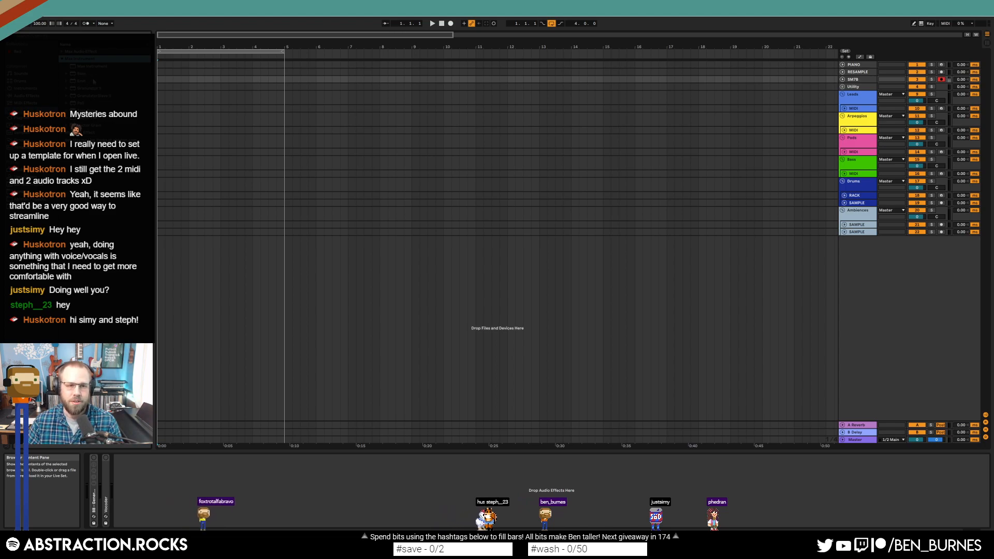
- Load the Steal A Dame instrument from Scarbee Vintage Keys into Kontakt on the Leads group's MIDI track
click(162, 80)
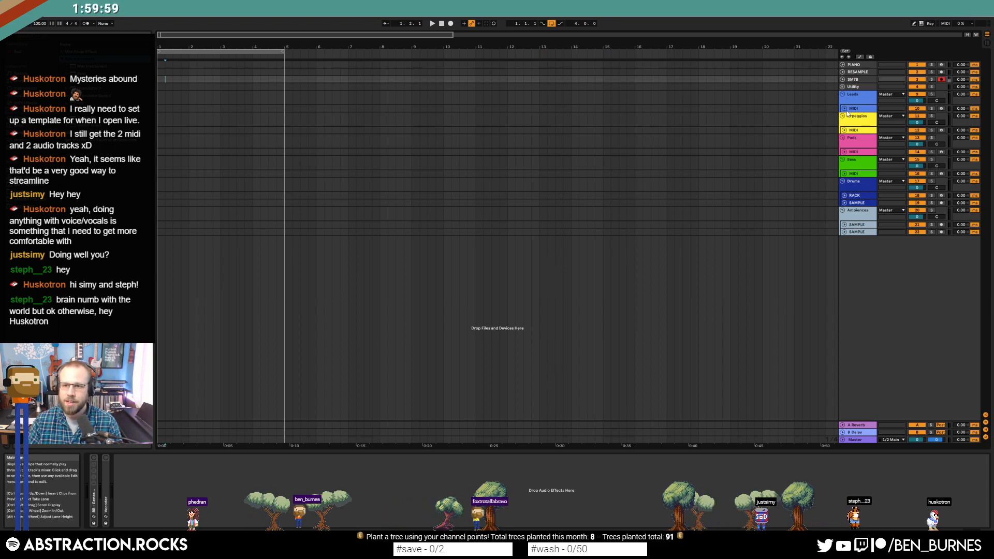
click(865, 109)
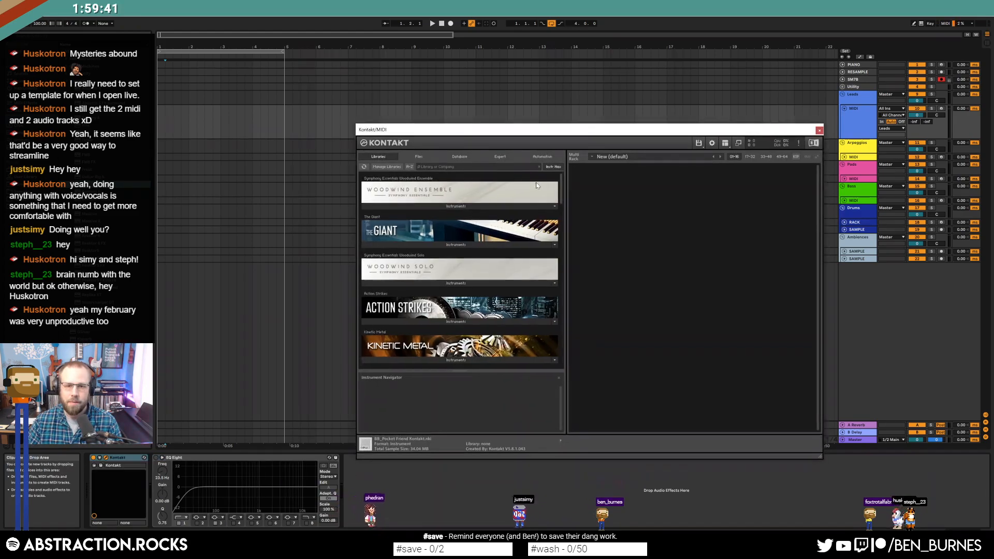
scroll(554, 226, down, 5)
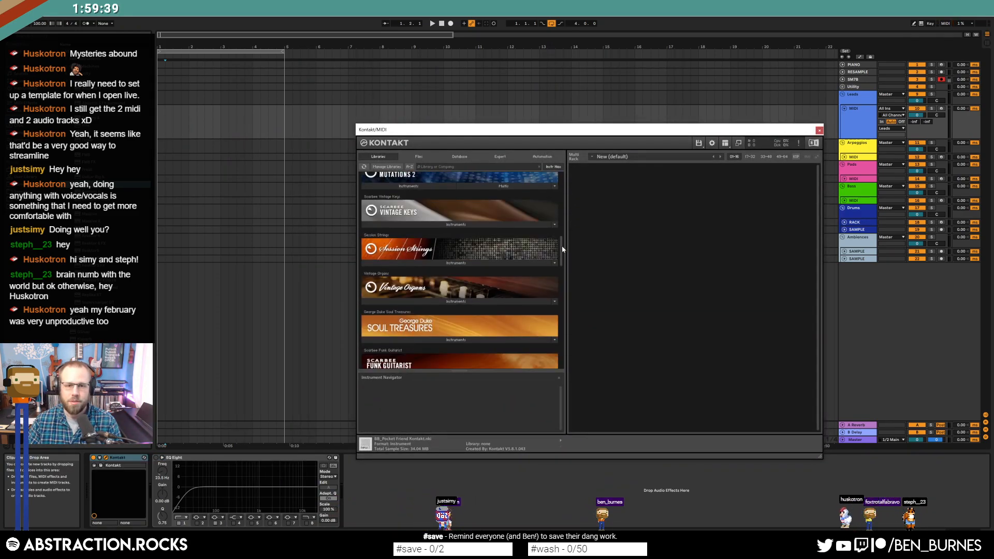
click(430, 224)
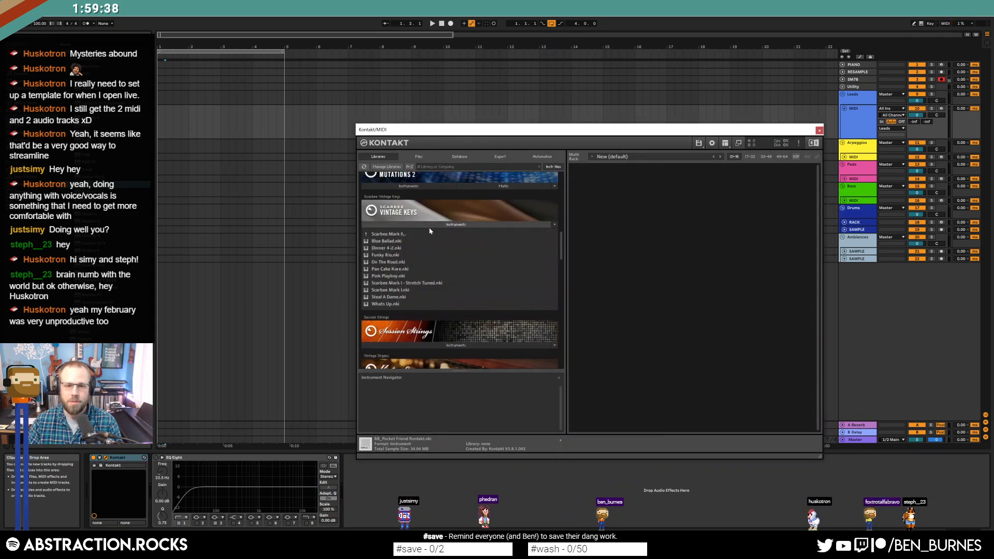
double_click(412, 297)
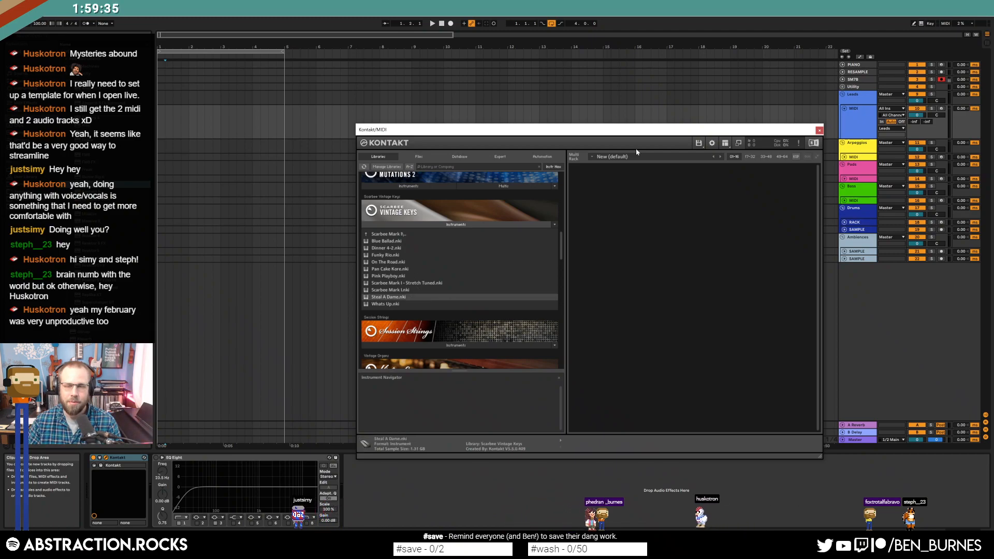
- Arm the Leads MIDI track and record a keys performance from bar 6 to about bar 17, capturing its audio on the RESAMPLE track
click(941, 109)
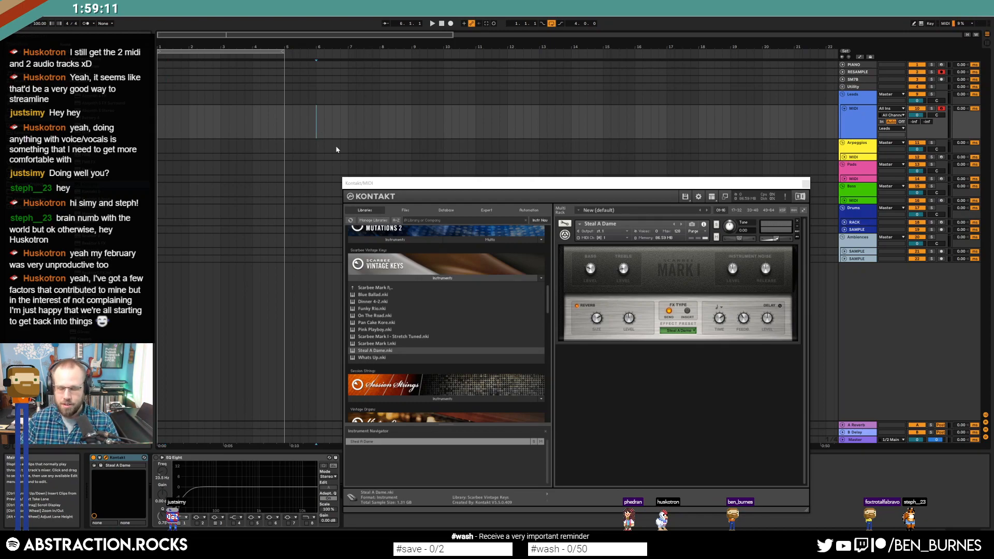
key(F9)
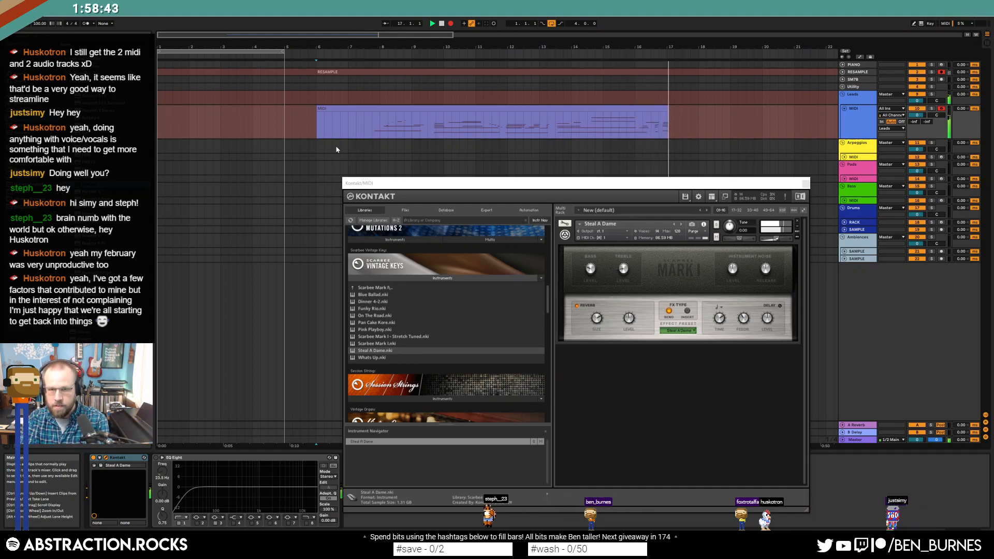
key(space)
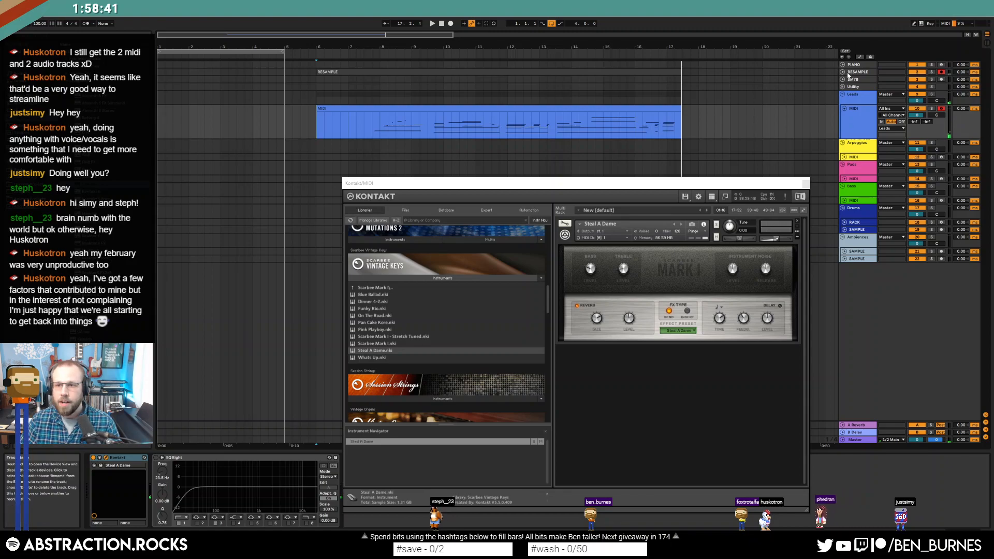
- Trim and consolidate the RESAMPLE clip to about bar 7.4 through bar 16, and deactivate the recorded Leads MIDI clip
drag(318, 82, 374, 73)
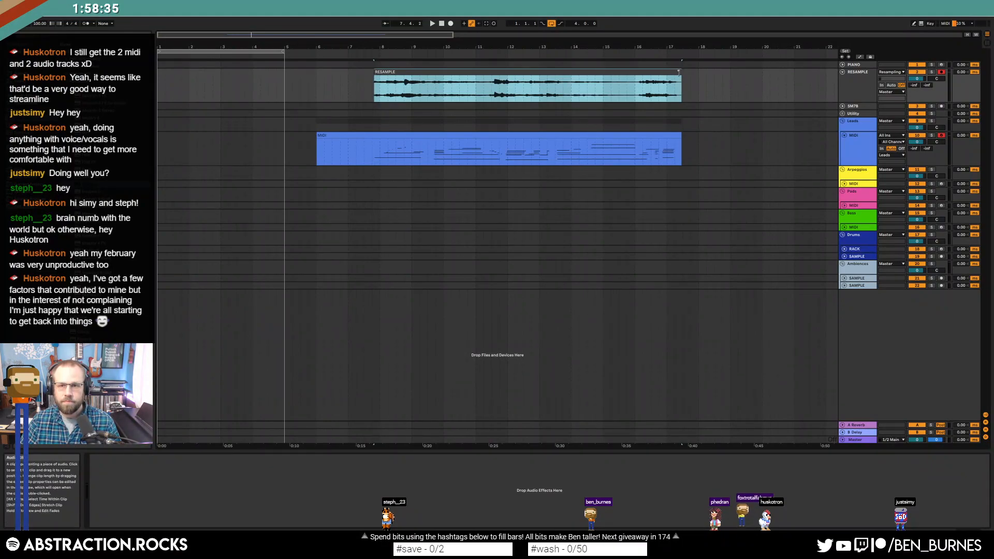
key(ctrl+j)
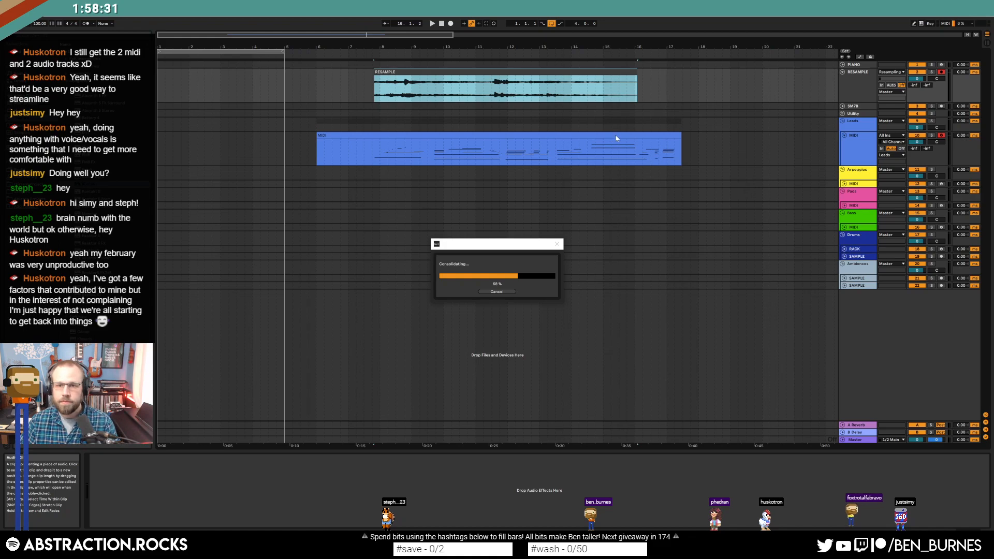
click(628, 149)
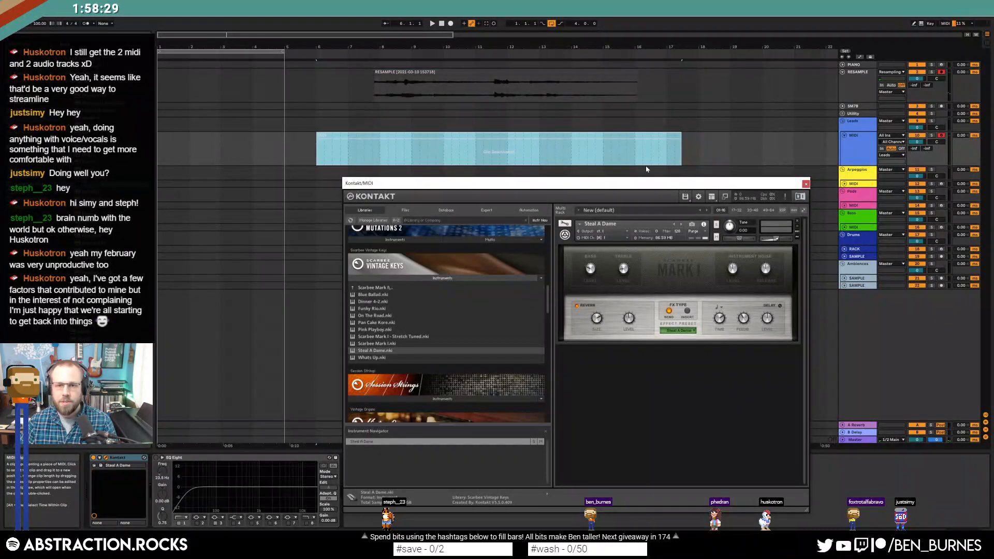
- Insert a new MIDI track below the recorded one in the Leads group and try to load an instrument onto it
click(860, 155)
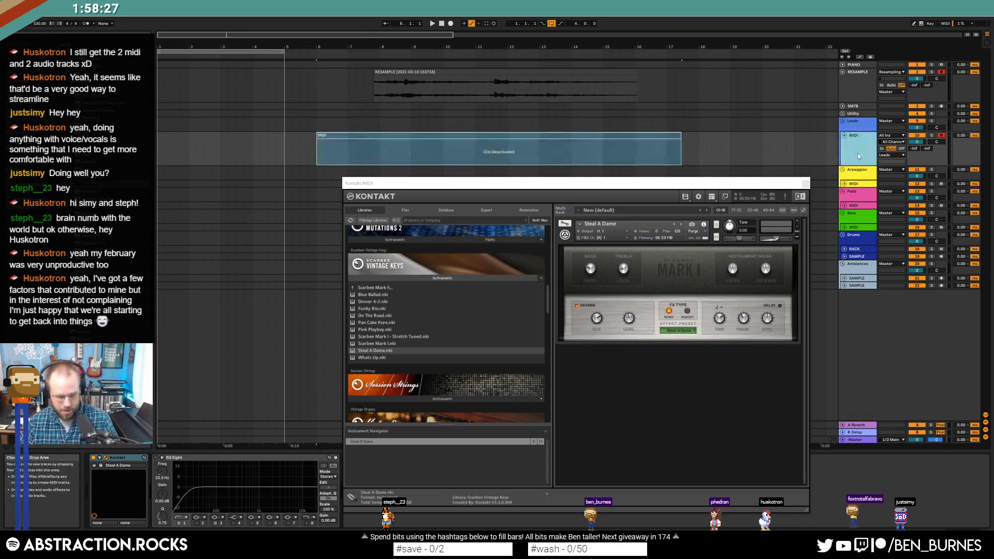
key(ctrl+shift+t)
click(844, 170)
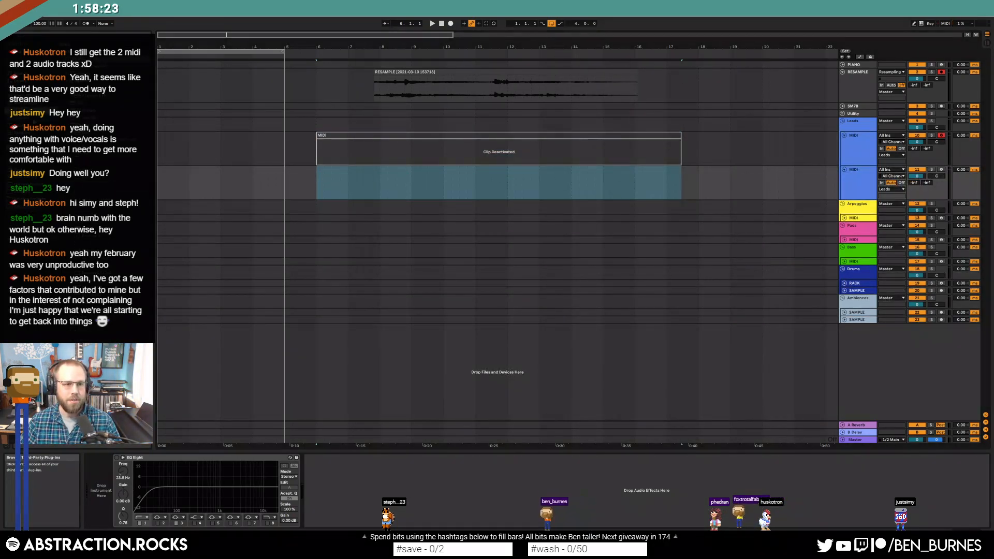
drag(95, 80, 93, 473)
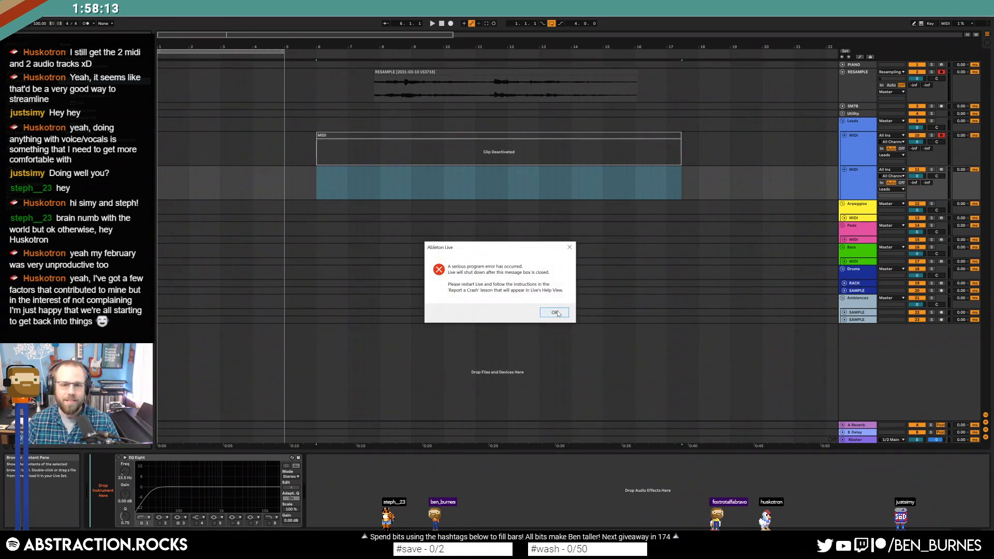
- Dismiss the program error, recover the unsaved Live Set, unfold the RESAMPLE track and close the crash report help
click(555, 313)
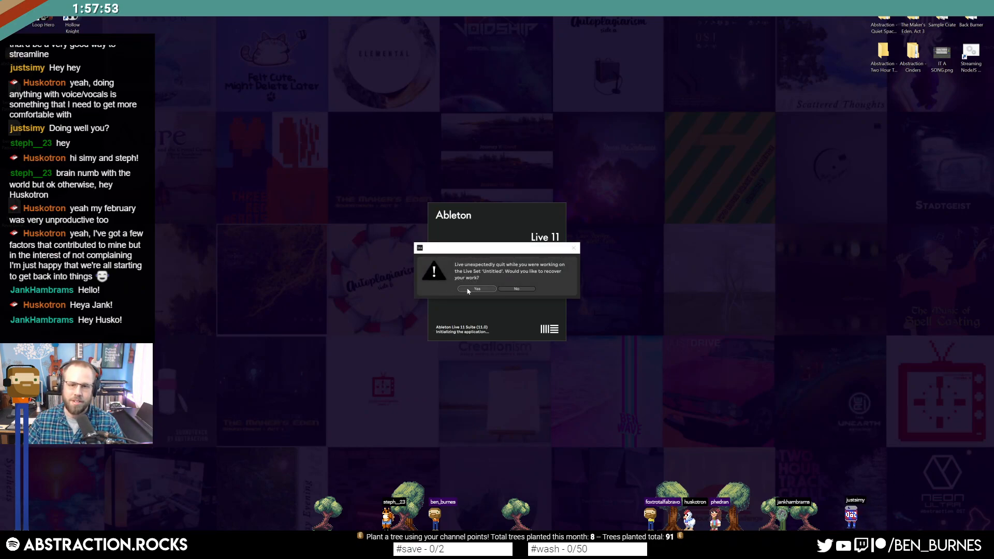
click(468, 289)
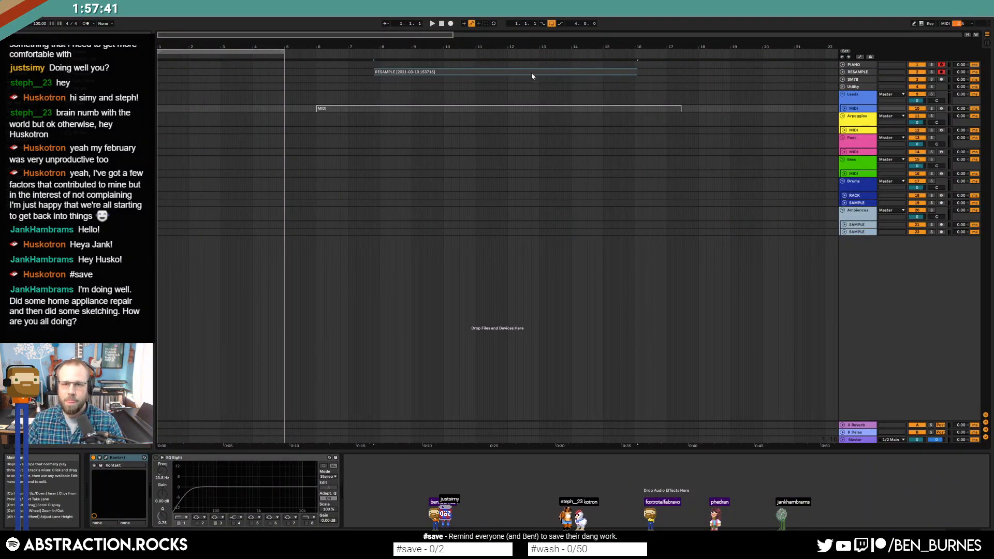
click(843, 72)
click(842, 72)
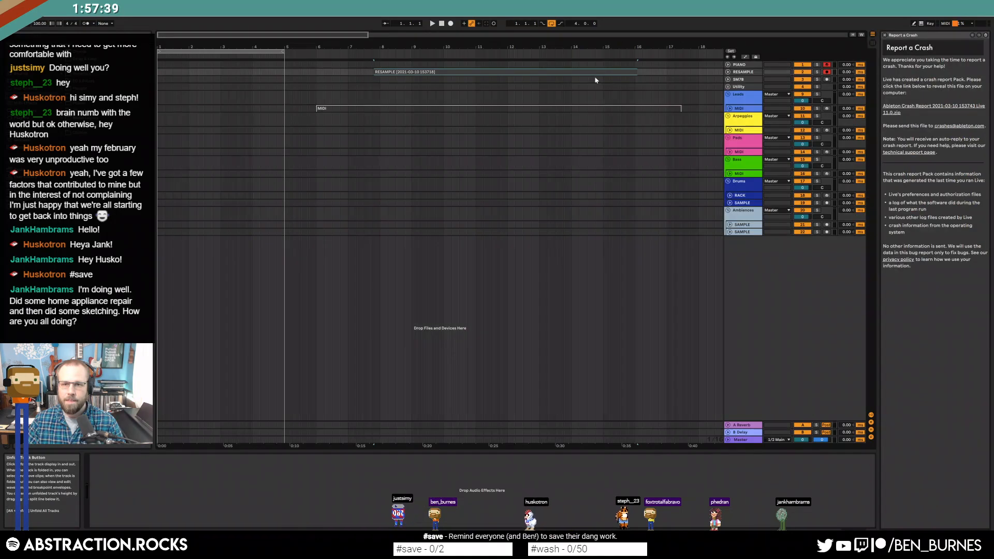
click(728, 72)
click(884, 35)
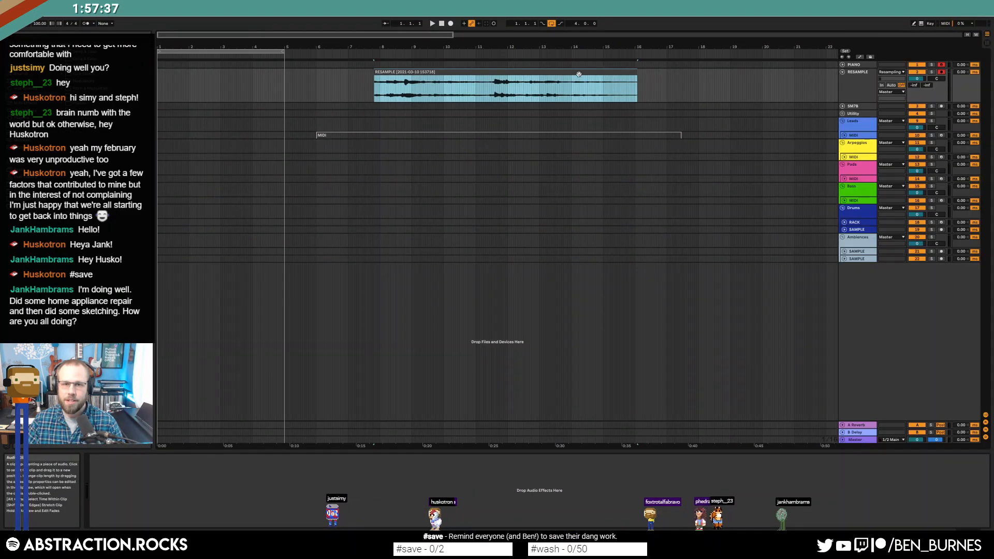
- Export the RESAMPLE clip's range from the Master as a WAV file named doo on the Desktop, with MP3 encoding off
key(ctrl+shift+r)
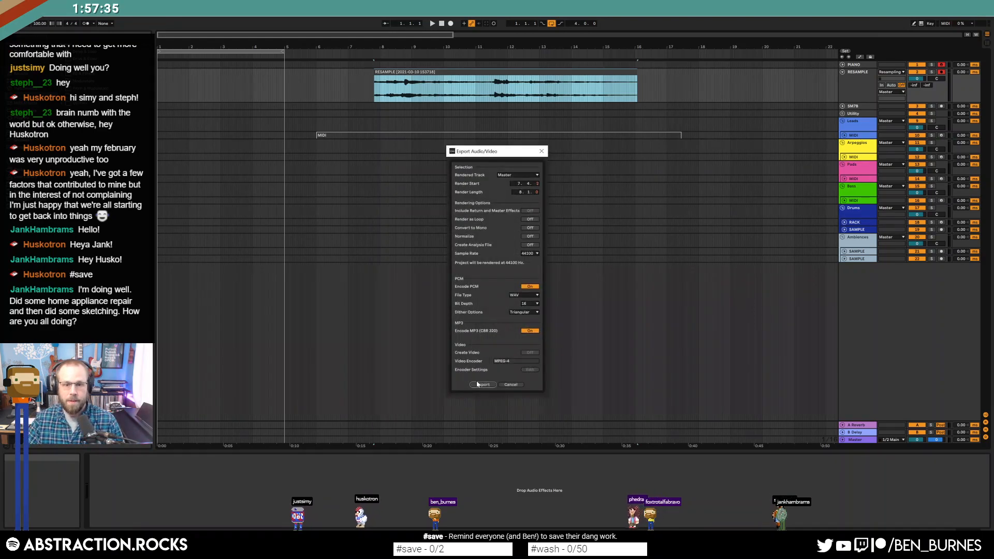
click(476, 384)
key(Escape)
click(530, 331)
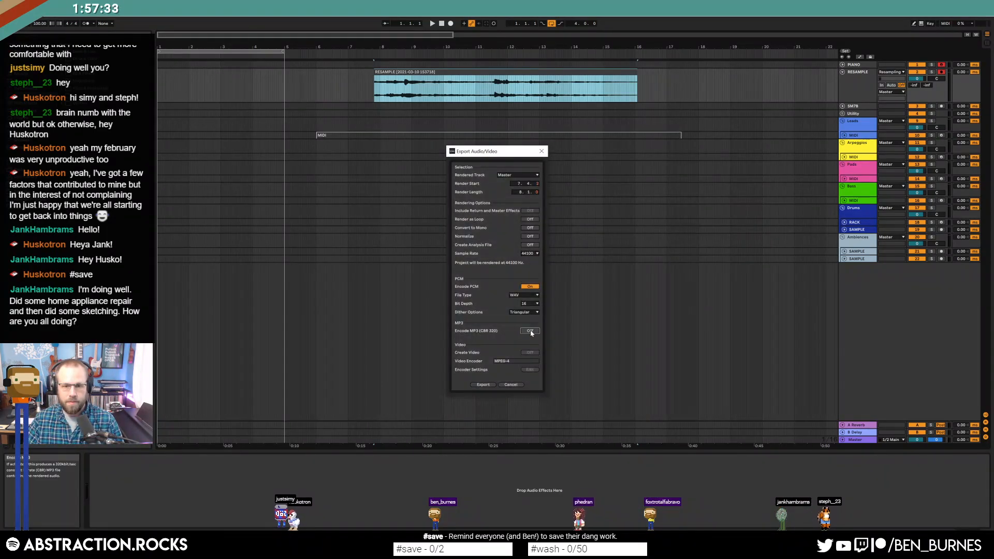
click(483, 385)
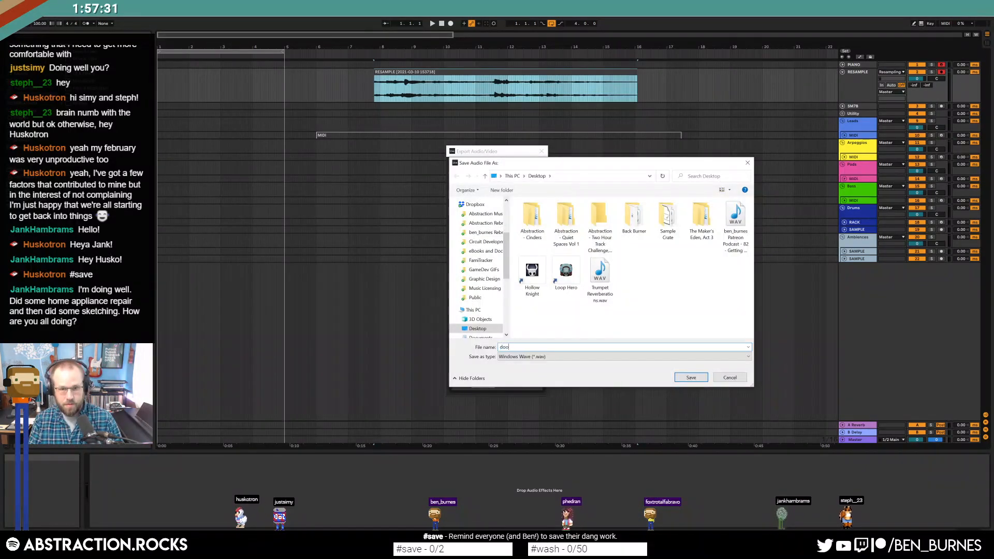
text(doo)
key(Return)
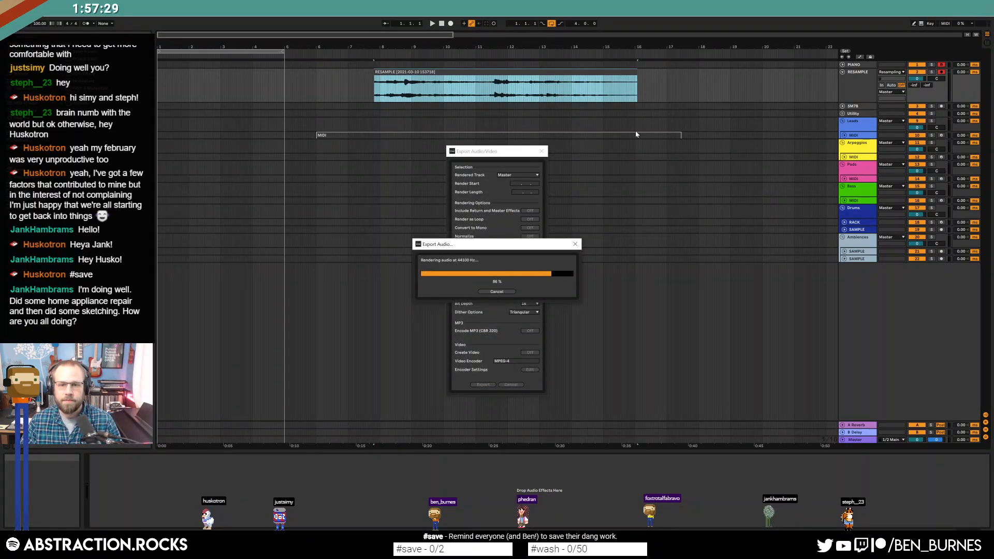
- Add an empty MIDI track under the Leads MIDI track in place of the inserted audio track, and retry loading an instrument onto it
click(857, 136)
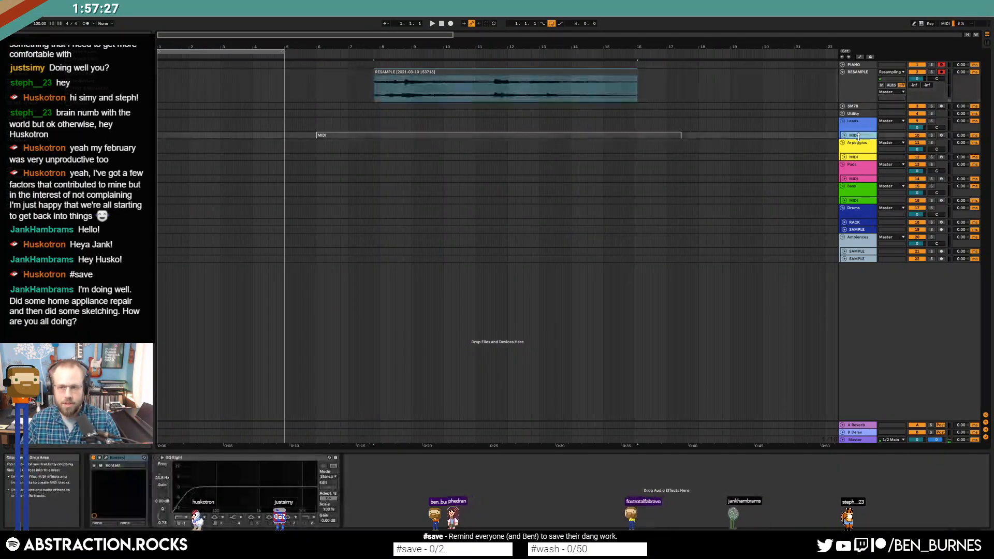
key(ctrl+t)
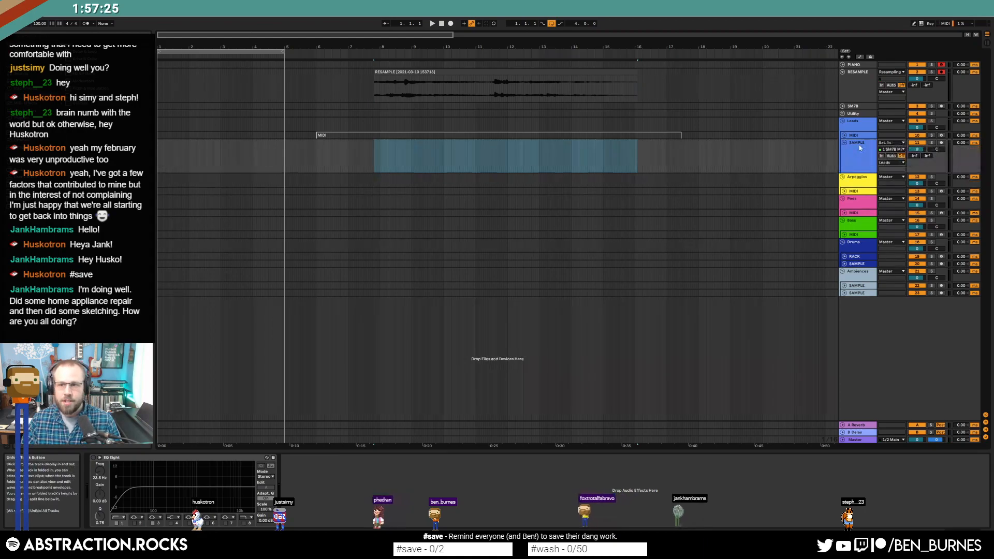
key(ctrl+shift+t)
click(854, 144)
key(Delete)
click(843, 143)
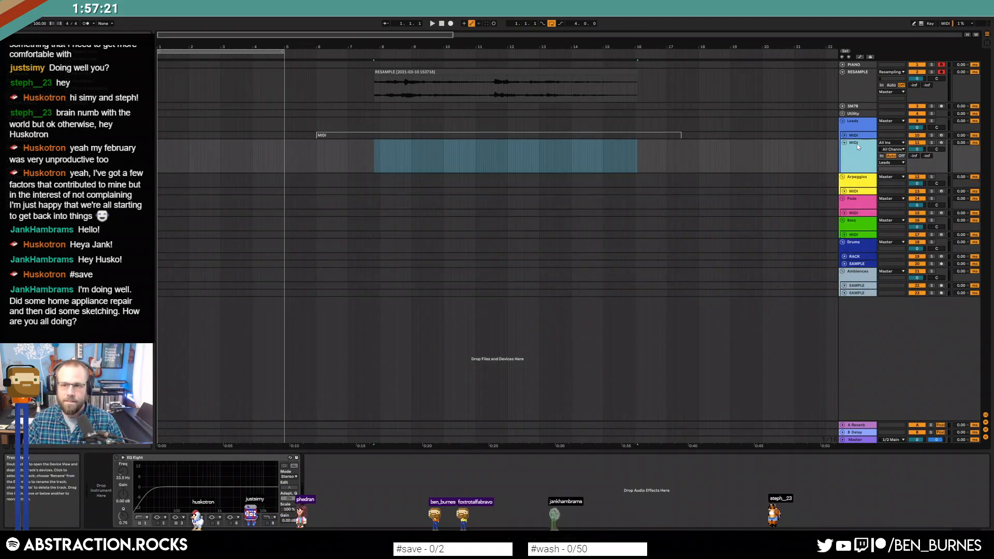
click(299, 158)
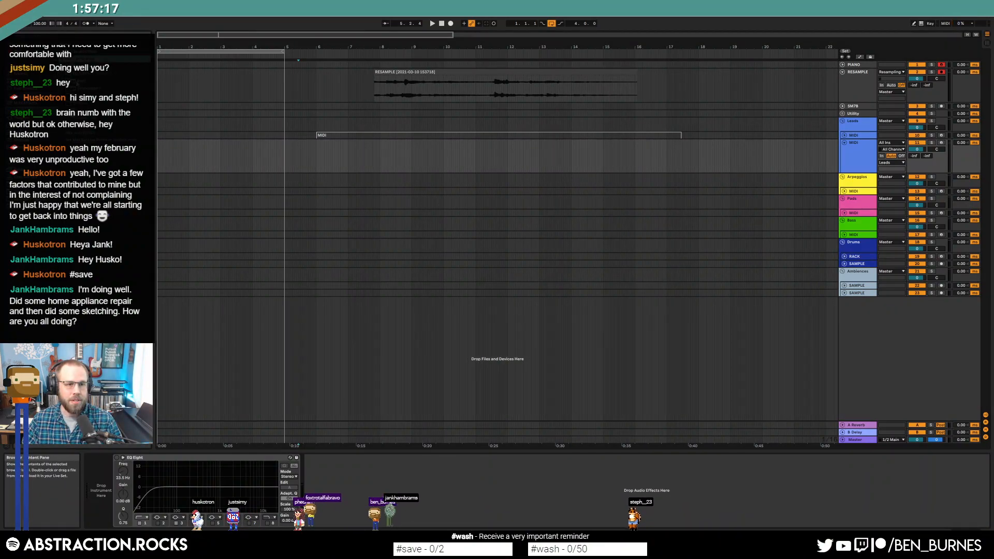
drag(147, 458, 109, 484)
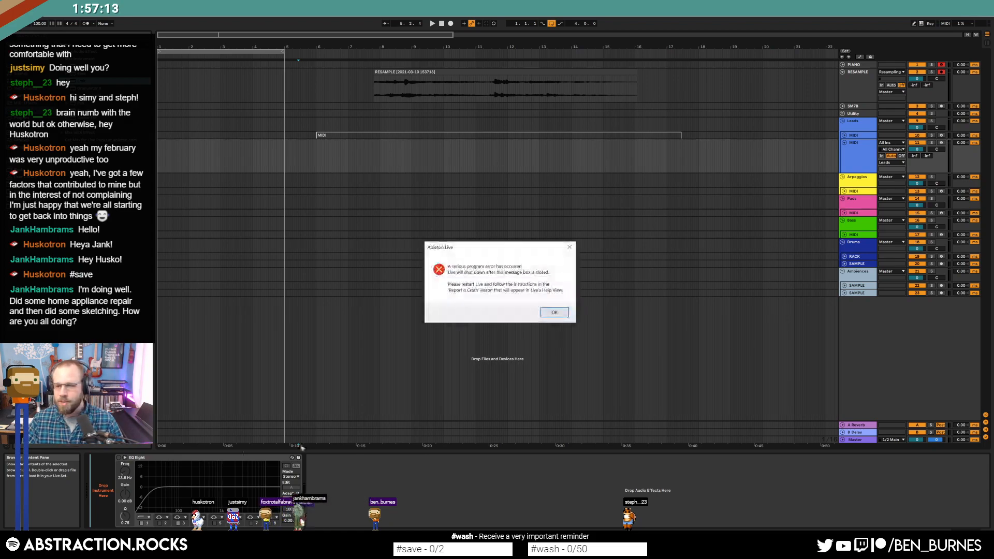
- Dismiss the program error, decline recovering the Live Set, maximize the new set's window and close the crash report help
click(555, 315)
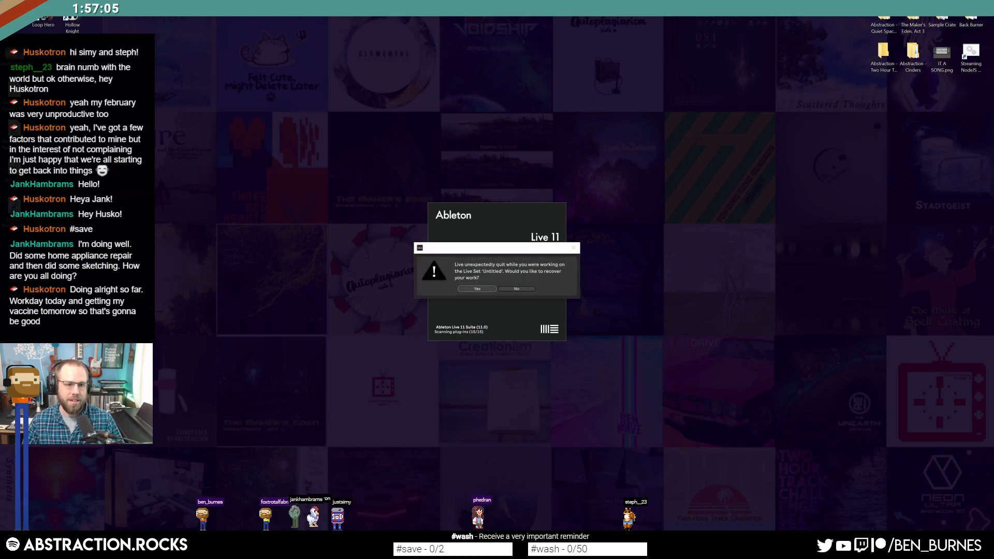
click(525, 289)
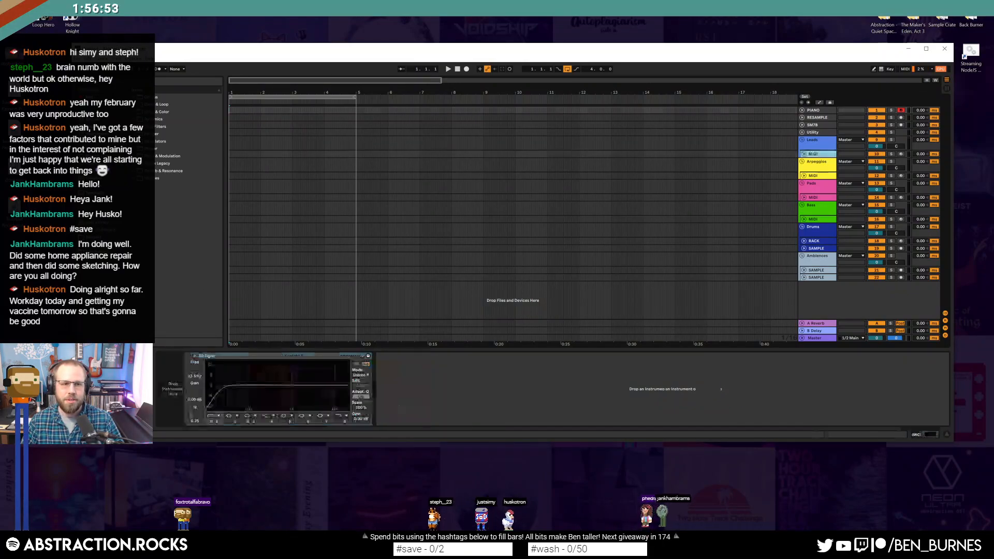
double_click(454, 54)
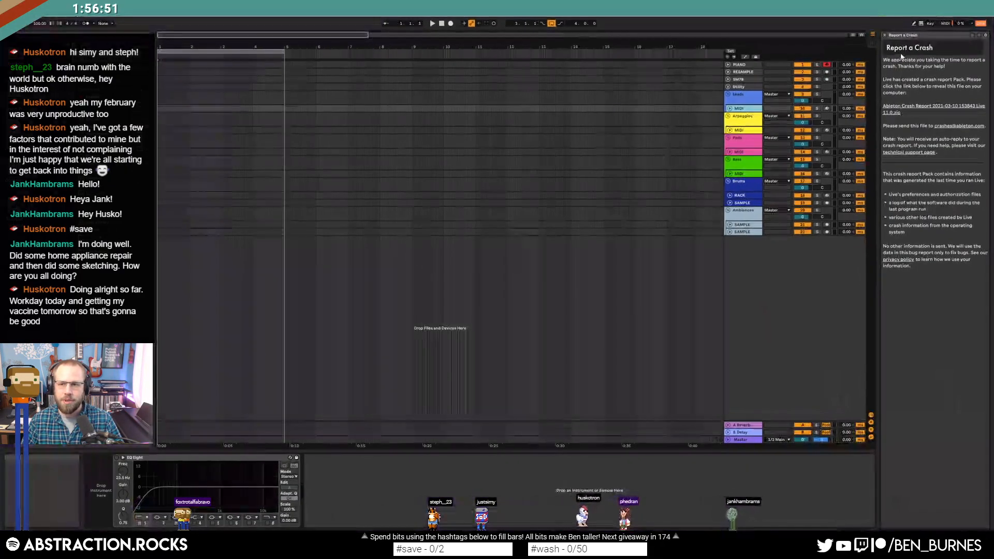
click(885, 35)
- Load the Emit instrument onto the Leads group's MIDI track and fill it with an audio sample
click(849, 108)
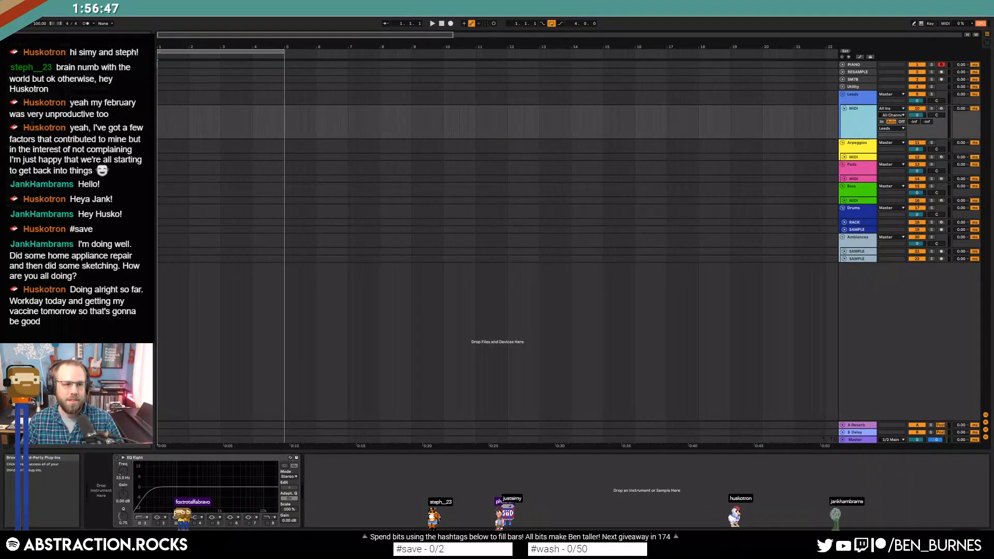
click(23, 118)
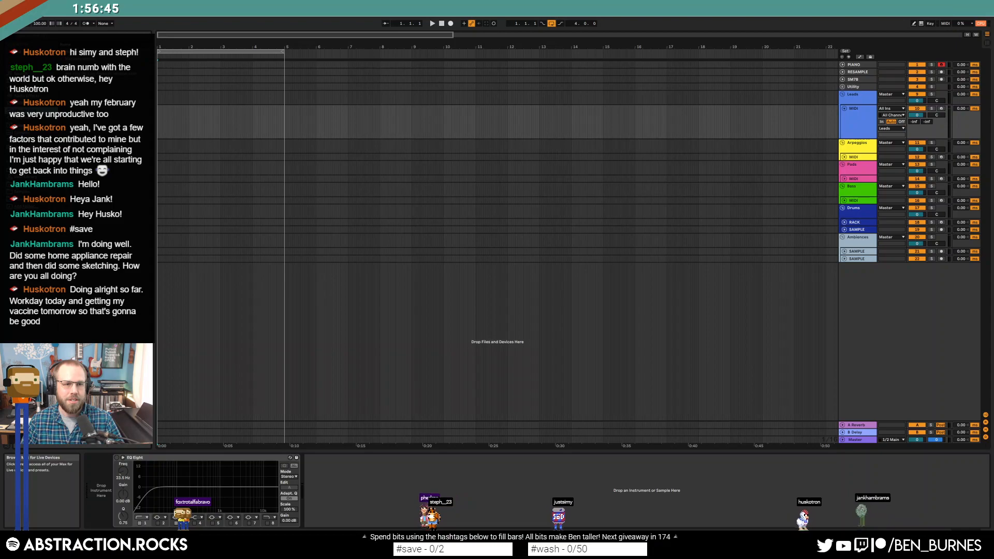
drag(77, 83, 122, 470)
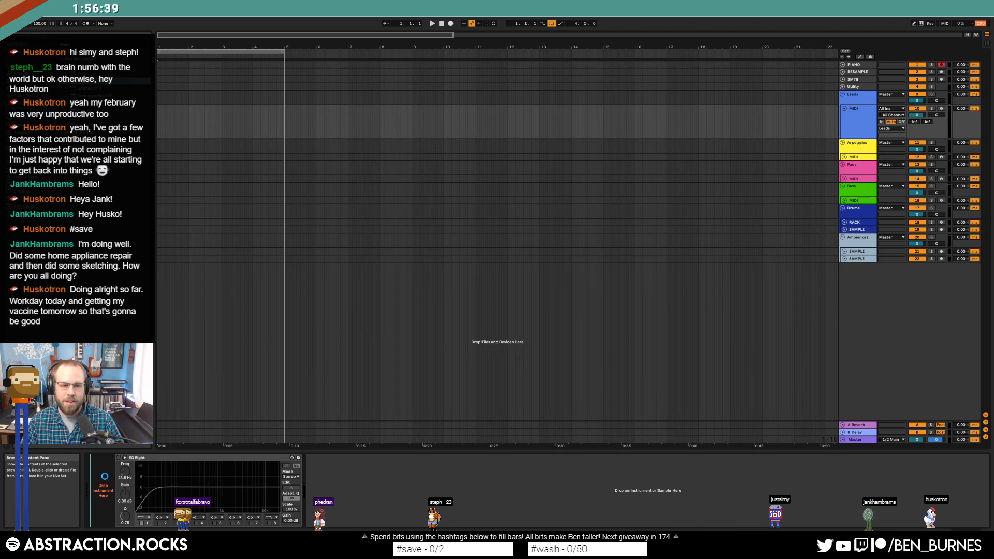
drag(122, 471, 105, 475)
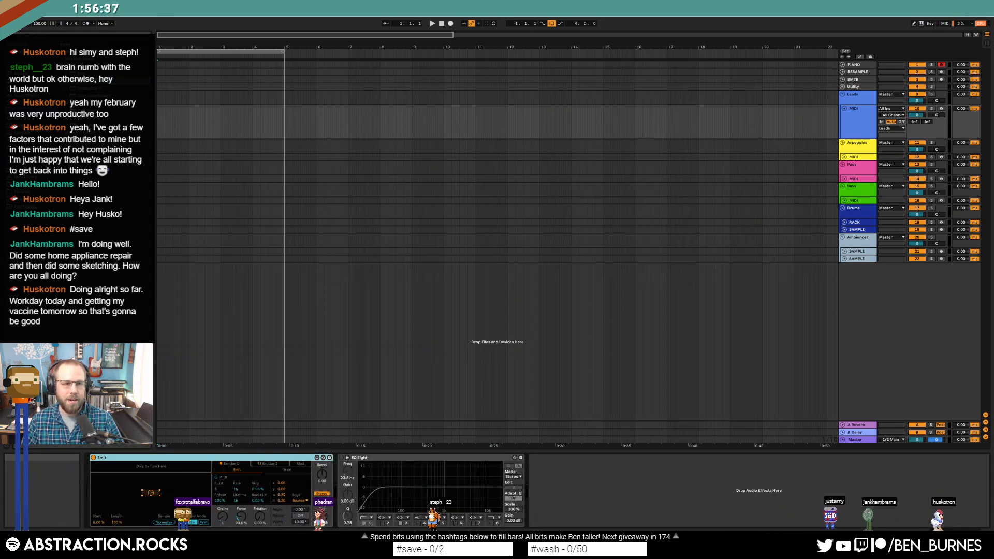
key(F11)
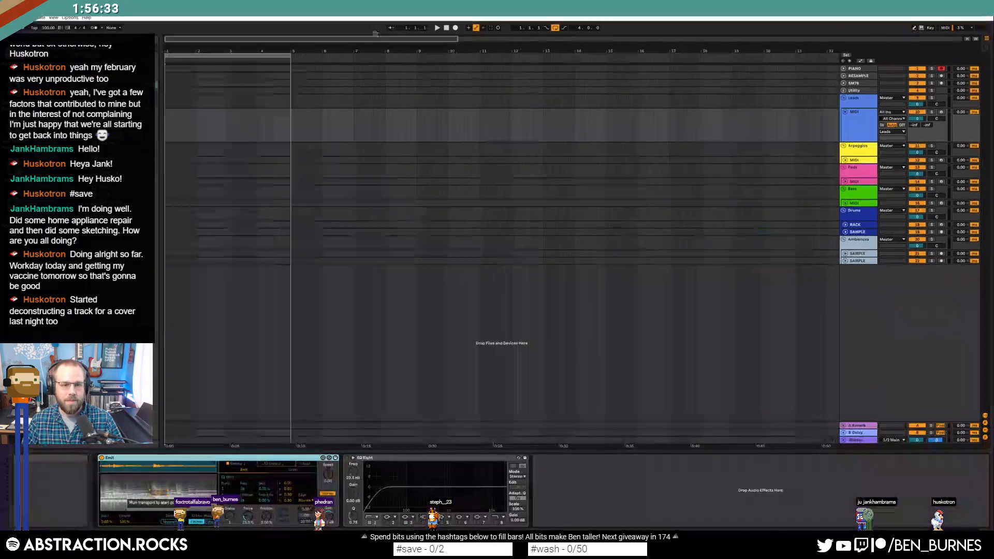
- Arm the Leads group's MIDI track for recording and switch on MIDI triggering for Emit's Emitter 1
key(F11)
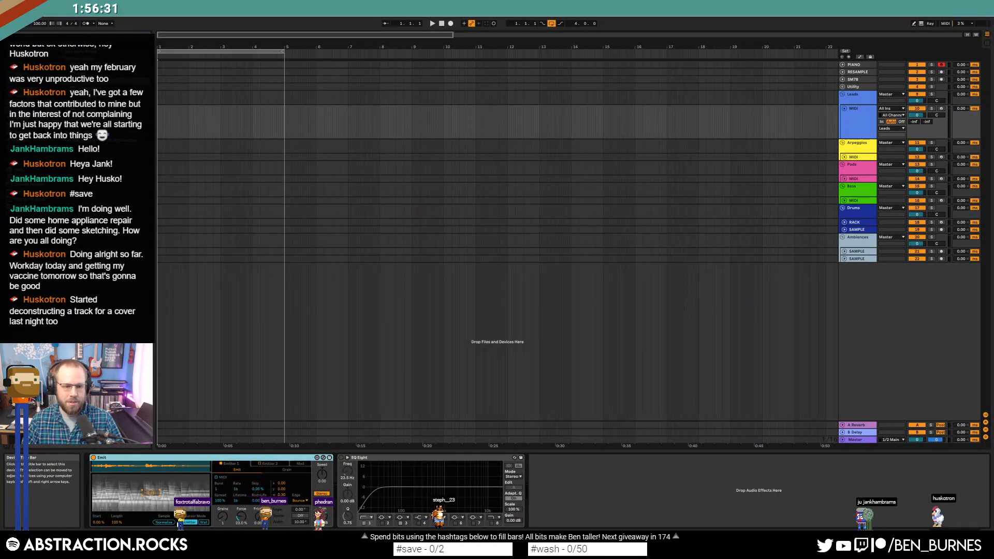
click(167, 522)
click(941, 109)
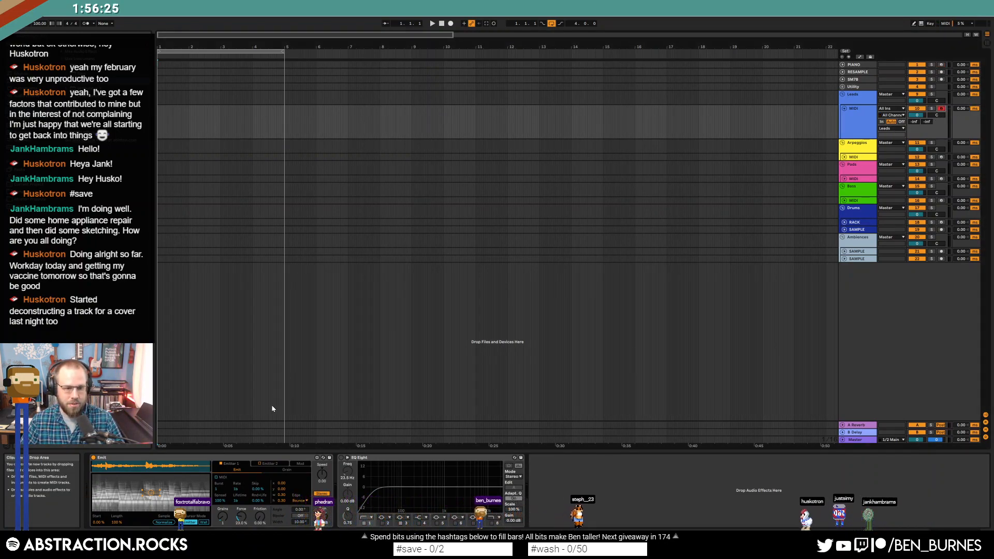
click(217, 478)
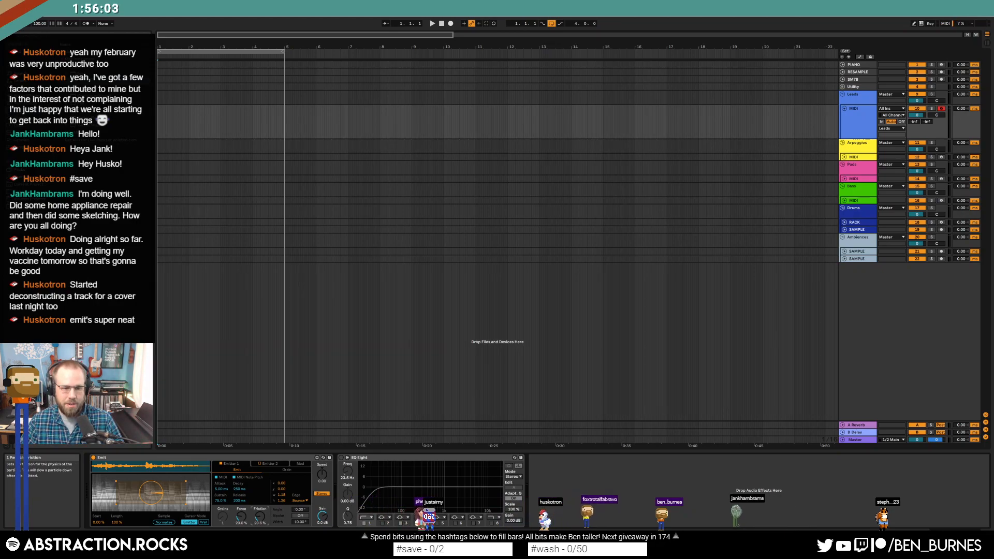
- Adjust Emitter 1's particle friction, widen the emitter to 81° and reposition it in the sample display
drag(260, 516, 260, 541)
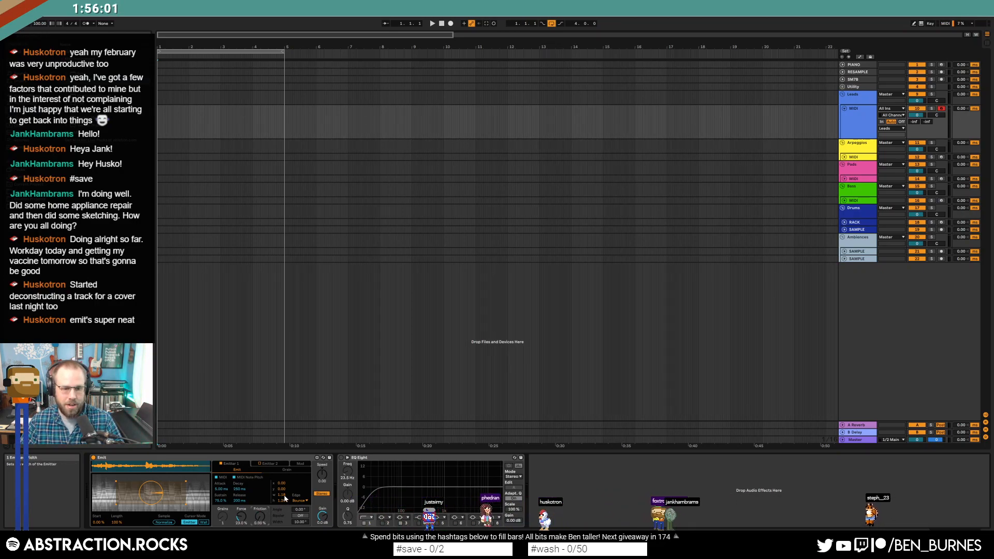
drag(301, 510, 300, 463)
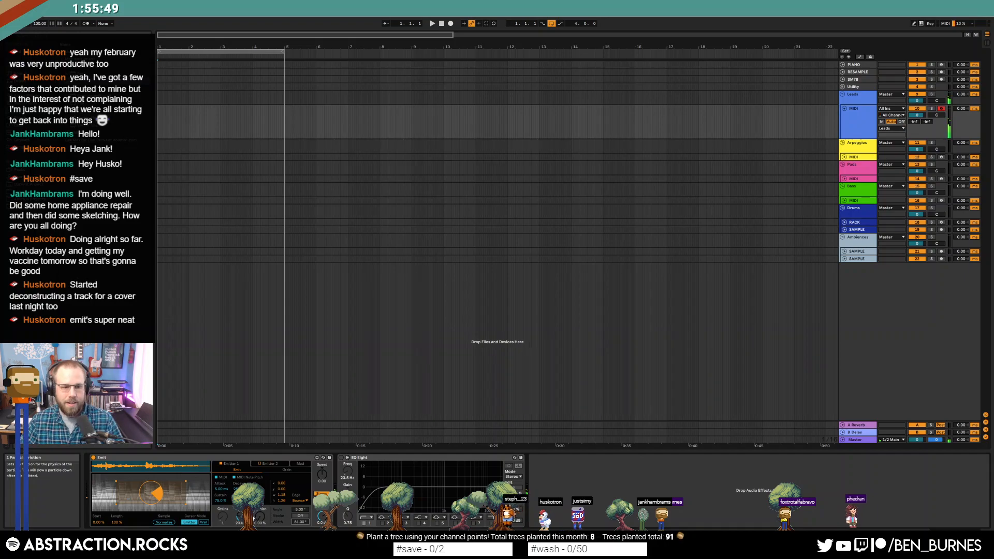
drag(188, 486, 191, 492)
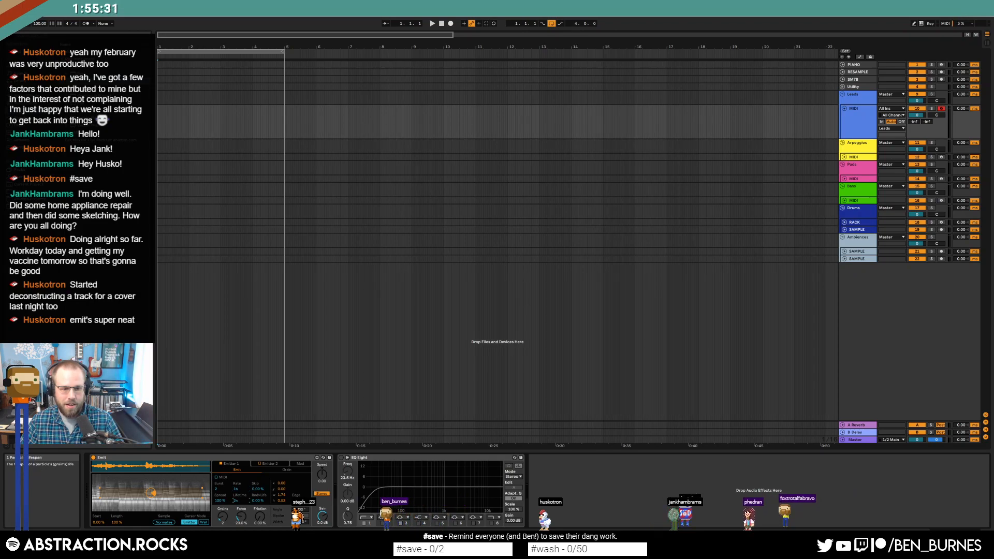
- Start playback, make Emitter 1 emit in both directions and adjust its force and friction
key(space)
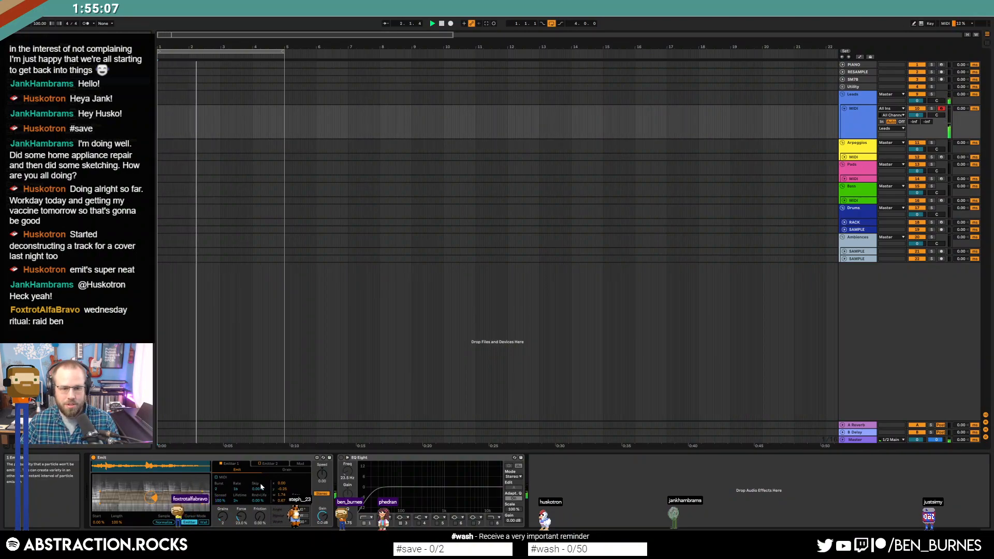
click(299, 464)
click(281, 464)
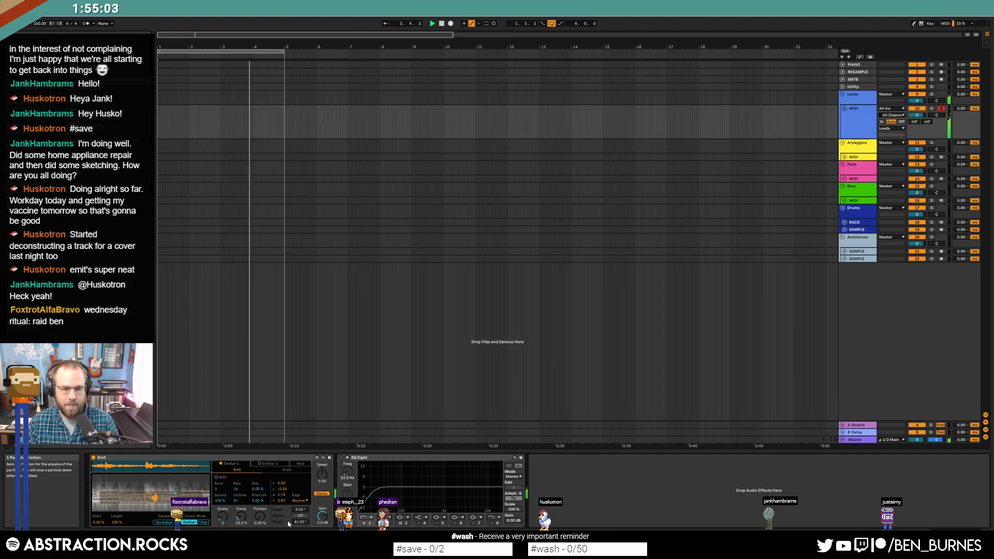
click(302, 517)
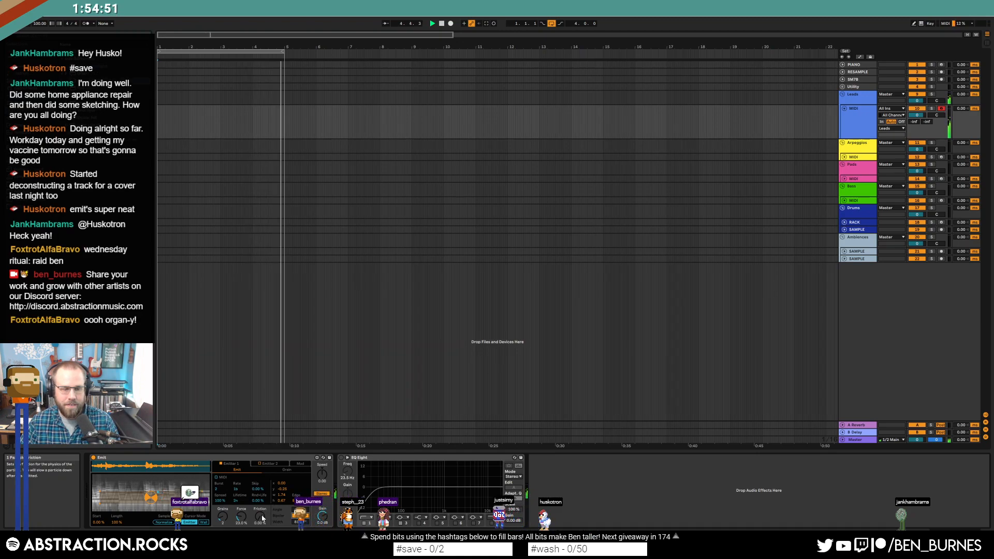
drag(257, 519, 241, 532)
click(241, 518)
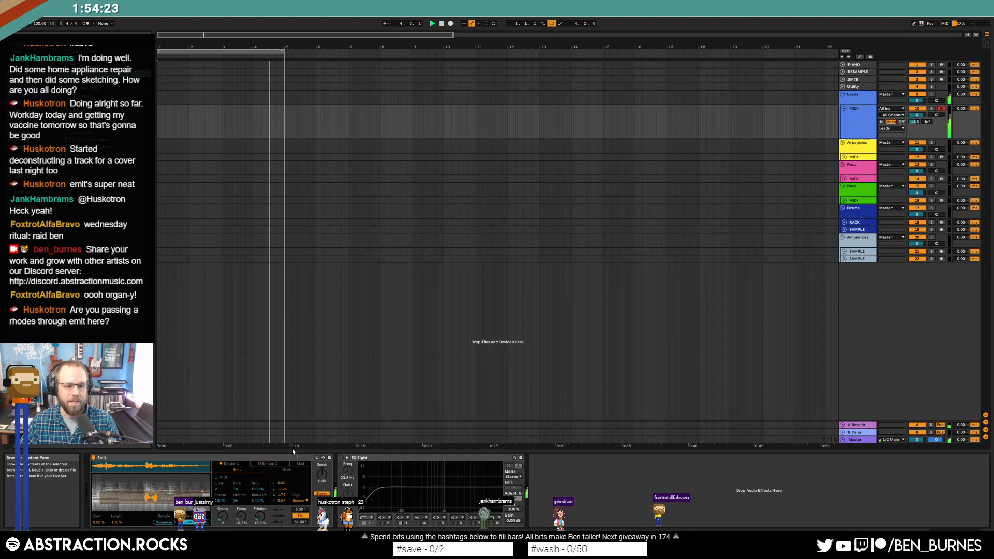
- Insert Echo after Emit with a reduced dry/wet mix, and a Compressor with makeup gain on between them
drag(77, 74, 340, 491)
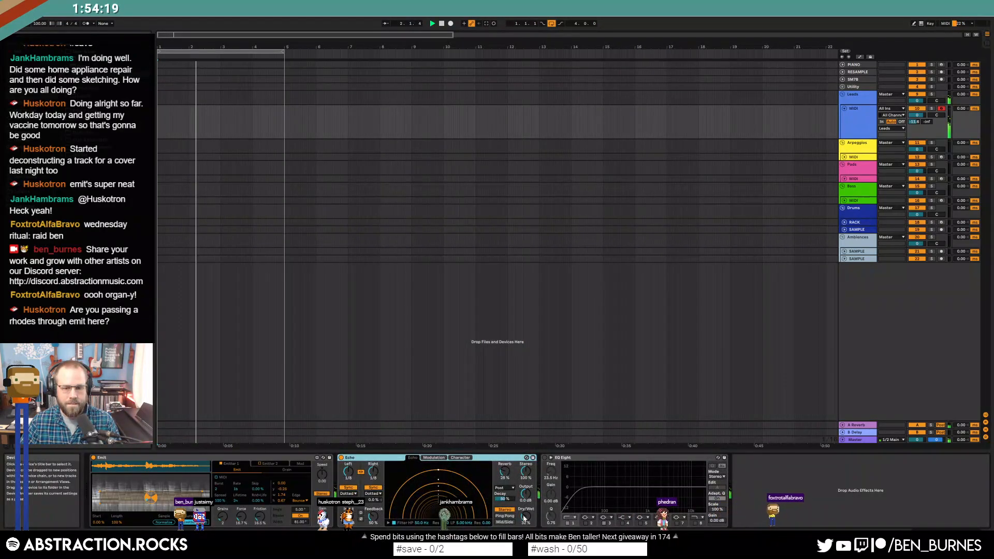
drag(526, 517, 525, 523)
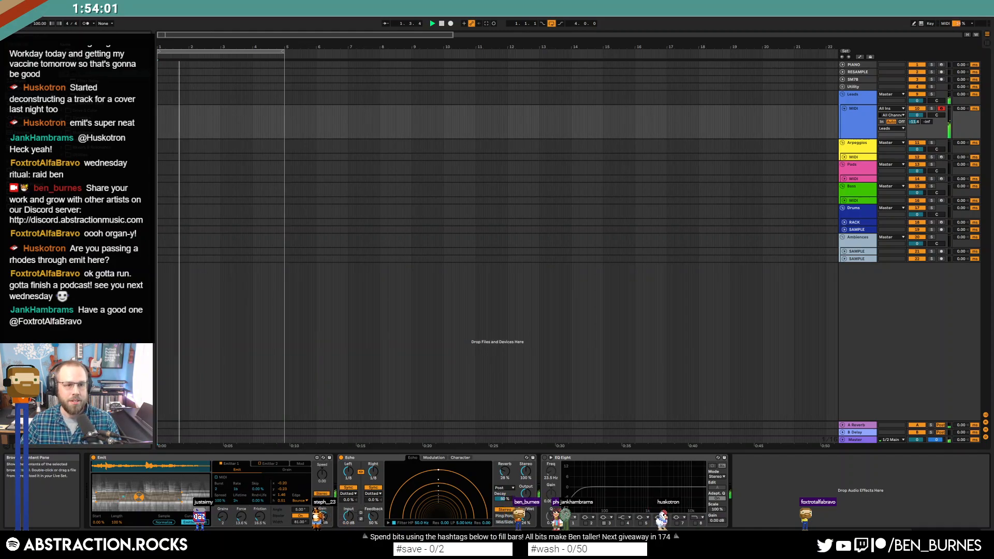
drag(319, 444, 374, 490)
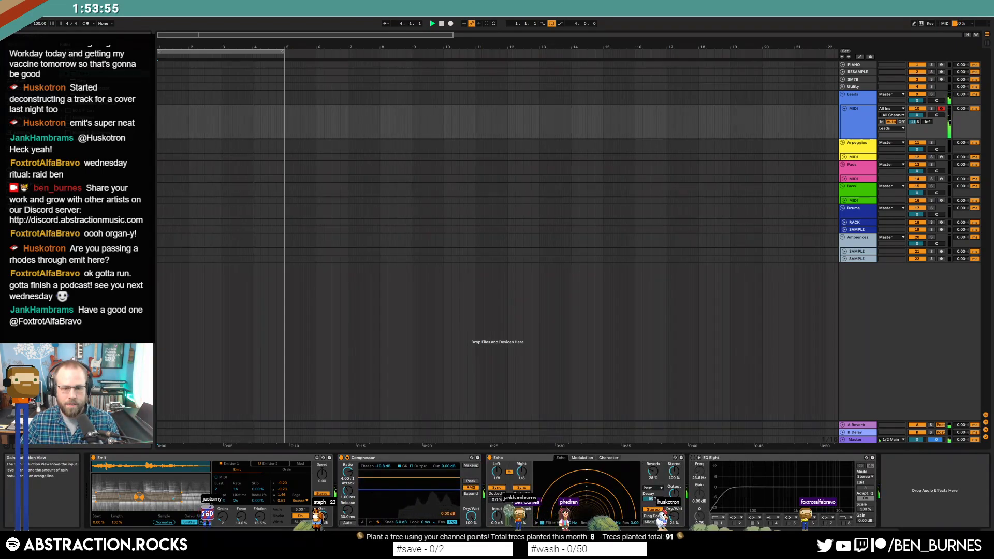
click(470, 467)
click(469, 467)
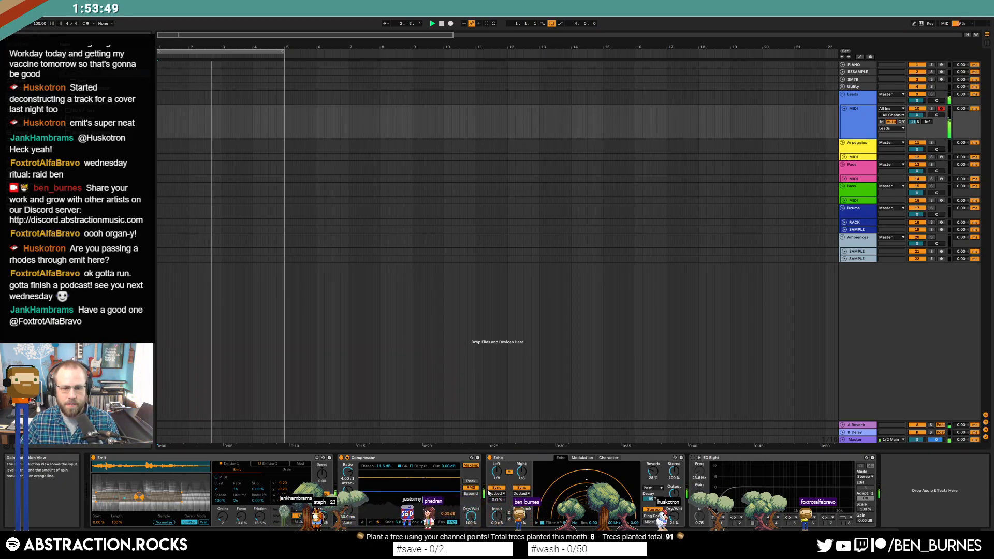
- Move EQ Eight directly after Emit and shape its curve with a low cut and a gentle boost
click(710, 458)
drag(348, 472, 437, 479)
click(341, 458)
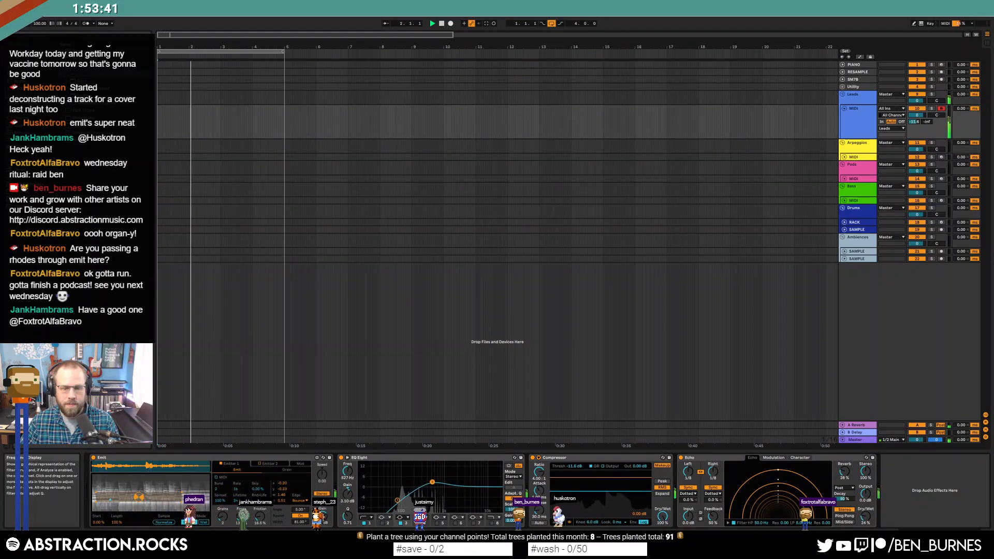
drag(404, 498, 430, 482)
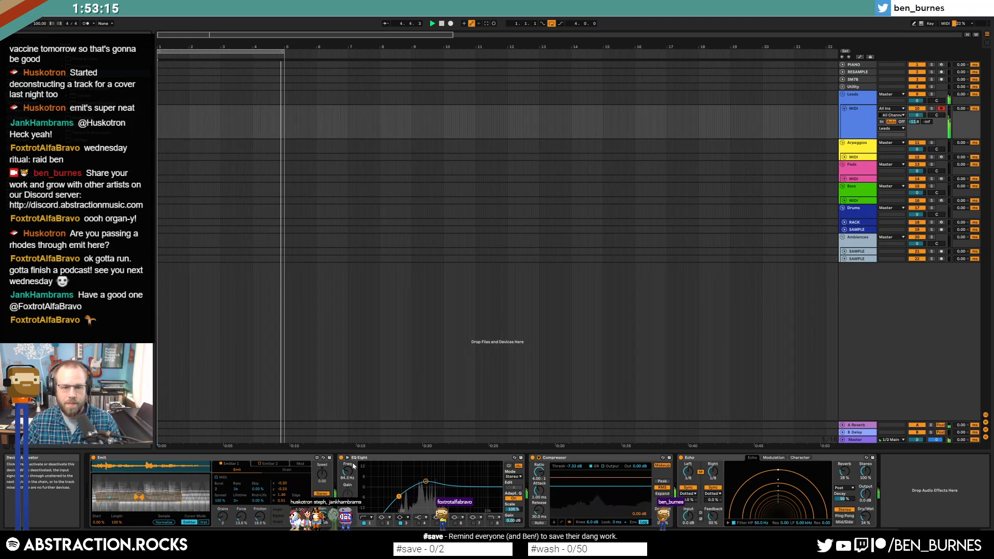
- Adjust the fade amount and related grain settings of Emit's Emitter 1
click(300, 463)
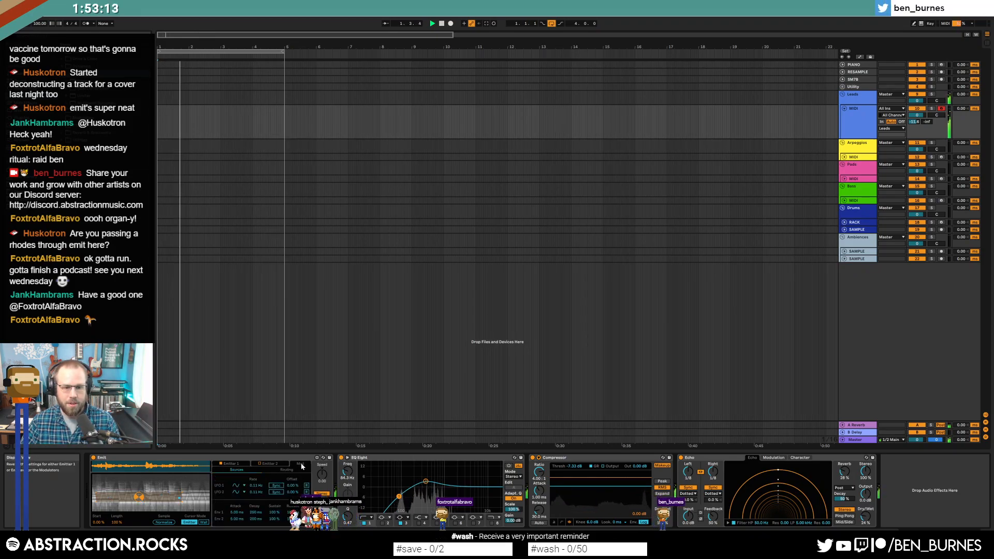
click(231, 464)
click(287, 470)
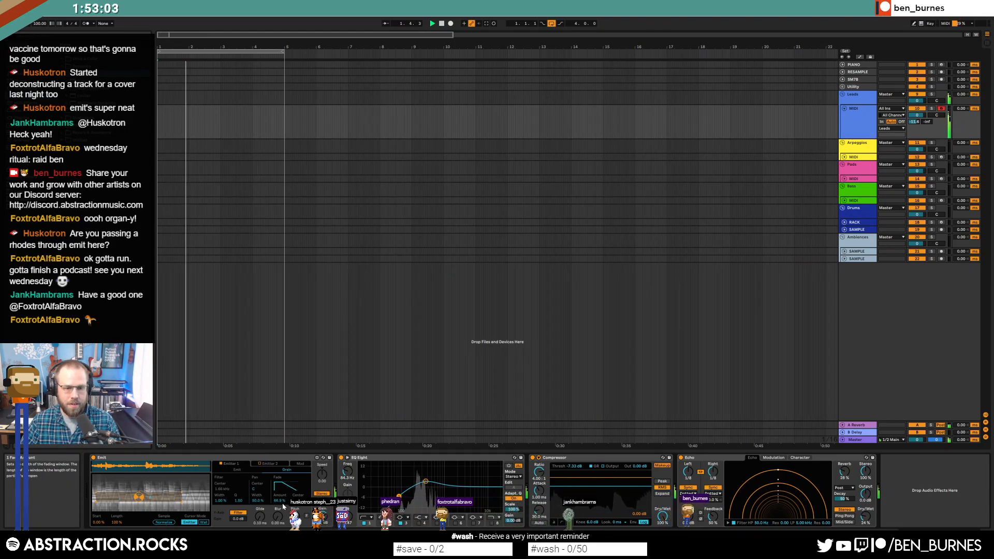
drag(279, 502, 280, 486)
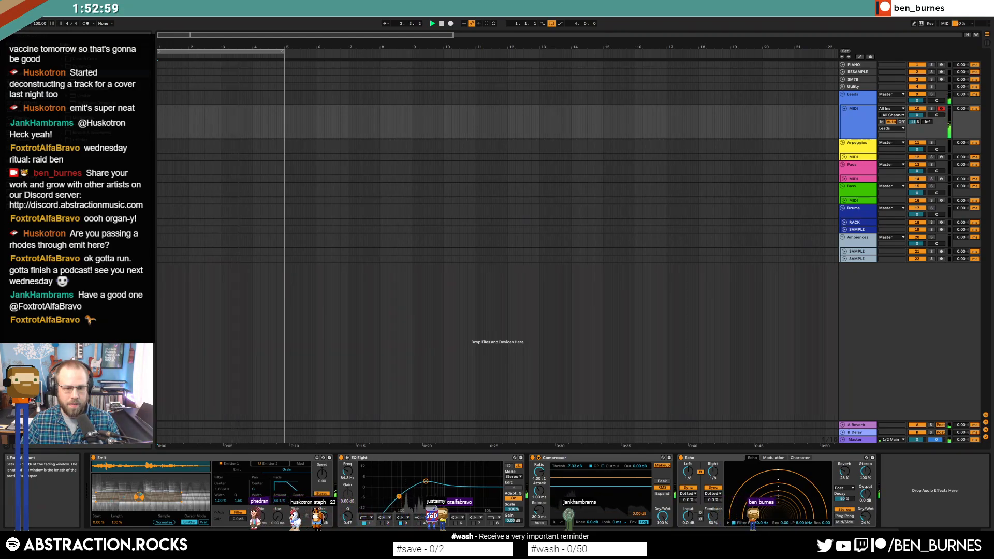
drag(279, 500, 280, 502)
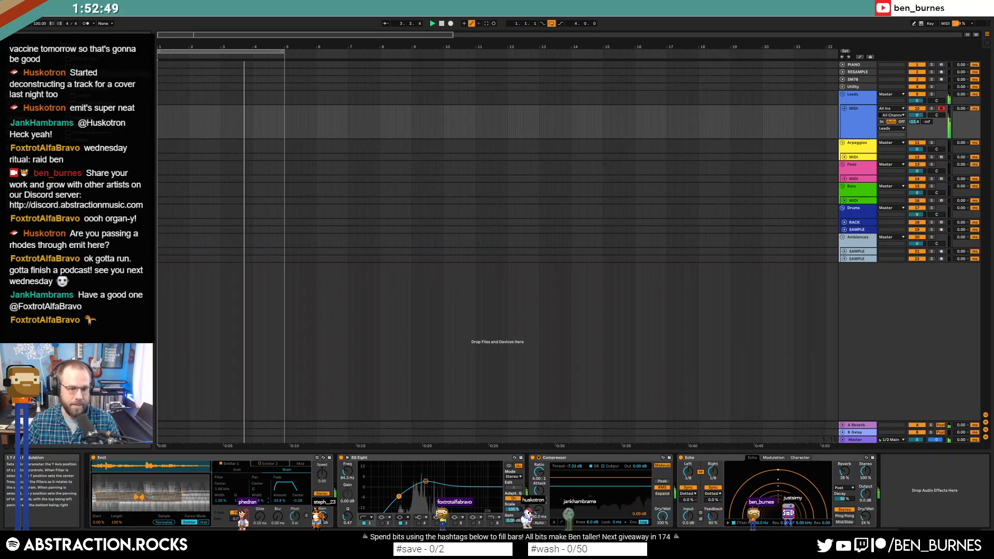
mouse_move(277, 518)
mouse_down()
mouse_move(277, 502)
mouse_move(277, 523)
mouse_up()
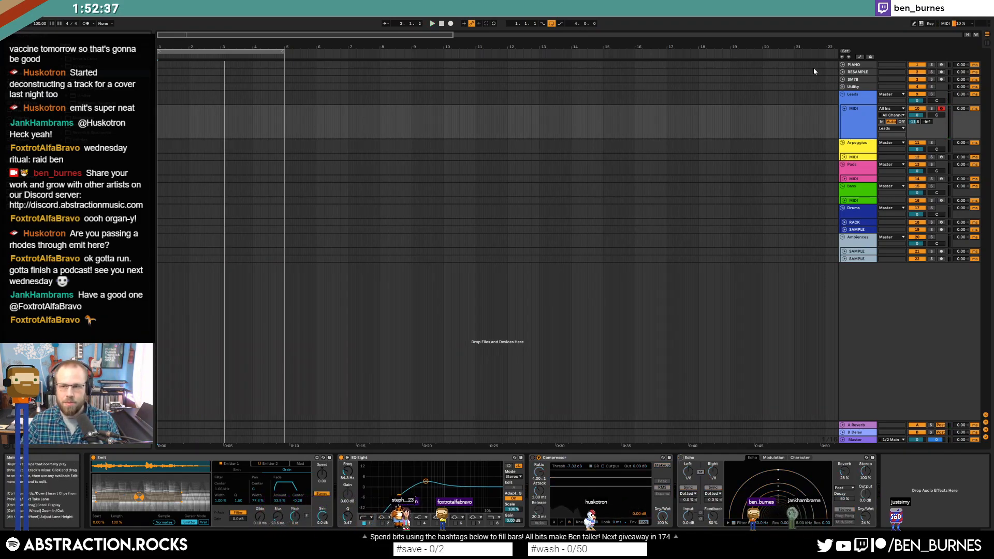
- Arm the RESAMPLE track and start recording Emit's output onto it from bar 1
click(858, 72)
click(942, 72)
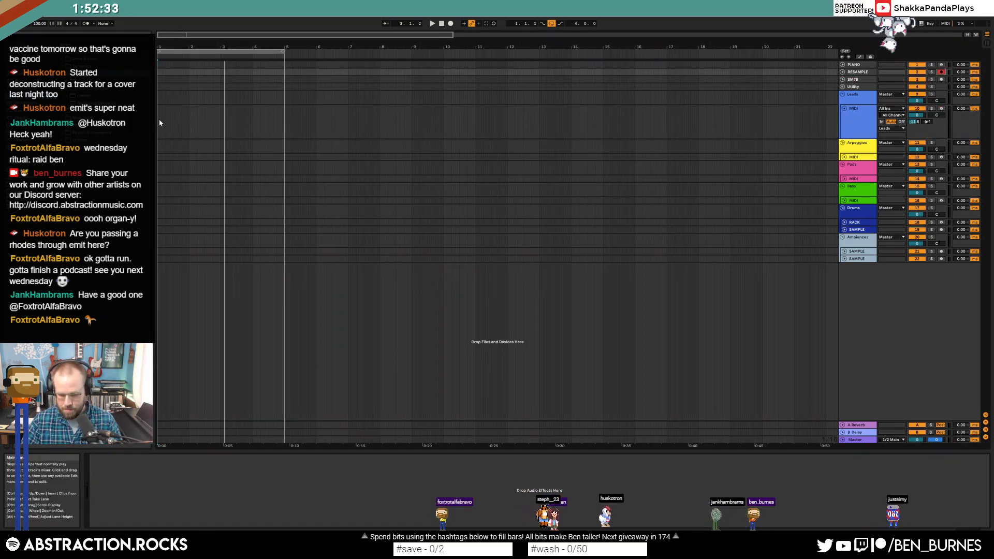
click(161, 73)
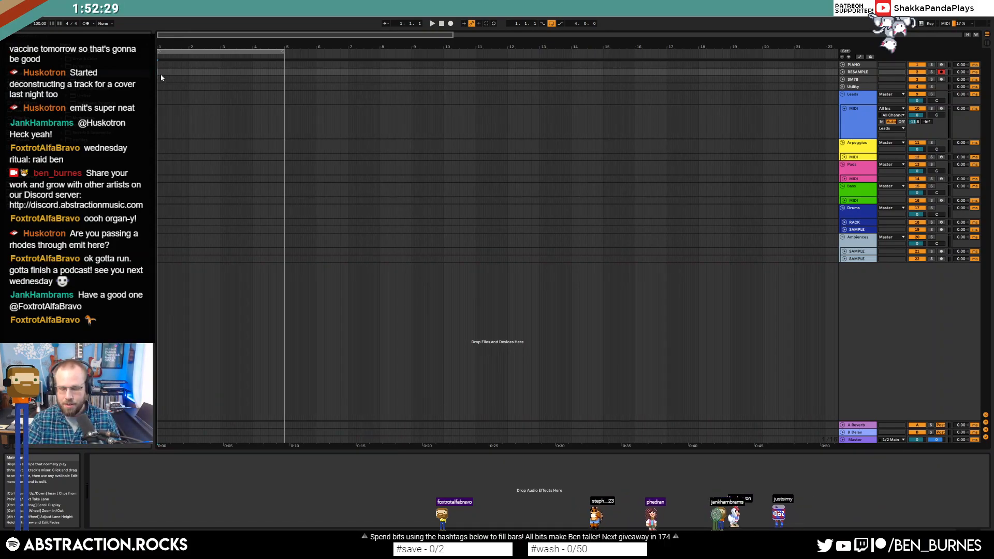
key(F9)
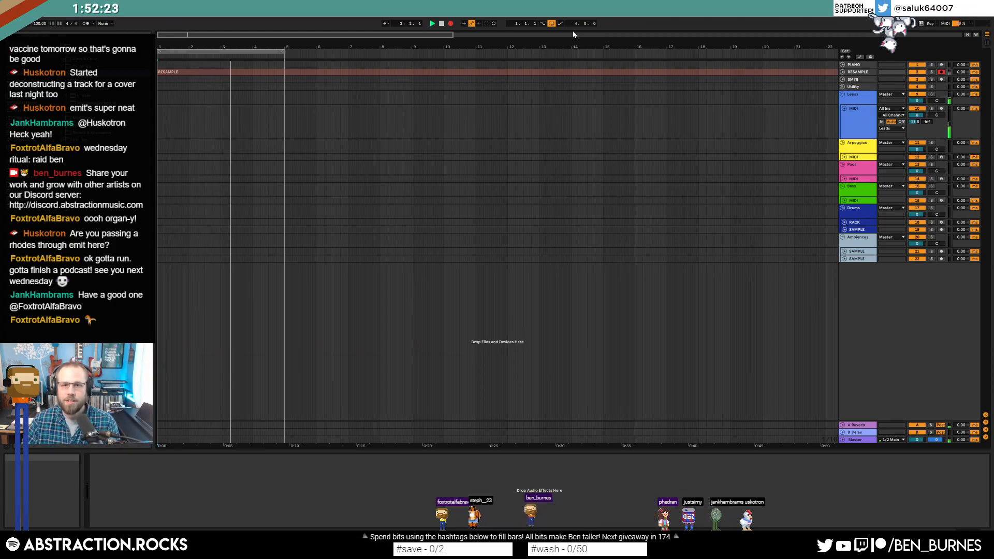
- Turn off the arrangement loop, unfold the RESAMPLE track and stop the recording after bar 18
click(552, 23)
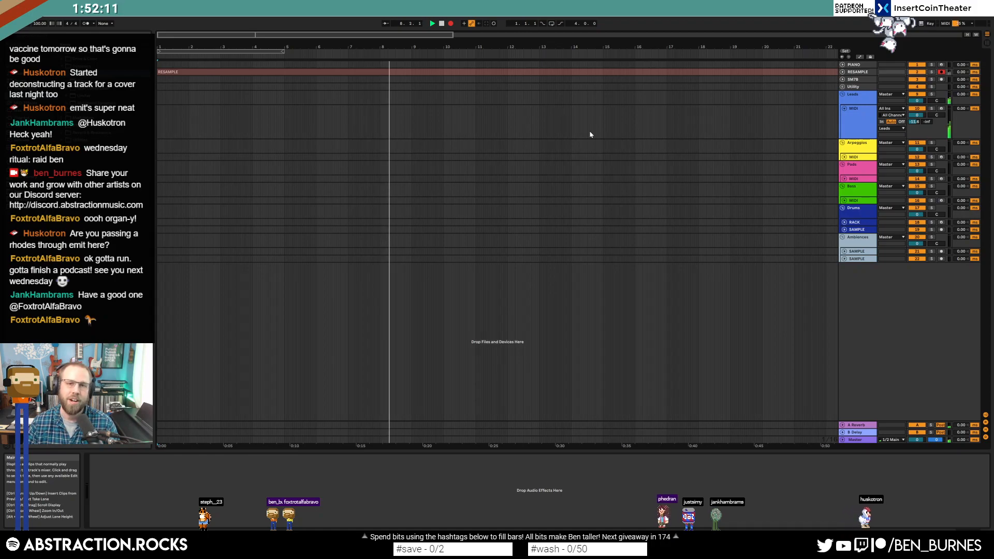
click(842, 73)
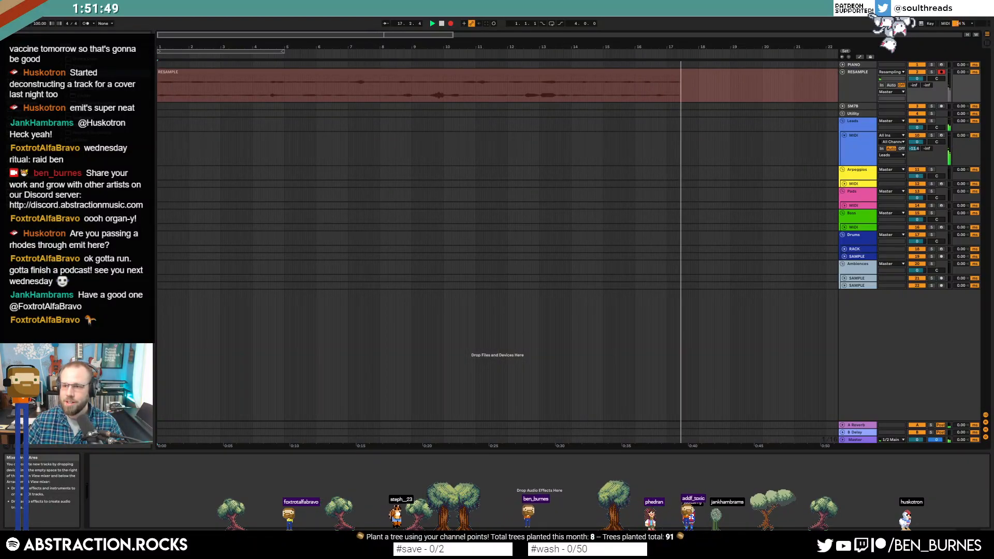
click(611, 143)
key(space)
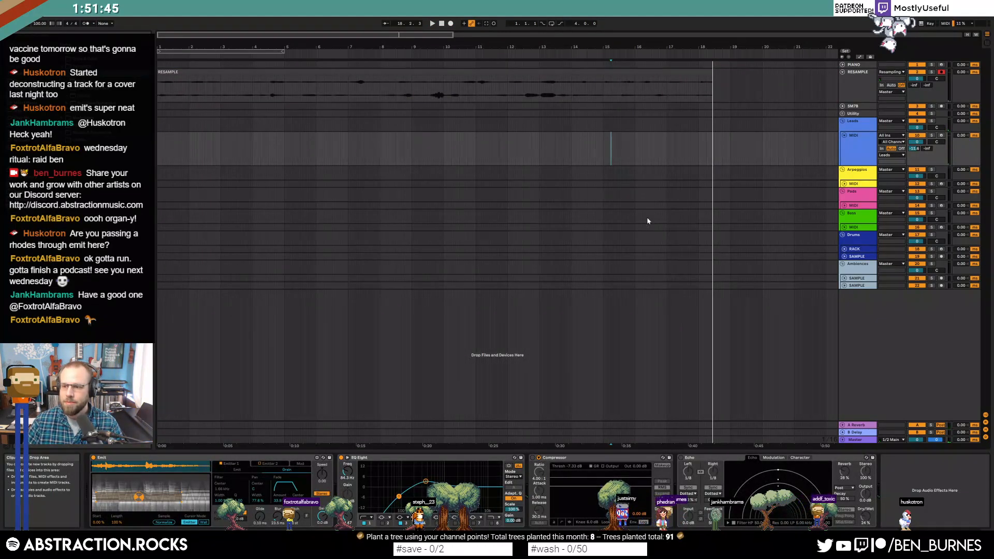
- Add an audio track below the Leads MIDI track and move the recorded RESAMPLE clip onto it
click(537, 71)
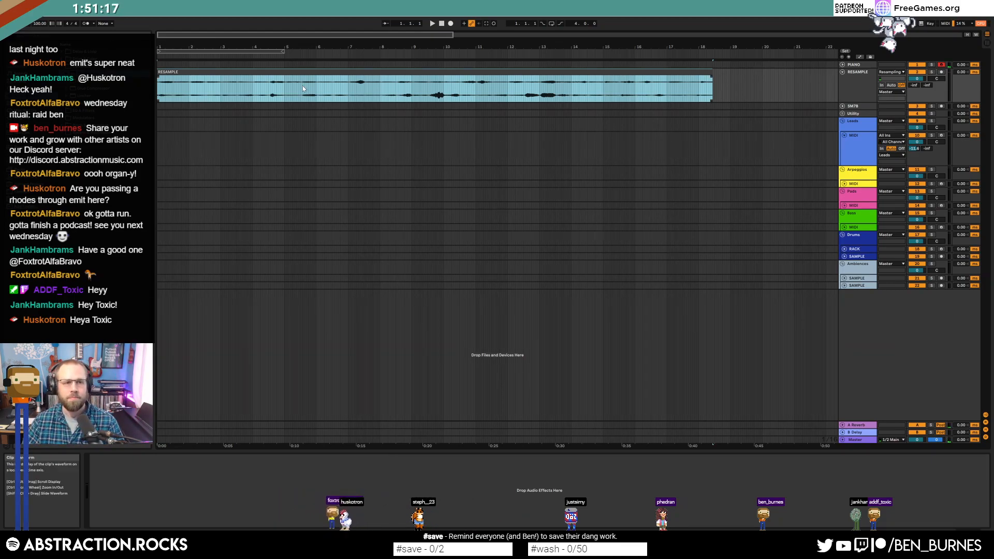
click(851, 139)
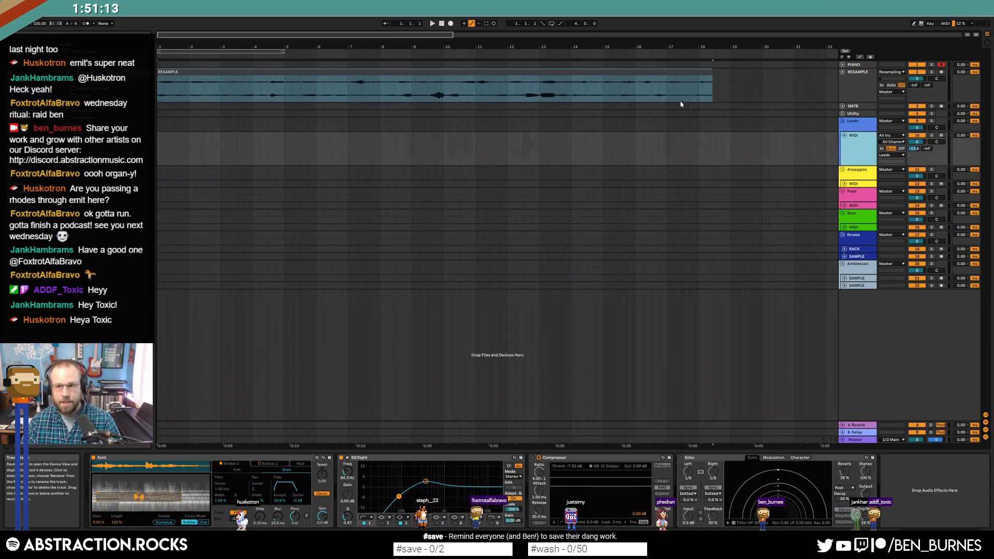
key(ctrl+t)
key(u)
drag(668, 72, 704, 175)
- Deactivate Emit and EQ Eight on the Leads MIDI track and cut its Compressor and Echo
click(857, 149)
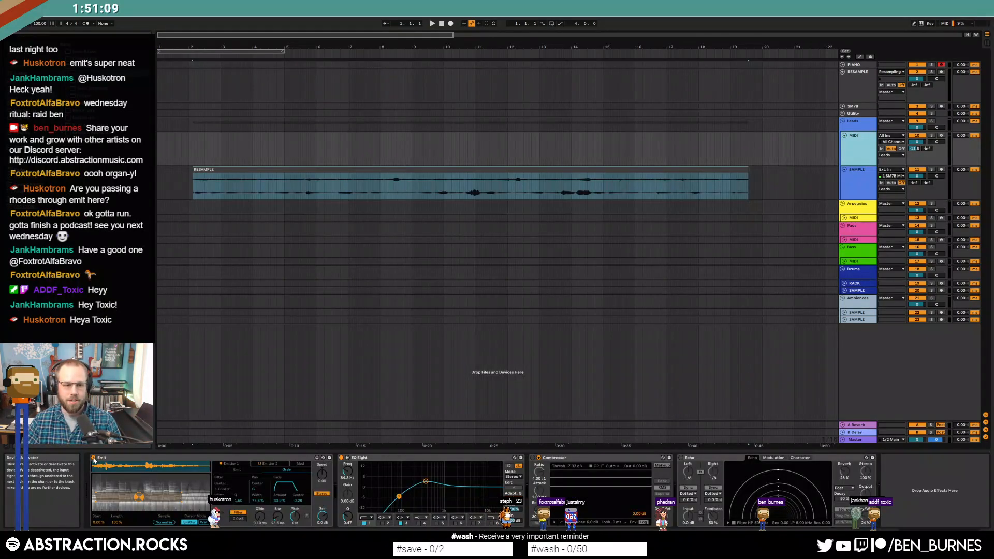
click(94, 458)
click(342, 458)
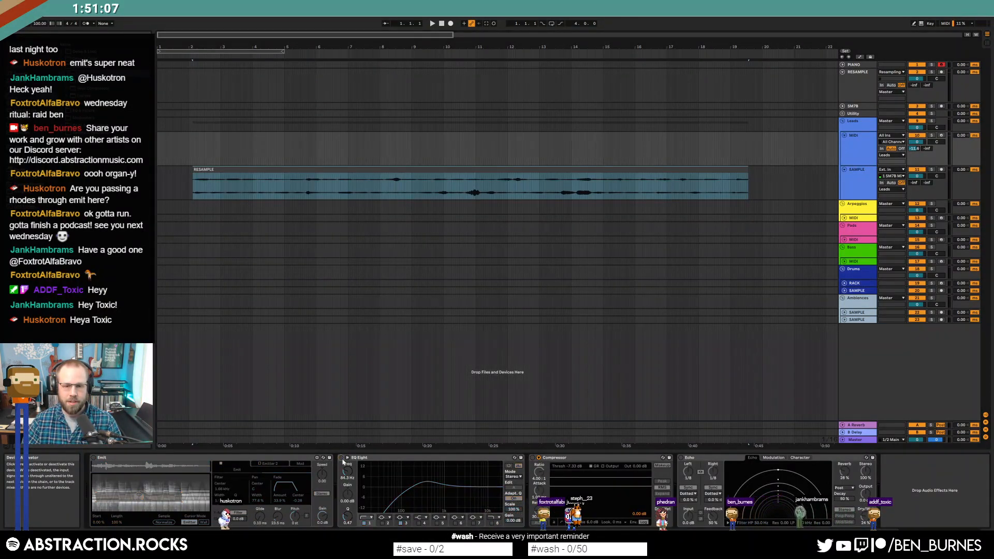
click(598, 460)
shift+click(721, 459)
key(ctrl+x)
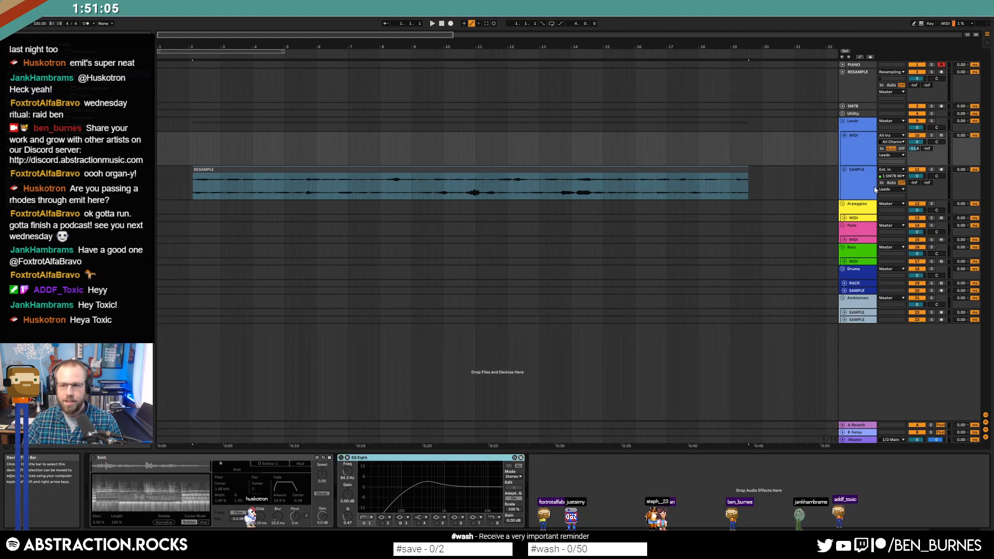
- Paste the Compressor and Echo onto the Leads SAMPLE track and delete the EQ Eight there
click(858, 181)
click(407, 486)
click(229, 459)
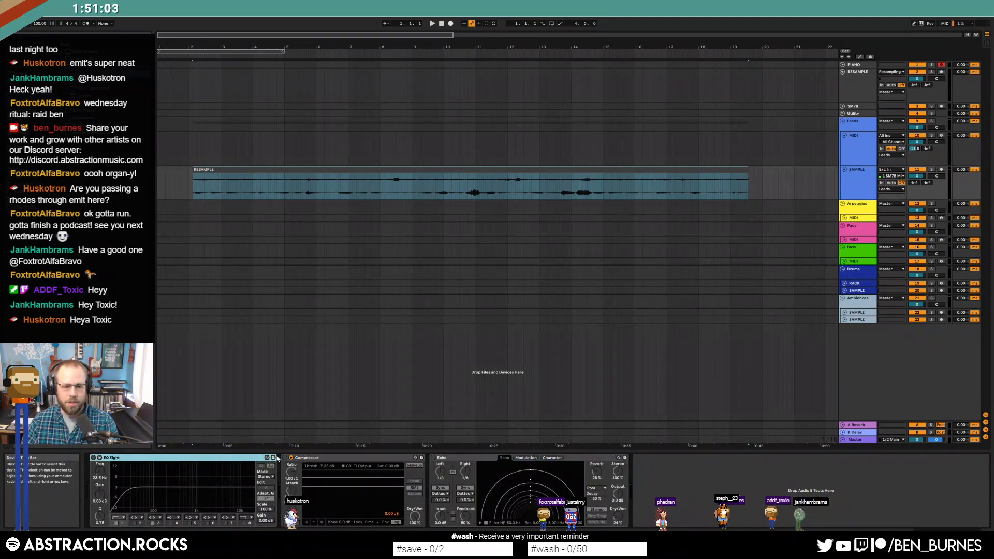
key(Delete)
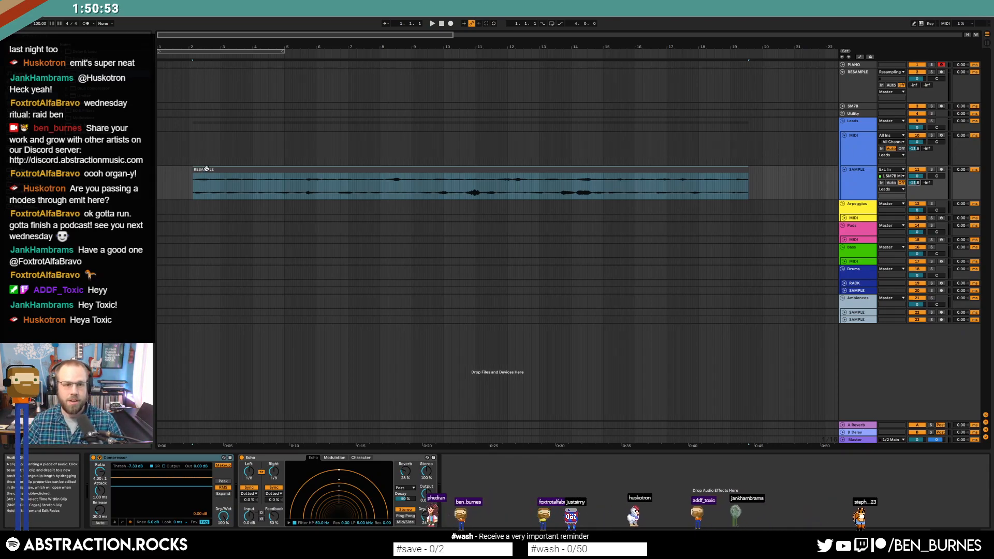
- Move the RESAMPLE clip on the Leads SAMPLE track so it starts at bar 1
drag(338, 169, 302, 170)
click(302, 155)
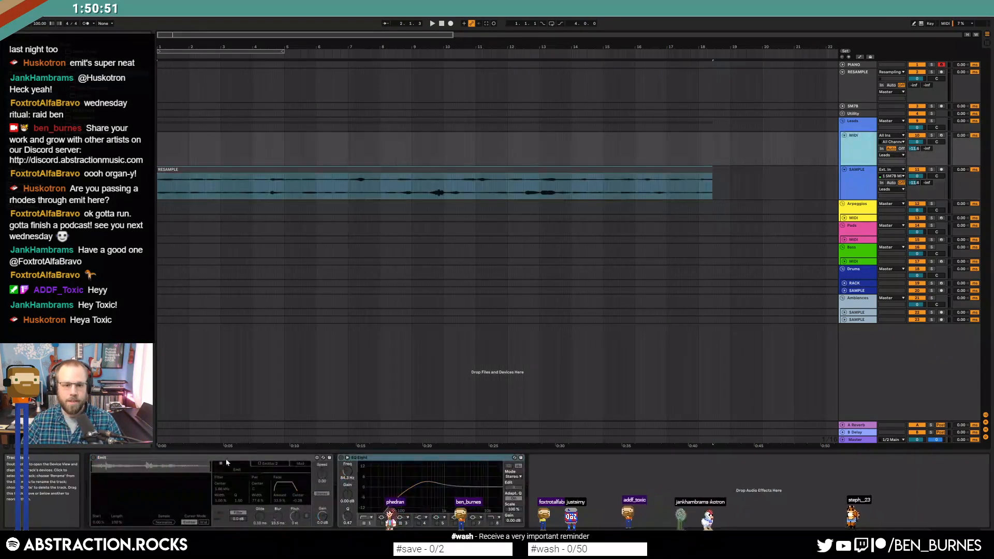
- Play the RESAMPLE clip from bar 1 and check its timing against the metronome
click(219, 179)
key(space)
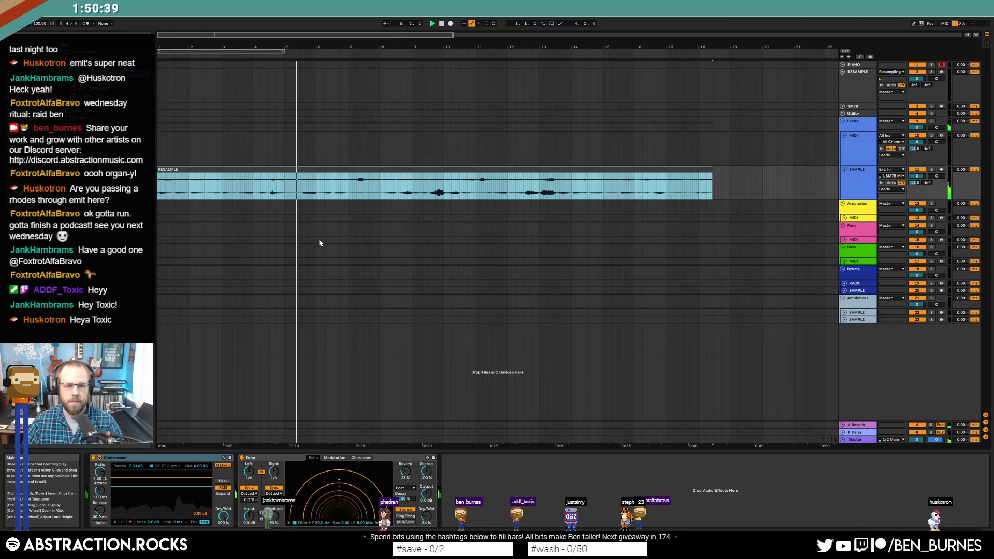
click(85, 23)
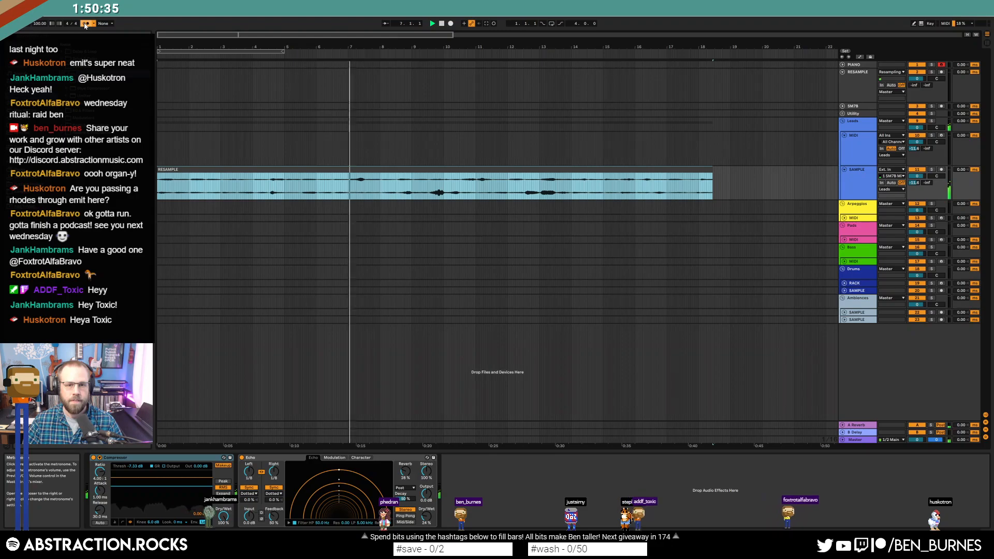
- Move the RESAMPLE clip's start marker to the first note's onset near 1.1.3 and check the new timing in playback
double_click(176, 171)
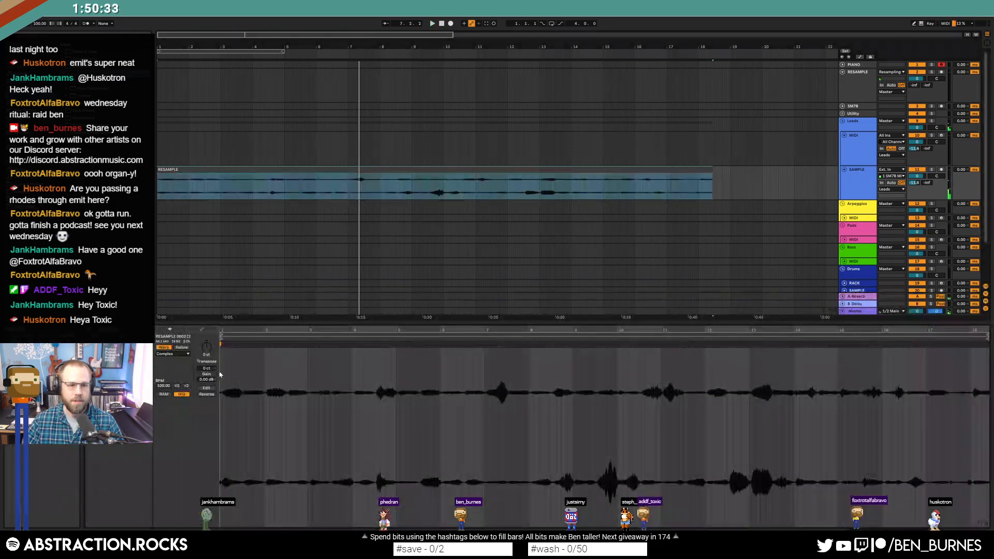
key(space)
drag(231, 331, 417, 331)
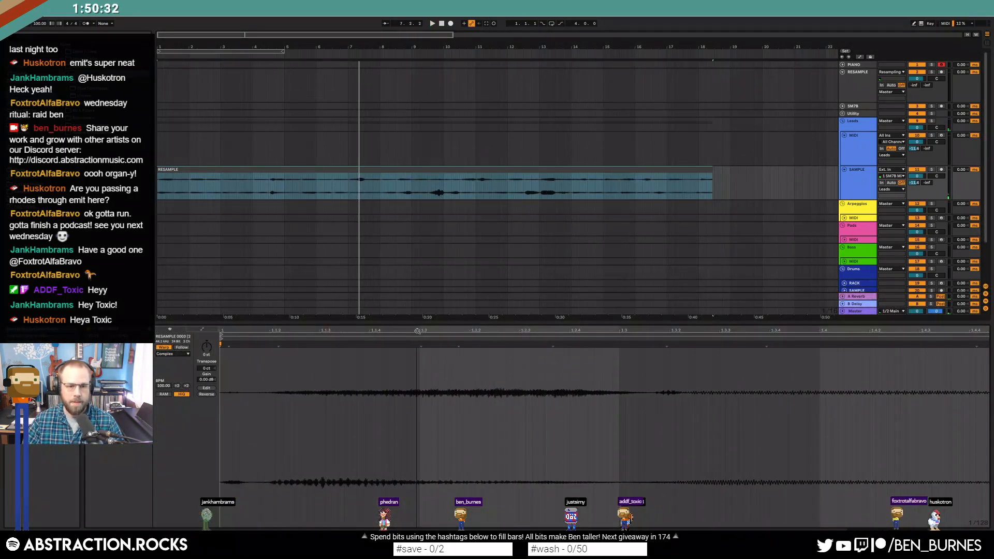
click(271, 353)
key(space)
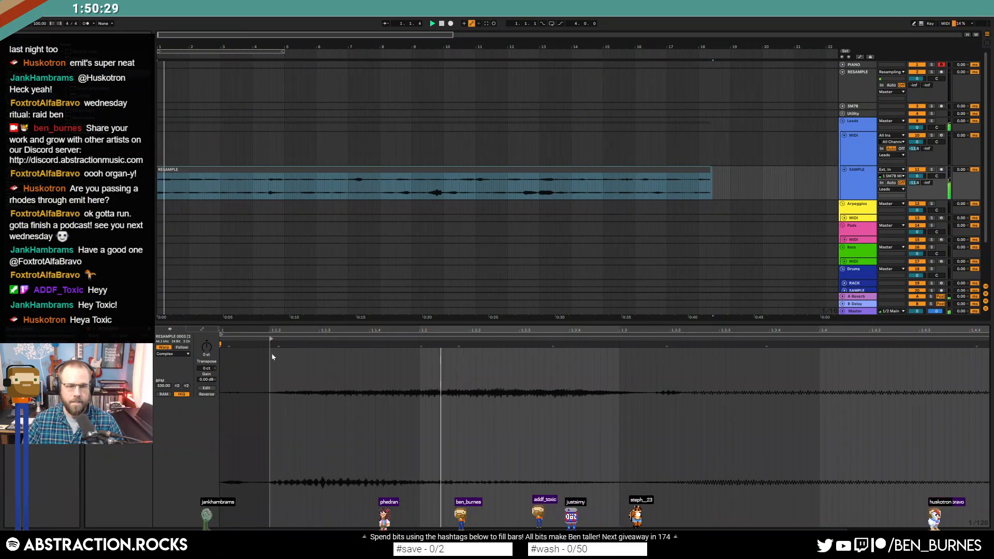
click(84, 25)
key(shift+Tab)
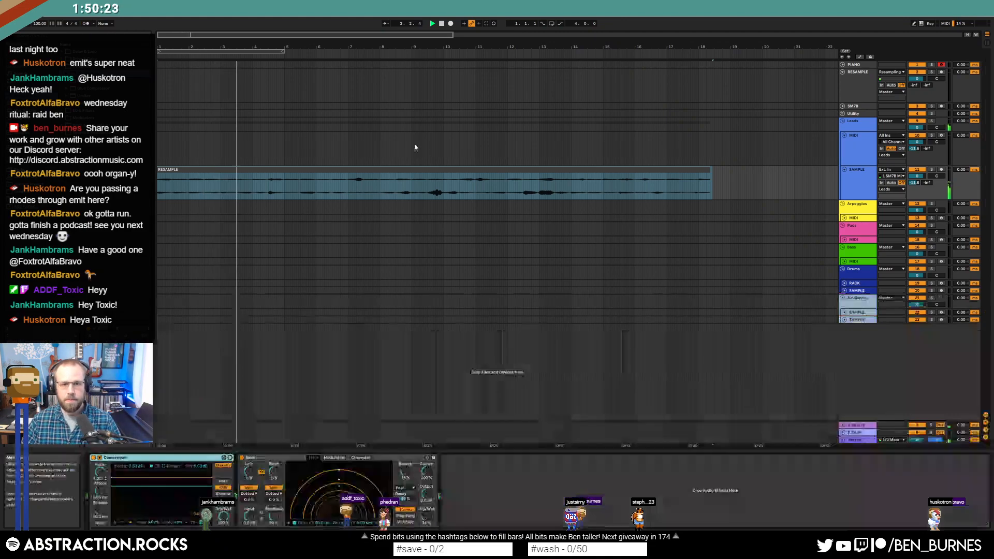
- Trim the end of the RESAMPLE clip on the Leads SAMPLE track back to bar 18
drag(175, 486, 175, 491)
key(ctrl+z)
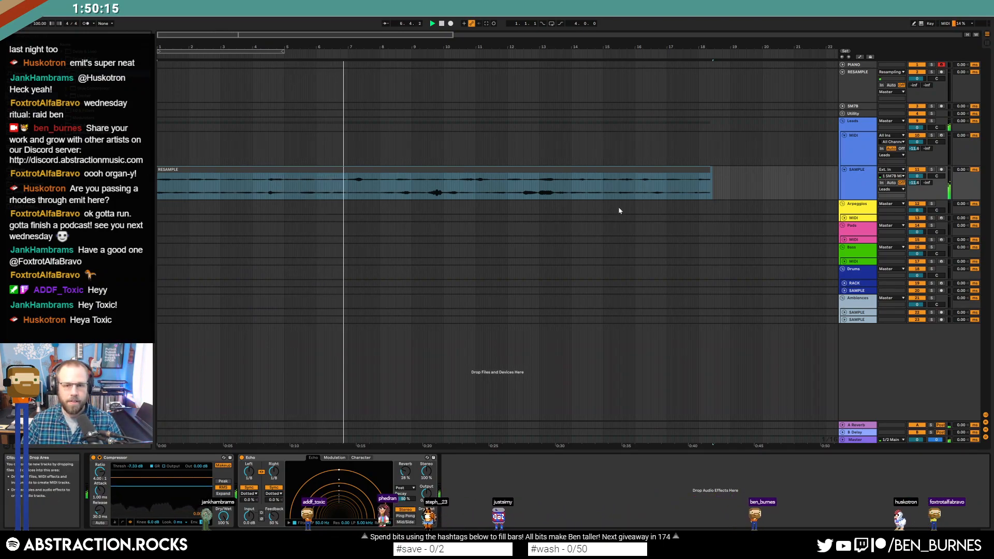
click(705, 171)
drag(708, 168, 698, 169)
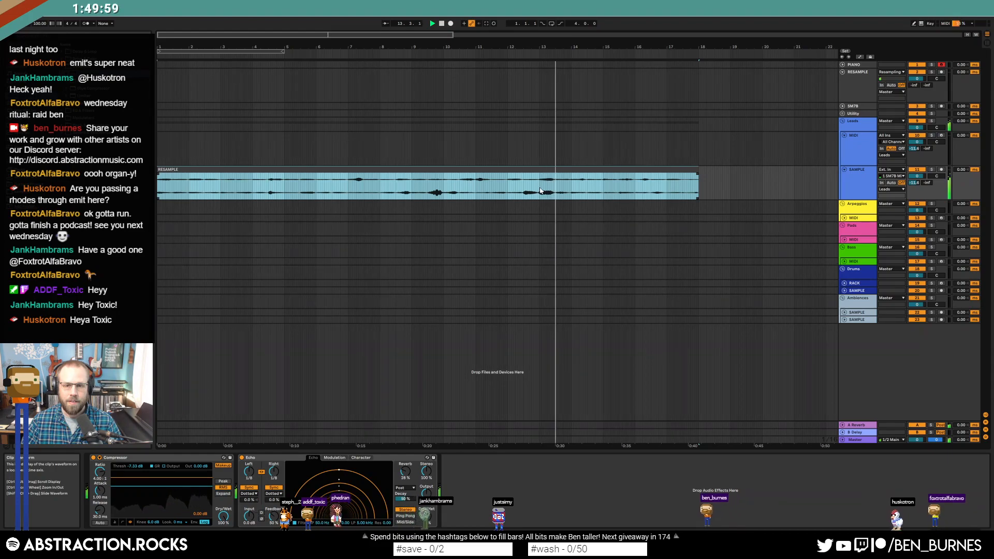
- Cut bar 13 out of the RESAMPLE clip and move the remaining part one bar earlier to close the gap
drag(540, 191, 574, 196)
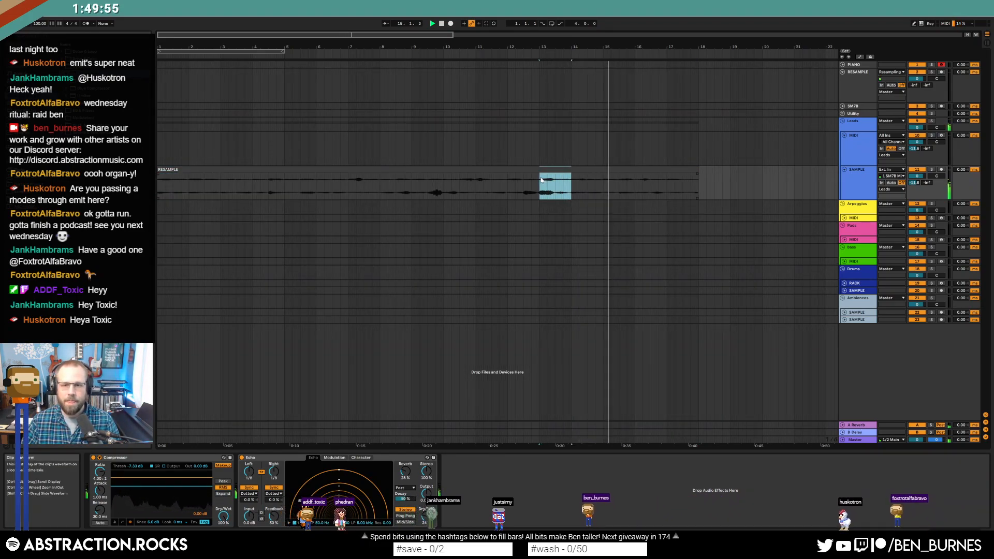
key(ctrl+e)
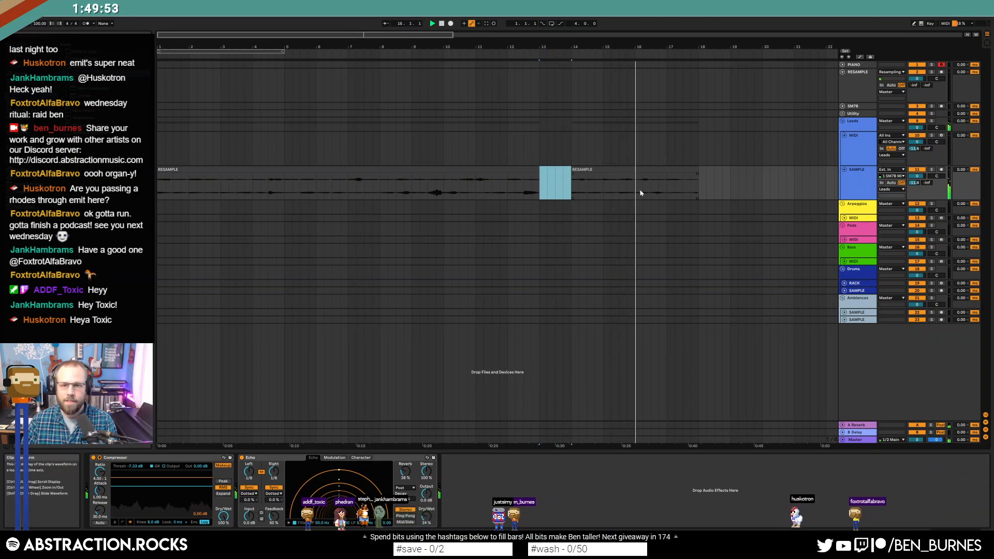
key(Delete)
click(611, 179)
key(space)
drag(627, 170, 594, 175)
click(523, 185)
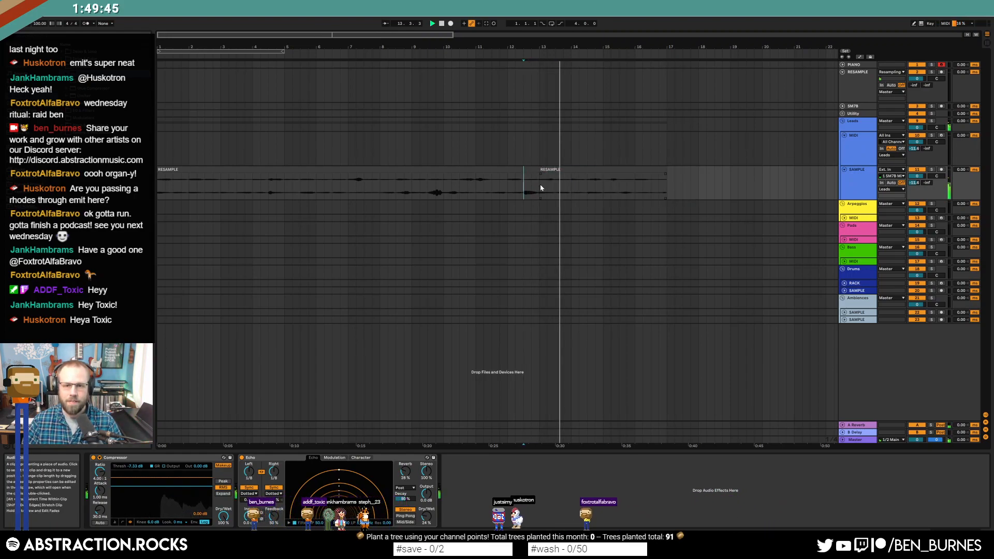
- Add a short crossfade where the two RESAMPLE clips meet at bar 13 and play across the join
ctrl+scroll(539, 169, up, 5)
click(540, 169)
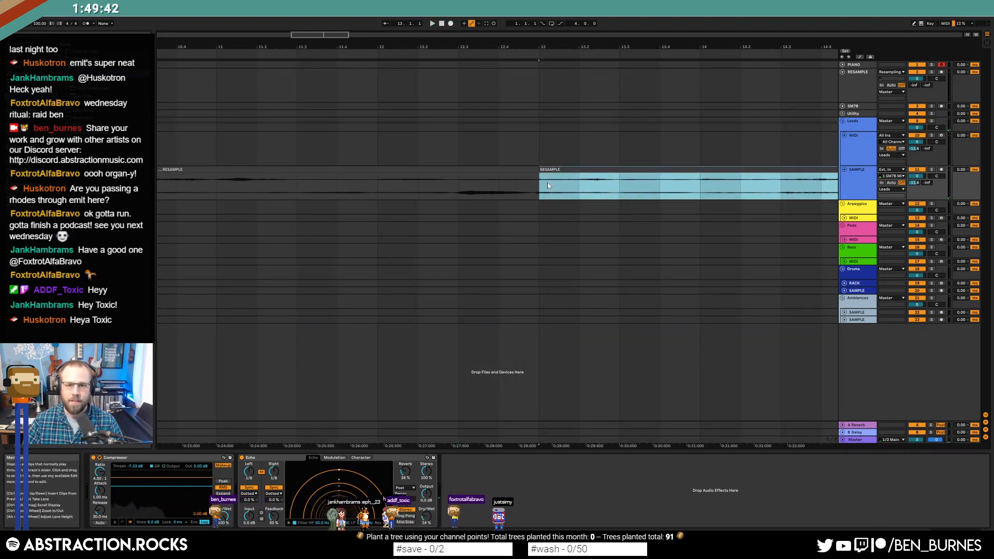
drag(540, 174, 530, 172)
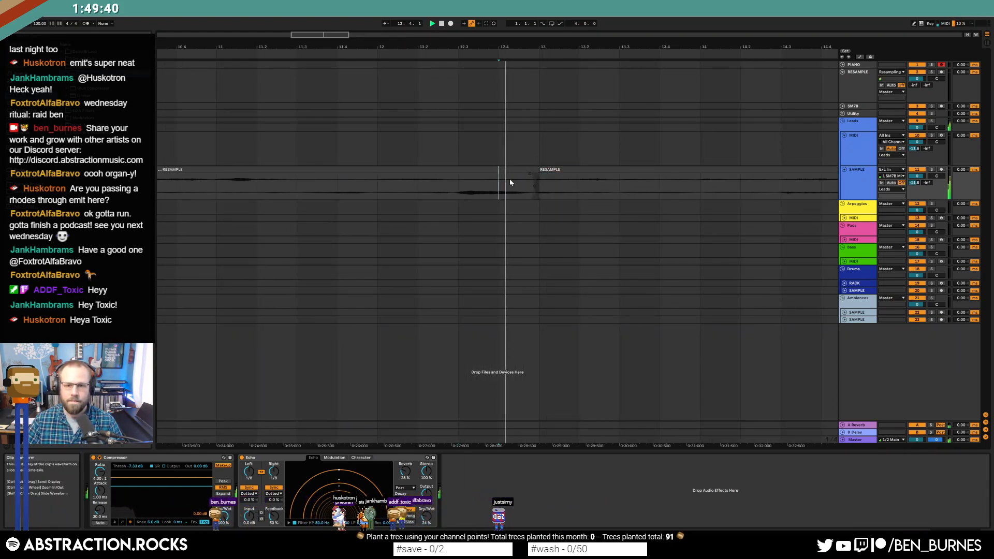
ctrl+scroll(470, 189, down, 7)
key(space)
mouse_move(357, 34)
mouse_down()
mouse_move(357, 57)
mouse_move(357, 48)
mouse_up()
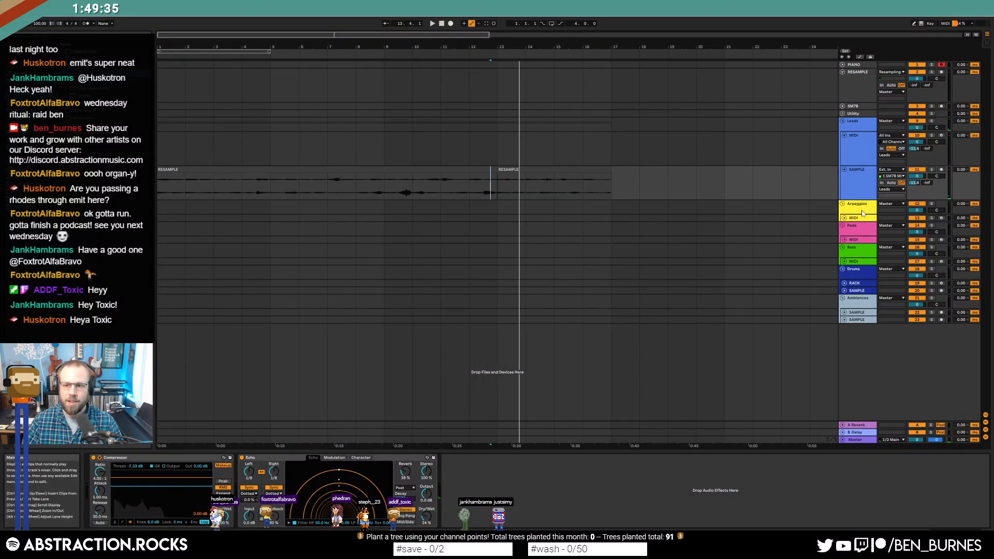
- Unfold the Drums RACK track, switch to Splice and search the samples for "drum loop"
click(855, 284)
click(845, 283)
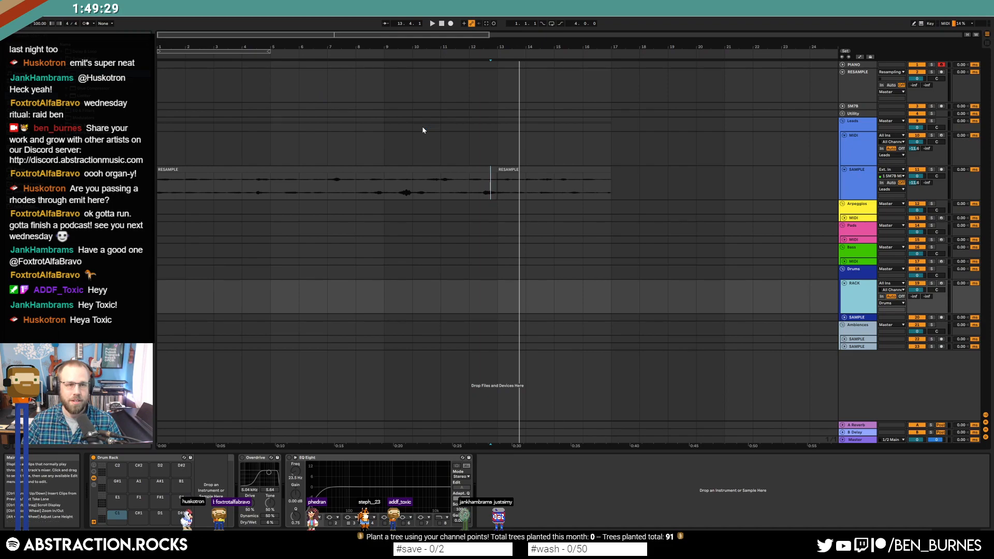
drag(993, 136, 557, 102)
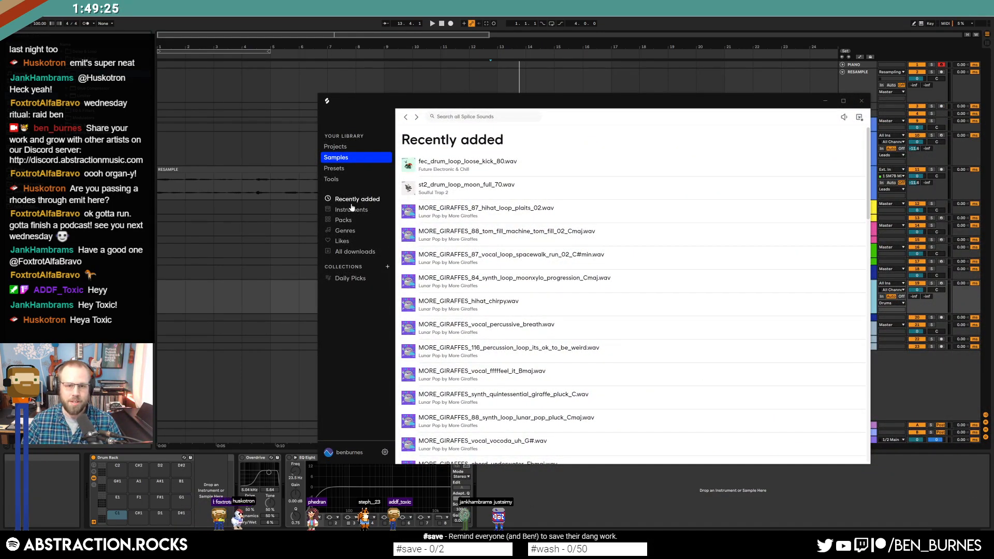
click(477, 117)
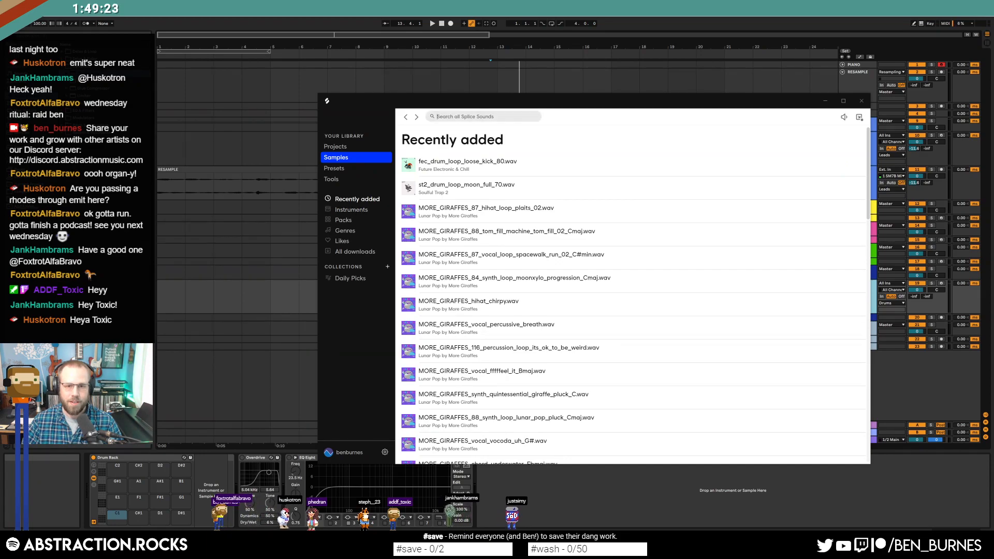
text(dr)
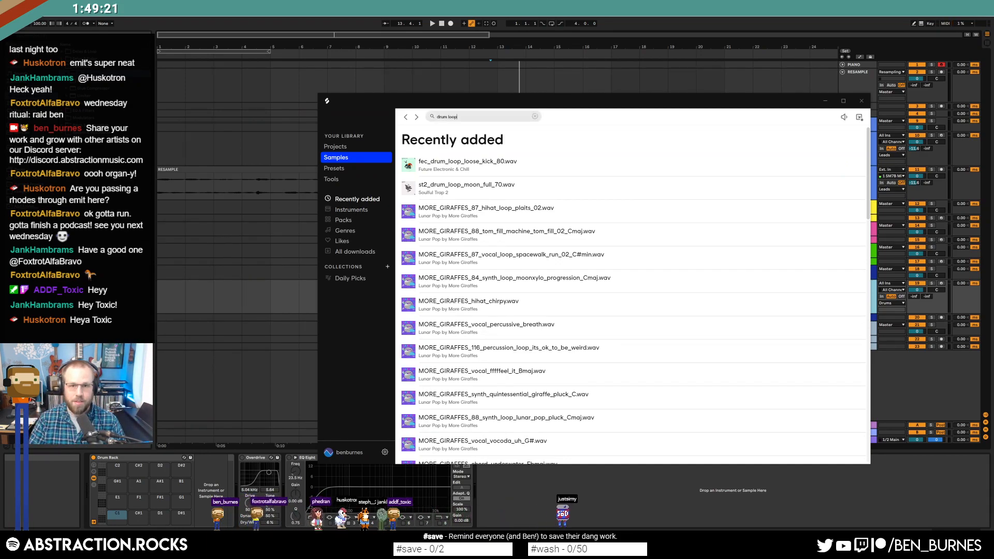
text(um loop)
key(Return)
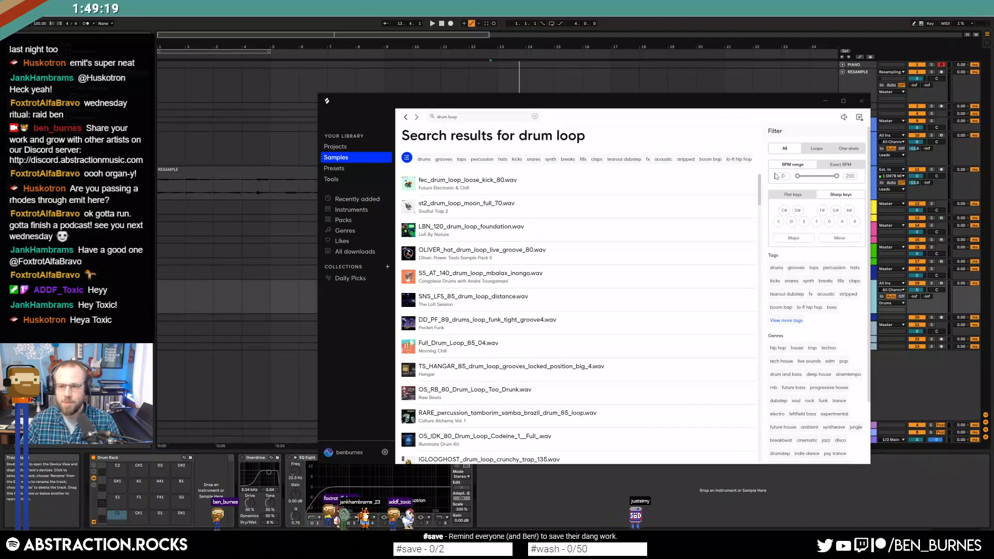
- Filter the drum loop results to a BPM range of 100 to 100
click(779, 179)
text(100)
key(Tab)
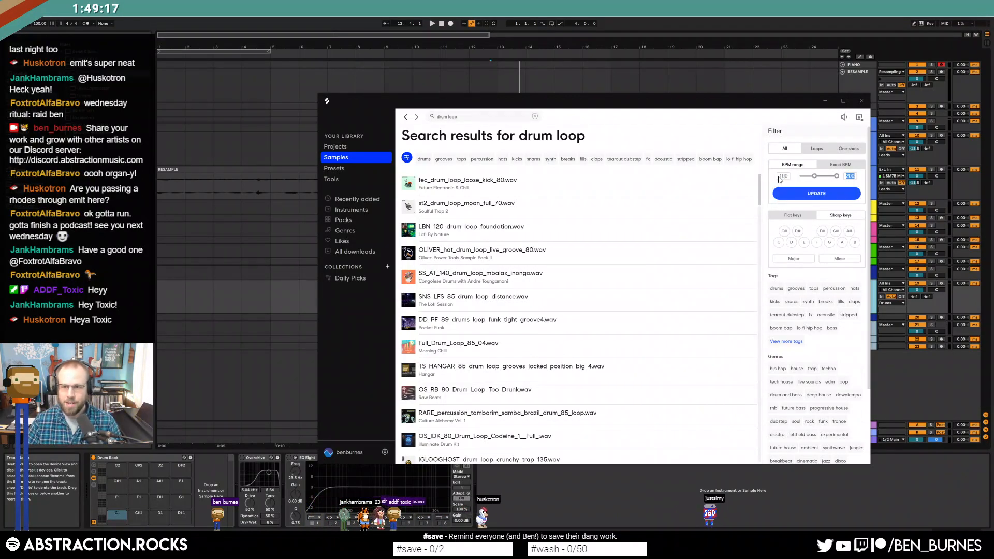
click(797, 193)
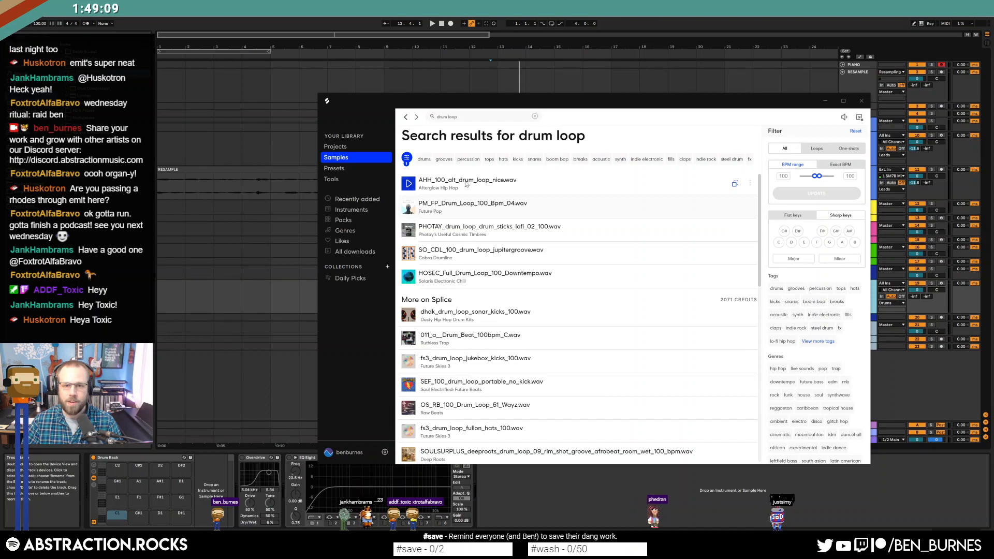
- Place AHH_100_alt_drum_loop_nice.wav at bar 1 on the Drums SAMPLE track, unfold the track and return playback to the start
drag(472, 181, 203, 320)
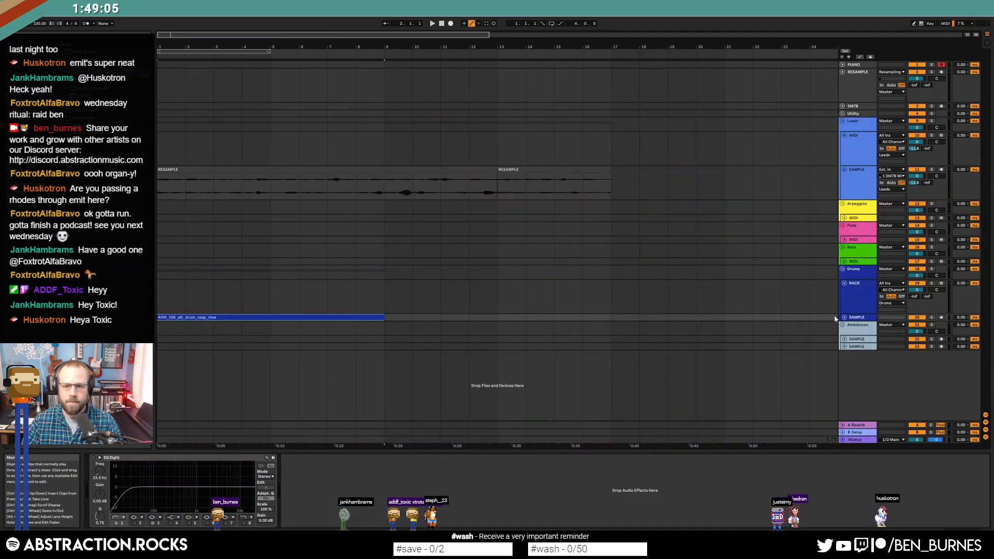
click(844, 318)
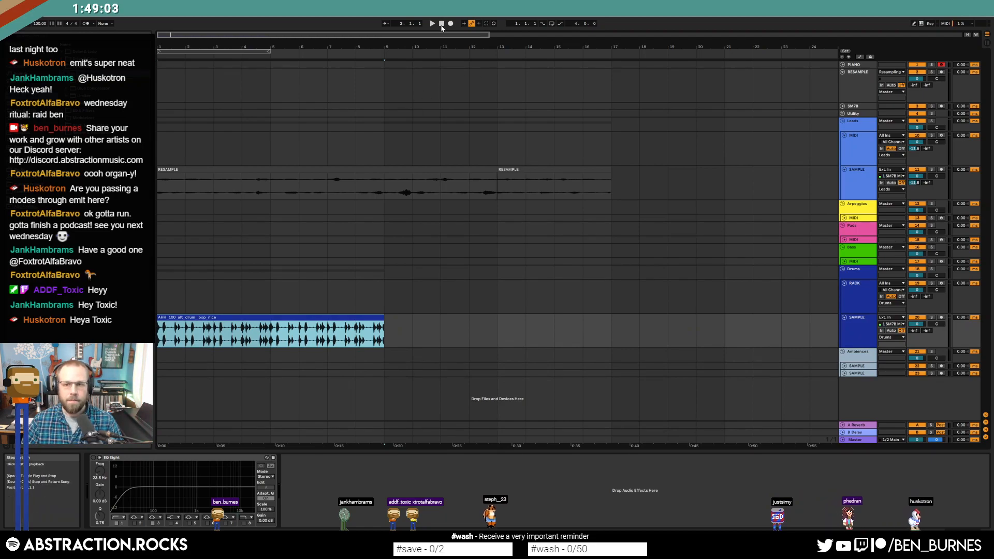
click(442, 24)
- Replace the Compressor on the Leads SAMPLE track with Multiband Dynamics placed ahead of Echo
click(863, 170)
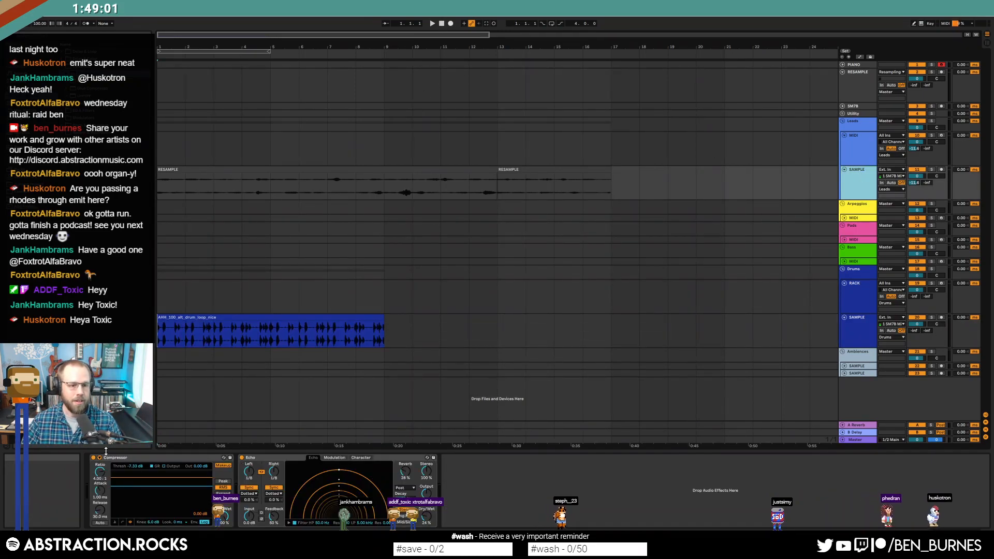
drag(132, 479, 133, 491)
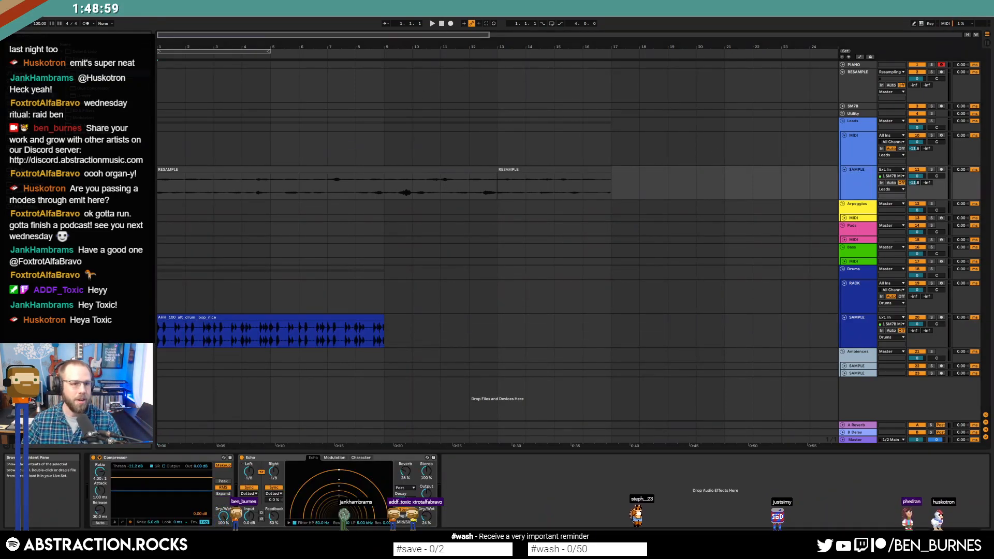
drag(93, 103, 101, 481)
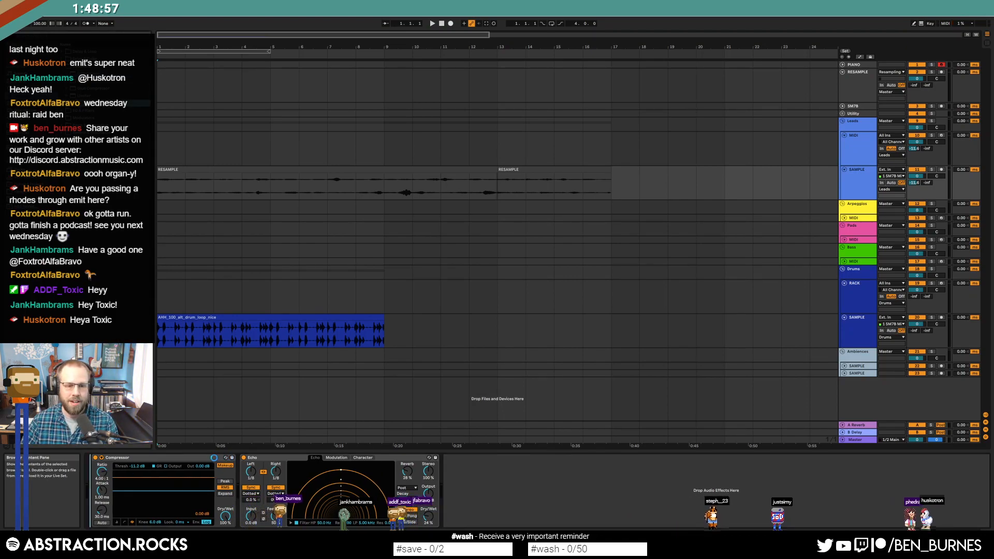
click(333, 463)
key(Delete)
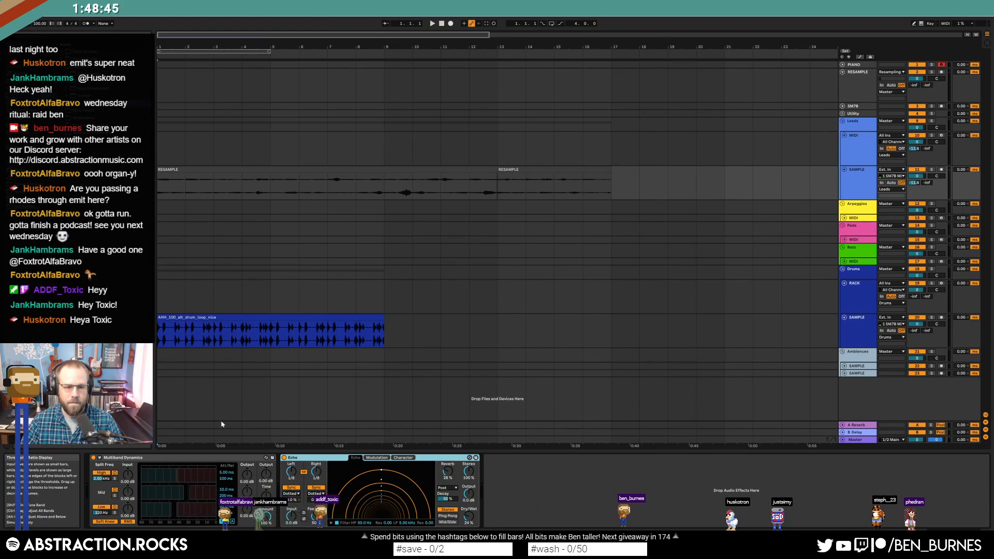
- Move the drum loop clip to start at bar 9 and play the arrangement from bar 1
drag(220, 317, 448, 317)
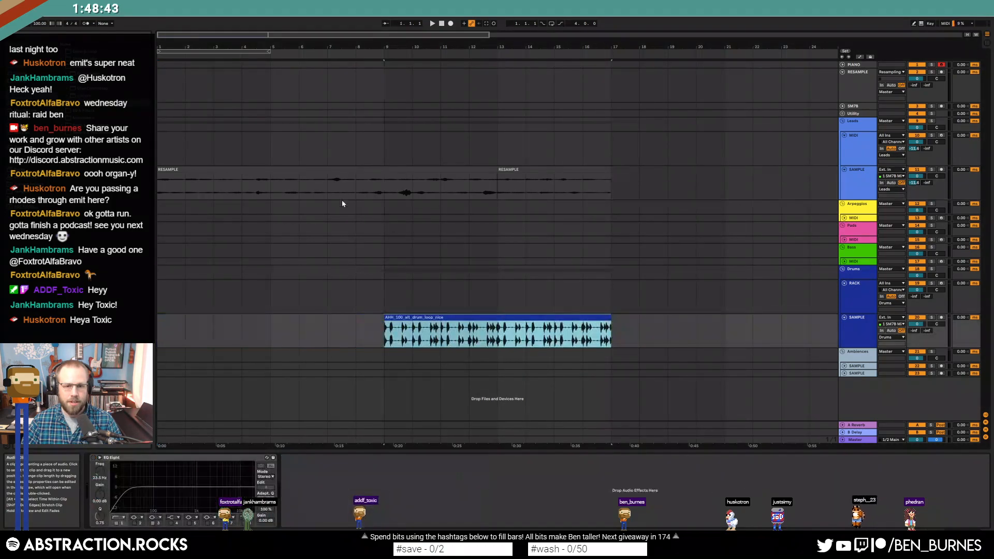
click(158, 182)
key(space)
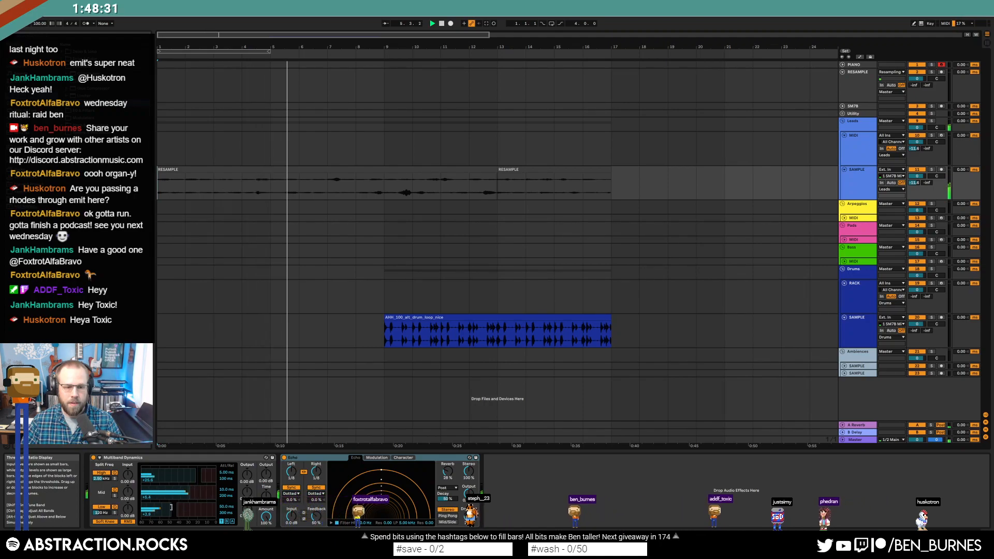
key(space)
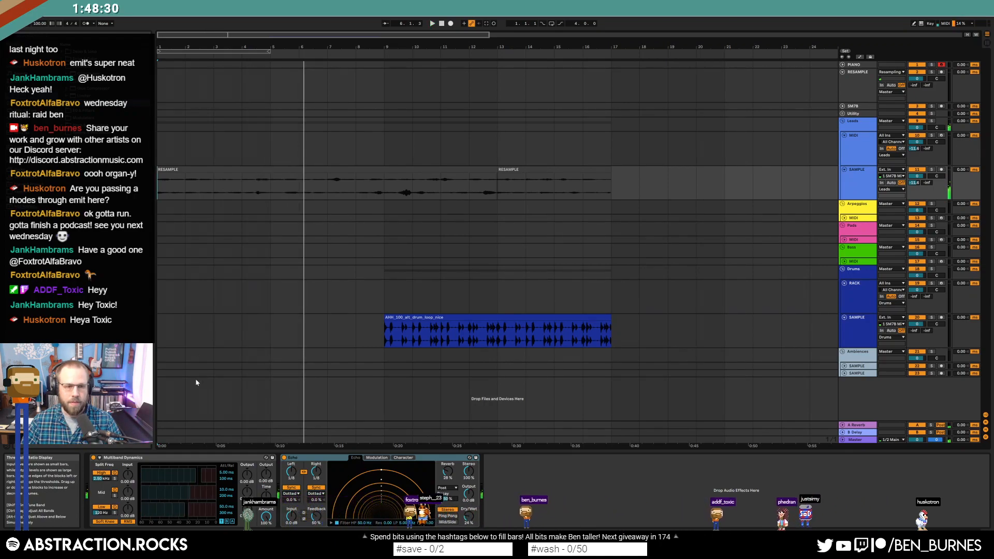
- Add a Utility with about 6.9 dB of gain before Multiband Dynamics on the Leads SAMPLE track and play the result
click(309, 170)
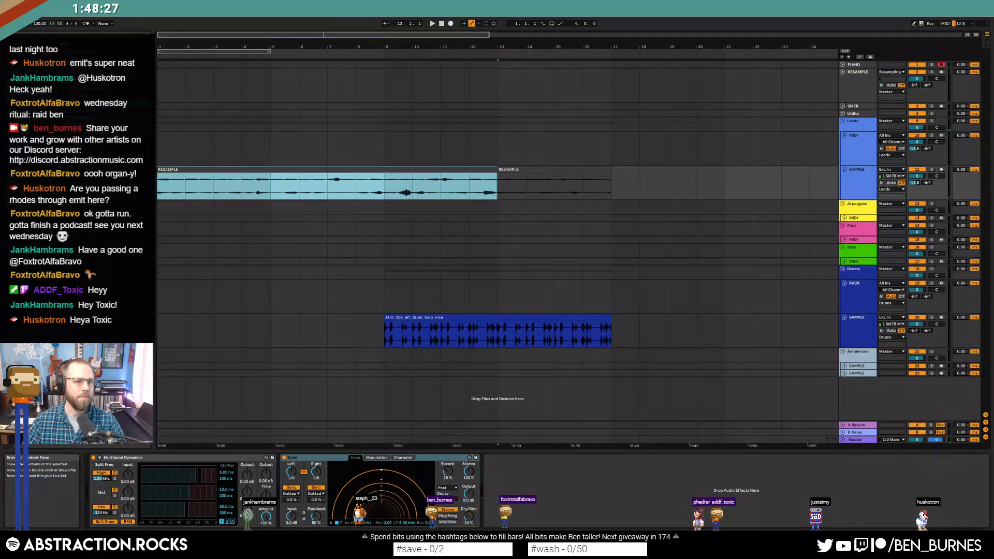
drag(103, 139, 133, 484)
key(space)
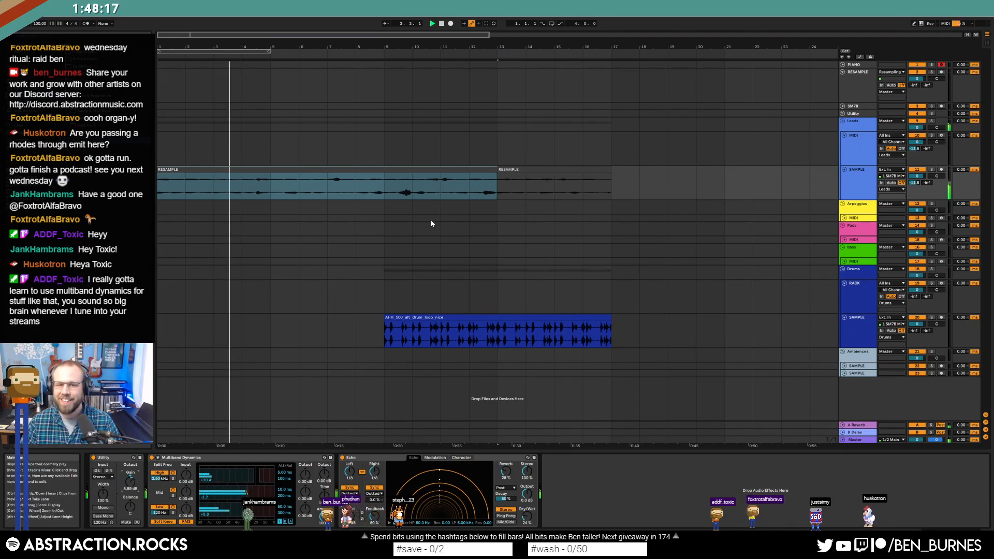
- Set the volume of the Drums SAMPLE track to -6 dB
click(856, 320)
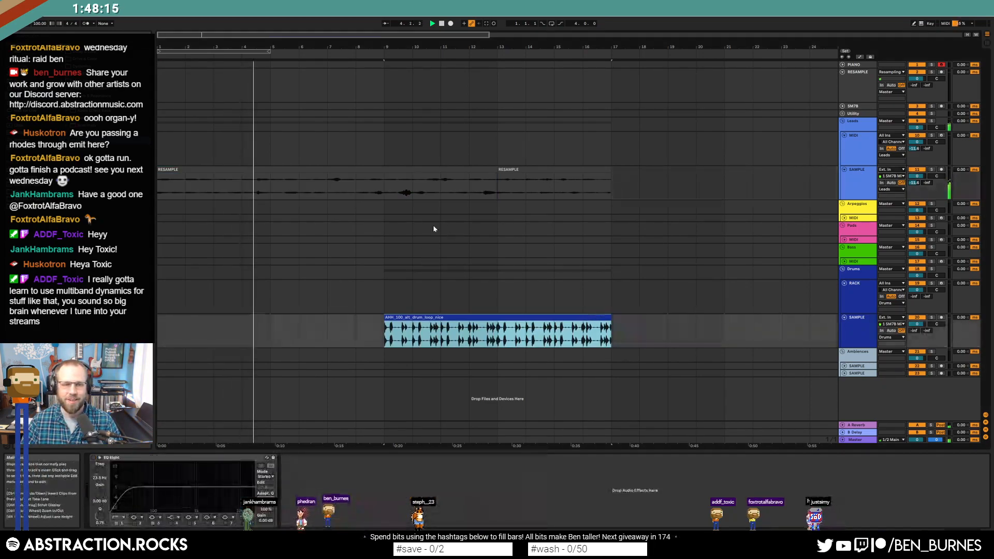
click(912, 325)
text(-6)
key(Return)
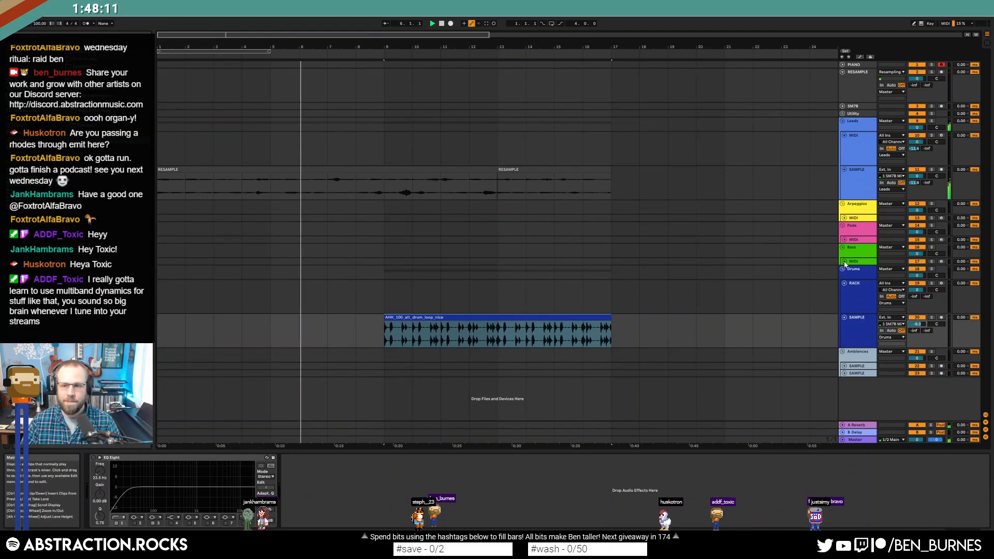
- Unfold the Bass MIDI track, loop the 8 bars of the drum loop clip from bar 9 and play the arrangement
click(926, 263)
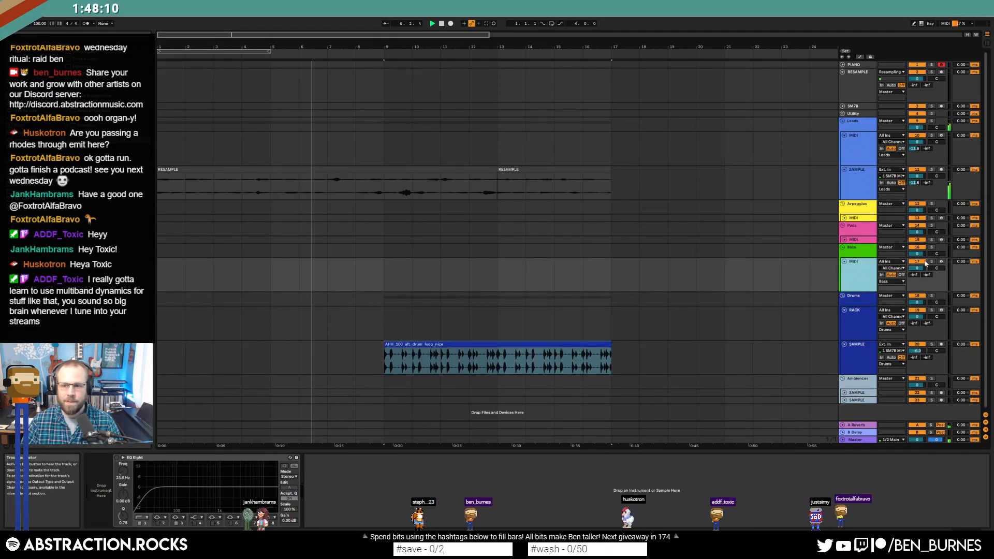
click(438, 344)
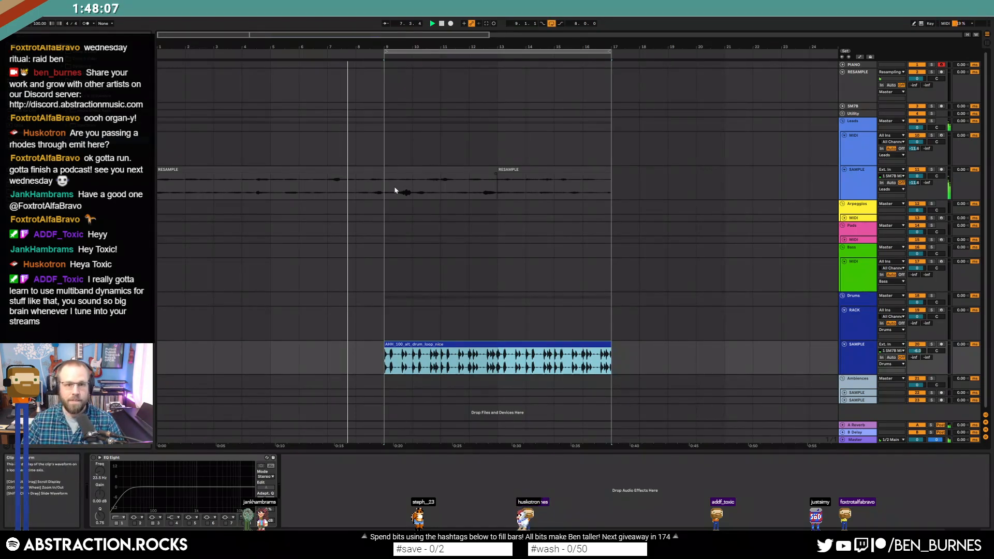
click(399, 190)
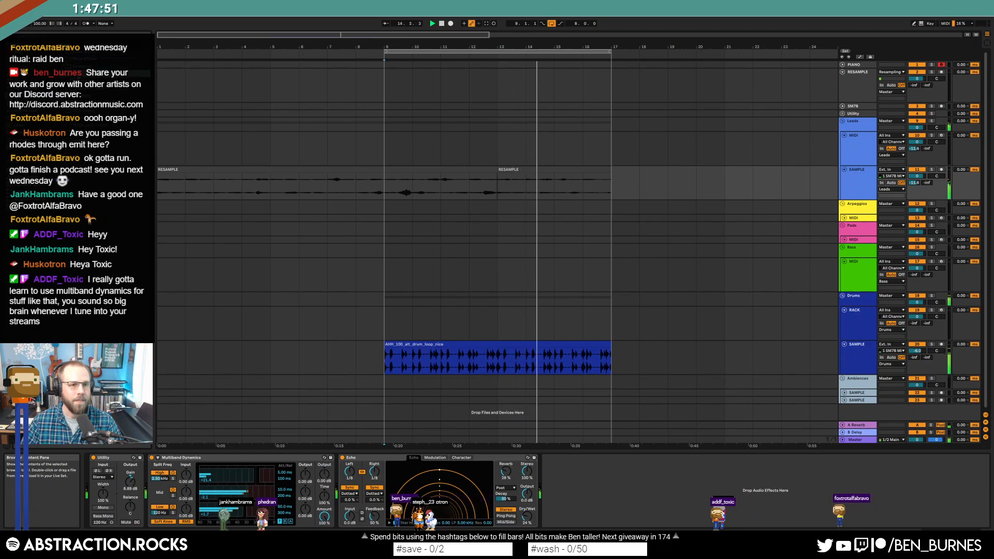
- Add a Compressor after Echo on the Leads SAMPLE track, sidechained from the Drums SAMPLE track Post FX, with a -15.2 dB threshold
drag(554, 475, 573, 483)
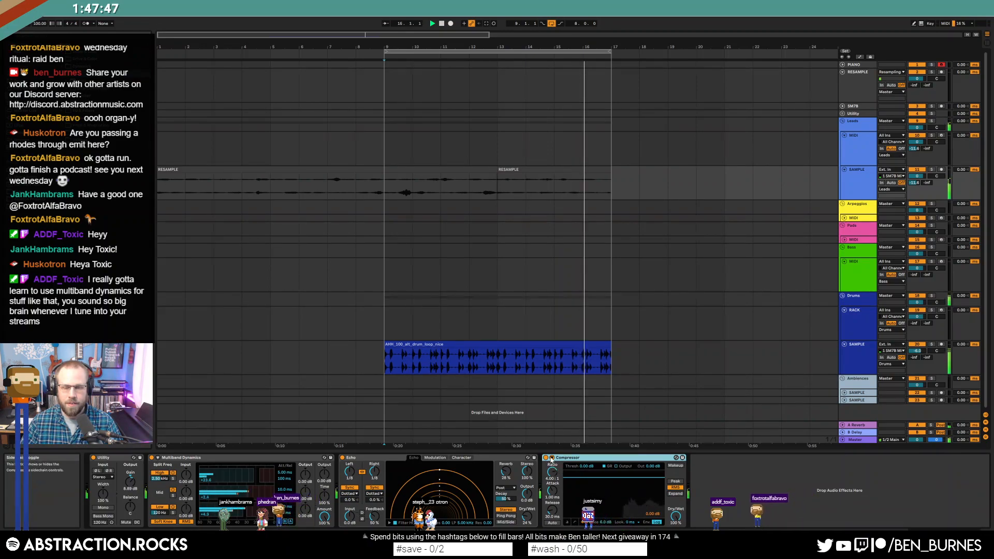
click(553, 458)
click(557, 477)
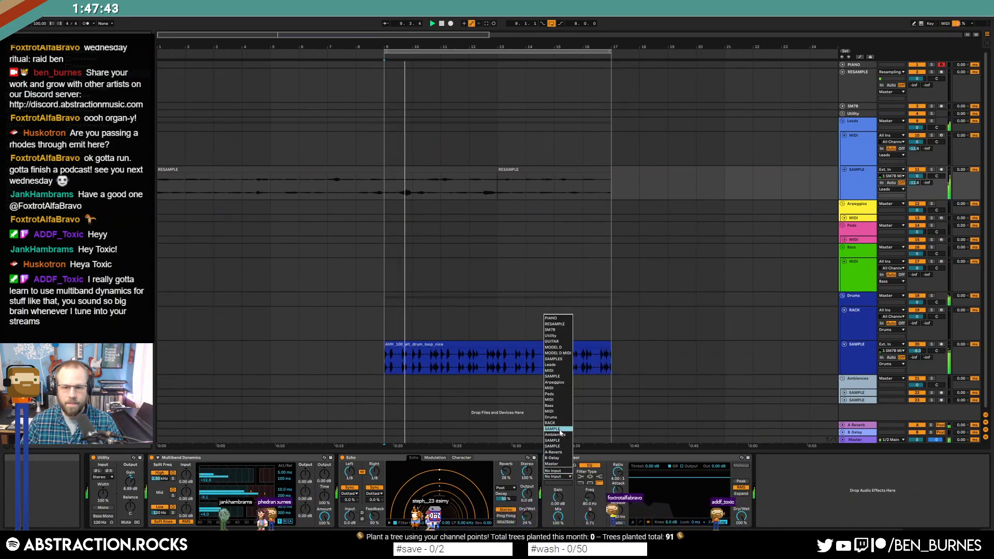
click(561, 429)
click(580, 482)
drag(689, 477, 690, 500)
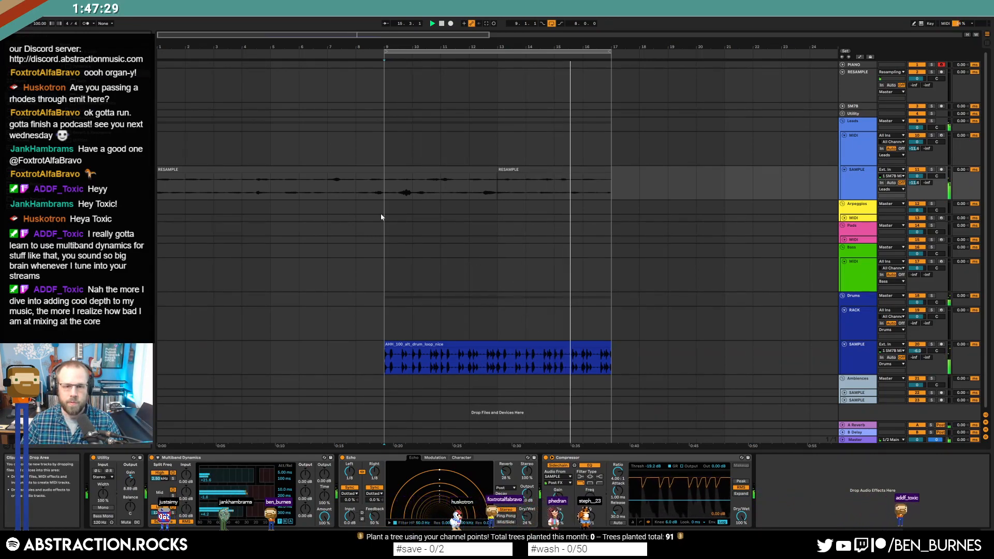
key(space)
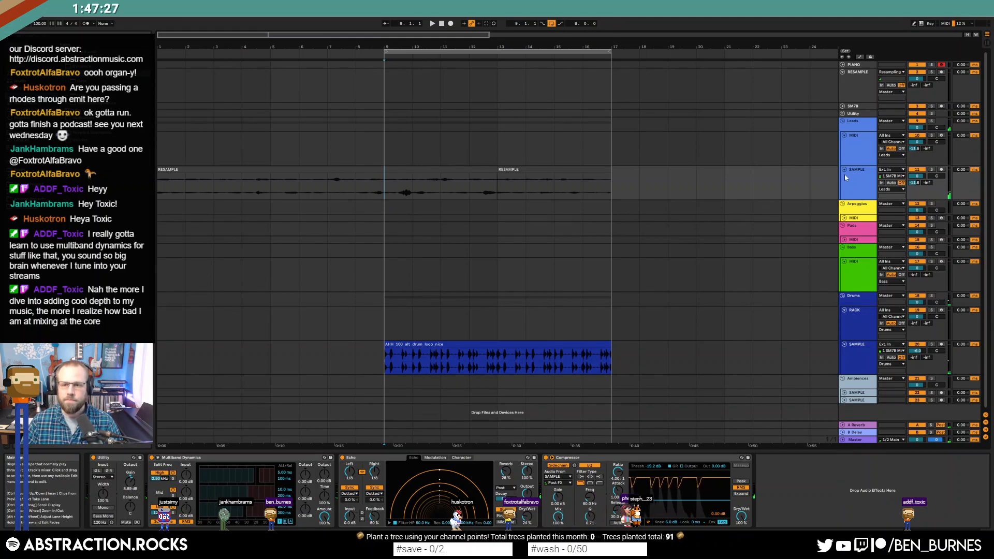
- Deactivate the Leads SAMPLE track and turn the Emit device back on in the Leads MIDI track
click(858, 150)
click(913, 170)
click(857, 158)
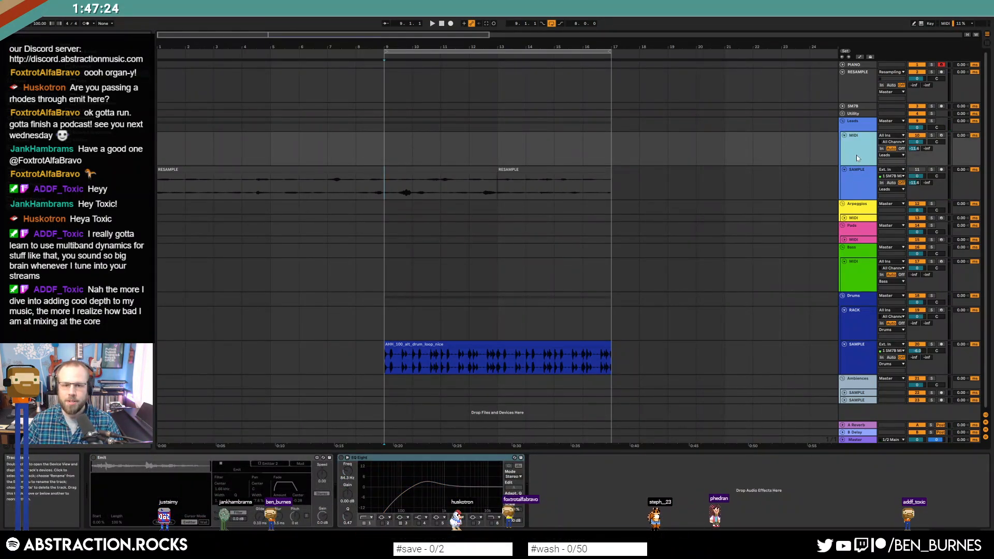
click(94, 457)
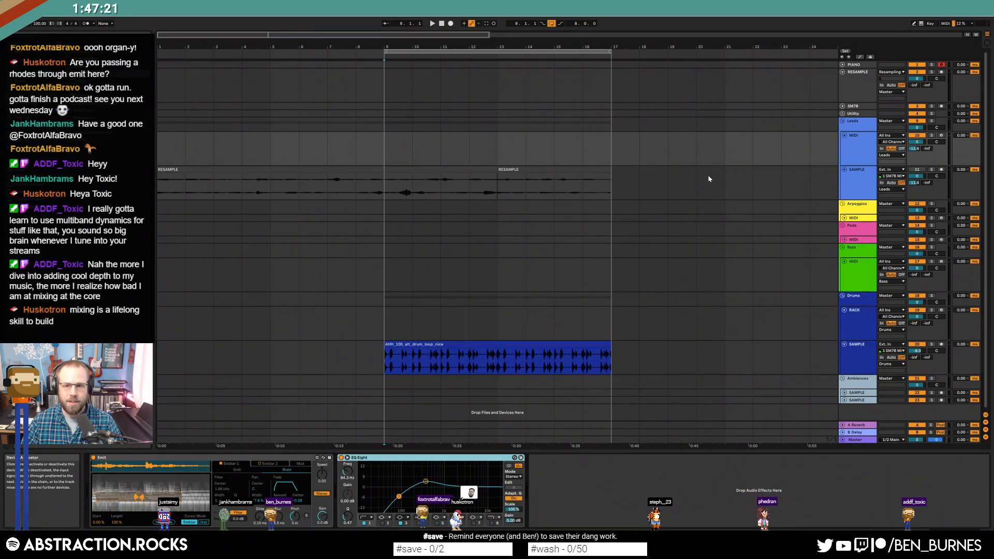
- Copy Multiband Dynamics, Echo and Compressor from the Leads SAMPLE track to the Leads MIDI track after EQ Eight
click(709, 179)
click(368, 459)
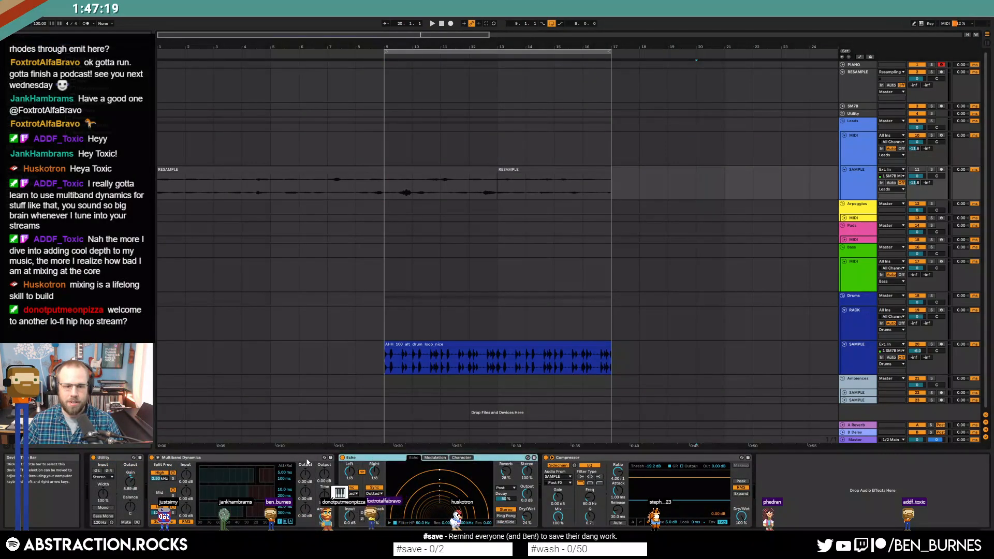
shift+click(600, 459)
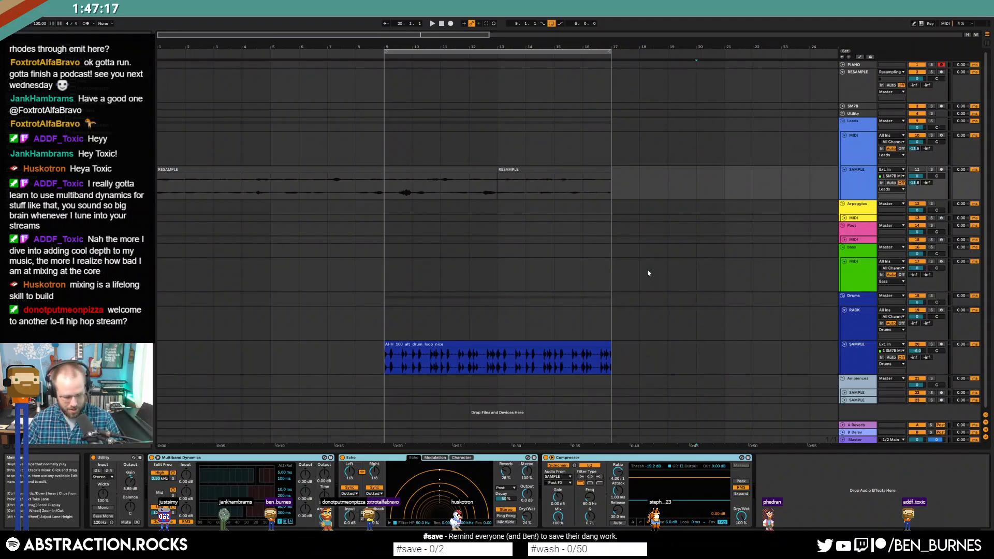
click(639, 150)
key(ctrl+v)
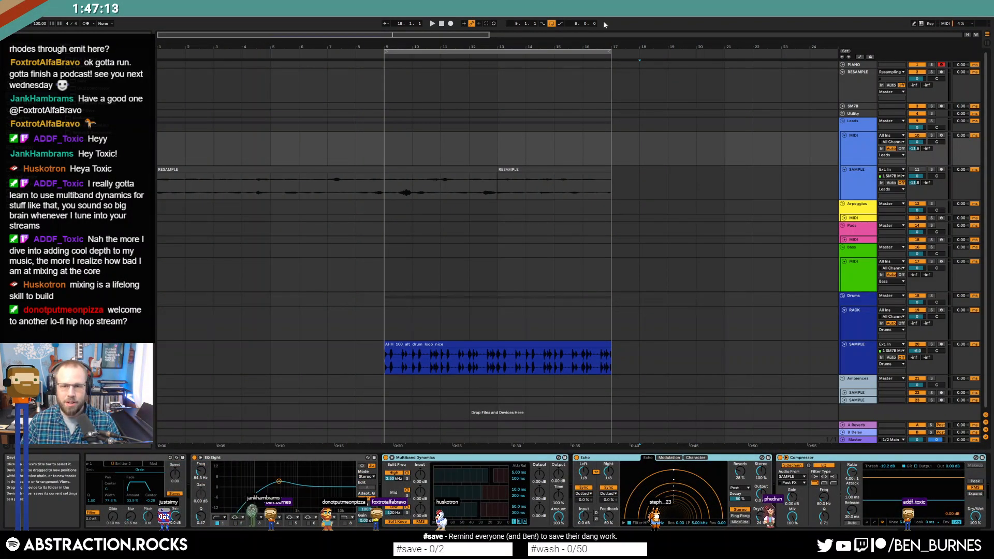
- Play the arrangement from bar 1 and adjust the EQ Eight curve on the Leads MIDI track, with the frequency at 77.4 Hz
key(space)
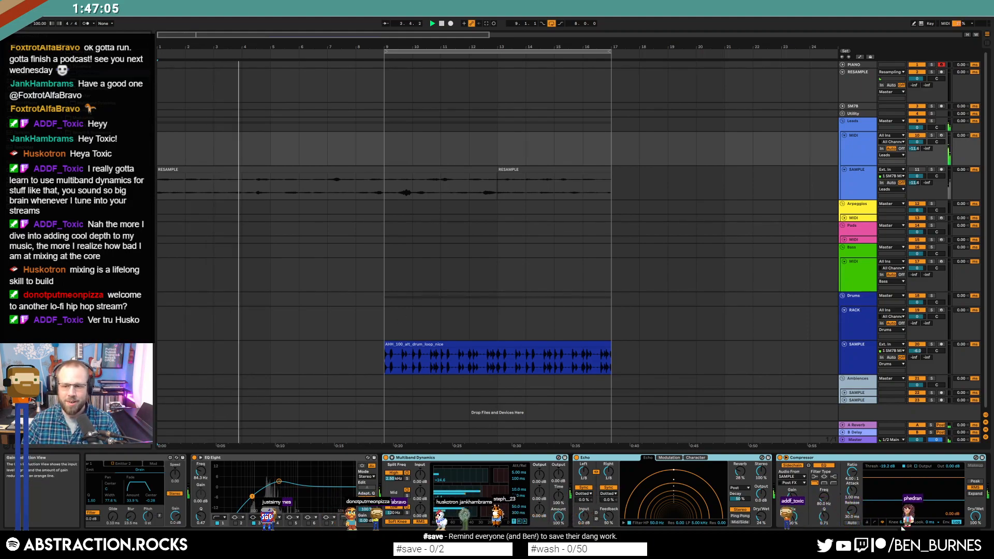
click(914, 535)
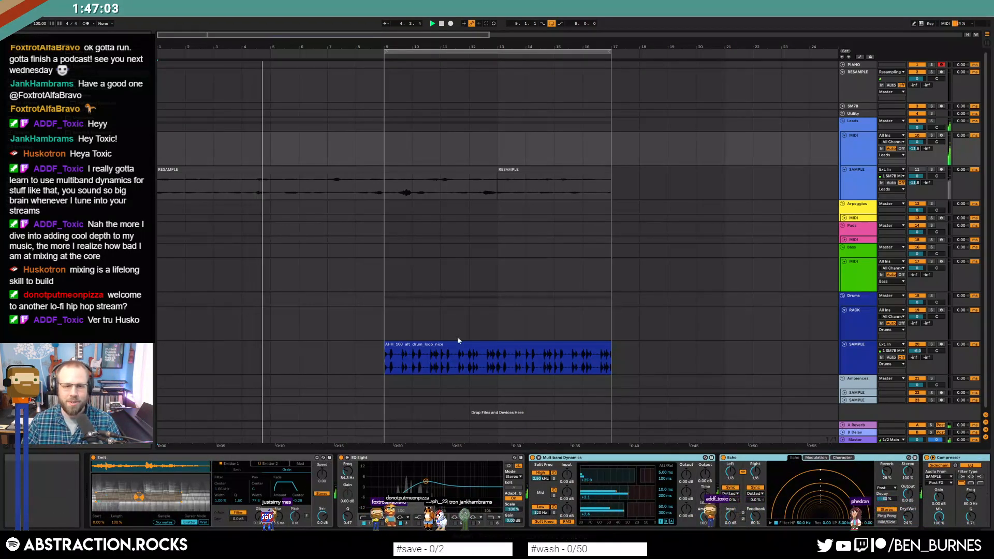
drag(398, 496, 404, 491)
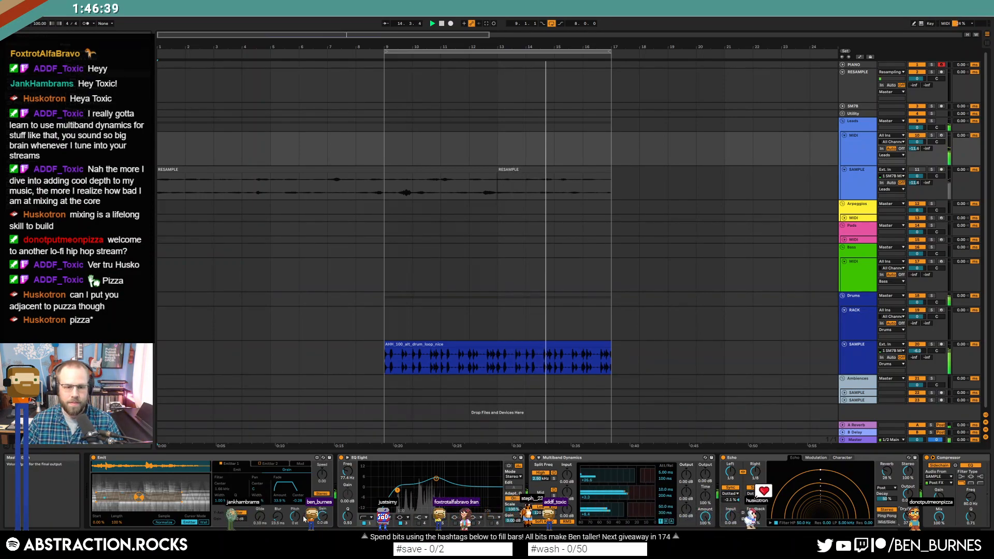
- Adjust Emit's Emitter 1 and sample playback settings on the Leads MIDI track while auditioning the arrangement
click(248, 469)
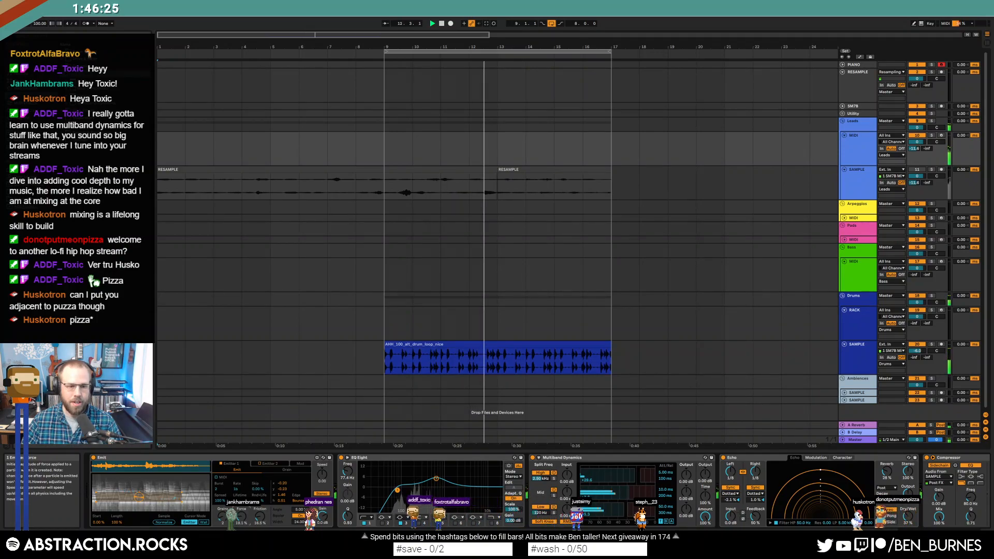
key(space)
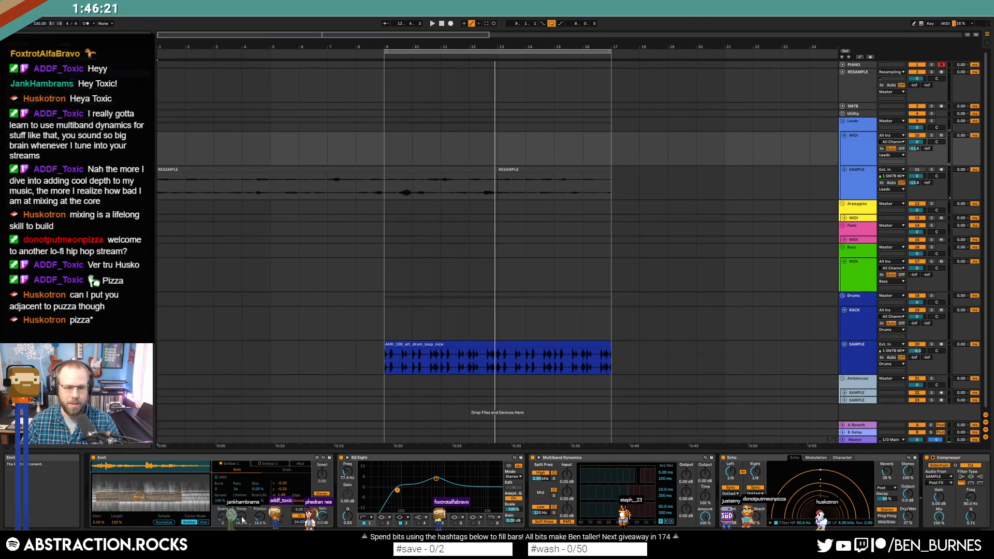
key(space)
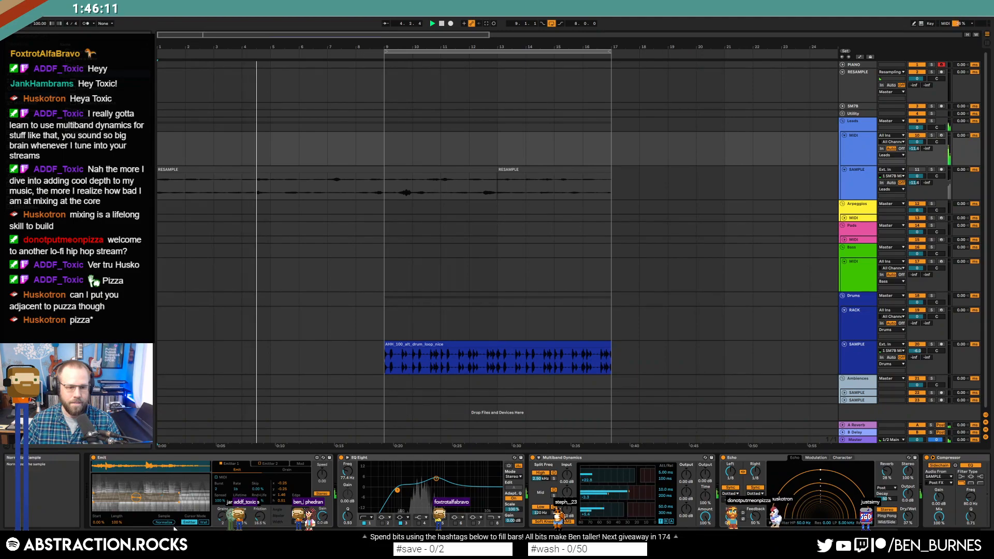
click(202, 523)
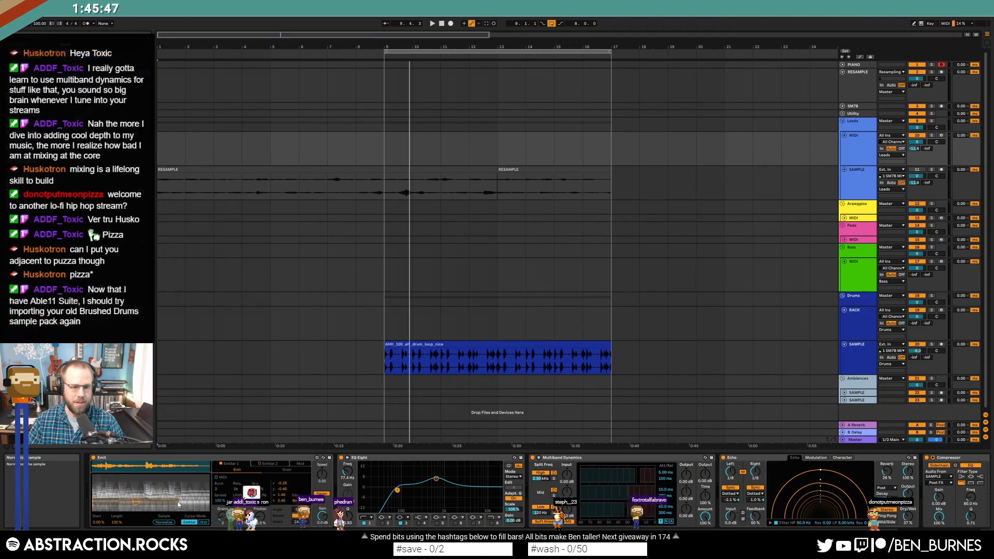
key(space)
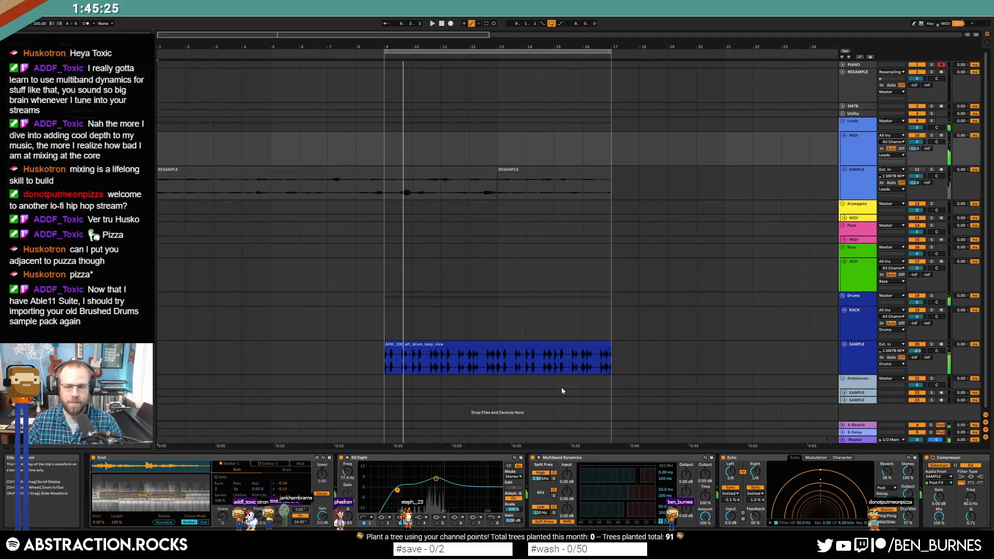
- Arm the Bass MIDI track for recording and add a new audio track below SAMPLE in the Leads group
click(857, 282)
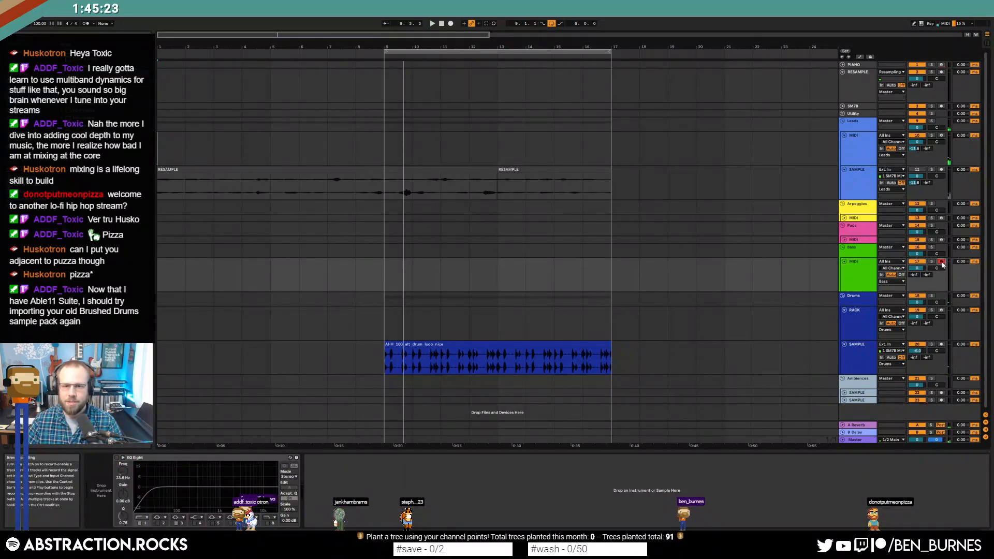
click(854, 158)
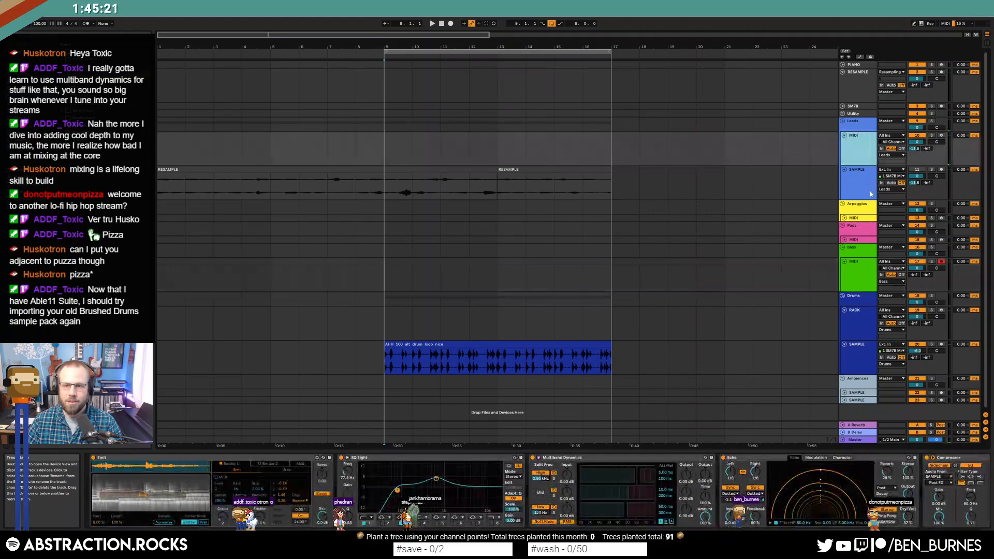
click(868, 194)
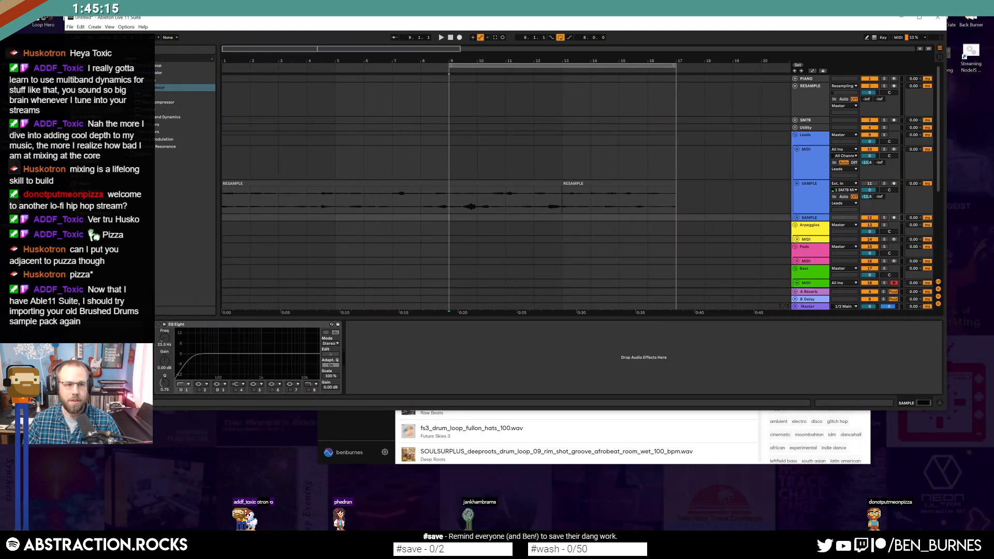
- Place an audio sample at bar 9 on the new Leads audio track and audition it with the track soloed
drag(472, 231, 469, 221)
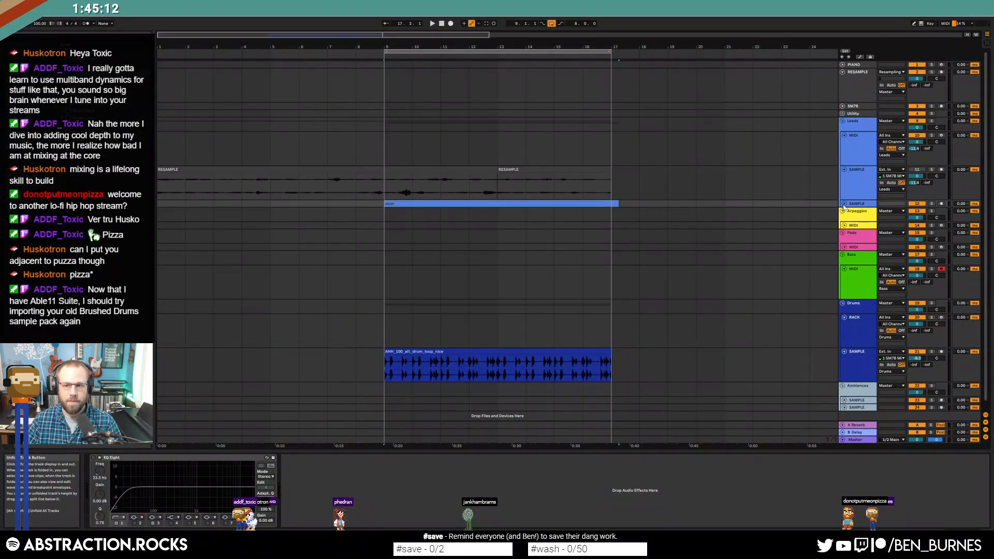
click(844, 205)
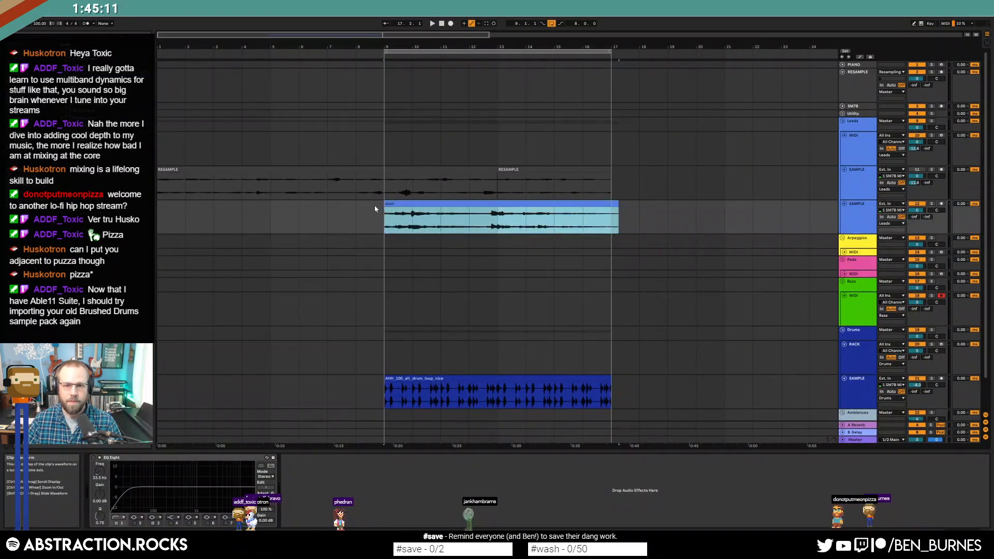
click(386, 224)
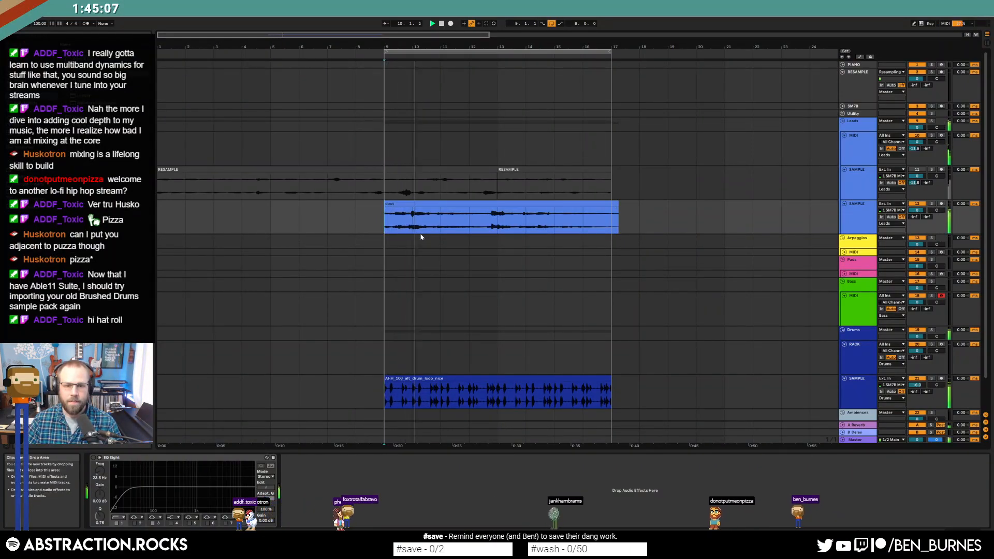
scroll(418, 234, up, 2)
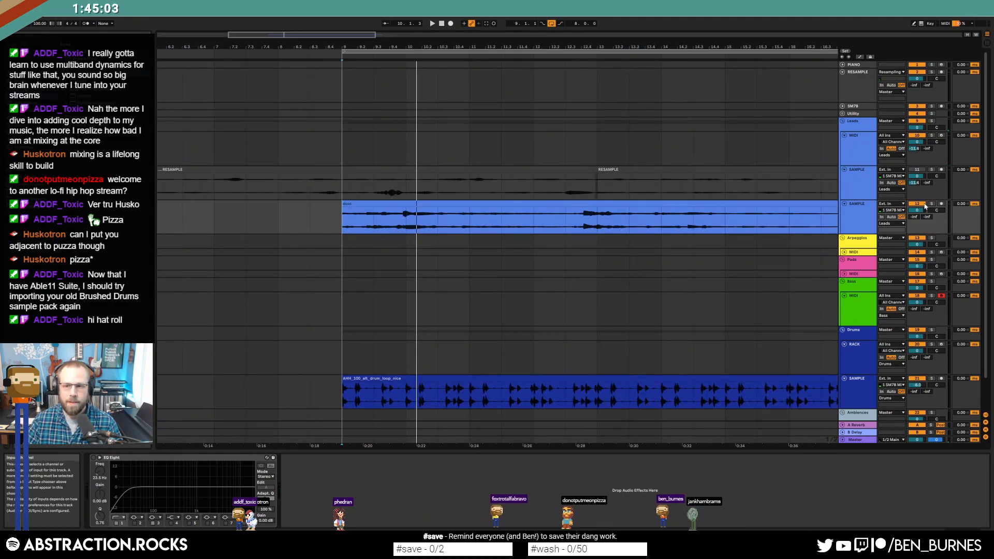
key(space)
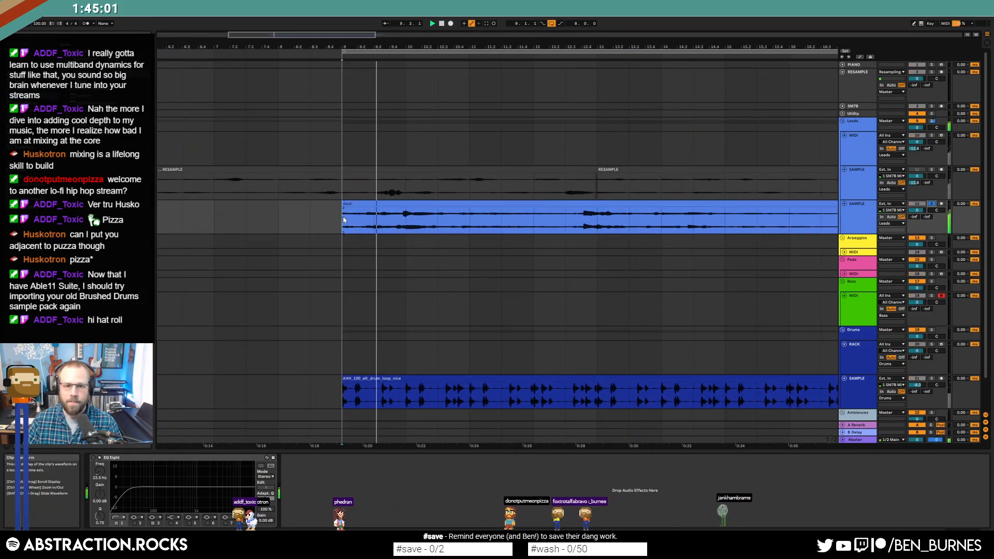
key(space)
- Trim the start of the imported sample clip to bar 10 and audition its second swell
click(380, 223)
drag(343, 204, 406, 205)
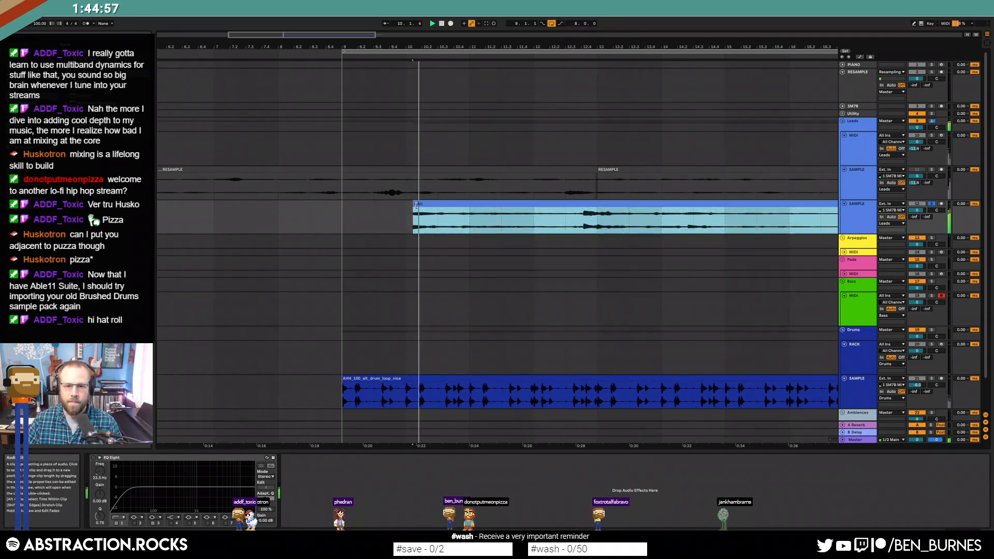
click(579, 226)
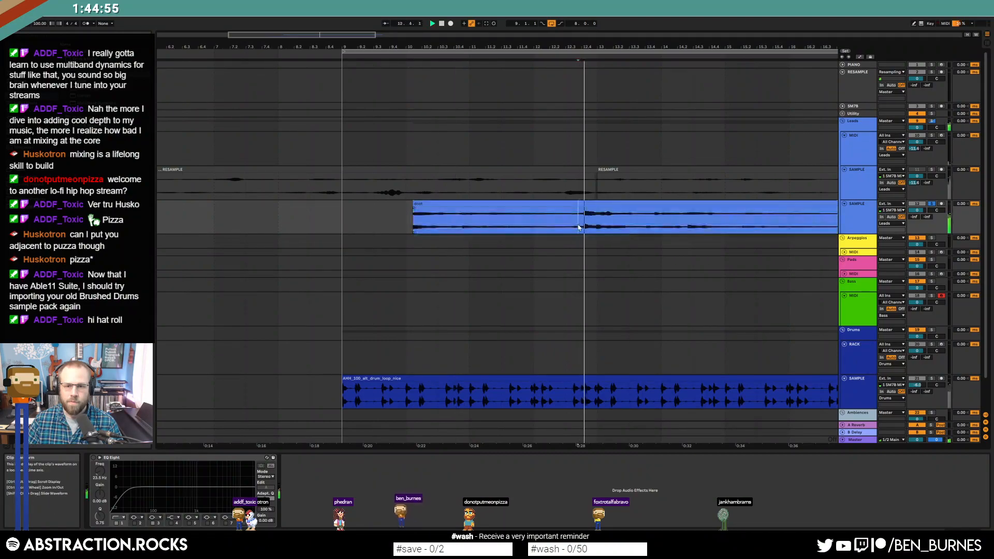
key(space)
scroll(509, 222, down, 3)
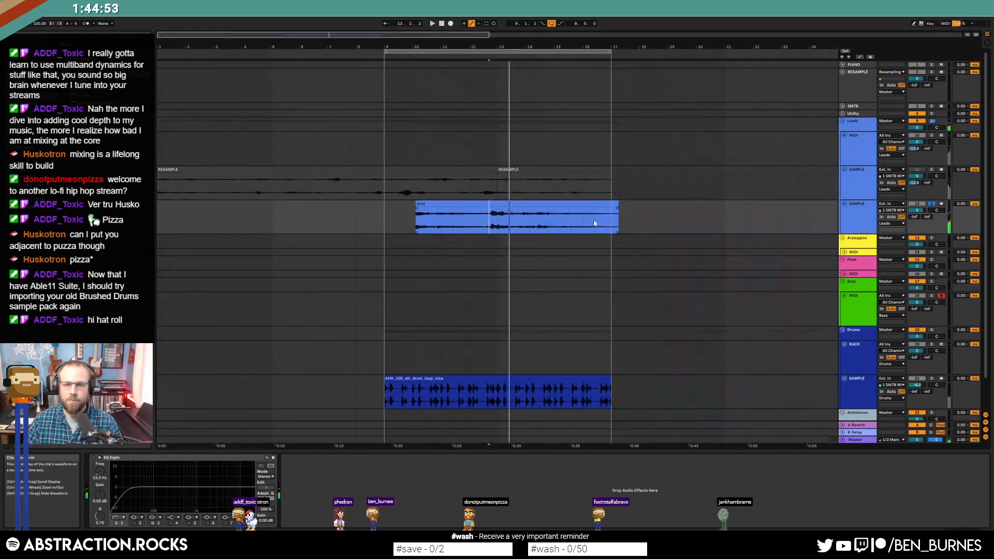
- Delete the imported sample clip from the new Leads audio track
key(space)
click(555, 203)
key(Delete)
- Add a MIDI track at the end of the Leads group, unfold it and load Kontakt on it
click(775, 222)
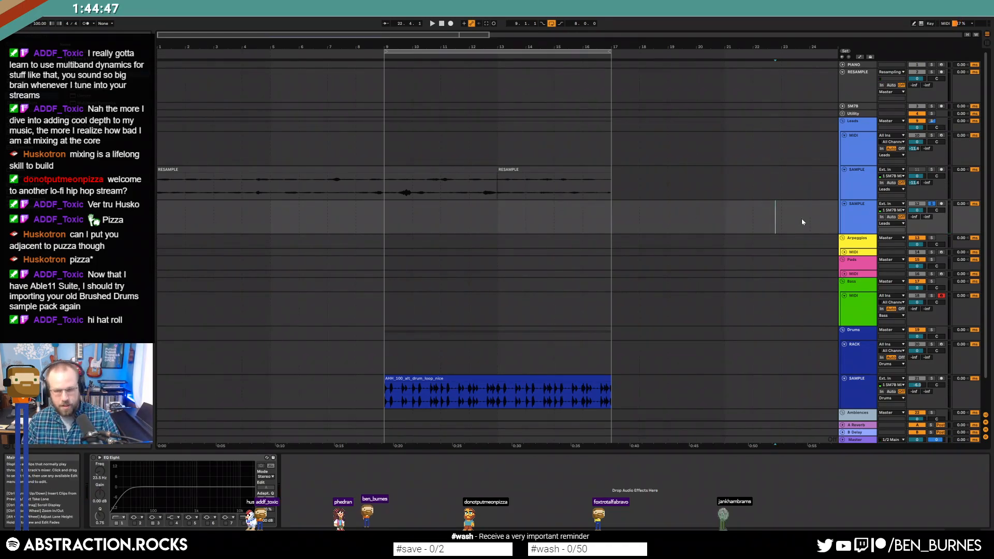
key(ctrl+shift+t)
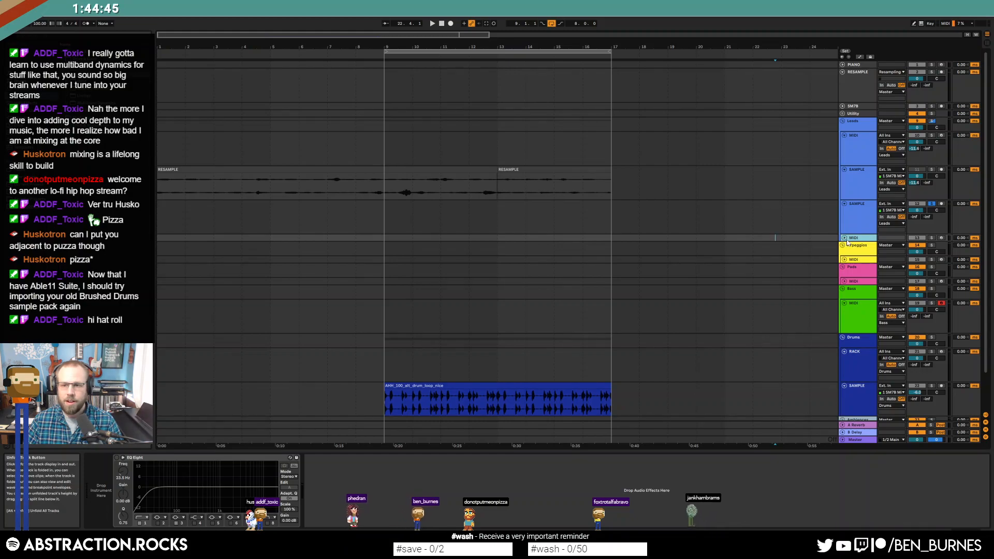
click(844, 238)
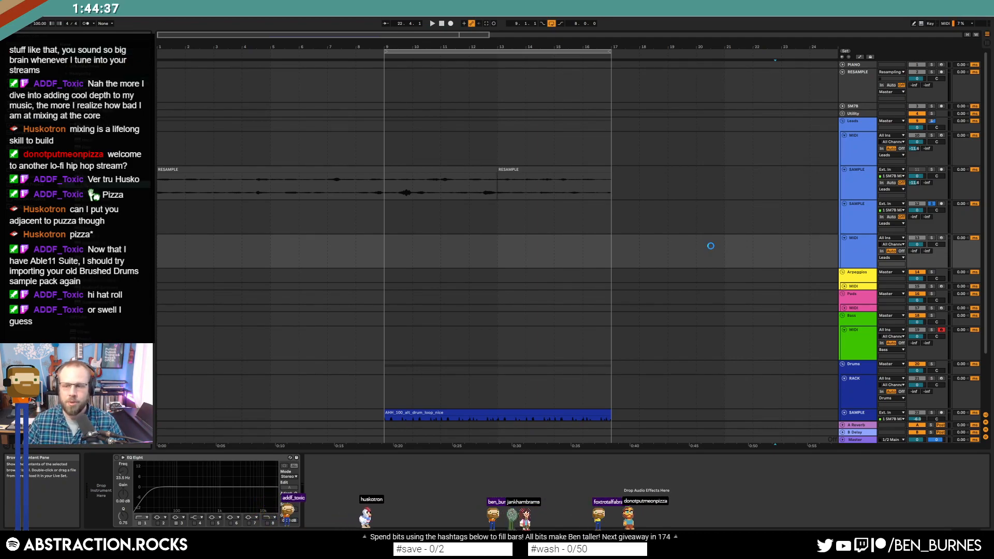
- Load the Steal A Dame instrument from Scarbee Vintage Keys in Kontakt and close the plug-in window
drag(429, 130, 439, 191)
click(336, 180)
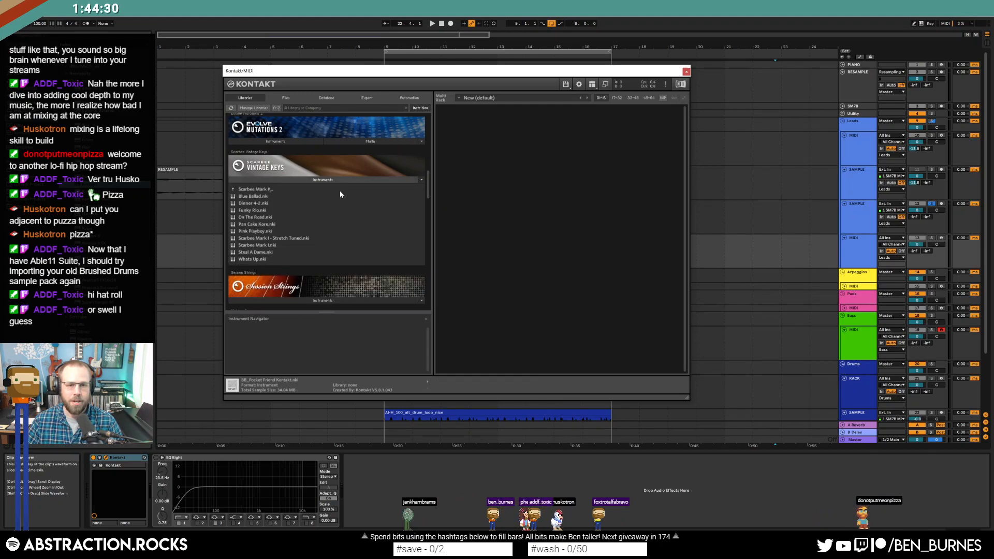
double_click(278, 252)
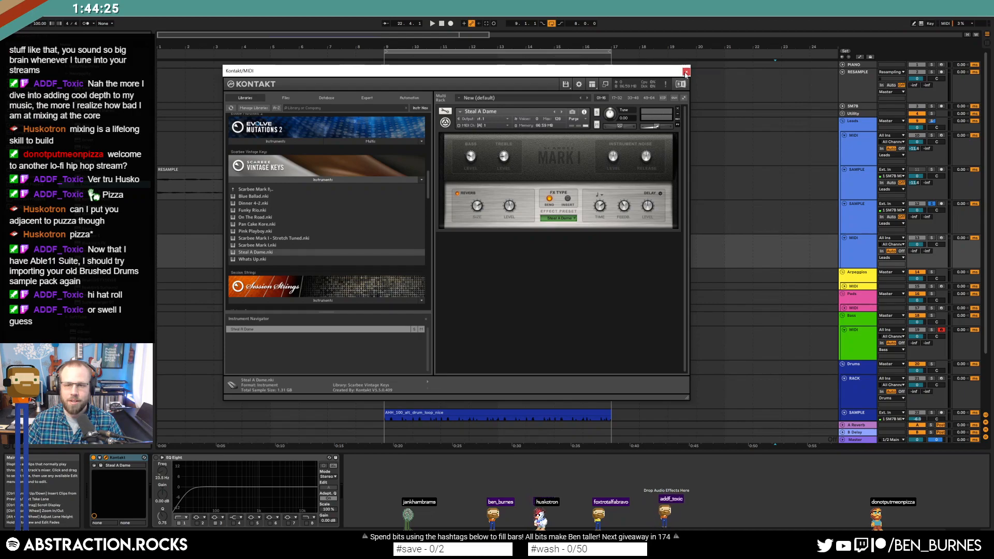
click(686, 72)
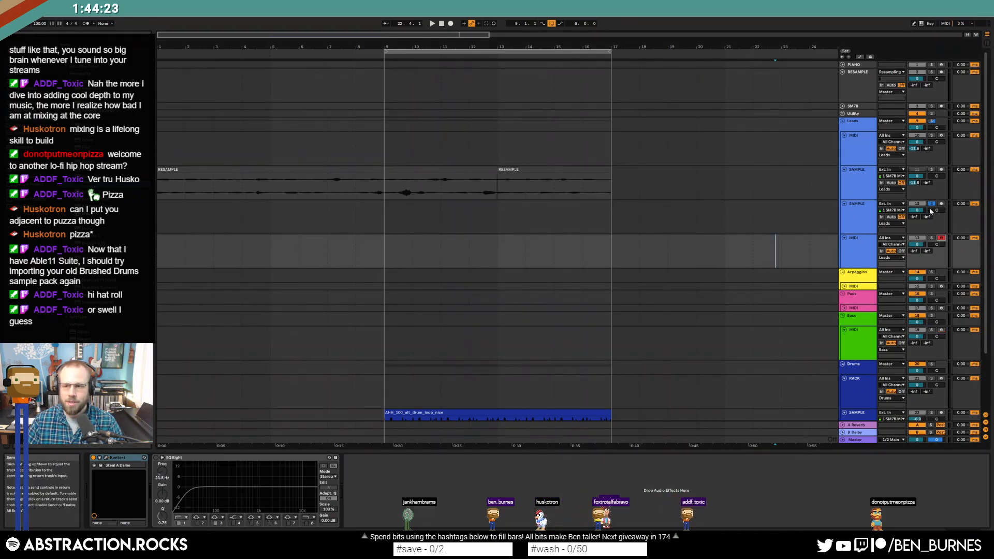
- Turn off solo on the second Leads SAMPLE track and bypass Emit on the first Leads MIDI track
click(931, 204)
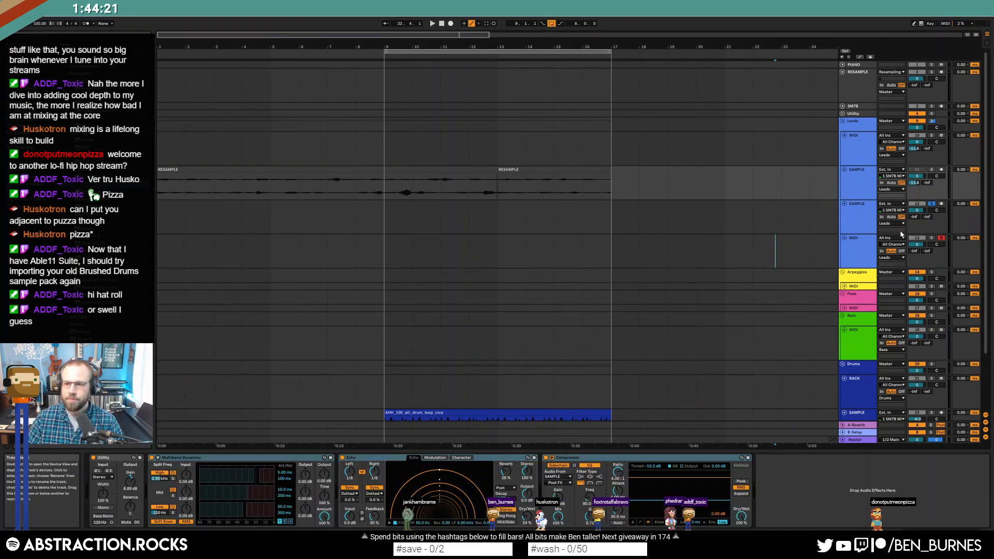
click(727, 245)
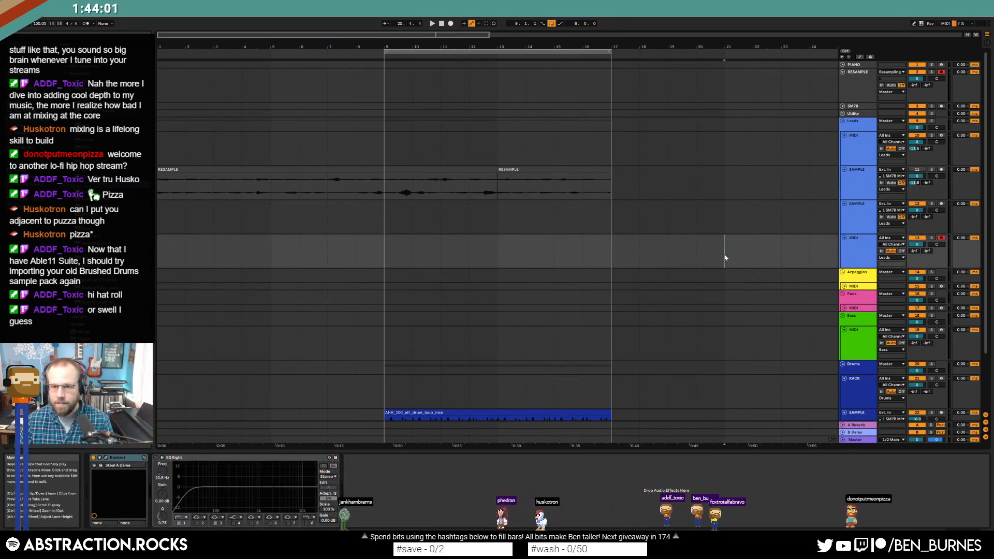
click(835, 148)
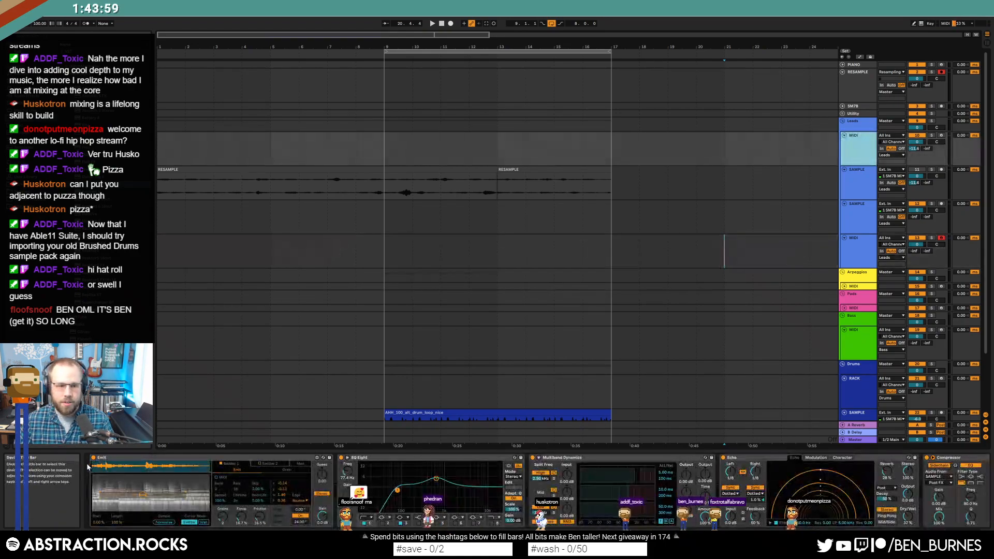
- Record a take of electric piano chords on the Kontakt track from about bar 20.3, resampling the output as audio
click(717, 265)
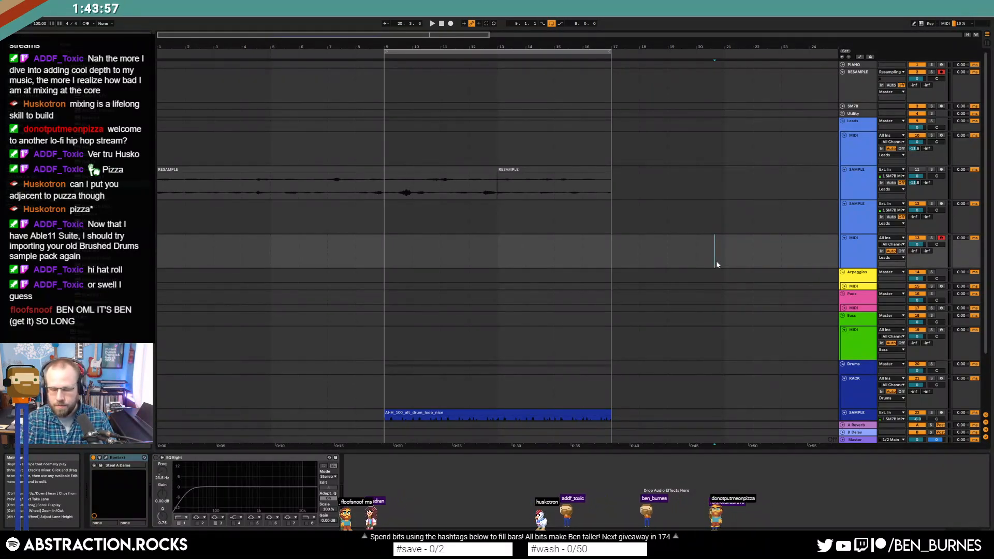
key(F9)
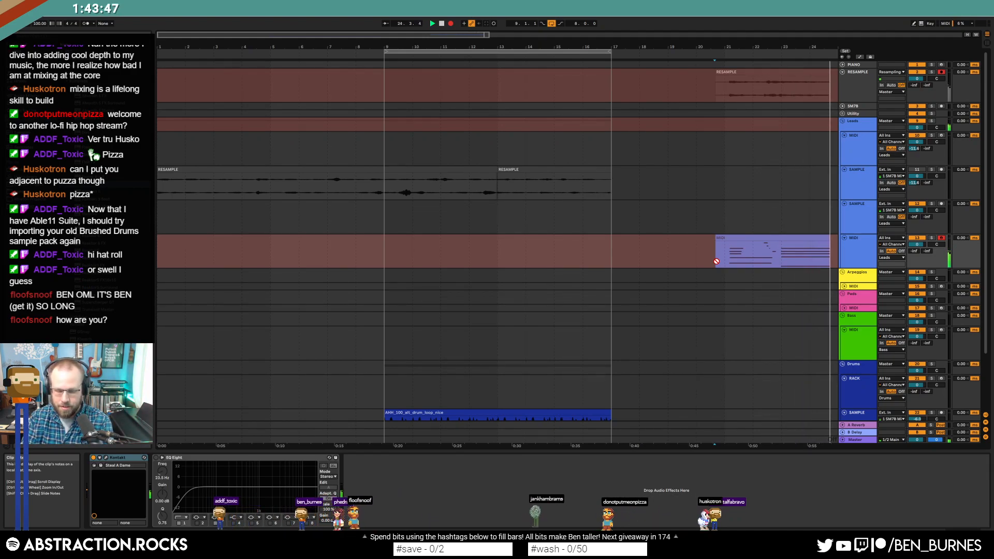
key(space)
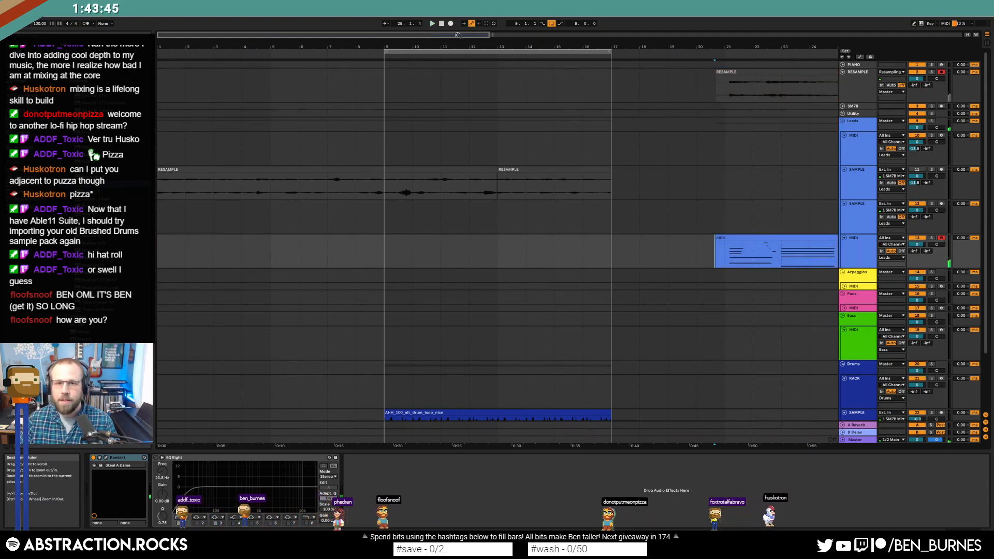
- Trim the silent lead-in off the new RESAMPLE audio clip so it starts at the first chord
scroll(597, 110, right, 3)
scroll(476, 96, up, 4)
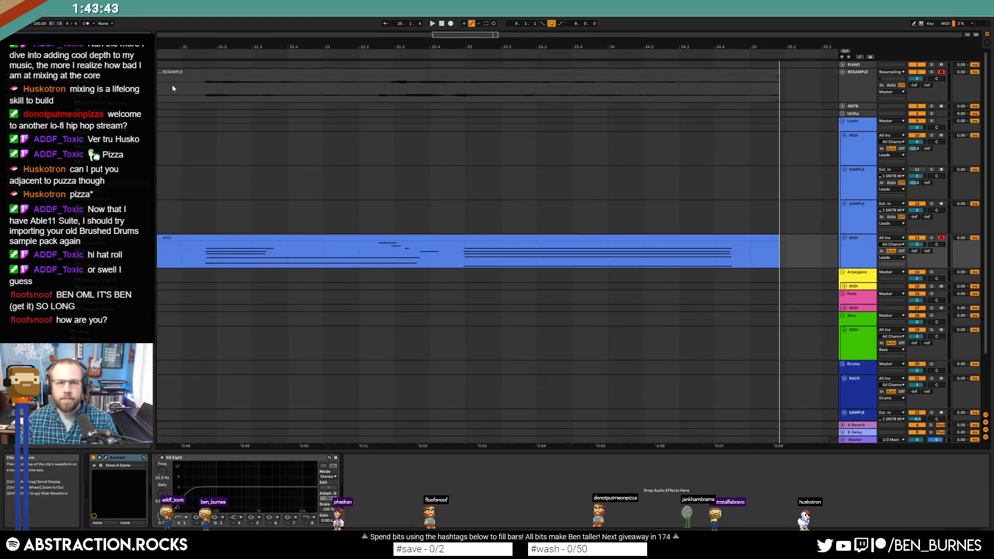
drag(206, 86, 103, 85)
key(Delete)
drag(462, 36, 462, 28)
click(432, 68)
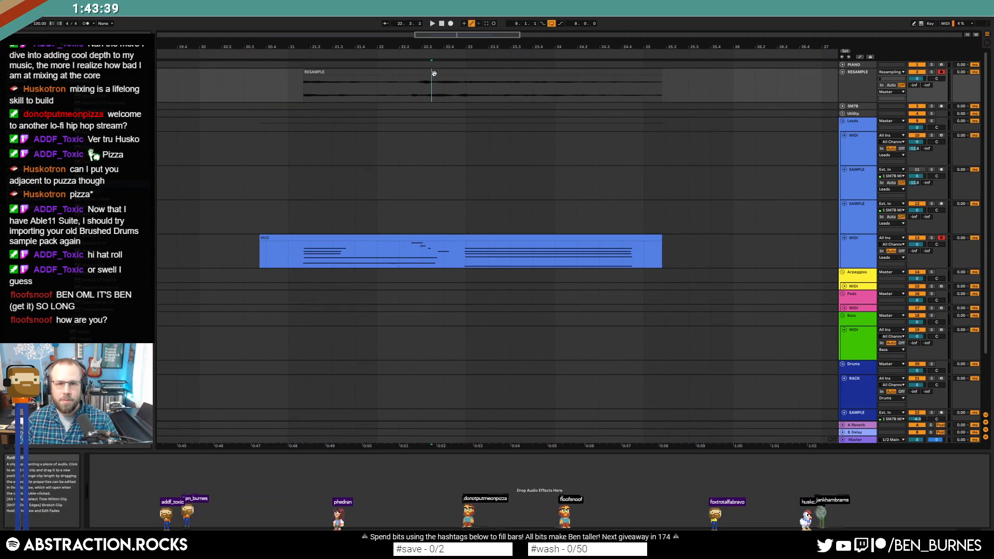
- Re-enable Emit on the first Leads MIDI track and load the trimmed RESAMPLE recording as its sample
click(433, 72)
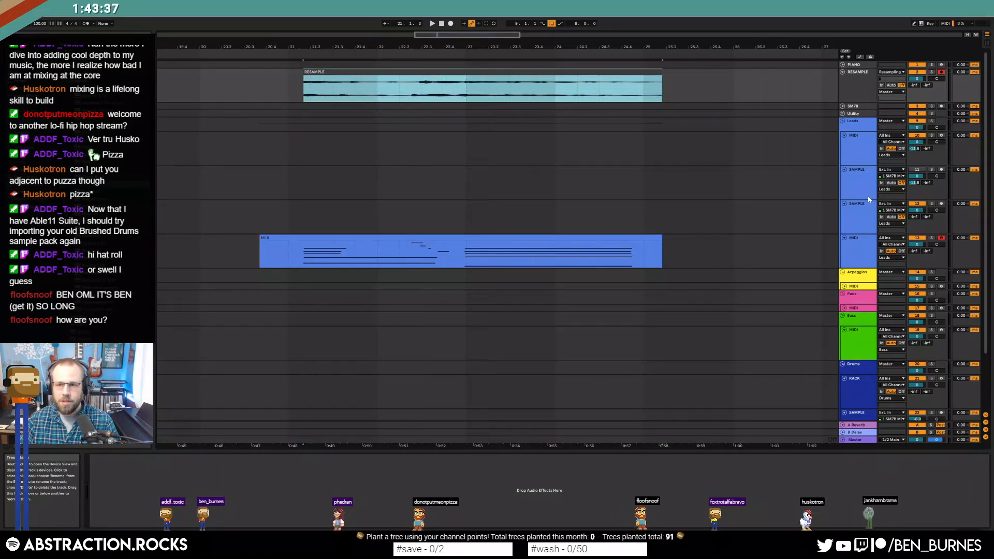
click(864, 147)
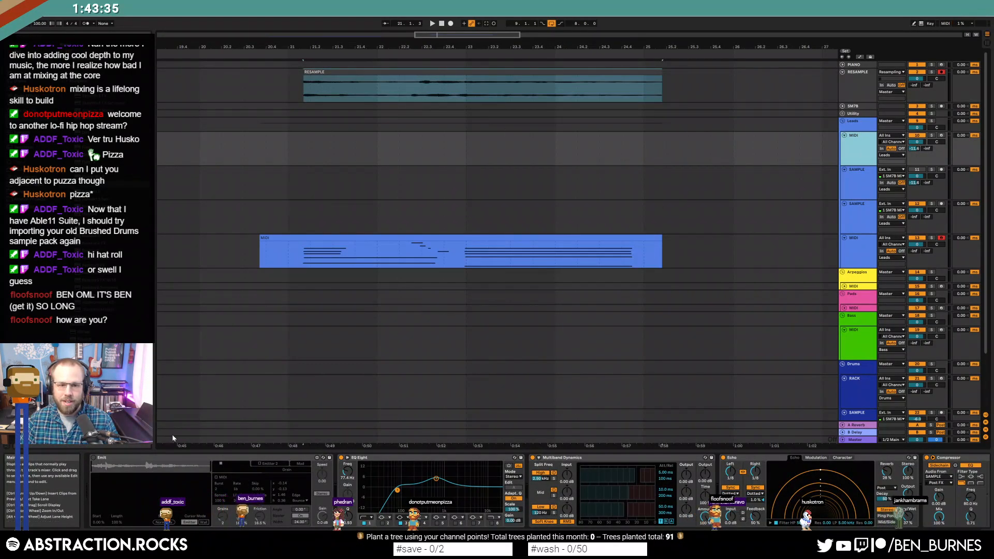
click(93, 457)
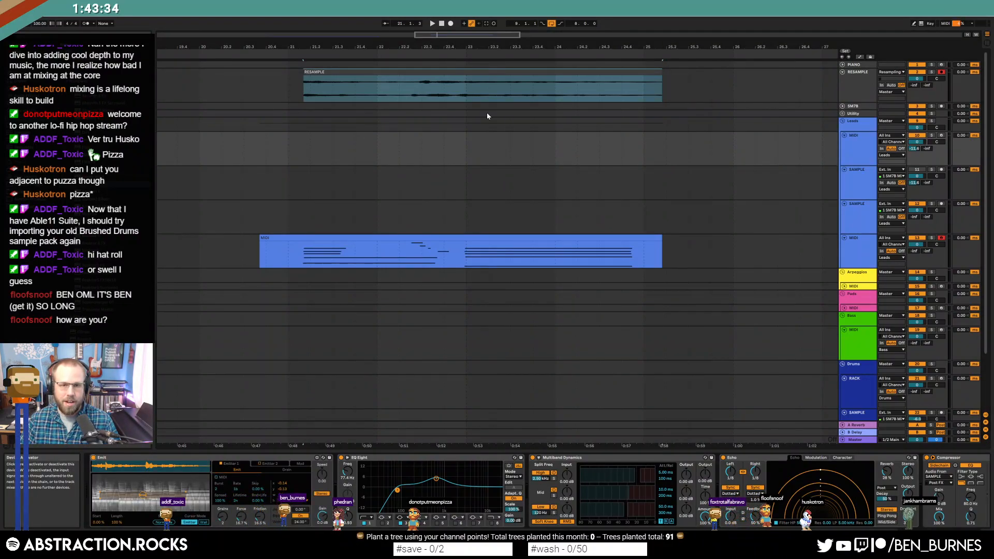
click(455, 73)
drag(146, 481, 97, 513)
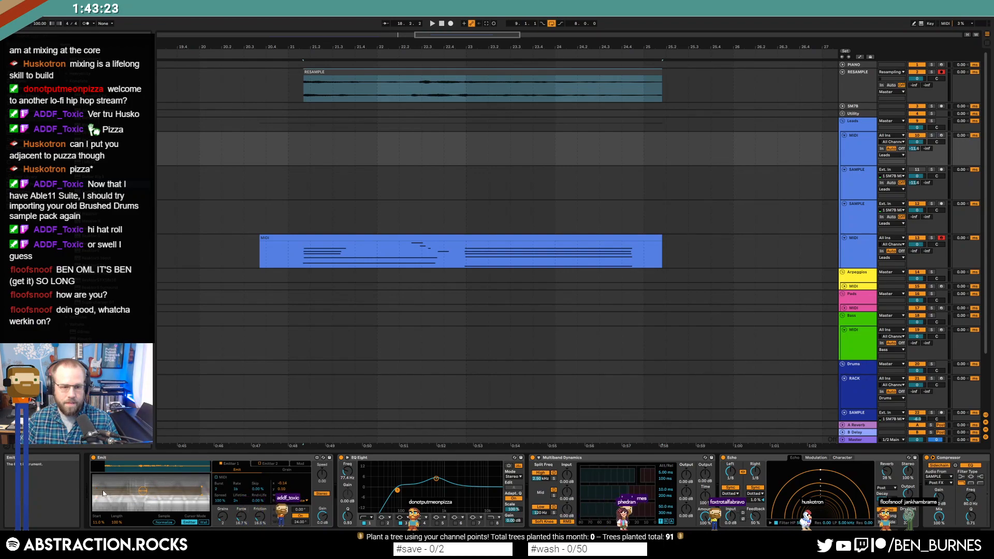
key(space)
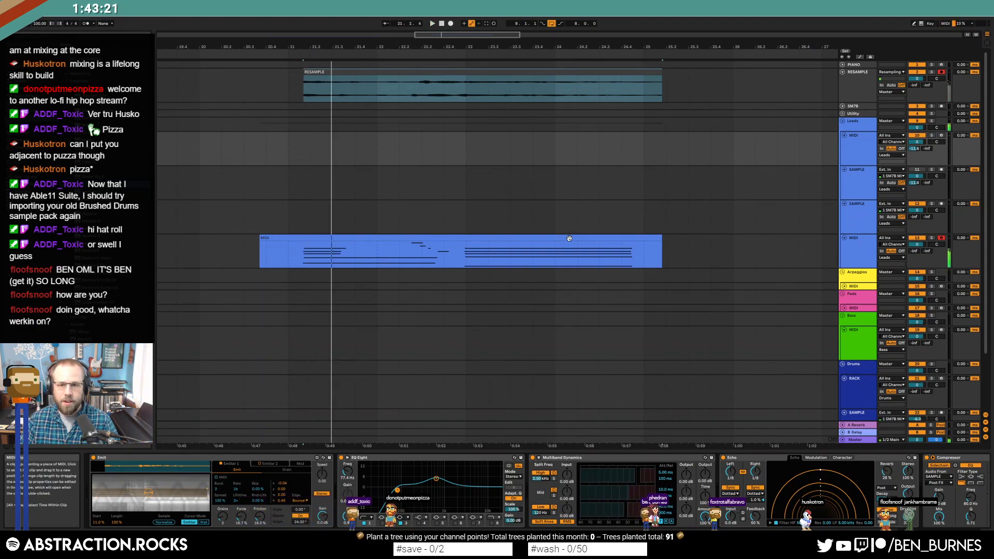
- Try deleting the recorded keys MIDI clip and its RESAMPLE audio clip
click(570, 238)
key(Delete)
click(518, 74)
key(Delete)
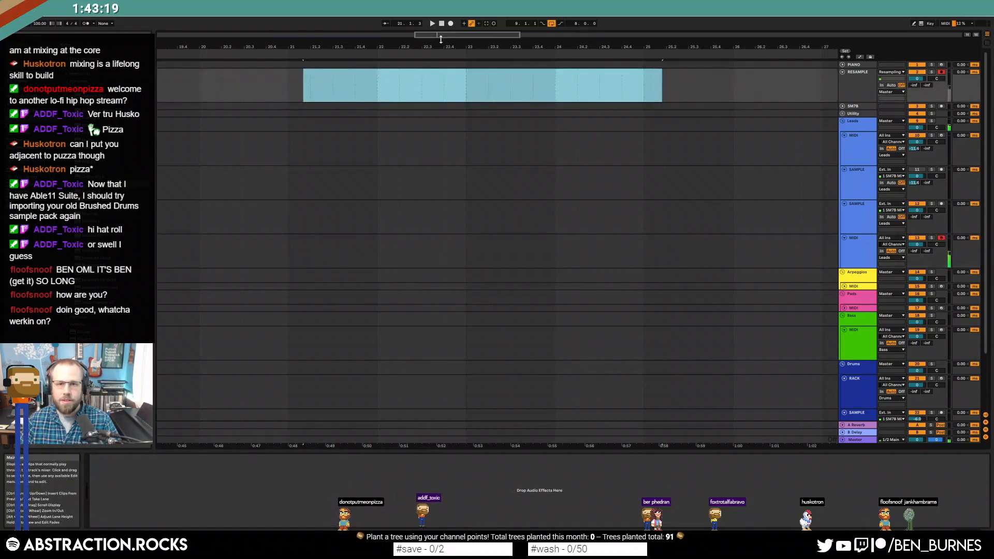
- Play the arrangement from bar 1 to audition Emit's texture and open its grain settings
drag(381, 35, 364, 68)
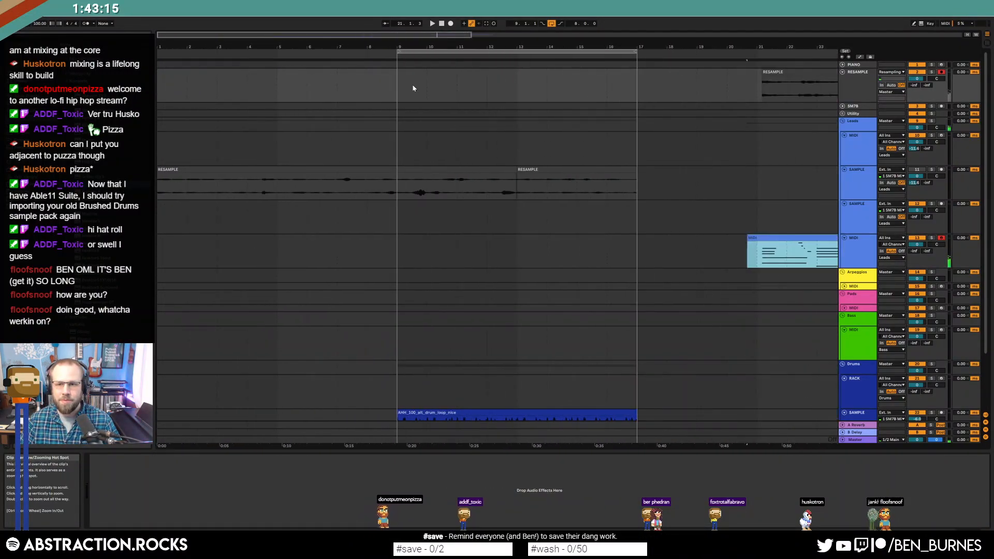
click(854, 182)
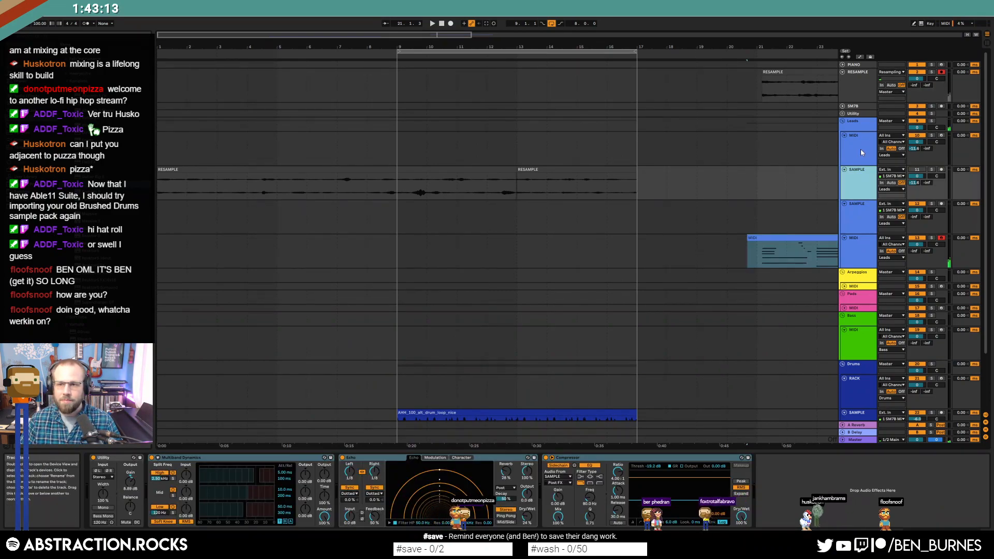
click(160, 147)
key(space)
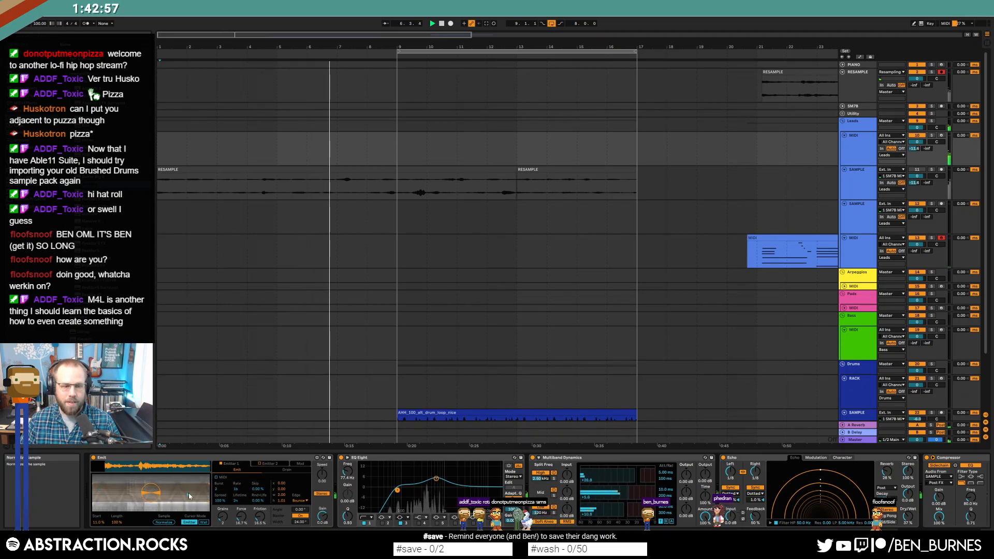
click(286, 470)
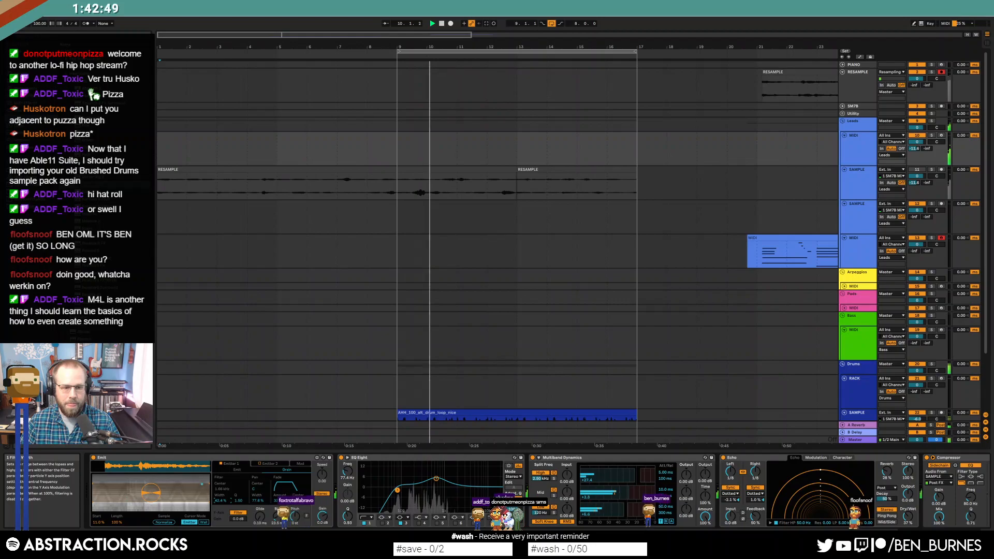
- Deactivate the 100 BPM drum loop clip on the Drums SAMPLE track during playback
scroll(483, 399, down, 3)
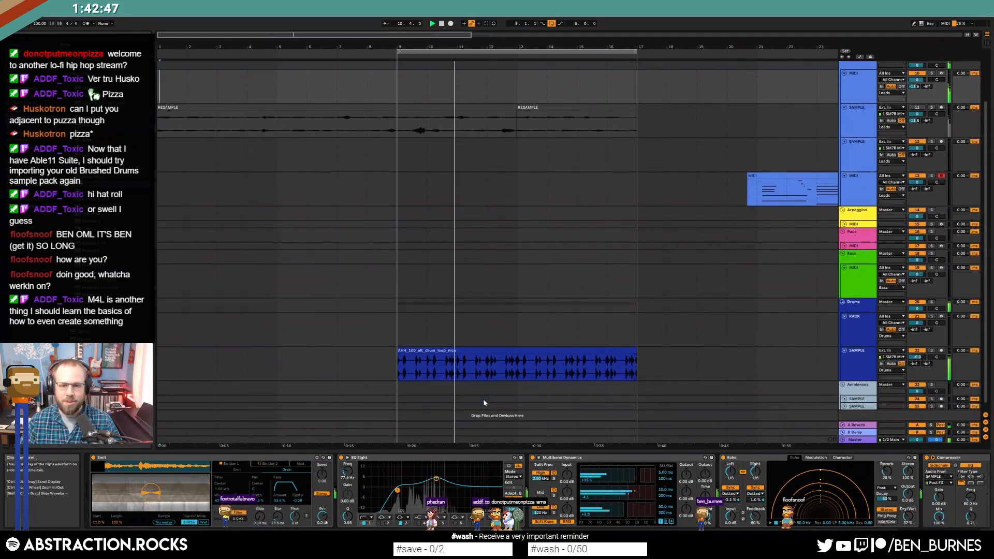
click(500, 351)
key(0)
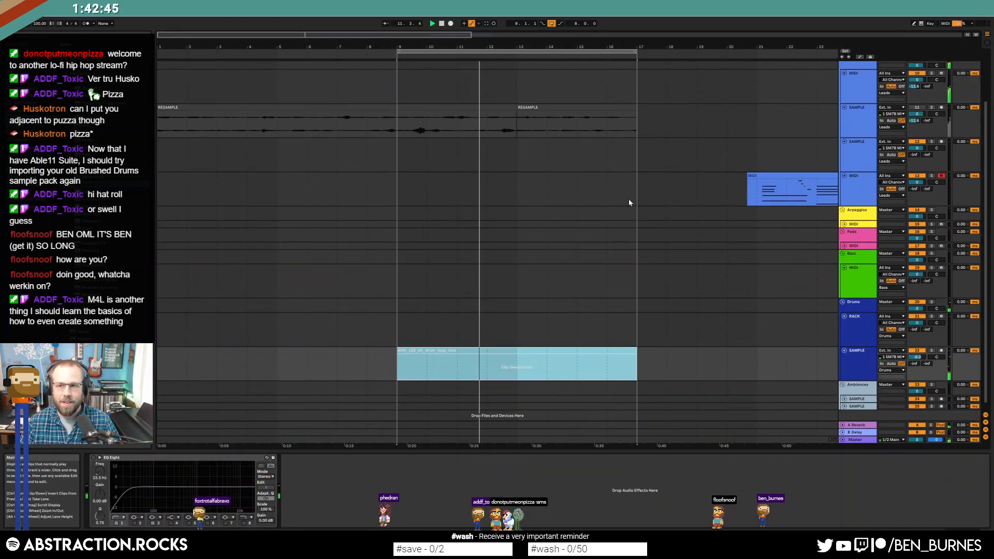
scroll(610, 175, up, 3)
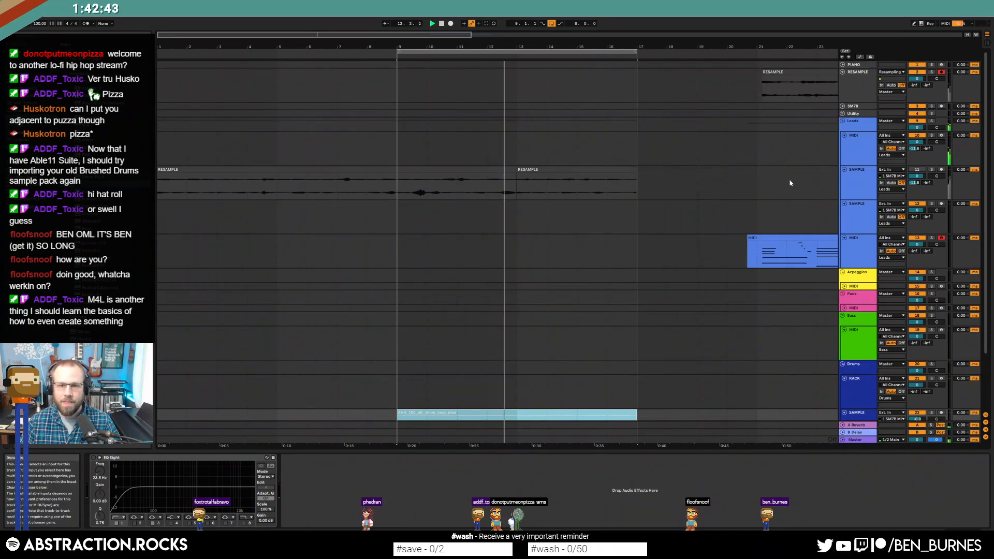
- Adjust Emit's emission rate and raise the Echo reverb amount on the first Leads MIDI track
click(689, 148)
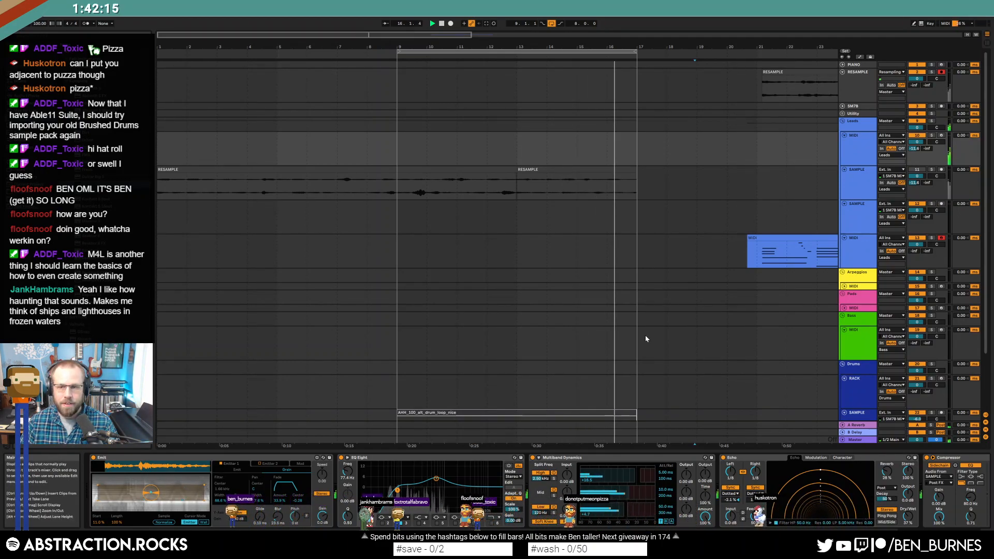
click(237, 470)
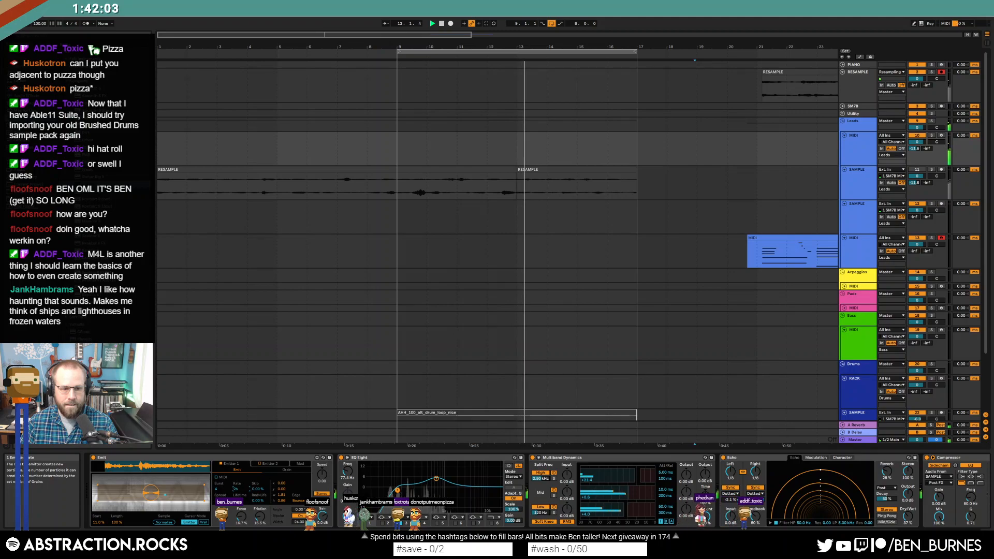
drag(237, 489, 237, 497)
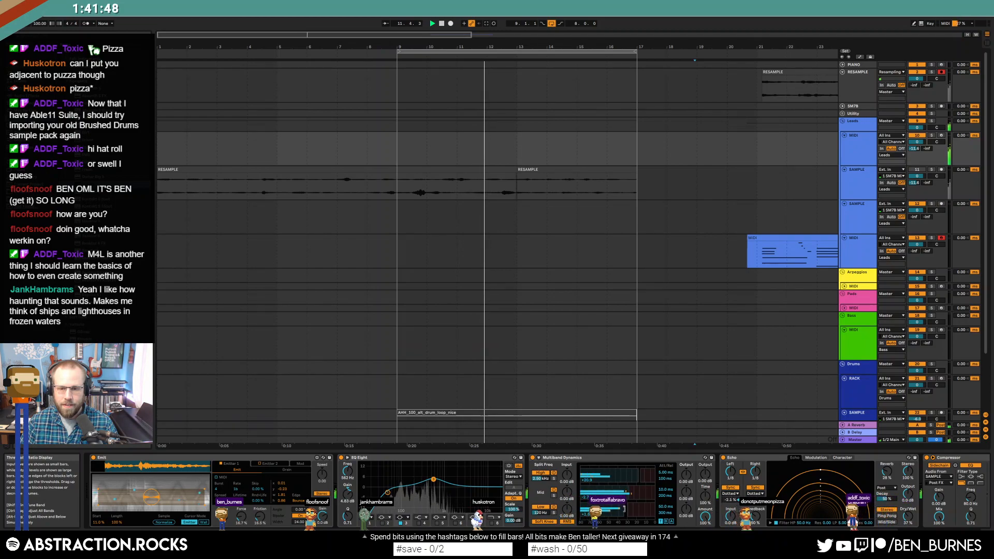
click(864, 483)
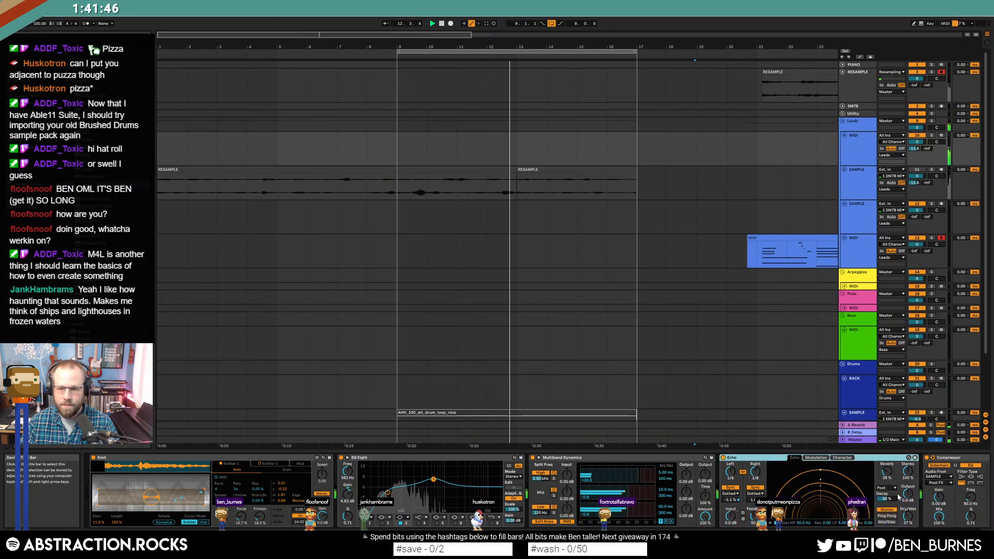
drag(887, 474, 886, 471)
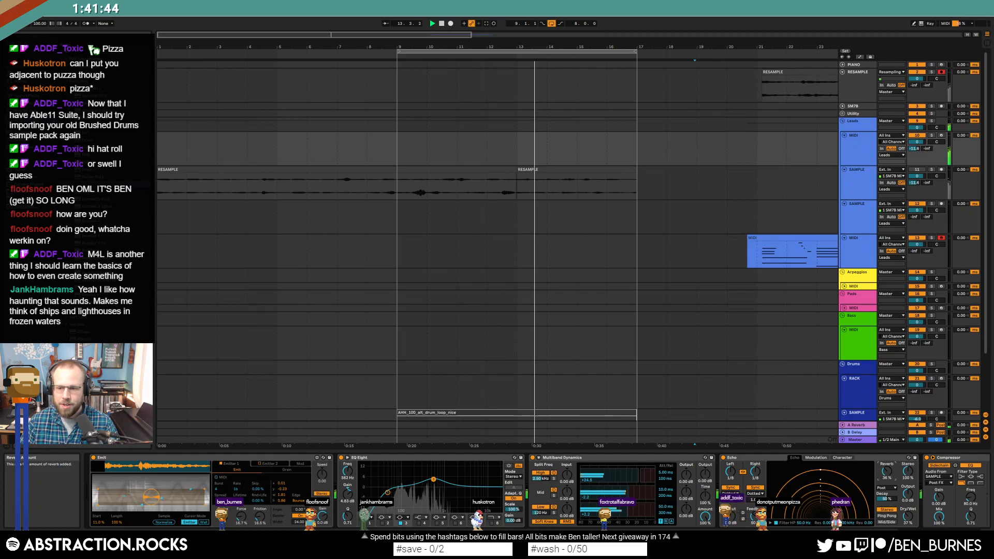
scroll(886, 475, right, 4)
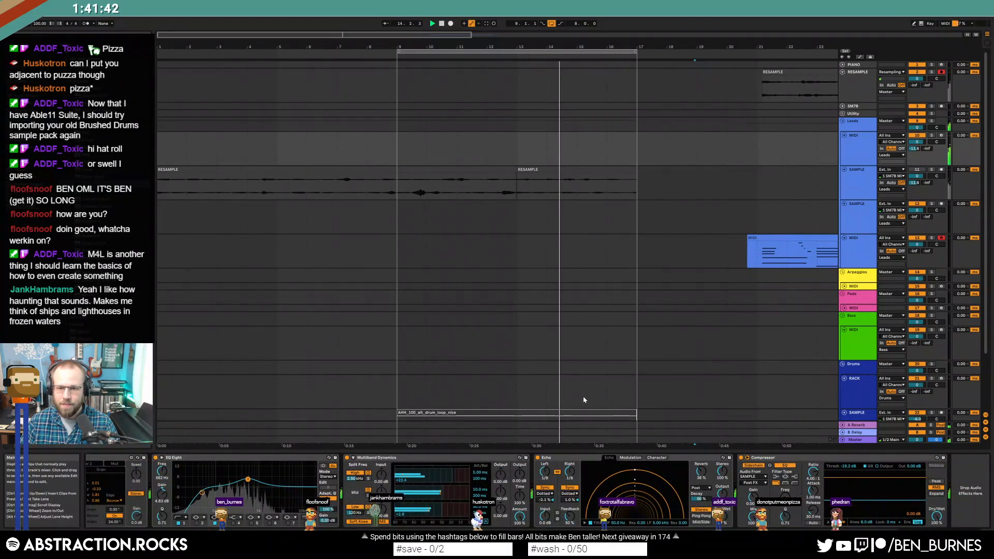
- Delete the drum loop clip and deactivate the recorded keys MIDI clip near bar 20
click(573, 414)
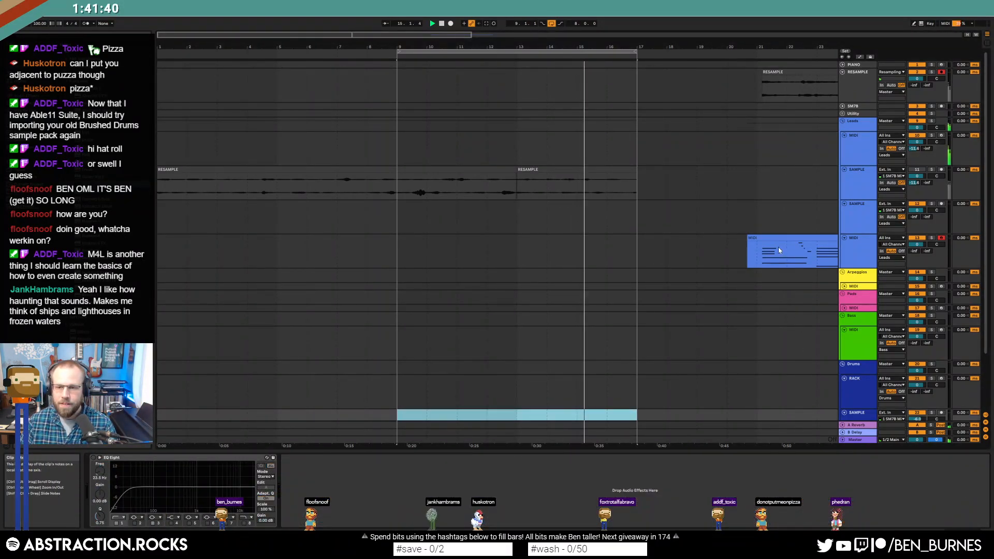
click(777, 236)
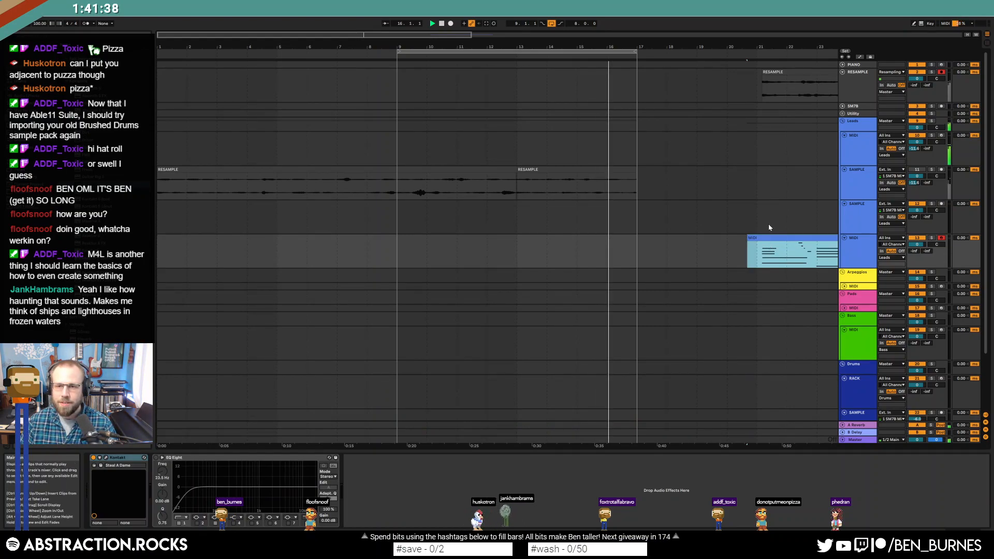
key(0)
- Delete the empty SAMPLE track from the Leads group and bring up the remaining Leads tracks' device chains
click(858, 214)
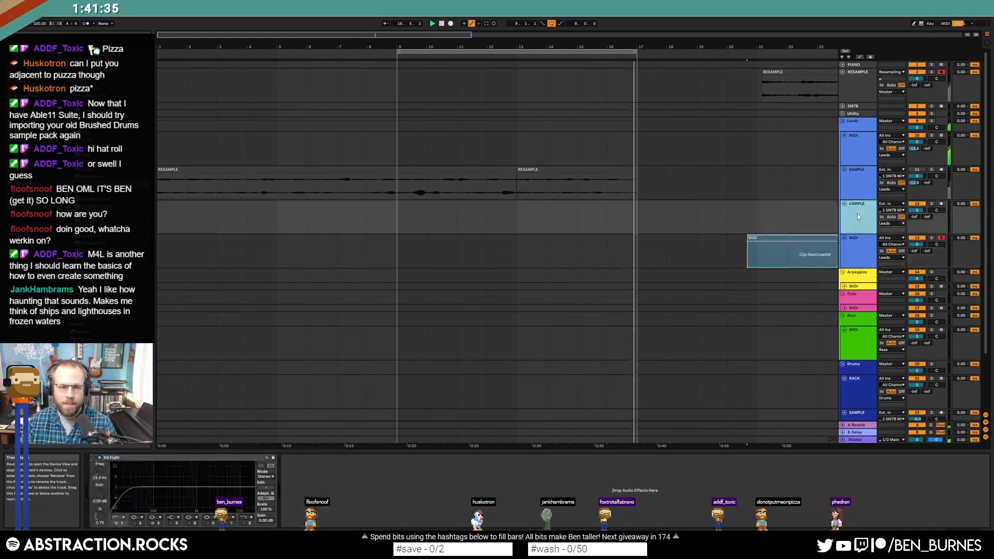
key(Delete)
click(861, 147)
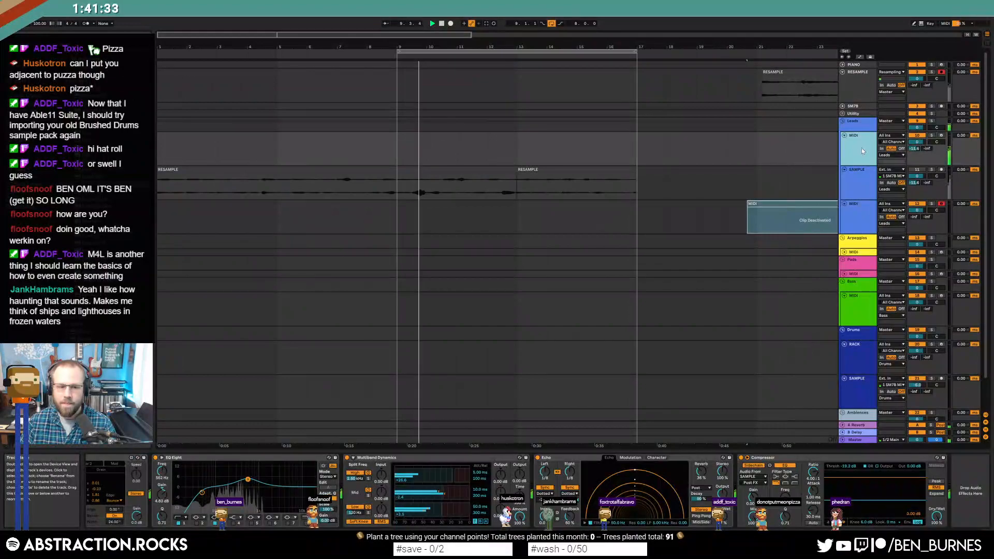
click(850, 198)
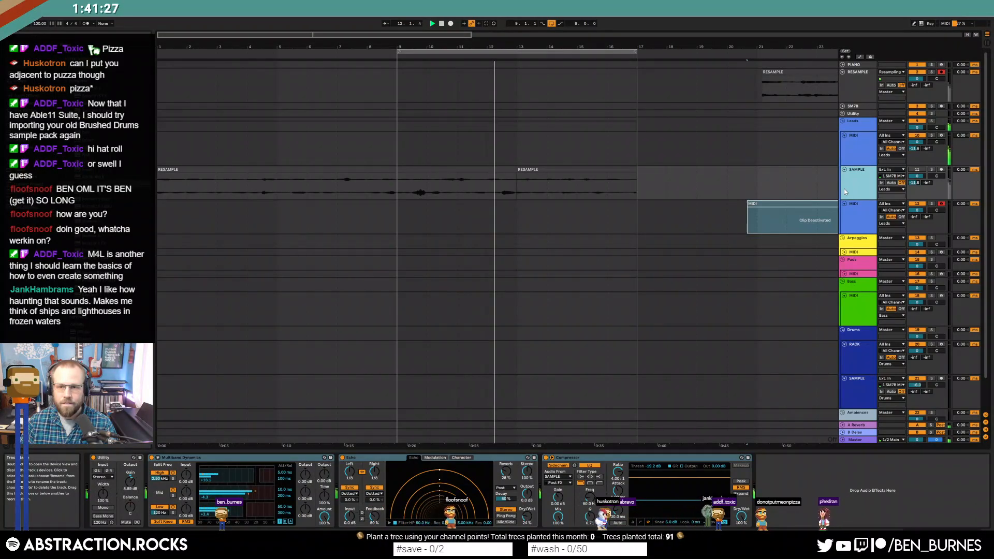
- Delete the leftover SAMPLE track in Leads, the RESAMPLE recording near bar 21 and the deactivated MIDI clip
key(Delete)
click(776, 72)
key(Delete)
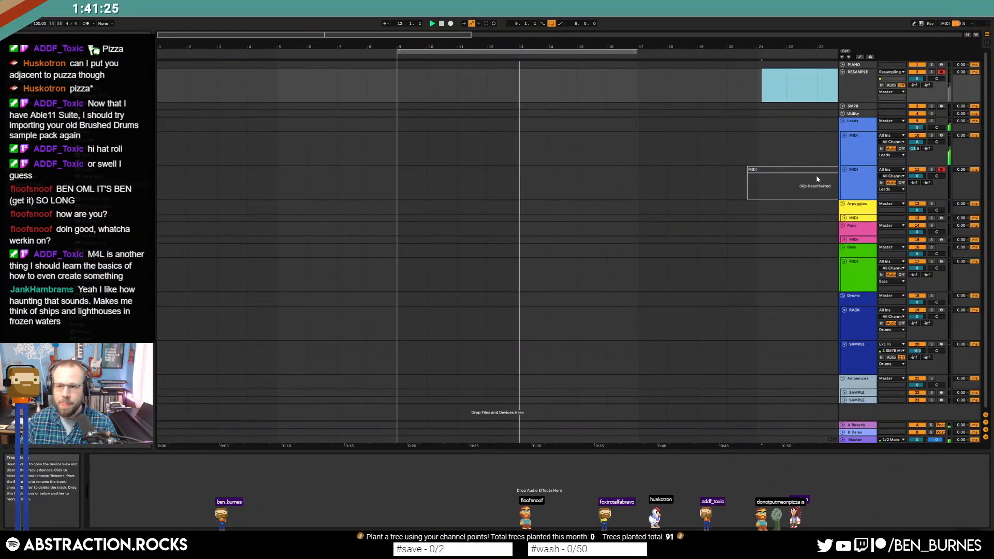
click(852, 170)
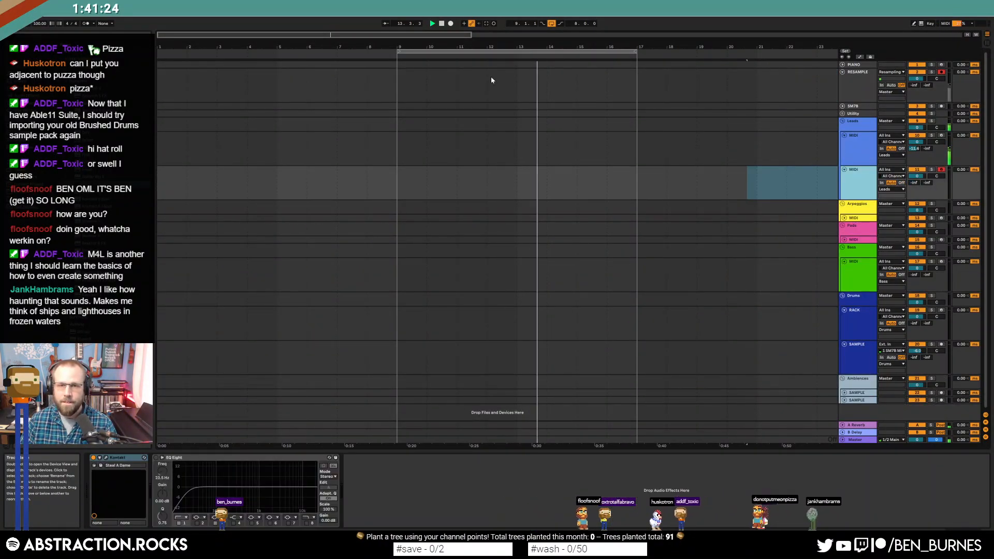
- Move the eight-bar loop to start at bar 1 and lower the Kontakt track's volume during playback
drag(480, 42, 220, 52)
double_click(442, 24)
click(433, 23)
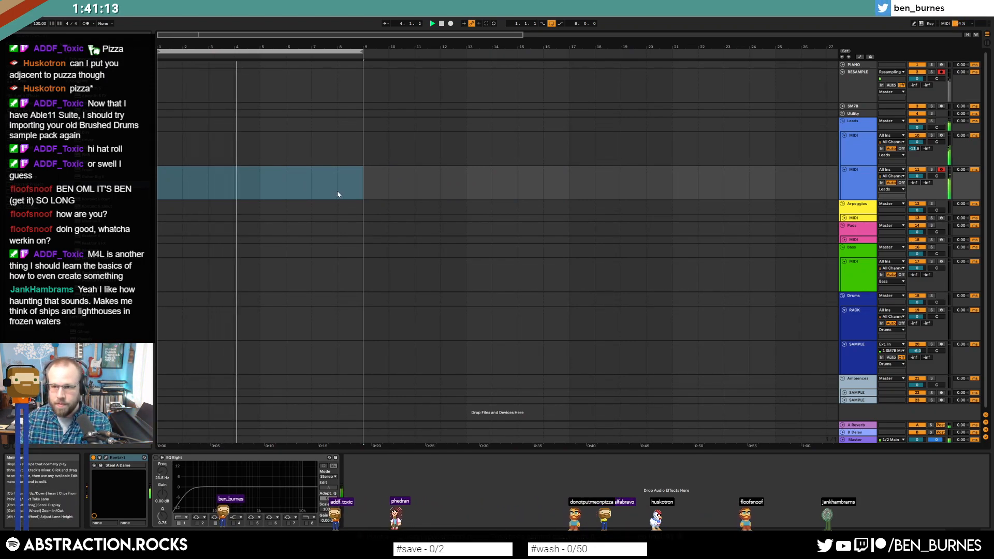
drag(913, 184, 913, 178)
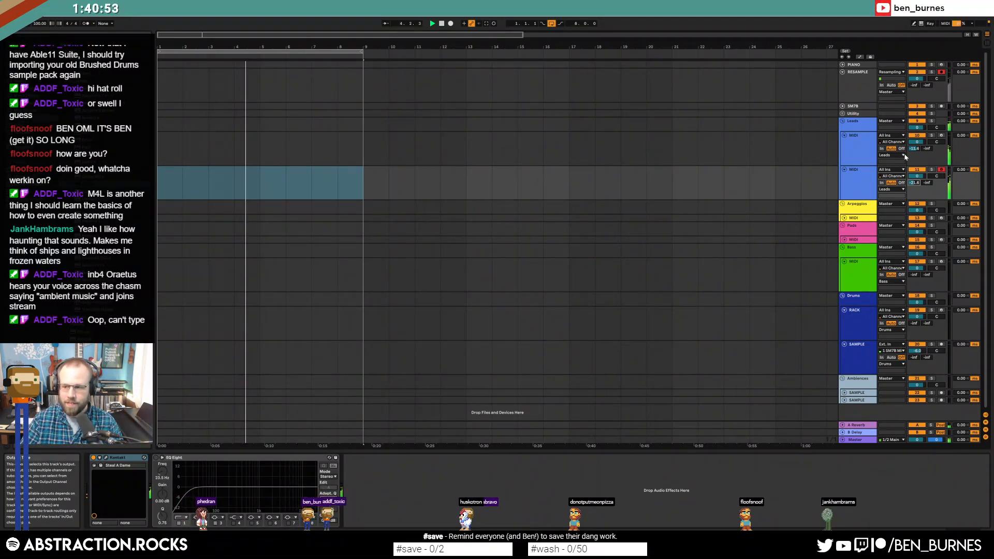
- Rename the Emit granular MIDI track in the Leads group as CREEPY PAP
click(776, 149)
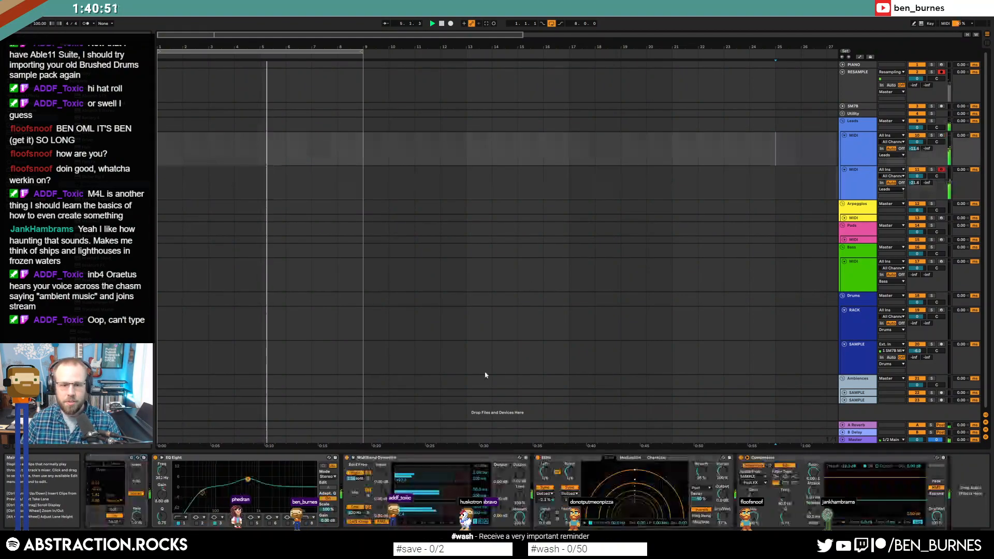
click(859, 154)
key(ctrl+r)
text(CRE)
key(Return)
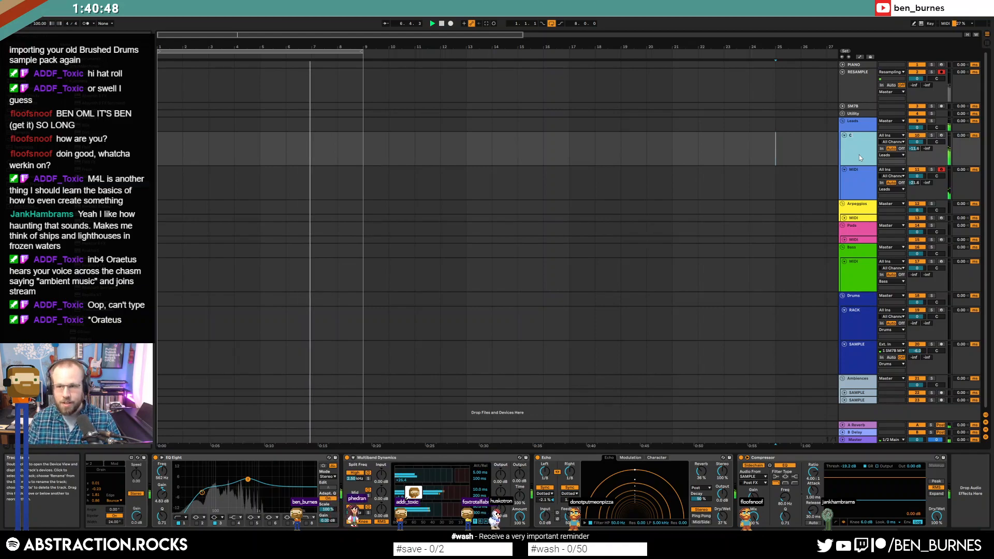
text(EPY PAP)
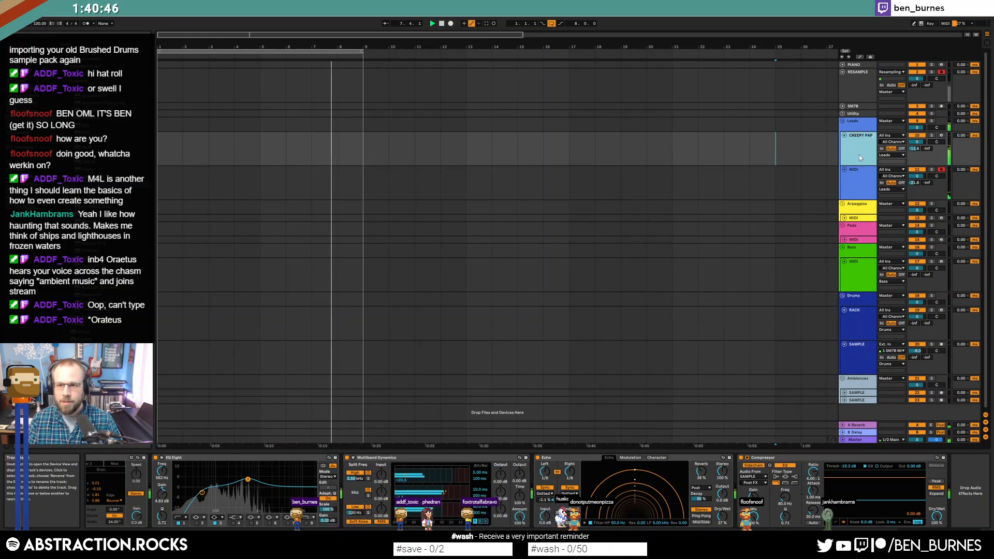
- Rename the Kontakt MIDI track as EPiano and return the arrangement position to bar 1
click(858, 182)
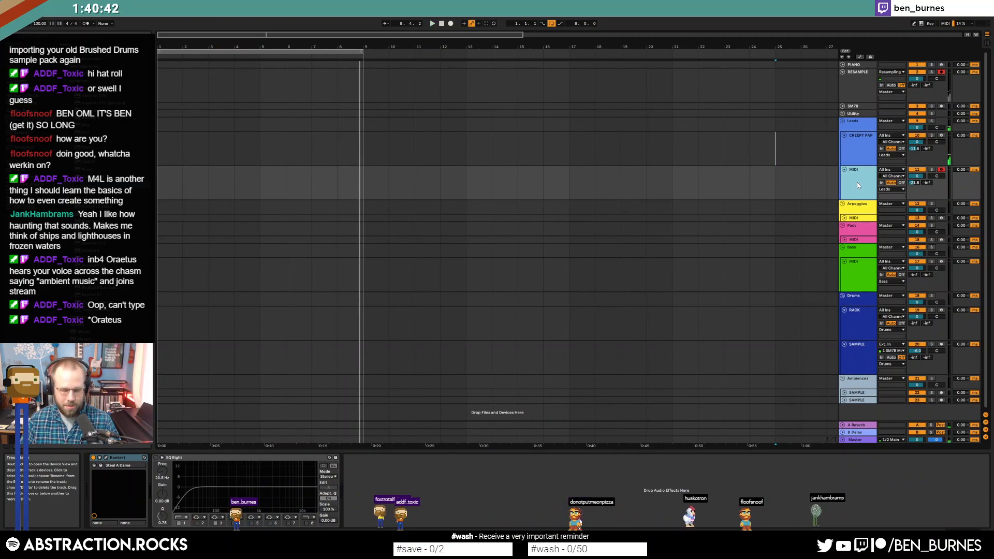
key(ctrl+r)
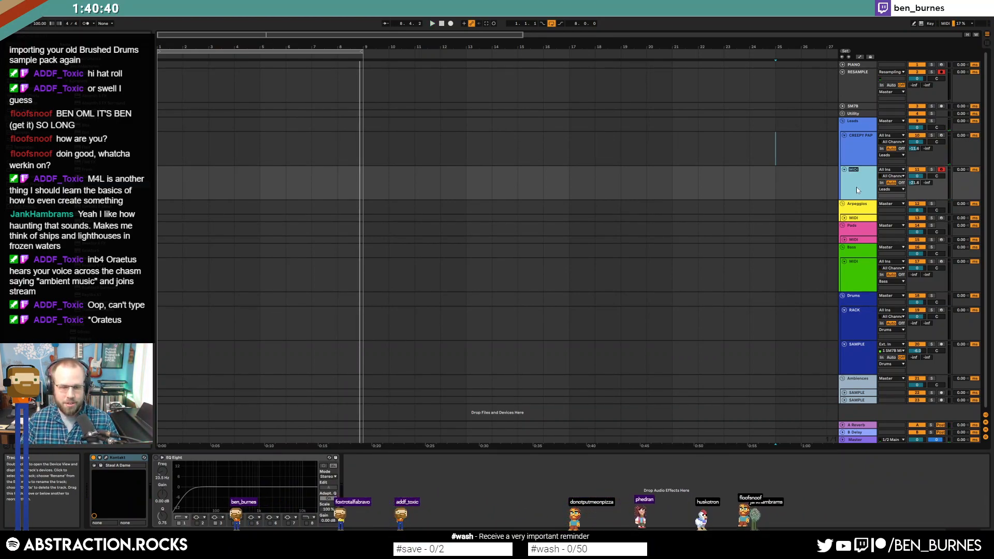
text(EP)
key(Return)
text(iano)
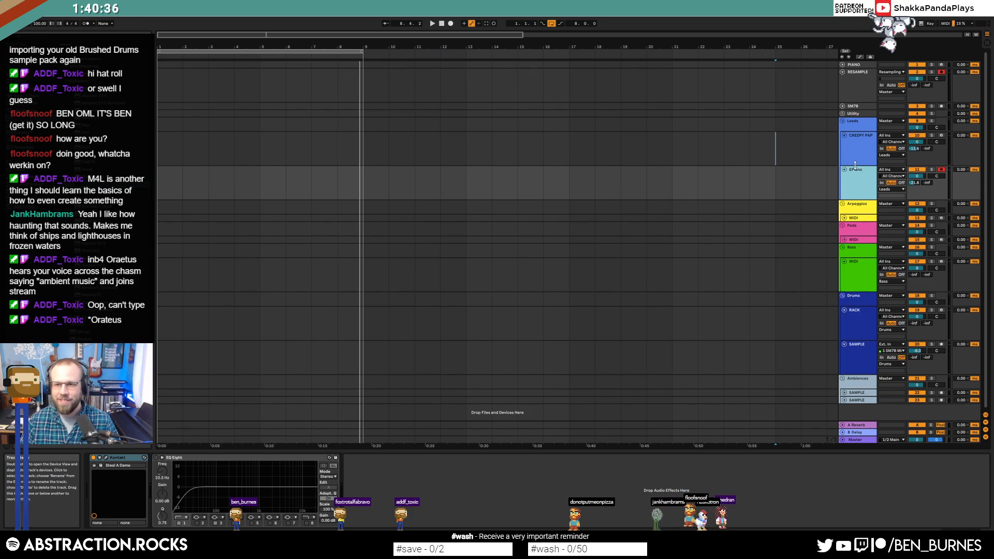
click(855, 164)
click(315, 196)
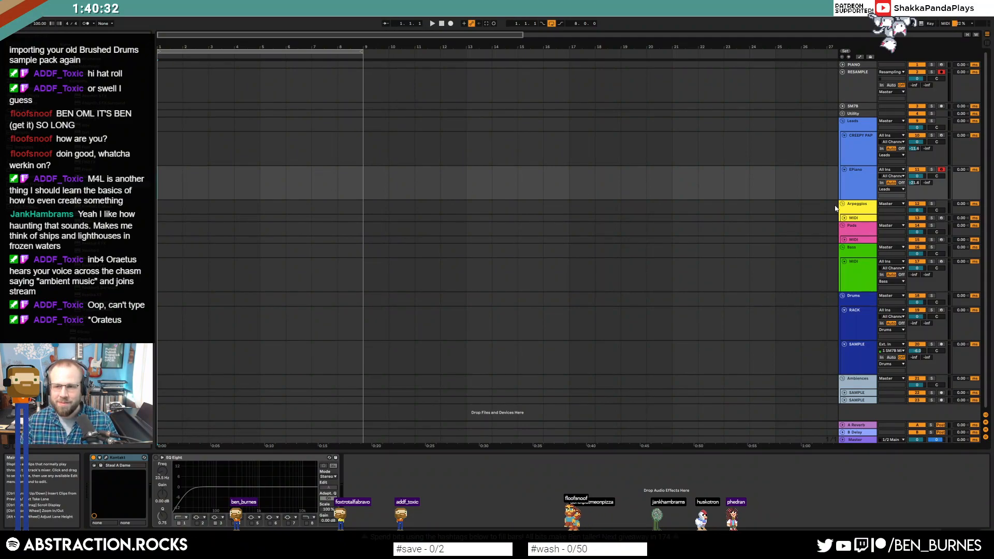
- Move the CREEPY PAP track from the Leads group into the Pads group
drag(857, 154, 855, 241)
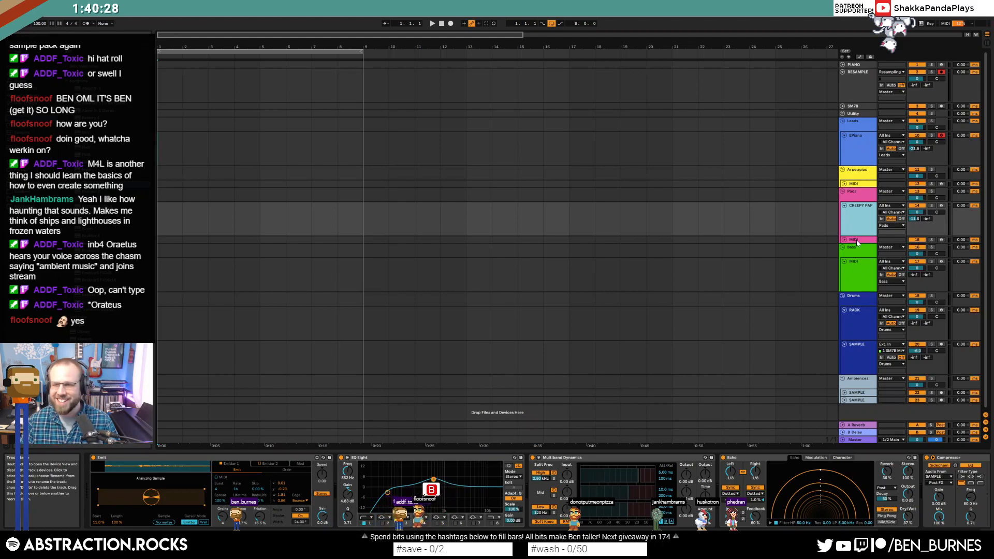
right_click(857, 242)
click(870, 263)
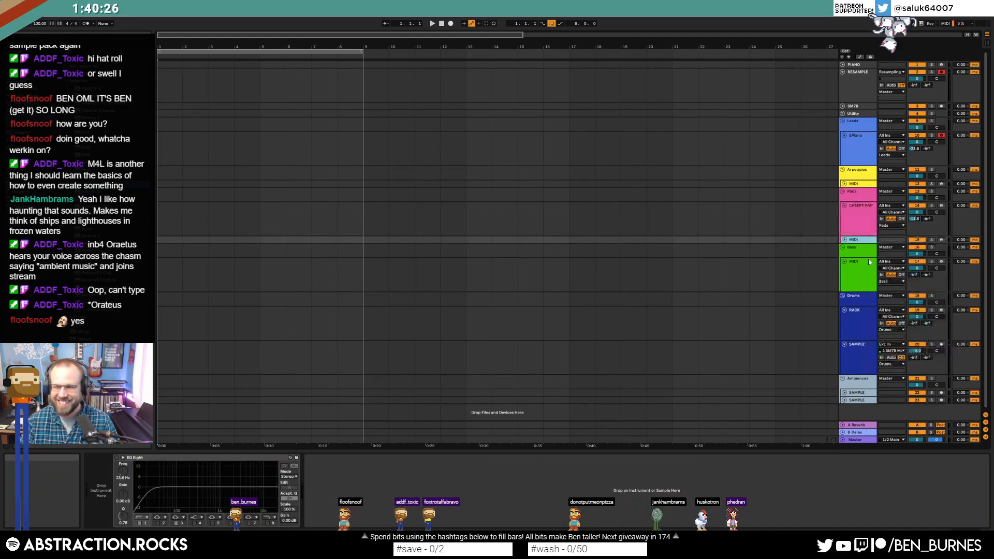
click(859, 220)
click(850, 151)
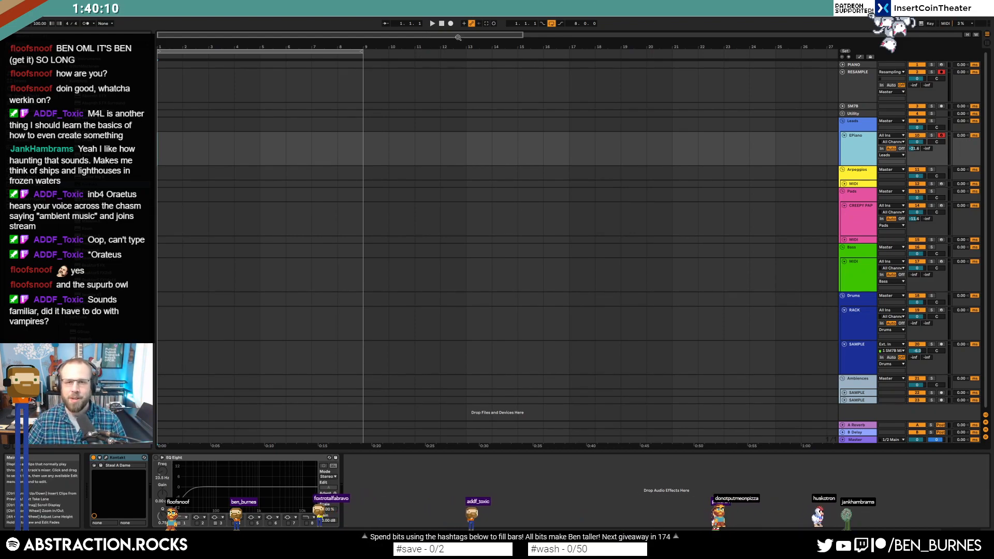
- Load Massive onto the Bass group's MIDI track during playback and arm the track
click(434, 25)
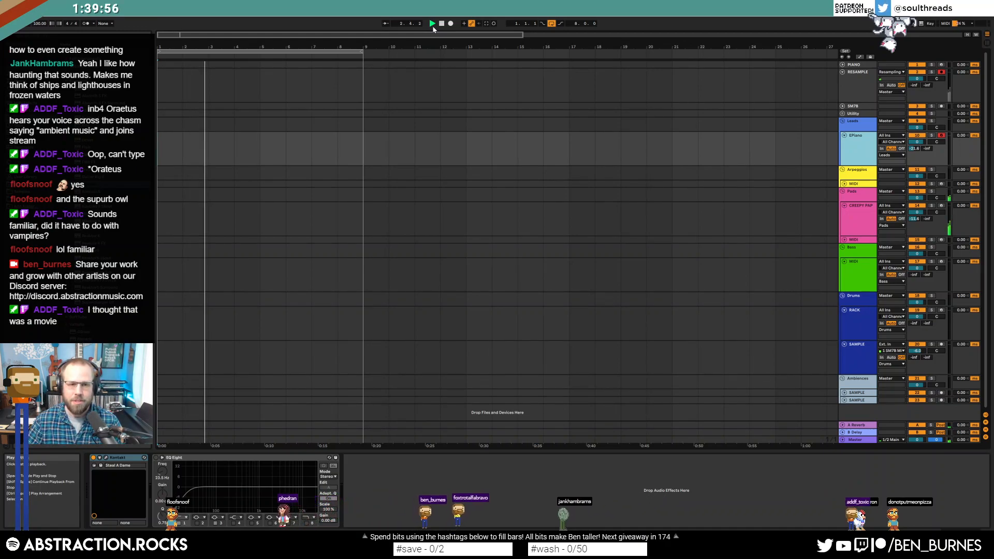
click(844, 272)
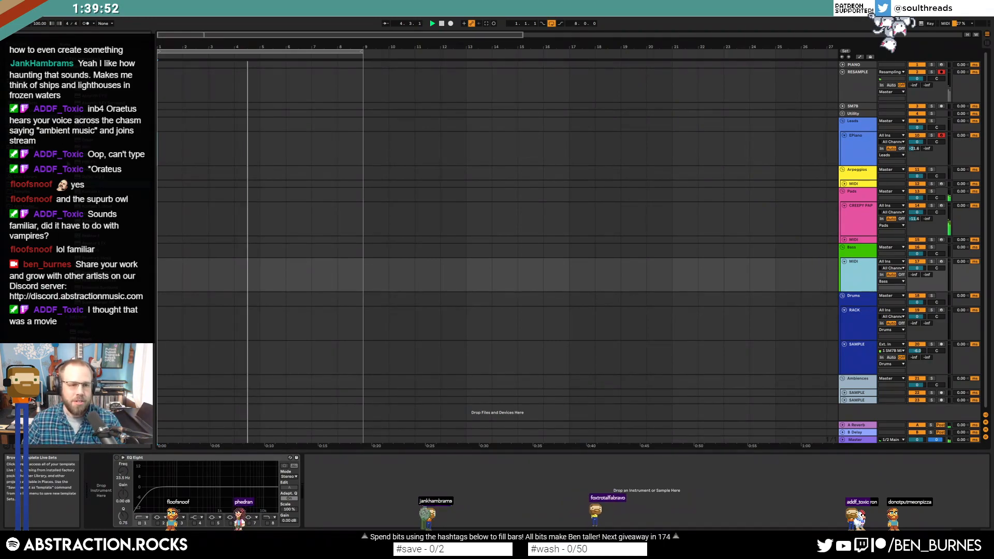
click(348, 279)
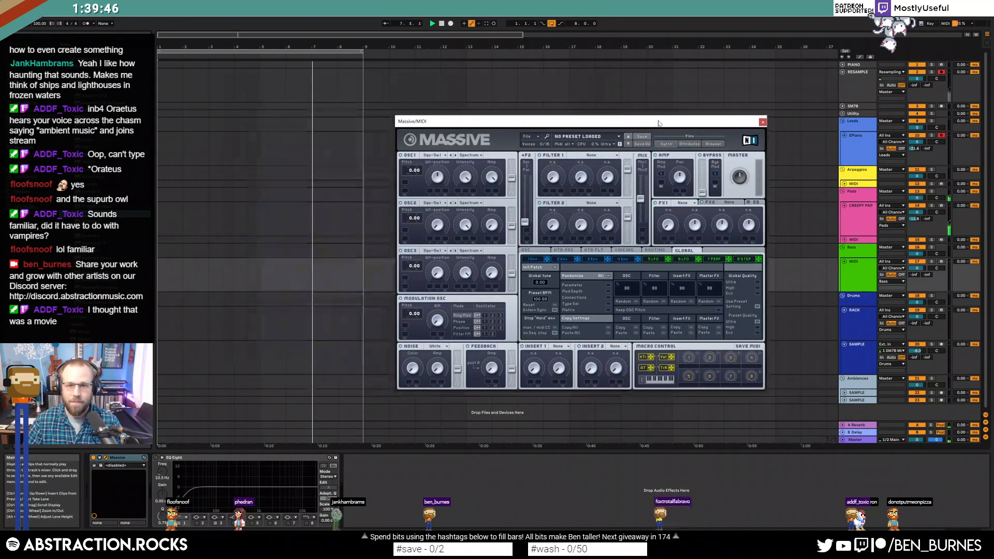
click(845, 288)
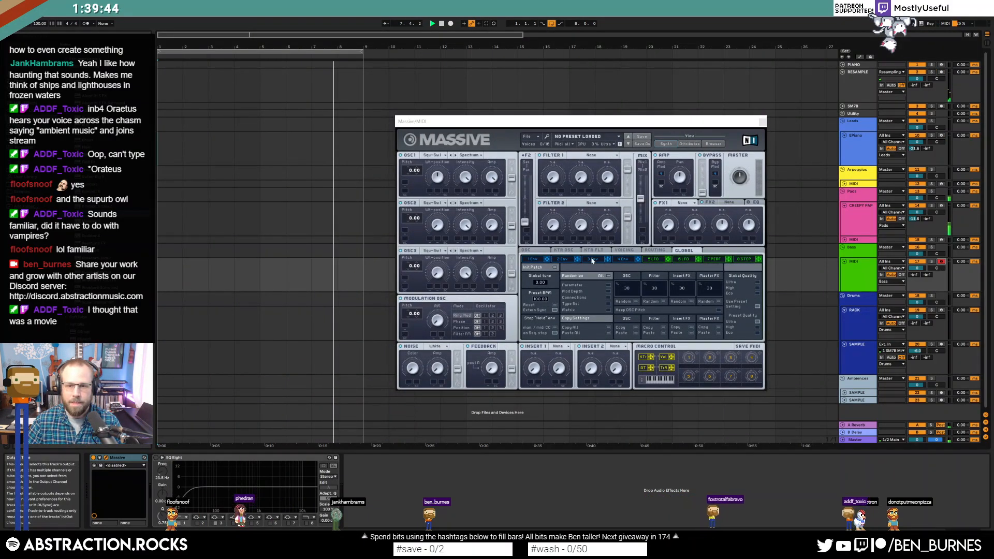
- Set Massive's Filter 1 to Lowpass 4, adjust its cutoff and route the first oscillator fully into Filter 1
click(591, 155)
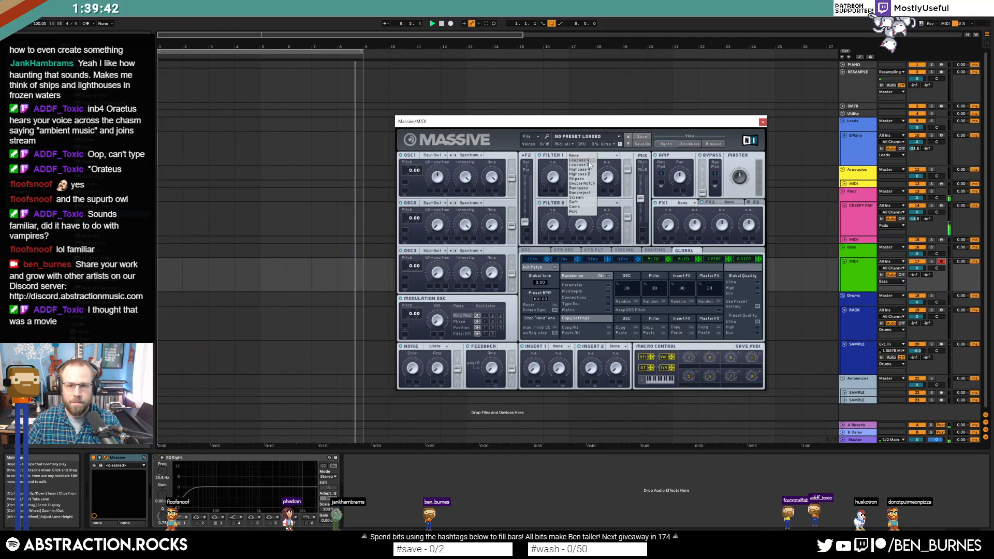
click(589, 161)
drag(553, 177, 548, 160)
drag(525, 221, 520, 112)
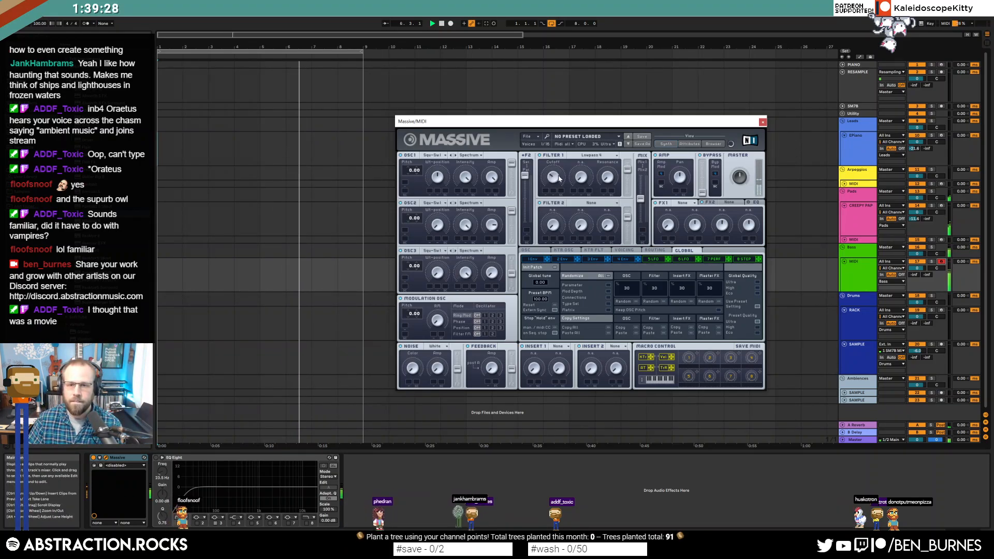
- Lengthen the attack of Massive's fourth envelope and apply modulation to the Filter 1 cutoff
click(623, 258)
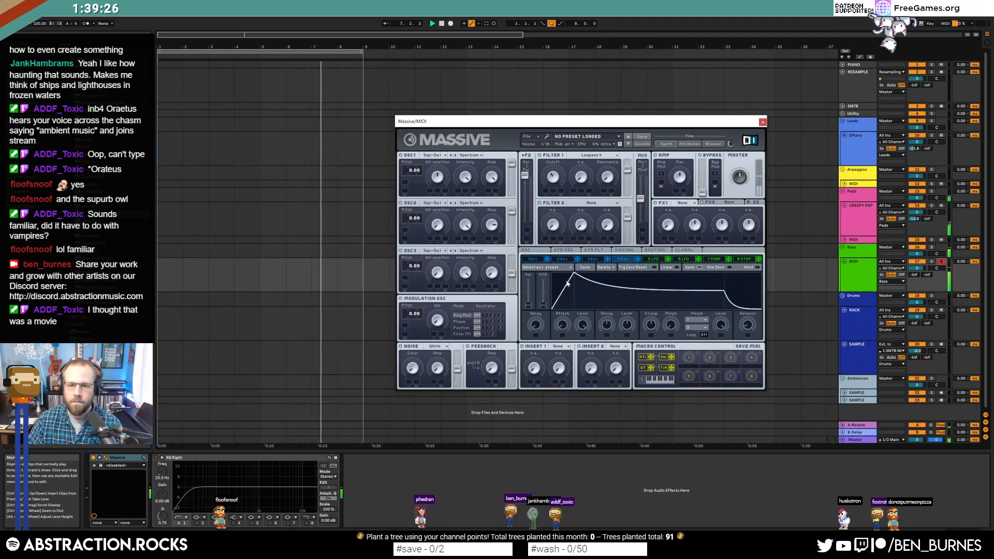
drag(731, 291, 736, 298)
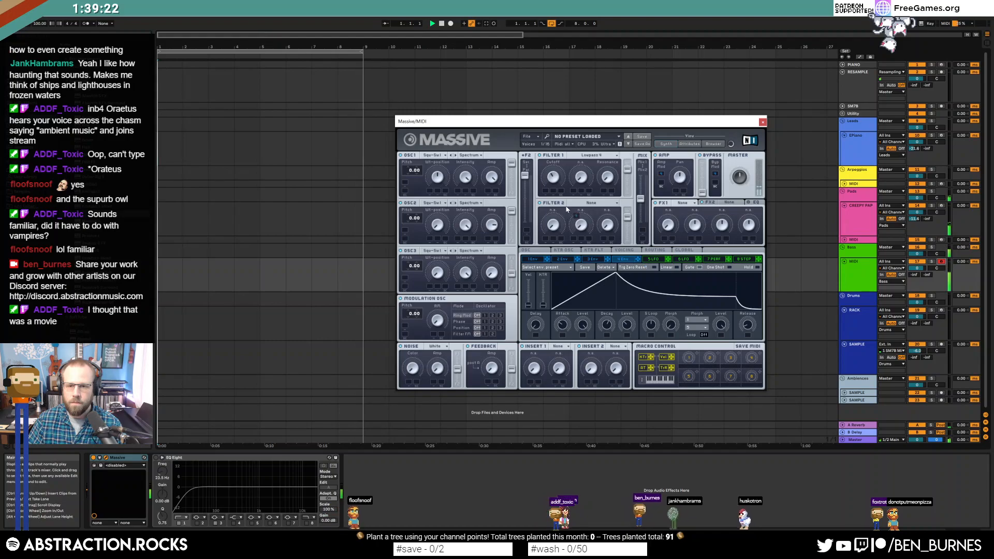
drag(544, 193, 544, 178)
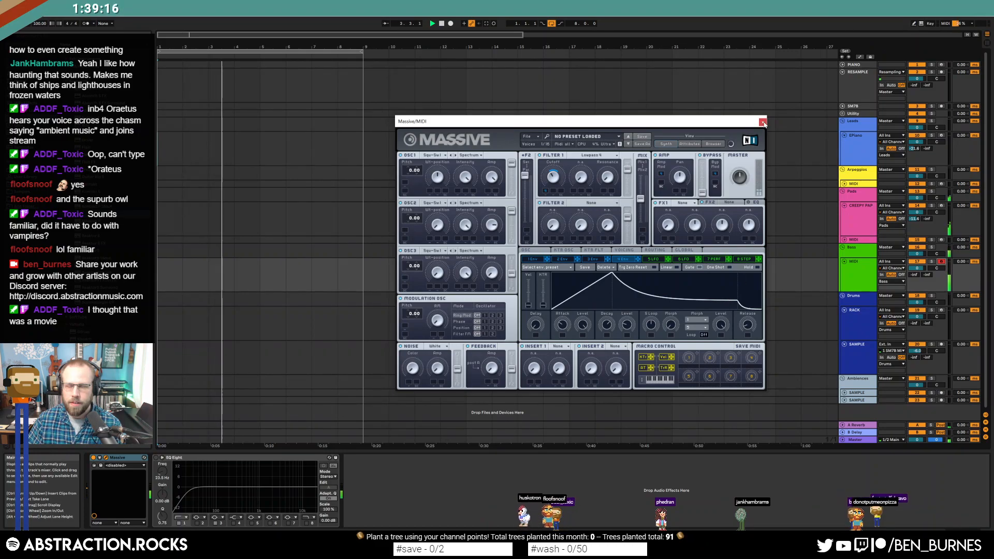
click(683, 202)
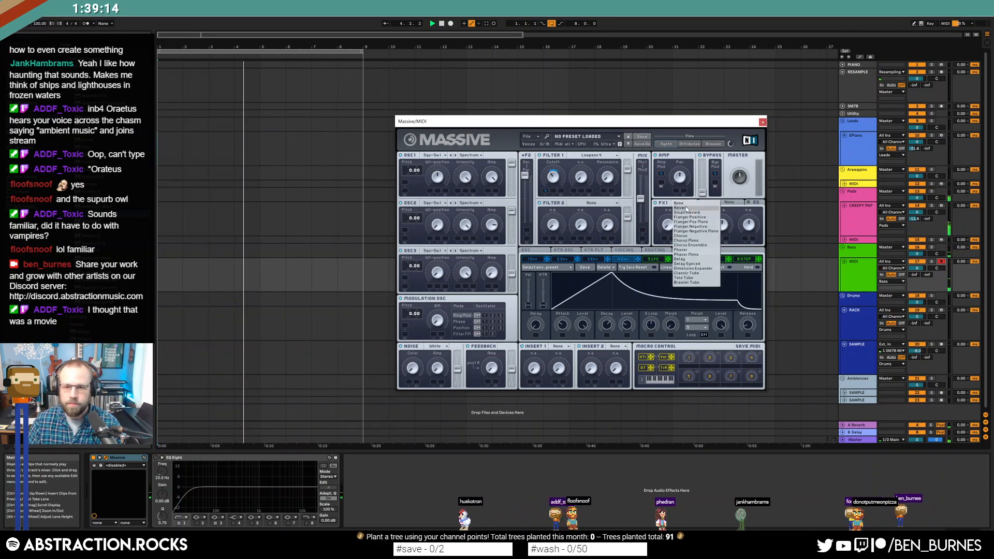
click(685, 205)
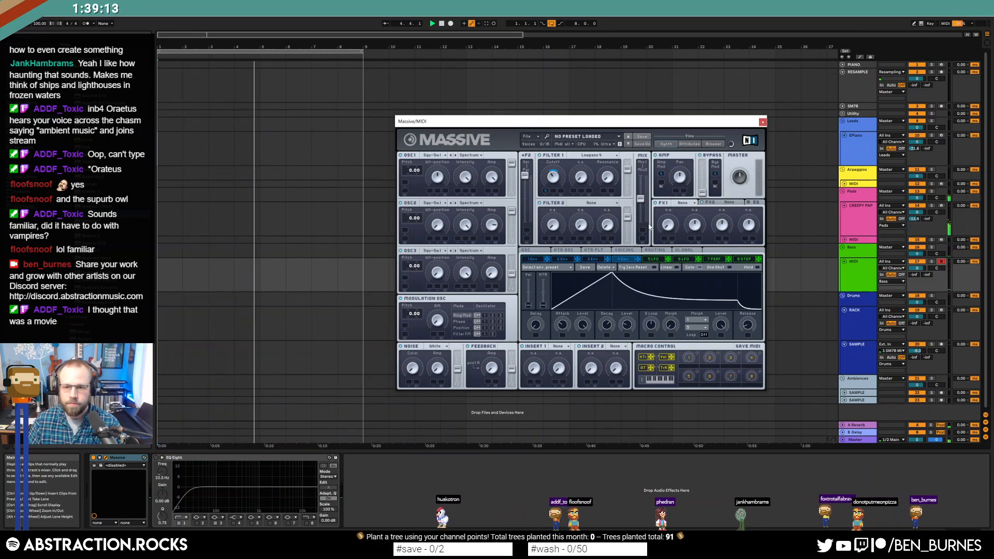
- Insert a Utility between EQ Eight and Multiband Dynamics on the CREEPY PAP track and play back the result
click(866, 270)
click(868, 133)
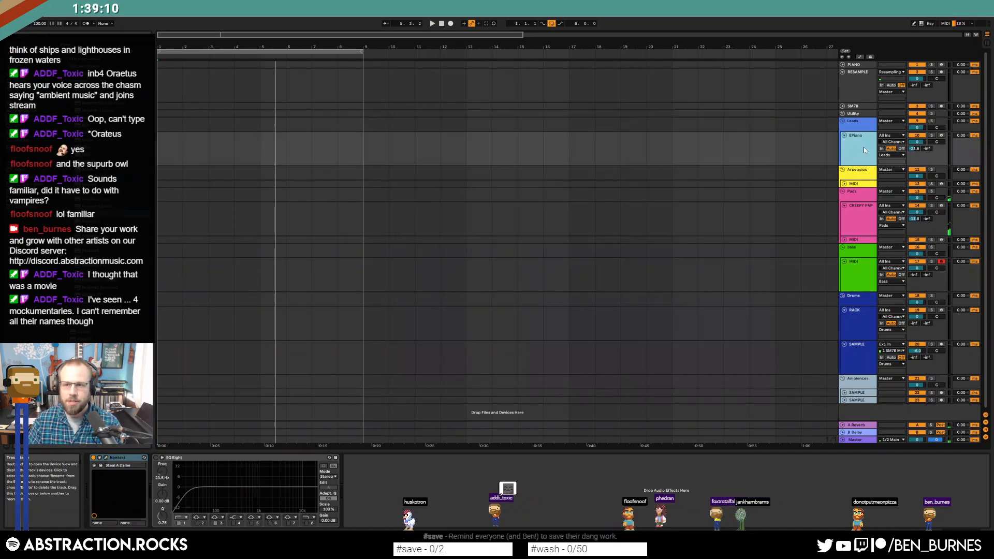
click(863, 213)
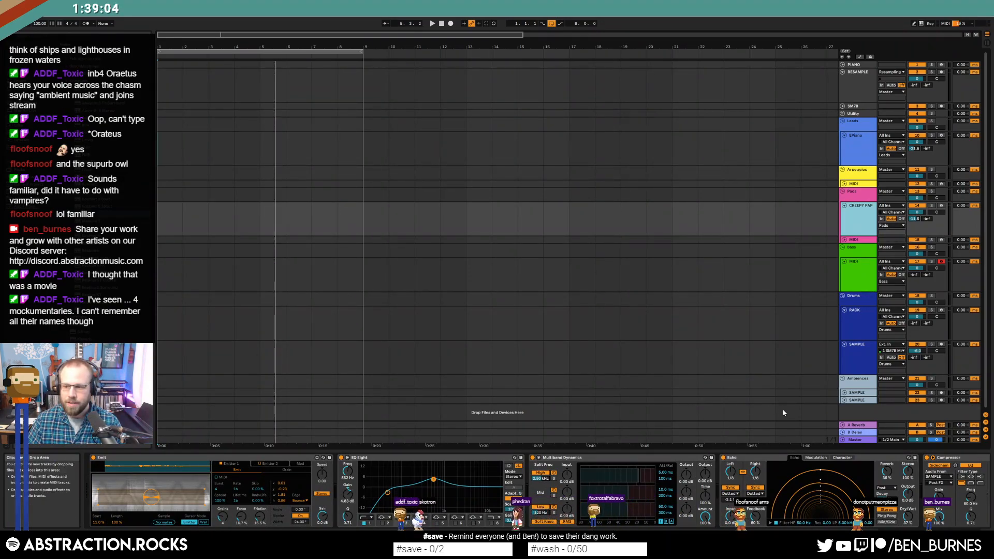
drag(940, 535, 956, 535)
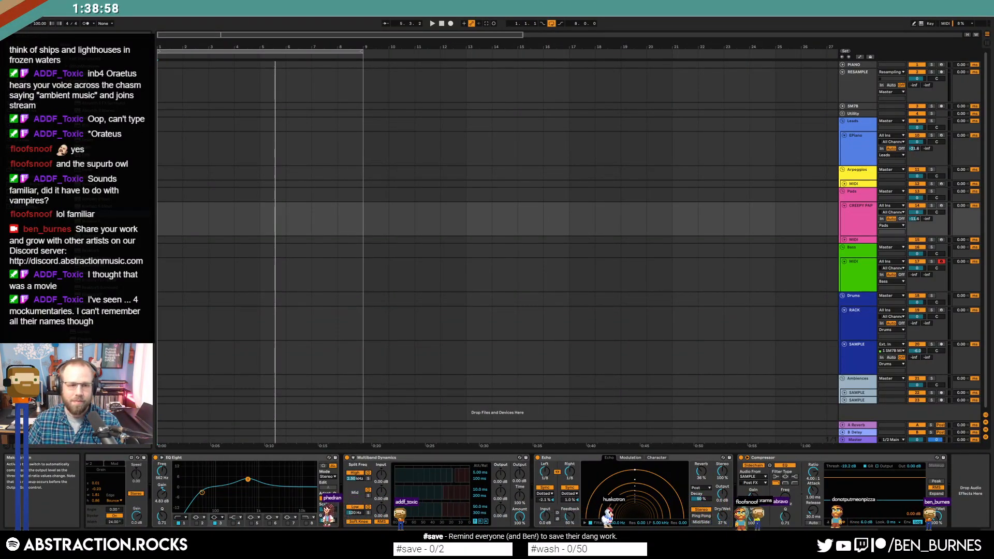
drag(927, 537, 482, 485)
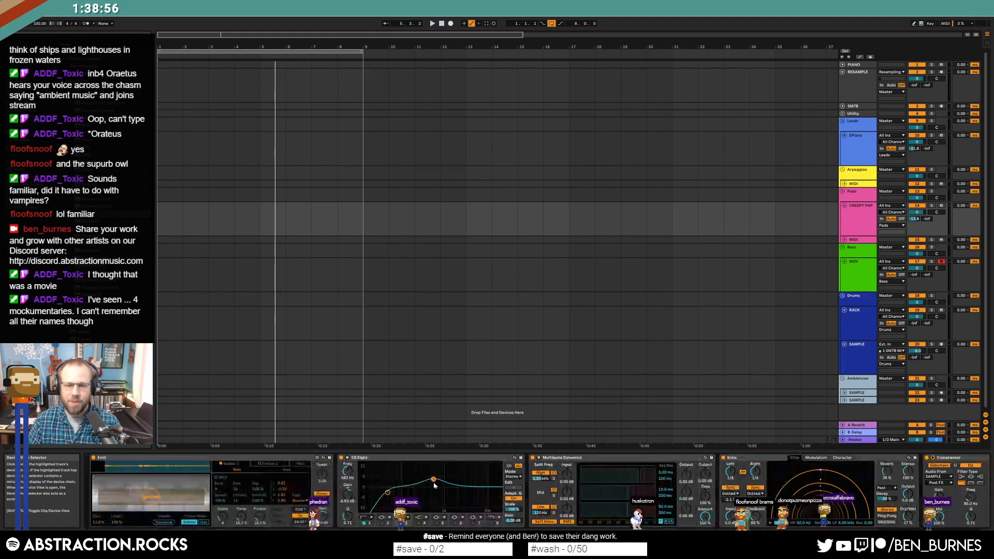
drag(914, 536, 934, 536)
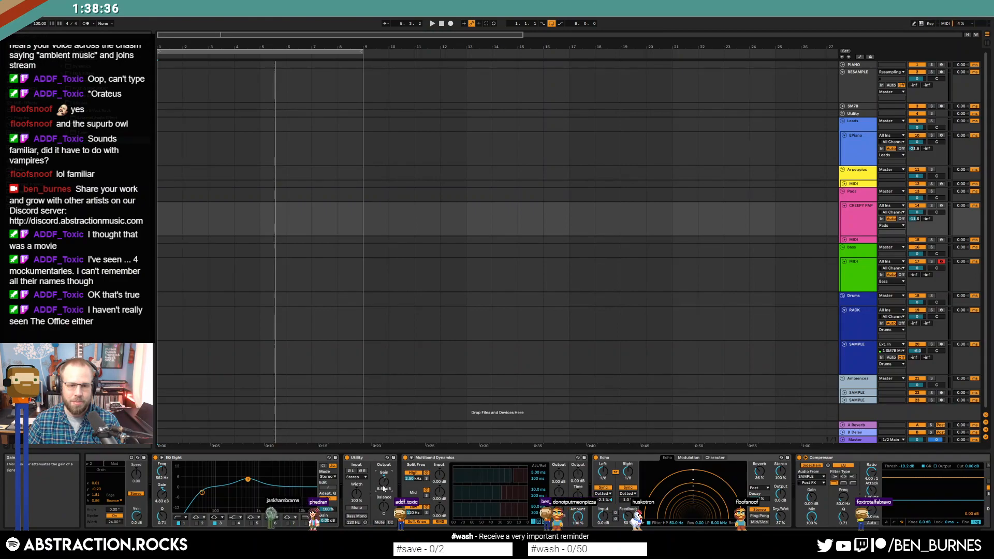
key(space)
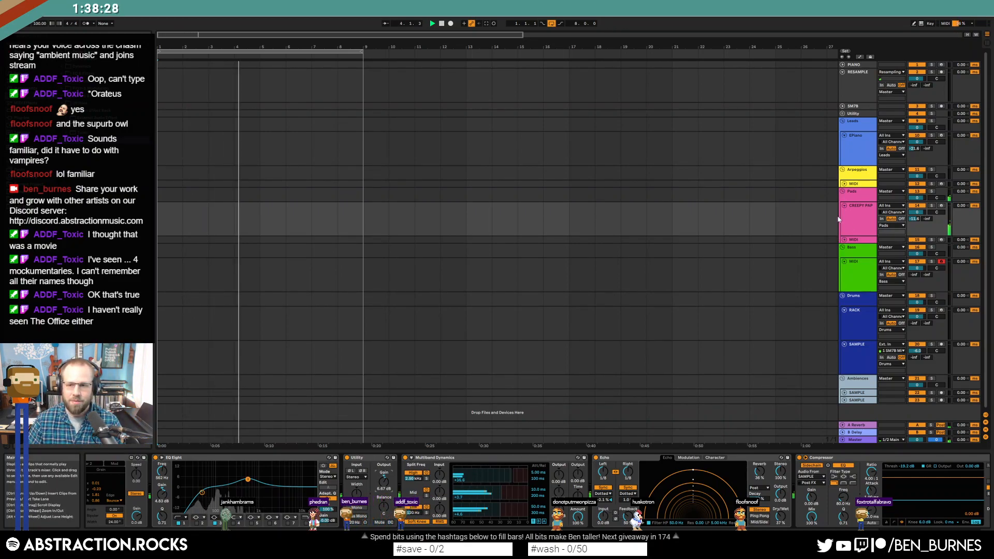
- Stop playback and create an empty MIDI clip from bar 5 to bar 7 on the Massive bass track
click(862, 273)
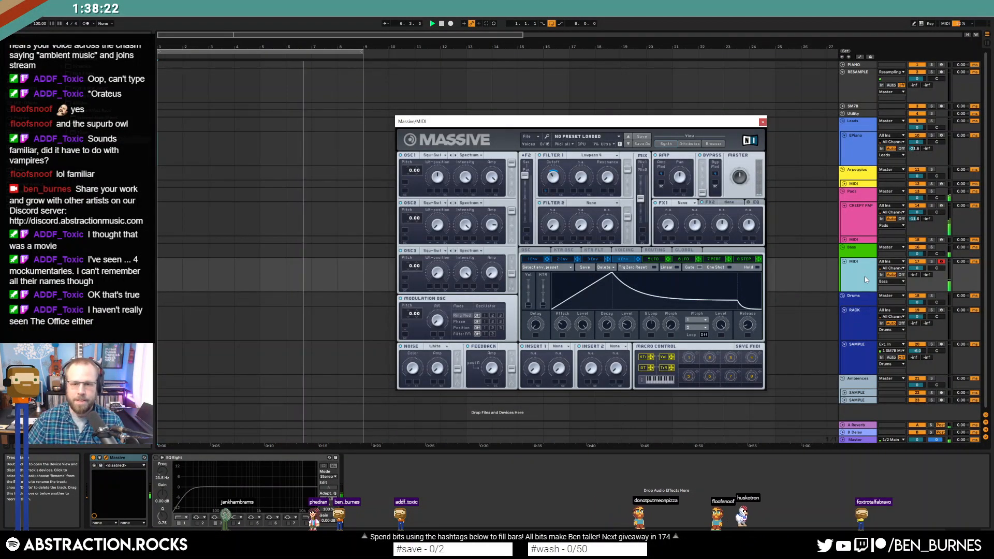
key(space)
drag(270, 271, 321, 291)
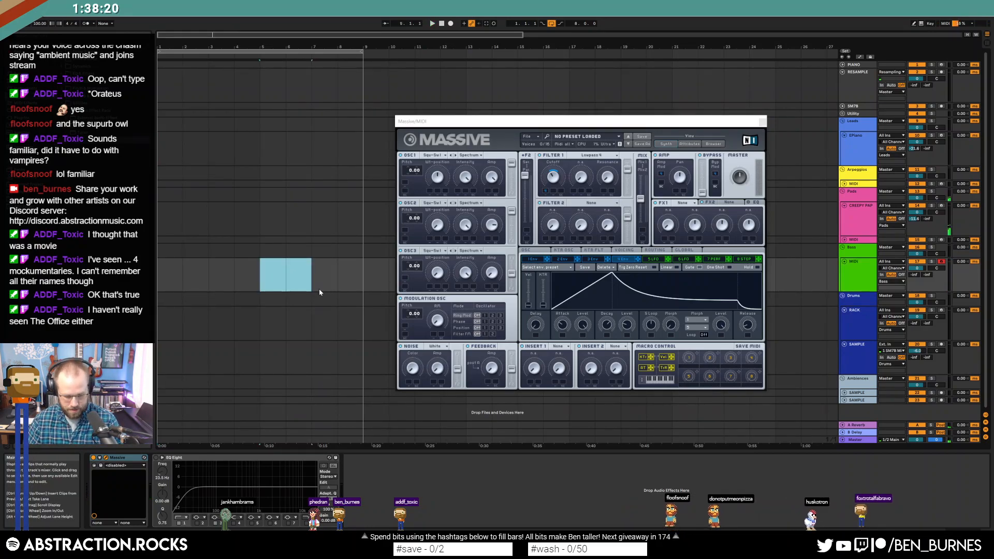
key(ctrl+shift+m)
- Draw a one-bar C1 note at the start of the bass clip and extend the looped clip to bar 9
double_click(301, 283)
mouse_move(236, 432)
mouse_down()
mouse_move(442, 417)
mouse_move(555, 427)
mouse_move(538, 422)
mouse_move(611, 411)
mouse_up()
scroll(284, 427, down, 5)
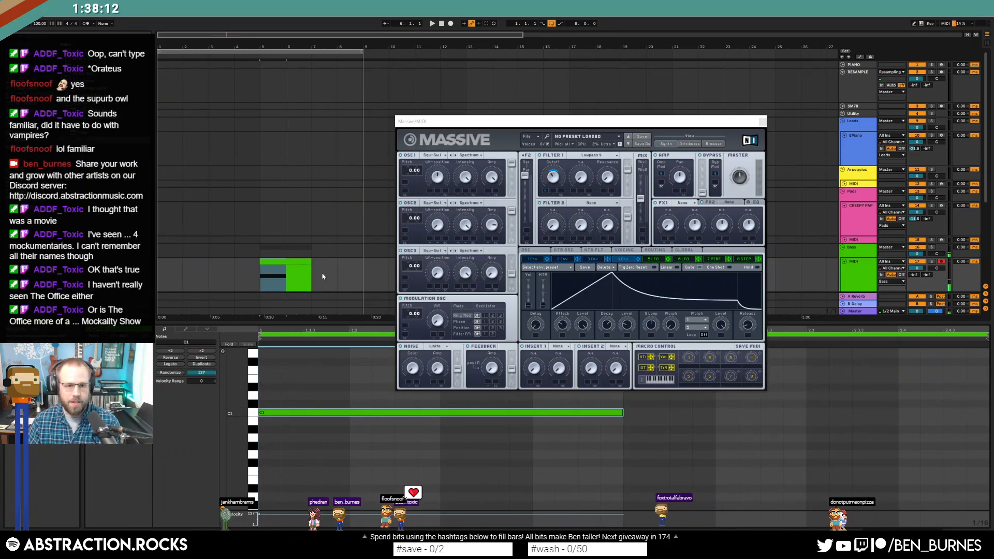
drag(311, 263, 363, 263)
click(372, 289)
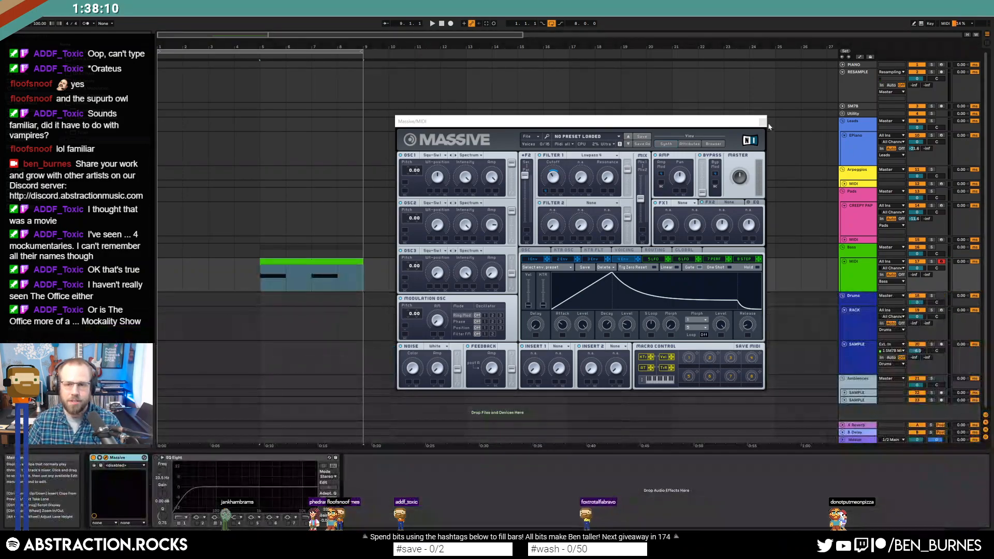
- Play back the bass clip with Massive's window moved aside and raise the bass track's Delay send
click(763, 123)
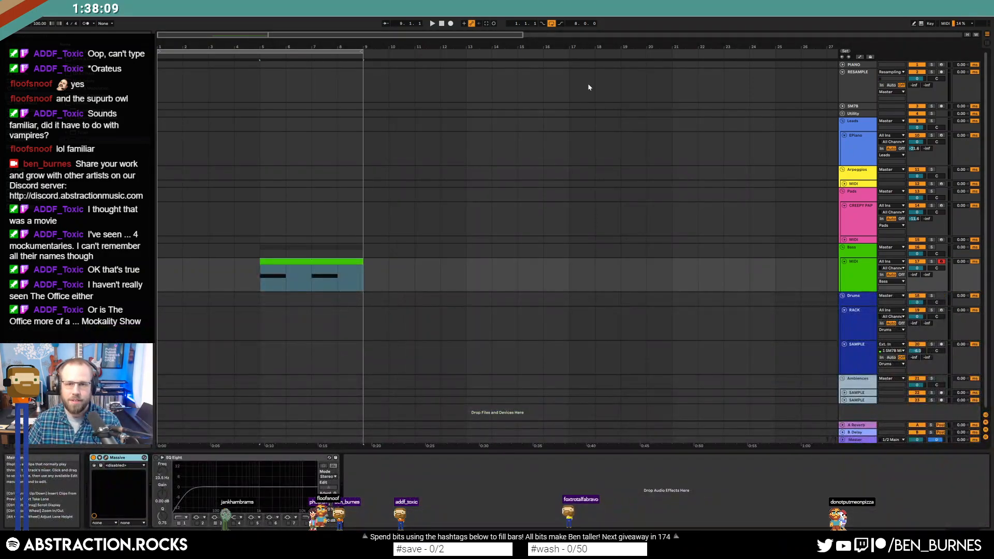
click(106, 458)
drag(599, 124, 614, 152)
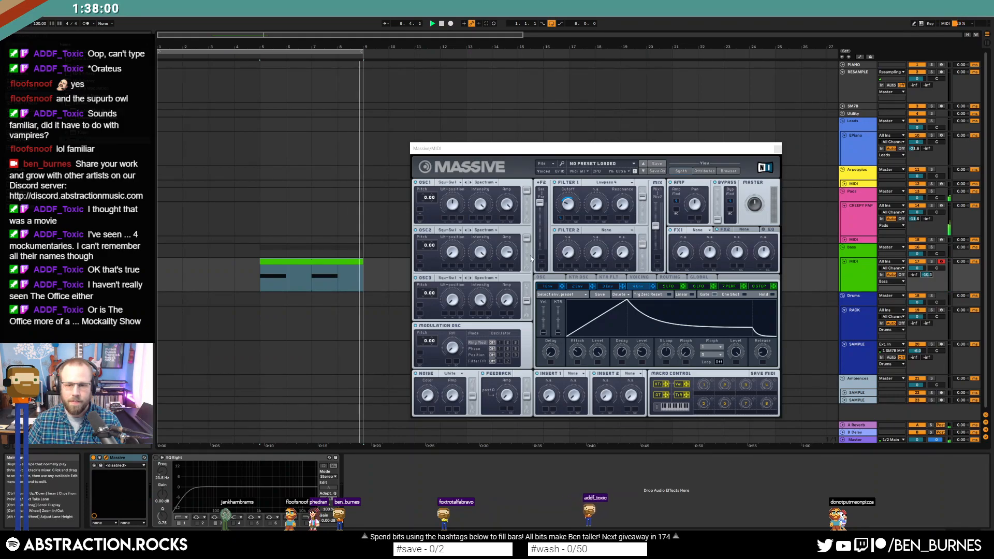
drag(927, 275, 932, 283)
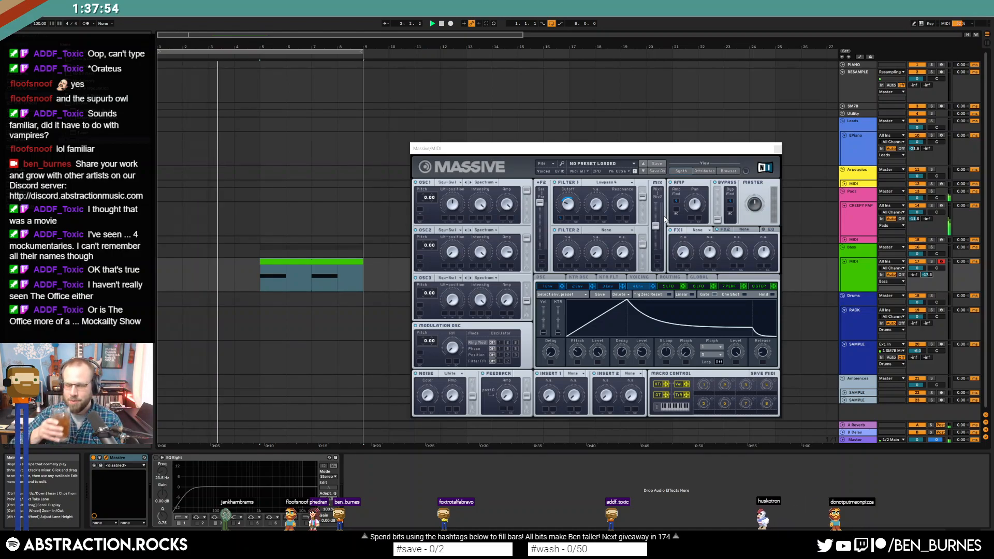
click(777, 149)
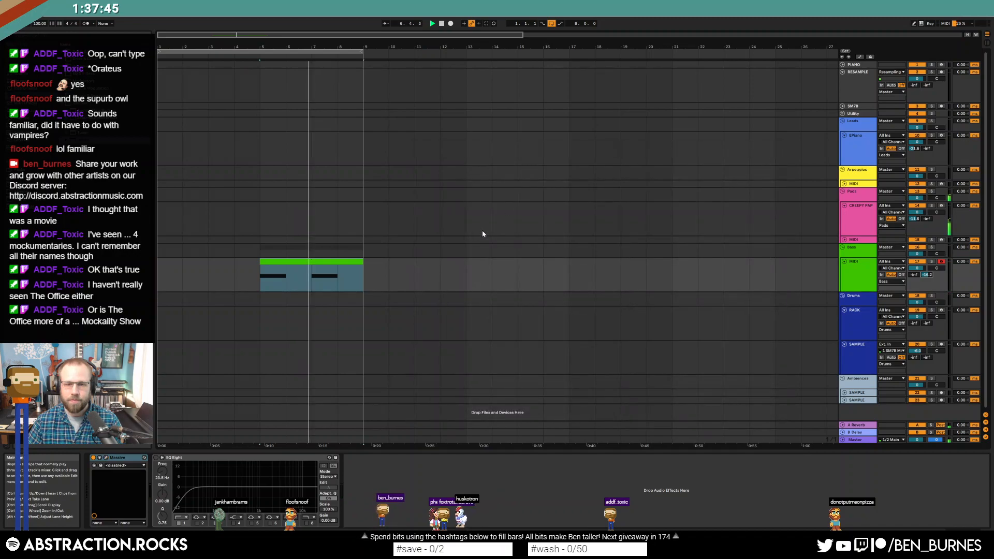
- Stop playback and deactivate the MIDI clip at bars 5 to 9 on the bass track
click(853, 150)
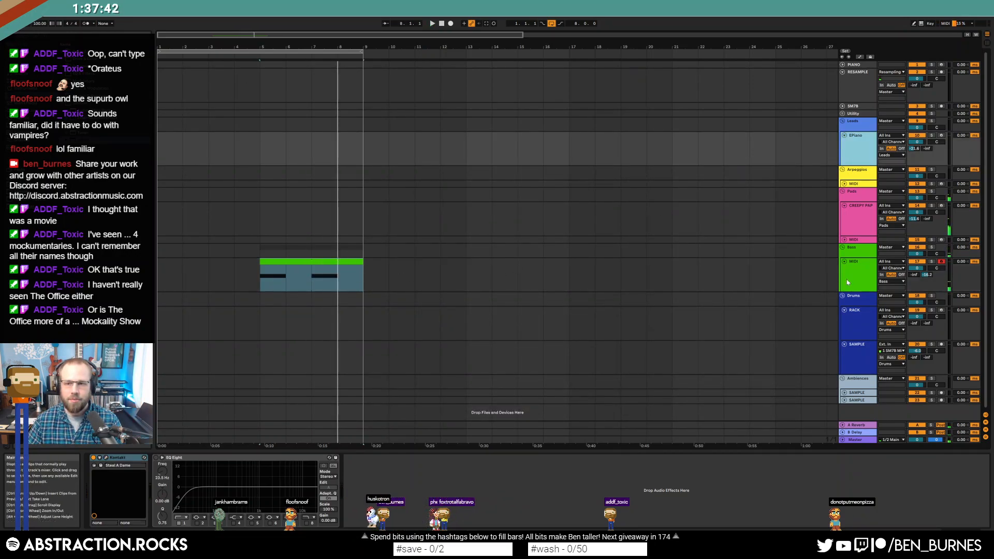
click(847, 283)
click(341, 261)
key(0)
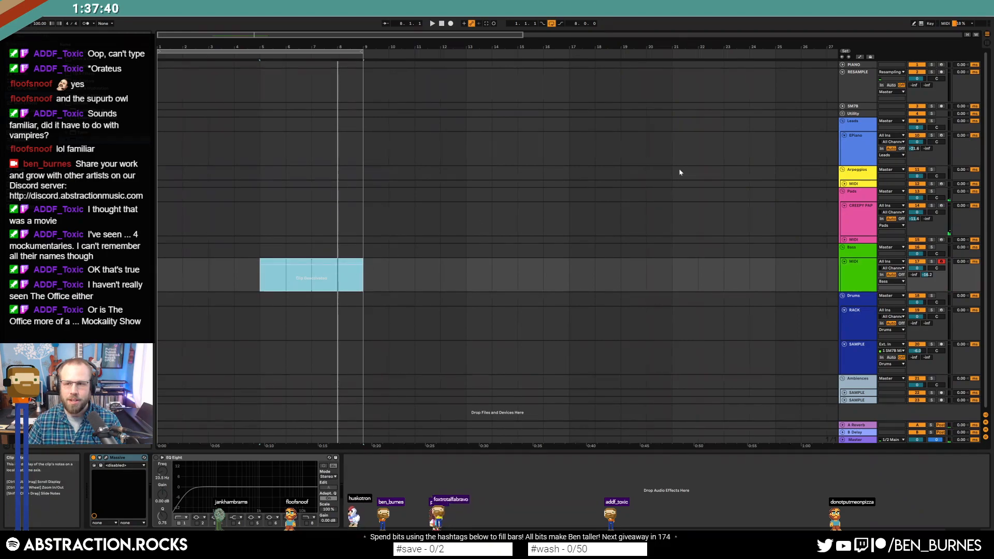
- Return to the song start, arm the EPiano track and extend the loop region to bar 17
click(858, 155)
double_click(441, 24)
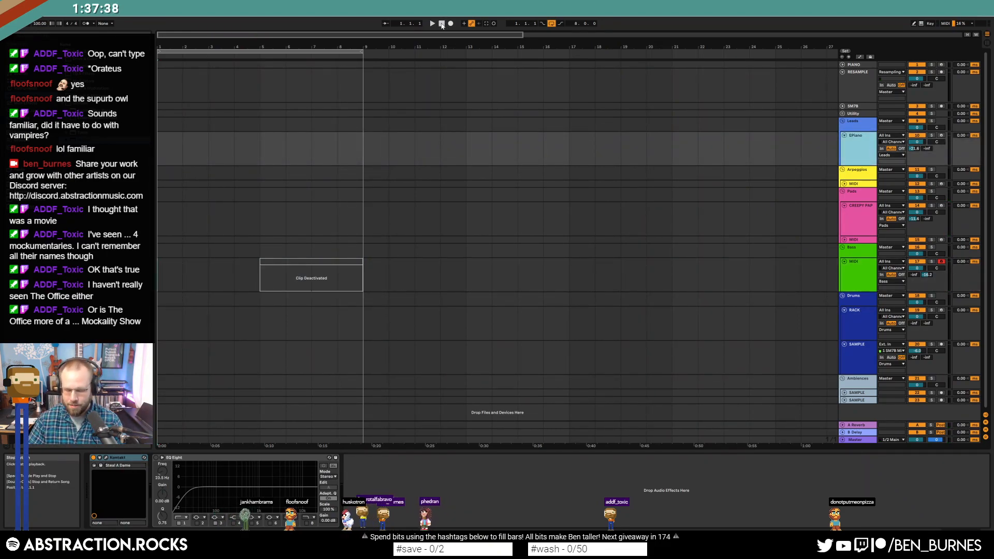
click(941, 135)
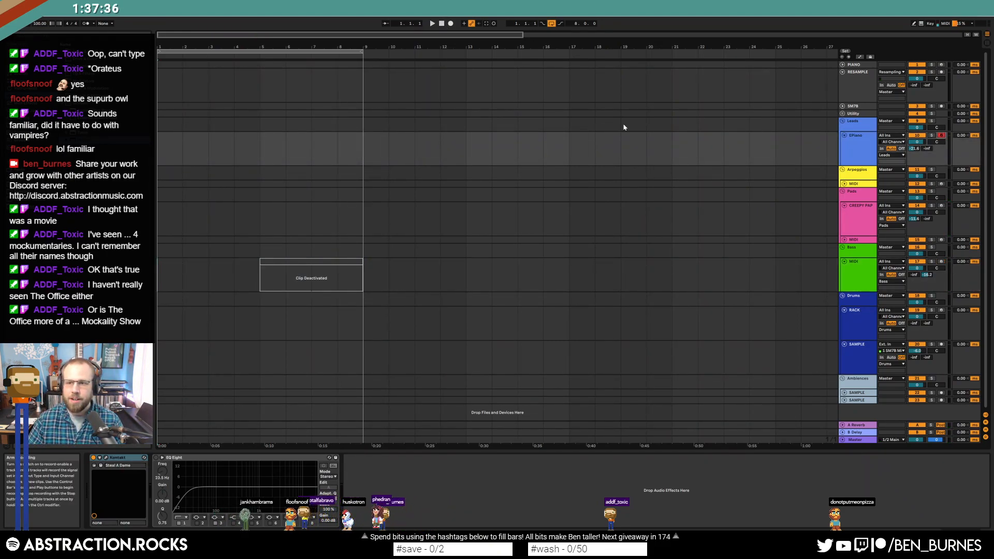
drag(362, 52, 567, 76)
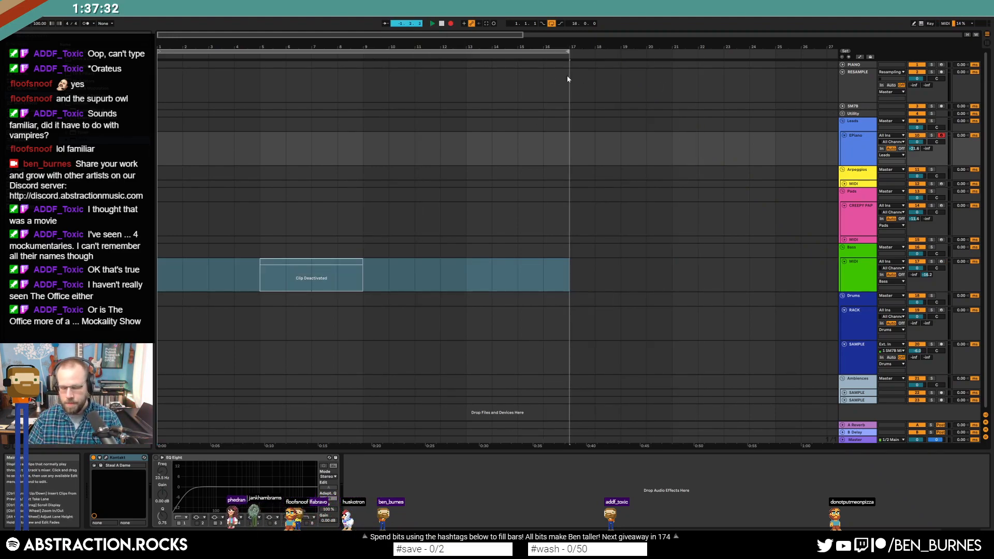
key(space)
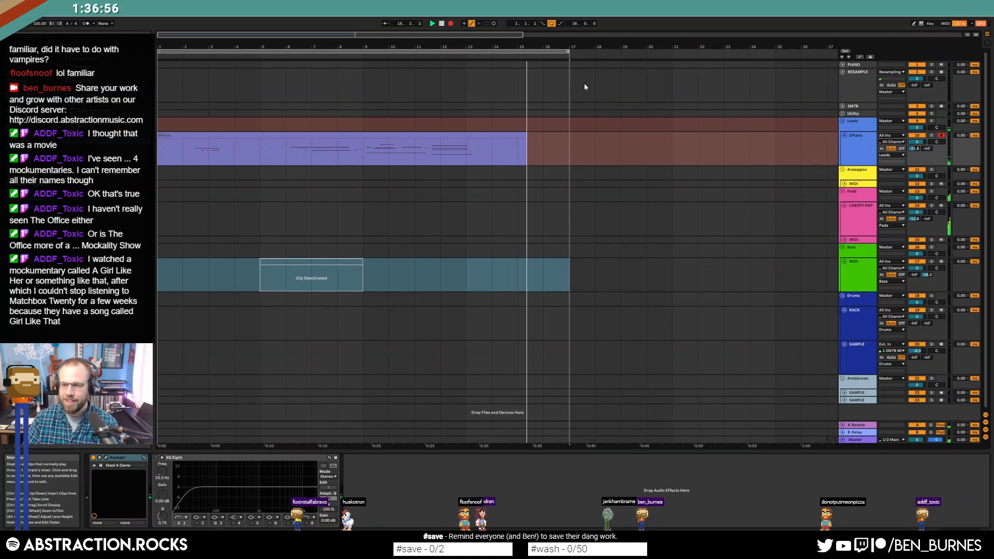
key(space)
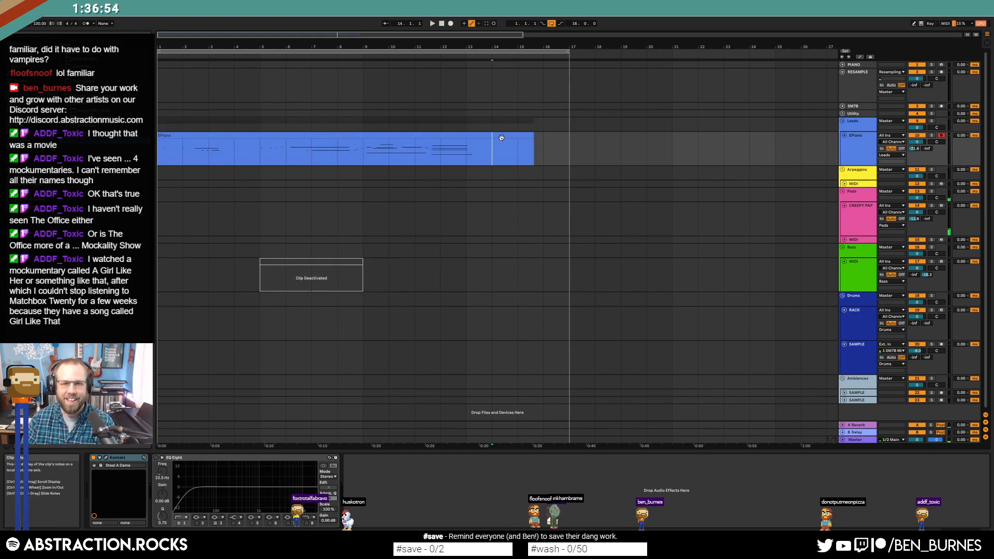
click(498, 137)
key(Delete)
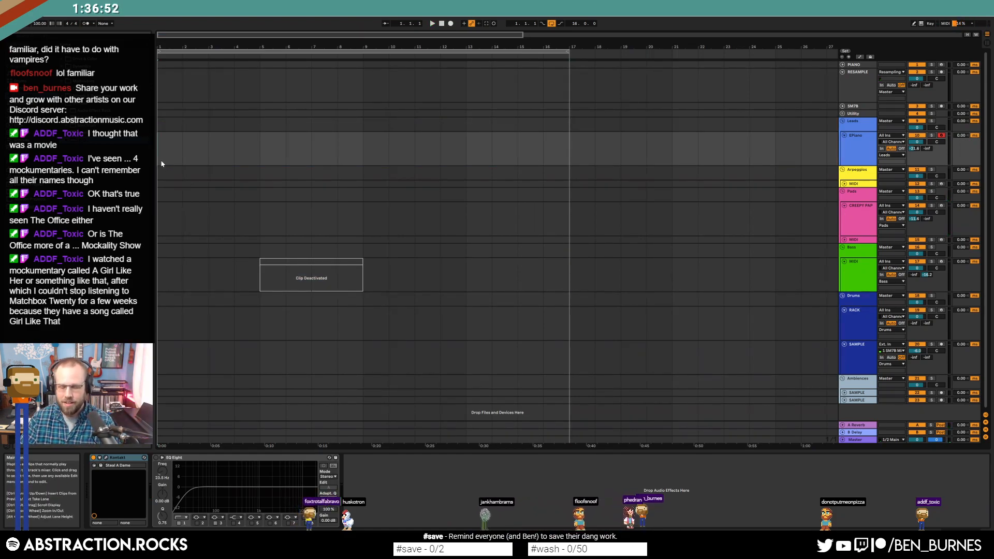
- Turn on the metronome during another EPiano take, stop recording and delete the short recorded clip
key(F9)
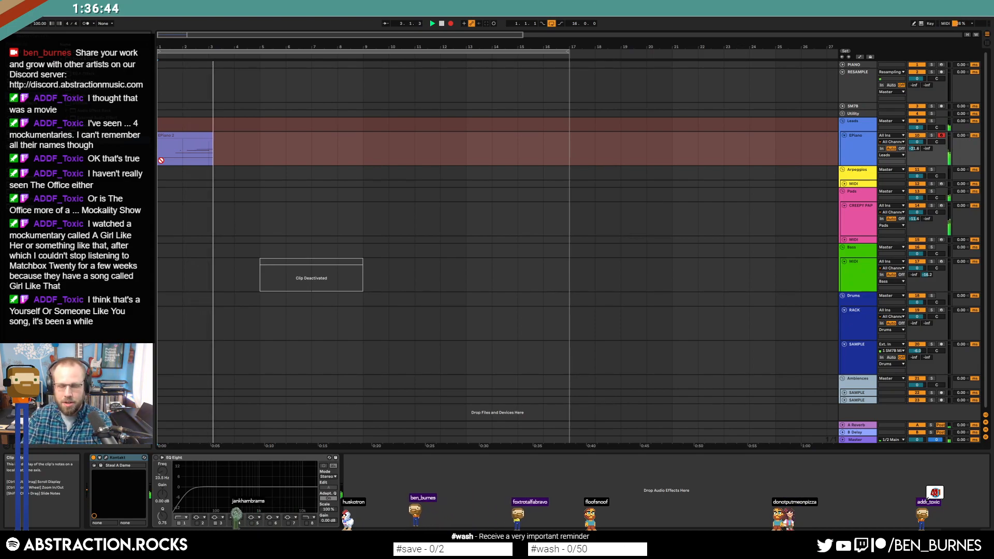
click(87, 24)
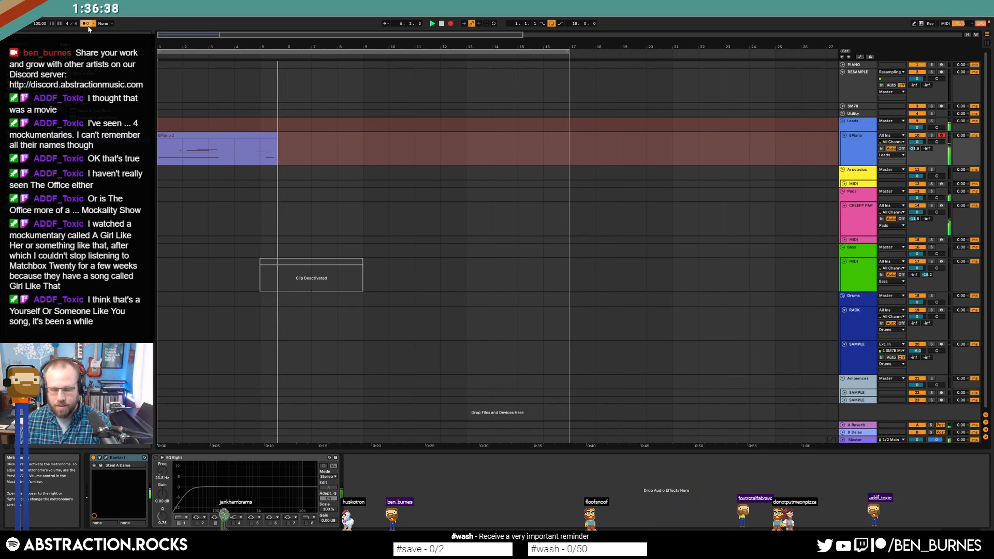
key(space)
click(265, 133)
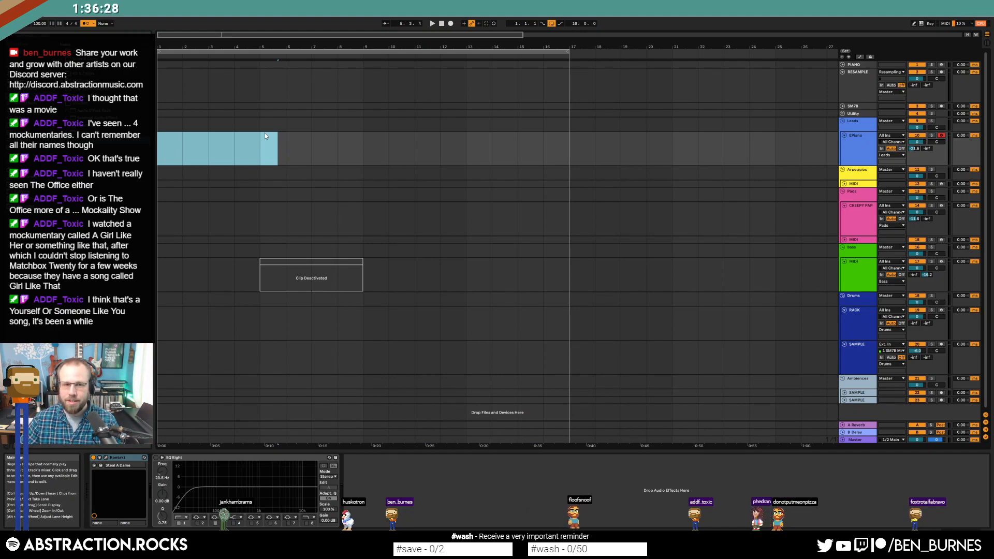
key(Home)
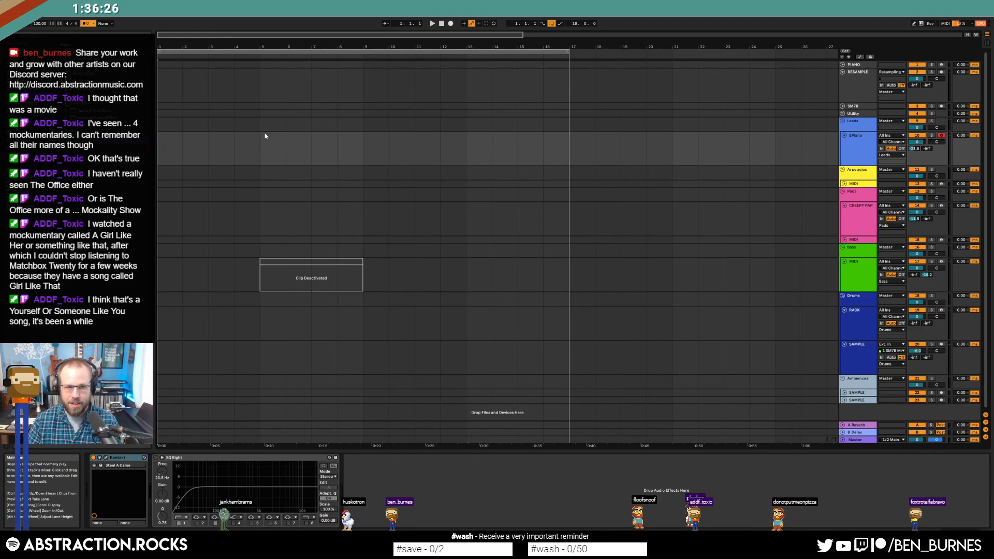
- Record a 16-bar electric piano take on the EPiano track from bar 1 to bar 17 and stop recording
key(F9)
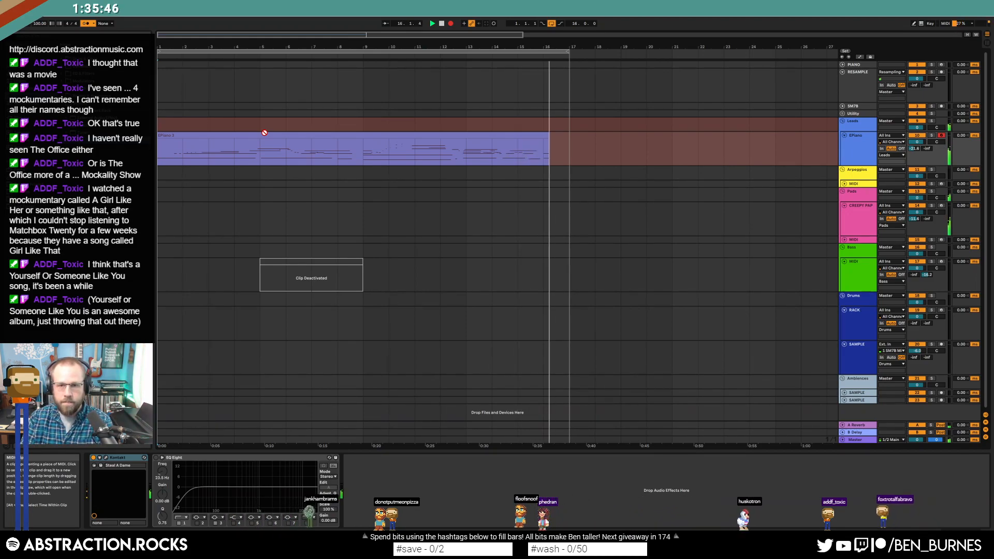
key(space)
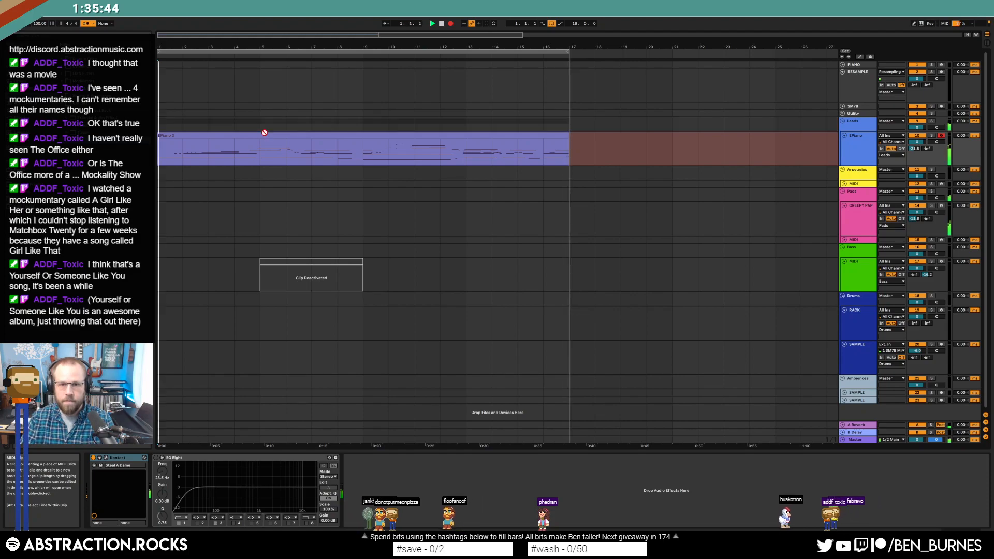
key(super+x)
click(338, 251)
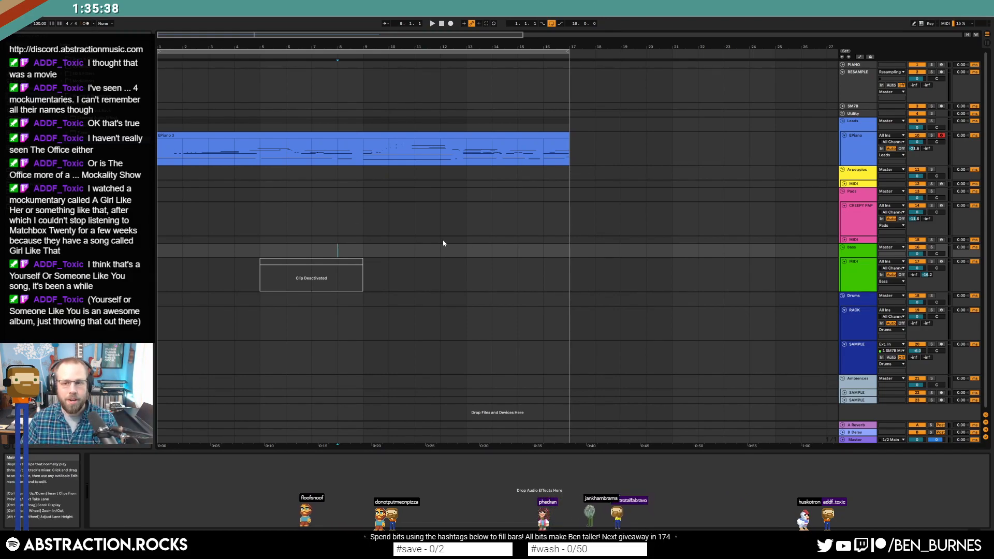
- Play back the recorded electric piano part from the song start and select the CREEPY PAP track
key(space)
double_click(441, 23)
key(space)
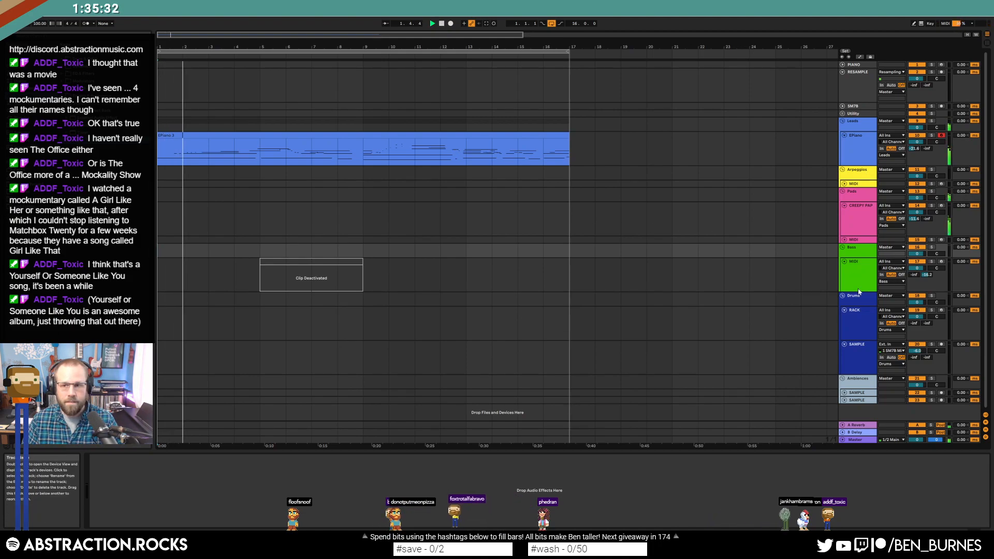
click(861, 225)
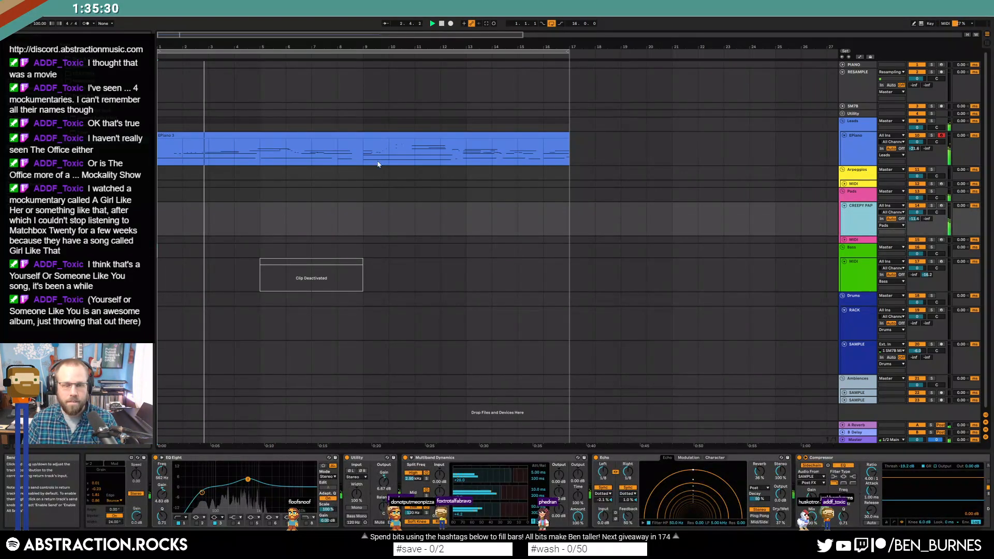
- Show the EPiano clip's 64 - Hold Pedal envelope under MIDI Ctrl and draw it across the opening four or so bars
double_click(220, 135)
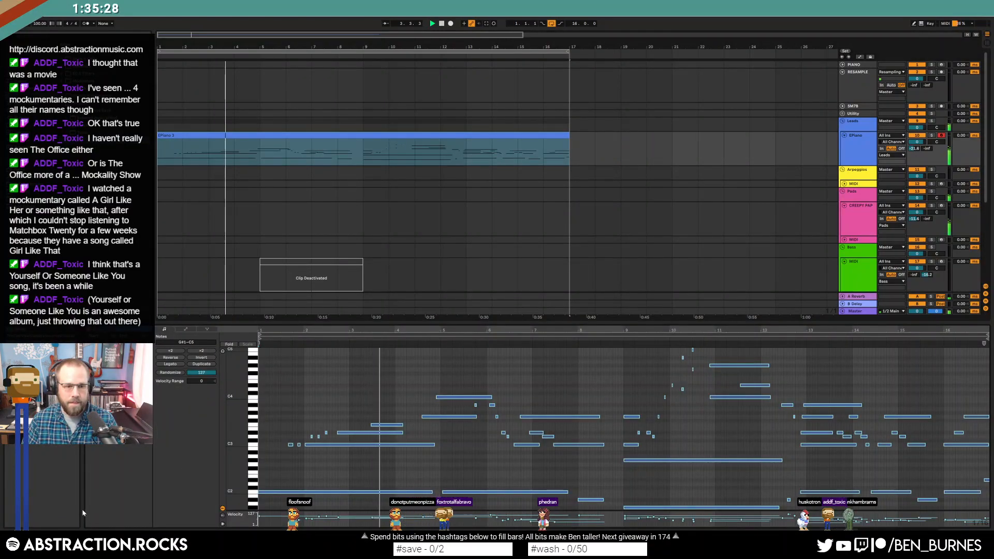
click(186, 330)
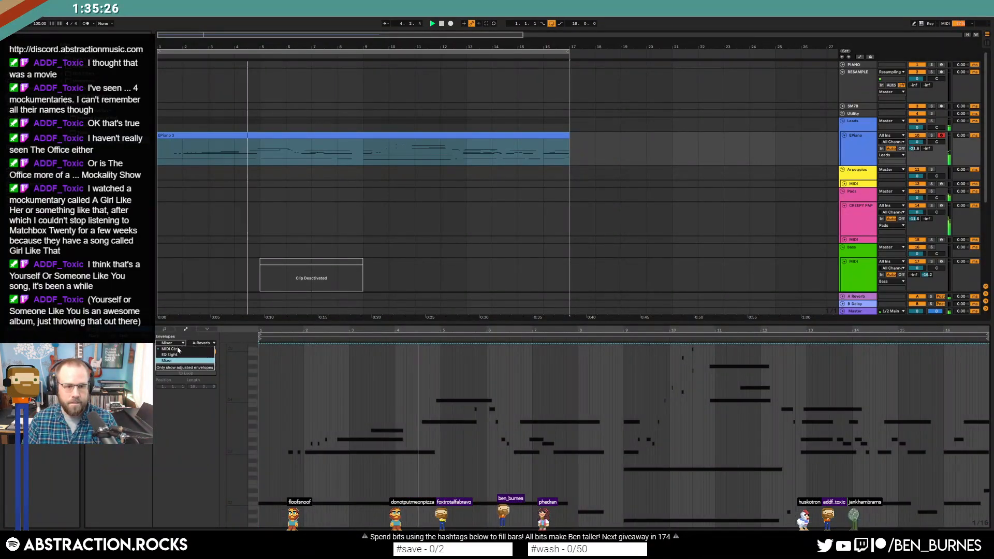
click(203, 342)
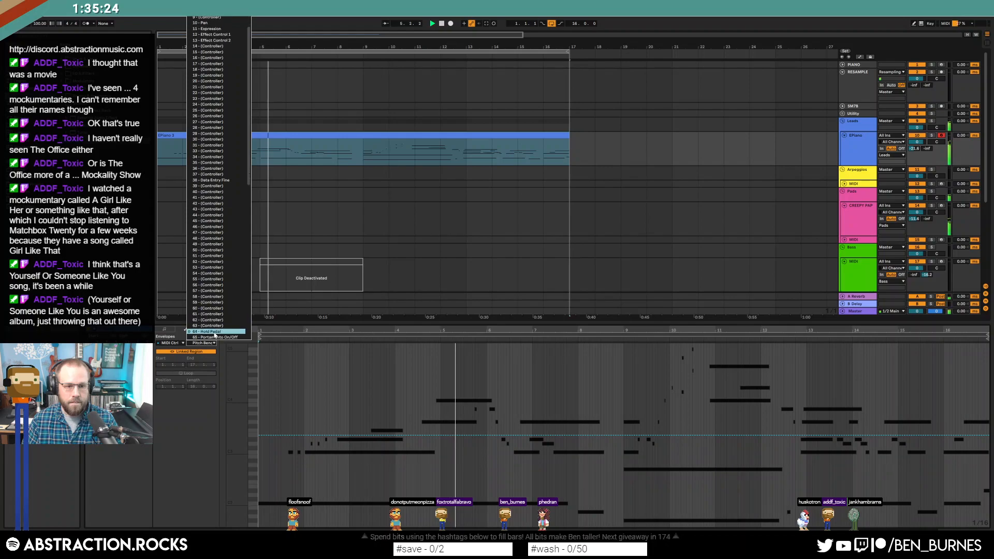
click(213, 331)
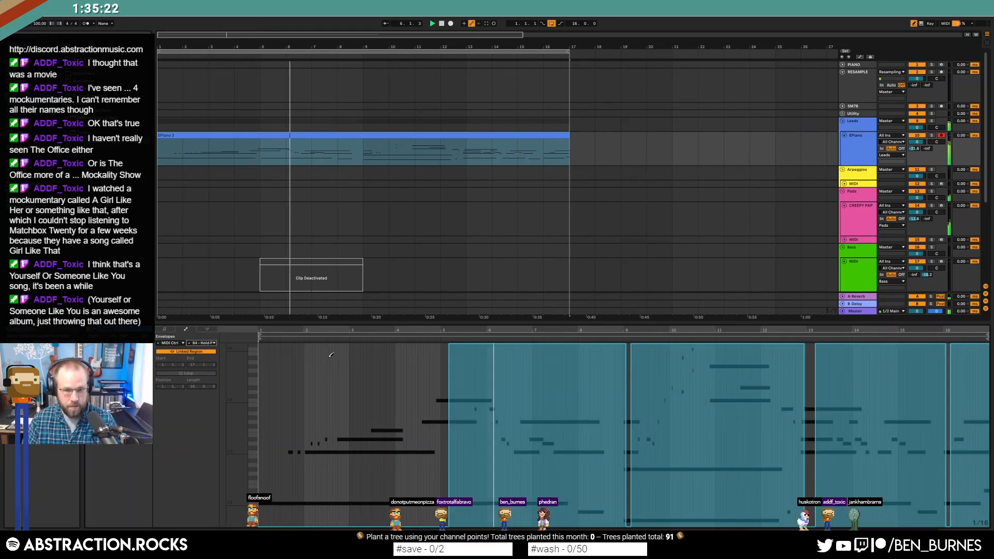
key(b)
drag(270, 333, 428, 300)
key(shift+Tab)
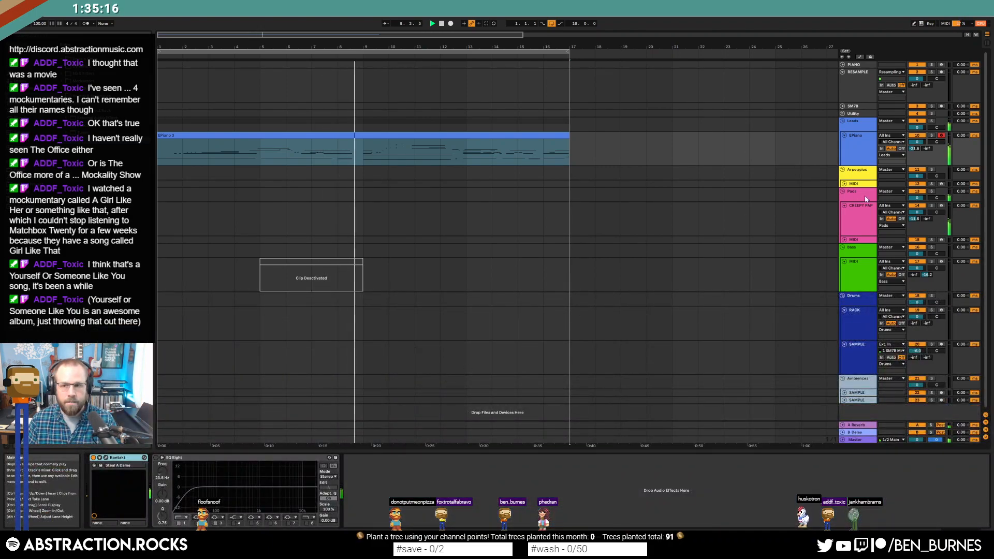
- Stop playback and, in the CREEPY PAP track's Emit modulation settings, sync LFO 1 to tempo and adjust its rate
click(866, 219)
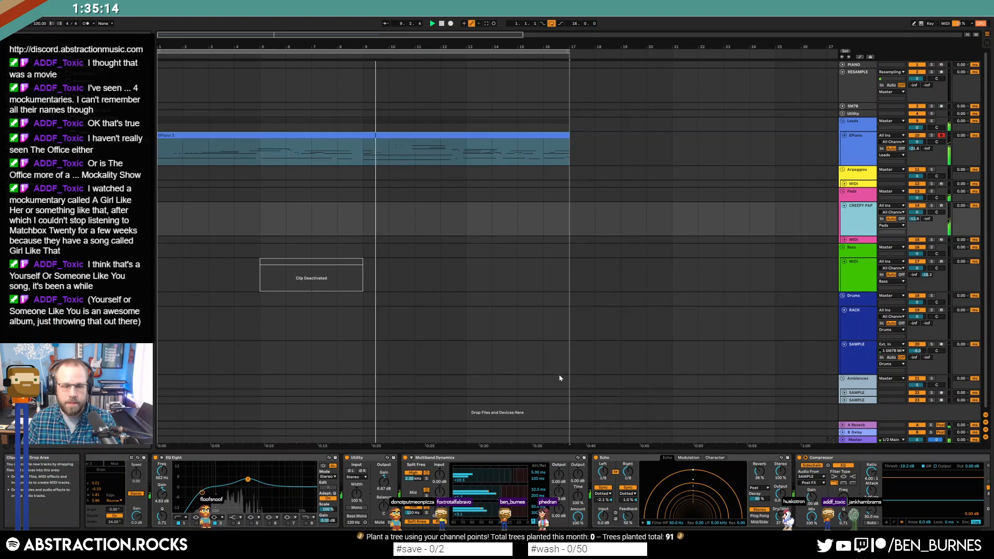
click(112, 458)
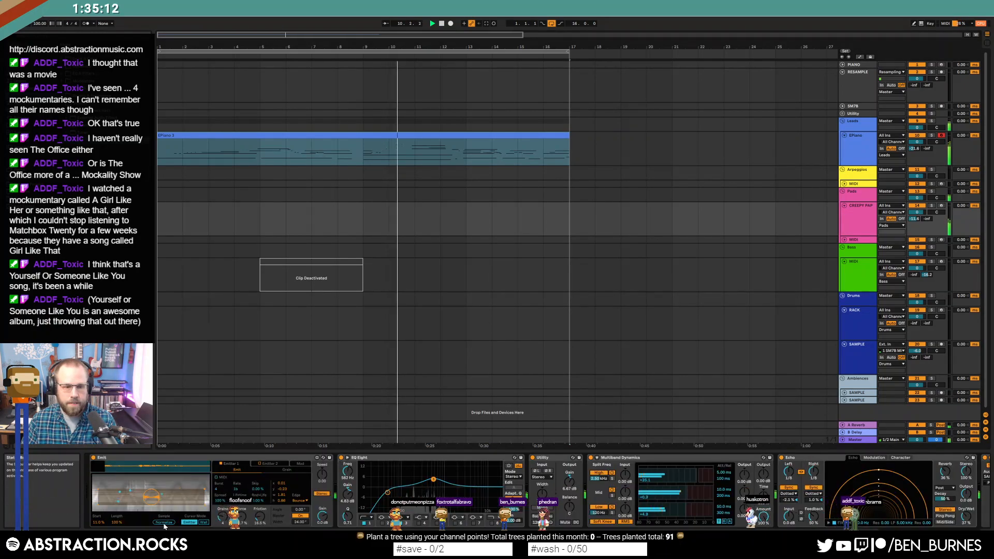
key(space)
click(302, 466)
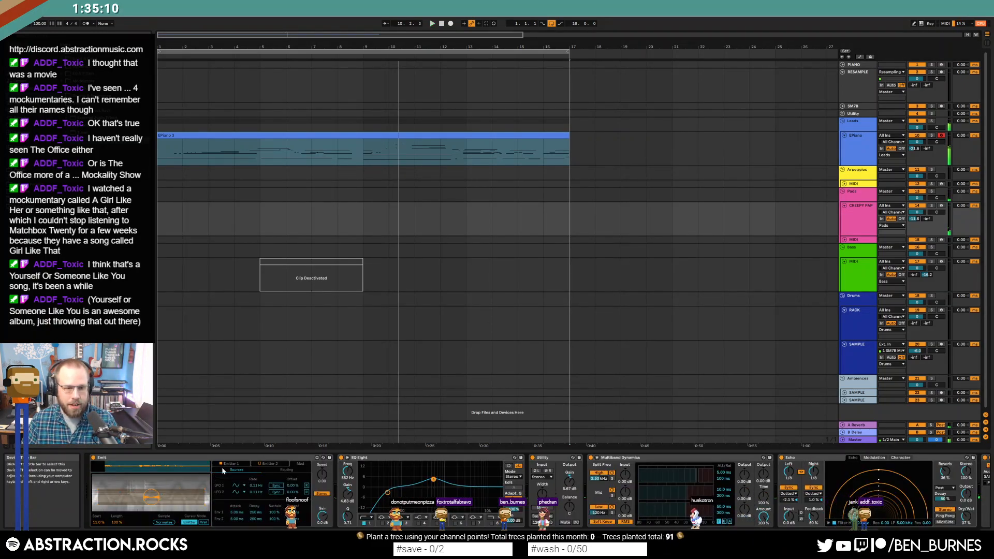
click(241, 499)
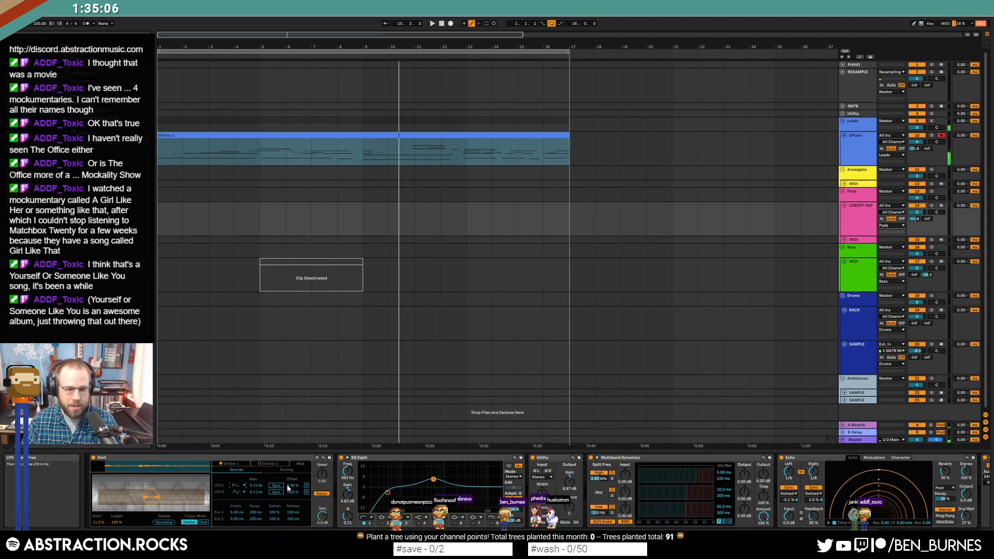
drag(258, 486, 257, 510)
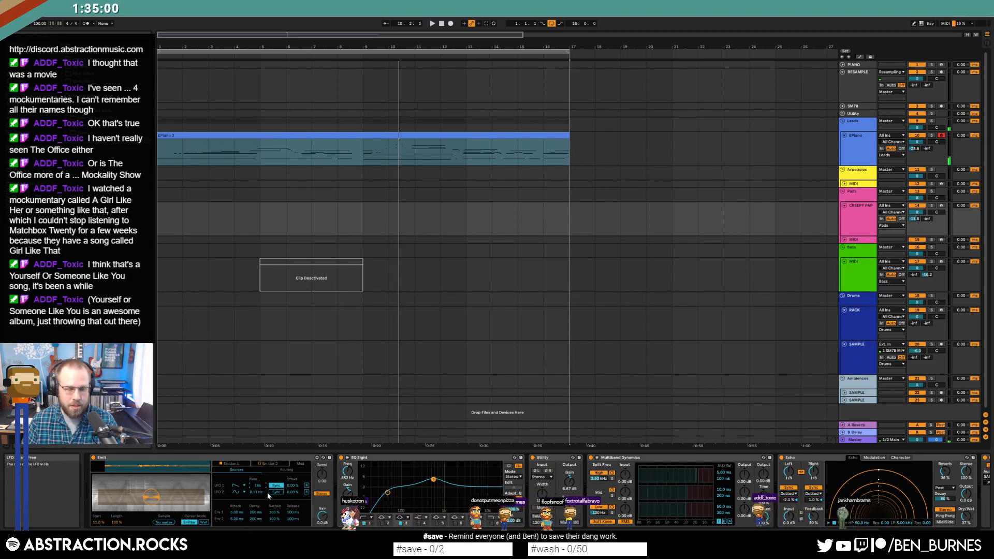
- In Emit's modulation routing, assign LFO 1's first destination to Emitter 1's filter frequency and raise the modulation amount
click(265, 464)
click(299, 463)
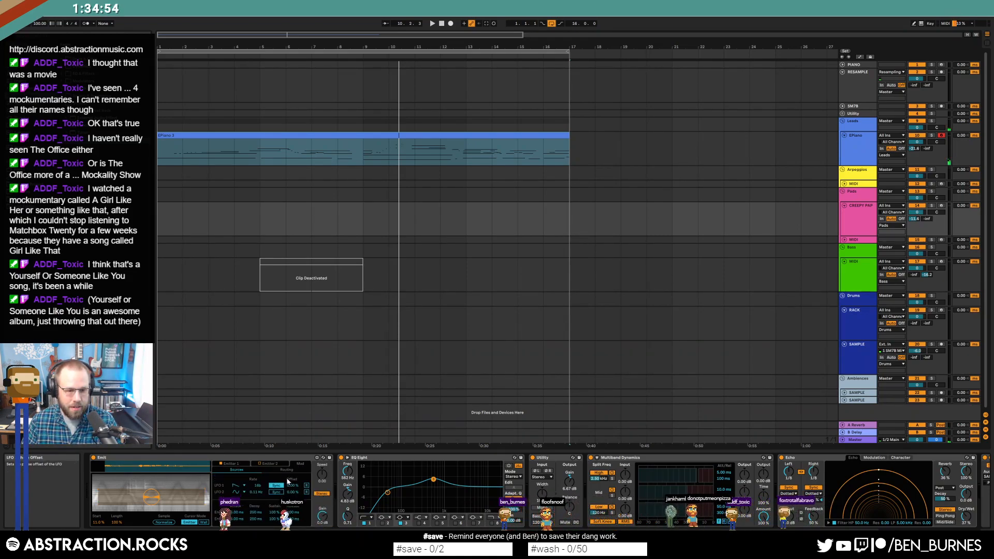
click(230, 463)
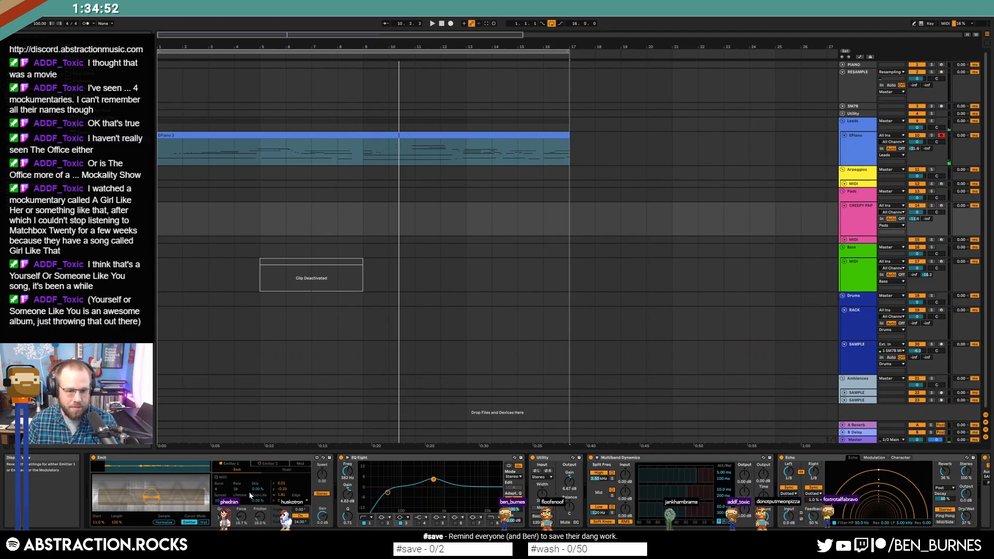
click(298, 463)
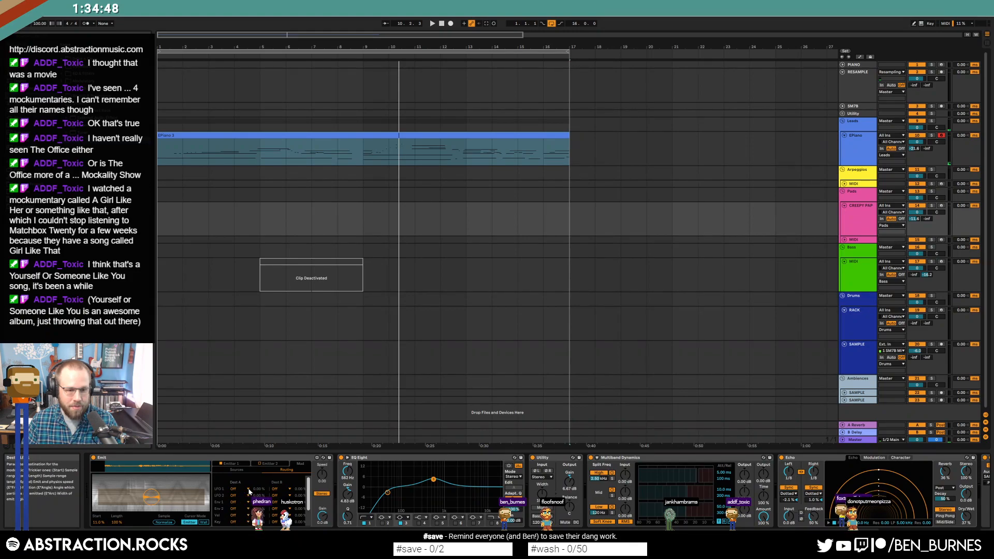
click(248, 490)
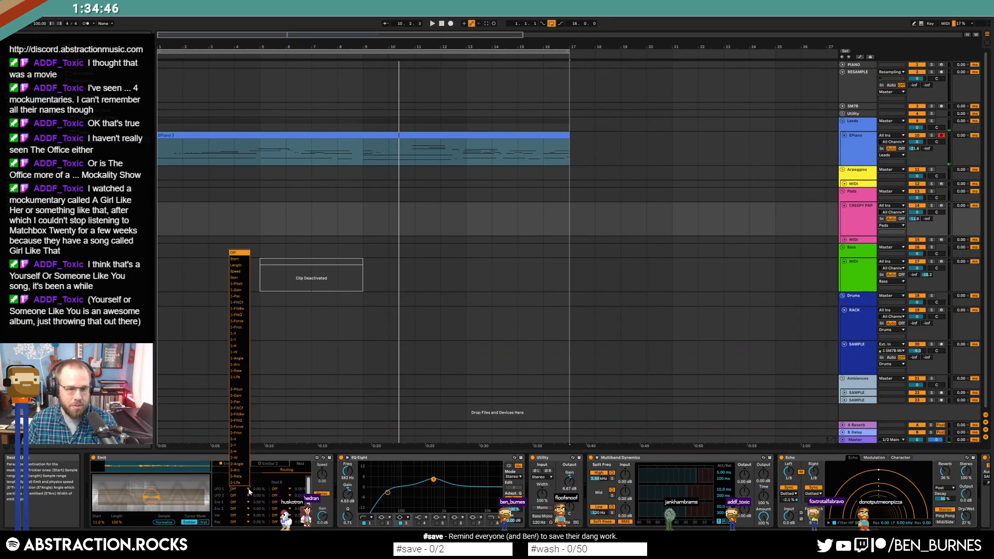
click(242, 303)
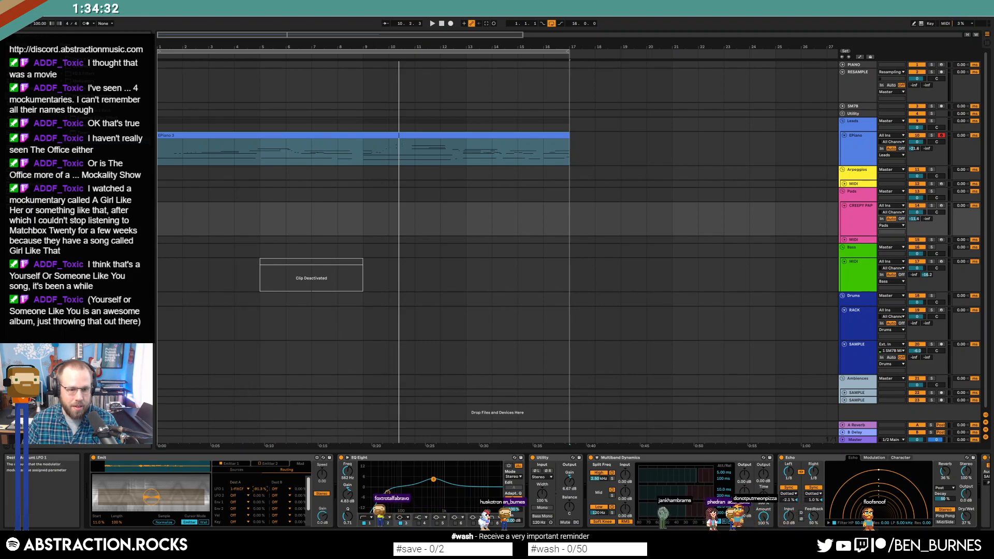
- Play the song from the start and check Emit's Emitter 1, modulation routing and LFO source settings by ear
key(space)
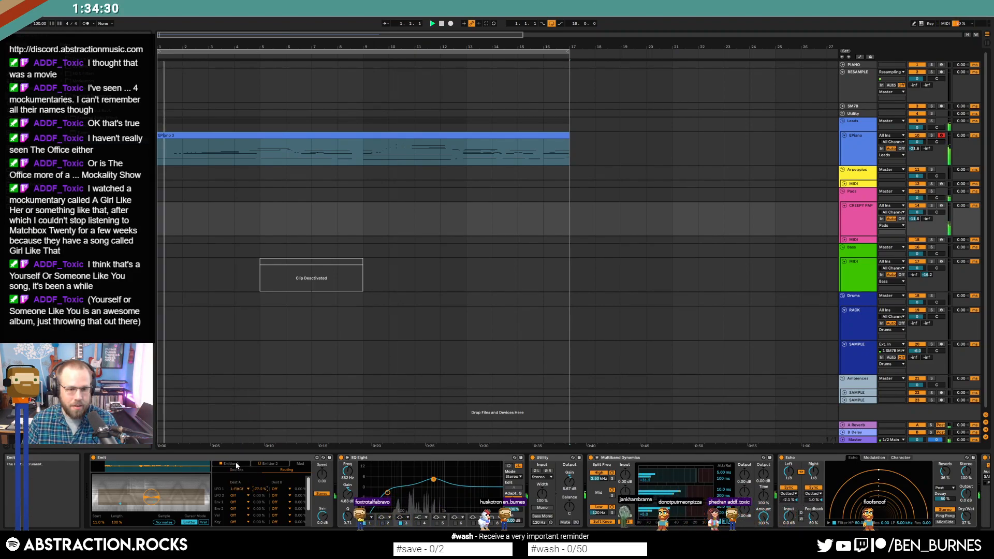
click(169, 495)
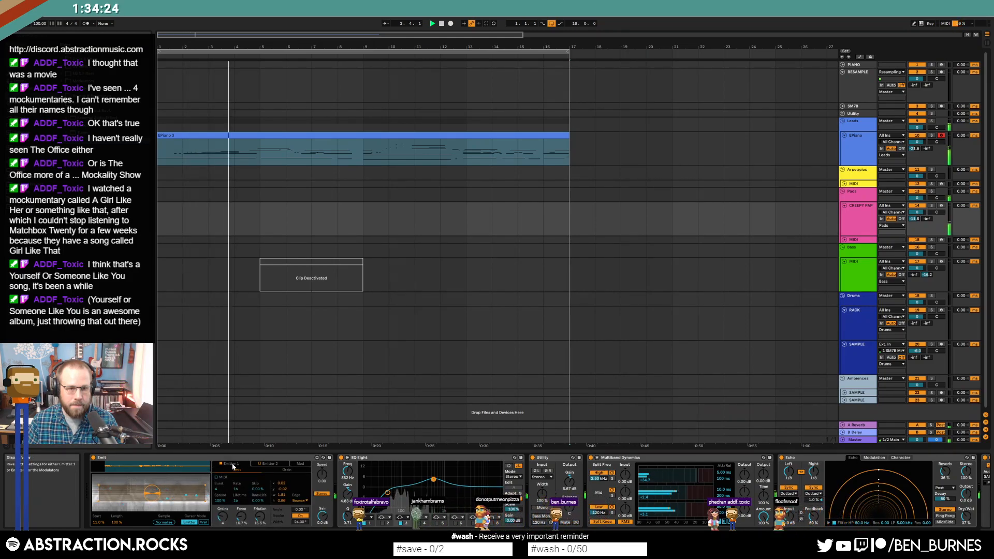
click(304, 465)
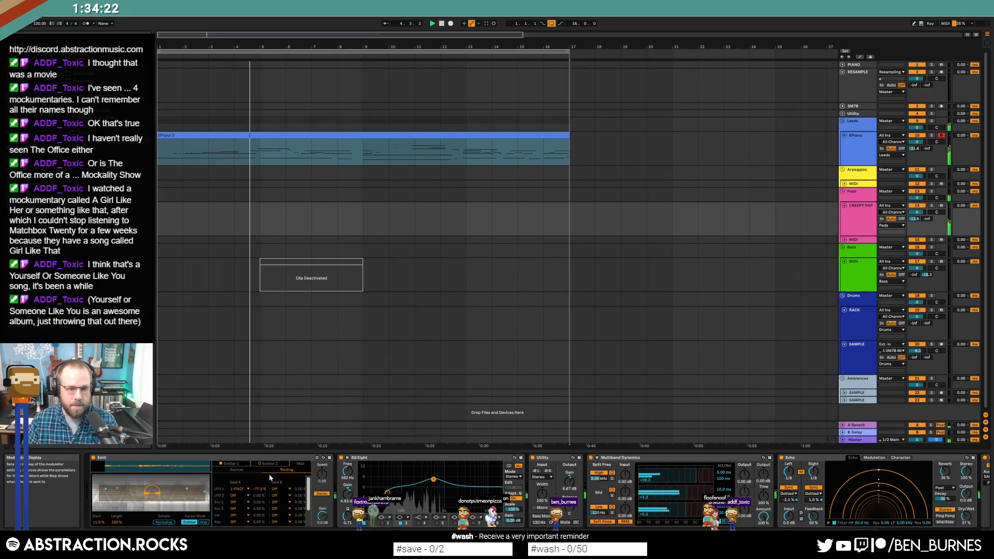
click(238, 470)
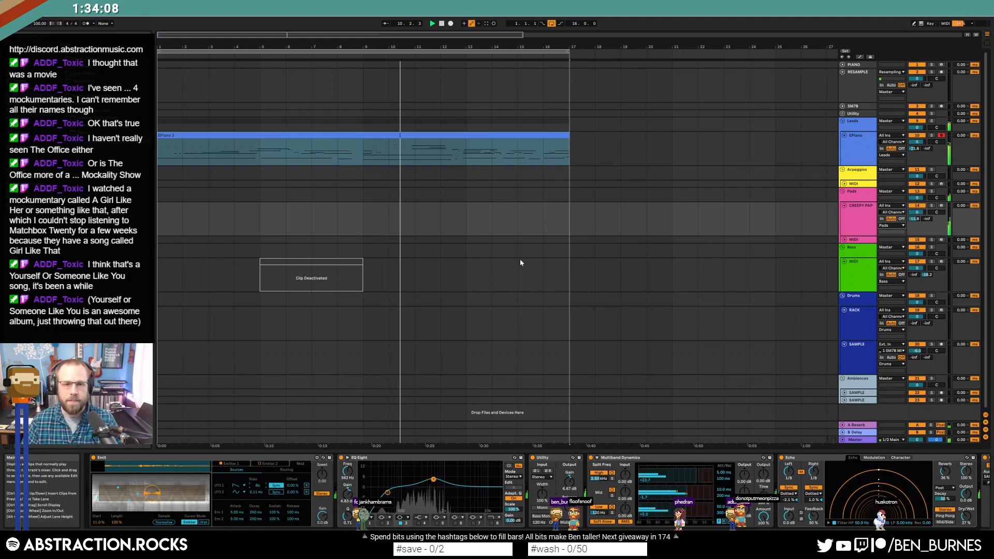
- Open the EPiano clip's notes and nudge the chord and melody notes from bar 13 to about bar 15 slightly later
click(853, 152)
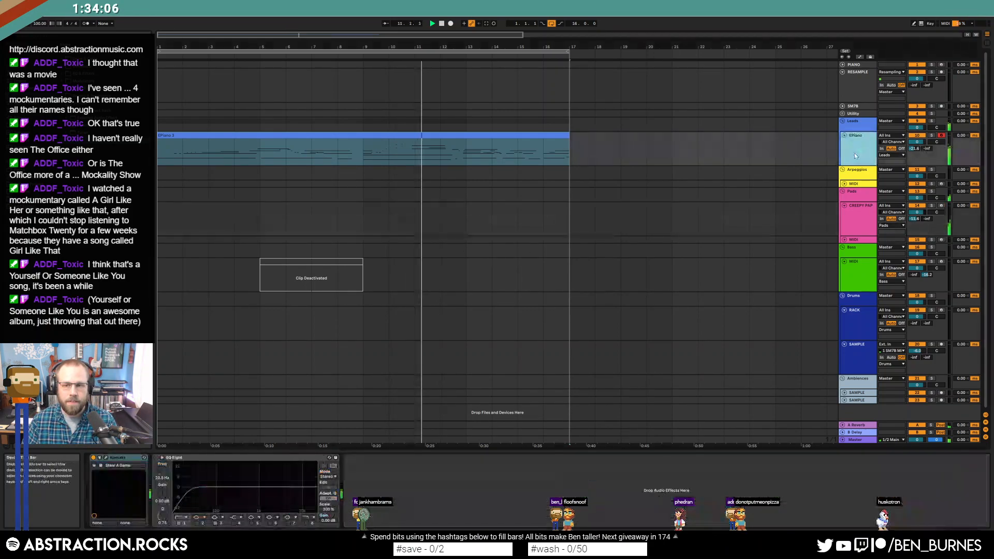
double_click(524, 137)
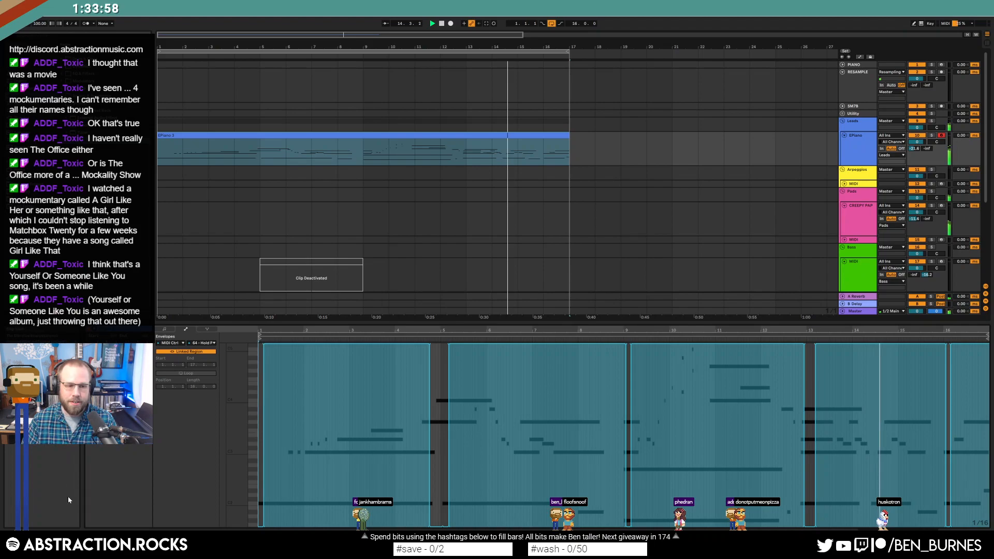
click(164, 329)
click(808, 383)
drag(808, 383, 883, 509)
key(Right)
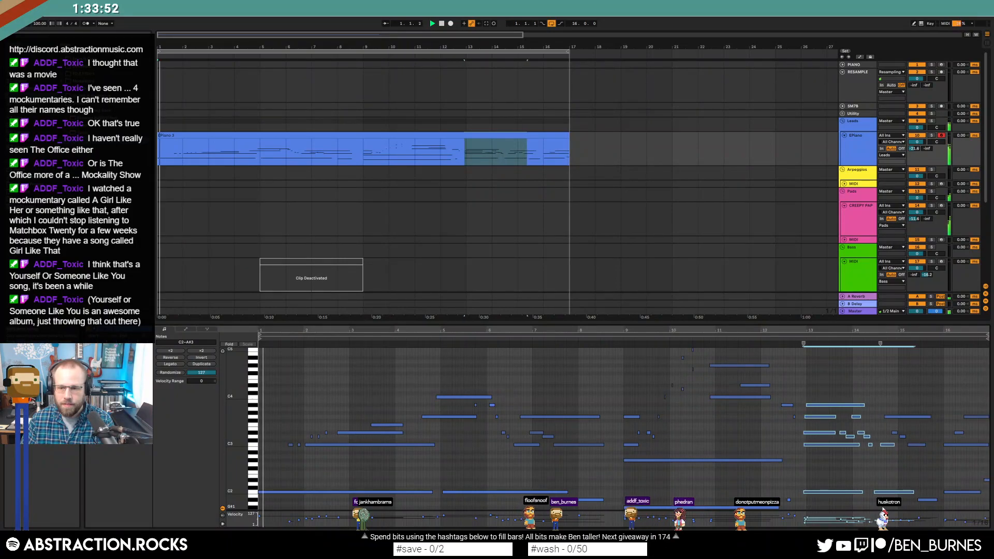
- Nudge the upper notes around bar 15 slightly later, select the low A#1 note beneath them, and close the clip's note view
drag(894, 403, 921, 442)
key(Right)
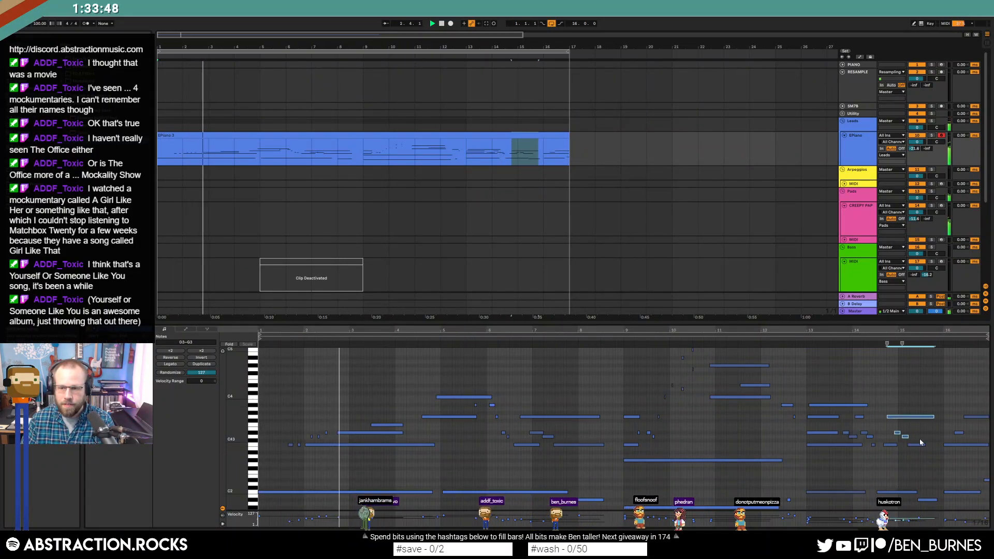
click(930, 500)
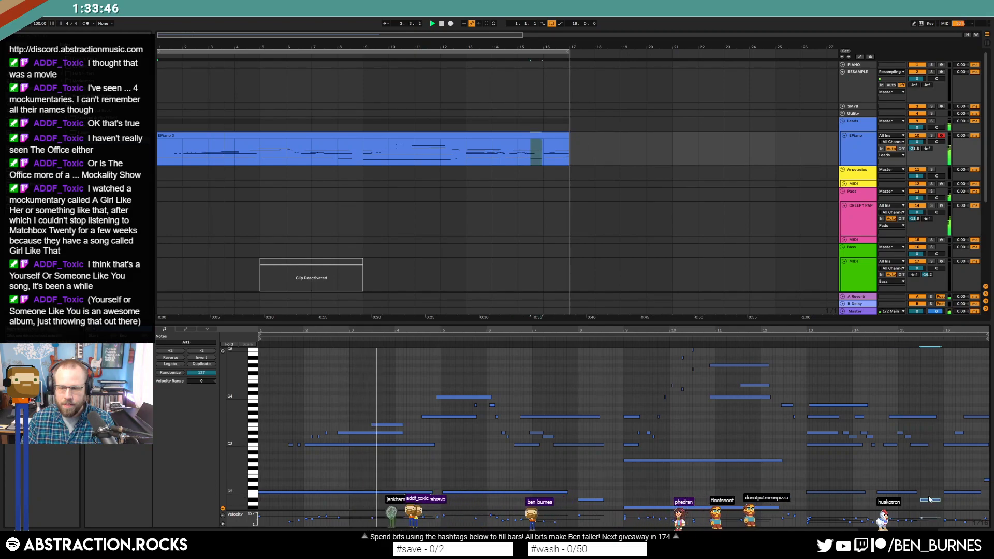
click(431, 292)
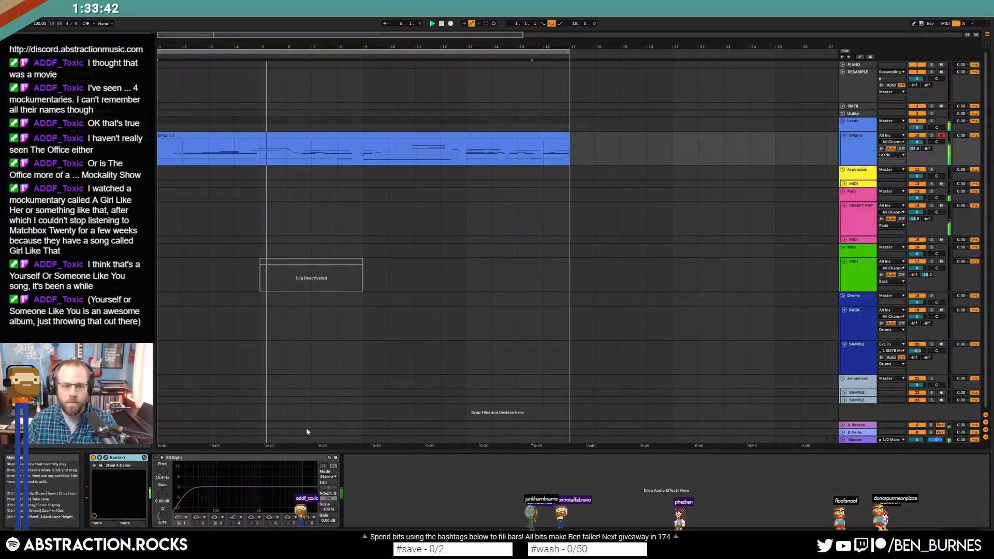
- Switch to Splice and bring PHOTAY_drum_loop_drum_sticks_lofi_02_100.wav onto the Drums group's SAMPLE track at bar 22
key(alt+Tab)
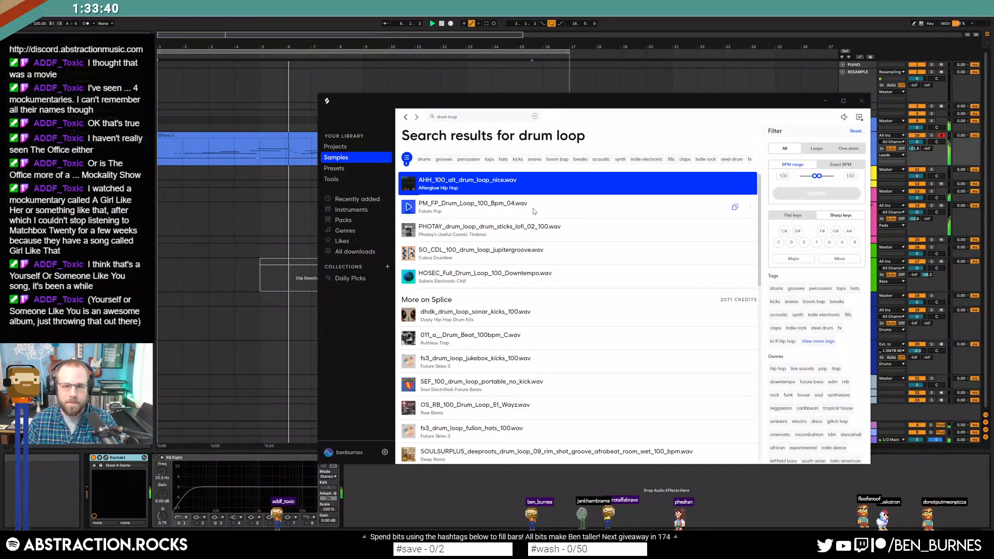
click(409, 229)
drag(593, 113, 305, 95)
drag(654, 355, 696, 349)
scroll(723, 363, up, 5)
click(692, 327)
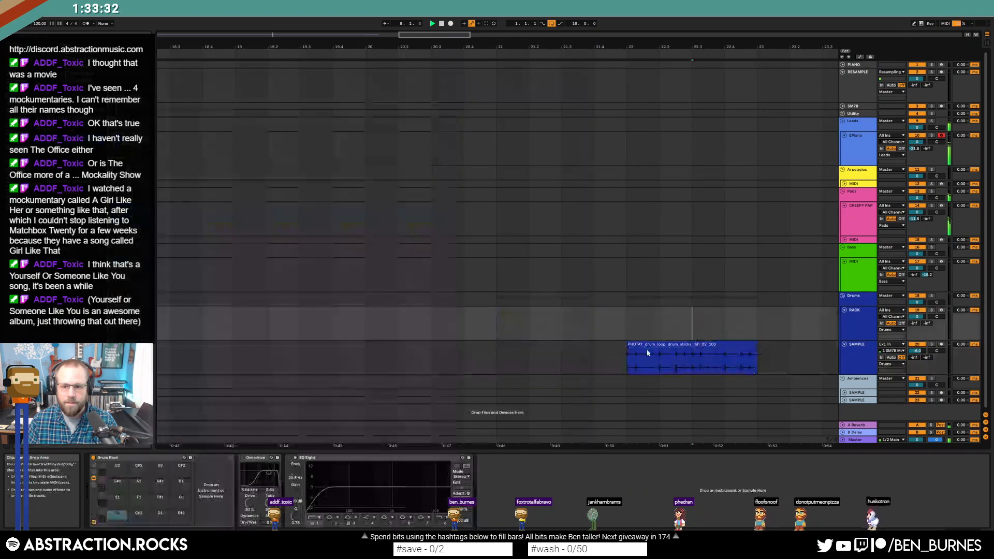
- Trim the drum sticks loop to its short opening fragment and move that fragment to bar 9 on the SAMPLE track
drag(756, 346, 643, 357)
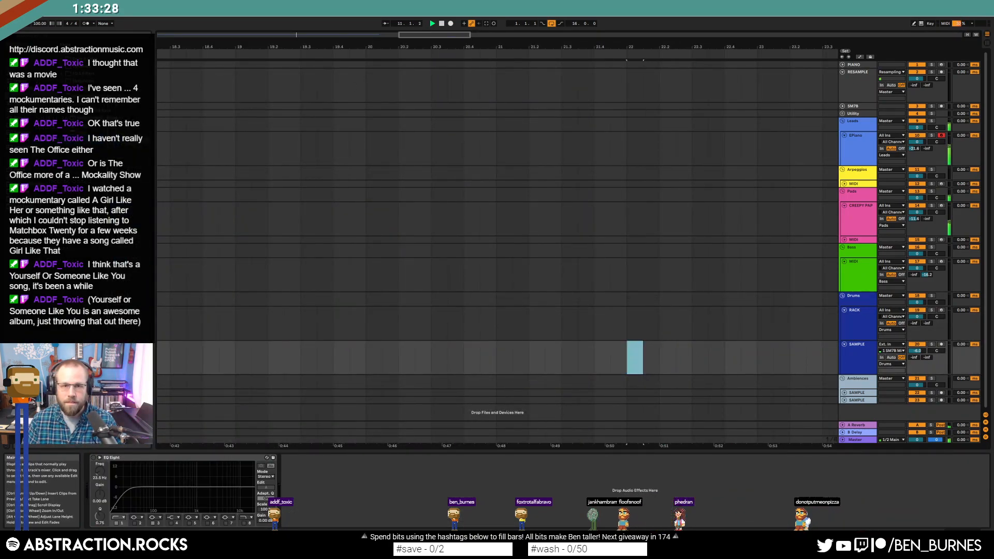
drag(435, 34, 306, 20)
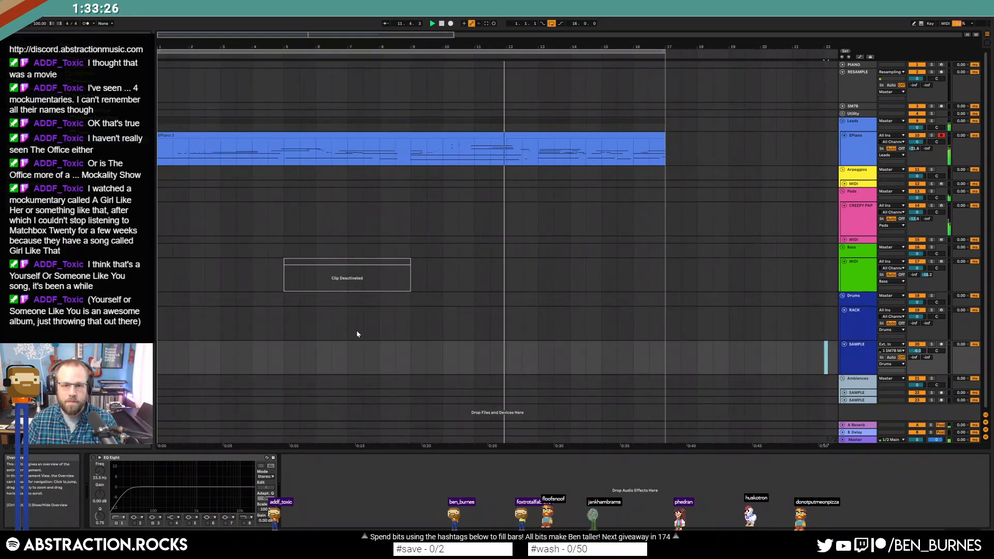
click(411, 362)
key(ctrl+v)
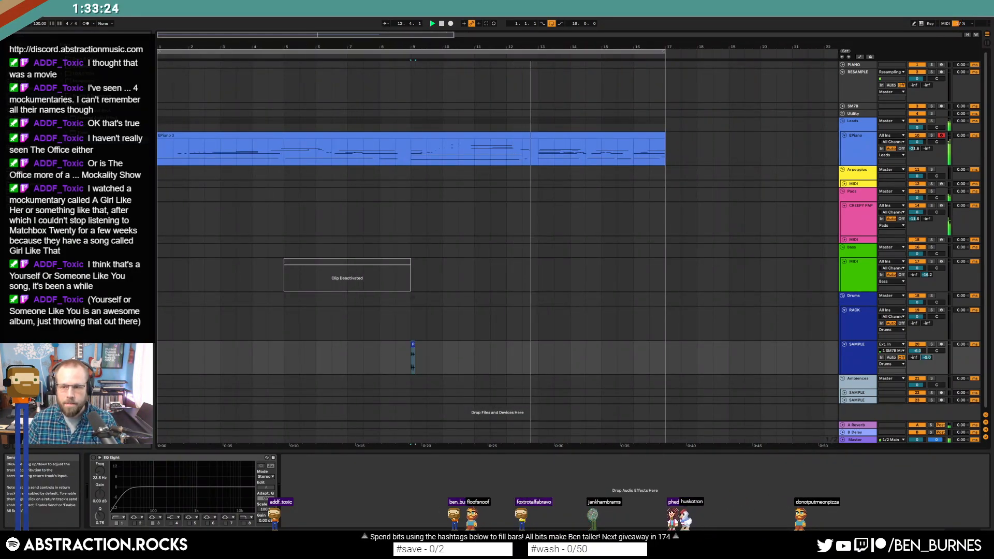
- Duplicate the two-bar span holding the bar 9 drum fragment and lengthen the copy at bar 11 to about one beat
drag(474, 356, 413, 361)
key(ctrl+d)
click(480, 349)
mouse_move(478, 354)
mouse_down()
mouse_move(492, 358)
mouse_move(471, 347)
mouse_up()
scroll(493, 358, up, 5)
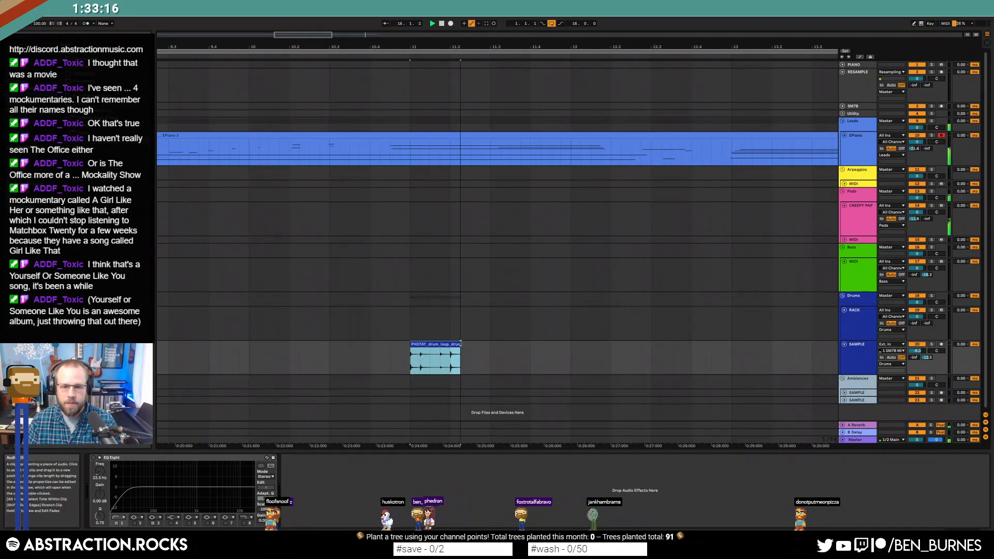
- Duplicate the pair of drum fragments at bars 9 and 11 so they repeat at bars 13 and 15
scroll(473, 348, down, 5)
drag(326, 359, 263, 361)
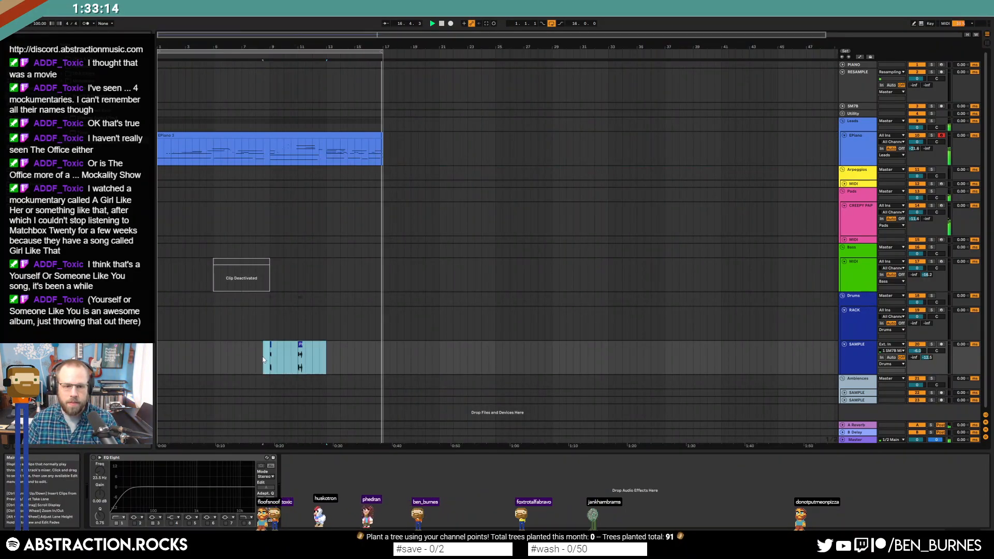
key(ctrl+d)
click(255, 323)
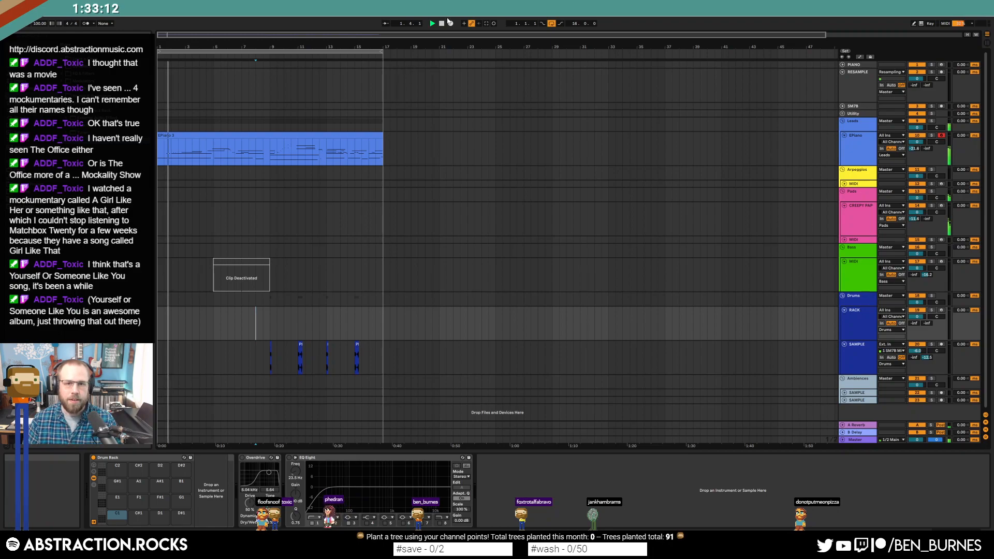
- Restart playback within the 16-bar loop and lower the drum SAMPLE track's volume
double_click(442, 24)
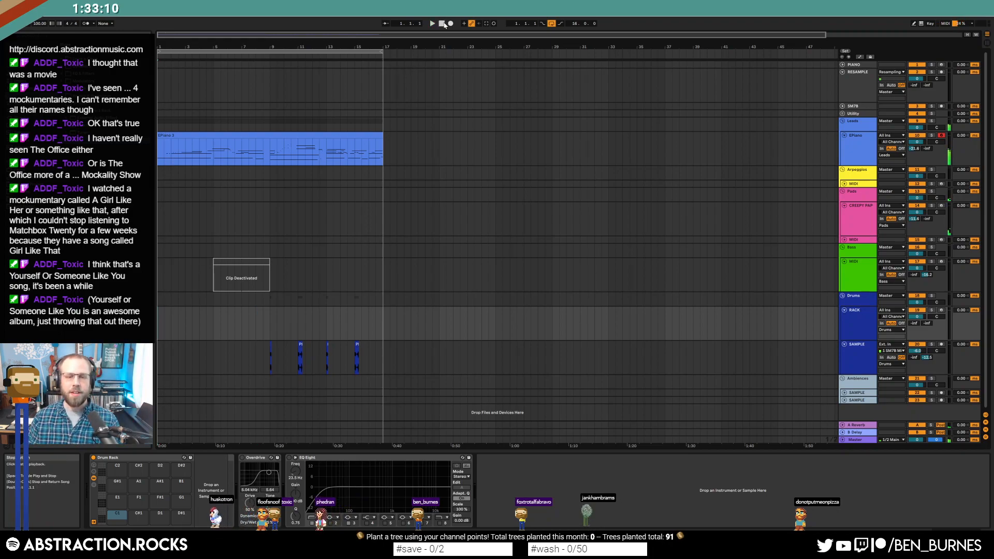
click(250, 53)
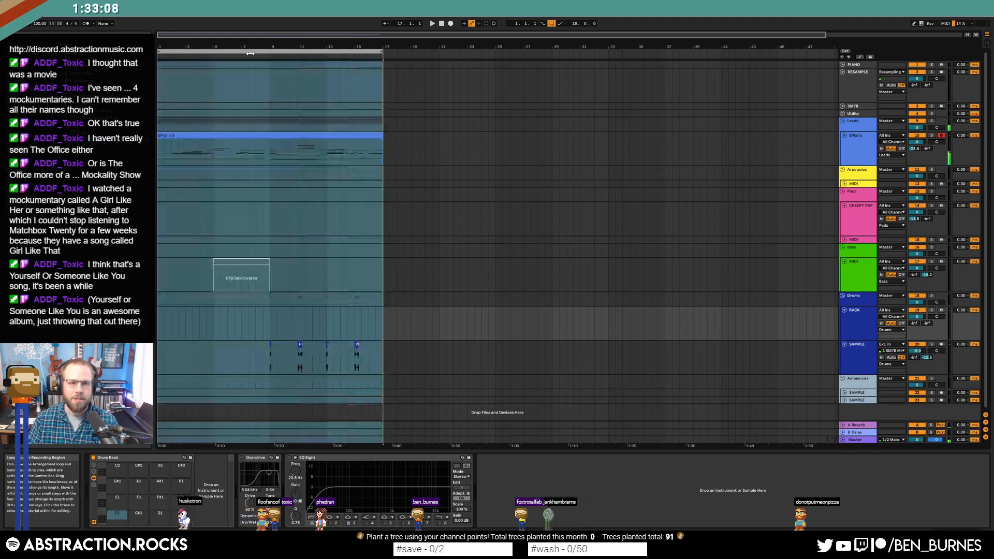
click(251, 54)
click(411, 214)
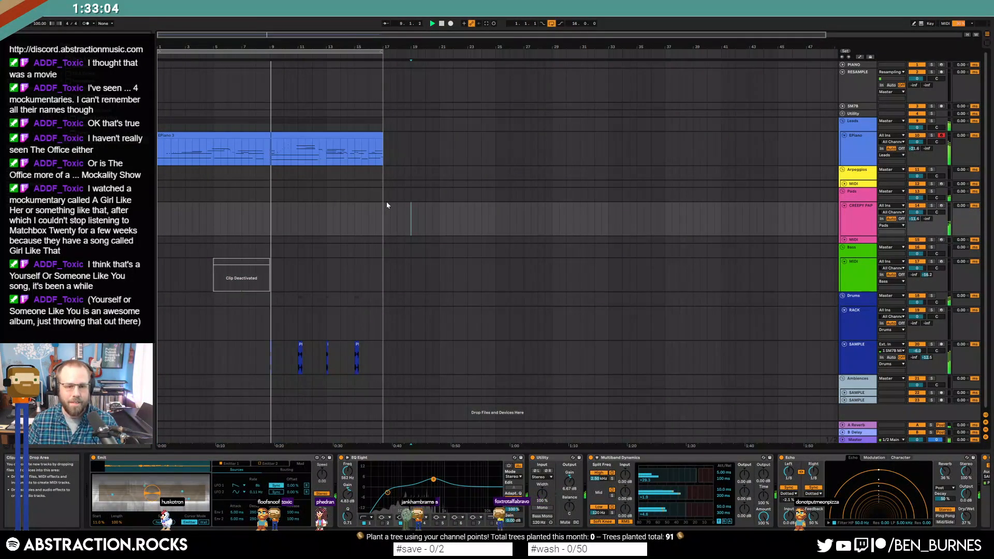
drag(917, 351, 916, 355)
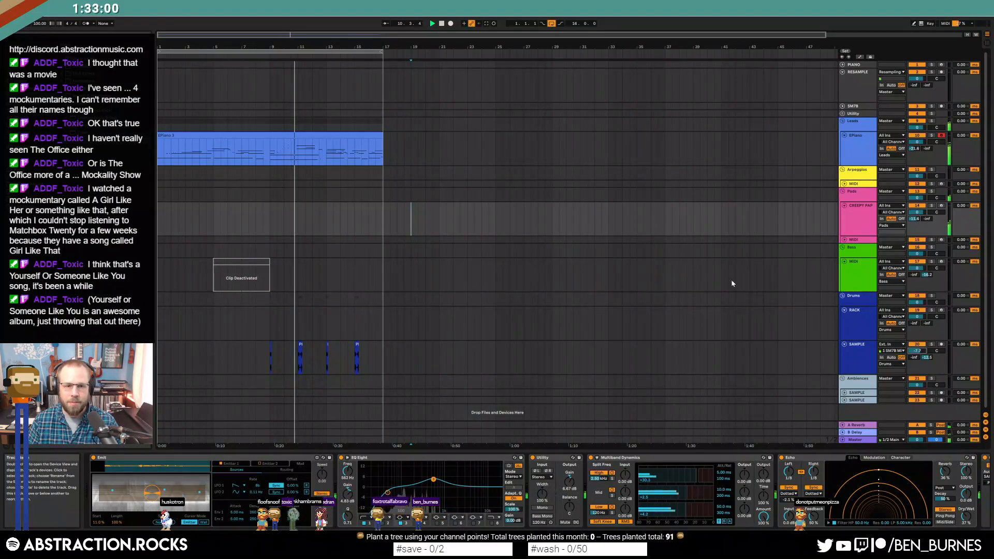
- Delete the Massive instrument and the deactivated clip from the MIDI track in the Bass group
click(248, 261)
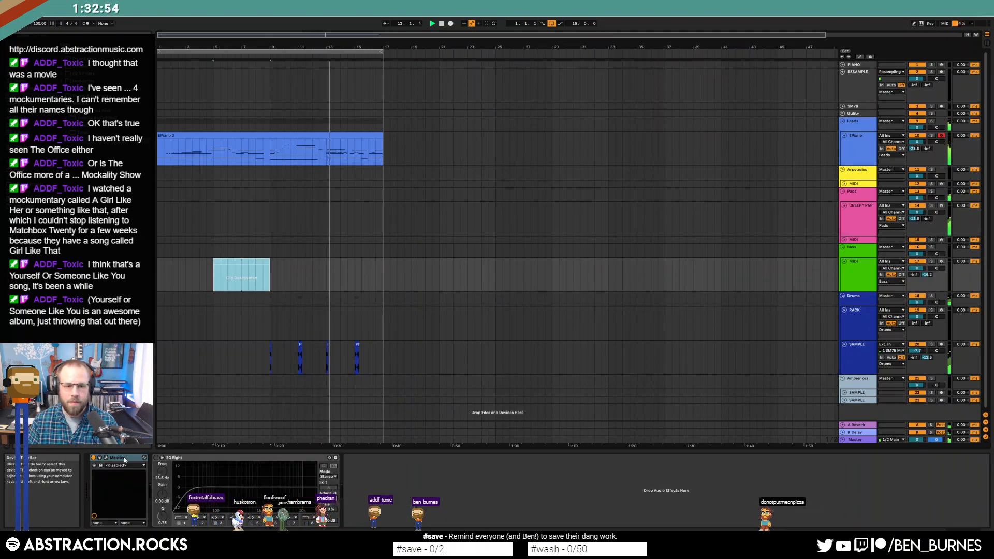
click(124, 460)
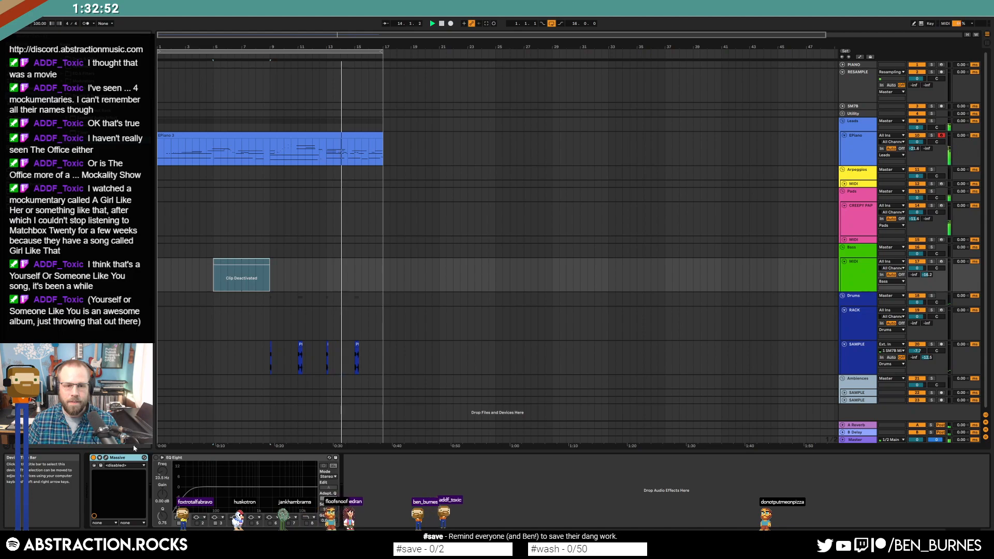
key(Delete)
click(240, 262)
key(Delete)
click(401, 282)
- Enable EQ Eight on the drum SAMPLE track, switch off the low cut, and add a high cut at about 3.57 kHz
click(845, 392)
click(858, 356)
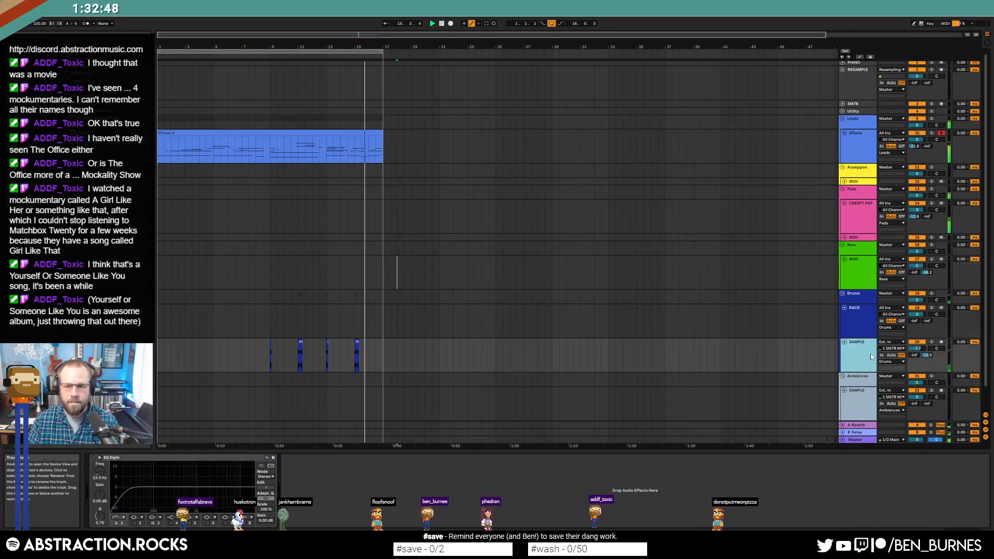
click(133, 459)
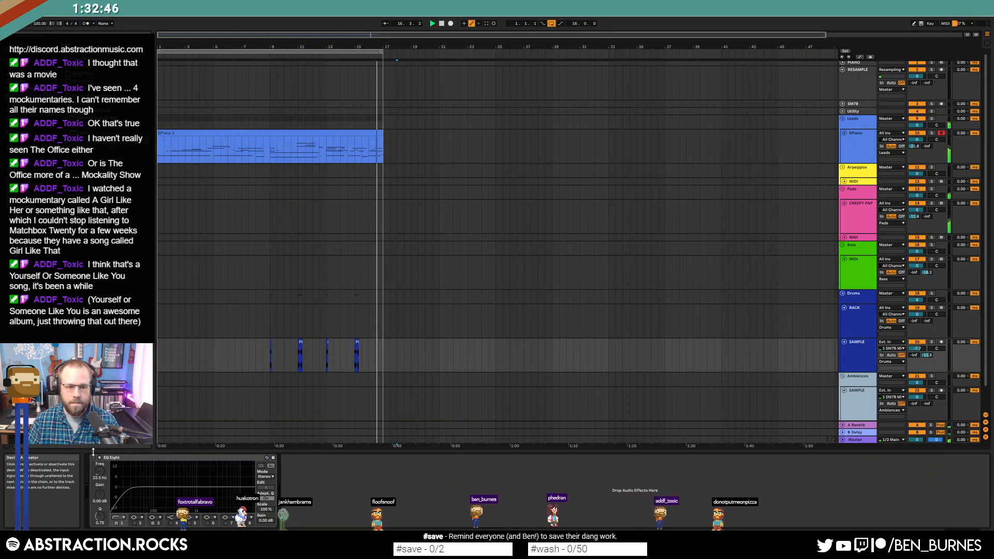
click(116, 523)
key(space)
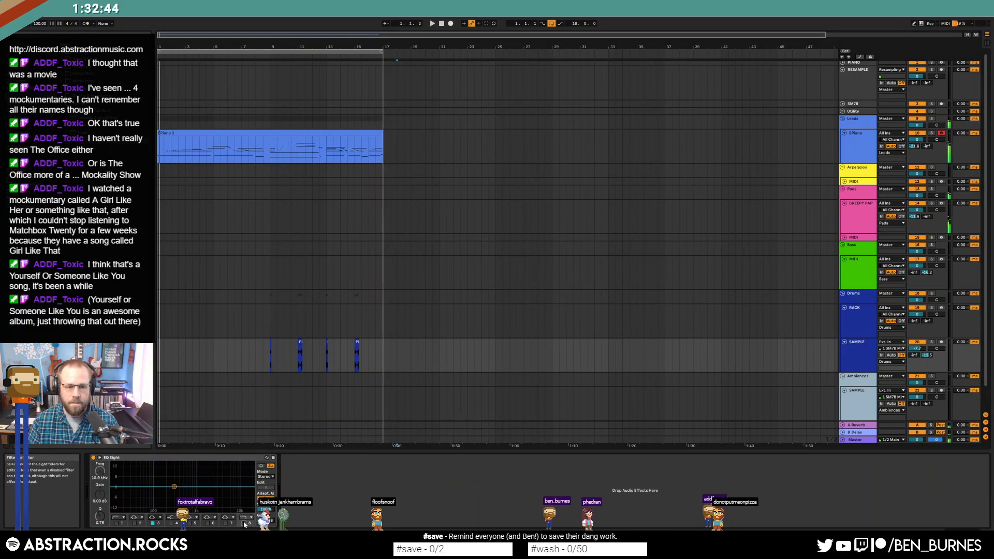
click(244, 523)
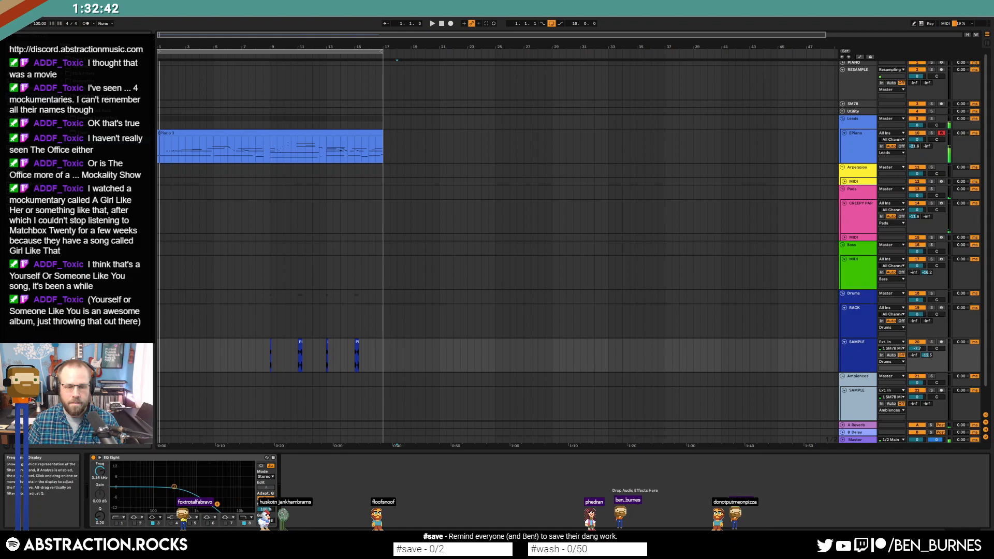
- Play the song from bar 9 to hear the filtered drum fragments
click(270, 366)
key(space)
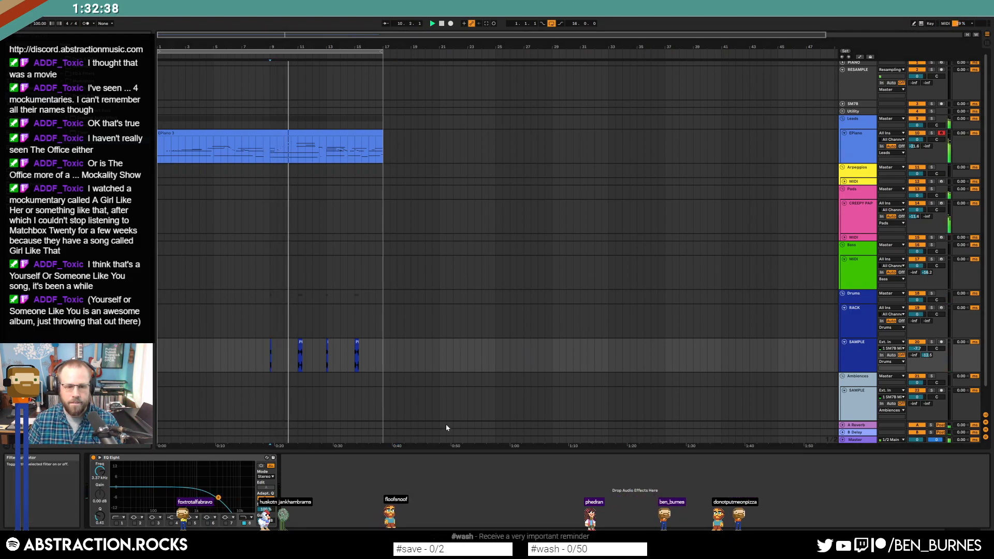
key(ctrl+d)
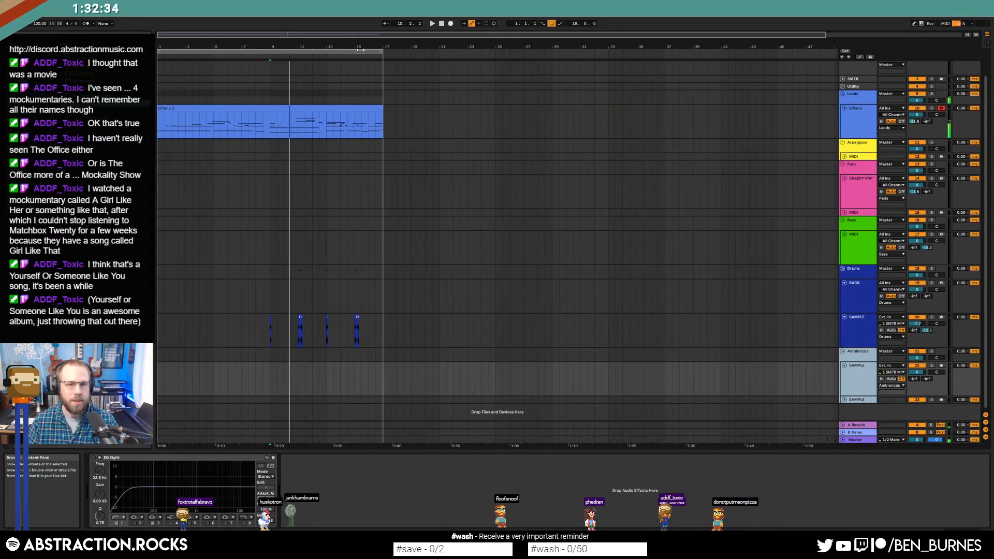
- Record a new EPiano phrase from bar 17 and trim its clip to end at bar 21
click(441, 24)
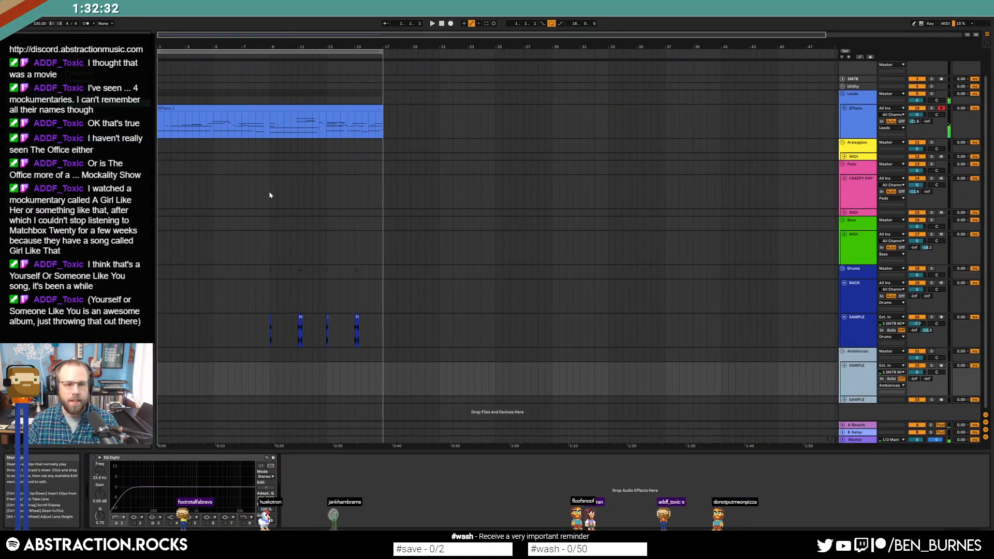
click(386, 122)
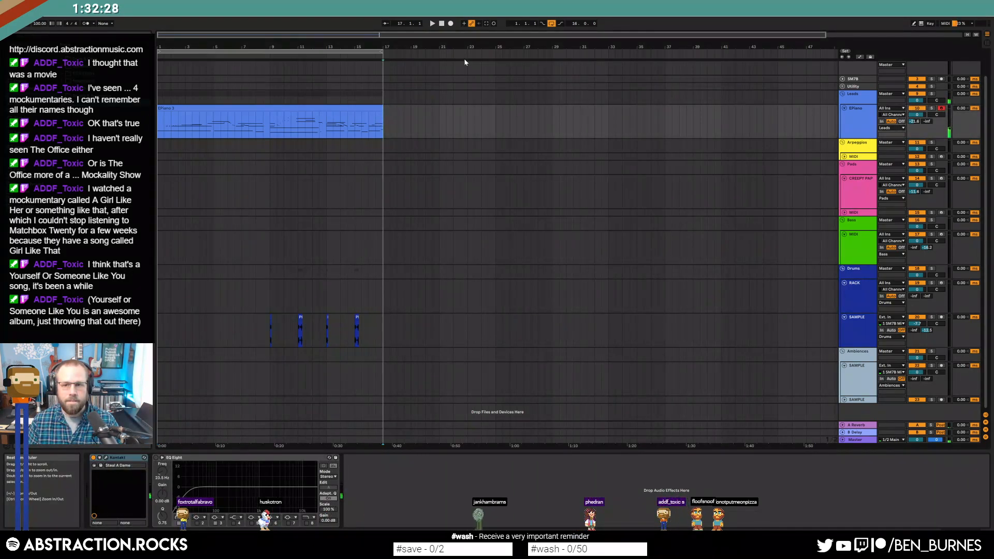
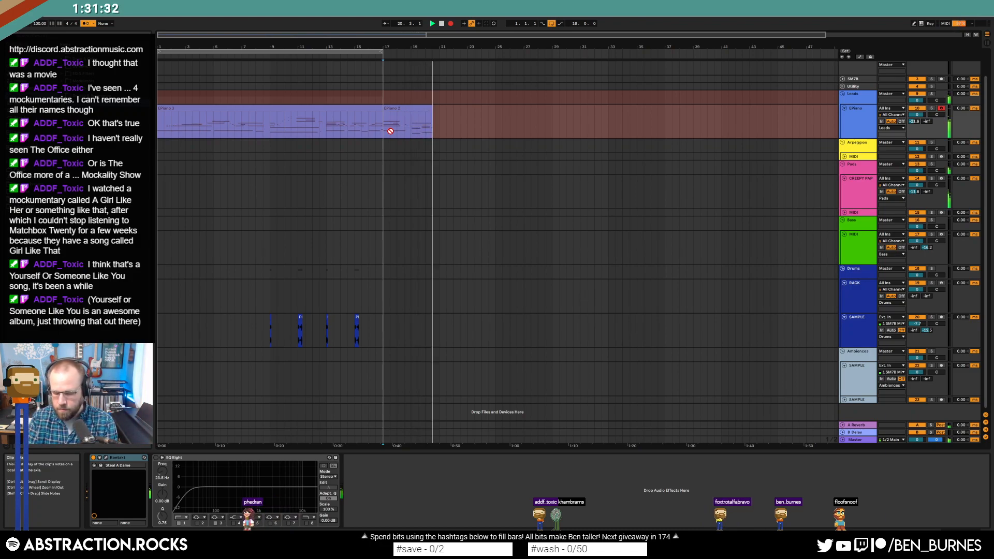
key(space)
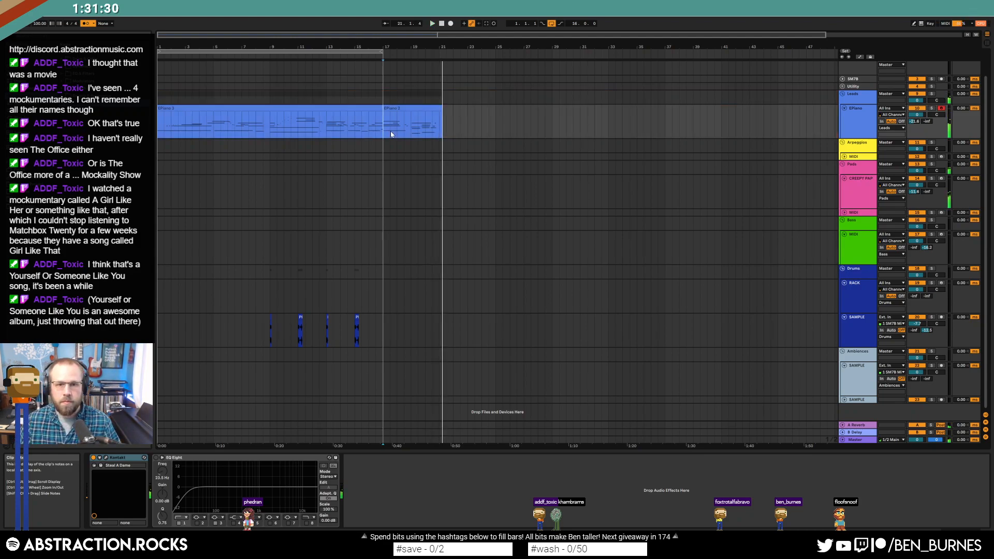
drag(441, 109, 438, 108)
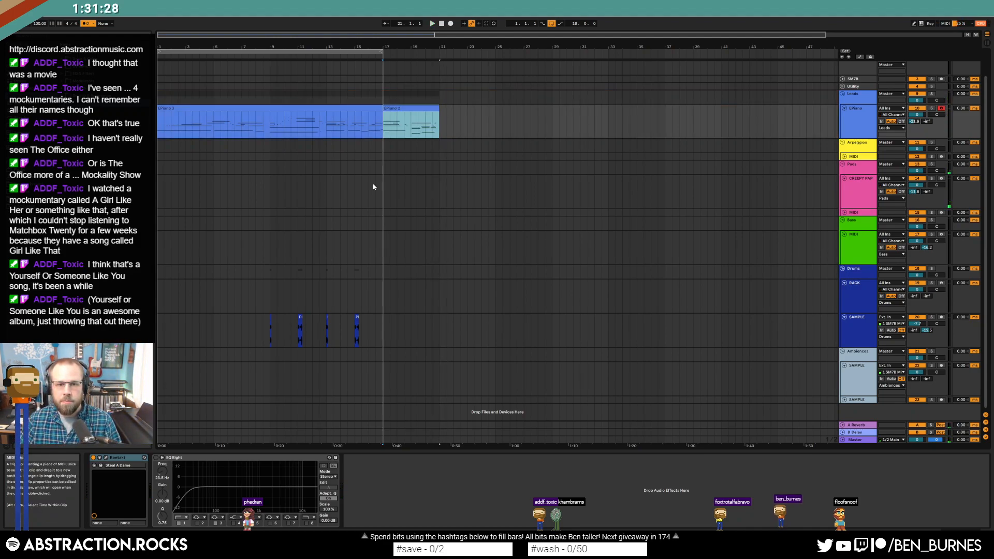
- Duplicate the last two drum fragments on the Drums SAMPLE track into bars 17 to 21
click(384, 342)
drag(352, 331, 354, 332)
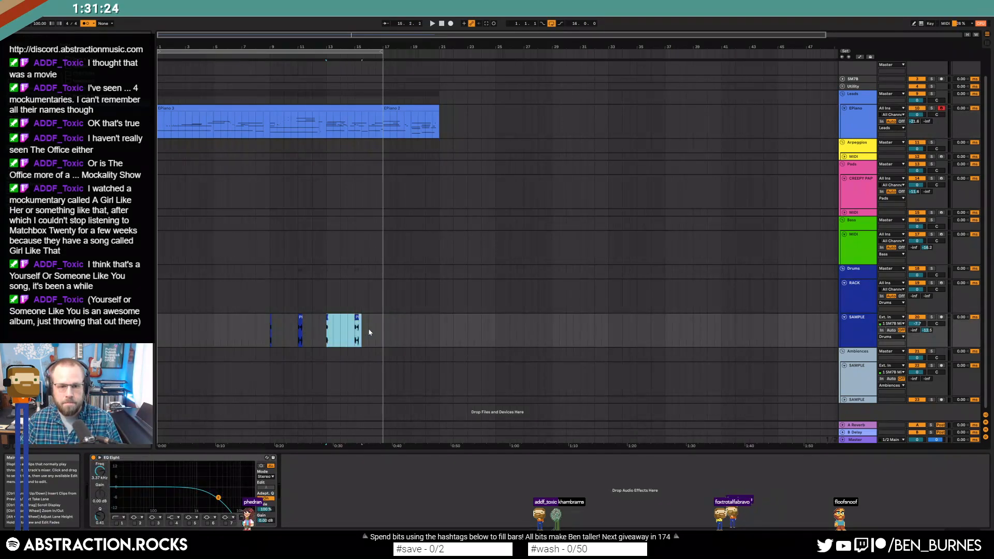
key(ctrl+d)
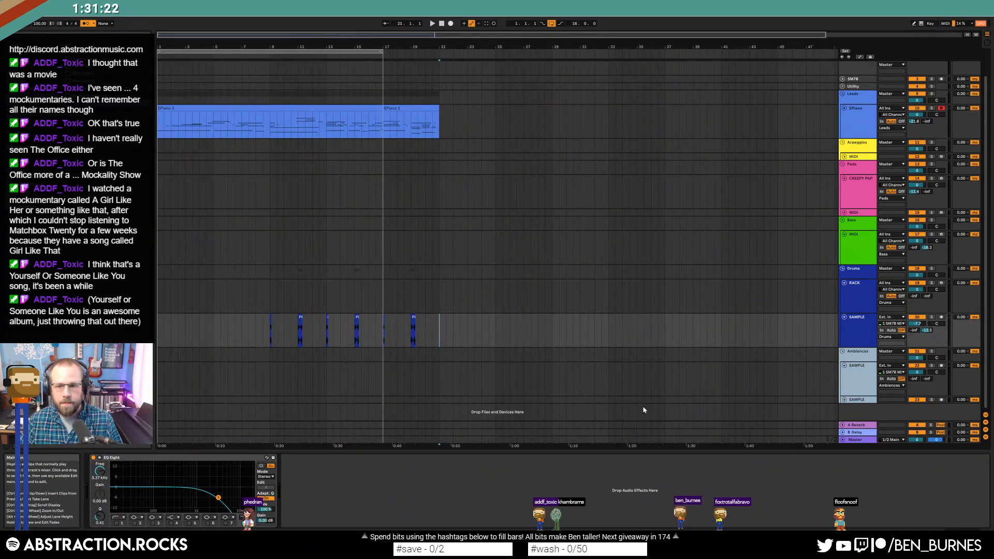
- Automate the Emit Gain on the CREEPY PAD track to fade down from bar 17 to about bar 19
click(771, 281)
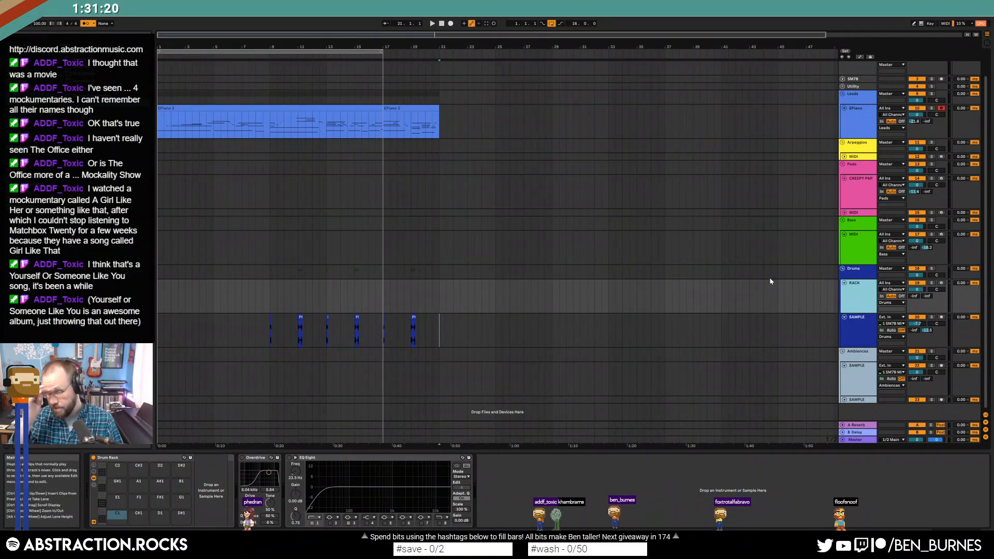
click(861, 192)
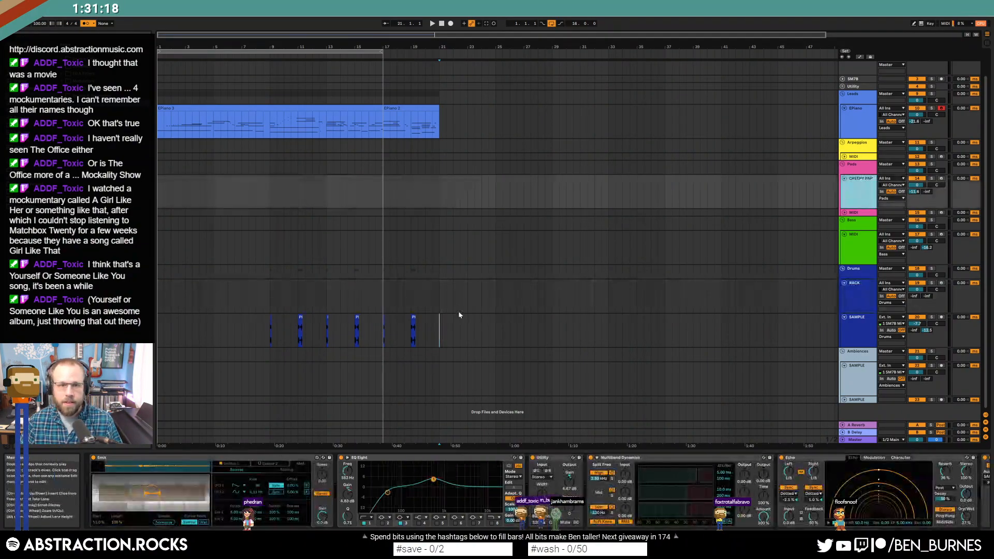
click(236, 464)
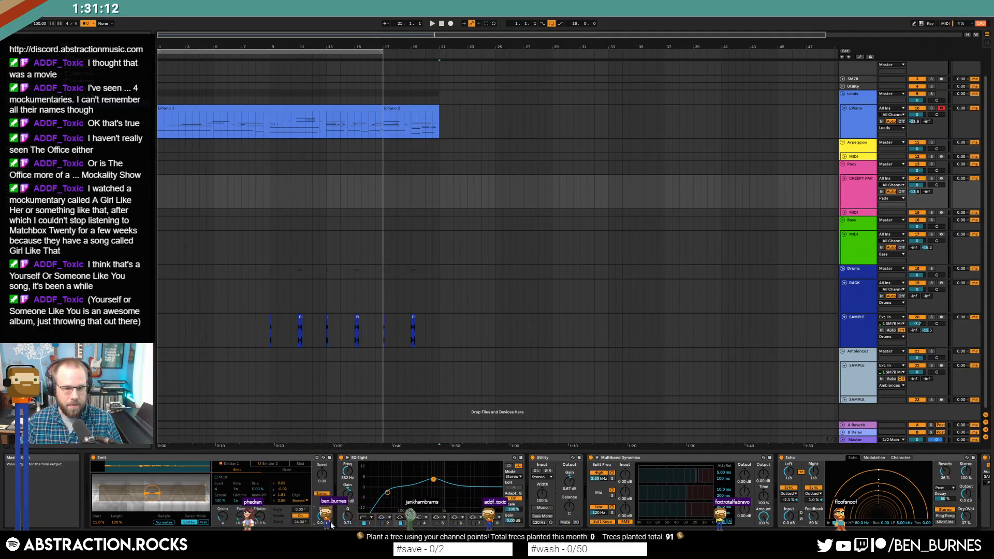
key(a)
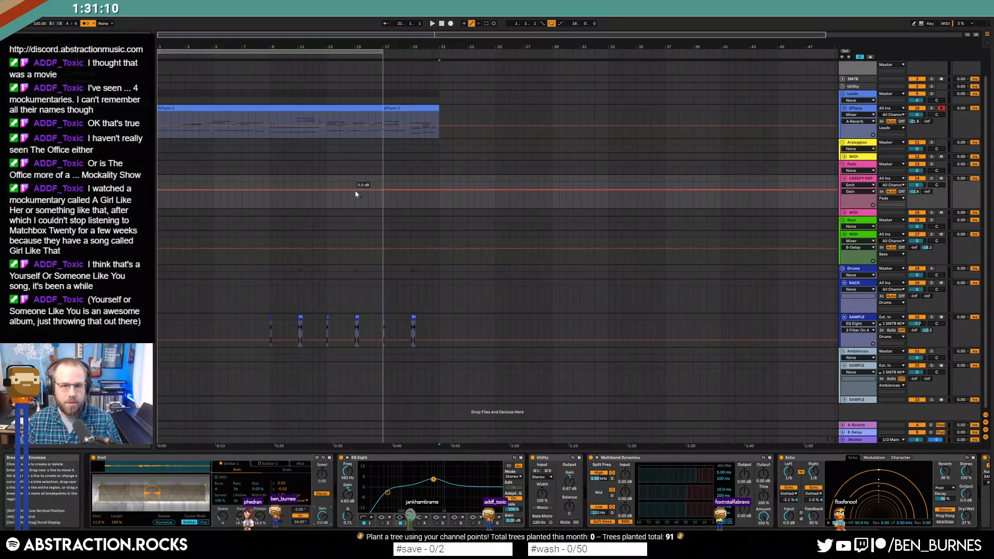
drag(355, 189, 383, 190)
click(465, 193)
- Extend the repeating EPiano phrase that starts at bar 17 to bar 25, and set the loop to bars 21 to 25
key(ctrl+d)
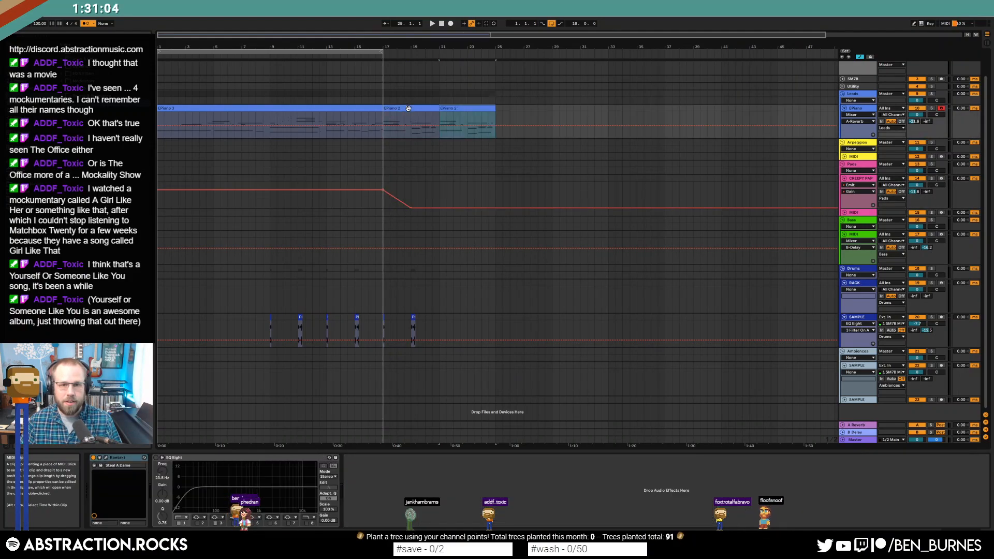
key(a)
double_click(407, 108)
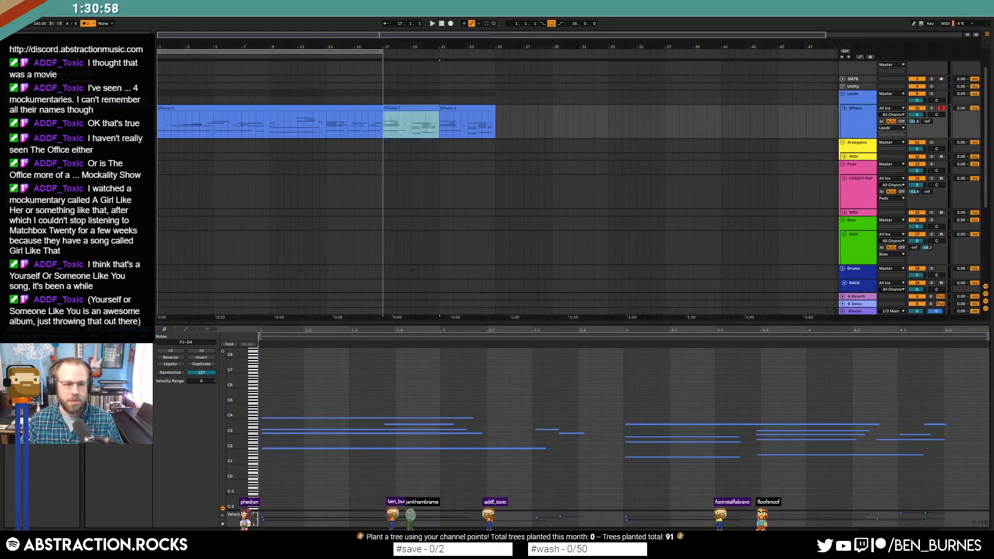
click(42, 359)
drag(438, 108, 491, 111)
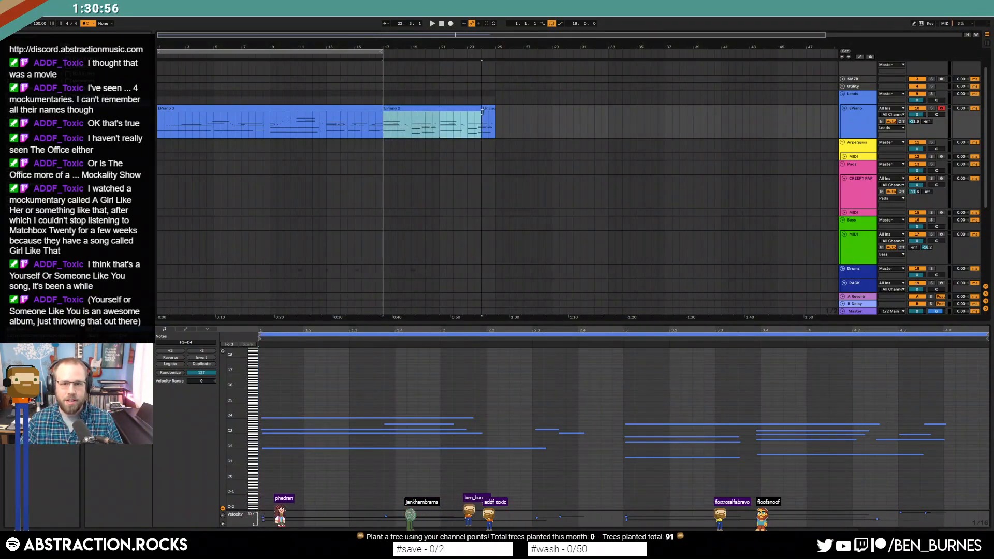
click(452, 126)
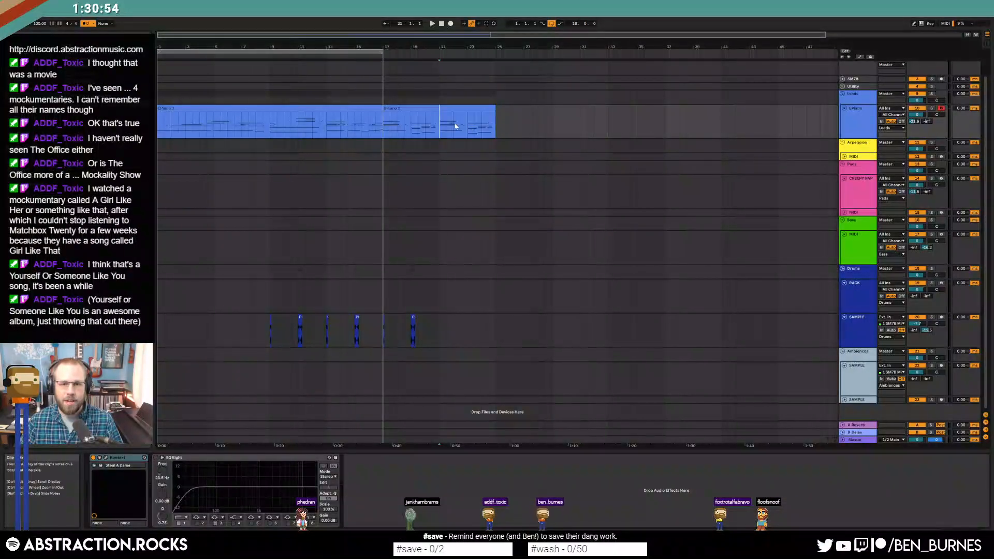
key(ctrl+l)
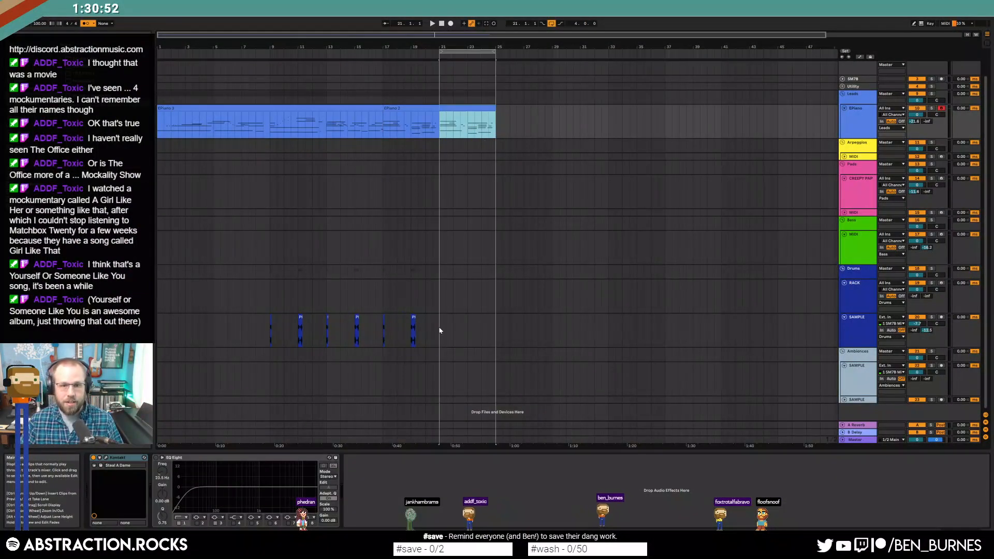
- Duplicate the drum fragments from bars 17 to 21 into bars 21 to 25 on the Drums SAMPLE track
drag(440, 330, 384, 330)
key(ctrl+d)
click(488, 300)
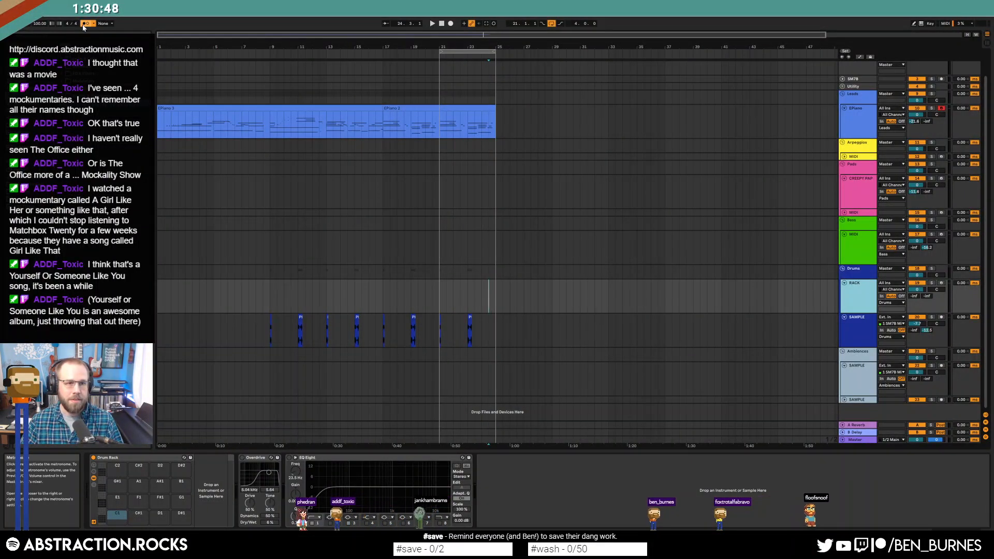
- Play the song from the start and select notes by velocity in the EPiano clip that begins at bar 17
key(space)
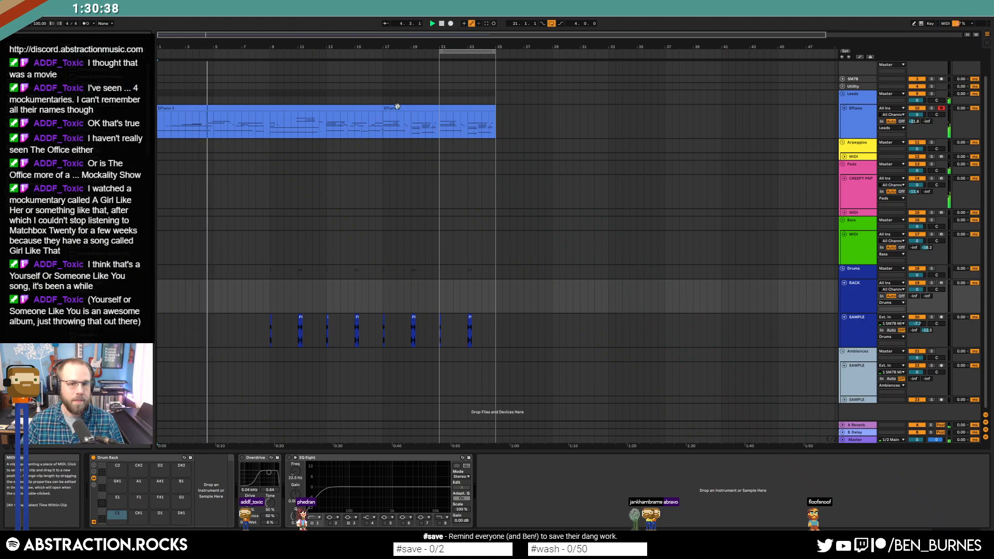
double_click(397, 106)
drag(955, 513, 711, 497)
drag(966, 516, 157, 457)
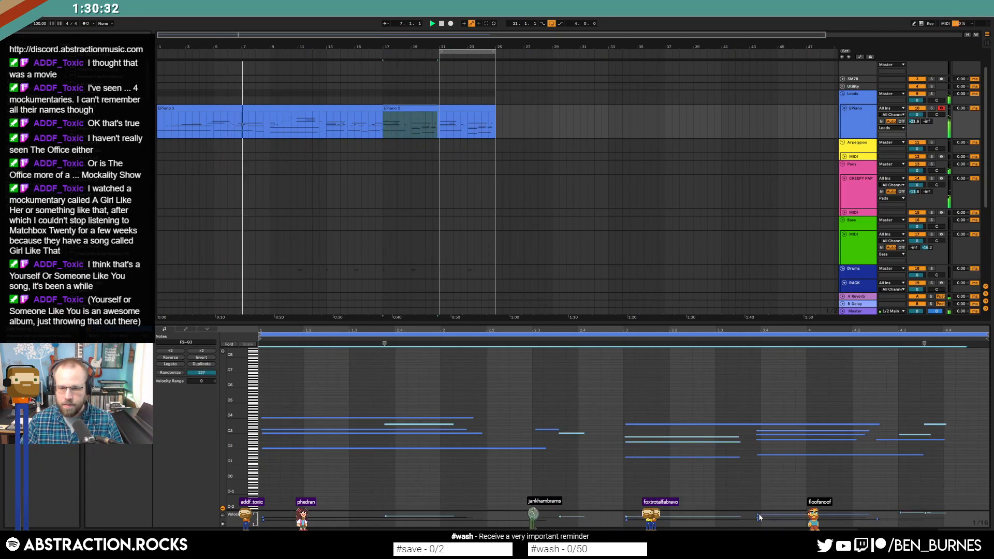
key(shift+Tab)
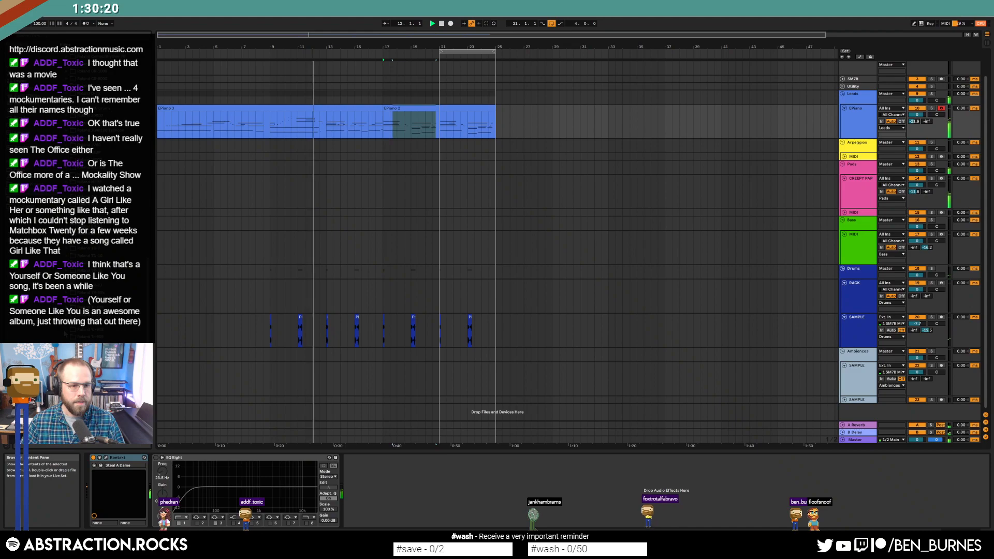
- Load the TR-808 hat sample into the RACK track's Drum Rack and insert a MIDI clip over bars 17 to 21
click(792, 305)
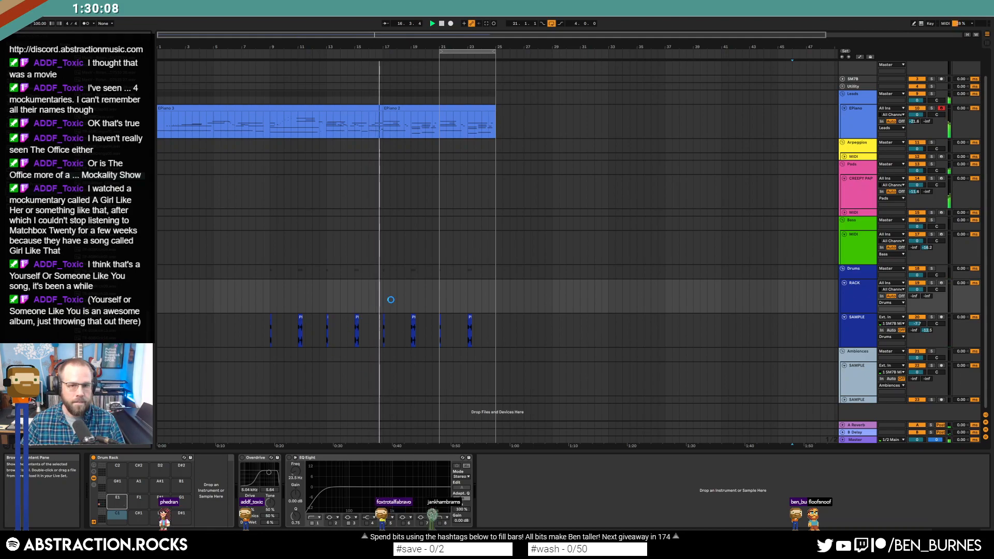
drag(386, 301, 440, 303)
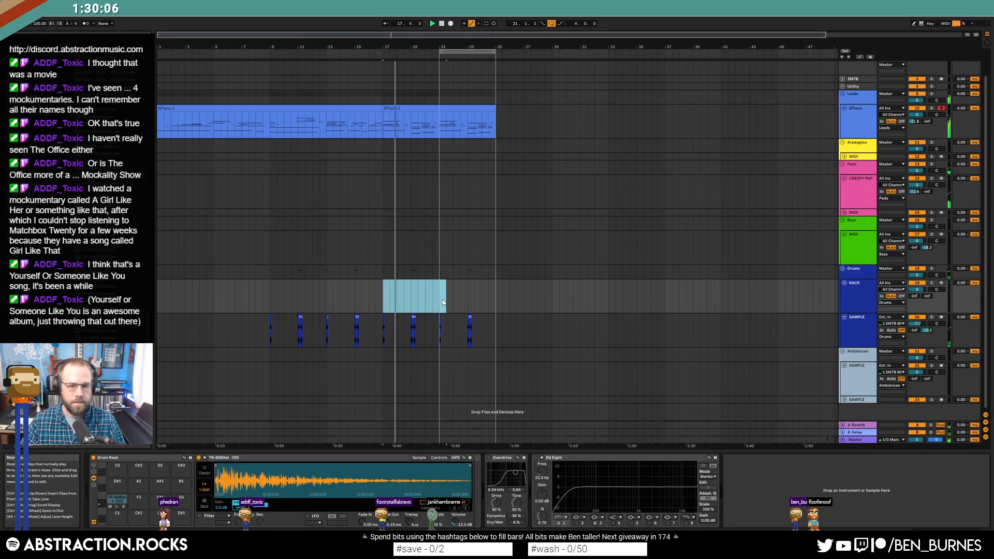
key(ctrl+shift+m)
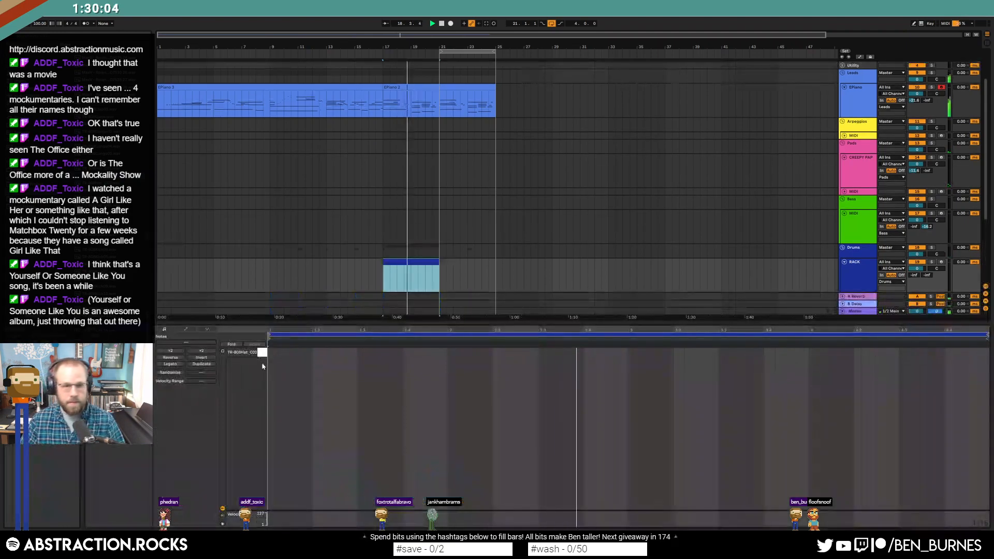
- Place a hat note on the first beat of the RACK clip and repeat it on every beat of its four bars
double_click(271, 353)
double_click(315, 352)
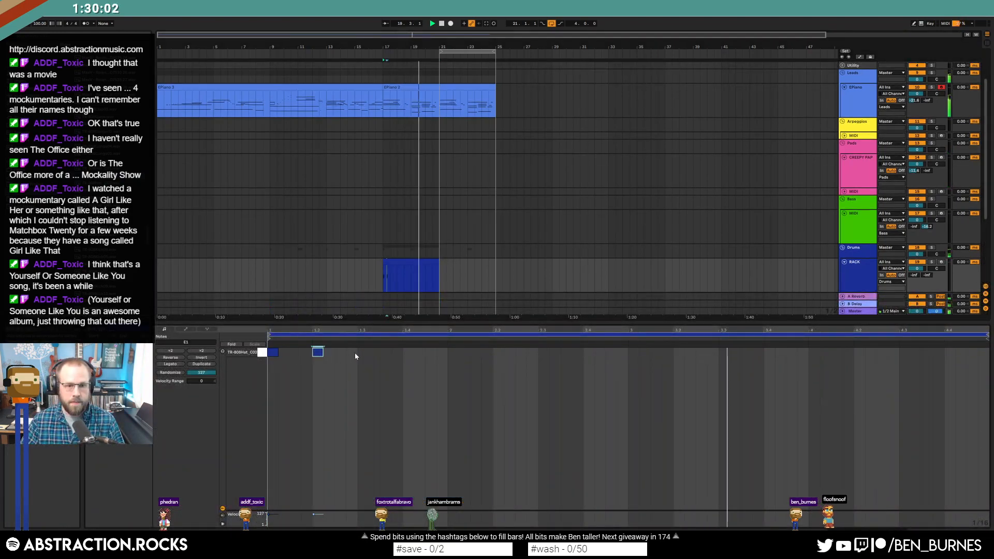
key(ctrl+d)
key(ctrl+d)
key(ctrl+d)
key(ctrl+d)
key(ctrl+d)
key(ctrl+d)
key(ctrl+d)
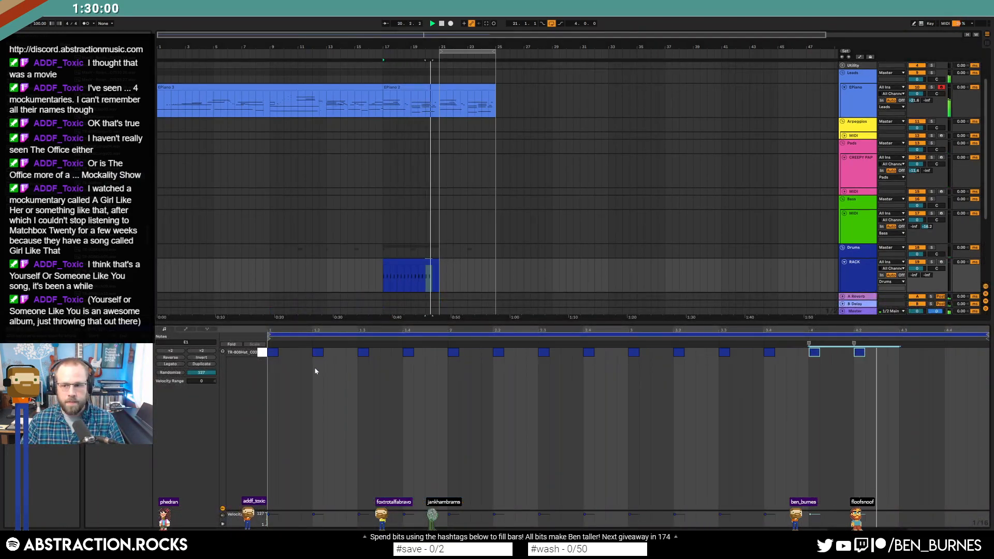
- Lower the velocity of the first bar's second and fourth hats and replace the remaining bars with that pattern
click(316, 352)
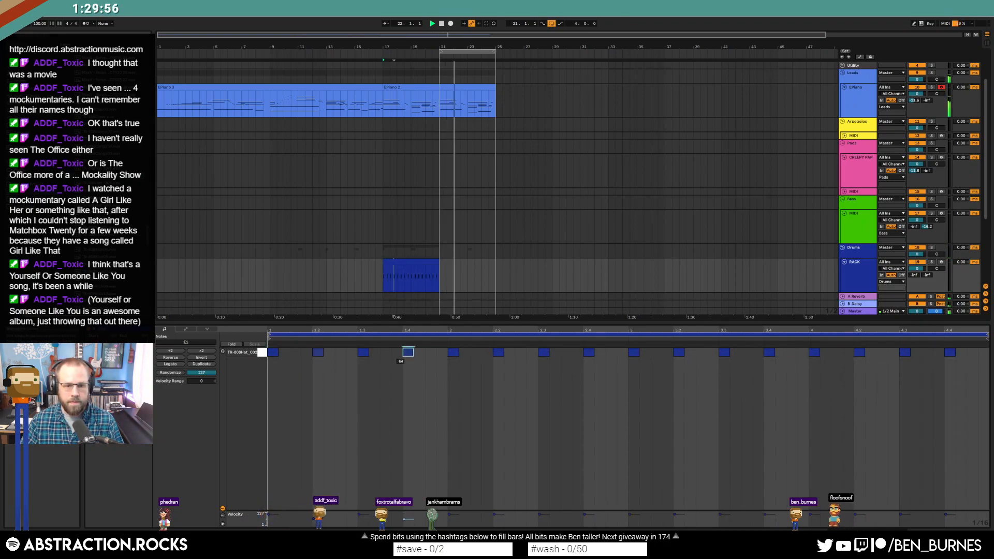
drag(438, 354, 963, 357)
key(Delete)
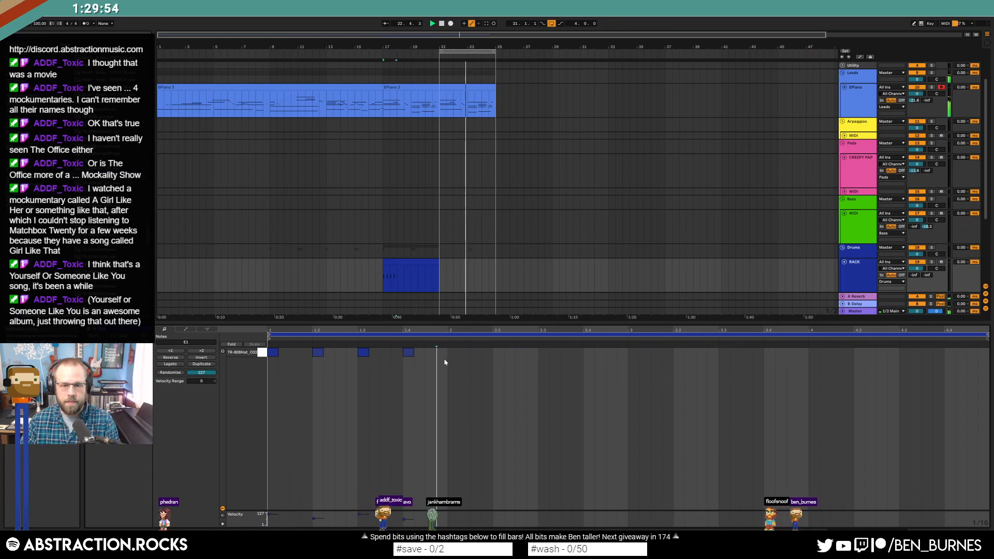
key(ctrl+z)
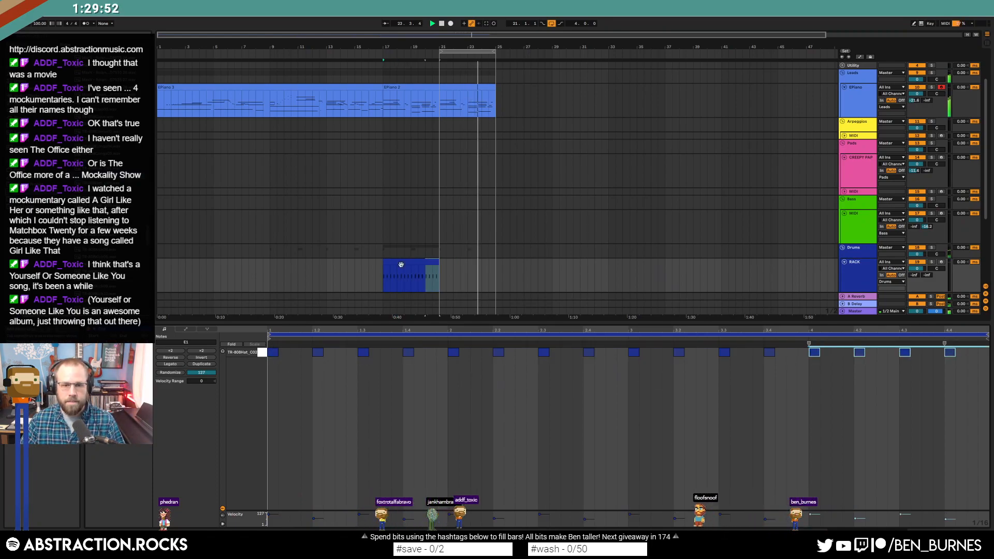
- Extend the RACK hat clip so that its pattern continues to bar 25
click(441, 281)
drag(441, 281, 495, 291)
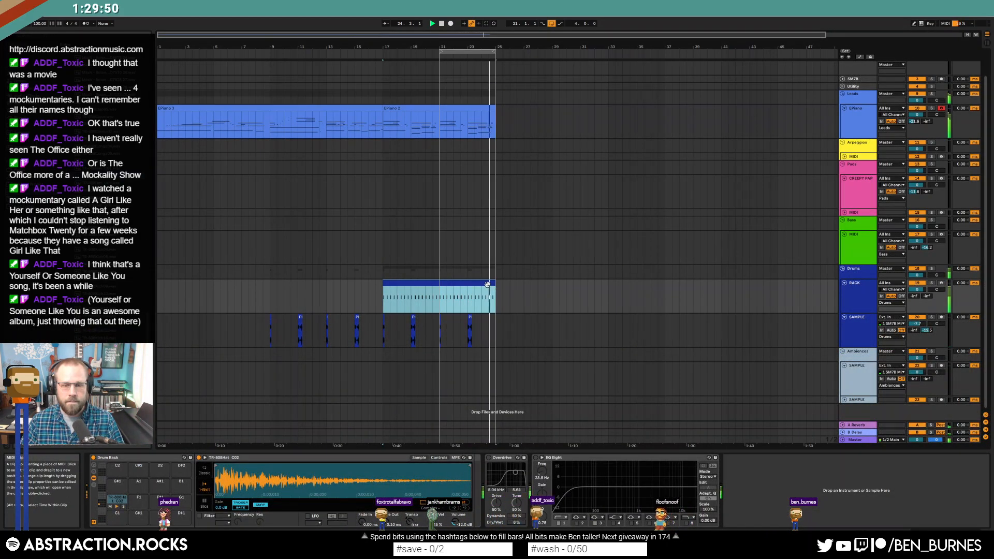
- Add a hat on the second sixteenth of the RACK clip's first bar and delete every hat after beat two
double_click(457, 292)
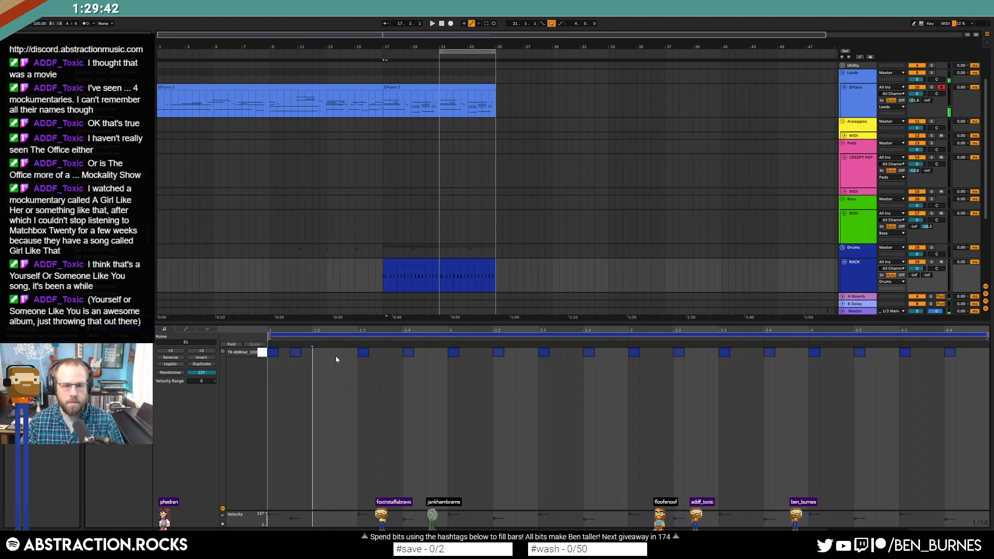
click(294, 352)
key(space)
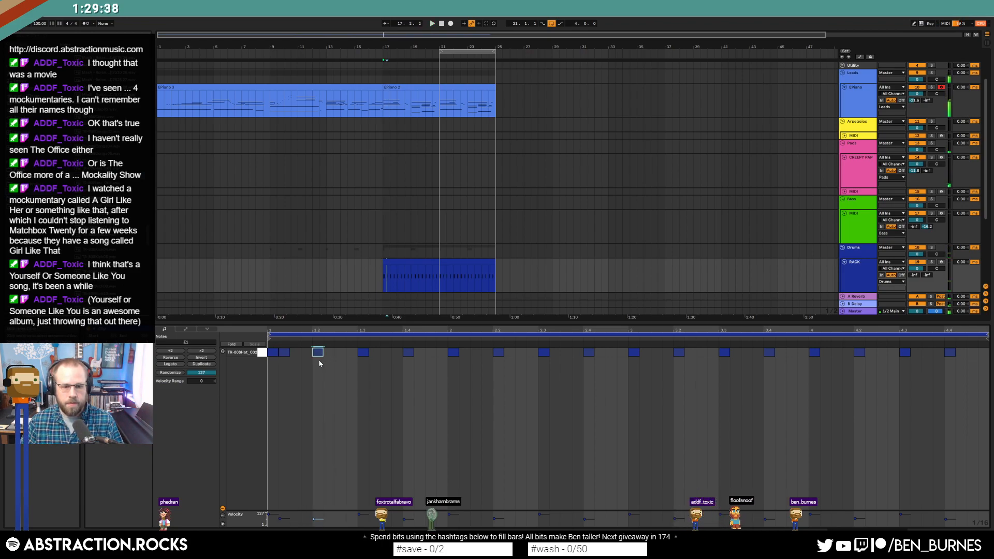
drag(348, 358, 983, 358)
key(Delete)
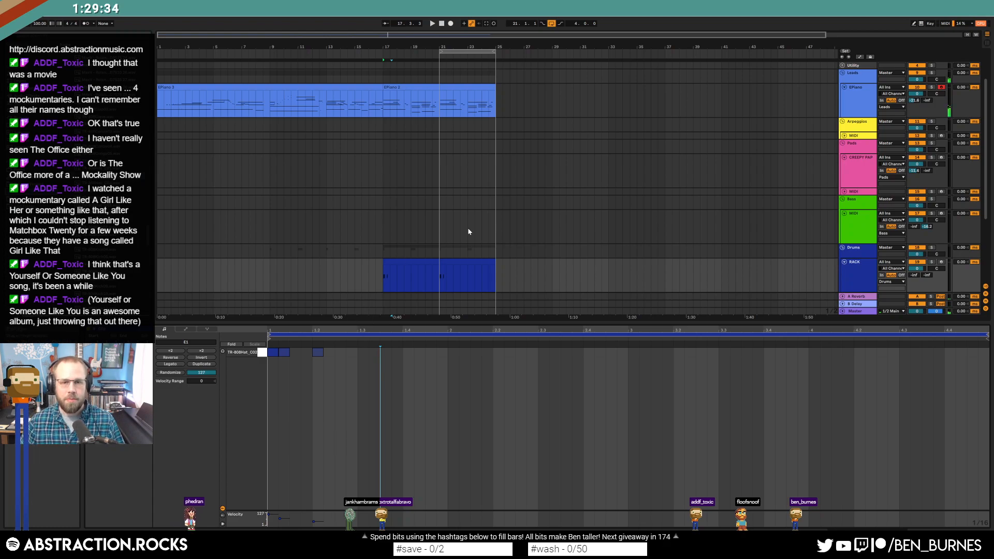
- Open the second EPiano clip and play back the section from bar 21 to hear its chords
click(407, 95)
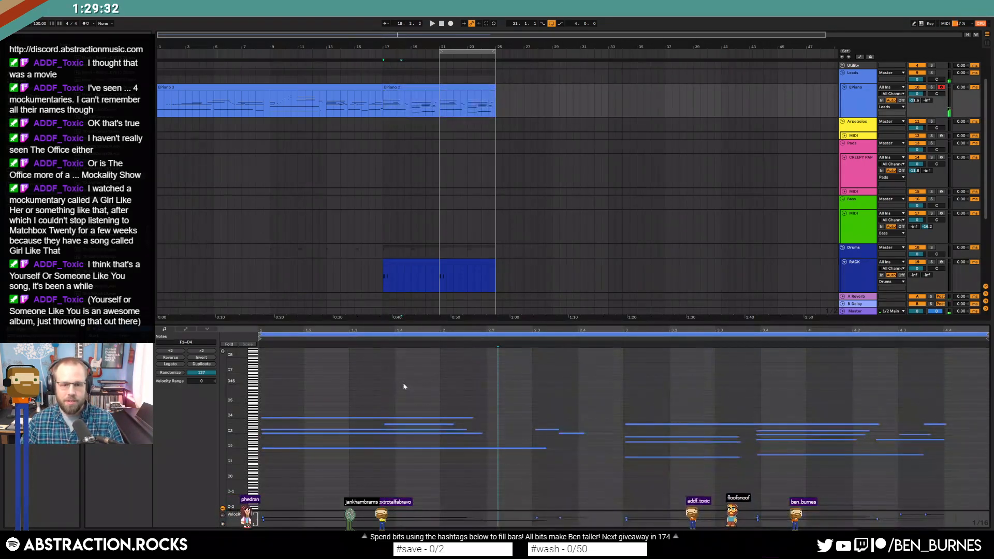
key(space)
click(436, 108)
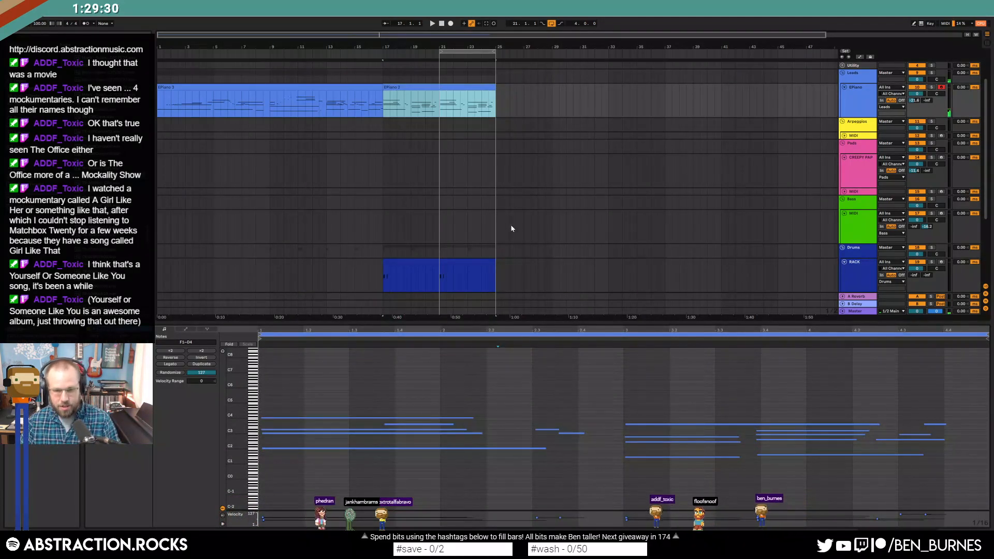
drag(439, 104, 495, 110)
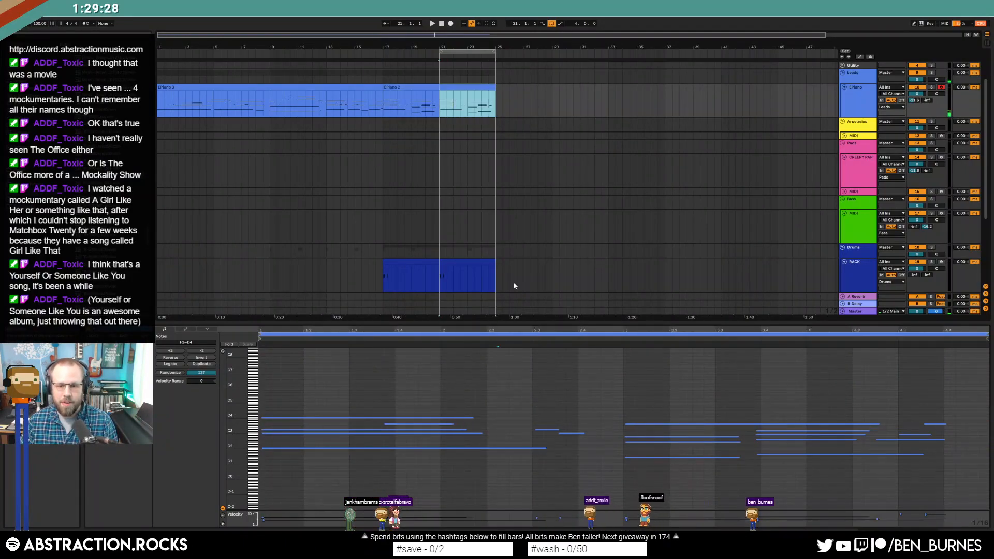
click(632, 378)
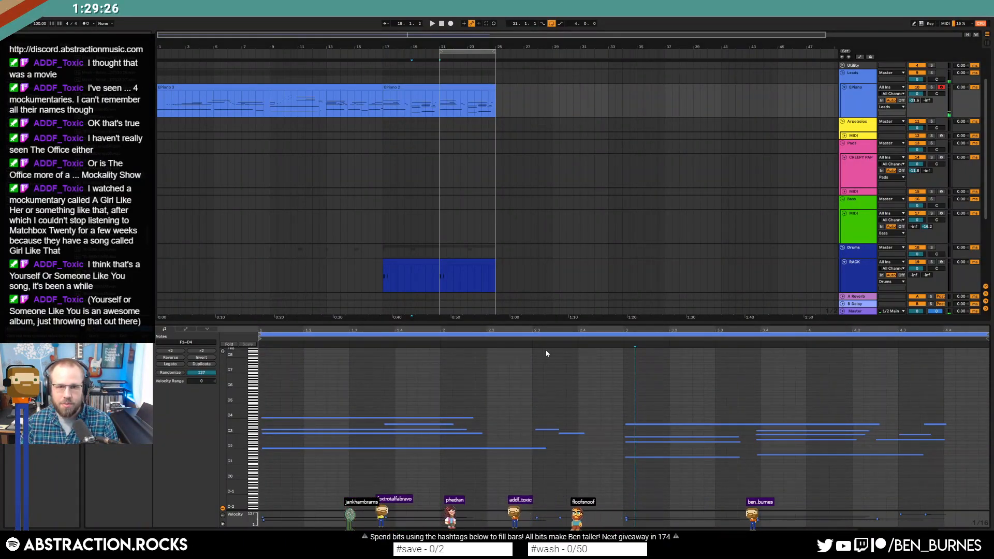
key(space)
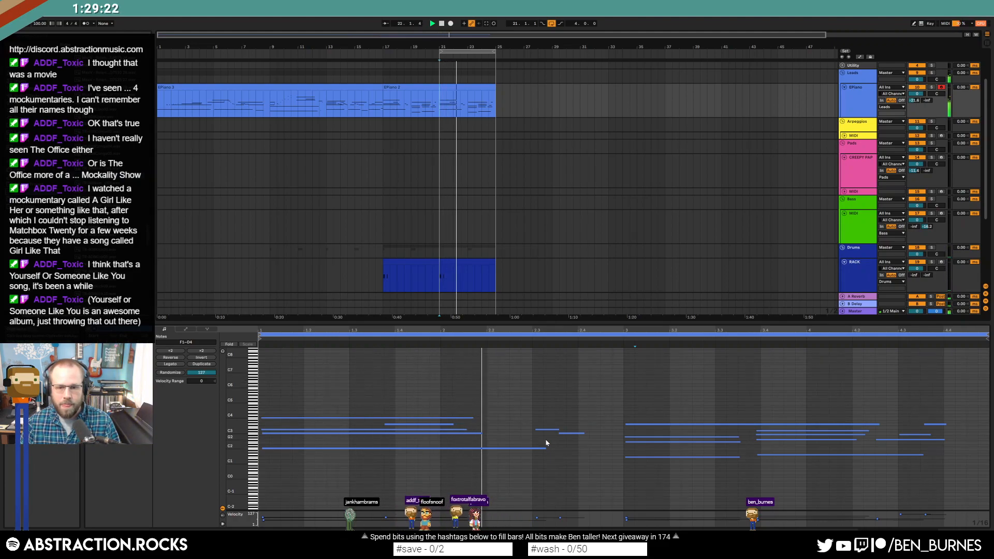
- Add consecutive short G#3 and G3 notes around the second beat of the EPiano clip's second bar and play them back
drag(254, 418, 233, 416)
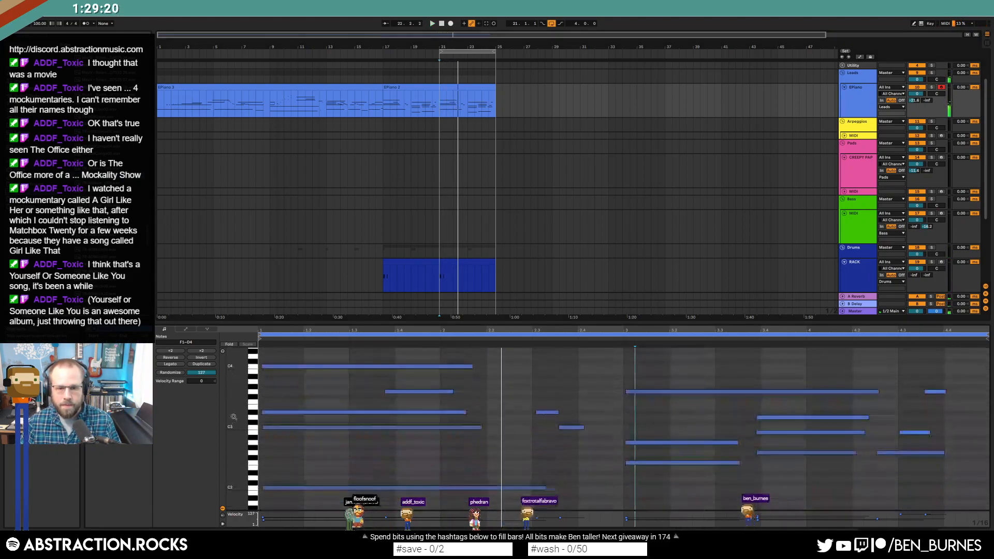
key(space)
double_click(502, 387)
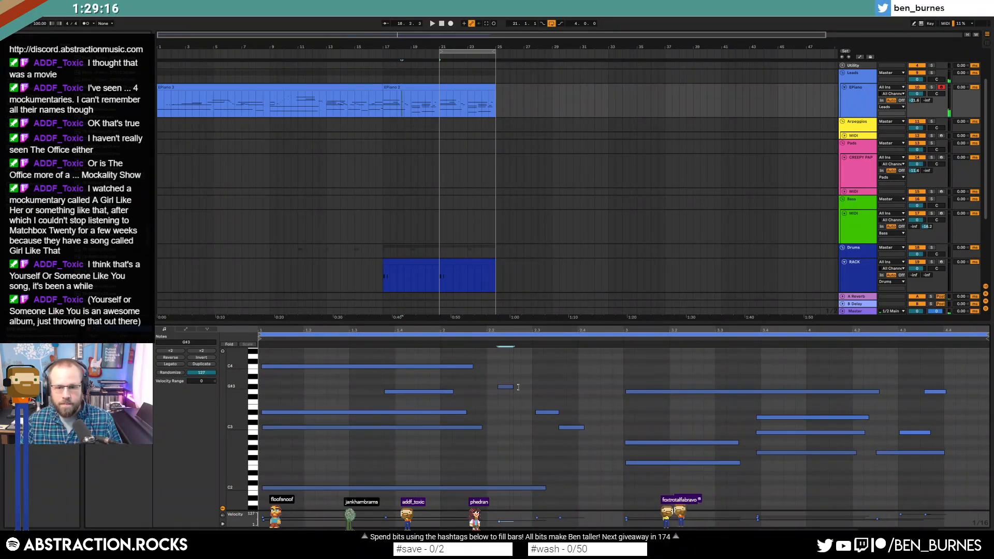
double_click(517, 392)
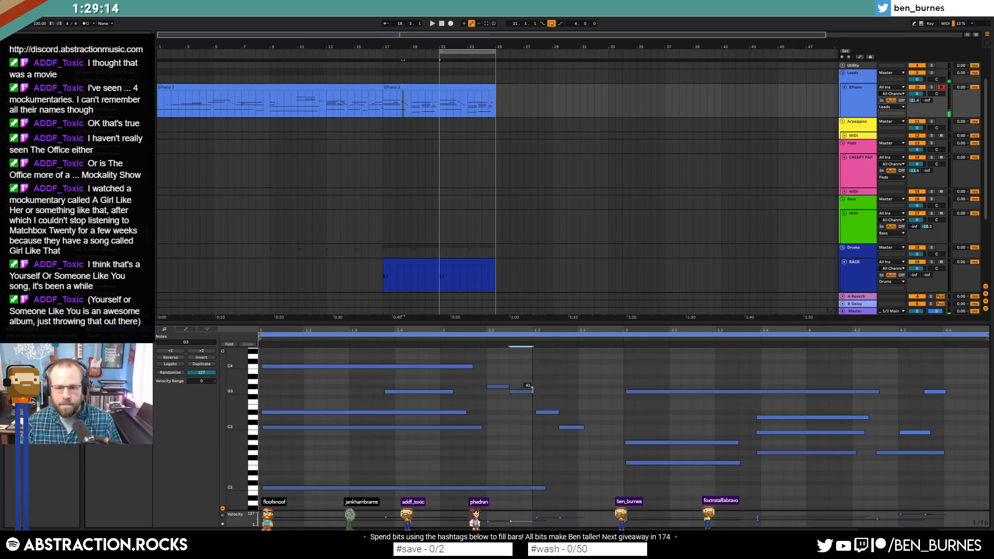
key(space)
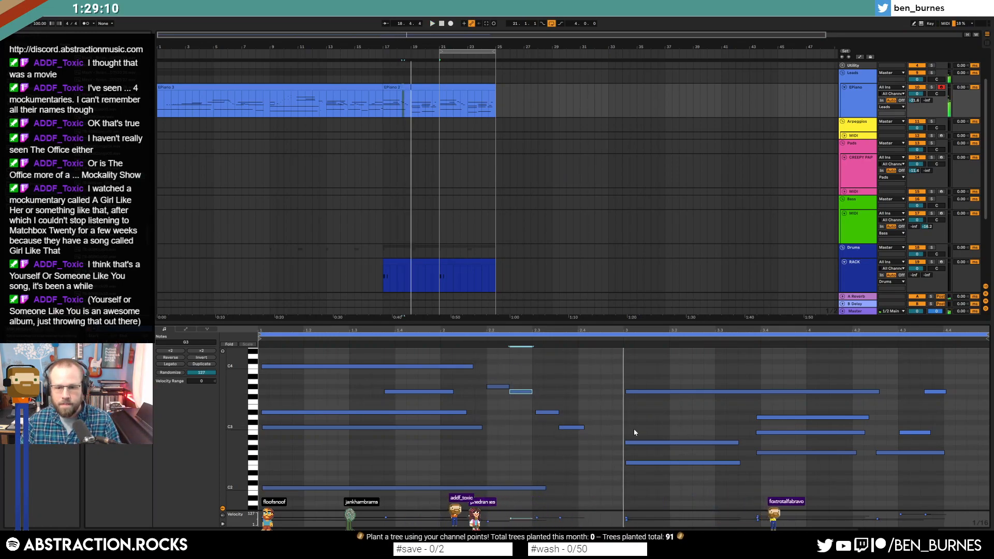
- Raise the middle note of the third-bar EPiano chord to A#2 and nudge its top G3 slightly earlier, auditioning other pitches
click(636, 462)
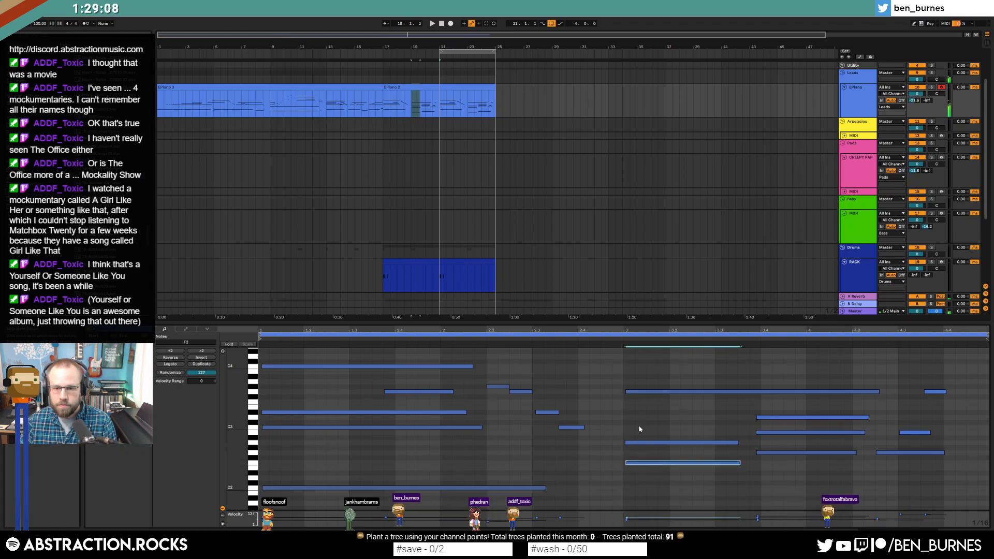
drag(643, 442, 644, 438)
drag(655, 392, 656, 386)
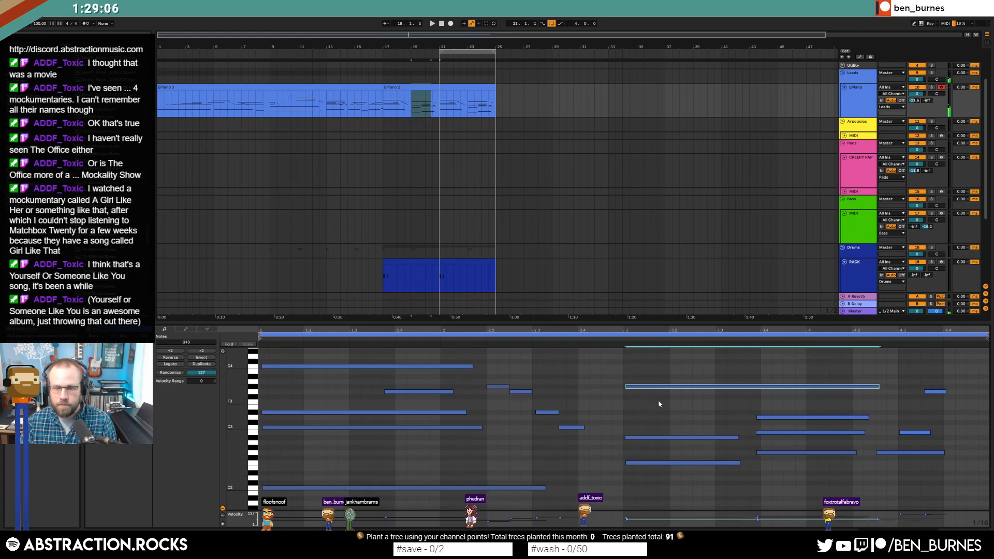
key(Down)
key(Left)
key(Down)
key(Down)
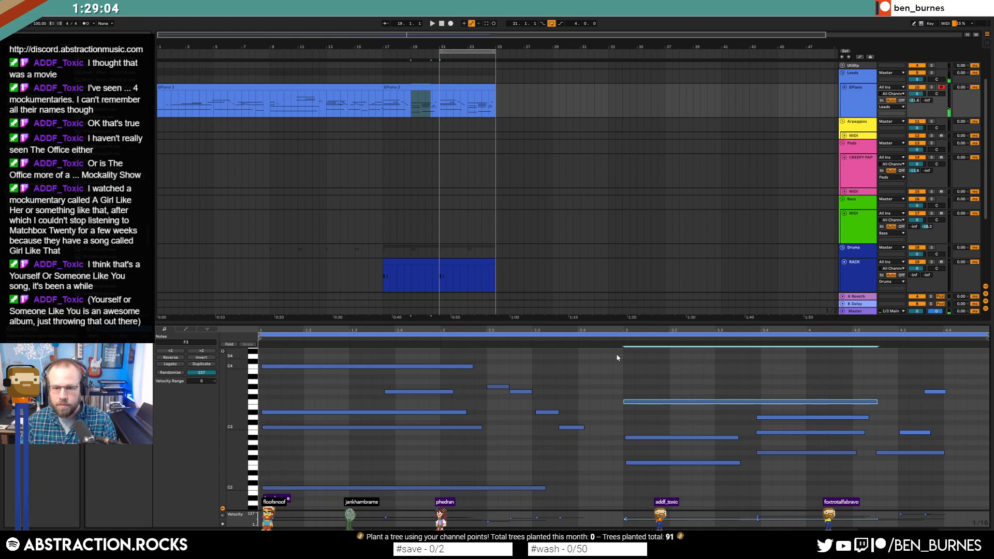
key(Up)
key(Up)
key(space)
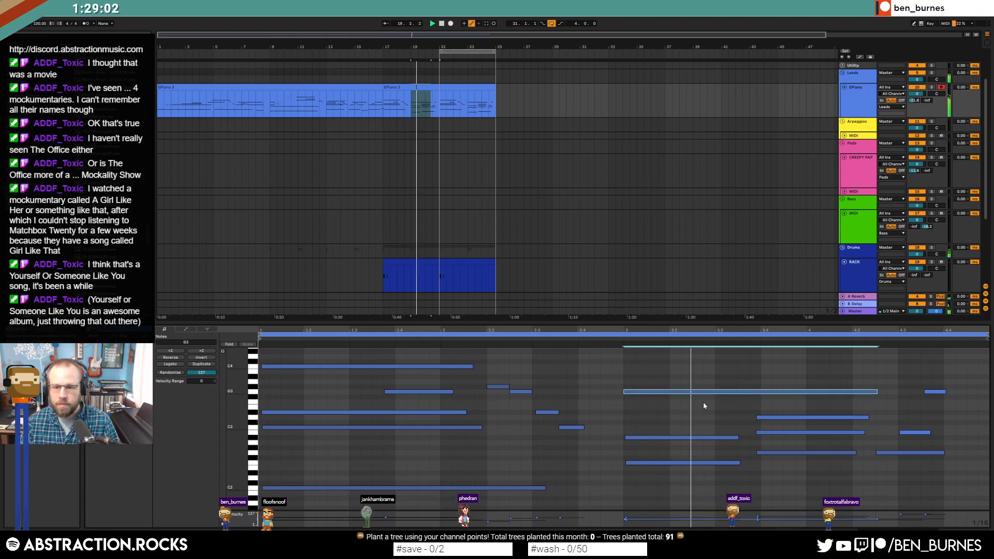
click(772, 418)
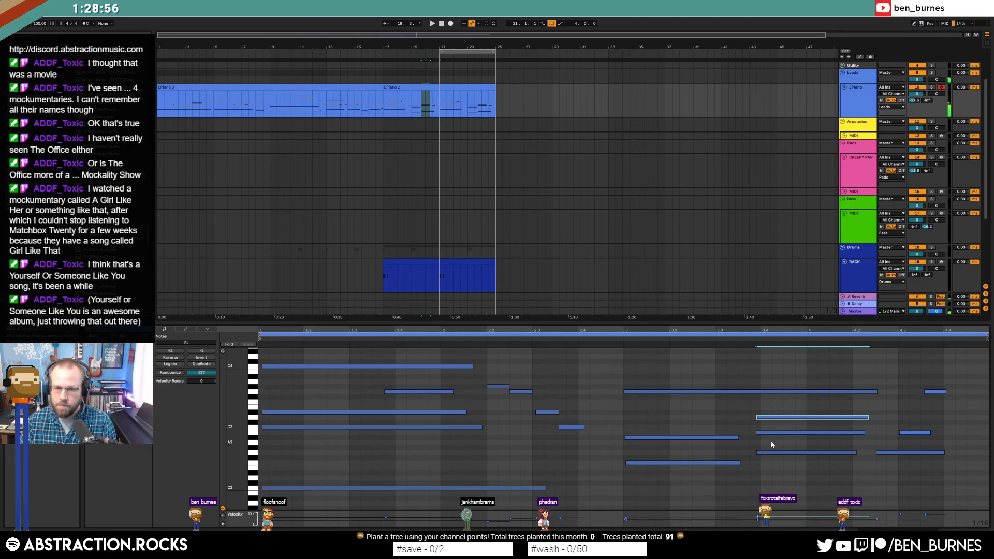
- Consolidate the EPiano clip from bar 17 to 25 and delete the short G#3 and G3 notes from its first four bars
click(426, 91)
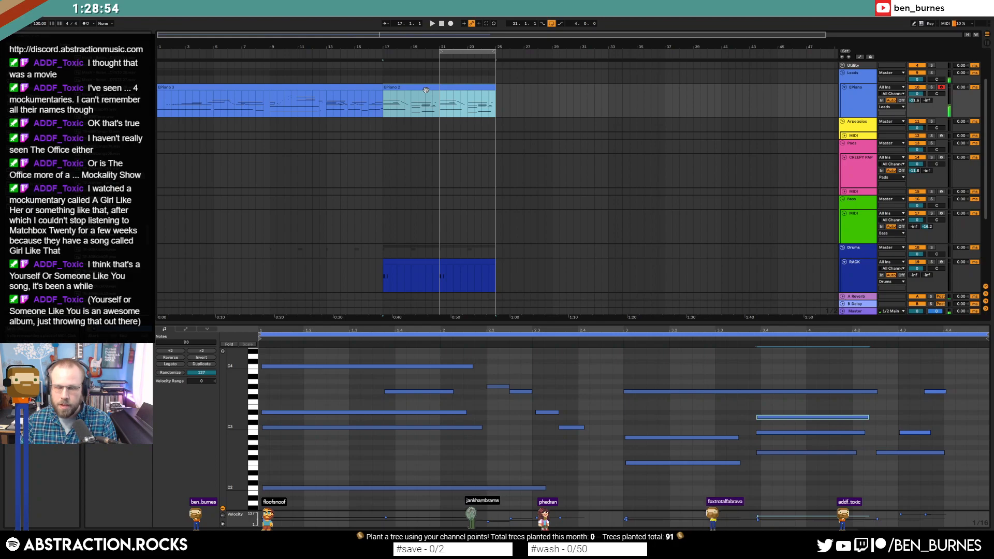
key(ctrl+j)
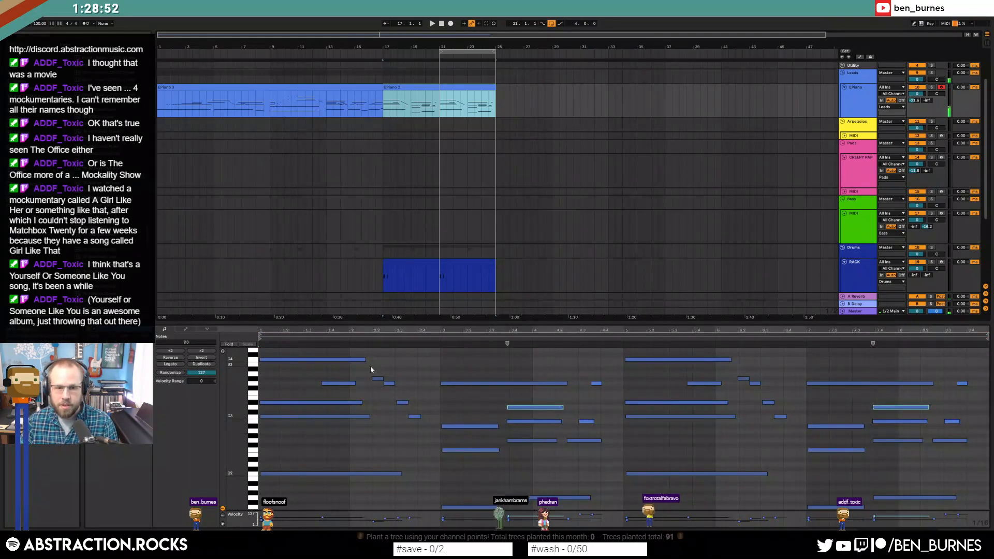
drag(371, 366, 392, 385)
key(Delete)
click(733, 465)
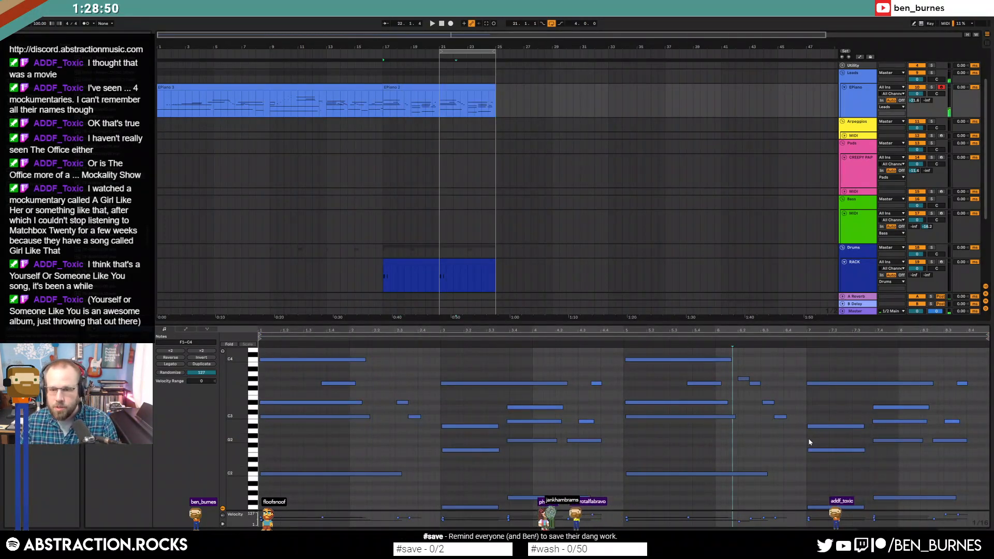
- Try the A#2 of the EPiano clip's third-bar chord at C3 and return it to its original pitch
click(470, 450)
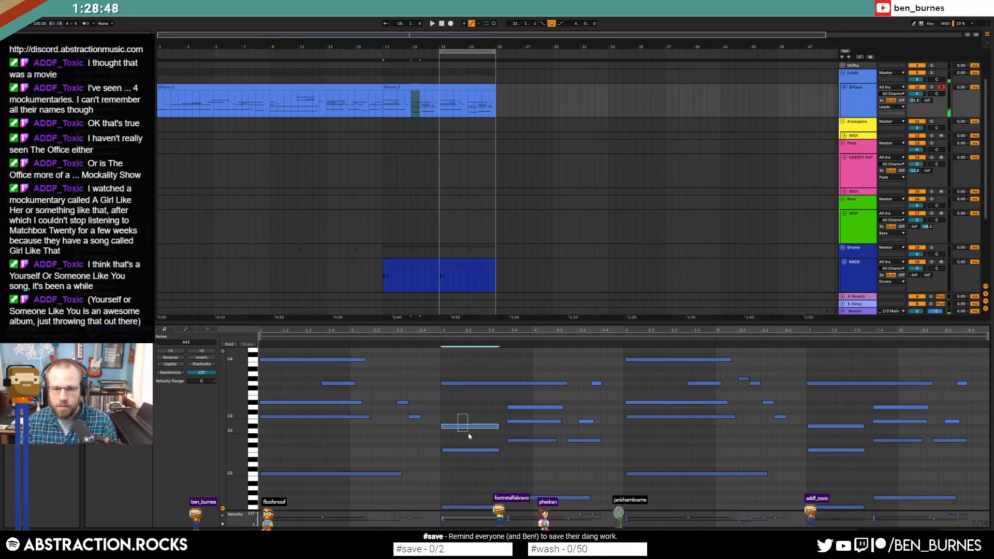
scroll(472, 440, down, 2)
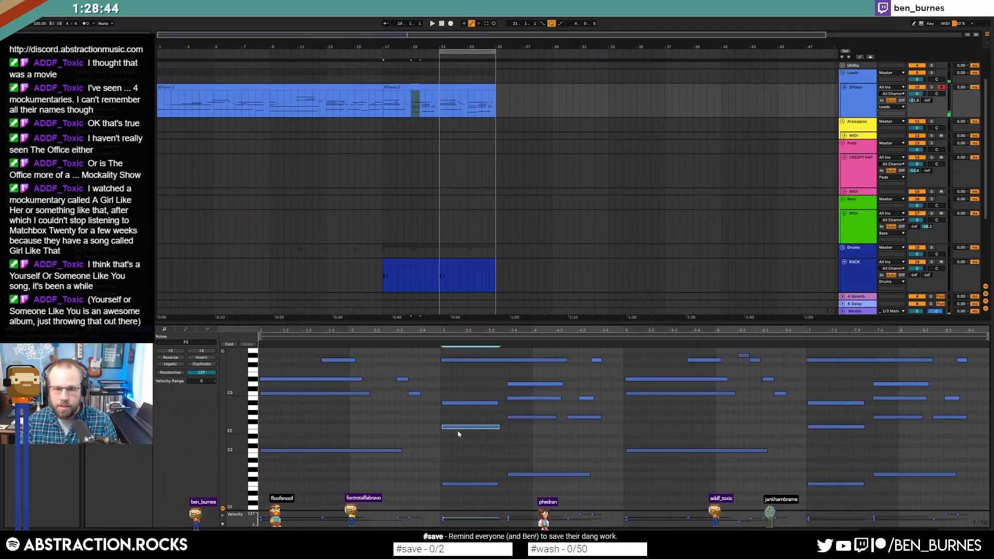
click(460, 402)
key(Up)
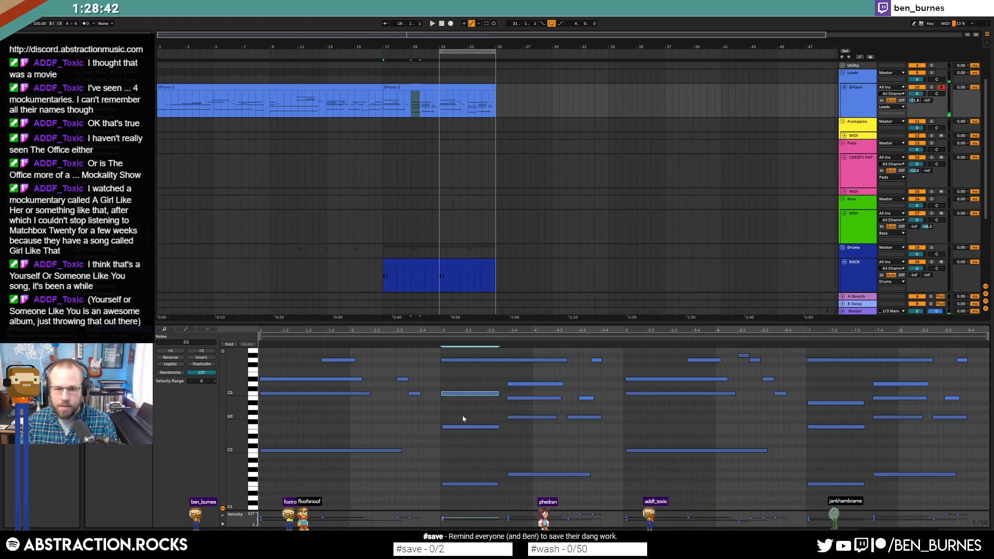
key(Down)
- Play the EPiano clip from just before its third bar and check the chord's F2 note
click(433, 335)
click(430, 344)
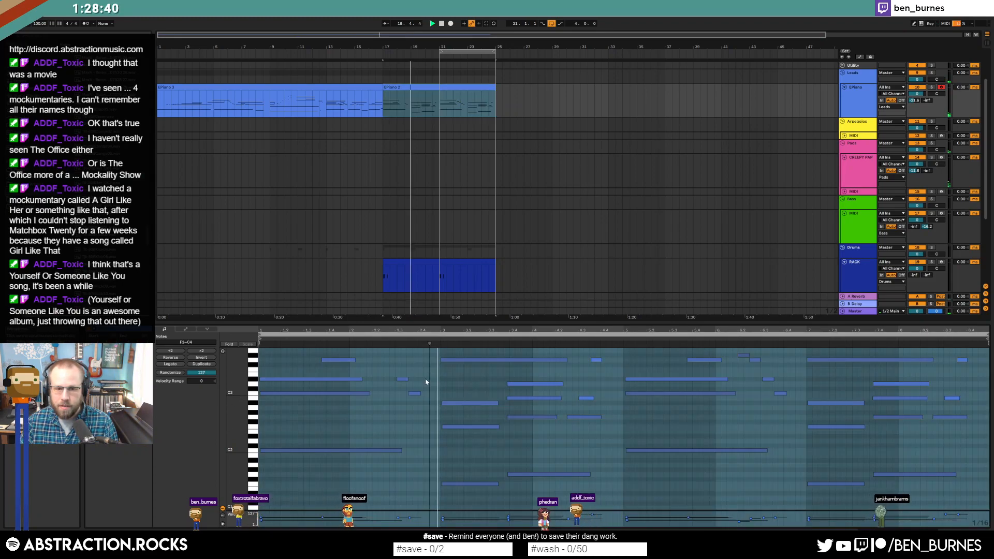
click(446, 384)
click(467, 411)
drag(460, 426, 467, 440)
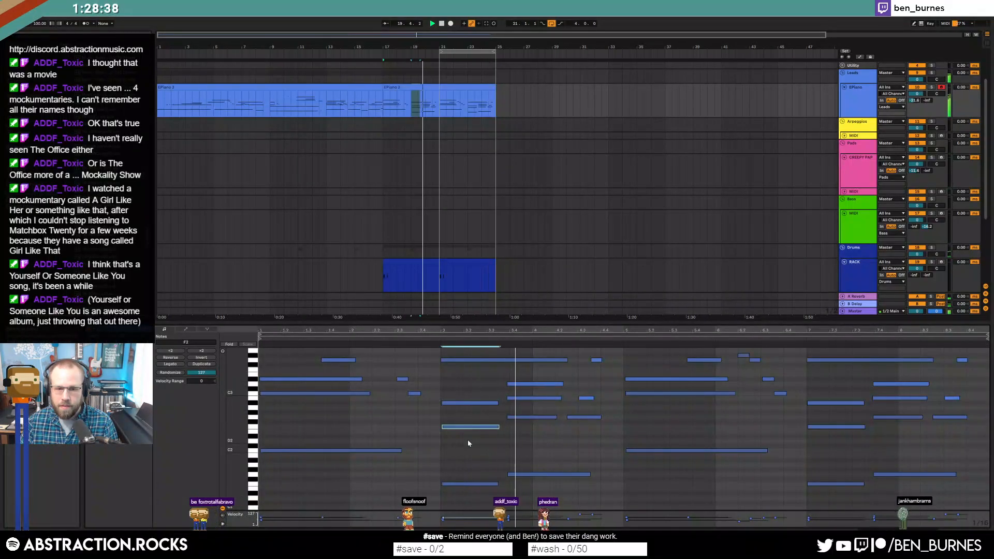
key(Up)
key(Up)
key(Up)
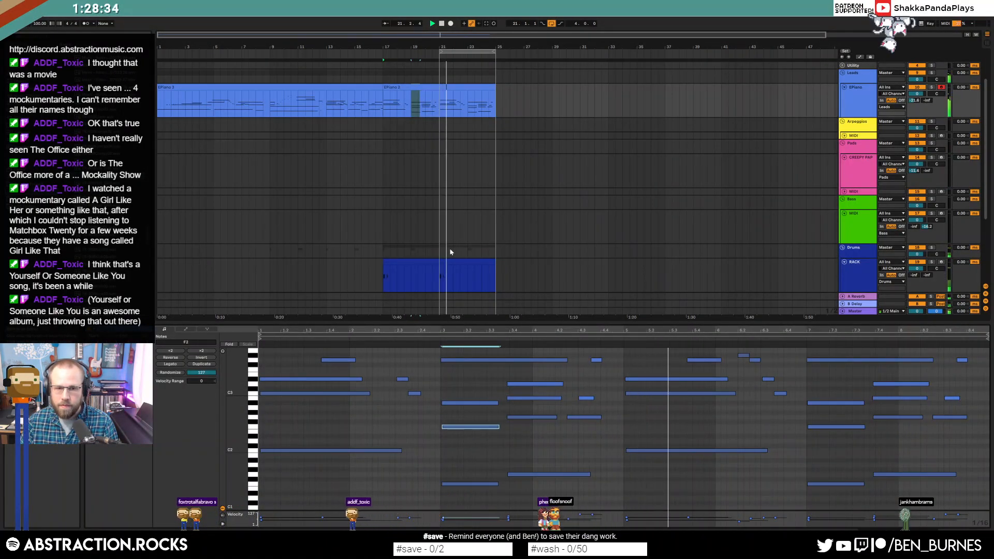
- Select the hats at the start of the RACK clip and show the rack's device chain
click(458, 266)
drag(301, 345, 273, 350)
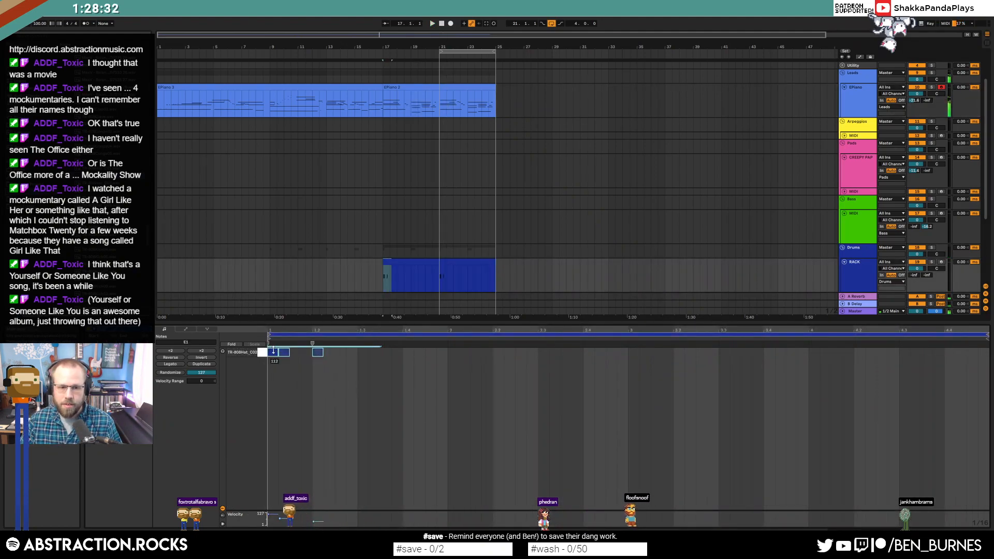
key(shift+Tab)
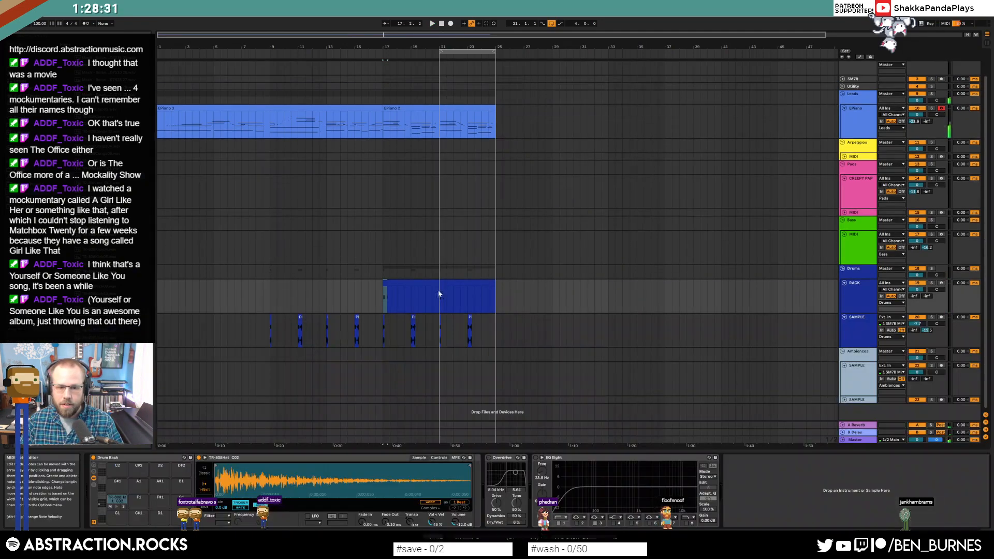
- Reopen the consolidated EPiano clip and play it from bar 17
click(423, 107)
double_click(433, 121)
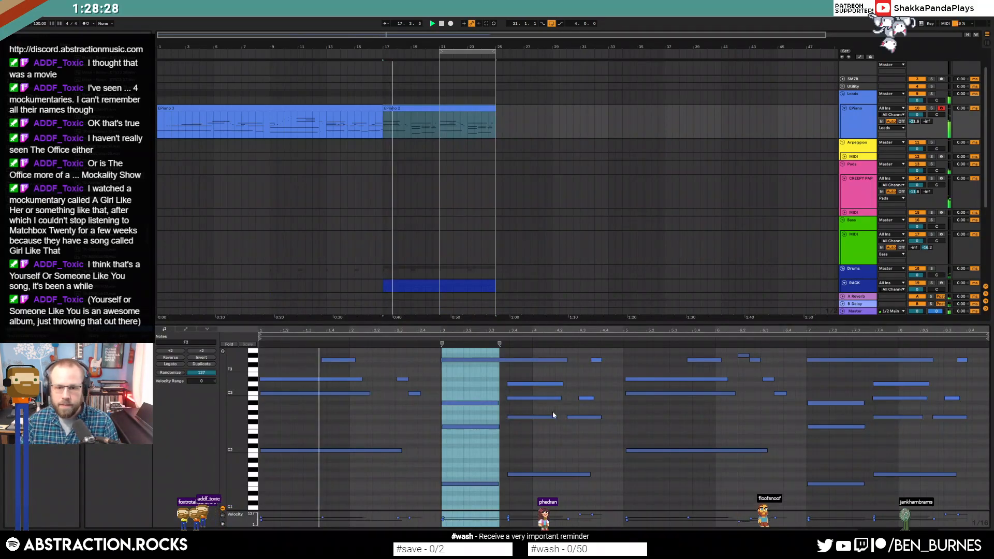
- Lower the B2 note on beat 4 of the EPiano clip's third bar to A#2 and replay the passage
click(622, 454)
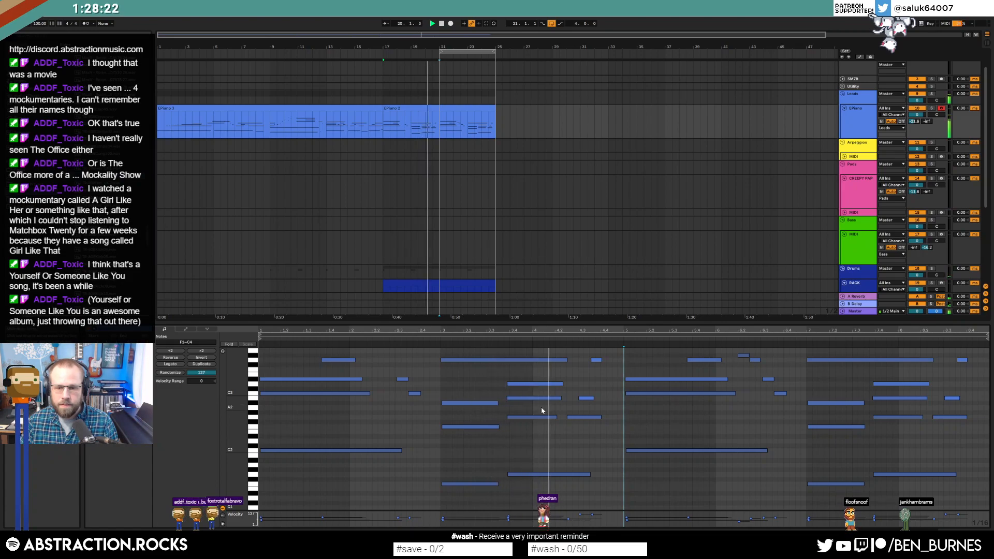
drag(535, 398, 529, 403)
click(470, 336)
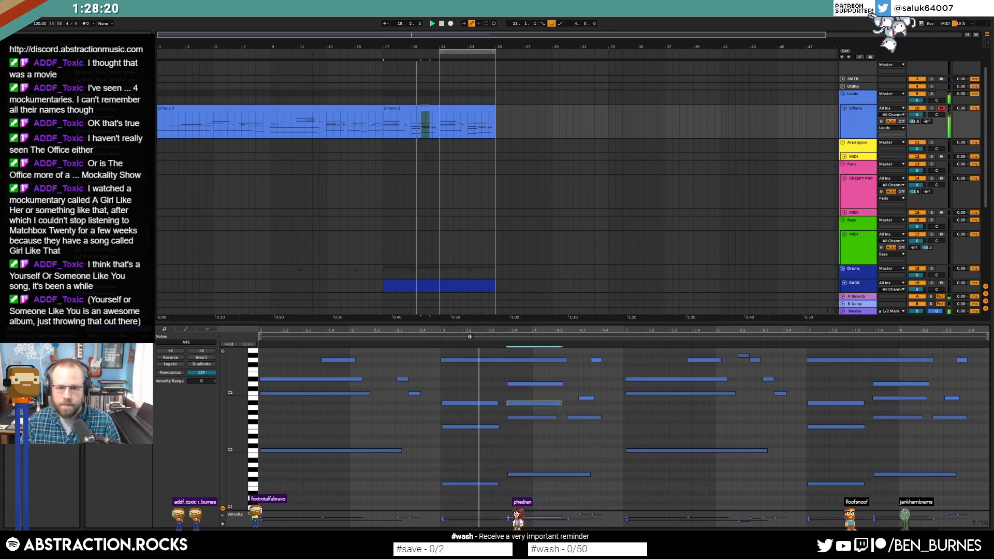
click(540, 383)
key(space)
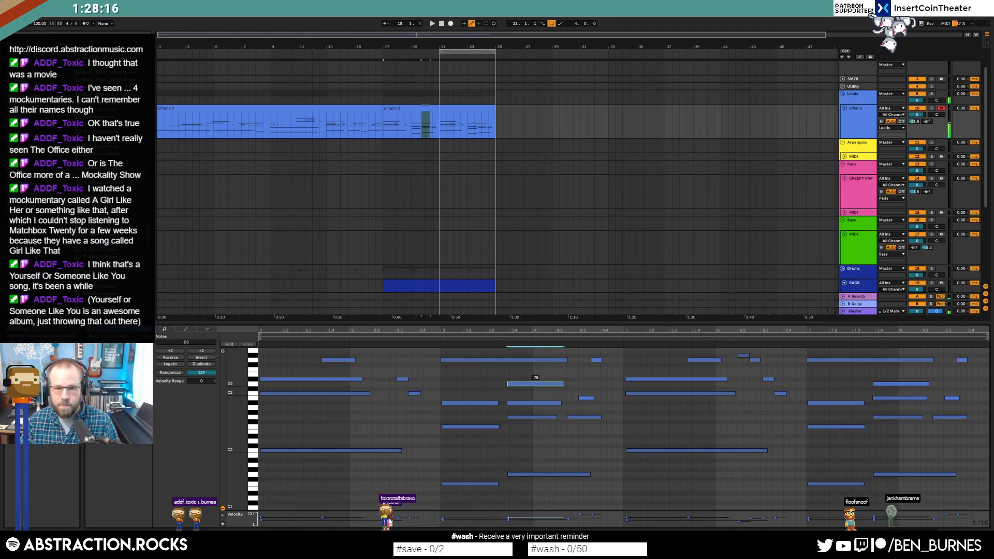
- Move the beat 4 note in the EPiano clip's third bar to C3, add a D3 note before it, and play the result
click(498, 389)
mouse_move(517, 403)
mouse_down()
mouse_move(517, 393)
mouse_move(483, 386)
mouse_up()
click(472, 385)
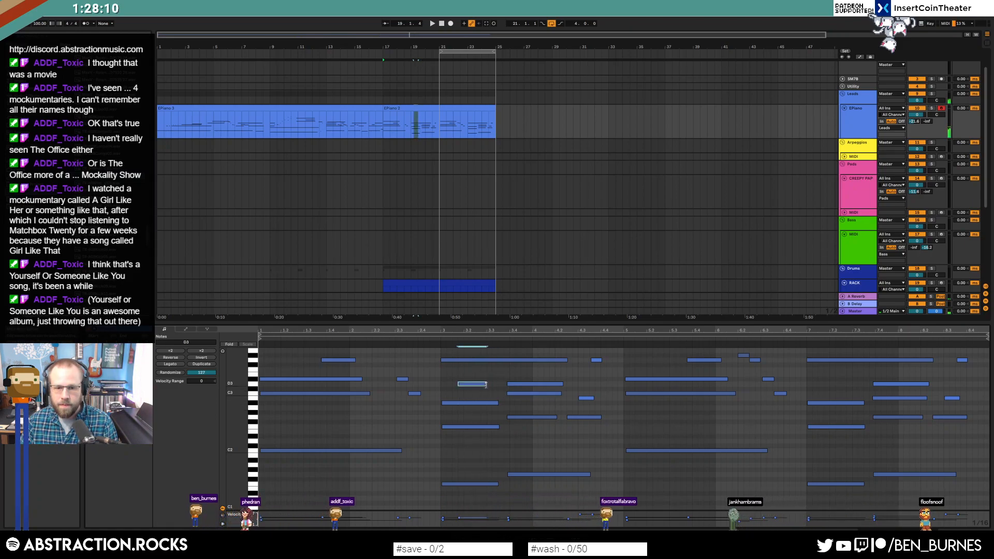
click(710, 429)
key(space)
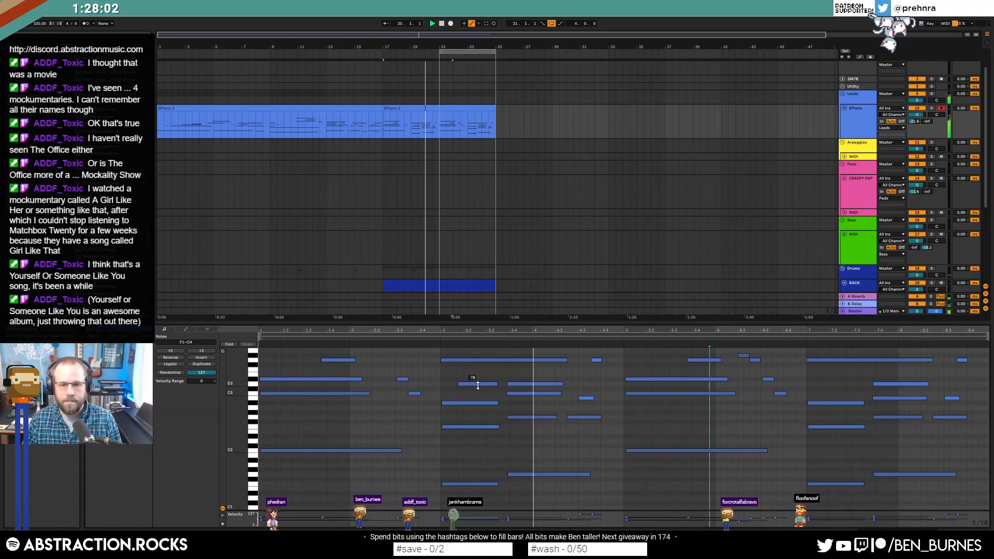
- Extend the loop start back to bar 17 and listen to the EPiano clip again
click(477, 384)
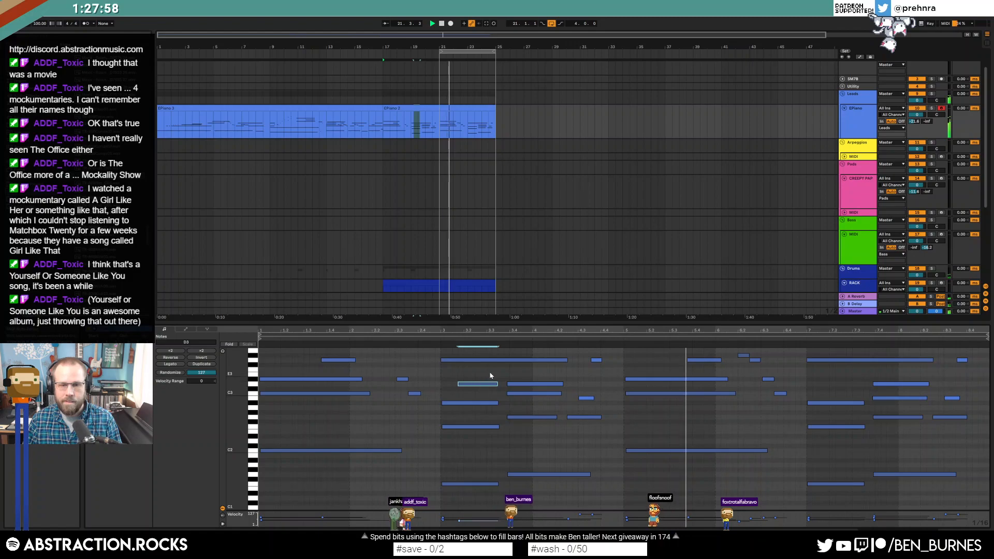
click(493, 372)
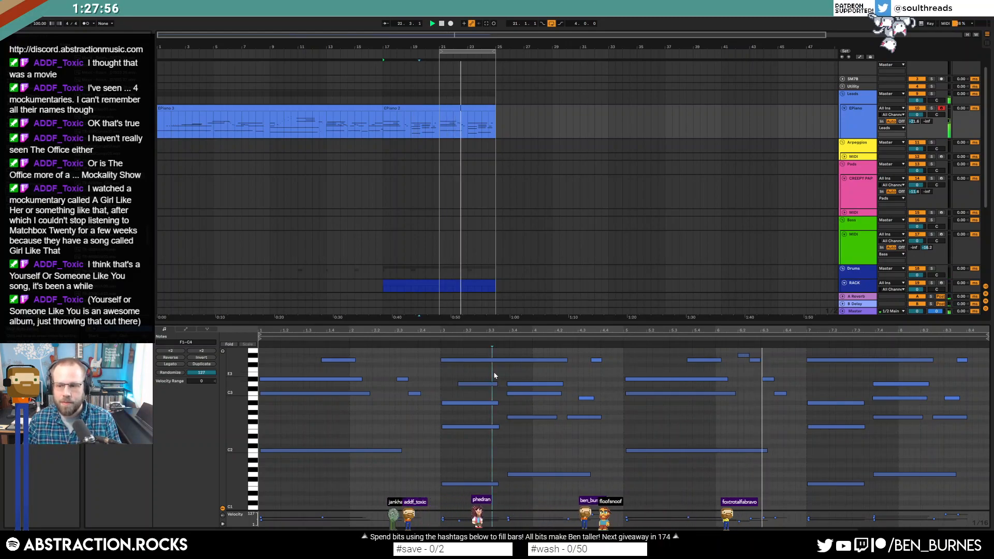
click(579, 391)
click(596, 390)
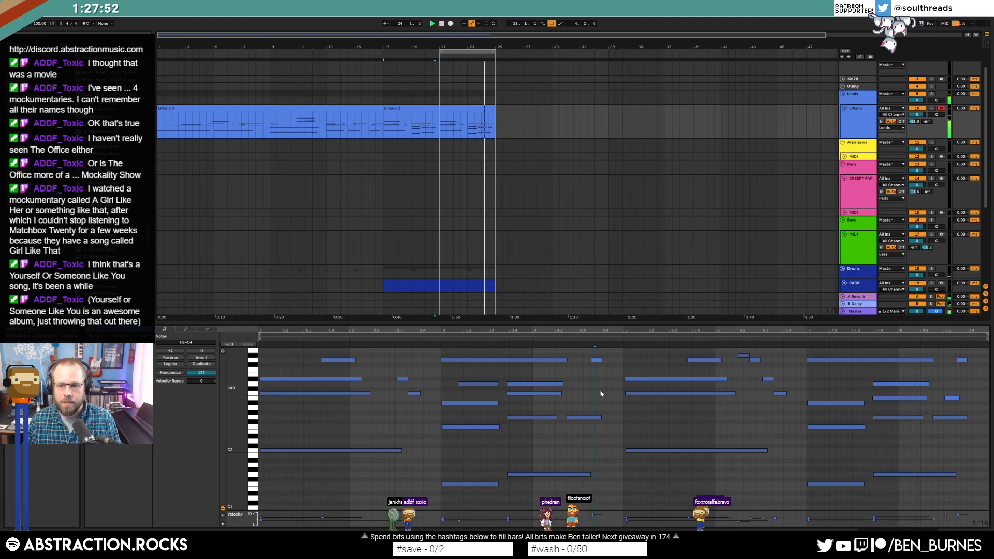
drag(442, 53, 384, 52)
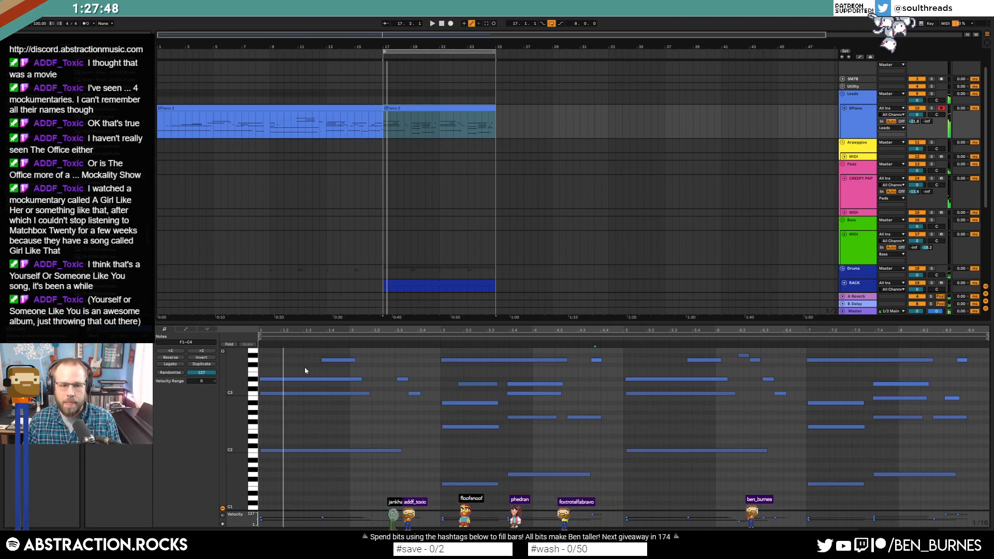
click(351, 409)
key(space)
- Review the last EPiano clip and the hi-hat notes in the drum RACK clip, playing the section back
click(608, 119)
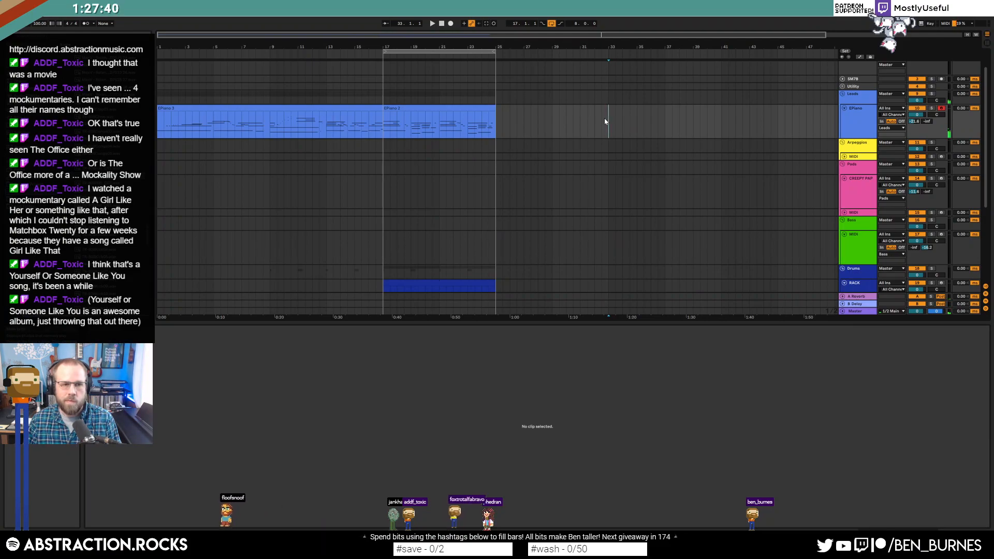
click(401, 111)
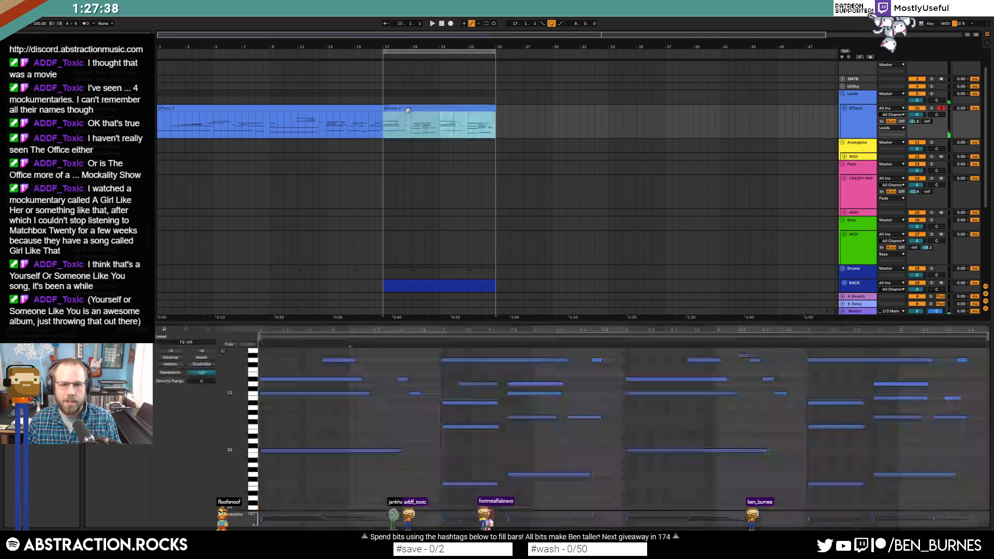
click(522, 126)
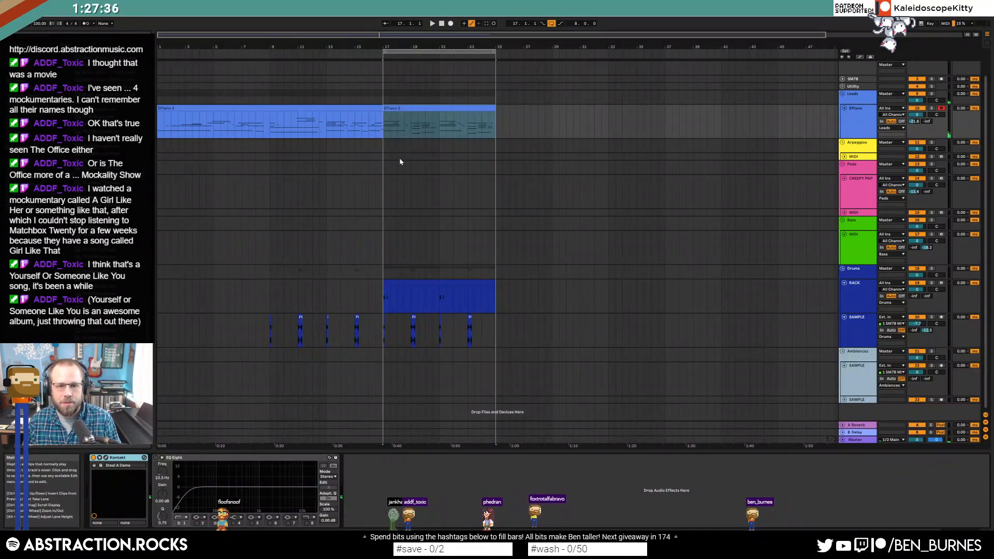
click(401, 282)
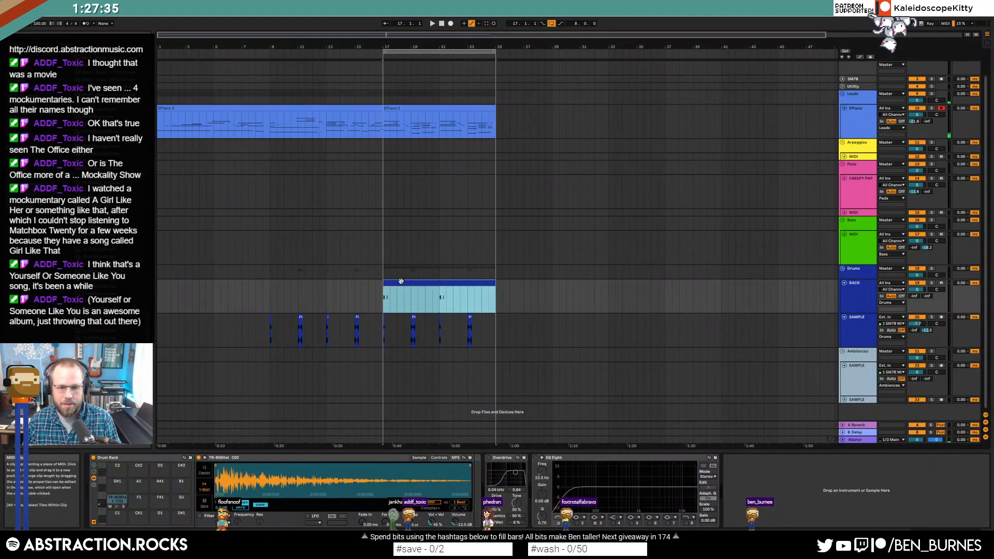
double_click(429, 282)
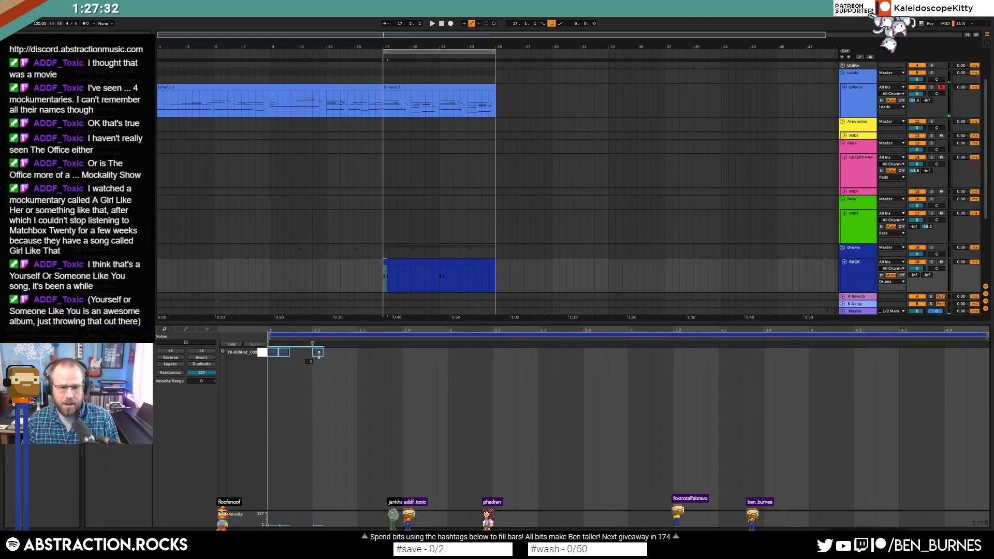
key(space)
key(shift+Tab)
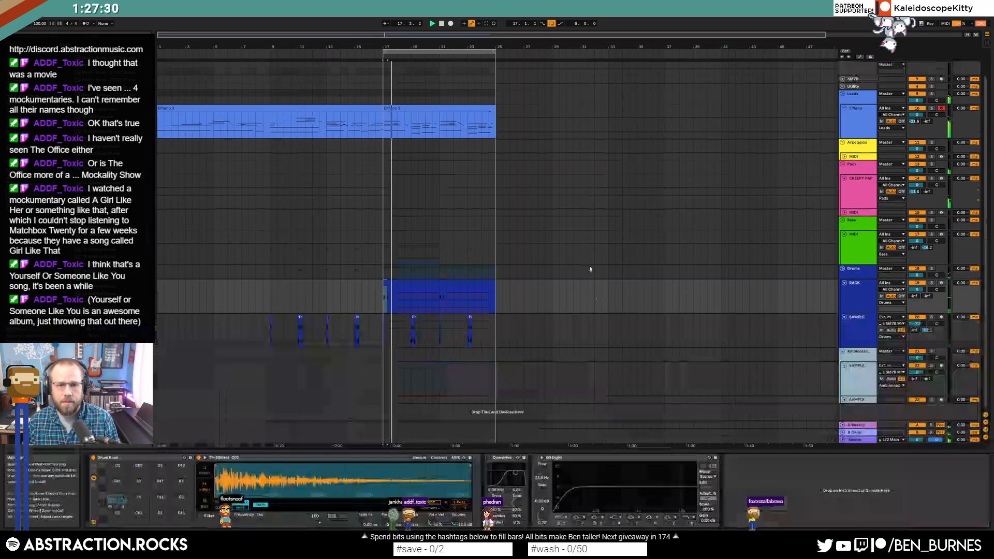
click(445, 109)
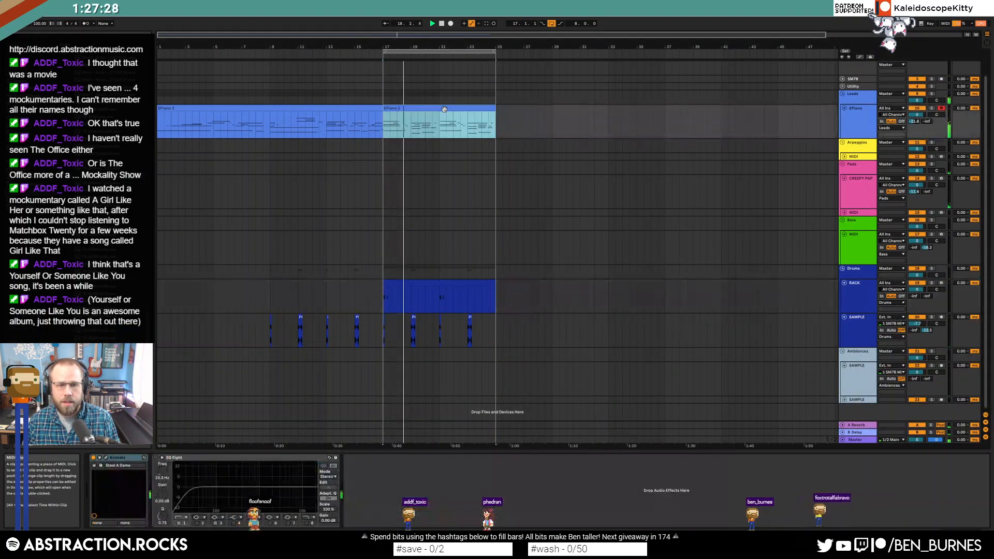
click(523, 128)
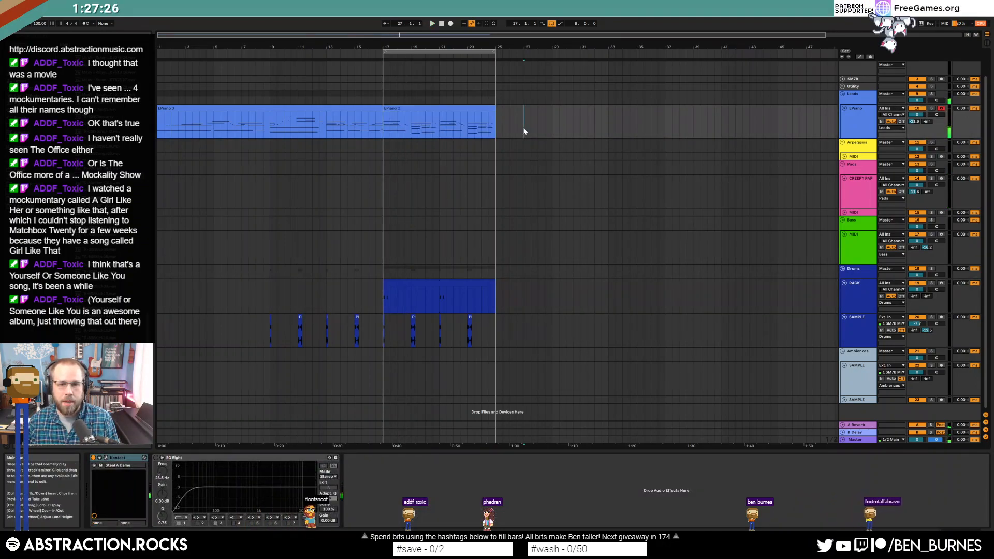
- Save the set as "2021-03-10 Mushy and Bad" in the 2 Hour Tracks 2021 folder
key(ctrl+shift+s)
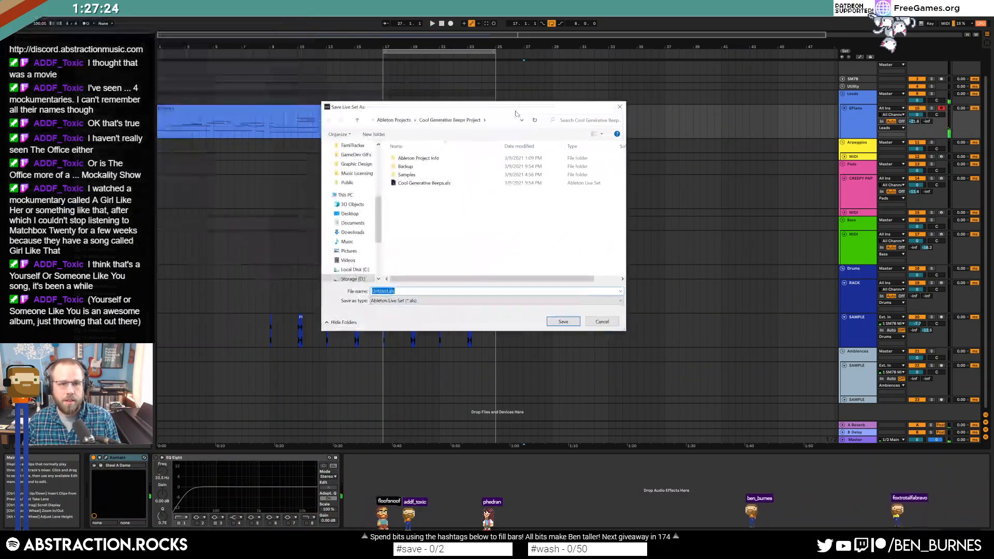
click(393, 120)
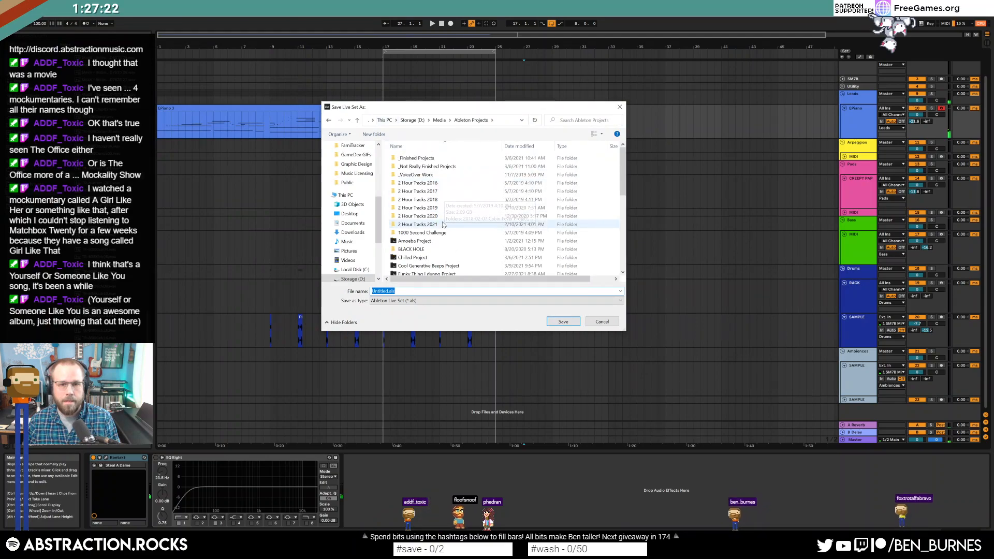
double_click(441, 225)
click(433, 290)
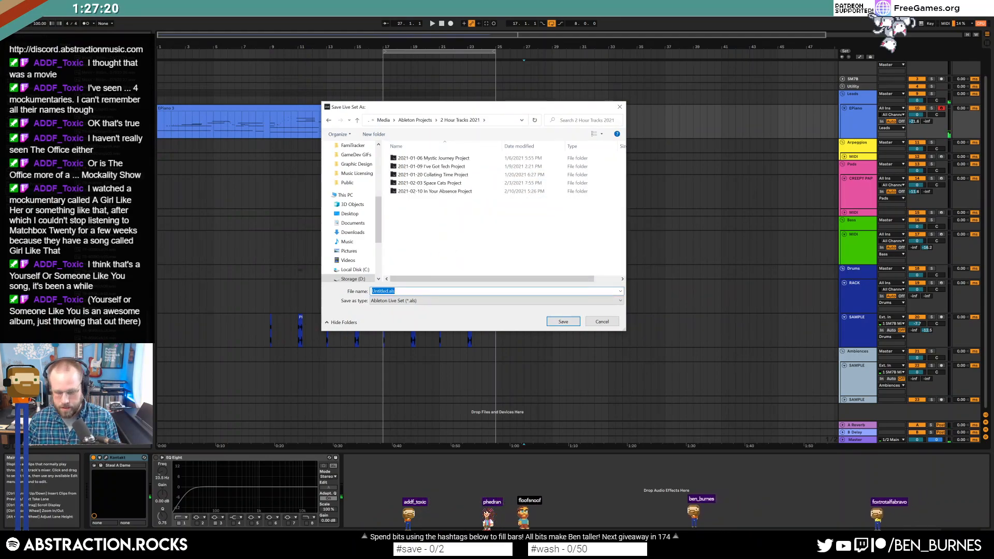
text(2021-)
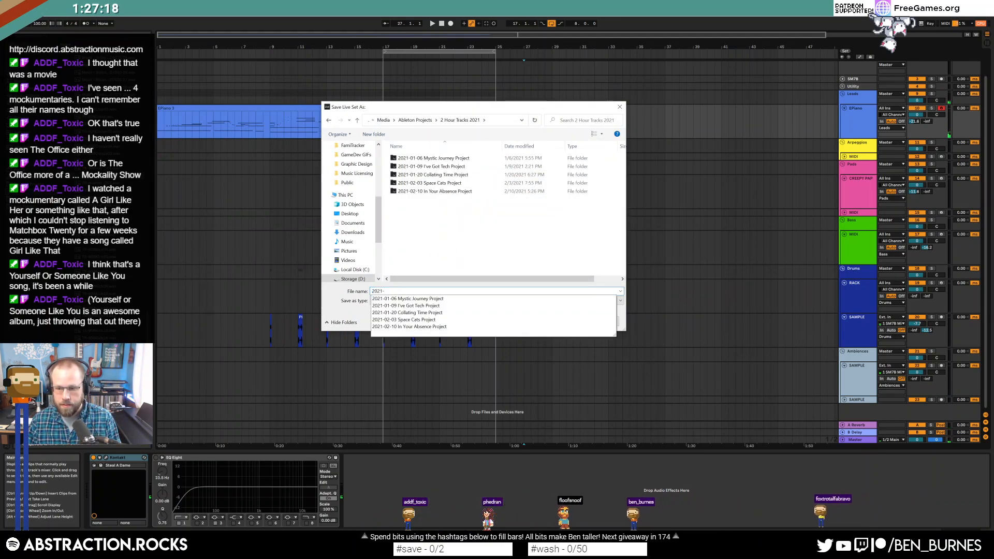
text(03-10 Mush)
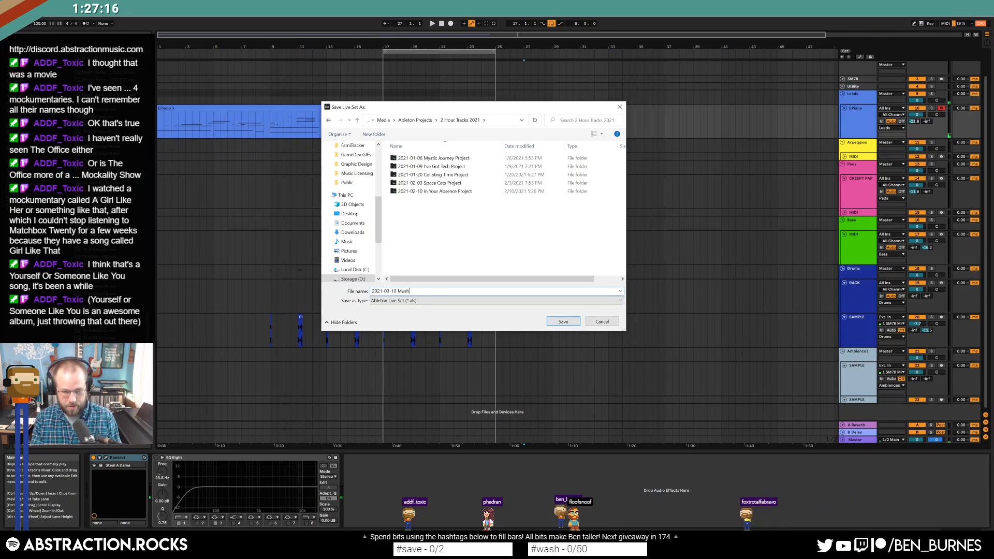
text(y and Bad)
key(Return)
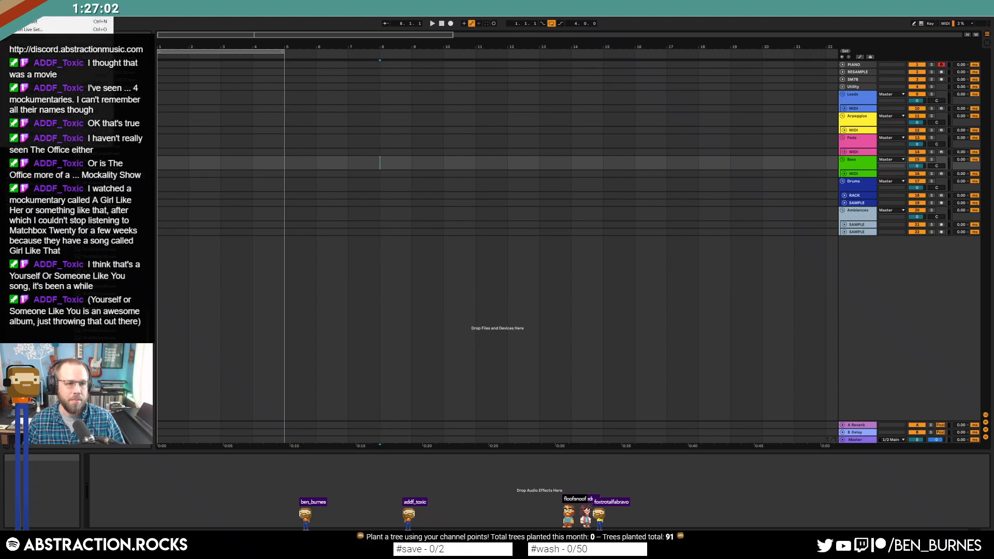
- In the new empty set, unfold the MIDI tracks under Leads, Arpeggios, Pads and Bass, plus the drum RACK track
text(0)
key(Return)
click(539, 141)
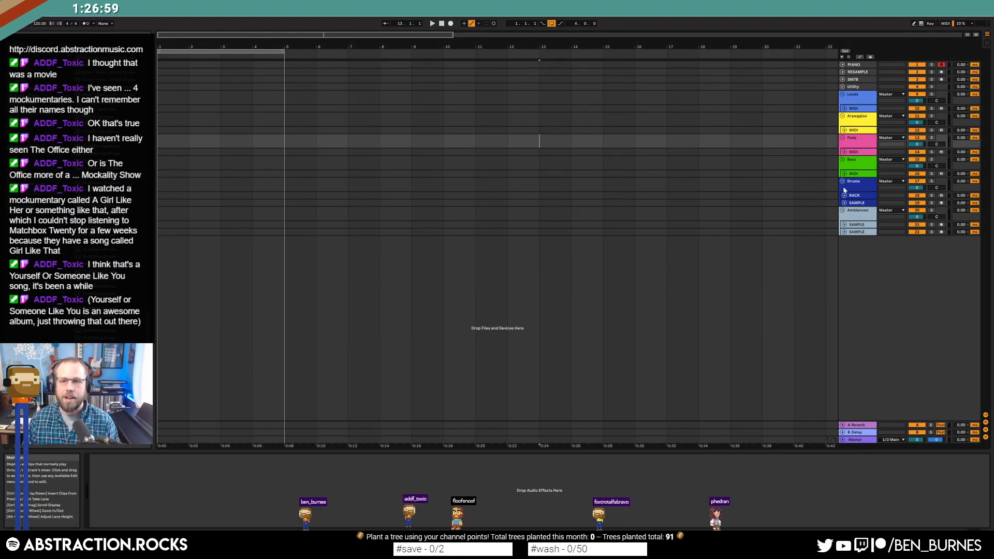
click(843, 152)
click(844, 130)
click(844, 109)
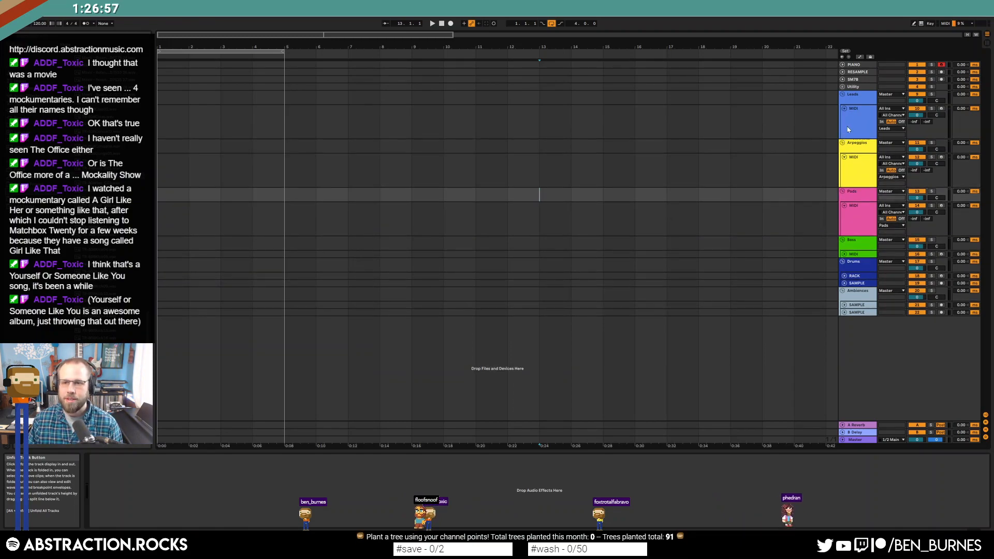
click(844, 255)
click(844, 302)
- On the drum RACK, trim the end of the VMH1 Bassdrums 055 sample and give it a fade-out of about 54.9 ms
click(858, 316)
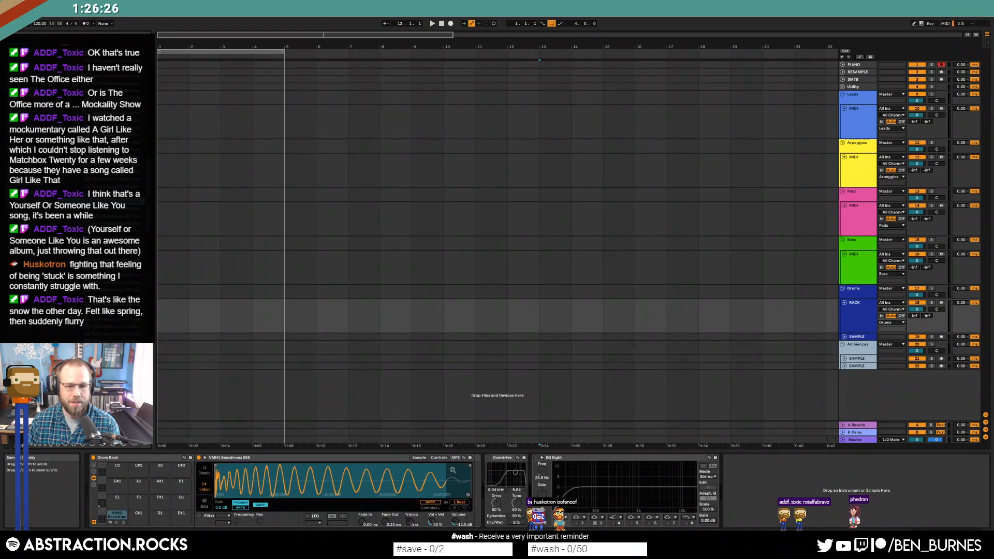
drag(469, 464, 368, 465)
mouse_move(390, 522)
mouse_down()
mouse_move(390, 489)
mouse_move(390, 499)
mouse_up()
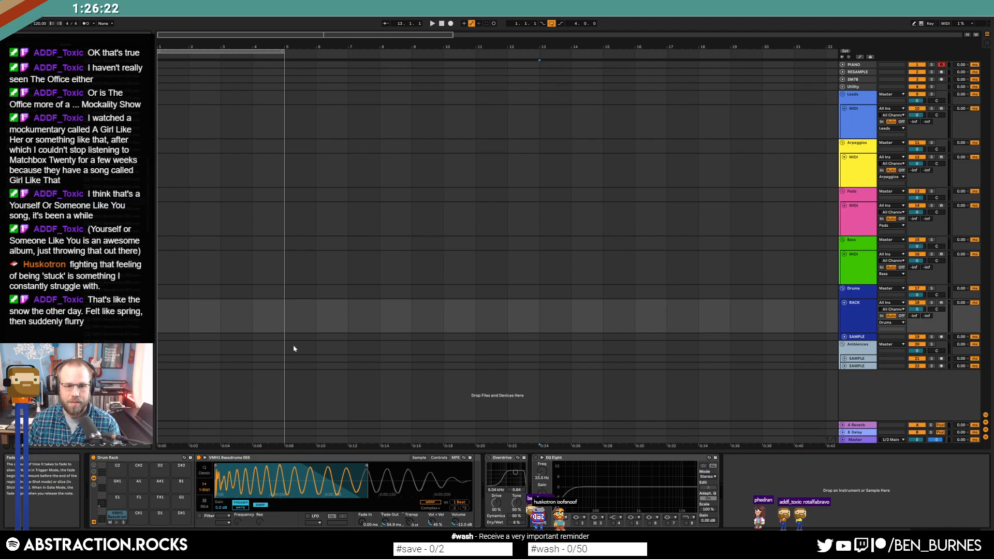
- Create a one-bar clip at bar 1 of the RACK track with a bass drum note on each of the four beats
double_click(182, 325)
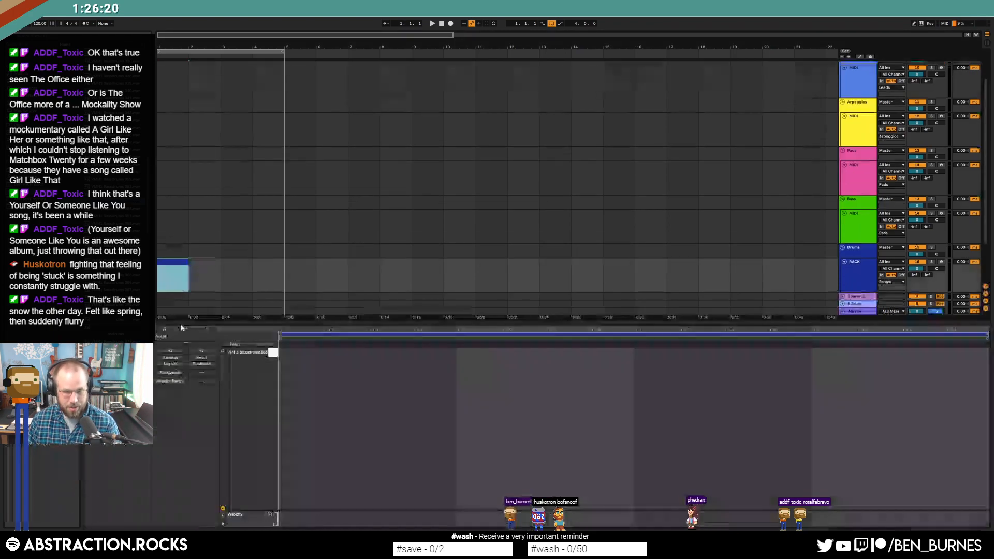
double_click(489, 352)
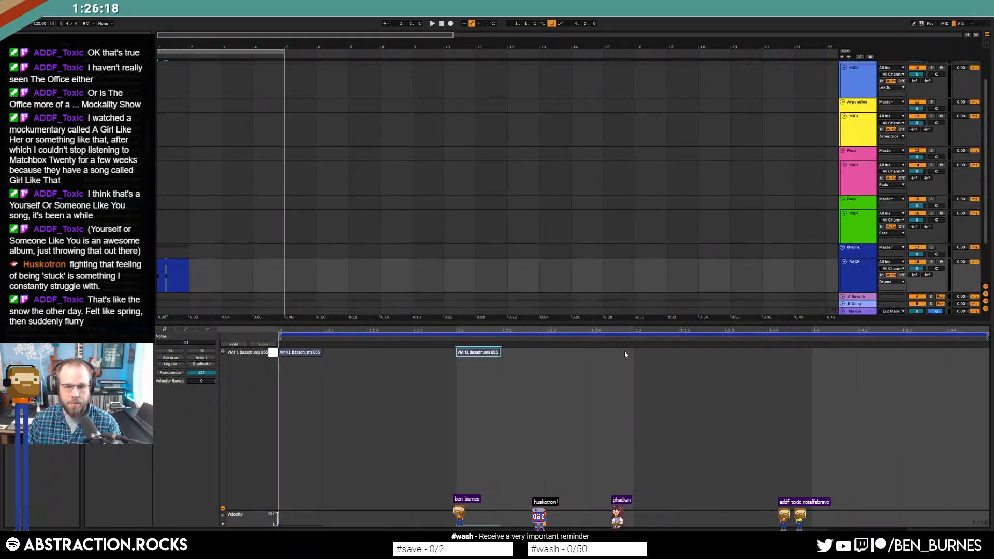
double_click(660, 352)
double_click(832, 352)
drag(876, 356, 297, 358)
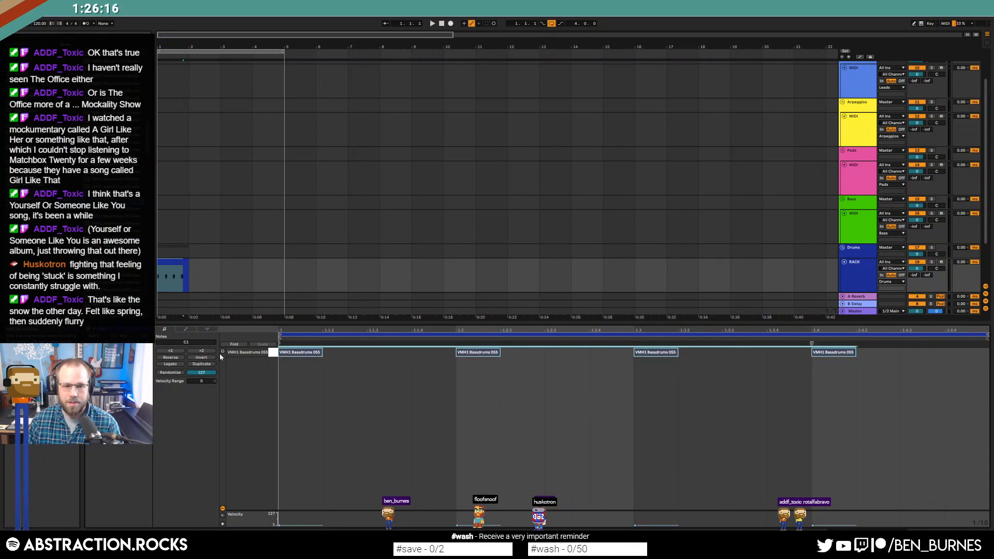
- Enable the bass drum sample's filter and set its frequency to about 2.1 kHz
key(shift+Tab)
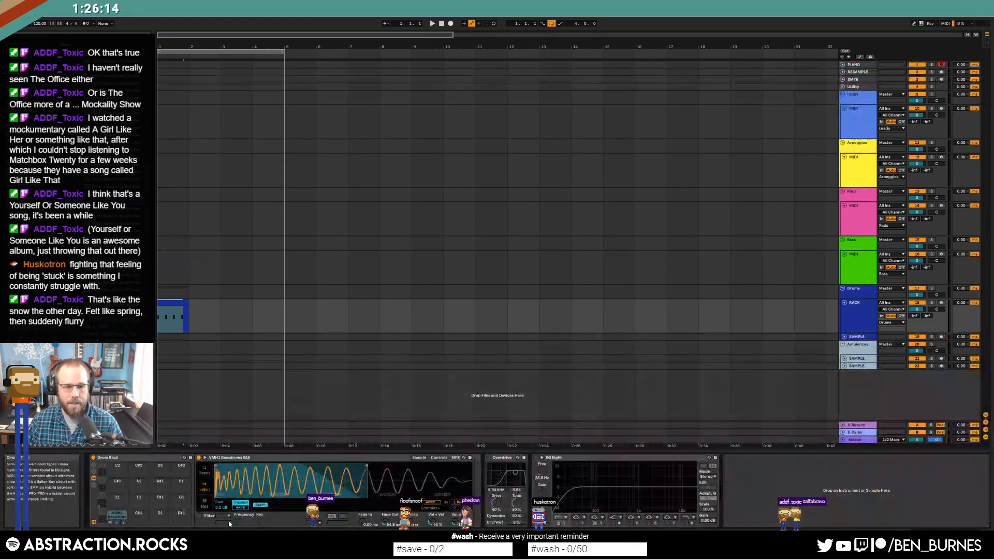
click(200, 516)
drag(237, 522, 238, 524)
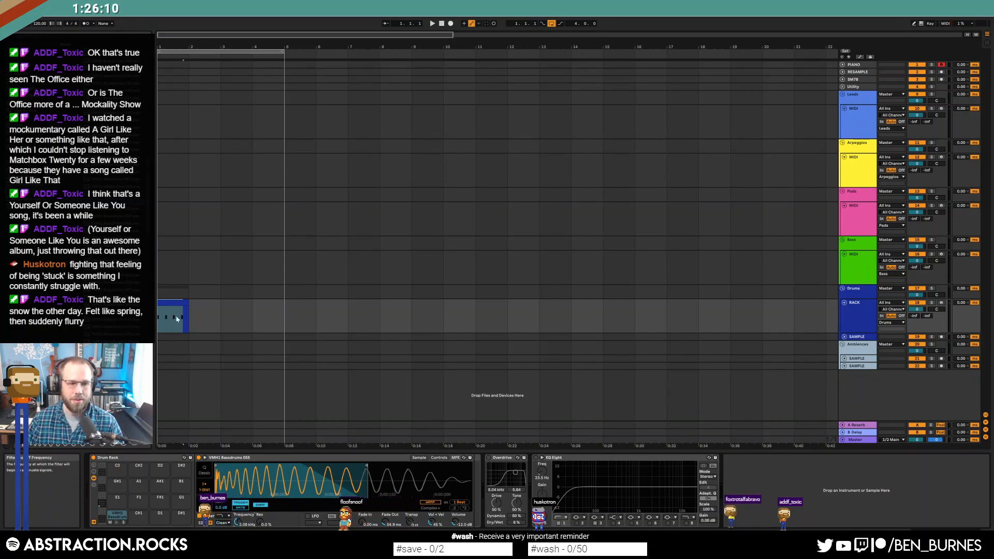
- Extend the bass drum clip to four bars and trim the sample's end slightly while playing it back
drag(188, 315, 282, 315)
key(space)
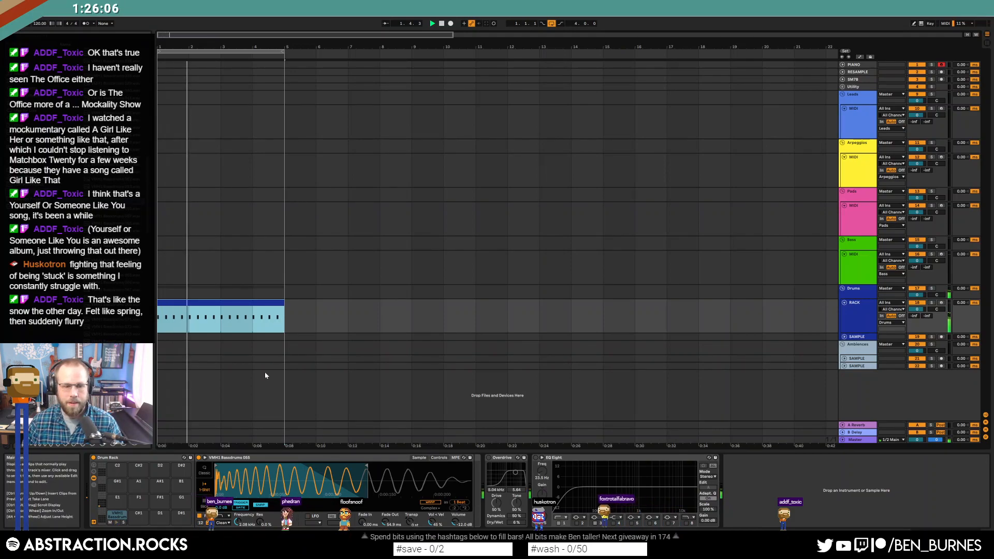
mouse_move(367, 466)
mouse_down()
mouse_move(403, 466)
mouse_move(347, 466)
mouse_up()
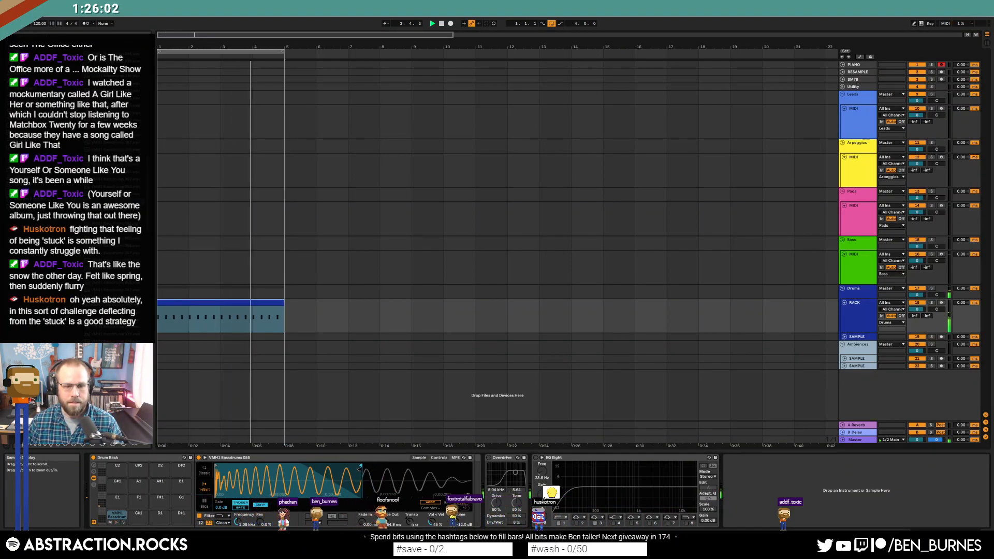
- Create a four-bar MIDI clip starting at bar 1 of the Bass MIDI track and open it for note editing
click(856, 260)
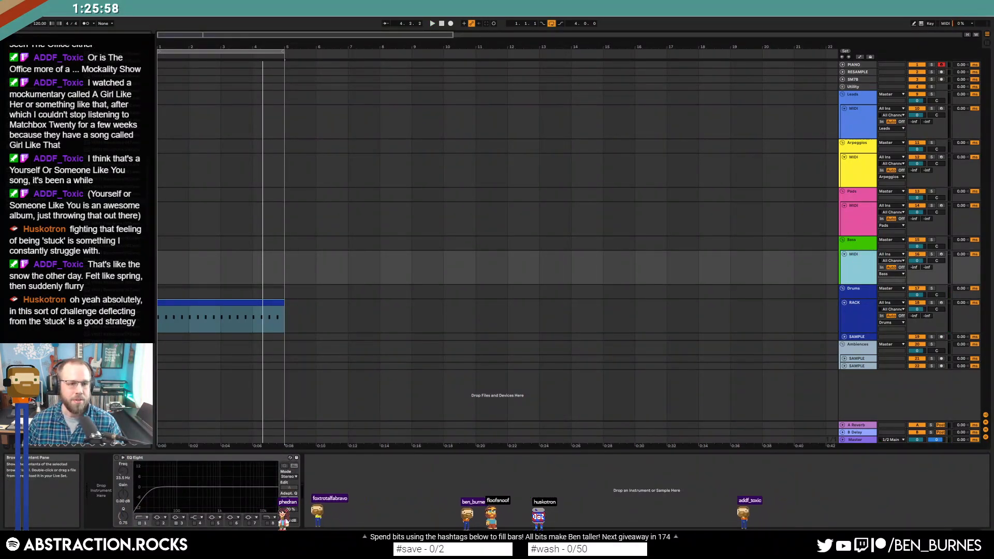
click(31, 135)
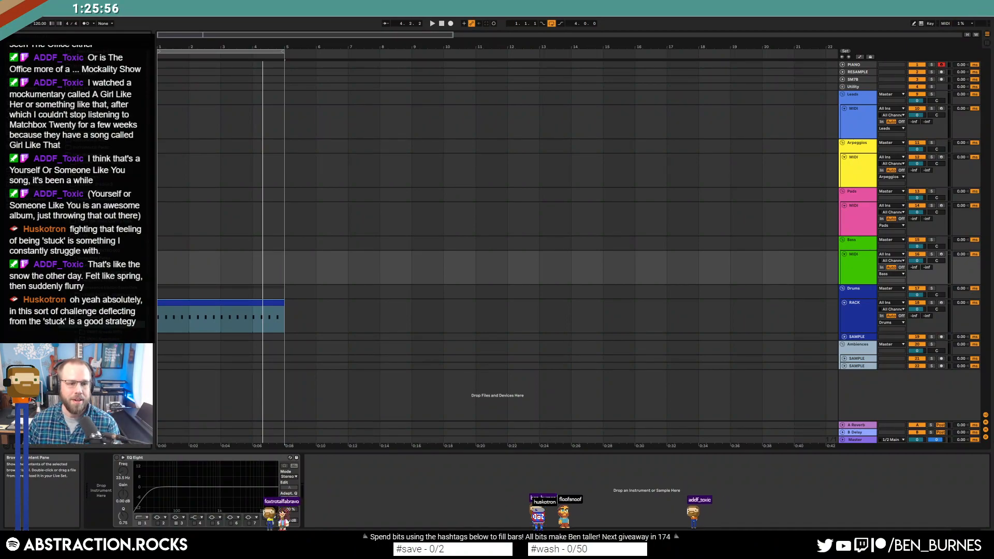
mouse_move(166, 280)
mouse_down()
mouse_move(262, 277)
mouse_move(254, 272)
mouse_up()
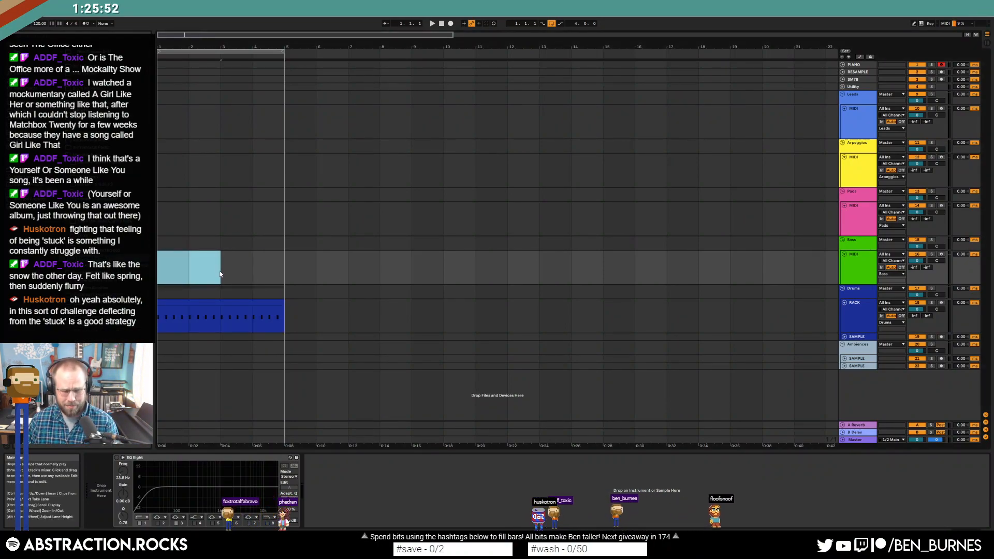
key(ctrl+shift+m)
drag(221, 255, 285, 259)
double_click(267, 255)
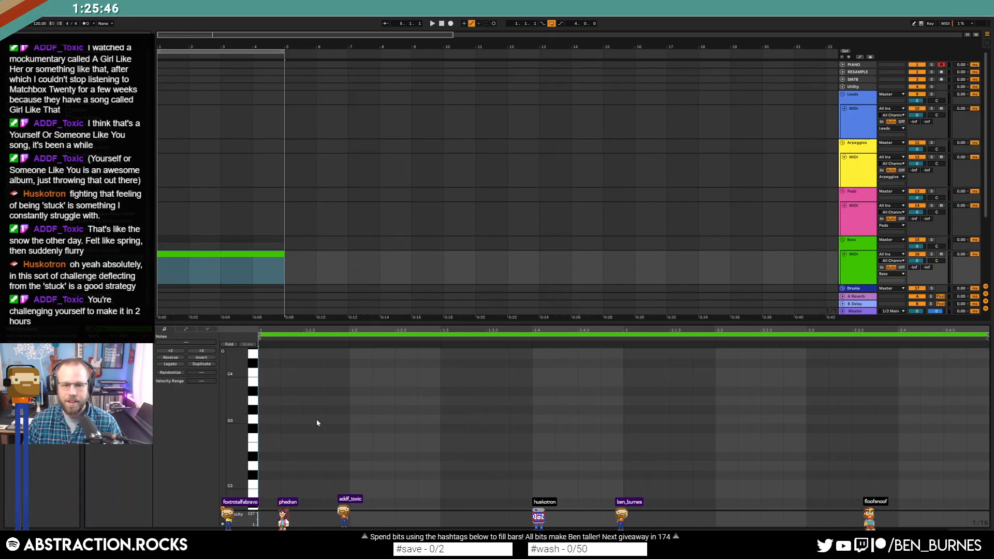
- Enter sixteenth-length C3 notes on the offbeats of beats 1 to 3 in the bass clip and duplicate bar 1 into bar 2
drag(233, 422, 222, 401)
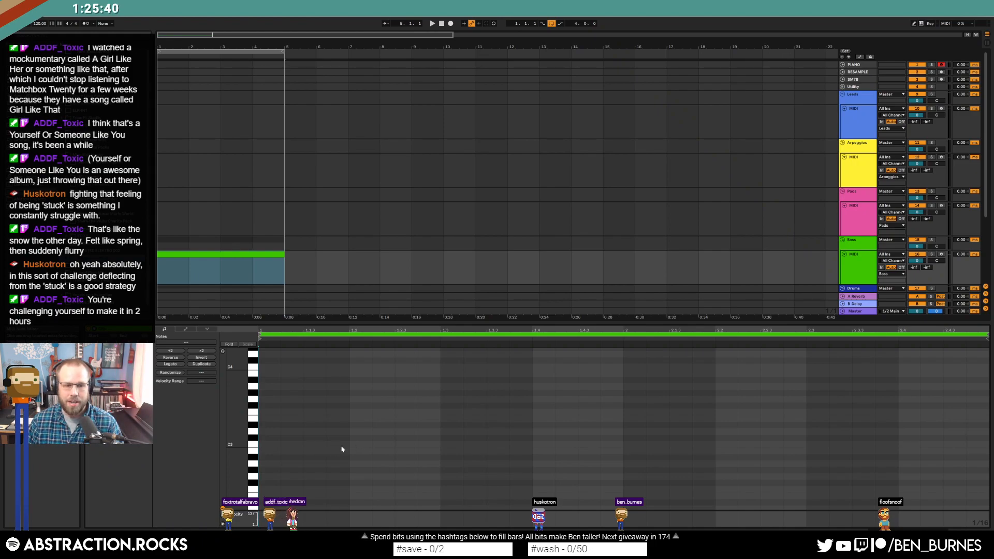
double_click(311, 445)
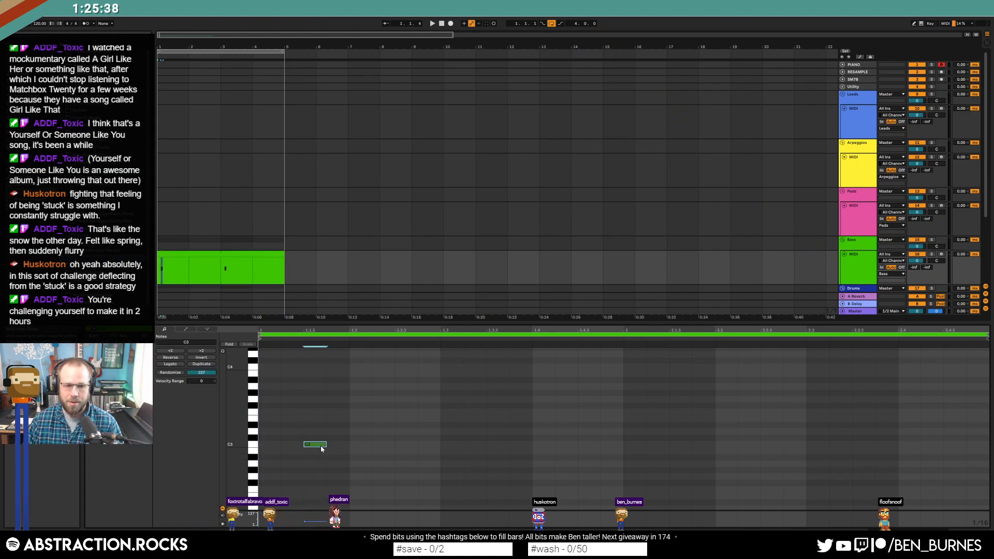
key(ctrl+d)
key(ctrl+d)
click(588, 464)
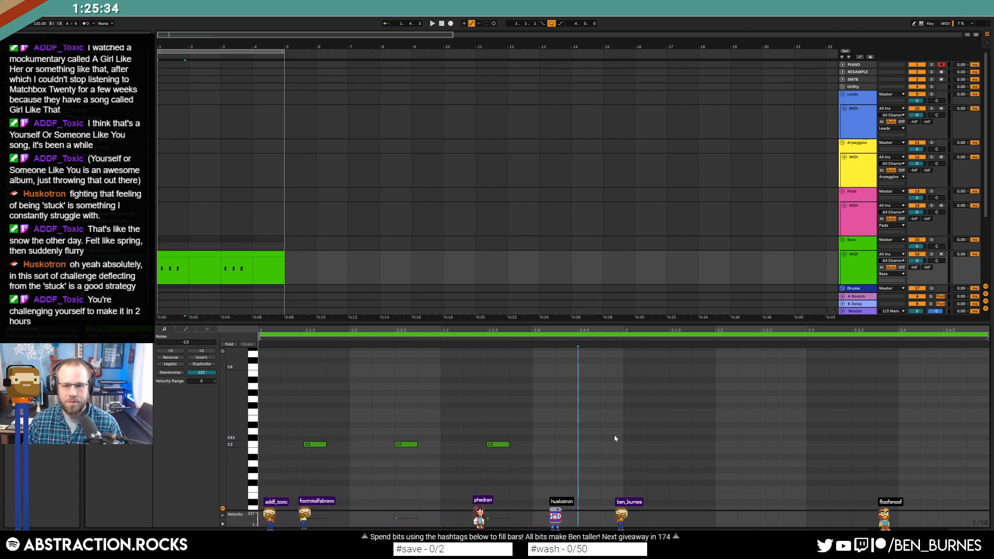
drag(623, 428, 225, 471)
key(ctrl+d)
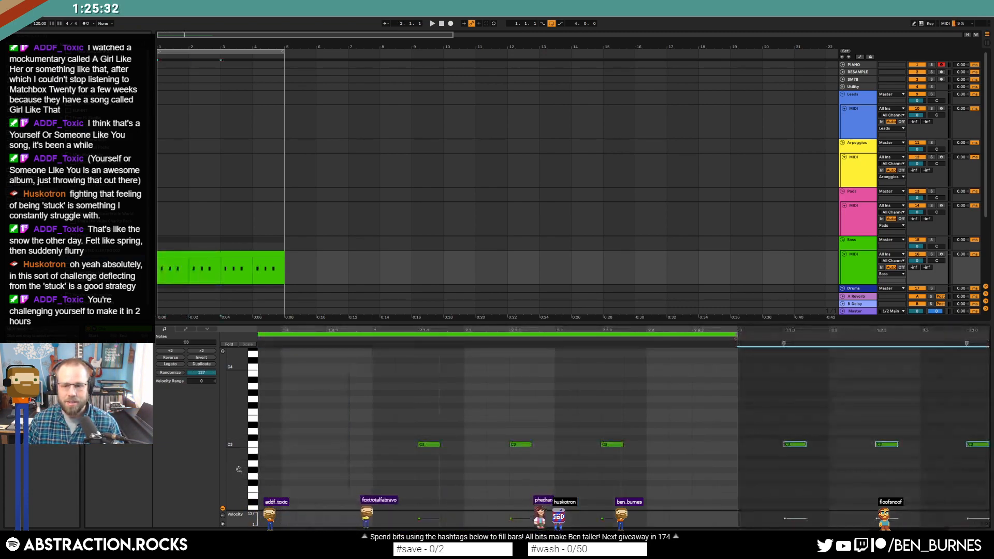
- Load Analog on the Bass MIDI track and lower its Filter 1 cutoff, starting playback to hear it
key(shift+Tab)
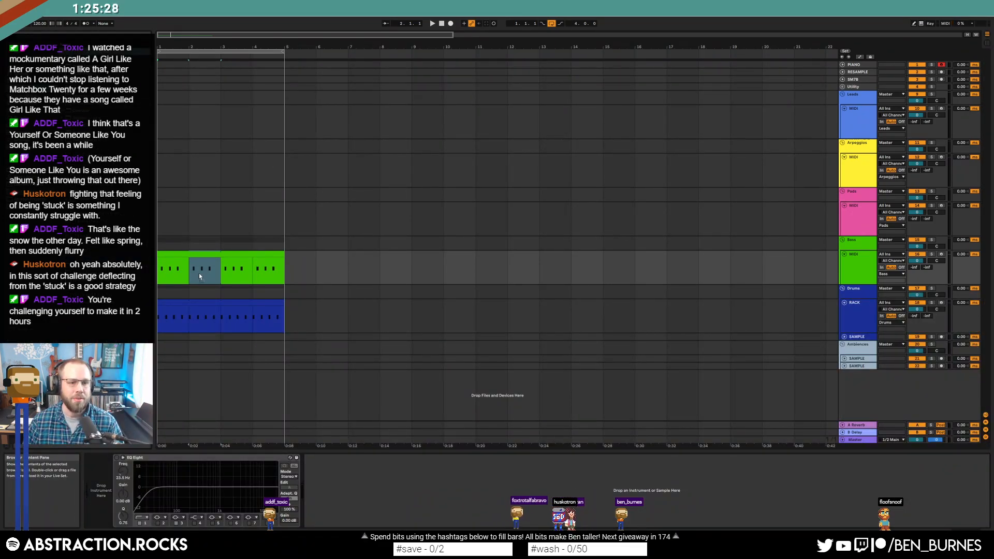
click(131, 471)
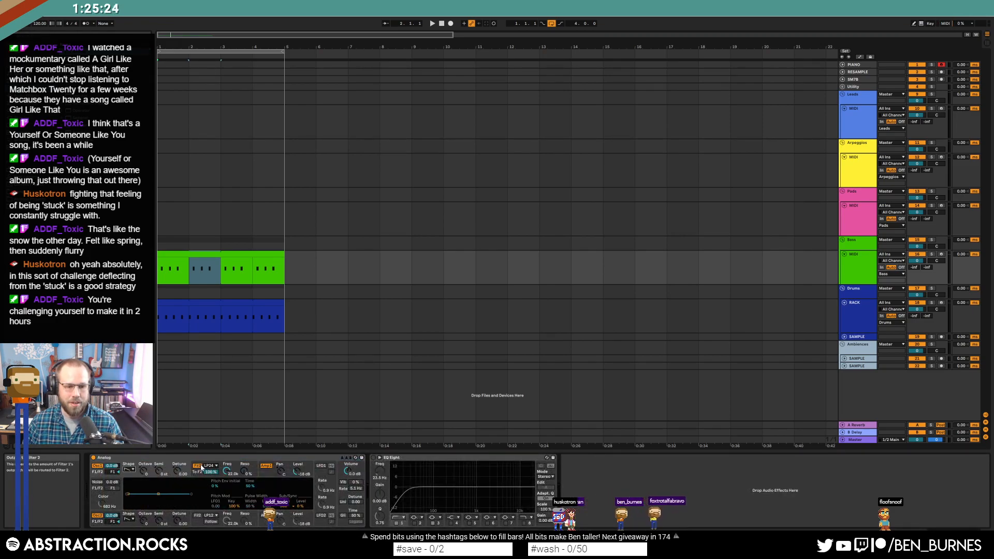
drag(231, 472, 231, 508)
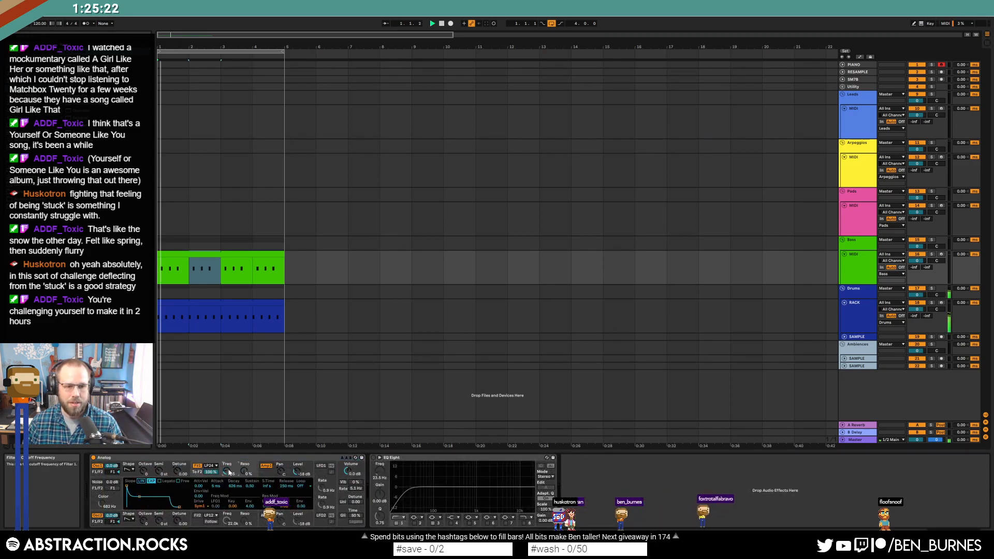
key(space)
- Transpose all notes of the bass clip down one octave
double_click(235, 254)
click(383, 399)
key(ctrl+a)
key(shift+Down)
key(shift+Tab)
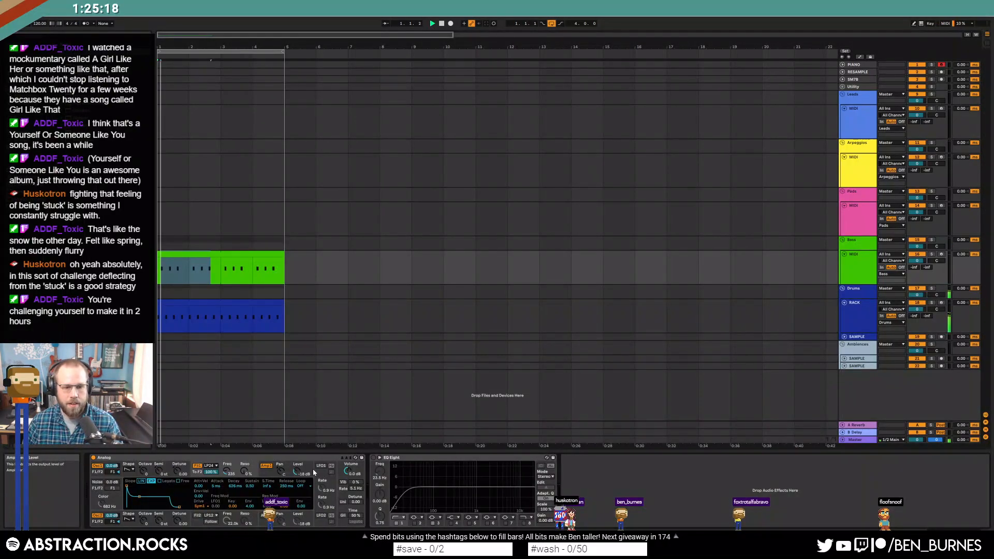
- Turn on Unison in the bass Analog, adjust its detune and Filter 1 cutoff, and undo the last filter envelope amount change
click(342, 502)
drag(356, 502, 356, 499)
drag(227, 472, 250, 522)
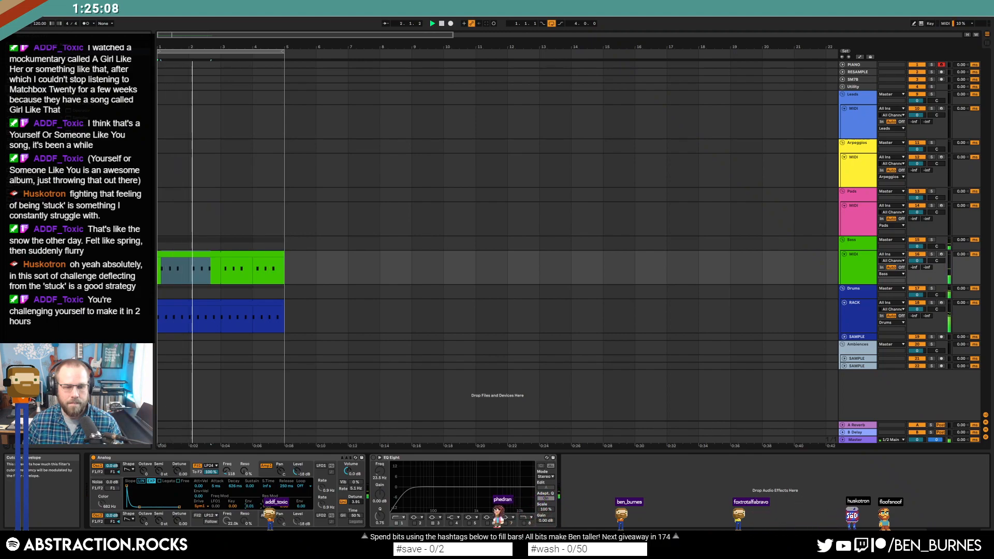
key(ctrl+z)
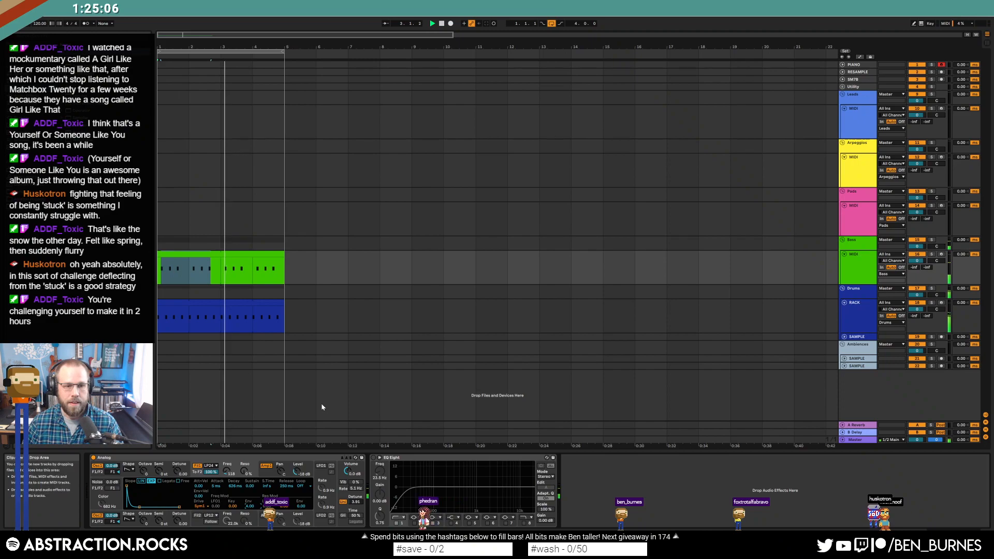
- Load Analog on the Leads MIDI track and arm that track for recording
click(306, 315)
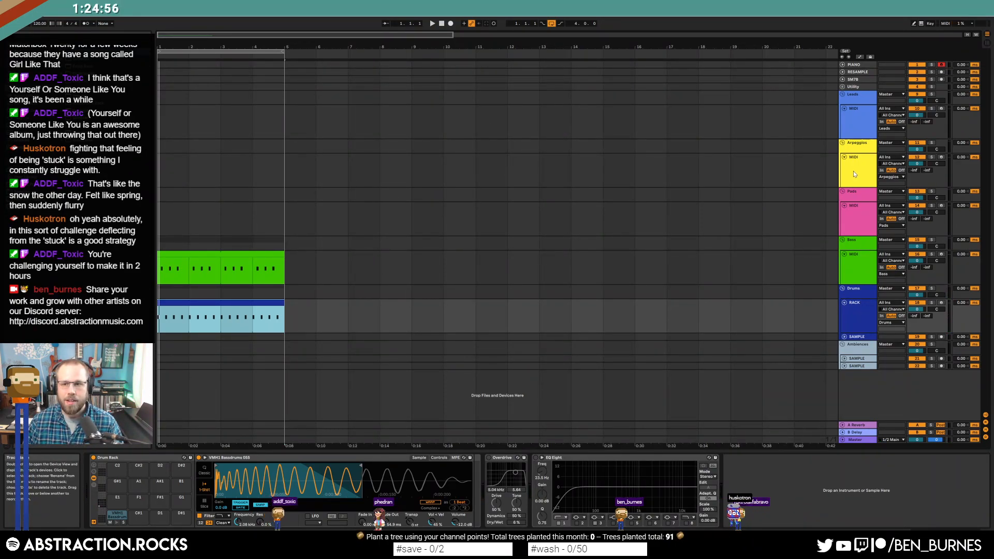
click(857, 122)
double_click(82, 52)
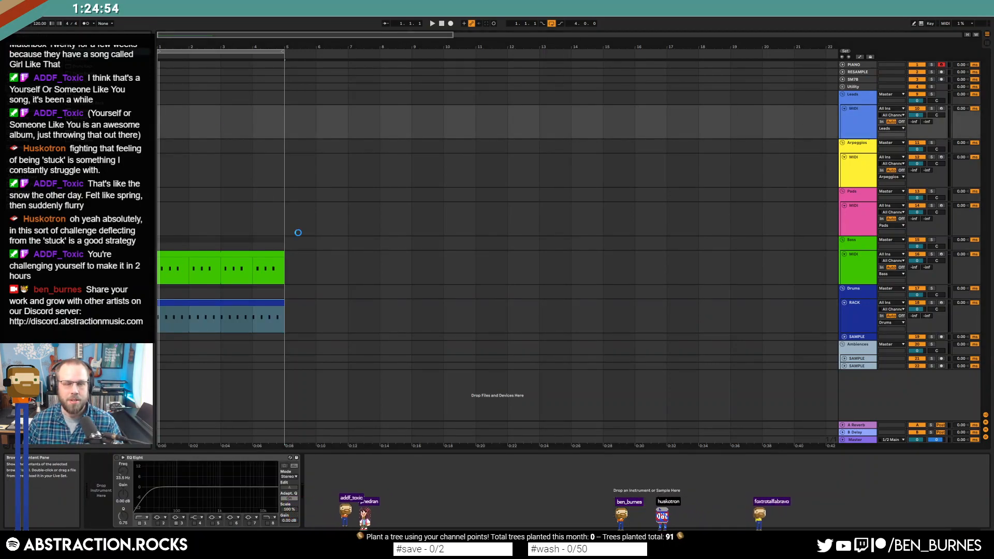
click(167, 127)
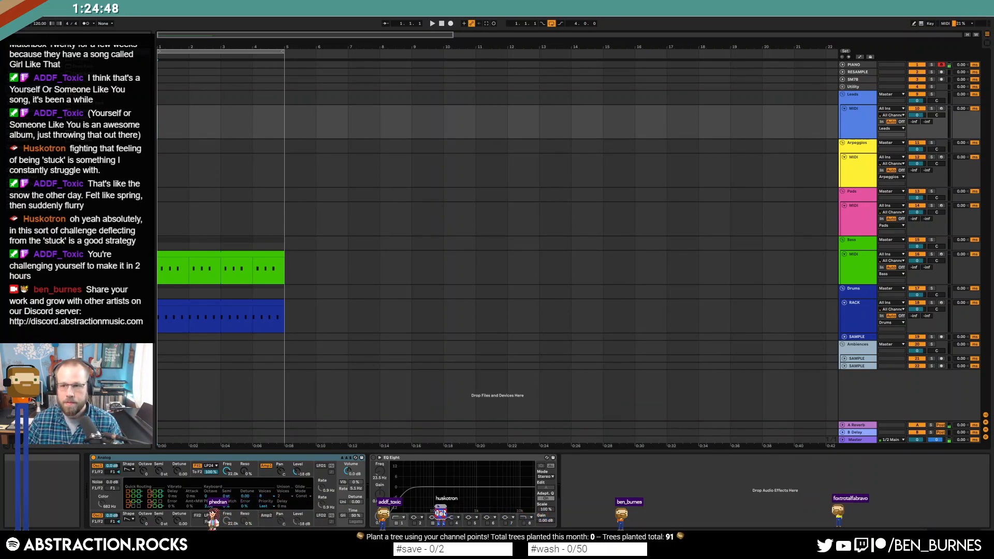
click(941, 108)
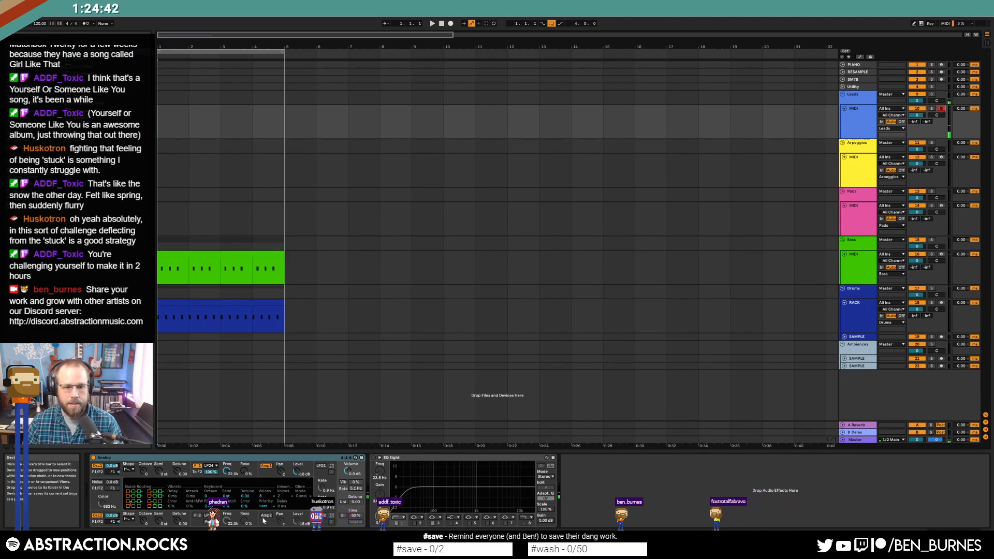
- Lower the lead Analog's Filter 1 cutoff to about 132 Hz and give its filter envelope an attack of about 227 ms
drag(226, 477, 225, 504)
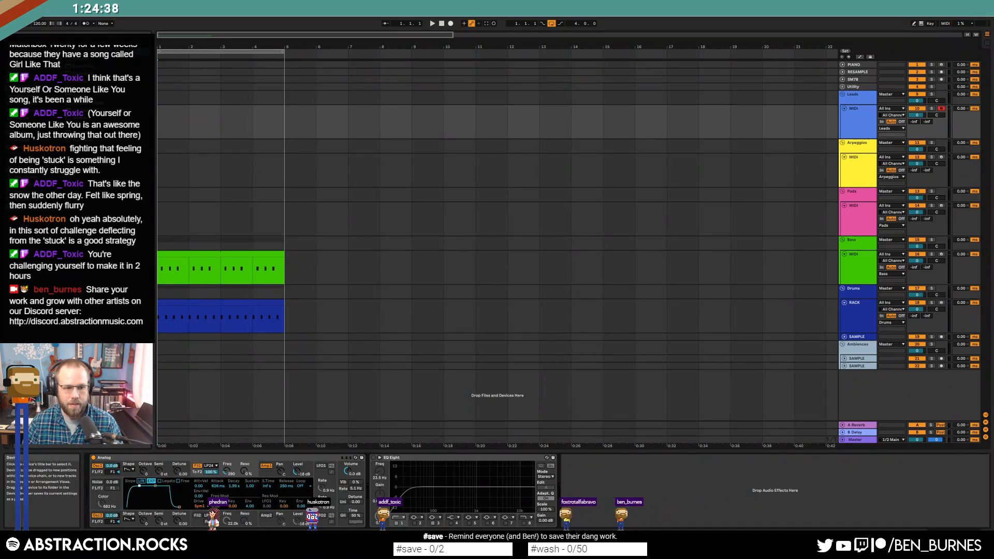
drag(227, 472, 227, 466)
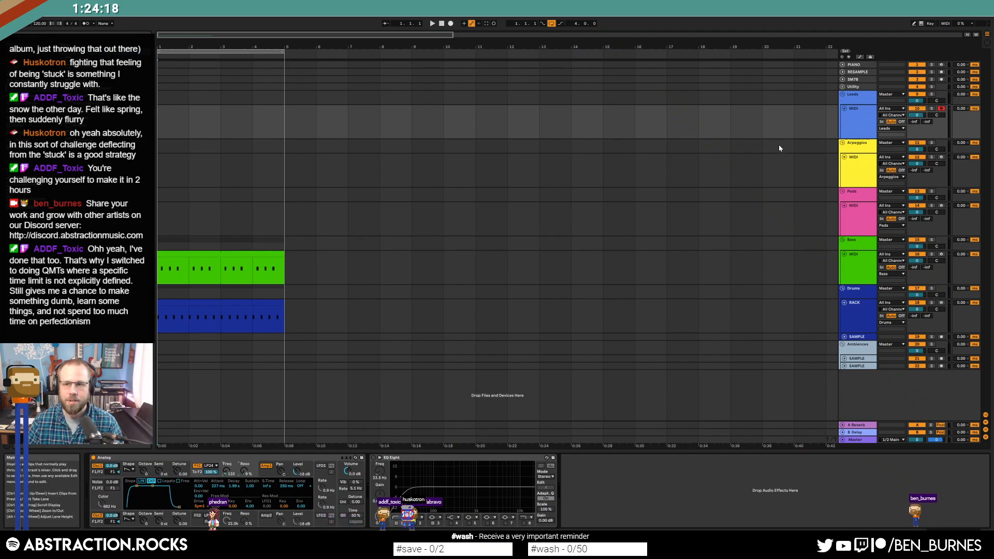
- Record about one bar of two-note chords on the Leads MIDI track, starting at bar 1
click(842, 122)
key(Home)
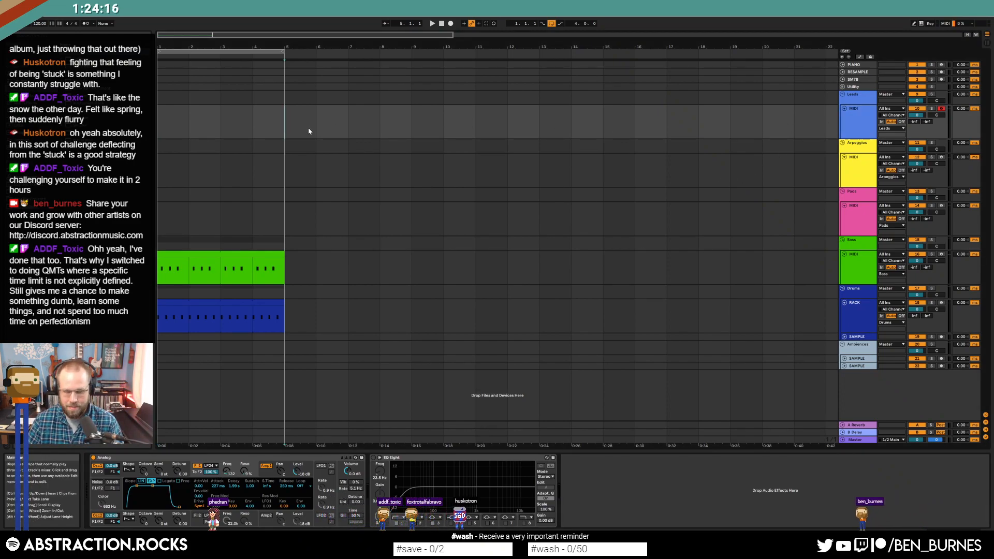
key(F9)
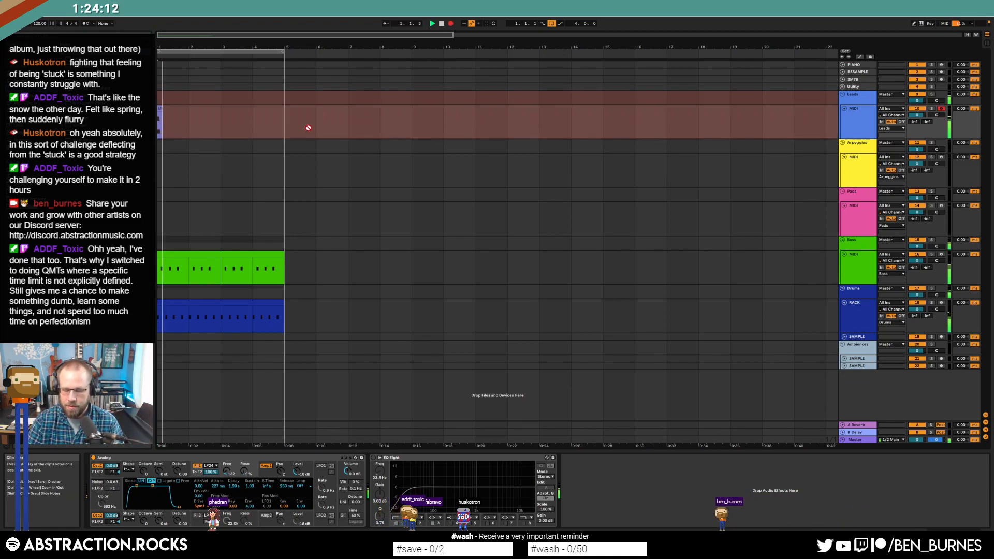
key(space)
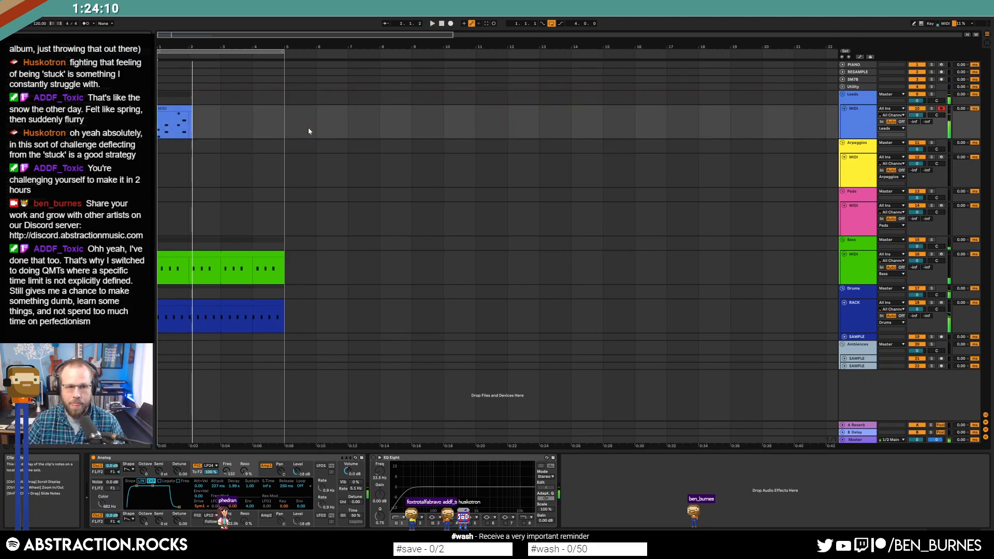
- Raise the recorded lead clip's last D3 note to D#3, nudge the third note pair earlier and the fourth pair later
double_click(180, 109)
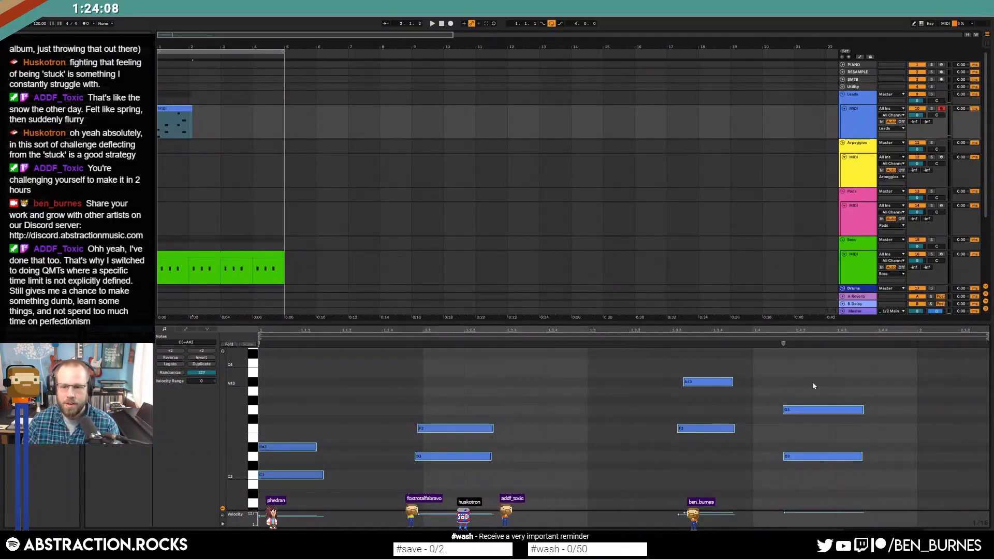
click(800, 455)
key(Up)
drag(693, 361, 710, 458)
key(Left)
click(690, 384)
key(Left)
drag(814, 387, 827, 472)
key(Right)
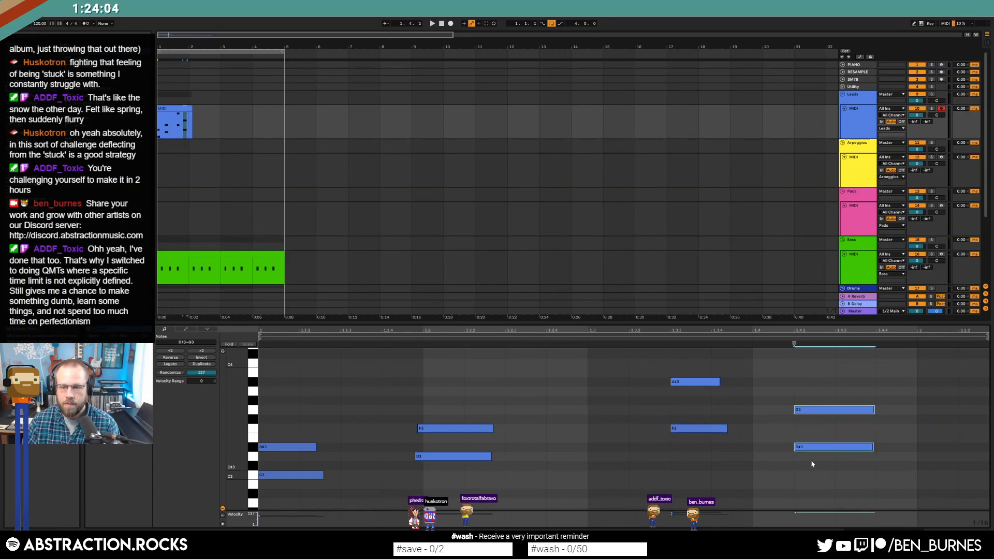
- Shorten the fourth note pair and the F3 of the third pair, and line the second pair up with beat 2
key(shift+Left)
click(709, 382)
key(Left)
key(Right)
key(Left)
drag(726, 429, 713, 429)
click(737, 442)
drag(385, 402, 505, 498)
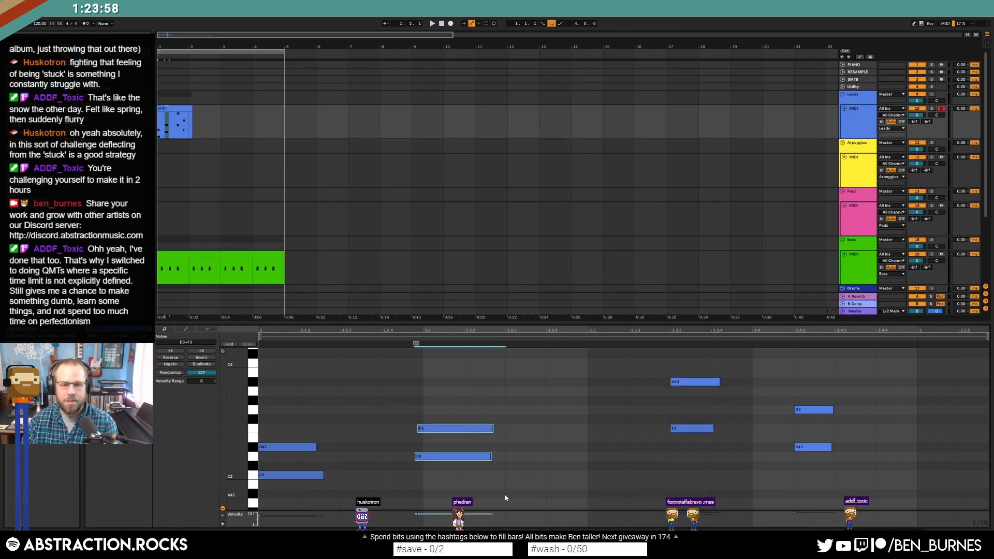
- Trim the end of the lead clip to one bar and play it with the bass and drums
key(shift+Tab)
drag(192, 109, 184, 110)
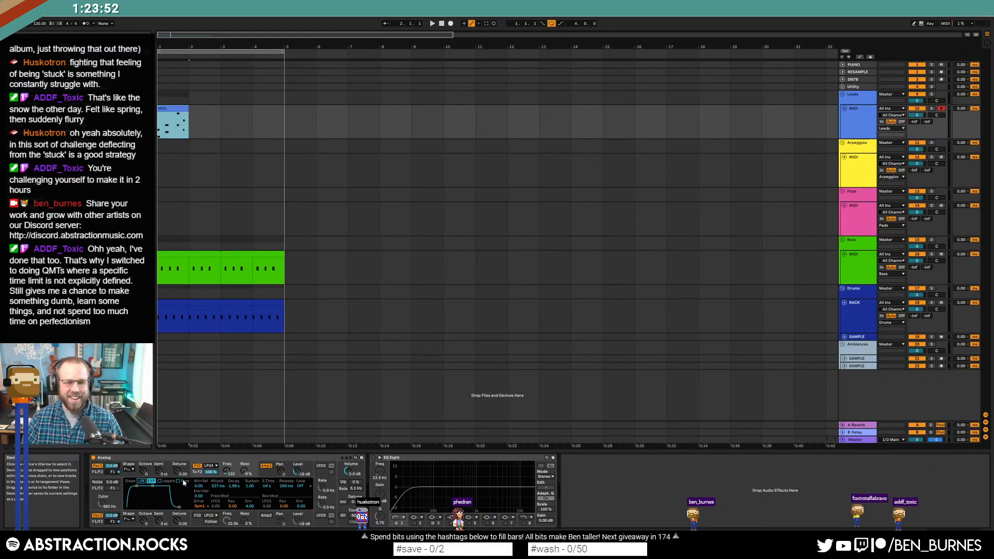
key(space)
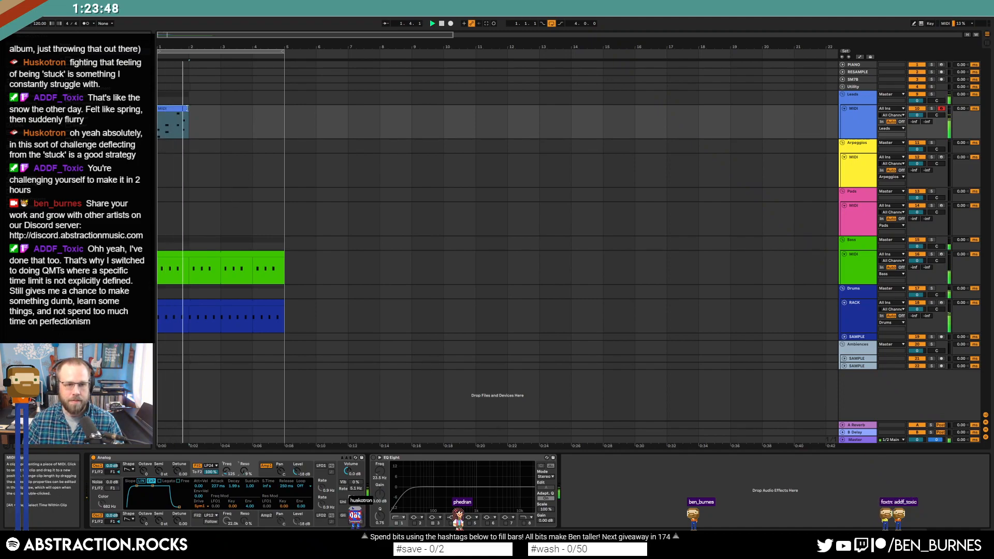
key(space)
- Extend the lead clip to four bars and set its loop length to one bar
drag(187, 109, 282, 118)
double_click(272, 108)
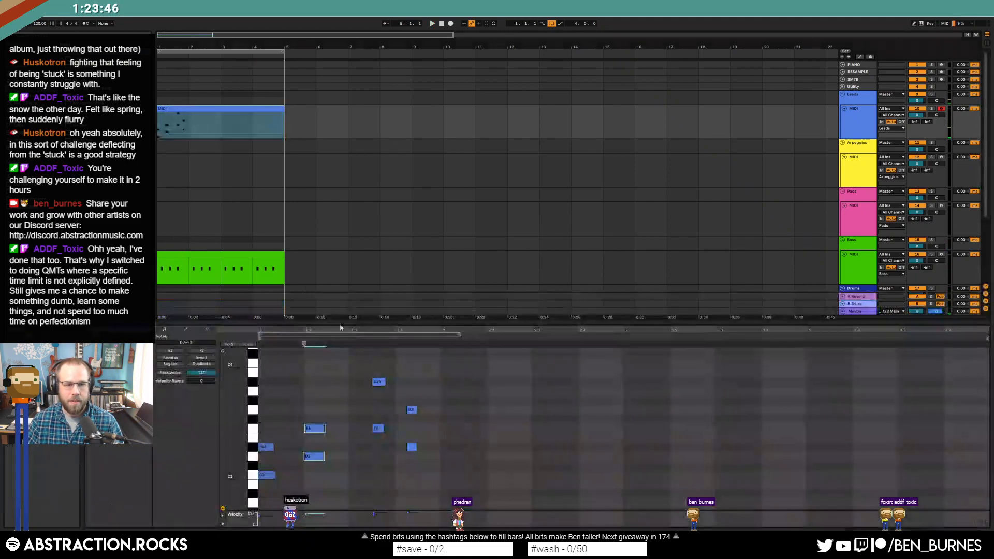
drag(459, 334, 440, 334)
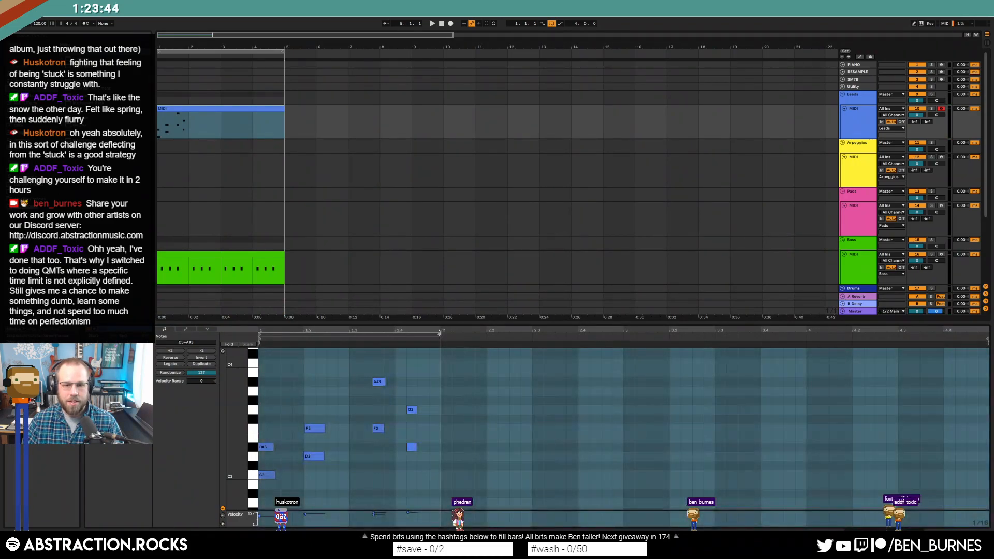
- Move the lead clip's last note pair one sixteenth later, and turn on the clip's one-bar loop and play it
drag(417, 407, 428, 407)
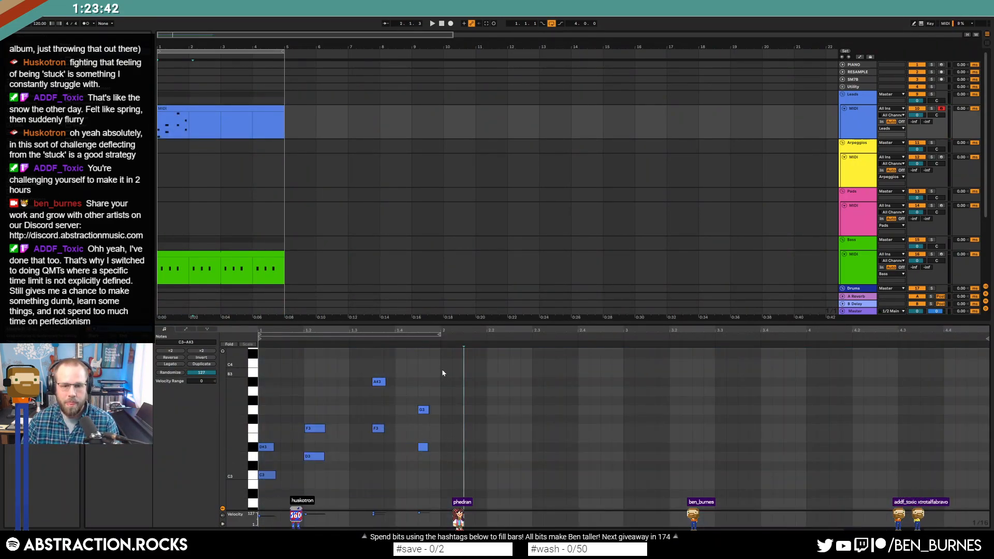
key(ctrl+a)
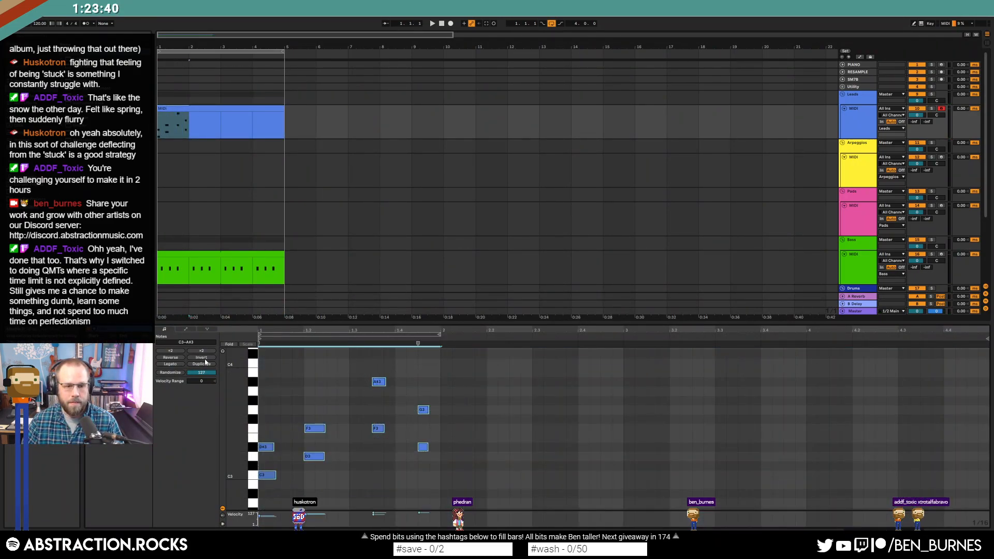
key(space)
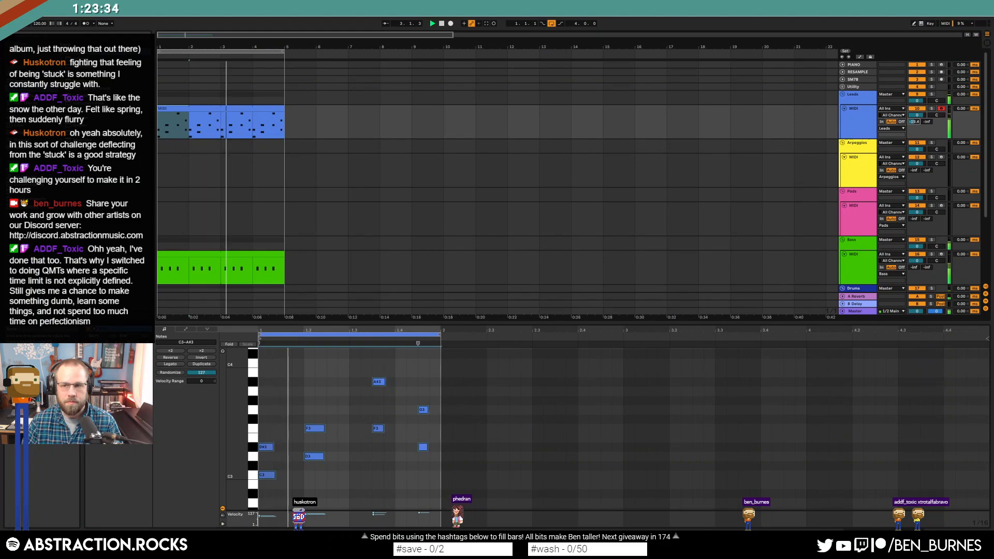
- Toggle Oscillator 2 and turn on Unison in the lead Analog while the loop plays
key(shift+Tab)
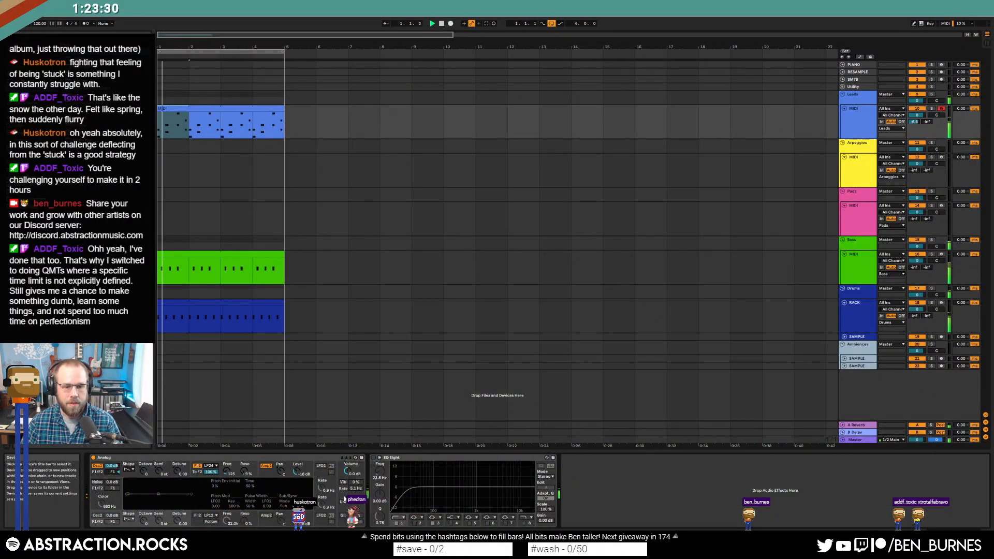
click(98, 515)
click(343, 502)
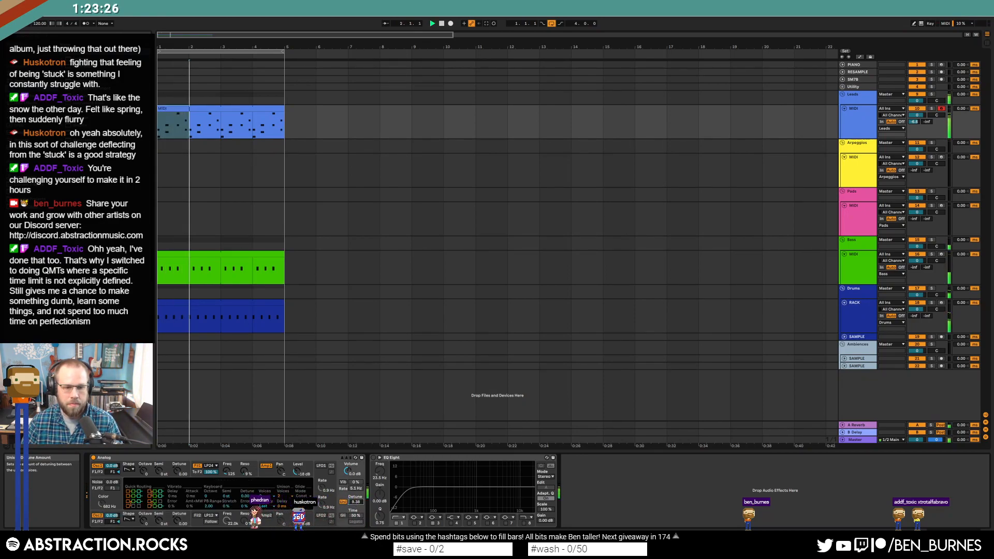
- Lengthen the lead Analog's filter envelope decay to about 835 ms and set the song tempo to 128 BPM
click(196, 476)
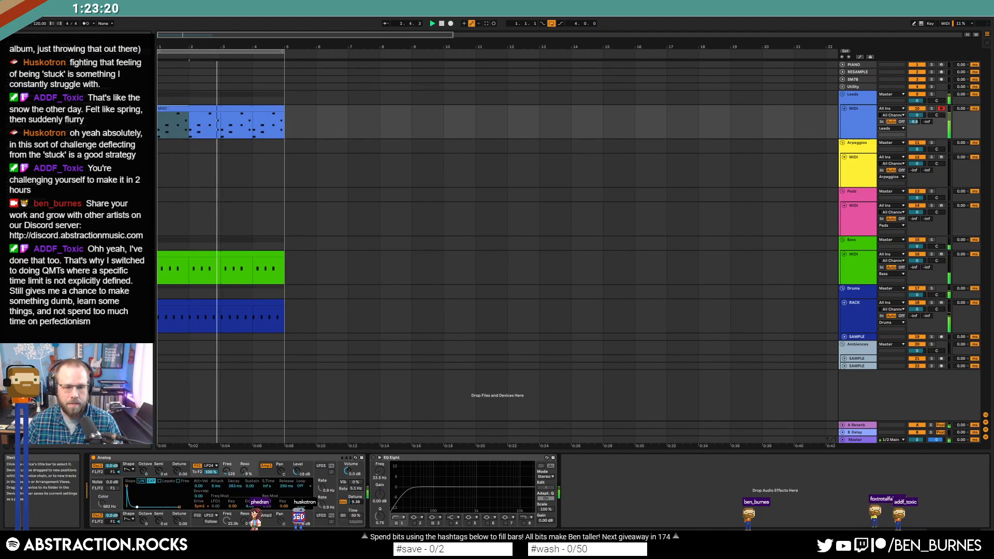
click(268, 476)
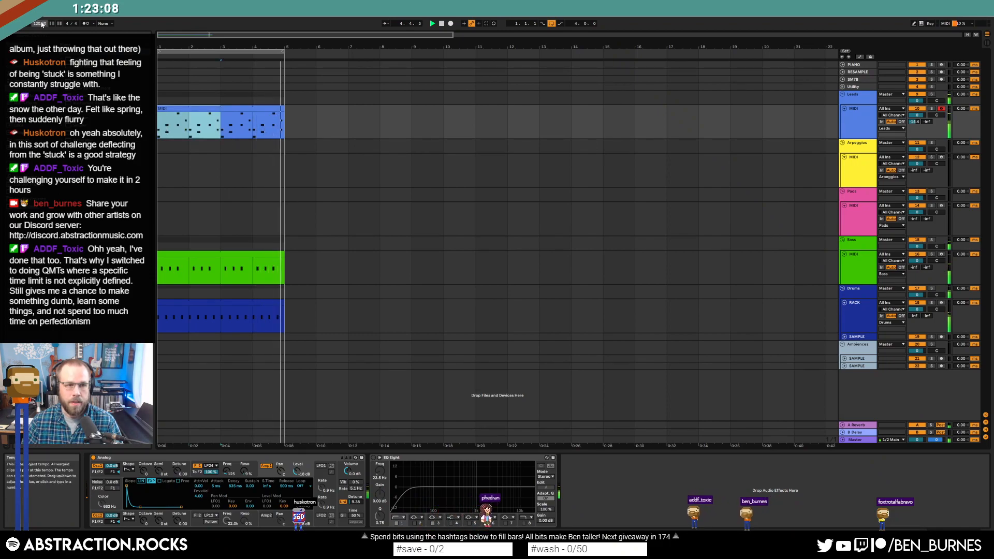
text(128)
key(Return)
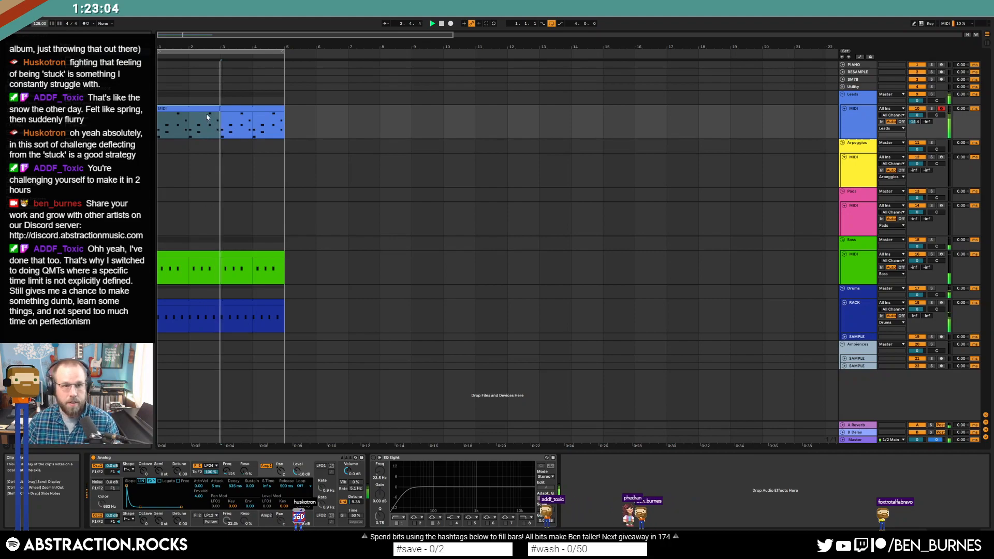
- Consolidate the lead clip's first two bars into one clip and delete the last note pair in its second bar
click(219, 133)
drag(218, 133, 165, 131)
key(ctrl+j)
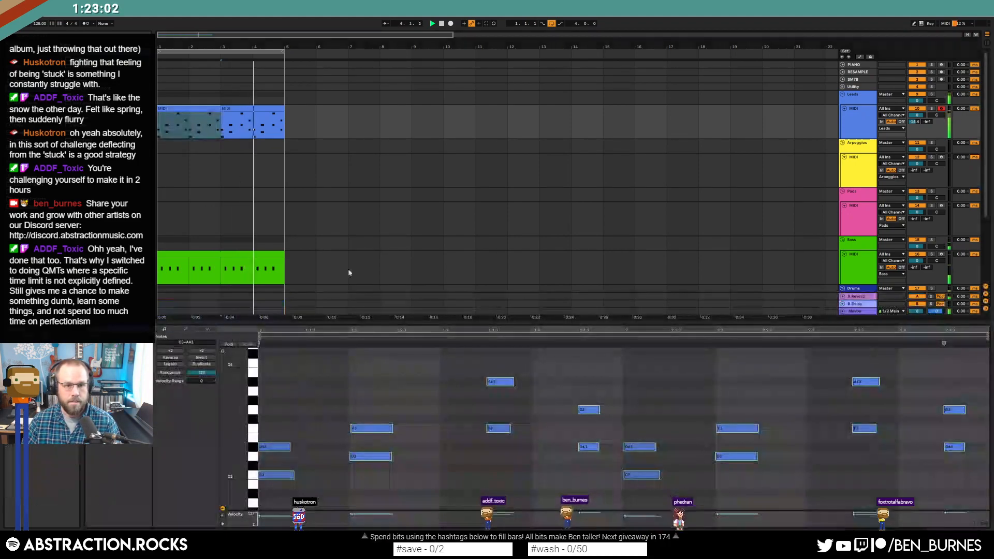
click(762, 397)
drag(931, 387, 961, 492)
key(Delete)
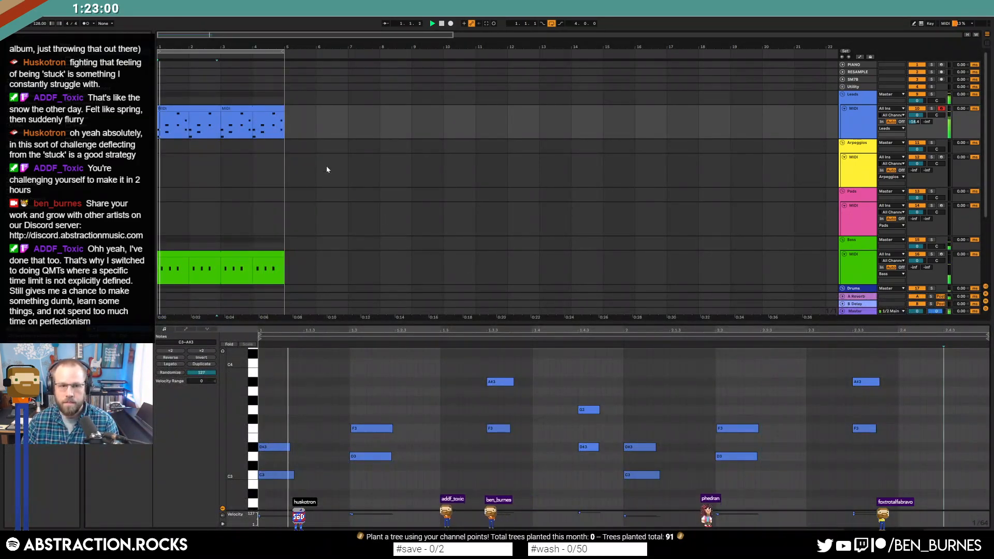
- Extend the consolidated two-bar lead clip across all four bars and reopen its notes
click(213, 109)
click(222, 110)
drag(222, 111, 284, 115)
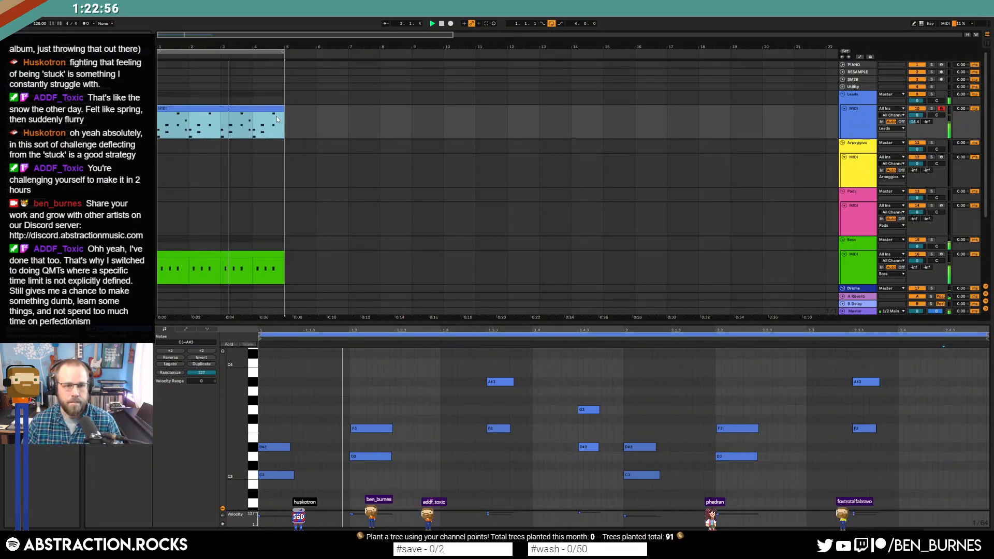
key(shift+Tab)
key(shift+Tab)
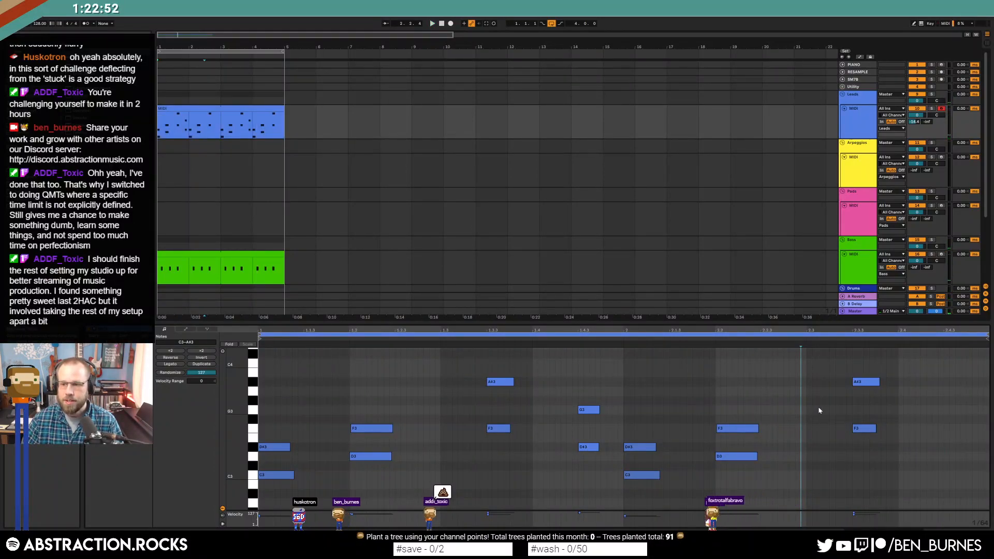
- Move the second bar's A#3/F3 pair one sixteenth earlier, duplicate it one beat later, and play the loop
click(866, 382)
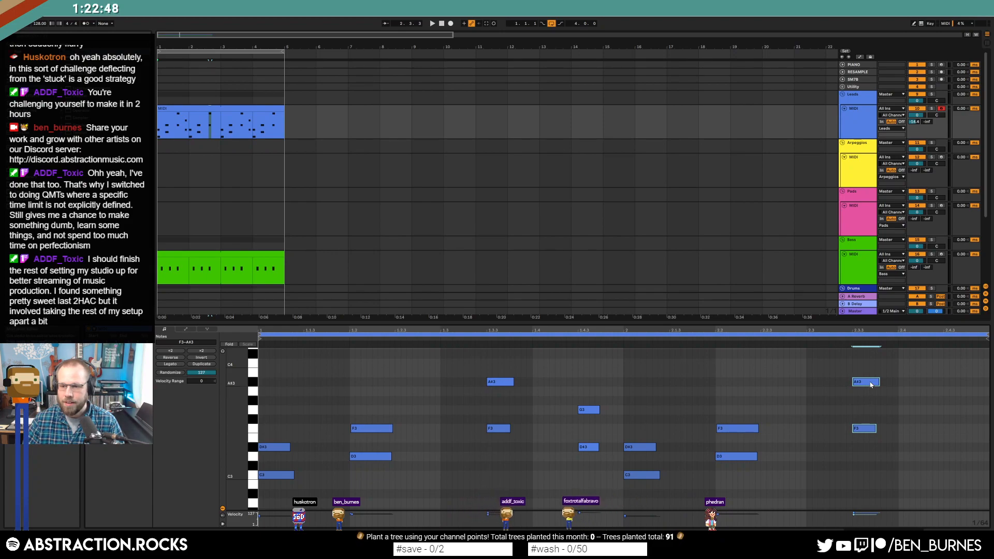
drag(870, 384, 852, 388)
drag(862, 452, 919, 453)
key(ctrl+d)
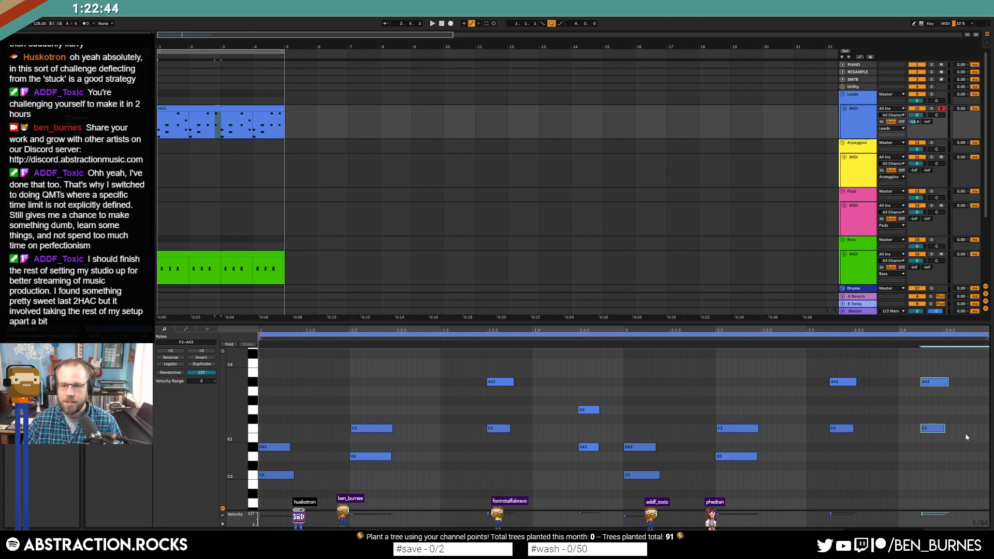
key(space)
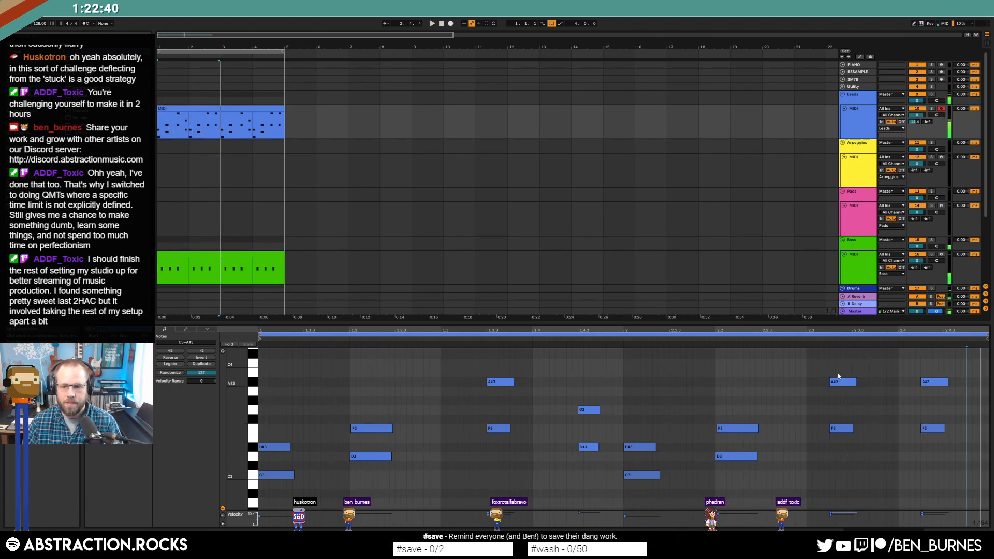
- Shift the second bar's last two note pairs one sixteenth earlier, transpose the final pair down to G3 and D3, and play it
drag(935, 371, 942, 453)
key(Left)
key(Left)
key(Left)
key(Left)
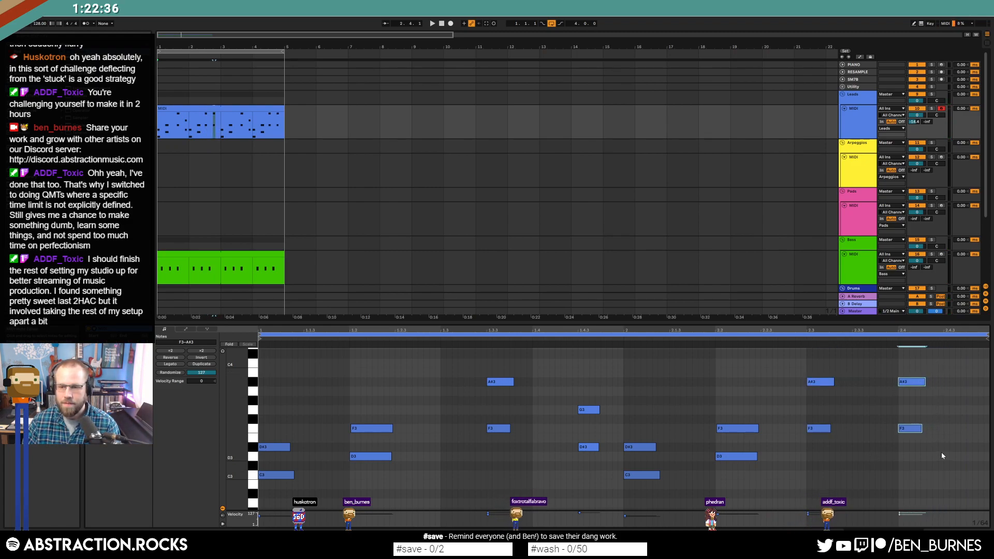
key(Down)
key(Down)
key(Down)
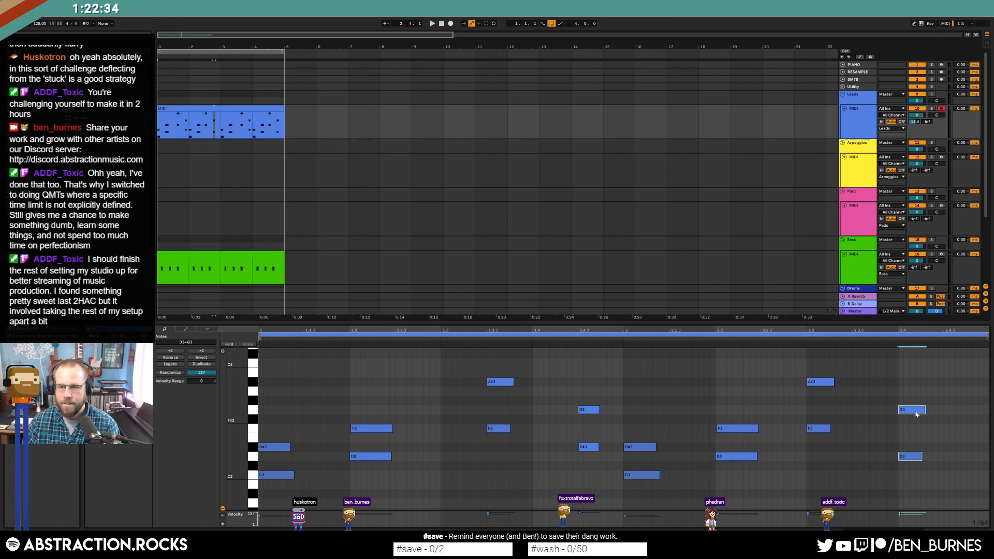
click(913, 409)
key(space)
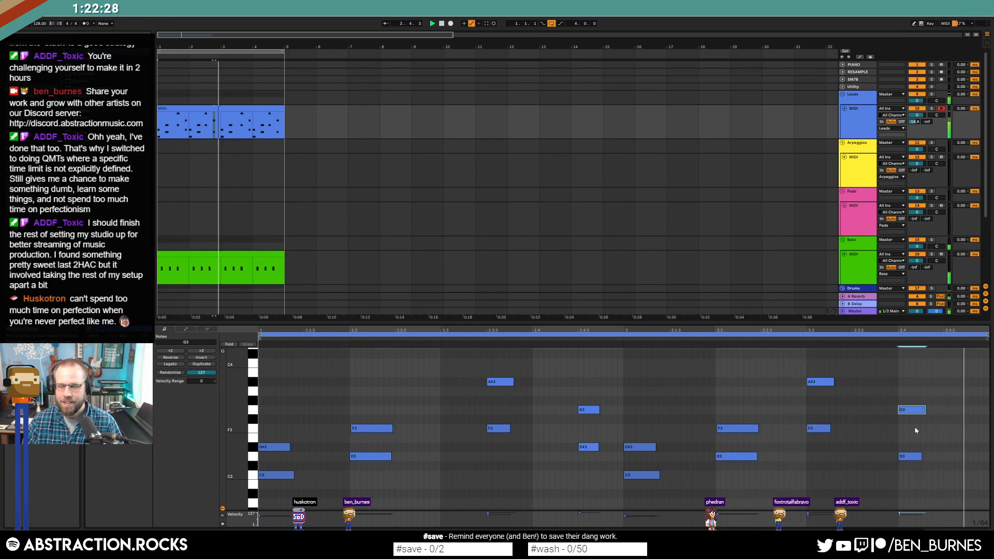
- Reopen the lead clip's notes and deactivate the bass clip while the loop plays
key(shift+Tab)
double_click(238, 121)
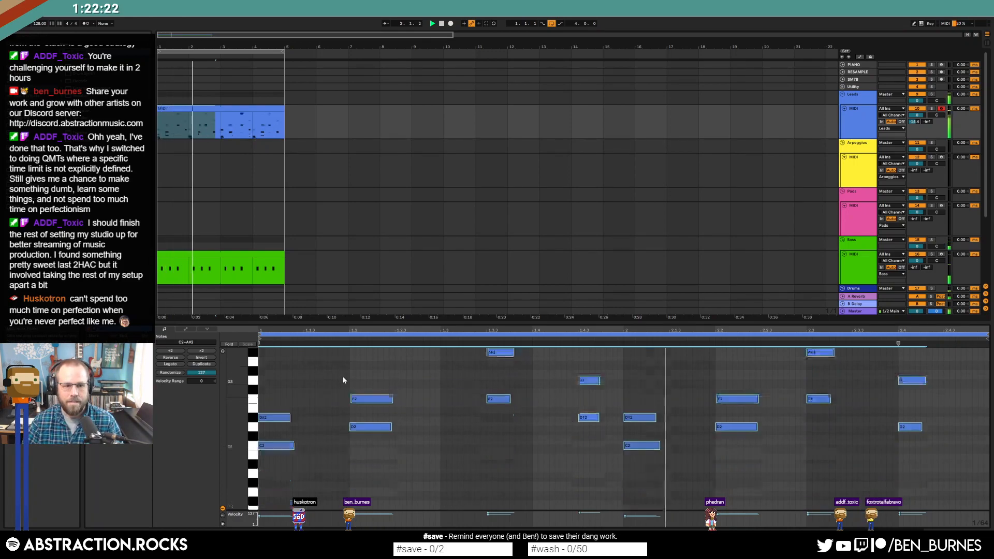
click(277, 254)
key(0)
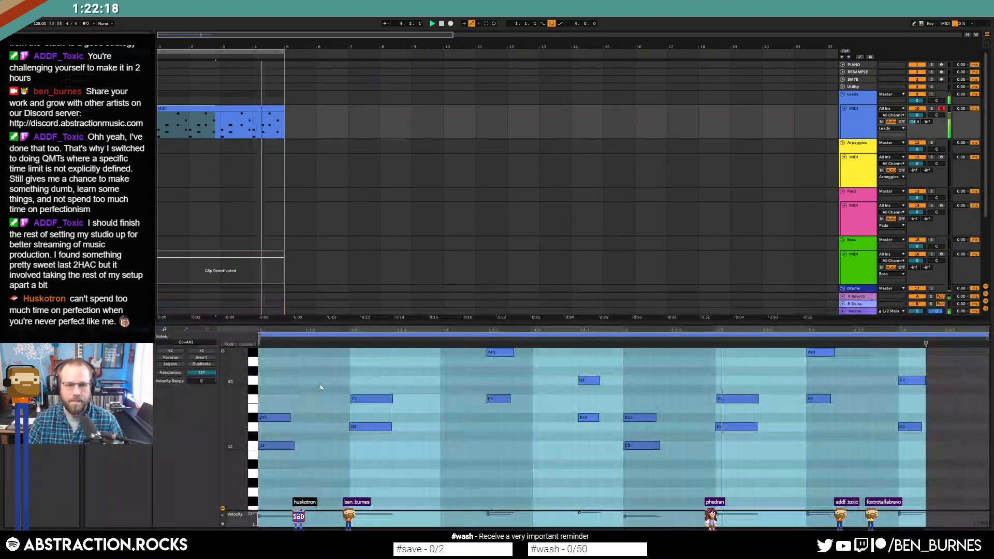
- Try all the lead notes one octave lower while the loop plays, and move them back up
click(329, 384)
key(ctrl+a)
key(shift+Down)
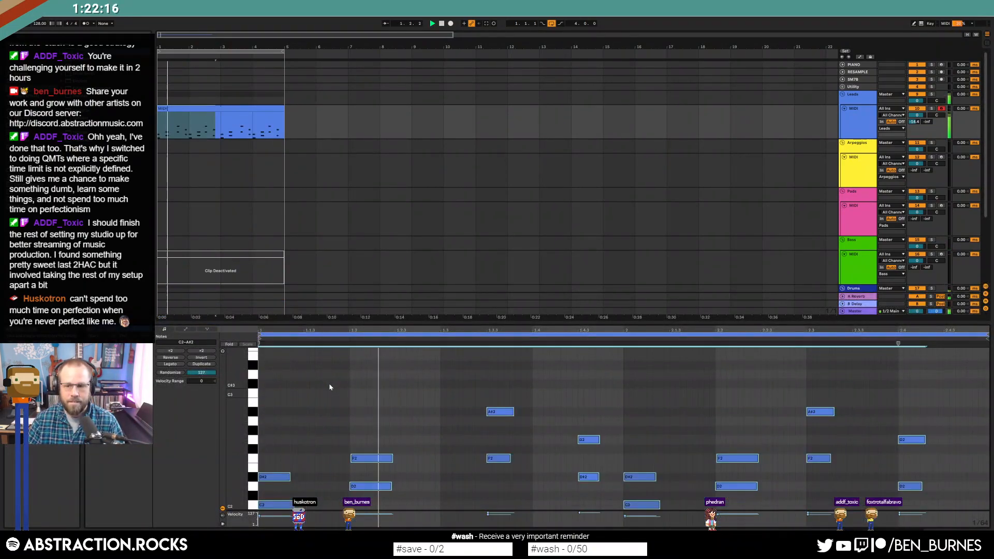
key(shift+Up)
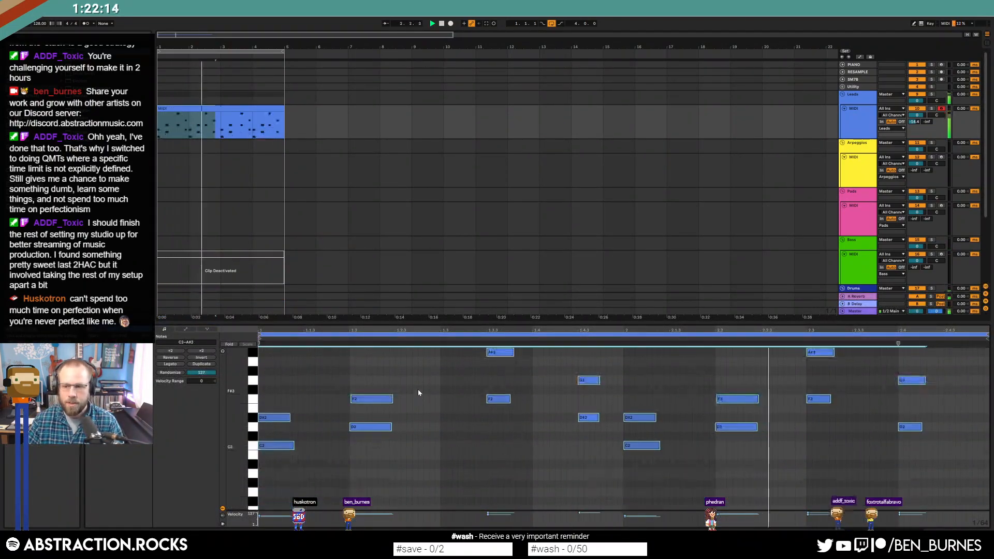
- Raise the lead clip's final D3 note to D#3 and turn up the lead track's delay send
click(910, 426)
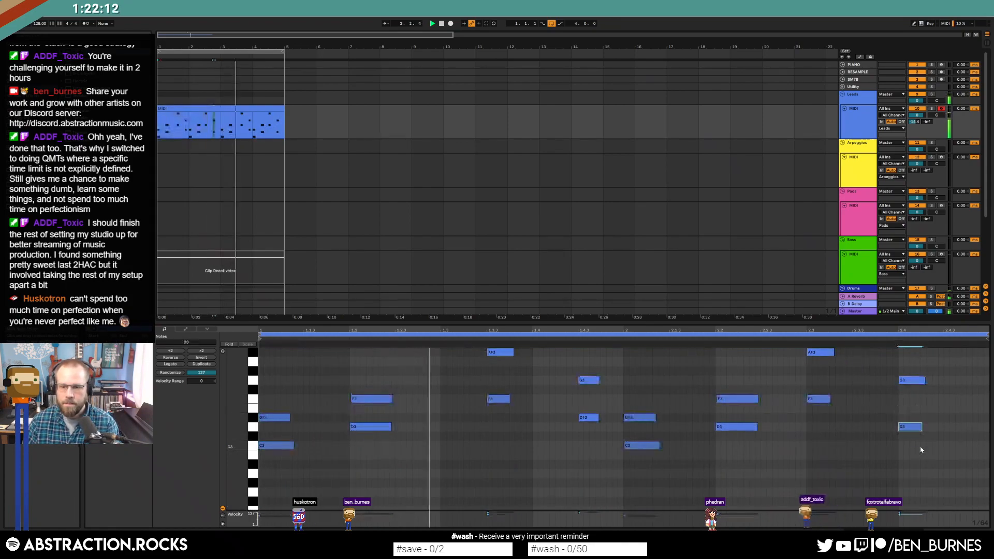
key(shift+Tab)
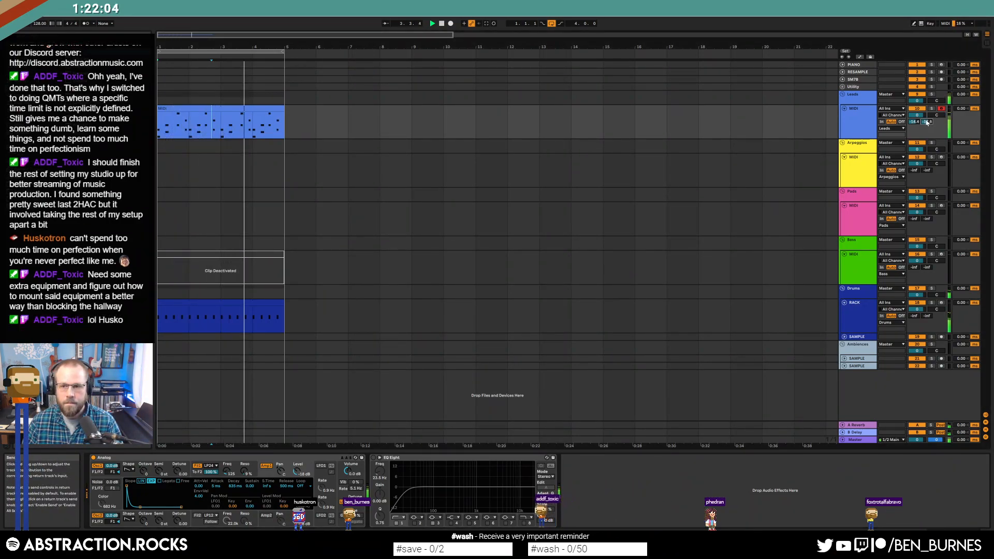
- Raise the bass drum sample's filter frequency to about 5.94 kHz and increase its resonance
click(251, 295)
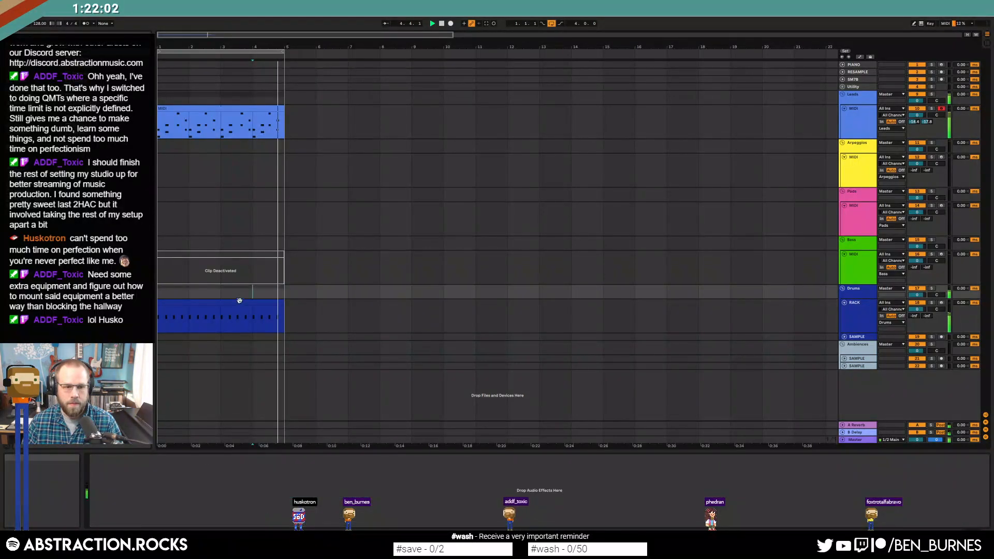
click(240, 302)
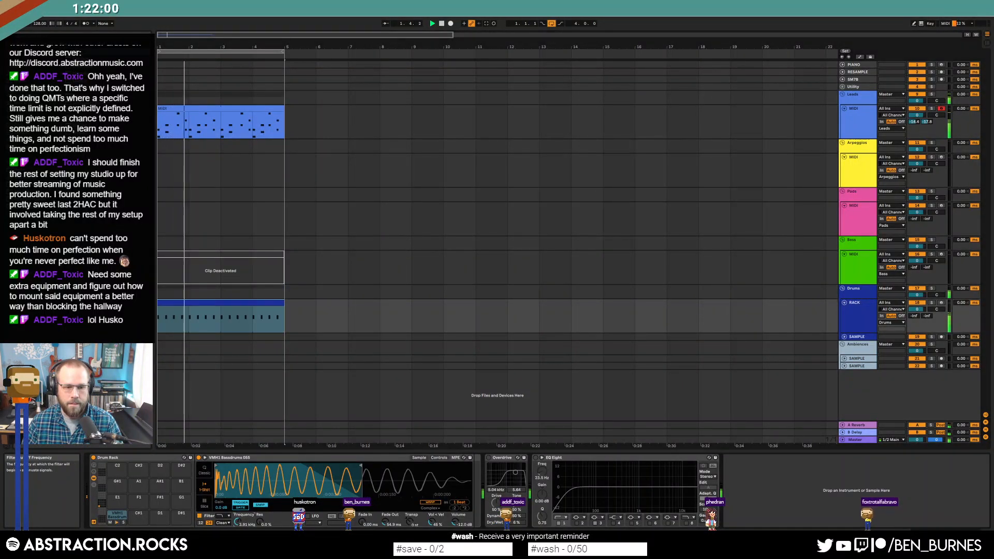
drag(237, 522, 265, 508)
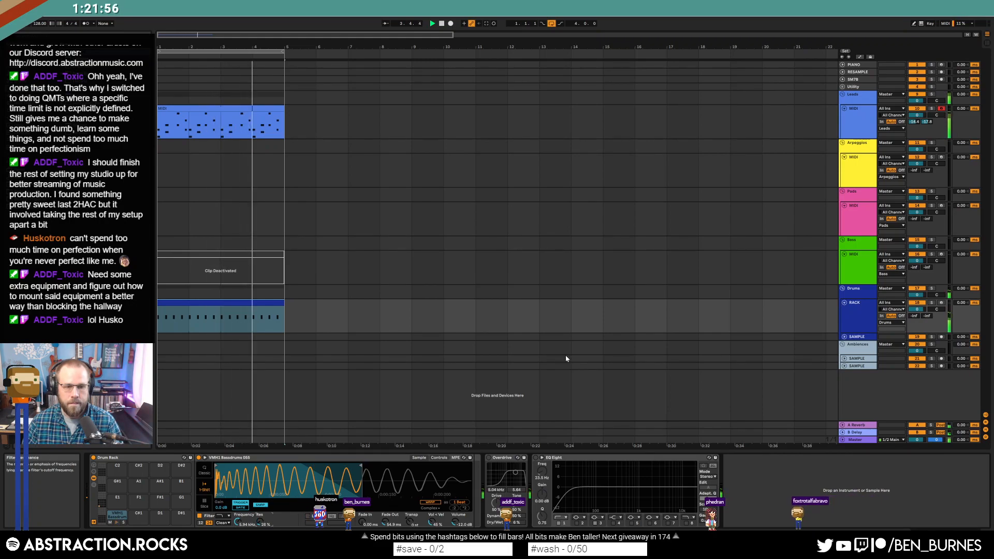
click(246, 303)
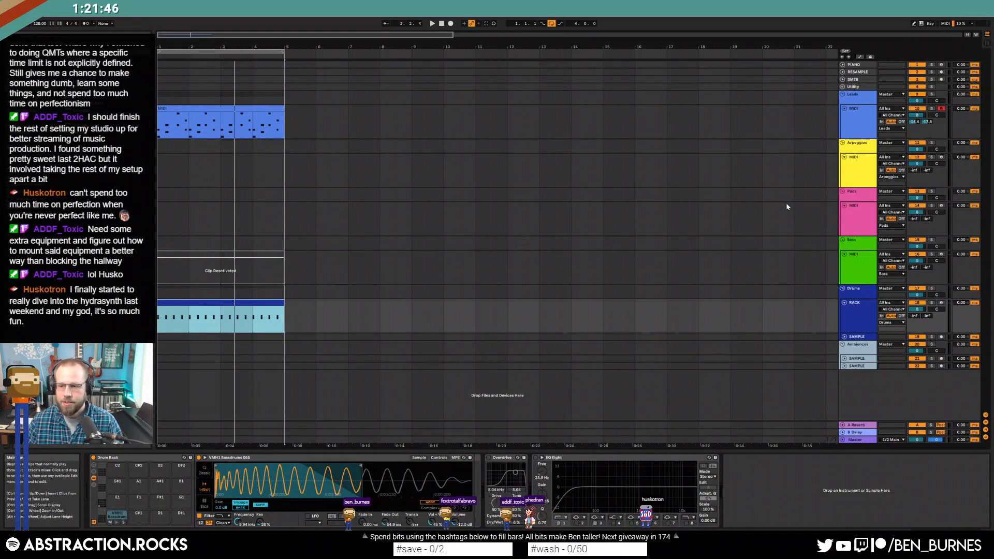
- Add an empty MIDI track below the lead track inside the Leads group
click(864, 116)
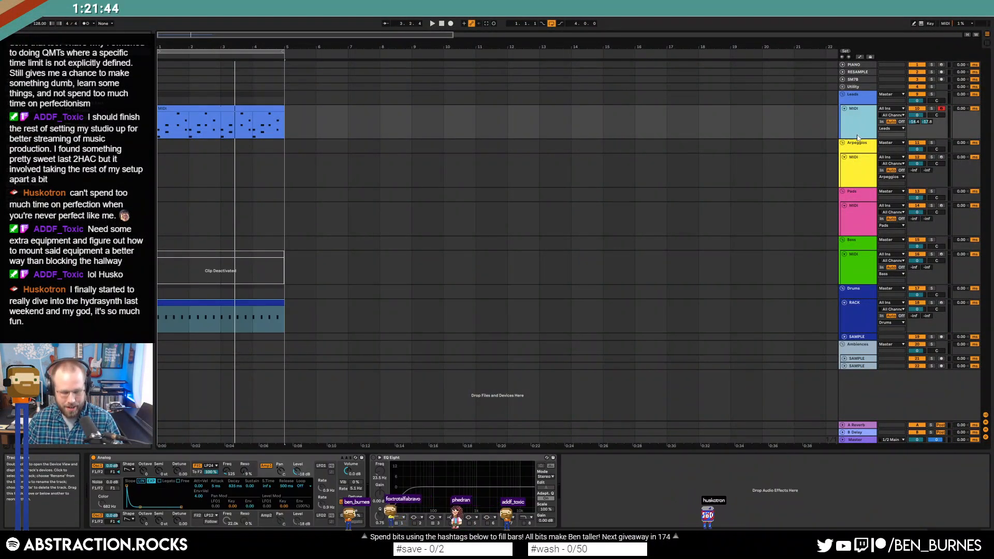
key(ctrl+shift+t)
click(844, 143)
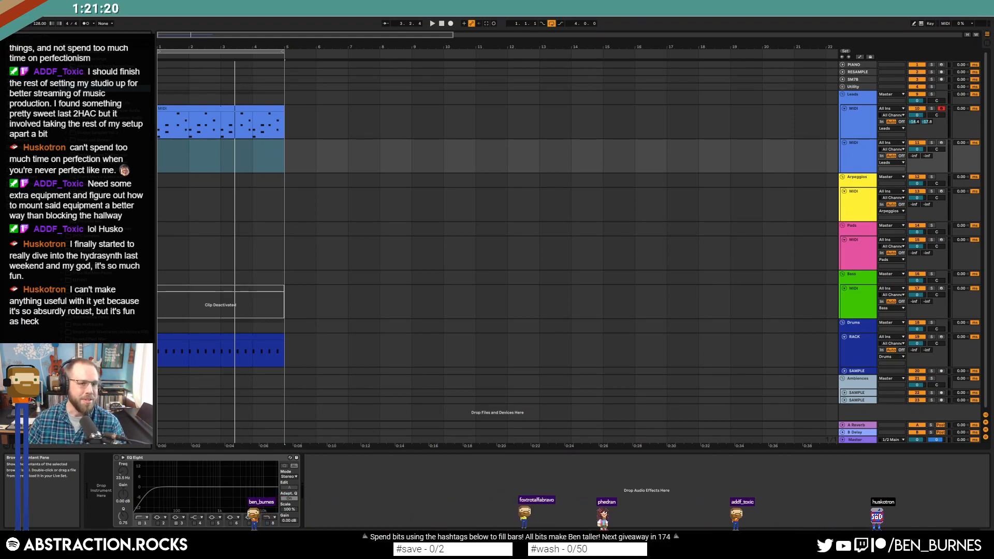
- Play the loop from the beginning and review the notes of the lead clip
click(441, 24)
click(200, 108)
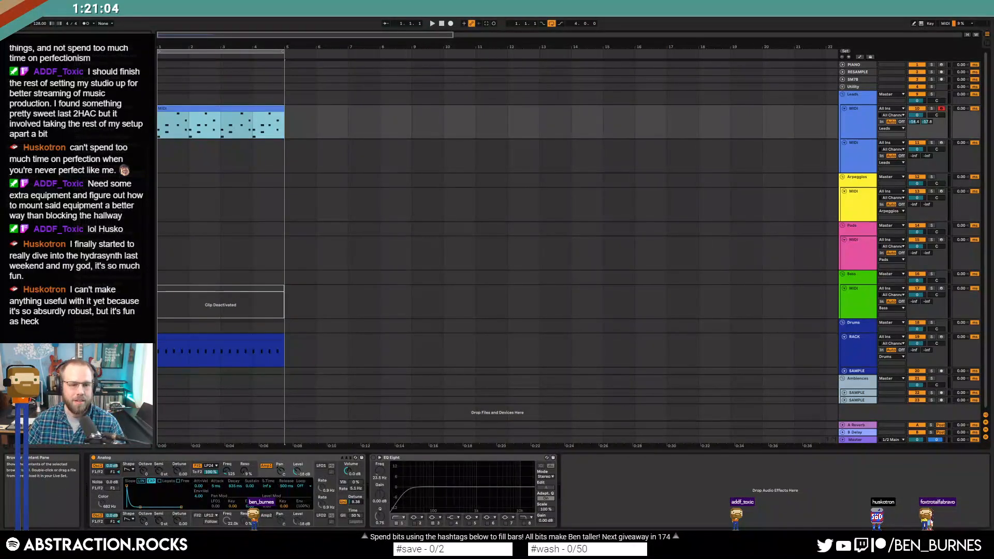
key(shift+Tab)
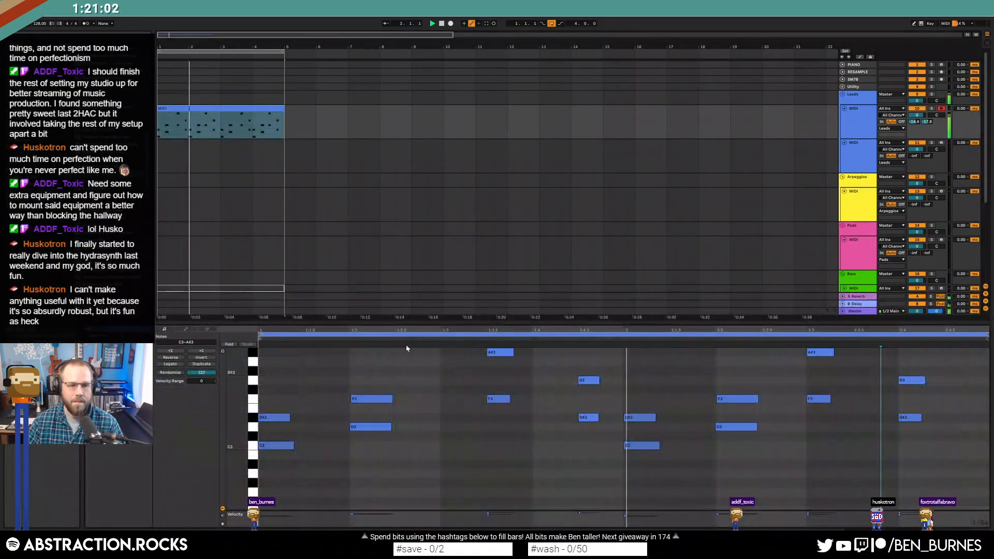
key(shift+Tab)
- Load the TR-808Hat_002 sample onto the Drum Rack's F1 pad and shorten its playback length
click(220, 337)
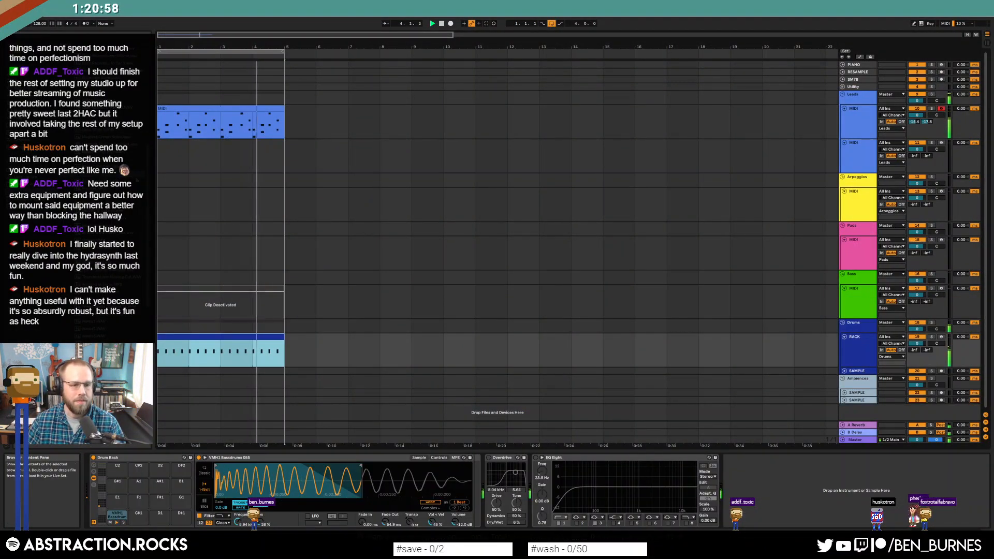
click(114, 59)
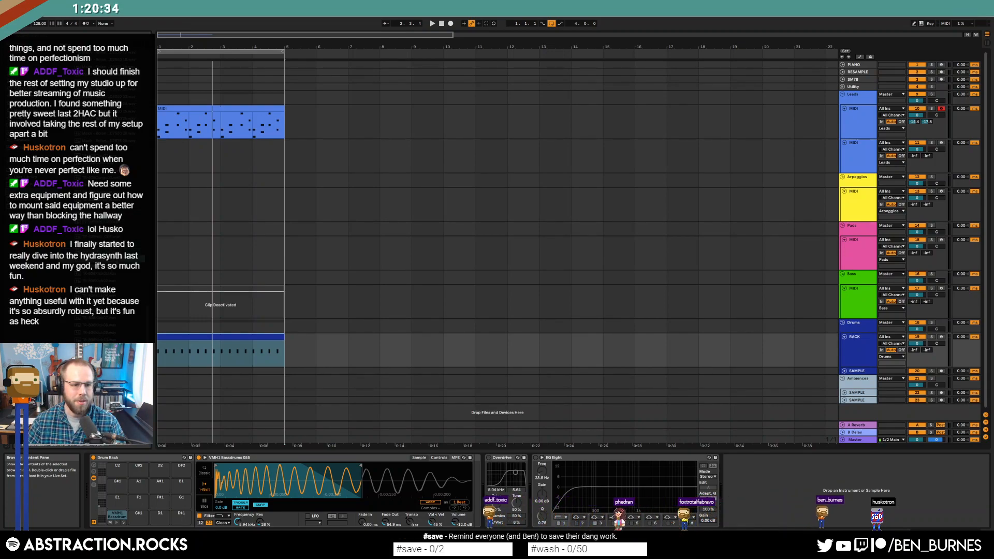
click(137, 499)
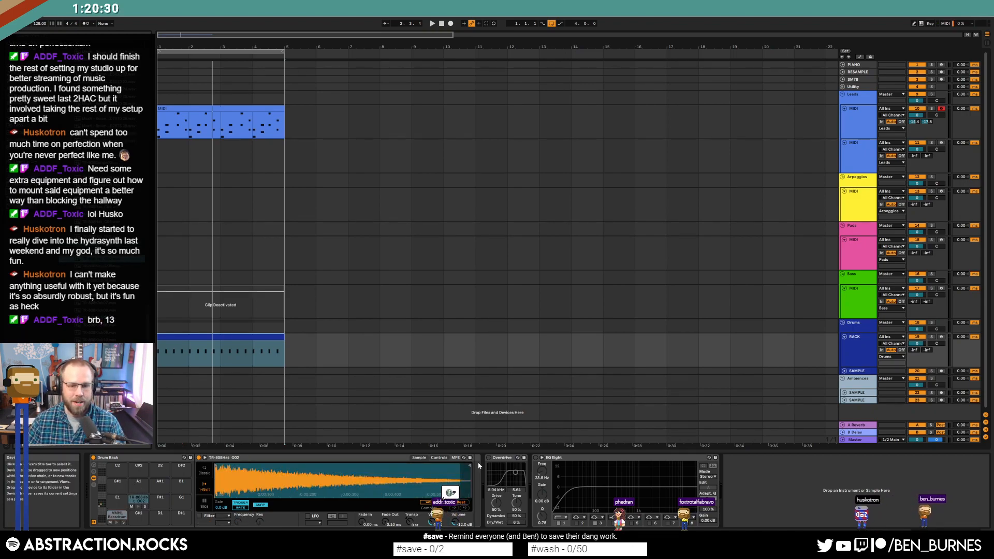
drag(471, 467, 366, 475)
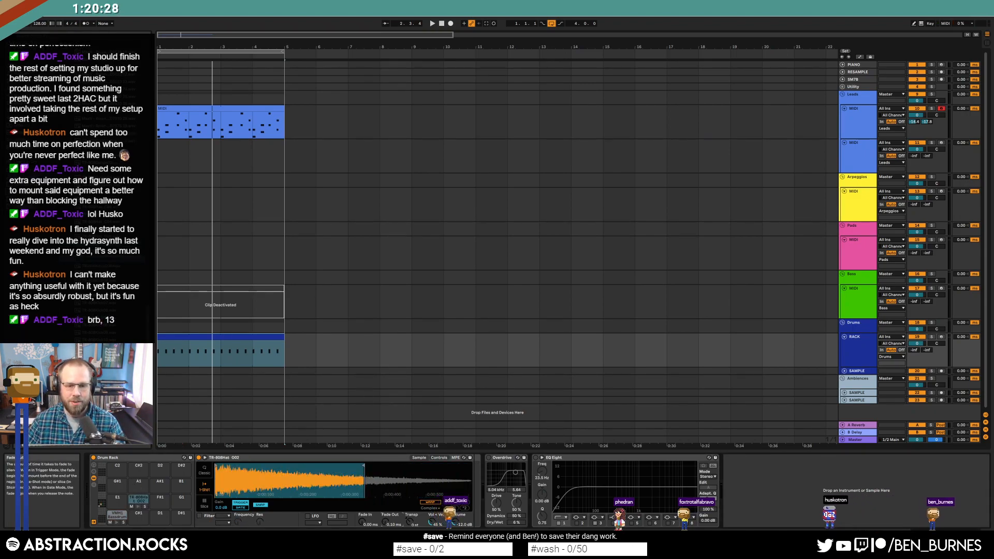
drag(350, 467, 322, 469)
- Add a TR-808 hat note on the first offbeat of the drum clip and duplicate it onto every remaining offbeat
double_click(257, 336)
click(380, 385)
double_click(382, 354)
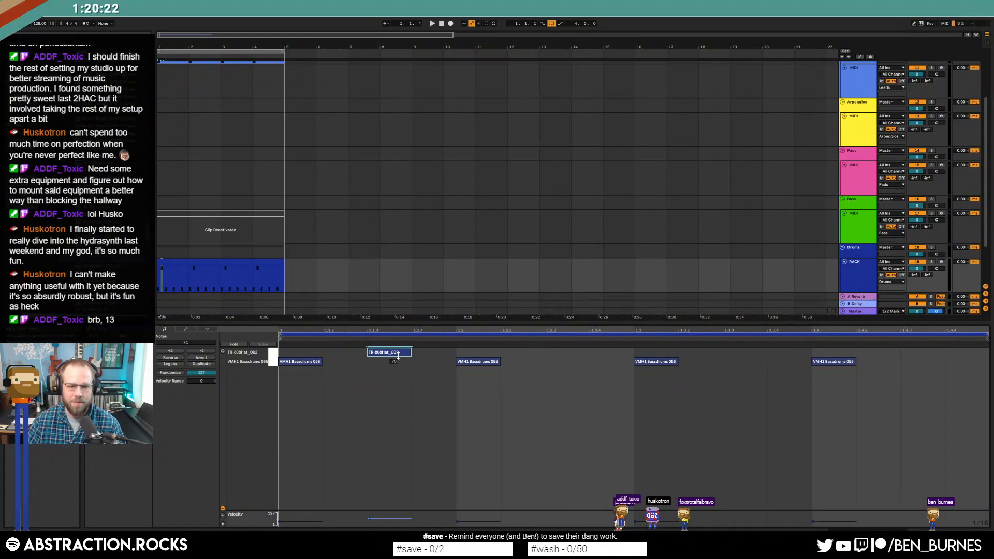
key(ctrl+d)
key(ctrl+d)
key(ctrl+d)
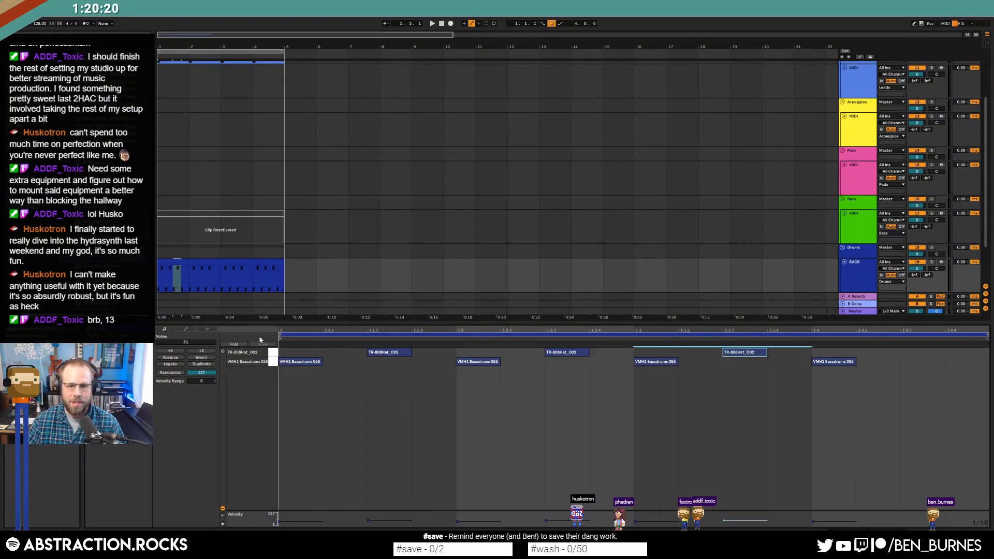
- Play the drum pattern, select all the hat notes and lower their velocity
key(space)
click(274, 353)
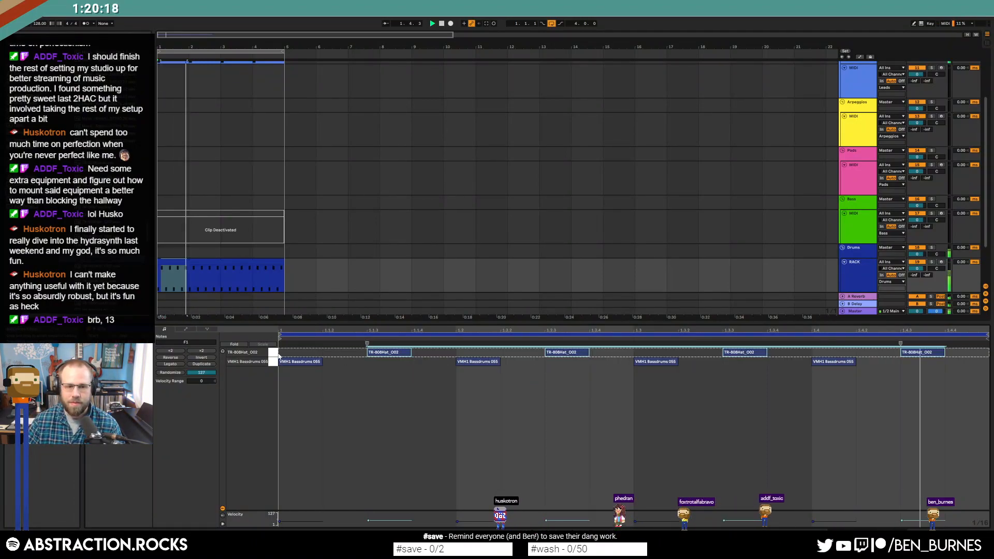
mouse_move(374, 353)
mouse_down()
mouse_move(374, 373)
mouse_move(380, 356)
mouse_up()
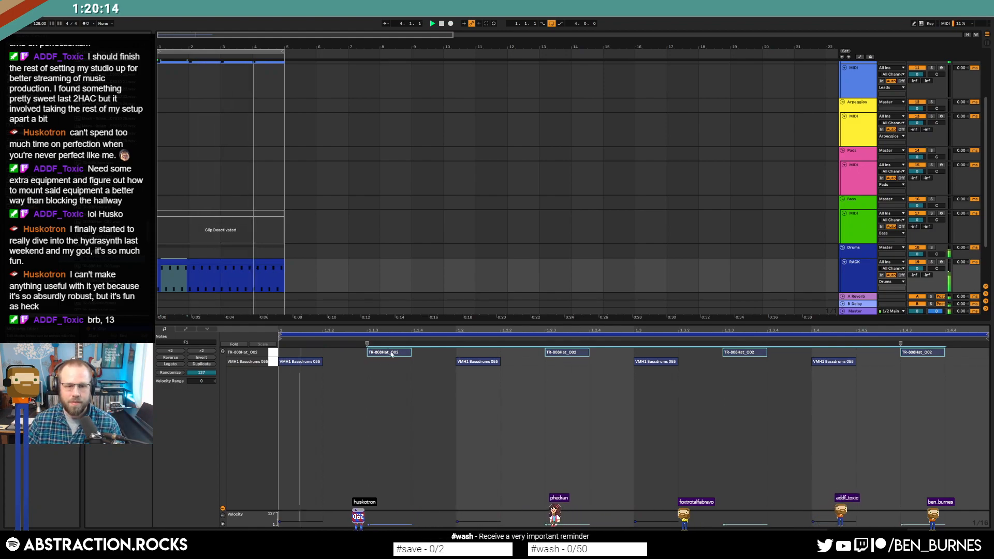
- Load Vital on the second Leads MIDI track and choose its Synthetic Quartet lead preset after auditioning Swiss Army Knife
key(shift+Tab)
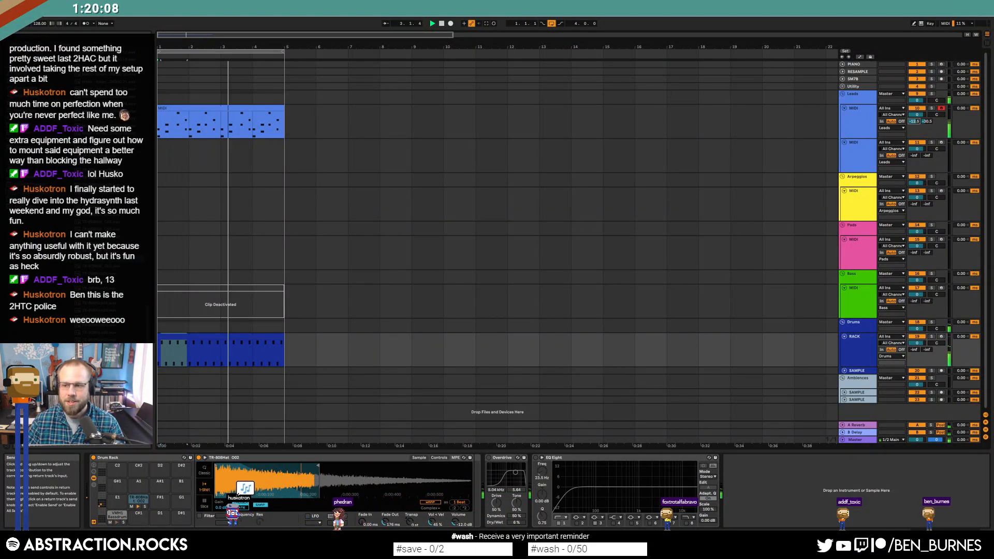
click(861, 154)
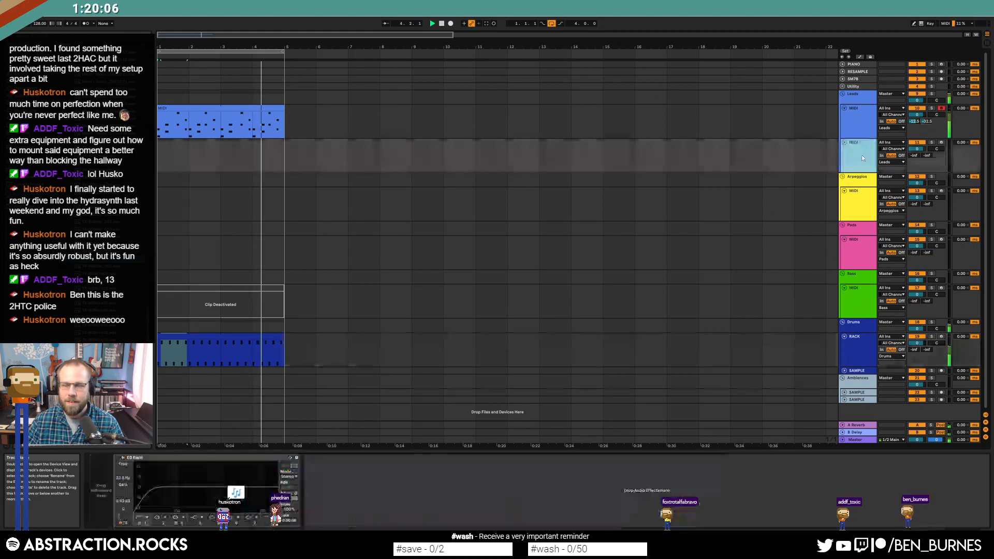
click(26, 124)
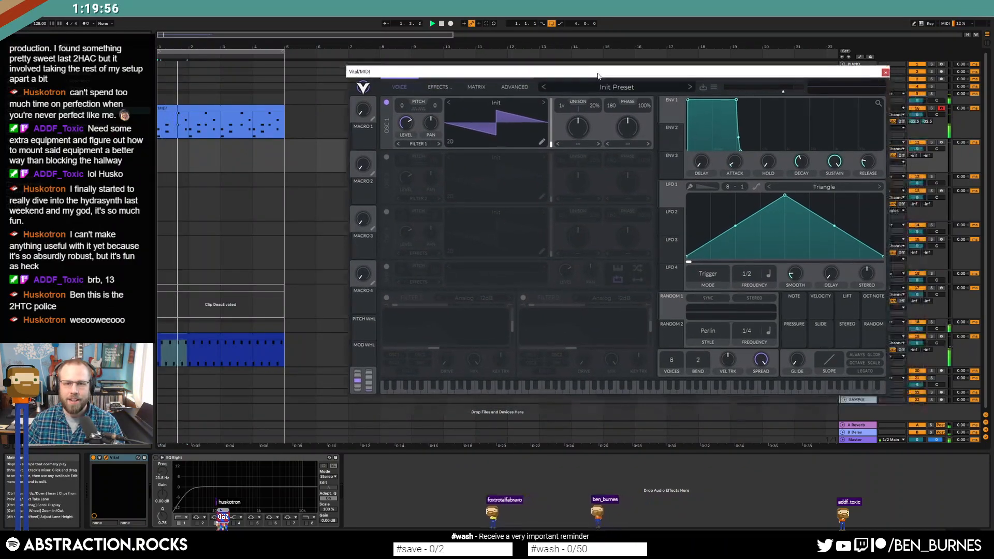
click(617, 88)
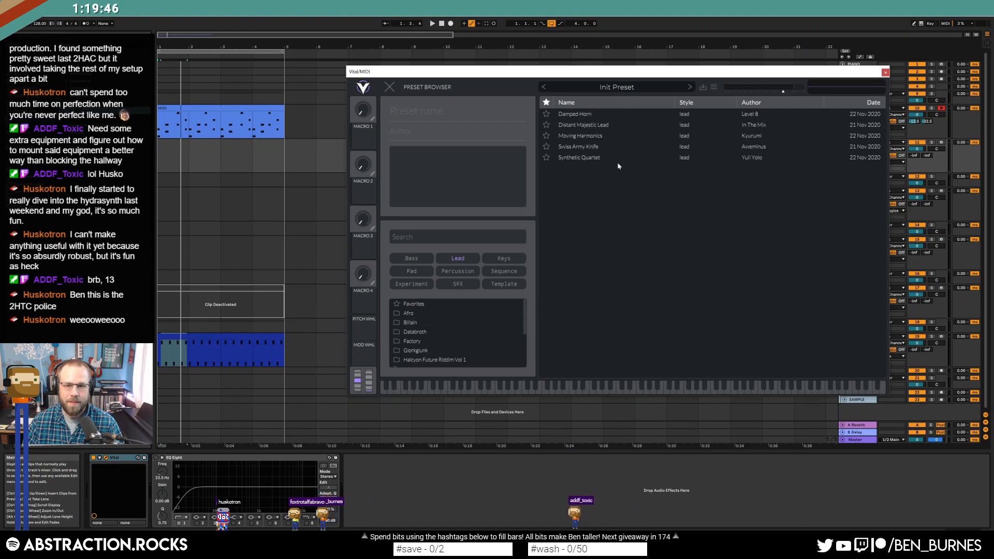
click(611, 146)
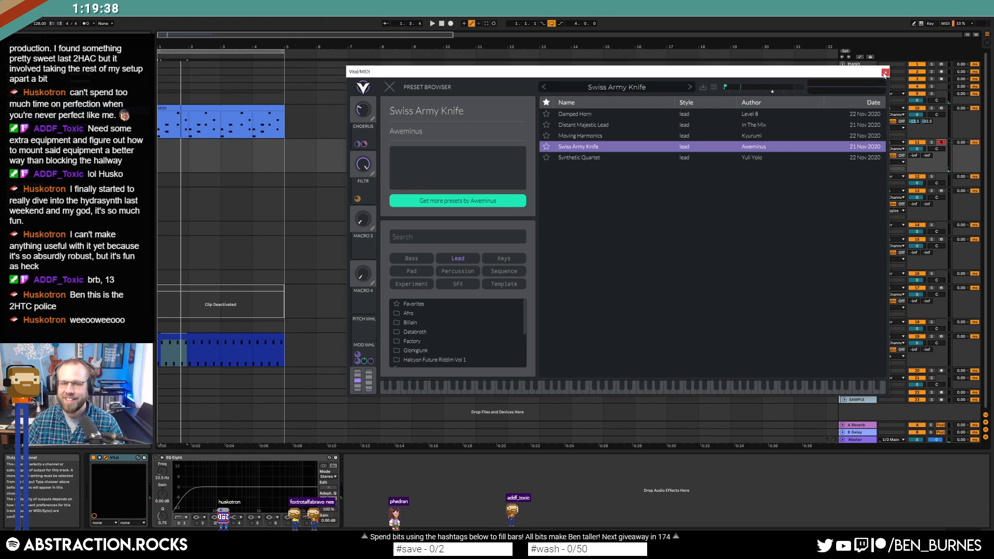
click(601, 159)
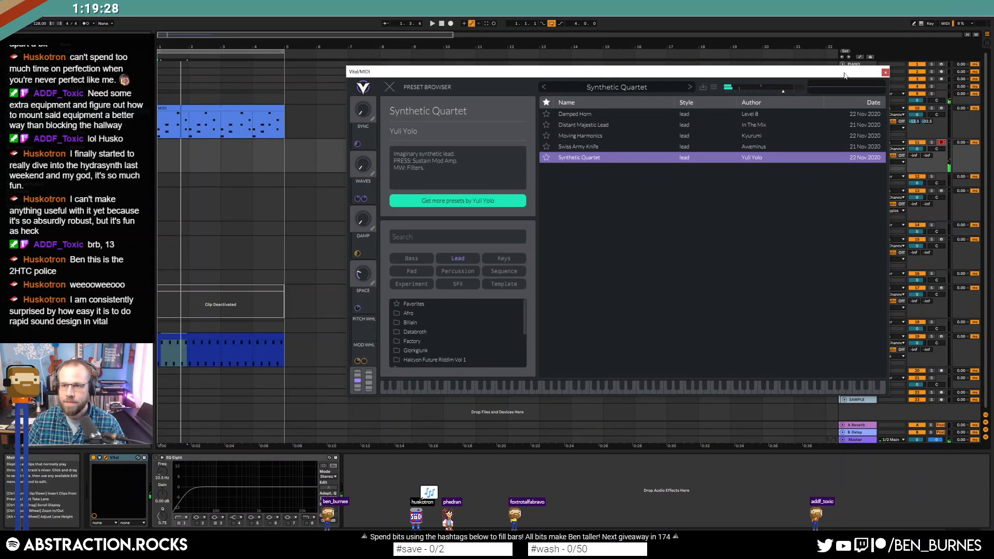
click(886, 72)
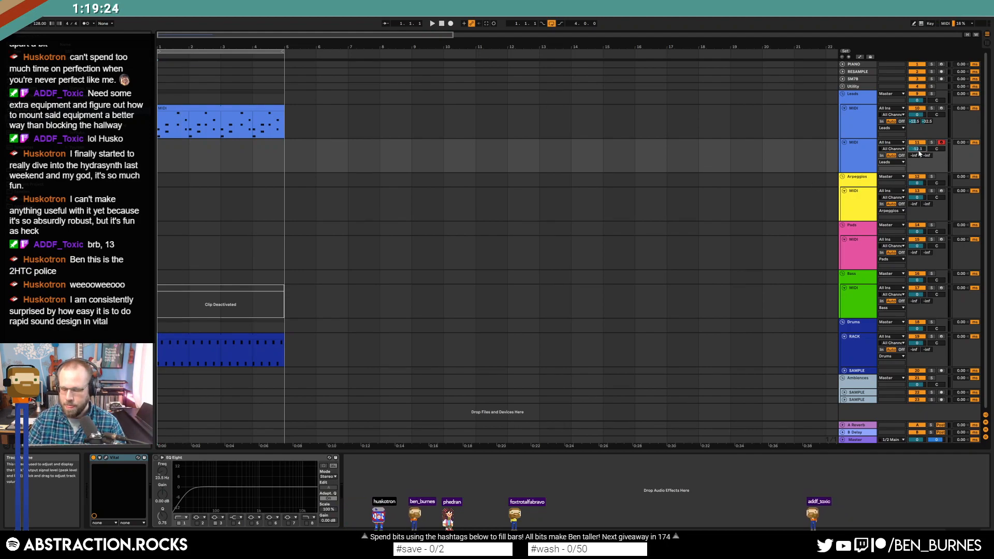
- Record a slow melody over the four-bar loop on the Vital lead track and play it back from the beginning
key(space)
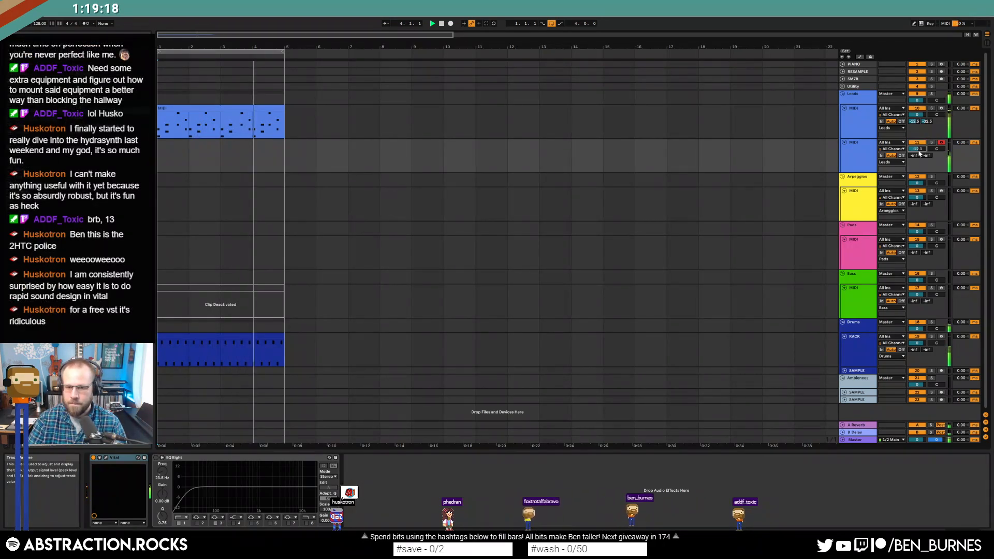
key(F9)
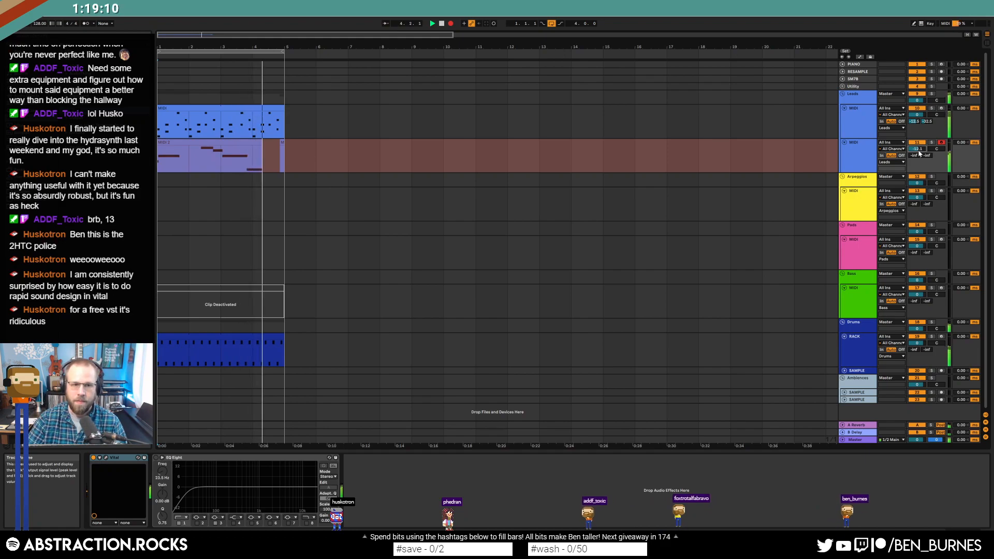
key(space)
key(space)
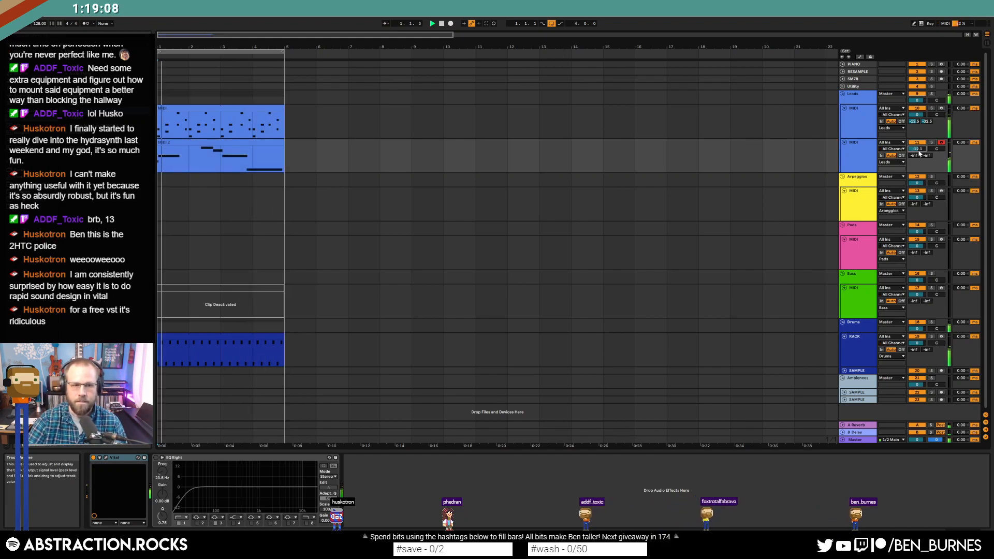
- Open the recorded Vital clip and nudge the opening A#3 and C4 notes slightly in time
double_click(241, 142)
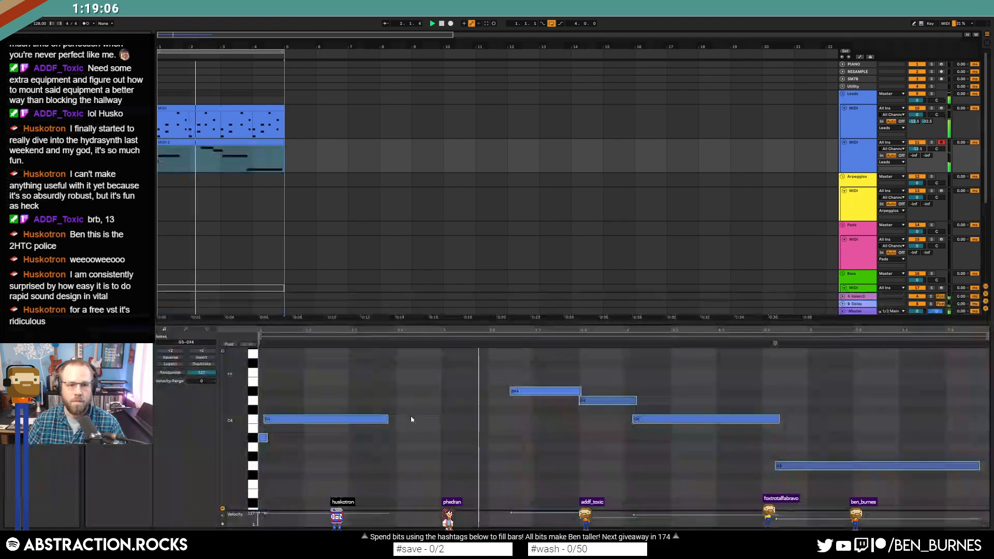
click(281, 440)
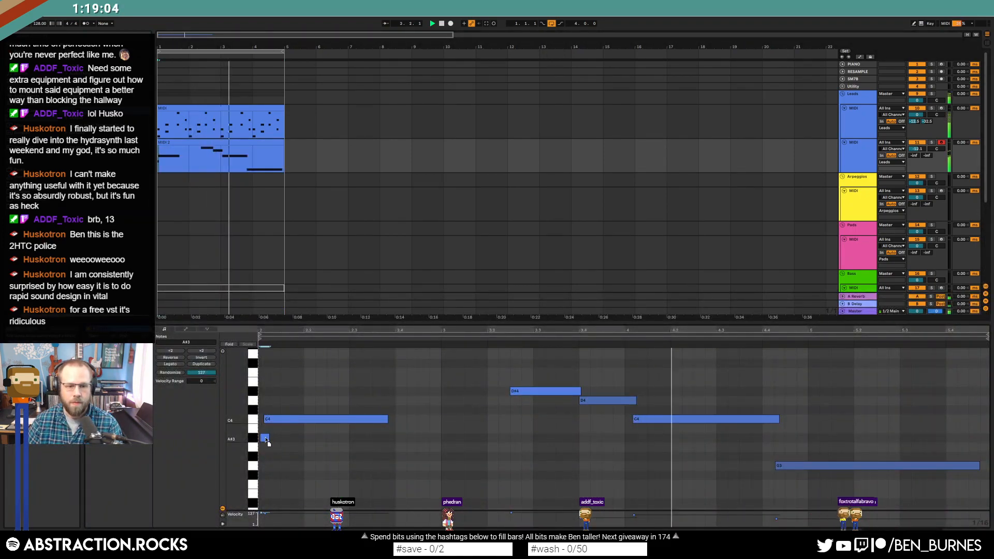
click(263, 438)
drag(280, 420, 285, 420)
click(430, 433)
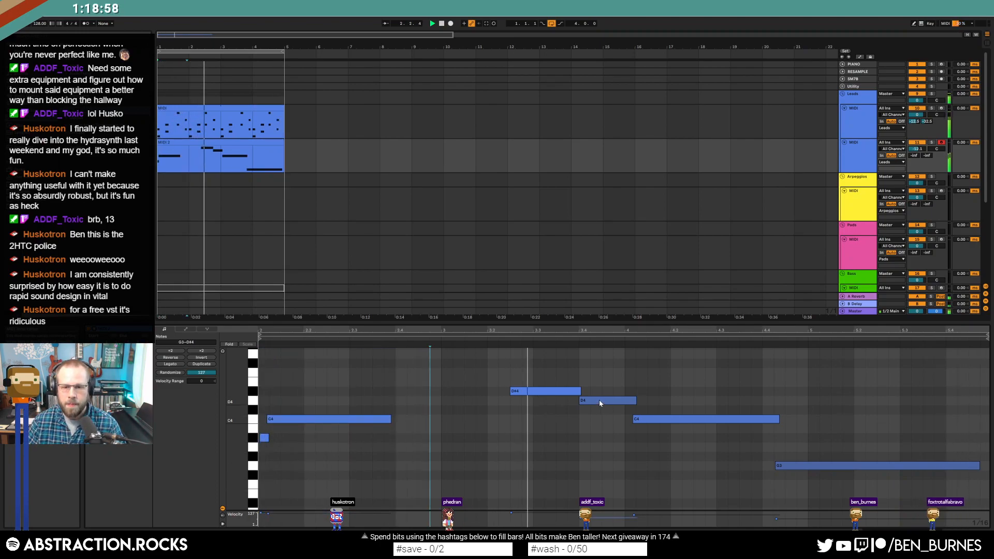
- Move the second C4 and the final G3 earlier onto the beat and trim the C4 to end where the G3 begins
drag(647, 419, 639, 418)
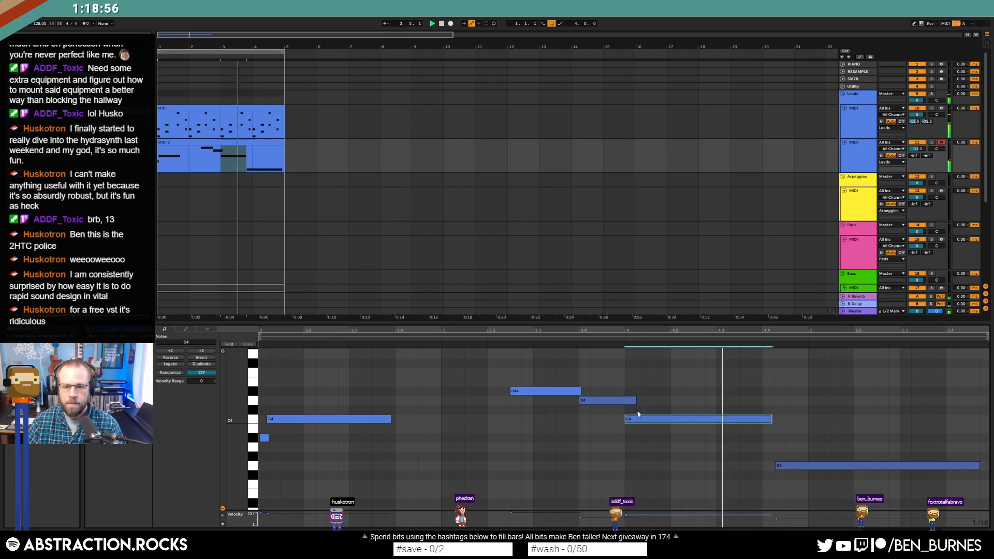
click(782, 466)
drag(781, 467, 769, 468)
drag(771, 420, 759, 420)
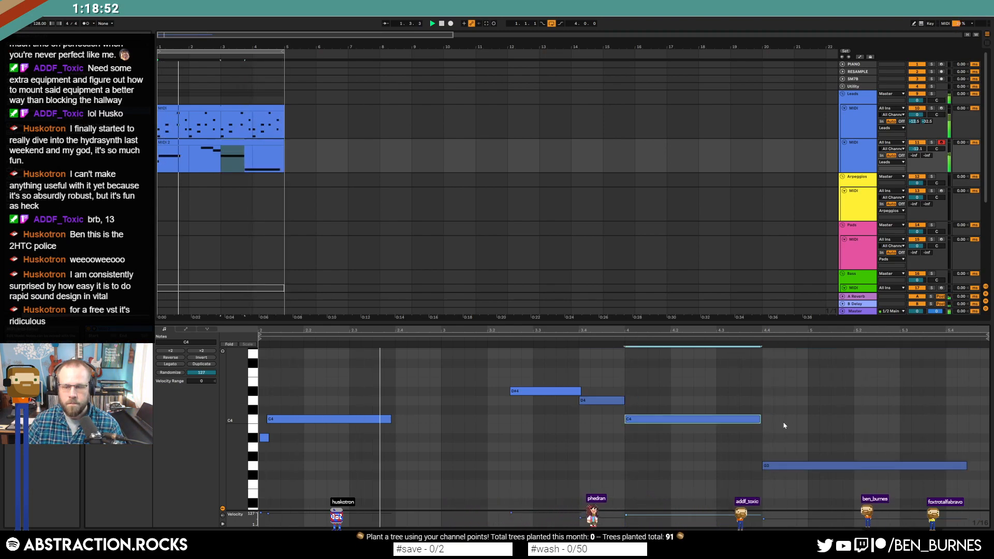
- Delete the short A#3 note at the beginning of the Vital clip and align the first C4 with the clip's start
click(265, 438)
key(Delete)
click(353, 407)
mouse_move(543, 331)
mouse_down()
mouse_move(549, 321)
mouse_move(544, 345)
mouse_up()
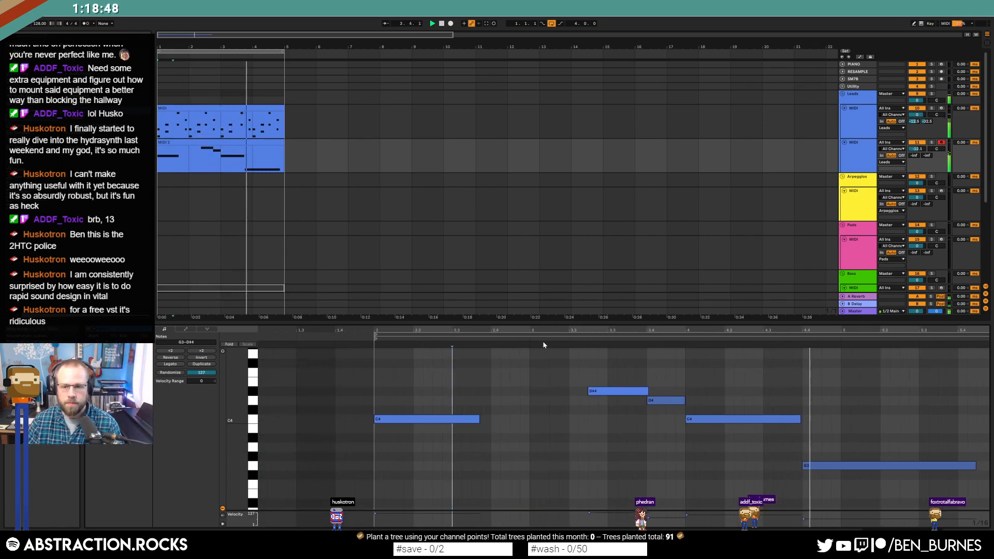
click(274, 159)
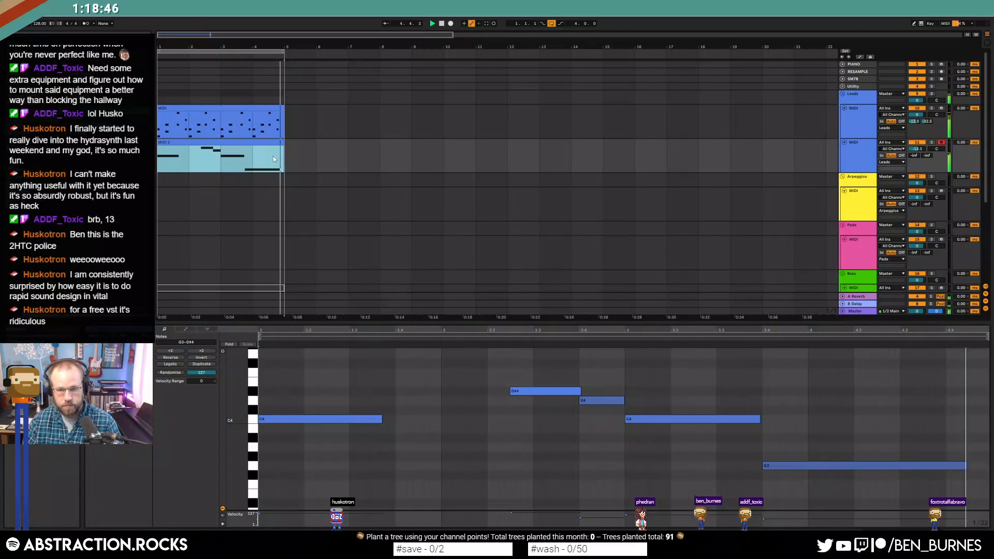
click(335, 204)
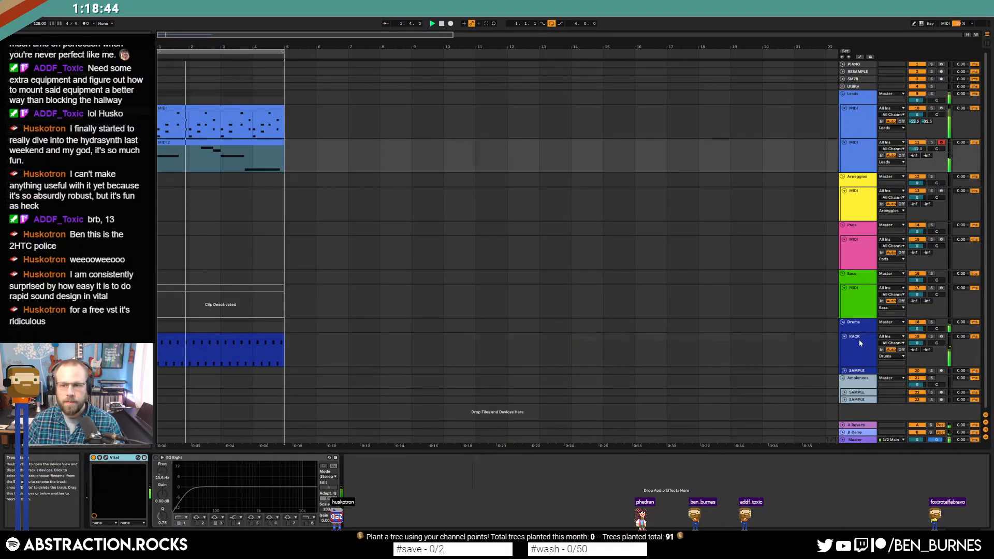
- Switch to Splice and filter the drum loop search to a BPM range of 128 to 128
click(860, 343)
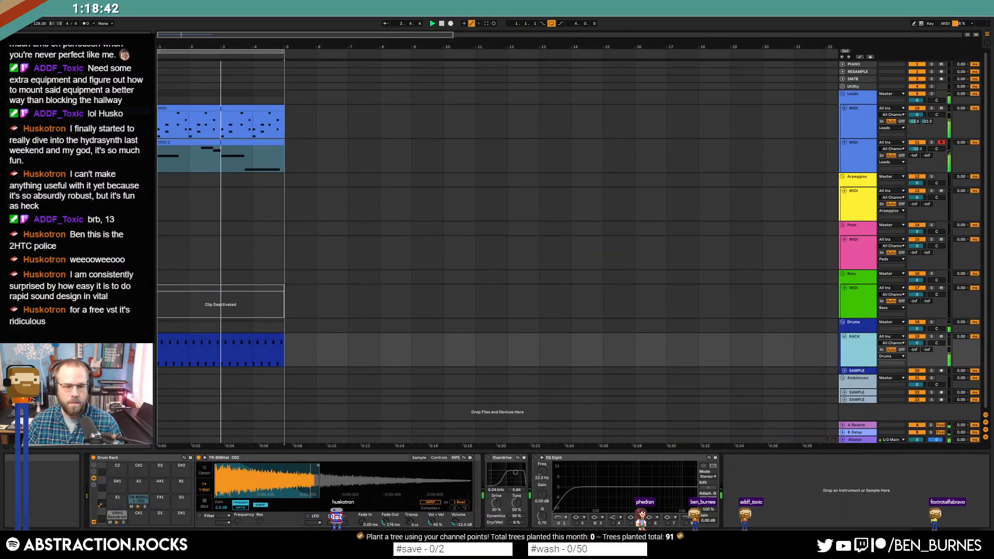
key(alt+Tab)
double_click(495, 158)
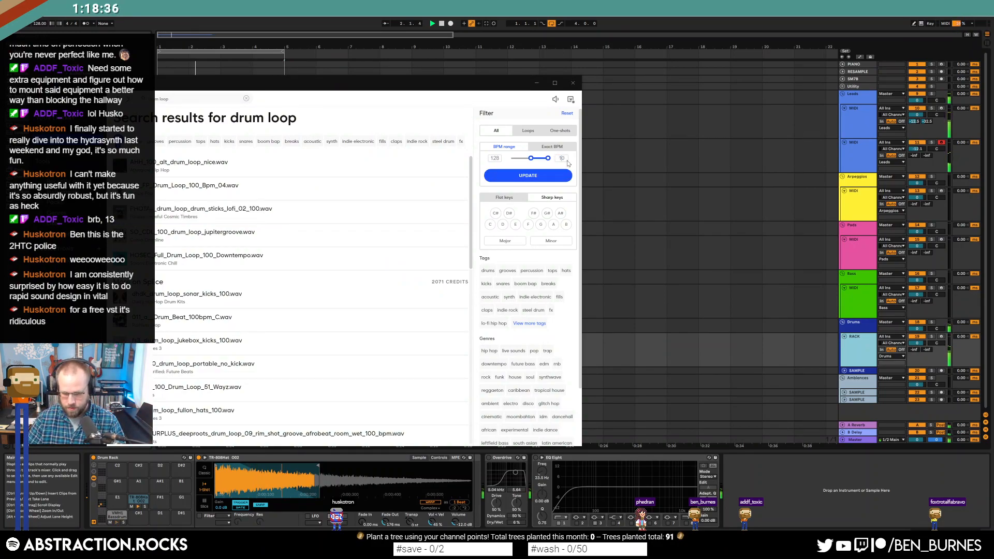
click(532, 177)
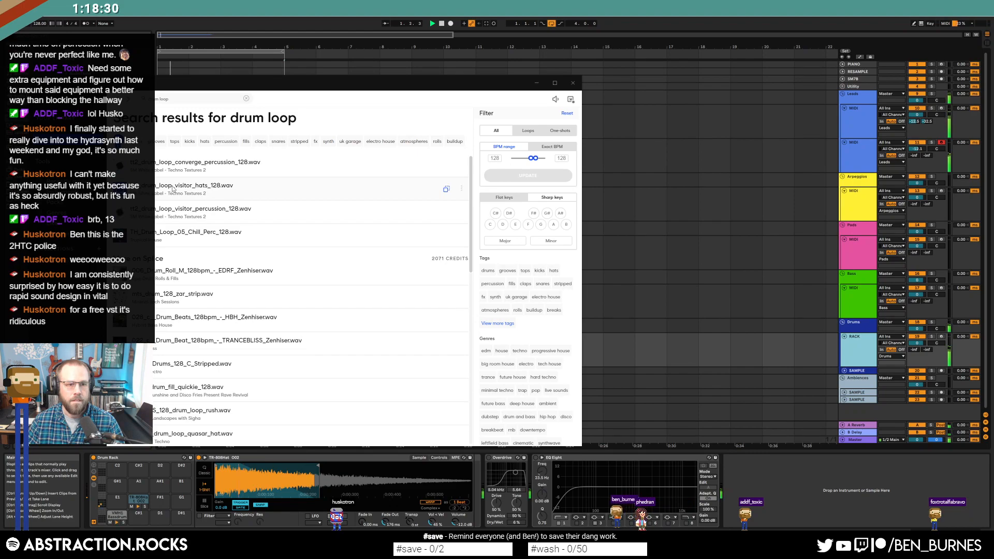
- Place drum_loop_visitor_hats_128 at the start of the drums SAMPLE track and duplicate it to fill the four bars
drag(173, 189, 650, 342)
drag(679, 376, 190, 371)
click(537, 83)
key(ctrl+d)
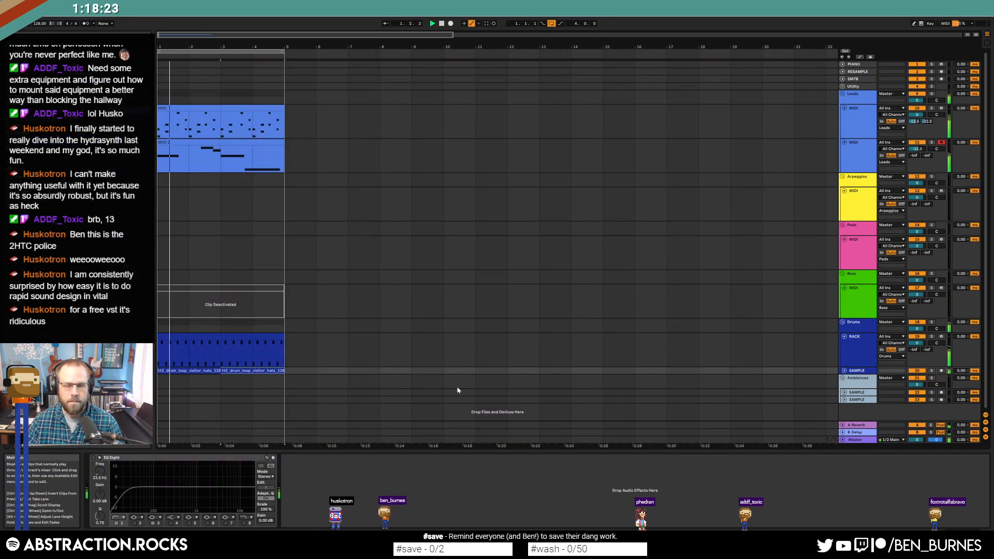
- Lower the volume of the hat loop's SAMPLE track and cut its low end with EQ Eight at about 938 Hz
click(845, 371)
click(918, 379)
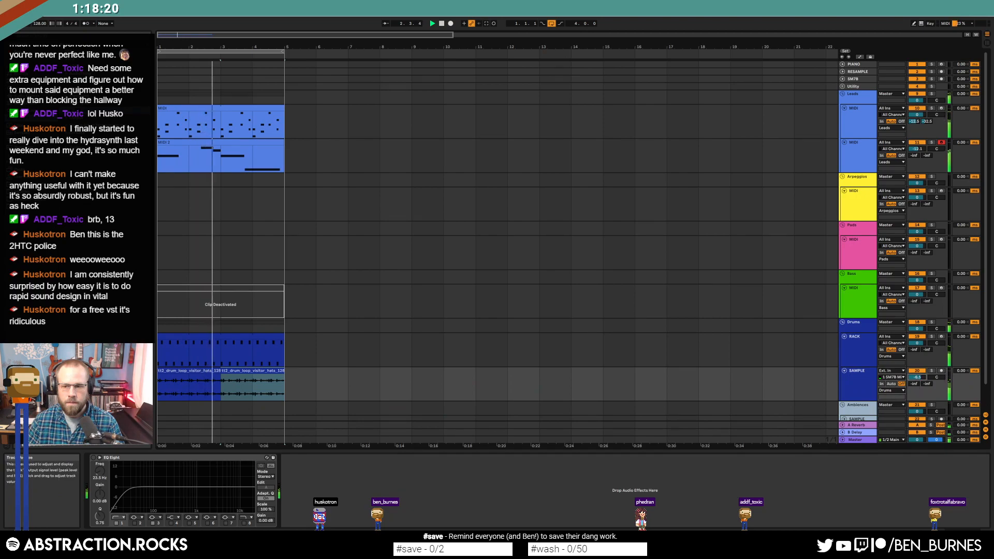
click(93, 458)
drag(127, 489, 185, 500)
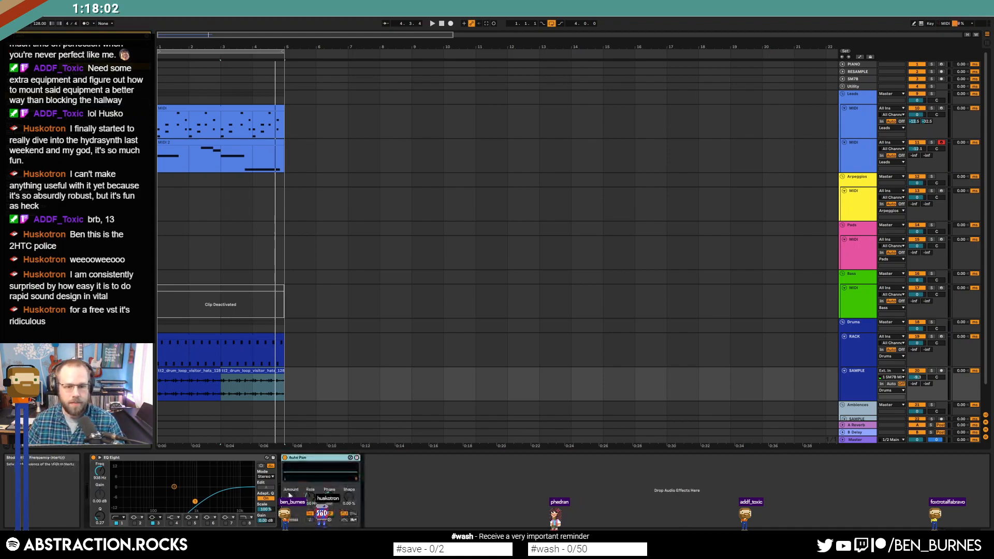
- Give the hat loop's Auto Pan a sawtooth waveform with a tempo-synced rate and 0° phase, adjusting the rate during playback
click(355, 515)
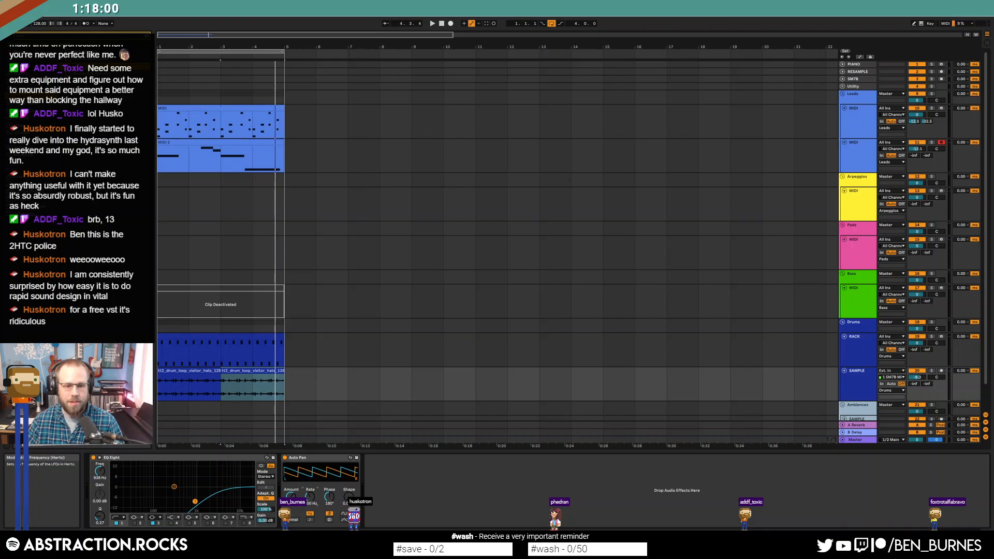
click(309, 519)
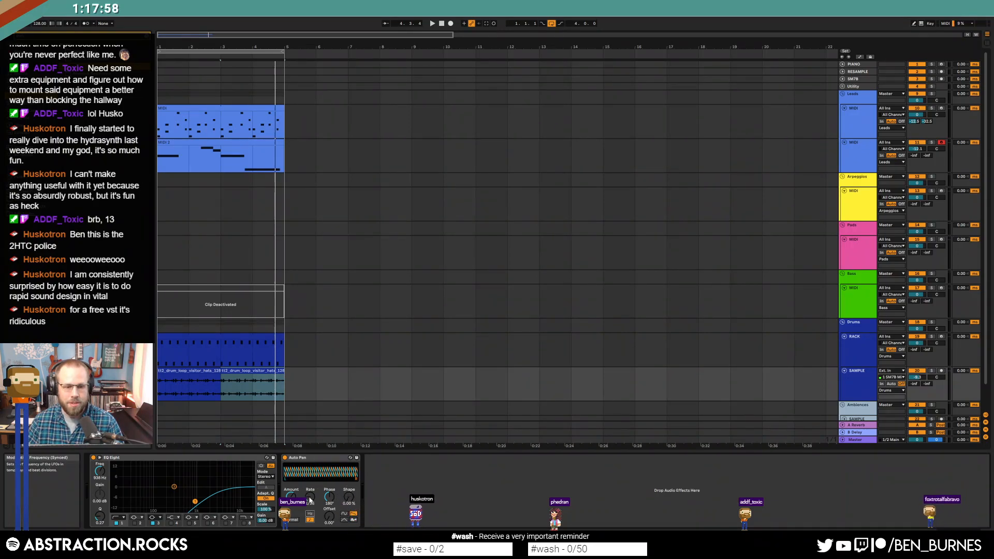
drag(329, 497, 329, 538)
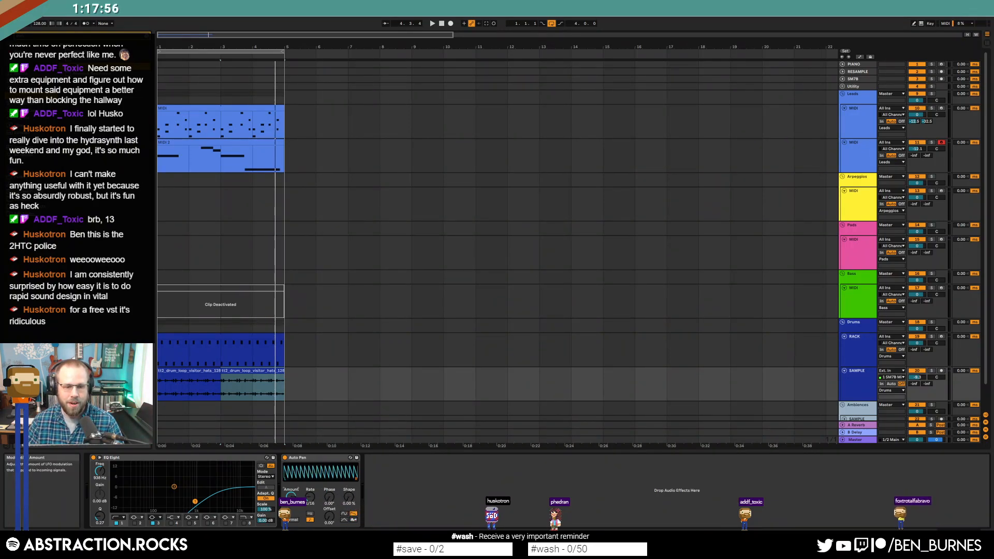
key(space)
drag(310, 497, 310, 502)
key(space)
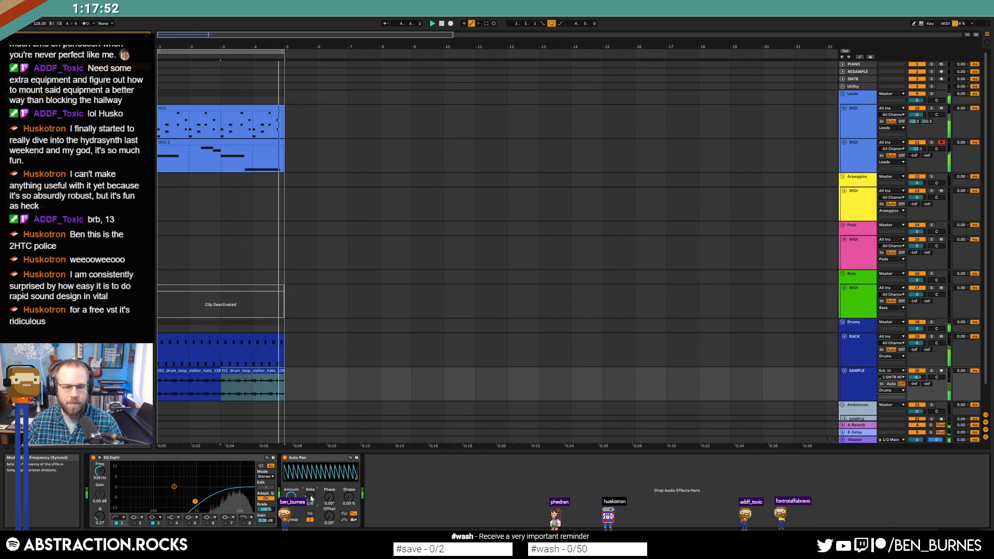
- Raise the hat loop track's send to the B Delay return and check that return's Delay settings
drag(926, 384, 926, 345)
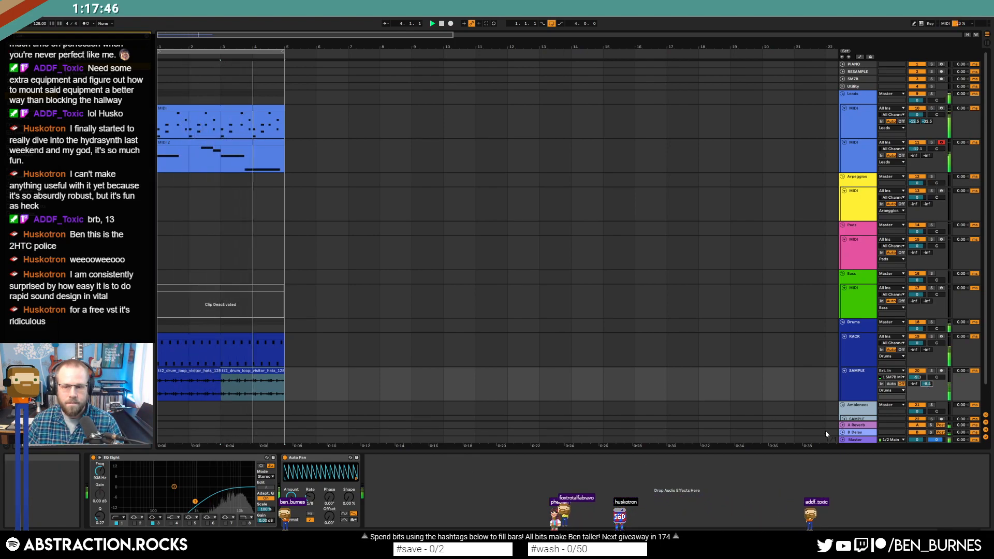
click(776, 435)
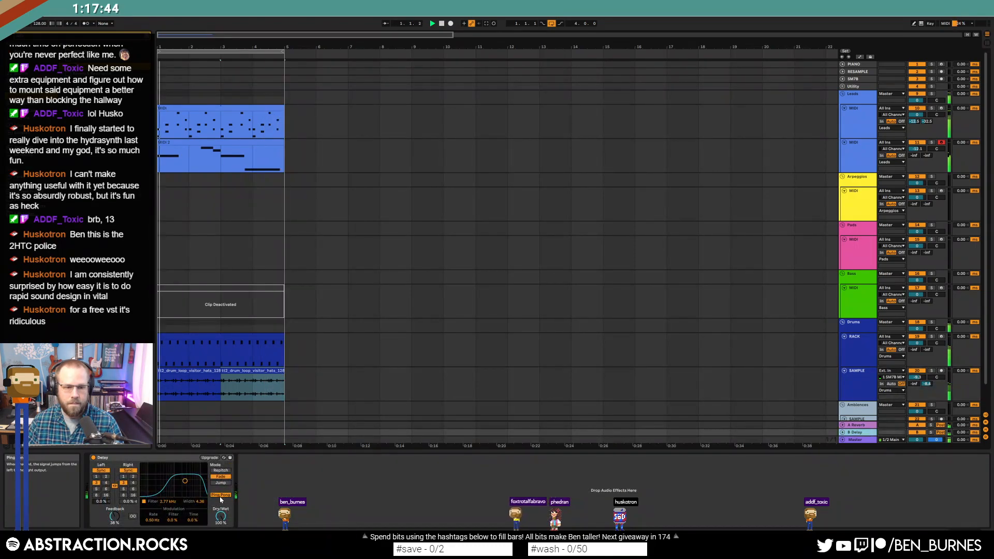
click(854, 387)
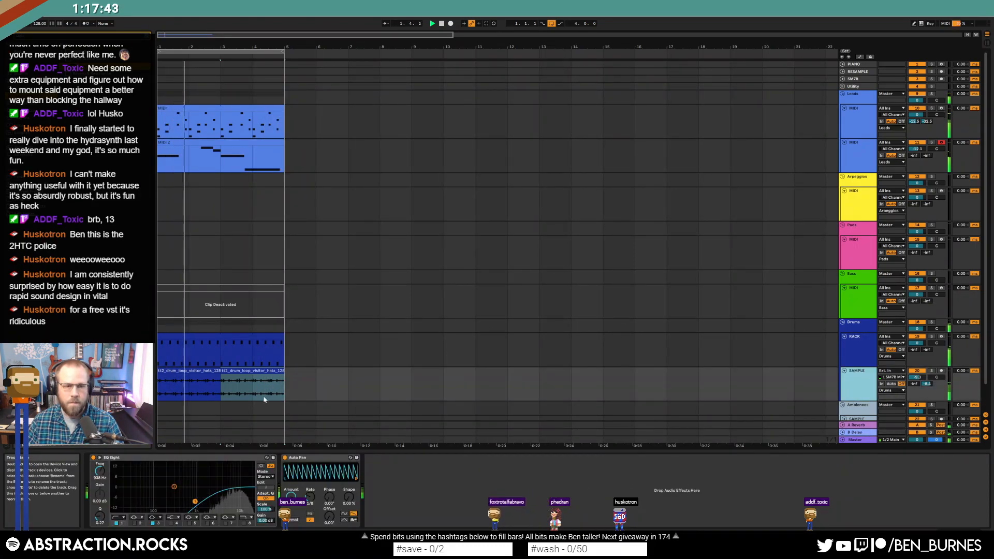
- Duplicate both lead clips once to fill eight bars and extend the drum rack clip to the same length
click(236, 337)
scroll(566, 257, down, 2)
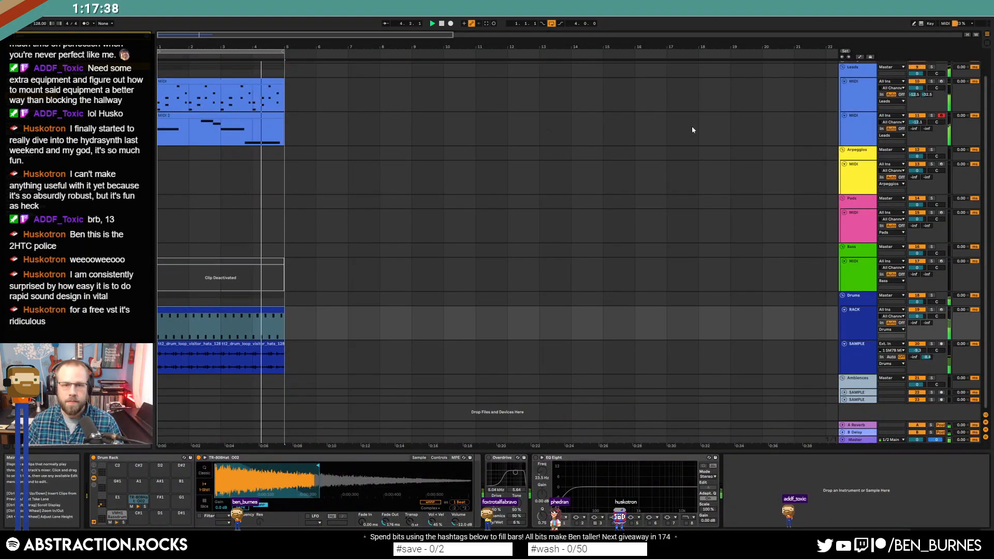
click(273, 114)
key(ctrl+d)
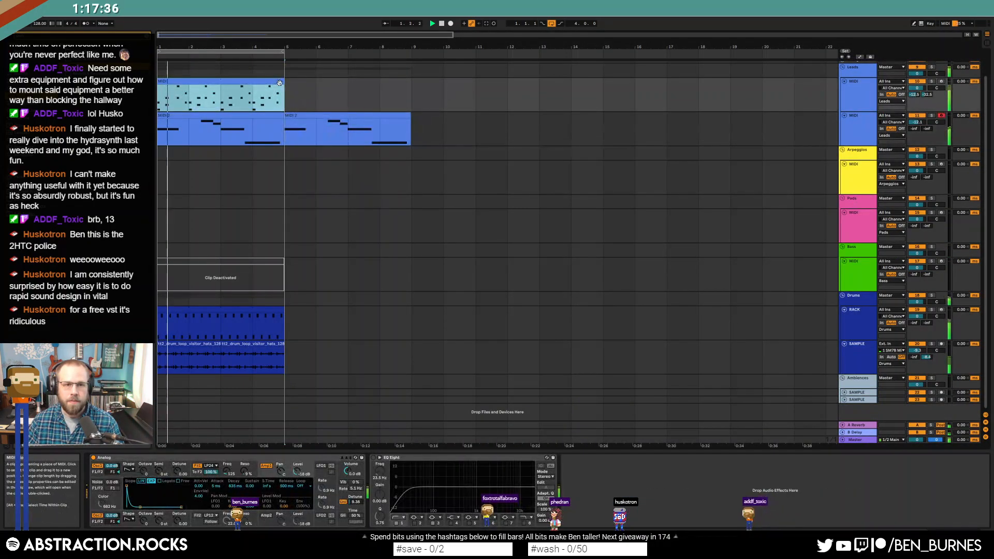
key(ctrl+d)
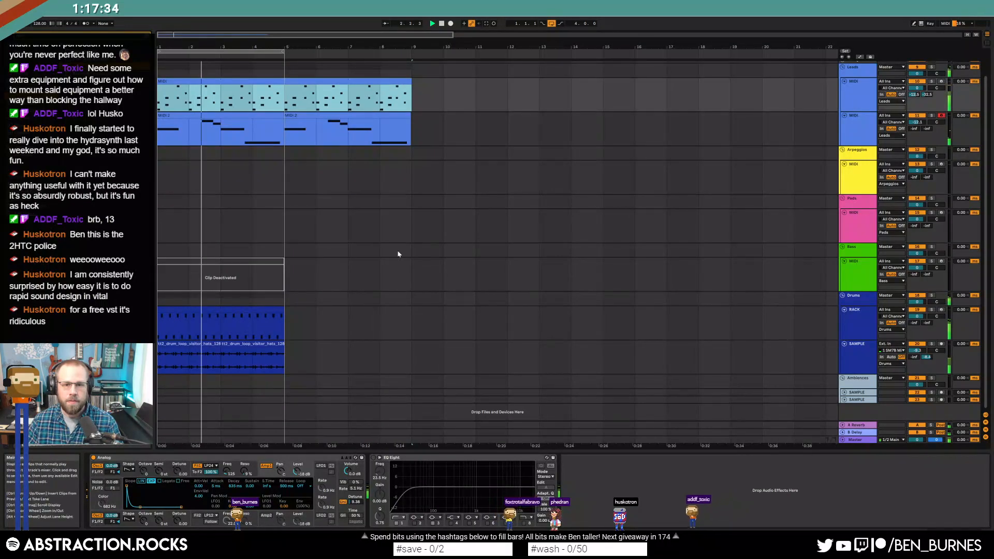
drag(283, 316, 412, 317)
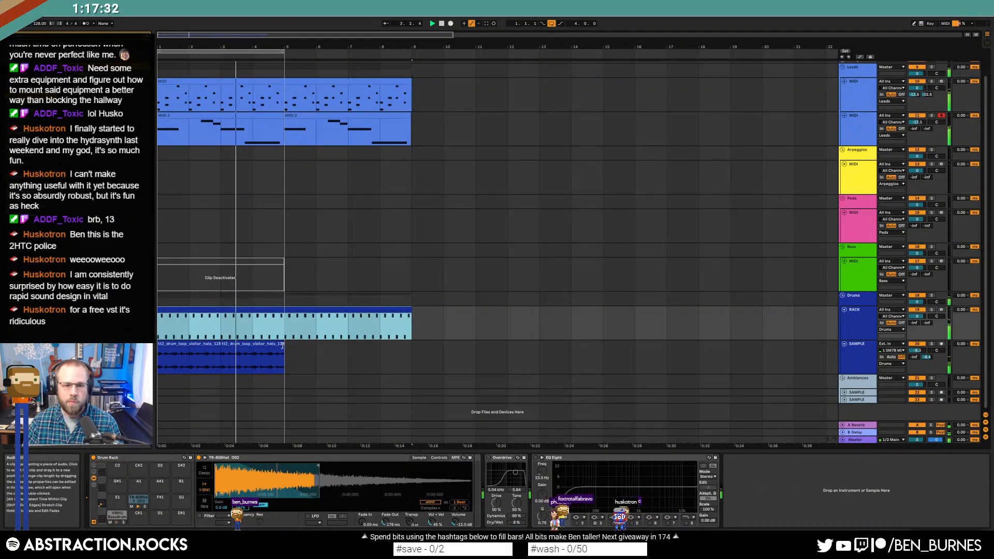
- Turn on Warp for the hat loop clip and extend both the clip and the arrangement loop to eight bars
drag(283, 351, 365, 352)
double_click(169, 352)
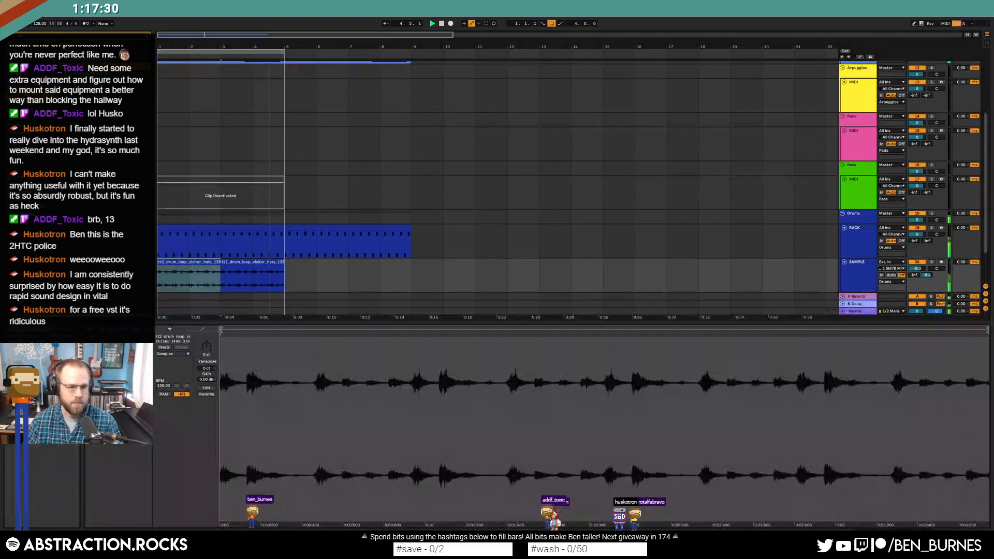
click(168, 348)
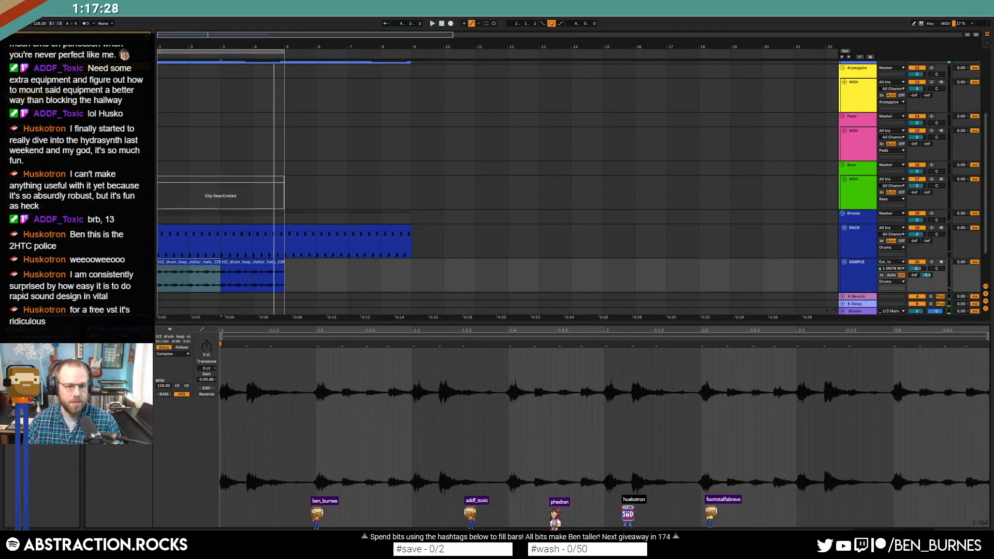
drag(220, 262, 412, 263)
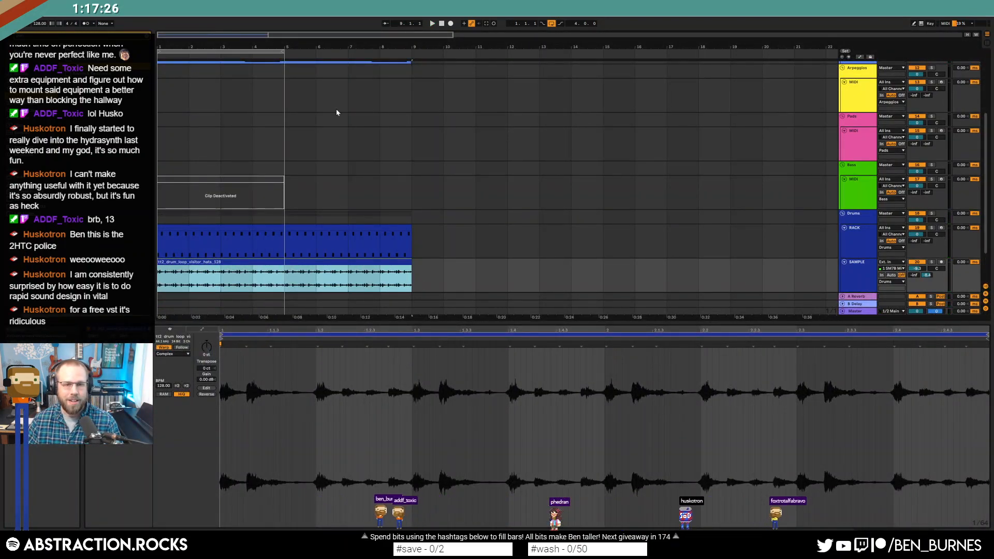
key(shift+Tab)
drag(280, 51, 412, 50)
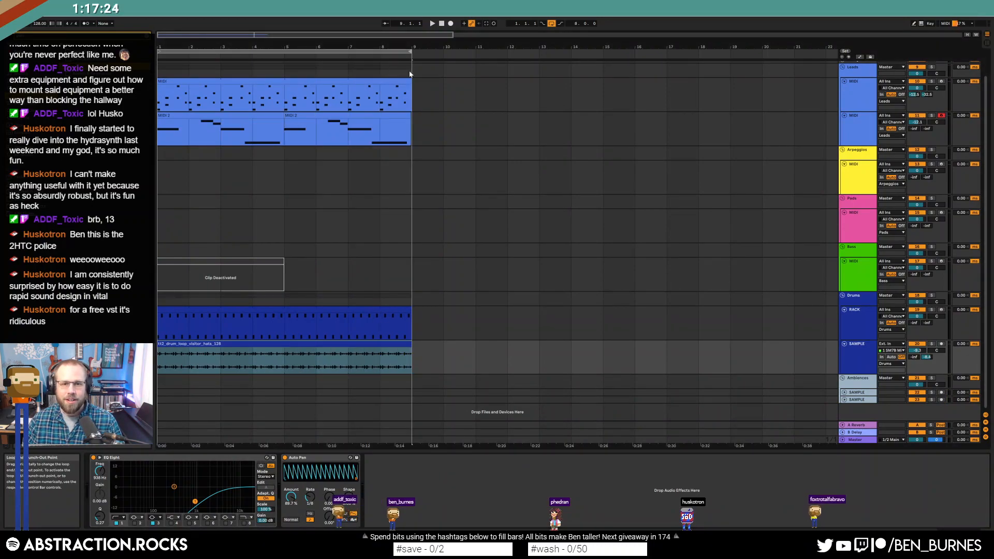
- Reactivate the deactivated bass MIDI clip and extend it to eight bars
click(233, 270)
key(0)
key(space)
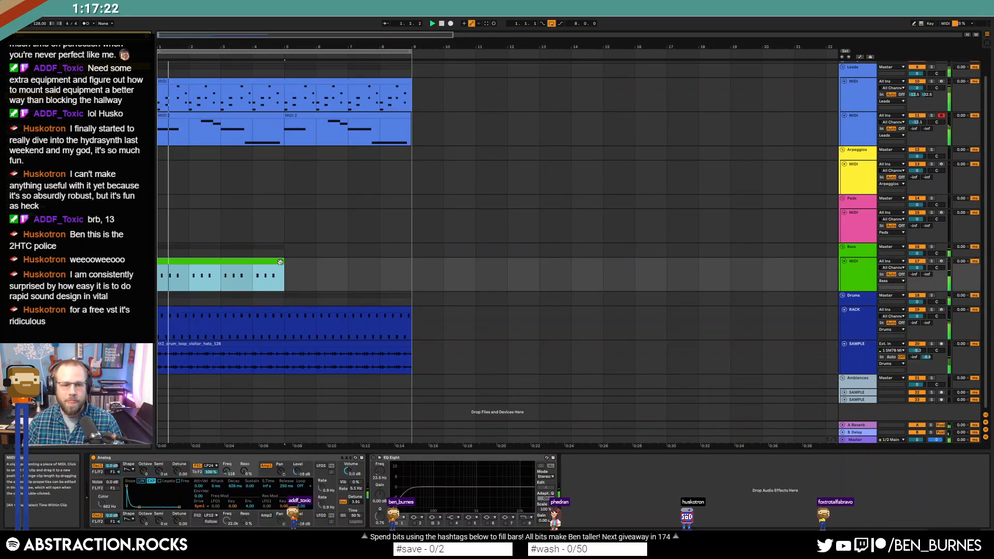
drag(288, 263, 411, 263)
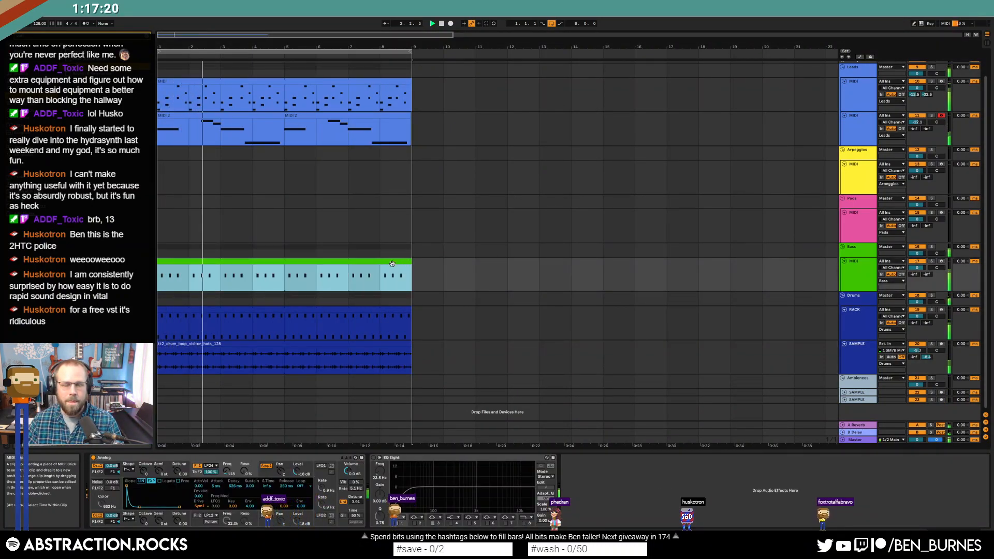
scroll(694, 246, up, 1)
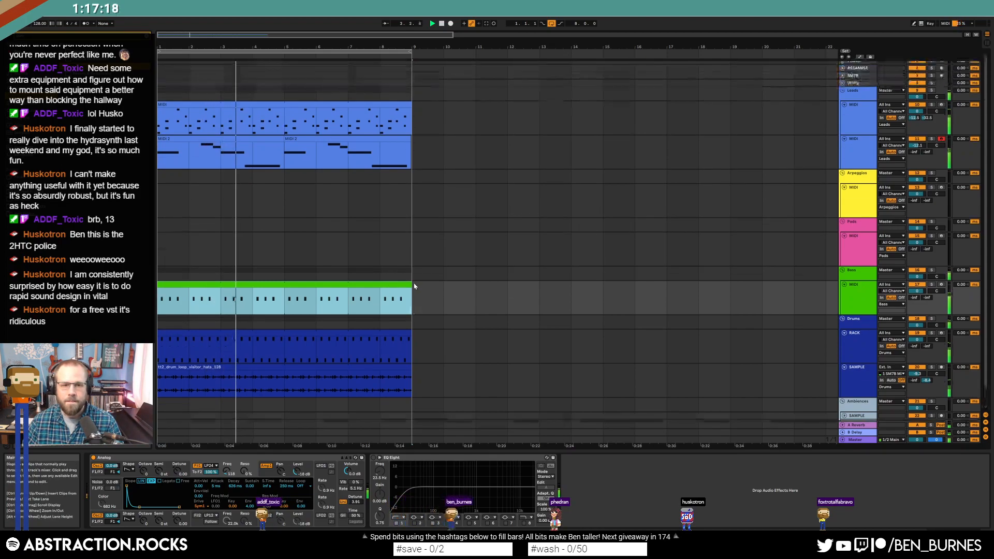
- In the second Vital lead clip, lengthen the last C4 note into bar four and delete the final G3 note
double_click(350, 146)
key(space)
click(259, 138)
double_click(311, 139)
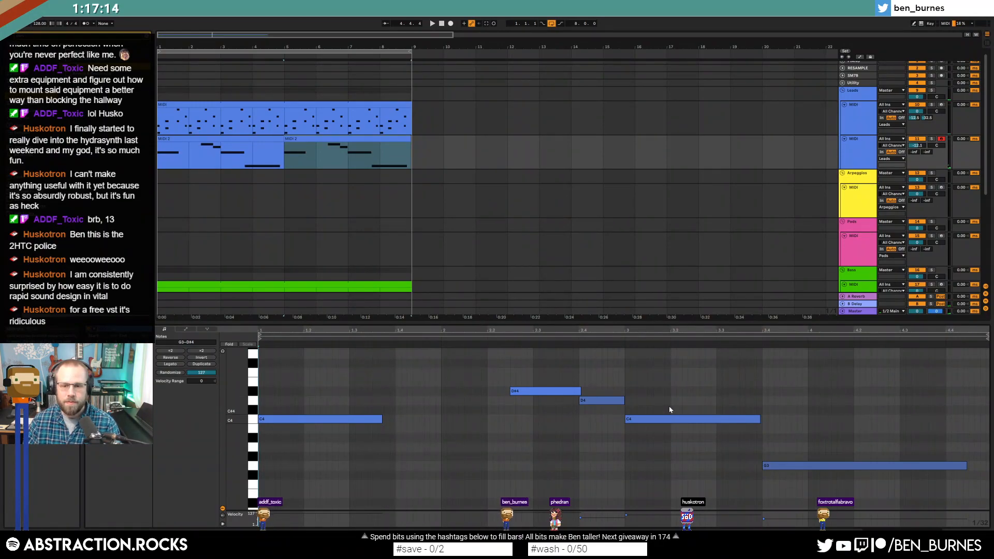
drag(759, 420, 874, 420)
click(891, 466)
key(Delete)
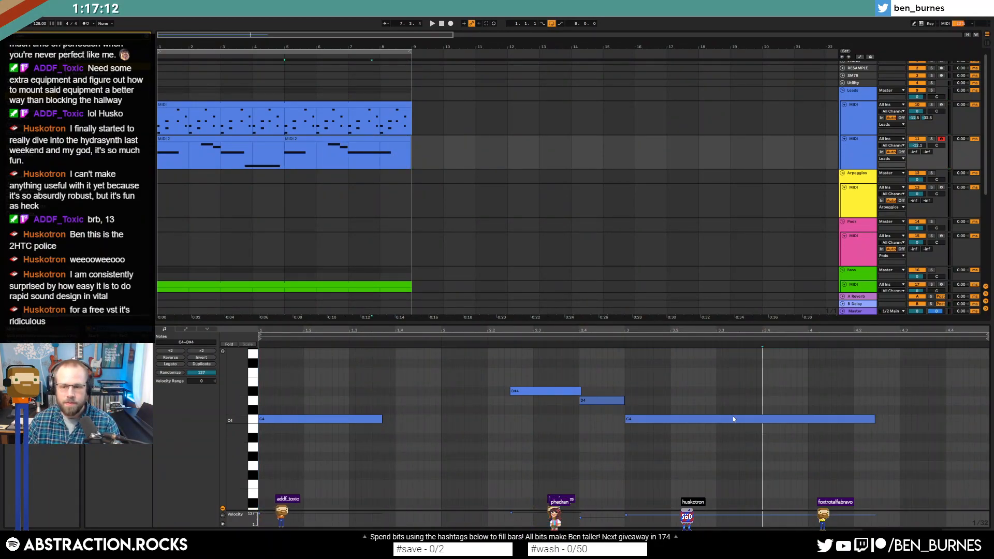
- Consolidate the two Vital lead clips into one eight-bar clip
key(shift+Tab)
click(265, 138)
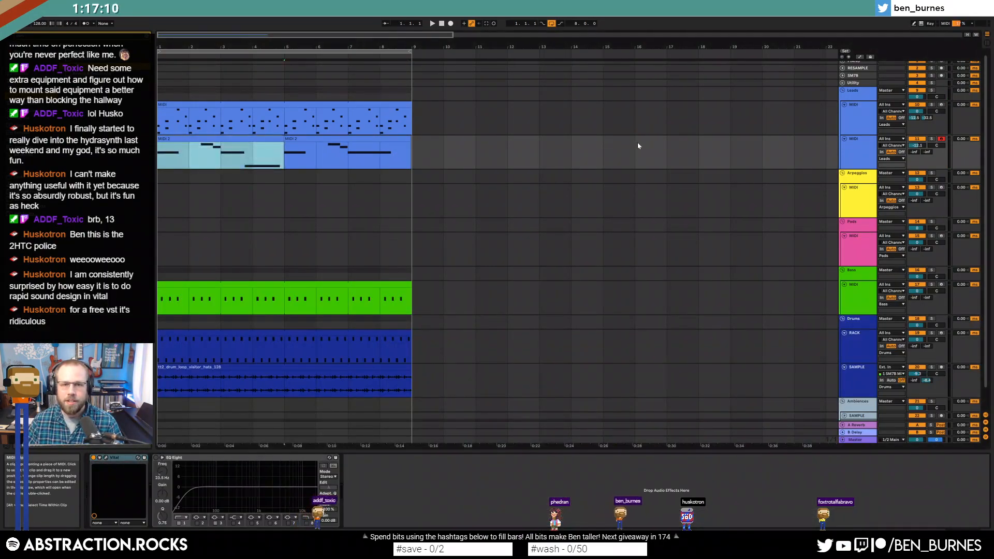
shift+click(296, 136)
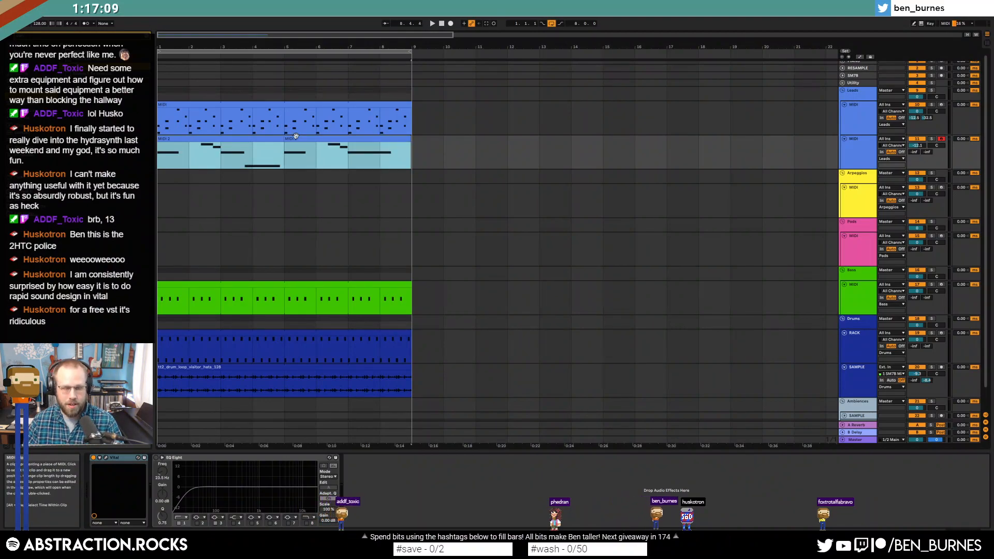
click(507, 176)
- Insert a two-bar MIDI clip at the start of the Arpeggios MIDI track and loop it out to eight bars
click(942, 192)
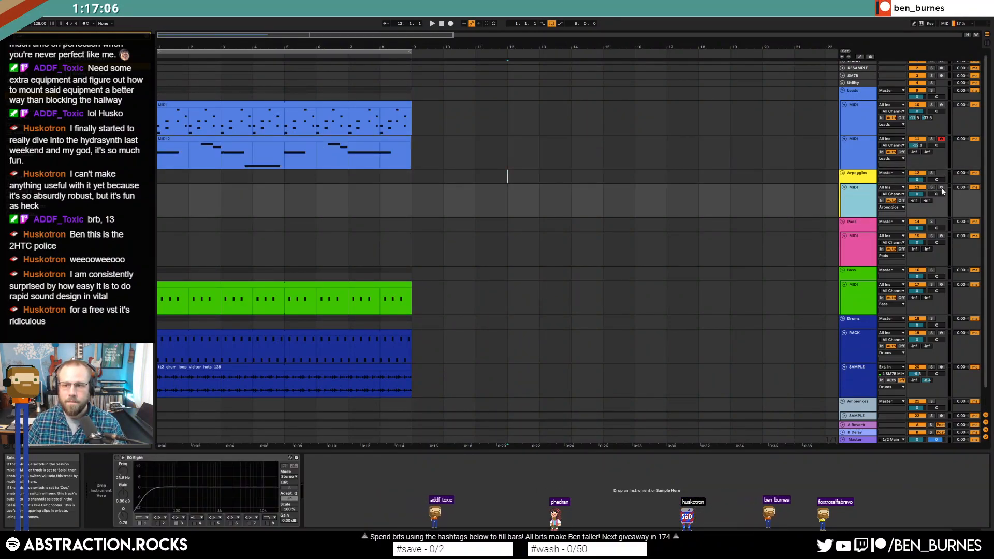
drag(159, 201, 244, 212)
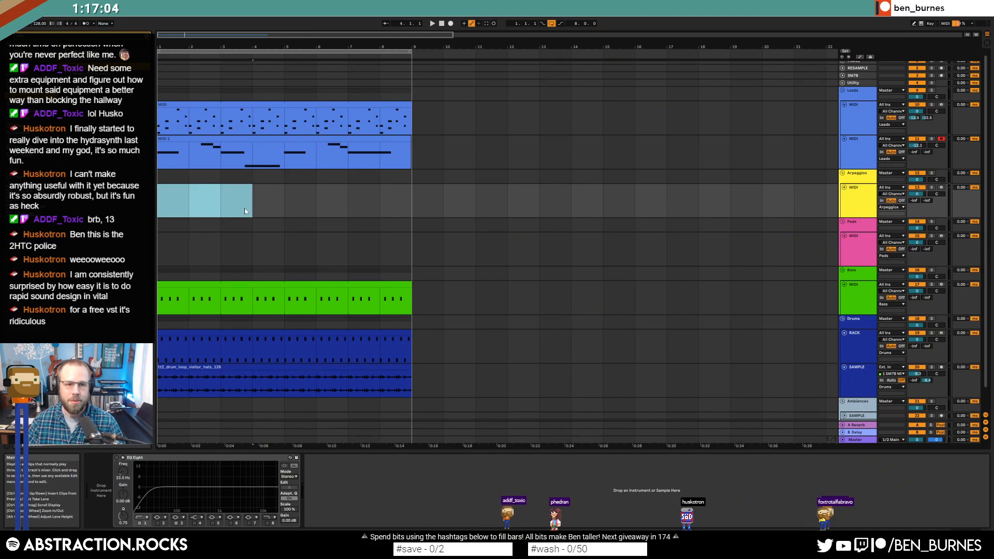
key(ctrl+shift+m)
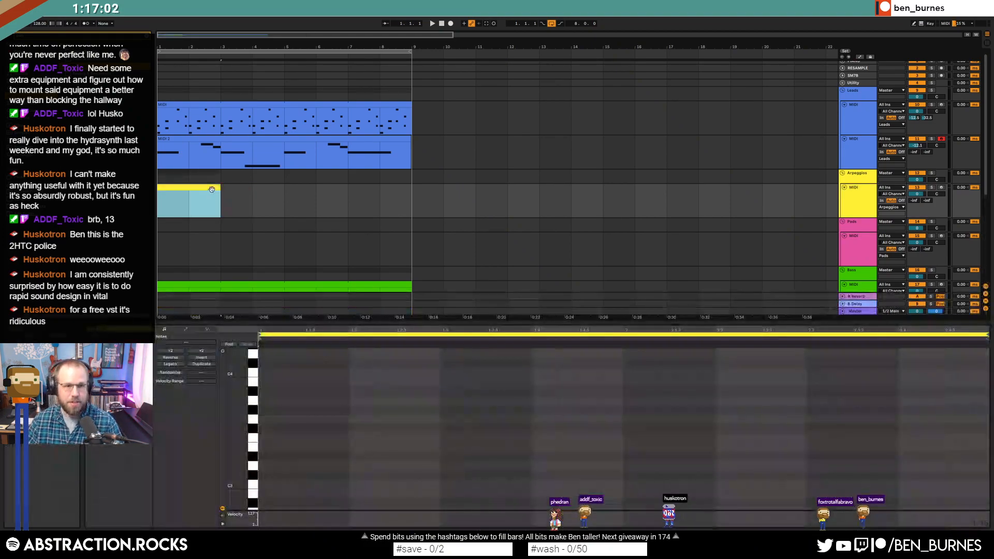
drag(220, 201, 418, 209)
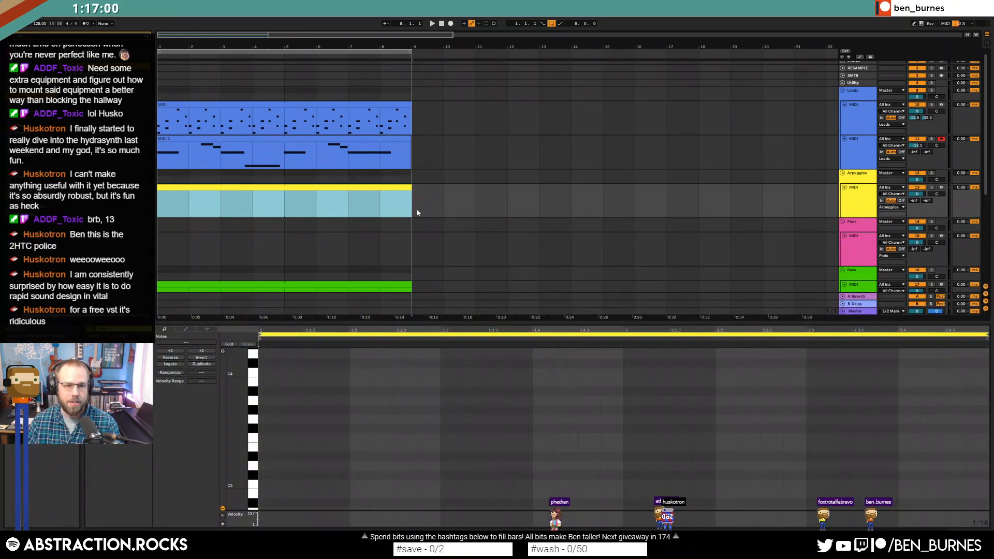
- Load Operator on the Arpeggios MIDI track, choose the Sine 4 Bit waveform and shape a decaying envelope without sustain
click(444, 250)
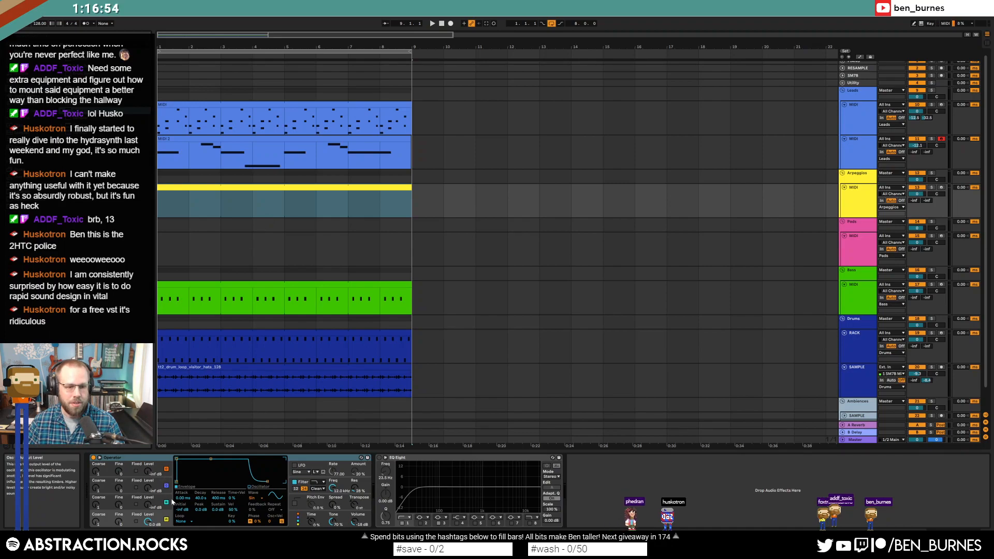
click(258, 499)
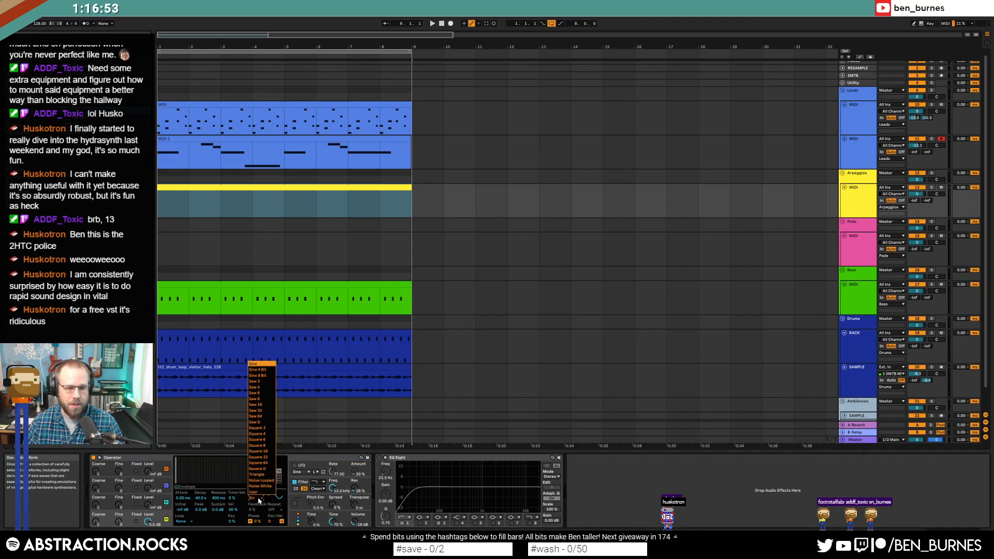
click(264, 375)
click(186, 489)
drag(180, 482, 181, 482)
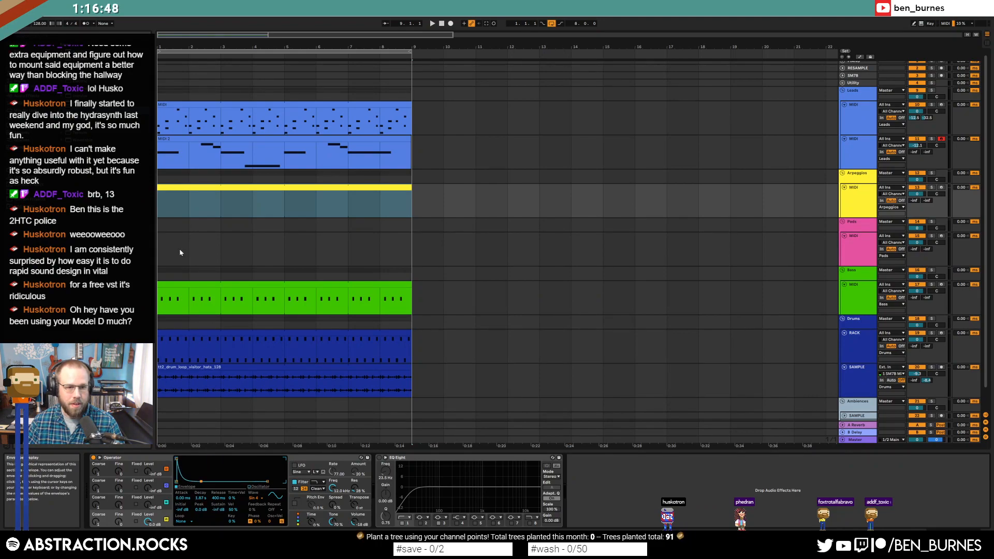
- Add two C5 notes to the first bar of the arpeggio clip, raise their velocity and duplicate them into the second bar
double_click(197, 205)
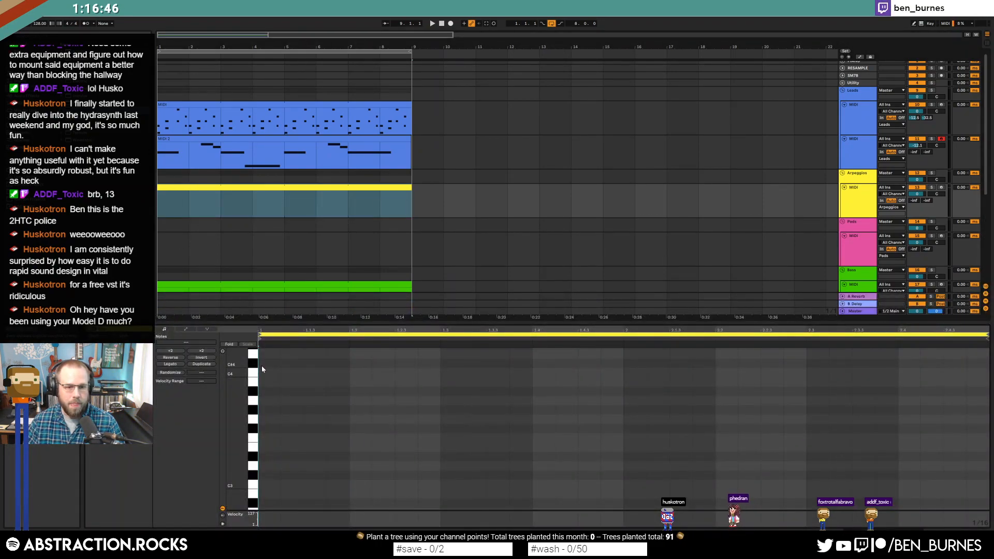
scroll(266, 383, up, 4)
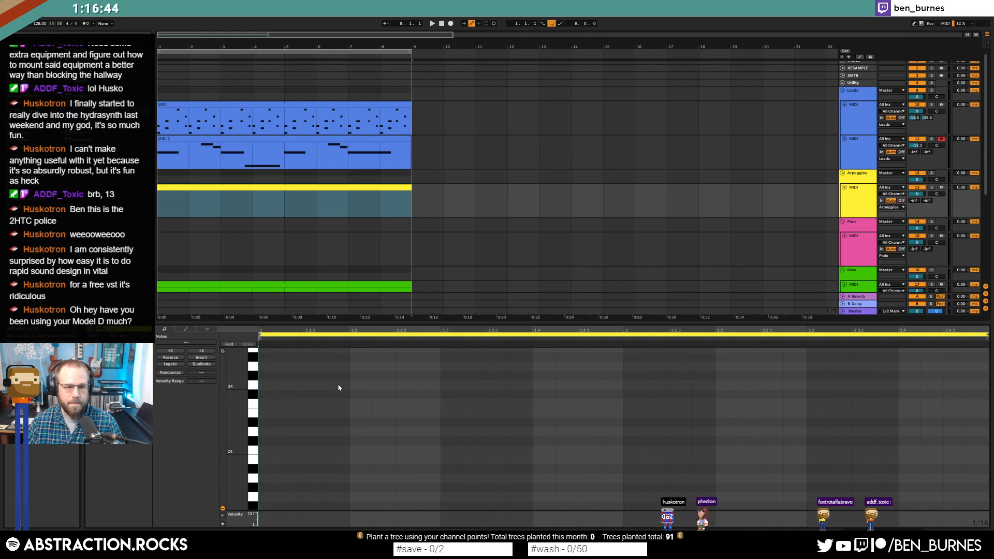
double_click(361, 369)
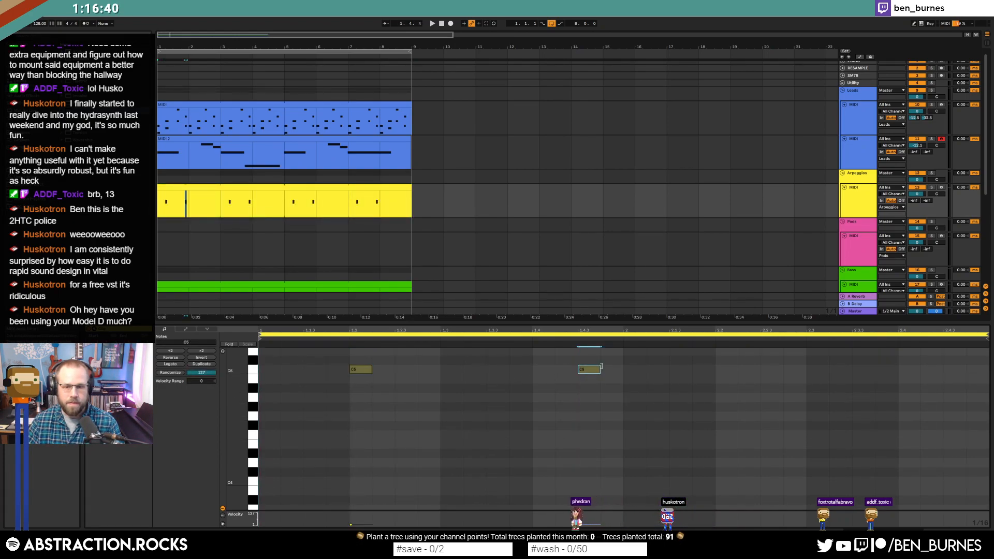
key(ctrl+a)
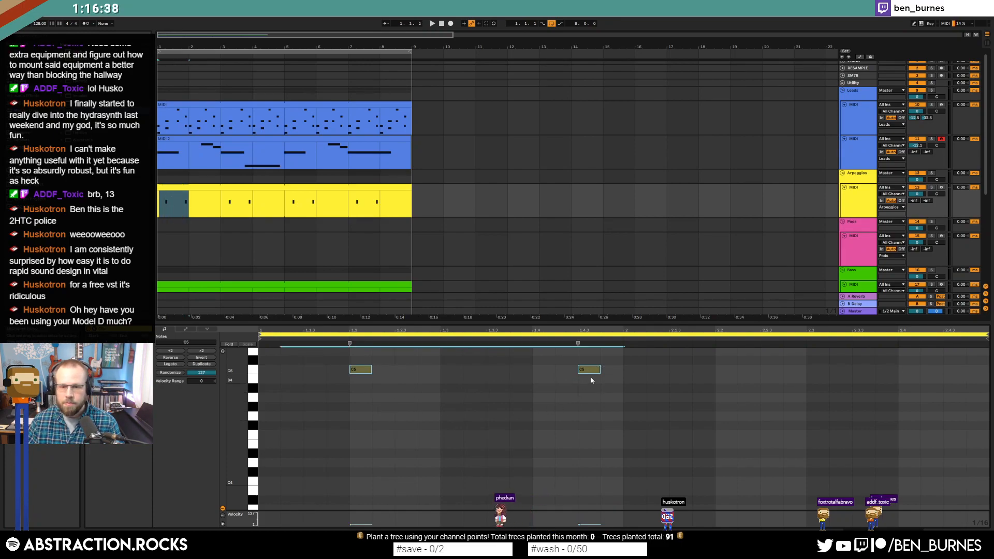
drag(589, 369, 589, 350)
key(space)
key(ctrl+d)
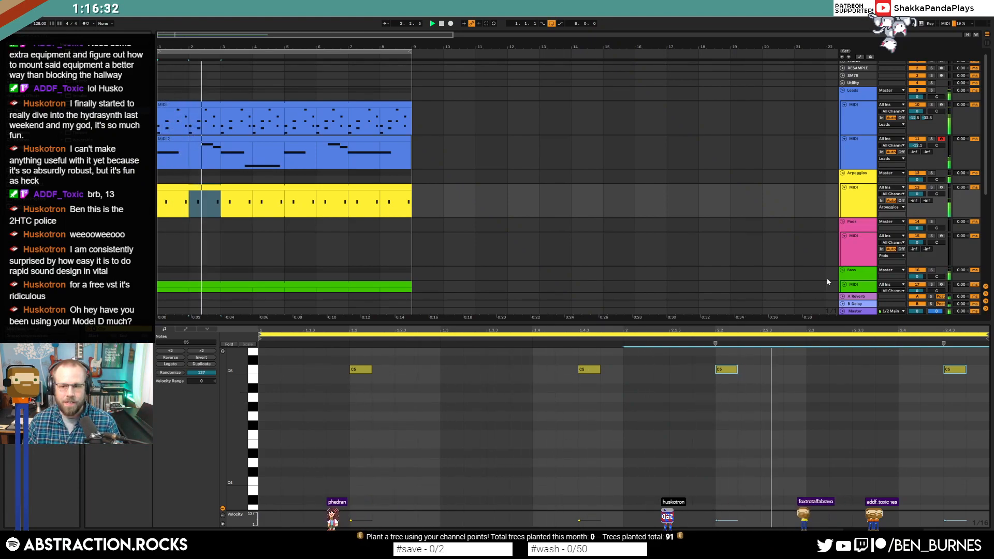
- Raise the Arpeggios MIDI track's sends to the A Reverb and B Delay returns while auditioning the loop
mouse_move(926, 201)
mouse_down()
mouse_move(927, 179)
mouse_move(911, 197)
mouse_move(914, 177)
mouse_move(929, 216)
mouse_move(914, 189)
mouse_move(928, 203)
mouse_up()
click(927, 201)
key(shift+Tab)
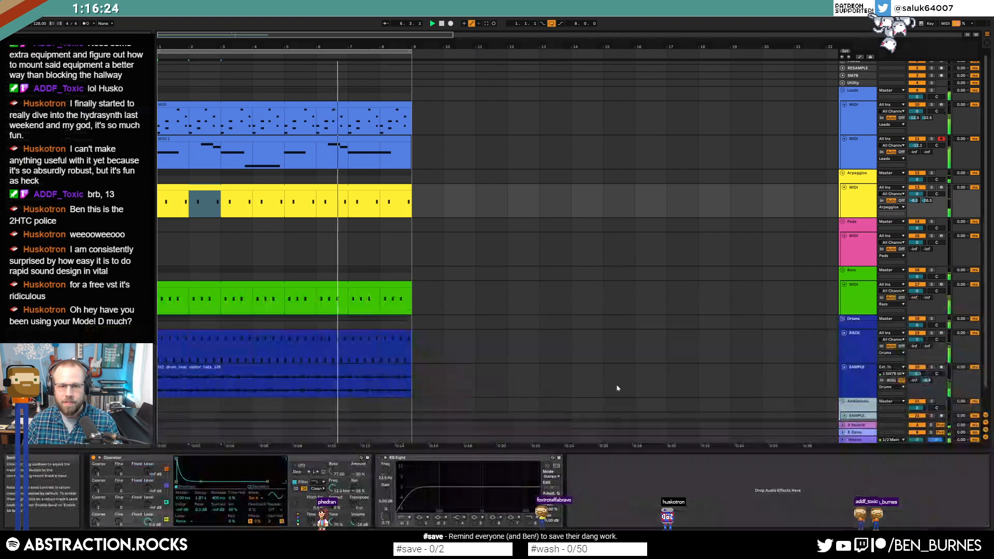
click(335, 139)
double_click(335, 139)
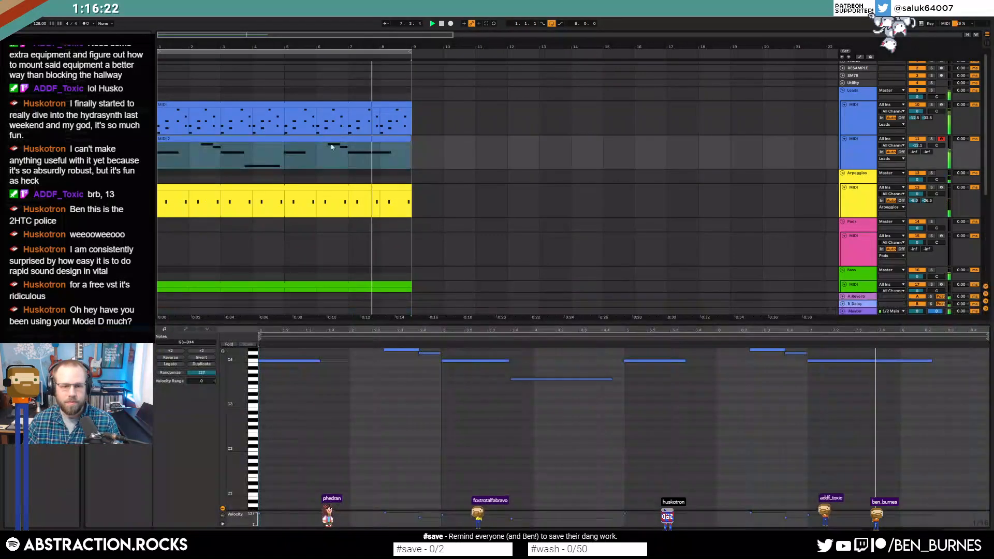
key(shift+Tab)
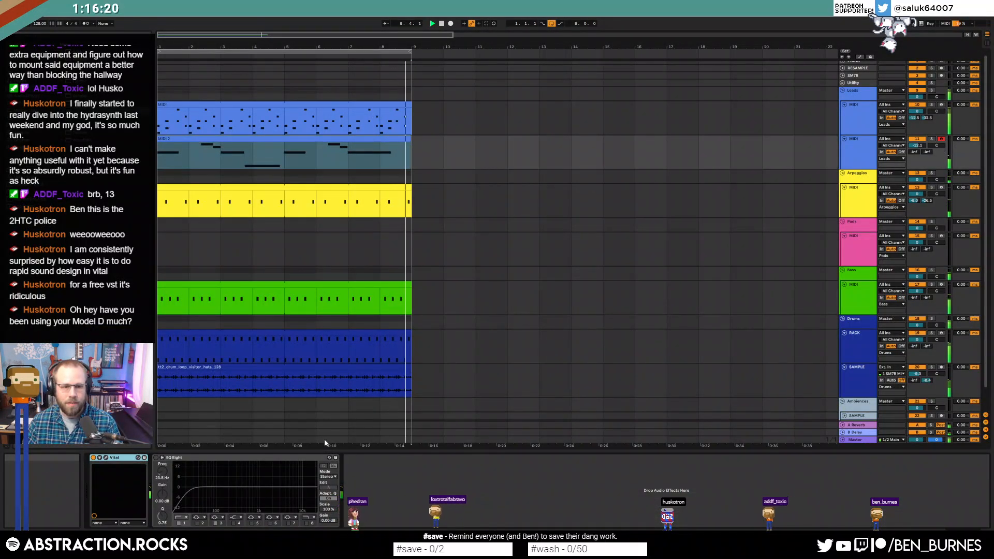
click(446, 191)
key(space)
drag(927, 201, 927, 196)
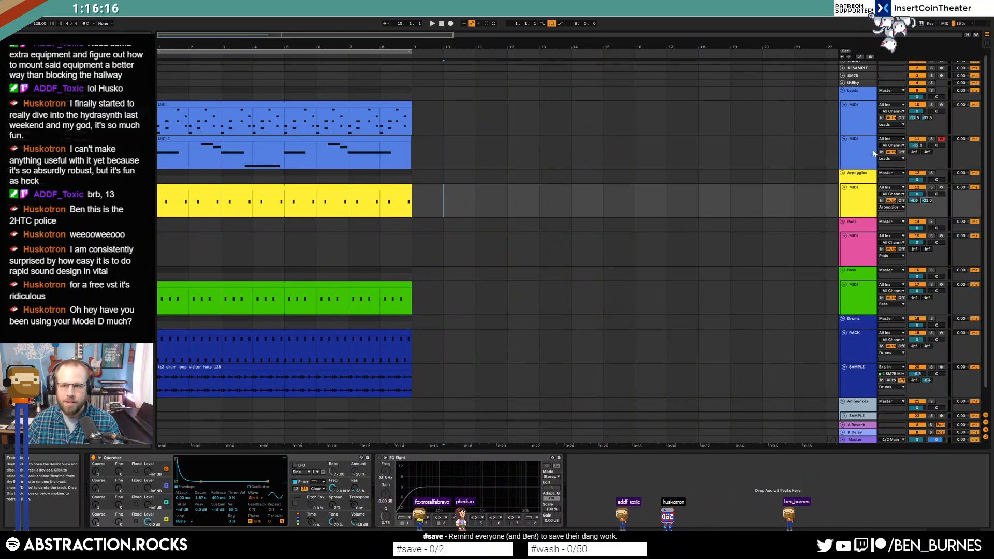
- Unfold the Utility group along with its MODEL D audio and MIDI tracks
scroll(859, 121, up, 1)
click(842, 87)
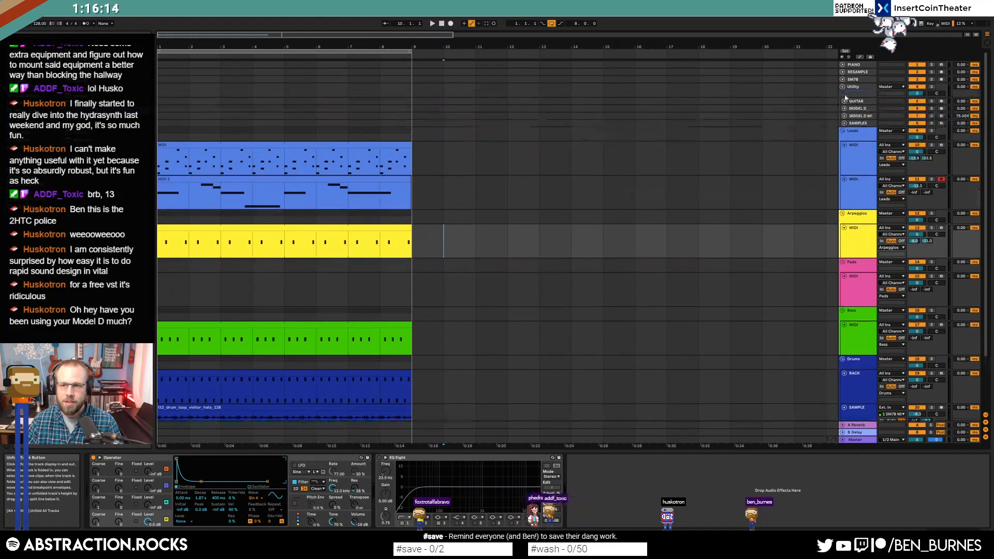
click(844, 116)
click(844, 108)
click(857, 125)
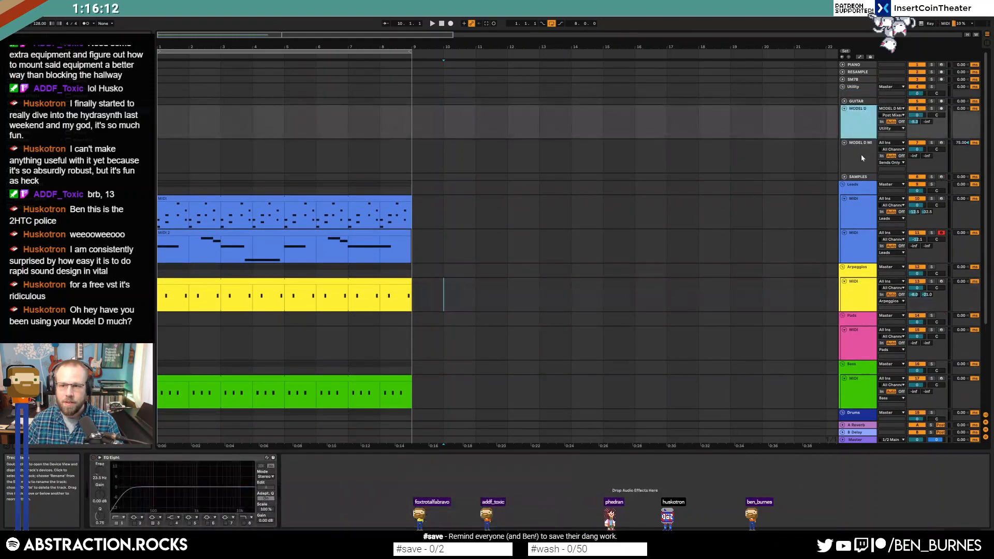
- Arm both MODEL D tracks and enable the MIDI track's External Instrument, sending to Komplete Audio 6 MIDI, Ch. 1
click(941, 109)
click(942, 143)
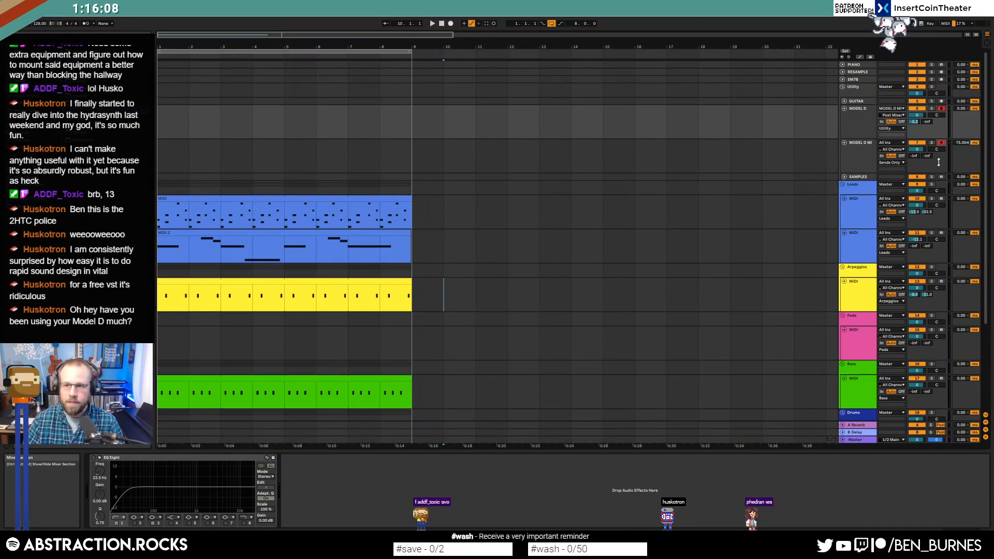
click(858, 158)
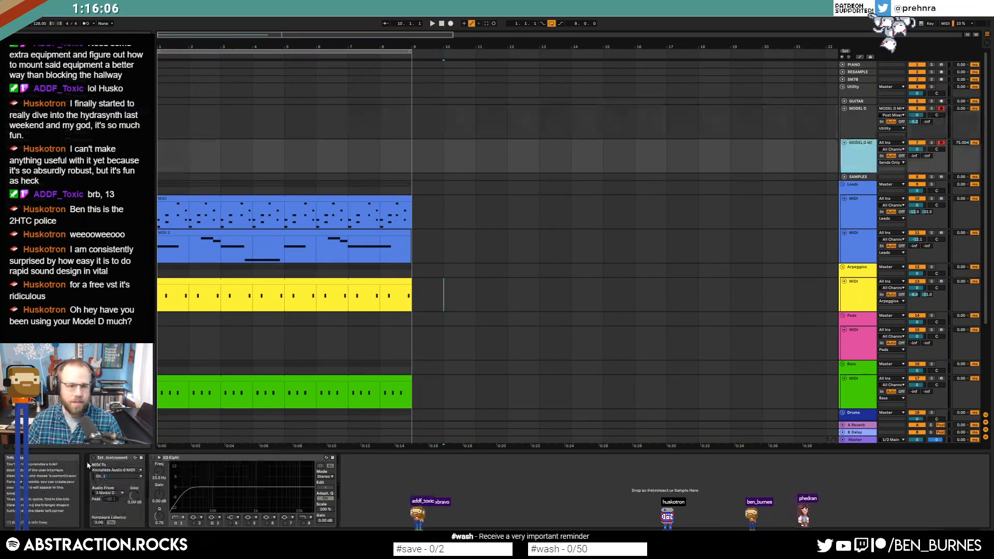
click(125, 471)
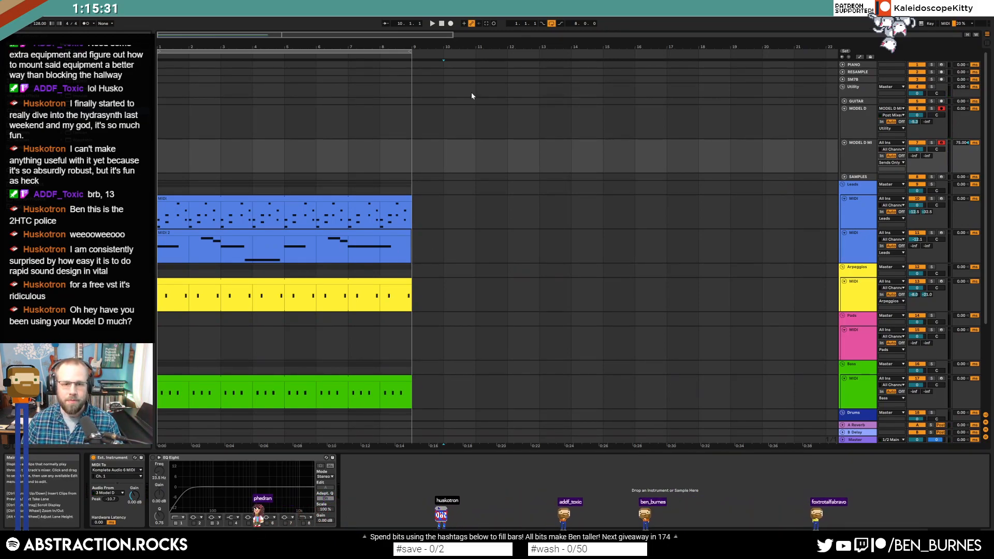
- Play the eight-bar loop from the start to try out a Model D part over it
double_click(442, 24)
key(space)
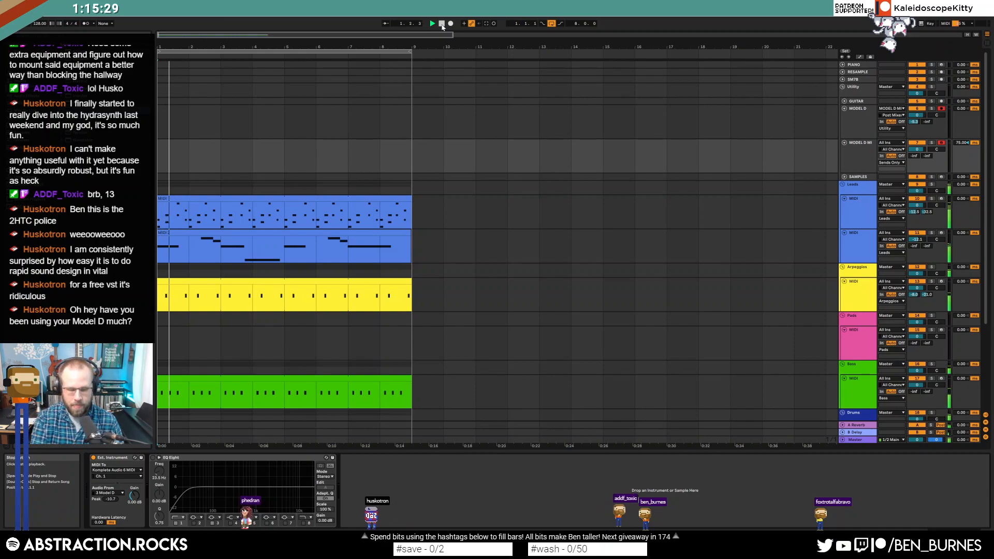
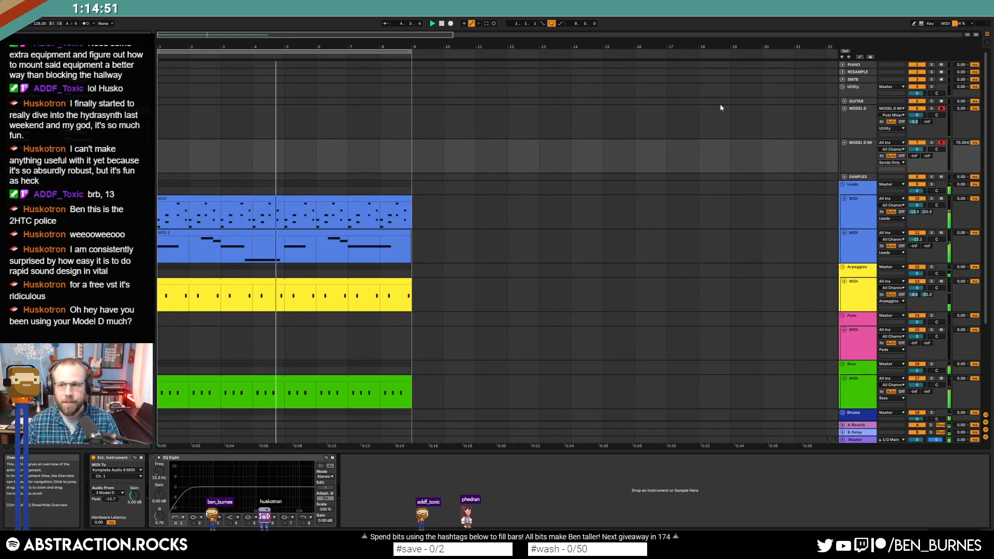
key(space)
- Create a one-bar MIDI clip at the start of the MODEL D MIDI track holding four repeated C3 notes spaced a sixteenth apart
drag(158, 157, 189, 159)
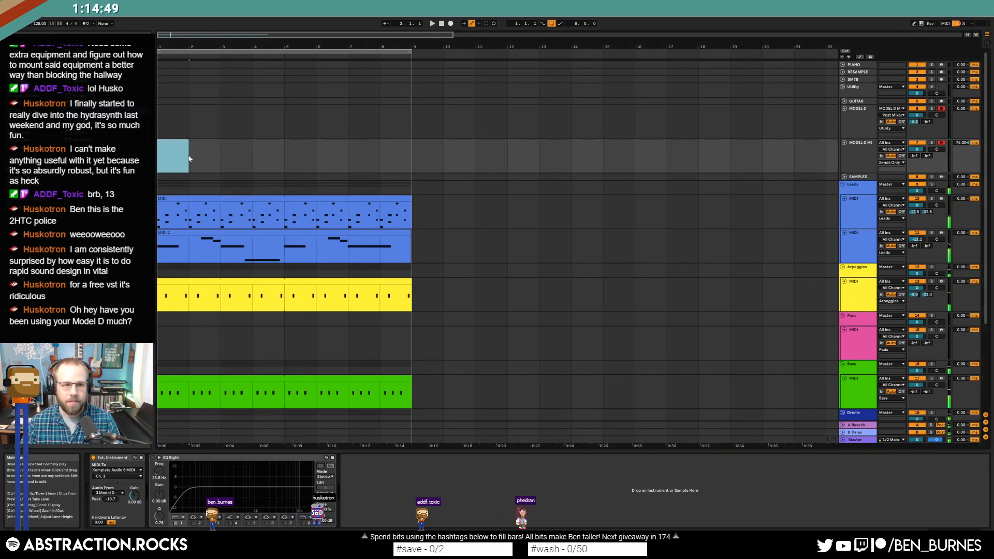
key(ctrl+shift+m)
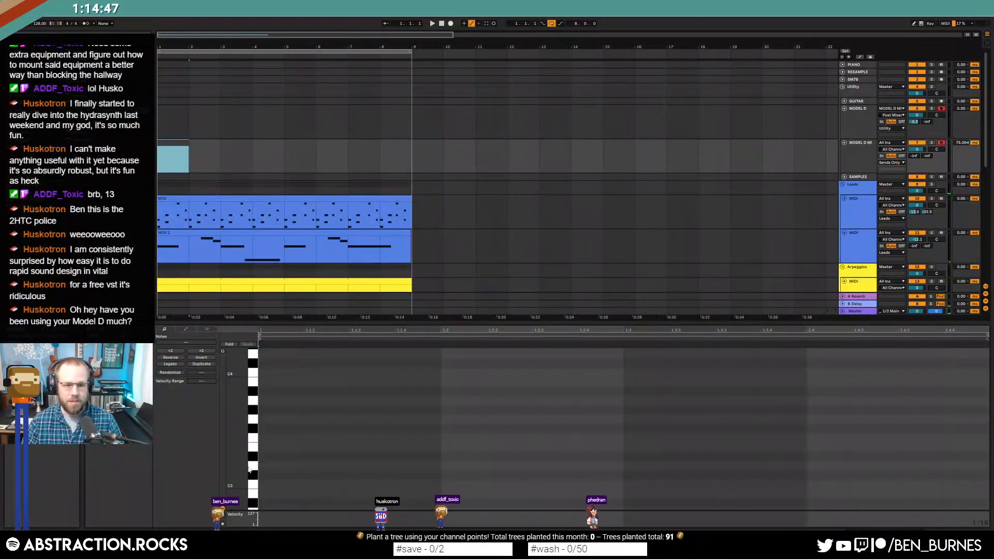
double_click(265, 483)
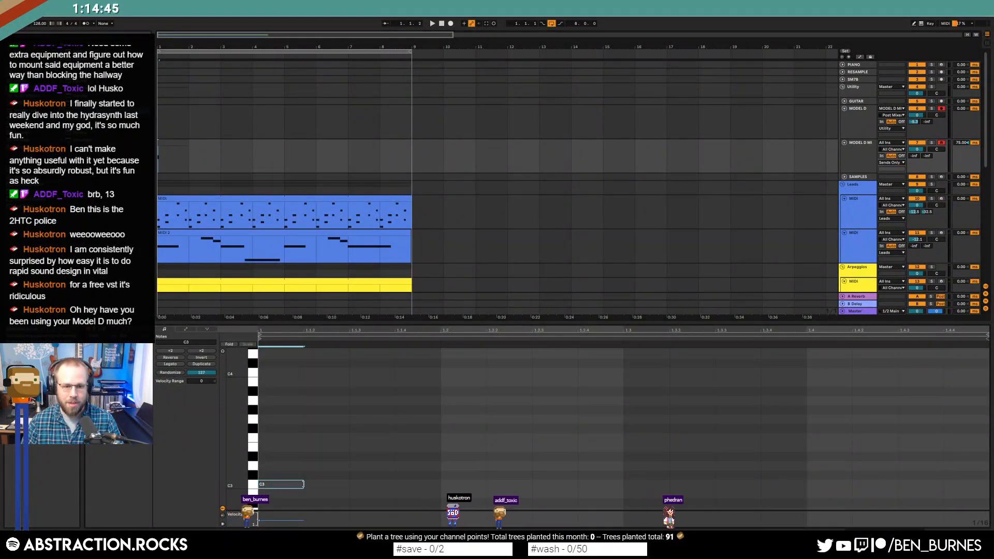
key(ctrl+d)
key(ctrl+d)
key(ctrl+d)
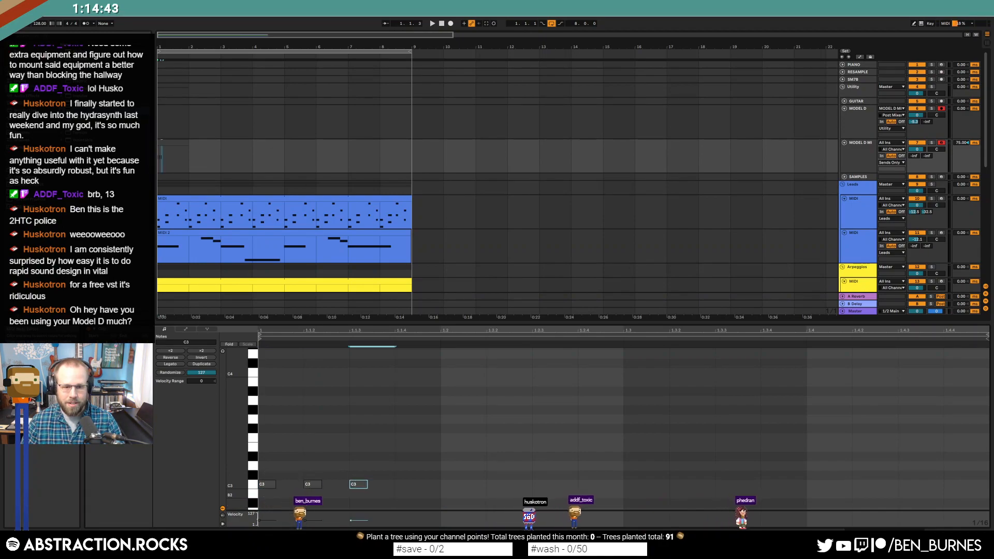
- Audition the new pattern, then extend the MODEL D MIDI clip to fill all eight bars
key(space)
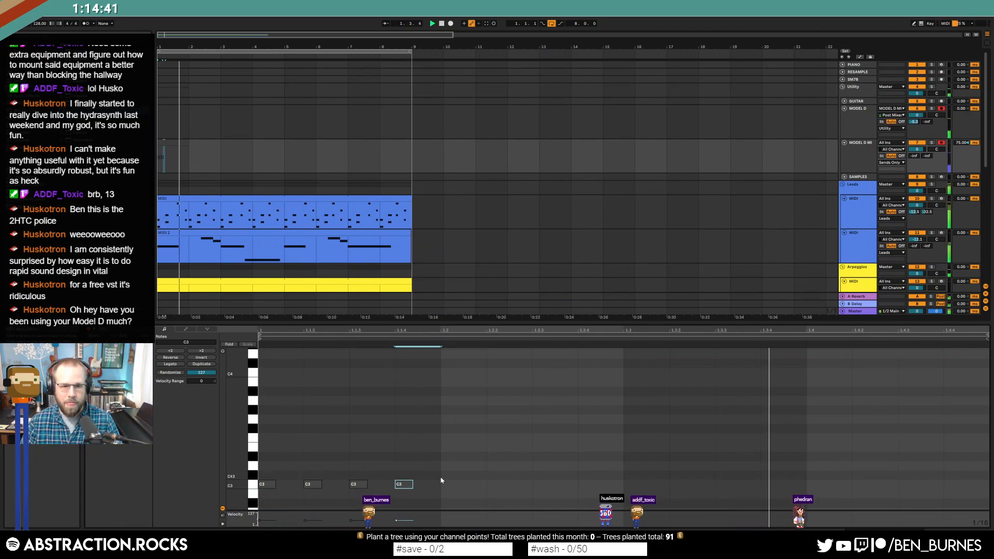
key(shift+Tab)
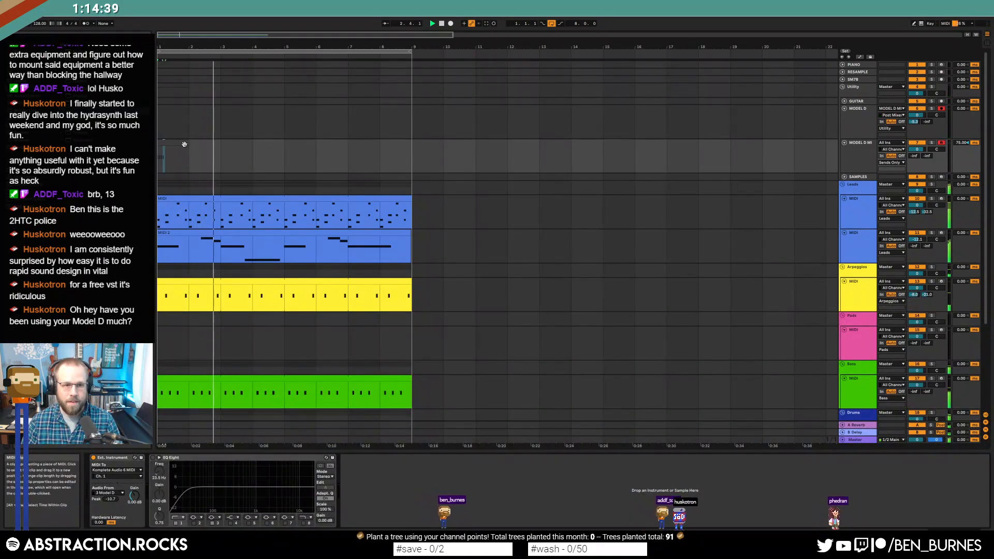
drag(190, 147, 417, 152)
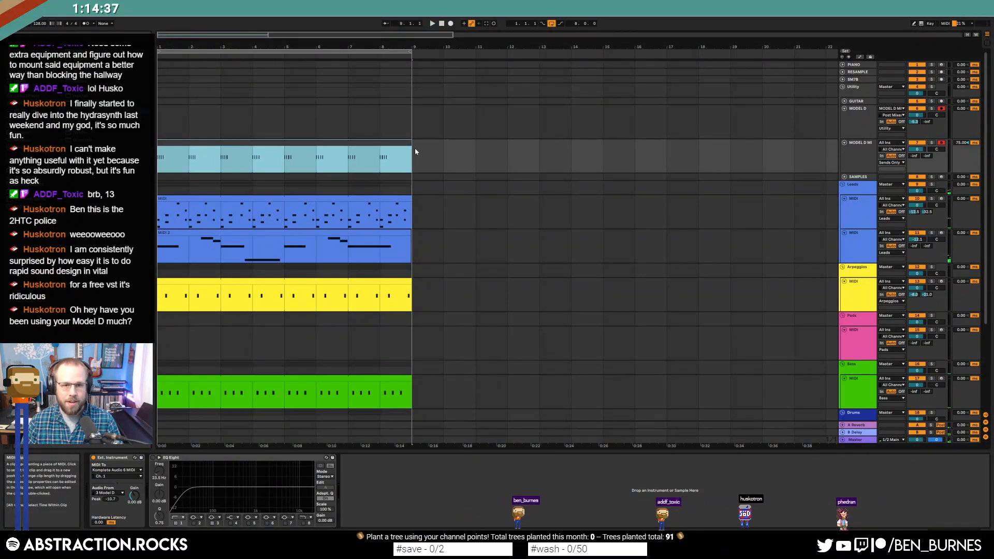
- Lower the last three notes of the MODEL D pattern by one octave to C2 and play the result
key(shift+Tab)
key(Return)
drag(279, 472, 356, 505)
key(shift+Down)
key(space)
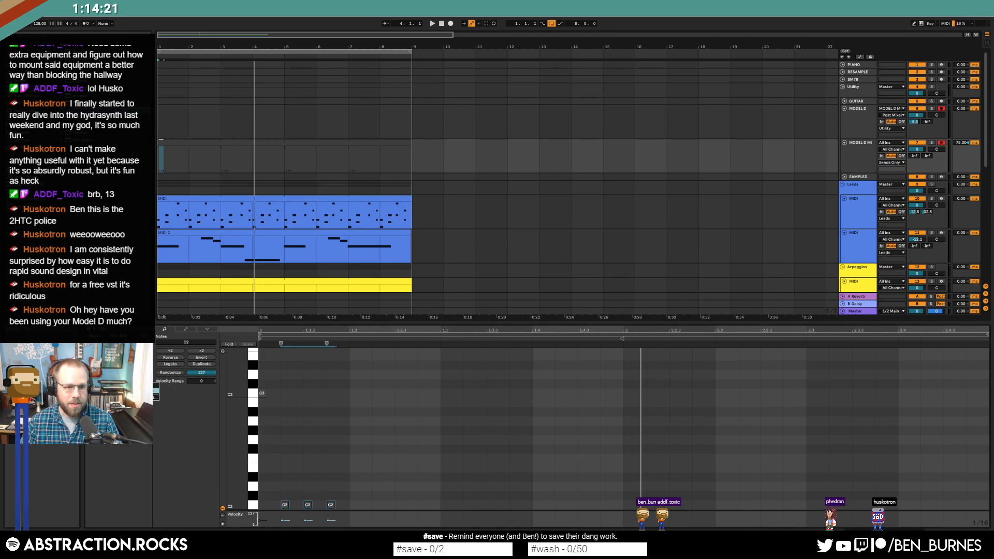
key(space)
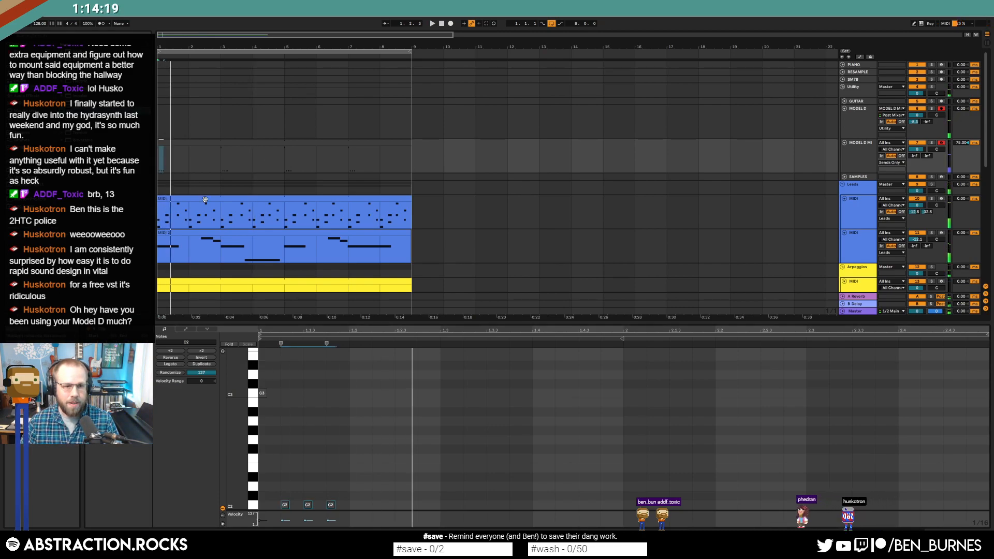
- Examine the notes in the first lead clip and the bass clip
click(205, 200)
key(space)
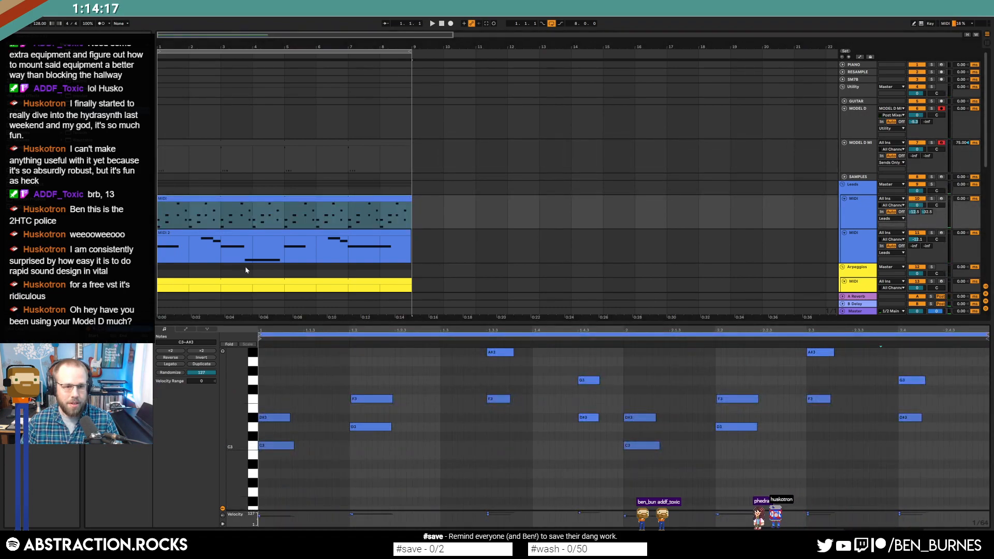
scroll(242, 276, down, 5)
click(241, 264)
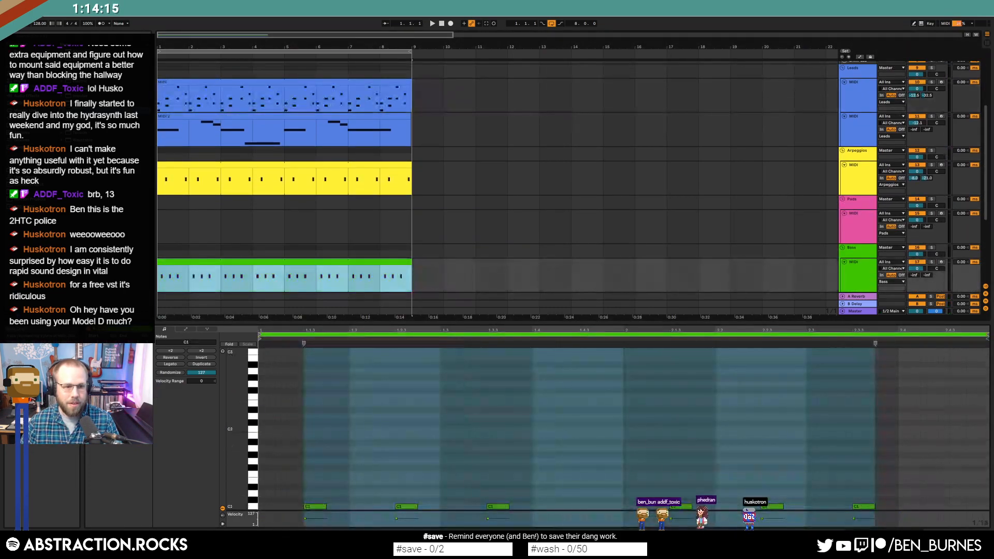
scroll(254, 255, down, 5)
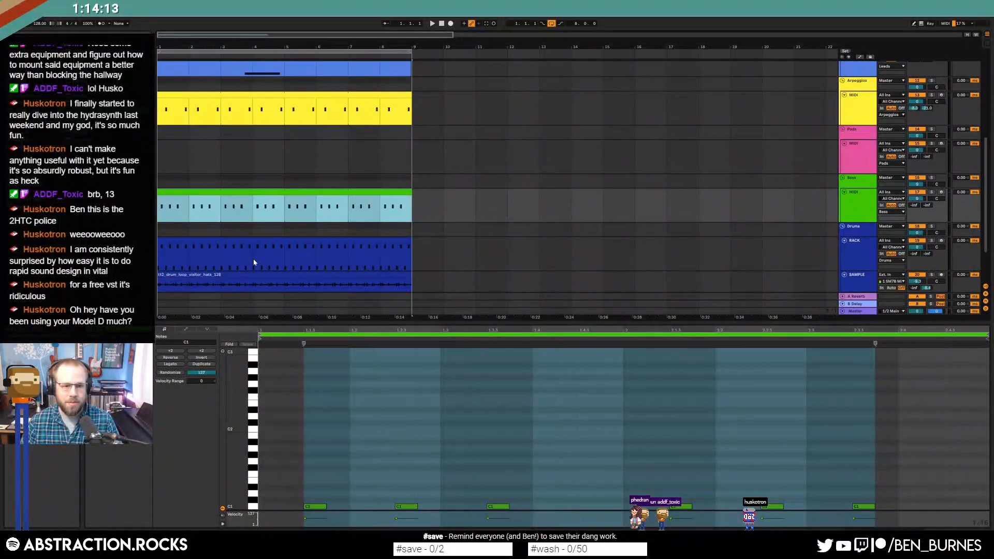
- Add and align warp markers on the beat hits across the first two bars of the visitor hats drum loop during playback
click(238, 254)
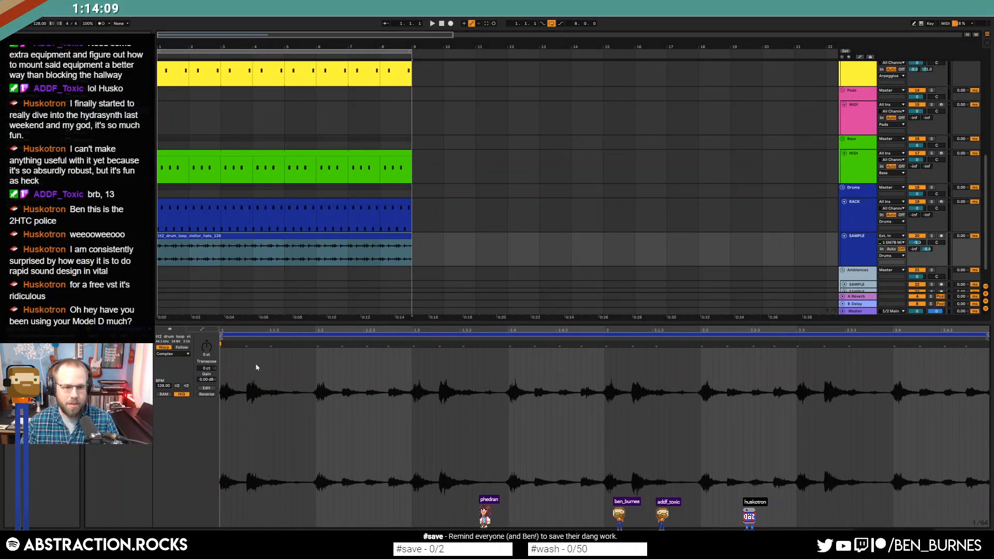
click(315, 363)
double_click(317, 344)
drag(317, 344, 316, 344)
double_click(413, 344)
drag(412, 344, 412, 344)
key(space)
double_click(509, 345)
double_click(605, 345)
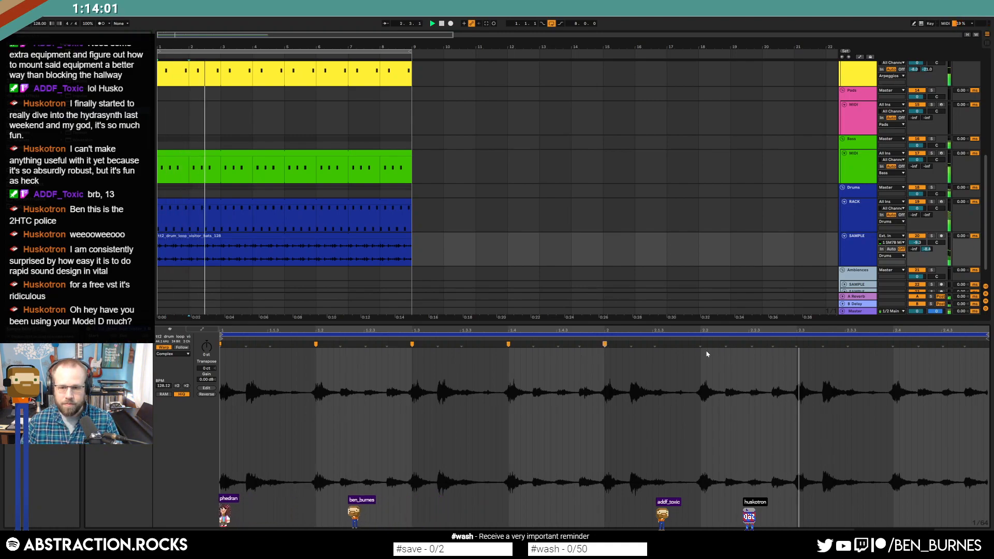
drag(700, 345, 697, 346)
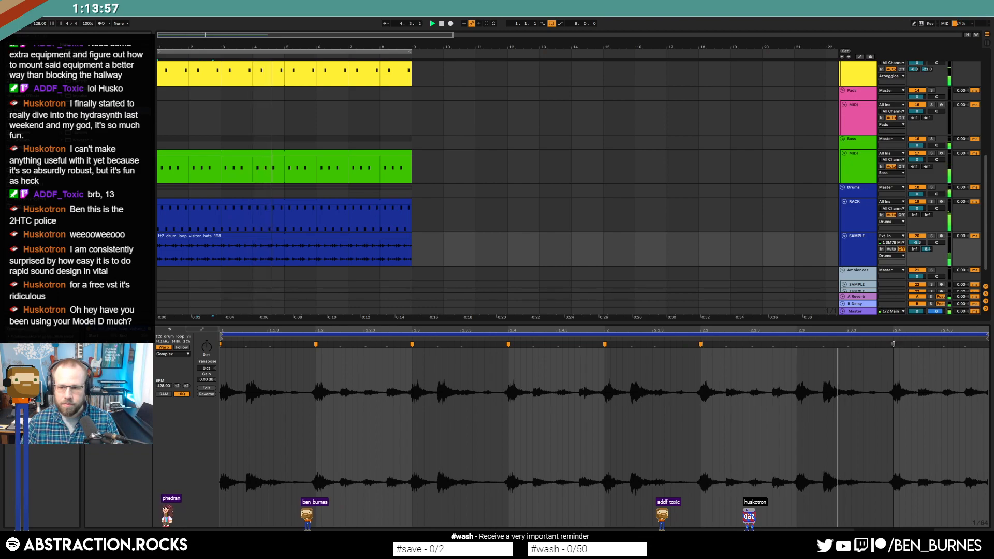
double_click(899, 345)
drag(898, 346, 894, 345)
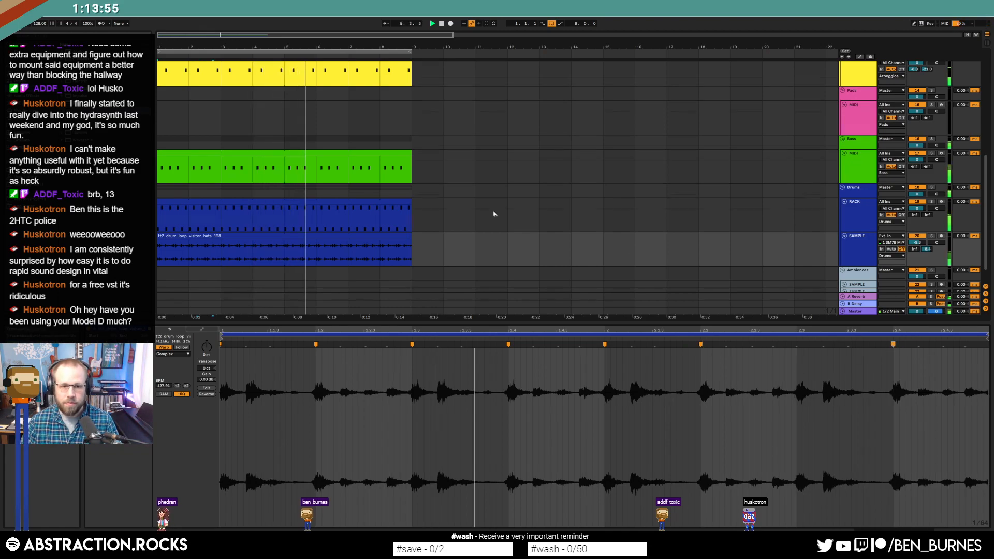
- Play the loop from the start while examining the MIDI 2 lead melody's notes
key(shift+Tab)
double_click(299, 115)
click(652, 383)
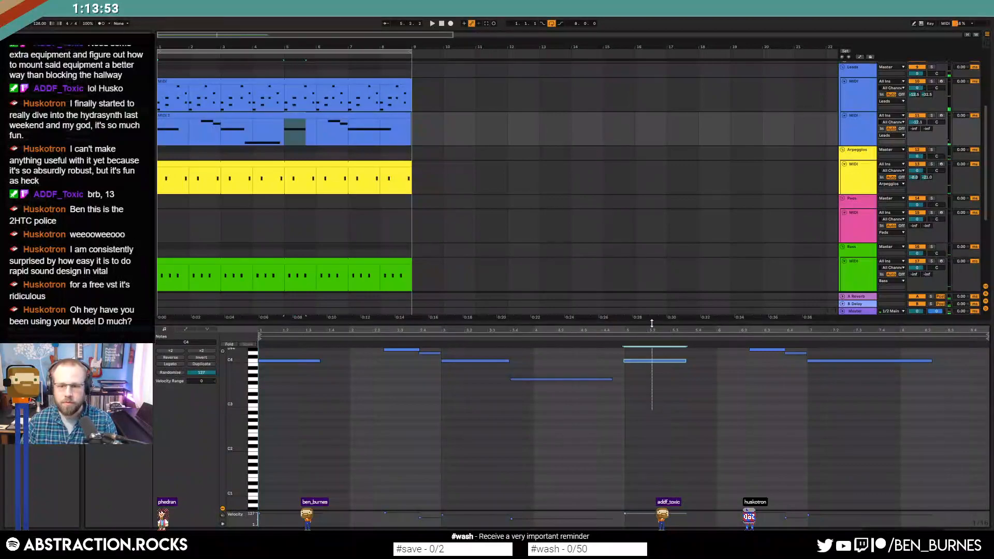
key(space)
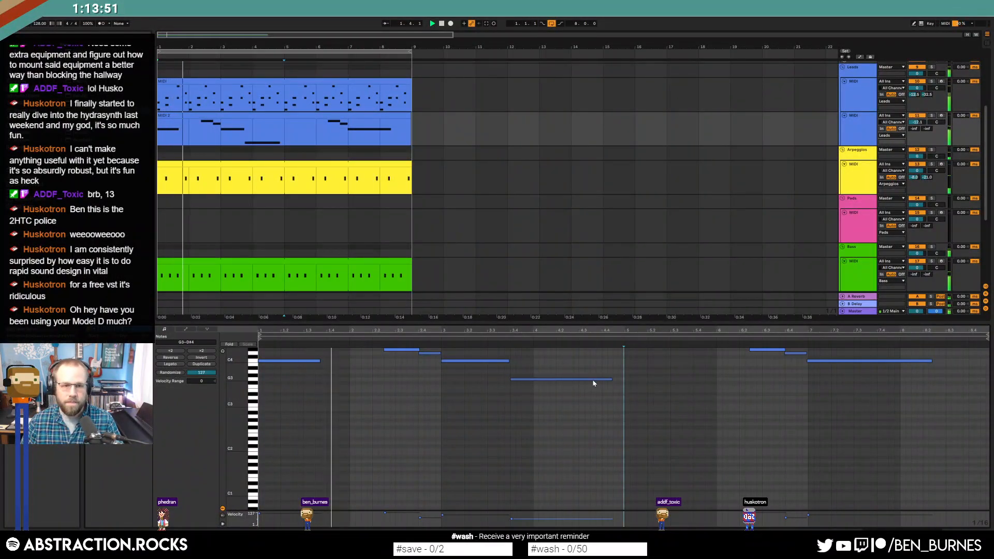
scroll(334, 200, up, 3)
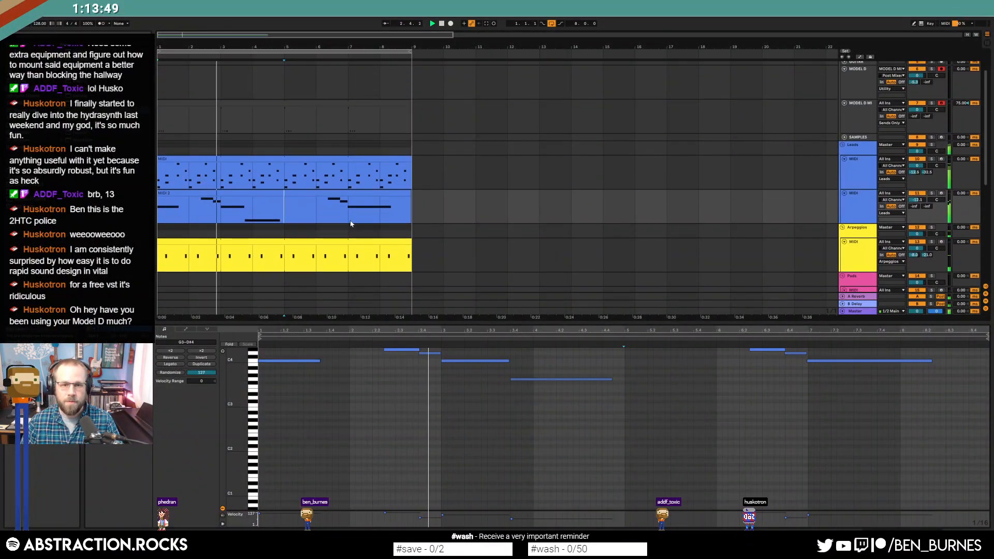
- Split the first lead track's chord clip at bar 7
click(334, 168)
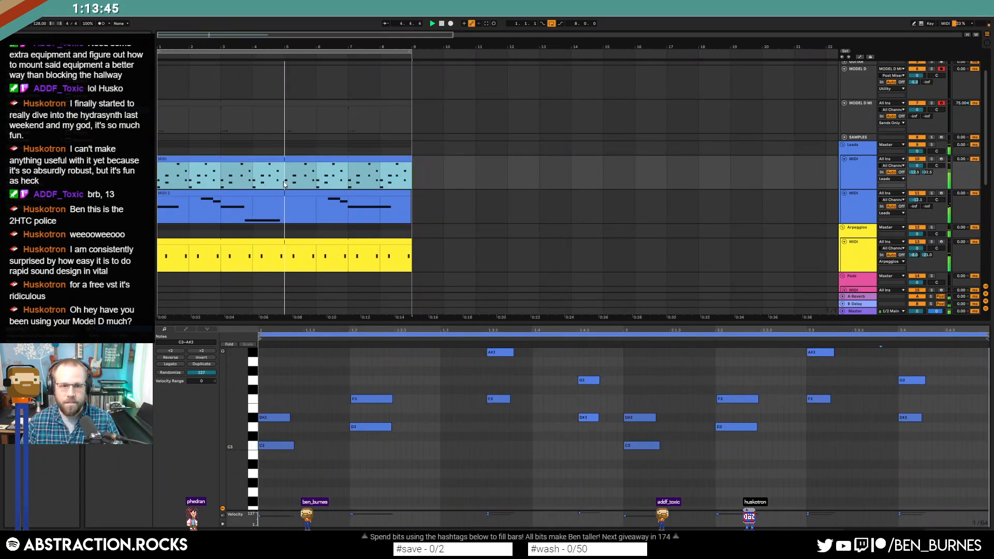
drag(286, 176, 354, 183)
click(352, 180)
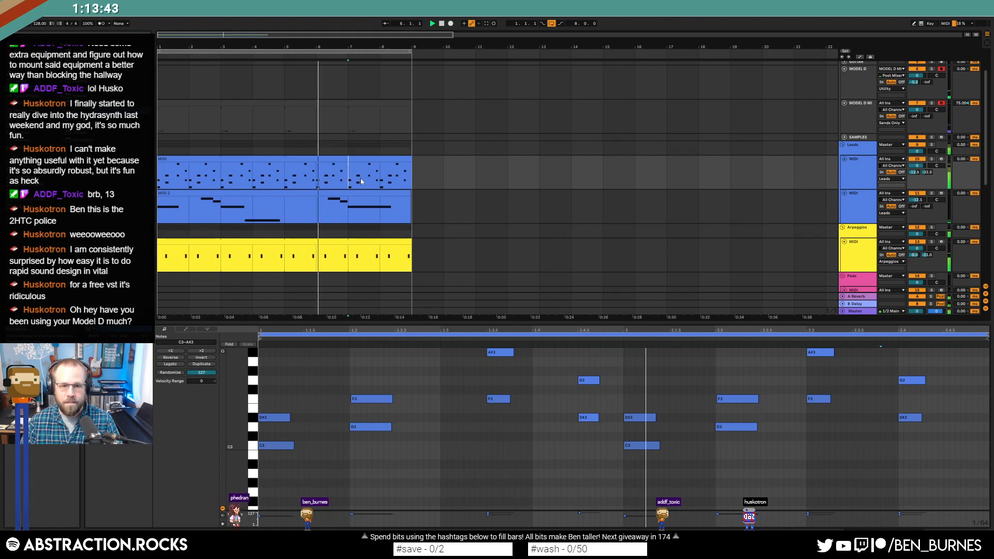
key(ctrl+e)
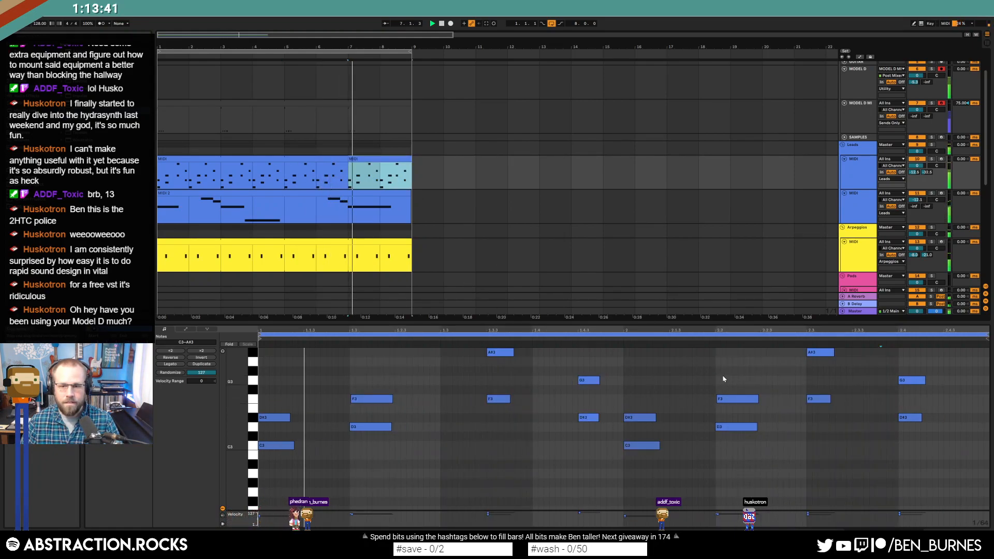
- Change the chords on beats 2 and 3 of the split lead clip's second bar to C3 and D#3
drag(722, 379, 744, 459)
key(Down)
key(Down)
click(813, 439)
key(space)
drag(814, 399, 828, 306)
key(shift+Down)
key(Up)
key(Up)
key(Up)
key(Up)
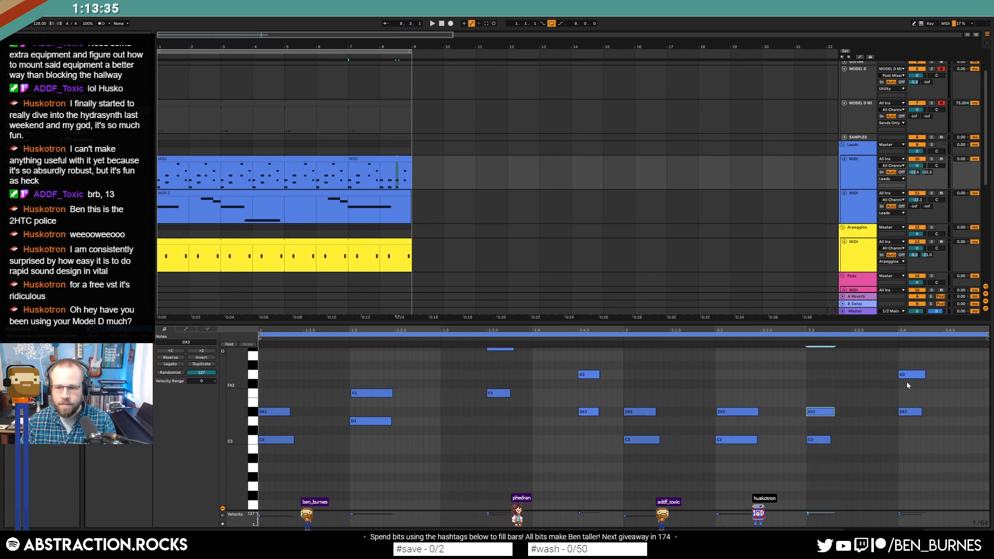
- Play the loop to audition the altered lead chords and look over the whole arrangement
key(space)
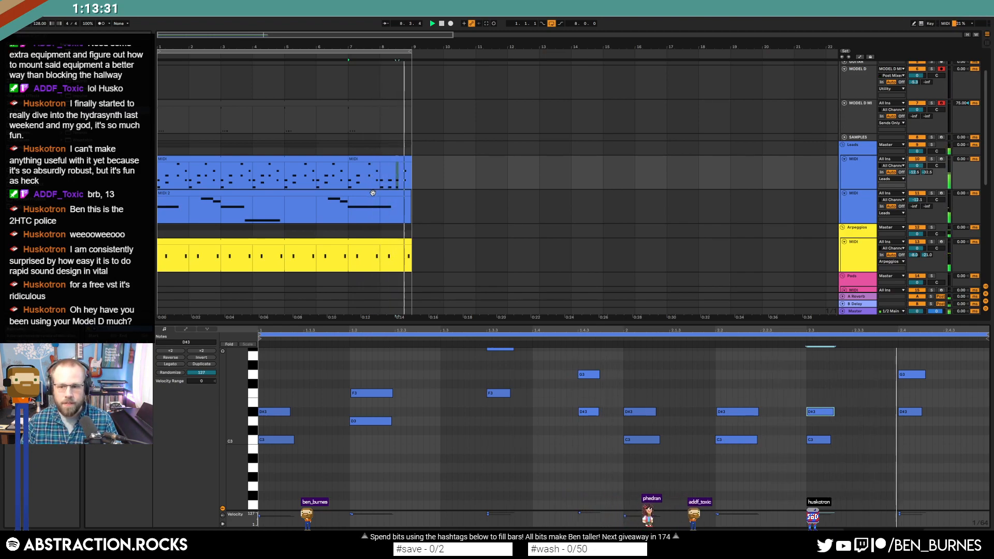
key(shift+Tab)
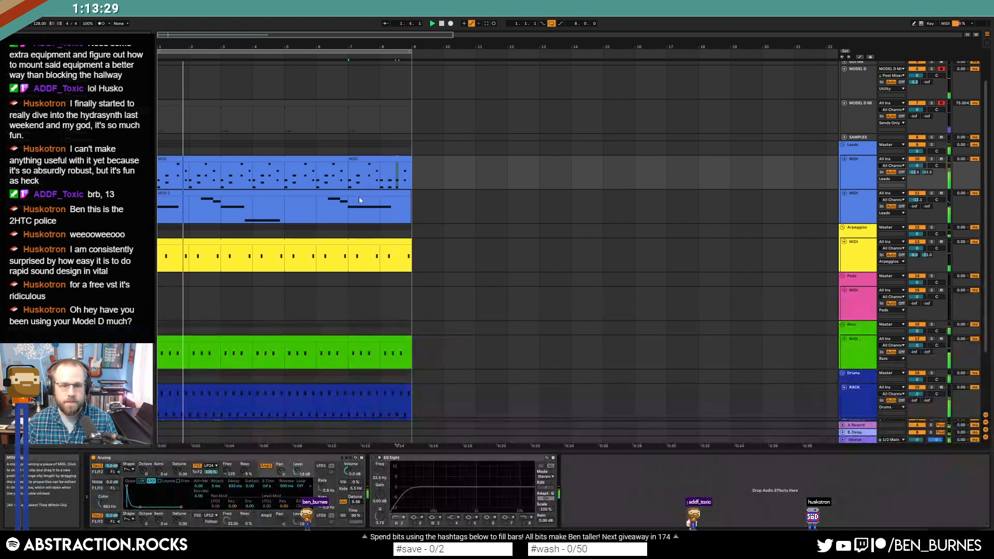
scroll(369, 227, down, 5)
key(shift+Tab)
key(shift+Tab)
scroll(252, 253, down, 2)
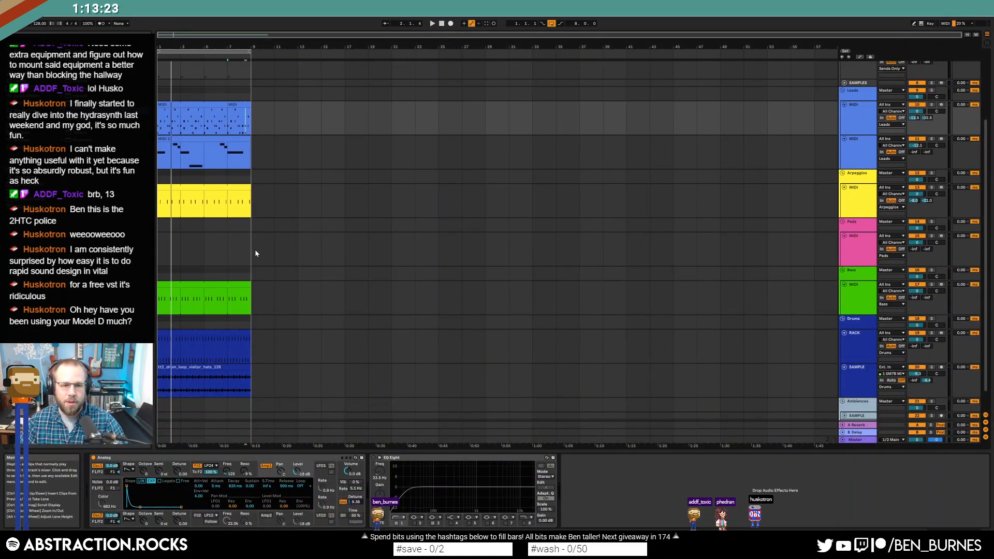
- Load the TR-808Hat_C03 sample onto the empty E1 pad of the drum track's Drum Rack
click(888, 362)
click(31, 192)
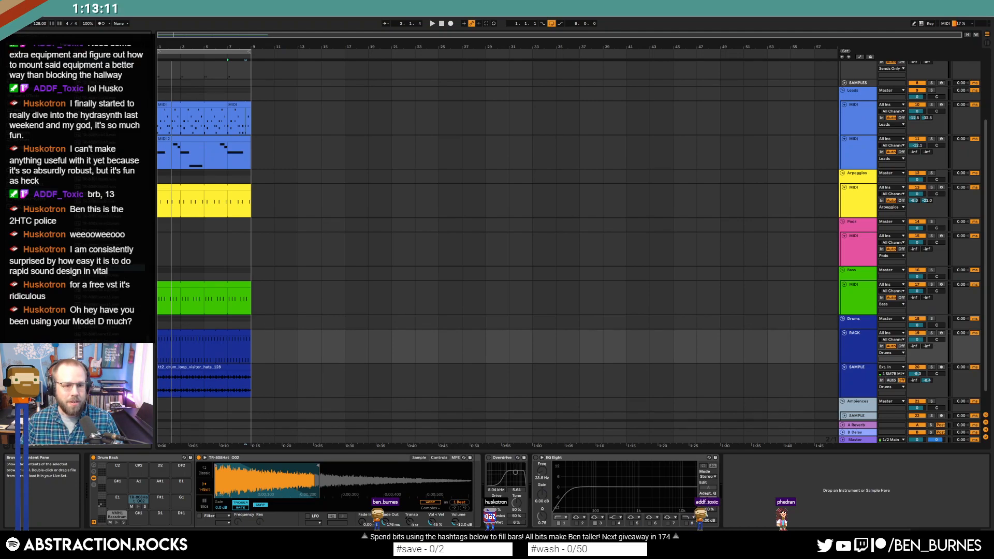
double_click(201, 338)
click(420, 371)
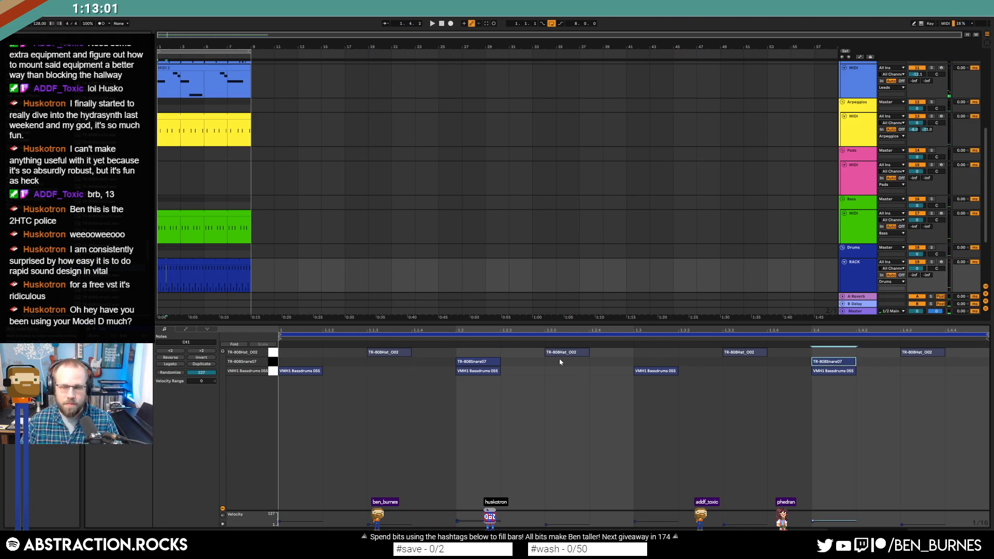
key(shift+Tab)
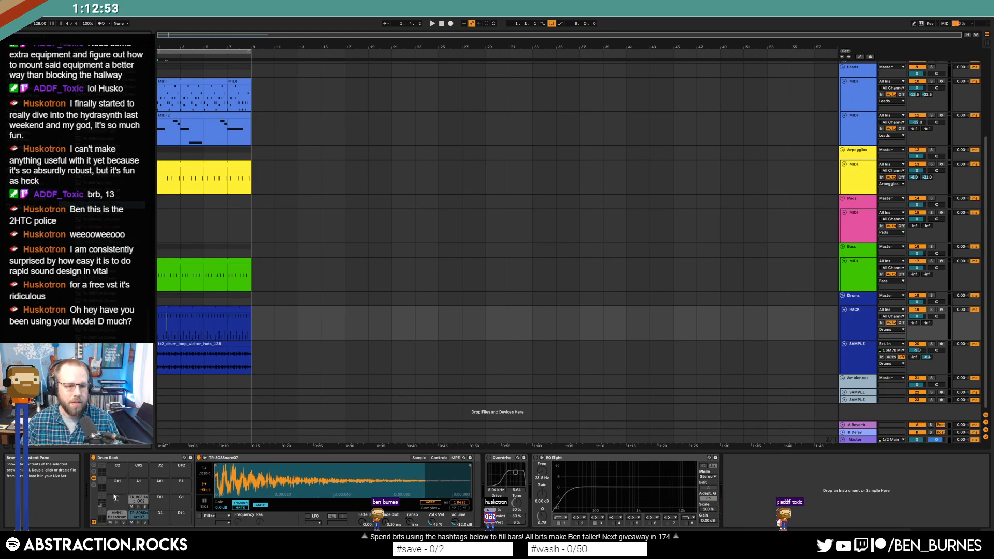
- Add TR-808Hat_C03 hits at 1.1.4, 1.3.2, 1.3.4 and 1.4.3 in the drum clip, deleting the other hat at 1.4.3
double_click(212, 325)
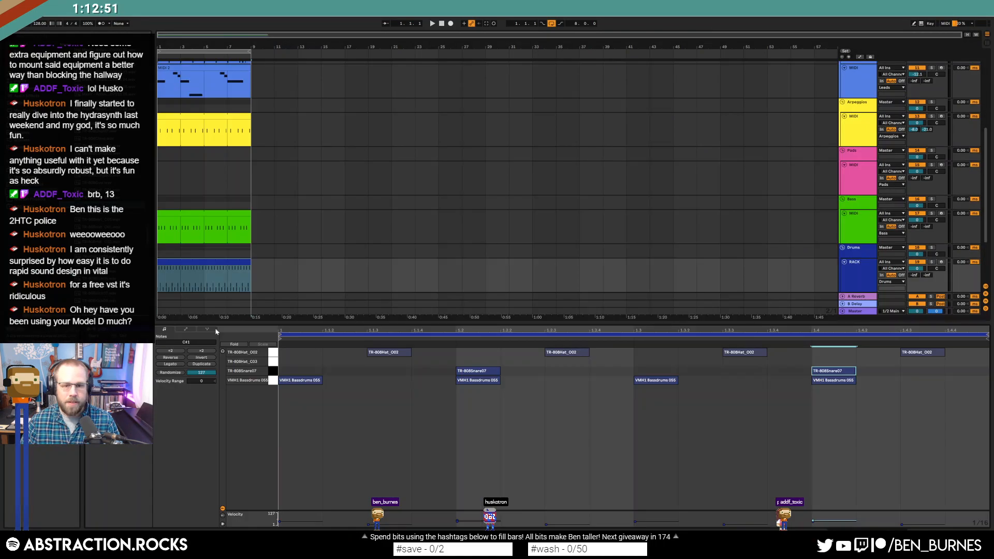
double_click(428, 363)
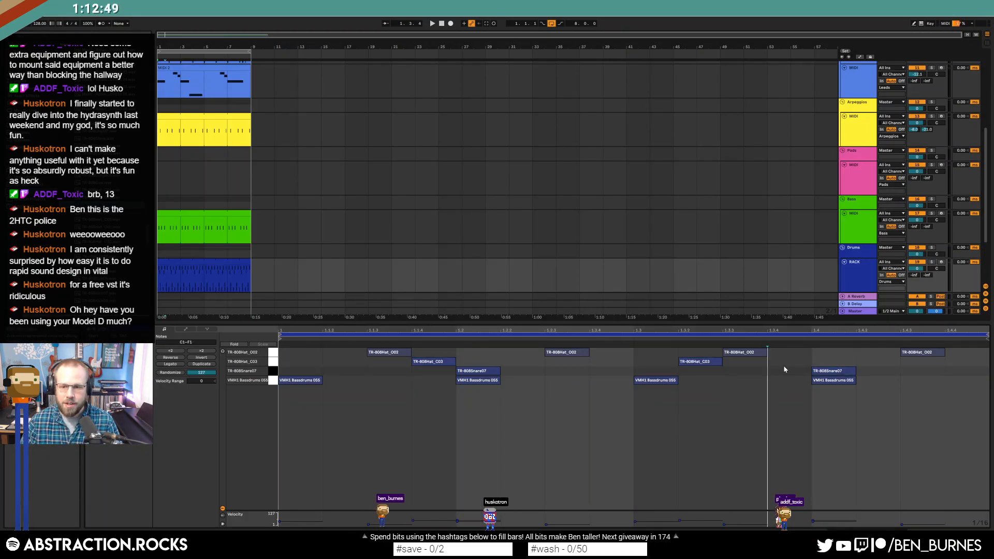
click(273, 361)
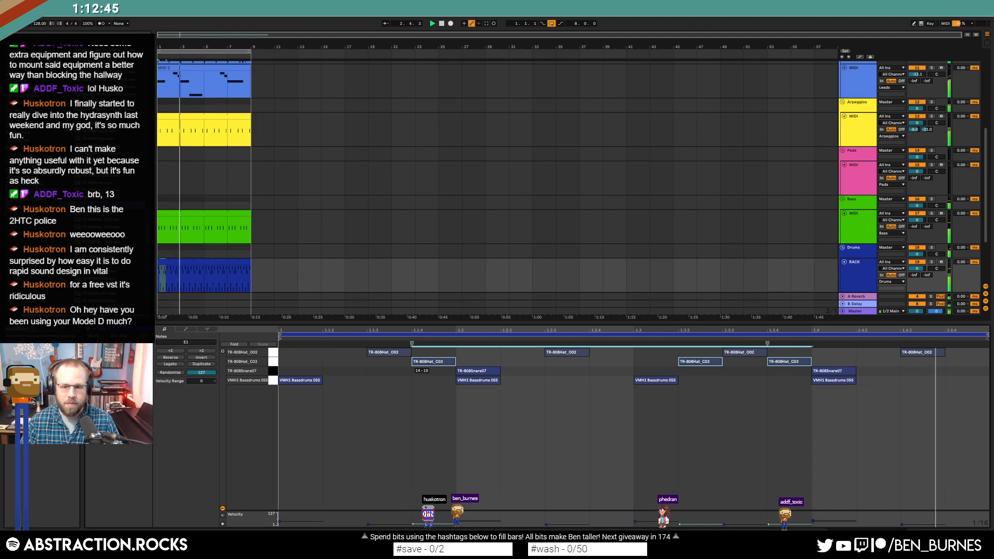
double_click(906, 365)
click(919, 353)
key(Delete)
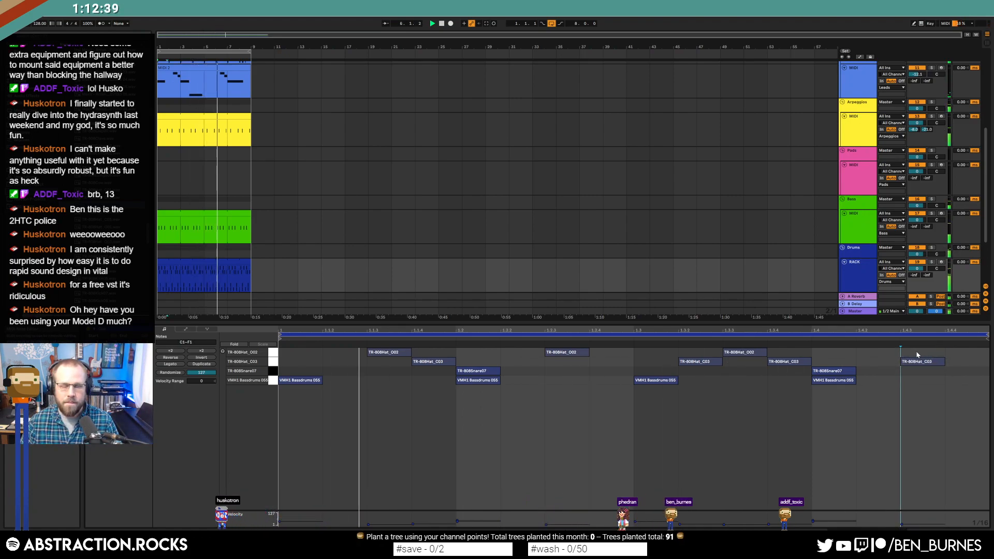
- Deactivate the clips on both Leads MIDI tracks
key(shift+Tab)
drag(252, 97, 162, 97)
key(0)
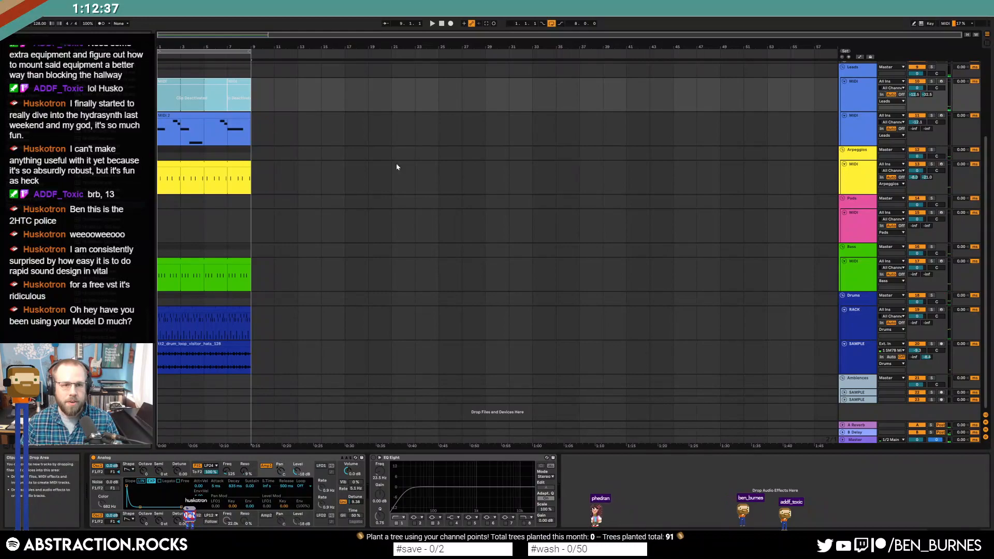
key(Down)
key(0)
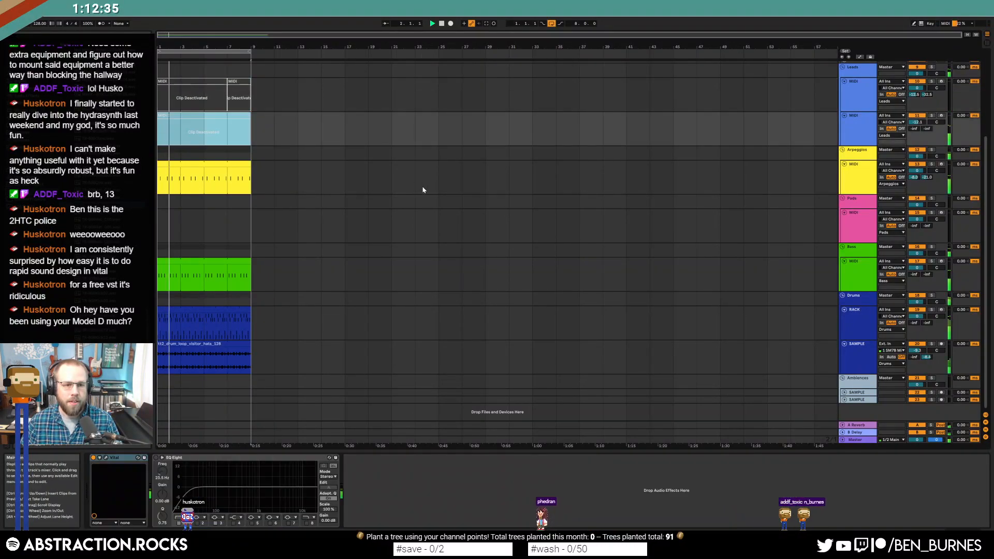
- Adjust the filter frequency on the bass track's Analog synth and try another filter envelope decay, undoing the last envelope changes
click(208, 266)
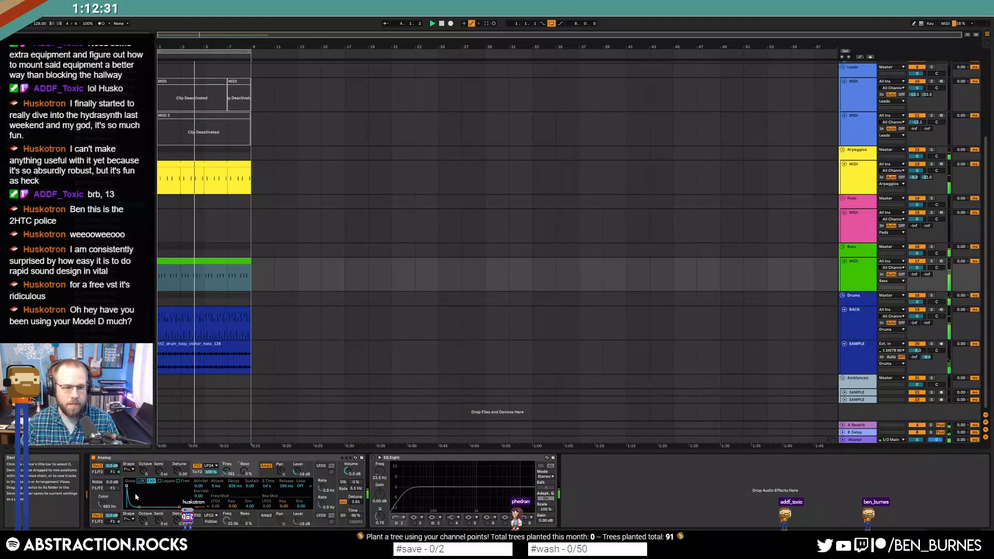
drag(244, 471, 244, 466)
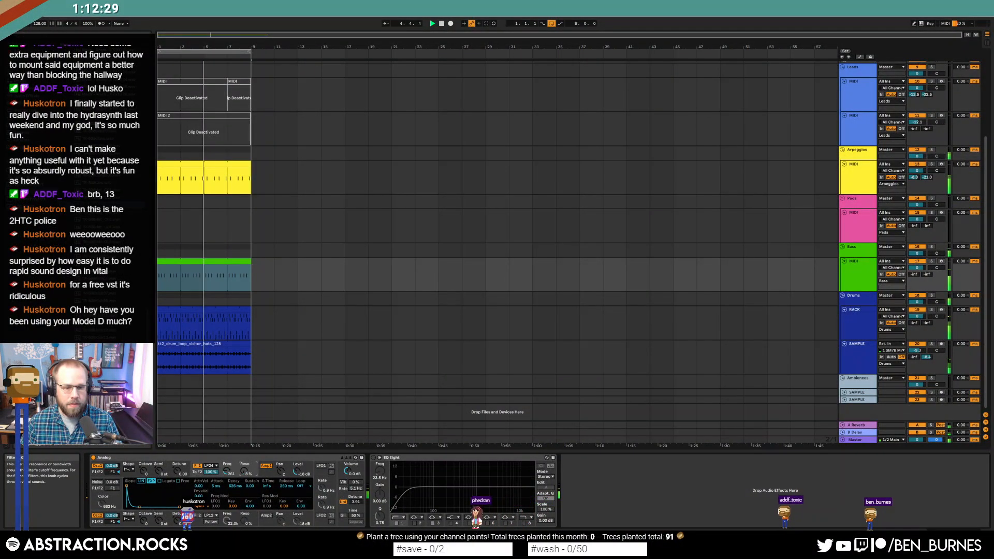
click(272, 473)
drag(139, 497, 137, 507)
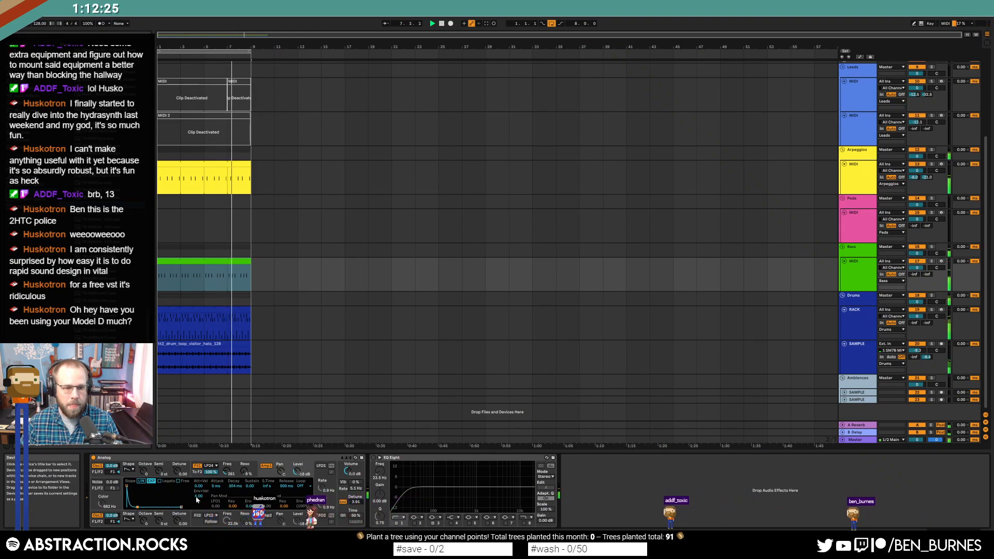
key(ctrl+z)
key(ctrl+z)
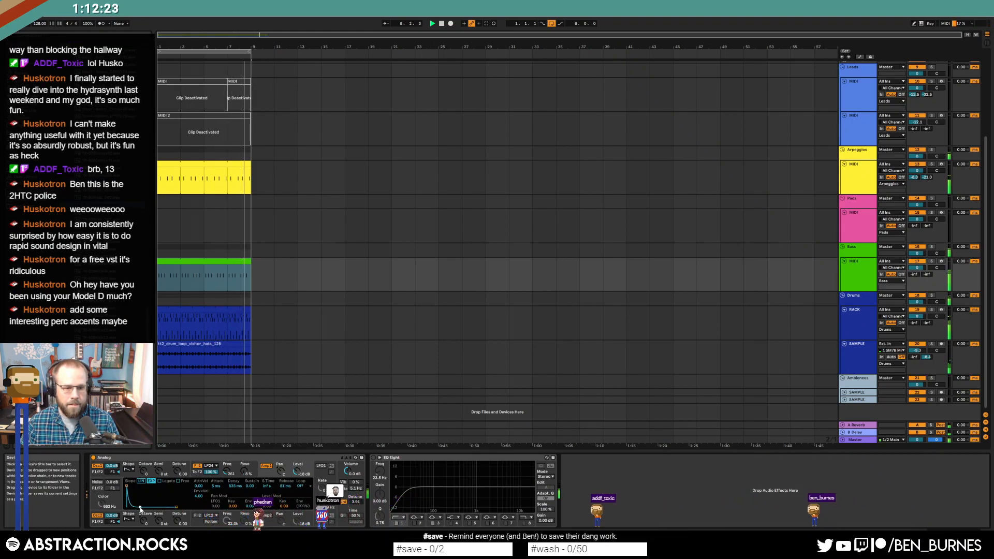
click(197, 477)
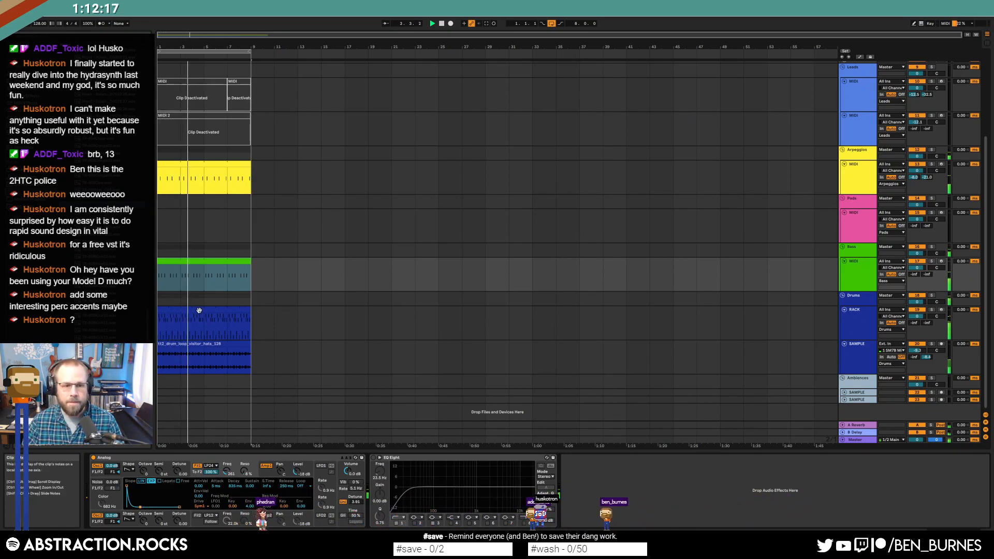
- Check the arpeggio clip's notes and lower that track's send levels while replaying the loop
double_click(215, 186)
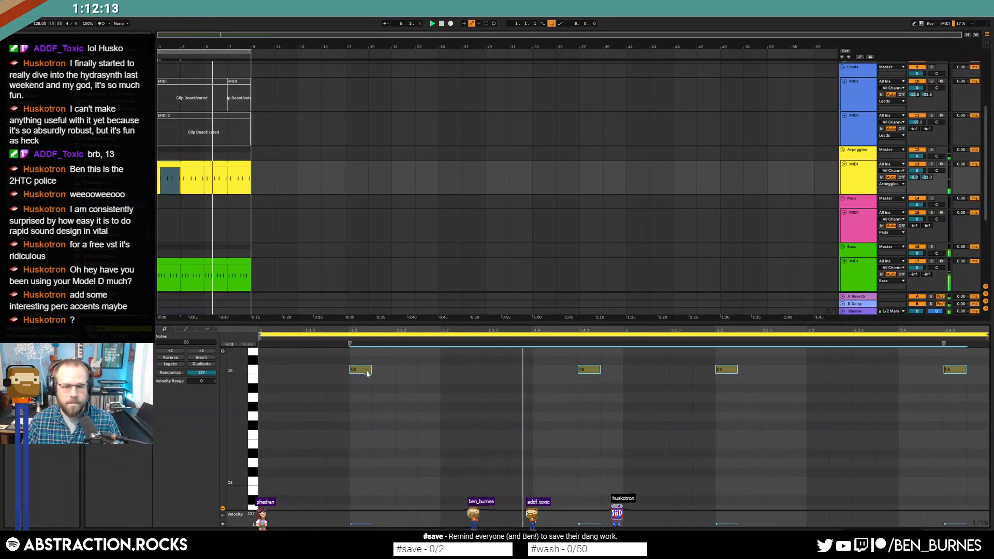
key(shift+Tab)
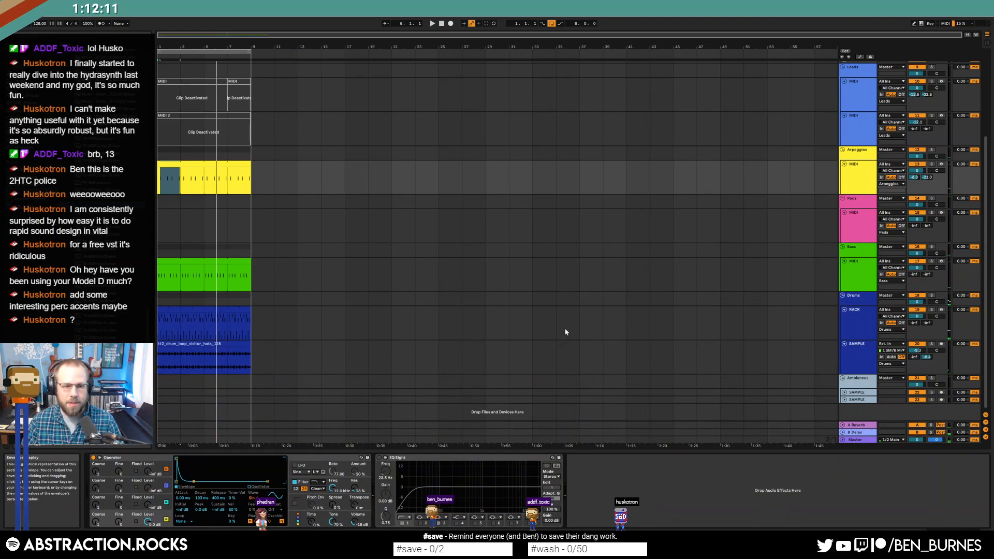
key(space)
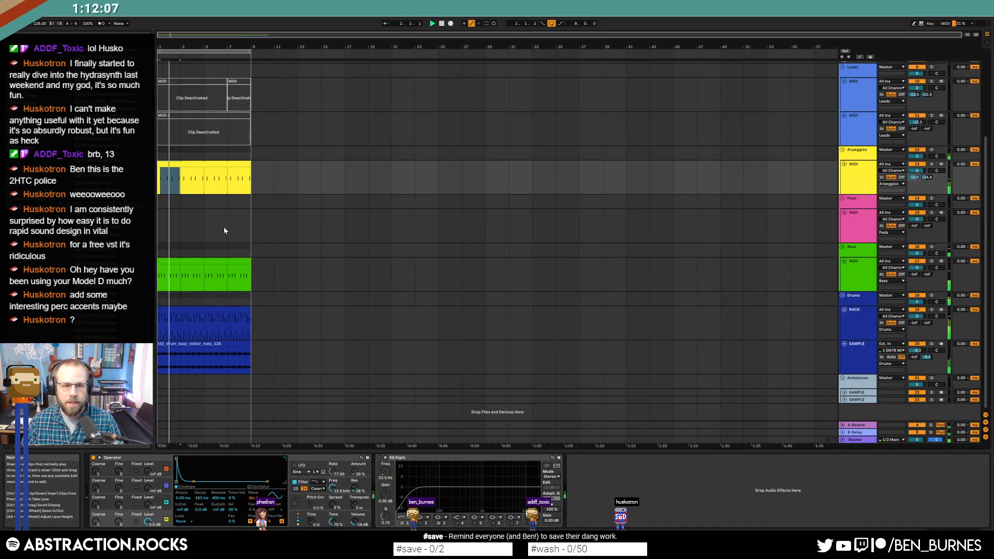
scroll(262, 246, up, 3)
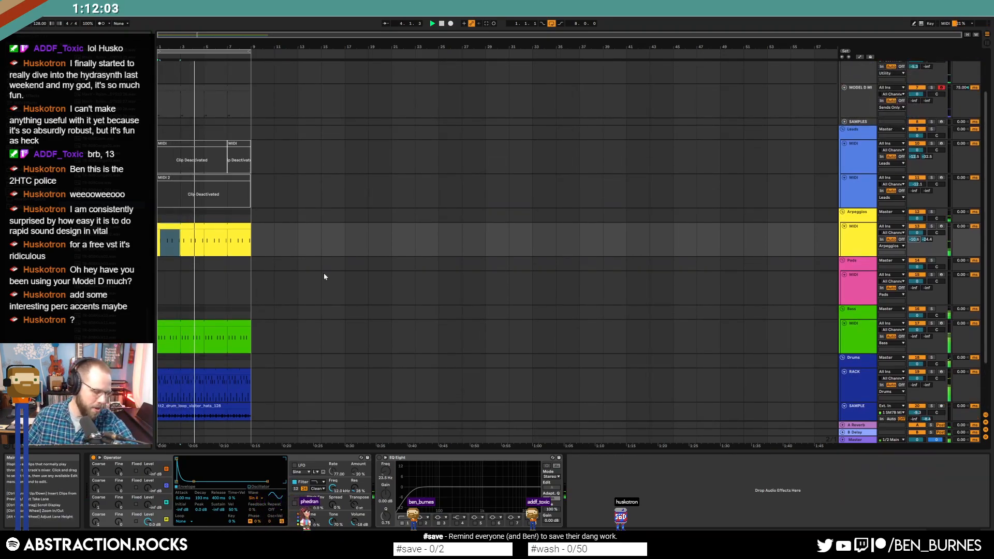
- Shorten the TR-808Hat_C03 sample in the drum track's Drum Rack by pulling its end close to the initial hit
click(229, 371)
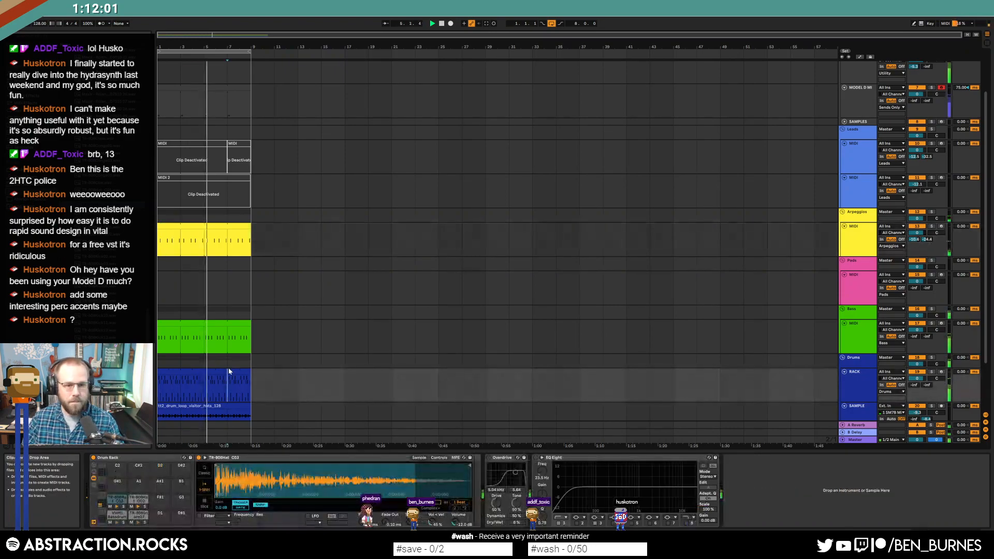
click(230, 369)
click(137, 499)
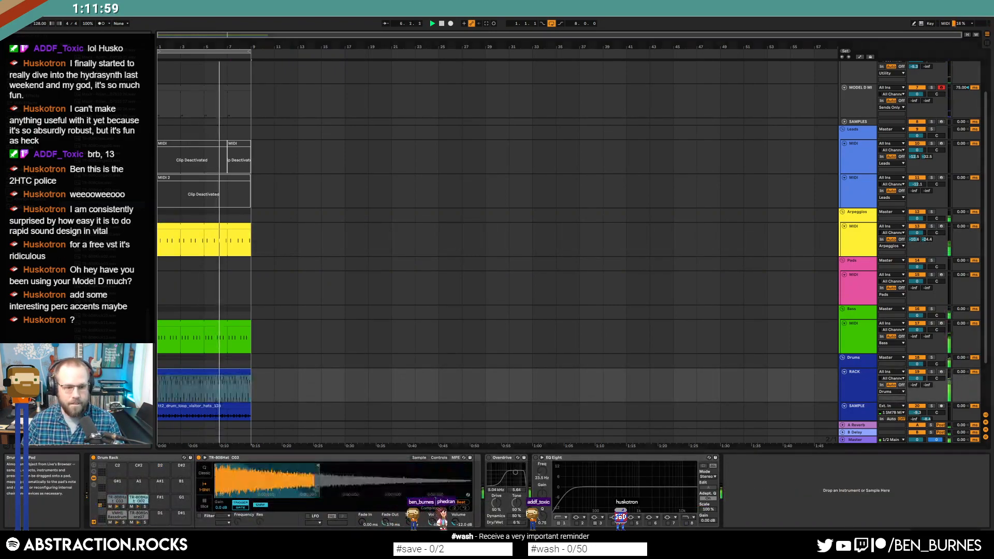
drag(312, 464, 272, 459)
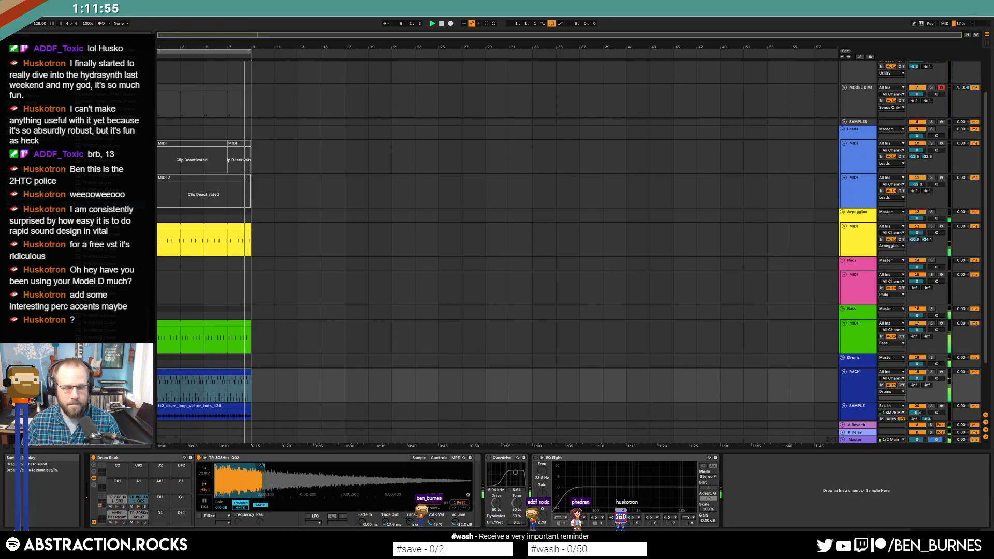
drag(273, 466, 258, 466)
- Set the song tempo to 135 BPM and check the snare pad and drum clip at that speed
click(139, 514)
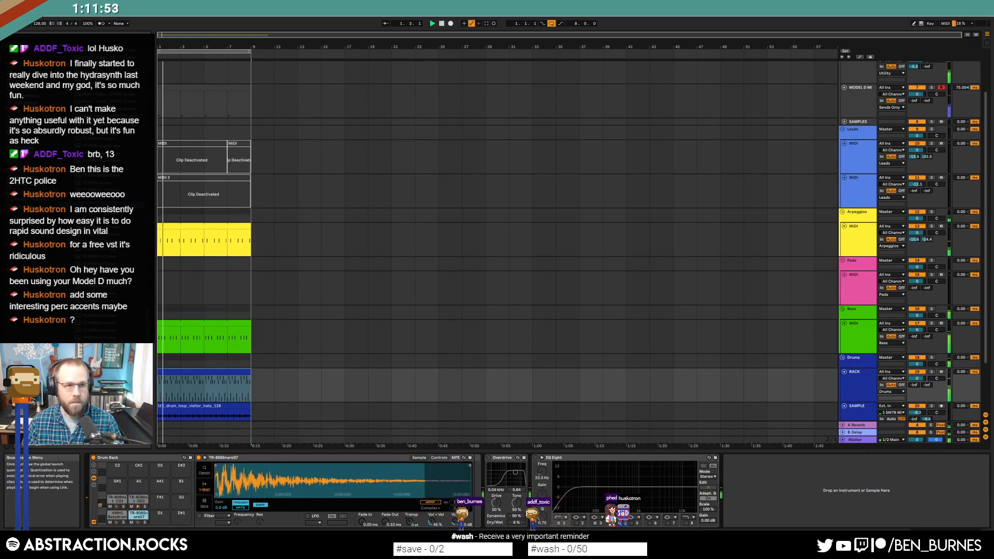
text(135)
key(Return)
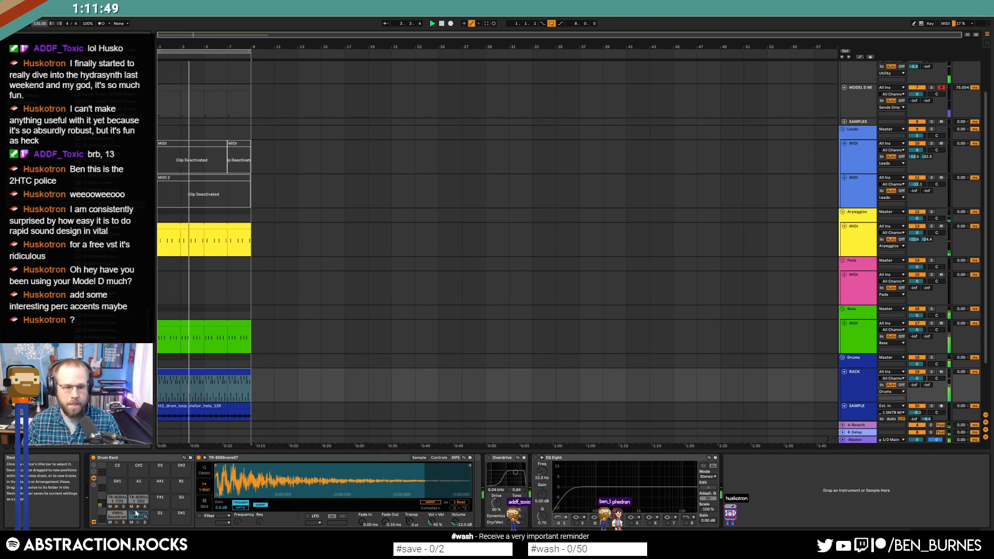
double_click(215, 383)
click(514, 437)
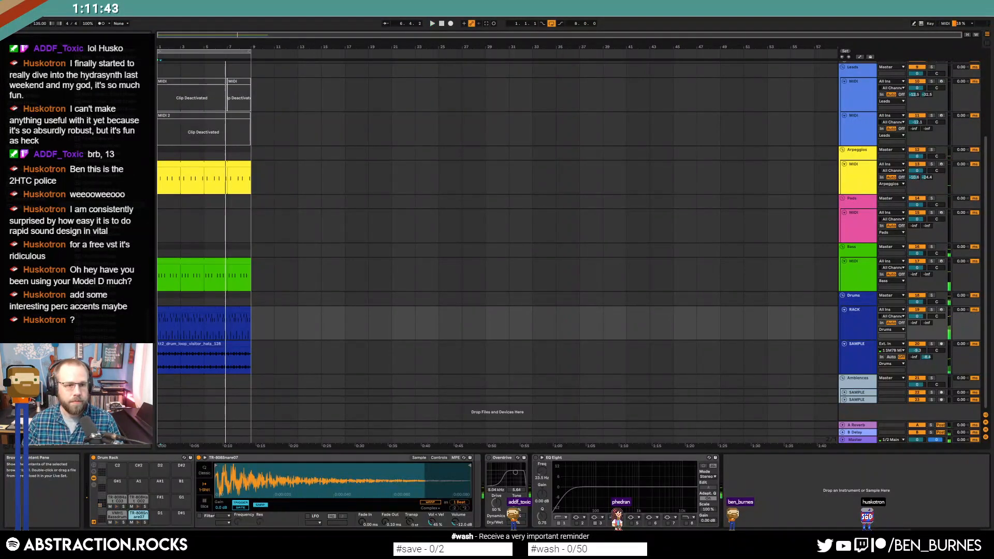
- Find OH_SP-RHYTHM_06.wav in the ADSR Sample Manager on the SAMPLES track and load it onto the Drum Rack's C2 pad
scroll(862, 139, up, 3)
click(860, 145)
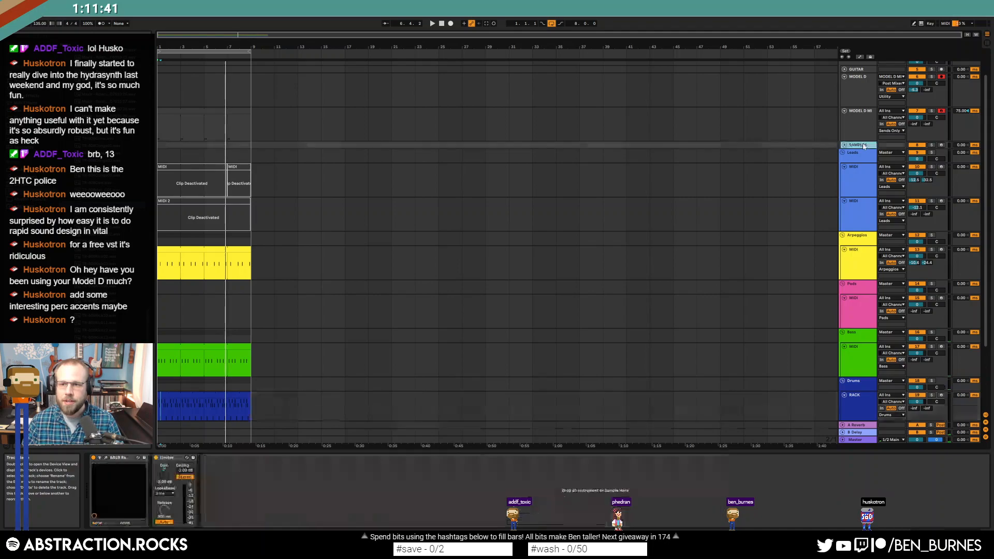
click(106, 459)
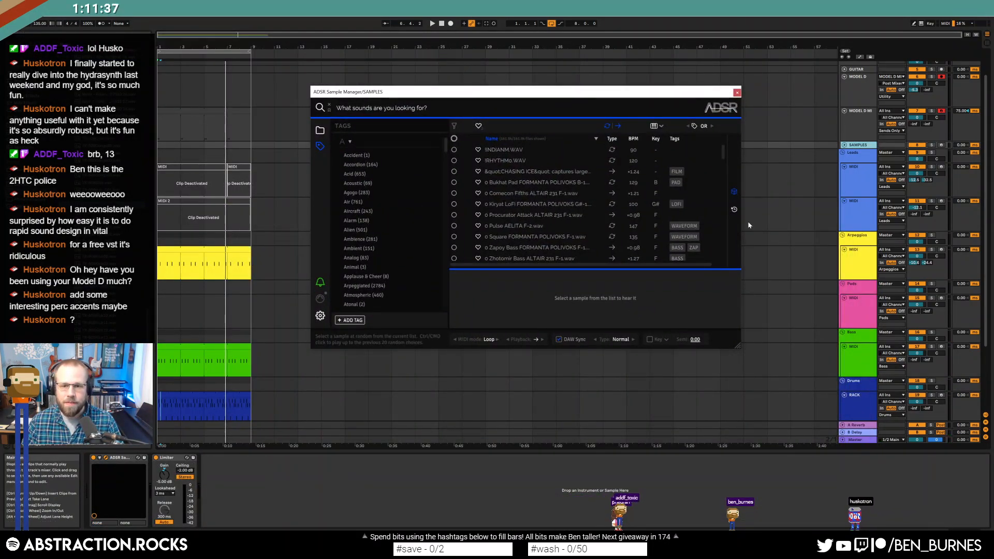
scroll(559, 193, down, 6)
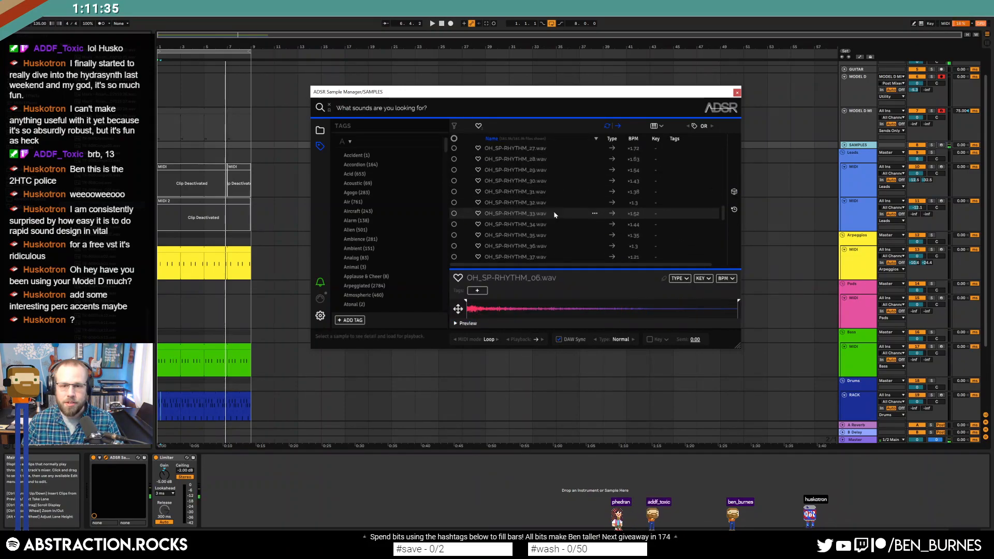
scroll(560, 216, up, 7)
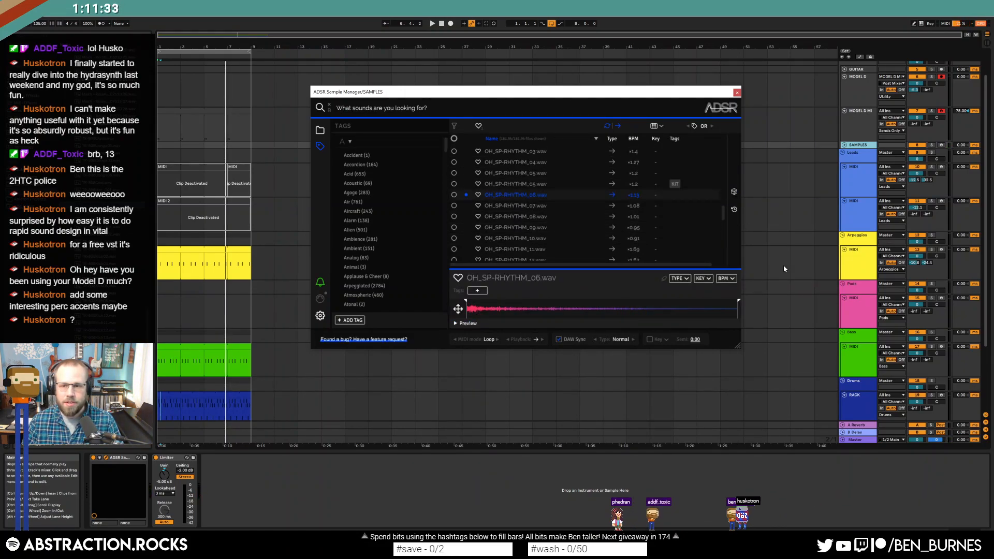
scroll(811, 313, down, 3)
drag(512, 196, 856, 319)
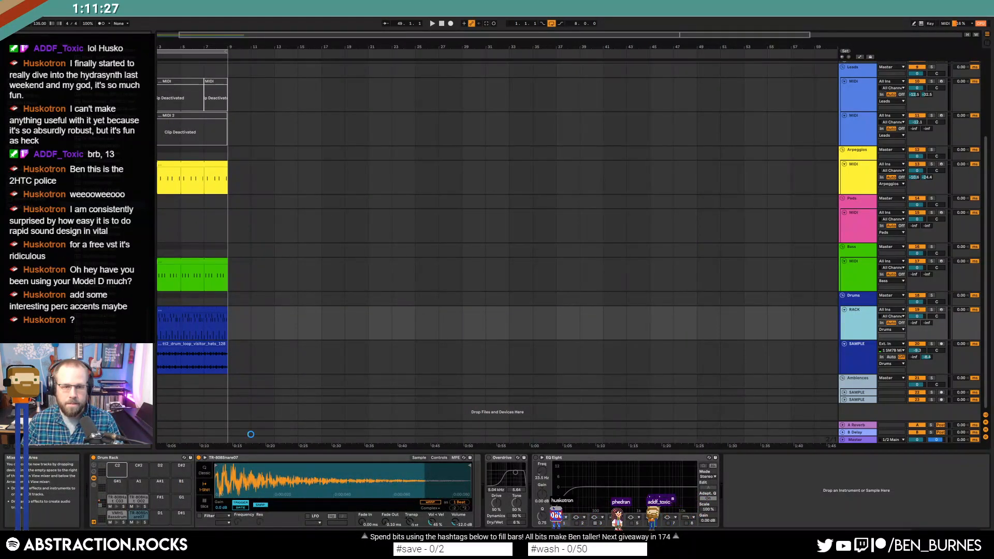
- Audition random samples in the ADSR Sample Manager and load Metal Clamp 1.wav onto the Drum Rack's C#2 pad
scroll(573, 257, up, 4)
click(845, 178)
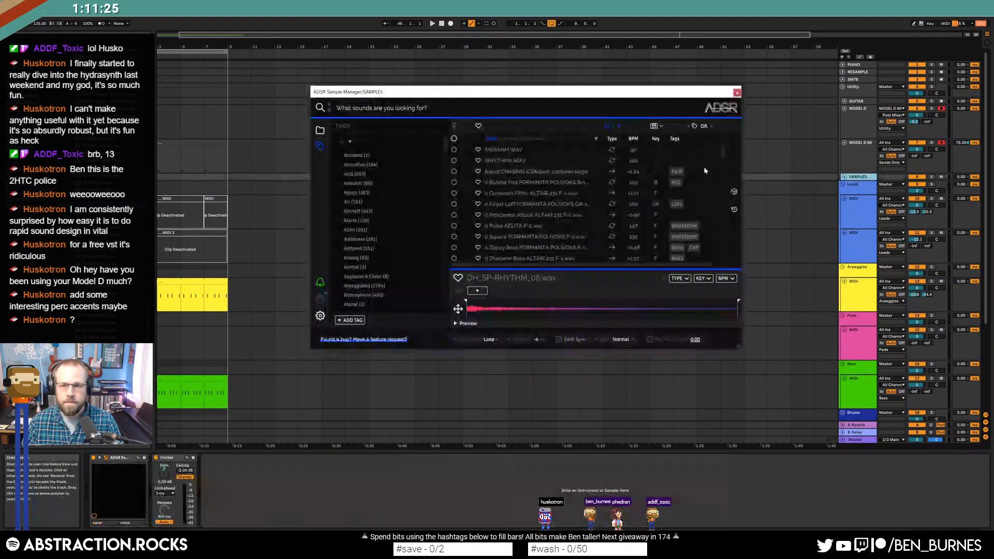
click(733, 192)
click(733, 192)
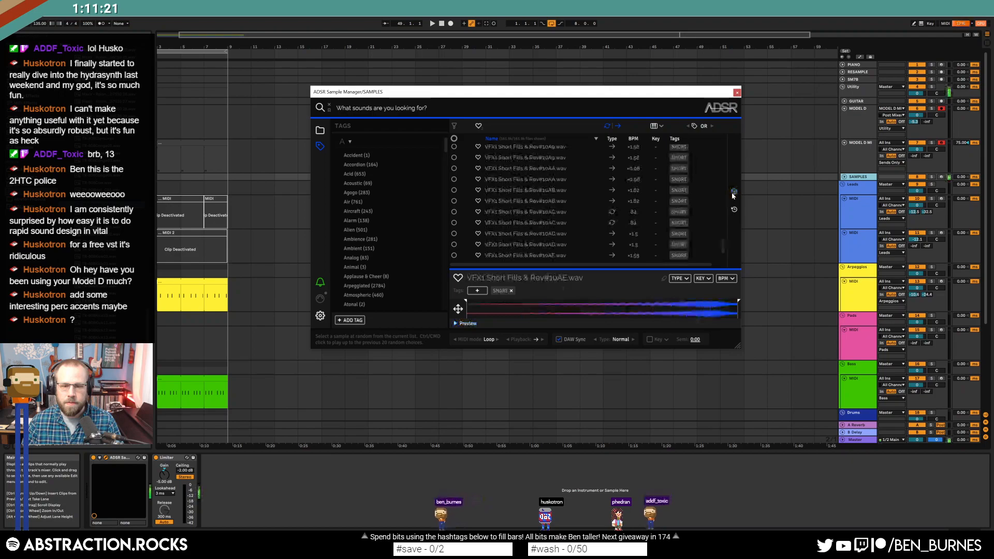
click(734, 193)
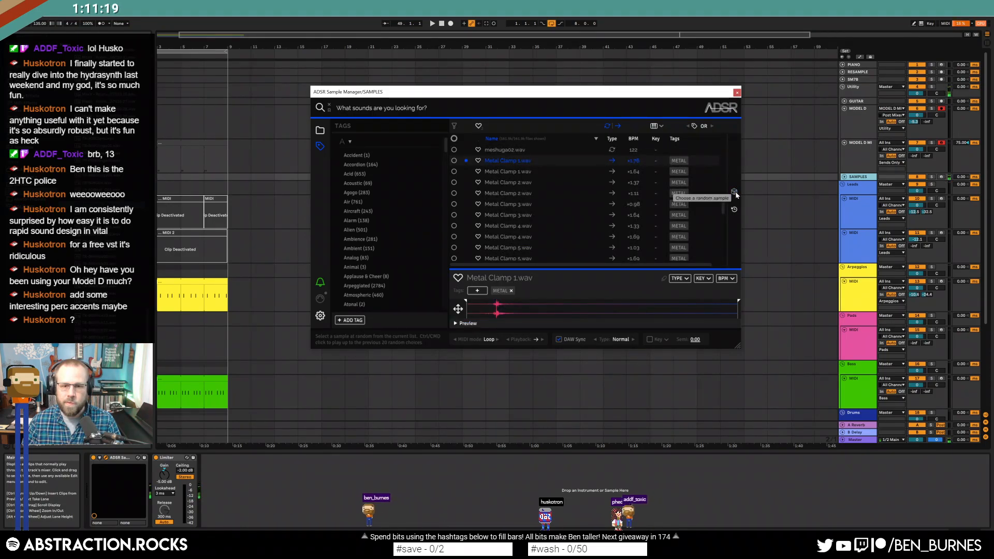
drag(500, 164, 783, 396)
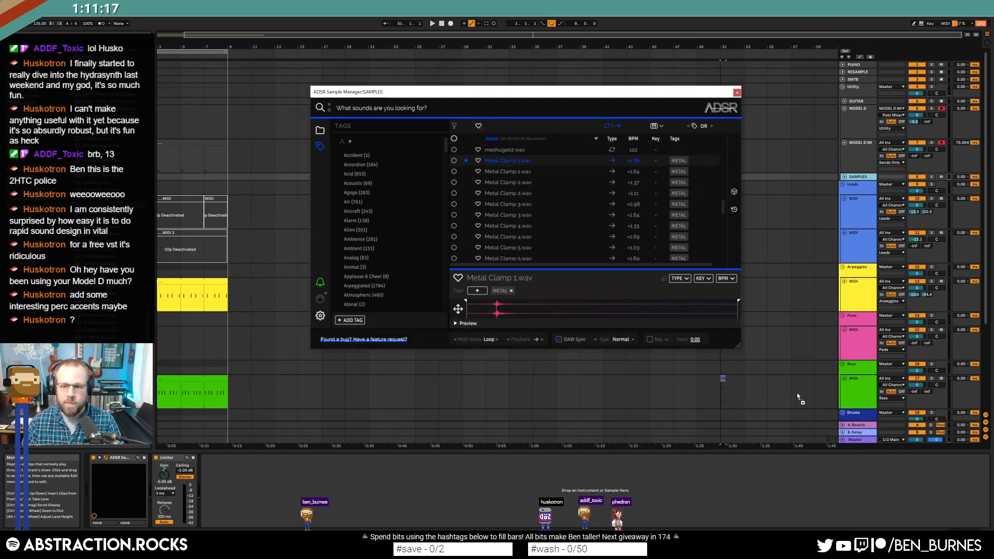
drag(857, 412, 861, 407)
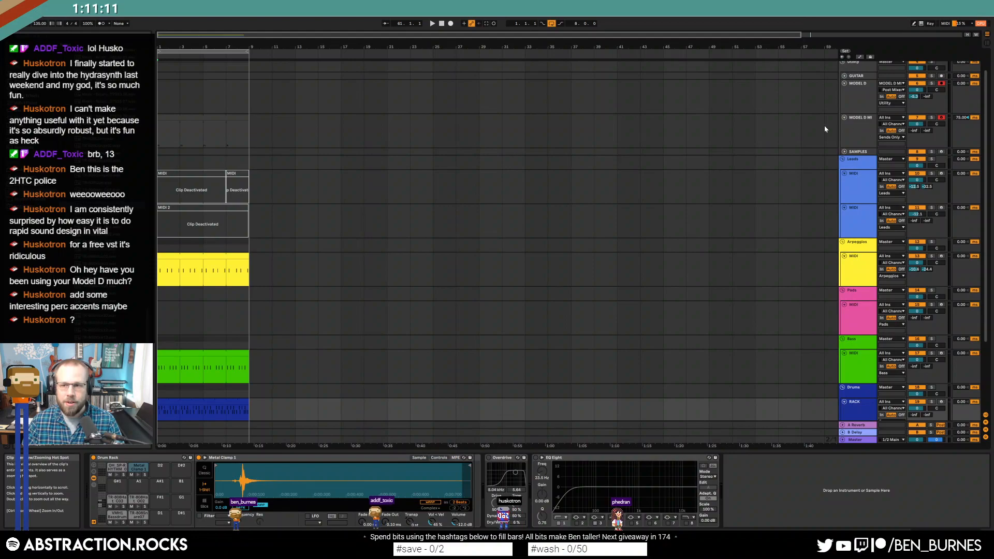
- Audition more random samples in the ADSR Sample Manager and settle on VEH1 Cutted Sounds - 097.wav
click(862, 151)
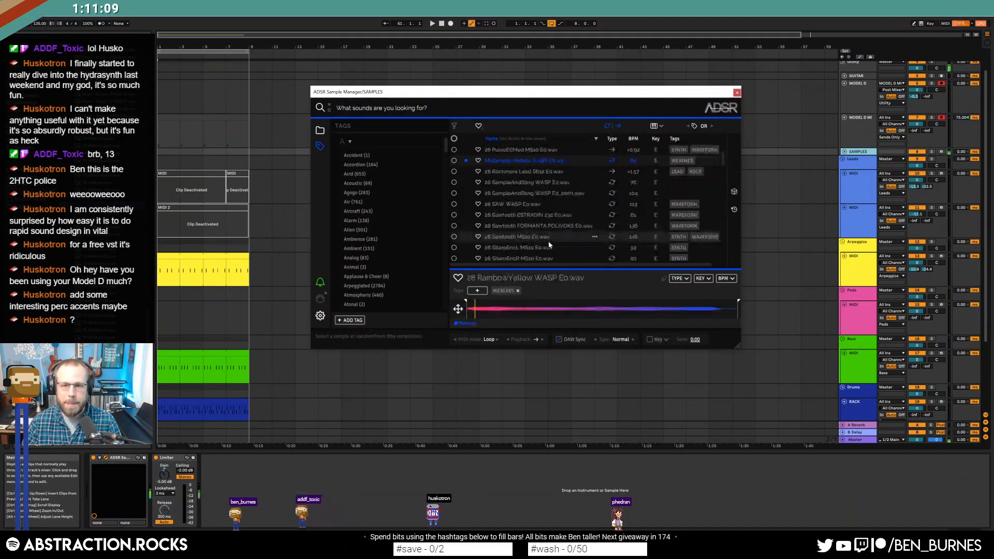
click(733, 193)
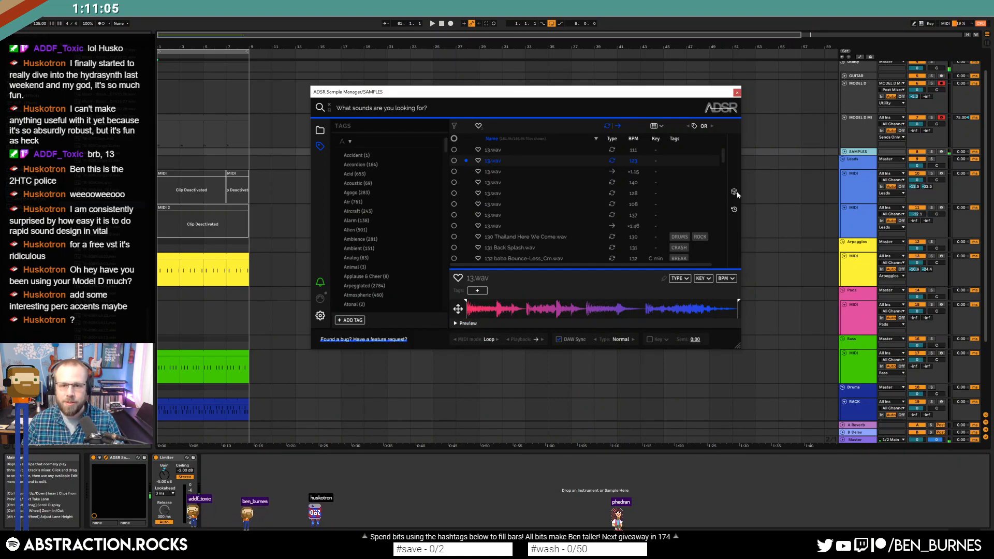
click(734, 192)
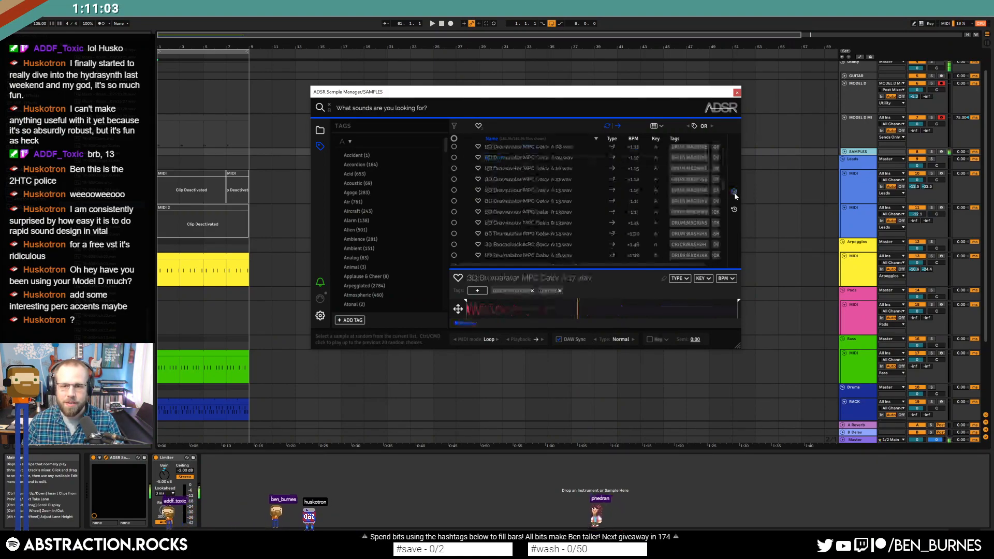
scroll(533, 187, down, 2)
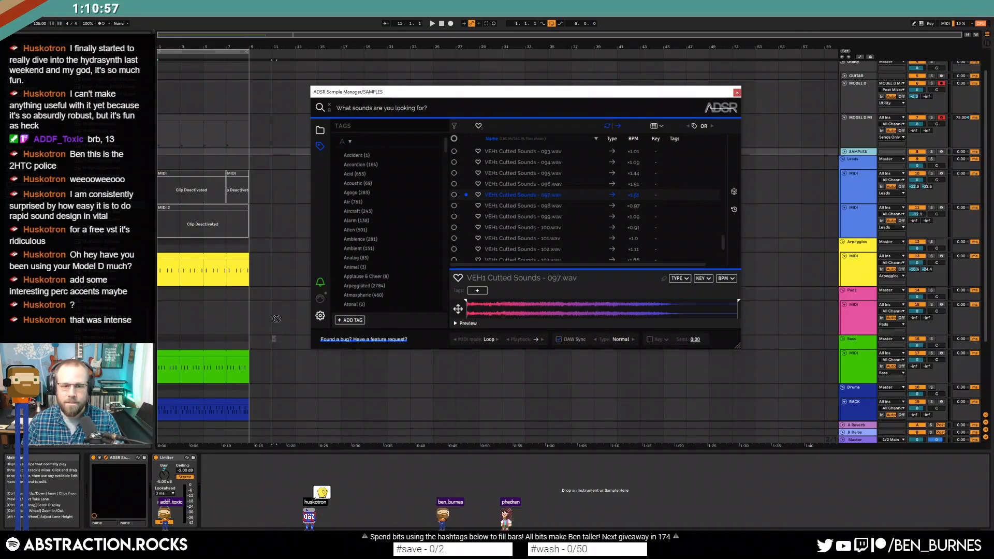
- Add an audio track to the Pads group, place VEH1 Cutted Sounds - 097.wav on it at bar 13 and unfold the track
click(855, 315)
key(ctrl+t)
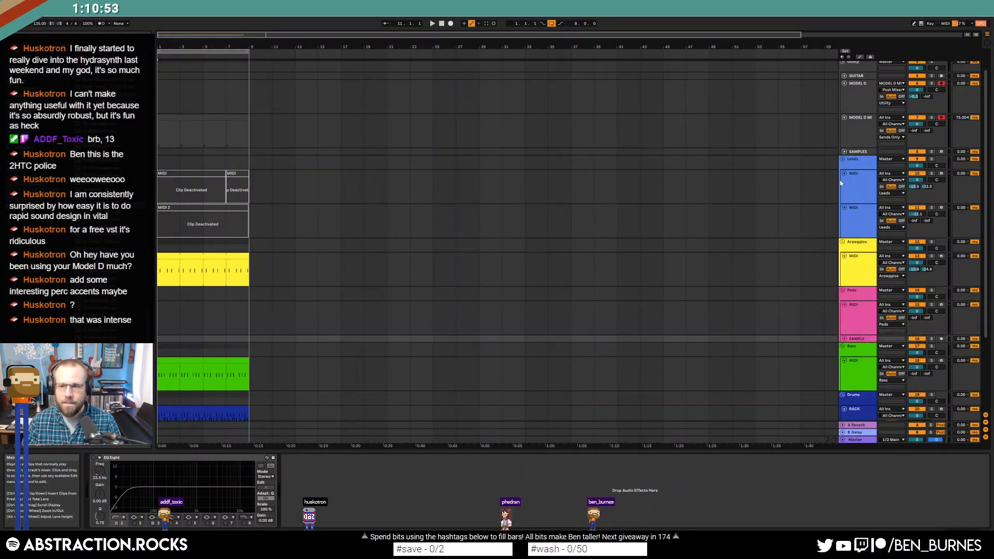
click(858, 151)
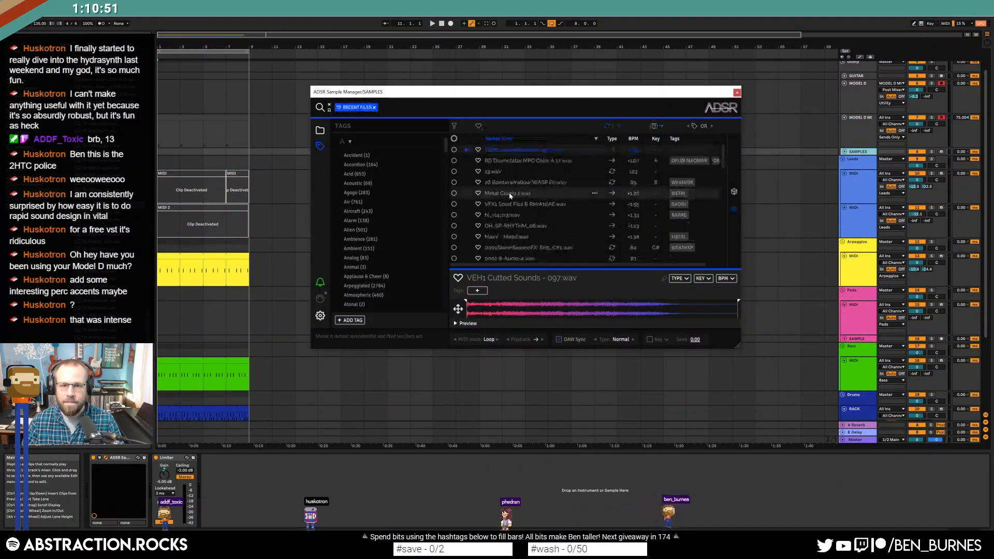
click(284, 336)
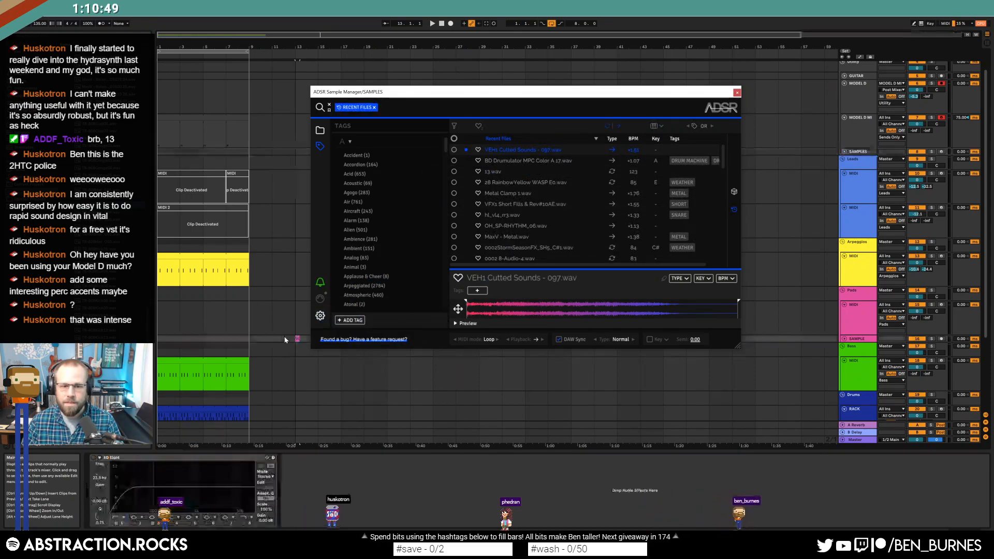
click(845, 340)
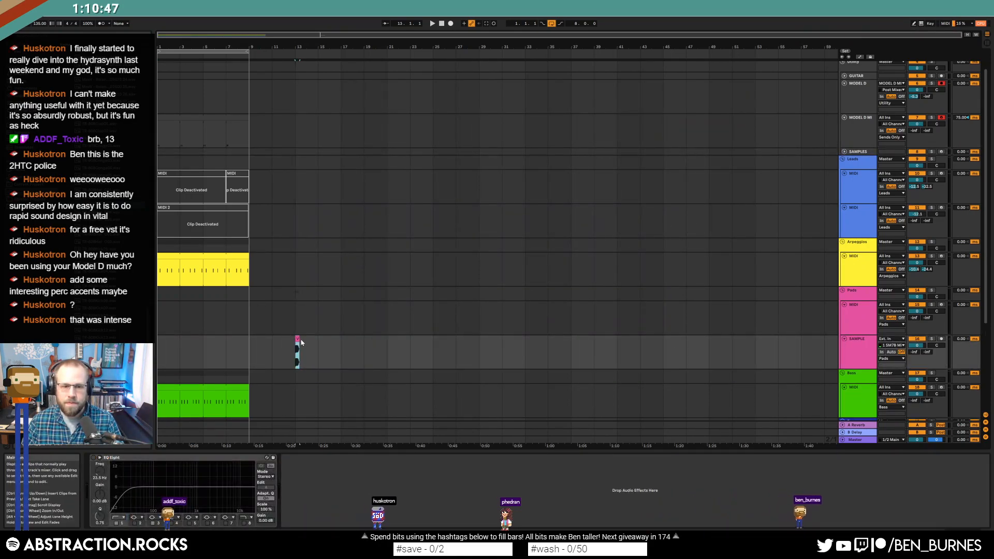
- Move the Model D MIDI clips from the start of the arrangement to bar 17
scroll(746, 167, up, 1)
scroll(746, 167, up, 2)
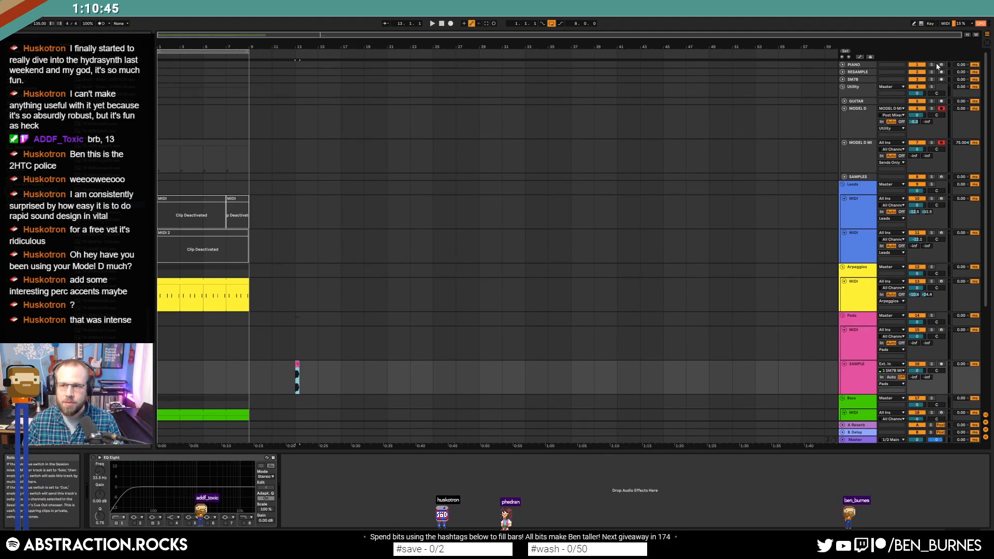
drag(233, 145, 414, 151)
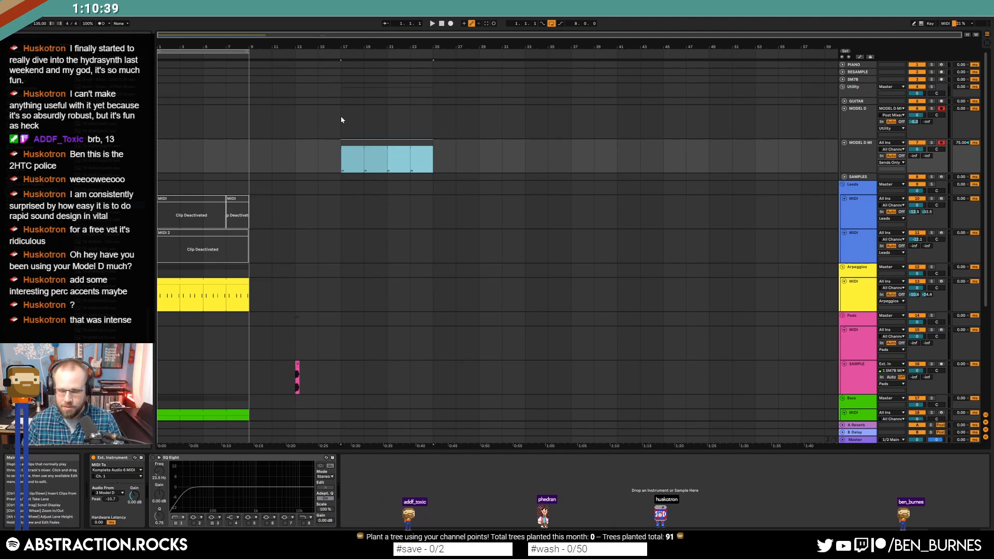
- Disarm the Model D MIDI track and record its bar 17 part as audio on the MODEL D track, starting from bar 16
key(F9)
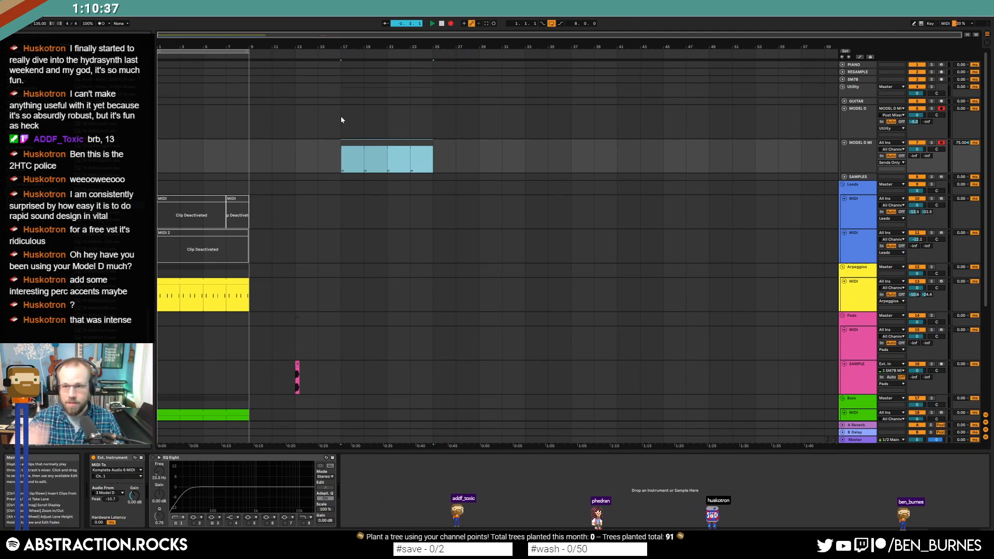
key(space)
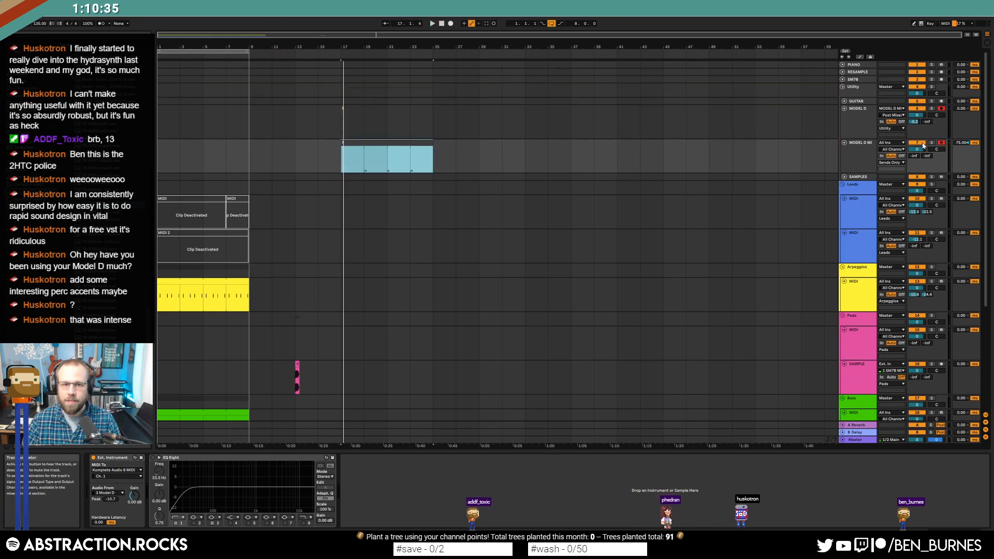
click(942, 143)
click(336, 156)
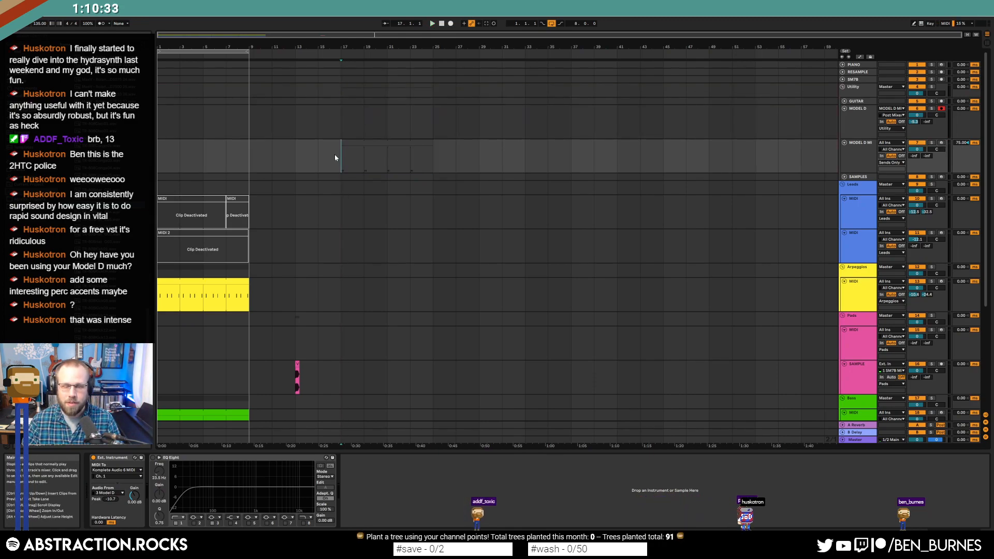
click(329, 160)
key(F9)
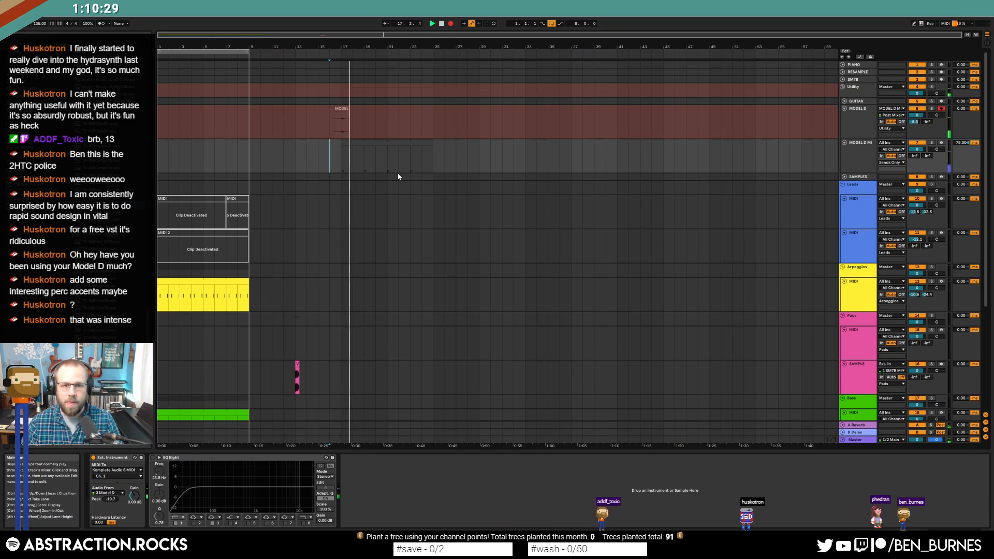
key(space)
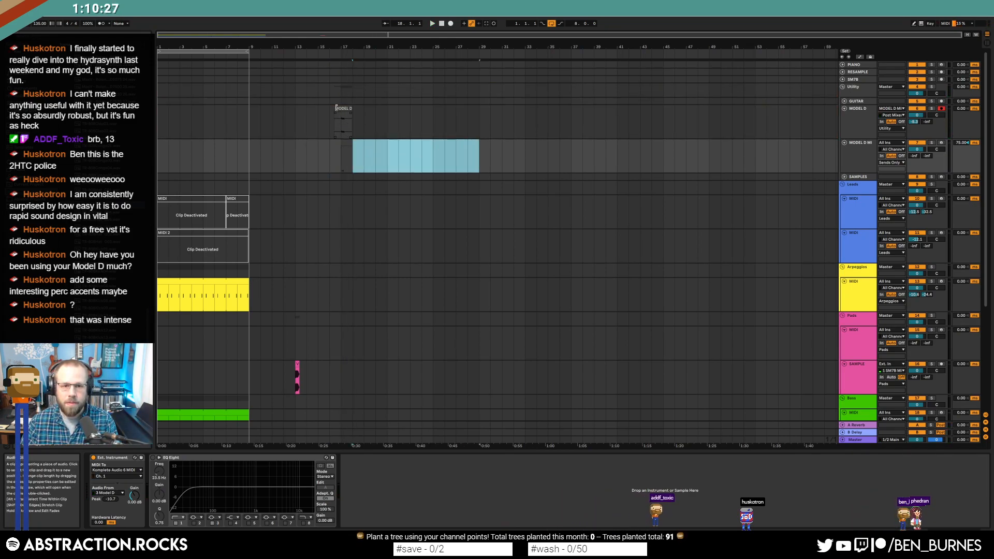
- Trim the MODEL D recording to bar 17 and delete the Model D MIDI clips
click(341, 112)
click(348, 140)
key(Delete)
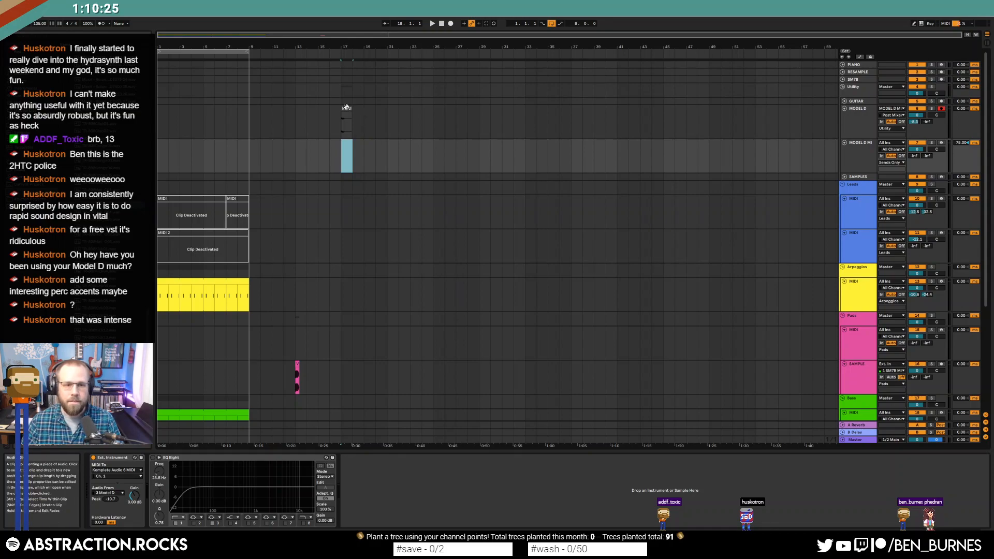
- Add an audio track to the Bass group and move the MODEL D recording onto it at bar 1
click(346, 108)
scroll(587, 269, down, 1)
scroll(586, 269, down, 1)
click(856, 356)
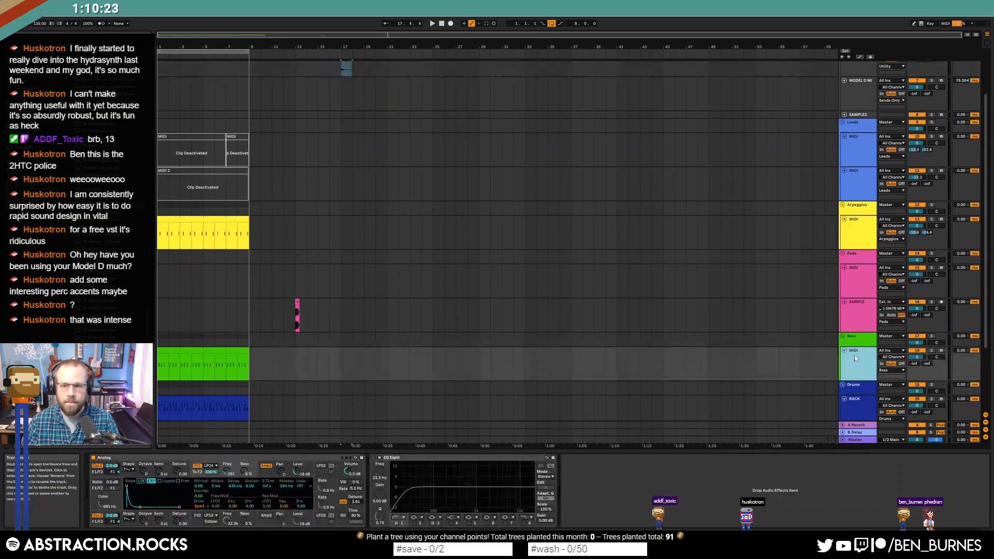
key(ctrl+t)
click(792, 365)
scroll(448, 242, up, 2)
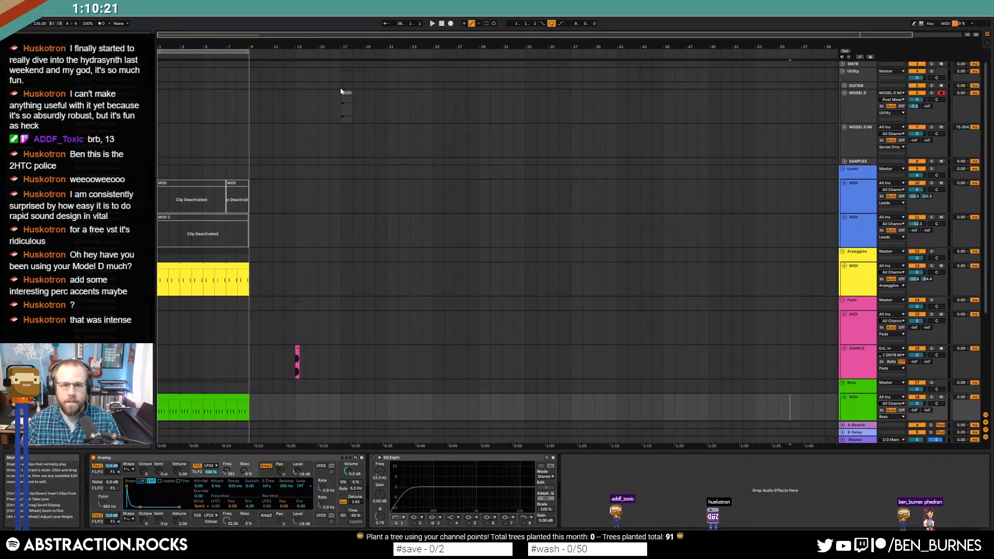
click(346, 93)
scroll(307, 304, down, 1)
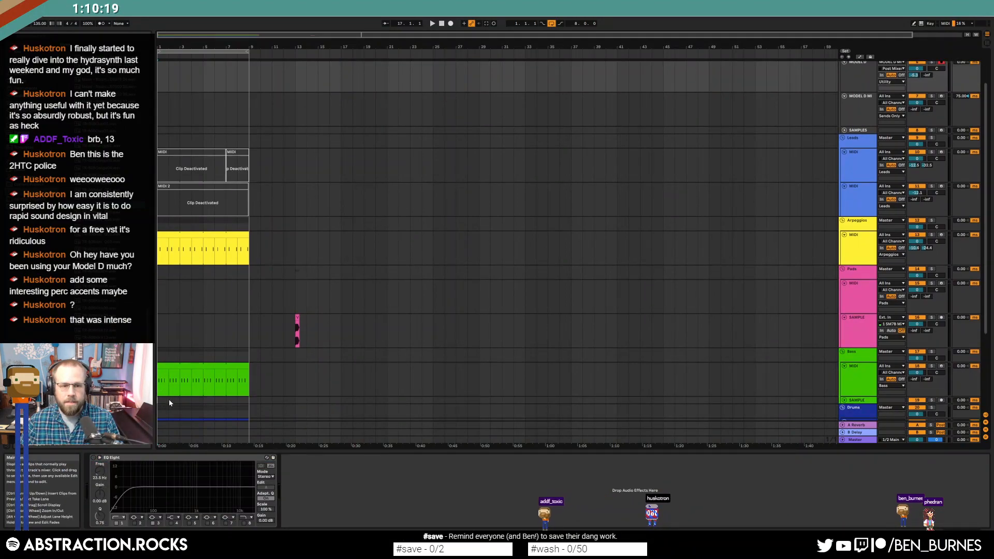
key(Delete)
- Disarm the MODEL D track, turn off the External Instrument device and fold both Model D tracks
scroll(385, 322, up, 2)
click(799, 170)
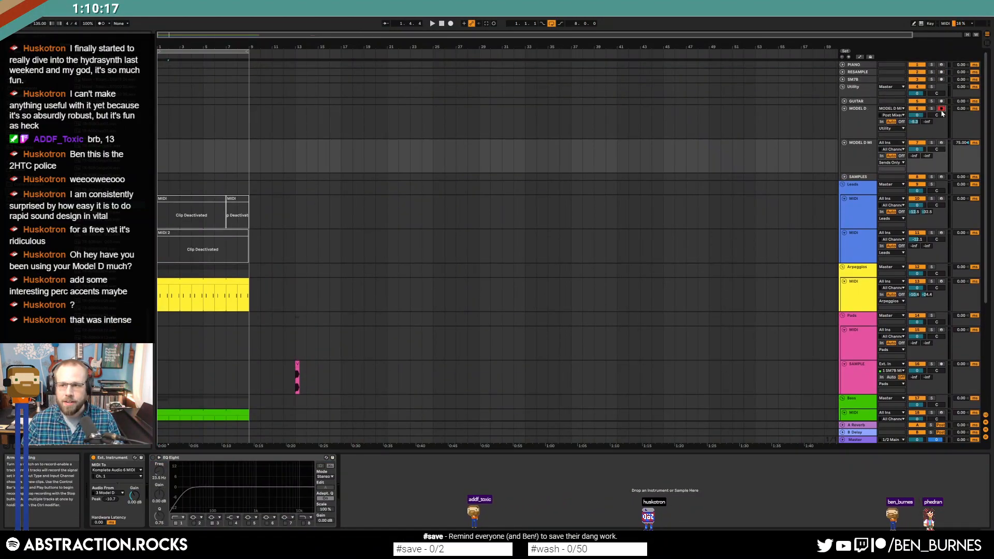
click(95, 458)
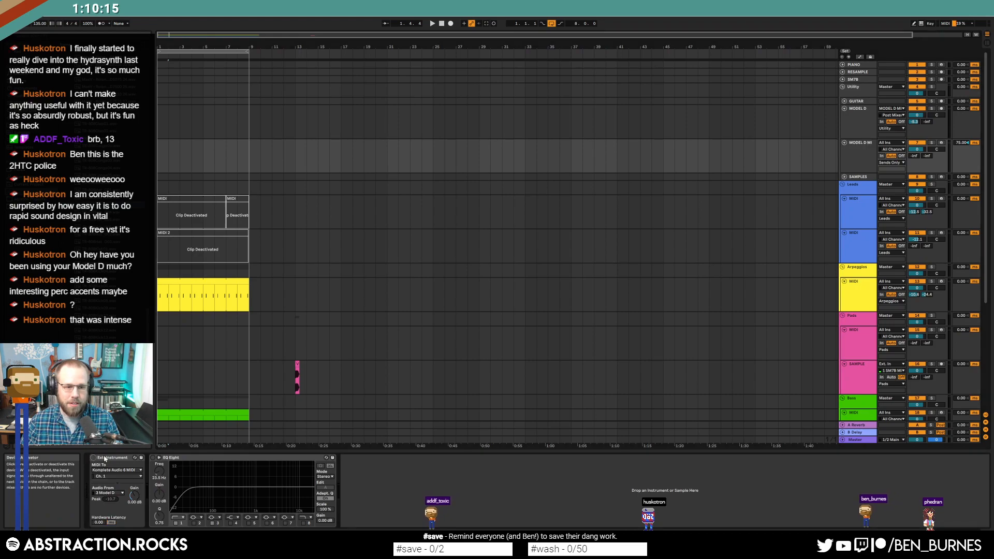
click(844, 142)
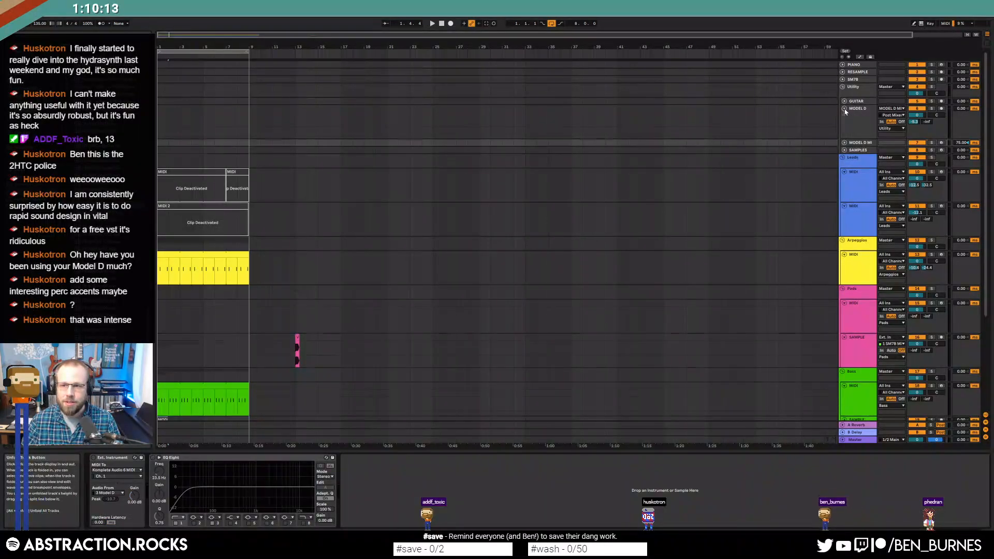
click(845, 109)
- Duplicate the MODEL D recording every two bars through bar 8 and unfold its Bass SAMPLE track
scroll(382, 280, down, 3)
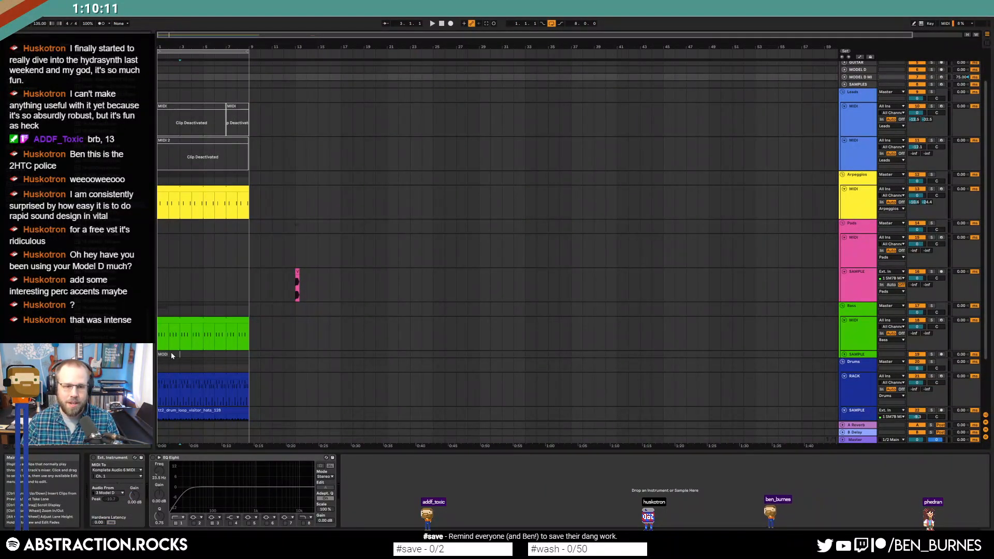
click(161, 354)
key(ctrl+d)
key(ctrl+d)
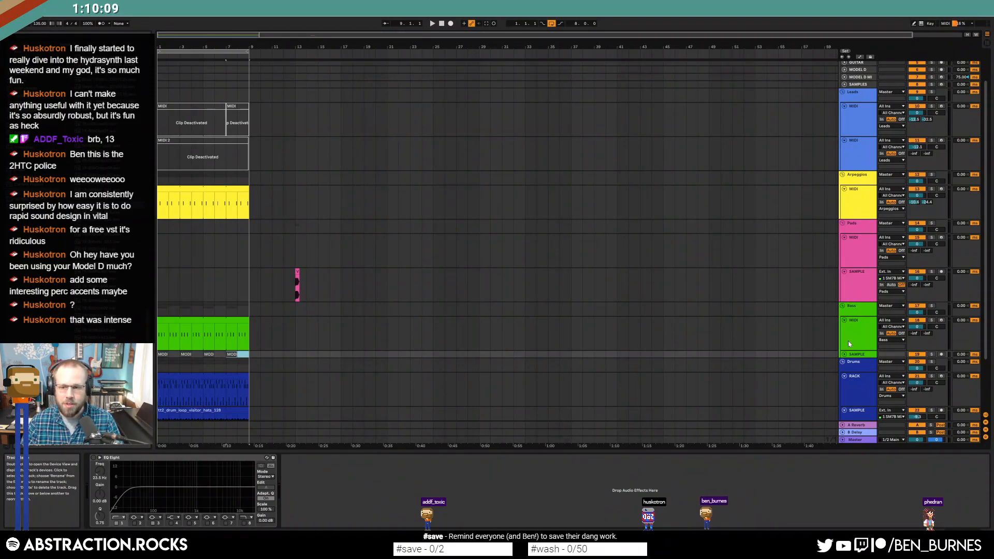
click(844, 354)
- Play the loop to hear the repeated MODEL D recording against the bass, arpeggio and drums, and examine the pad sample clip
key(space)
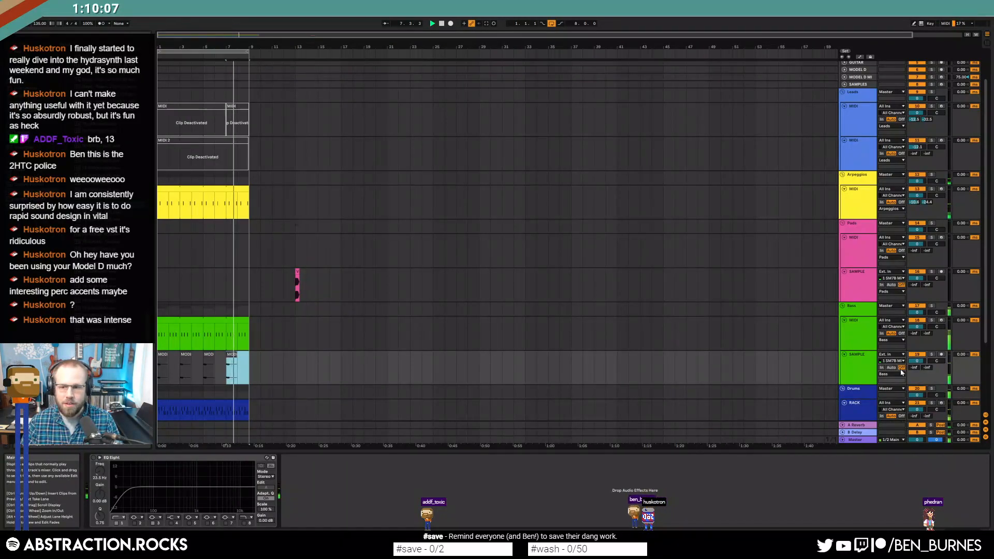
click(299, 272)
key(space)
key(Up)
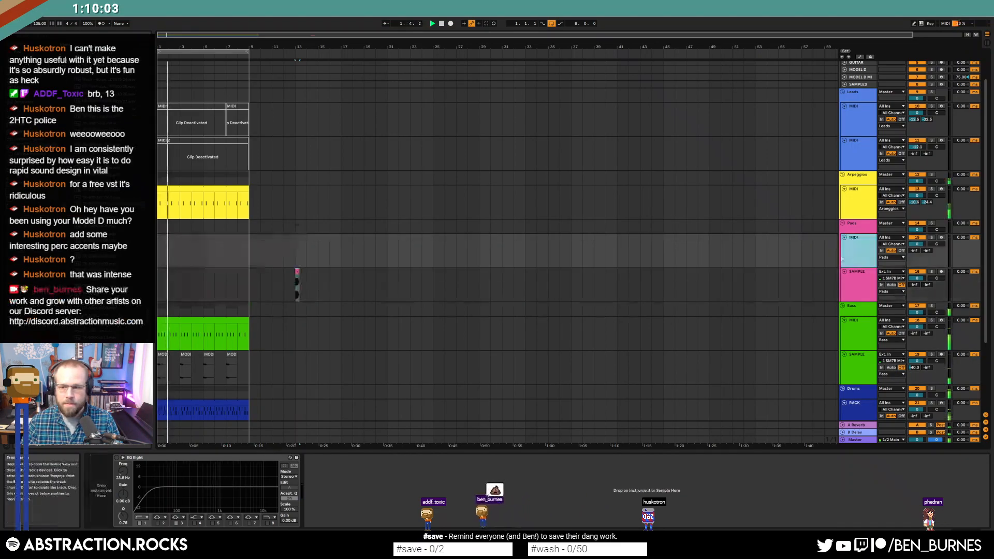
click(298, 284)
key(plus)
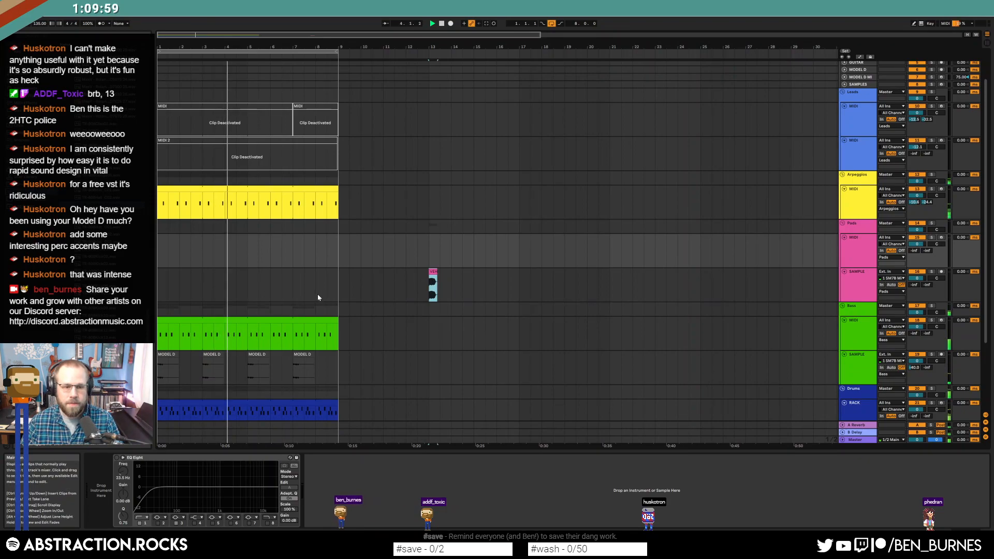
scroll(314, 295, down, 3)
scroll(311, 296, down, 1)
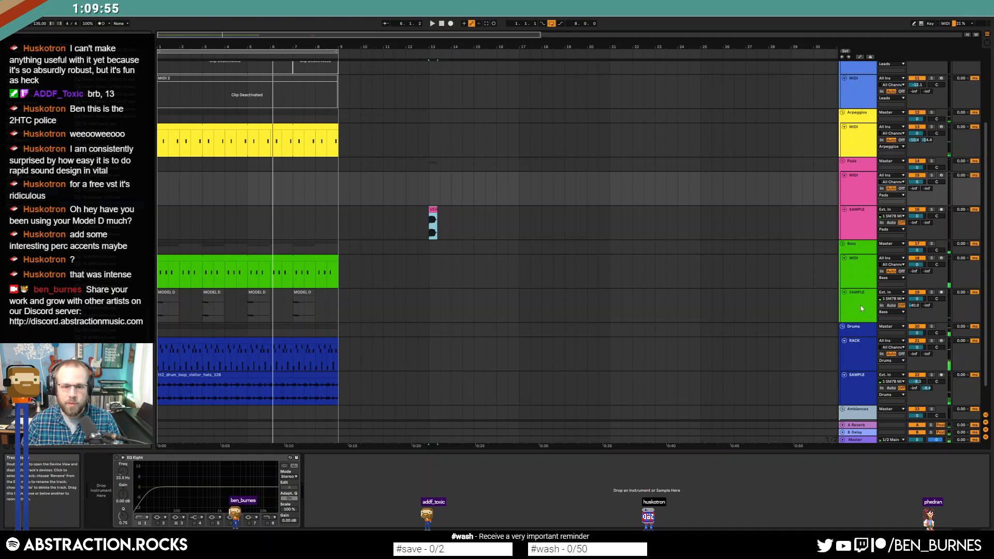
- Add a Compressor before EQ Eight on the Bass SAMPLE track and set its threshold to -5.71 dB during playback
click(316, 317)
click(23, 103)
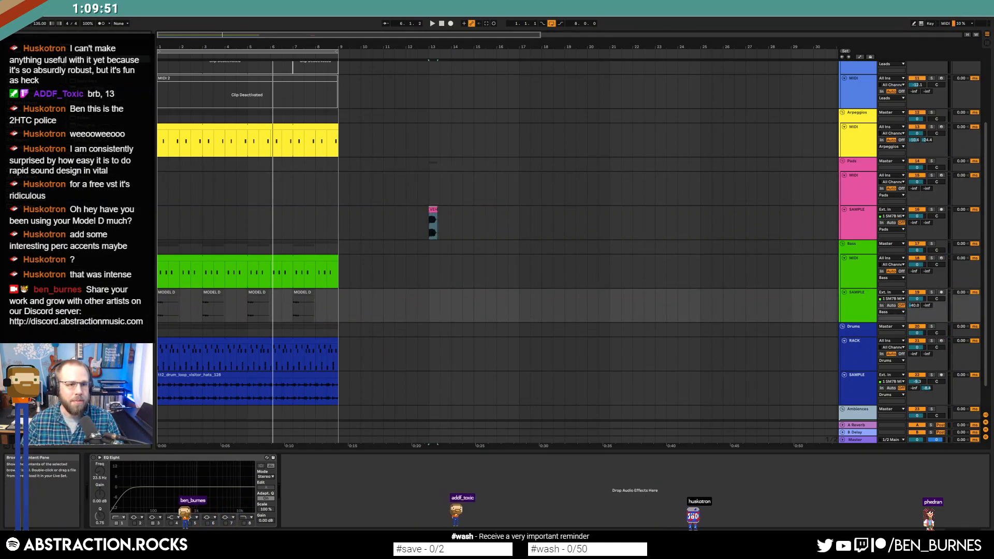
click(62, 67)
drag(86, 74, 125, 496)
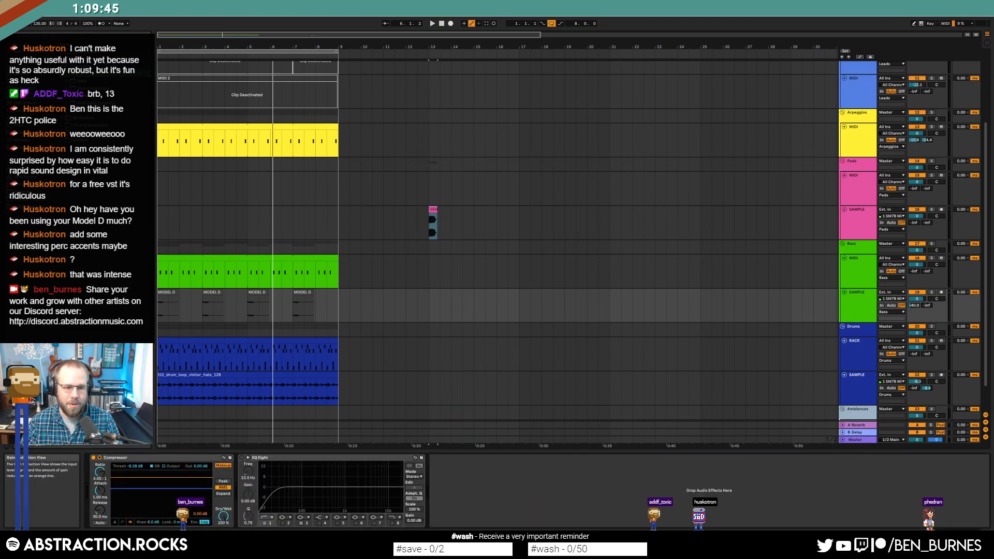
key(space)
key(space)
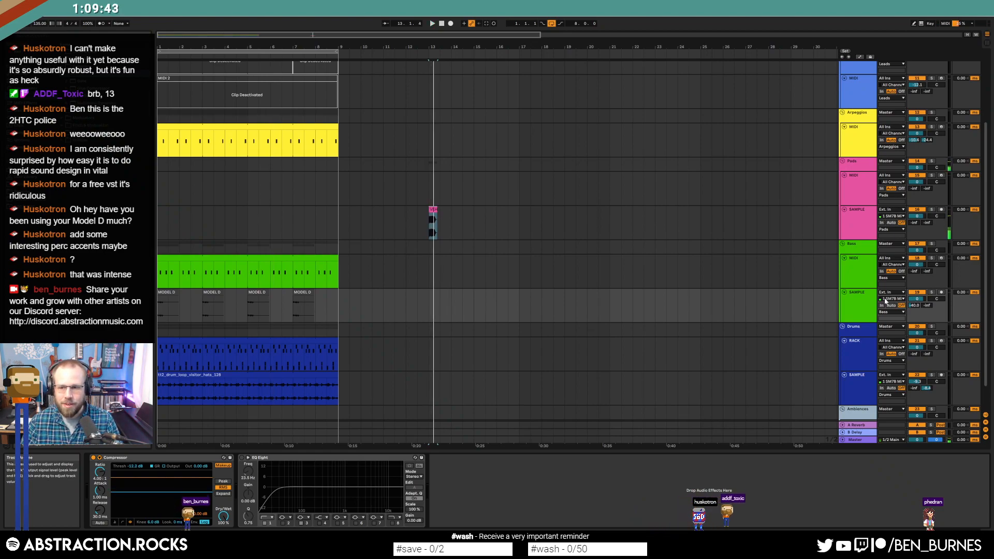
click(390, 307)
key(space)
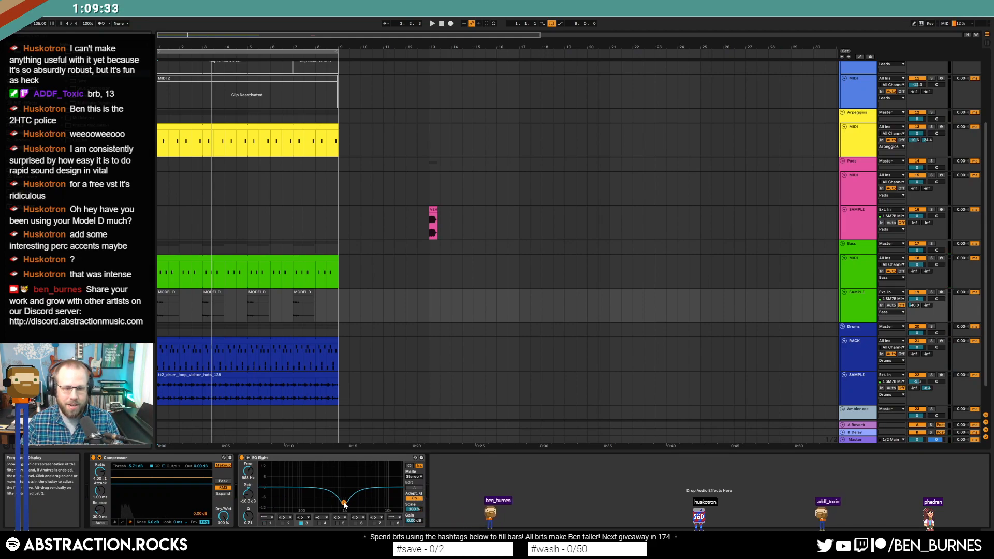
- Widen band 3 of the Bass SAMPLE track's EQ Eight and shape it into a cut of about 3.3 dB near 1.2 kHz
drag(251, 517, 251, 536)
key(space)
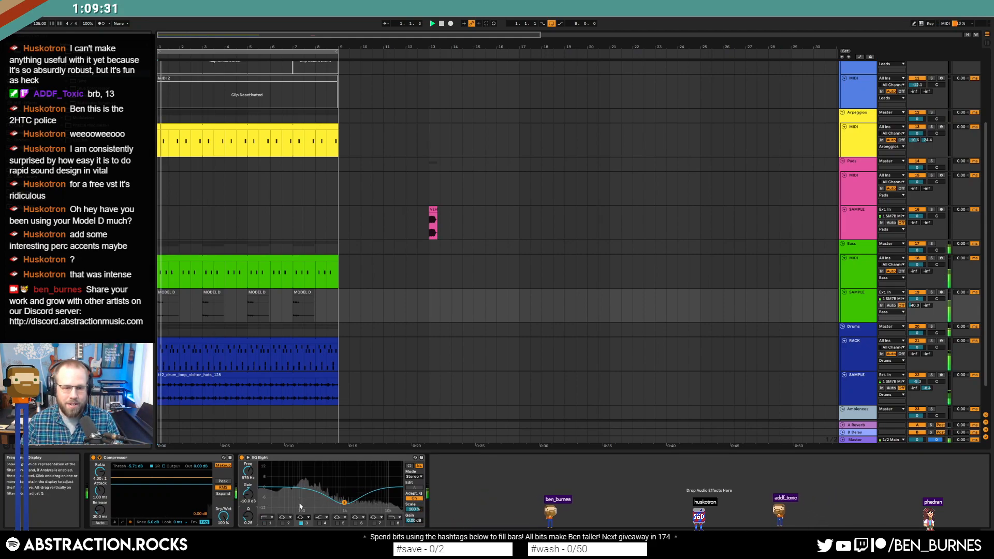
drag(354, 504, 358, 494)
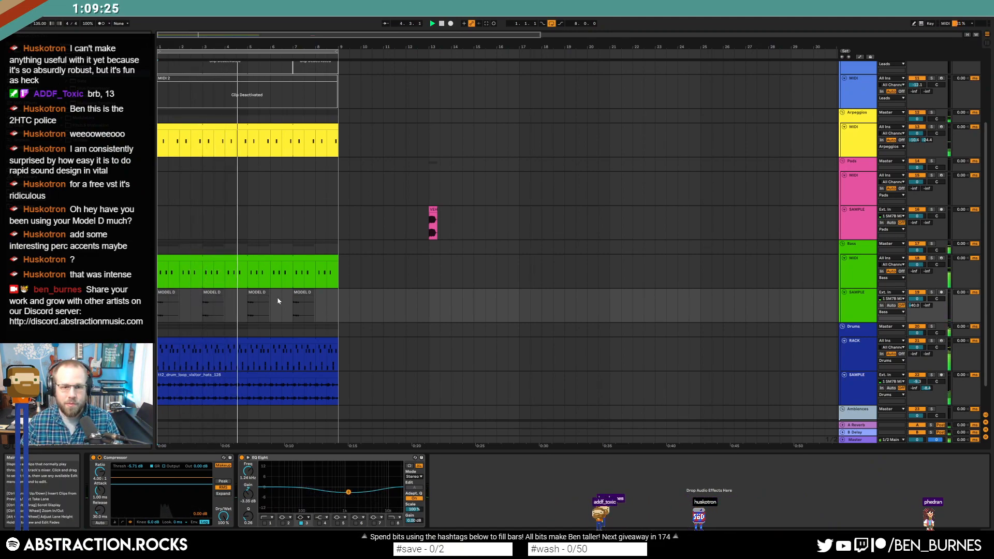
key(space)
- Try loading VEH1 Cutted Sounds - 097 into a Simpler on the Pads MIDI track and arm that track
drag(432, 210, 104, 490)
click(850, 185)
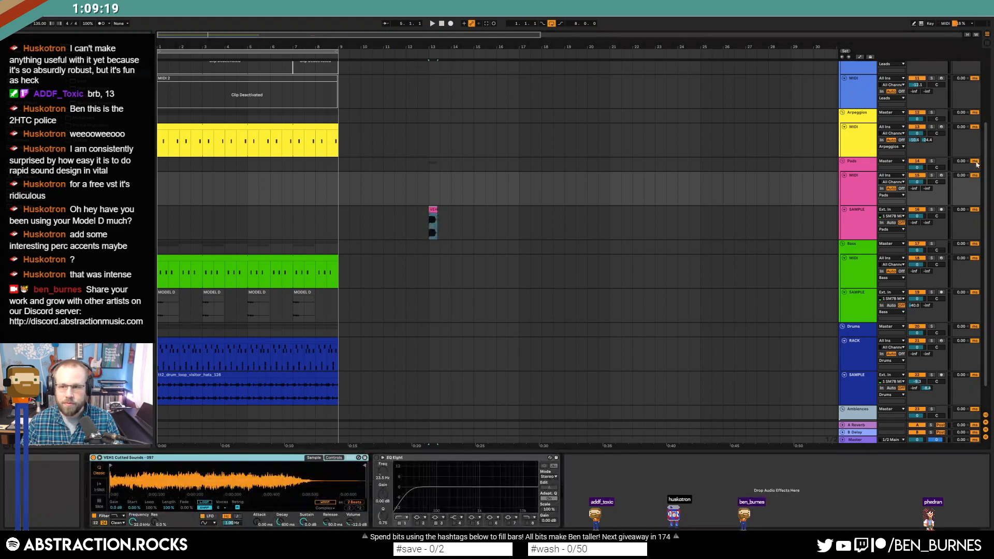
click(941, 176)
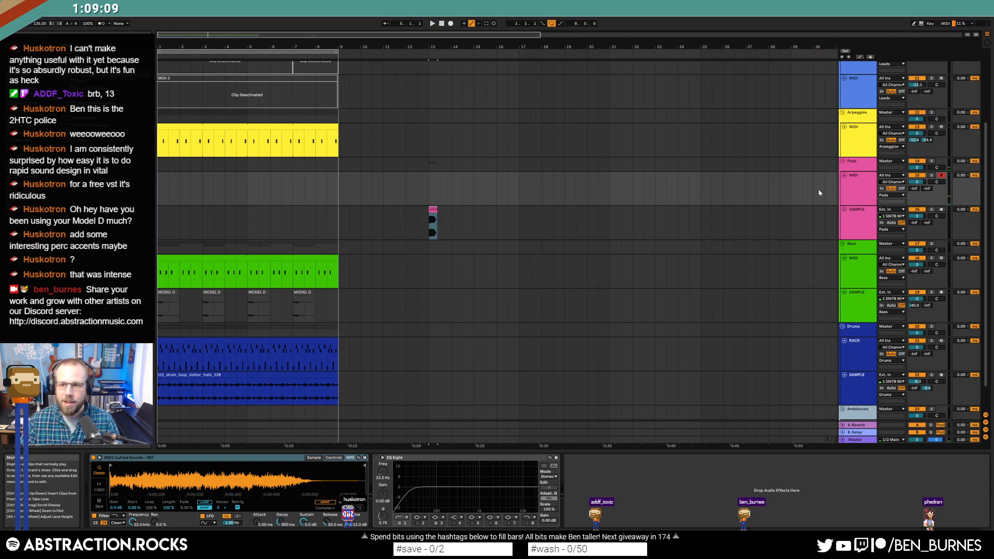
- Enable EQ Eight on the Pads SAMPLE track and narrow it with a high-pass near 96 Hz and a low-pass near 367 Hz
click(432, 210)
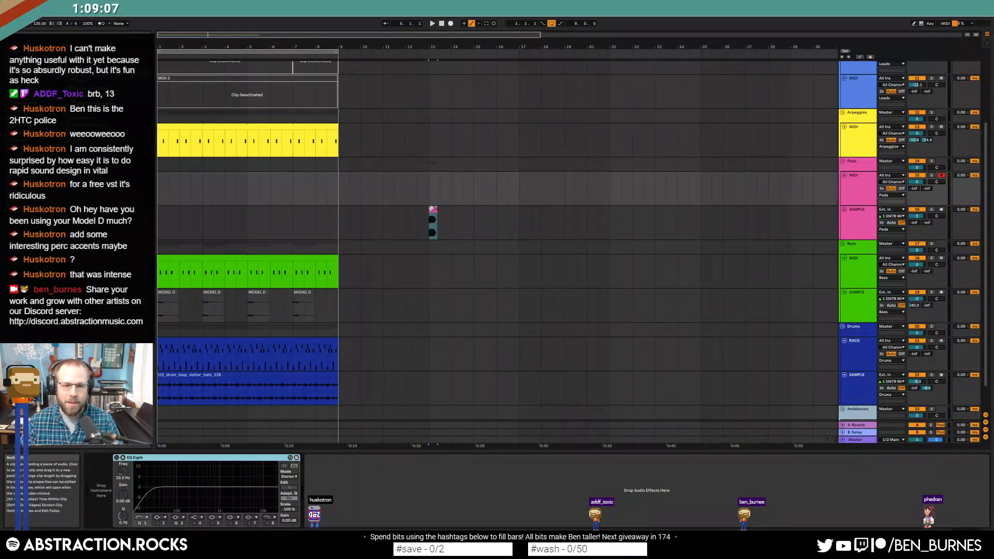
click(432, 210)
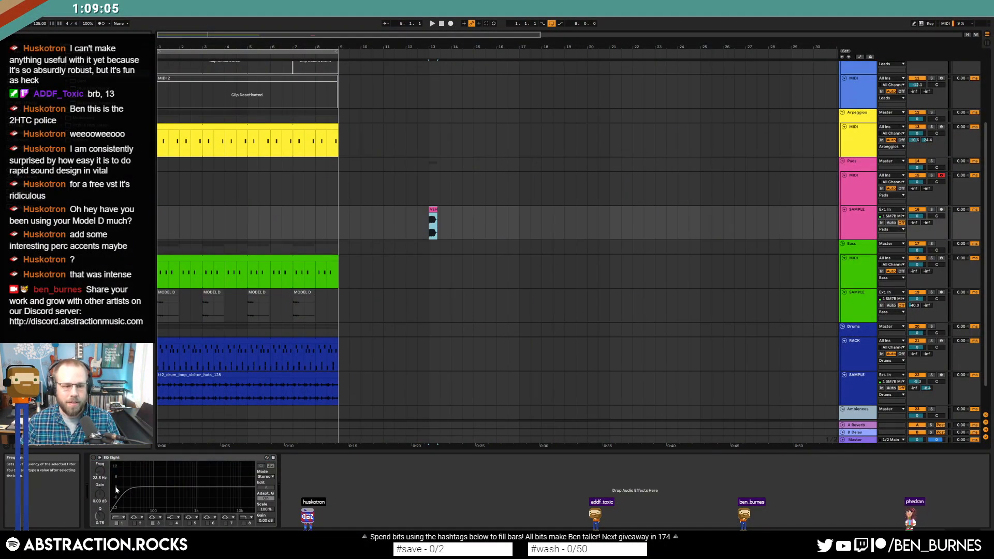
click(95, 461)
click(244, 522)
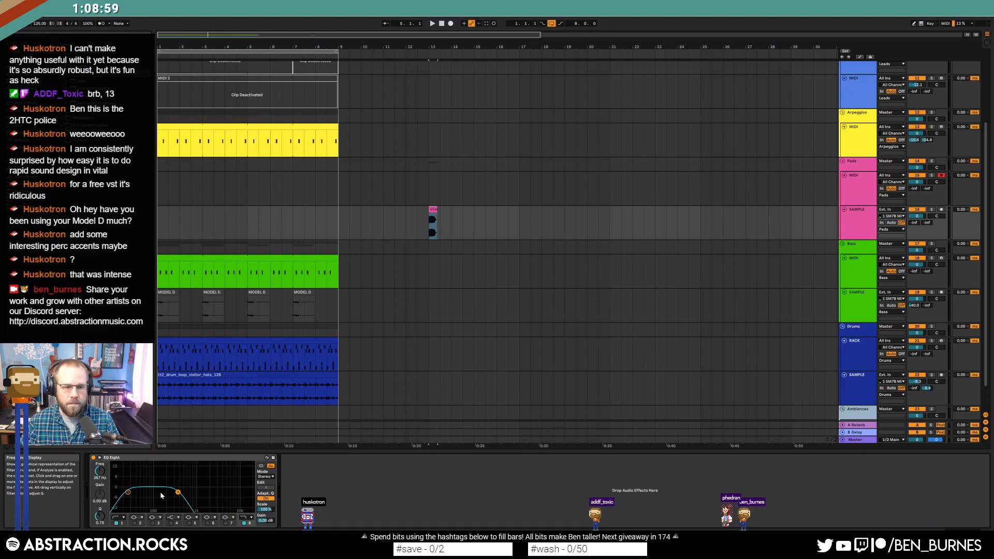
- Arm the PIANO track, play the VEH1 Cutted Sounds - 097 clip and transpose the clip by -1 st
scroll(615, 279, up, 5)
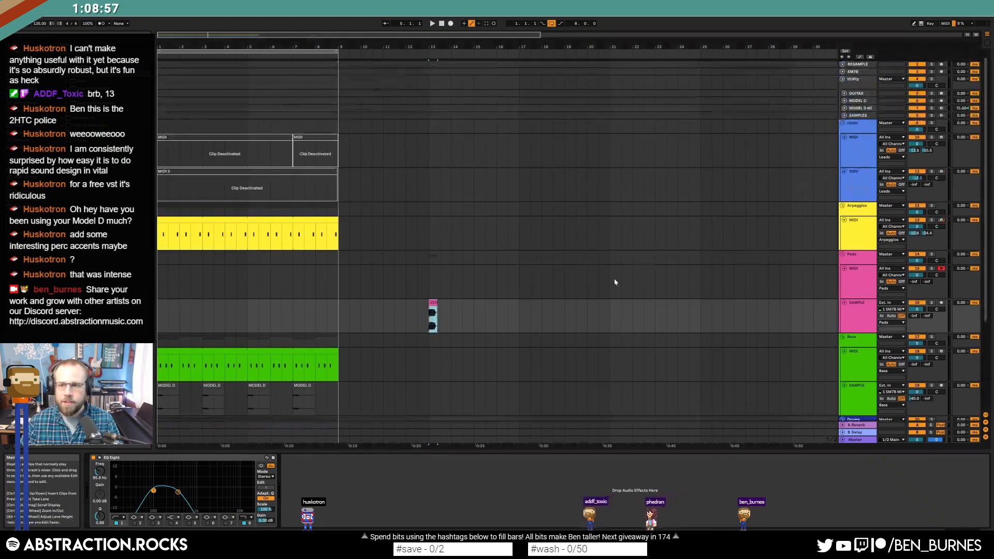
click(942, 65)
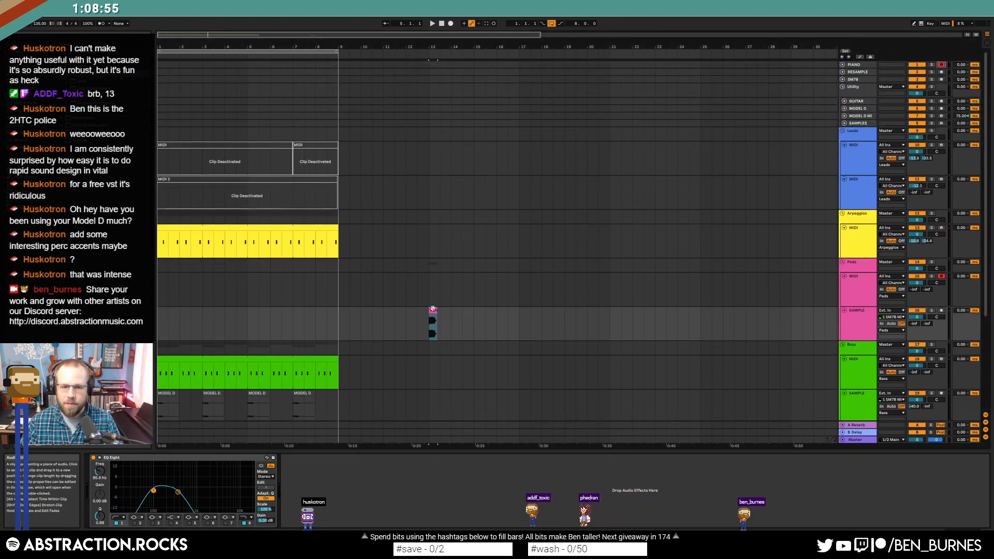
key(space)
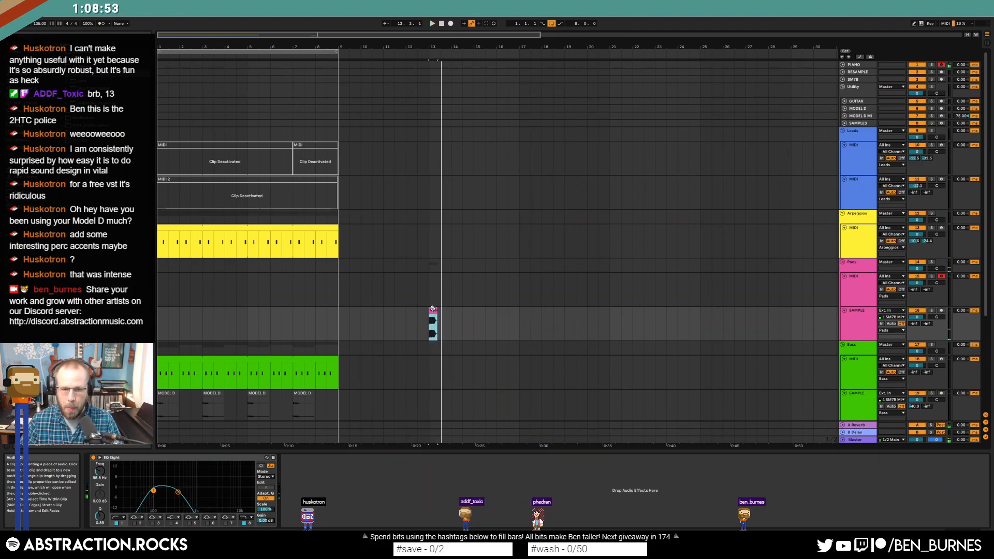
double_click(433, 309)
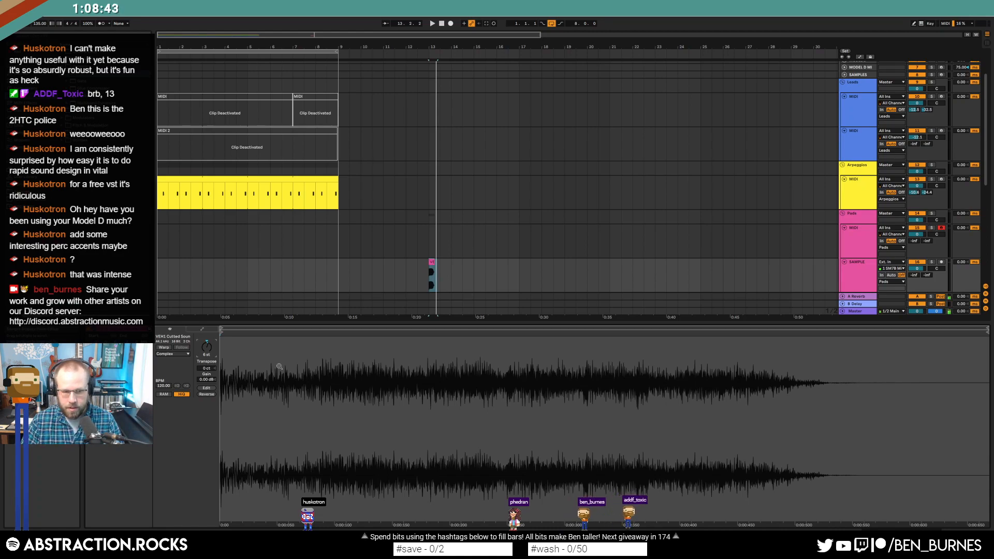
key(Return)
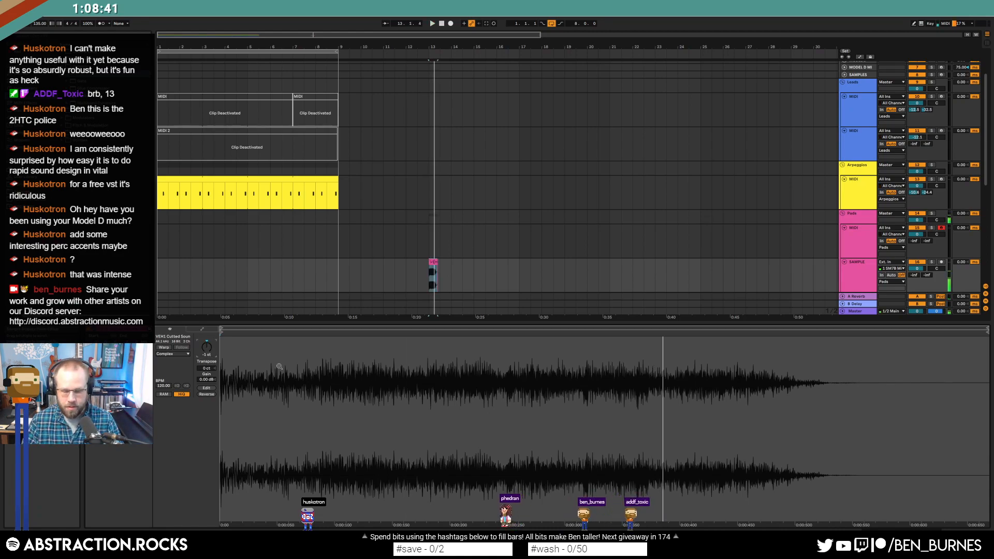
scroll(331, 204, down, 3)
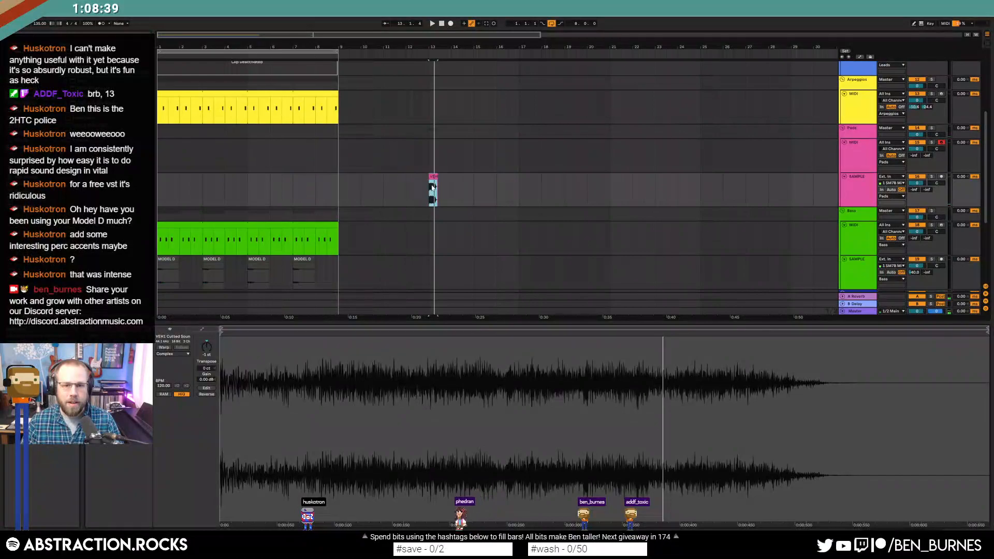
- Move the VEH1 Cutted Sounds - 097 clip to bar 1 of the Pads SAMPLE track and lower that track's volume to about -7 dB
drag(365, 186, 161, 191)
key(shift+Tab)
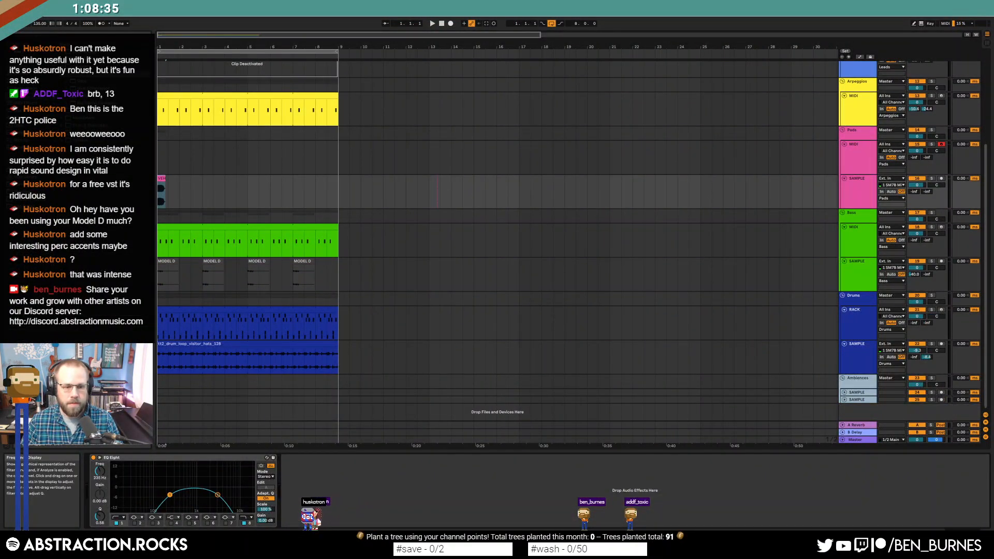
mouse_move(927, 192)
mouse_down()
mouse_move(927, 179)
mouse_move(917, 192)
mouse_up()
key(space)
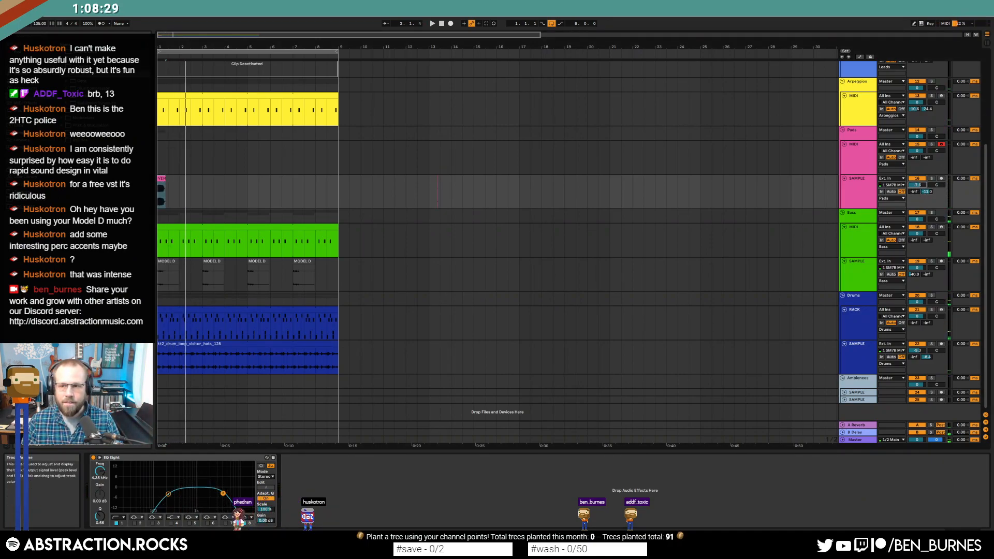
- Delete the leftover clip sliver near bar 13 on the Pads SAMPLE track
click(857, 272)
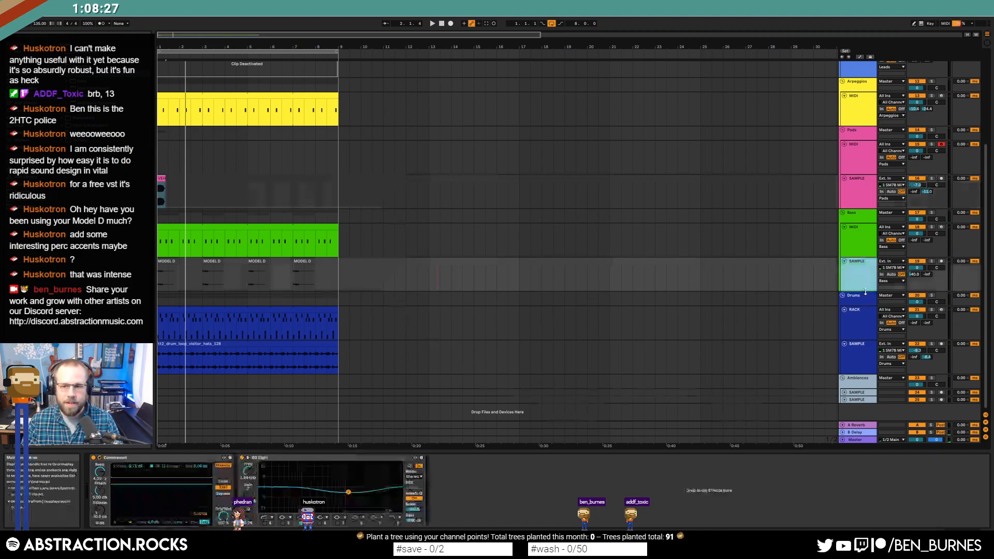
click(857, 297)
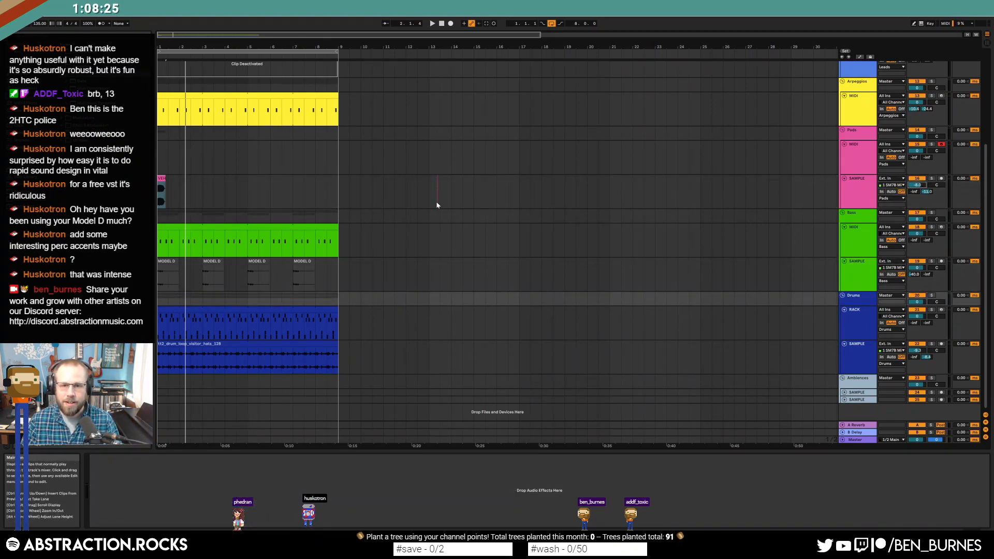
drag(396, 202, 508, 202)
key(Delete)
click(578, 202)
- Add Drum Buss to the Drums group with Crunch at about 31 % and lower the Pads SAMPLE track's volume further
click(851, 297)
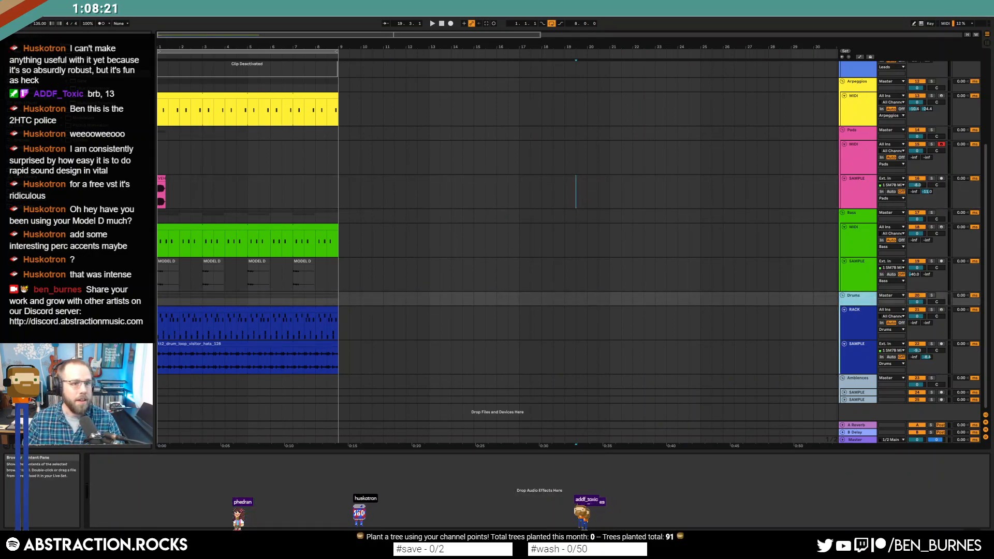
click(857, 297)
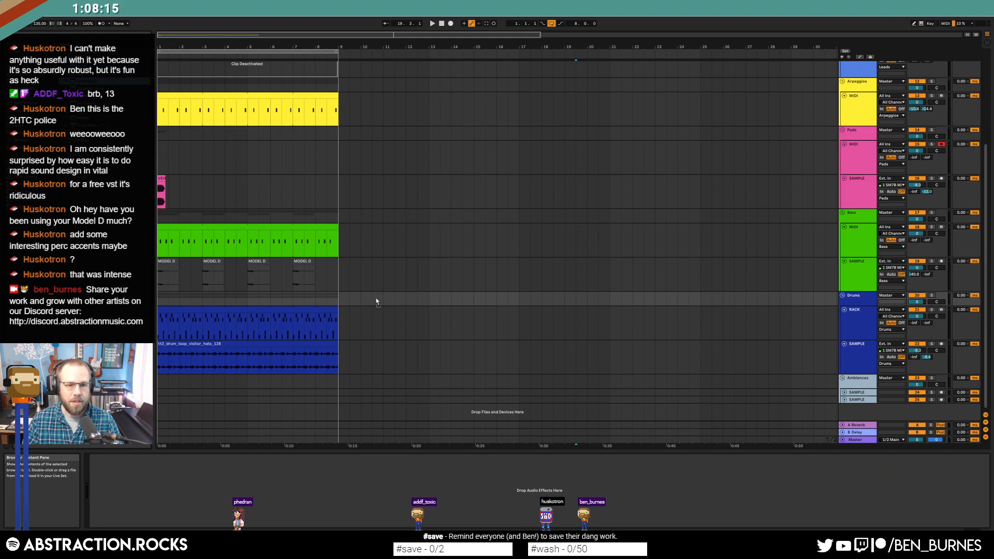
drag(123, 473, 122, 454)
key(space)
click(441, 24)
key(space)
drag(917, 185, 921, 187)
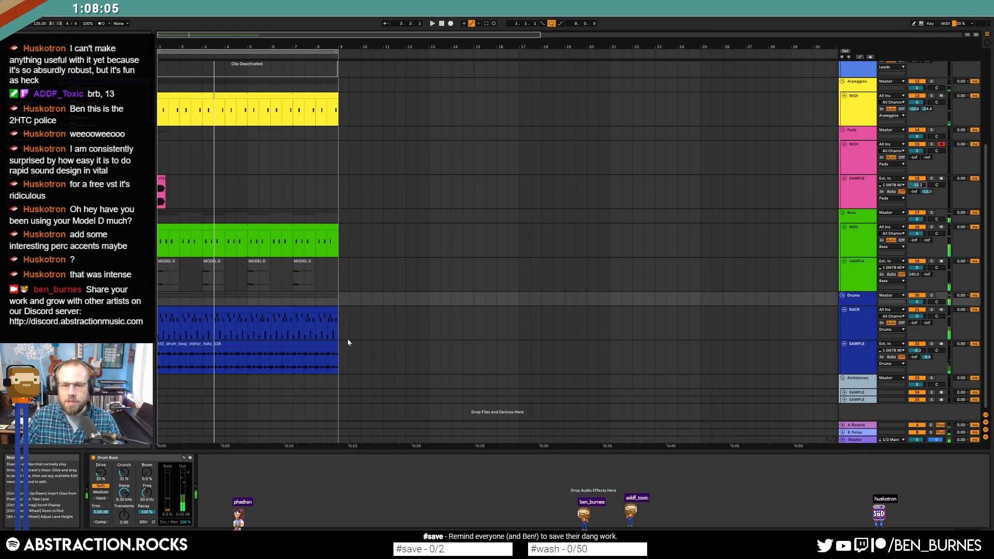
- Rework the Bass MIDI clip's first-bar C1 notes into short hits at 1.1.3, 1.2.2, 1.2.4, 1.3.3 and 1.3.4
double_click(274, 241)
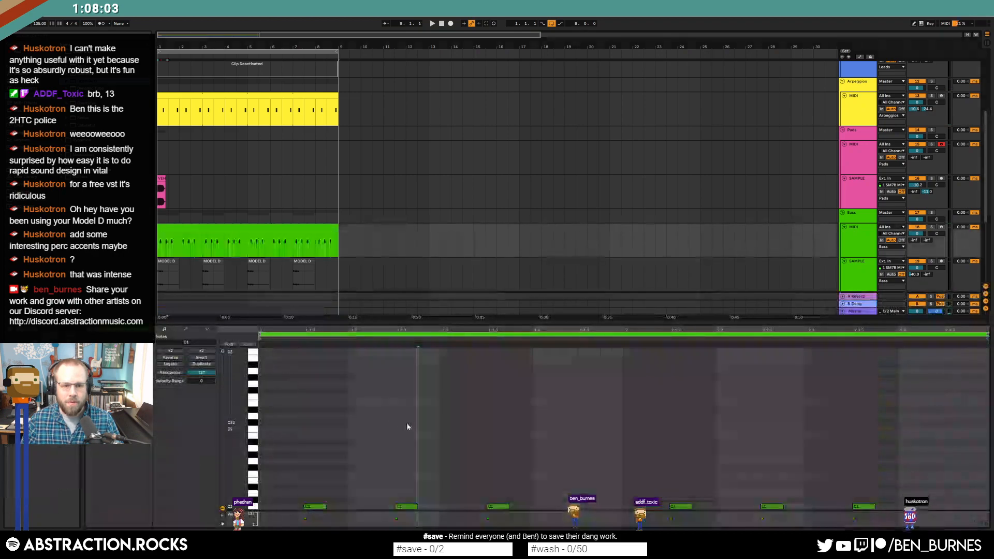
click(322, 459)
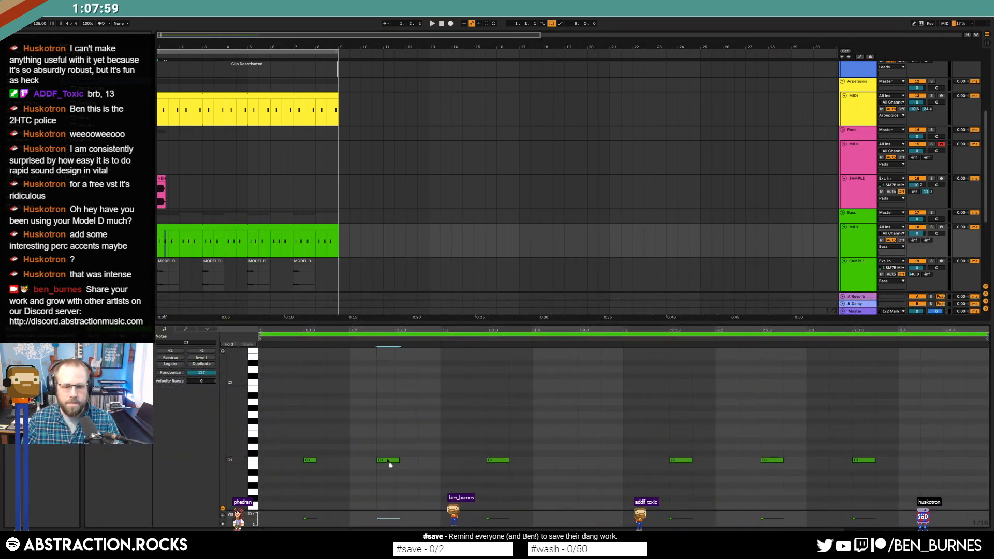
key(space)
drag(384, 460, 420, 464)
key(space)
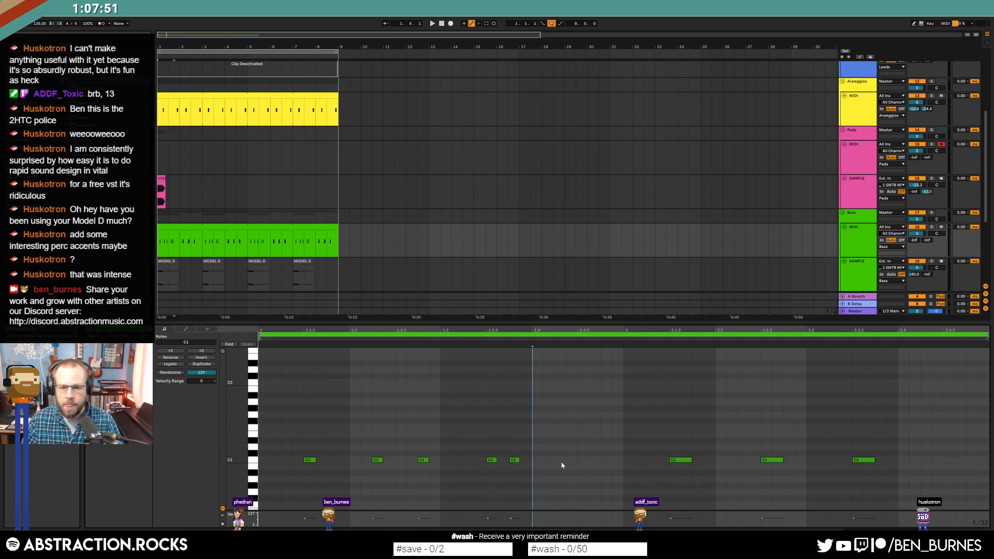
- Add a short C1 note at 1.4.3 with raised velocity and delete the notes in the Bass MIDI clip's second bar
double_click(580, 460)
drag(671, 438, 911, 518)
key(Delete)
drag(578, 524, 579, 518)
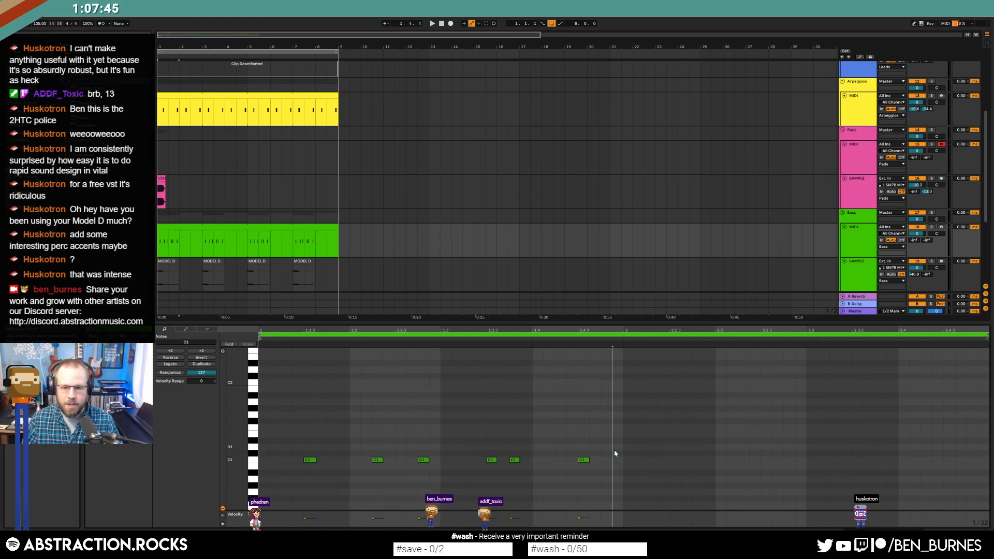
- Duplicate the first bar's C1 bass pattern into the second bar of the Bass MIDI clip
key(ctrl+a)
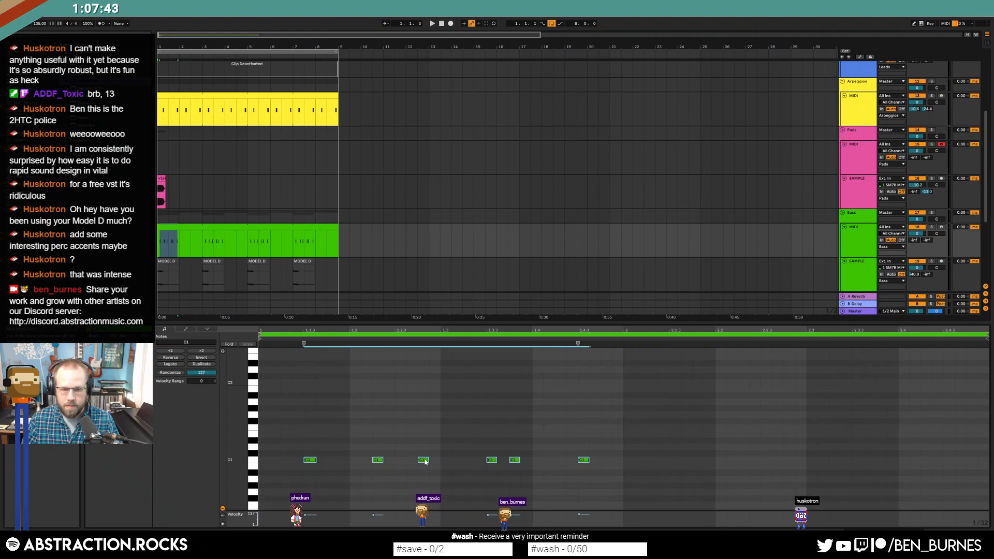
click(624, 445)
drag(602, 451, 175, 464)
key(ctrl+d)
key(shift+Tab)
- Play the loop, shorten the filter envelope in the Bass MIDI track's Analog and lower the Filter 1 cutoff
key(space)
key(space)
drag(158, 503, 154, 507)
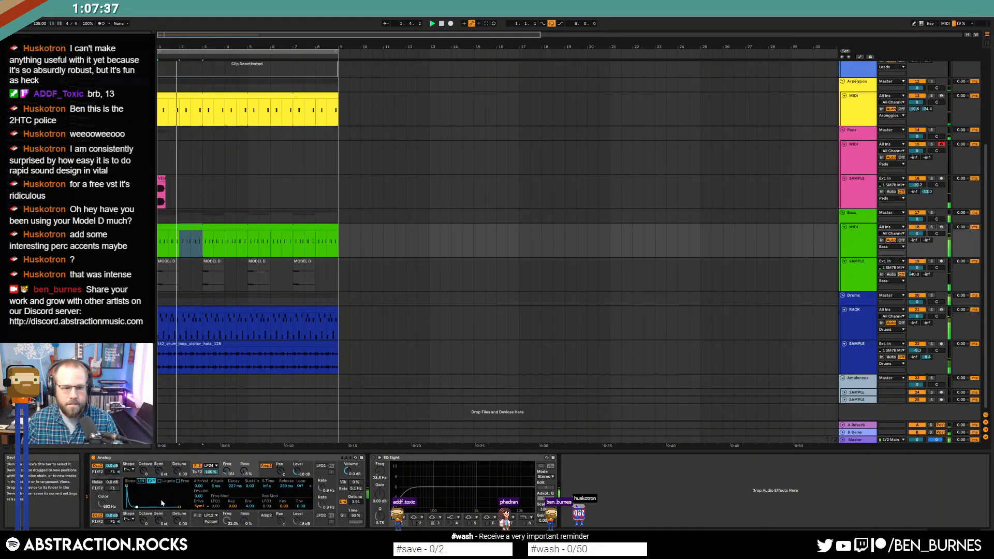
drag(227, 471, 227, 473)
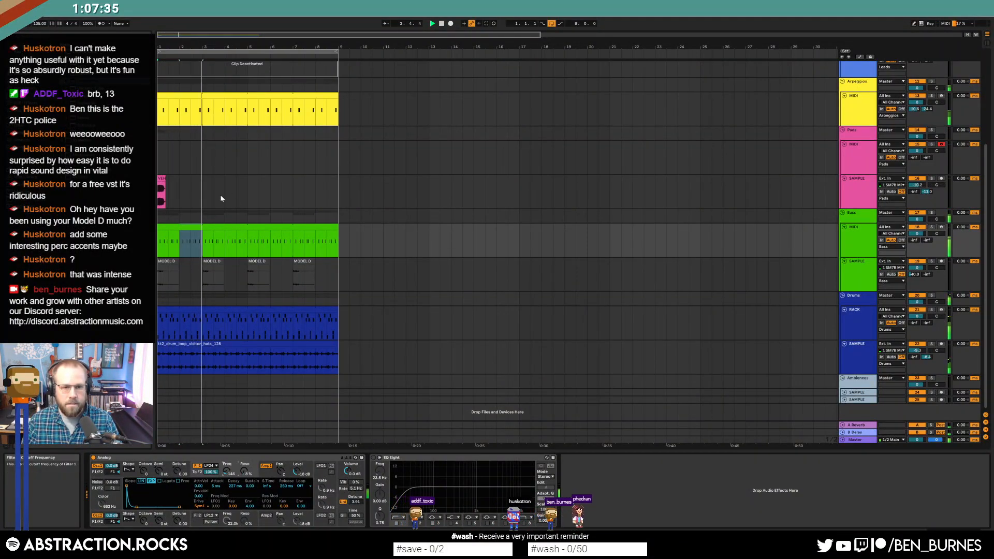
- Check the RACK clip's drum pattern and add a short C1 note at 2.3.2 in the Bass MIDI clip
click(256, 301)
double_click(255, 310)
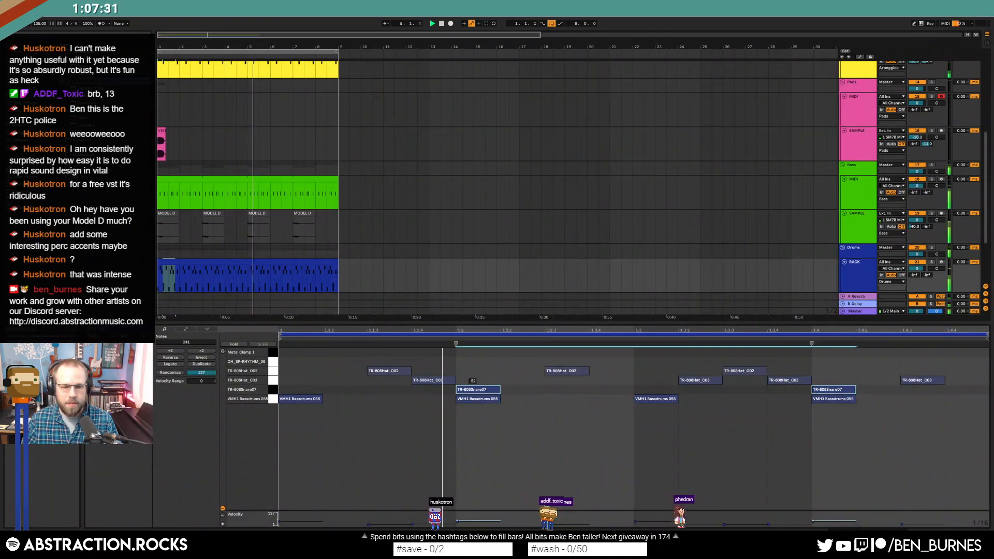
click(268, 198)
click(532, 396)
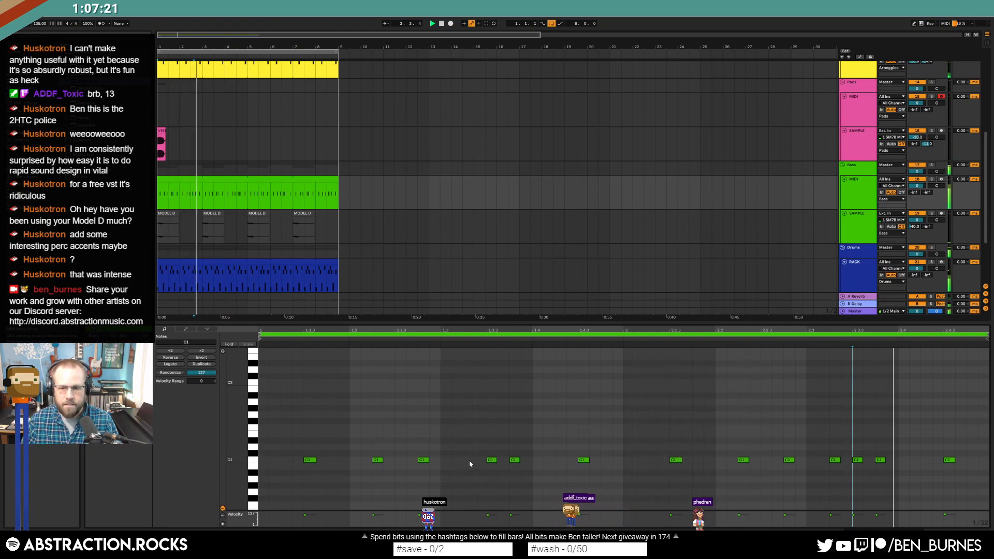
key(shift+Tab)
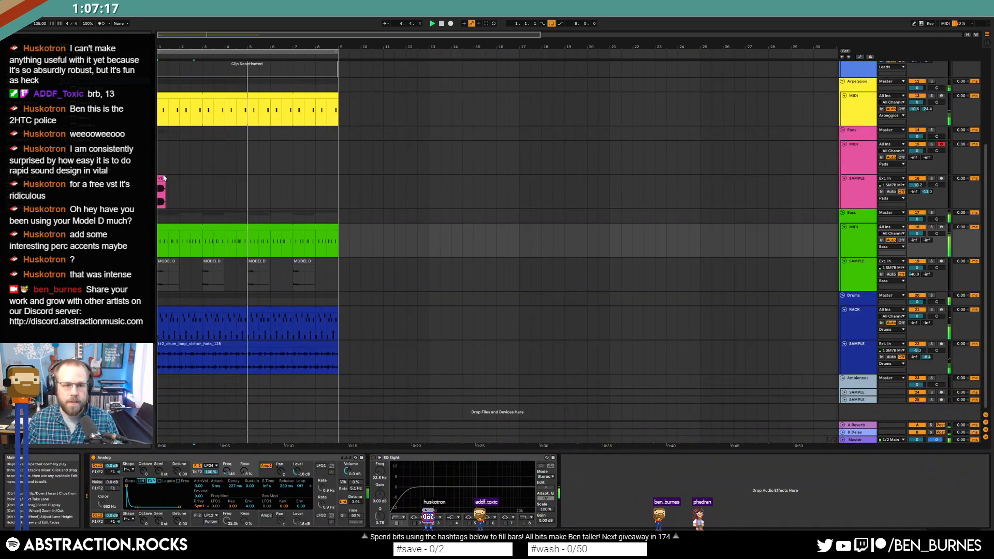
- Try repeating the pad sample at bar 5 of the Pads SAMPLE track
drag(241, 186, 160, 188)
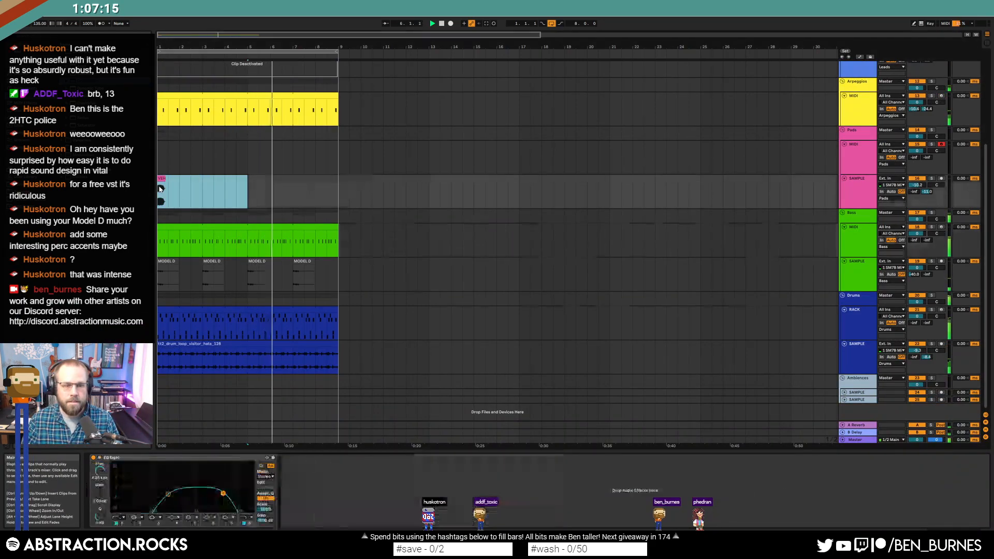
key(ctrl+d)
scroll(269, 210, up, 2)
click(279, 118)
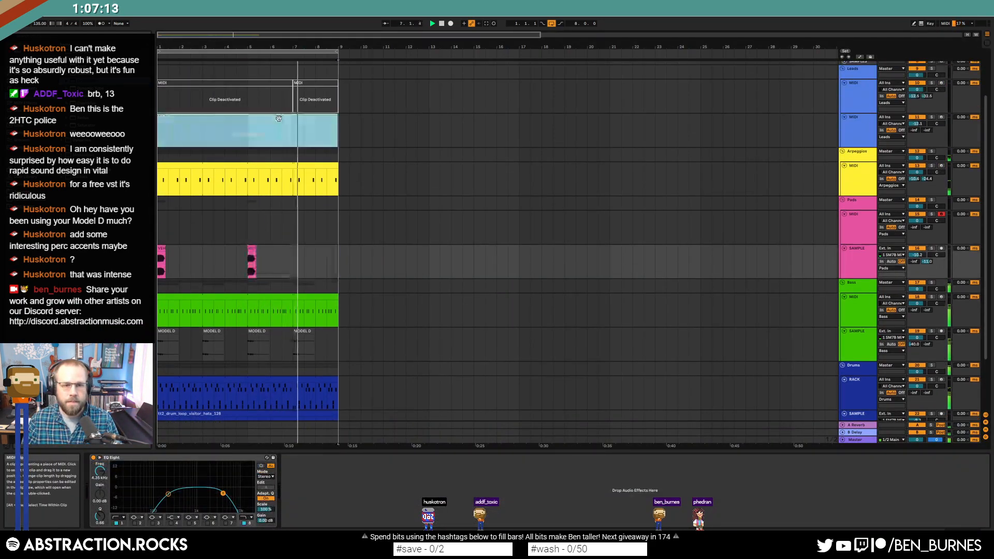
click(251, 248)
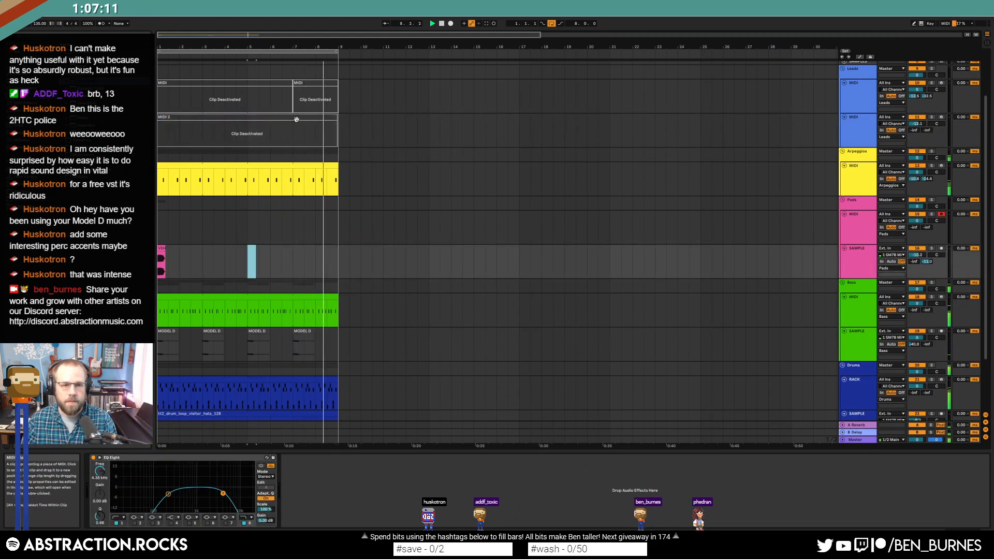
- Reactivate the MIDI 2 clip on the second Leads MIDI track and shorten it to end at bar 5
click(296, 120)
key(0)
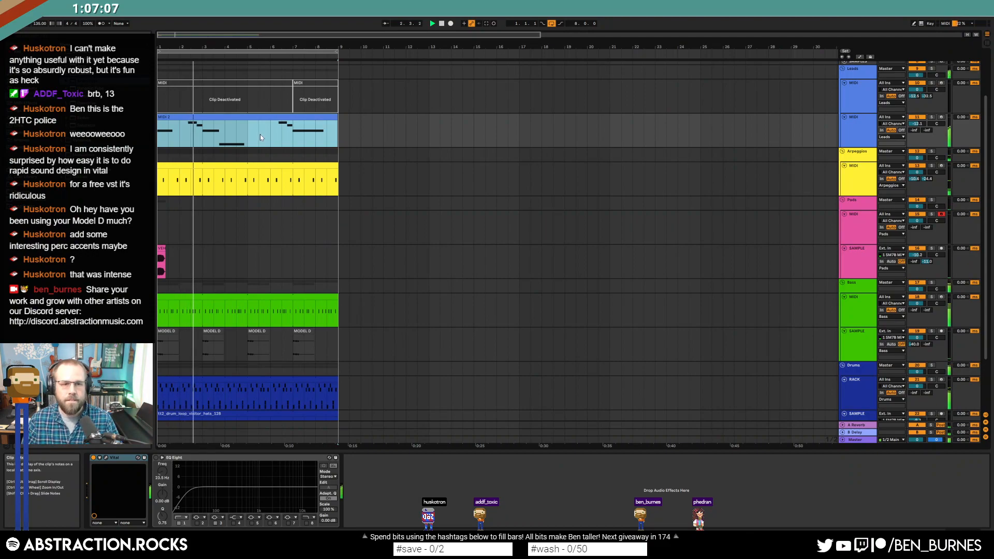
click(277, 95)
key(0)
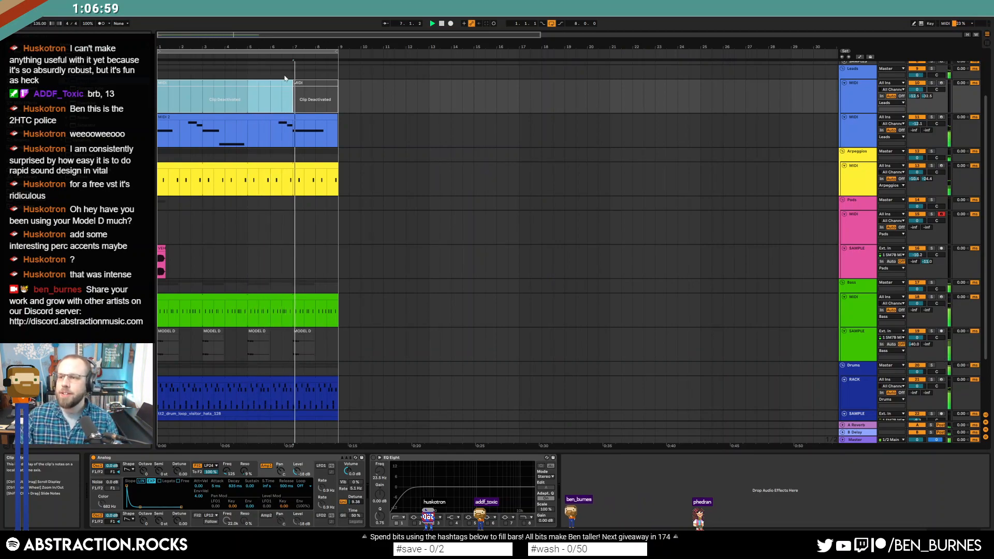
drag(337, 130, 243, 128)
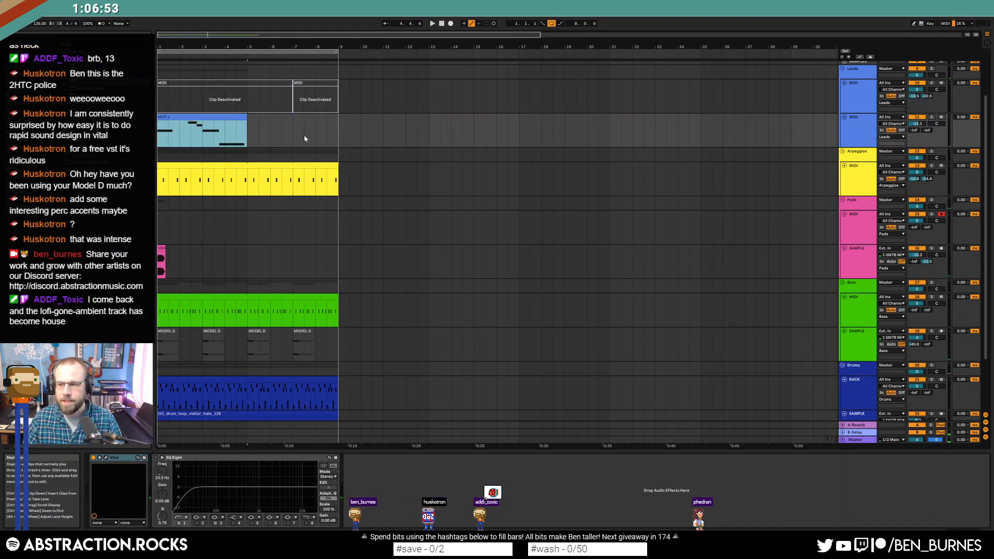
- Reactivate both clips on the first Leads MIDI track and play the loop
click(287, 91)
key(0)
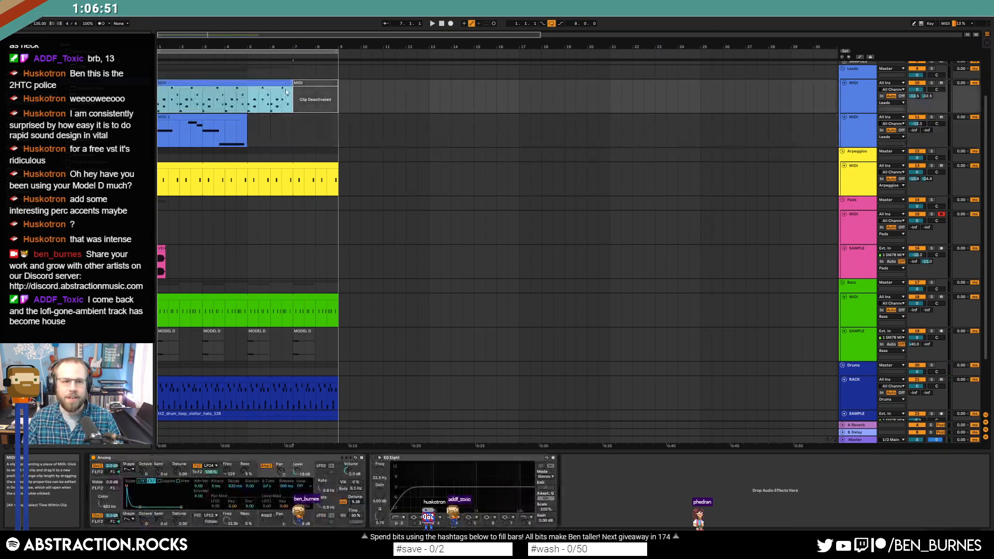
click(315, 92)
key(0)
key(space)
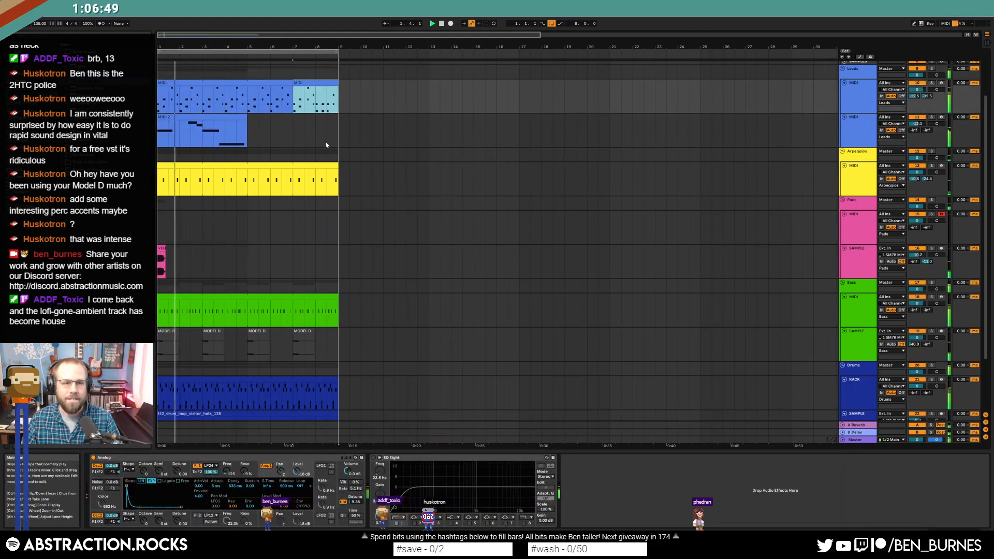
- Duplicate the four-bar MIDI 2 lead clip to bar 5 and raise the pitch of the copy's last note
double_click(209, 96)
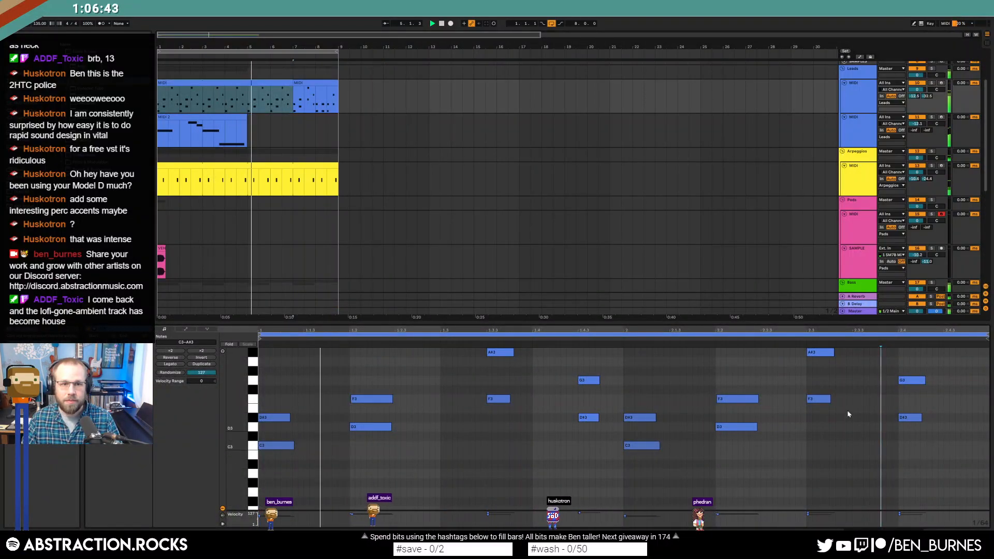
click(238, 118)
key(ctrl+d)
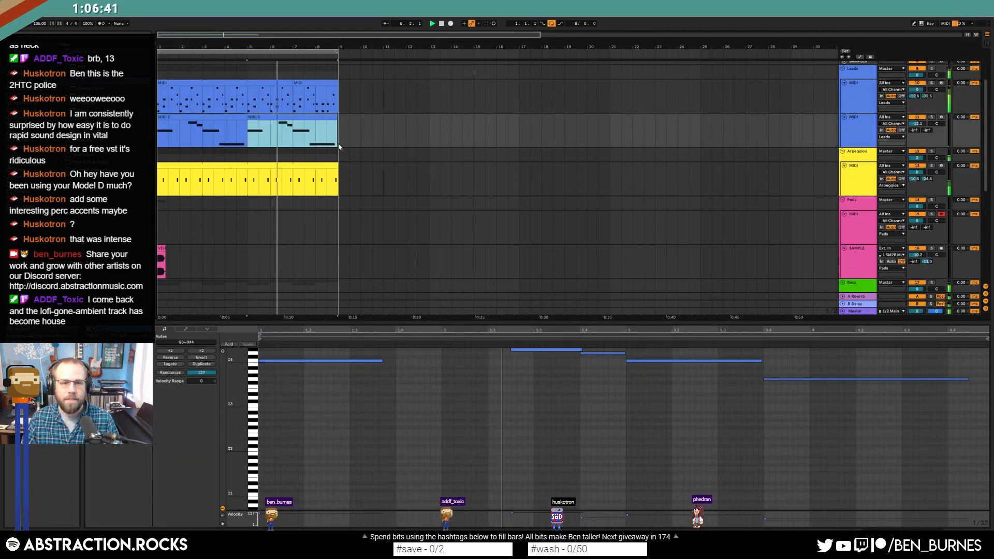
click(874, 379)
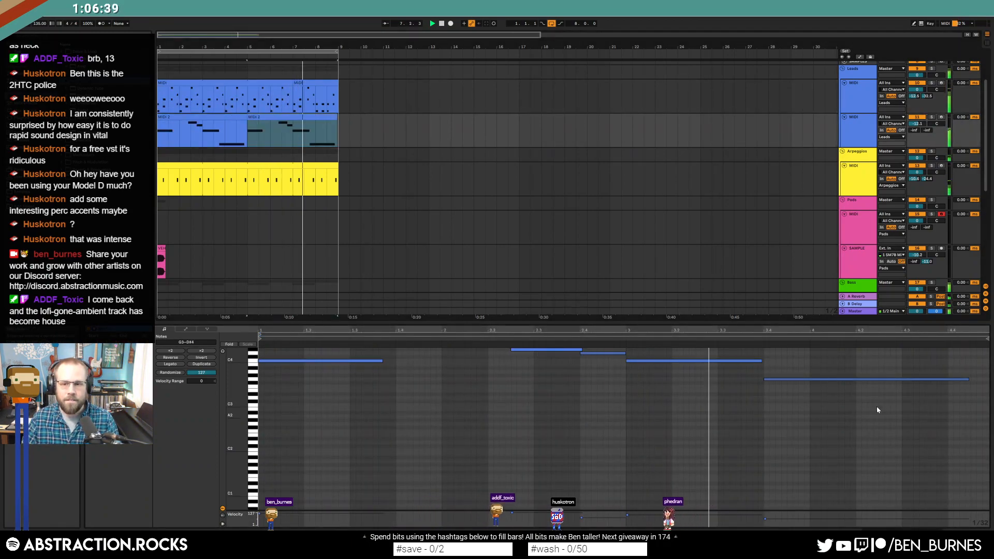
key(shift+Tab)
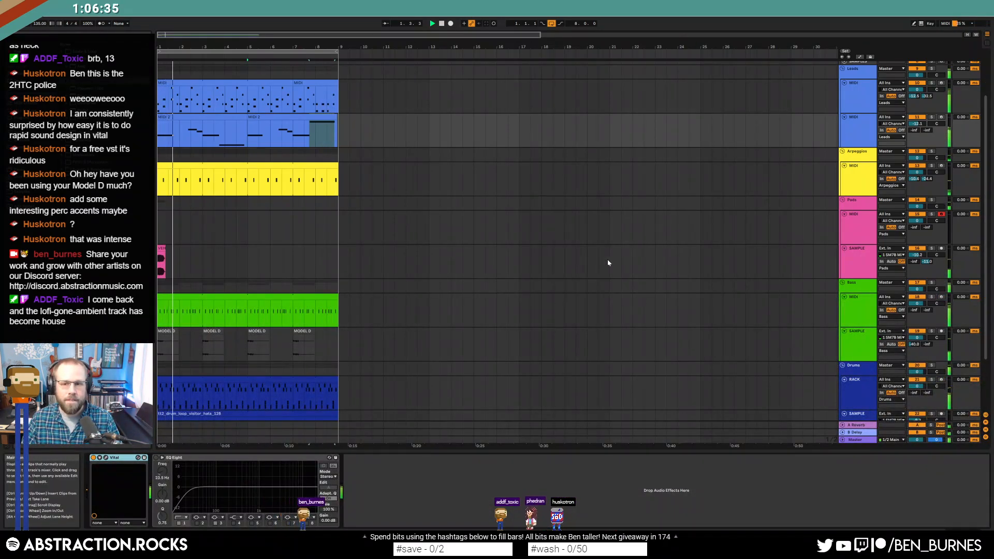
- Delete the empty MIDI track from the Pads group
click(864, 236)
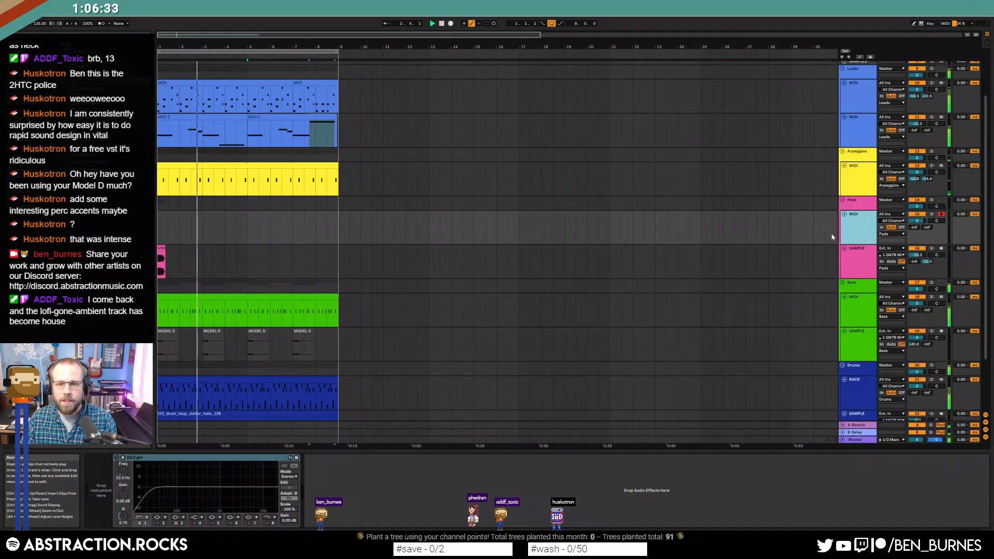
key(Delete)
scroll(366, 220, down, 2)
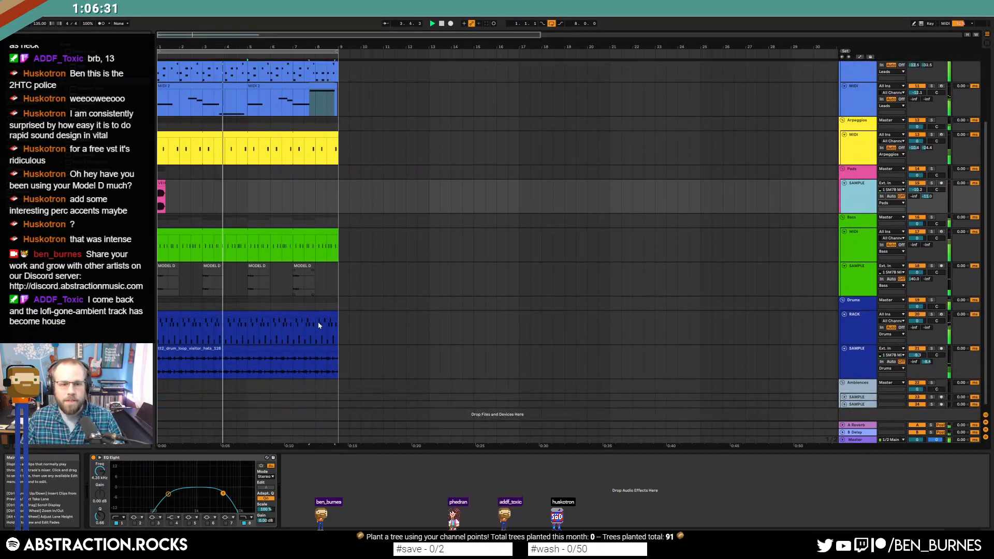
- Trim the start of the Metal Clamp 1 sample in the Drum Rack close to its transient and open the RACK clip's notes
click(343, 355)
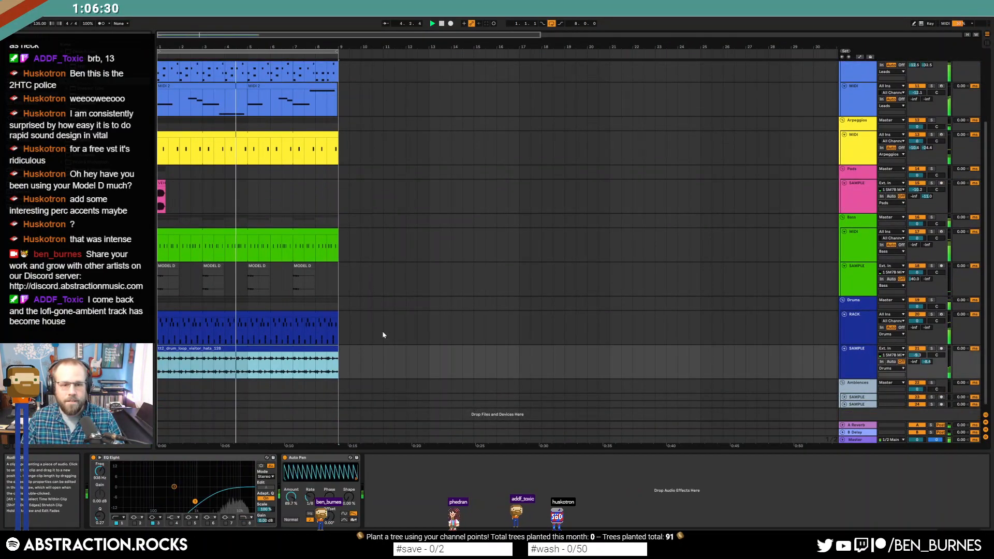
click(308, 317)
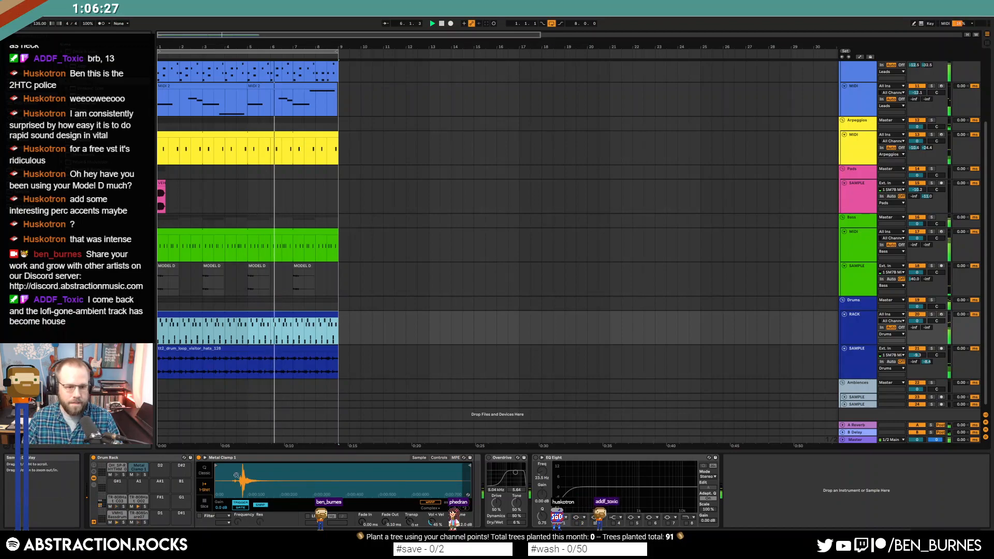
drag(217, 466, 236, 467)
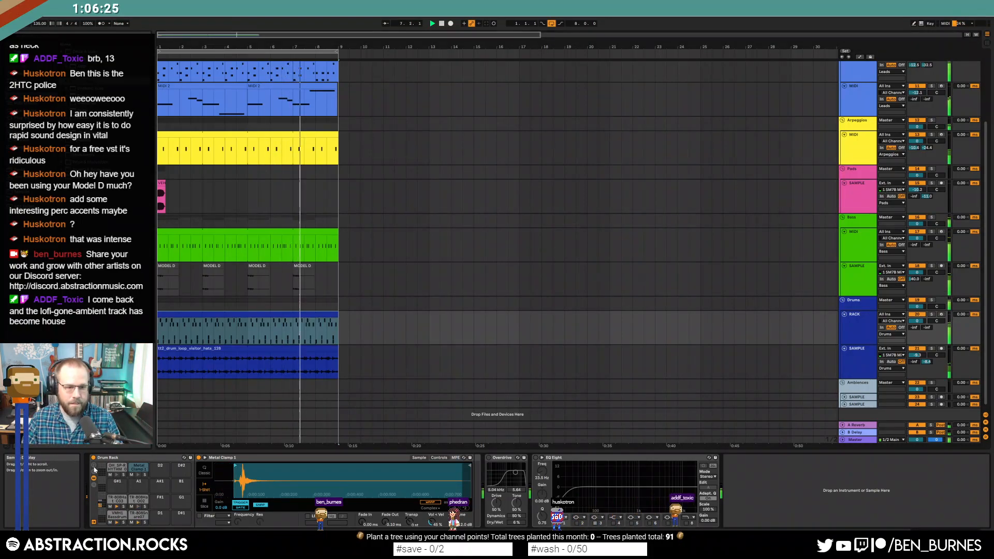
double_click(286, 314)
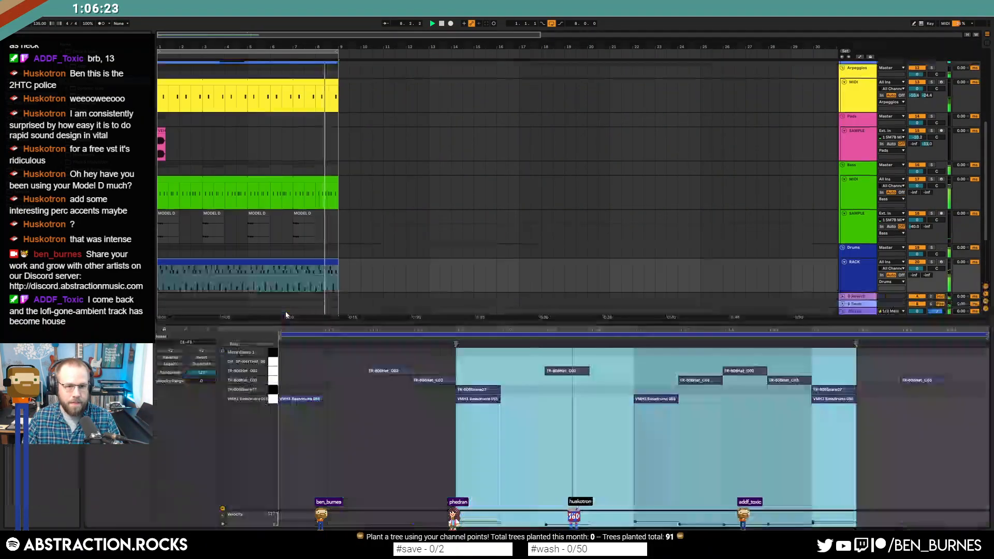
- Select the open-hat notes in the RACK clip and inspect the two TR-808 hat samples in the Drum Rack
click(371, 388)
click(273, 371)
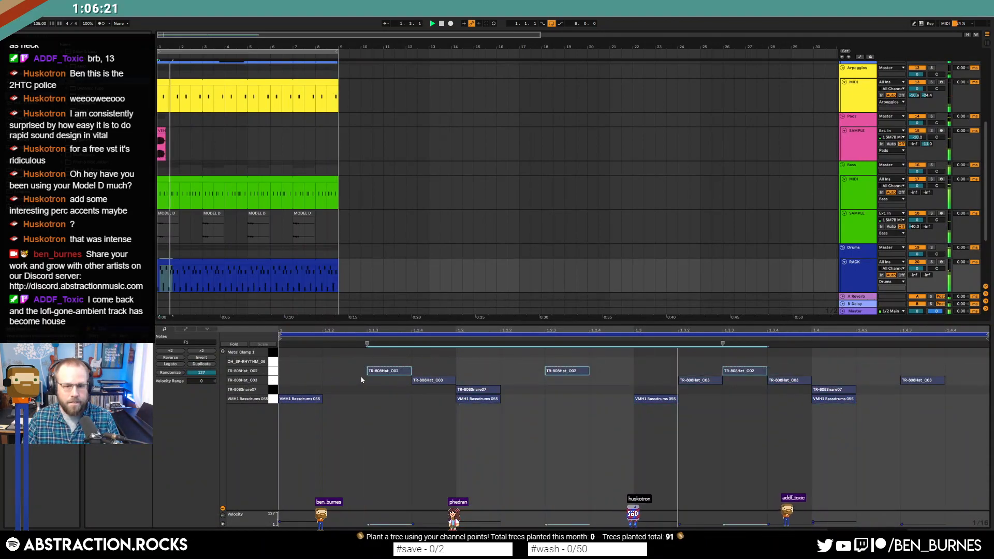
key(shift+Tab)
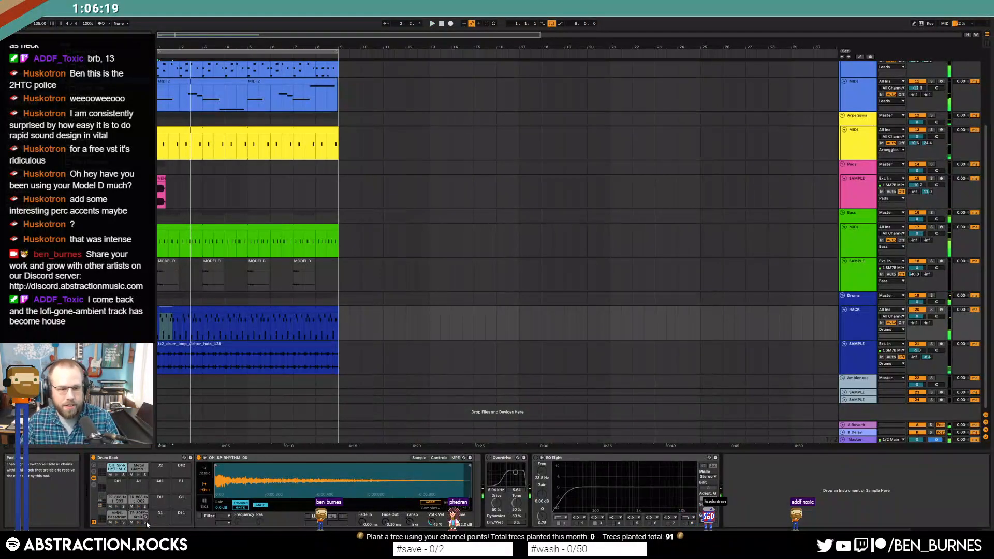
click(138, 502)
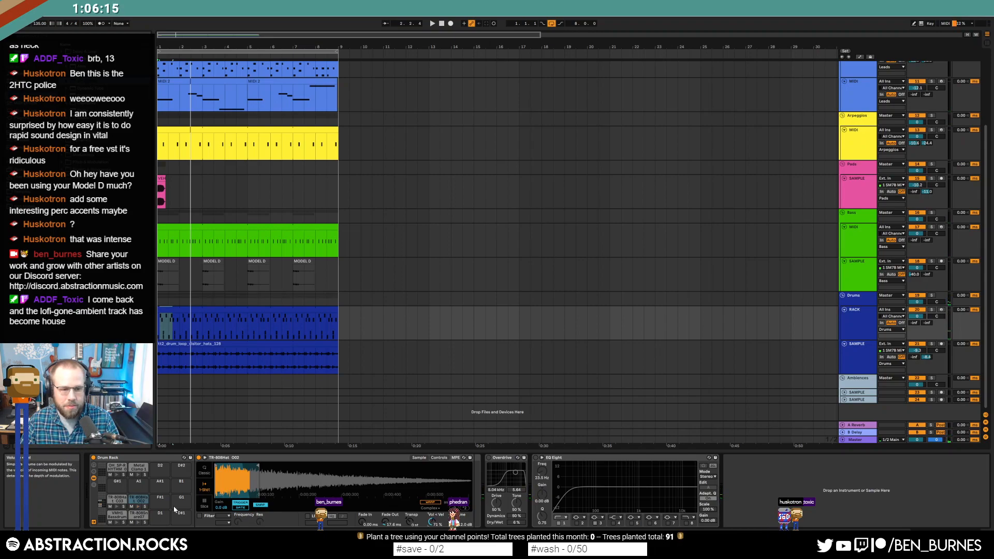
click(115, 501)
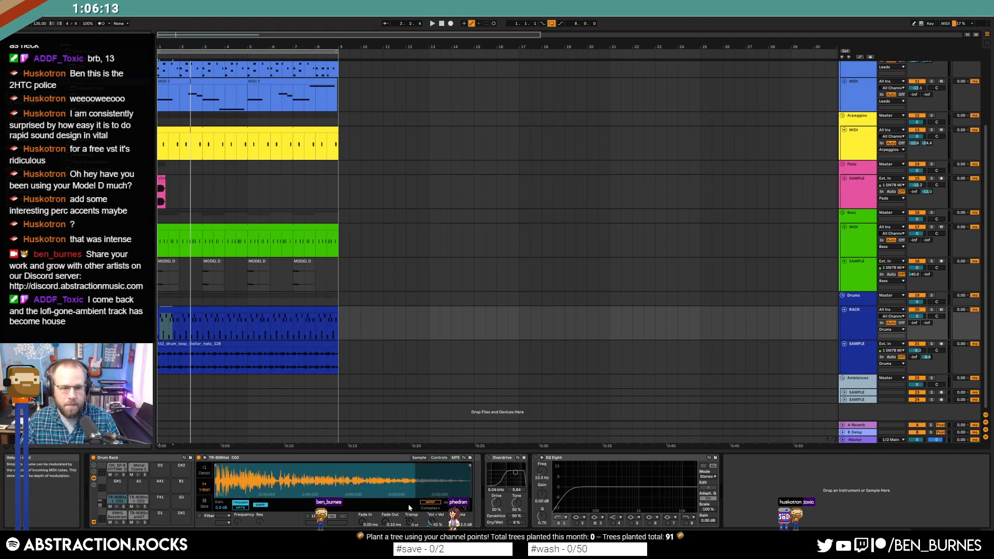
- Place a single Metal Clamp 1 hit at 1.2.3 in the RACK drum pattern and consolidate its first two bars into one clip
double_click(213, 313)
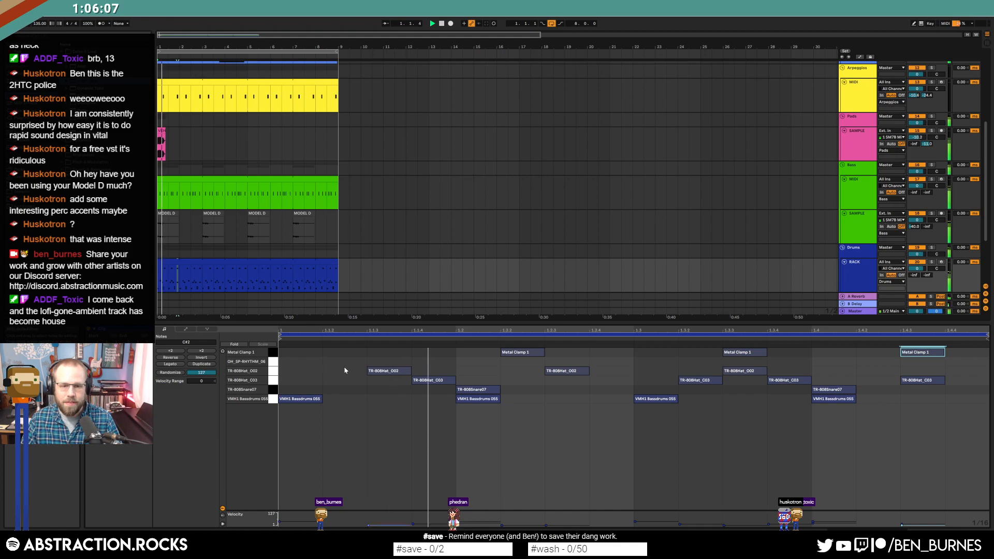
click(274, 354)
click(672, 386)
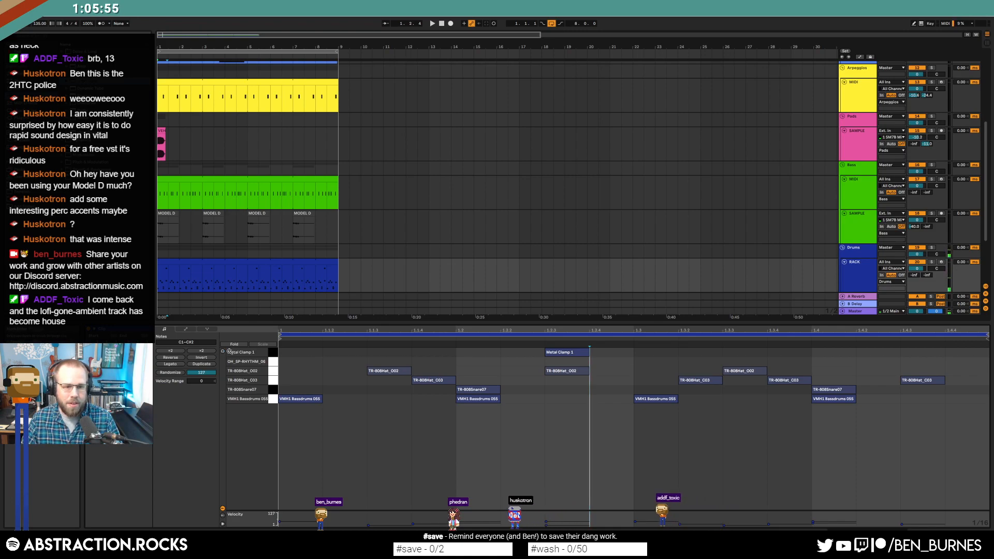
drag(203, 278, 161, 277)
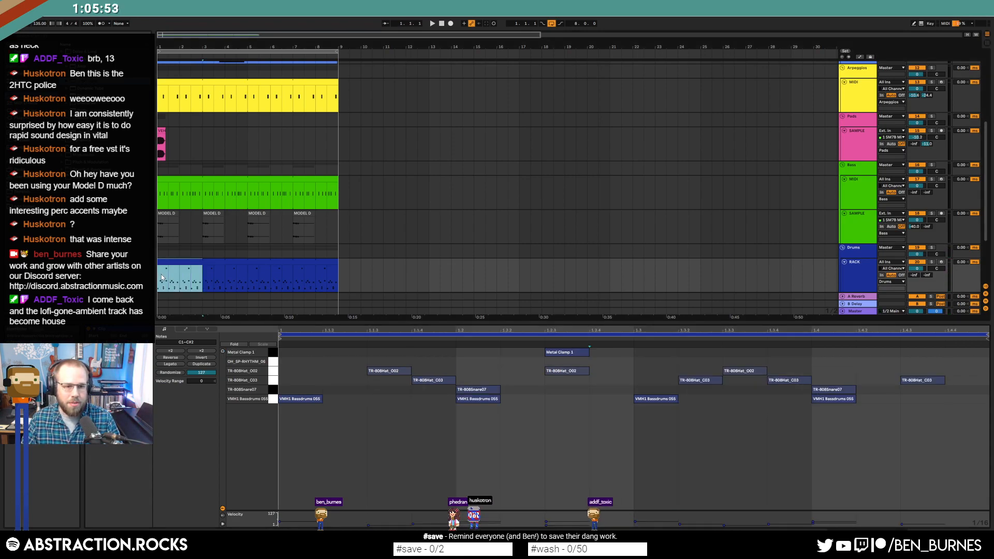
key(ctrl+j)
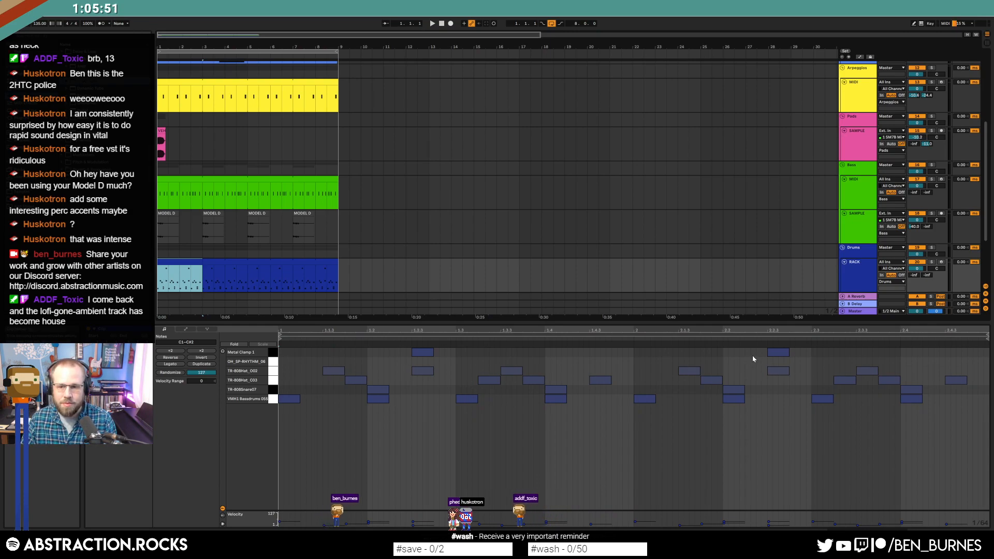
- Move bar 2's Metal Clamp 1 hit to 2.3.4 with an OH_SP-RHYTHM hit at 2.1.2, and extend the two-bar RACK pattern through bar 8
drag(783, 353, 891, 359)
key(space)
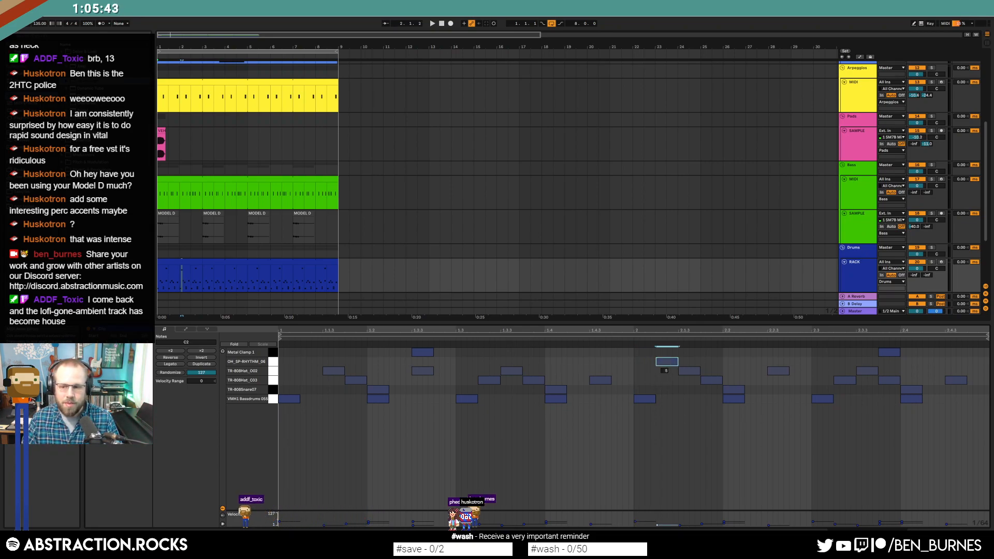
key(space)
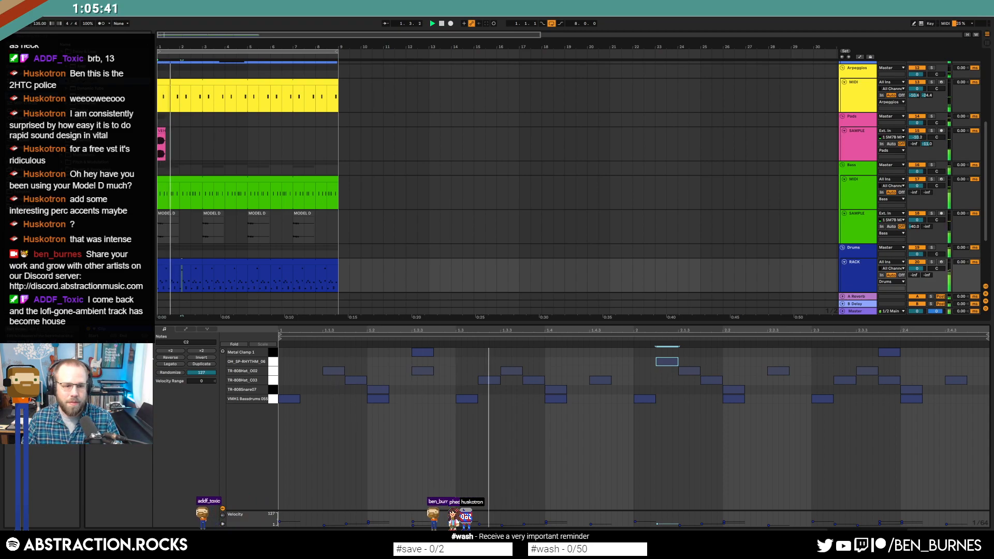
click(209, 264)
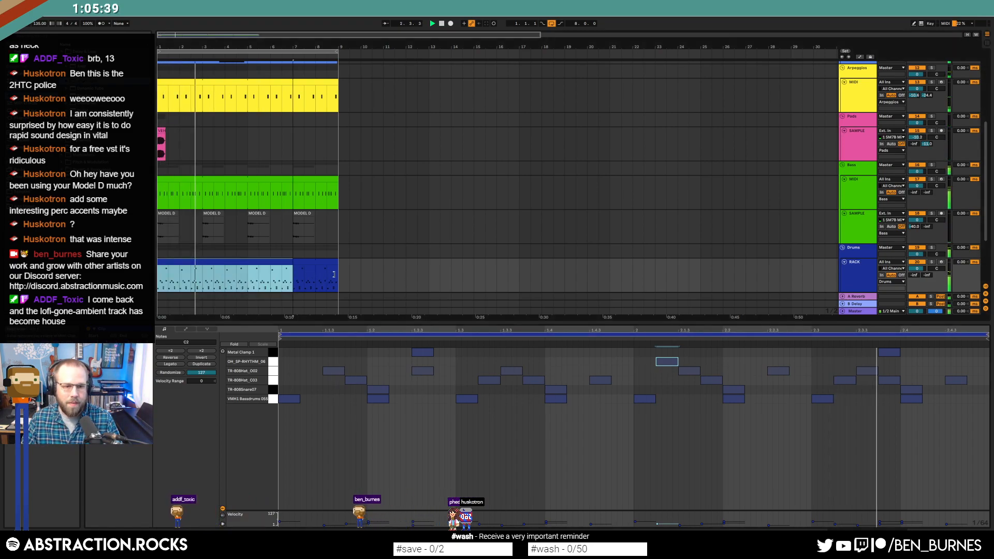
- Add a Metal Clamp 1 hit at 2.4.3 near the end of the RACK clip and select the last two clamp hits
double_click(978, 352)
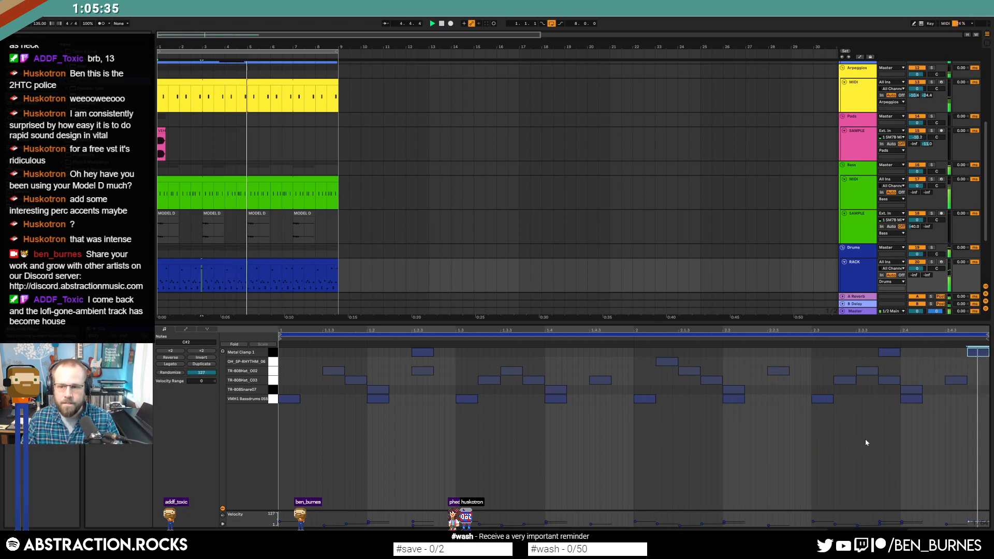
key(Left)
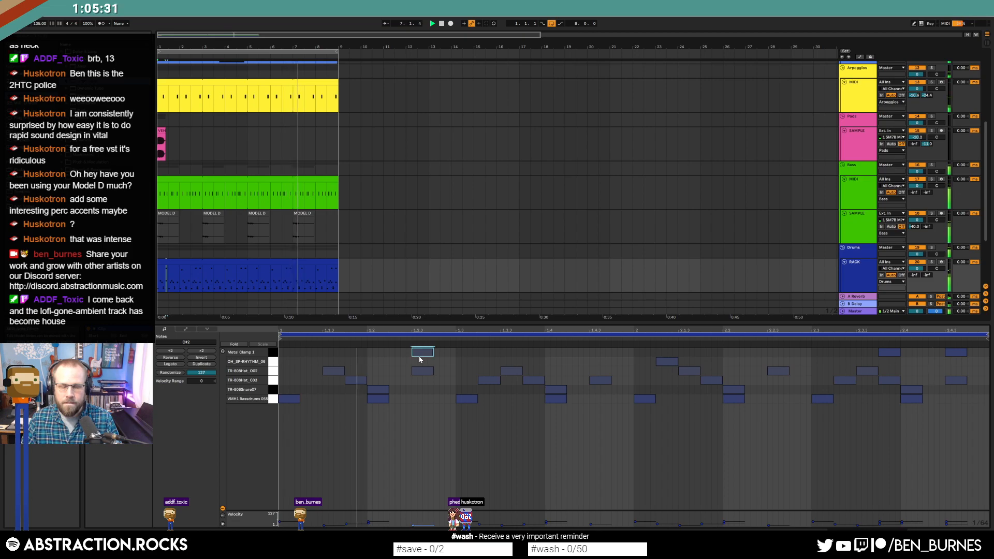
drag(878, 356, 957, 354)
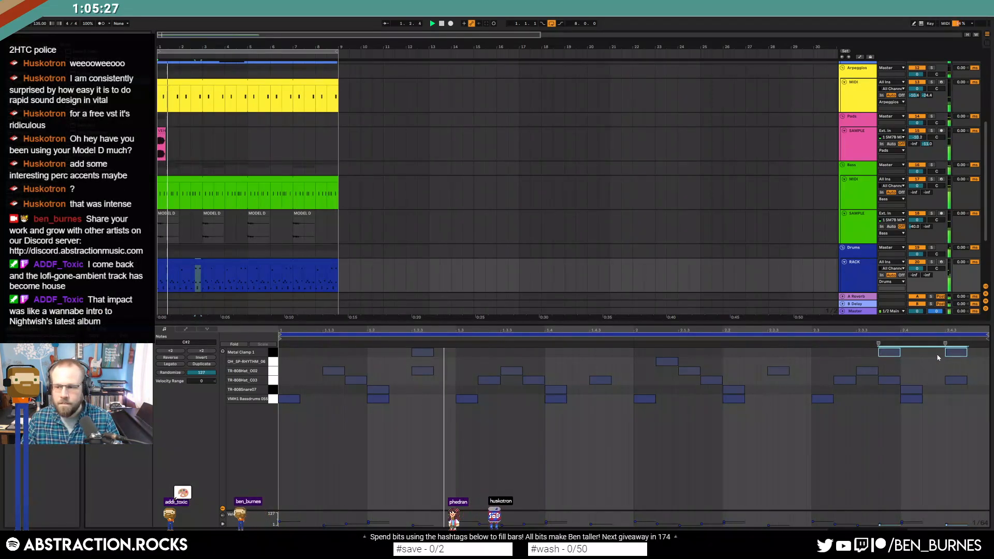
key(shift+Tab)
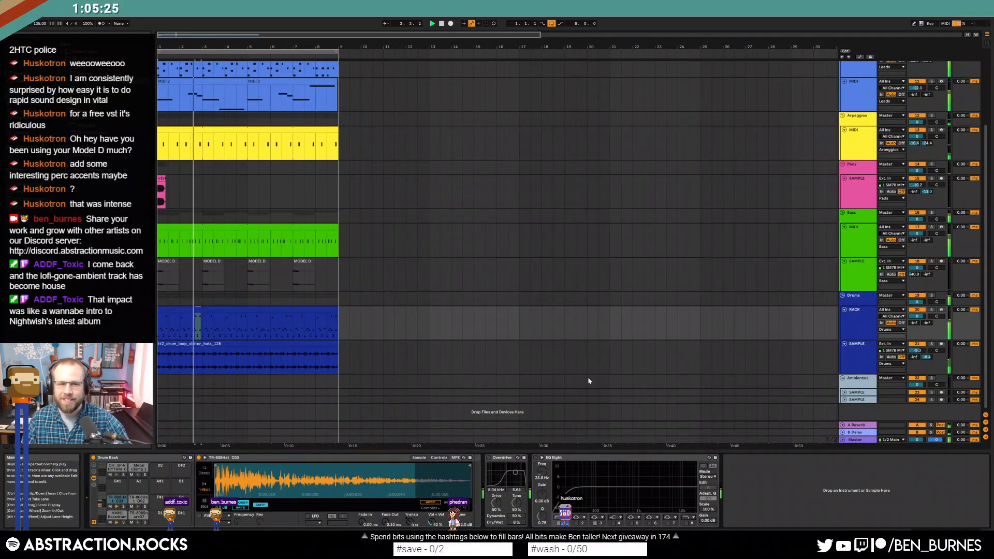
- Adjust Analog's Filter 1 cutoff frequency on the first Leads MIDI track and solo that track during playback
click(327, 268)
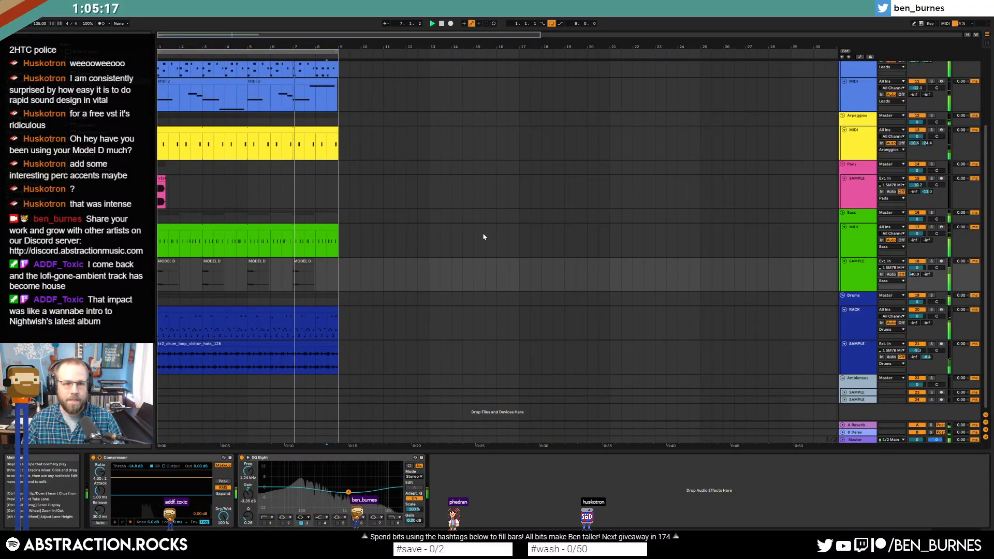
scroll(440, 238, up, 2)
scroll(440, 237, up, 2)
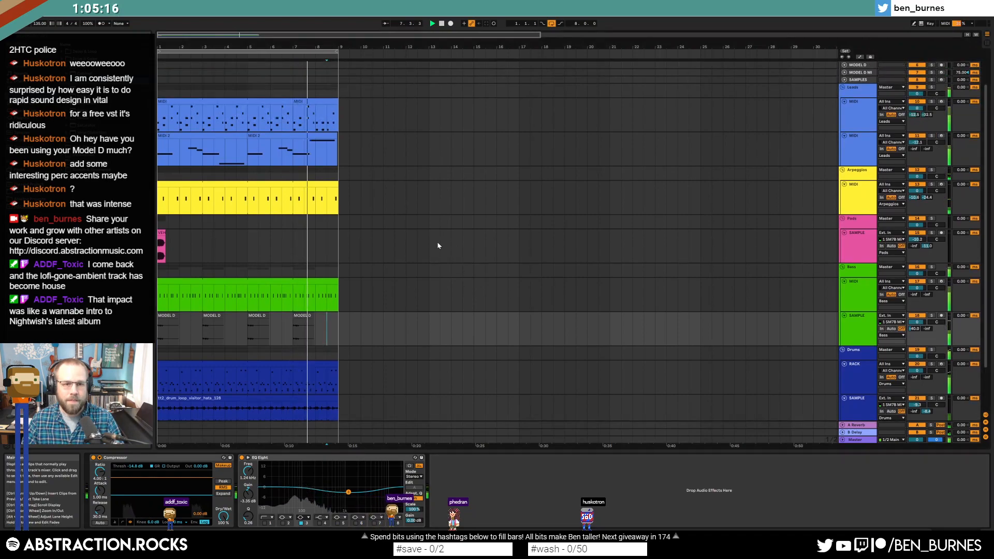
click(284, 100)
drag(227, 474, 226, 469)
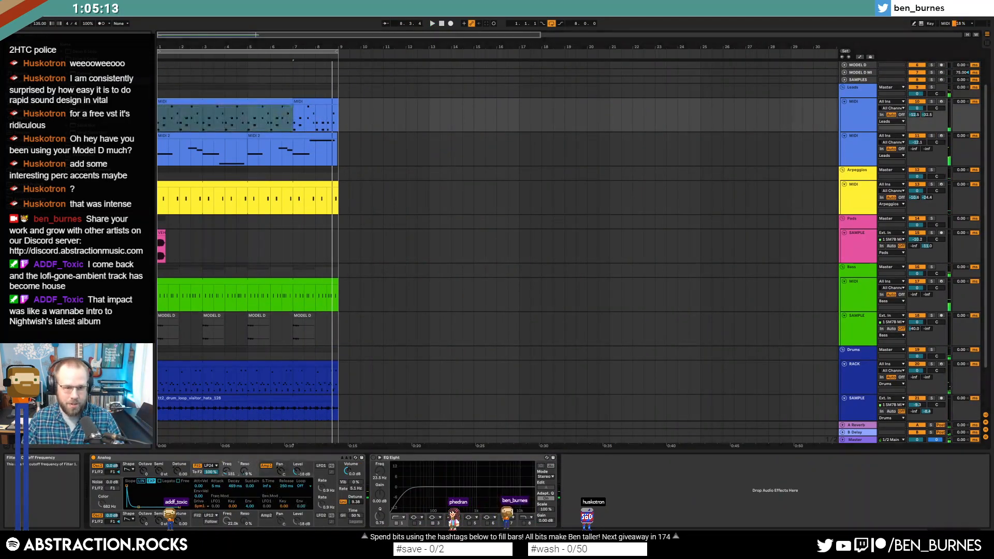
click(931, 102)
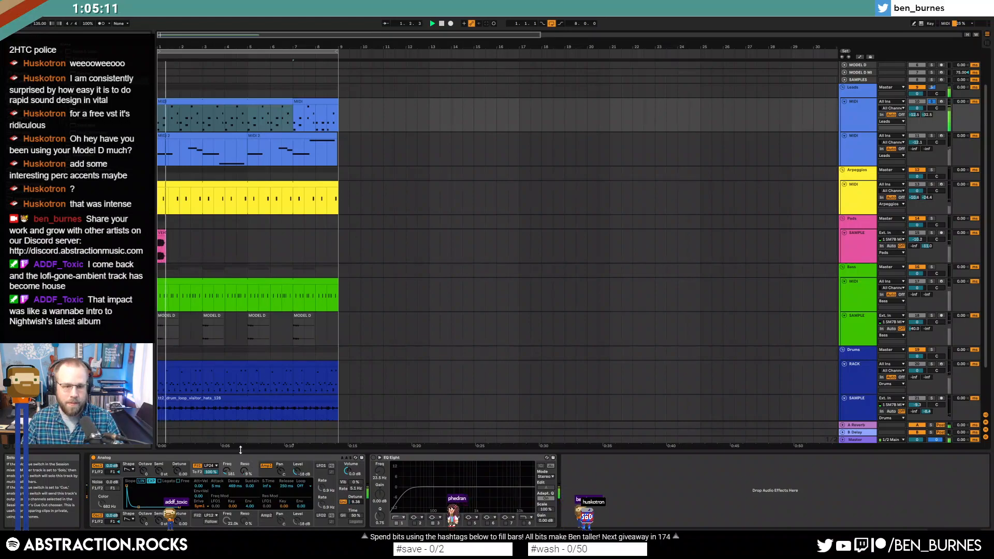
- Slightly lower the filter frequency of the first Leads track's Analog synth and stop playback
mouse_move(227, 472)
mouse_down()
mouse_move(227, 450)
mouse_move(226, 477)
mouse_up()
key(space)
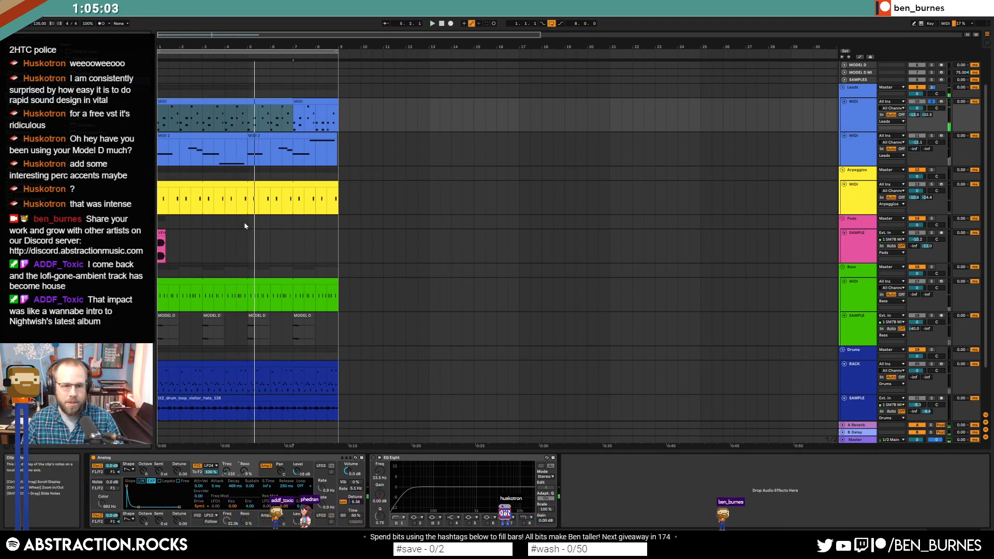
scroll(330, 287, down, 2)
scroll(316, 276, up, 2)
click(230, 475)
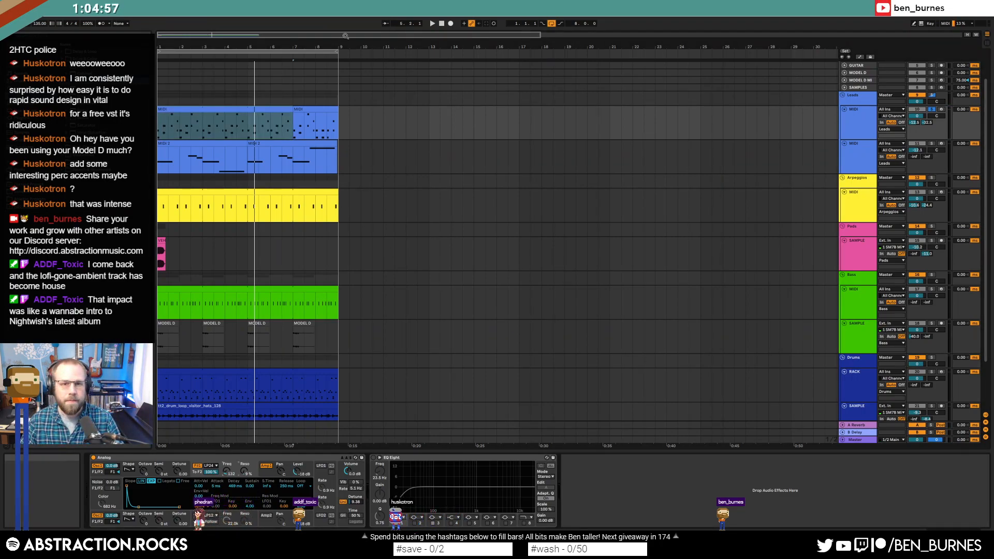
- Adjust the boundary between the two clips on the second Leads track so they meet exactly at bar 5
click(337, 143)
scroll(226, 154, up, 10)
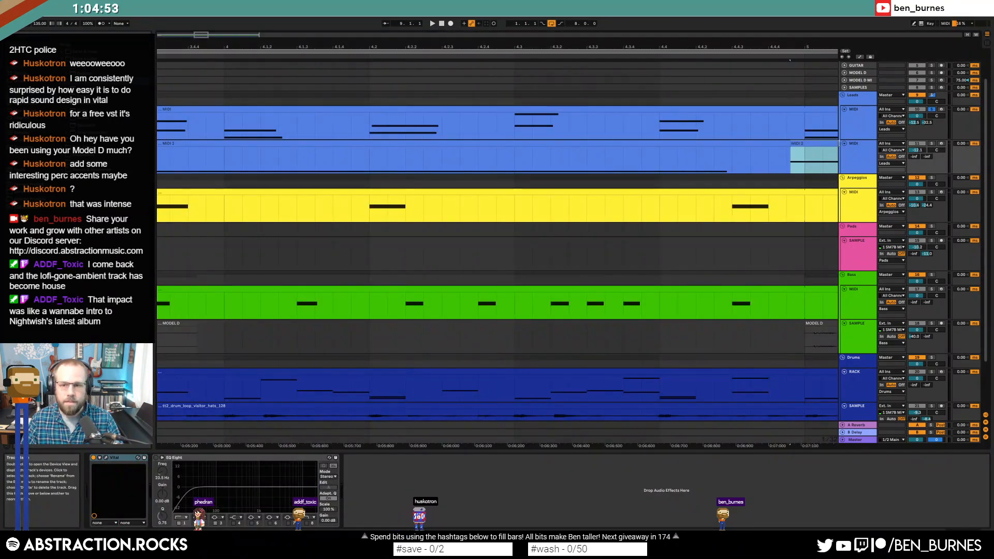
click(797, 153)
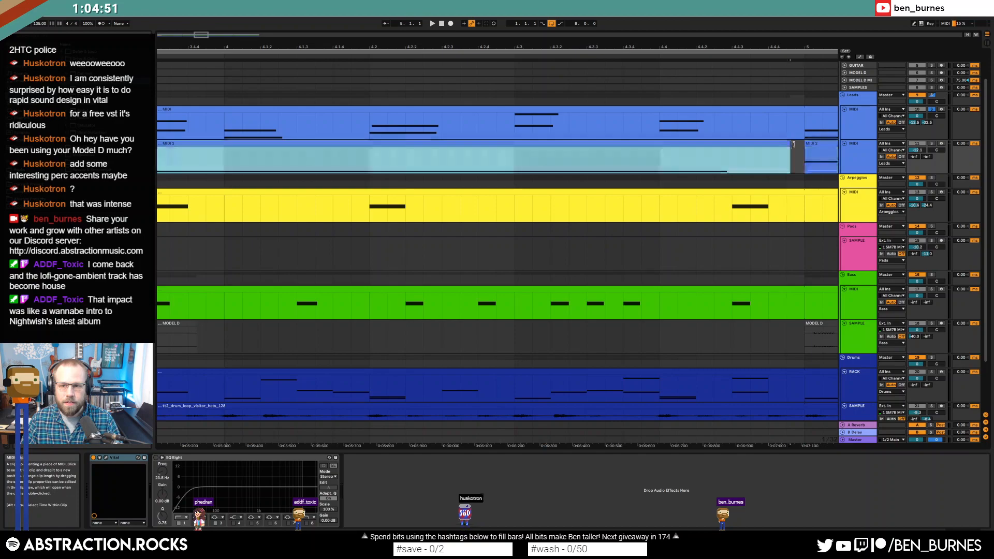
scroll(397, 178, down, 10)
scroll(326, 168, down, 3)
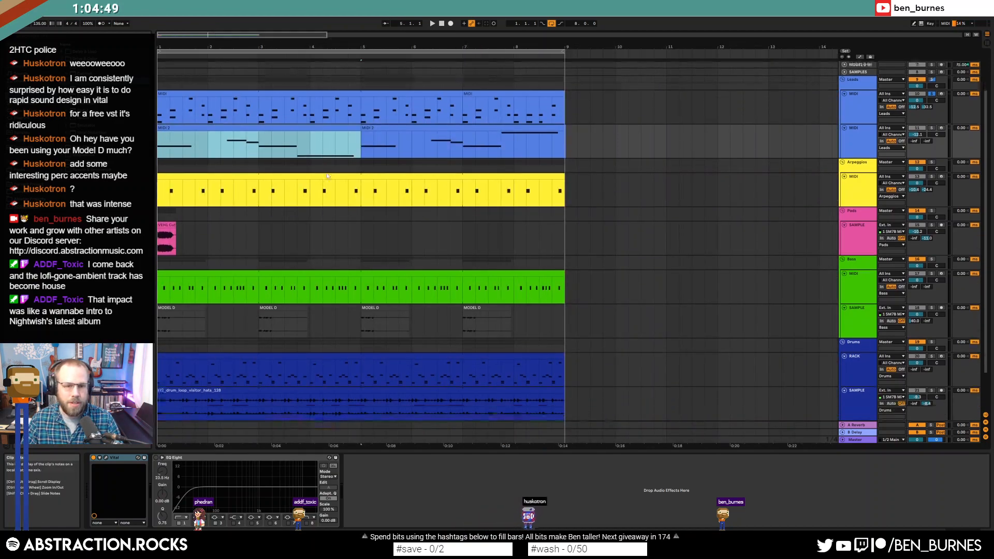
- Solo the Arpeggios MIDI track alongside the soloed lead and play the loop to hear them together
key(shift+Tab)
key(shift+Tab)
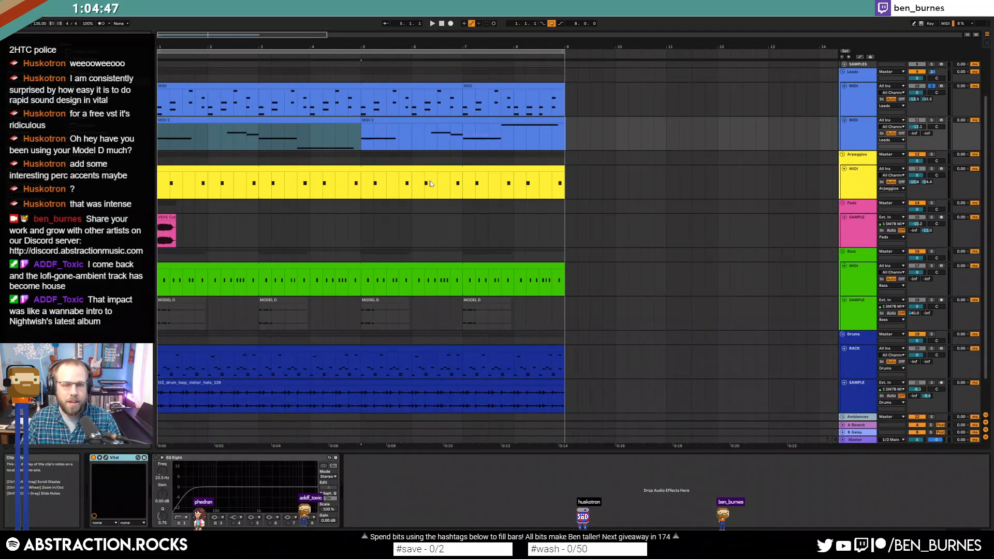
click(397, 170)
key(space)
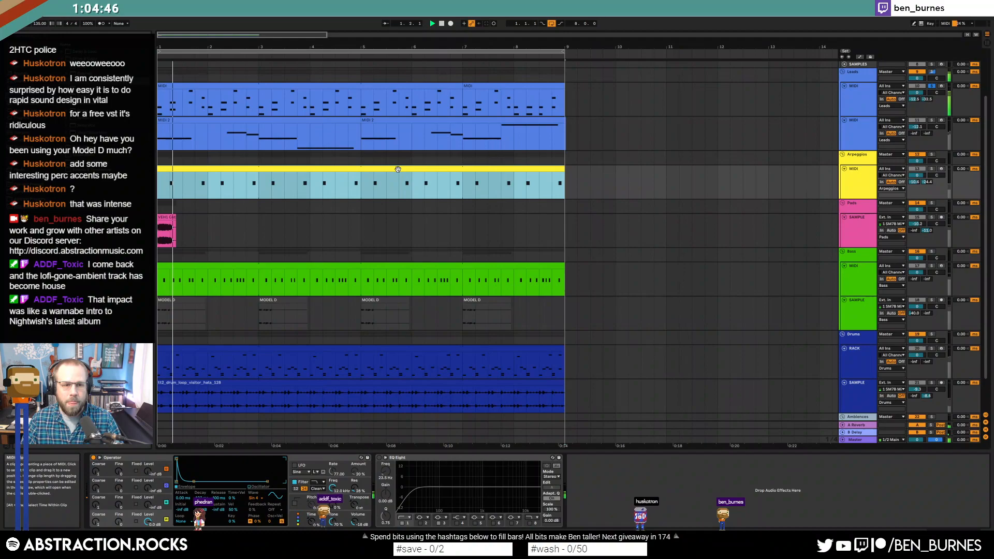
click(932, 170)
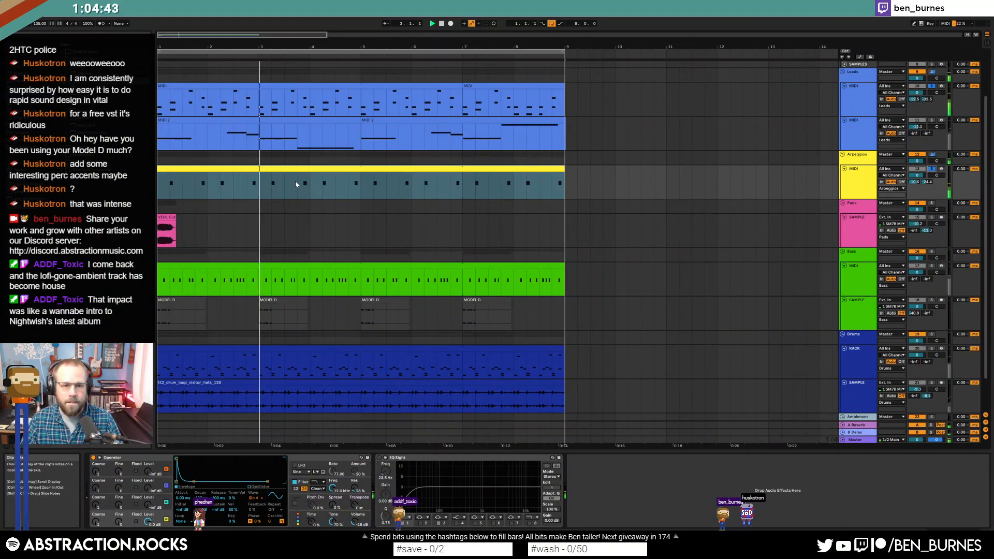
scroll(366, 195, down, 2)
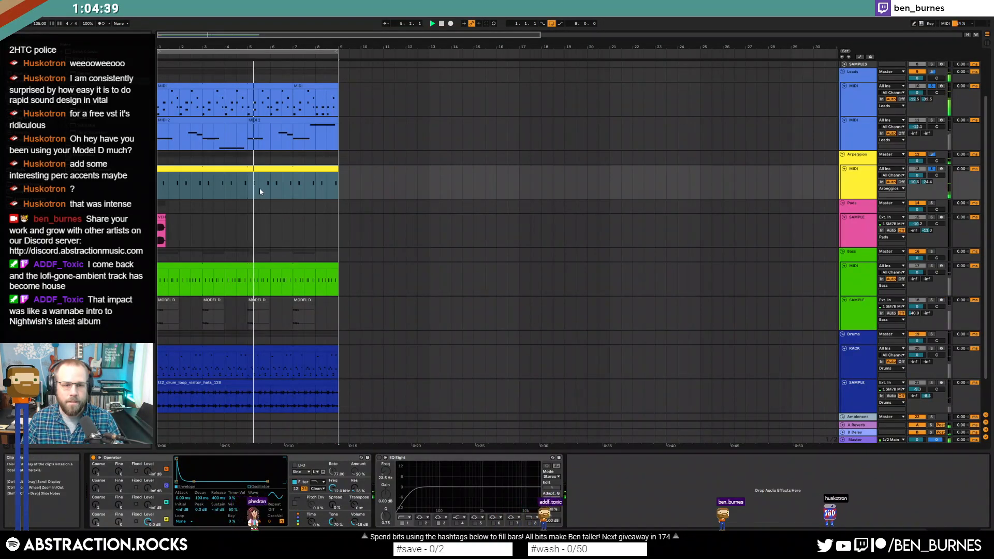
click(863, 186)
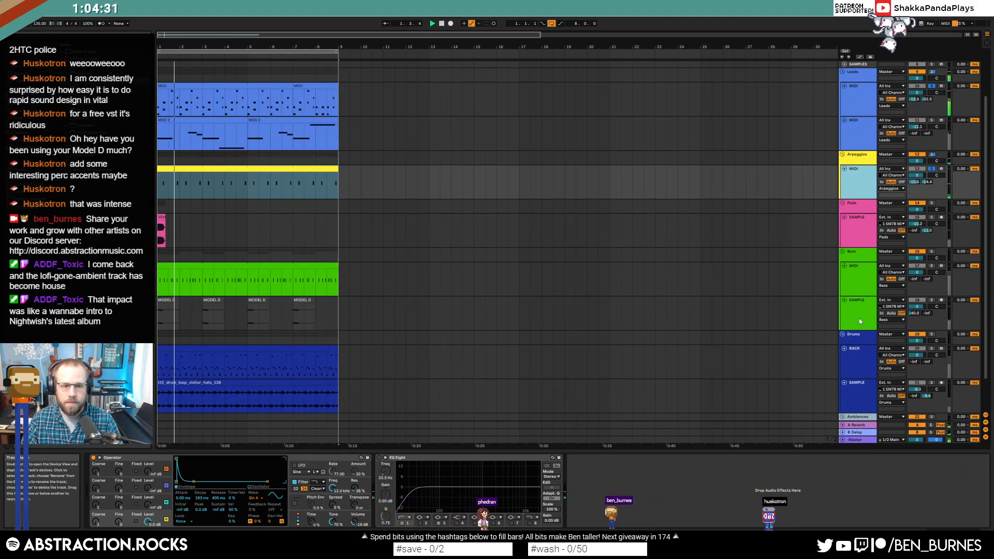
- Double the lower chord notes of the first Leads clip one octave down
click(301, 80)
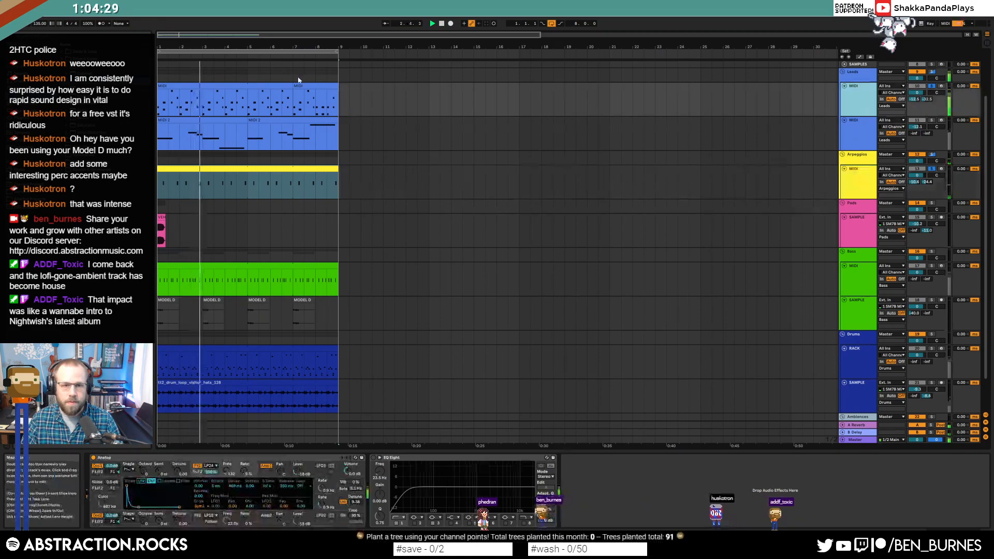
double_click(298, 182)
drag(273, 436, 298, 471)
shift+drag(378, 421, 385, 436)
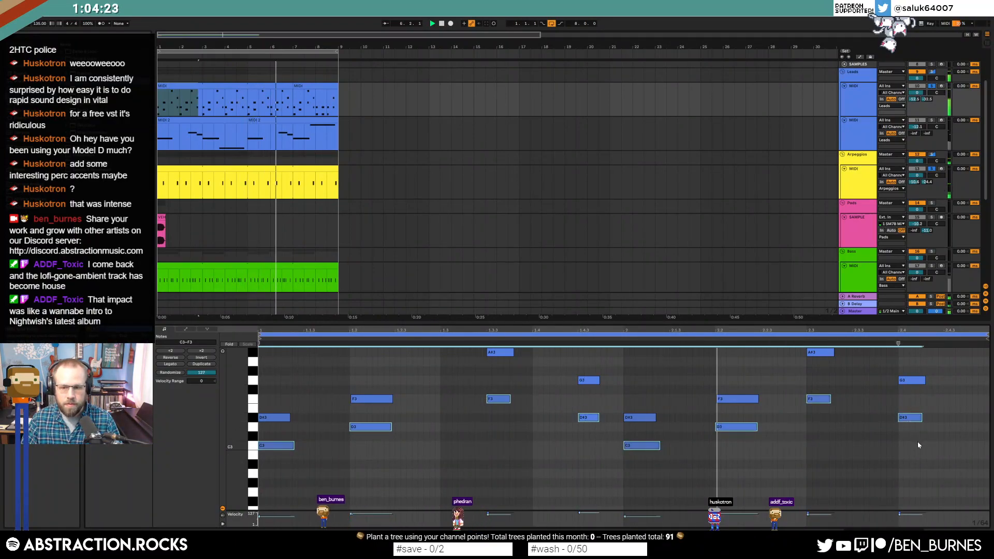
key(shift+Down)
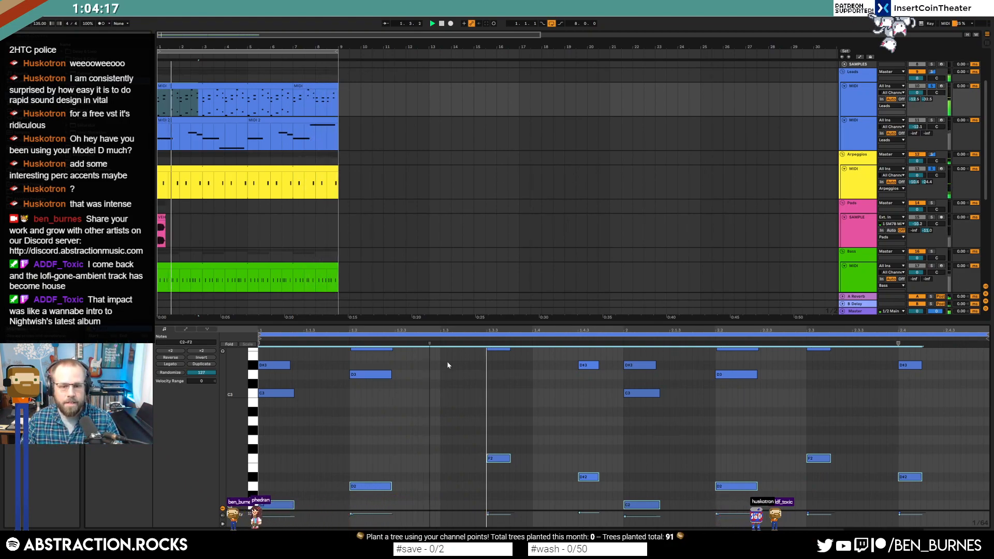
- Try the added F2 note at G2 and D#2, finally placing it back on F2
click(500, 453)
drag(500, 458, 499, 439)
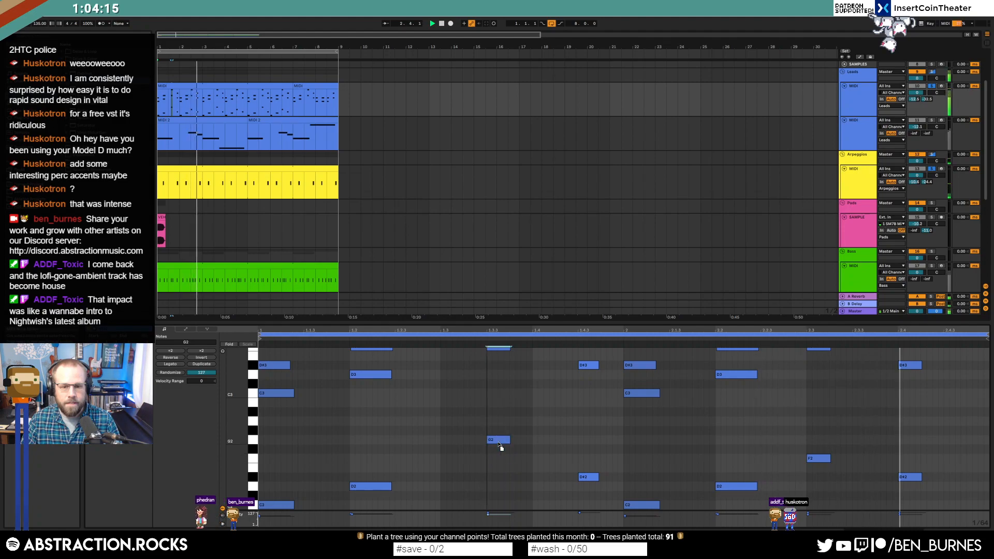
scroll(574, 415, up, 3)
scroll(573, 416, down, 4)
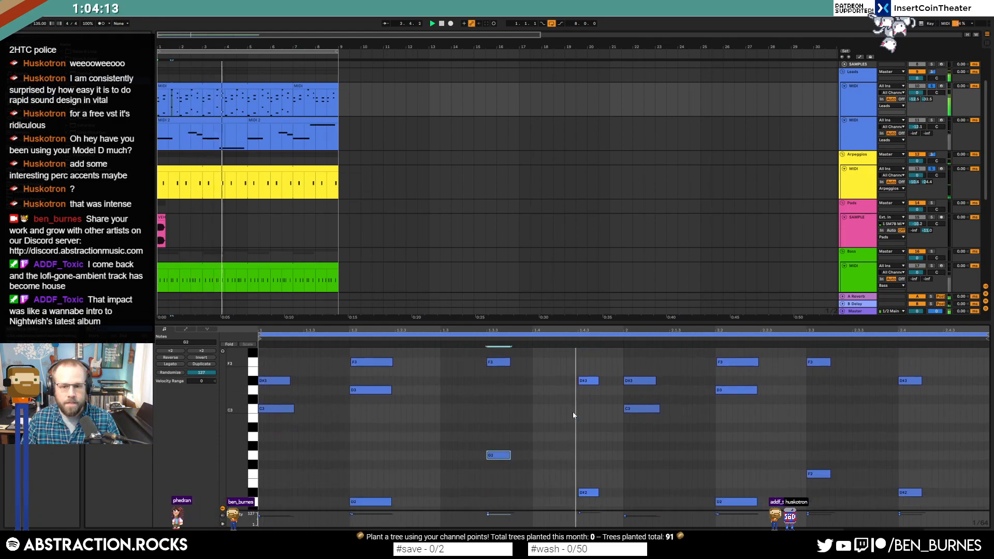
drag(497, 425, 498, 462)
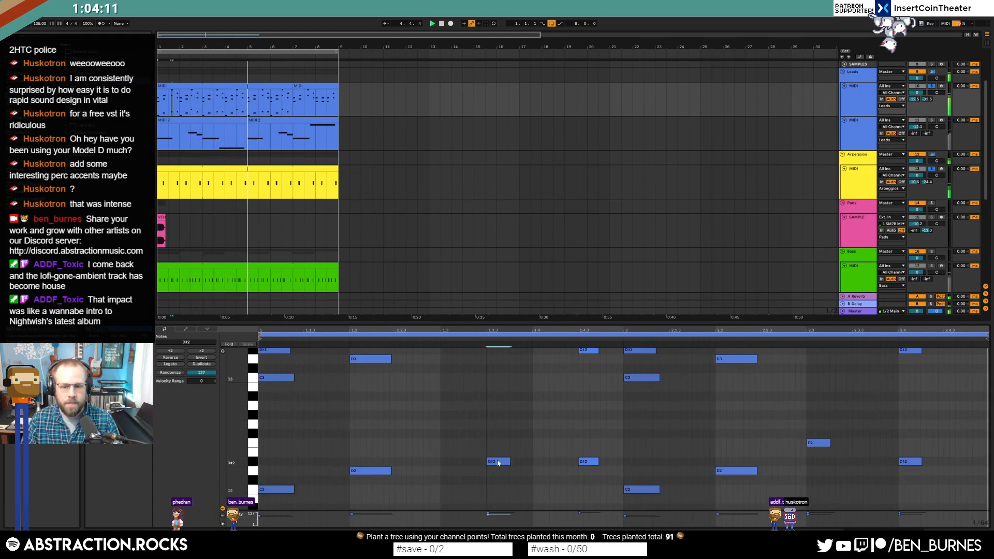
drag(501, 462, 501, 443)
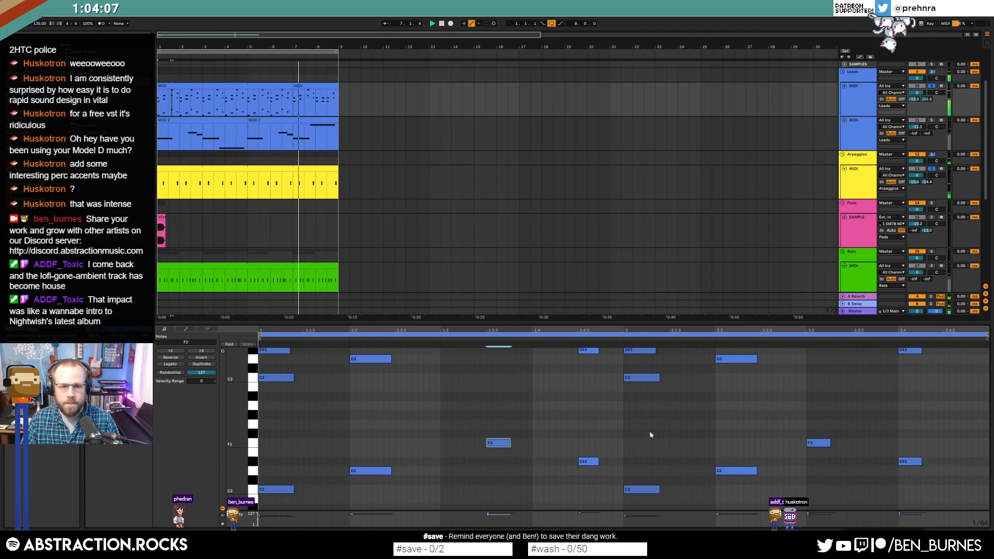
- Stop playback and delete the added octave-lower notes from the lead clip
key(space)
drag(288, 422, 987, 512)
key(Delete)
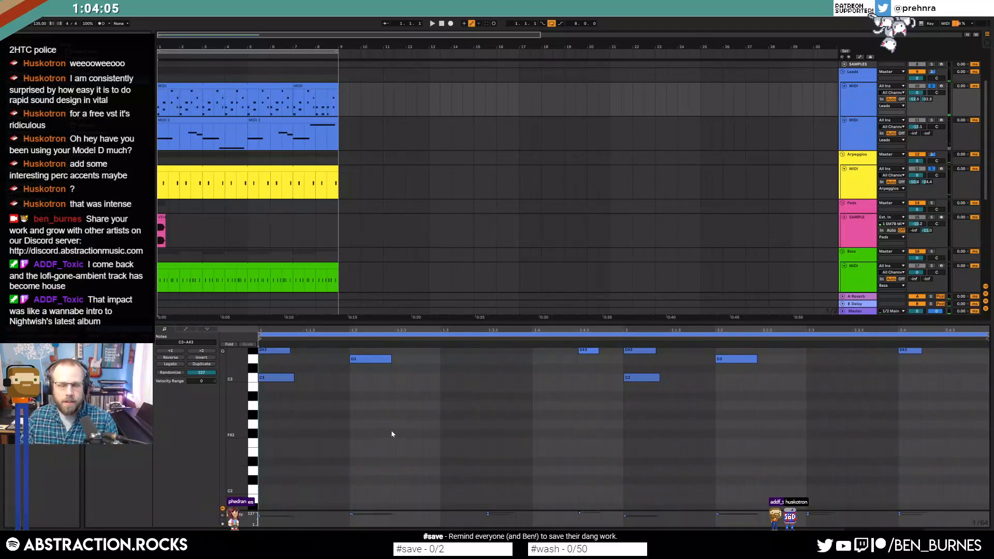
- Audition the lead parts, and play the full arrangement with the track solos cleared
key(shift+Tab)
key(space)
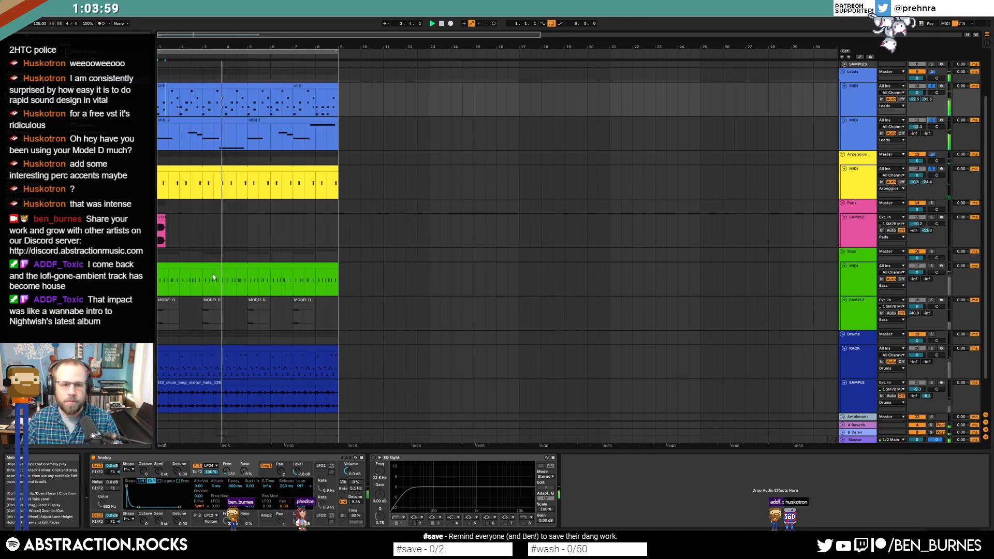
scroll(536, 363, down, 1)
scroll(536, 363, down, 2)
click(697, 308)
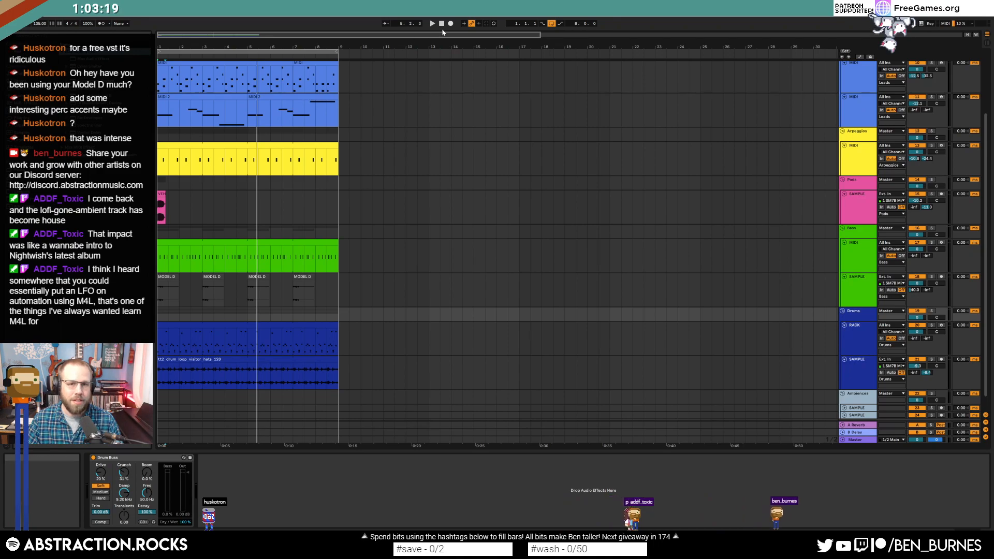
key(space)
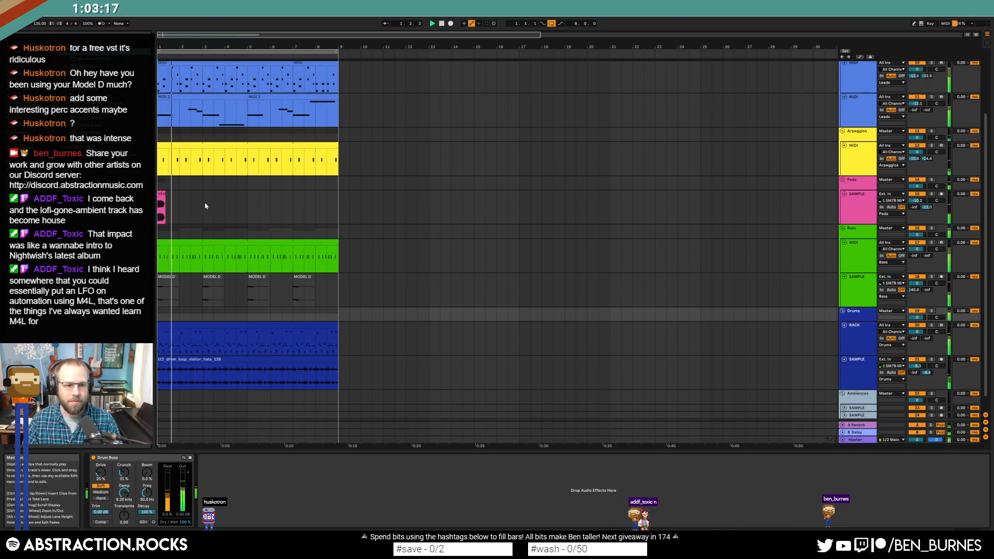
- Place an OH_SP-RHYTHM_06 hit just after the start of bar 2 in the drum rack clip and stop playback
click(170, 204)
double_click(208, 325)
click(634, 406)
click(667, 361)
key(shift+Tab)
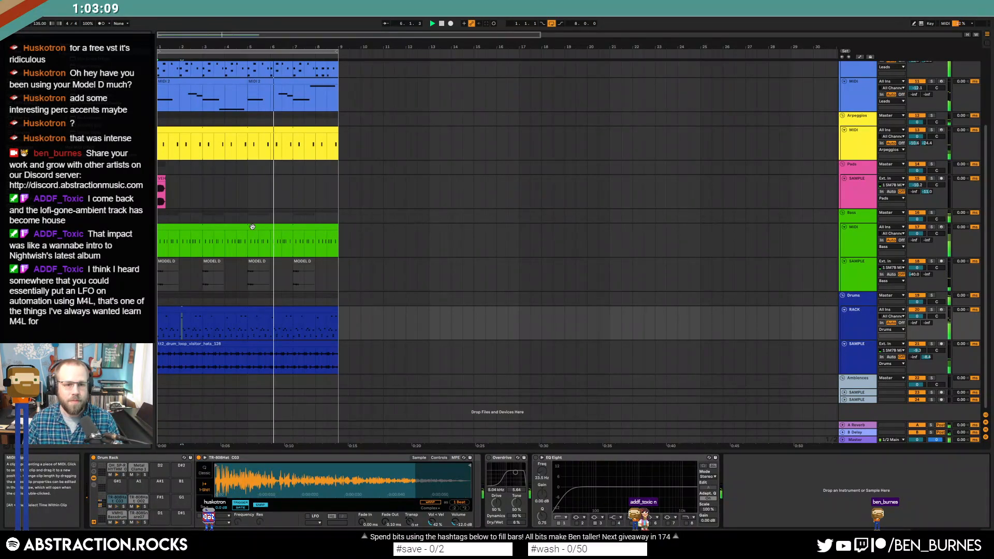
key(space)
- Extend the Bass group's MIDI clip to bar 45
scroll(253, 229, down, 3)
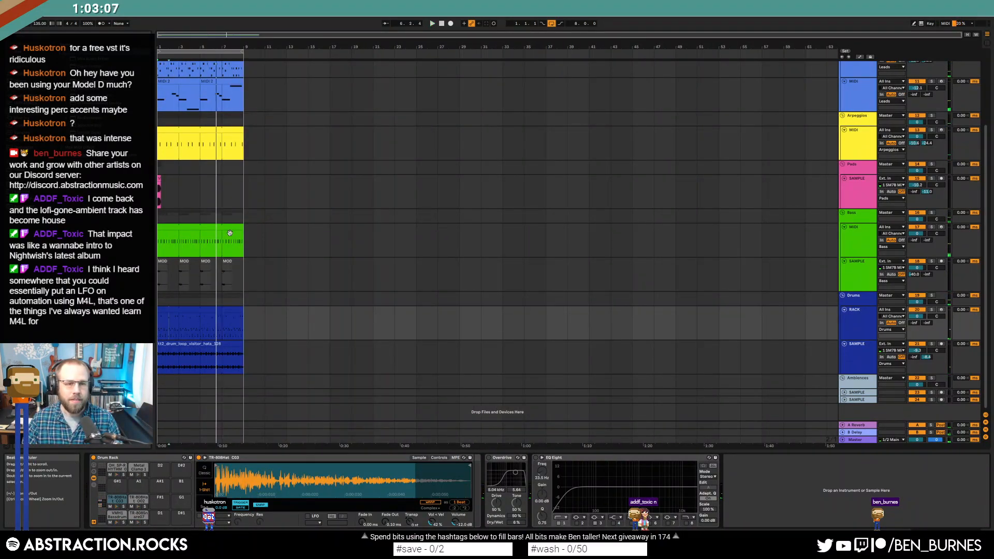
scroll(230, 233, up, 2)
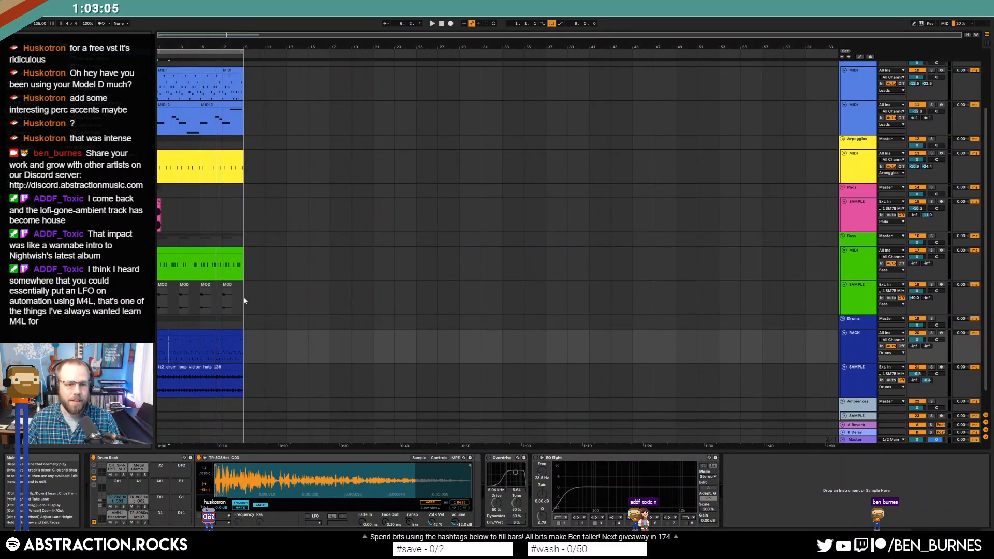
drag(244, 301, 157, 299)
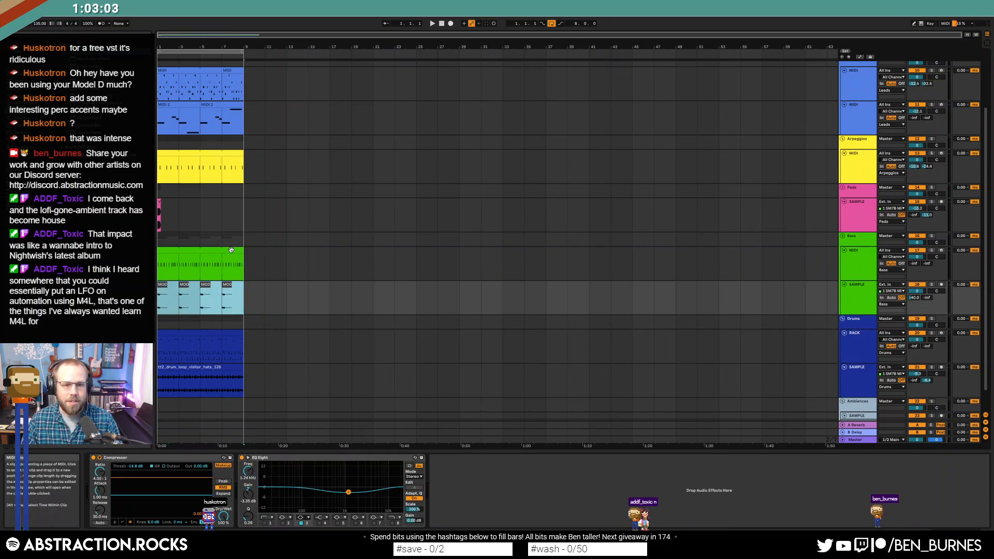
click(231, 250)
drag(280, 257, 633, 265)
- Inspect the drum loop clip on the Drums group's SAMPLE track
click(372, 347)
double_click(203, 375)
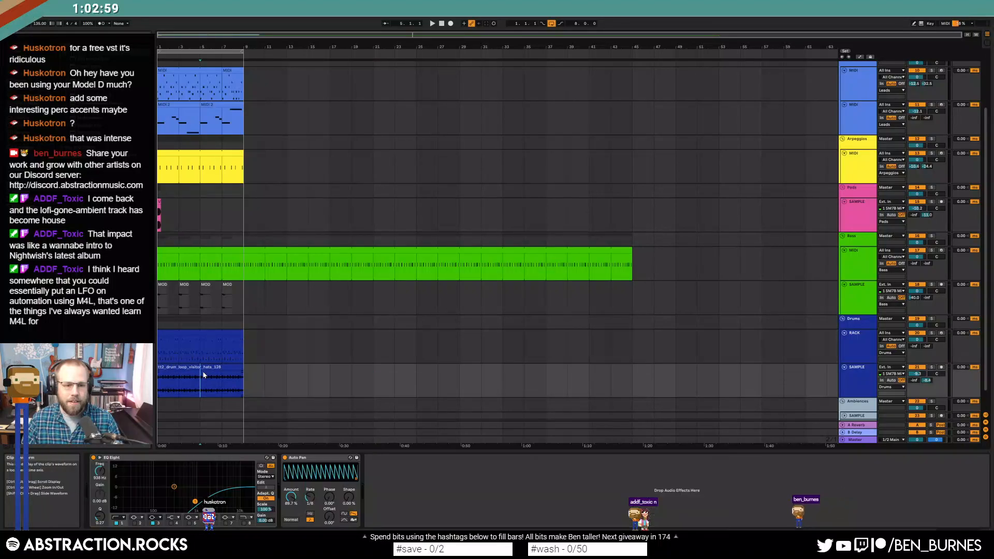
key(shift+Tab)
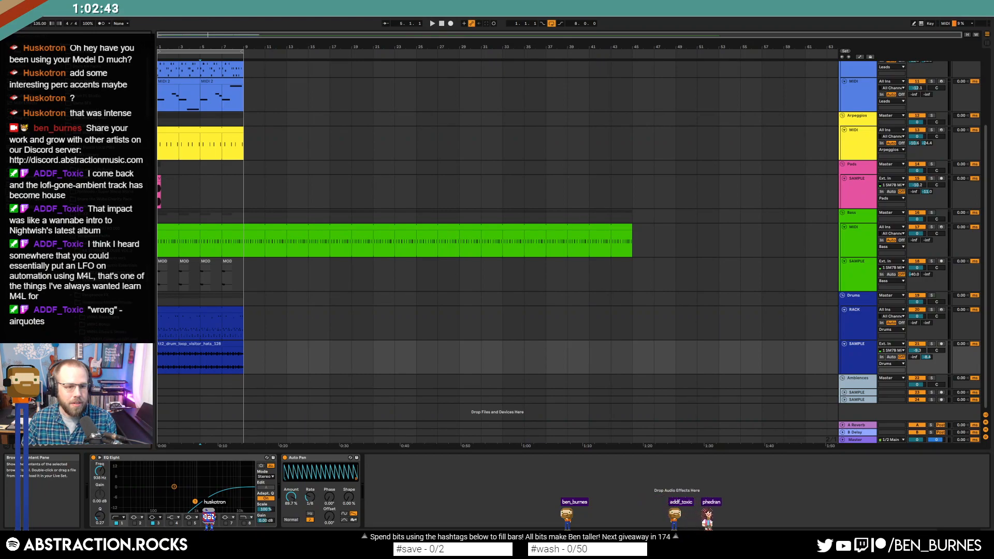
- Copy all TR-808Snare07 notes in the drum rack clip onto the VMH1 Claps & Snares 042 row
click(206, 327)
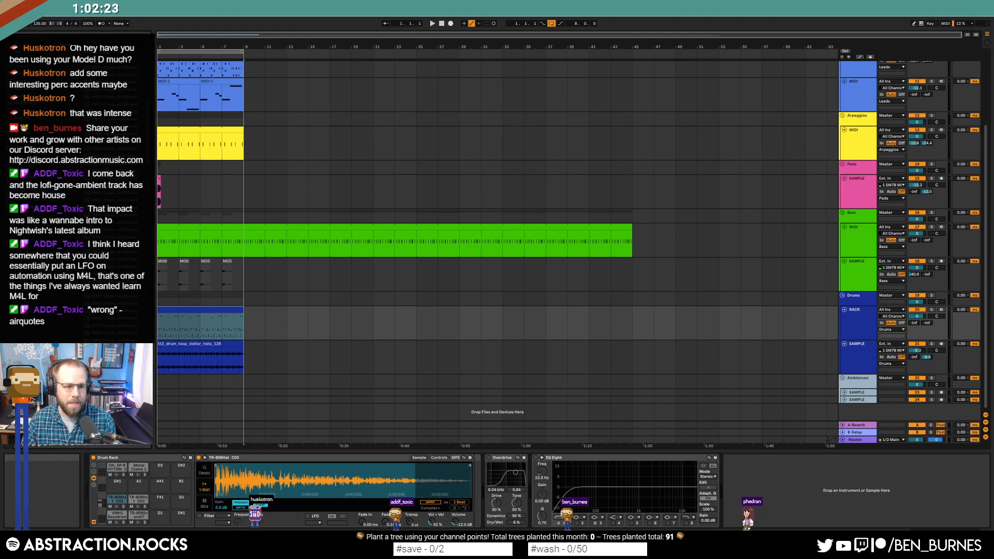
double_click(181, 308)
click(279, 401)
key(ctrl+c)
key(ctrl+v)
key(Up)
click(659, 448)
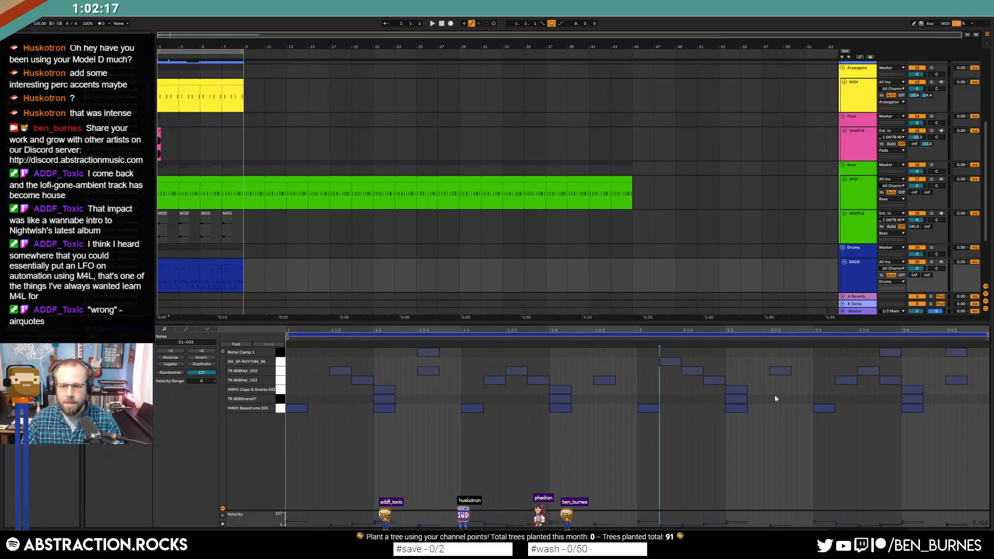
- Add a VMH1 Claps & Snares 042 hit one sixteenth before beat 3 of bar 2 and play the pattern
double_click(802, 390)
key(space)
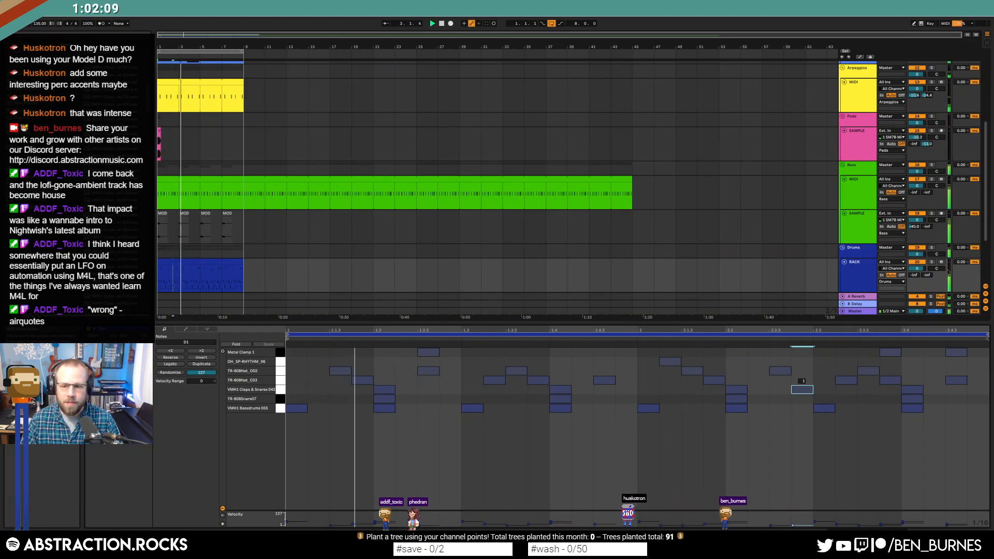
key(shift+Tab)
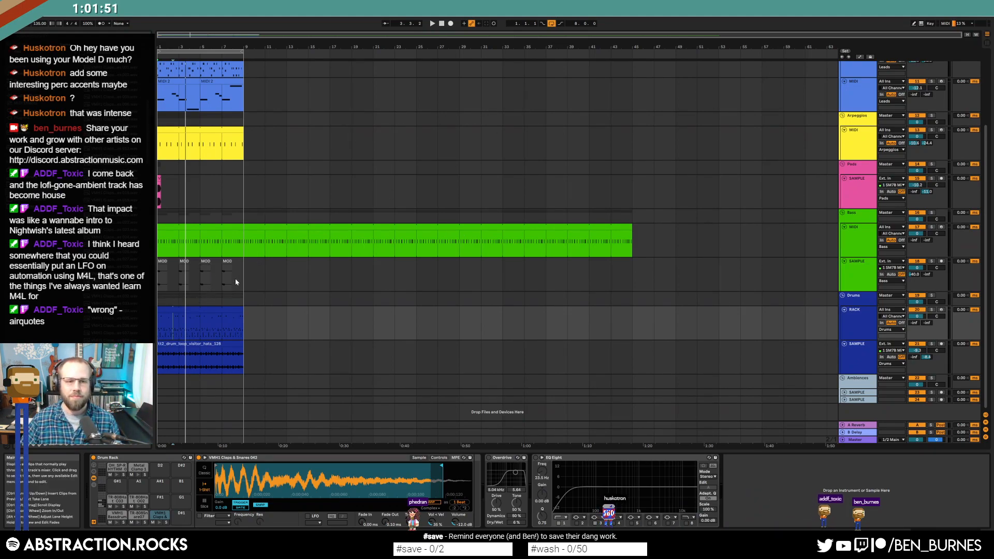
- Move the clips of both Leads MIDI tracks together so they start at bar 25
scroll(226, 122, up, 1)
drag(246, 120, 155, 82)
drag(183, 115, 436, 116)
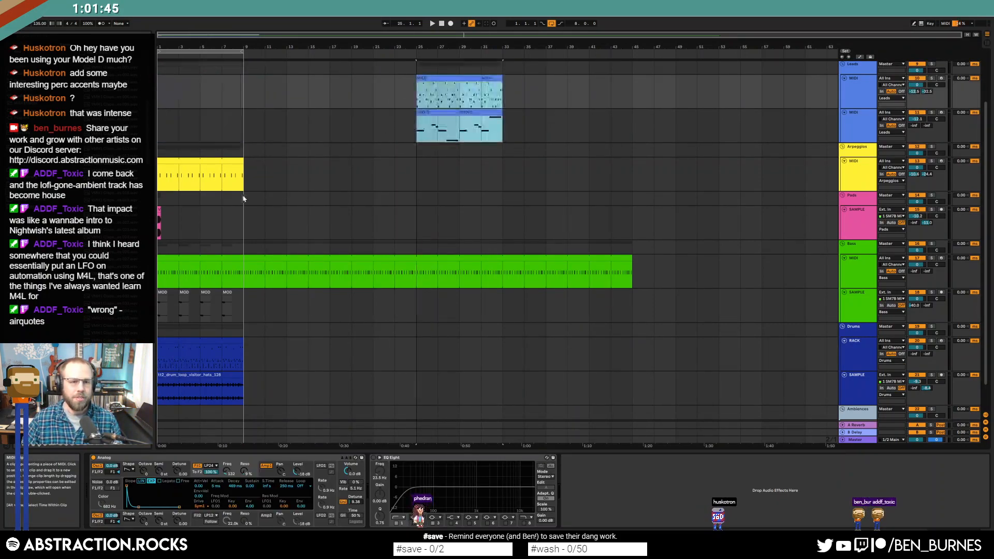
- Move the Pads sample clip to bar 25 and lower its EQ Eight high-cut frequency to about 1.6 kHz
click(160, 210)
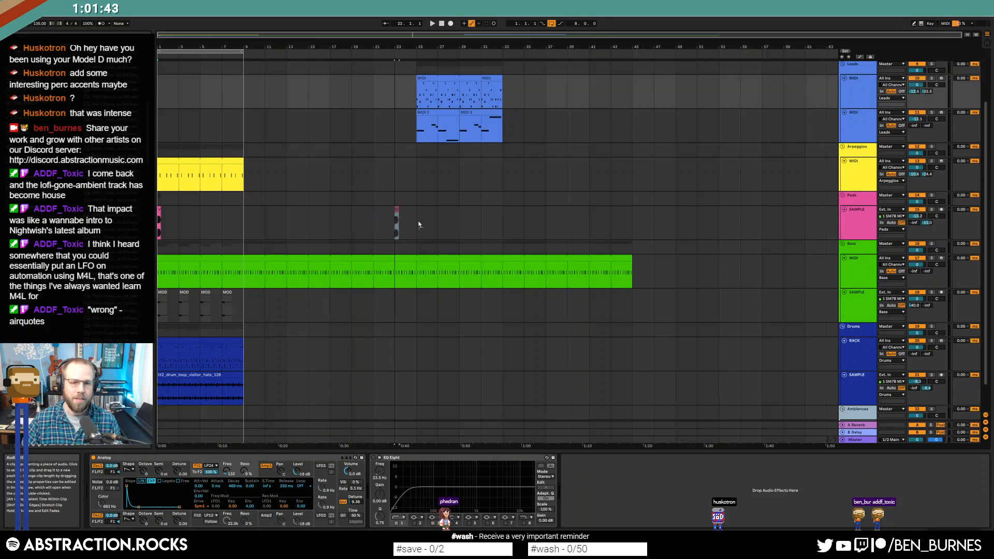
drag(419, 225, 417, 220)
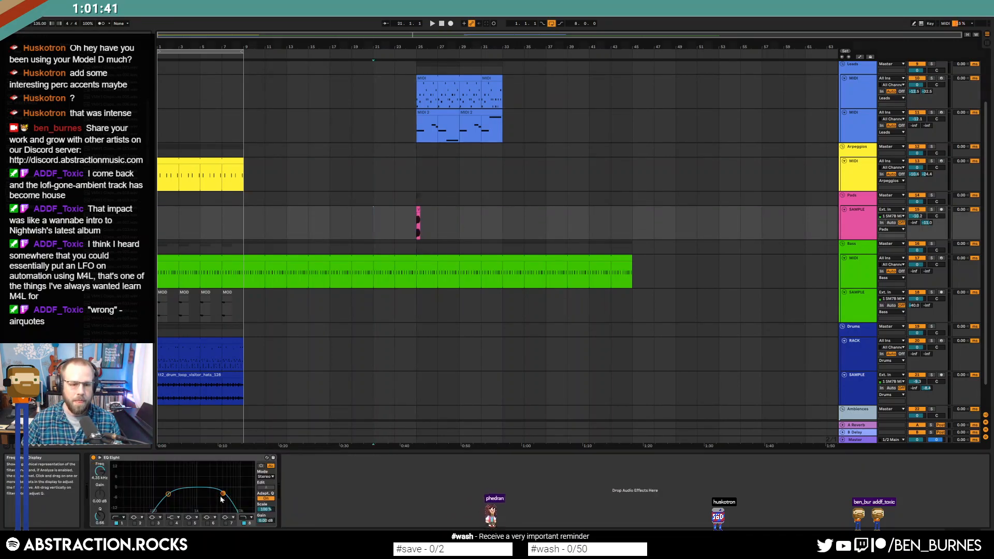
drag(223, 493, 208, 493)
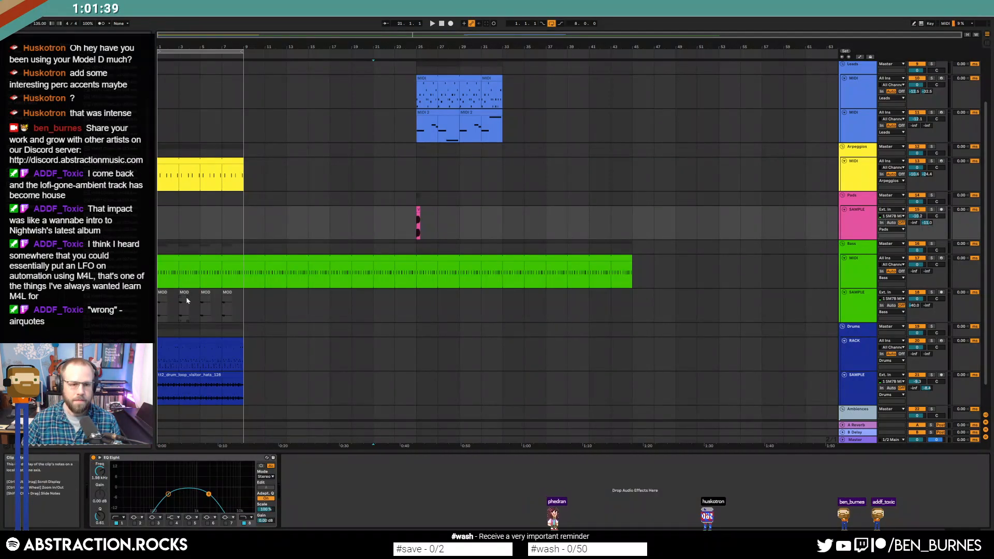
- Move the four Bass sample clips and the tt2_drum_loop_visitor_hats_128 clip so they start at bar 9
click(162, 294)
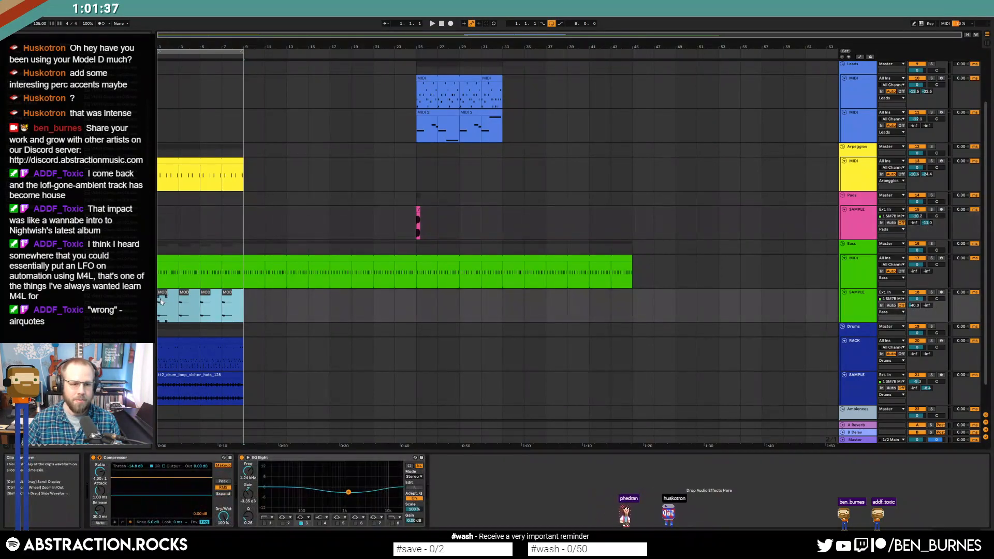
drag(162, 294, 245, 300)
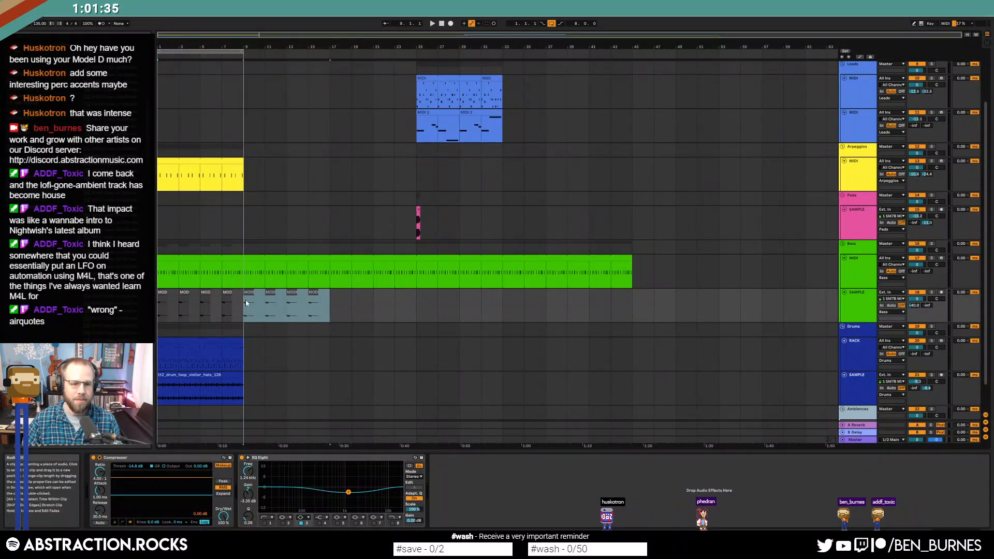
drag(211, 383, 299, 378)
- Extend the drum rack clip to bar 17 and deactivate the Metal Clamp, TR-808Hat, clap and snare notes in bars 1–9
drag(242, 341, 329, 343)
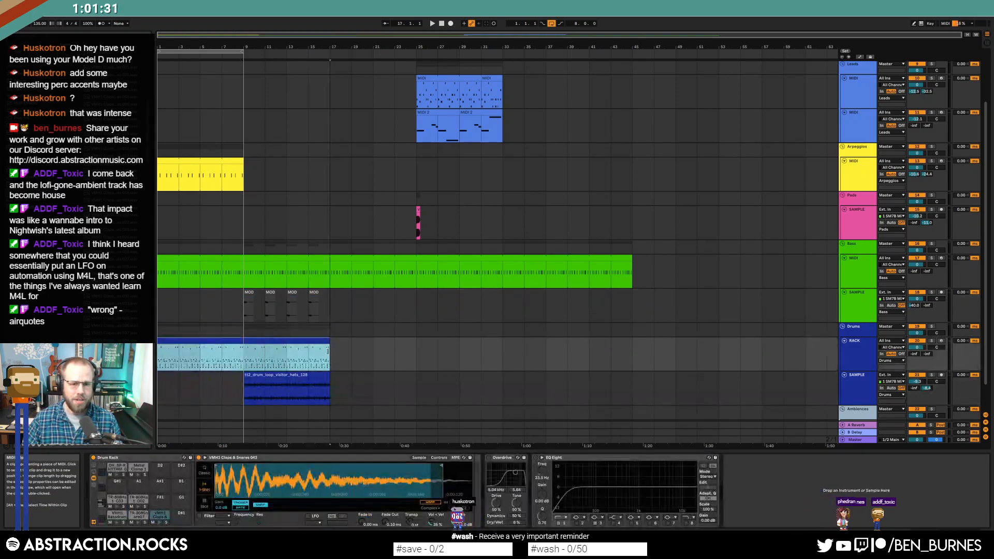
click(179, 346)
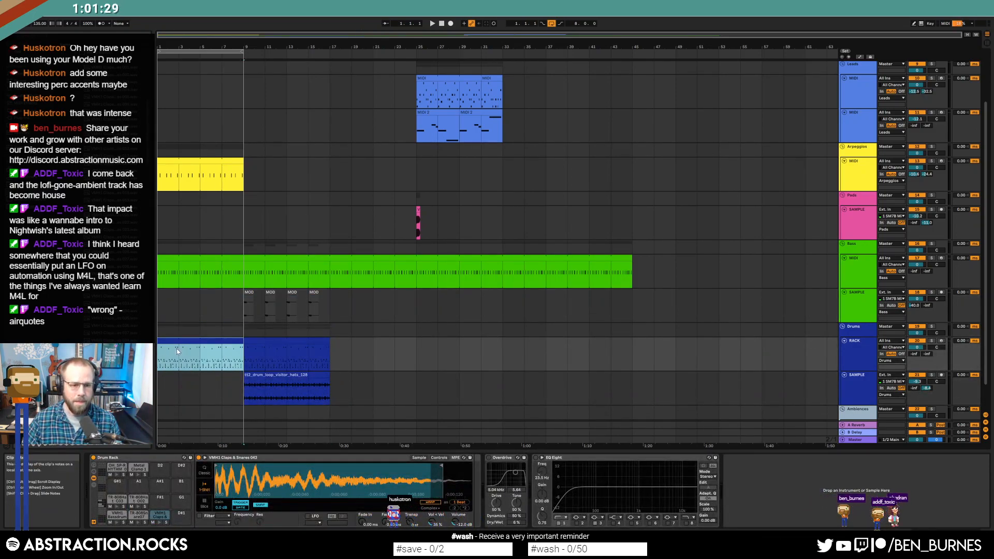
double_click(179, 346)
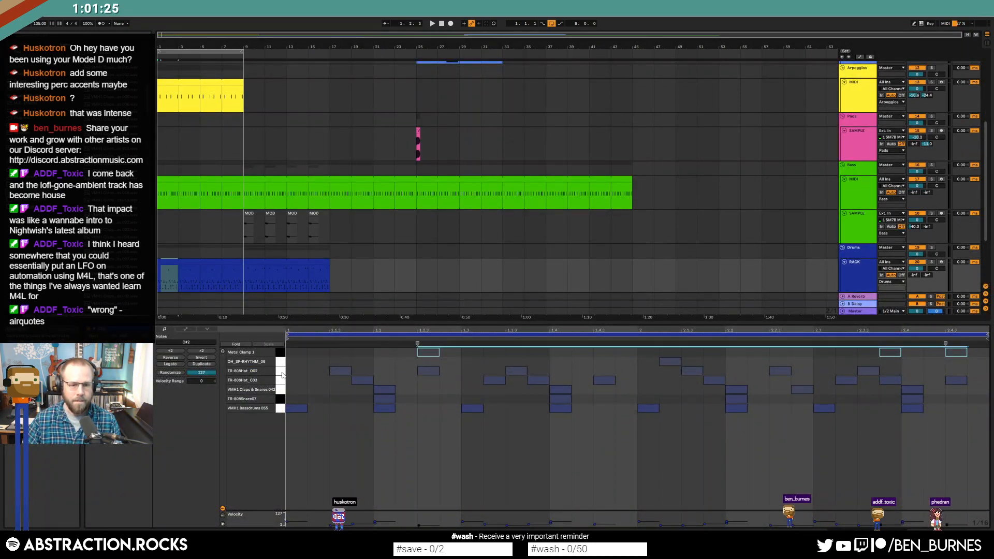
drag(281, 380, 279, 390)
key(space)
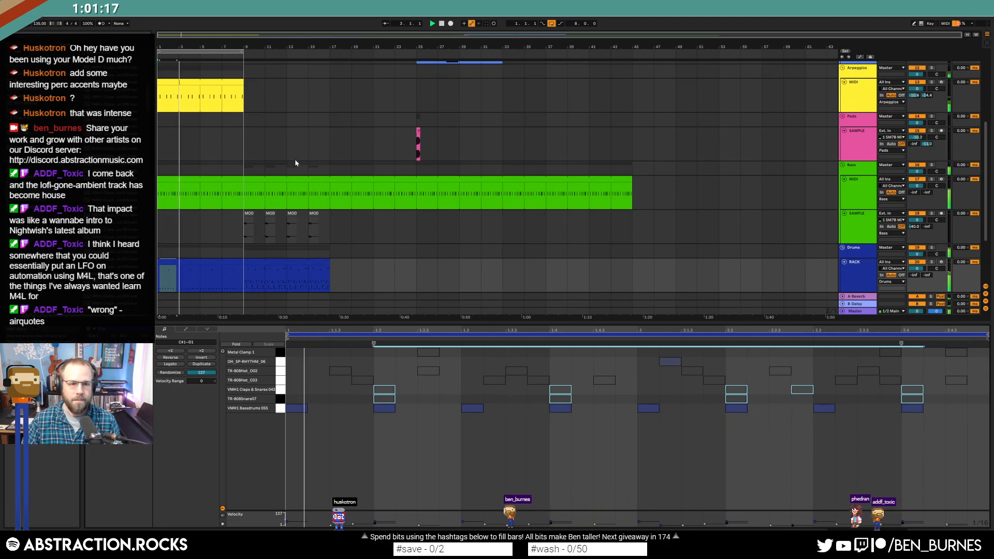
key(shift+Tab)
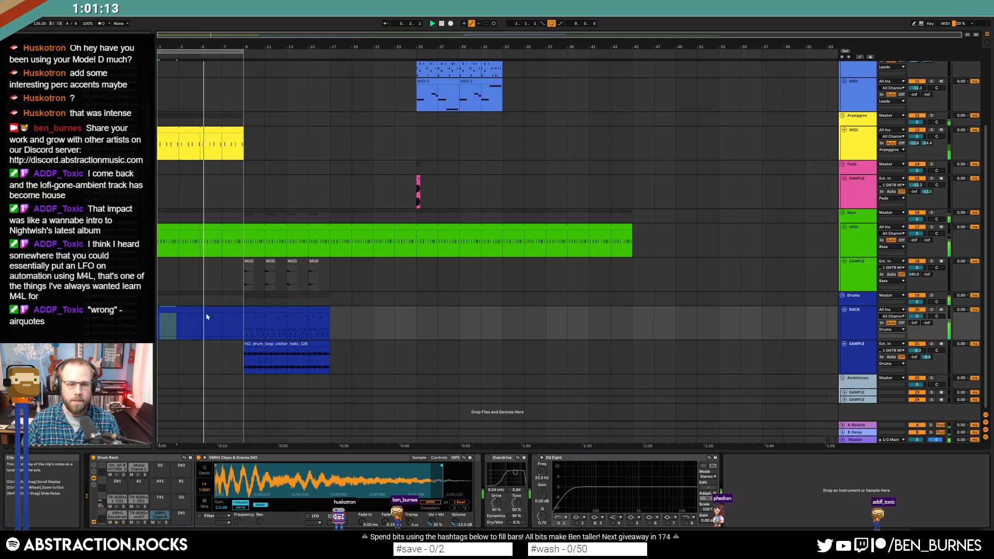
- Move the loop to bars 9–17 and extend the Arpeggios MIDI clip to bar 17
drag(217, 51, 304, 52)
drag(242, 132, 330, 141)
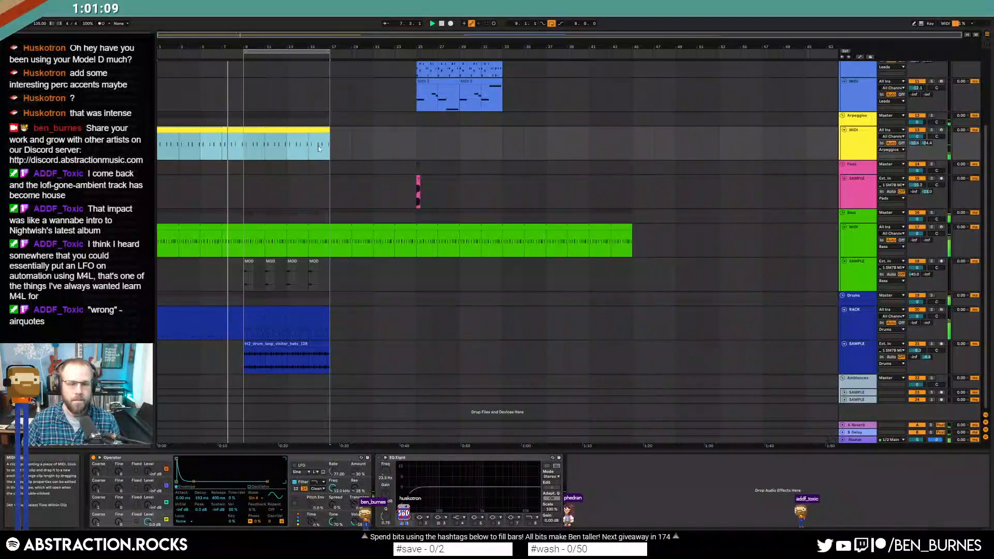
scroll(298, 264, up, 2)
scroll(305, 259, up, 1)
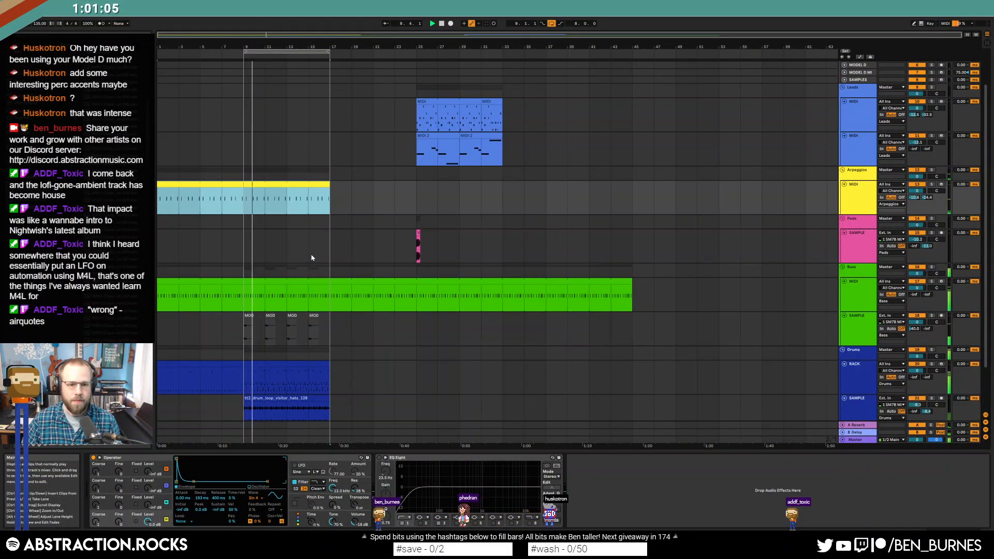
- In the drum rack clip at bar 9, replace the clap hit before beat 3 of bar 2 with a TR-808Snare07 hit one sixteenth after beat 2
scroll(311, 259, down, 1)
click(256, 332)
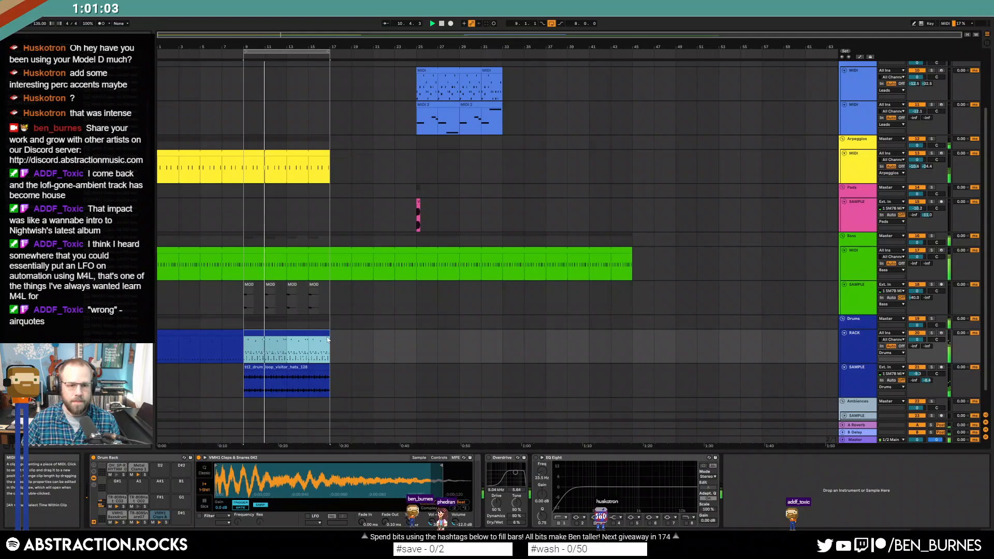
double_click(309, 333)
click(682, 421)
double_click(799, 390)
key(space)
- Consolidate bars 9–13 of the drum rack and place TR-808Snare07 hits one sixteenth before beat 3 in the clip's bars 2 and 4
scroll(285, 268, down, 1)
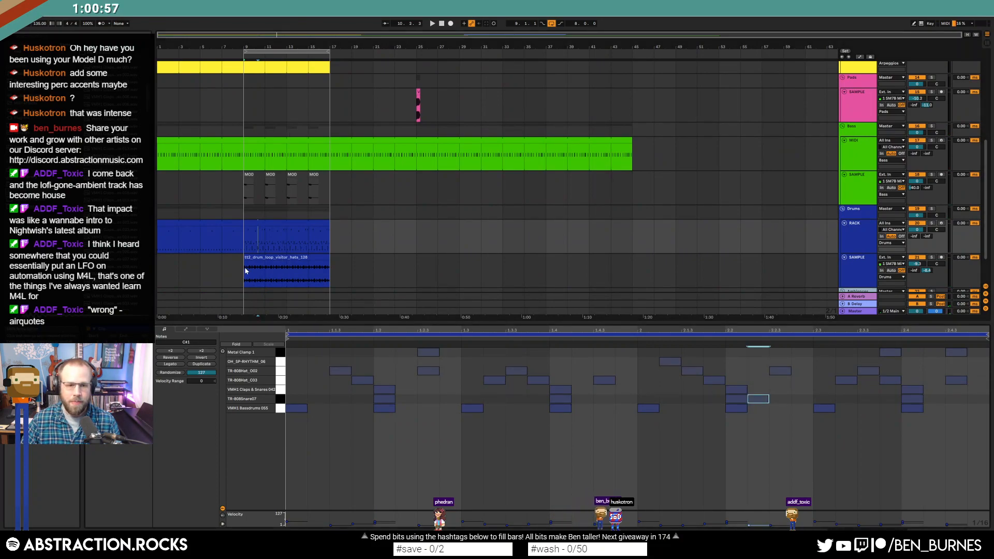
key(ctrl+j)
click(578, 389)
drag(525, 401, 542, 401)
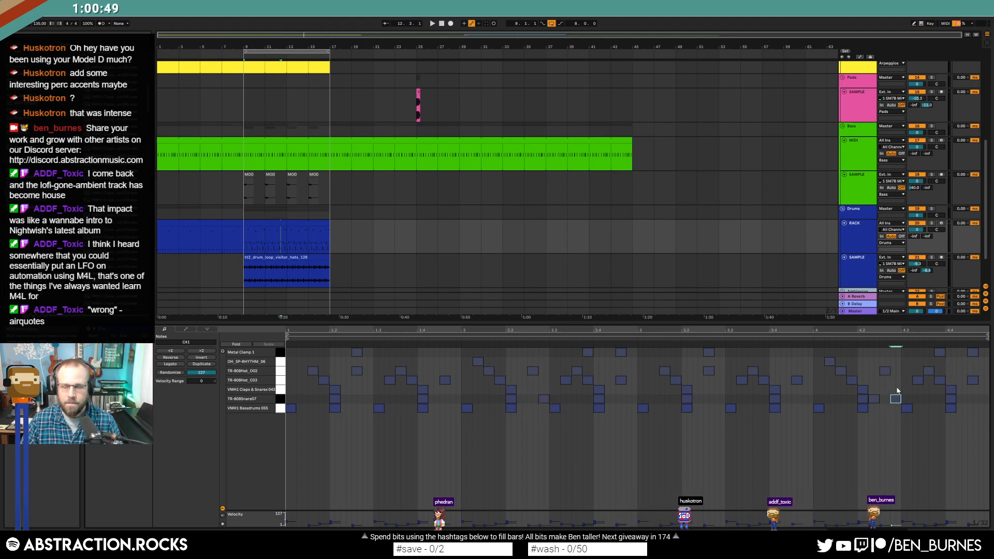
key(space)
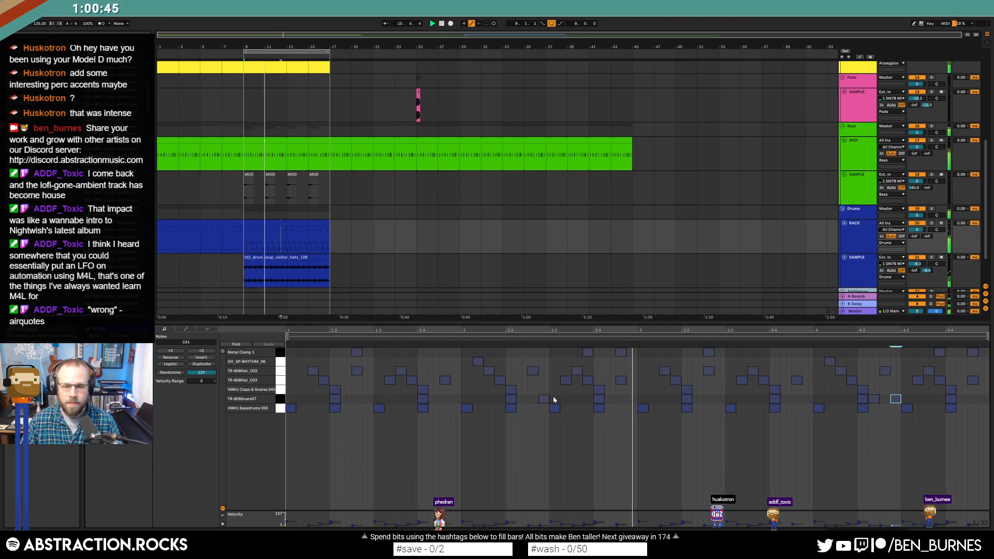
- Add TR-808Snare07 hits one sixteenth after beat 3 and before beat 4 in bar 2, and one eighth after beat 3 in bar 4
double_click(575, 400)
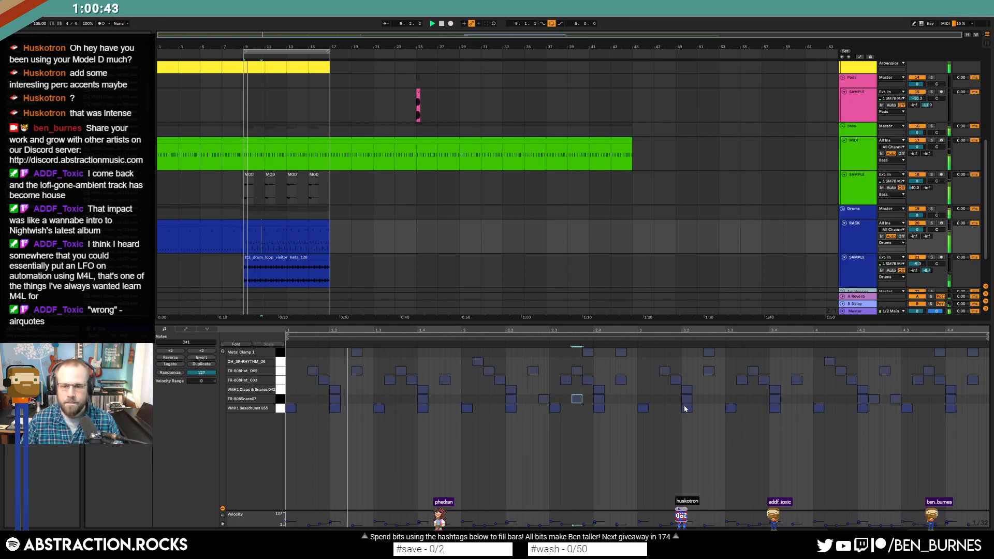
drag(575, 399, 587, 399)
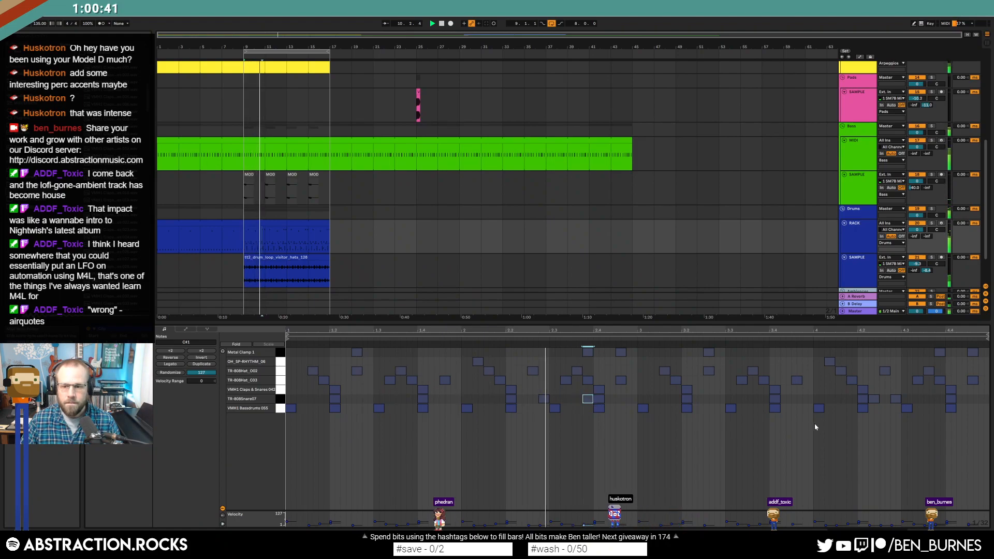
drag(587, 400, 567, 401)
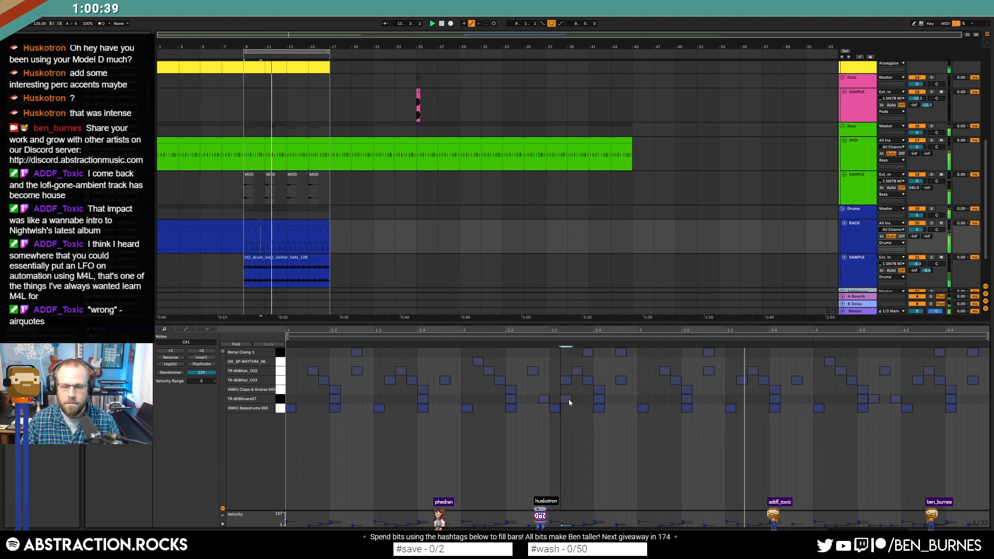
double_click(585, 400)
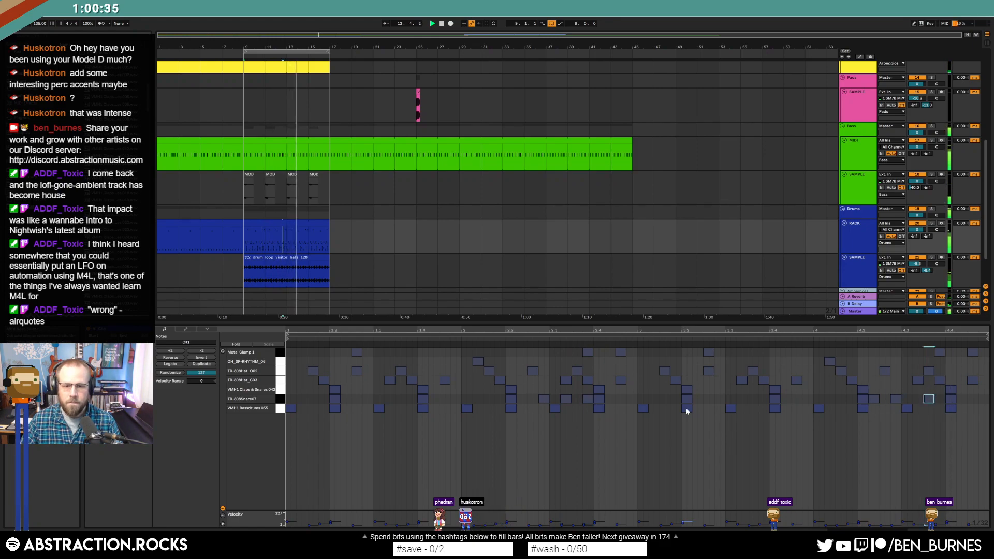
- Swap the drum rack's clap sample for VMH1 Claps & Snares 047 and trim the sample's end
key(shift+Tab)
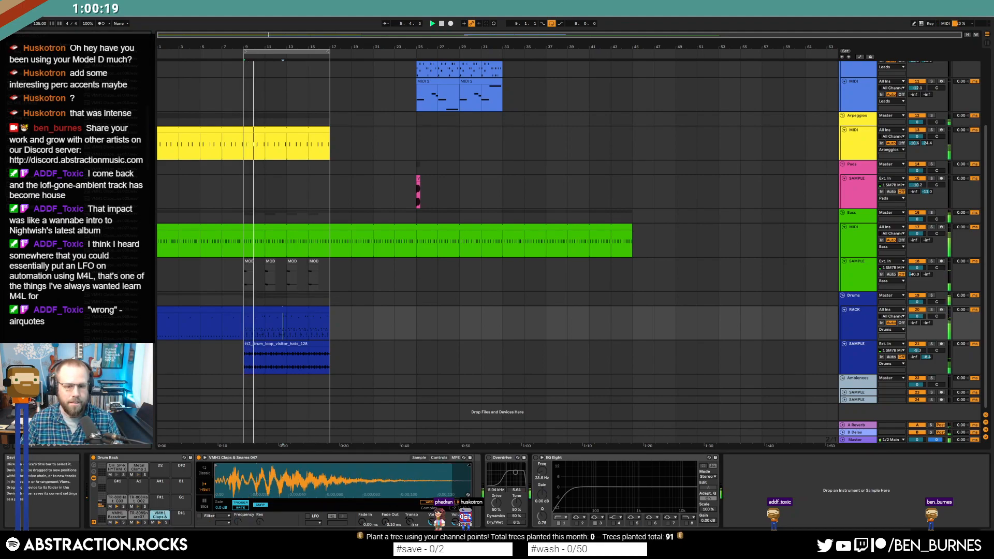
drag(469, 466, 430, 466)
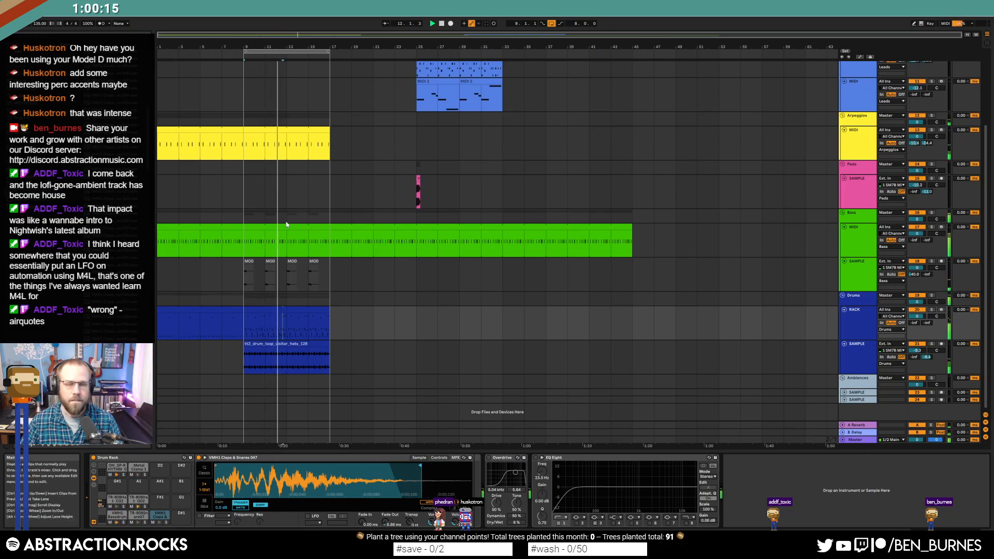
- Draw Analog F1 Freq automation on the Bass MIDI track that rises from bar 15 to bar 17
click(242, 241)
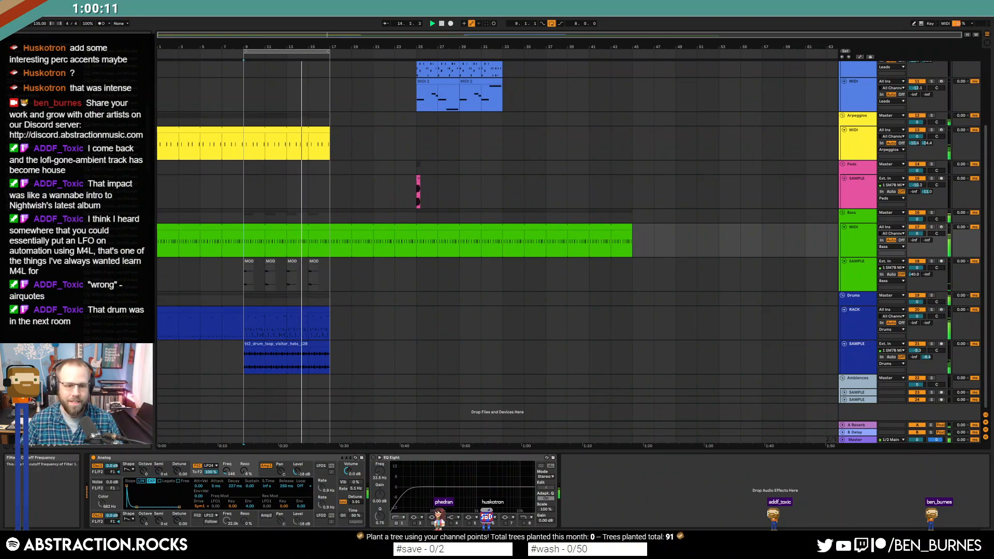
key(a)
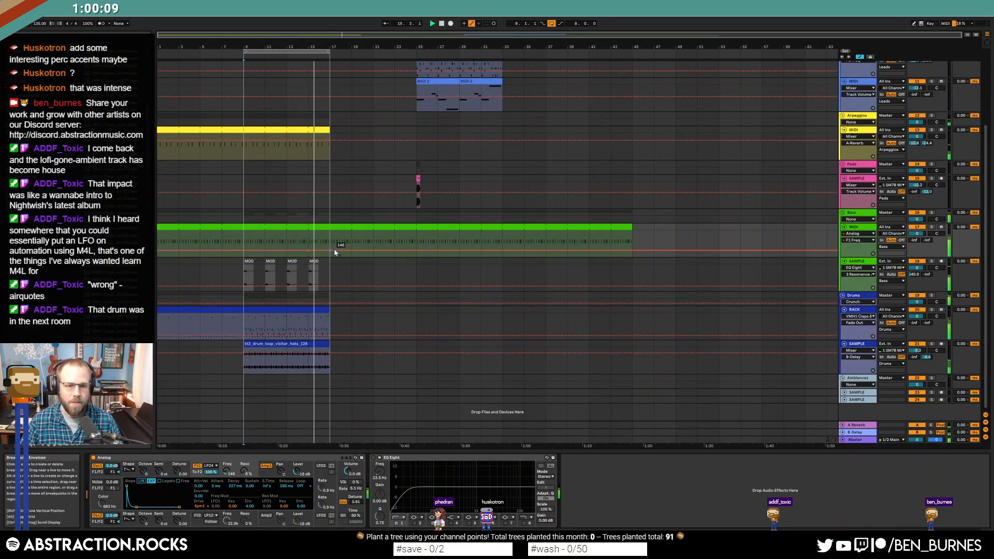
drag(329, 251, 330, 242)
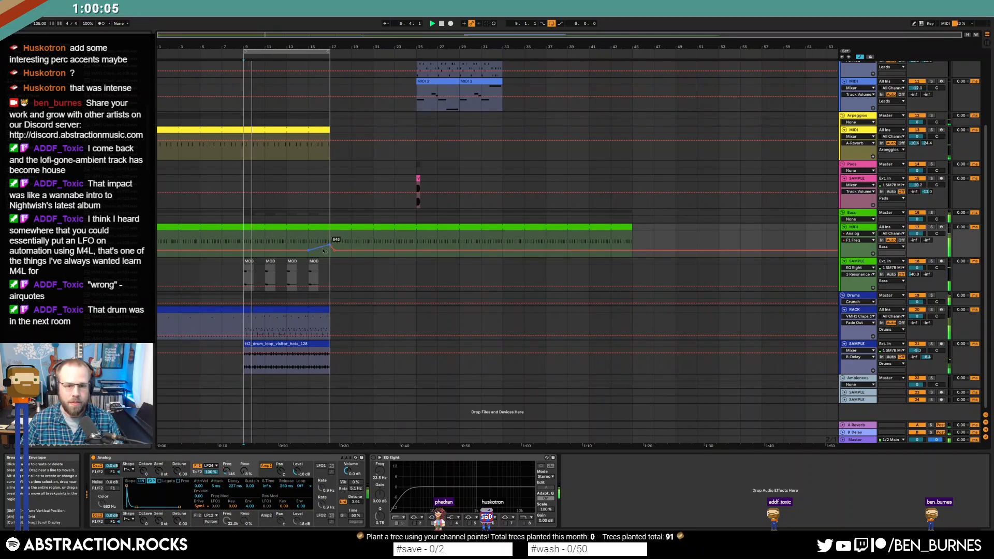
- Copy the F1 Freq automation rise with bars 9–17 of the Bass MIDI track onto bars 1–9
drag(330, 240, 244, 239)
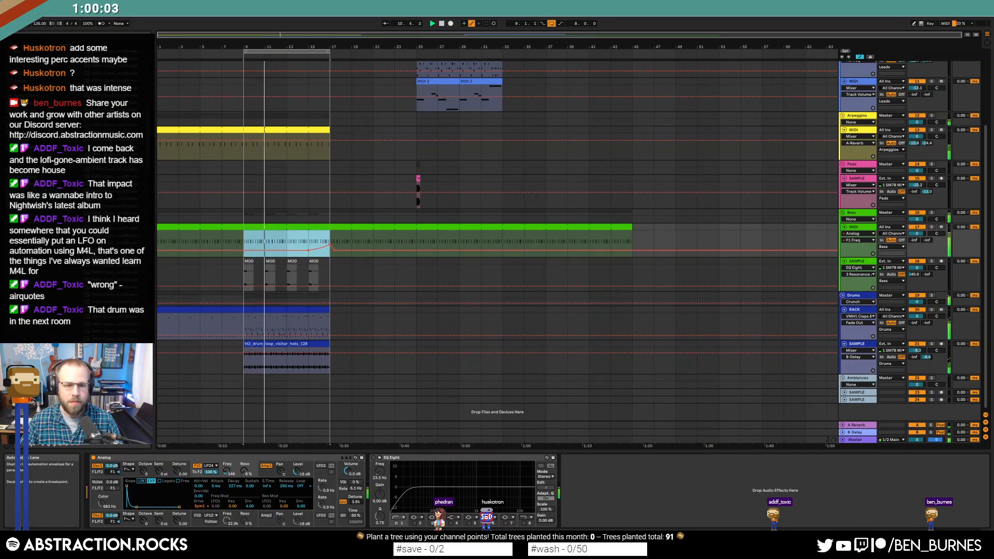
click(160, 243)
key(ctrl+v)
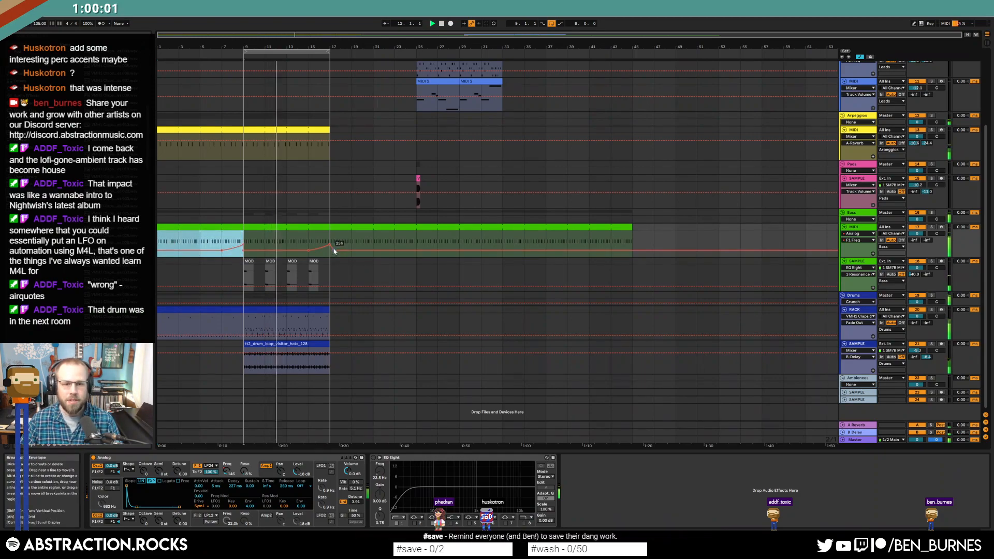
click(343, 237)
key(shift+Tab)
key(shift+Tab)
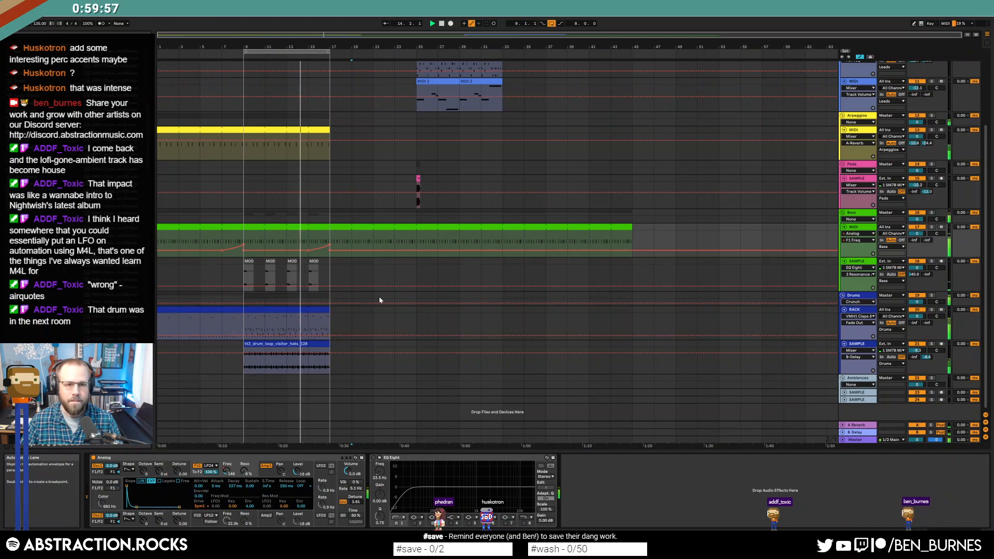
- Move the first Leads MIDI track's clips to start at bar 17 and extend the Arpeggios clip to bar 25
scroll(379, 298, up, 2)
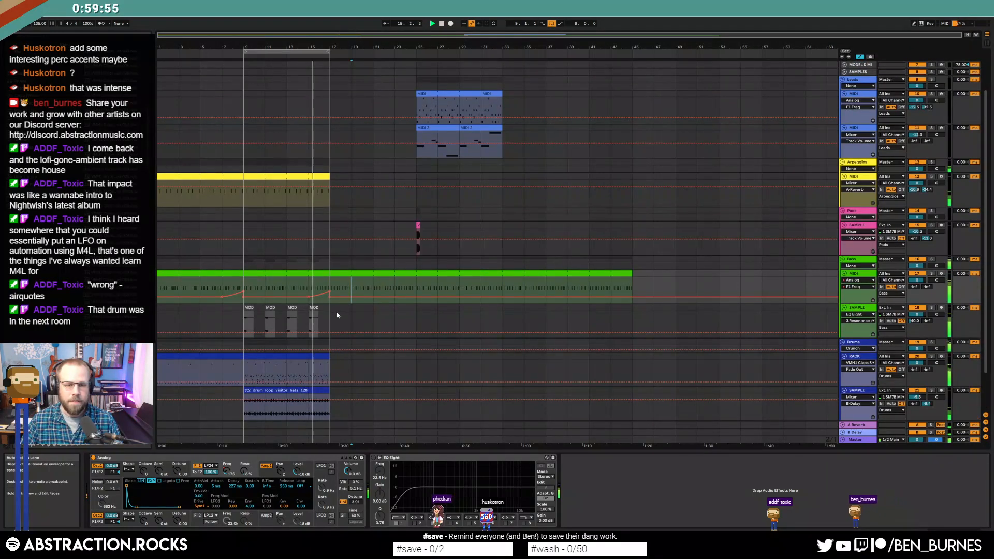
key(a)
click(495, 98)
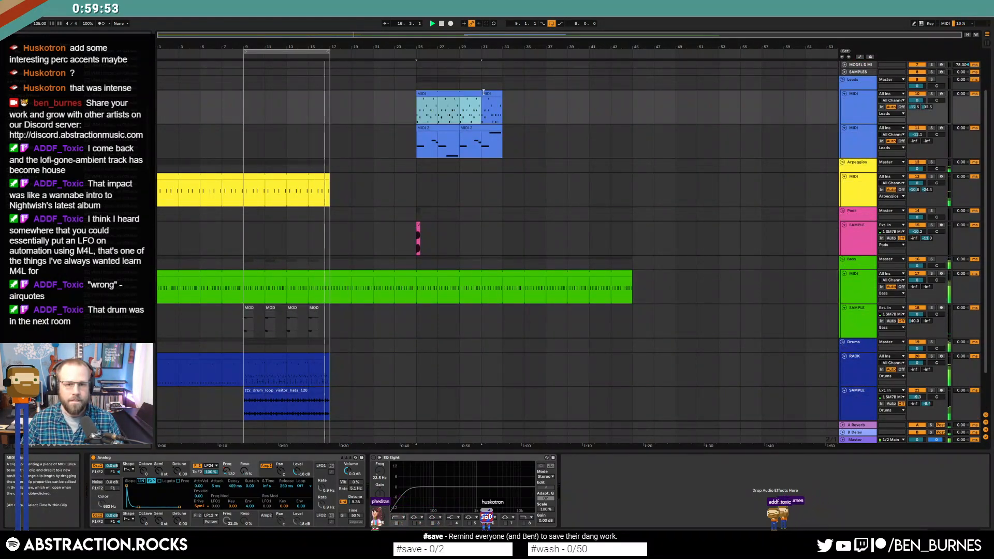
drag(495, 98, 386, 95)
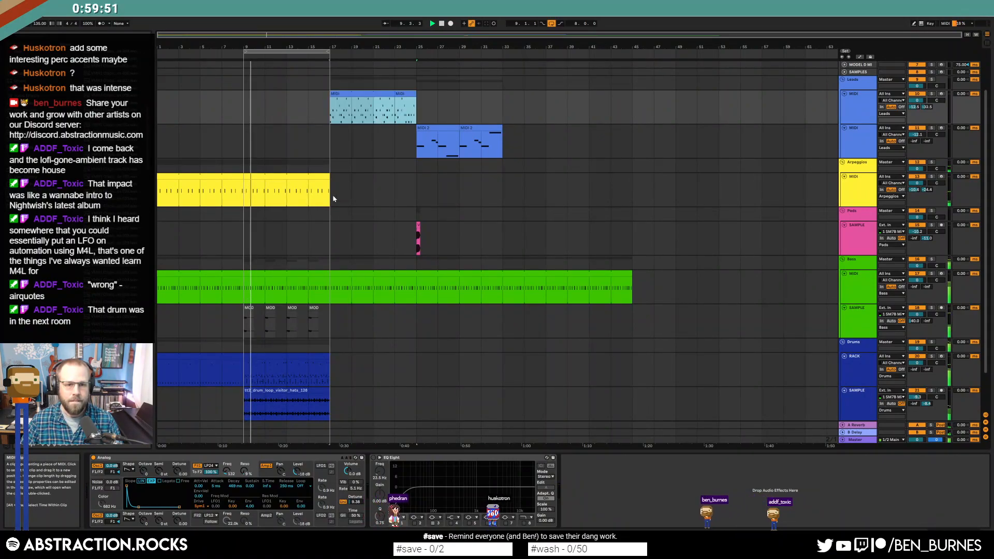
drag(330, 199, 415, 185)
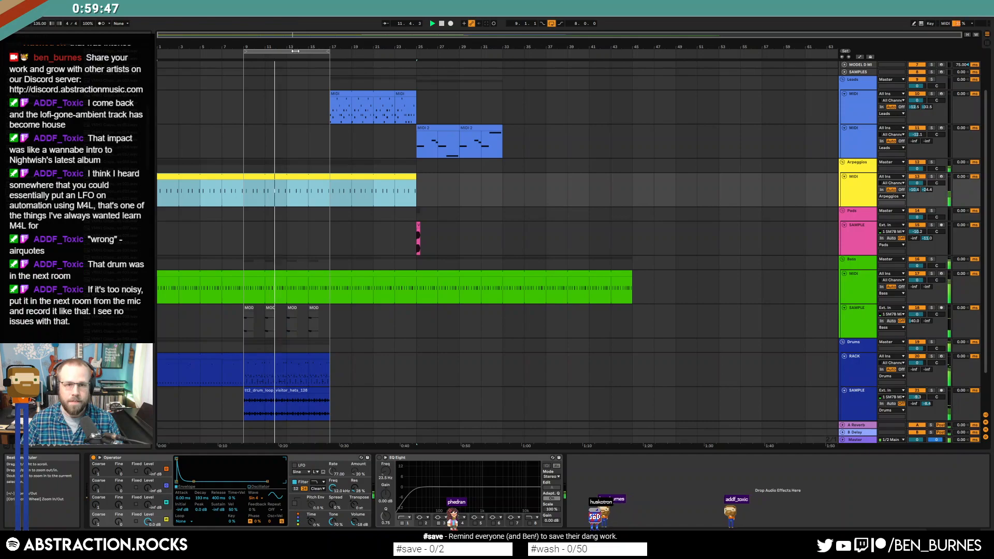
- Move the loop to bars 17–25 and duplicate the Bass sample, drum rack and drum loop clips of bars 9–17 into it
drag(311, 51, 397, 61)
drag(328, 326, 246, 321)
key(ctrl+d)
drag(329, 365, 244, 357)
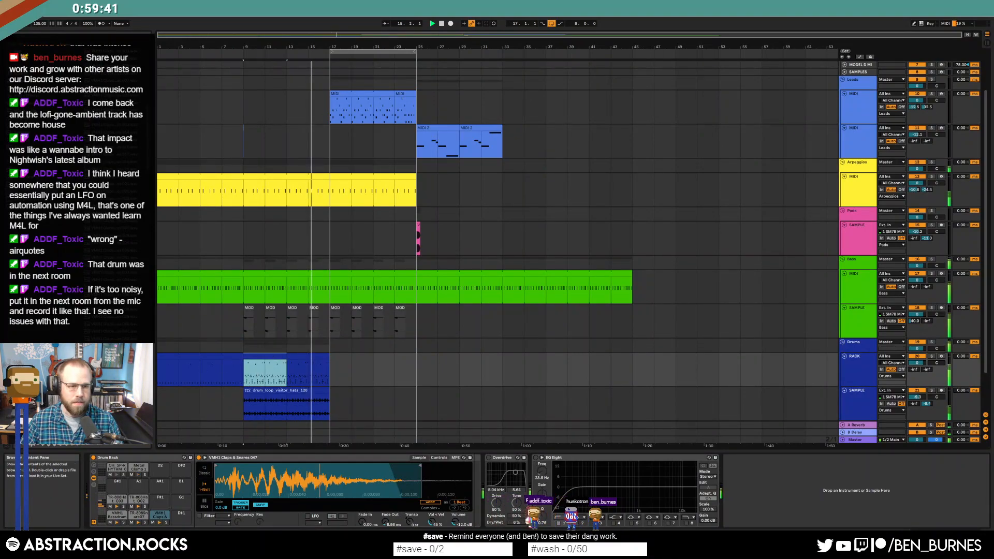
key(shift+Tab)
scroll(332, 272, down, 2)
drag(330, 244, 251, 283)
key(ctrl+d)
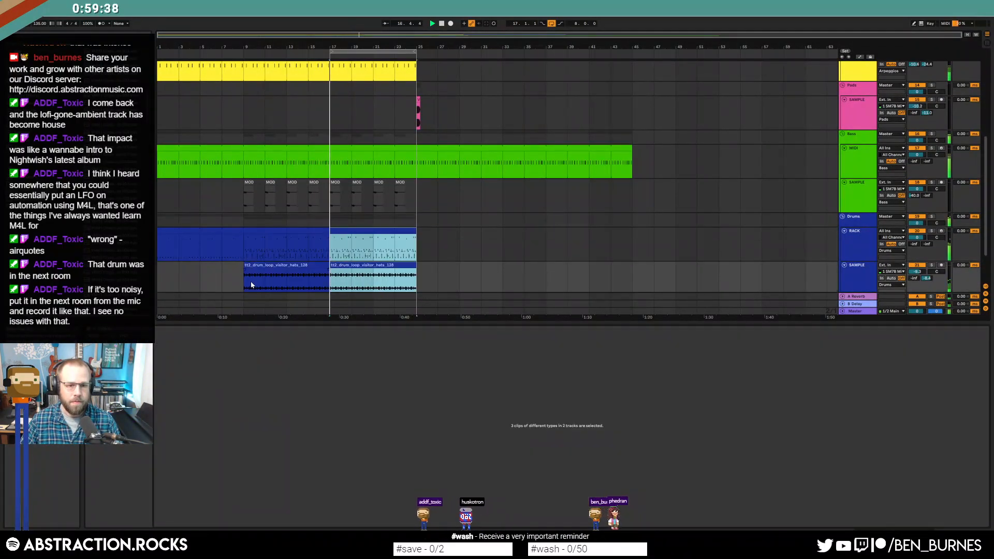
- Extend the consolidated four-bar drum rack clip from bar 9 so that it repeats up to bar 25
click(320, 241)
click(271, 231)
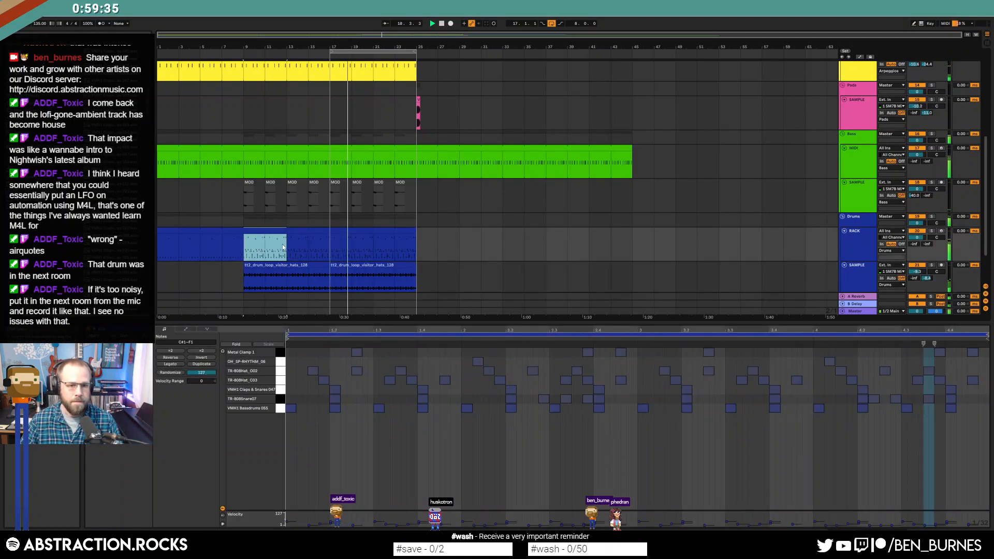
drag(294, 232, 417, 234)
key(shift+Tab)
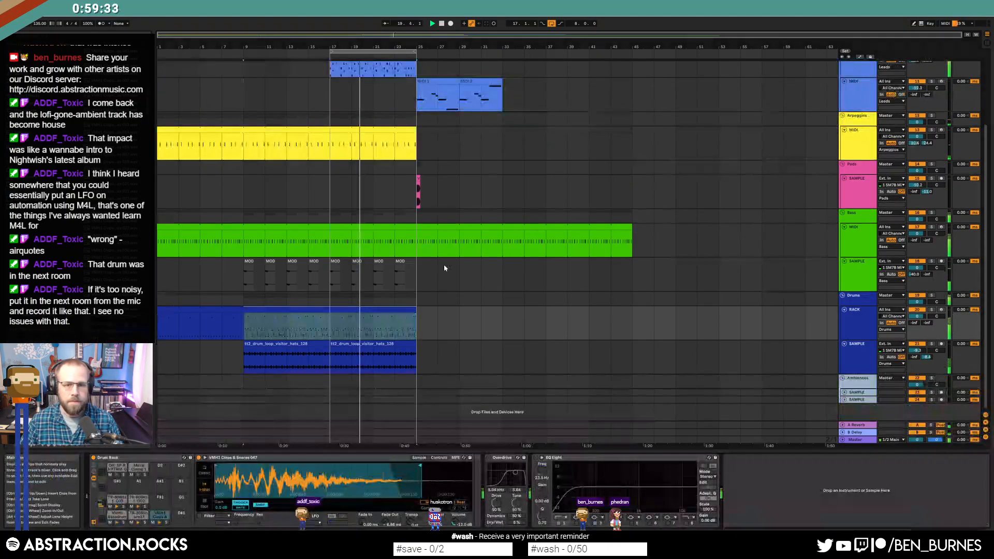
- Consolidate bars 17–21 of the first Leads MIDI track into one clip
scroll(442, 281, up, 3)
double_click(335, 139)
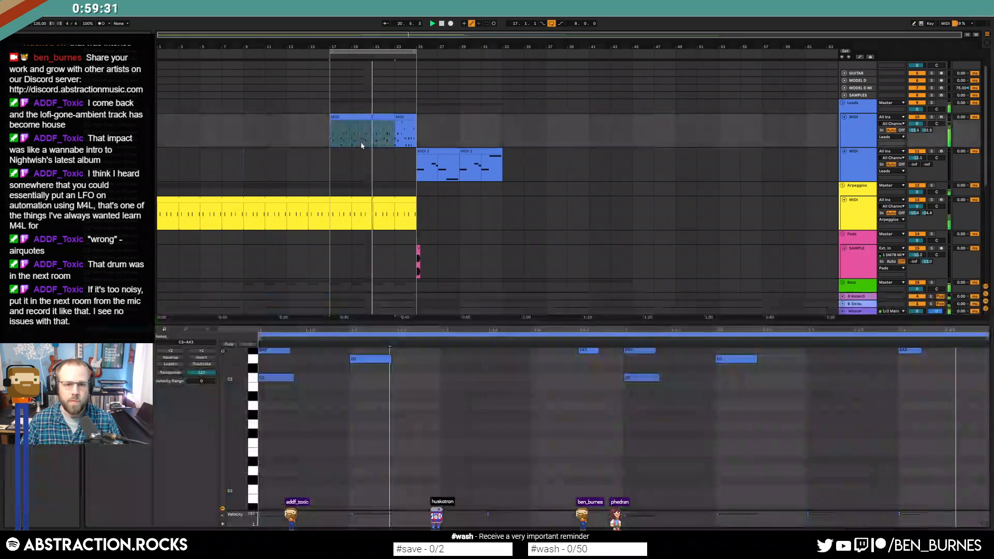
drag(374, 139, 335, 139)
key(ctrl+j)
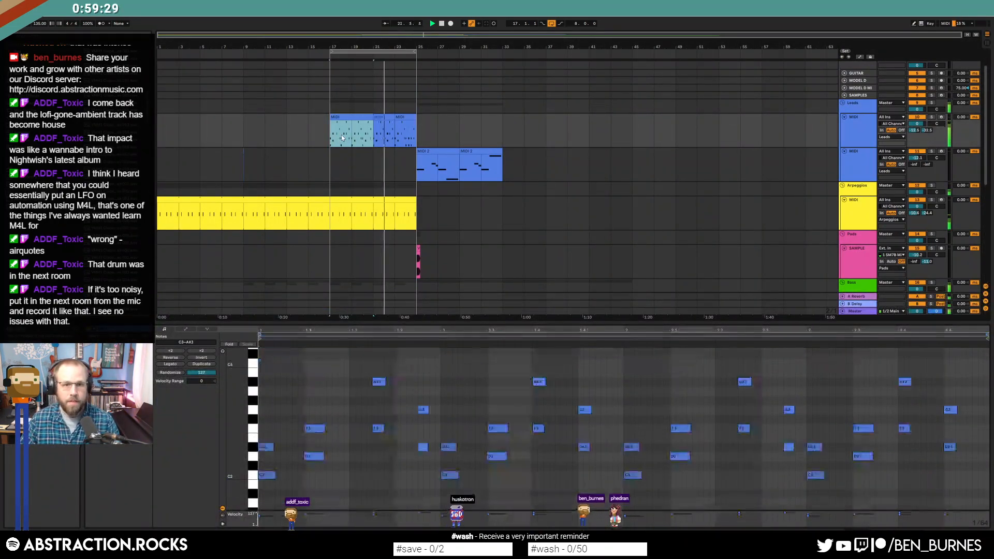
- In the fourth bar of the first Leads clip at bar 17, move the D3–F3 chord and the F3–A#3 chord earlier
drag(870, 392, 878, 475)
key(Left)
key(Left)
key(Left)
key(Right)
drag(902, 364, 912, 465)
key(Left)
key(Left)
key(Left)
key(Left)
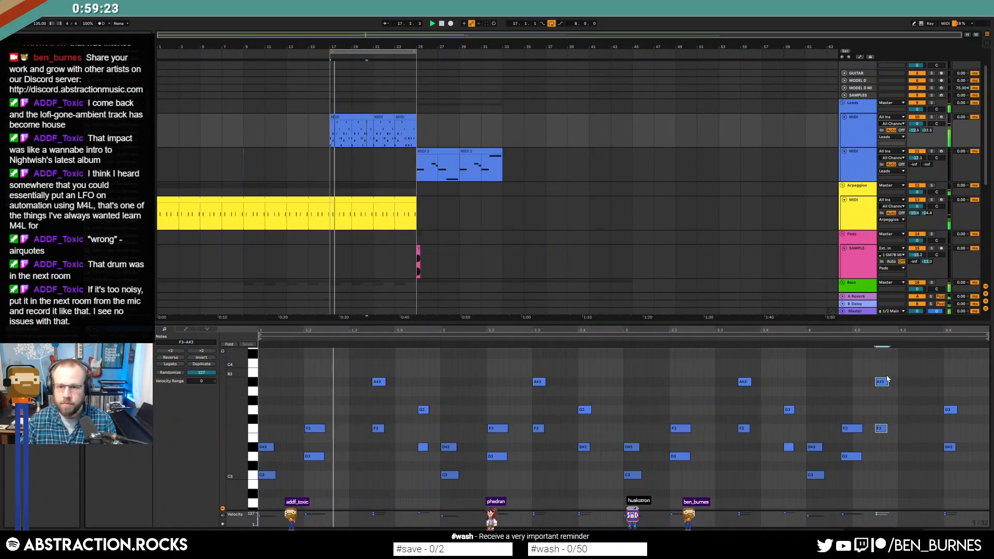
- Duplicate the F3–A#3 chord in the clip's fourth bar and move the closing D#3–G3 chord later
drag(880, 365, 921, 439)
key(ctrl+d)
drag(939, 401, 960, 463)
key(Right)
key(Right)
key(Right)
key(Right)
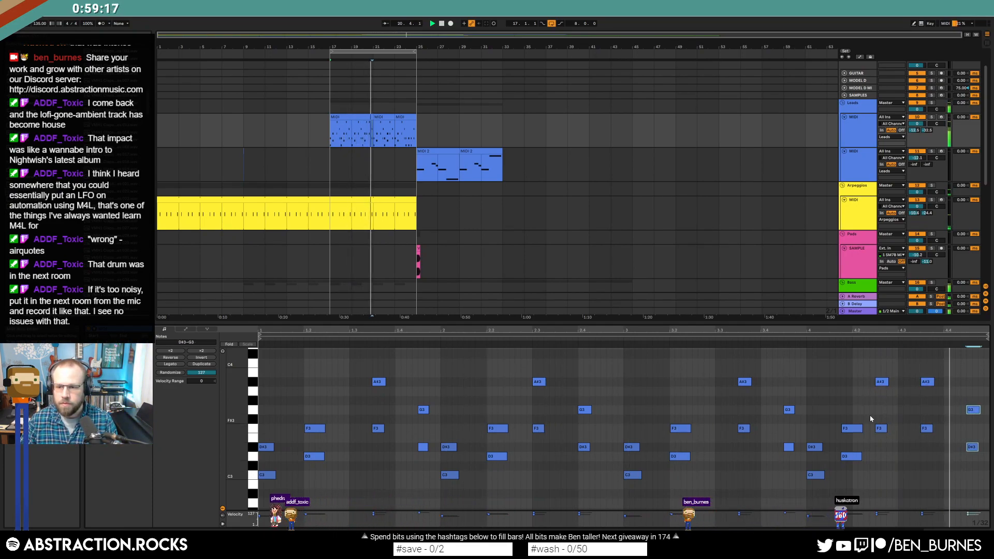
- Move the fourth bar's D3–F3 chord one more grid step earlier
drag(845, 386, 861, 490)
key(Left)
drag(871, 368, 898, 456)
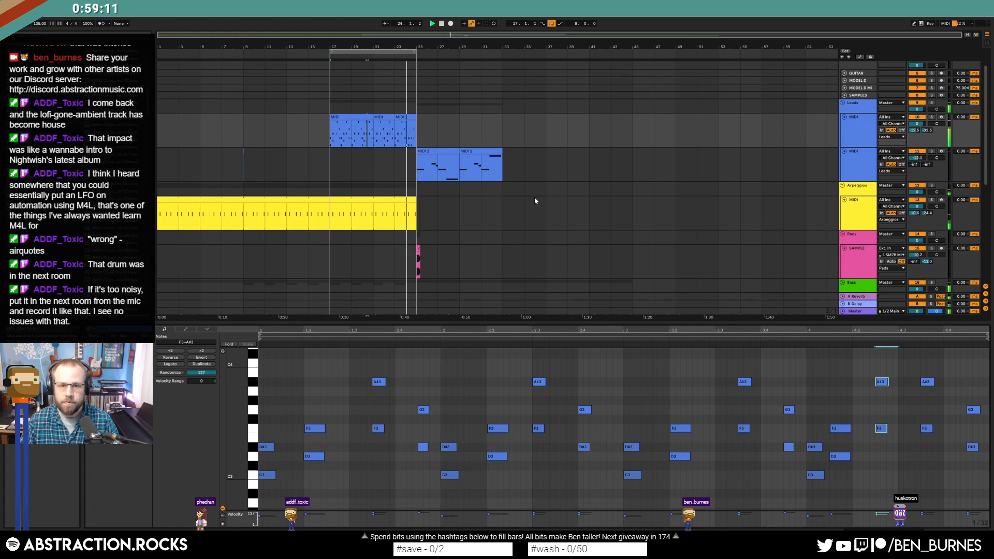
- In the Leads clip at bars 23–25, move the last two C3–D#3 chords earlier and shorten the first of them
click(406, 117)
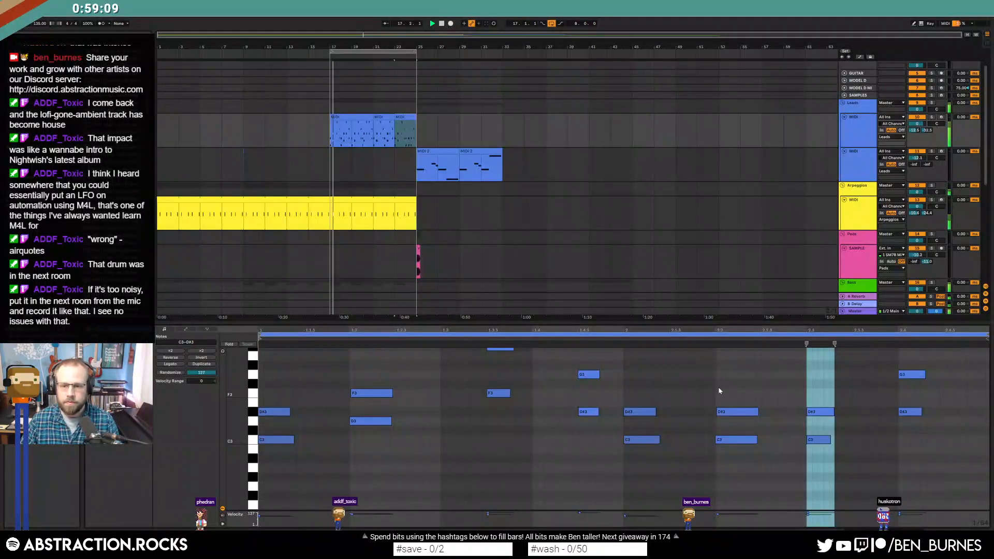
drag(717, 393, 749, 466)
key(Left)
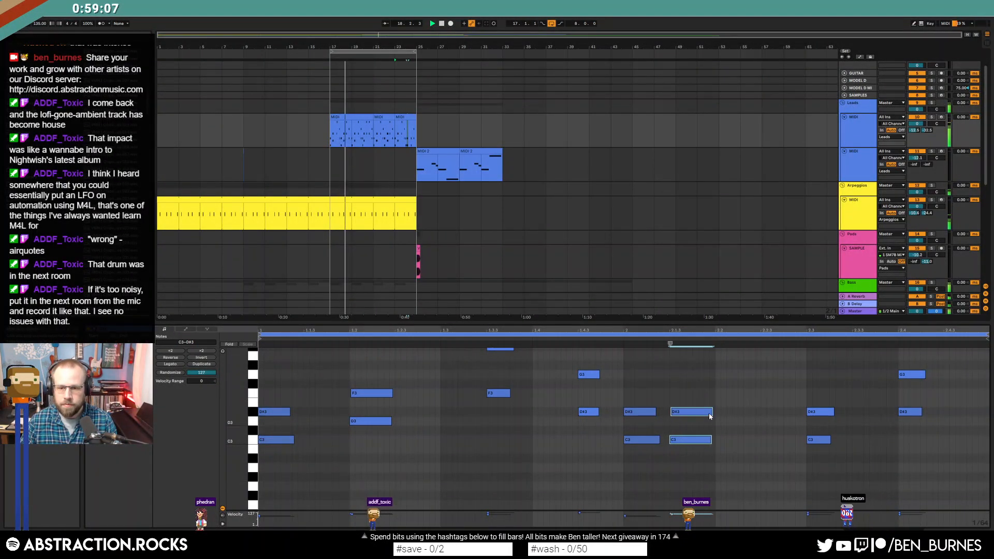
drag(712, 411, 692, 411)
key(Left)
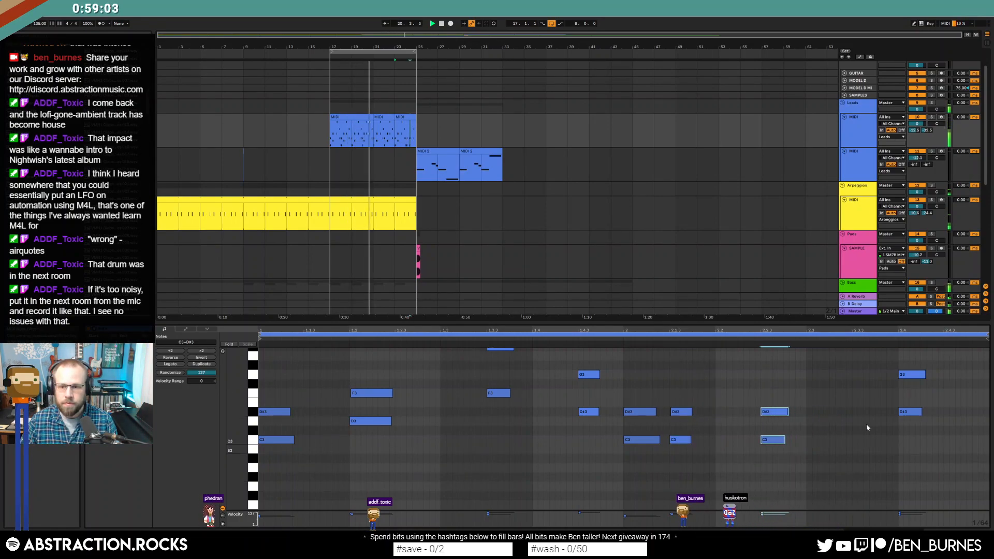
- Duplicate the last C3–D#3 chord after itself and move the closing D#3–G3 chord later
drag(776, 382, 855, 466)
key(ctrl+d)
drag(905, 358, 923, 455)
key(Right)
key(Right)
key(Right)
key(Right)
key(Right)
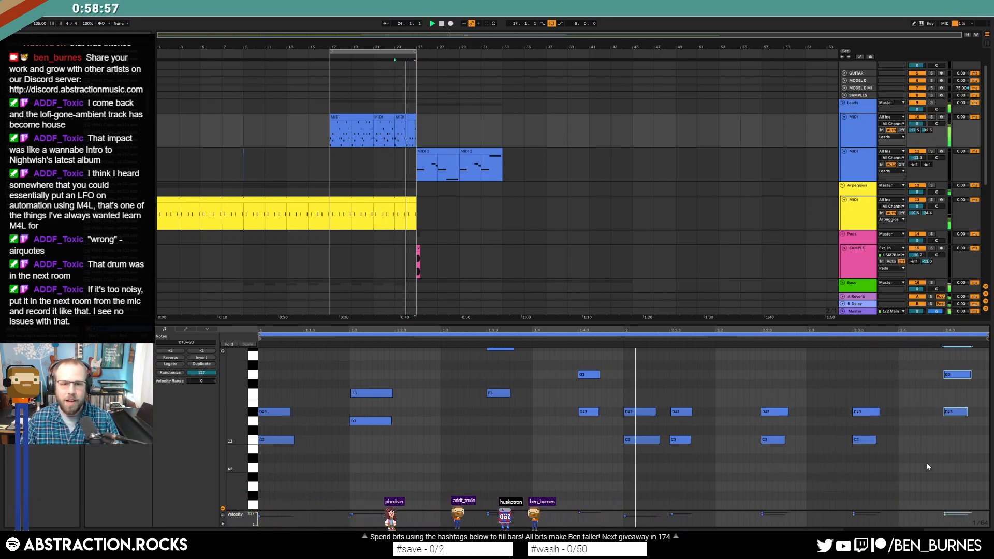
- Consolidate the first Leads MIDI track's three clips across bars 17–25 into a single clip
key(shift+Tab)
drag(221, 166, 311, 179)
click(328, 169)
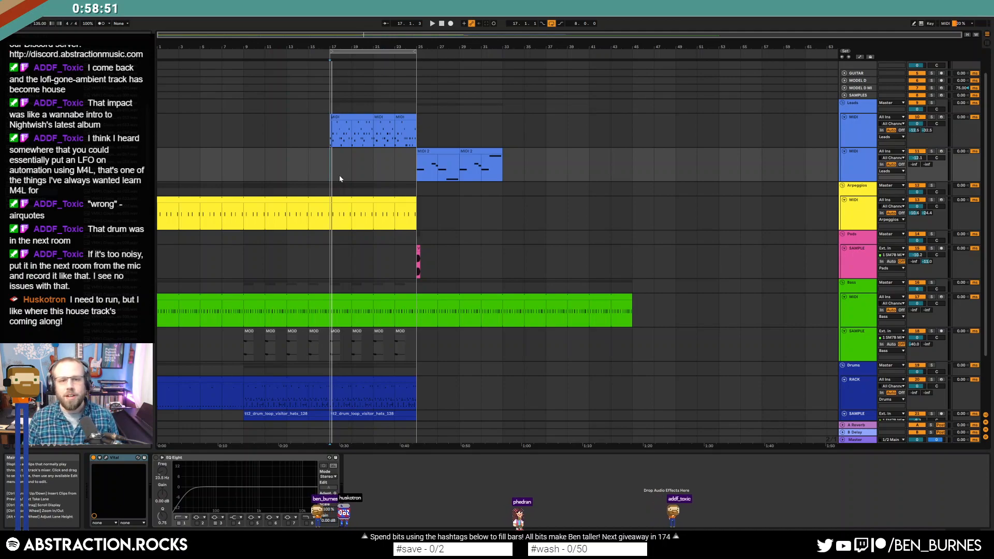
click(367, 120)
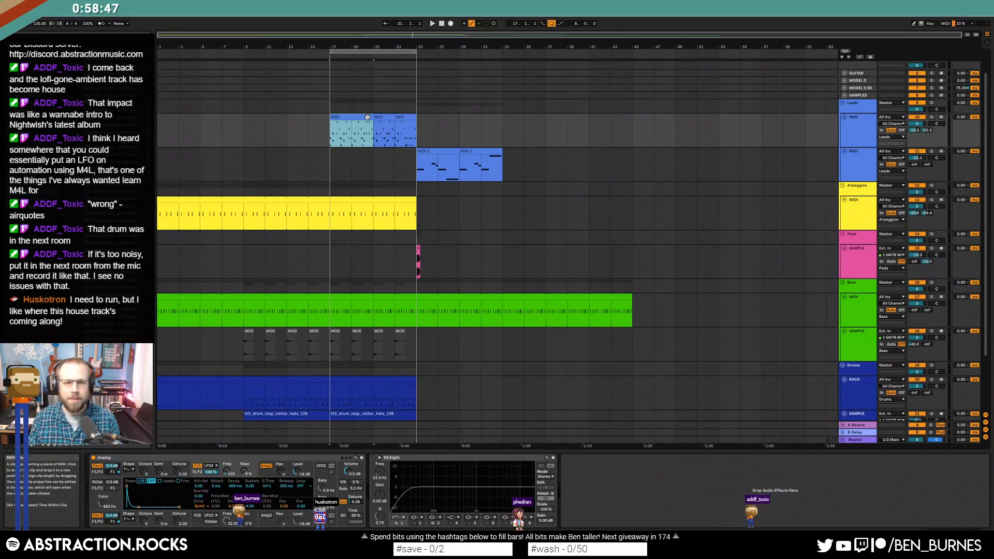
shift+click(399, 119)
key(ctrl+j)
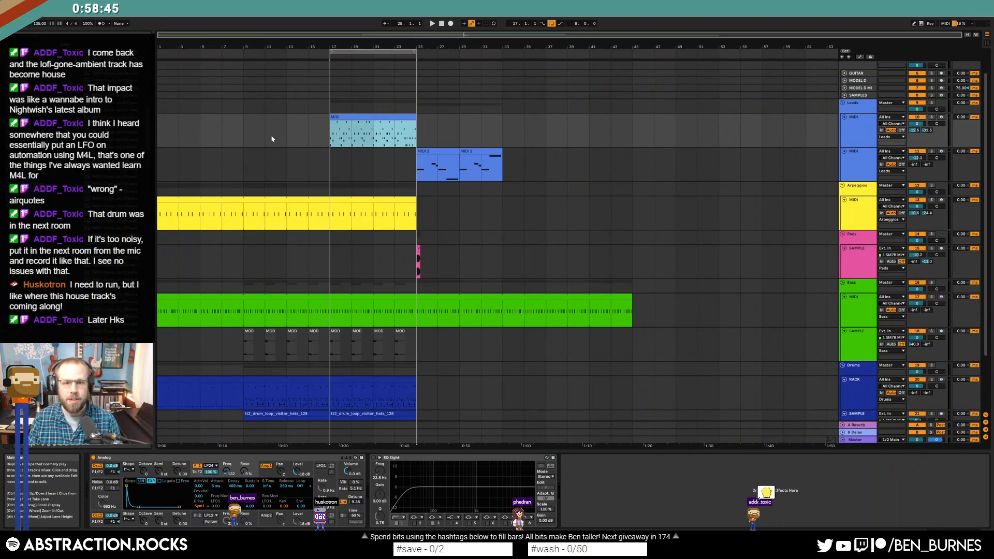
click(285, 137)
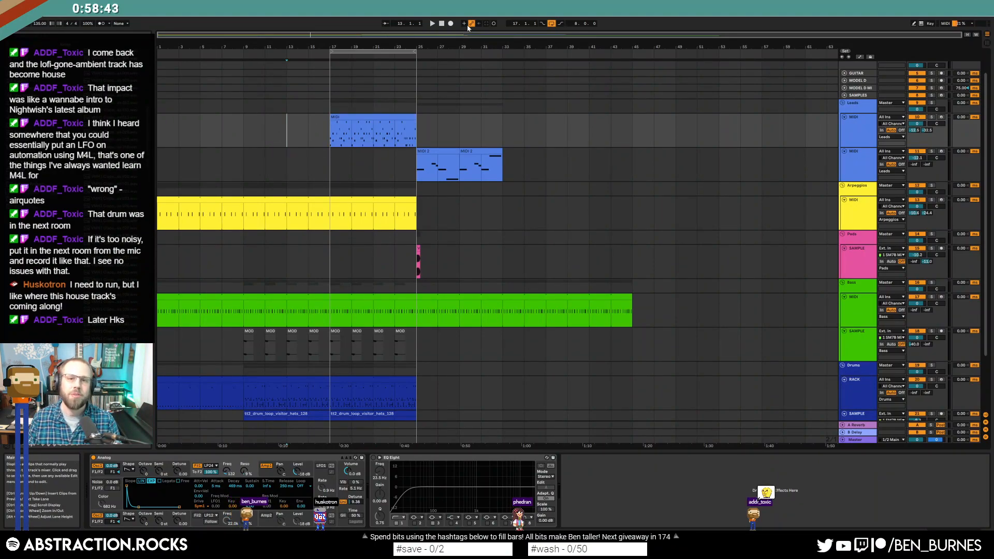
- Play the arrangement from the beginning and check the bass and drum clips
double_click(443, 24)
key(space)
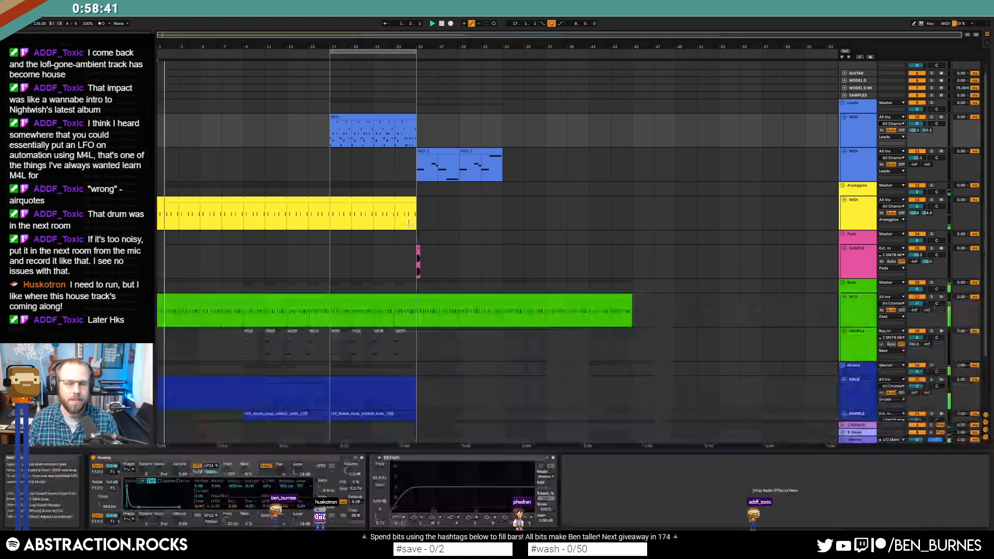
scroll(198, 266, down, 1)
click(198, 265)
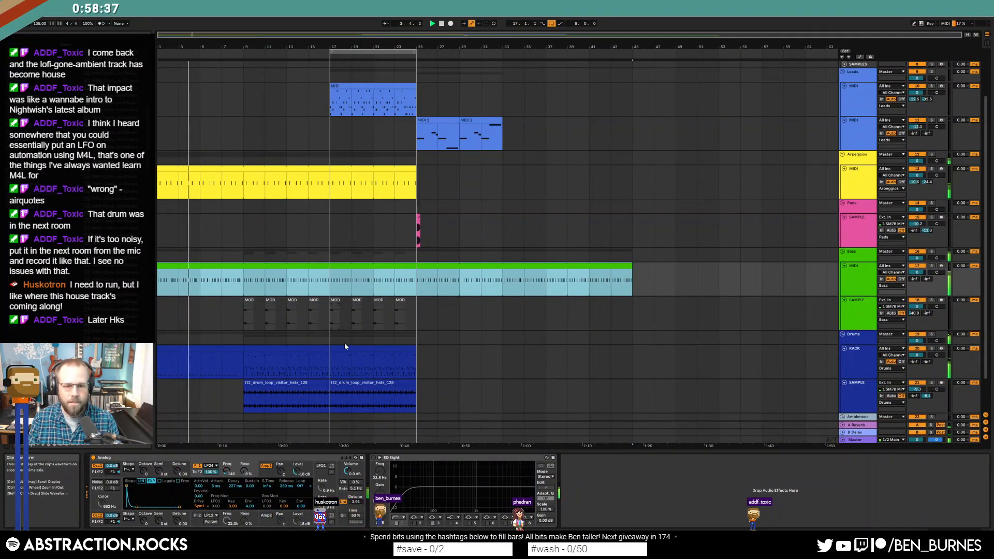
click(246, 367)
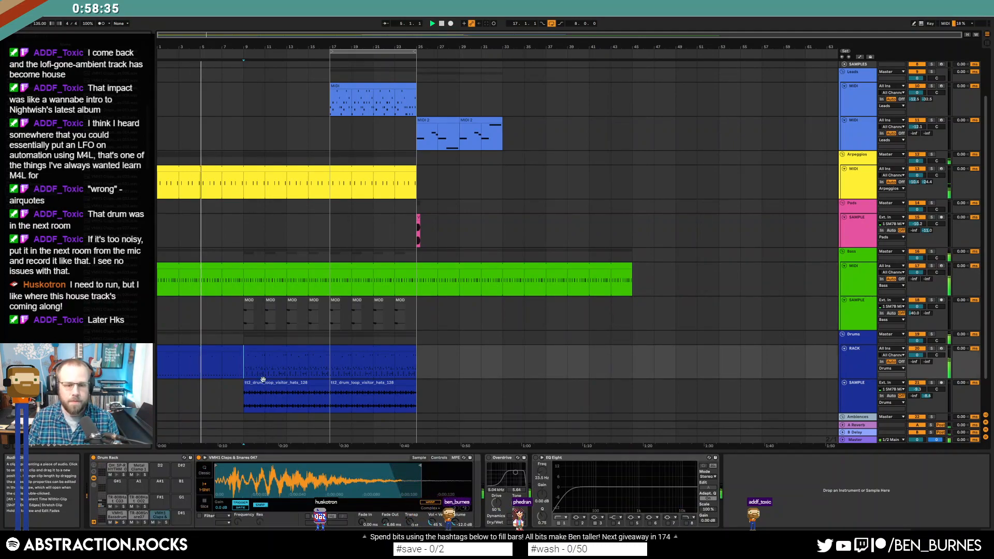
click(266, 384)
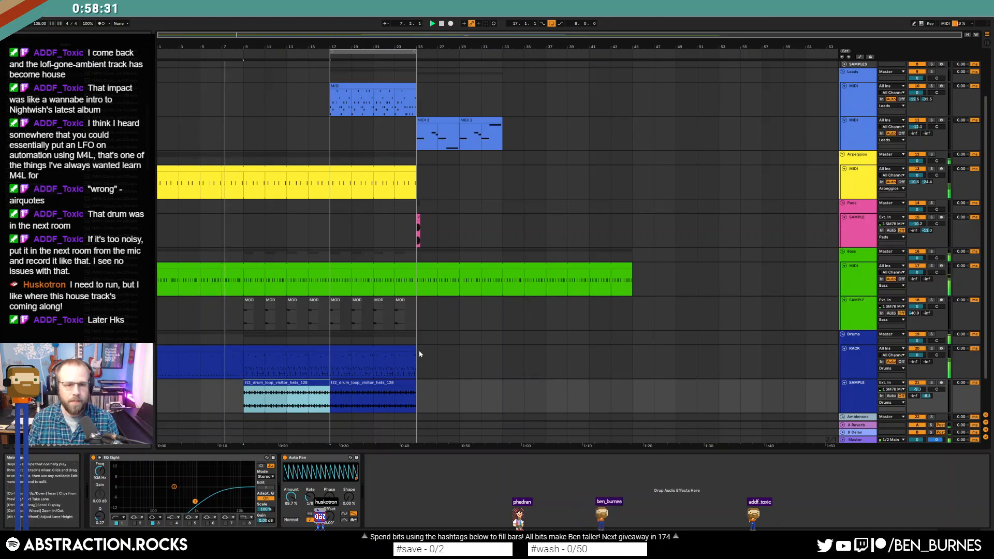
- Delete the last kick note before bar 9 from the drum rack clip
click(236, 354)
click(237, 359)
double_click(237, 359)
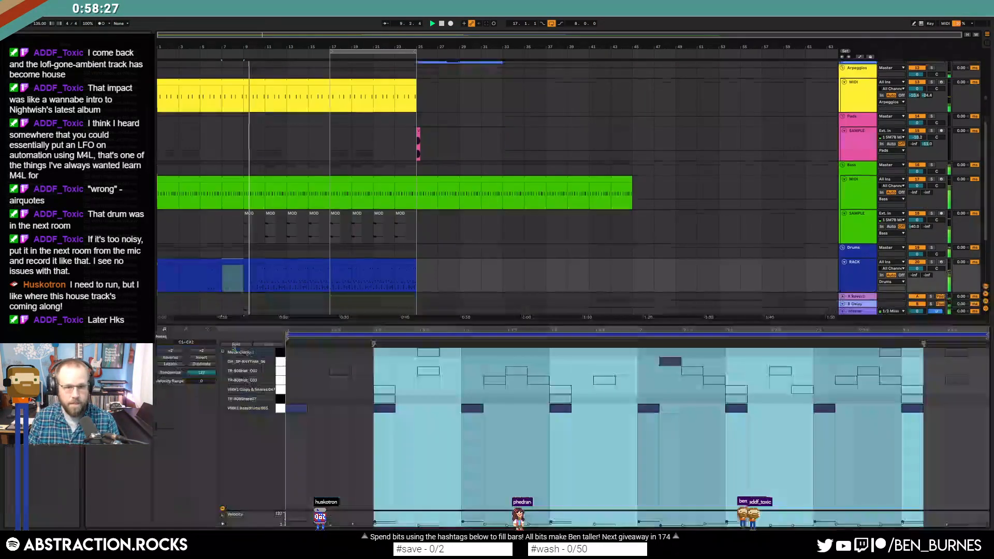
drag(885, 405, 928, 421)
key(Delete)
click(839, 421)
key(shift+Tab)
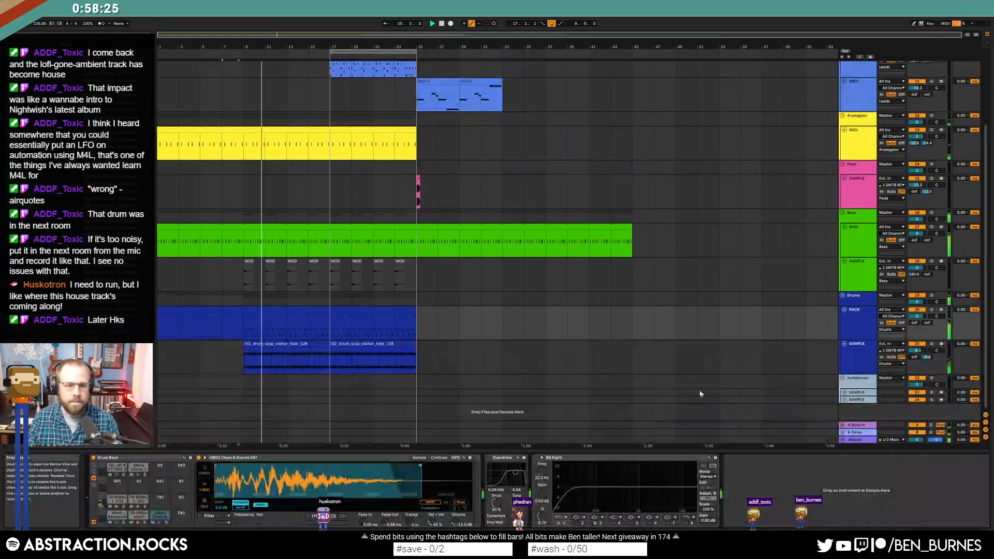
- Insert a new audio track below the drum loop's SAMPLE track in the Drums group
click(310, 314)
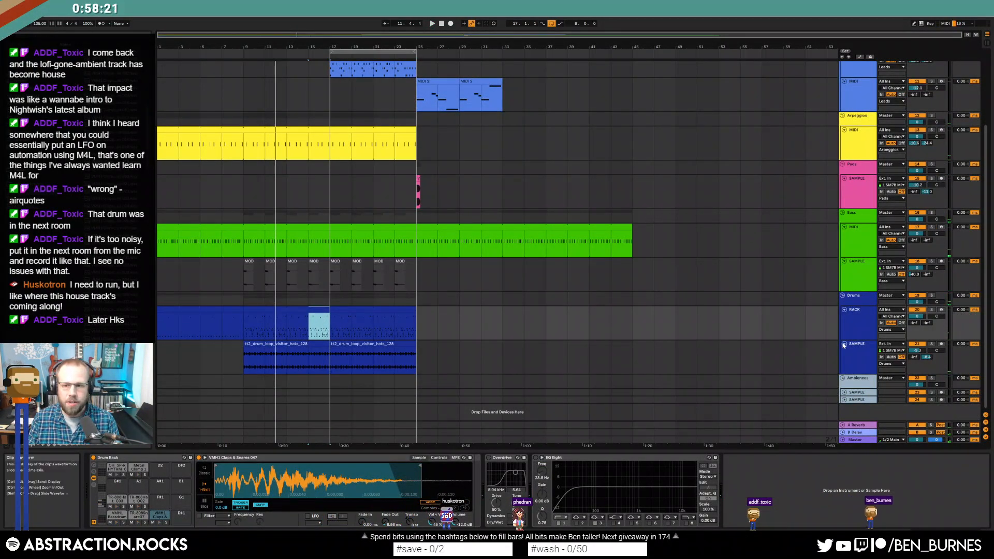
click(861, 362)
key(ctrl+t)
click(312, 378)
- Switch to Splice, search for "drum fill" samples and preview several of the results
drag(1, 103, 693, 53)
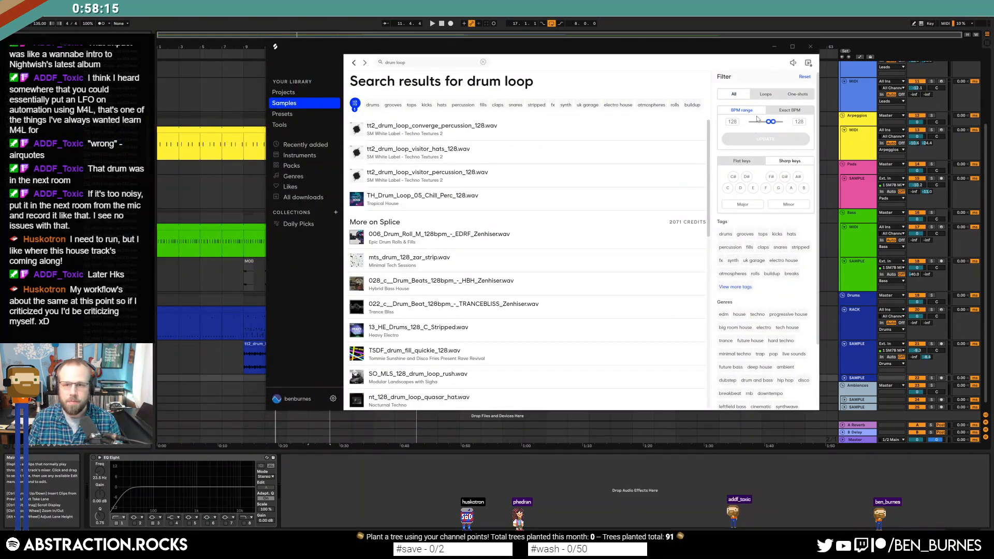
click(405, 62)
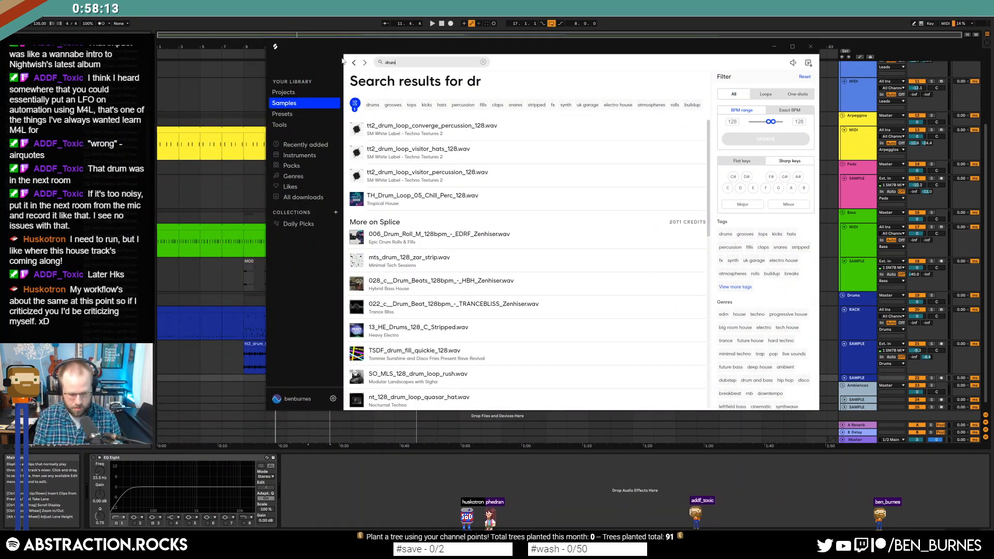
text(fill)
click(357, 175)
click(358, 197)
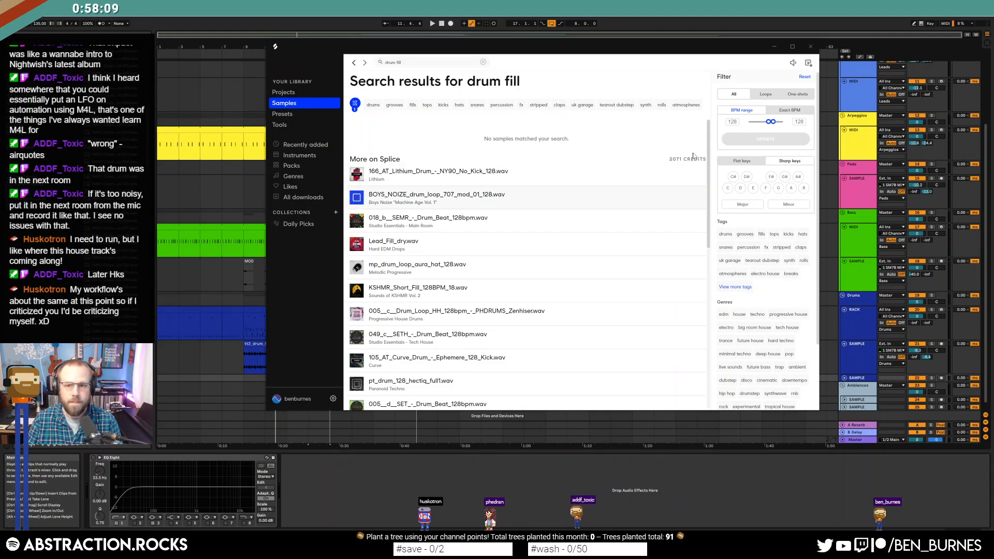
click(356, 245)
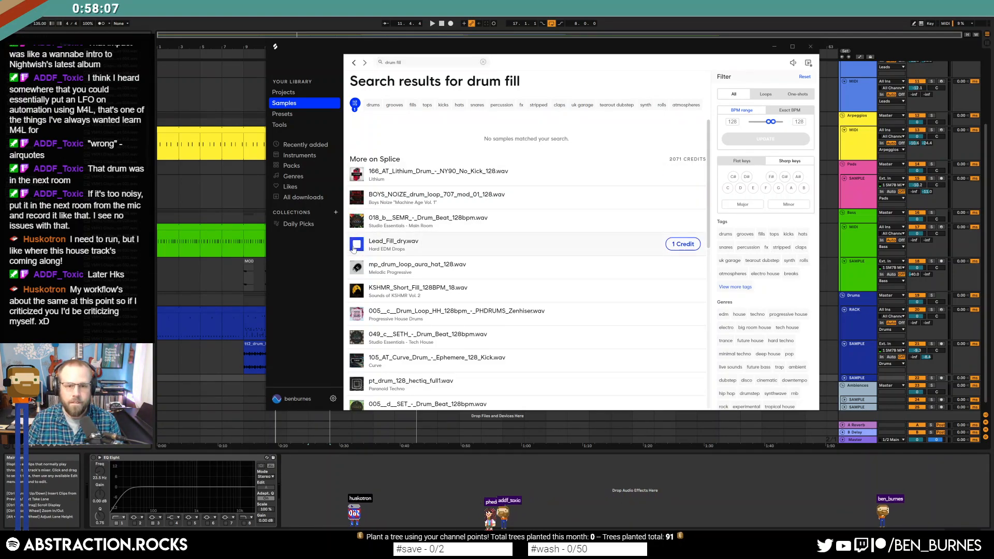
click(357, 268)
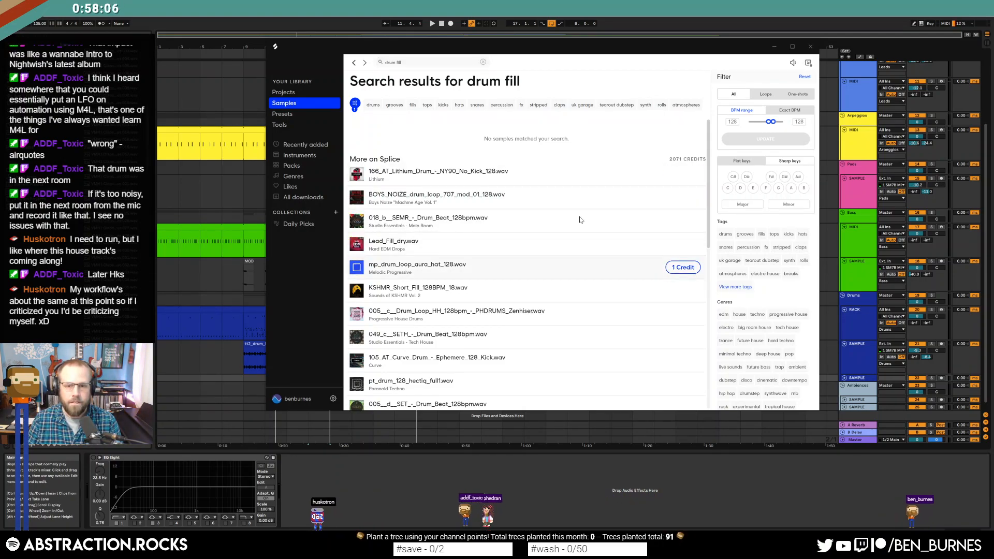
- Filter the results by the drums tag, preview samples and purchase FL_128BPM_Drop_Fill.wav
click(373, 105)
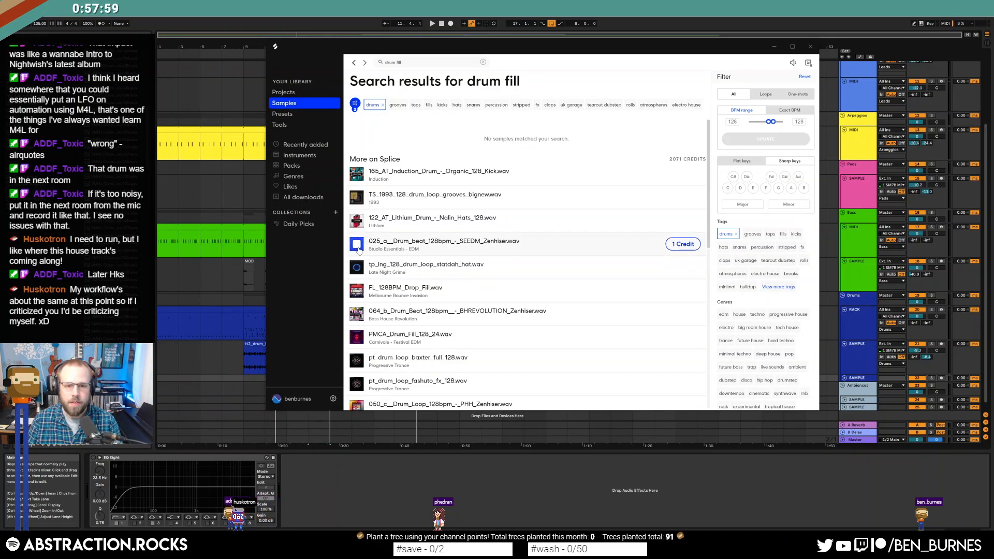
click(357, 273)
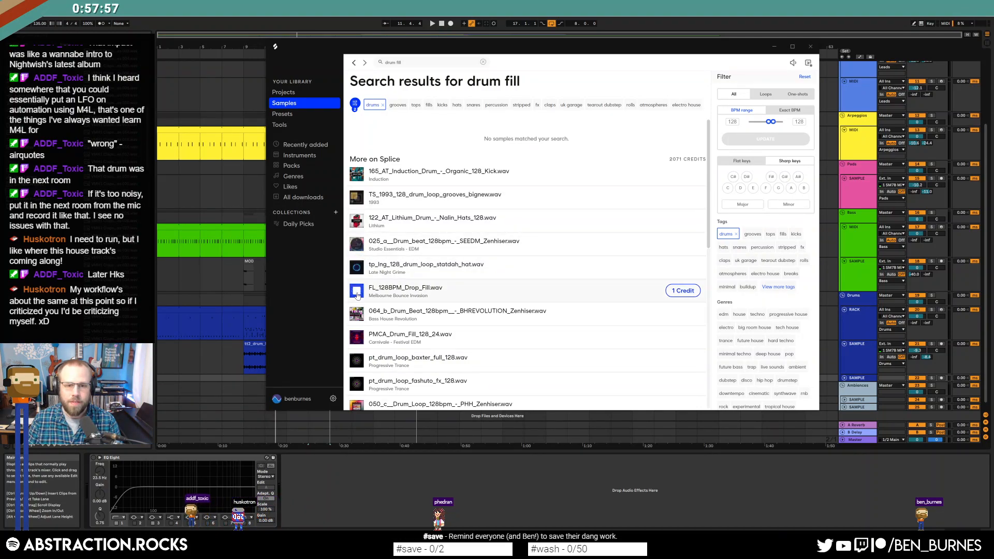
click(402, 62)
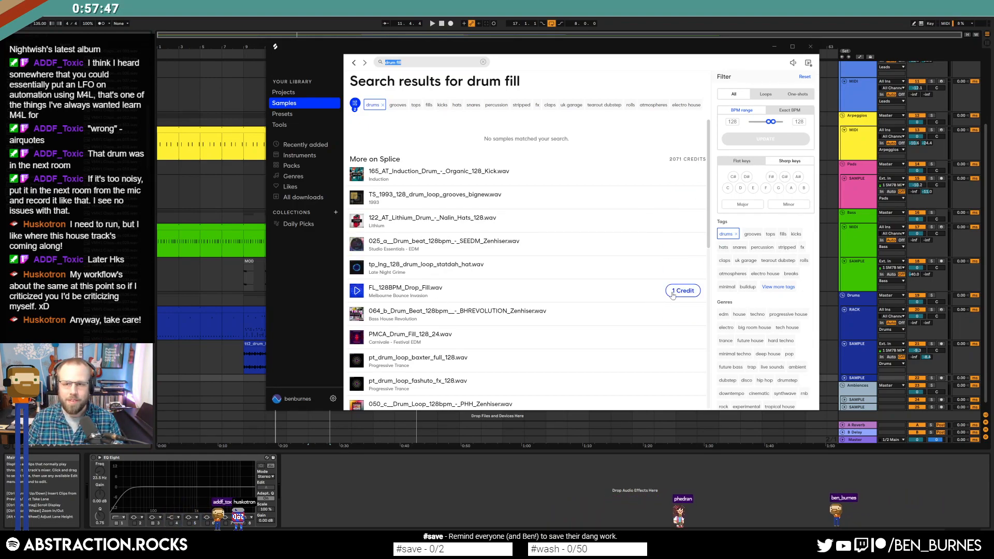
click(683, 292)
- Place the FL_128BPM_Drop_Fill sample on the new drum audio track at bar 31 and trim its start to bar 33
drag(590, 58, 993, 85)
drag(319, 378, 481, 382)
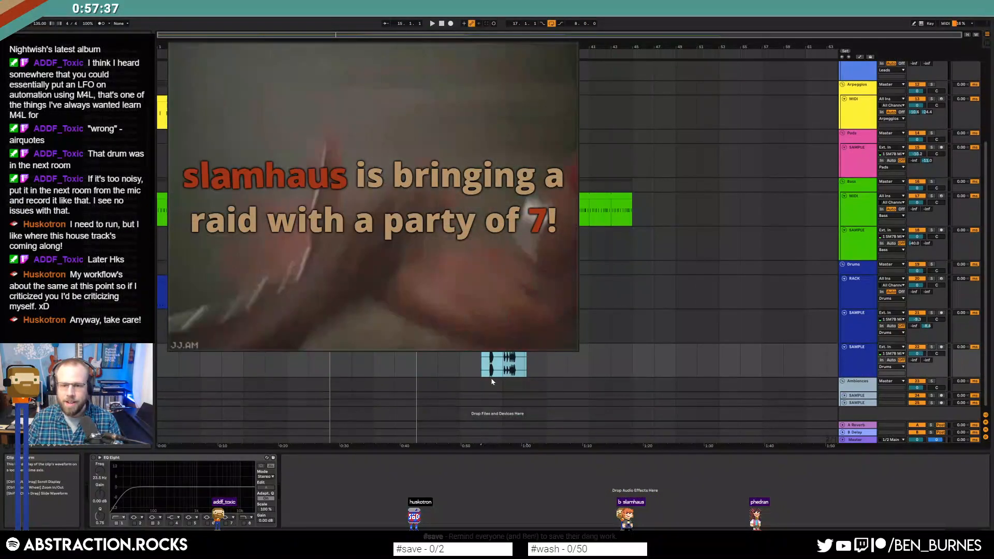
scroll(502, 365, up, 5)
drag(396, 347, 504, 348)
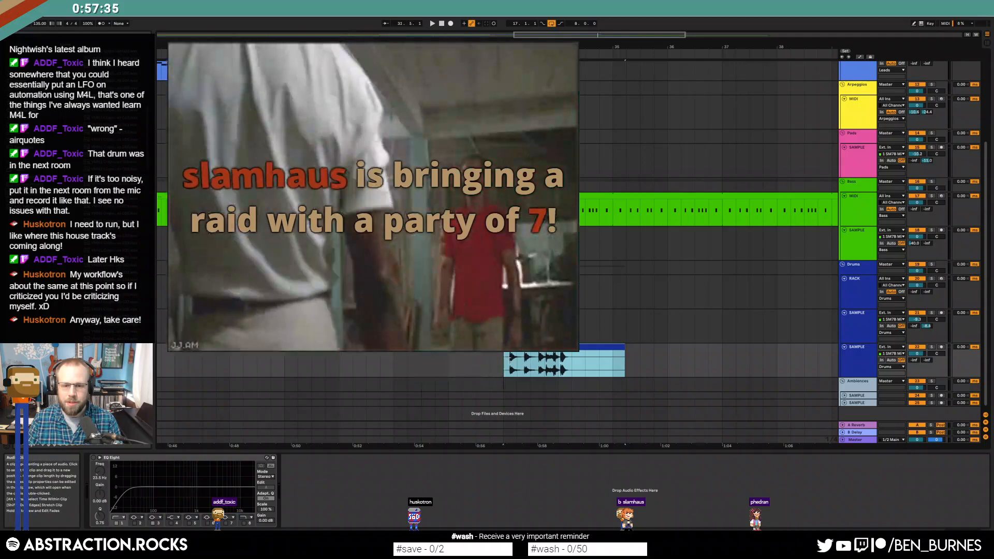
scroll(402, 362, down, 8)
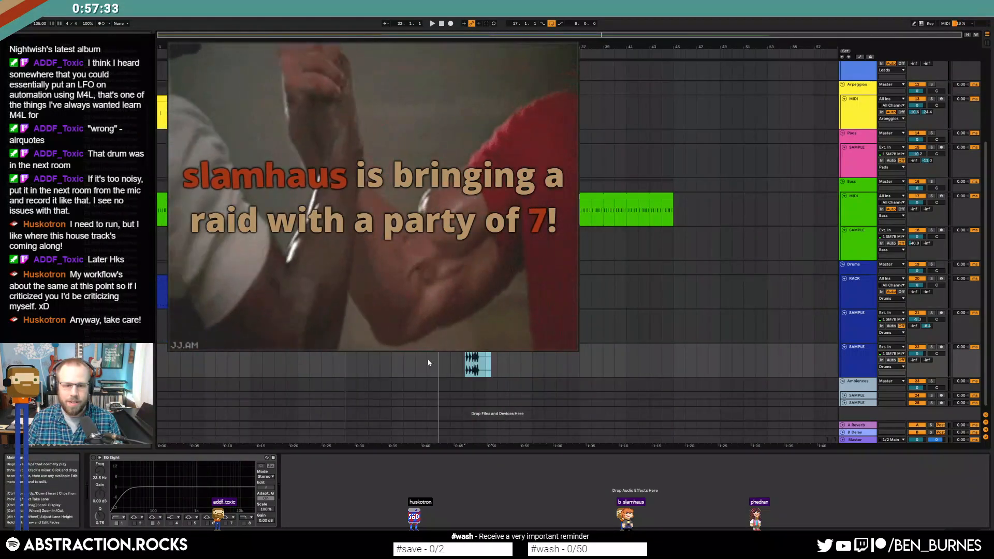
- Move the drop fill clip to start at bar 16 and set its sample start to the first drum hit
drag(471, 364, 300, 355)
scroll(343, 358, up, 8)
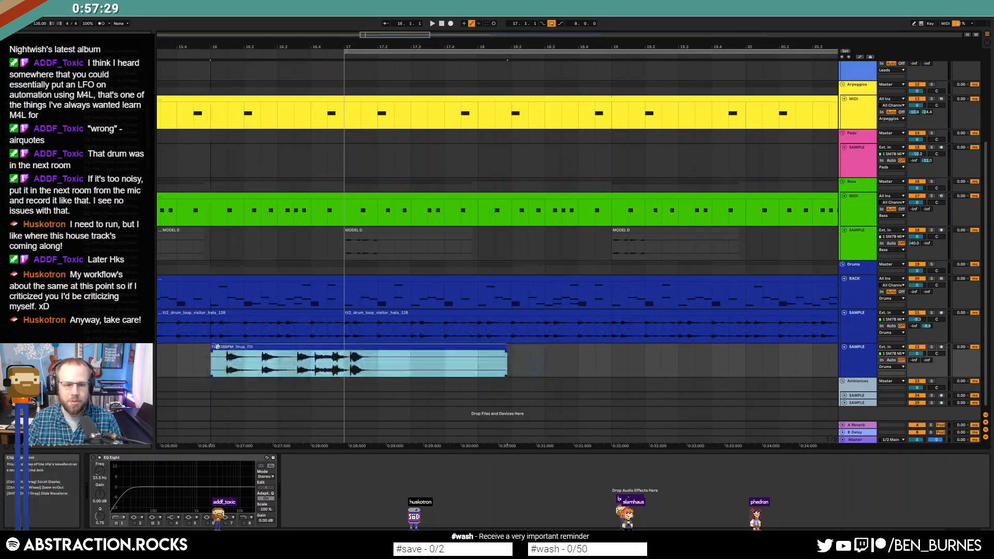
double_click(234, 349)
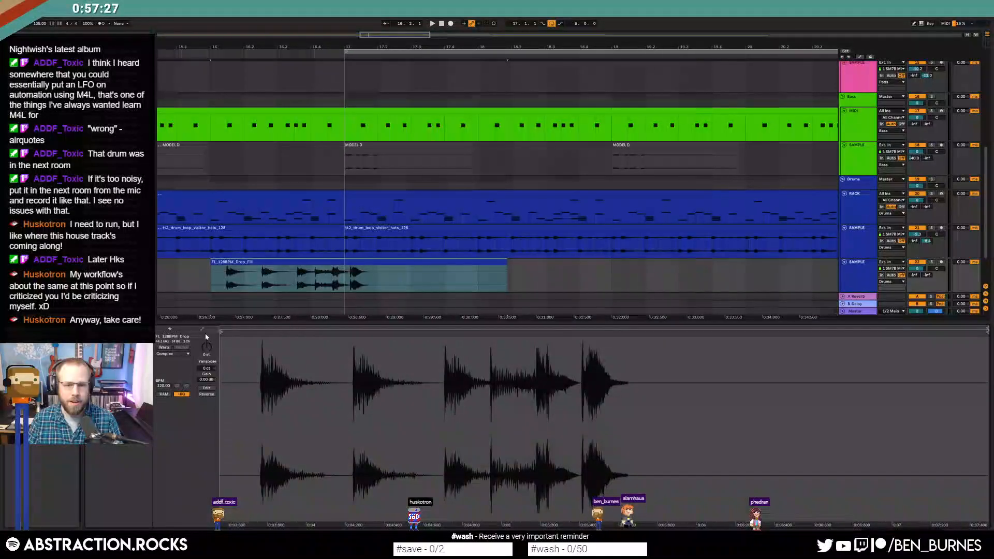
drag(222, 333, 261, 334)
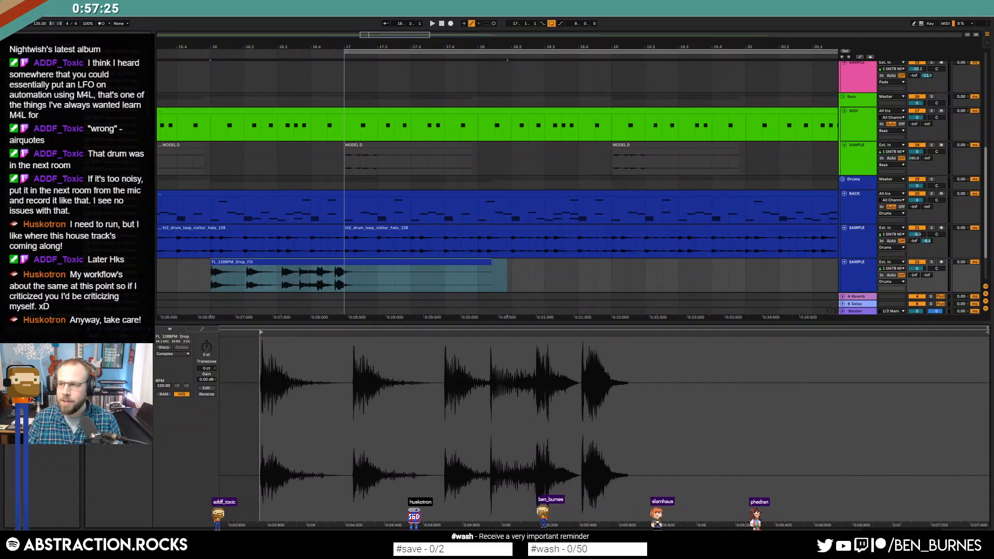
drag(993, 60, 849, 59)
click(852, 59)
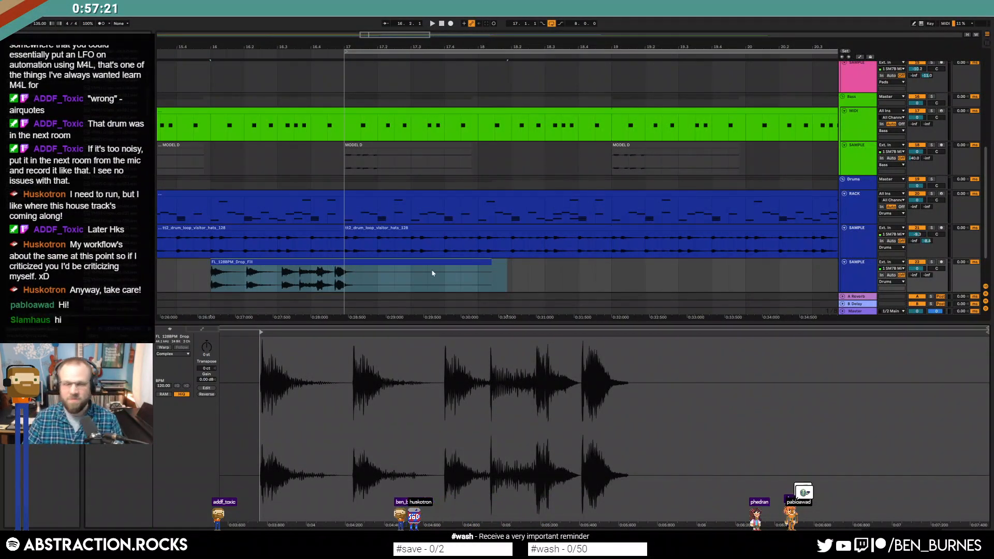
- Trim the end of the drop fill clip to 17.2, just after its last hit
drag(491, 262, 378, 262)
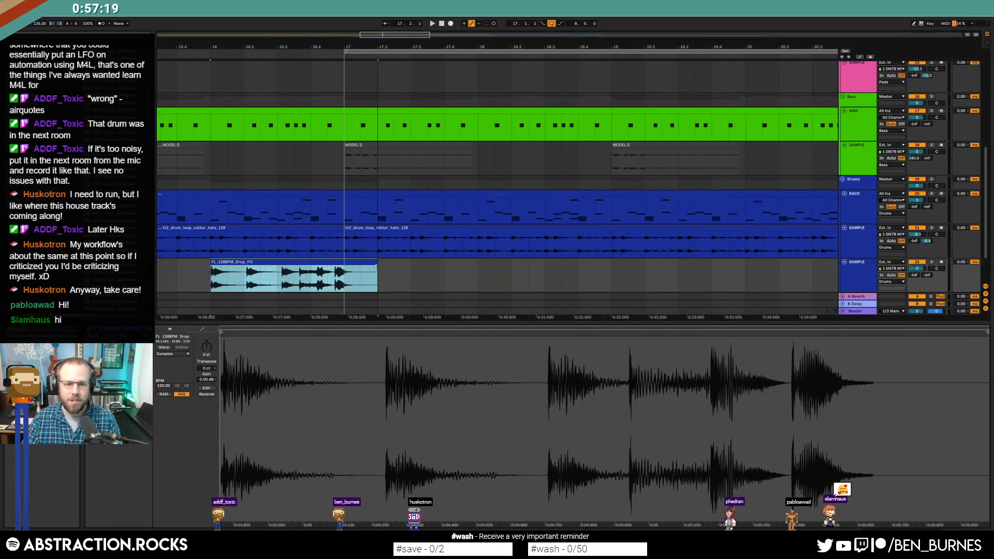
click(364, 280)
scroll(296, 274, down, 2)
drag(267, 266, 491, 264)
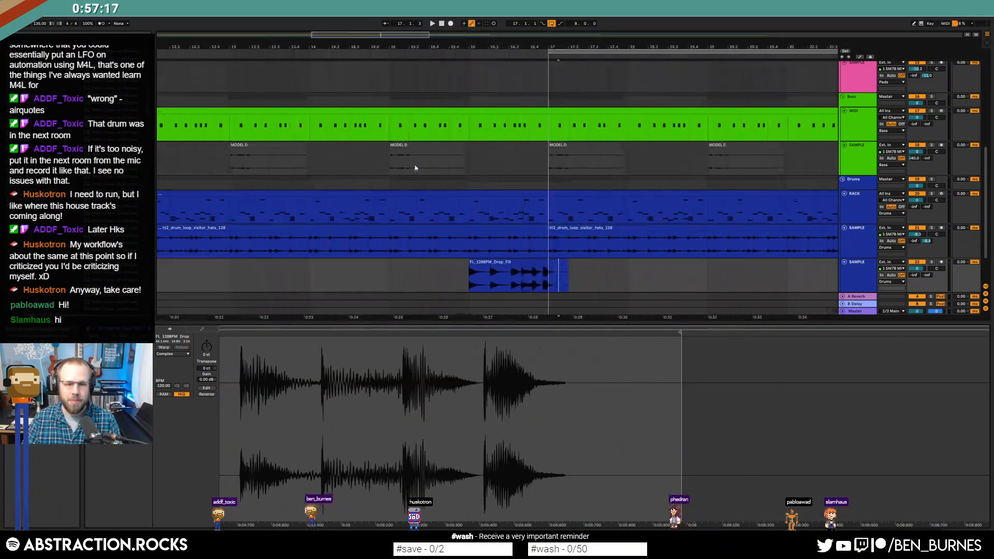
- Nudge the drop fill clip's sample start slightly later, right onto its first hit
click(491, 263)
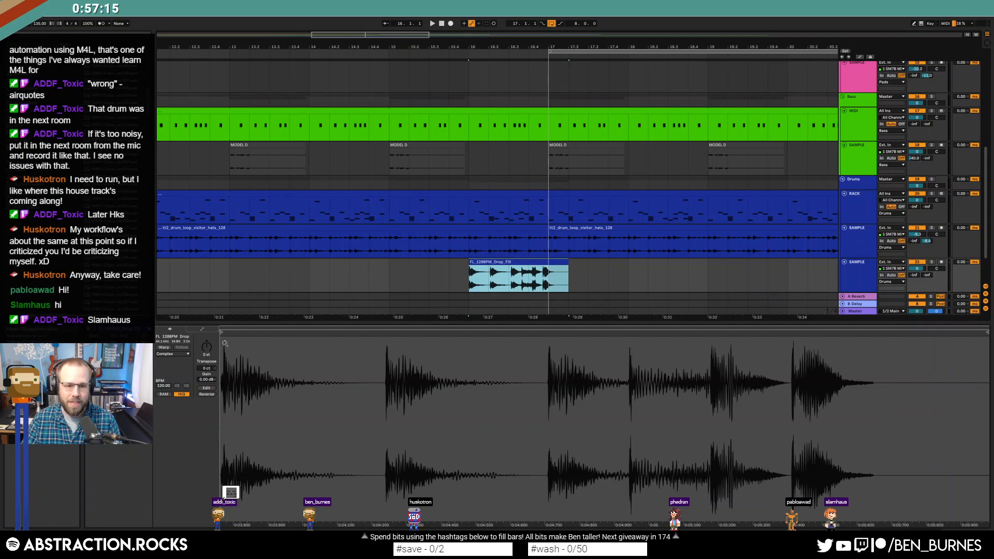
drag(223, 333, 224, 333)
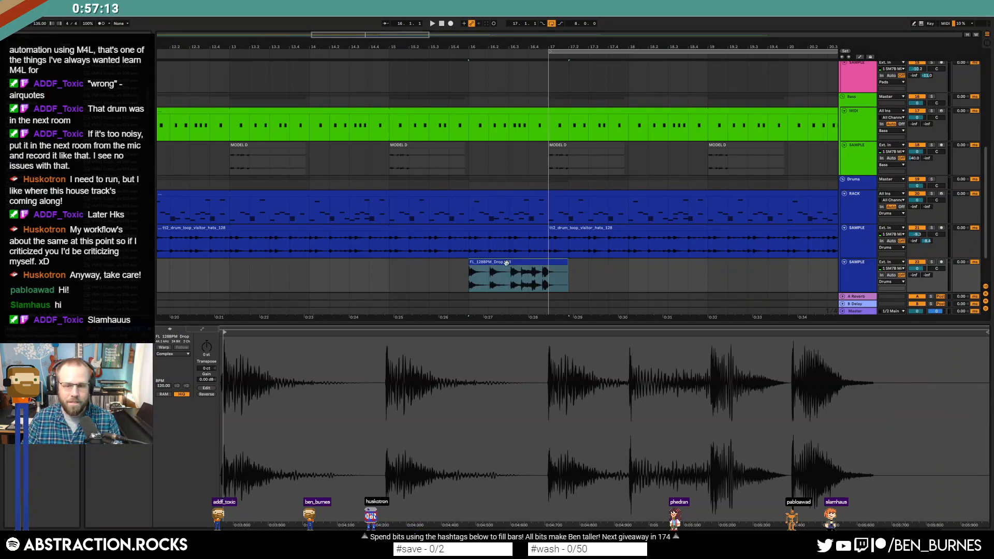
- Replace the EQ Eight on the drop fill's audio track with an Auto Filter in high-pass mode at about 6.39 kHz
double_click(857, 262)
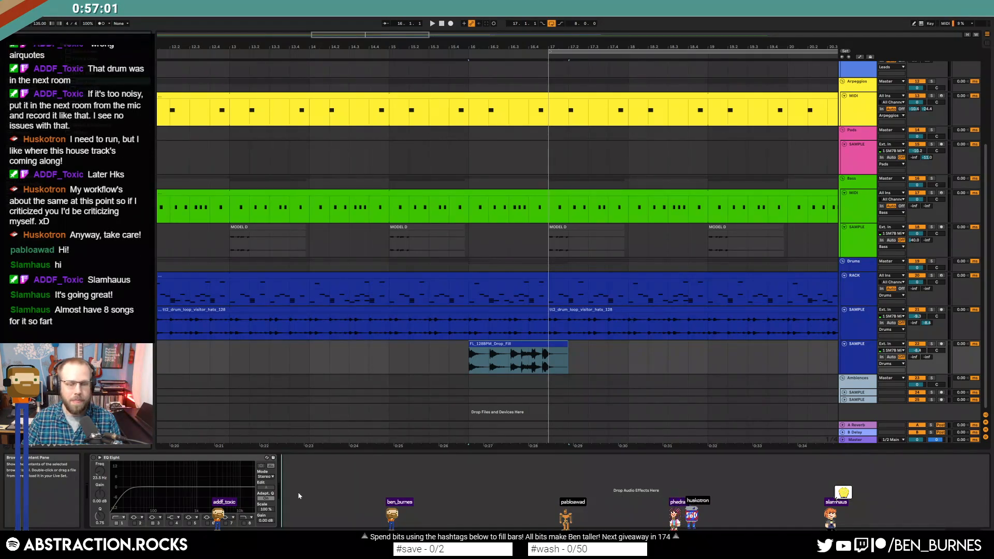
click(235, 458)
key(Delete)
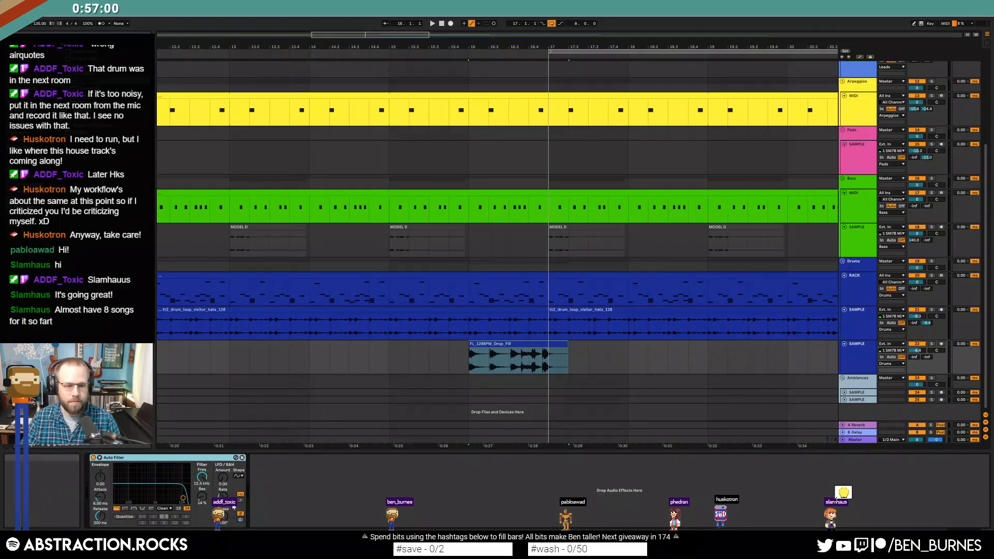
click(127, 509)
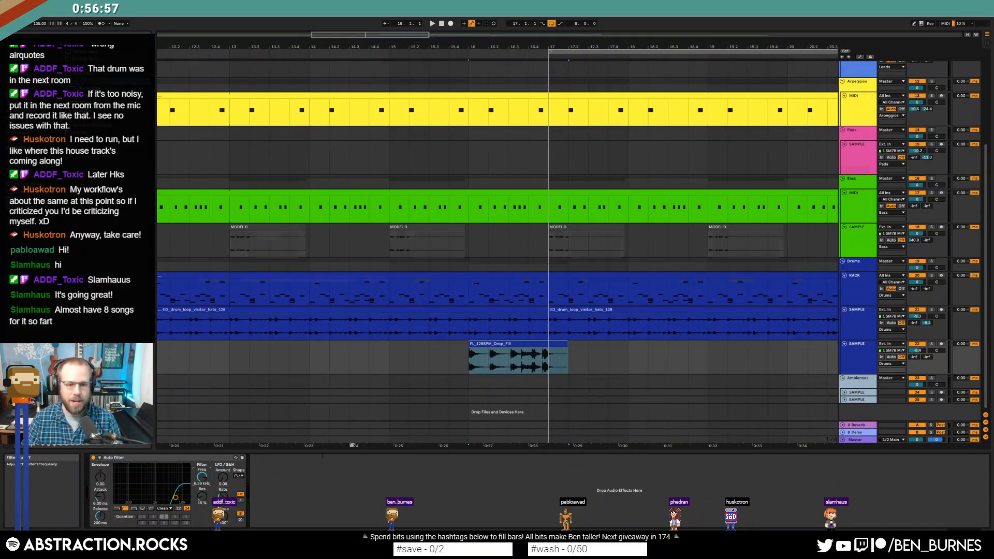
- Automate the Auto Filter frequency on the drop fill track with a curved downward sweep from bar 16 to bar 17
key(a)
click(466, 354)
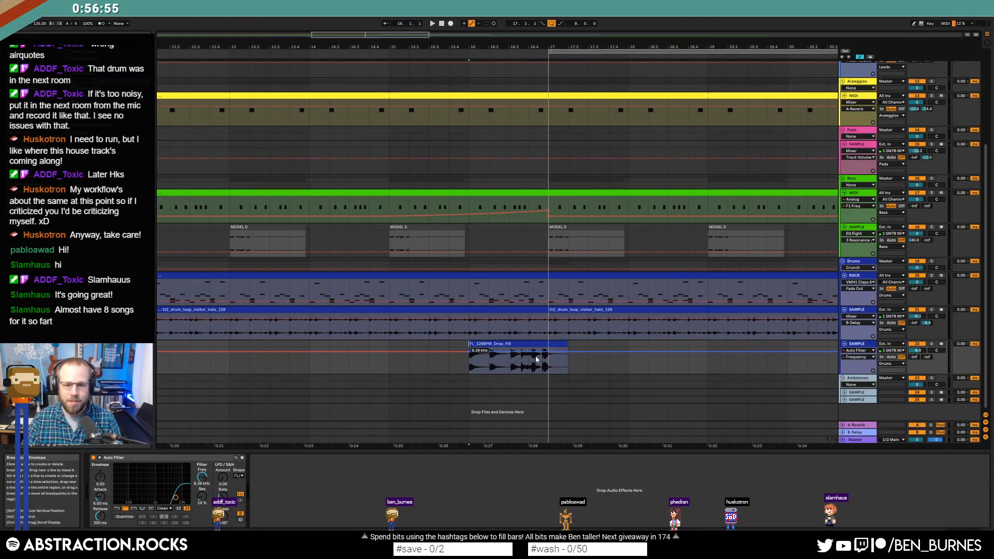
drag(549, 354, 548, 371)
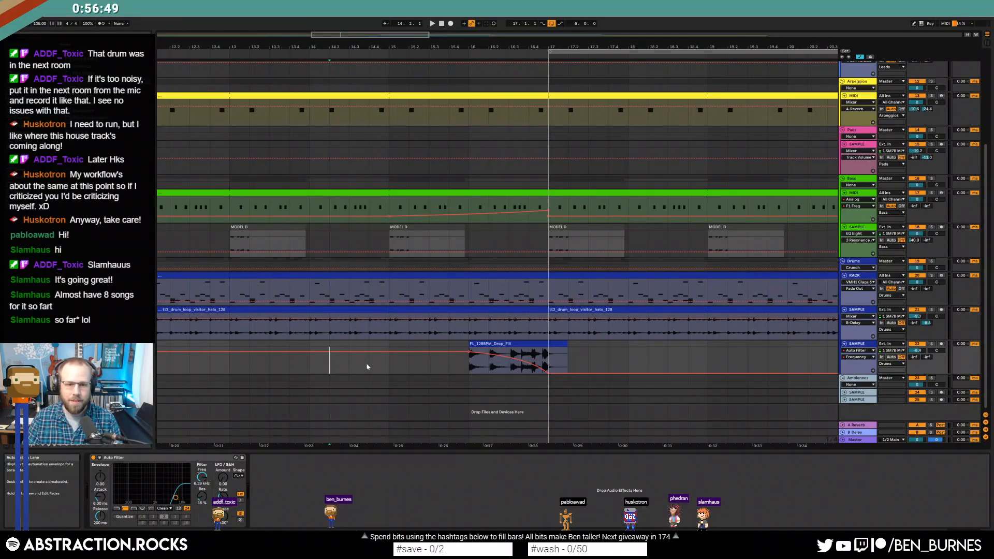
- Remove the hats drum loop from bar 16, keeping it on both sides of the drop fill
scroll(367, 367, down, 3)
mouse_move(412, 292)
mouse_down()
mouse_move(448, 292)
mouse_move(428, 307)
mouse_move(379, 288)
mouse_up()
click(425, 299)
key(ctrl+d)
- Delete the kick, snare and hat notes in bar 16 of the drum rack pattern, keeping the Metal Clamp hit
double_click(421, 291)
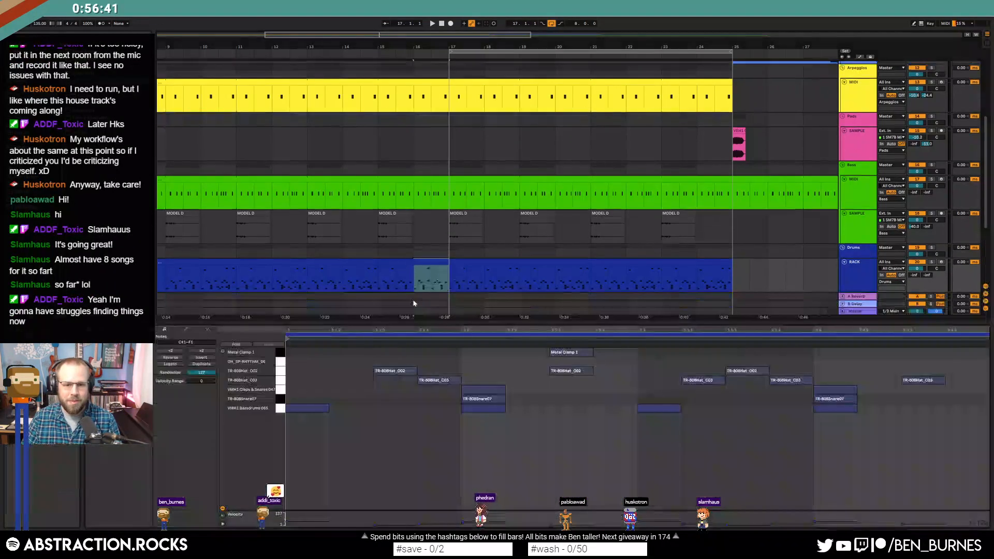
drag(347, 367, 904, 403)
click(835, 408)
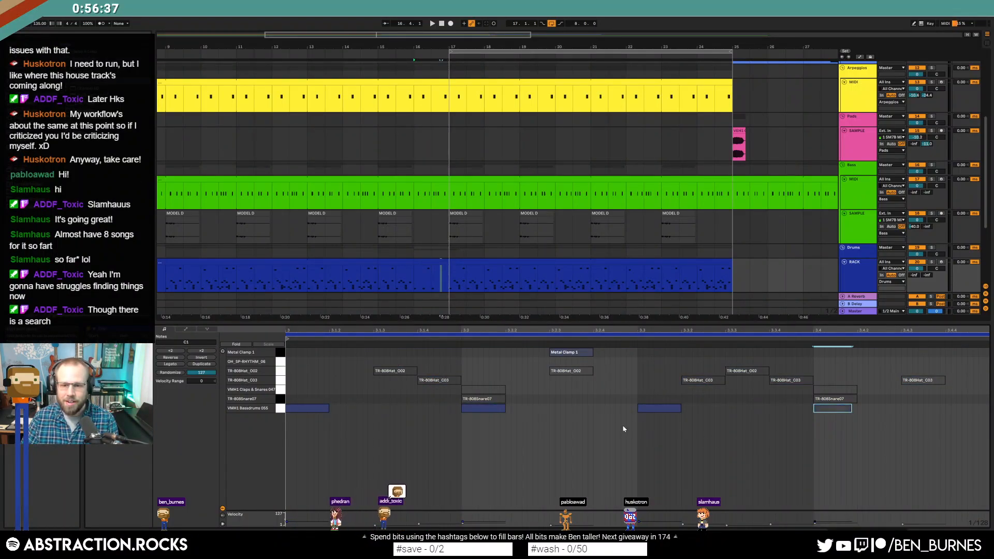
drag(426, 416, 711, 421)
drag(505, 418, 459, 421)
key(shift+Tab)
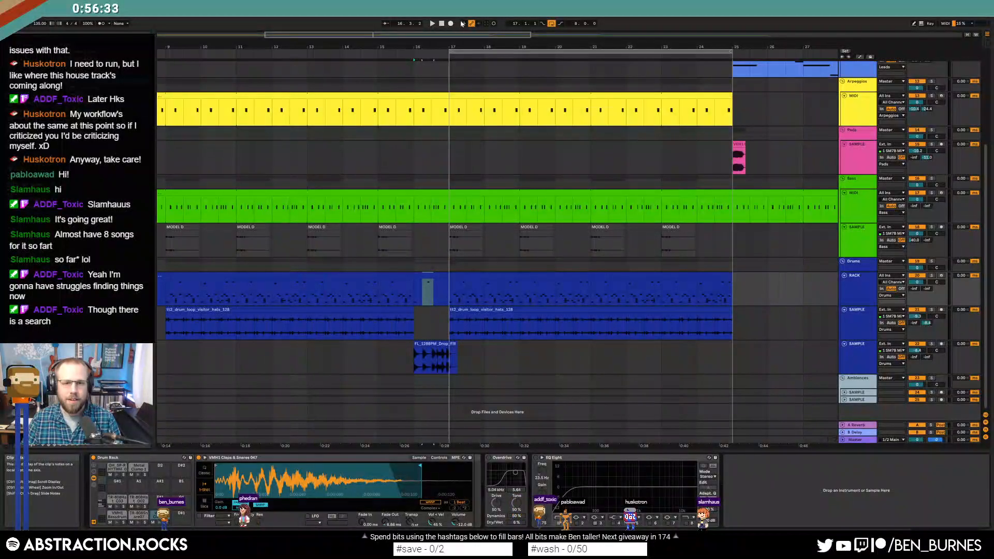
- Play the arrangement from the beginning to check the build-up towards the drum fill
scroll(395, 243, down, 5)
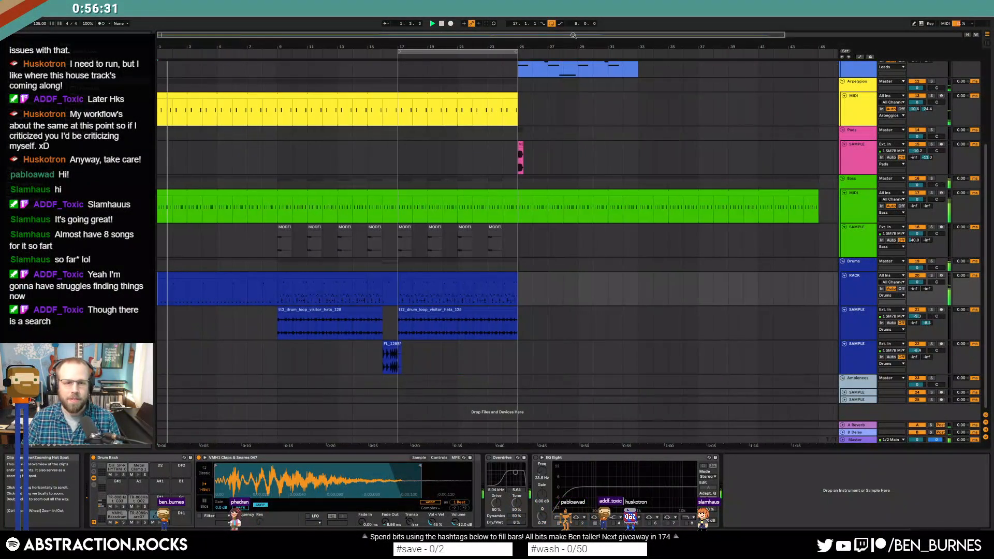
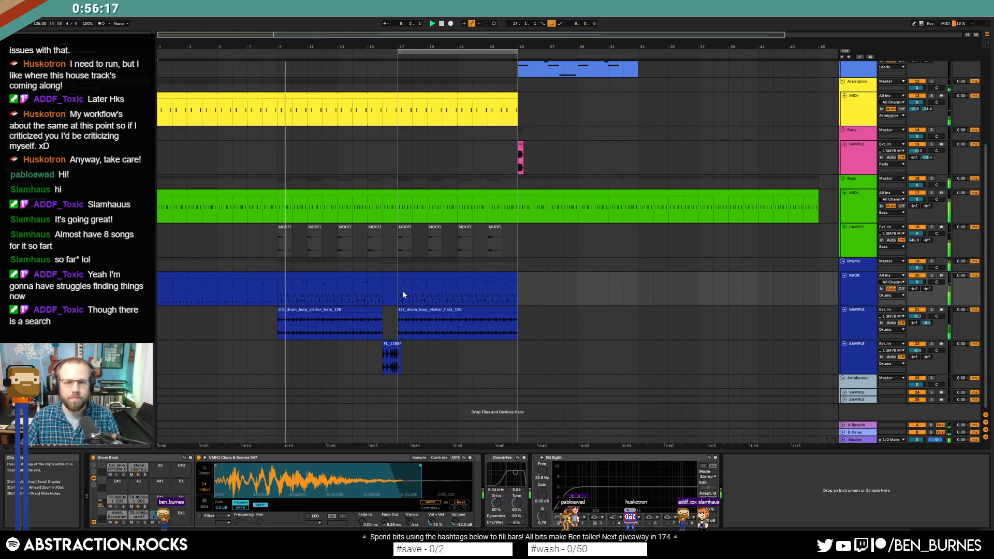
scroll(465, 314, up, 1)
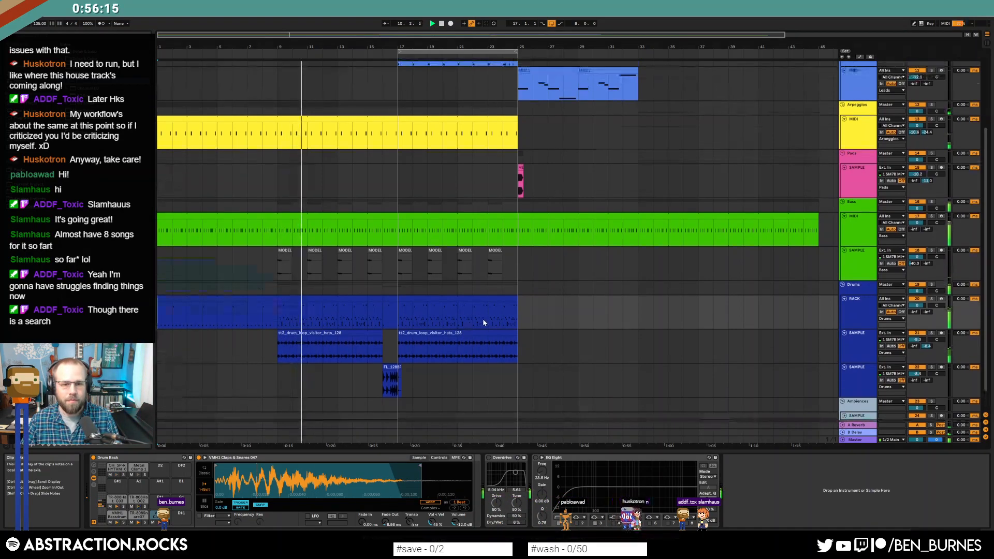
key(shift+Tab)
key(shift+Tab)
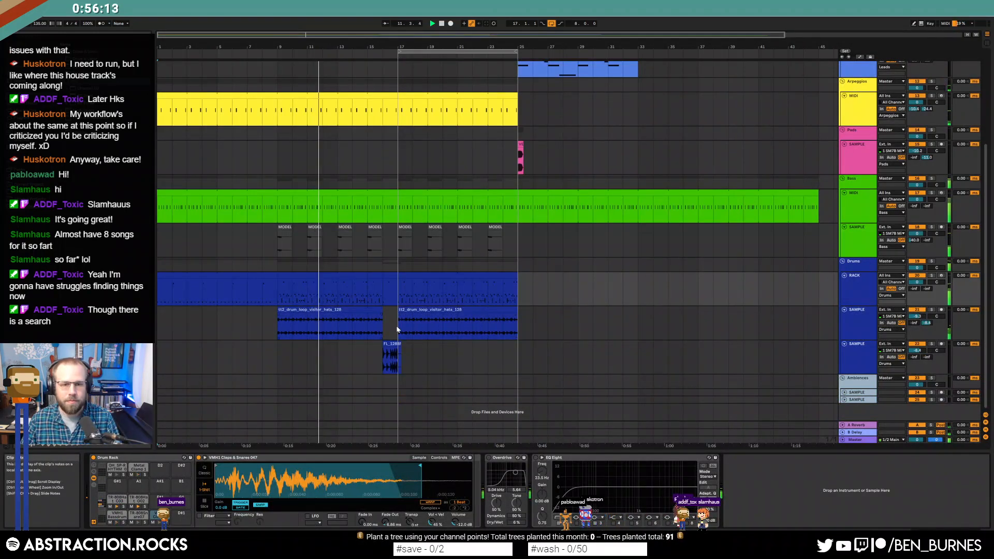
- Automate the Analog F1 Freq of the lead at bar 17 with a curved rise up to bar 21
scroll(401, 334, up, 5)
click(461, 146)
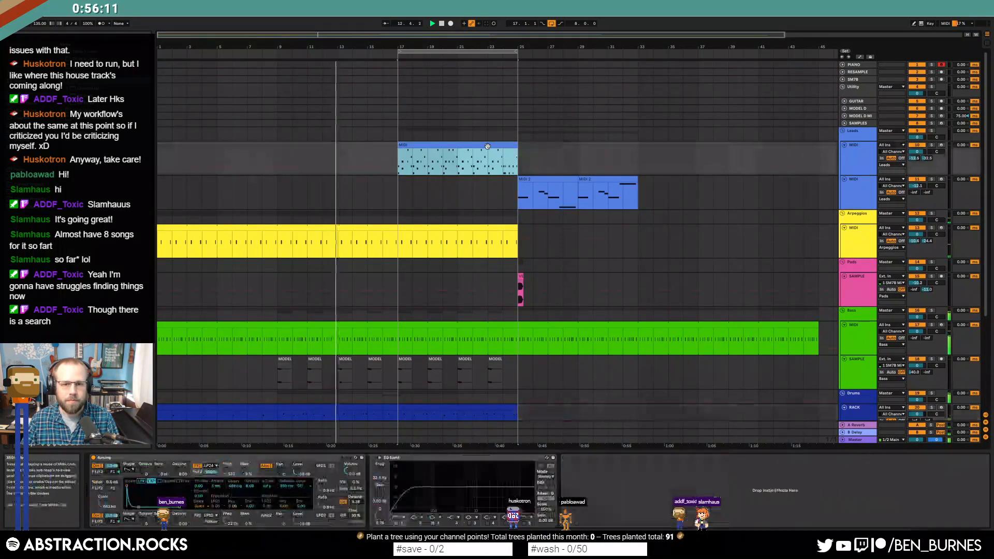
key(a)
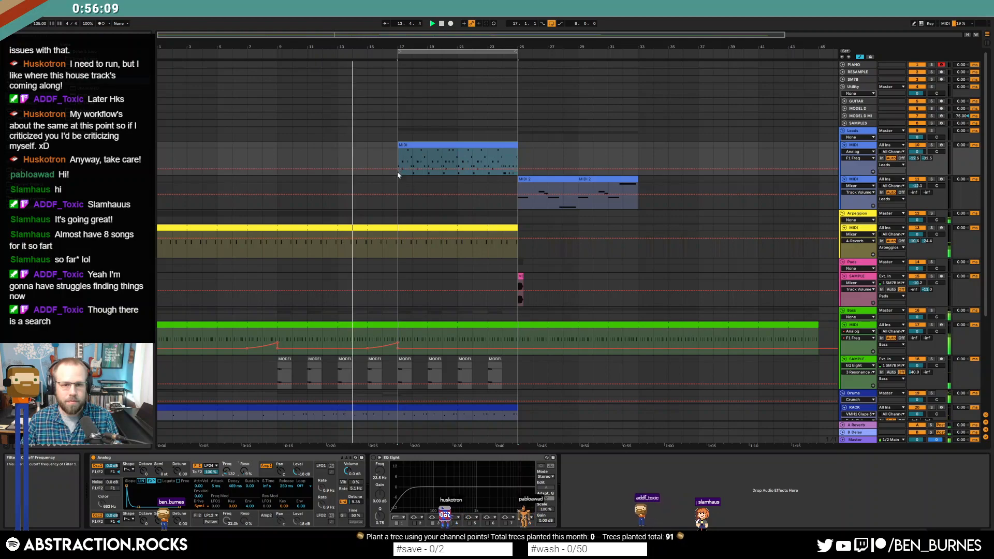
drag(473, 169, 457, 150)
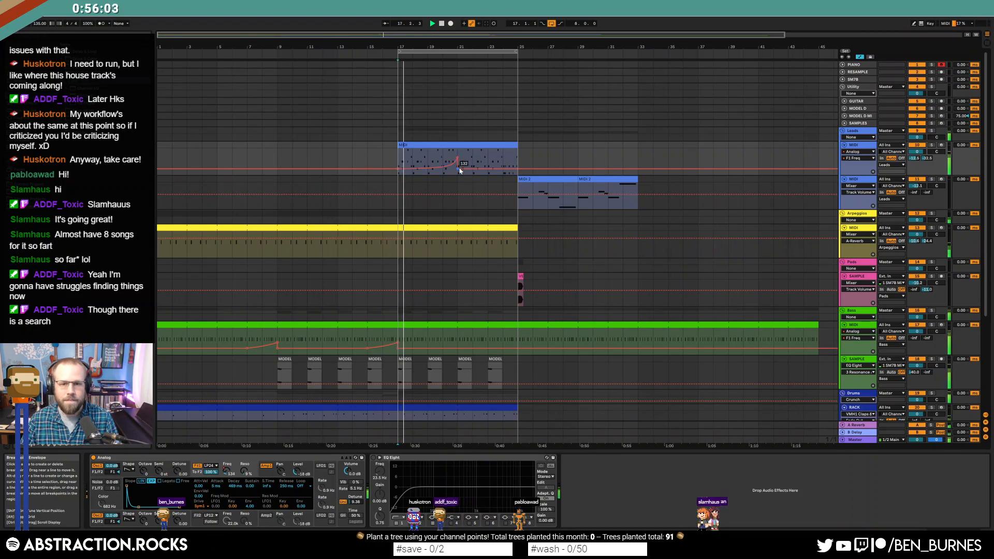
- Turn off grid snapping and try starting the drop fill clip slightly before bar 16, auditioning its timing
scroll(389, 356, down, 5)
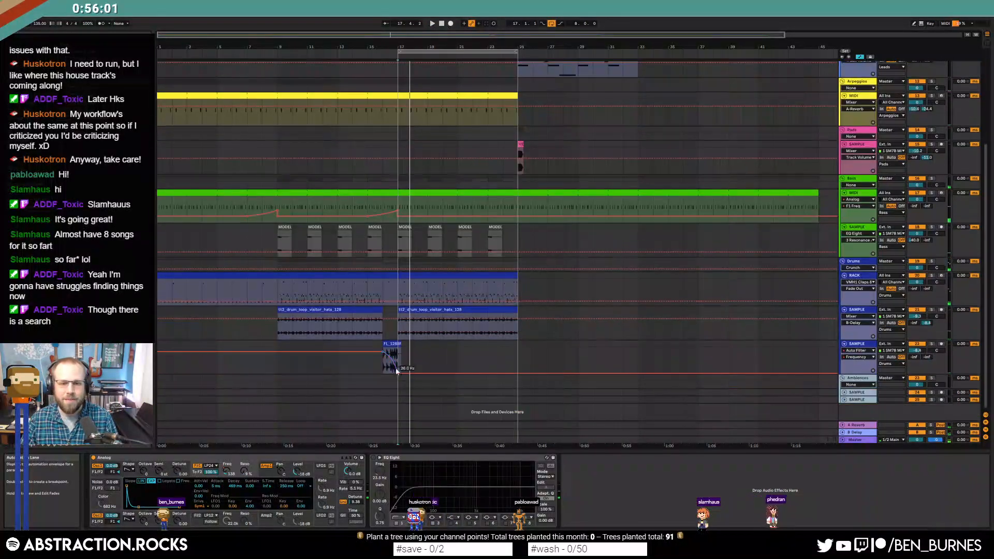
scroll(393, 362, up, 10)
mouse_move(277, 346)
mouse_down()
mouse_move(210, 347)
mouse_move(269, 345)
mouse_up()
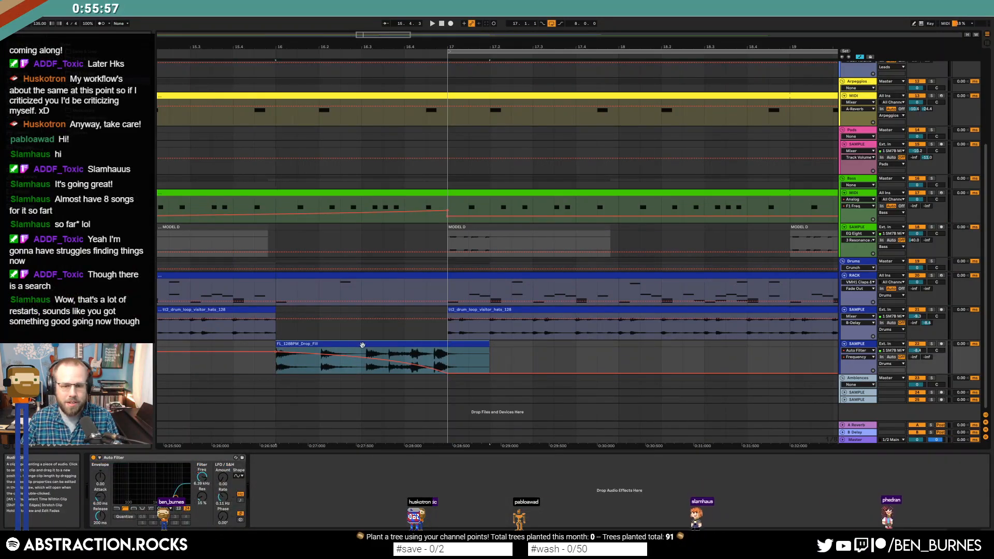
drag(382, 346, 408, 345)
key(ctrl+4)
click(182, 362)
key(space)
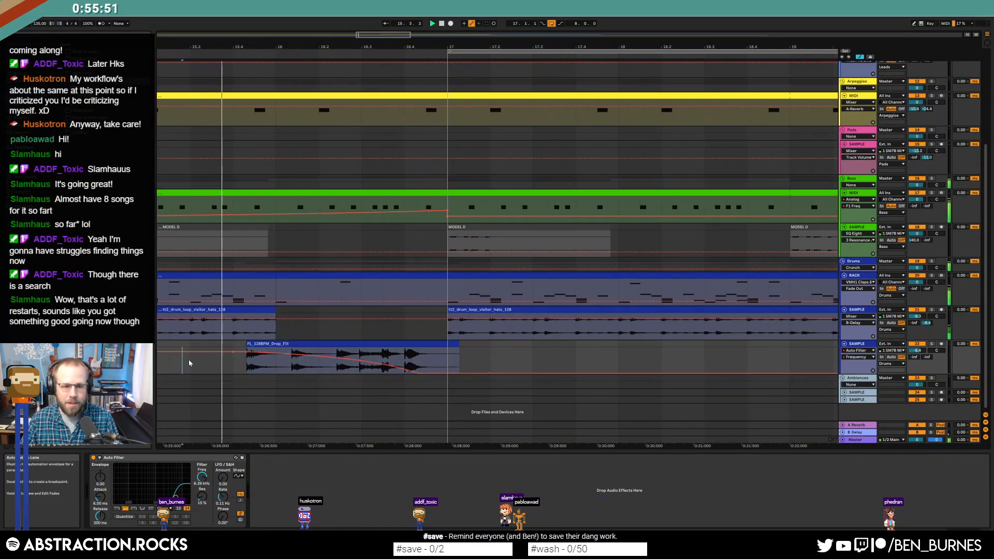
key(space)
drag(413, 344, 436, 345)
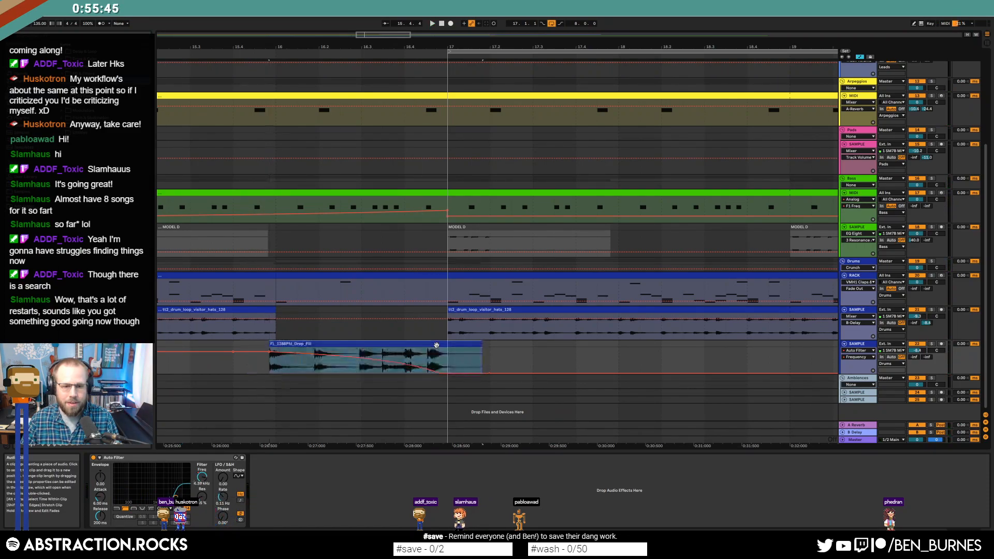
key(space)
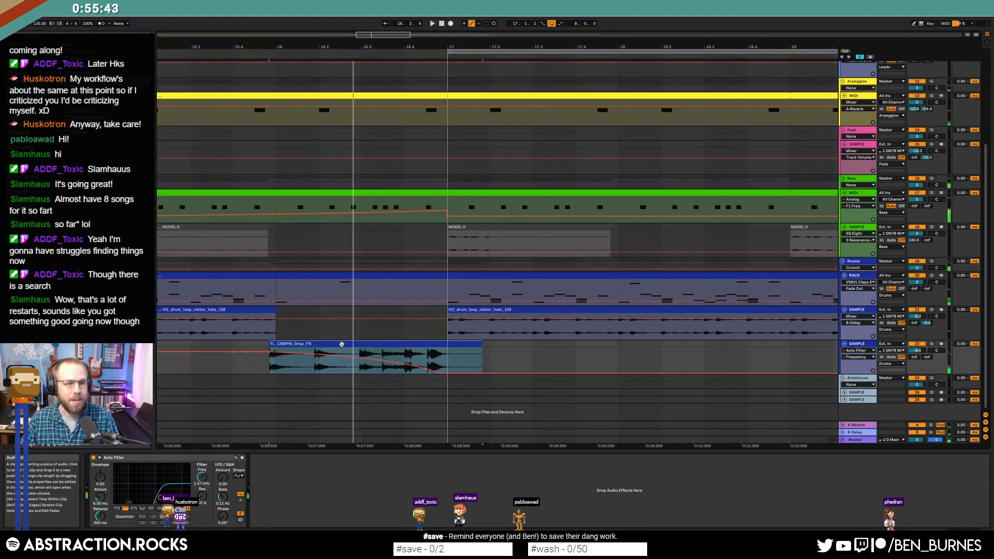
- Enable warping on the drop fill clip and set its BPM to 128
double_click(303, 344)
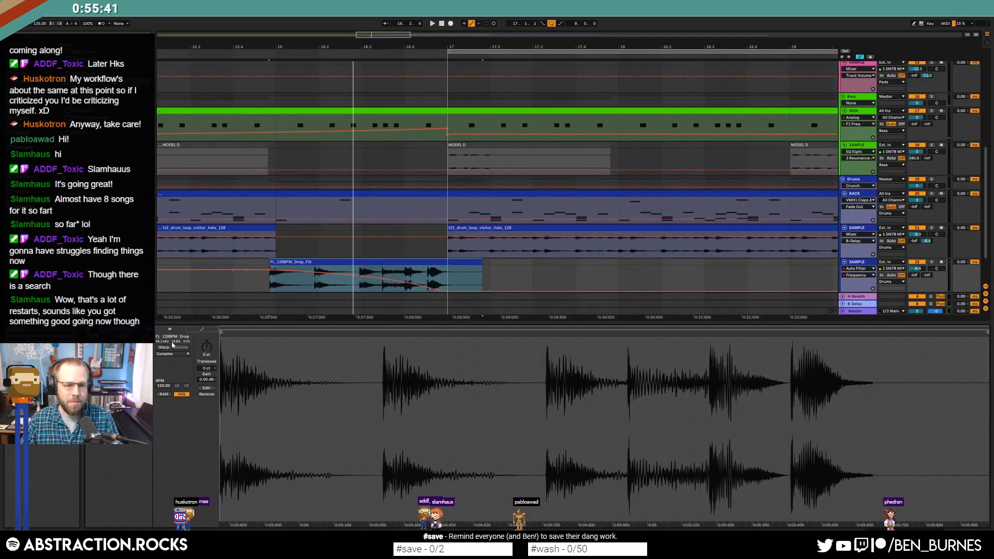
click(164, 347)
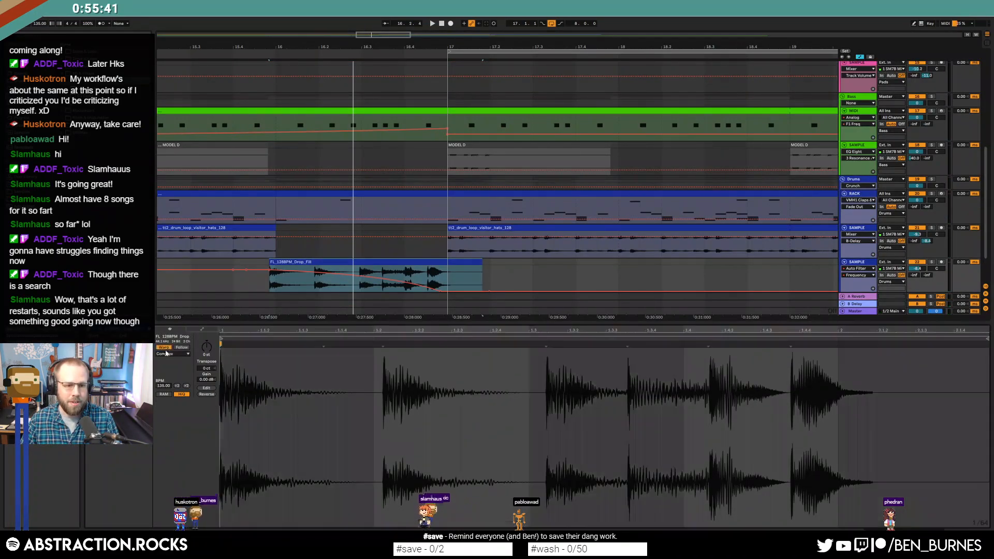
click(164, 386)
text(128)
key(Return)
key(shift+Tab)
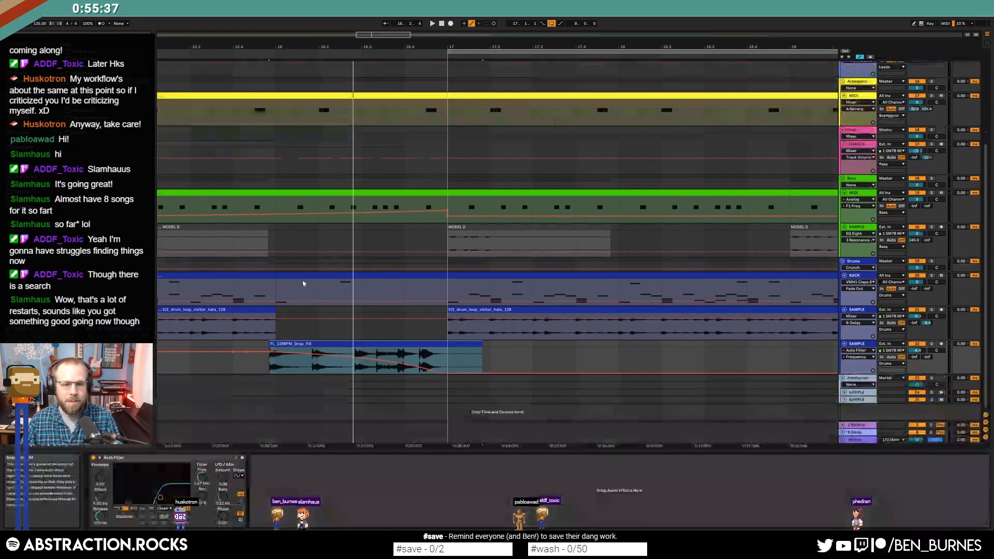
- Move the drop fill clip to start at bar 16 and play the transition into bar 17
drag(331, 346, 340, 345)
drag(211, 364, 271, 365)
click(254, 364)
key(space)
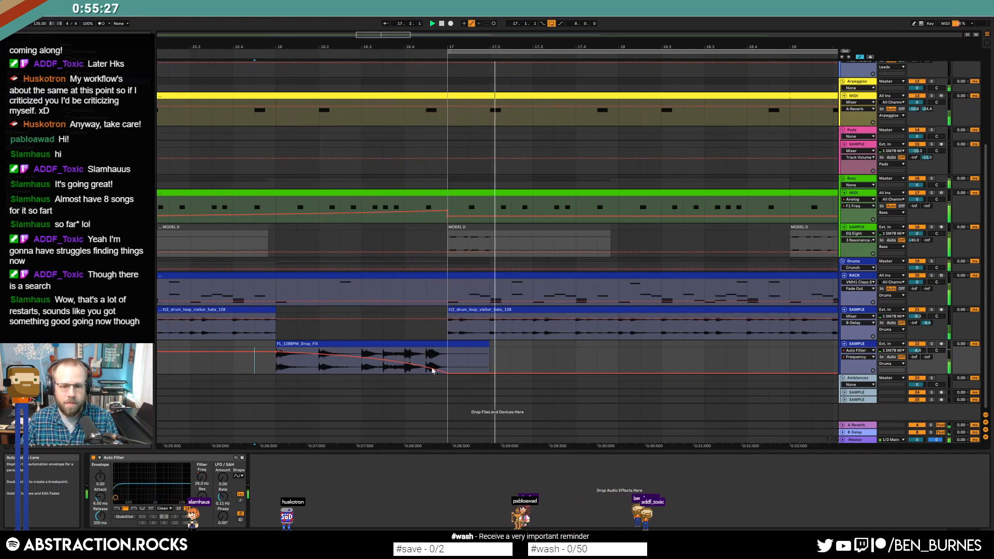
- Raise the end of the drop fill's filter sweep to about 342 Hz and play the arrangement from bar 10
drag(449, 375, 426, 363)
scroll(490, 355, down, 5)
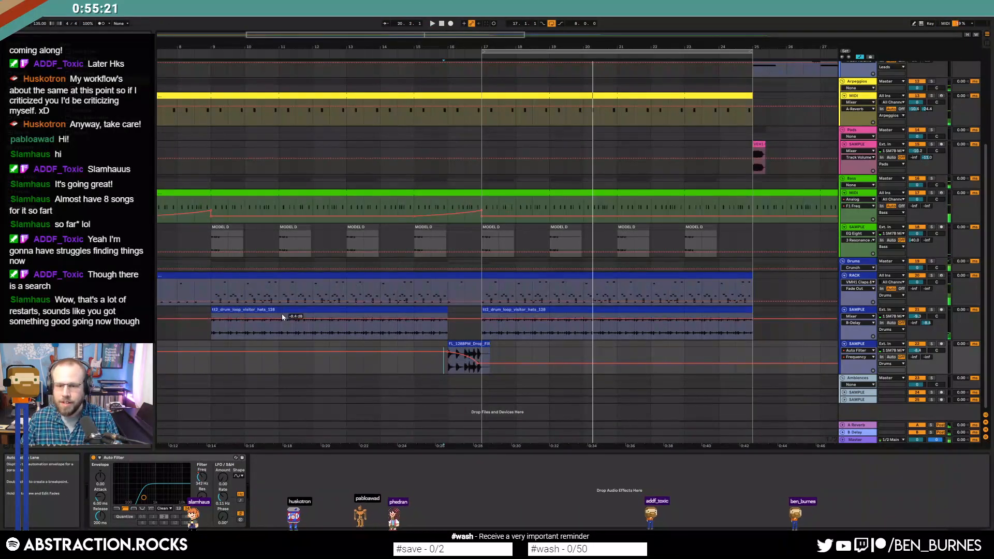
click(250, 332)
key(a)
key(space)
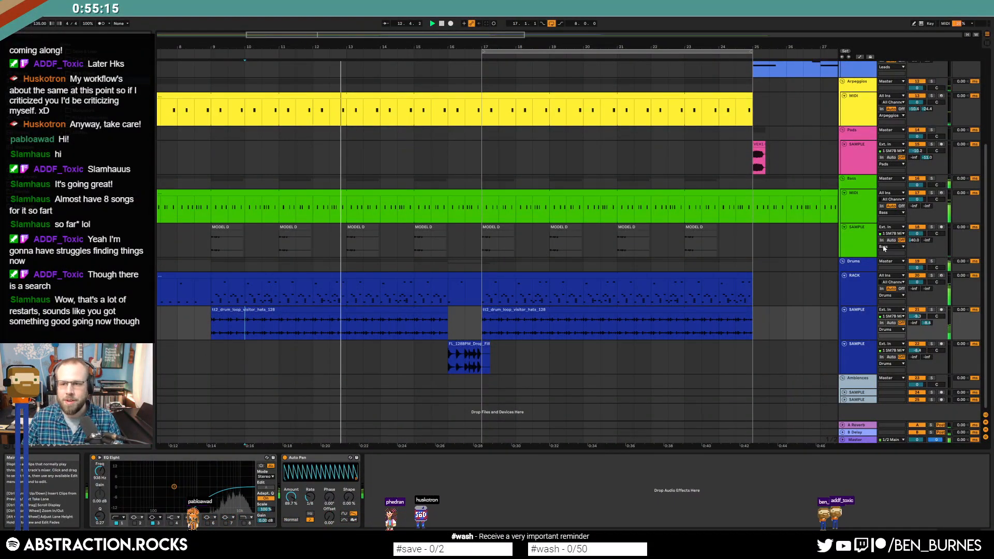
- Assign the bass sample track's green colour to its MODEL D clips
right_click(861, 243)
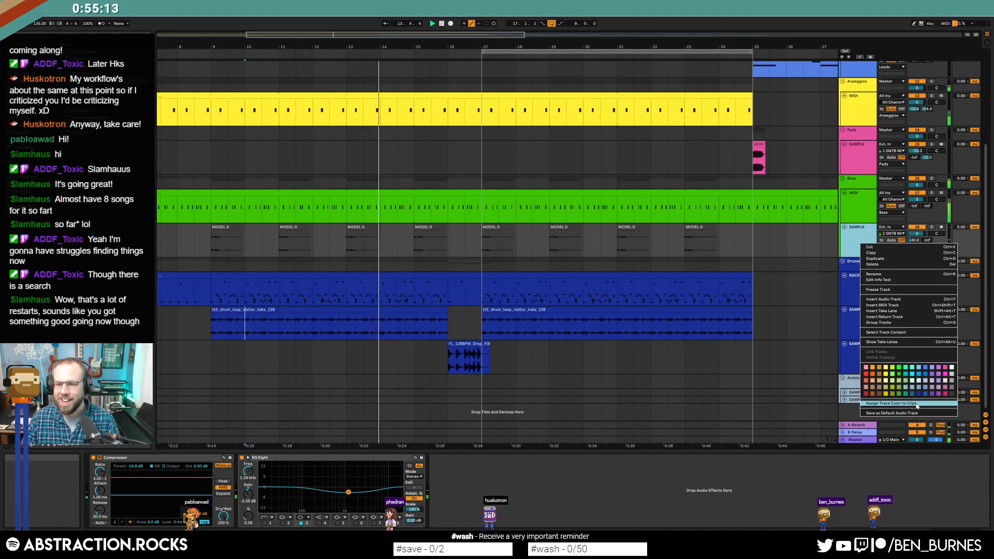
click(917, 403)
- Stop playback and trim the end of the drop fill clip to bar 17
click(451, 319)
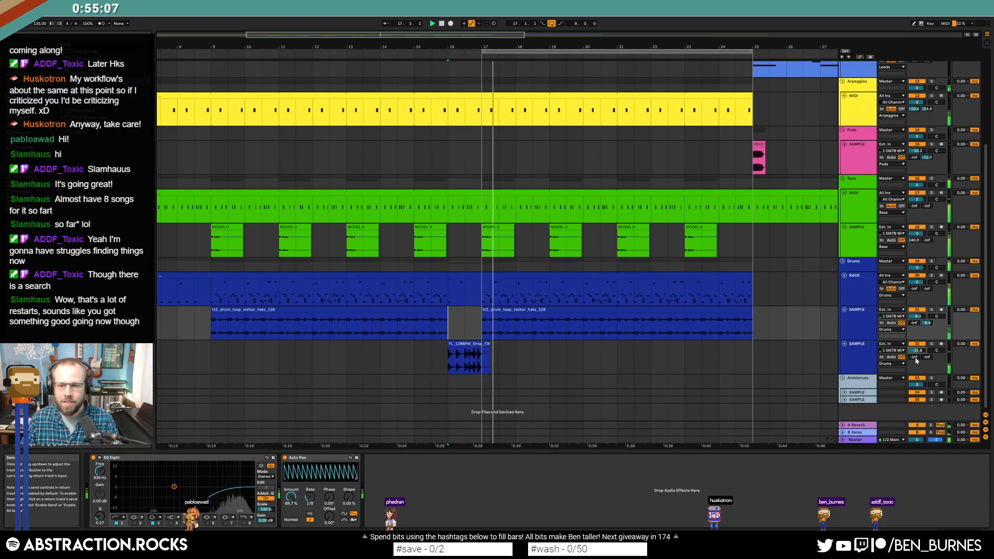
scroll(482, 345, up, 5)
key(space)
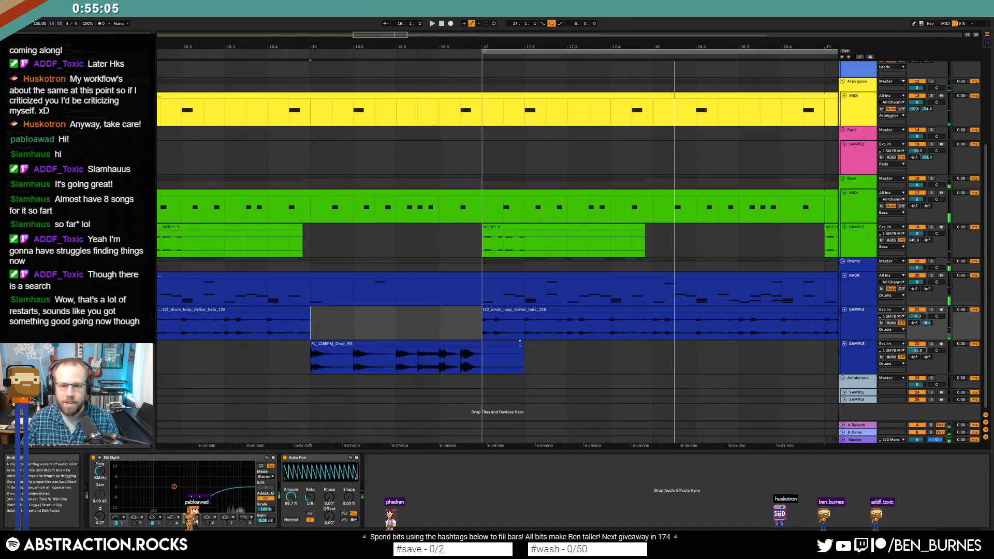
drag(519, 343, 487, 343)
scroll(464, 354, up, 3)
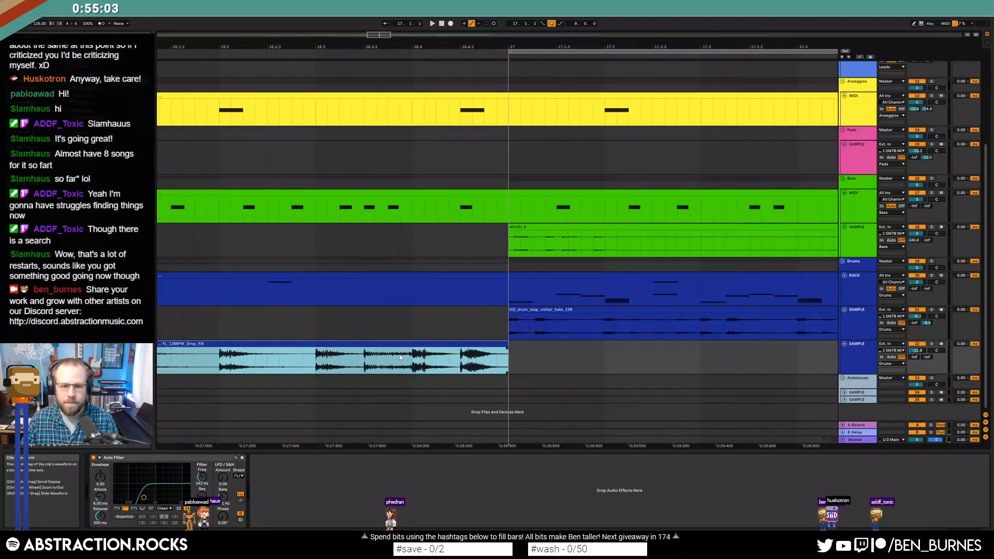
- With envelopes locked, repeat the drop fill's short slice at 16.3.3 directly after itself and play the result
click(367, 366)
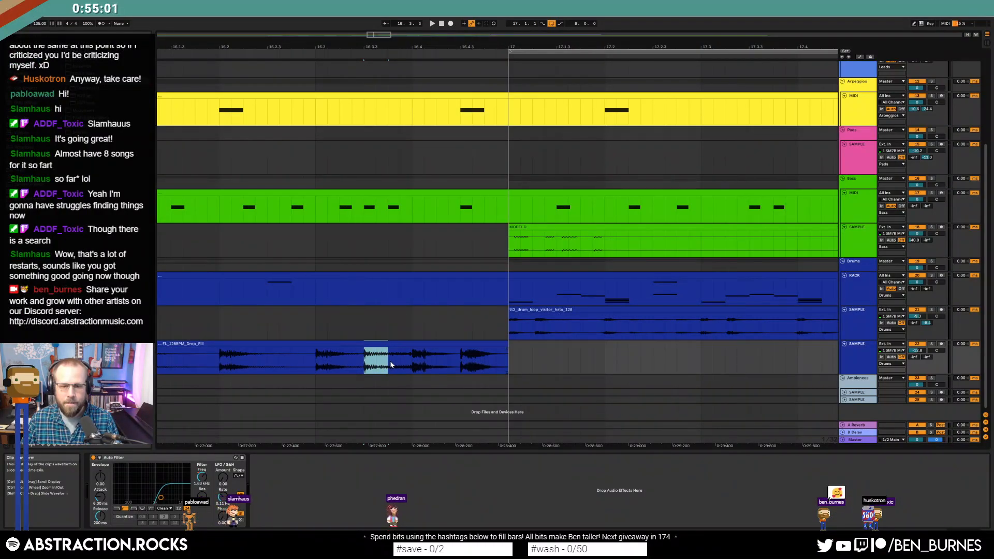
click(871, 57)
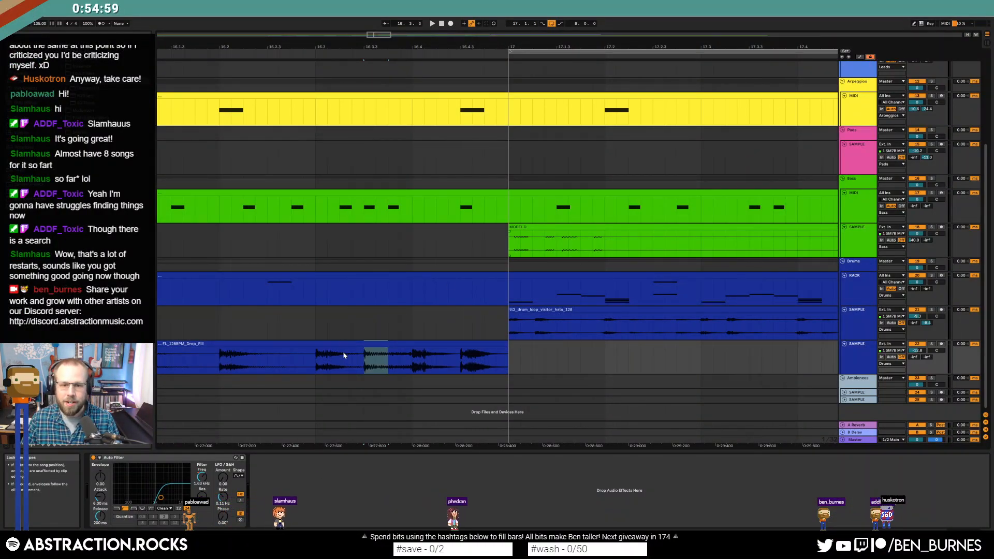
drag(363, 368, 385, 366)
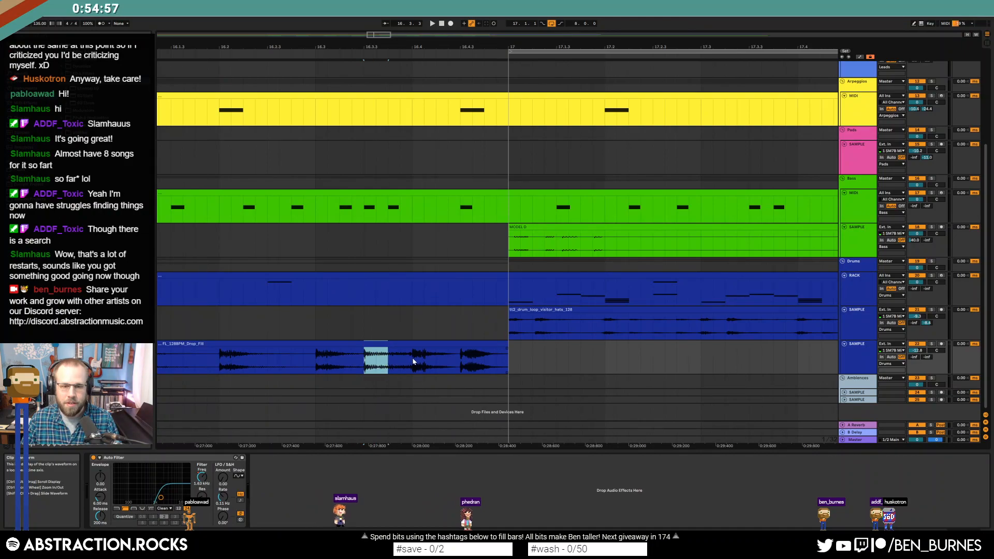
key(ctrl+e)
click(327, 362)
key(space)
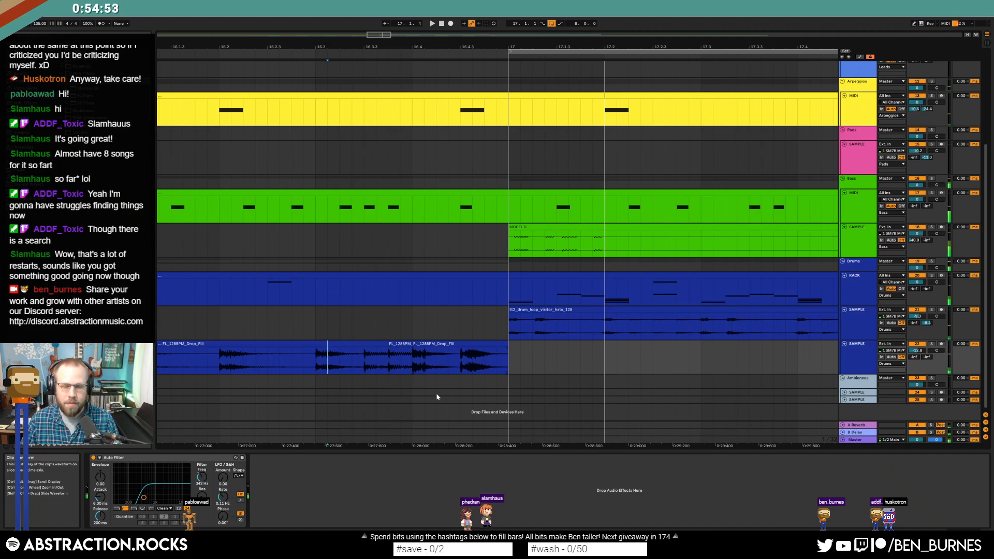
- Trim the start of the repeated drop fill slice to leave a short gap before it, and audition the fill
click(410, 343)
click(410, 343)
drag(412, 344, 404, 344)
click(393, 344)
key(Delete)
click(301, 344)
key(space)
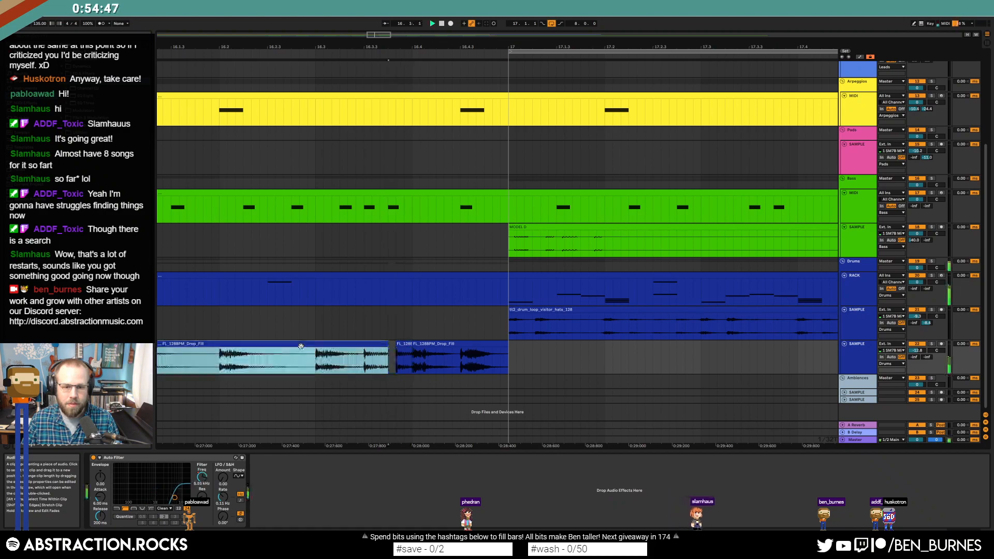
click(298, 367)
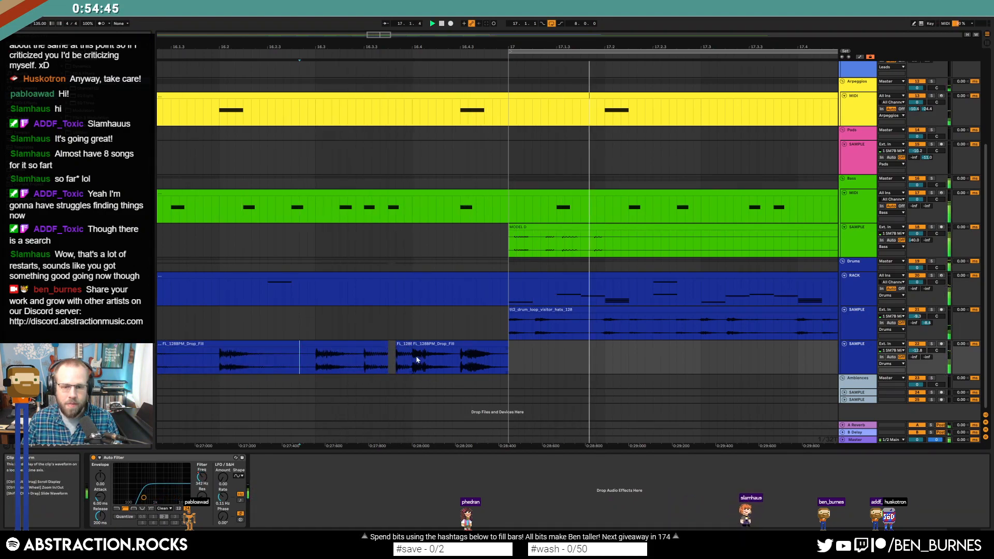
key(space)
- Unlock the envelopes and lower the end of the drop fill's Auto Filter frequency sweep to 140 Hz
click(479, 342)
key(a)
key(a)
key(a)
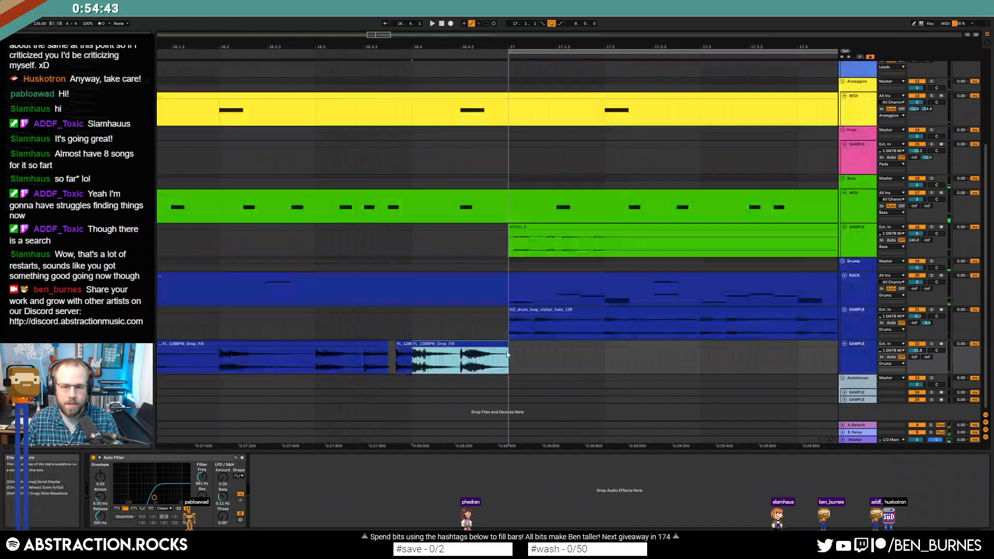
click(870, 58)
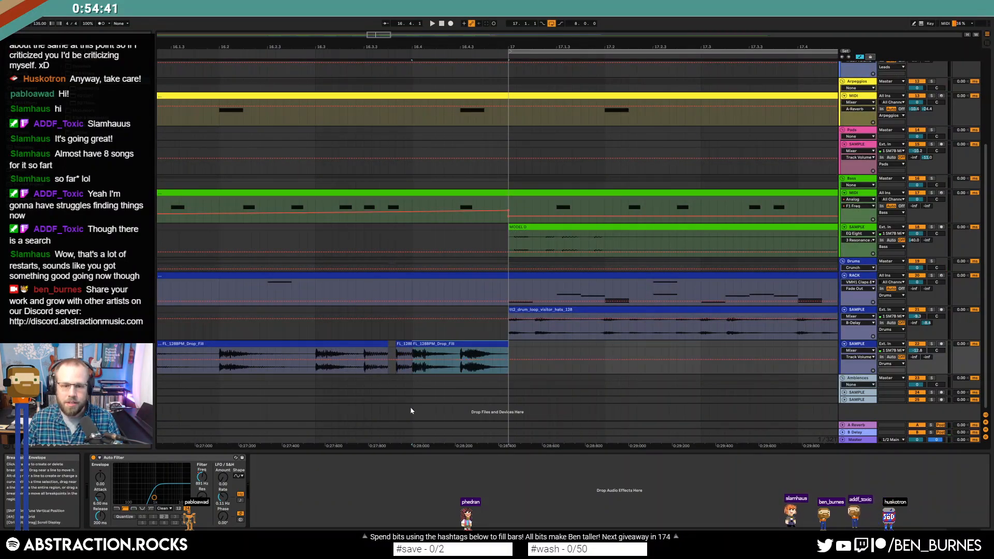
click(202, 480)
click(532, 363)
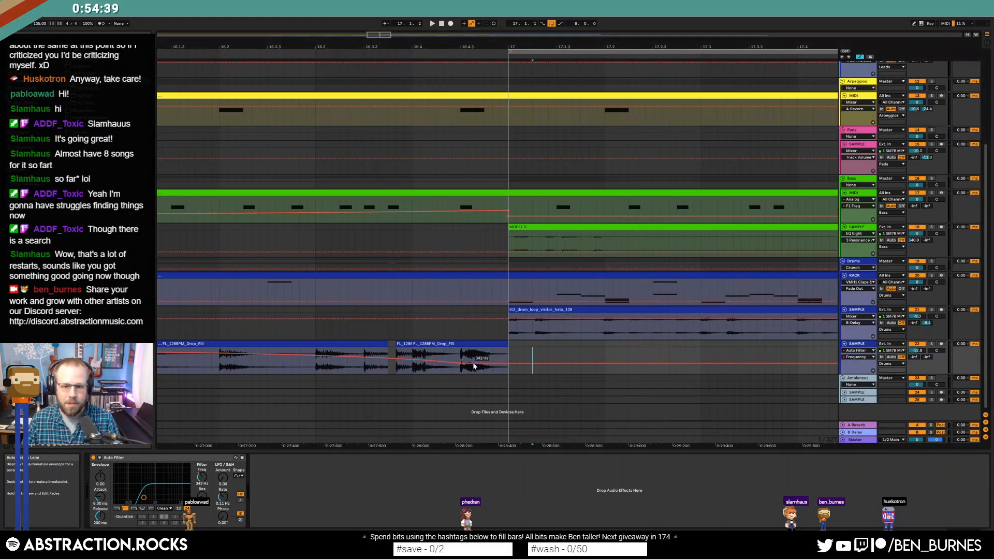
drag(463, 364, 463, 367)
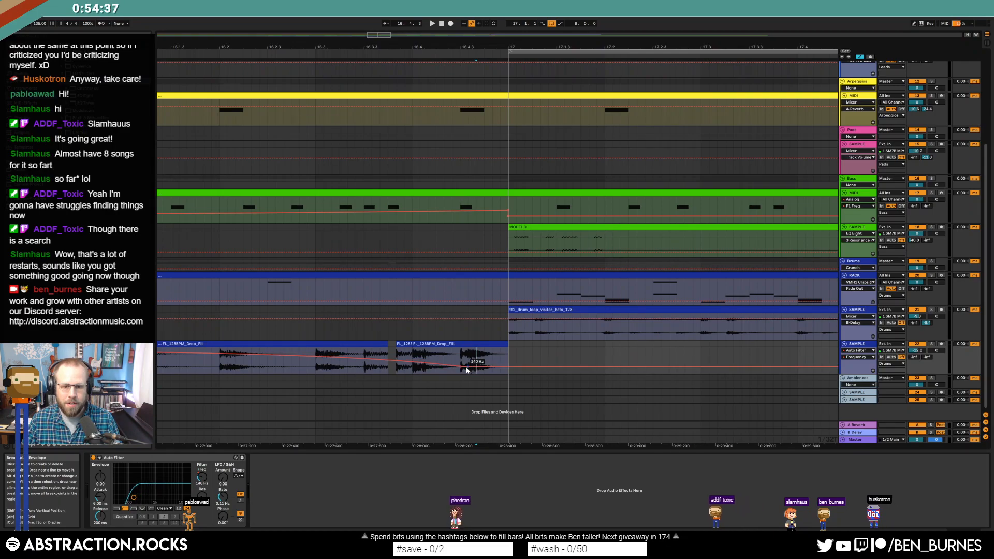
- Move the clap, snare and bass drum hit at 16.4 in the drum rack clip to 16.4.3
double_click(468, 288)
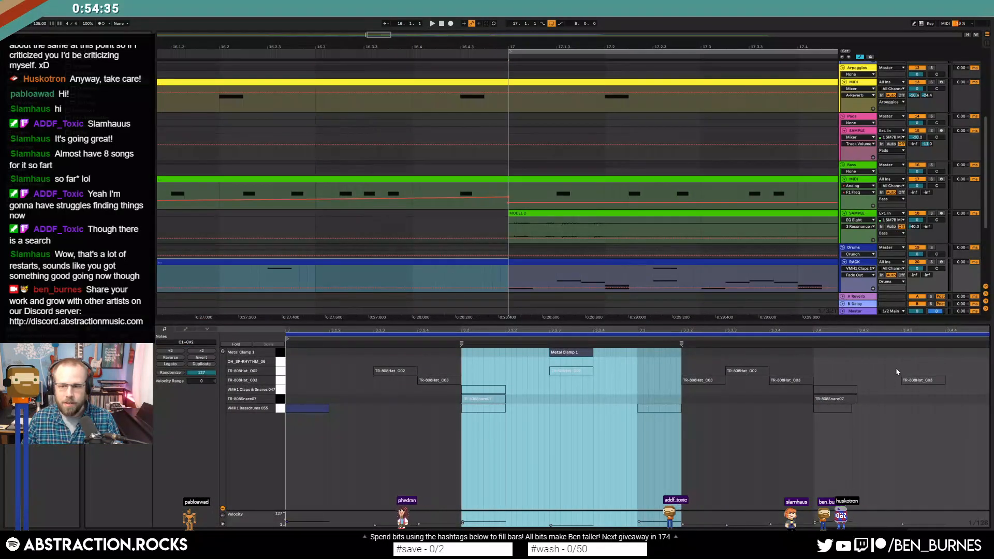
click(837, 440)
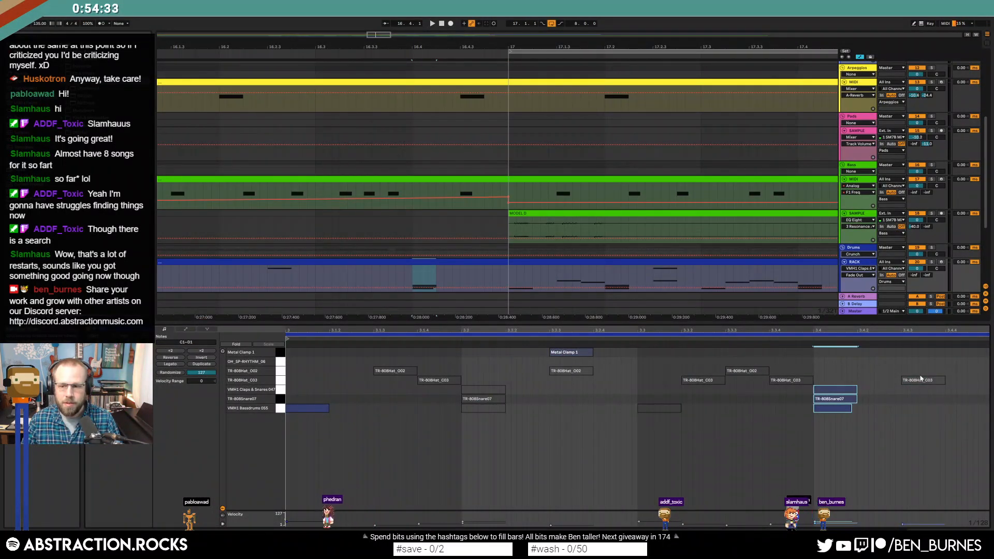
drag(919, 367, 920, 403)
drag(828, 370, 844, 437)
key(Right)
key(Right)
key(Right)
key(Right)
key(Right)
key(Right)
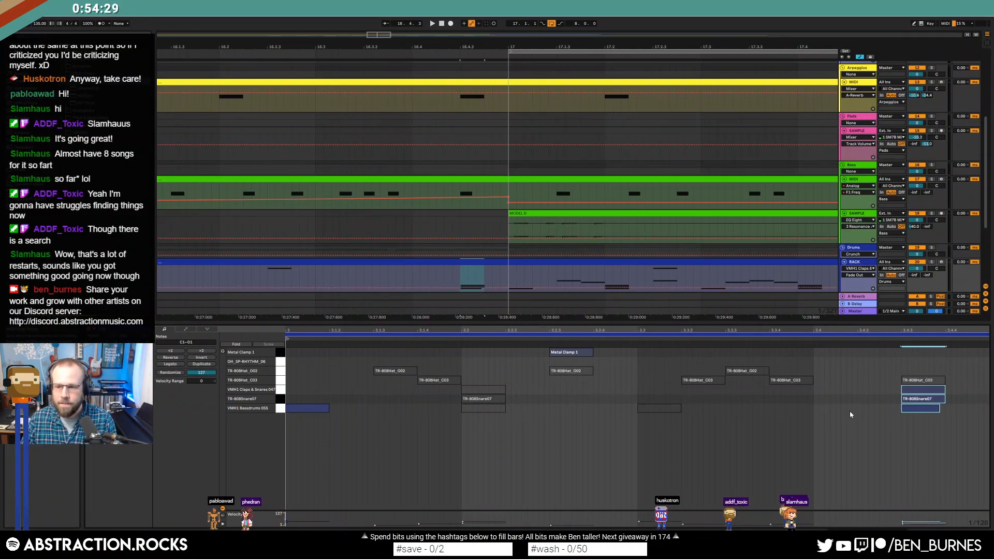
key(shift+Tab)
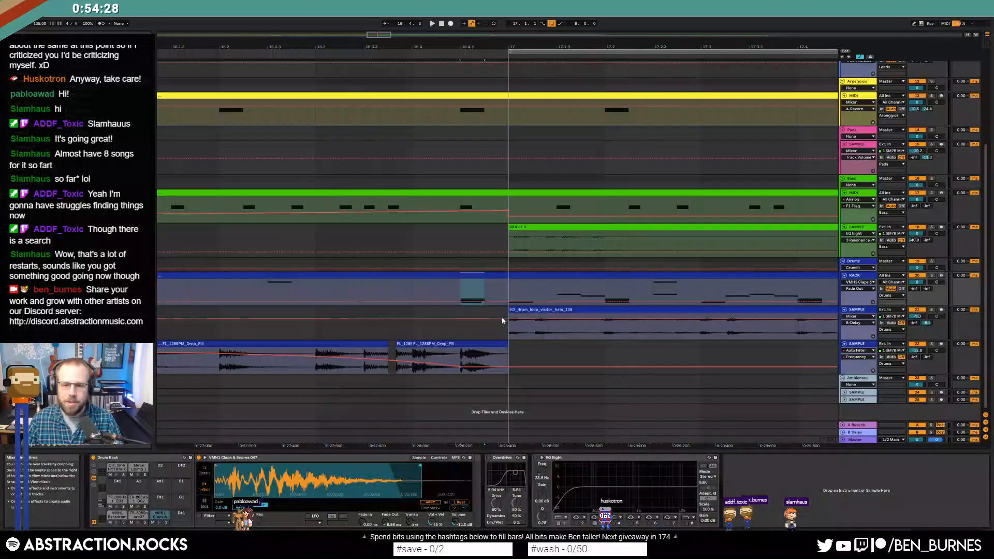
- Play the transition from bar 15 into bar 17 to check the edited drum fill
click(443, 290)
key(minus)
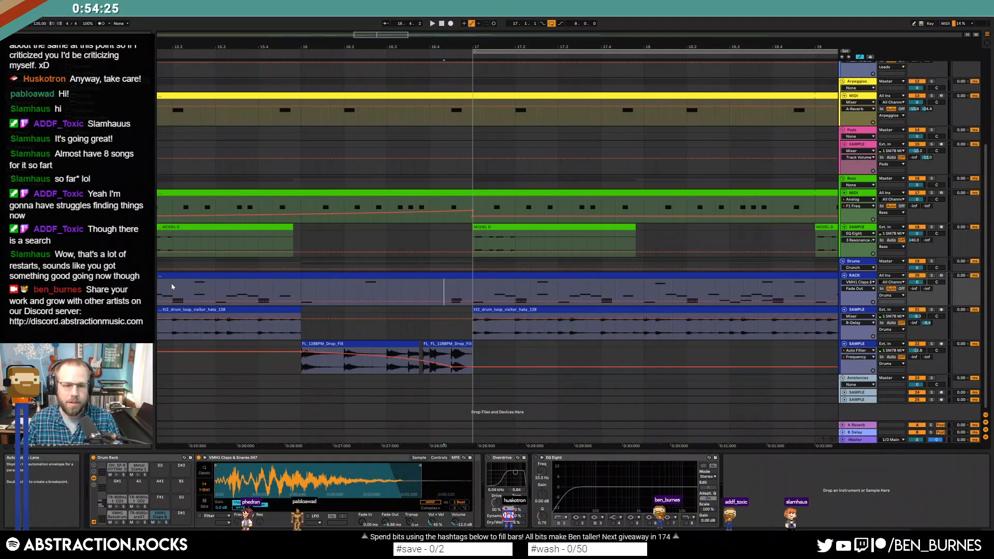
key(space)
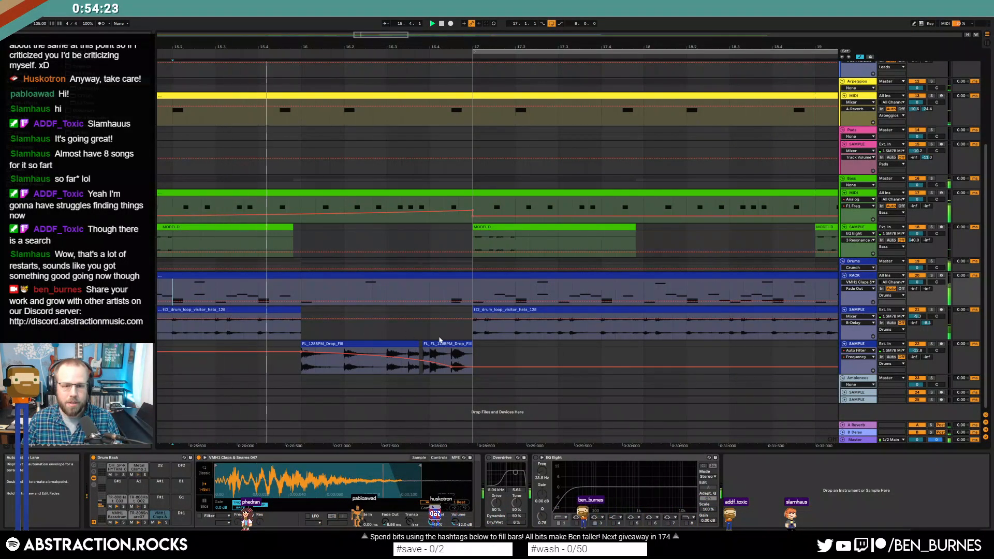
key(a)
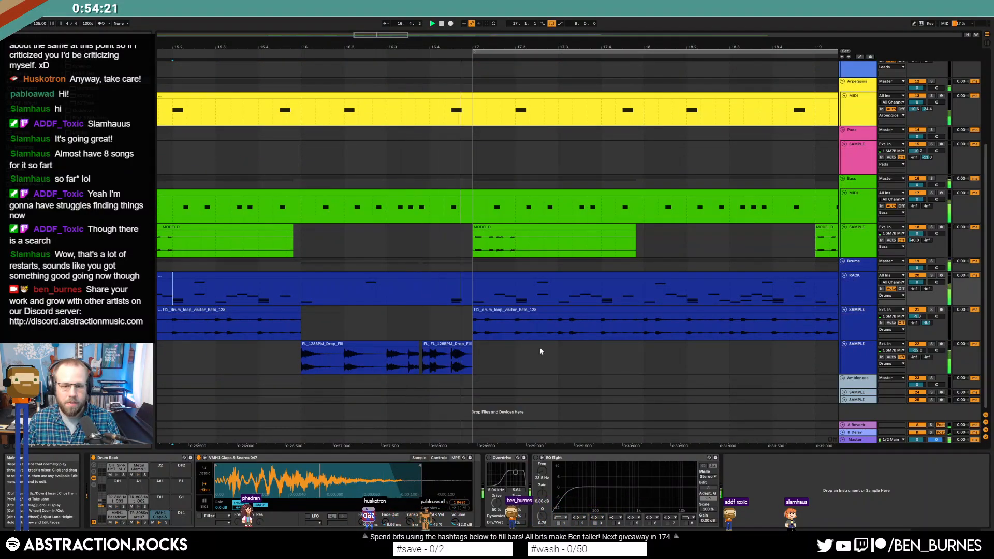
scroll(560, 356, down, 5)
drag(561, 35, 614, 35)
click(325, 360)
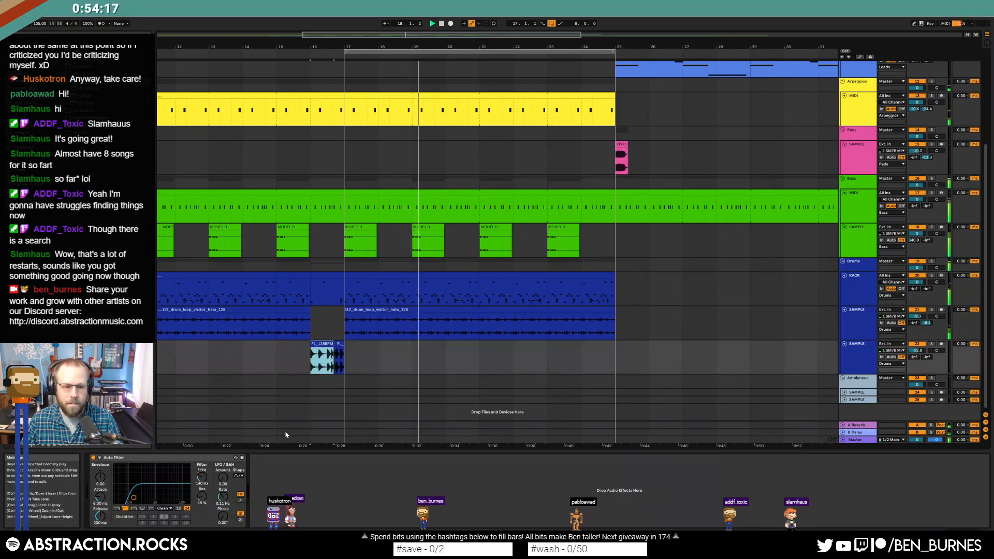
- Duplicate the lead clip's bars 17 to 21, including the F1 Freq sweep, over bars 21 to 25 and play the result
scroll(634, 350, up, 5)
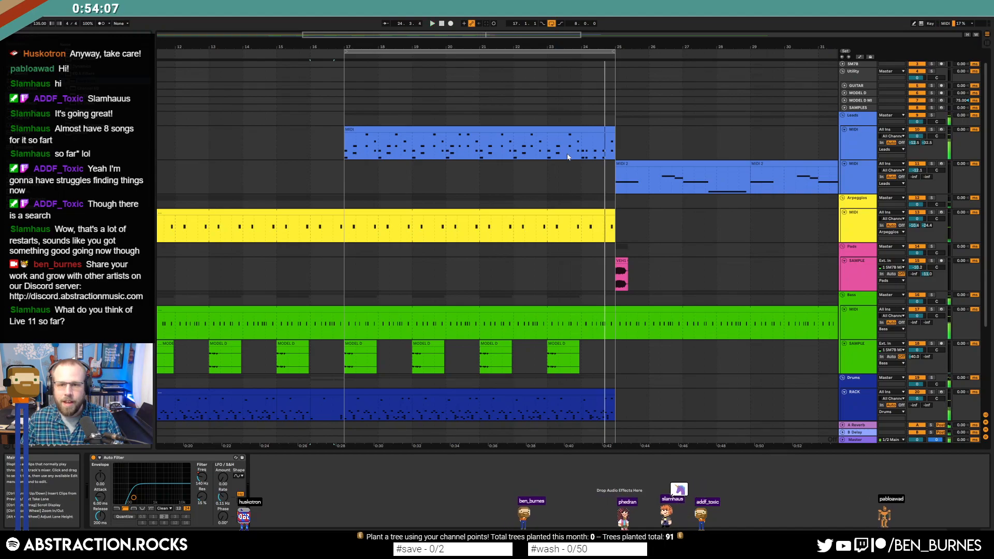
click(582, 131)
key(space)
key(a)
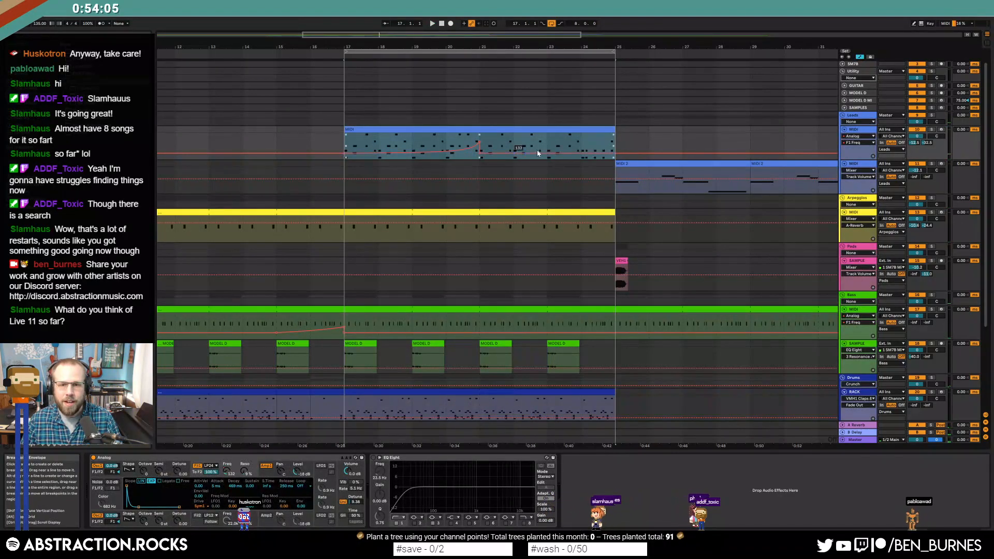
click(577, 144)
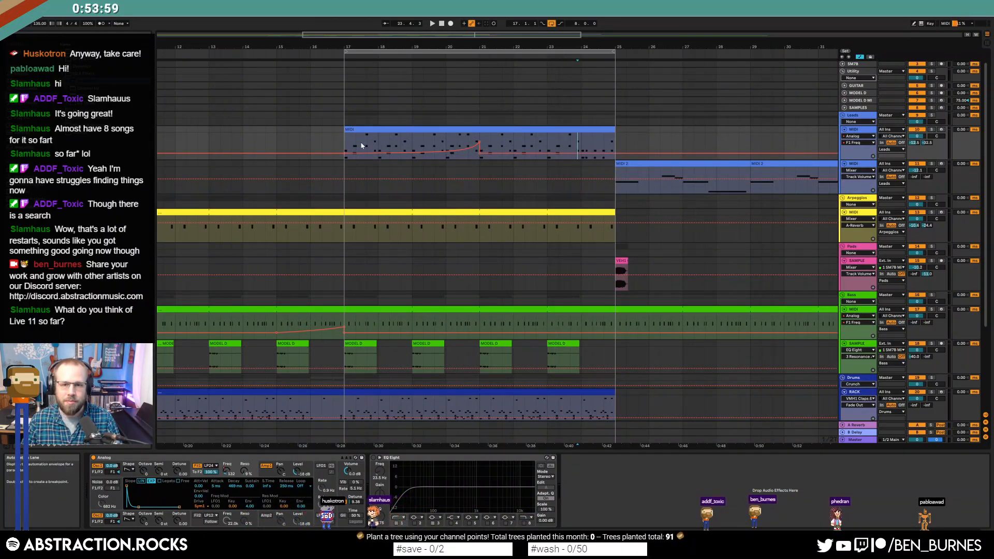
drag(345, 148, 471, 147)
key(ctrl+d)
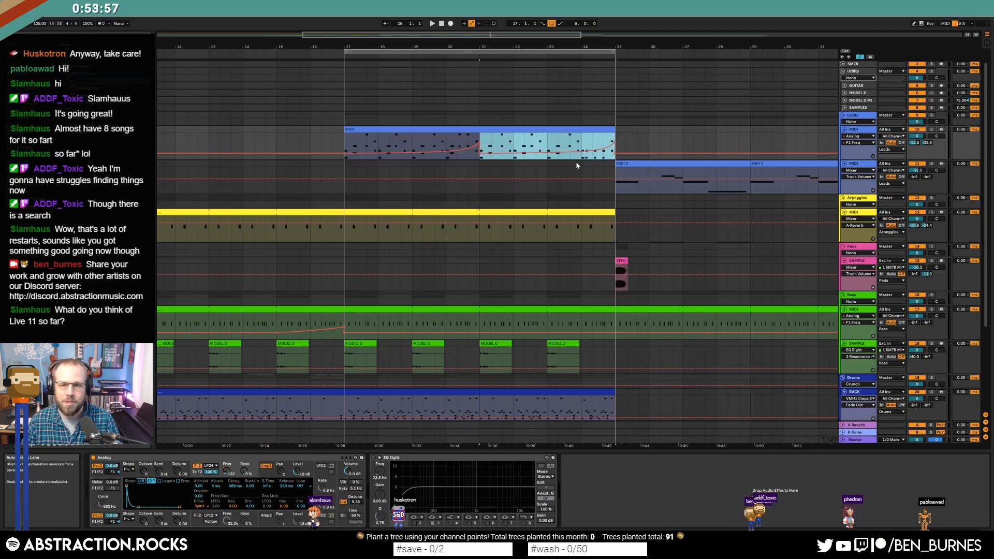
click(565, 145)
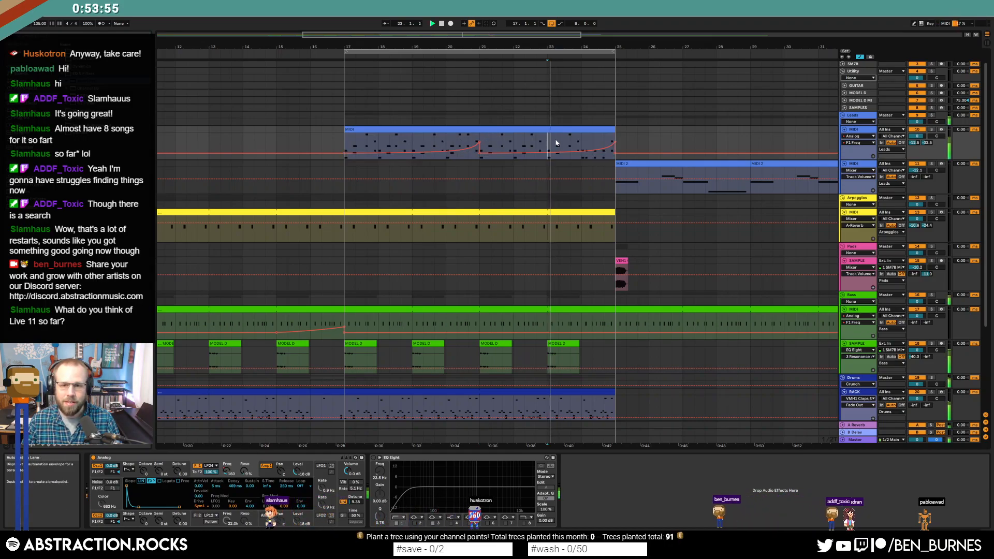
- Transpose the closing notes of the lead clip so that its last chord in bar 24 is F3 and A#3
double_click(587, 131)
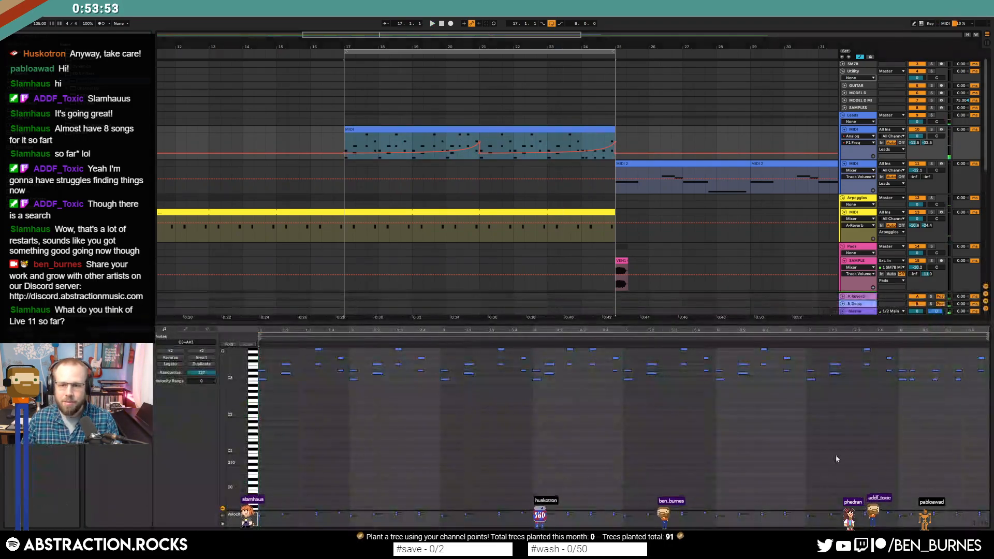
drag(930, 397, 971, 429)
key(Up)
key(Up)
key(Up)
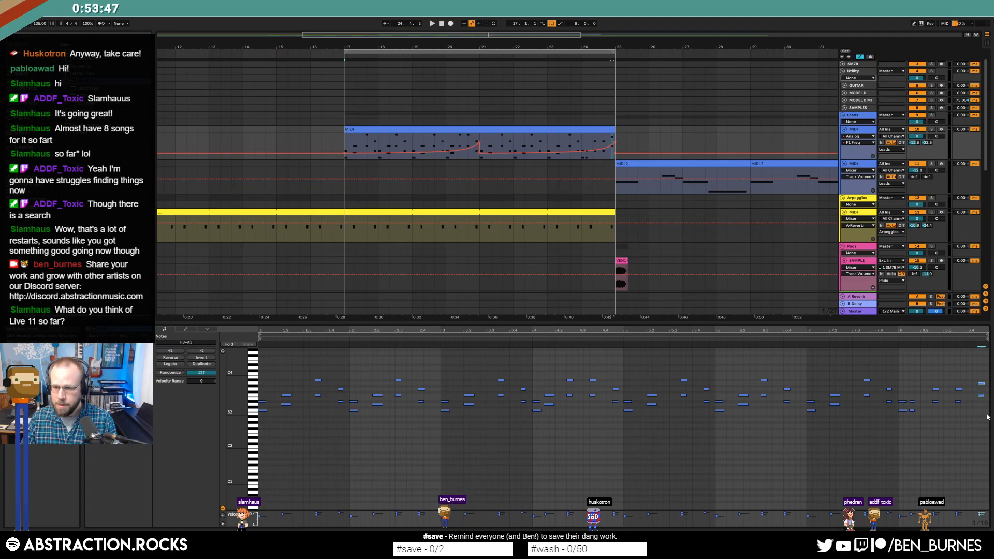
key(Down)
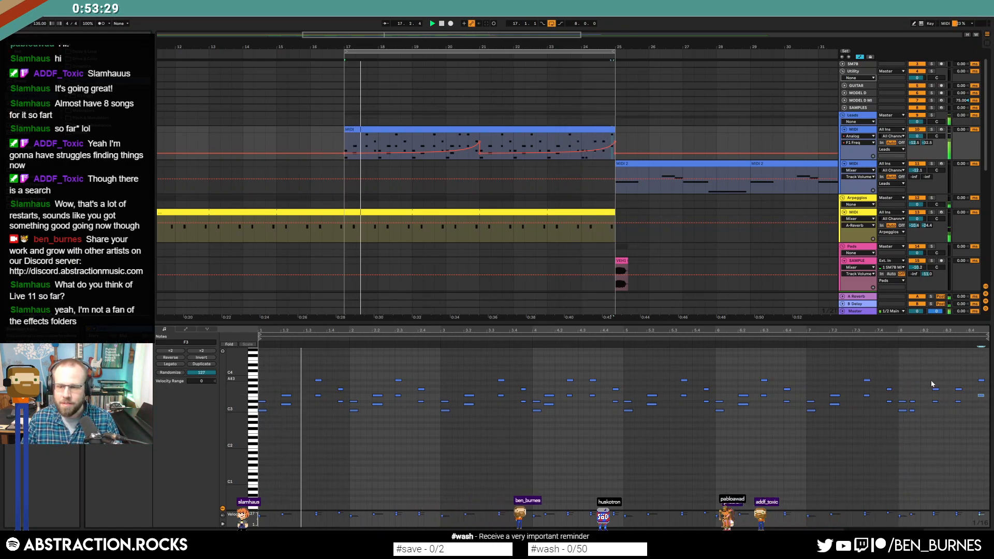
- Shorten the envelope decay in the lead track's Analog synth while the section plays
key(shift+Tab)
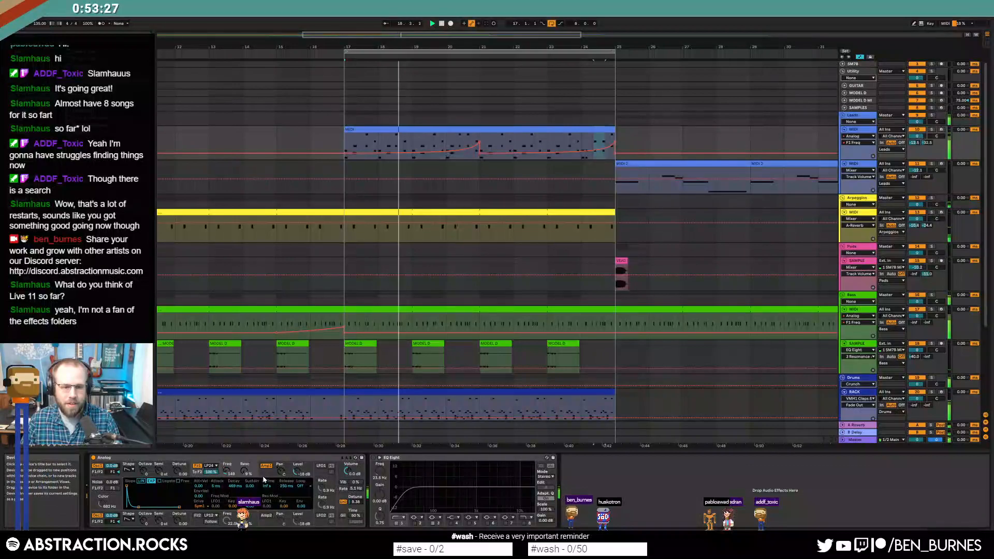
click(290, 465)
drag(141, 512, 138, 509)
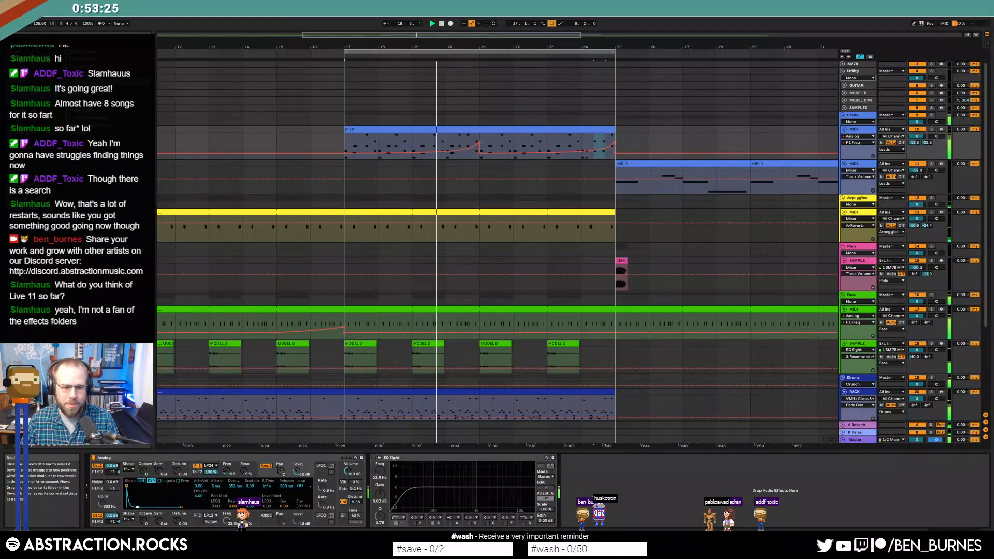
key(shift+Tab)
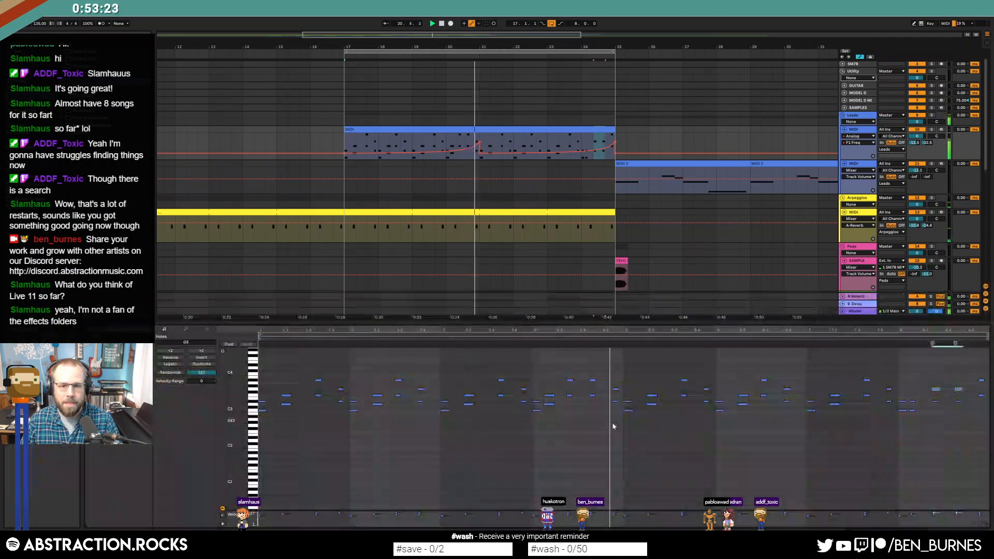
key(shift+Tab)
- Copy the sparse drum rack pattern from bars 7 to 9 and repeat it over bars 25 to 33
scroll(607, 356, down, 3)
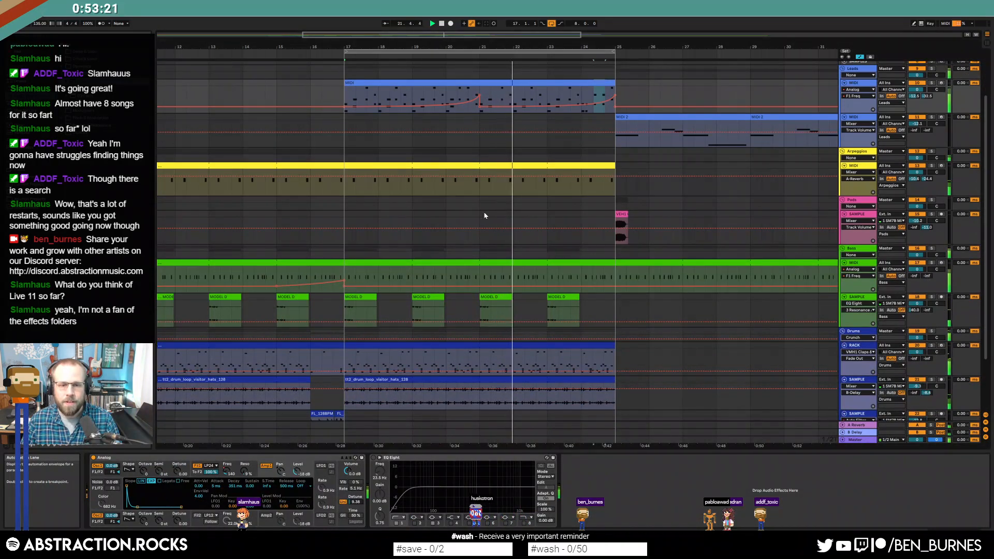
ctrl+scroll(533, 347, down, 3)
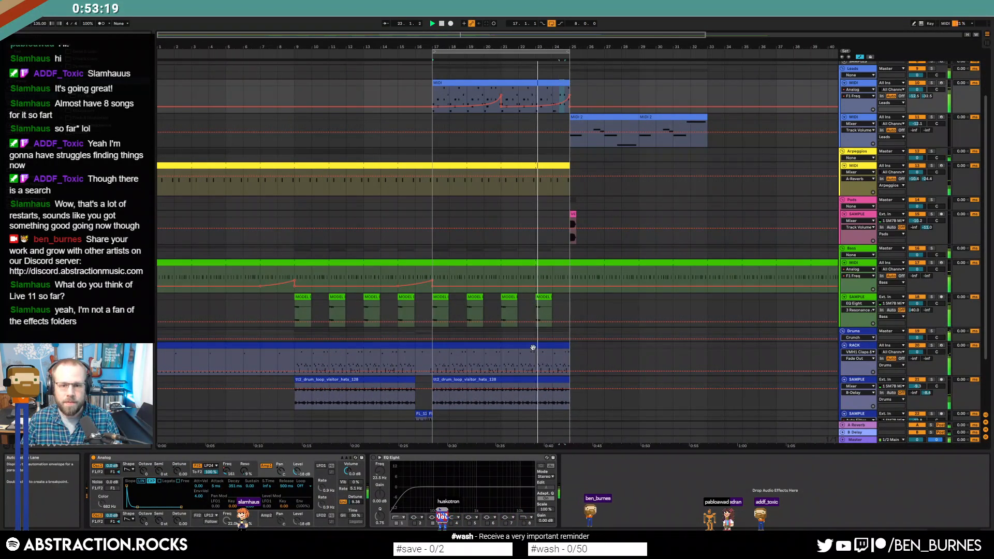
click(534, 347)
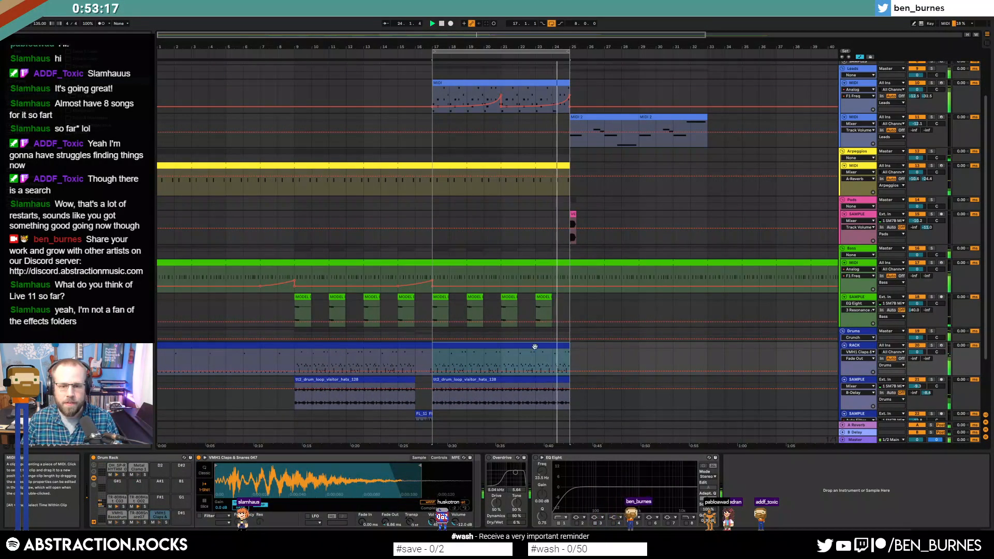
click(284, 345)
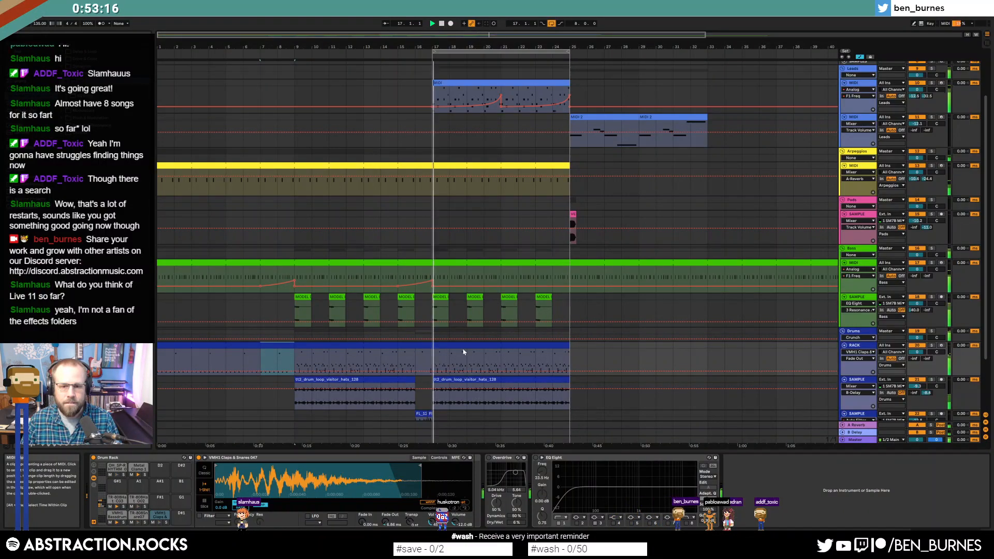
click(567, 345)
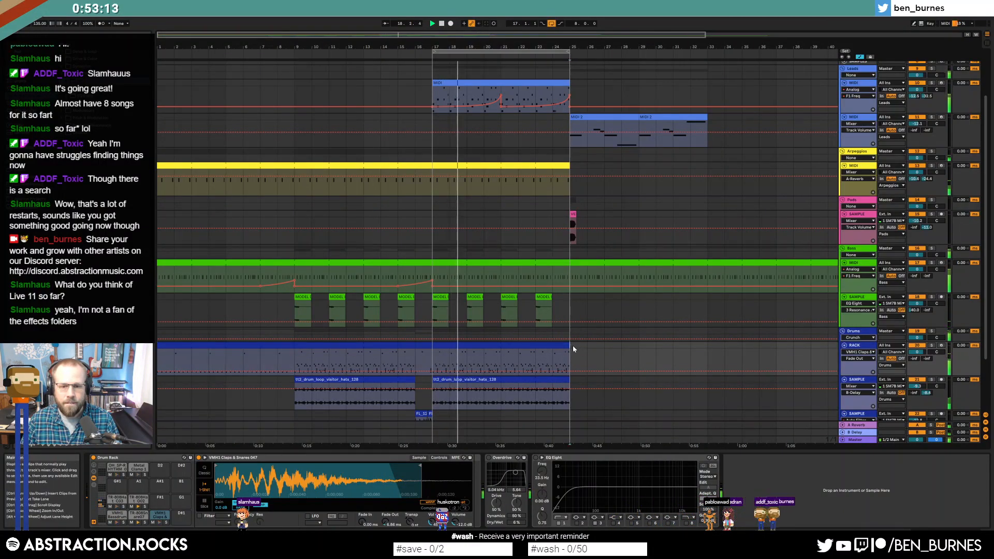
key(ctrl+d)
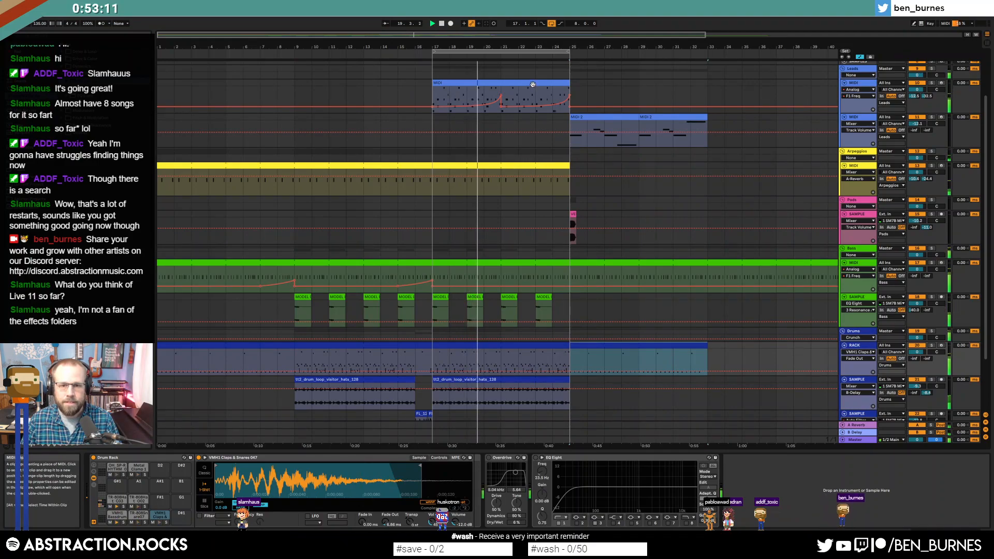
- Duplicate the first lead clip over bars 25 to 33, and extend the bars 17 to 25 clip to bar 33
click(555, 85)
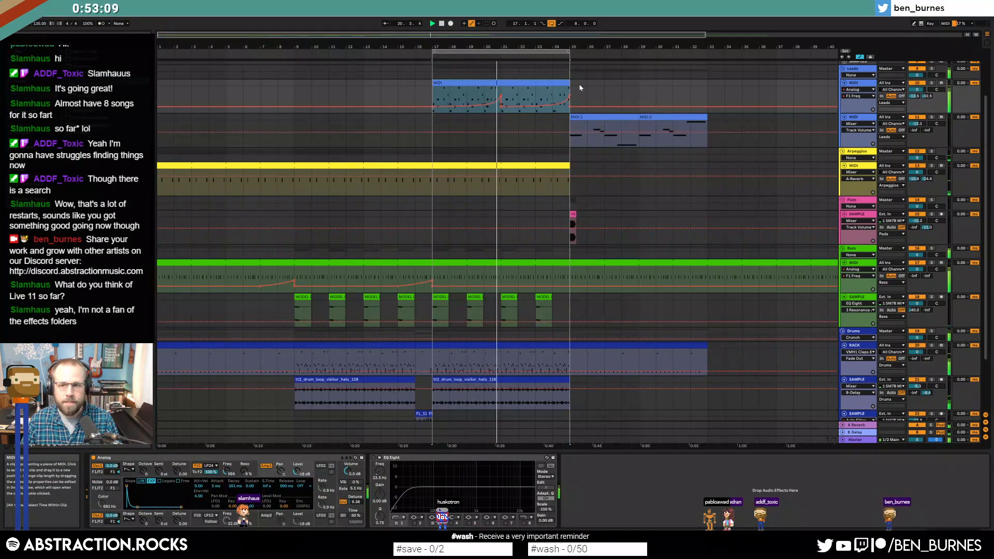
key(ctrl+d)
click(562, 86)
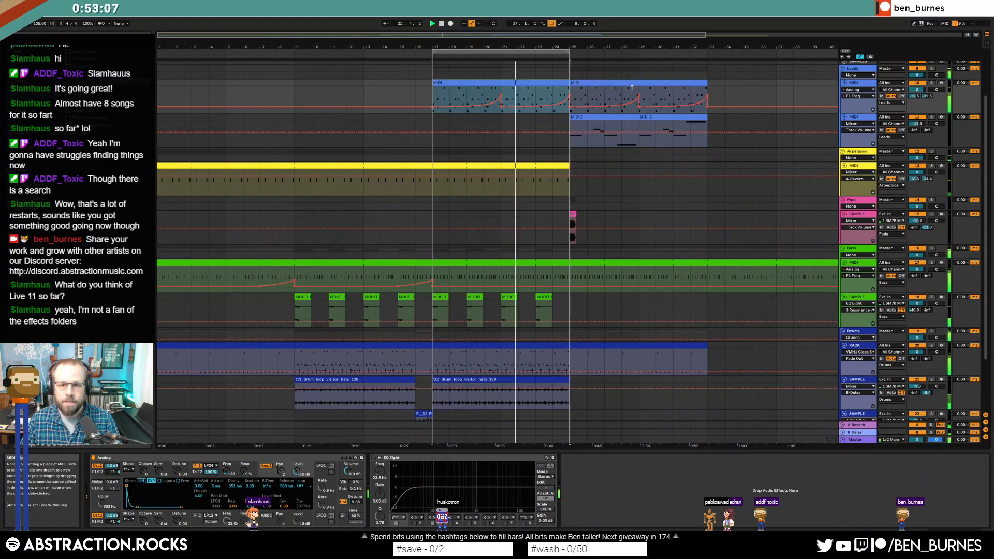
double_click(551, 83)
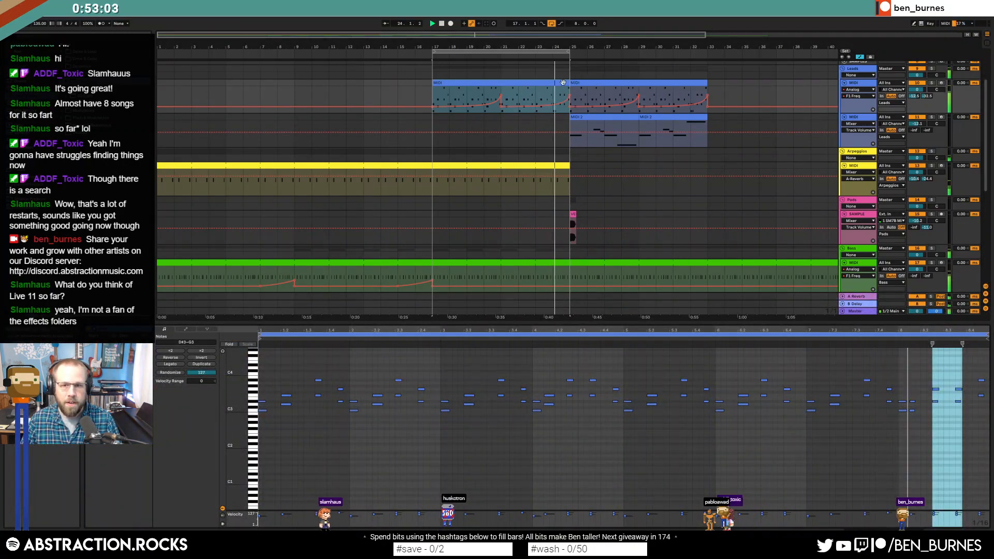
drag(569, 83, 707, 94)
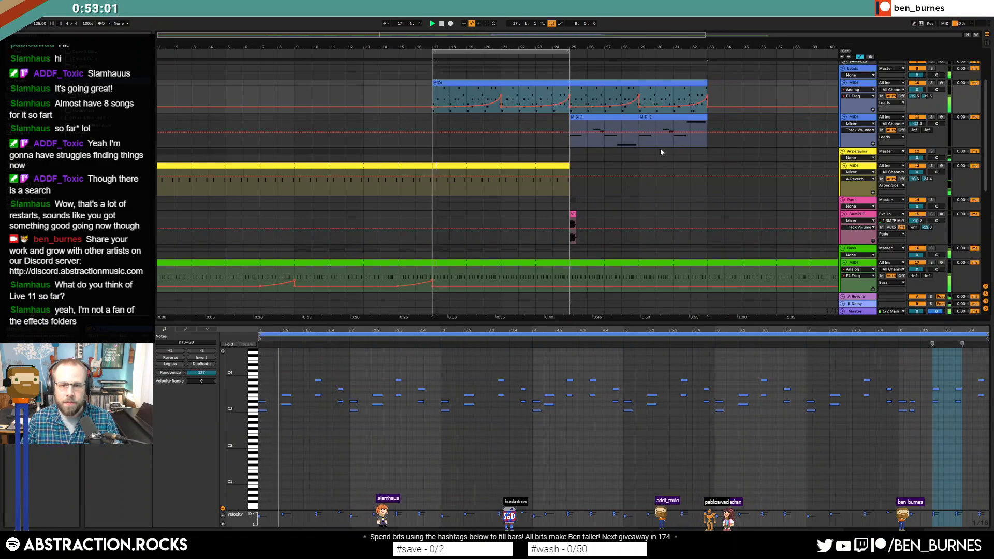
- Extend the arpeggio to bar 33 and duplicate the bass sample clips from bars 17 to 25 over bars 25 to 33
scroll(629, 155, down, 1)
key(shift+Tab)
drag(572, 135, 707, 136)
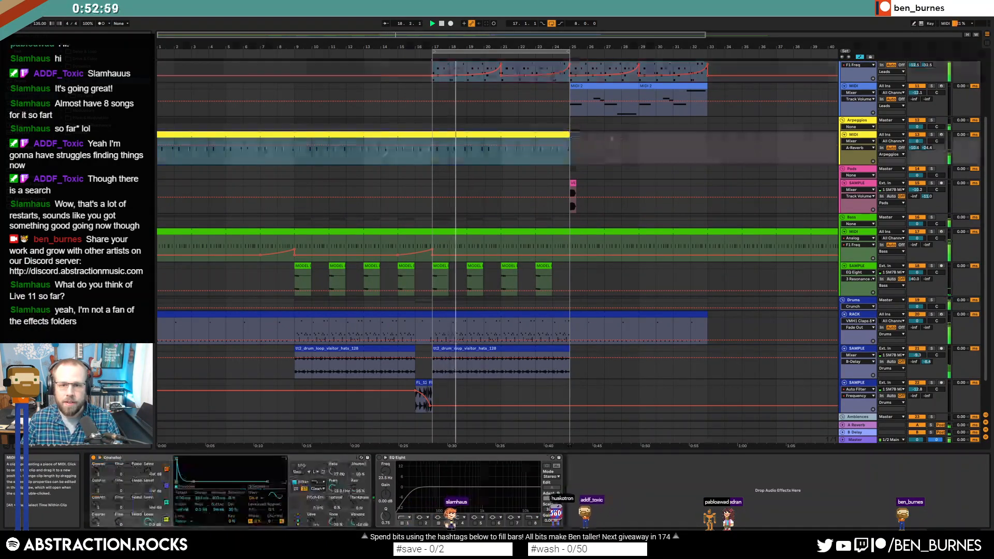
key(ctrl+a)
drag(569, 279, 436, 282)
key(ctrl+d)
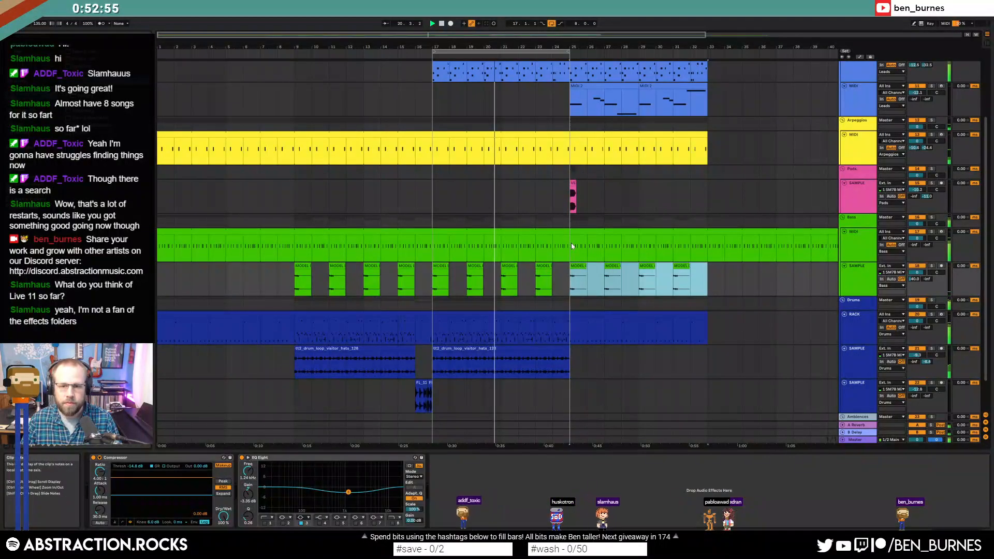
- Remove the bass MIDI part beyond bar 33
drag(570, 243, 708, 244)
click(738, 233)
key(Delete)
- In the bass MIDI clip starting at bar 25, replace the second bar's notes with a copy of the first bar's evenly spaced C1 notes
double_click(684, 232)
click(374, 445)
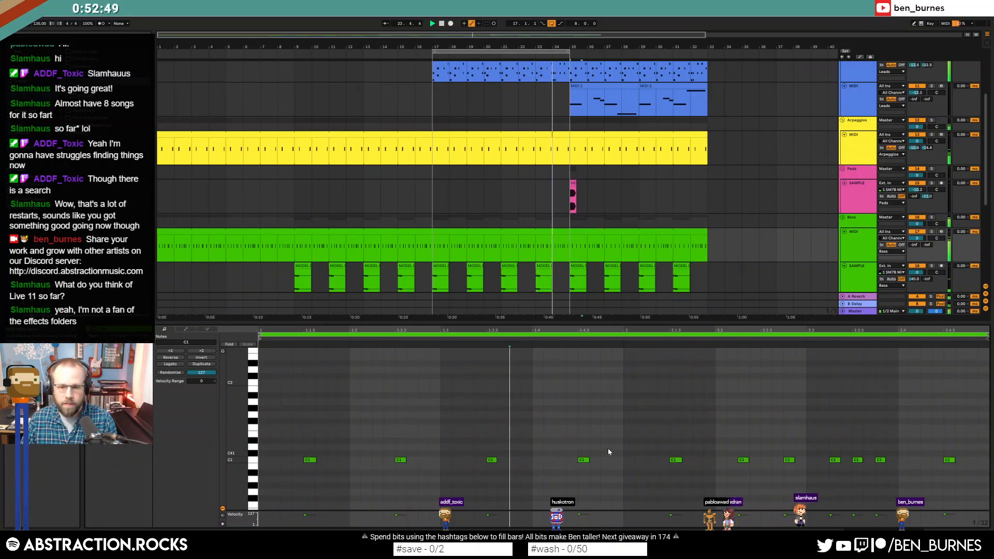
drag(635, 446, 949, 500)
key(Delete)
drag(623, 446, 256, 479)
key(ctrl+d)
key(shift+Tab)
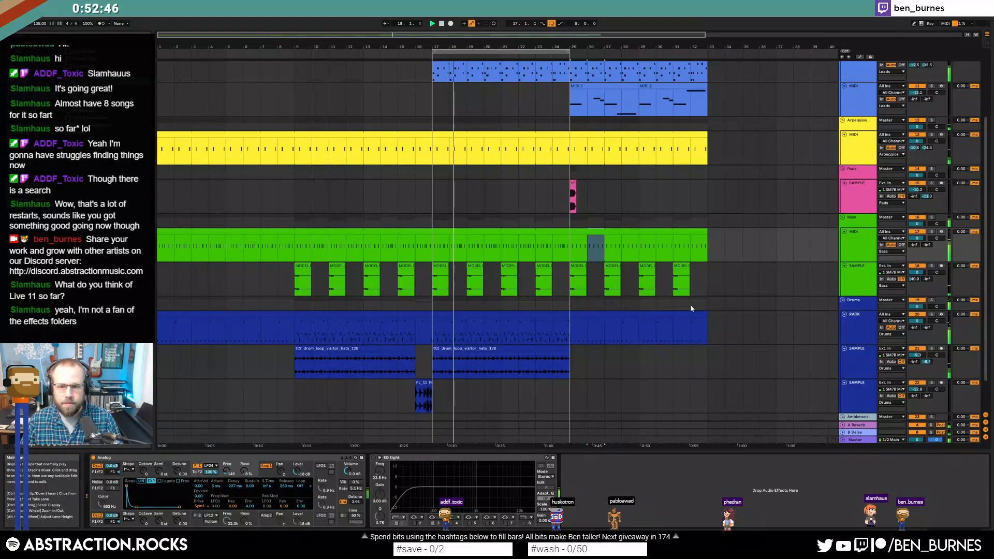
- Try duplicating the visitor hats drum loop over bars 25 to 33, and delete the copy
scroll(630, 334, down, 2)
scroll(630, 335, down, 1)
click(539, 308)
key(ctrl+d)
key(shift+Tab)
key(shift+Tab)
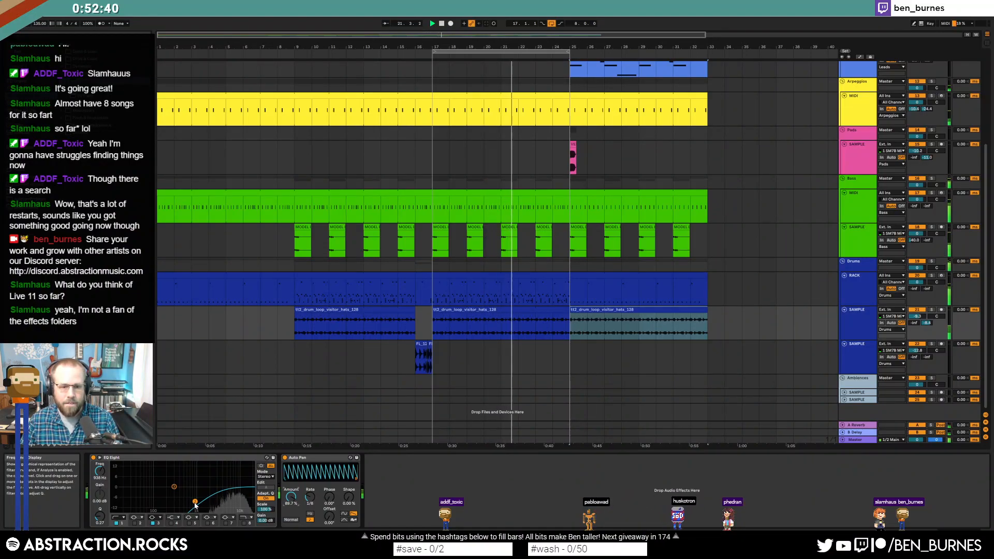
key(Delete)
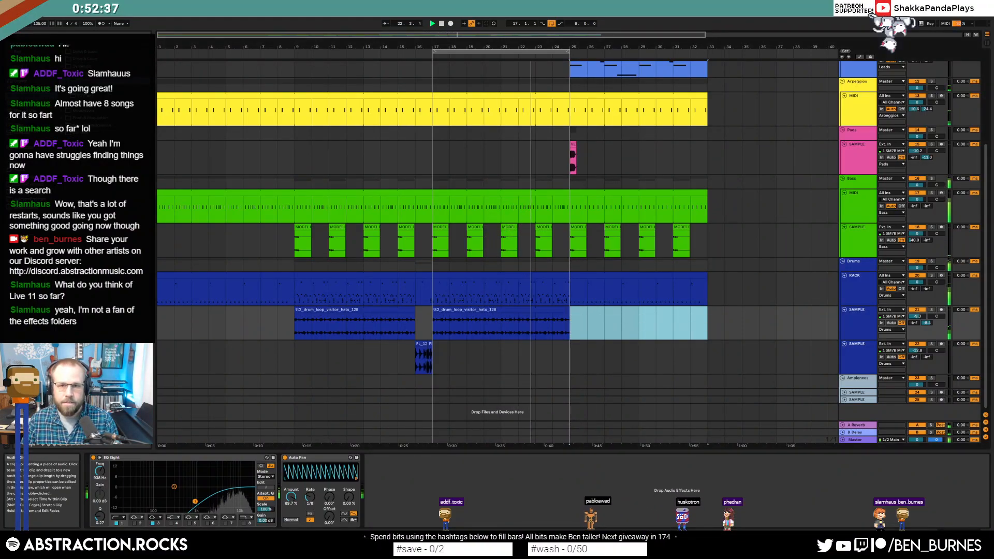
- Move the playback loop to bars 25 to 33
drag(558, 51, 696, 62)
click(551, 23)
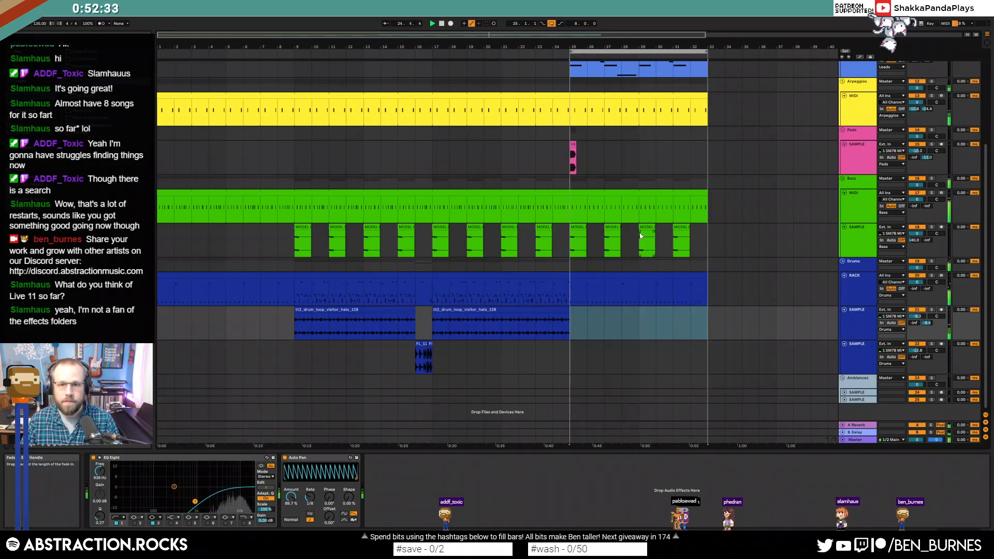
- Open the short pad sample at bar 25 and enable Warp for it
scroll(575, 217, up, 3)
click(573, 206)
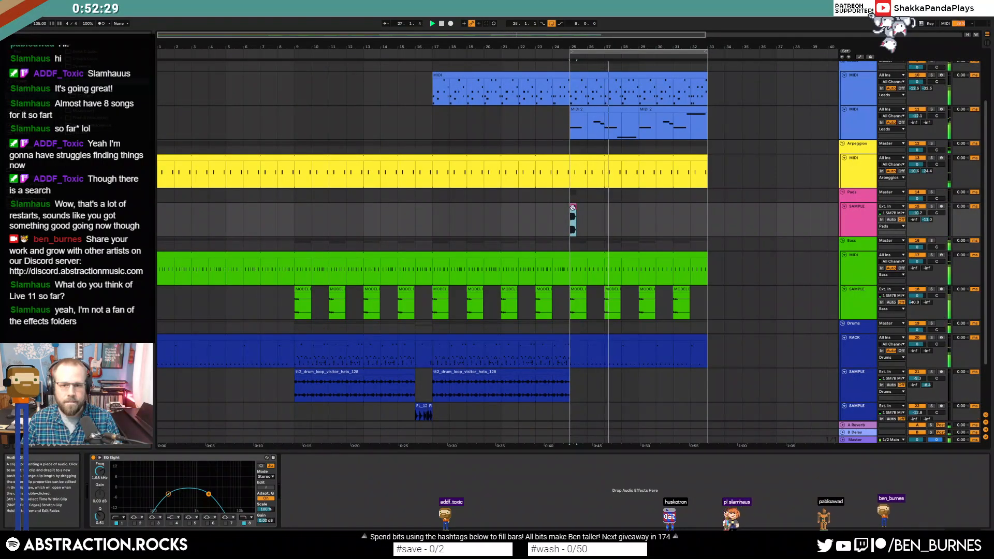
key(shift+Tab)
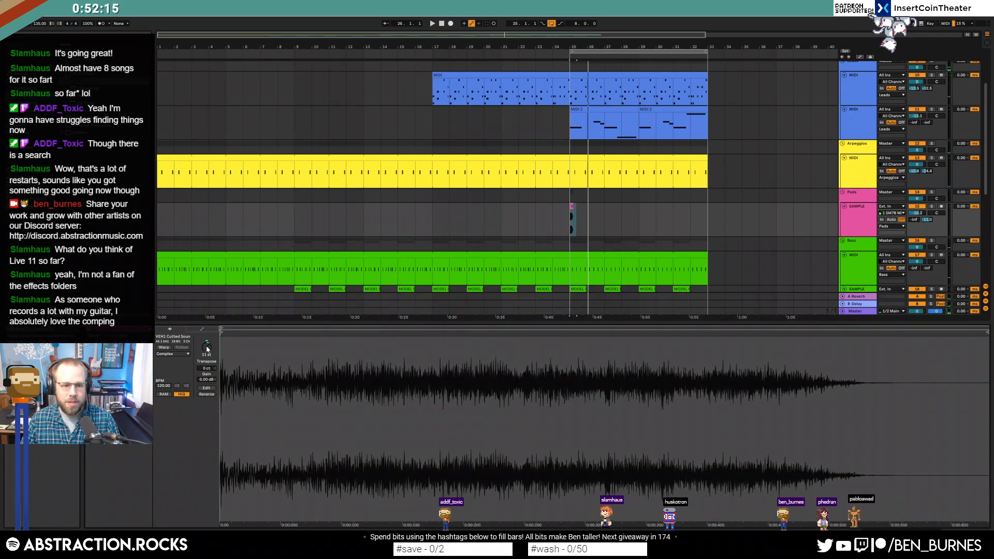
click(164, 348)
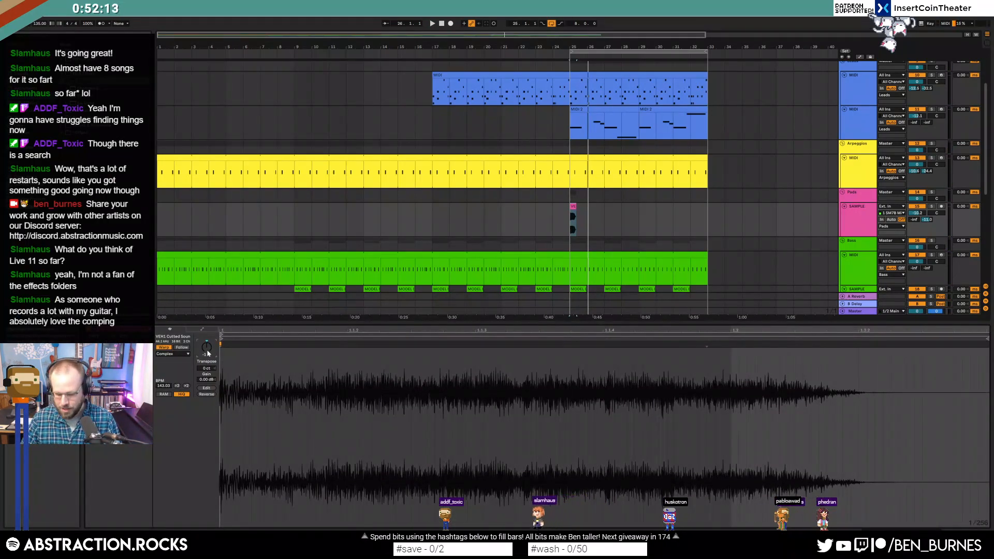
key(shift+Tab)
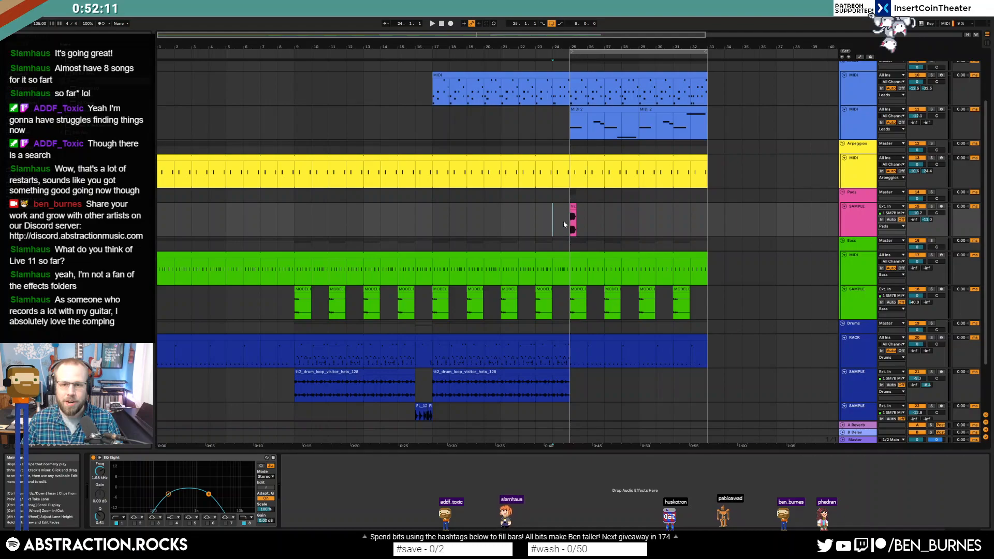
- Play the arrangement from bar 17 to hear the new section
scroll(673, 264, up, 2)
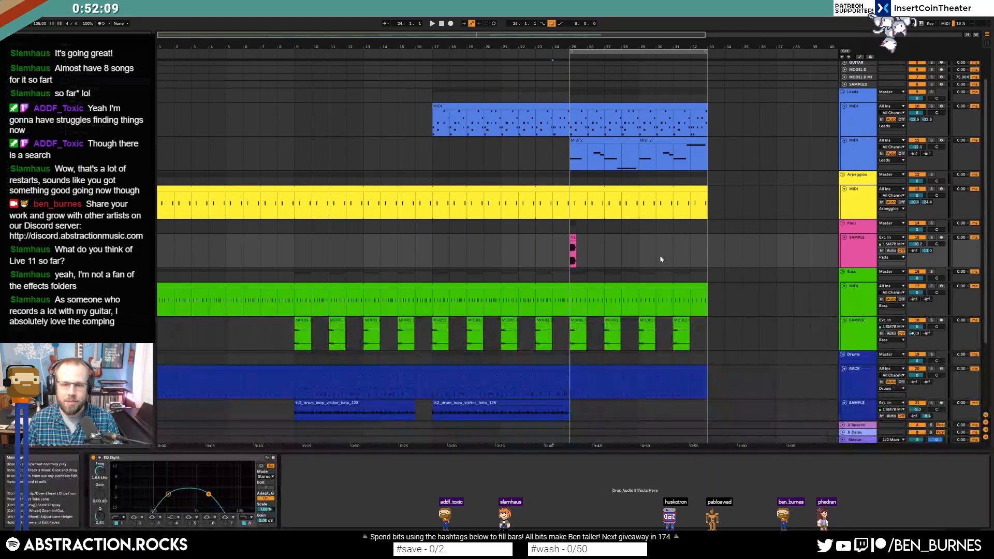
scroll(660, 259, up, 2)
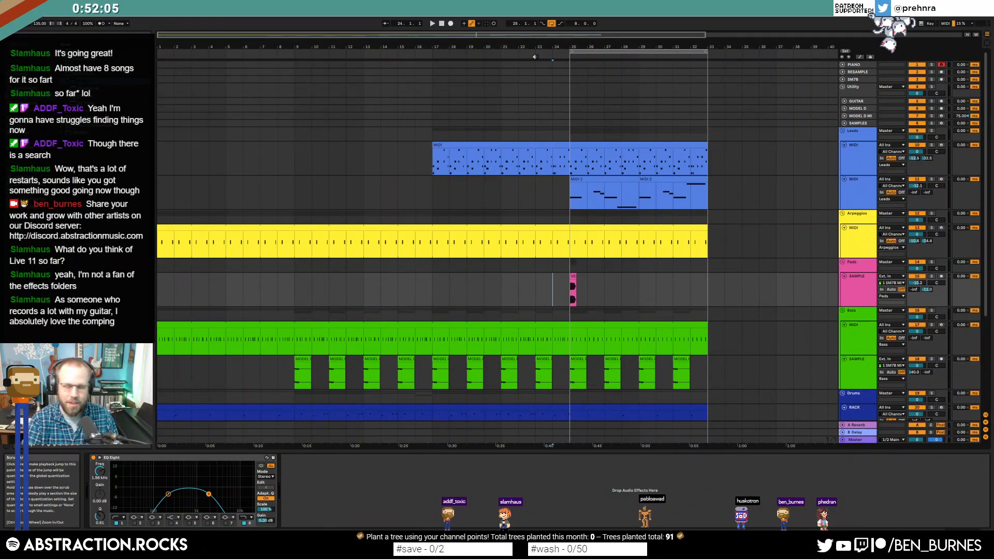
key(Home)
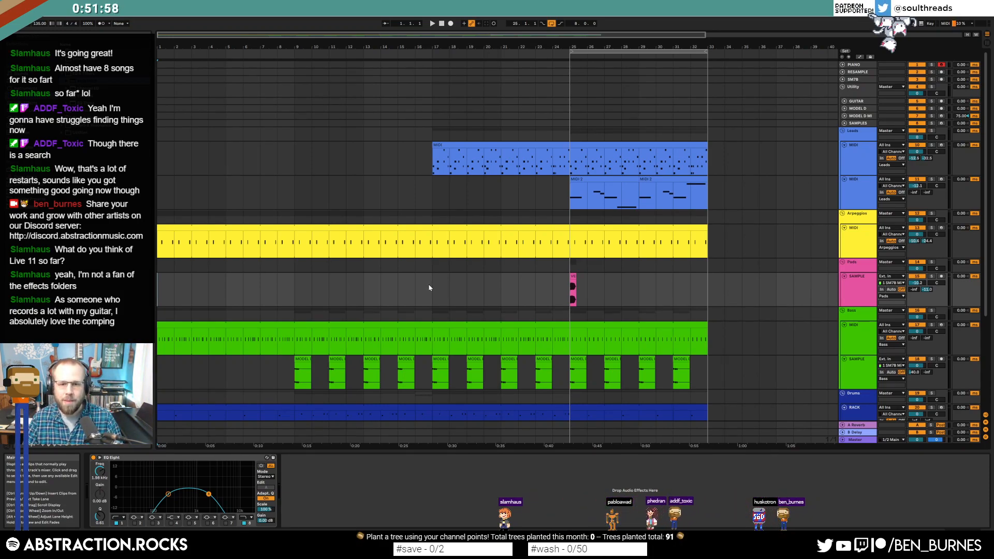
click(451, 295)
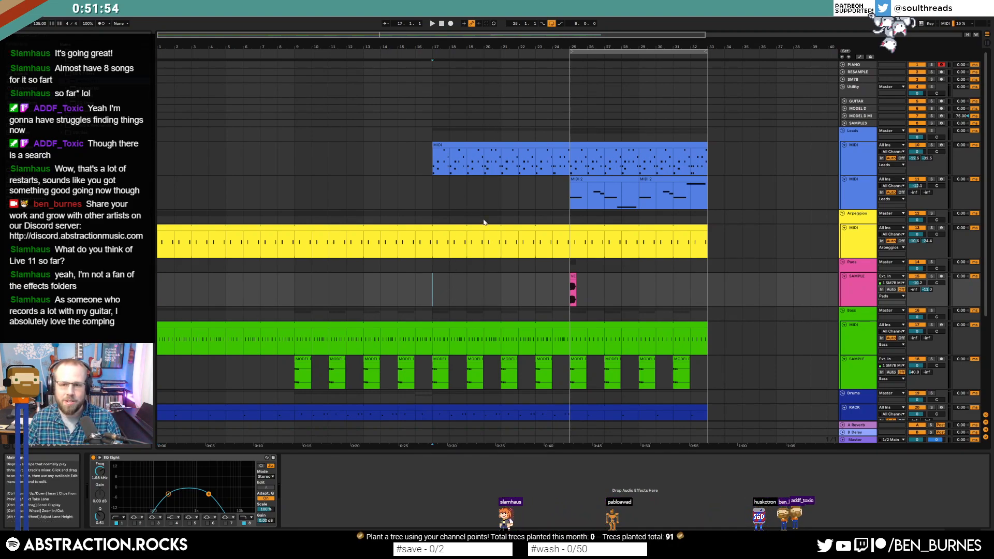
click(570, 197)
key(space)
- Check the automation of the AEG1 Rel parameter in the first lead track's Analog synth, and hide automation again
click(606, 145)
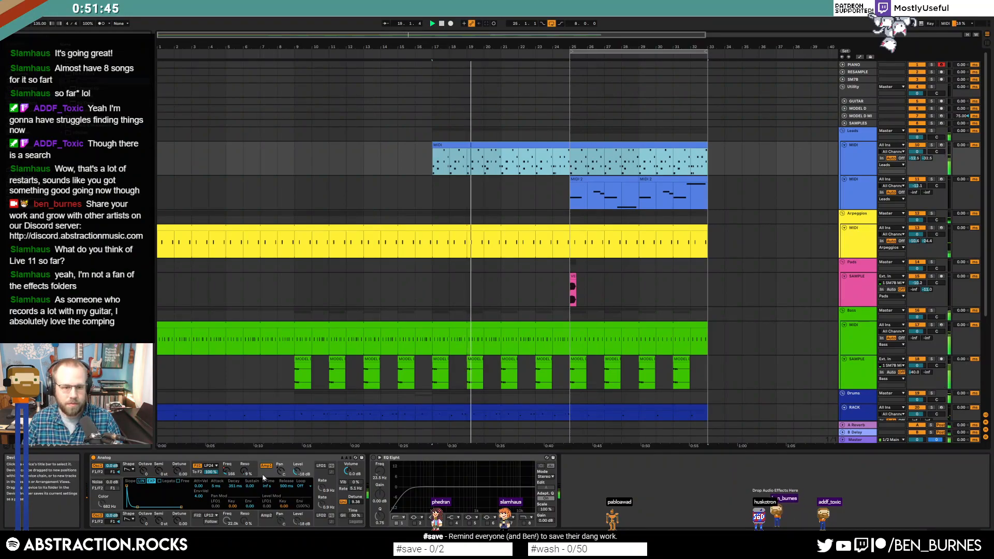
key(a)
click(284, 487)
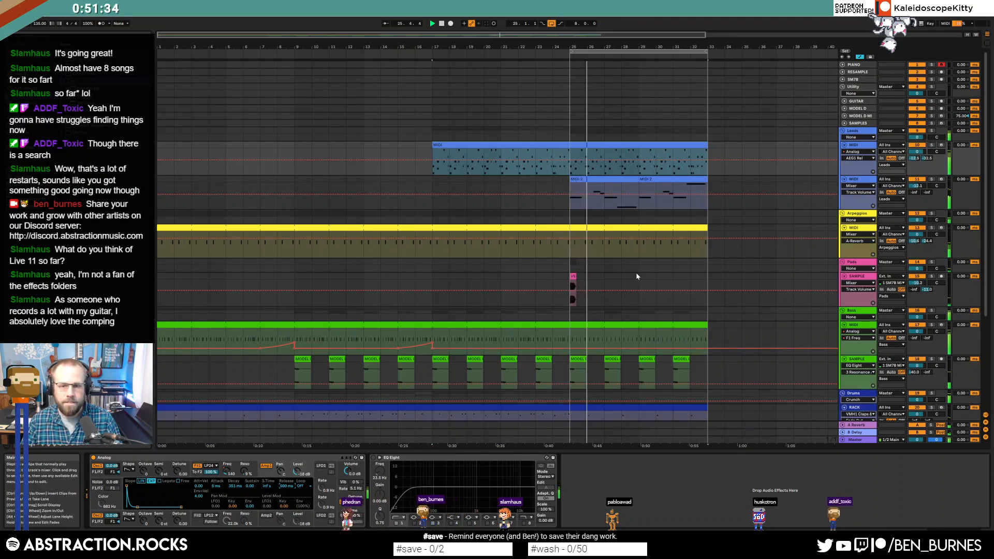
key(a)
- Add a fast run of repeated C1 notes at the end of the four-bar bass pattern in bars 25 to 29
scroll(644, 280, down, 2)
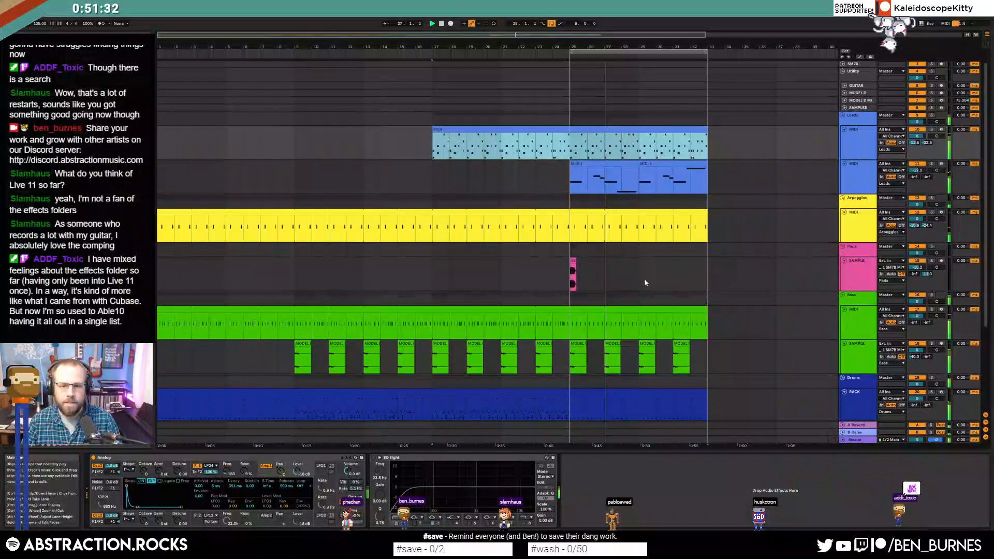
click(606, 316)
drag(641, 315, 568, 315)
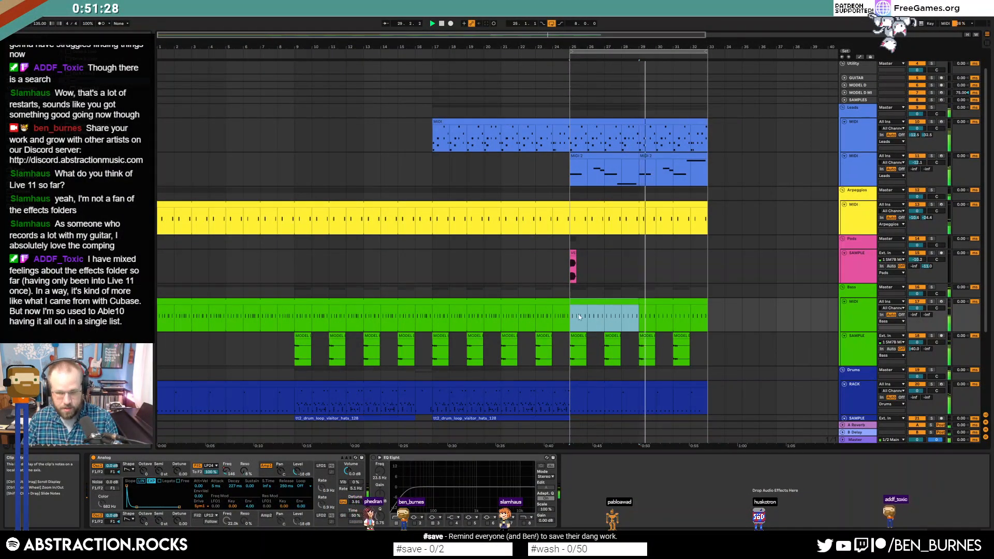
key(shift+Tab)
click(937, 453)
drag(920, 420, 934, 433)
key(ctrl+d)
key(ctrl+d)
key(ctrl+d)
key(ctrl+d)
key(ctrl+d)
- Duplicate the edited four-bar bass clip over bars 29 to 33
click(615, 263)
key(ctrl+d)
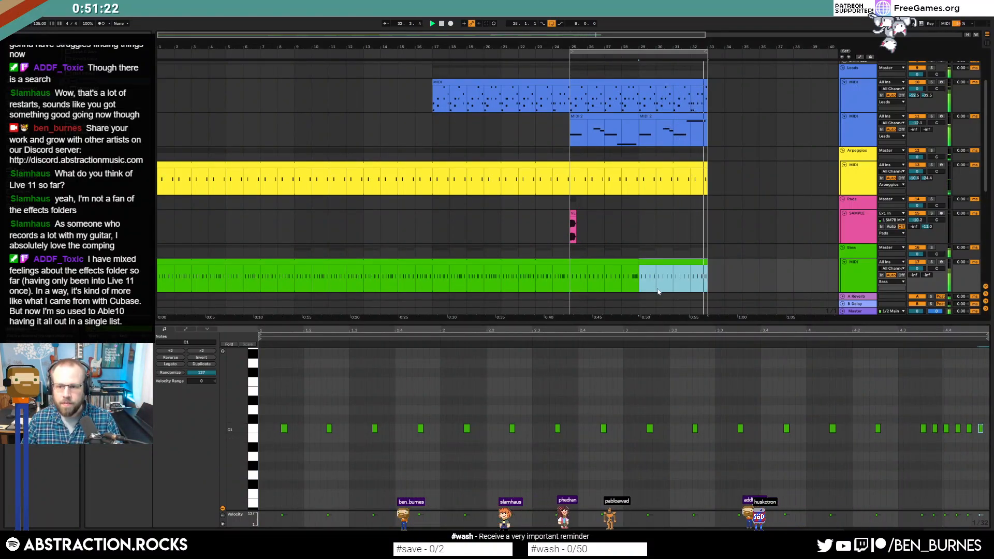
key(shift+Tab)
- In the second lead track's Vital synth, shorten the ENV 1 attack to almost nothing and slightly lengthen its decay
scroll(725, 269, down, 2)
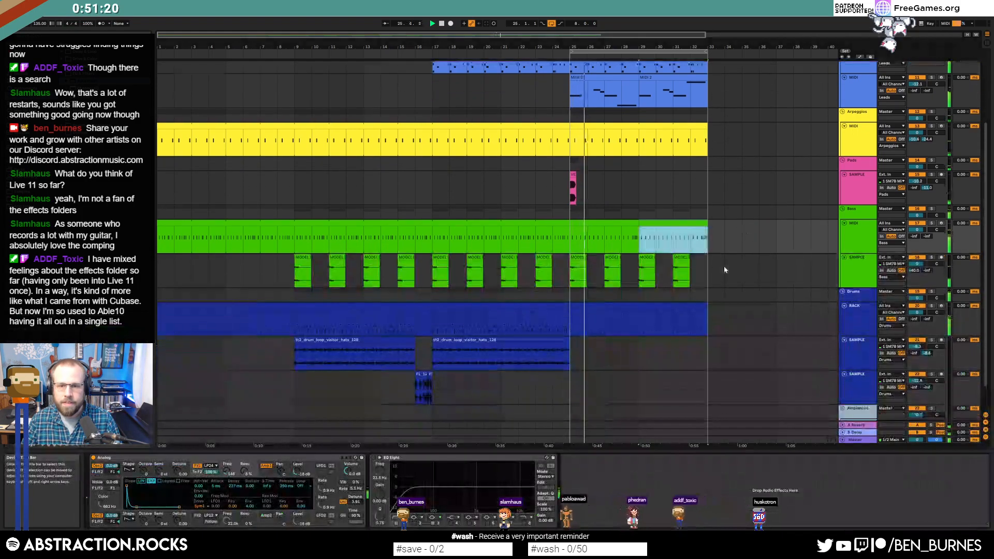
scroll(744, 275, up, 3)
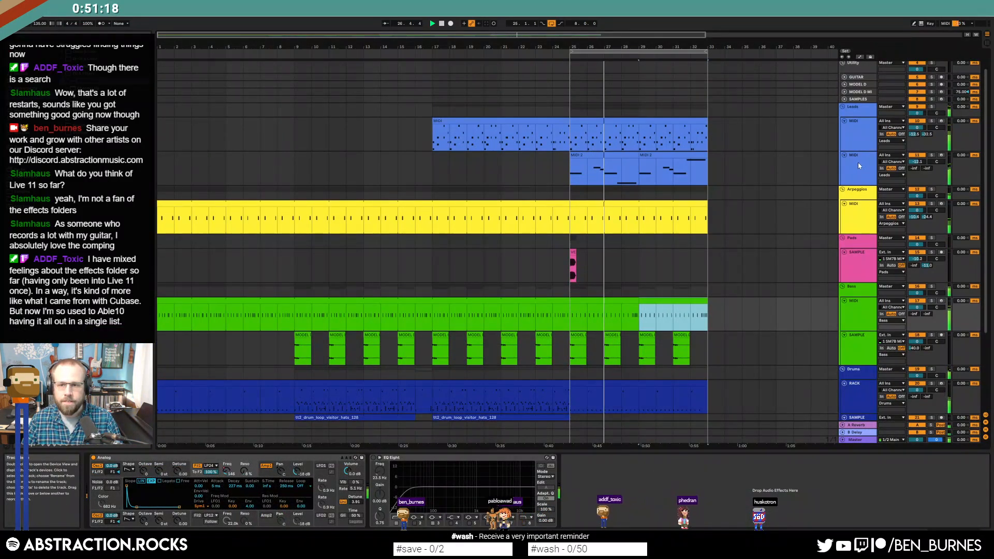
click(600, 171)
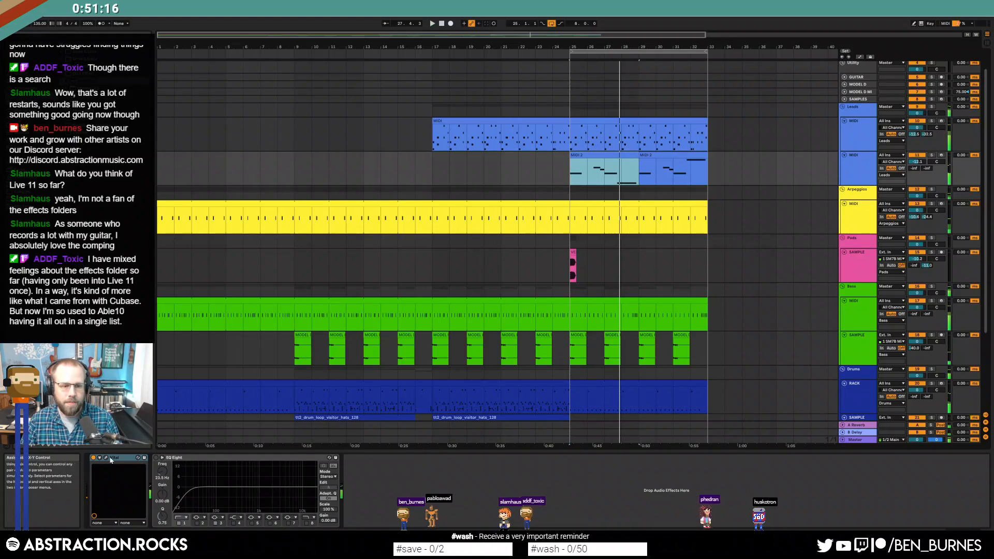
click(119, 456)
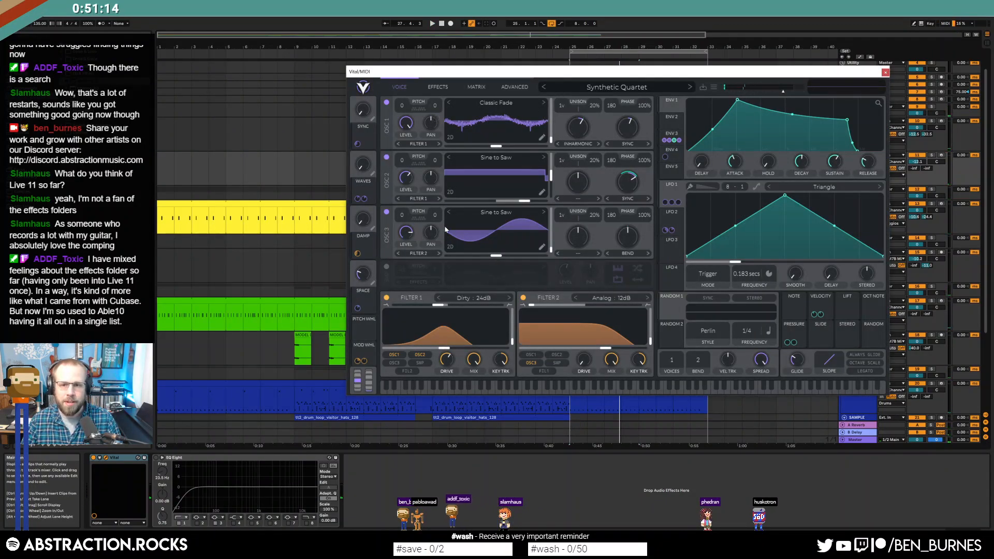
drag(731, 110, 702, 105)
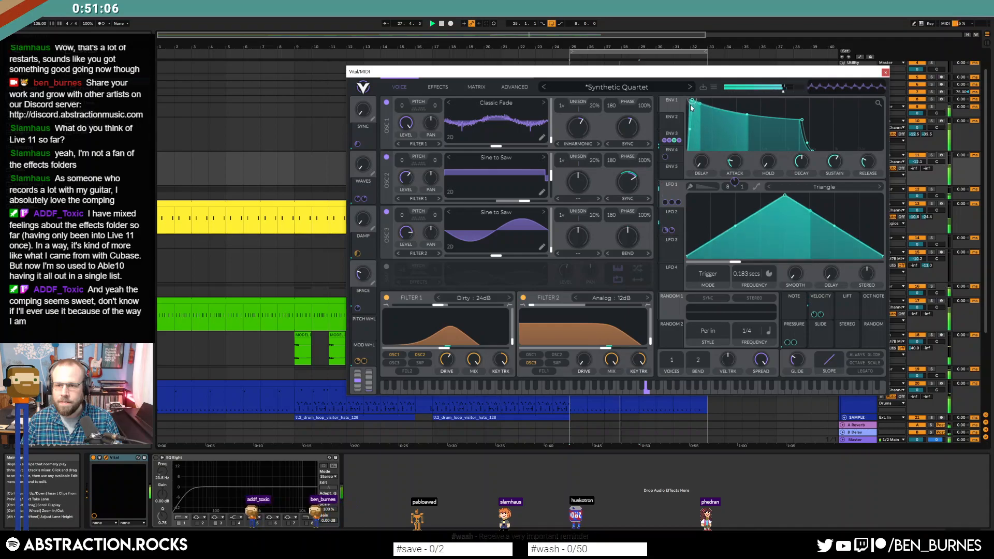
drag(802, 120, 813, 122)
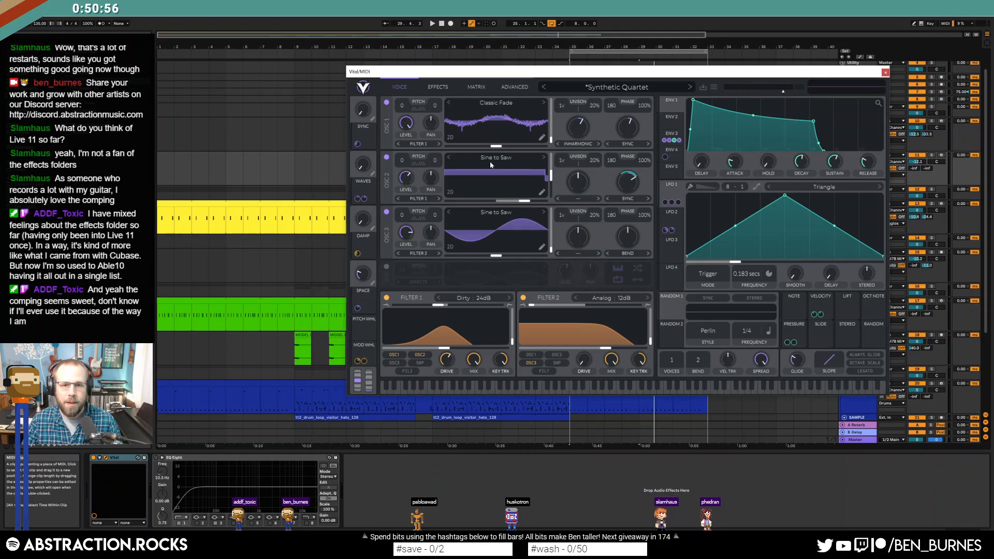
click(885, 73)
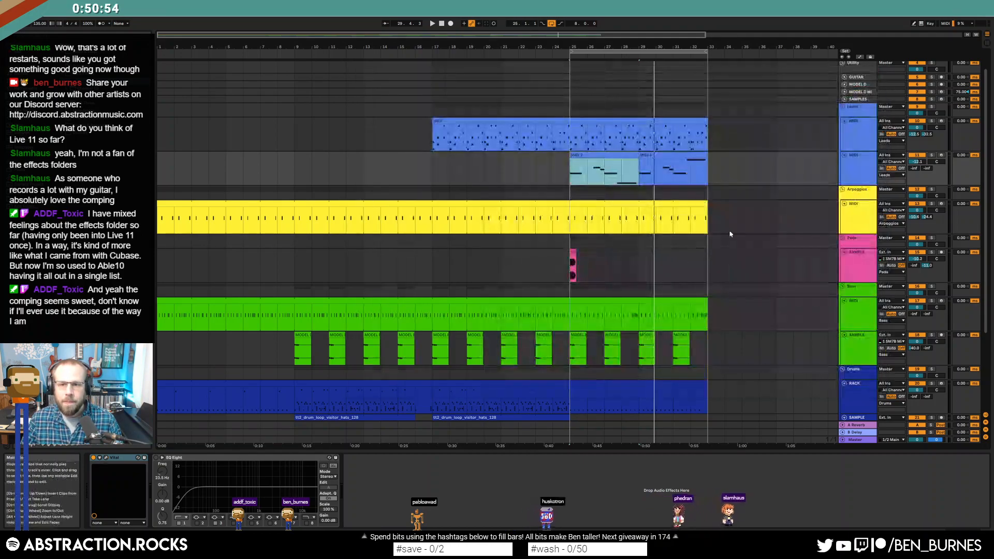
- Insert an empty two-bar MIDI clip on the arpeggio track over bars 33 to 35
click(571, 222)
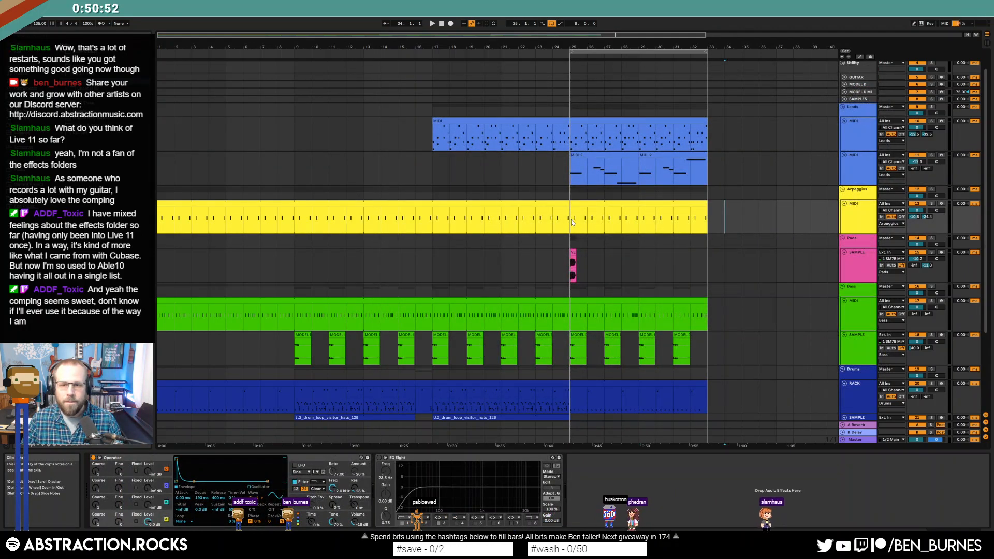
drag(705, 34, 962, 34)
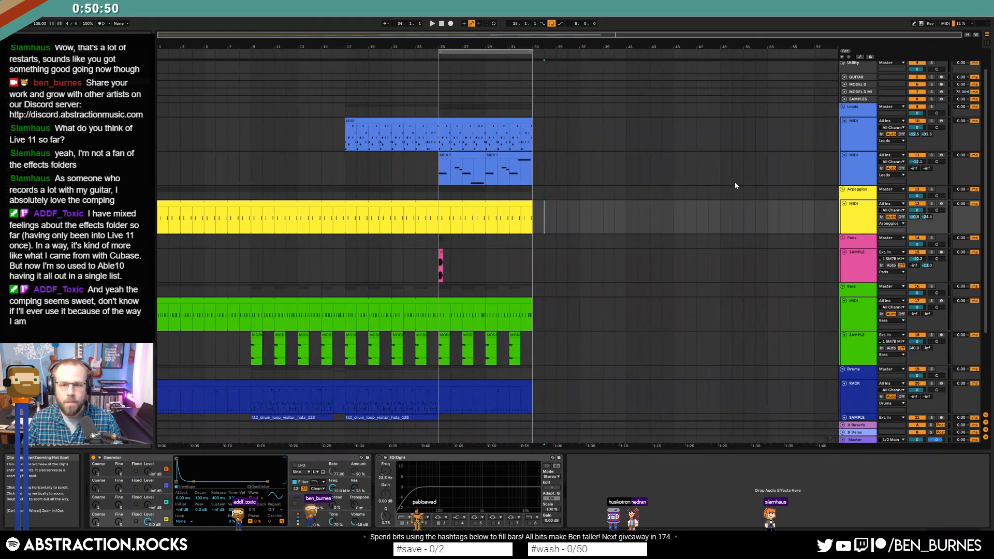
drag(534, 222, 550, 224)
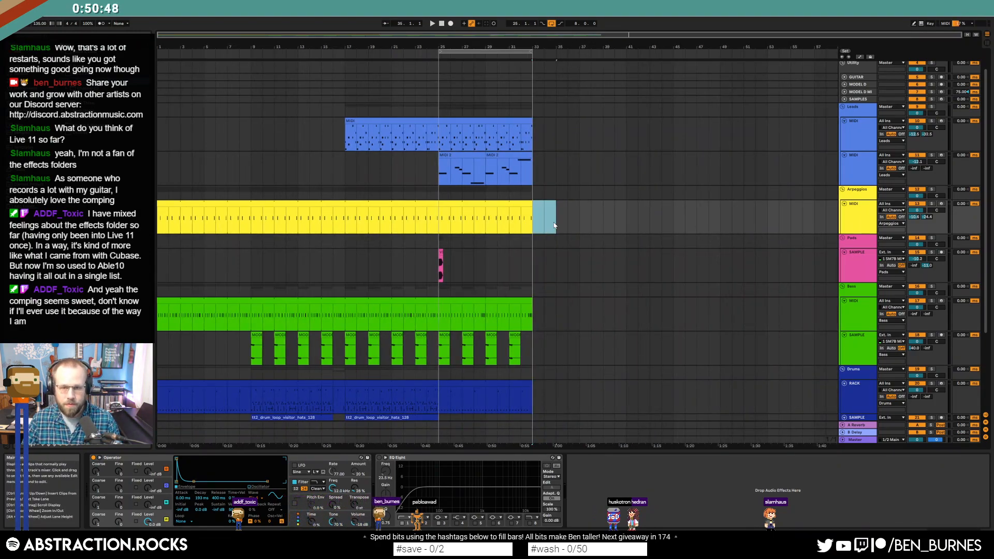
key(ctrl+shift+m)
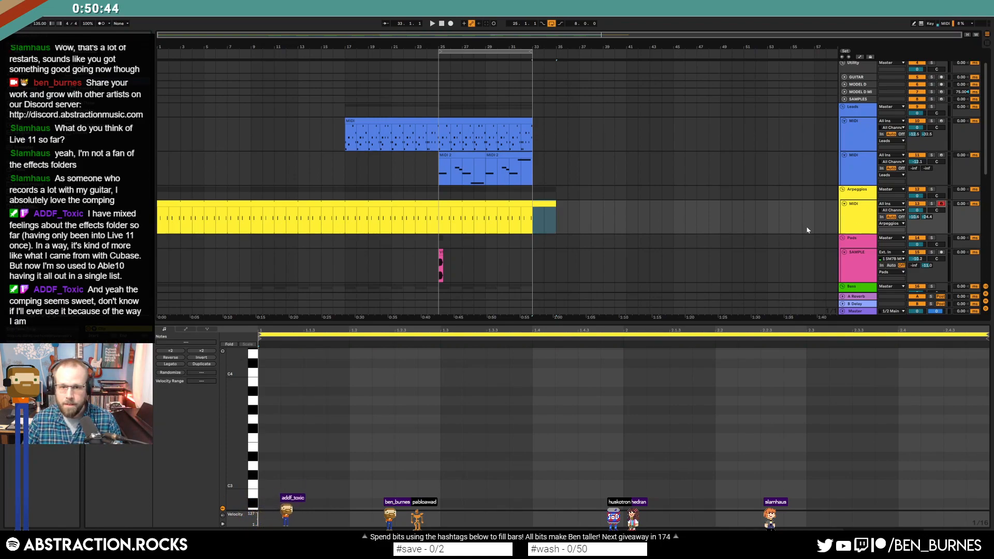
- Add eighth notes C4, D#4, G4 and C5 to the new arpeggio clip and duplicate the rising pattern three times to fill two bars
drag(238, 411, 227, 411)
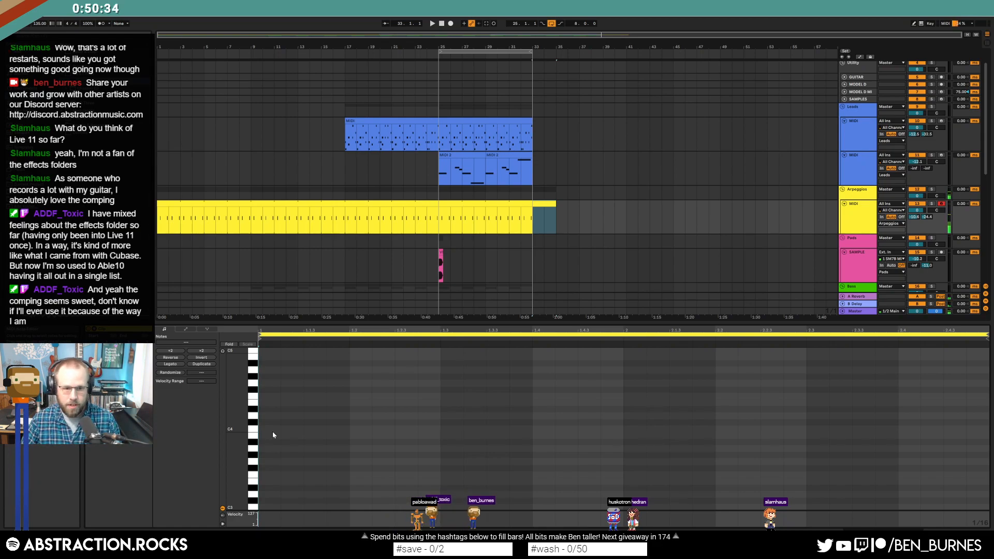
double_click(273, 431)
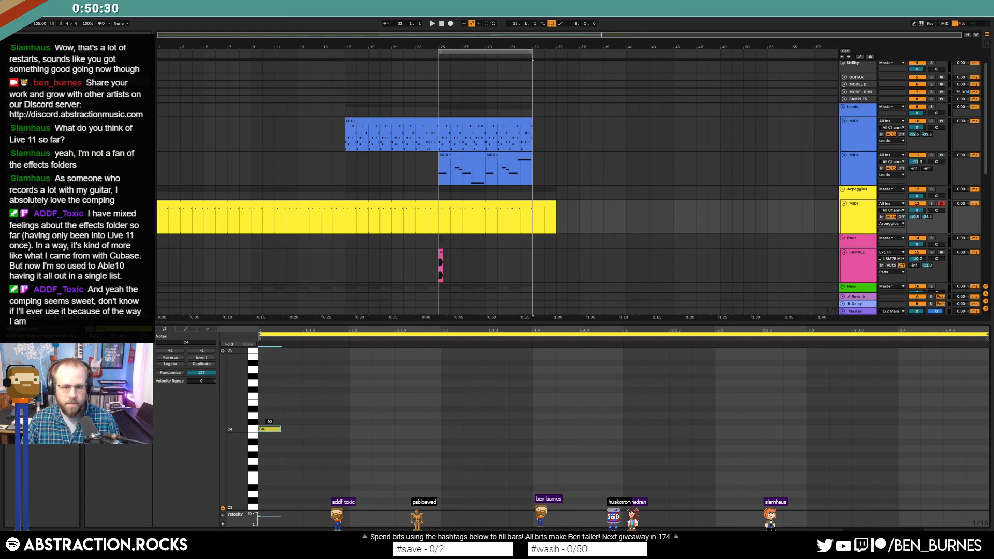
drag(308, 416, 414, 367)
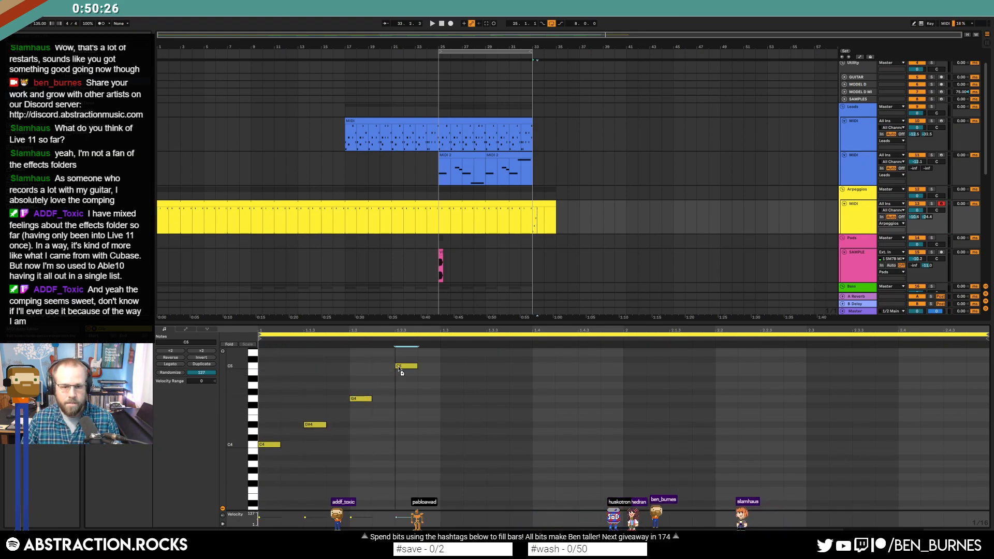
key(ctrl+a)
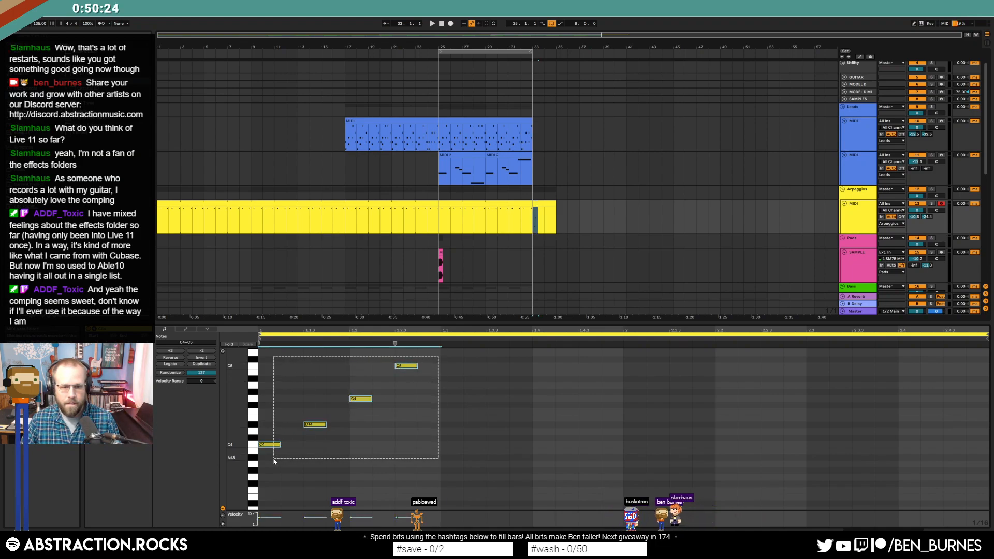
key(ctrl+d)
key(ctrl+d)
key(ctrl+d)
click(645, 482)
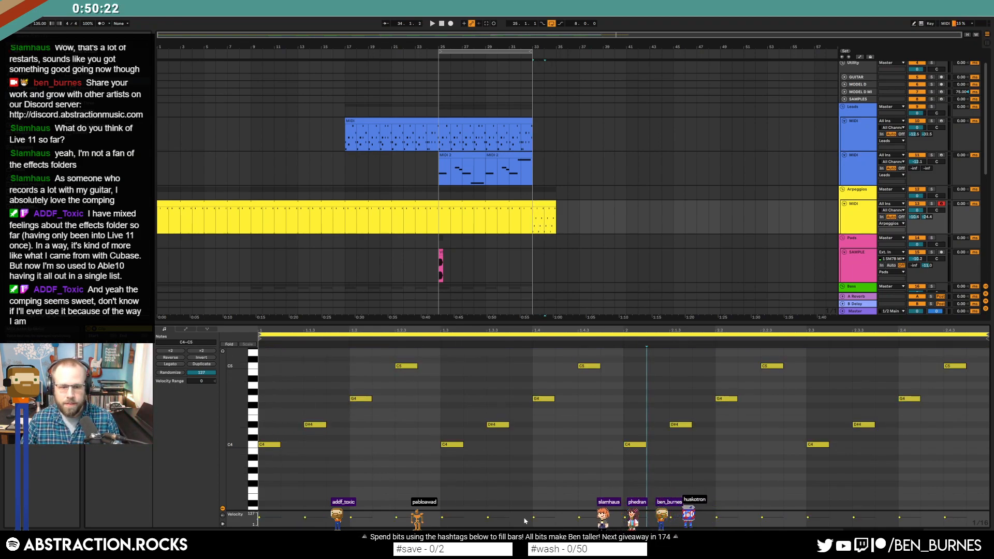
- Draw a rising velocity ramp across all notes of the two-bar arpeggio clip and return to its device view
key(space)
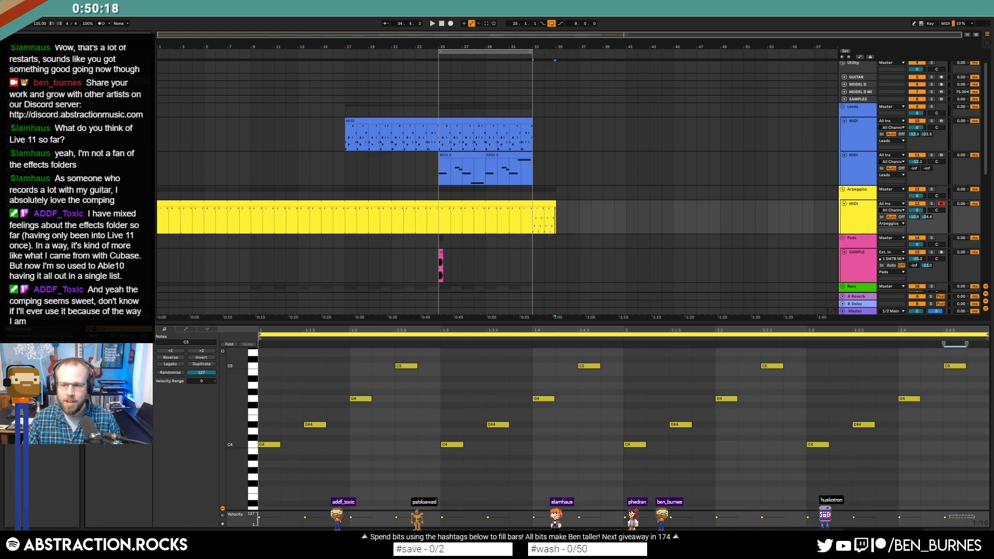
click(723, 472)
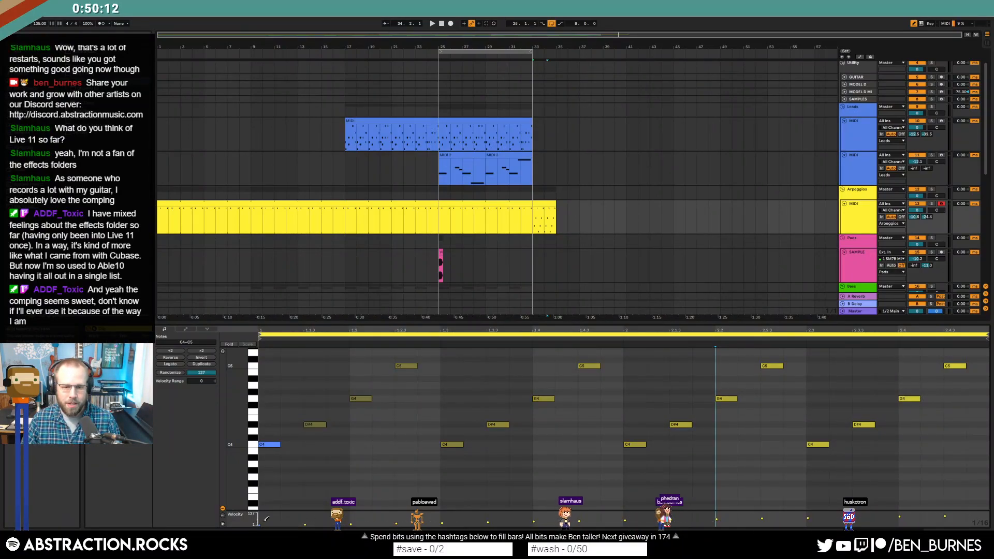
click(545, 204)
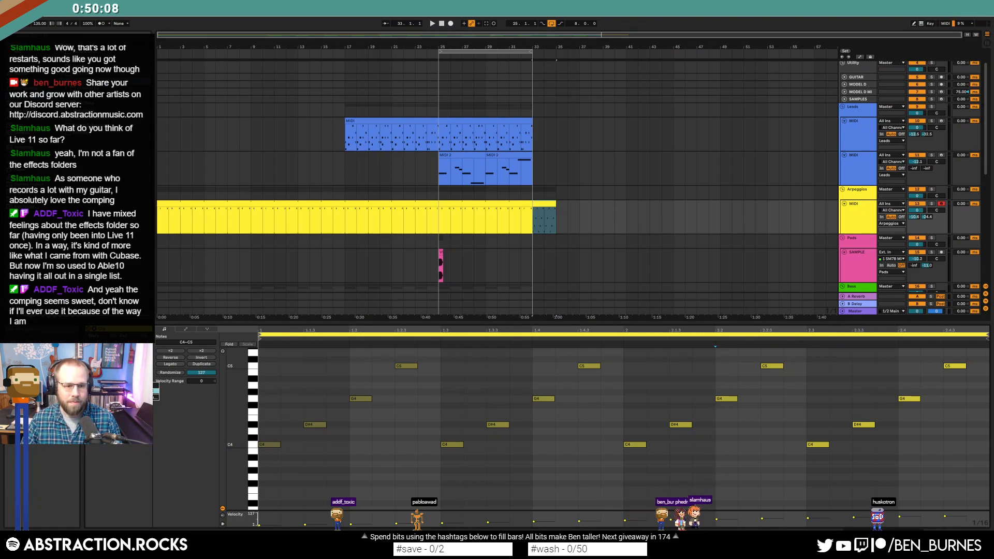
key(shift+Tab)
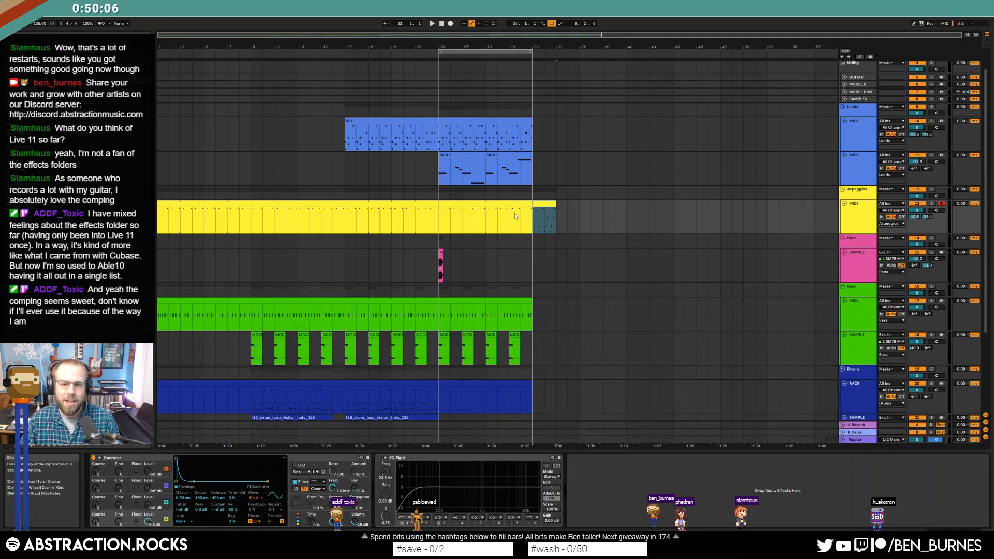
- Extend the end of the arrangement loop to bar 35 and play from bar 25
drag(533, 52, 553, 53)
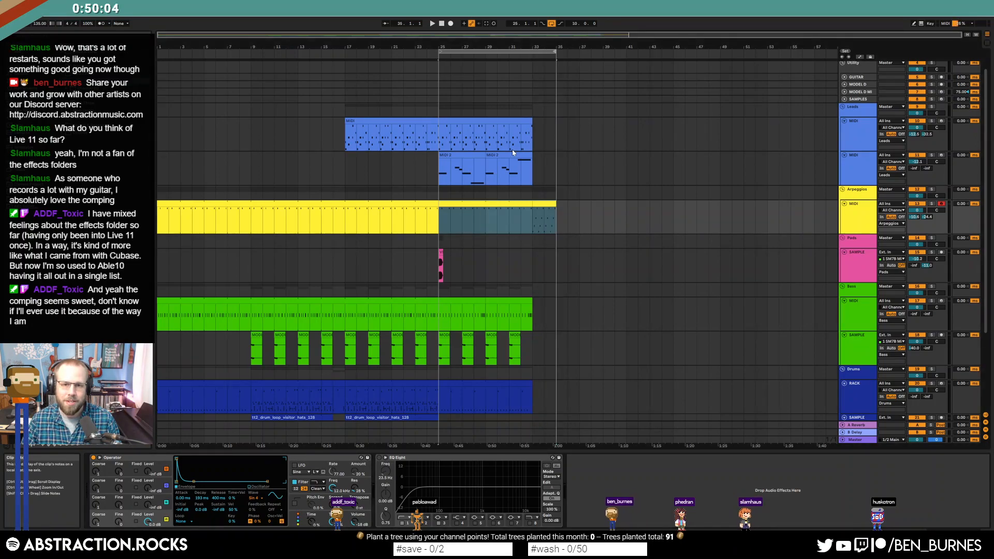
click(437, 144)
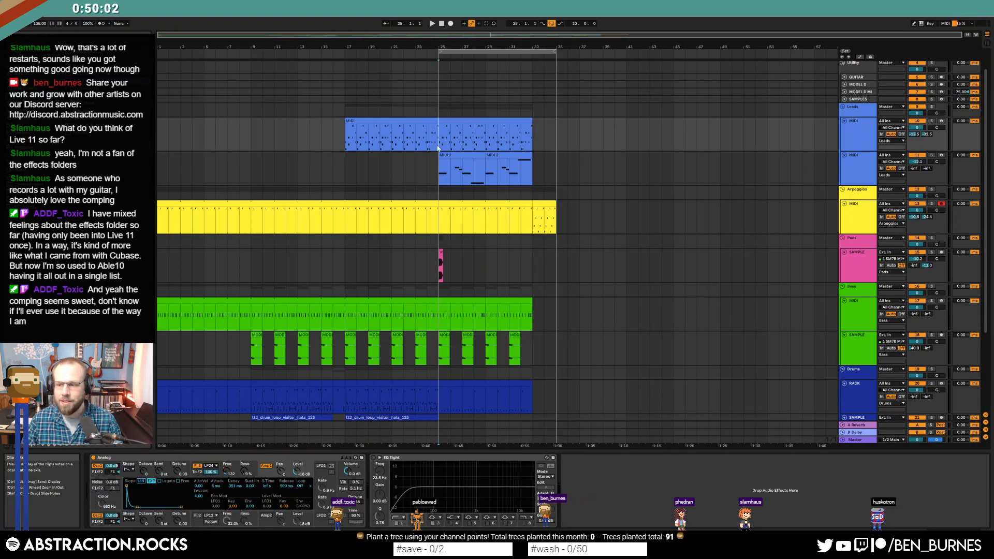
key(space)
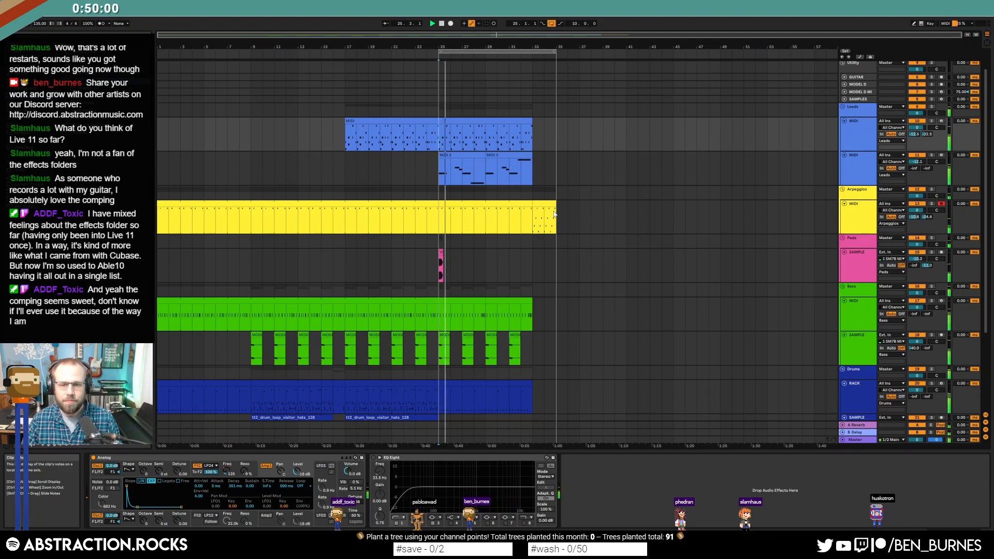
- Copy the drum rack's bar 25 to bar 33 and select the kick notes after the downbeat in the copy
scroll(525, 325, down, 2)
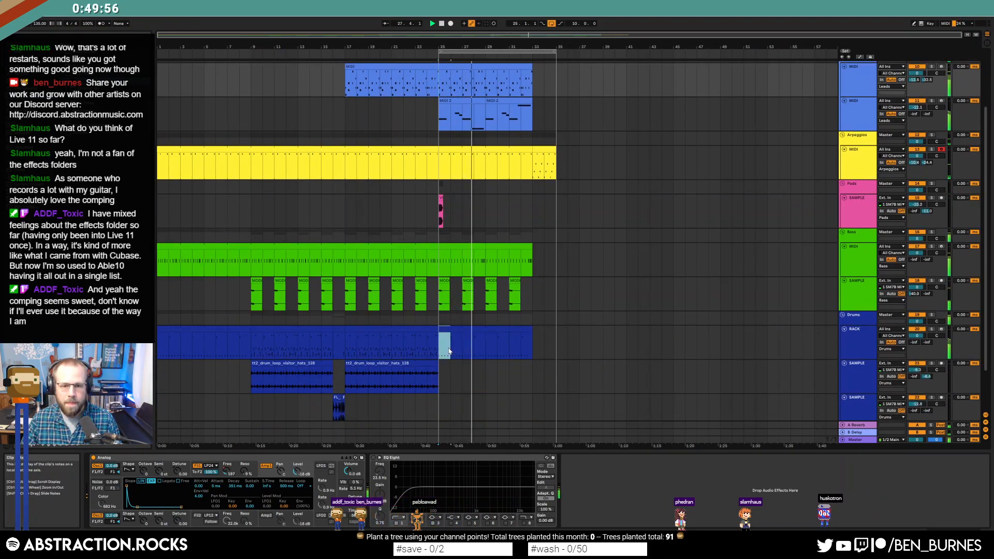
click(539, 341)
key(ctrl+v)
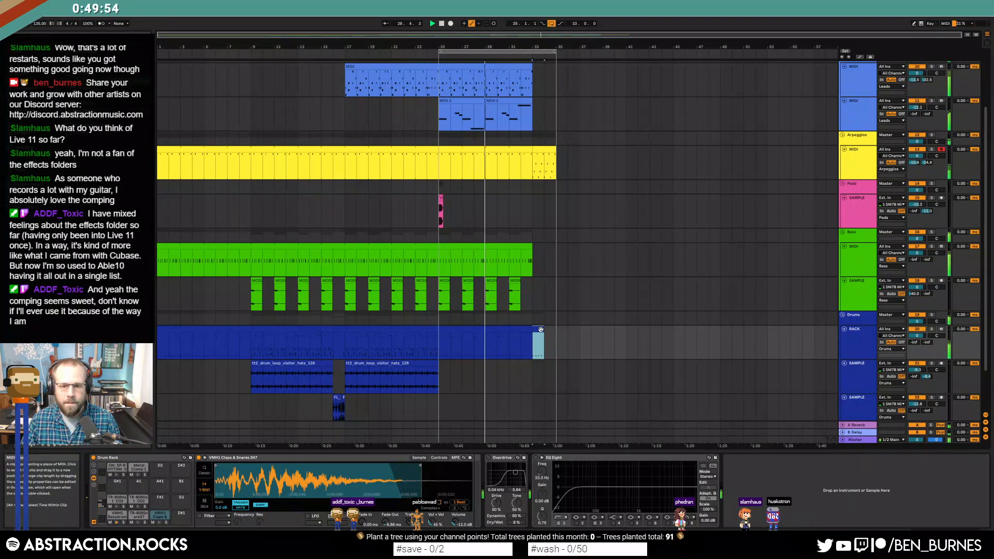
double_click(538, 341)
click(452, 416)
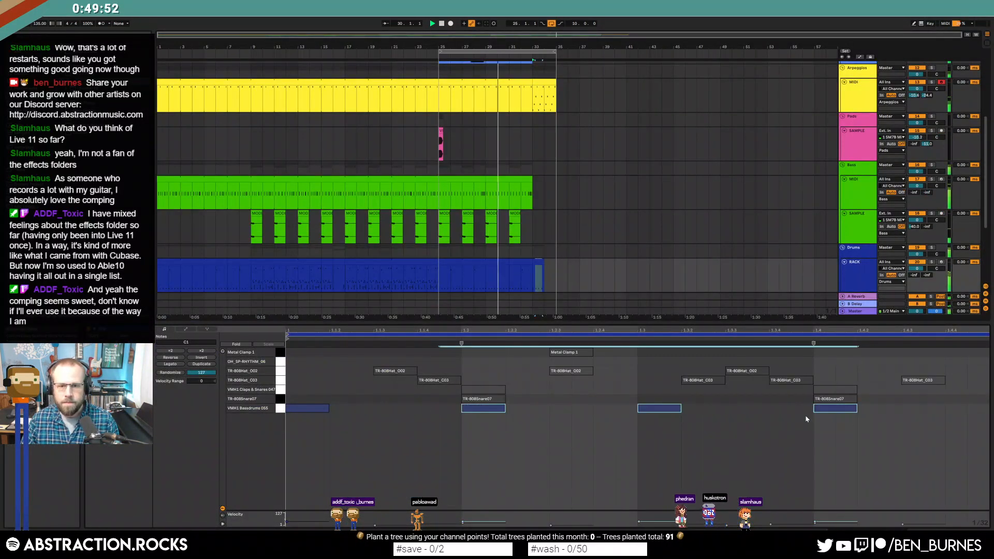
- Extend the arrangement loop's start back to bar 8
drag(440, 51, 240, 51)
key(shift+Tab)
scroll(563, 196, up, 4)
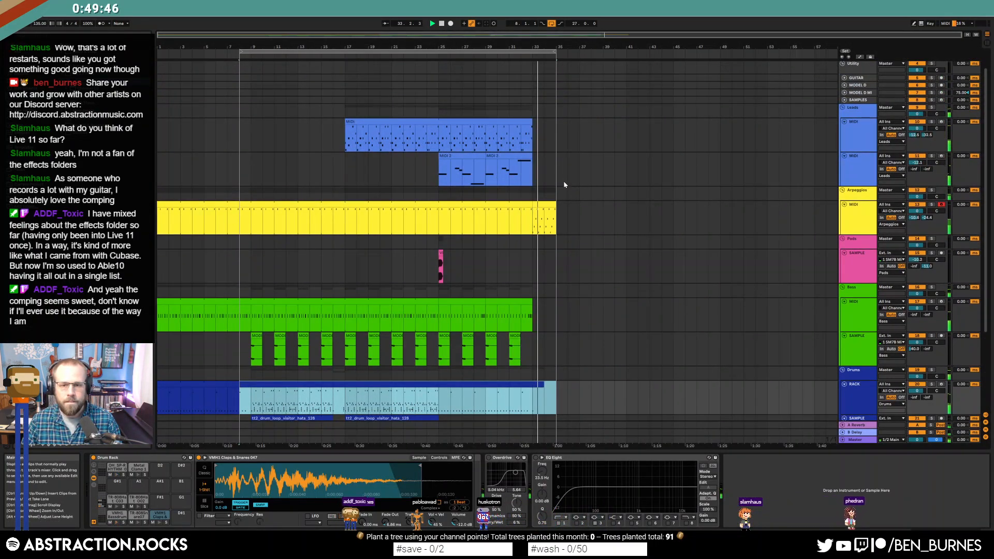
- Compress all notes of the two-bar arpeggio clip to half their duration and duplicate the result to fill the second bar
double_click(545, 205)
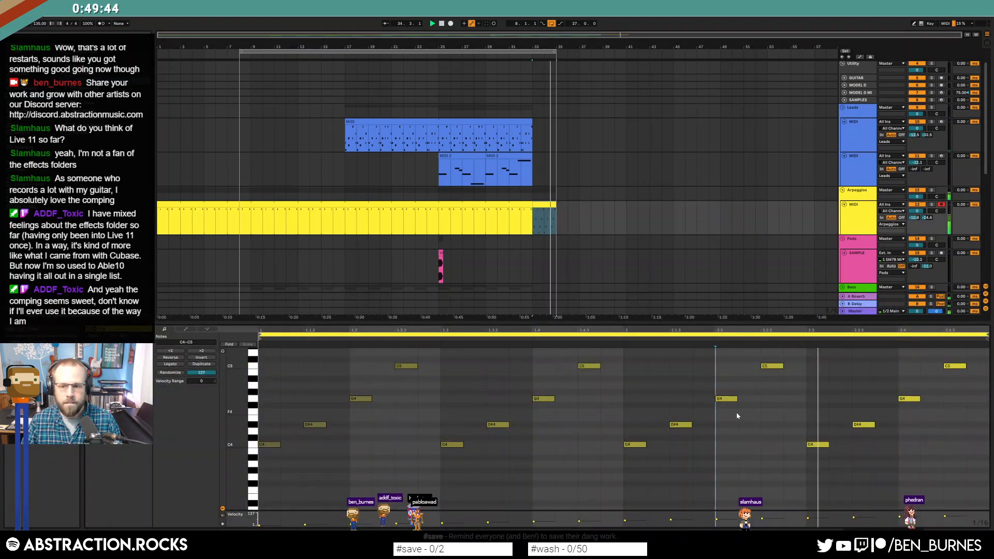
key(space)
key(ctrl+a)
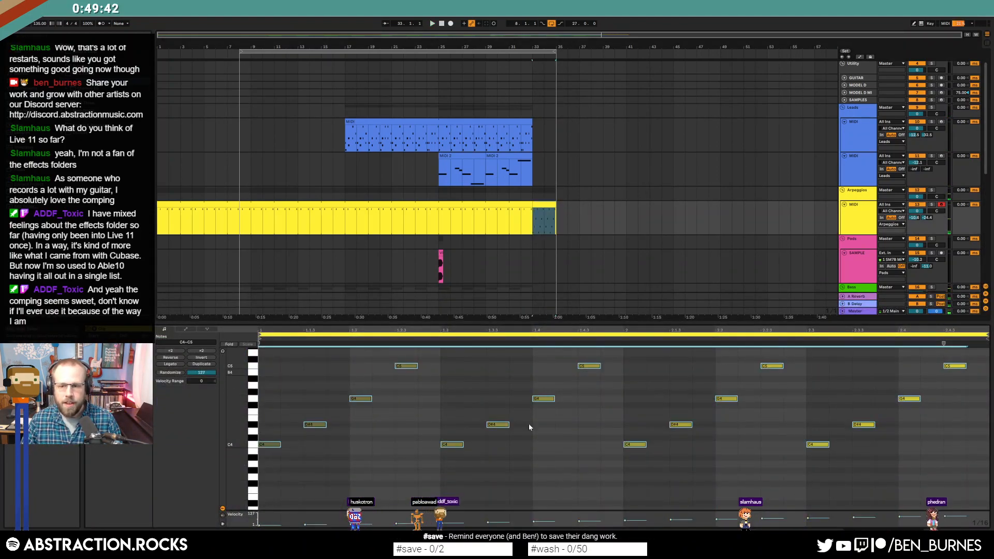
mouse_move(934, 344)
mouse_down()
mouse_move(606, 361)
mouse_move(306, 452)
mouse_move(222, 456)
mouse_up()
click(615, 398)
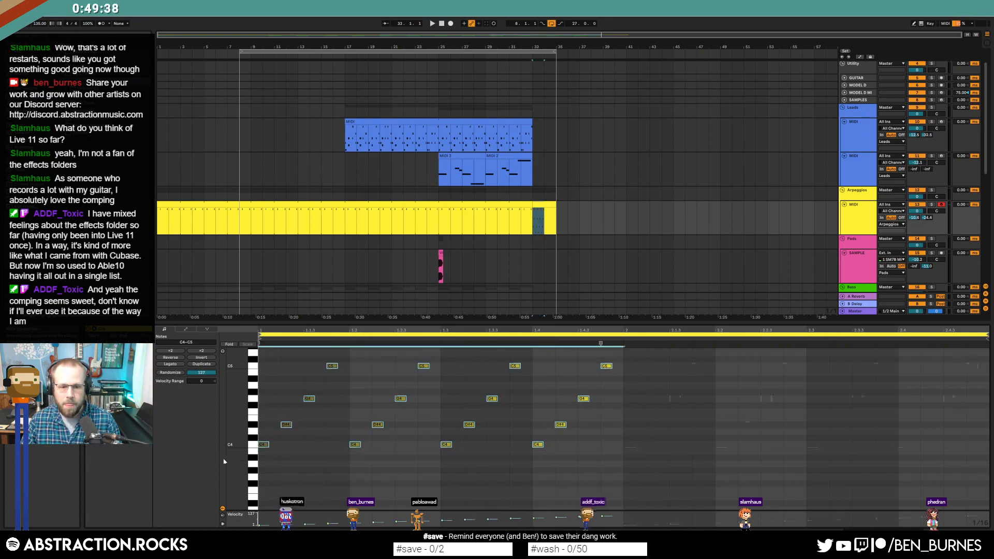
key(ctrl+d)
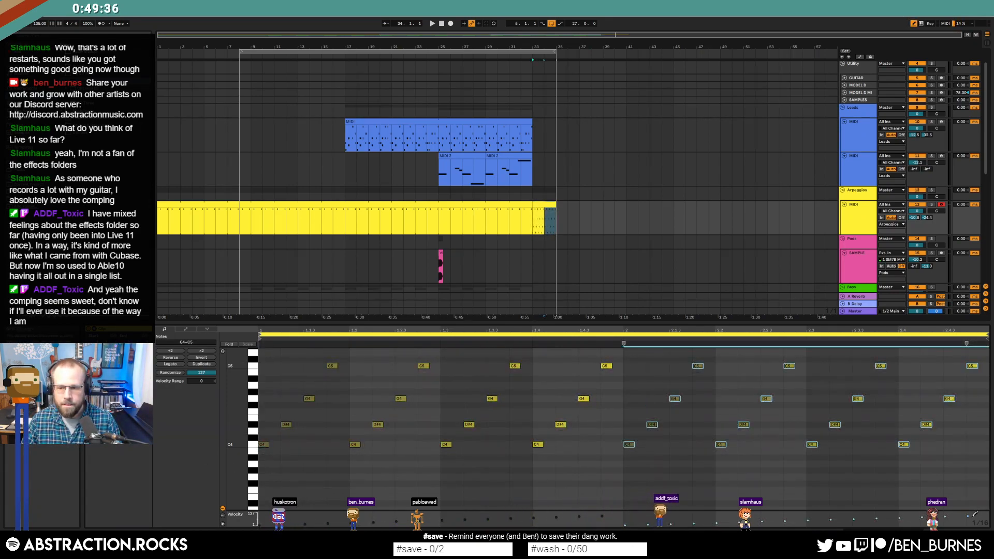
- Redraw the velocities as a rising ramp across both bars of the arpeggio clip and play it back
drag(899, 520, 238, 523)
key(space)
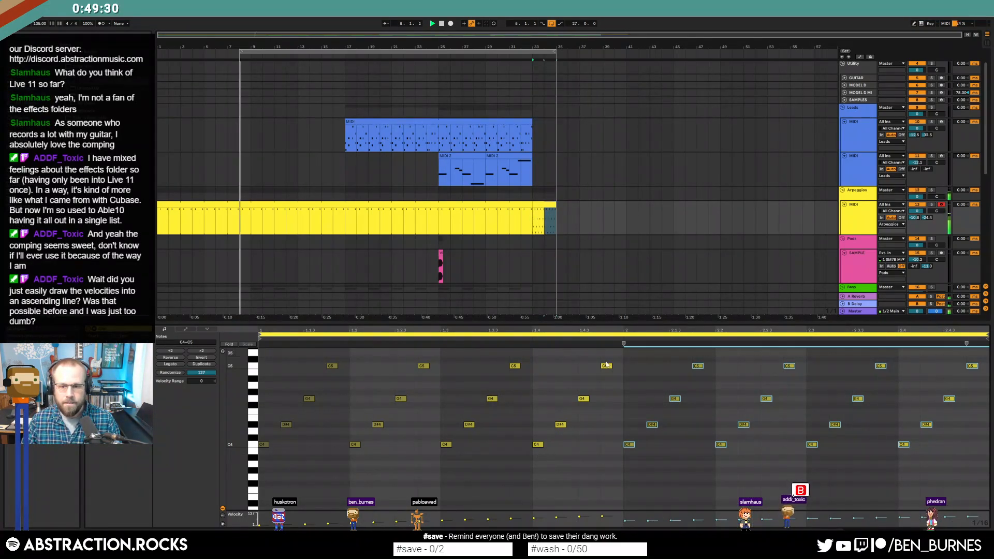
click(966, 482)
key(ctrl+a)
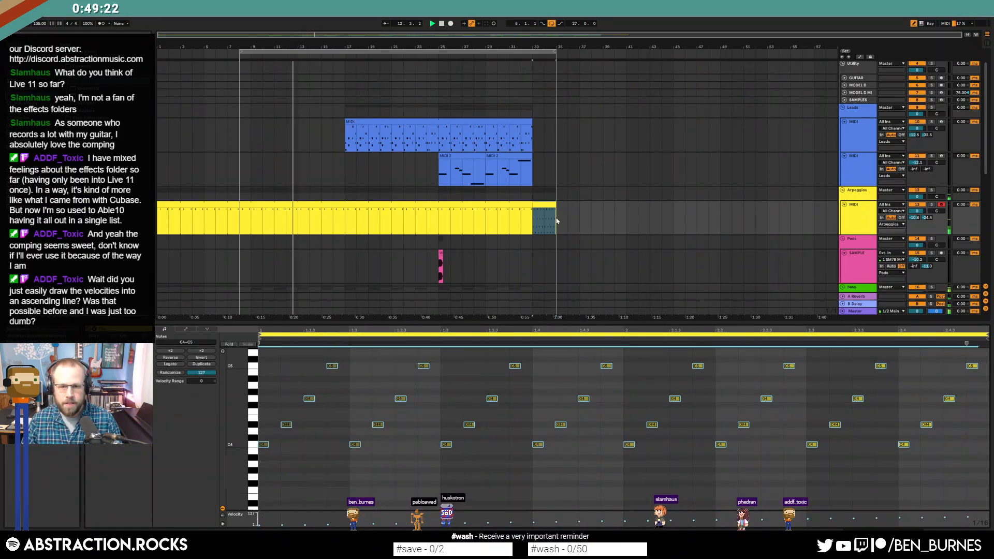
key(b)
key(space)
- Shorten the arpeggio clip to one bar, ending at bar 34, and draw a rising velocity ramp across its notes
drag(556, 206, 544, 205)
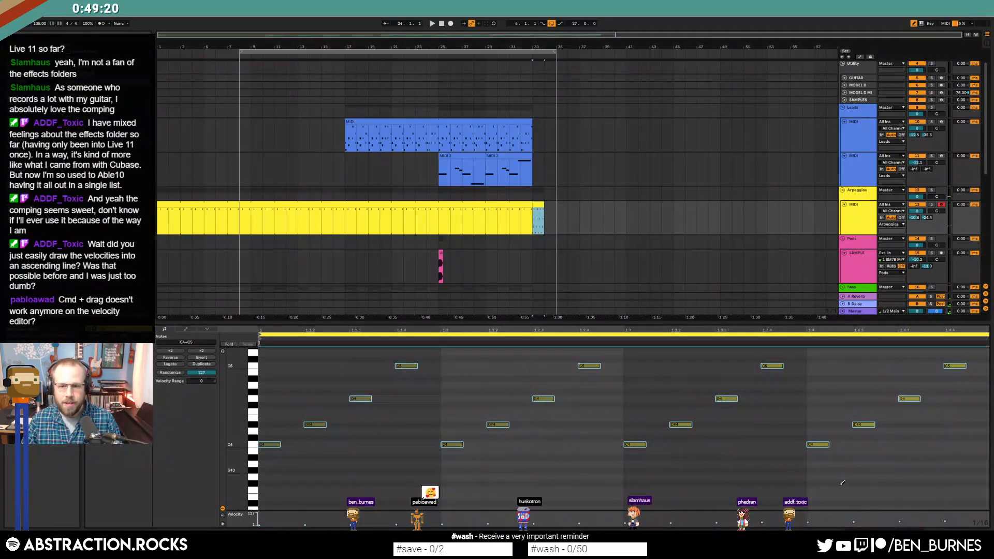
drag(949, 512, 296, 520)
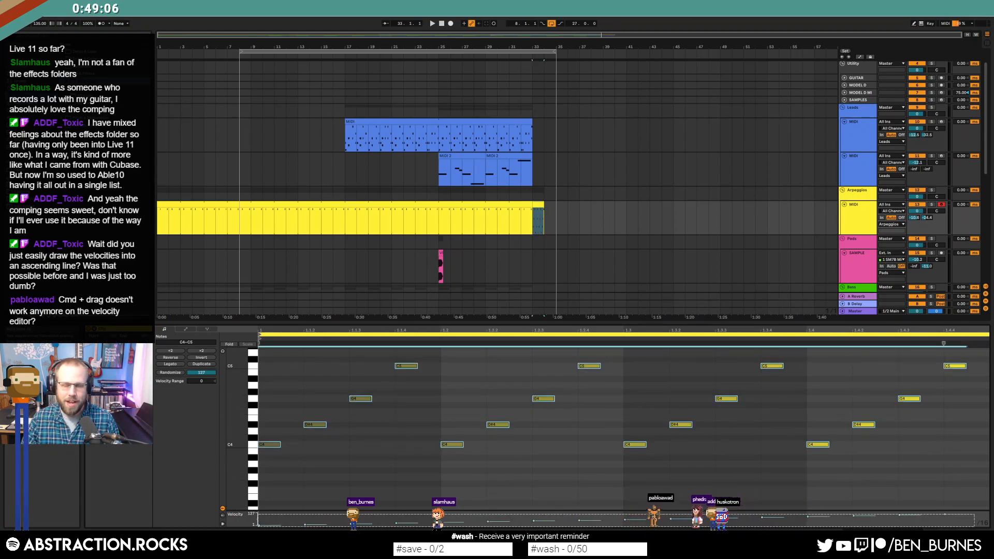
click(719, 465)
key(b)
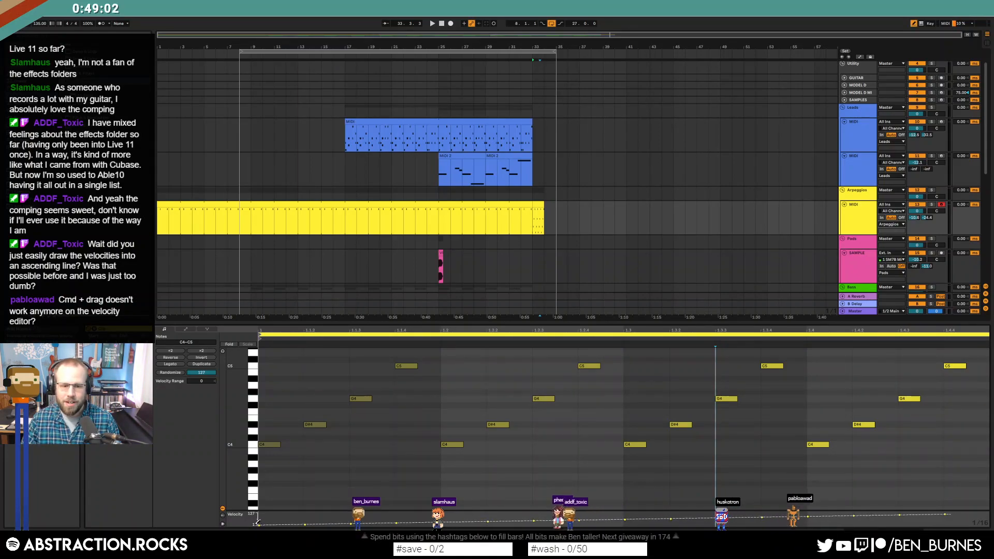
key(b)
key(shift+Tab)
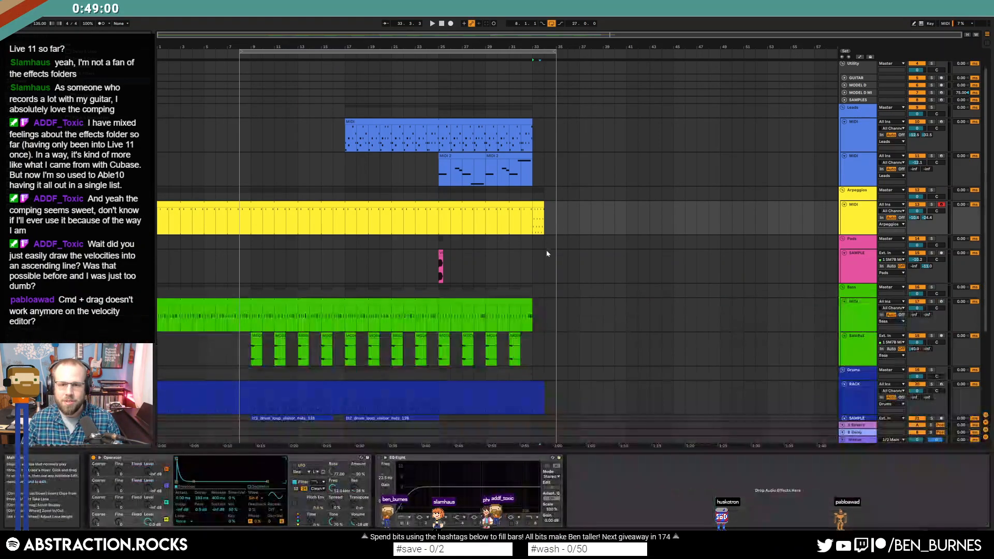
- Copy the bass part from bar 8 to bar 34, duplicate the last drum bar up to bar 35, and play from bar 30
click(552, 316)
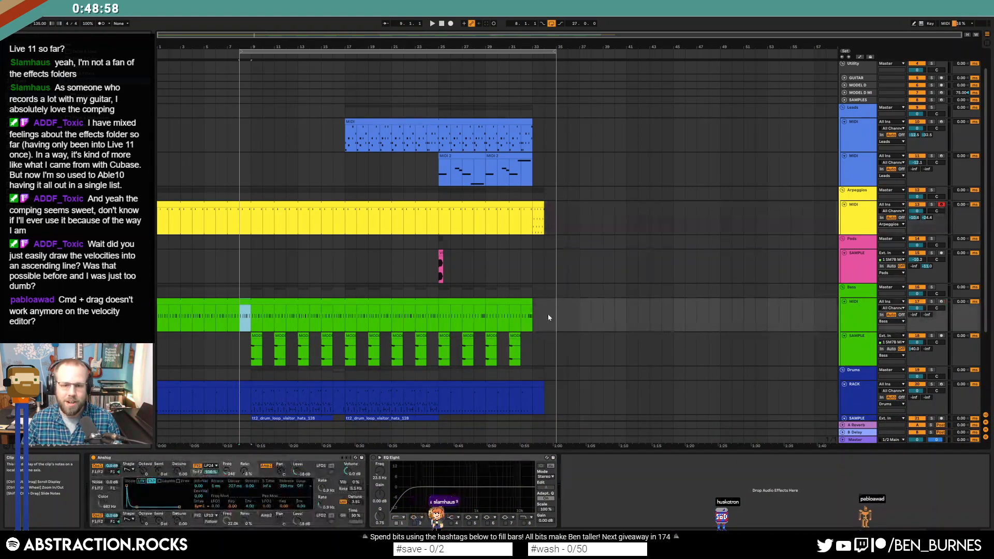
click(539, 384)
key(ctrl+d)
click(498, 221)
key(space)
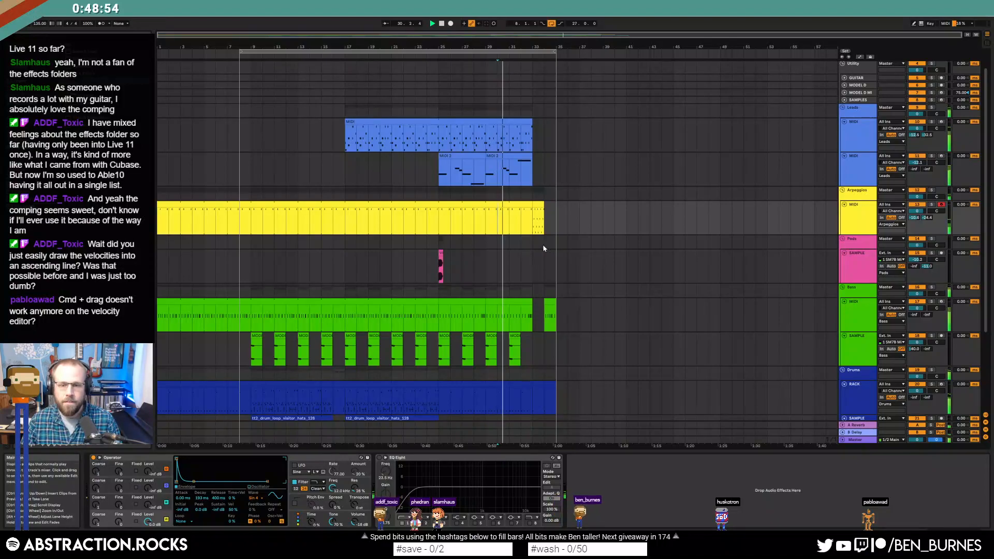
- Automate the arpeggio track's B-Delay send to rise to a peak at bar 34 and drop back, and move the loop start to bar 9
key(a)
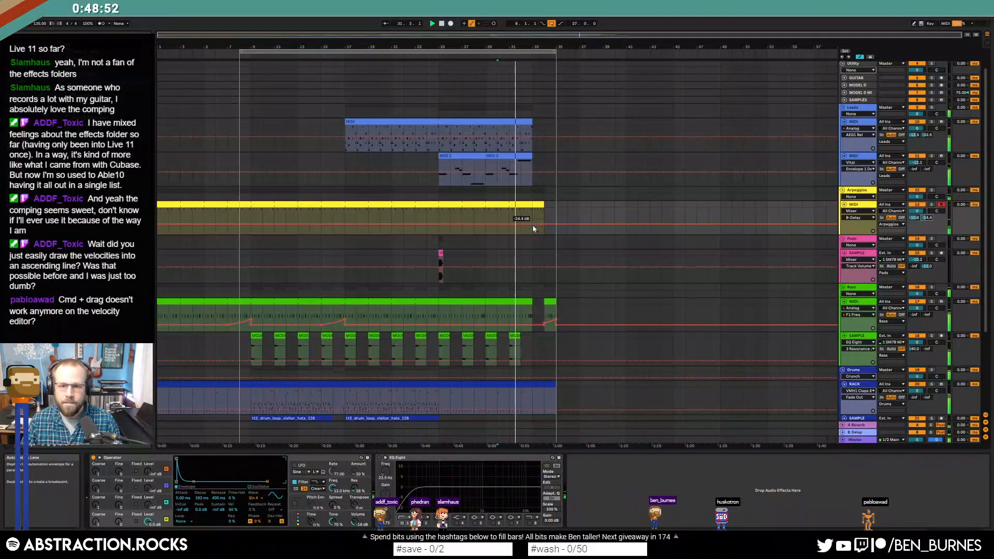
drag(545, 225, 545, 215)
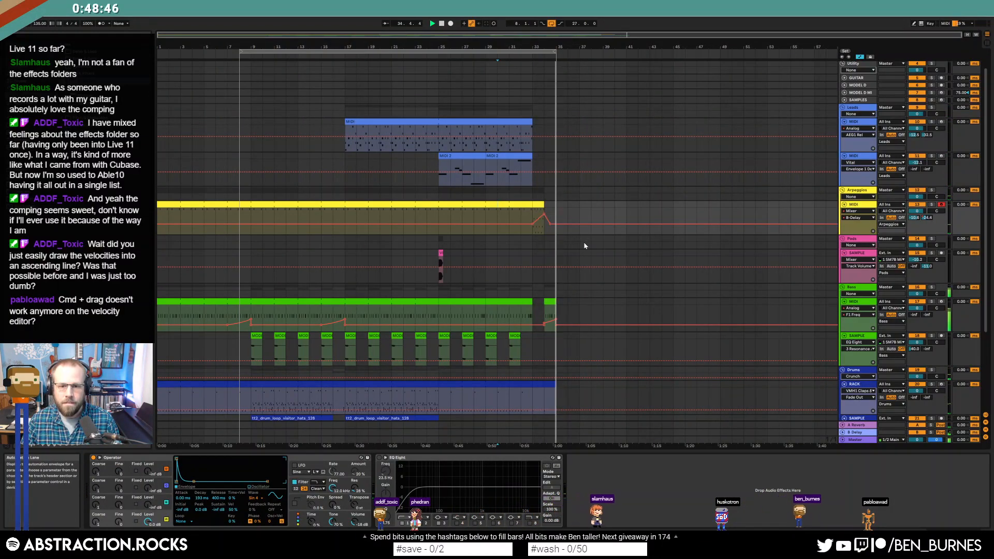
drag(242, 50, 254, 56)
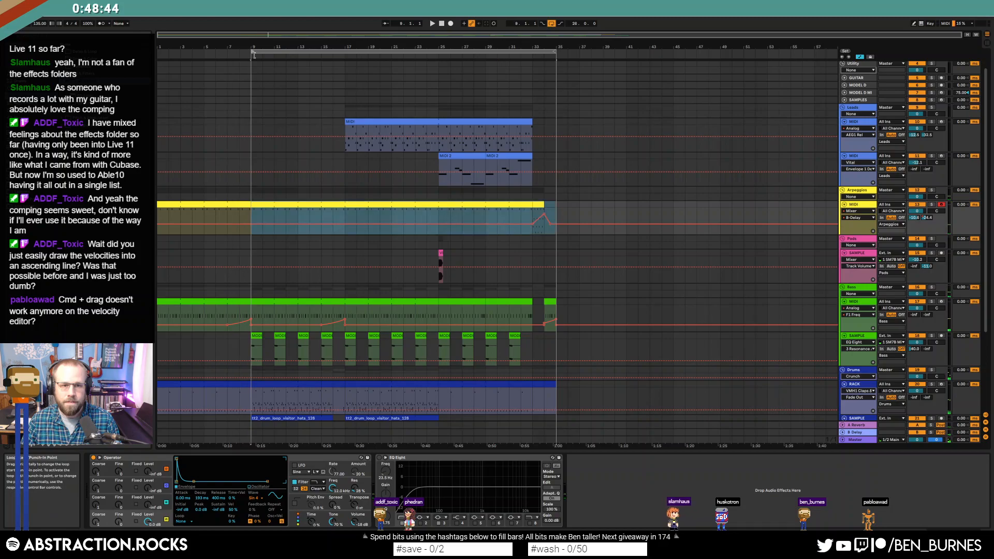
- Copy the one-bar arpeggio clip at bar 33 and paste it at bar 35
scroll(518, 269, down, 5)
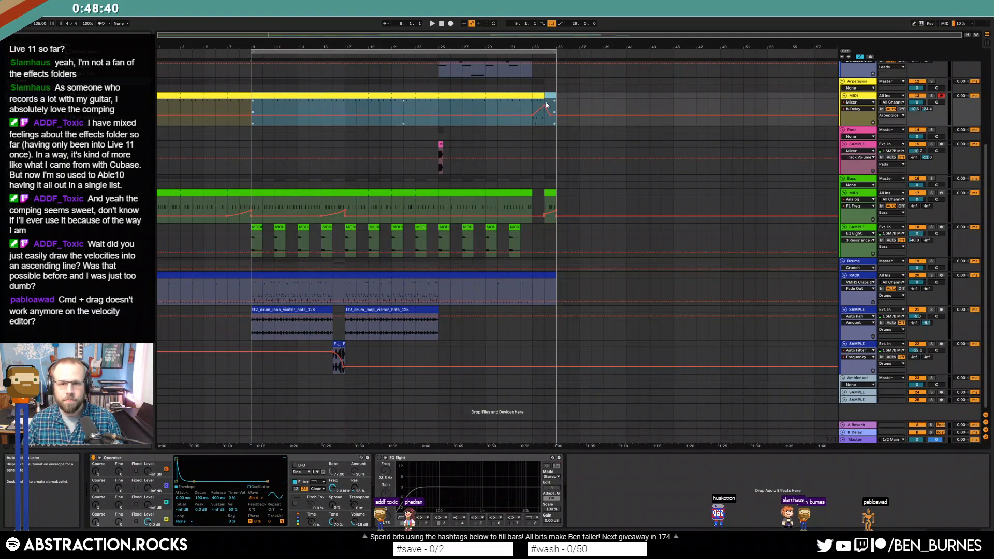
click(539, 96)
key(ctrl+c)
click(558, 95)
key(ctrl+v)
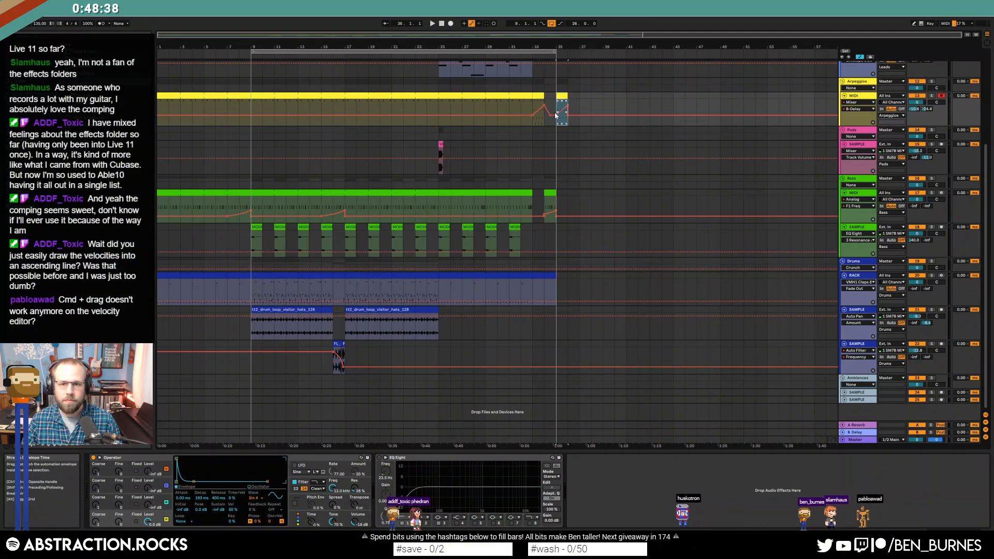
- Clear the delay send automation over the pasted arpeggio clip and extend the clip to bar 49
click(580, 110)
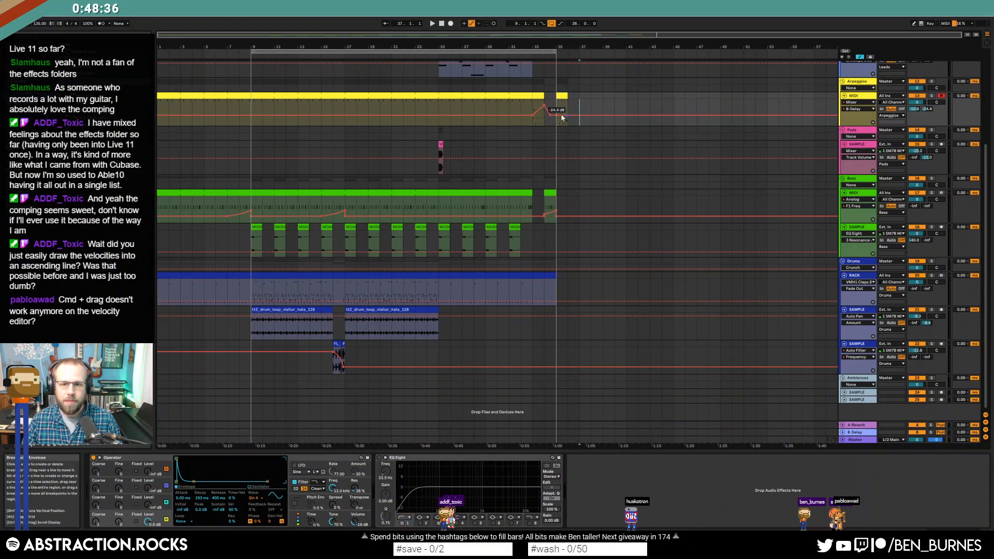
key(a)
drag(567, 99, 717, 106)
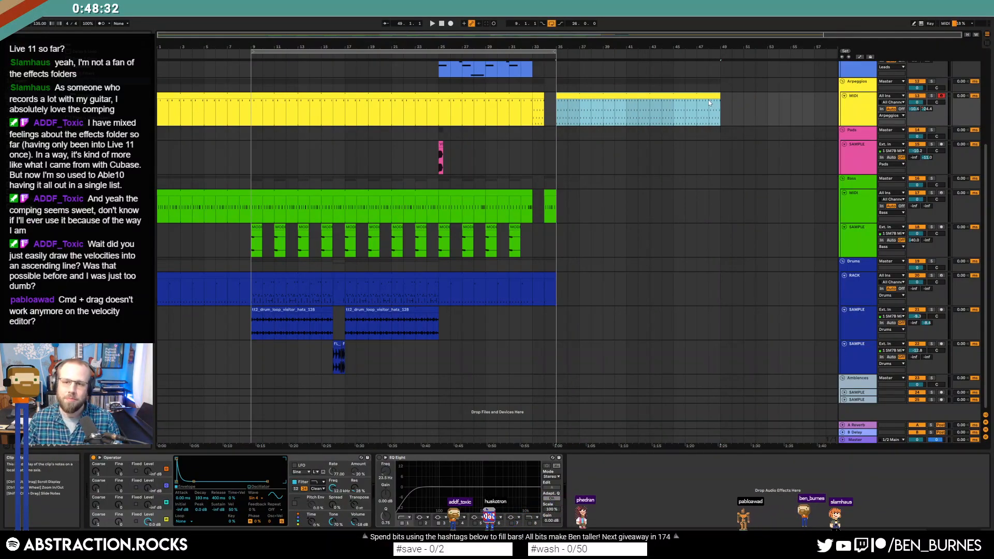
- Set all notes in the arpeggio clip starting at bar 35 to one even velocity and close the note editor
double_click(707, 96)
click(787, 475)
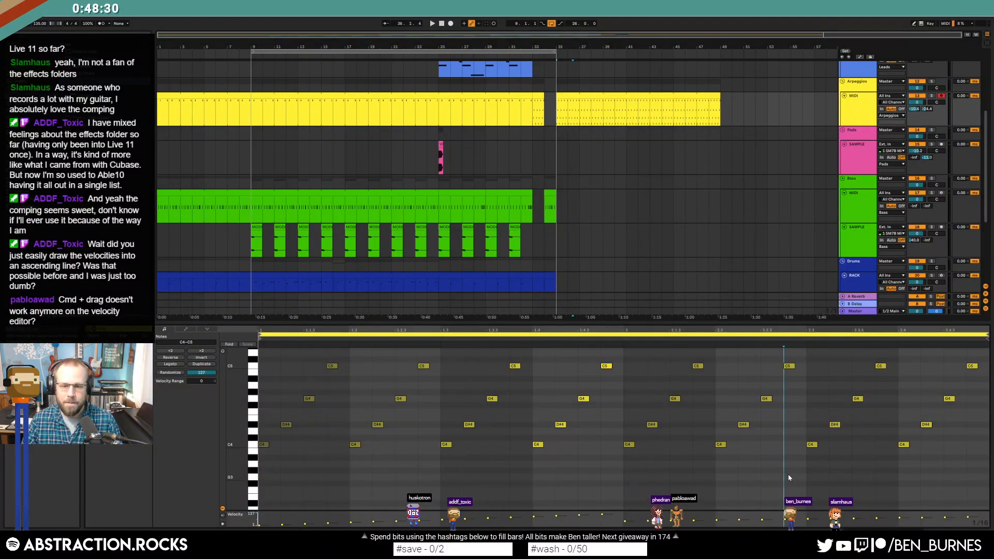
key(ctrl+a)
drag(740, 520, 741, 501)
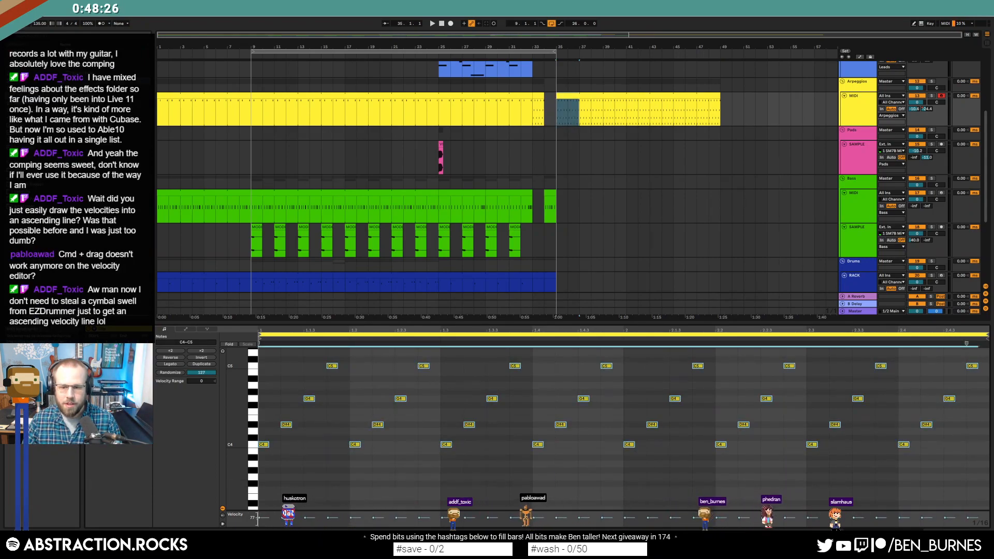
key(shift+Tab)
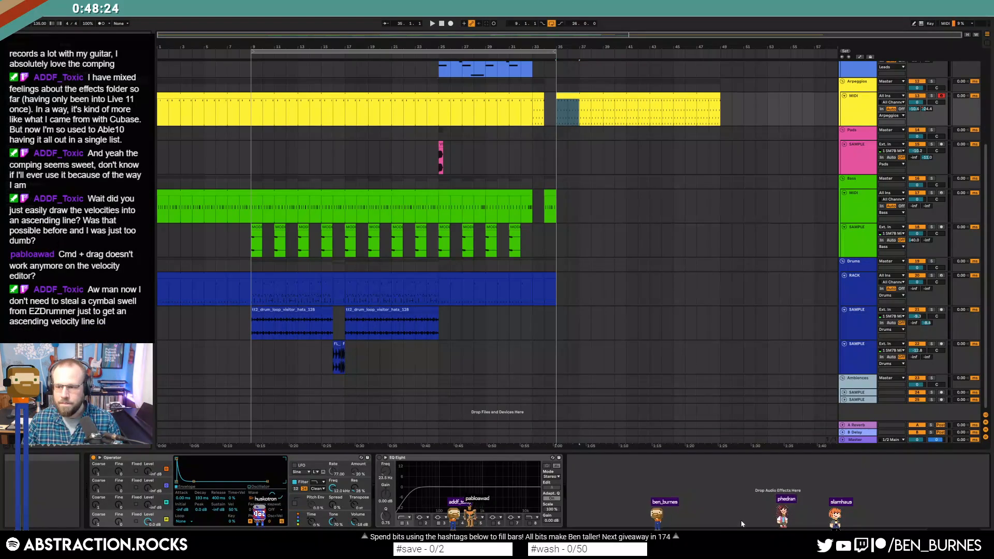
click(673, 331)
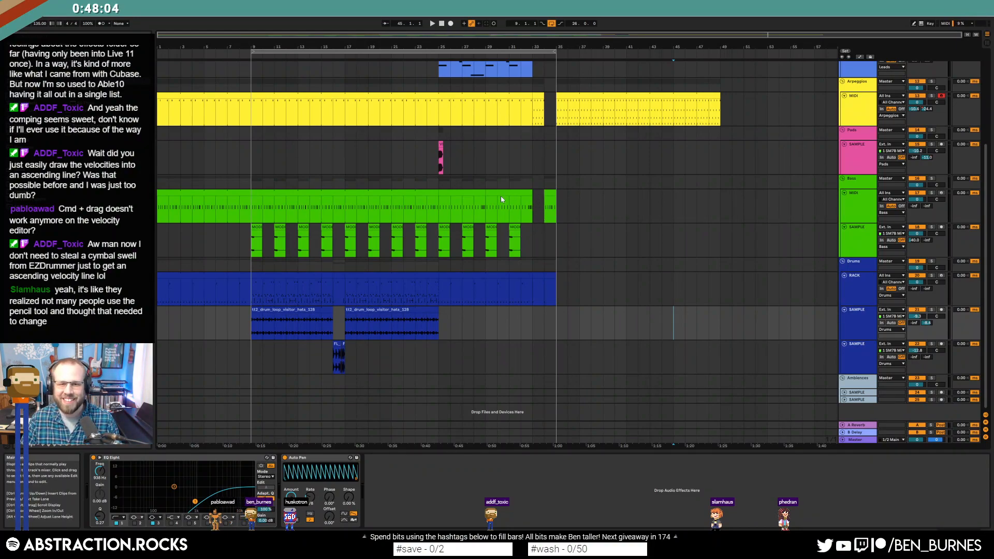
- Copy the hat loop to bar 35 with a one-bar gap before bar 43, and duplicate that eight-bar section to bar 43
drag(420, 310, 631, 310)
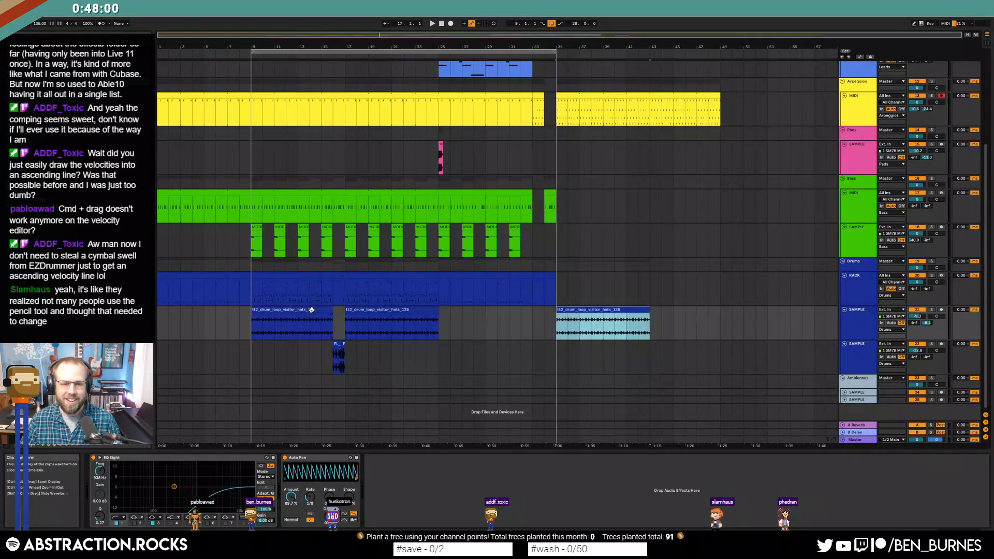
drag(311, 310, 559, 322)
click(645, 310)
key(Delete)
key(ctrl+d)
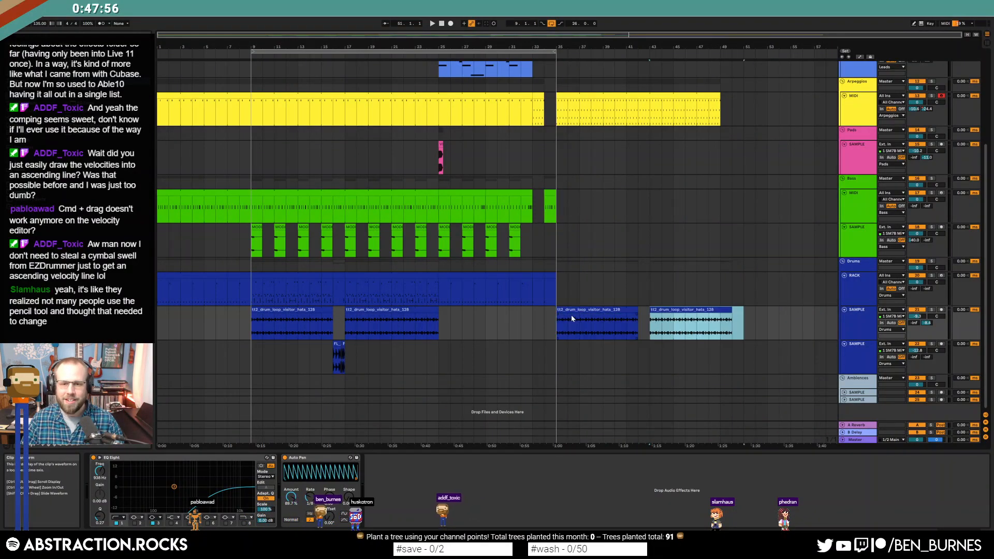
- Copy both bass tracks' parts from bars 9 to 25, paste them at bar 35, and delete everything past bar 49
drag(250, 207, 438, 208)
key(ctrl+c)
click(568, 210)
key(ctrl+v)
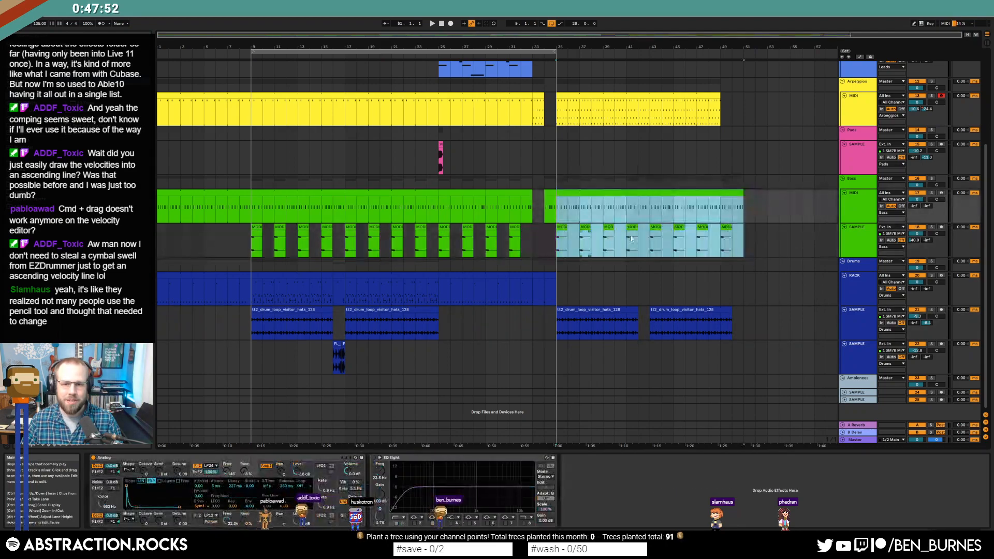
drag(724, 210, 780, 282)
key(Delete)
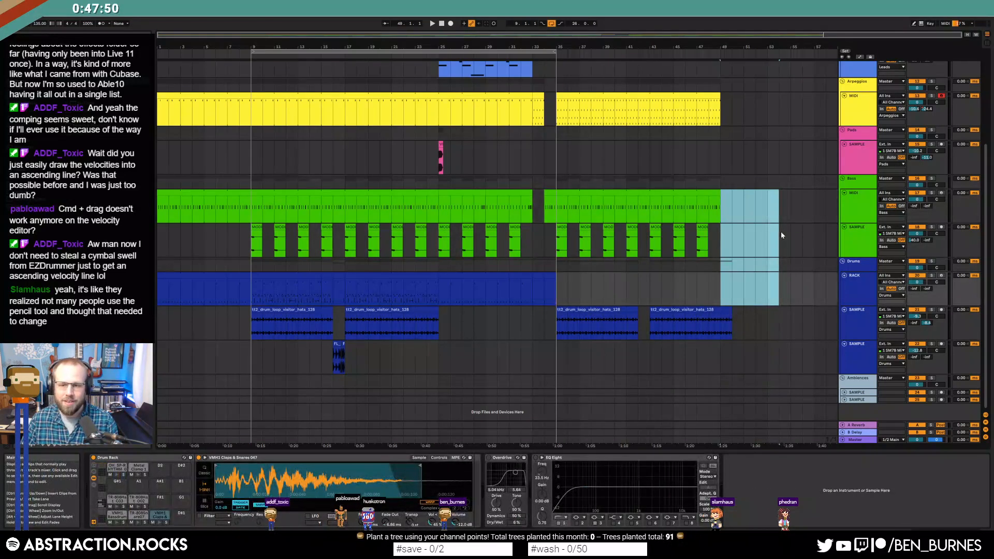
- Copy the drum rack clips from bars 9 to 25 and paste them at bar 35
click(781, 233)
click(356, 276)
shift+click(320, 274)
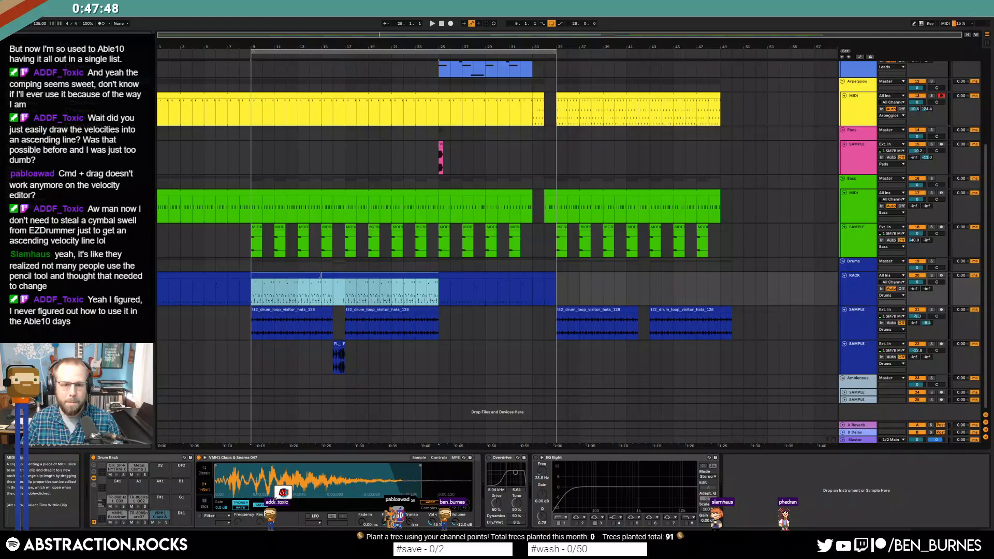
key(ctrl+c)
click(554, 278)
key(ctrl+v)
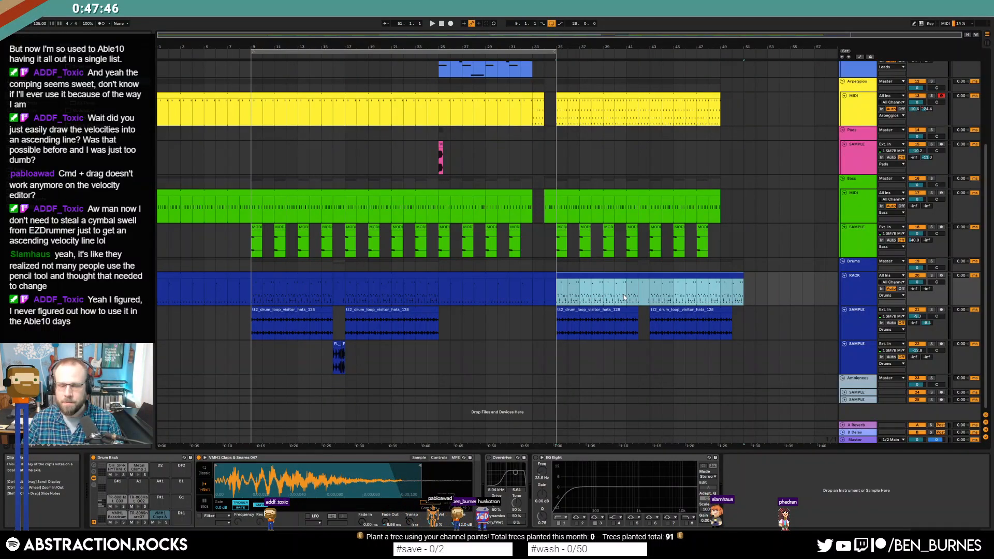
- Copy the one-bar drum fill sample from bar 16 to bar 34 and bar 50
scroll(466, 326, up, 1)
drag(255, 366, 341, 366)
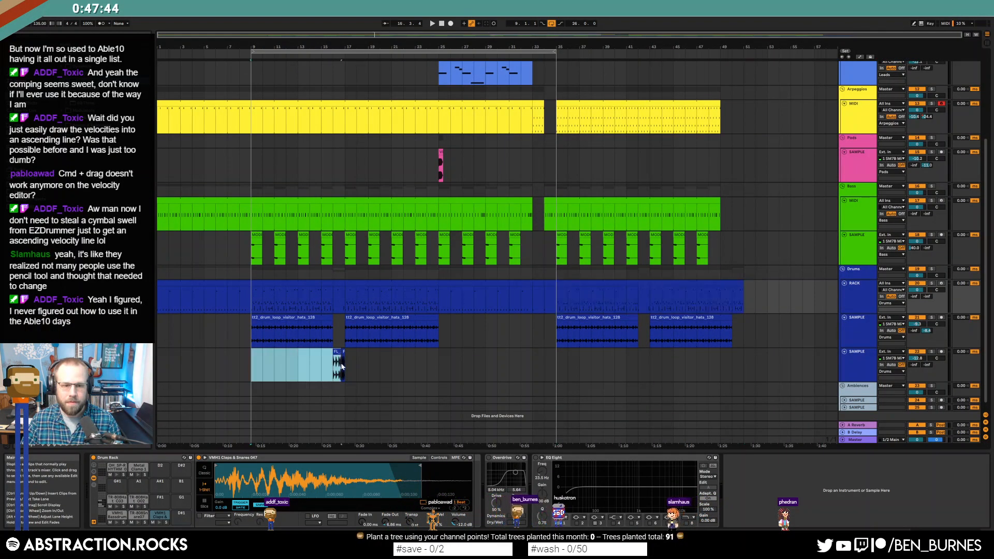
click(509, 360)
click(491, 366)
key(ctrl+v)
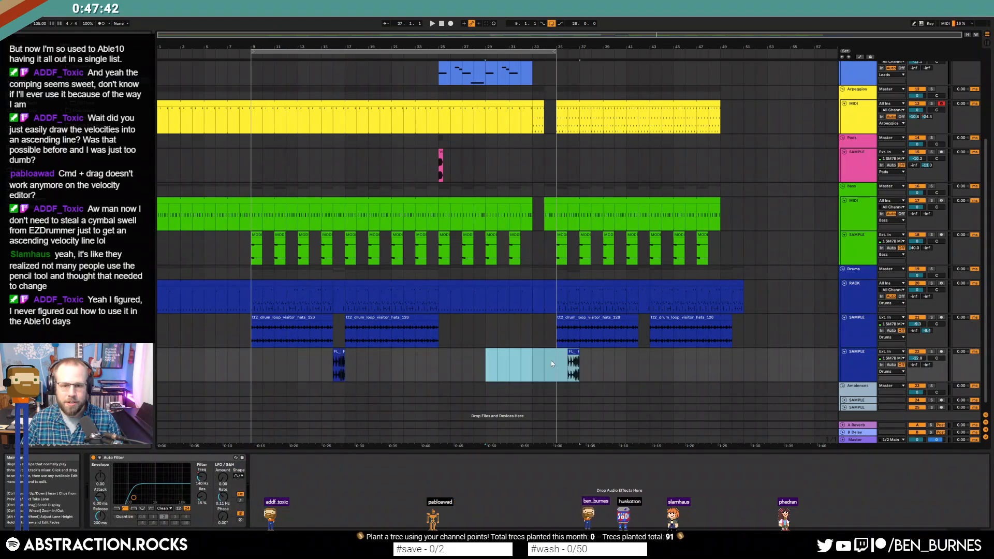
mouse_move(570, 352)
mouse_down()
mouse_move(523, 356)
mouse_move(545, 352)
mouse_up()
click(526, 365)
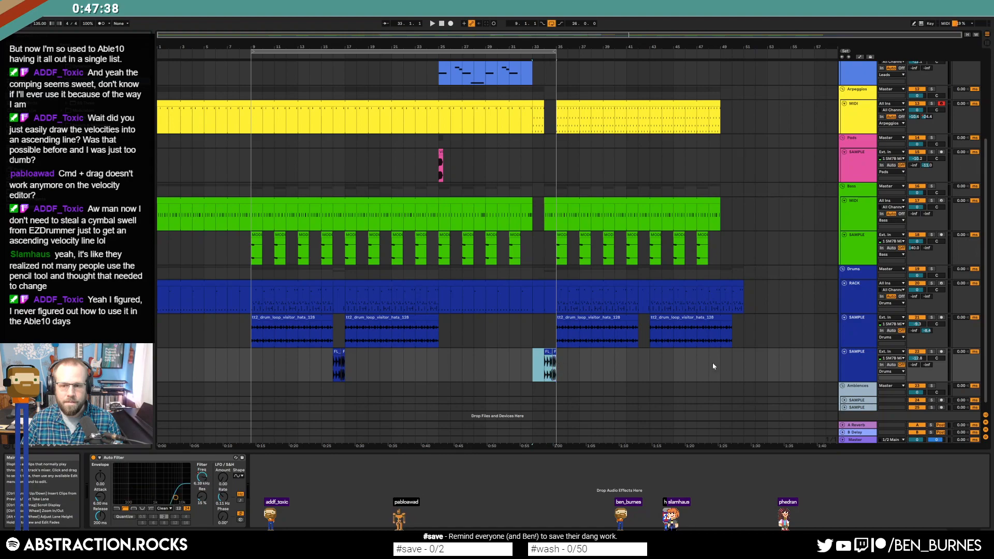
key(ctrl+z)
drag(724, 359, 744, 363)
key(ctrl+v)
click(773, 364)
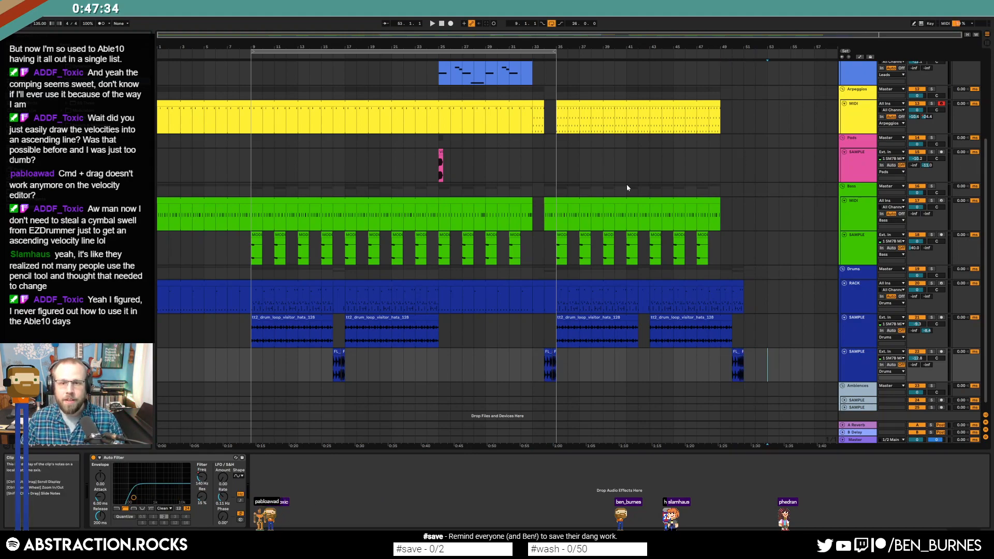
- Start playback near bar 6, and copy the upper lead clip from bar 17 to bar 35
scroll(627, 189, up, 3)
click(220, 58)
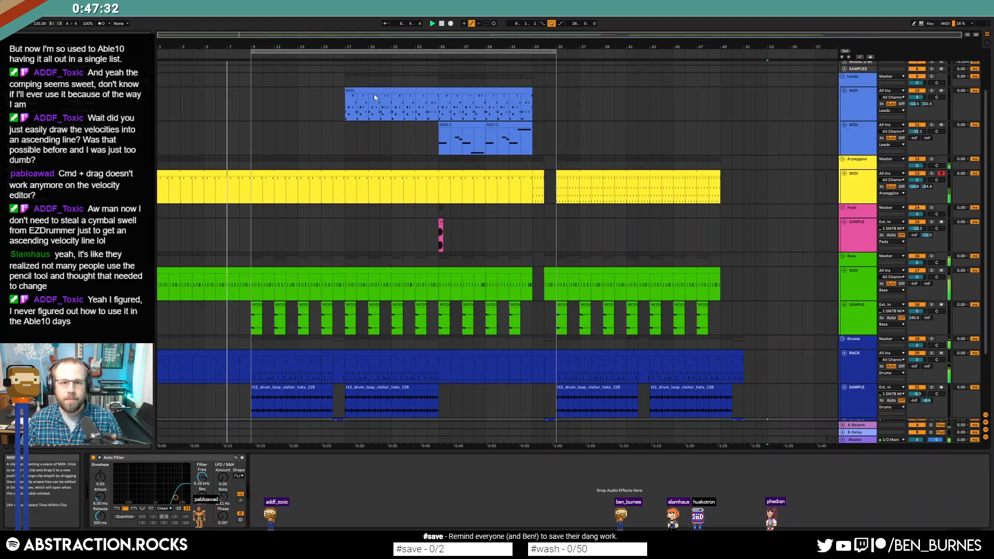
click(525, 104)
key(ctrl+c)
click(559, 101)
key(ctrl+v)
- Show the automation lanes, turn off looping, and move the loop range to start at bar 29
key(a)
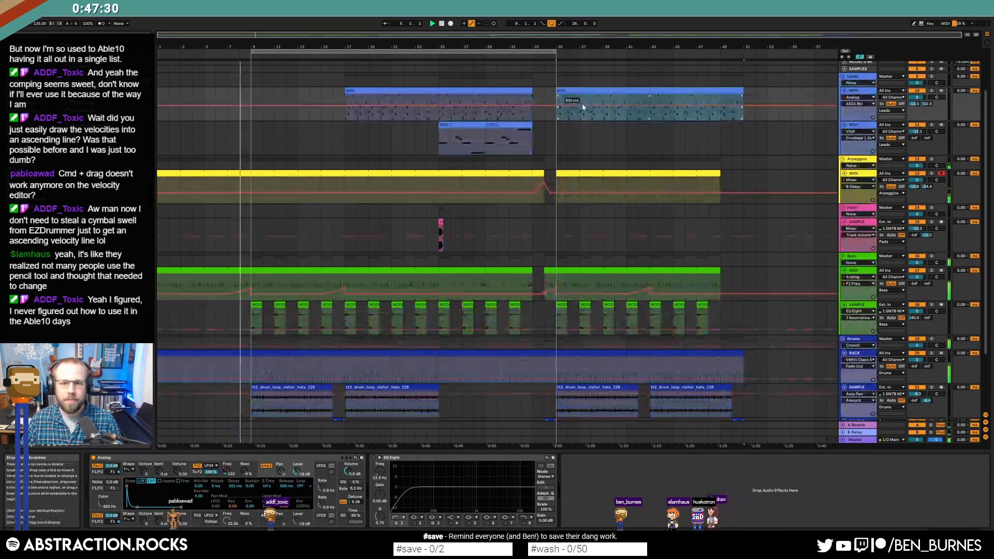
click(552, 23)
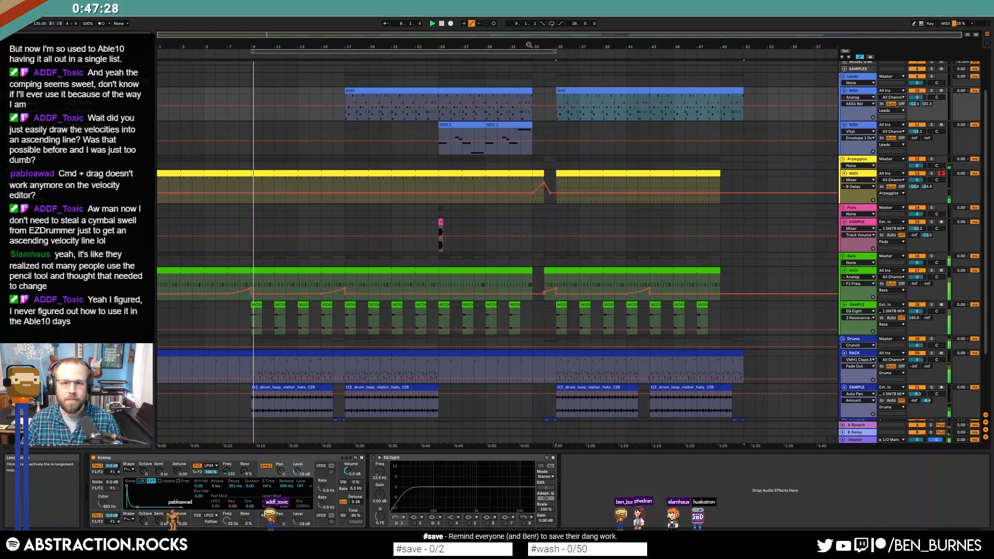
drag(538, 51, 771, 51)
key(shift+Tab)
key(shift+Tab)
- Lower the volume of the VMH1 Claps & Snares 047 sample in the drum rack
click(397, 353)
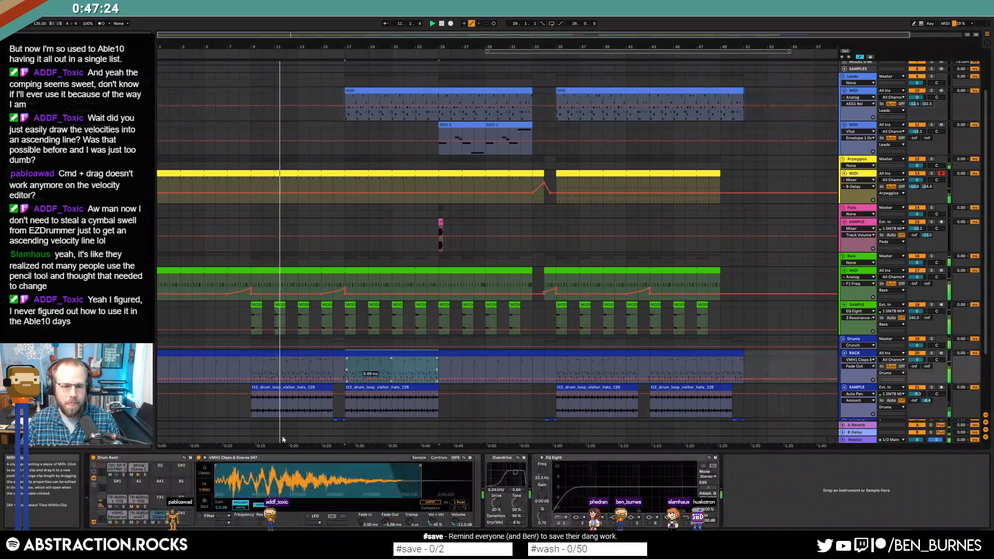
click(147, 522)
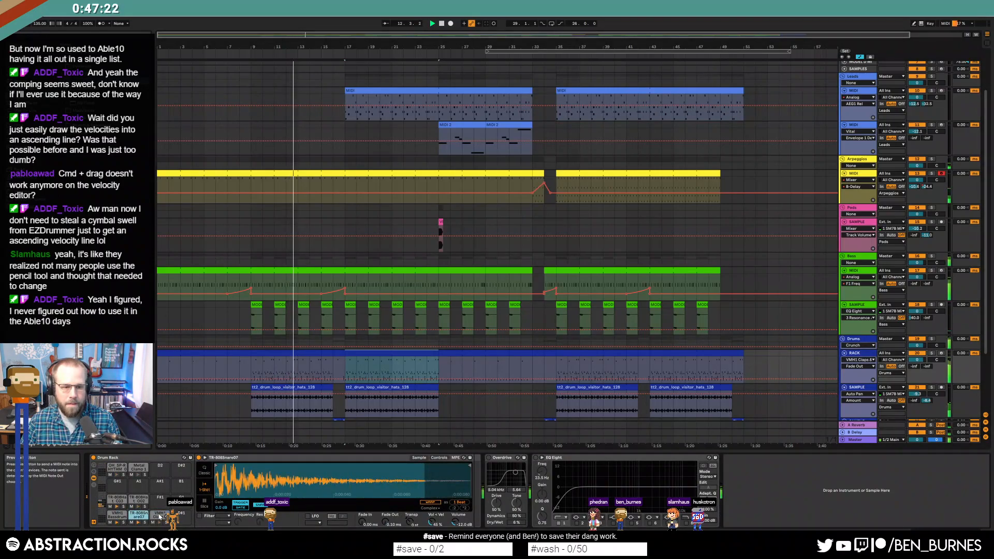
click(160, 516)
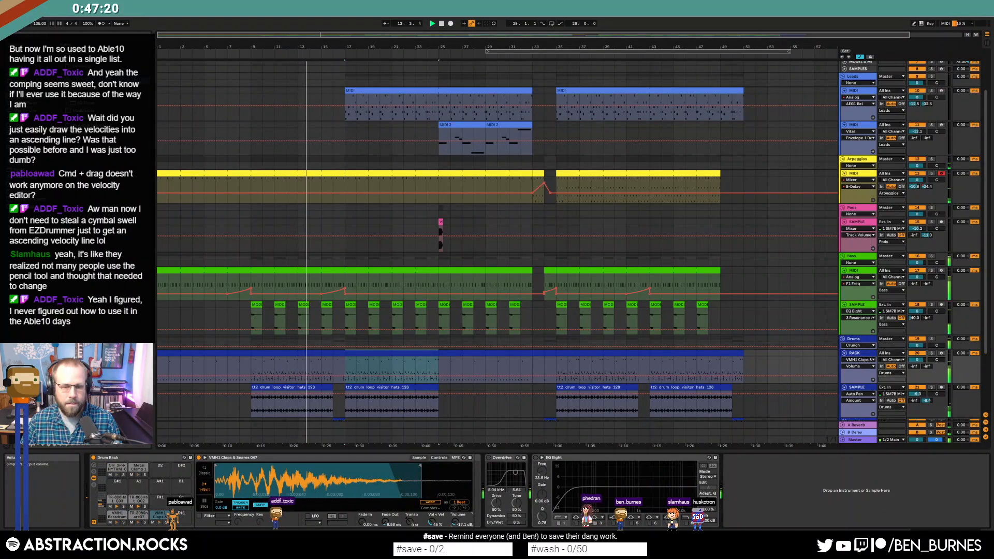
key(shift+Tab)
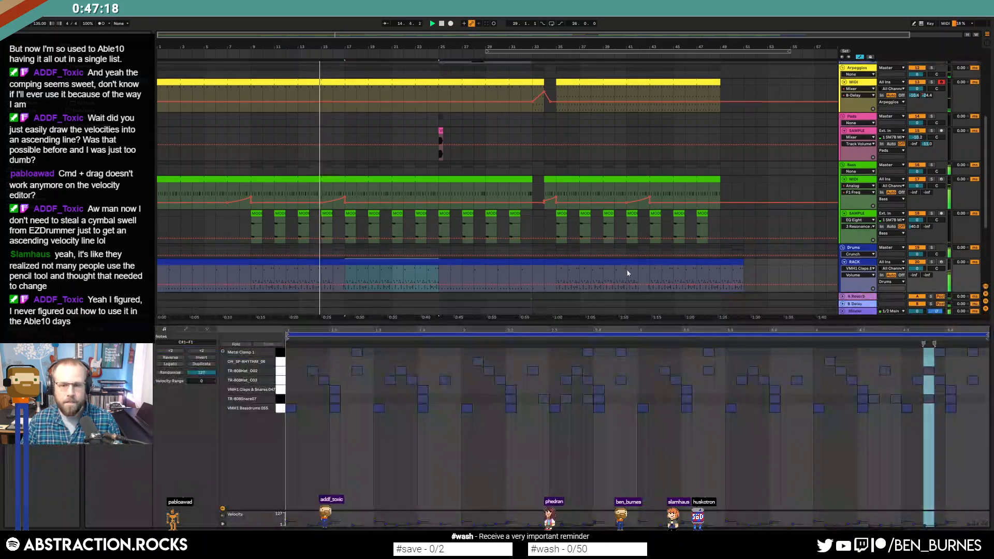
key(shift+Tab)
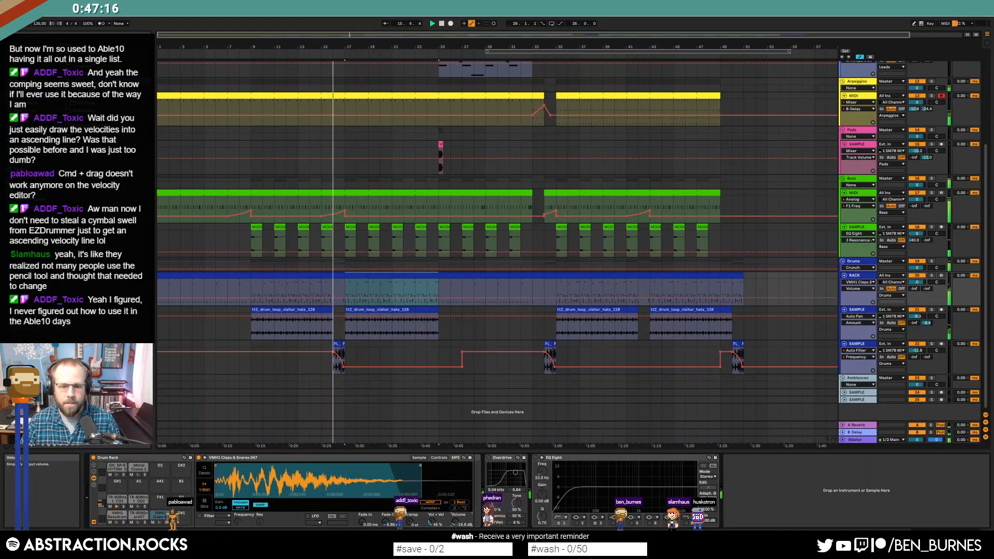
key(shift+Tab)
key(shift+Tab)
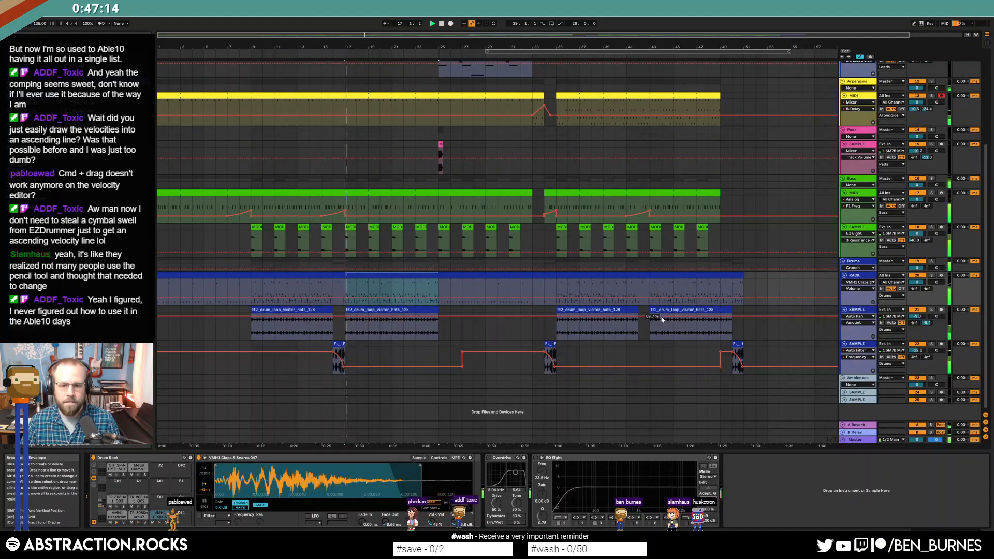
- Hide the automation lanes and loop the new section from bar 35 to bar 51
key(a)
scroll(775, 330, up, 3)
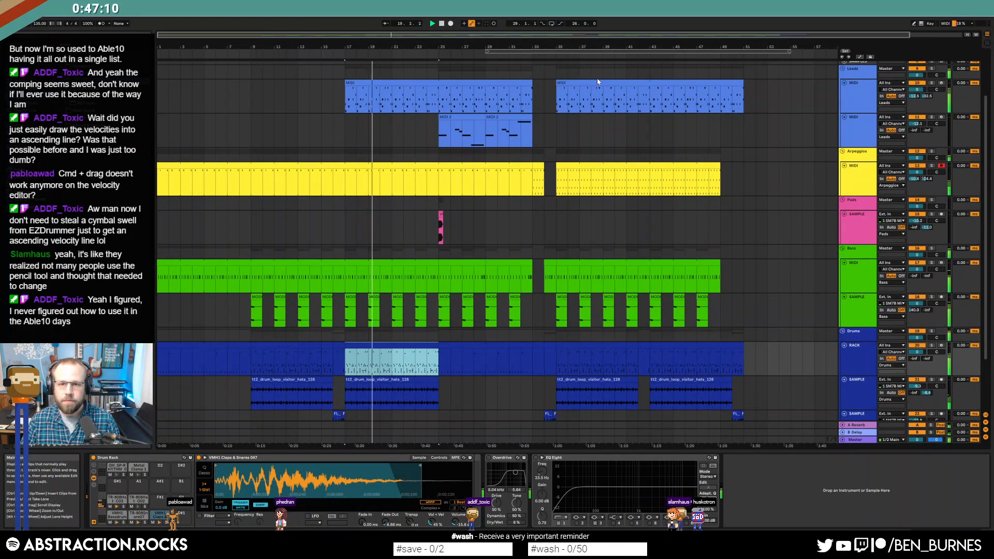
click(693, 346)
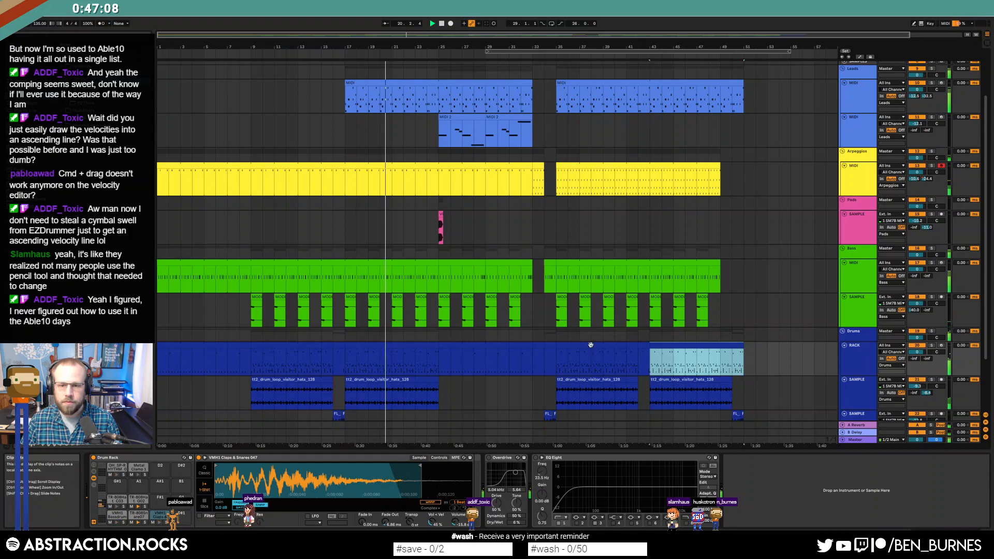
shift+click(590, 345)
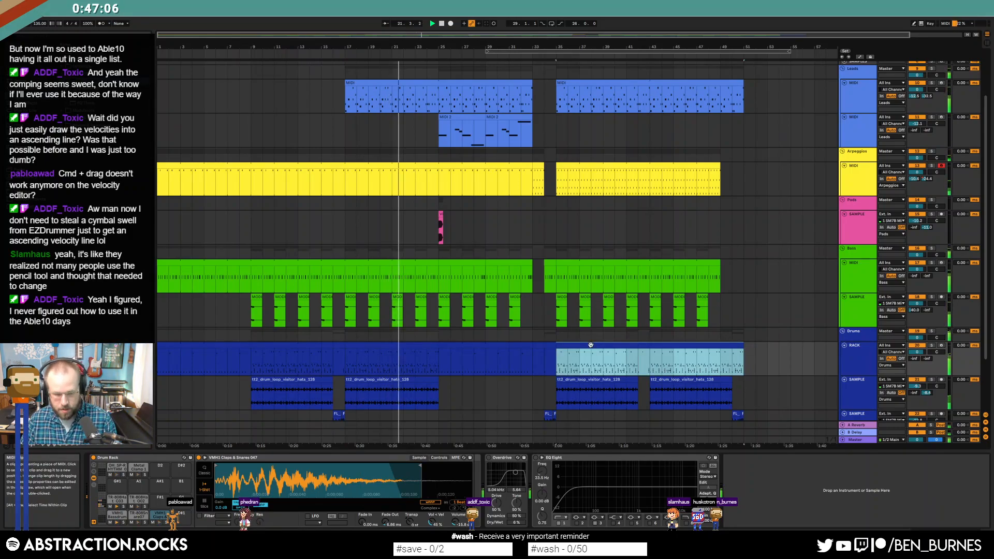
key(ctrl+l)
- Copy the pad sample from bar 25 to bar 35 and duplicate the eight-bar range to bar 43
click(600, 184)
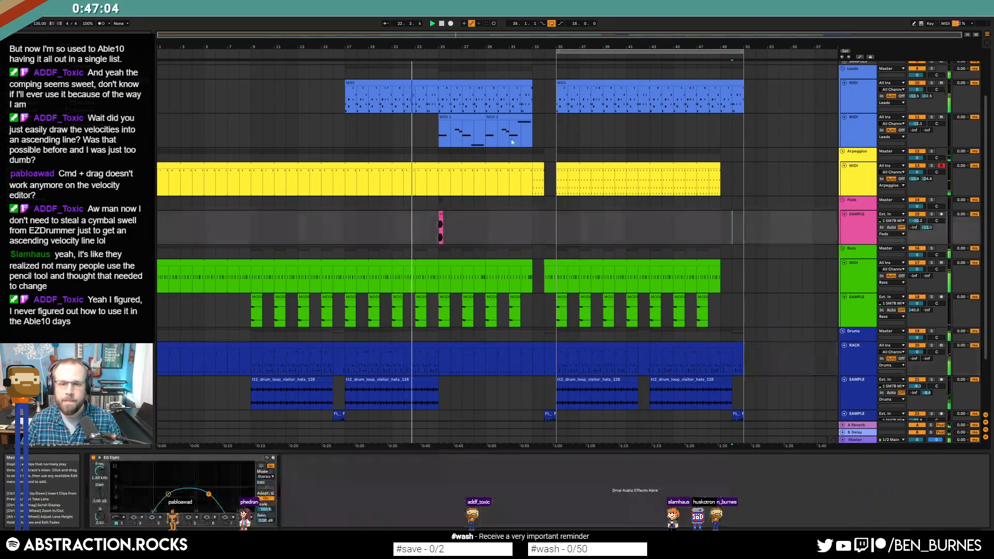
click(474, 119)
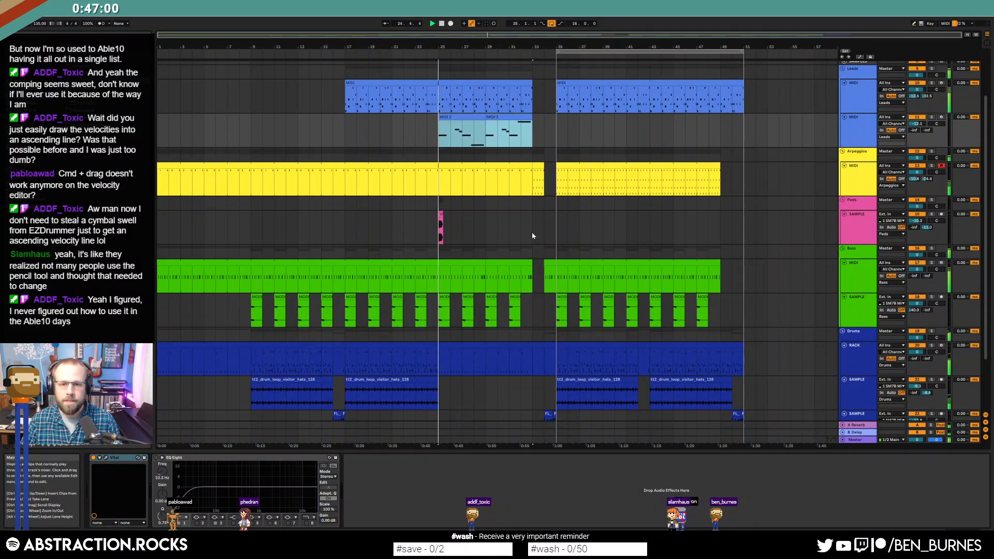
drag(440, 228, 559, 229)
drag(650, 227, 549, 228)
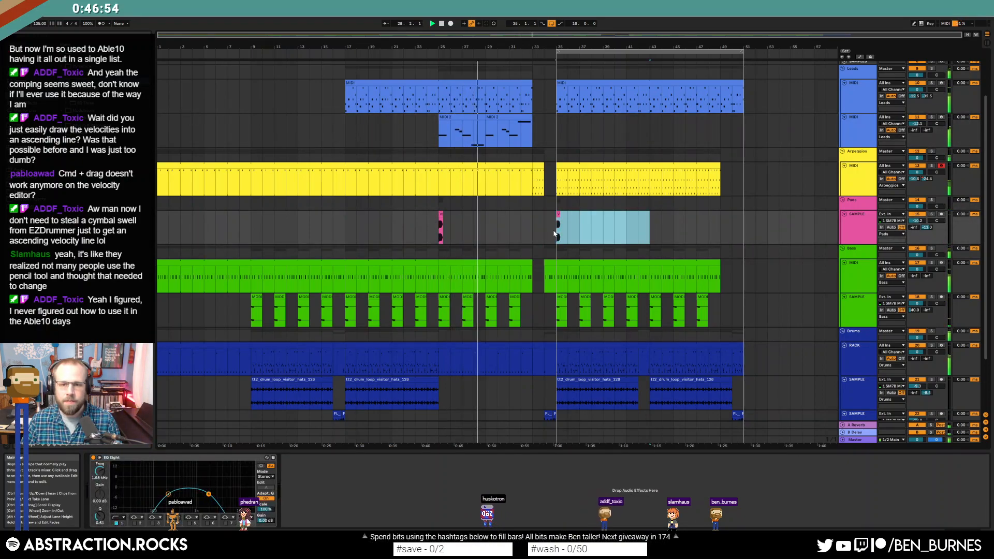
key(ctrl+d)
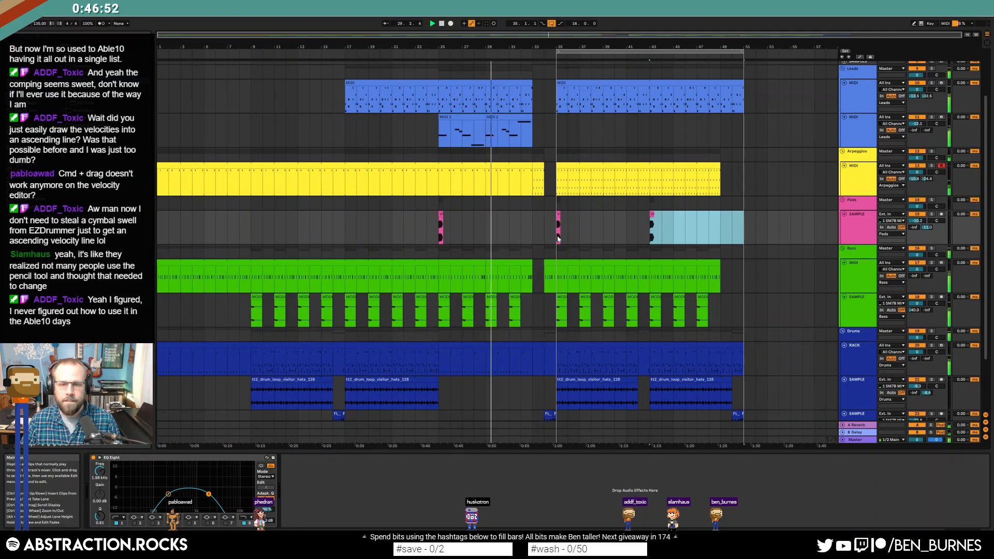
- Arm the lower lead MIDI track for recording and raise its reverb send
click(558, 144)
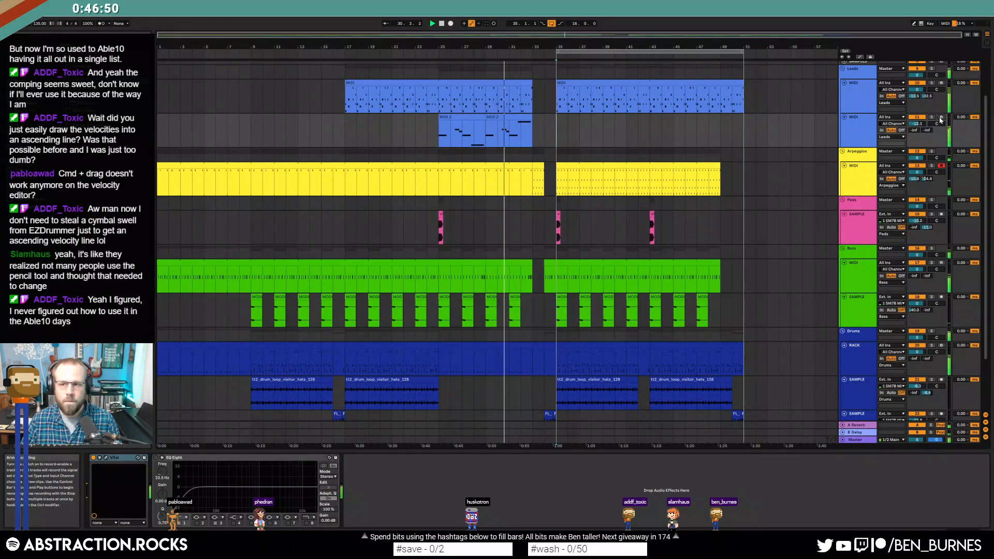
drag(913, 131, 913, 137)
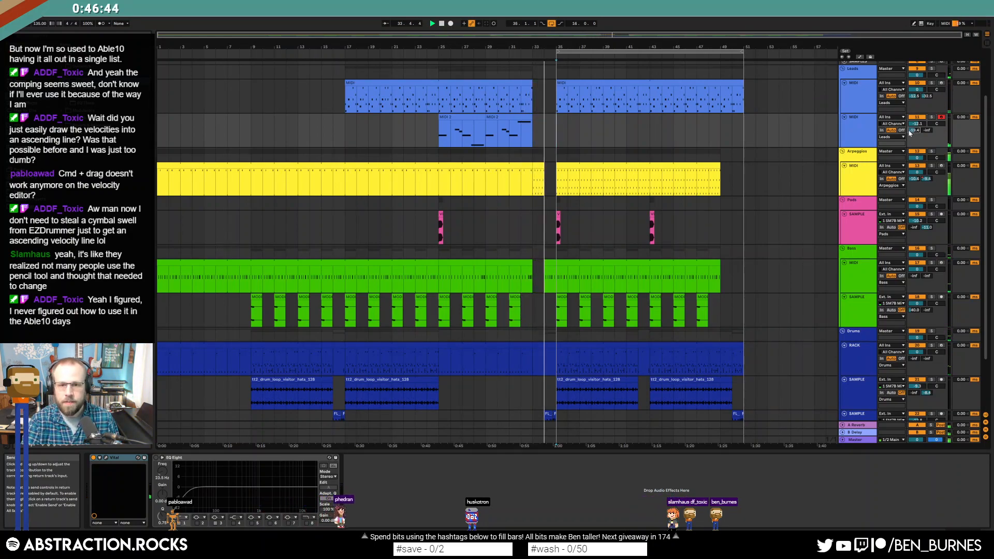
- Record a short lead melody take over the new section from bar 34, stop playback, and discard the take
key(F9)
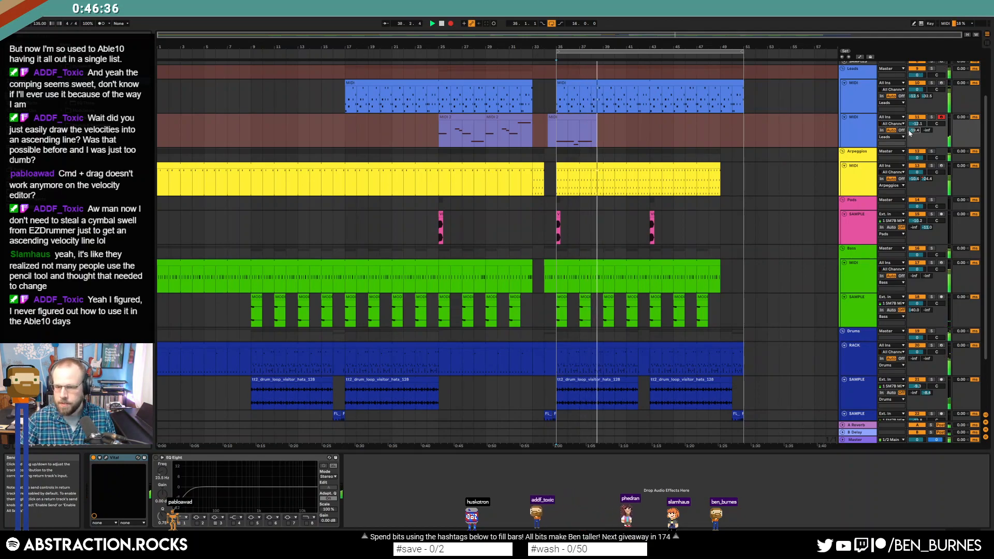
key(F9)
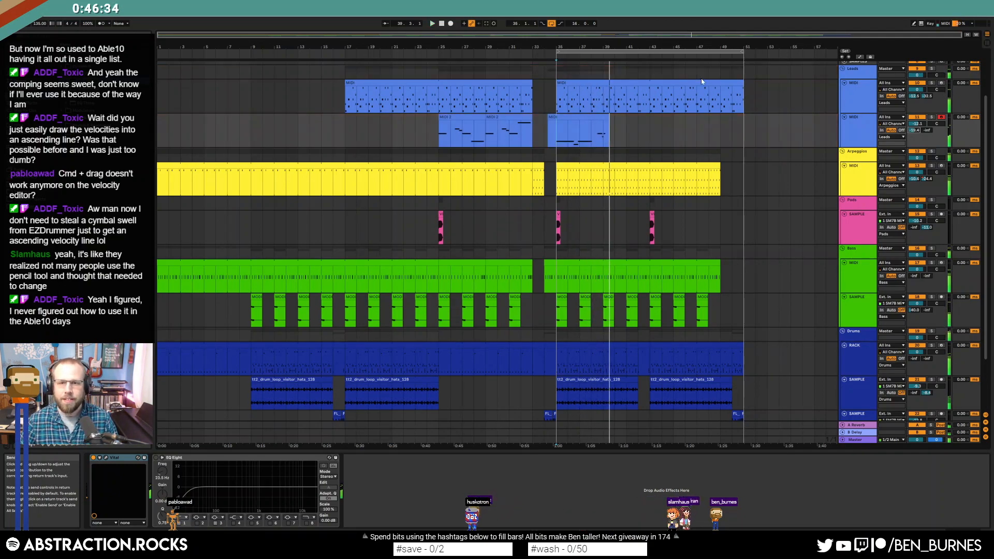
key(space)
click(593, 116)
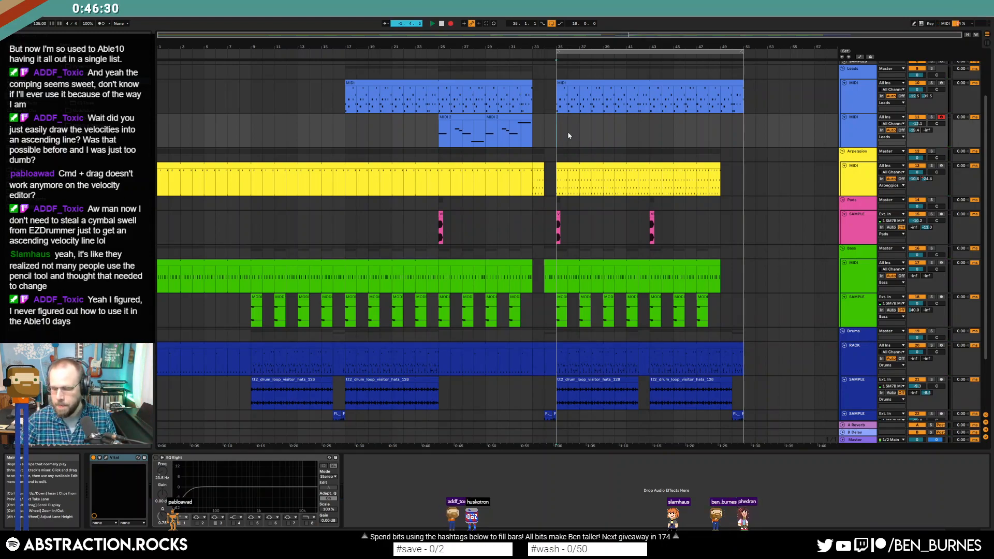
- Copy the lower lead track's melody from bar 25 to bar 35, and duplicate it to bar 43
key(space)
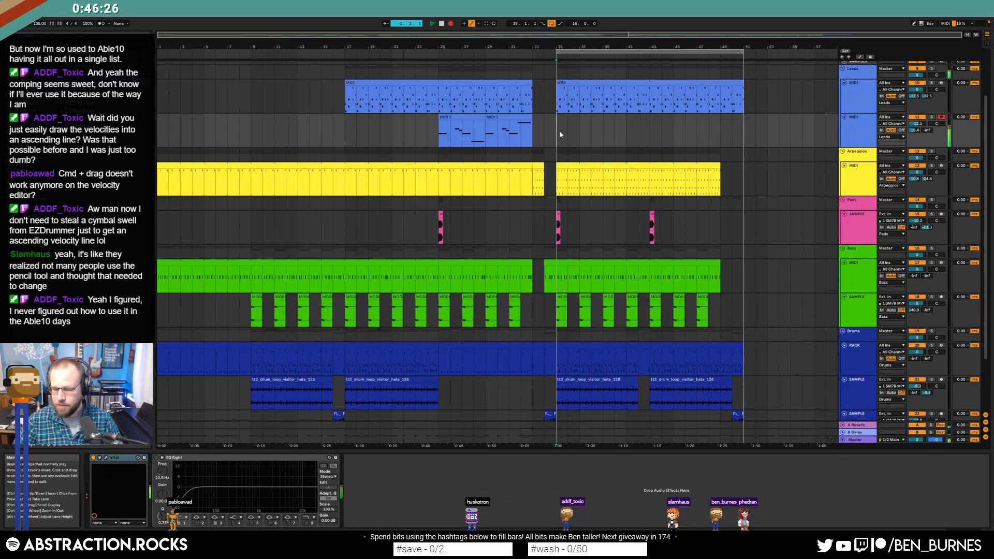
key(space)
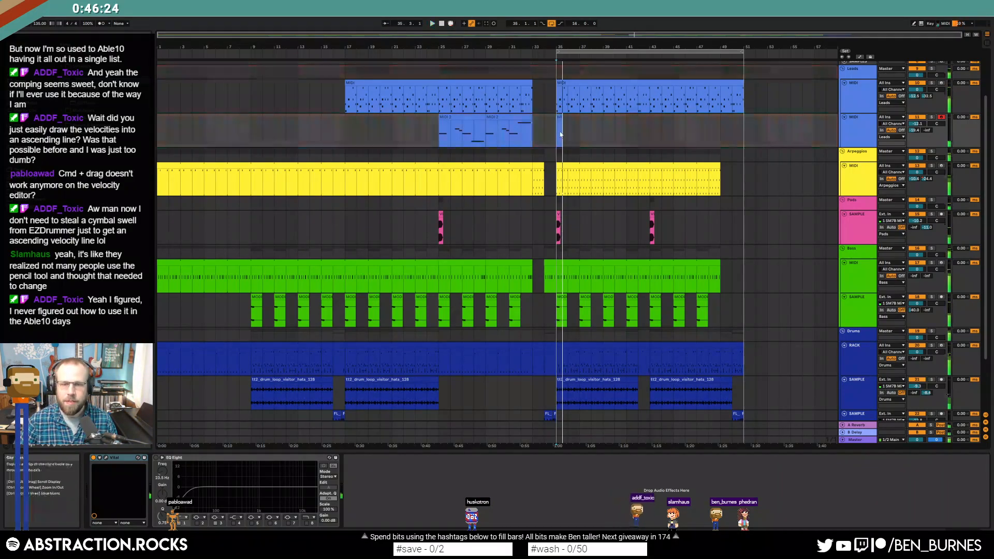
click(477, 118)
shift+click(495, 118)
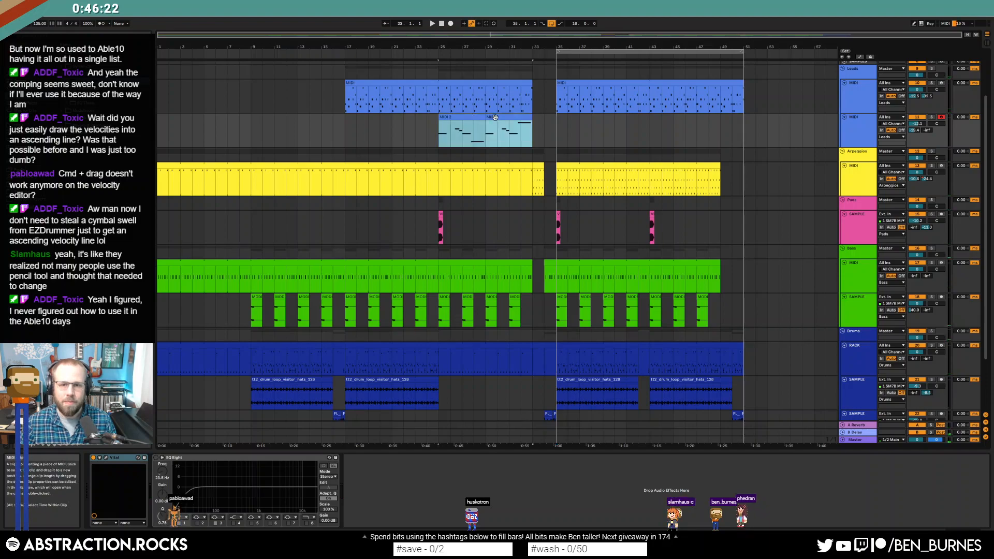
click(553, 139)
key(ctrl+v)
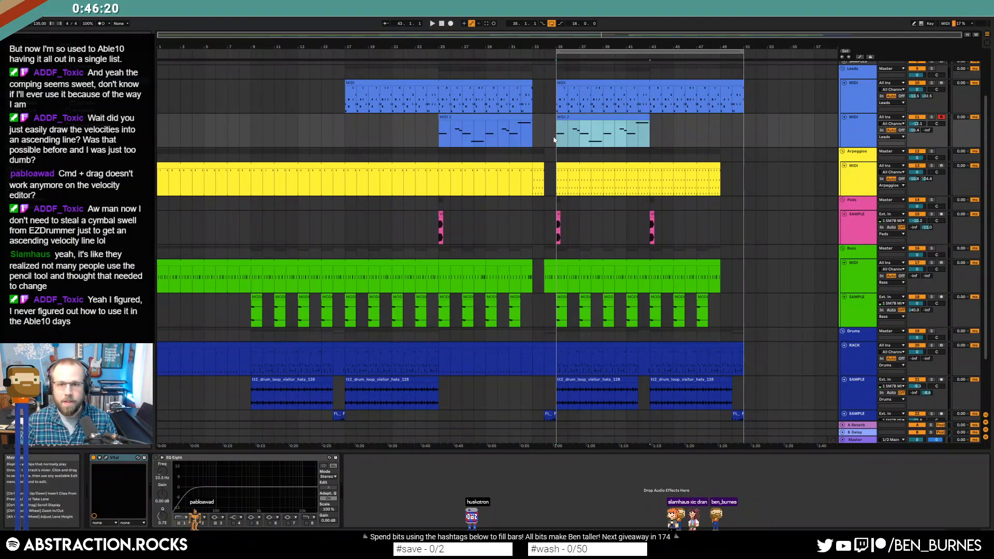
key(space)
click(618, 83)
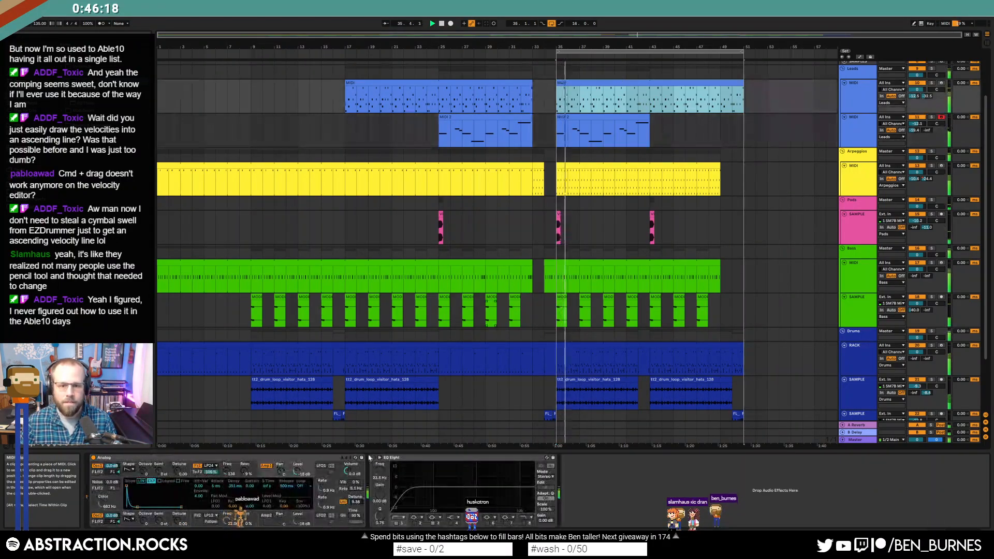
scroll(667, 150, up, 2)
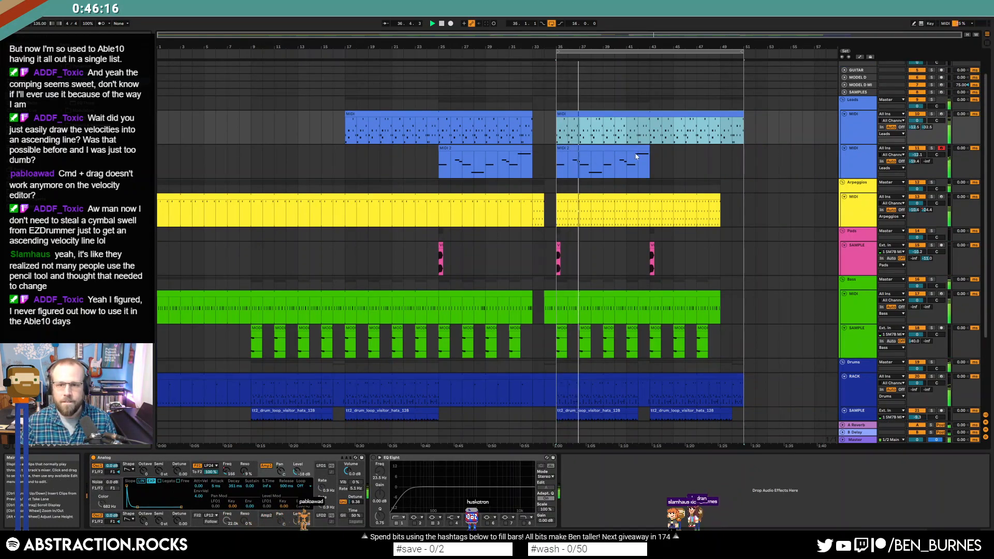
click(636, 149)
key(ctrl+d)
click(772, 169)
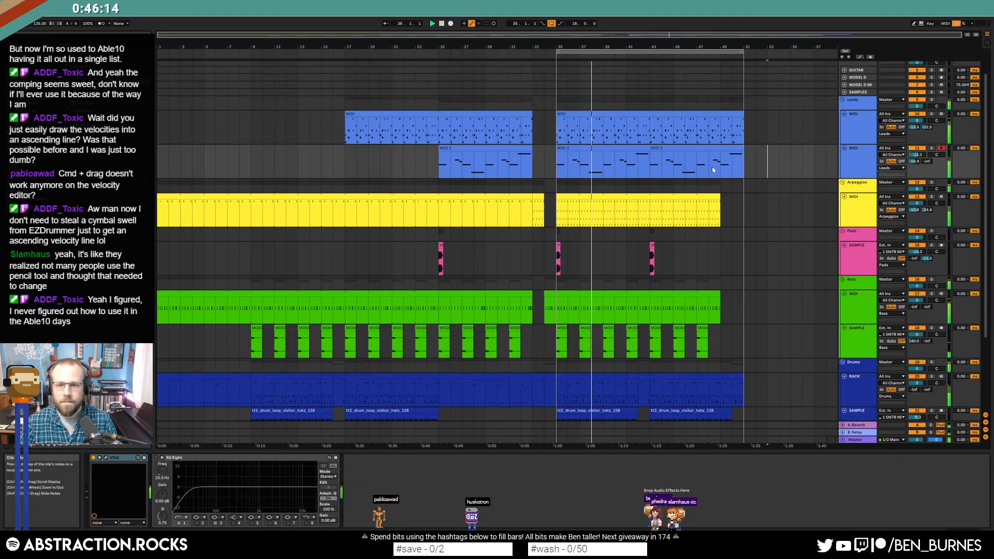
- Transpose the arpeggio clip's notes from bar 42 to bar 43 up one octave
click(603, 149)
click(627, 204)
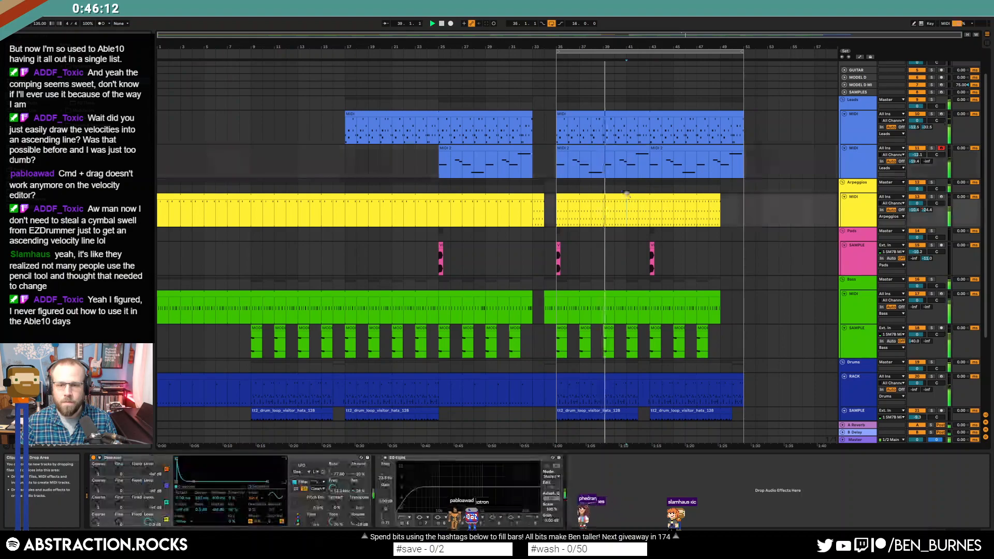
click(627, 196)
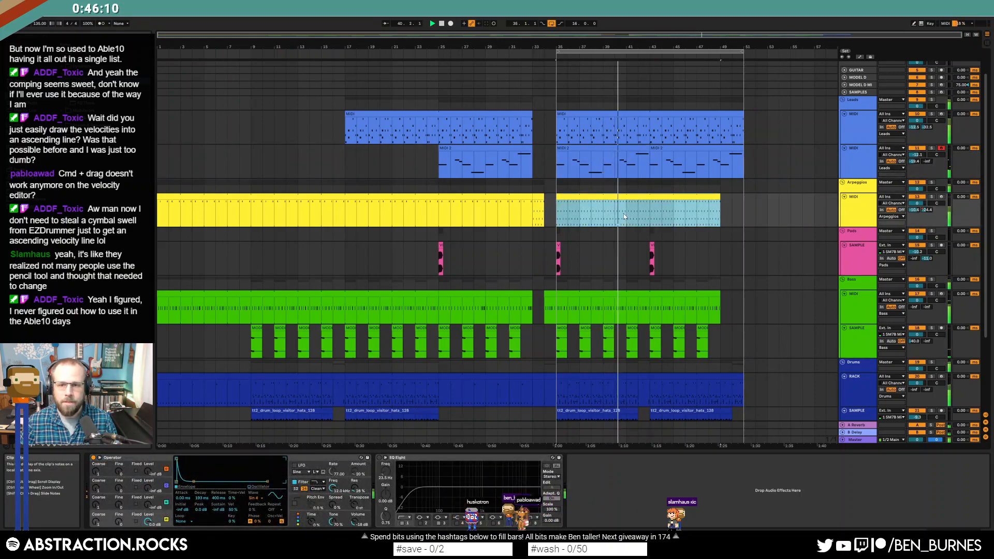
drag(633, 211, 639, 213)
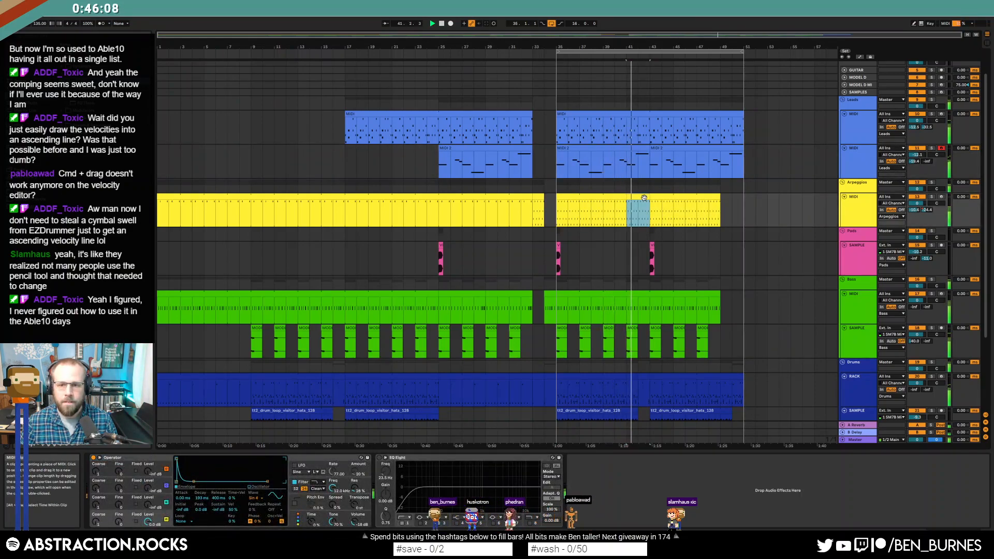
double_click(644, 198)
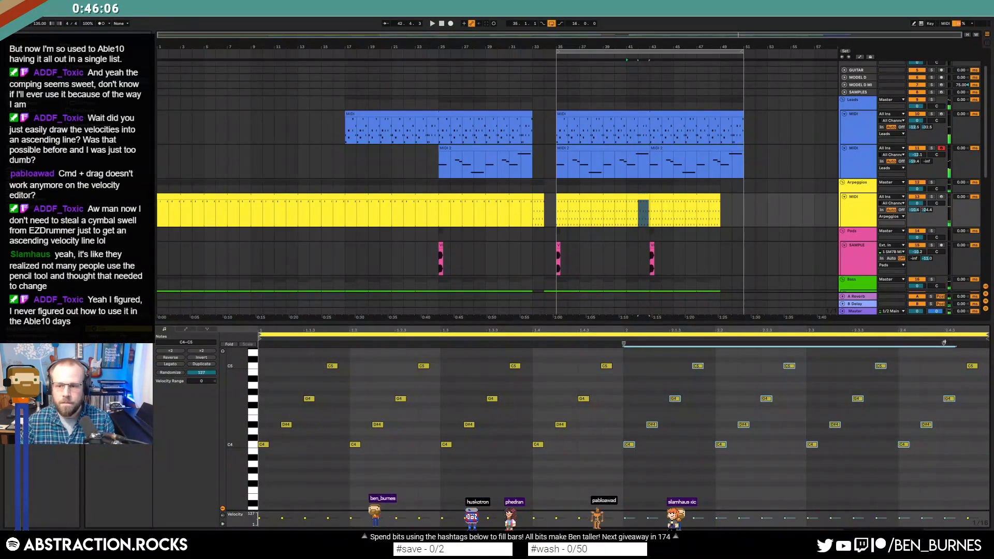
key(shift+Up)
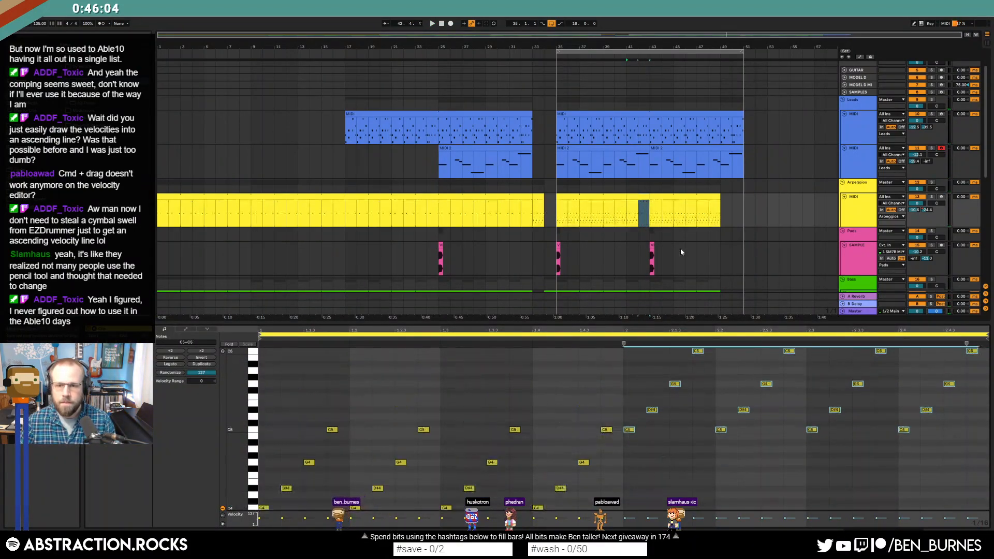
- Copy the arpeggio range from bar 41 to bar 43 and paste it at bar 49
drag(628, 209, 648, 210)
click(721, 216)
key(ctrl+v)
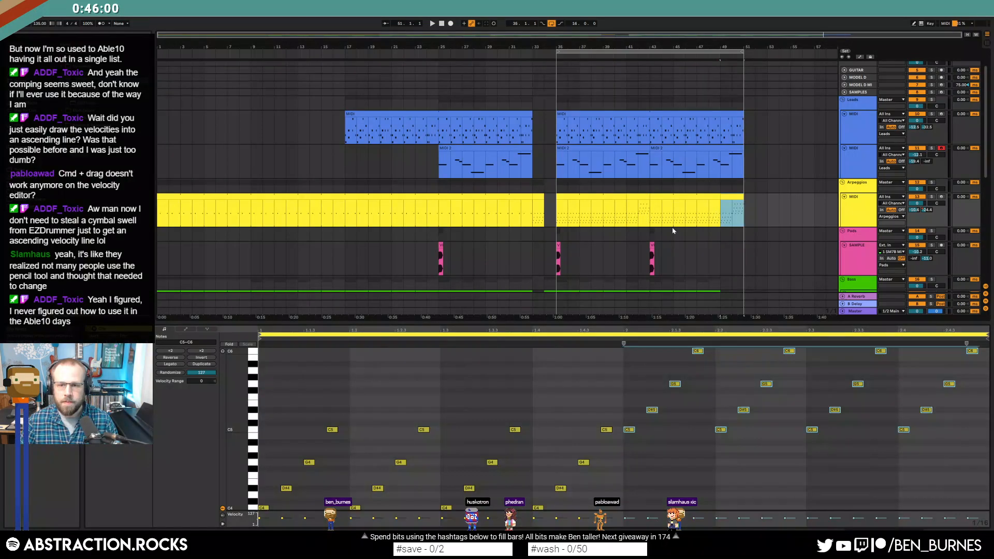
- Play the looped section and shorten the upper lead clip so it ends at bar 50
click(561, 215)
click(706, 149)
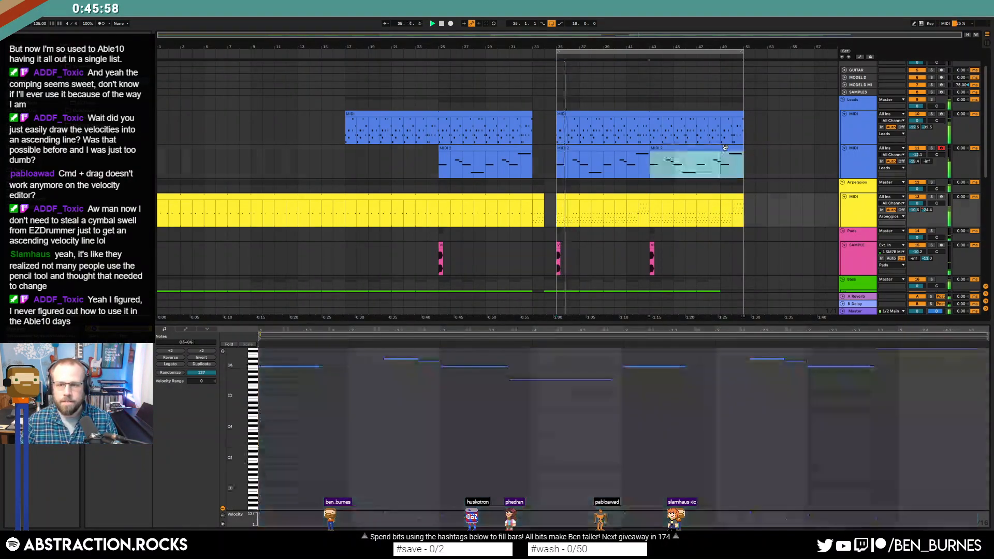
click(734, 112)
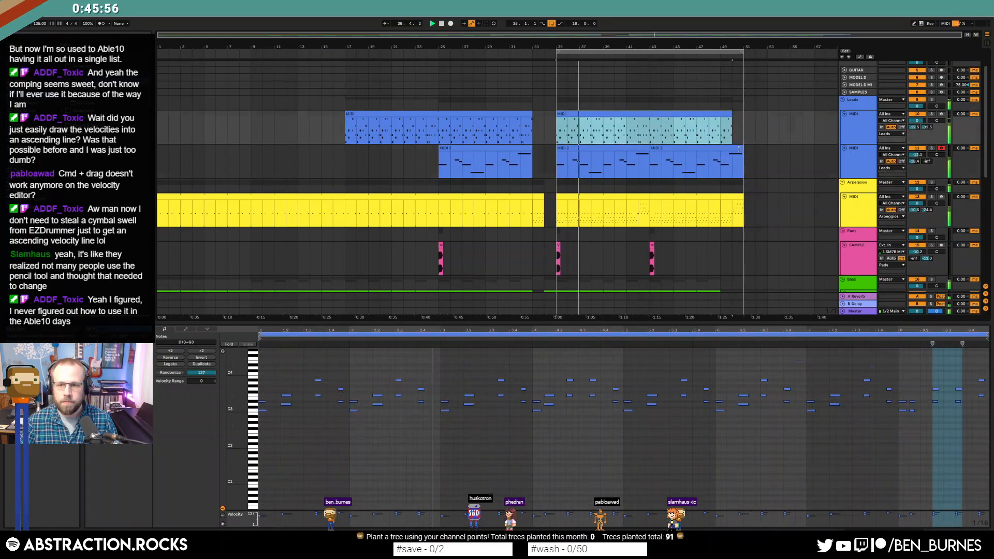
- Delete the final long note from the lower lead clip that starts at bar 43 and return to the device view
double_click(740, 149)
drag(916, 373, 915, 310)
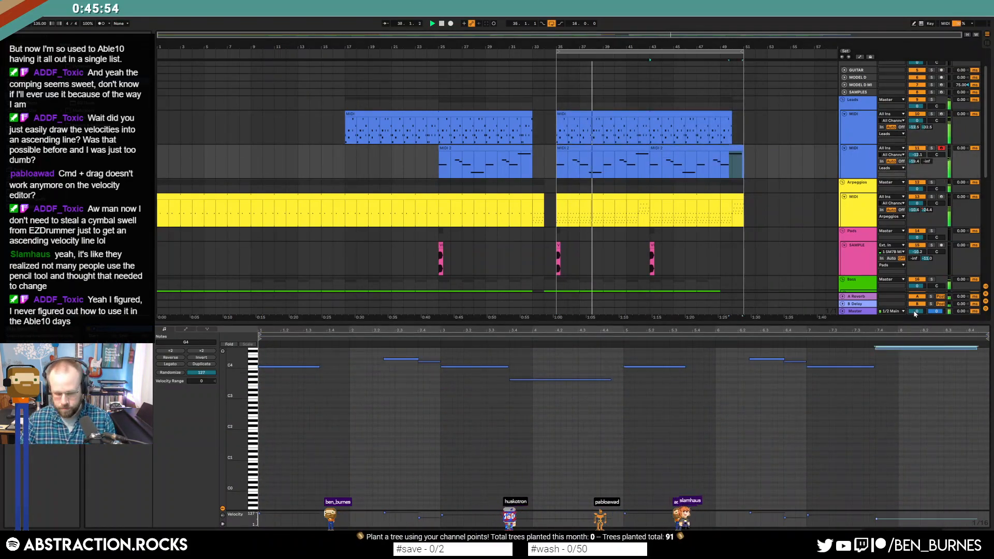
key(Delete)
key(shift+Tab)
- Extend the bass MIDI part to bar 51 and duplicate the last bass sample clip to bar 49
scroll(742, 278, down, 3)
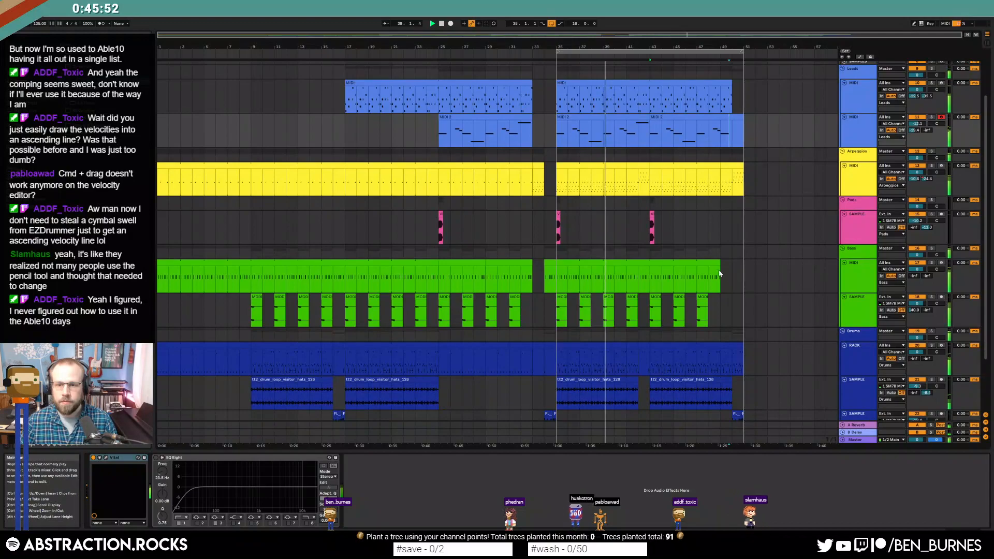
click(729, 262)
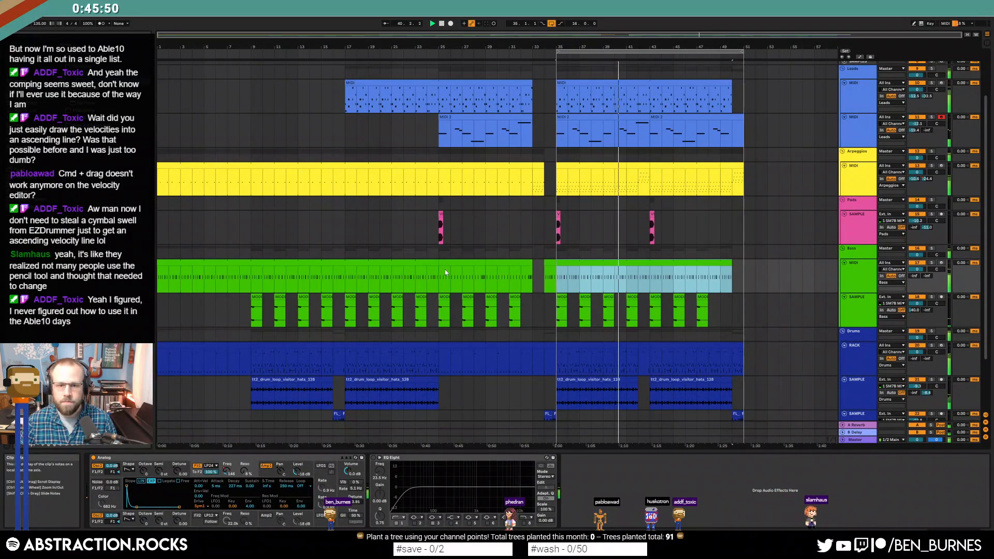
drag(445, 269, 453, 279)
key(ctrl+d)
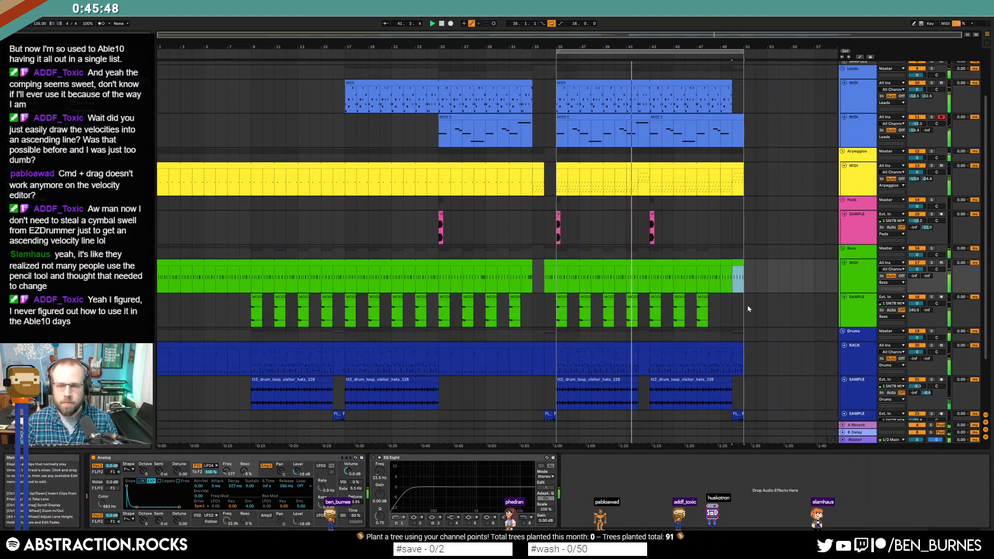
drag(719, 310, 700, 312)
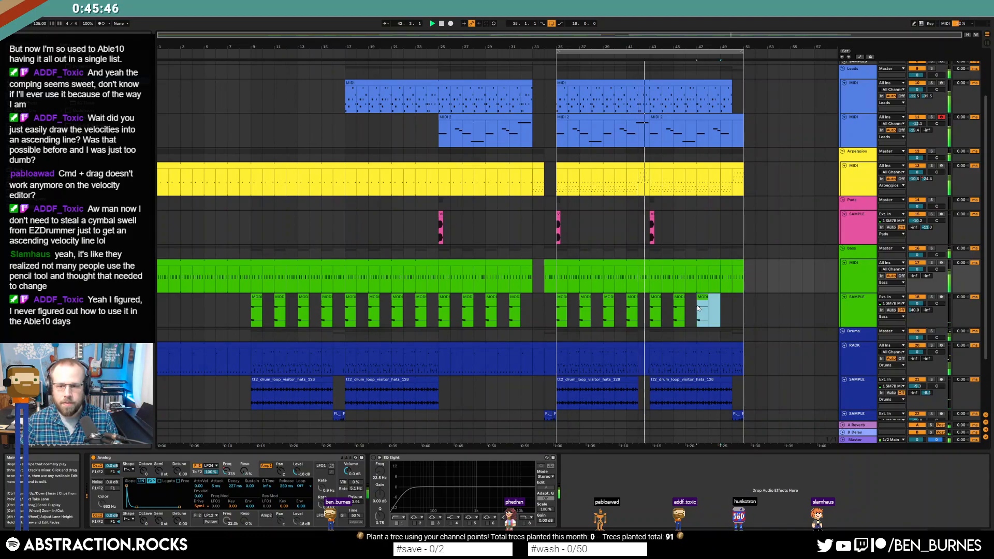
key(ctrl+d)
- Shorten the clap and snare sample in the drum rack by moving its end point earlier
scroll(758, 323, down, 2)
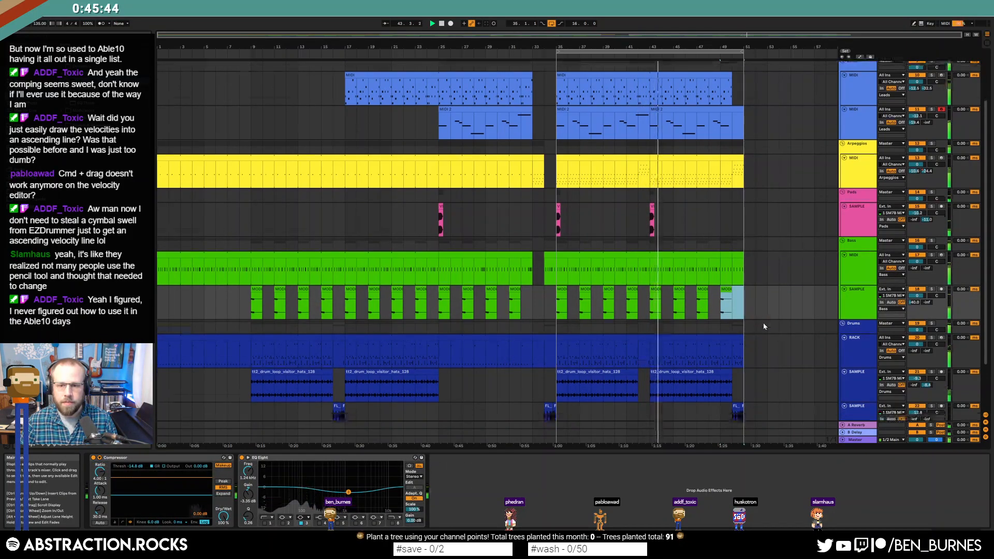
scroll(761, 323, down, 1)
drag(740, 320, 650, 317)
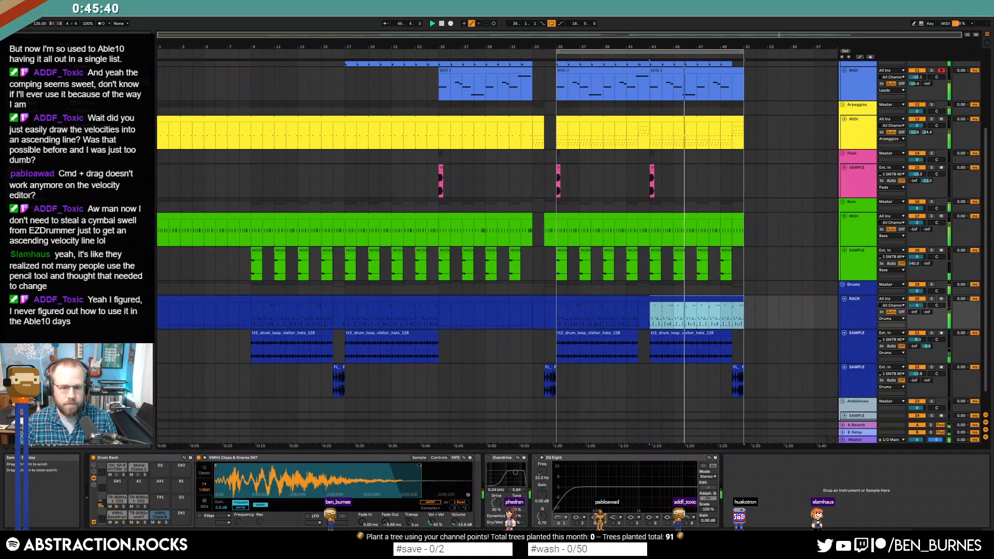
drag(420, 466, 371, 465)
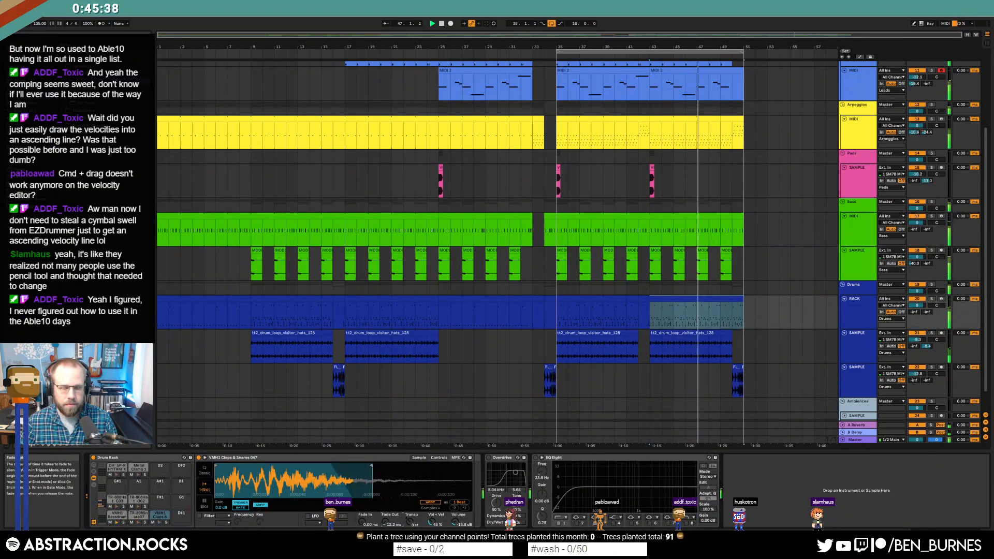
- Raise the filter resonance of the arpeggio track's Operator and stop playback
scroll(753, 325, up, 5)
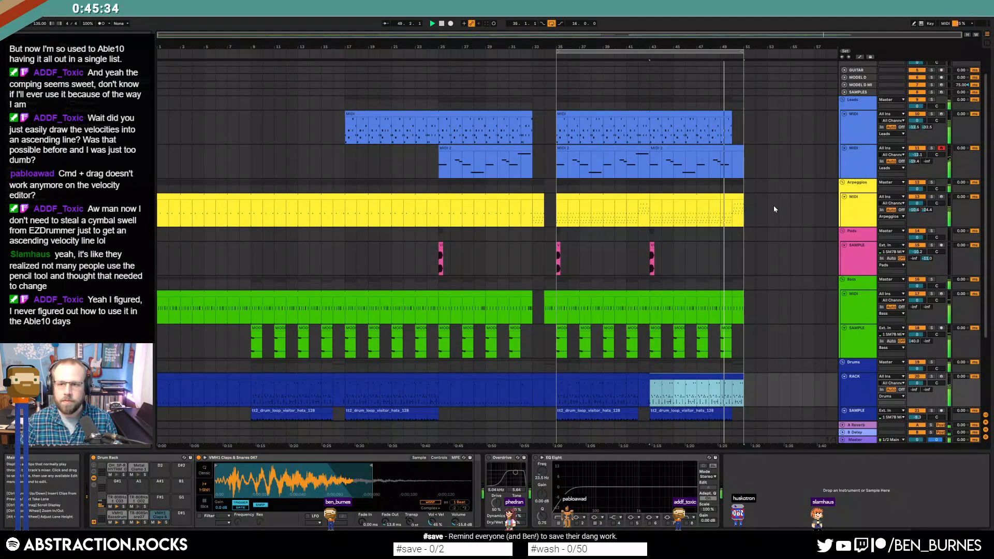
scroll(777, 207, up, 2)
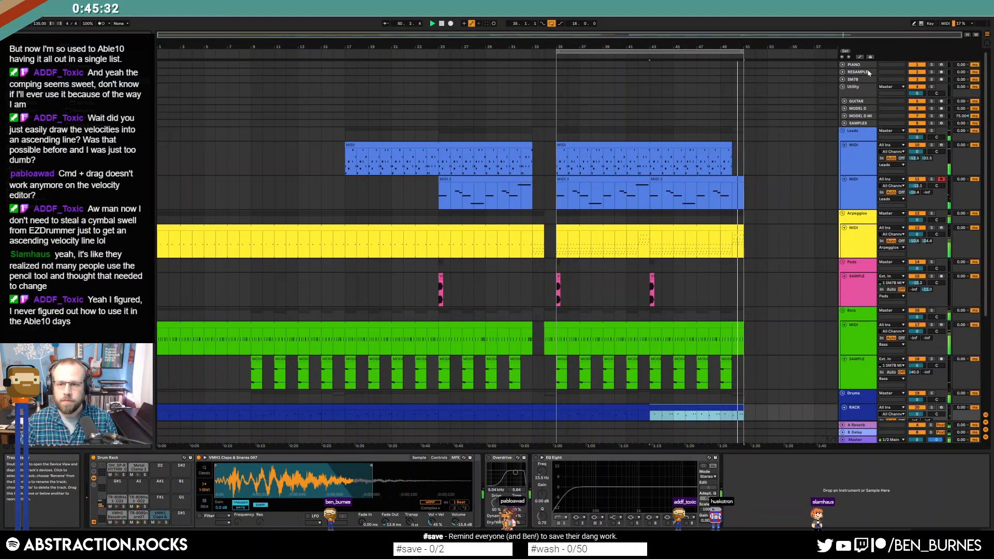
click(727, 237)
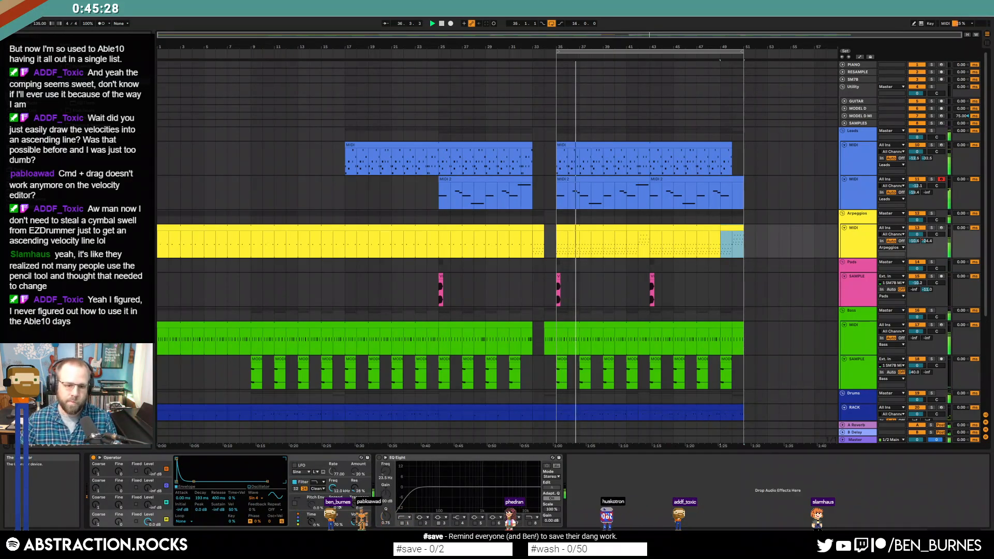
click(334, 504)
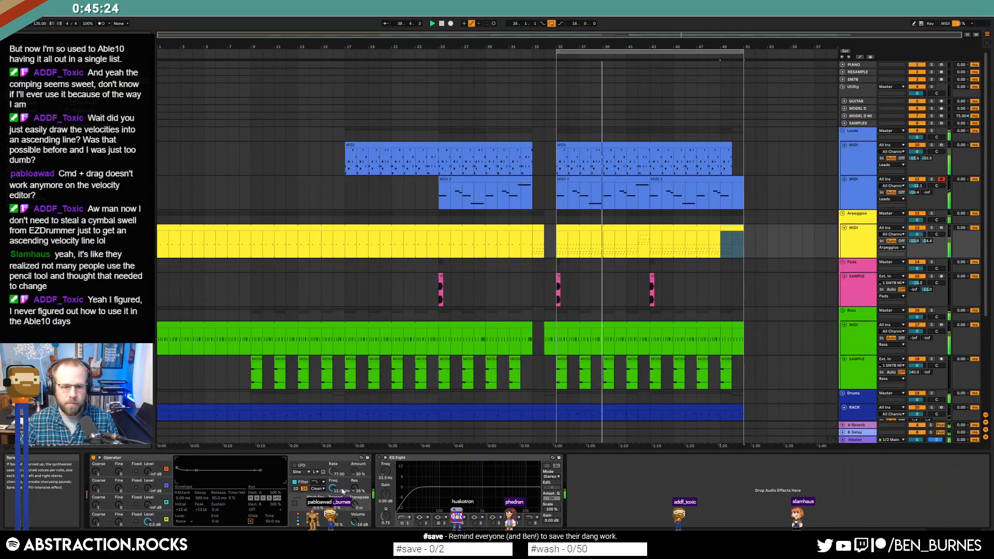
drag(355, 490, 354, 482)
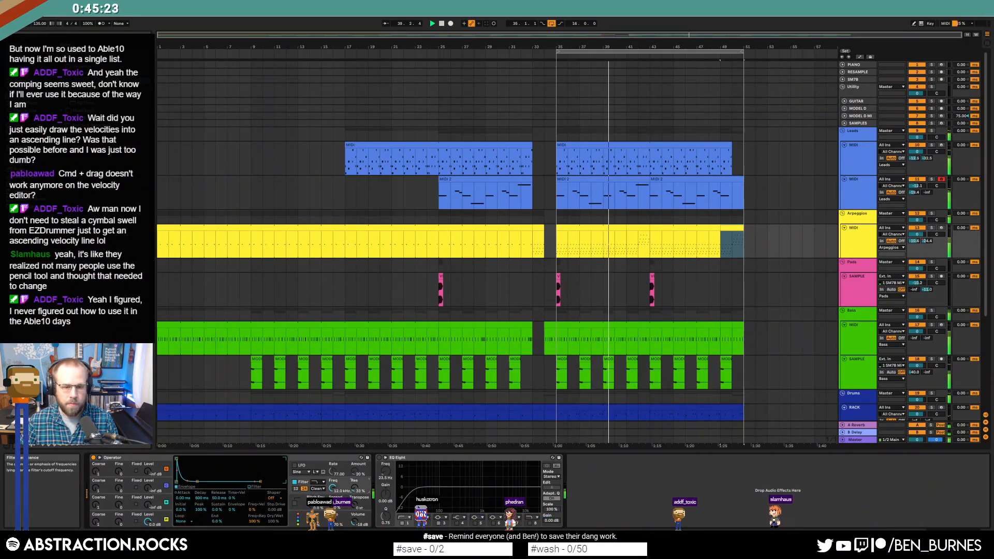
key(space)
- Inspect the lower lead track's Vital synth patch and close its window
click(638, 179)
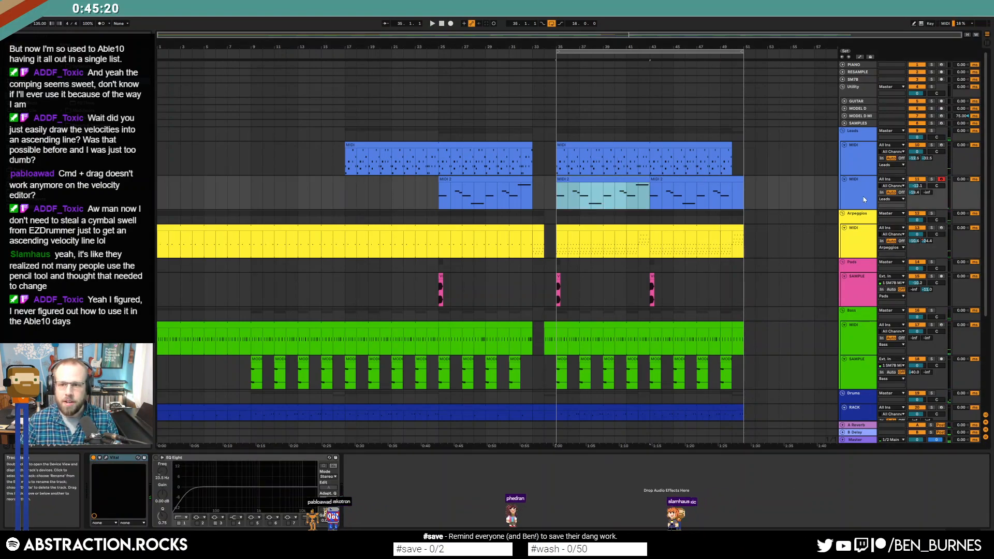
click(106, 458)
drag(647, 73, 397, 118)
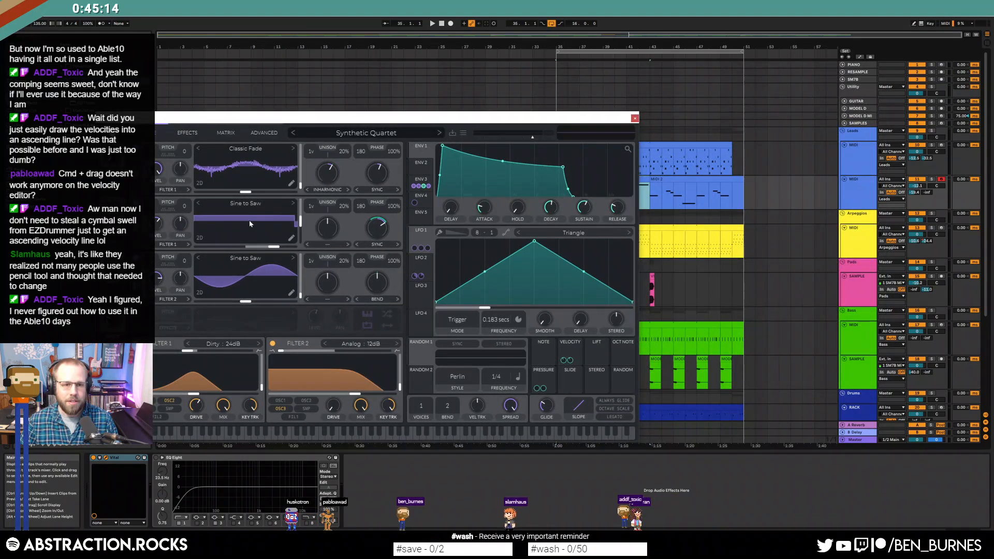
click(635, 118)
- Delete the two copied lower lead clips between bar 35 and bar 51
double_click(595, 181)
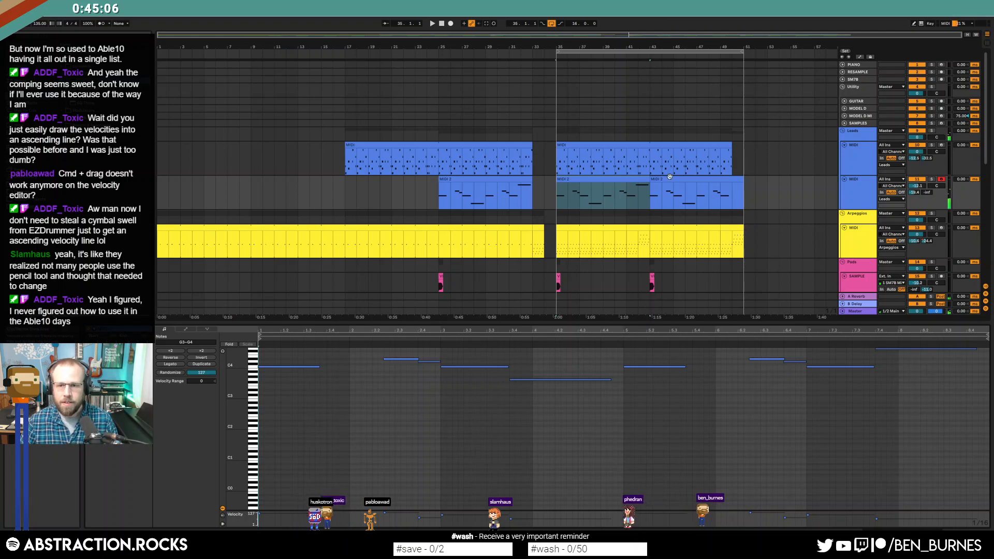
click(642, 180)
key(Delete)
click(658, 180)
key(Delete)
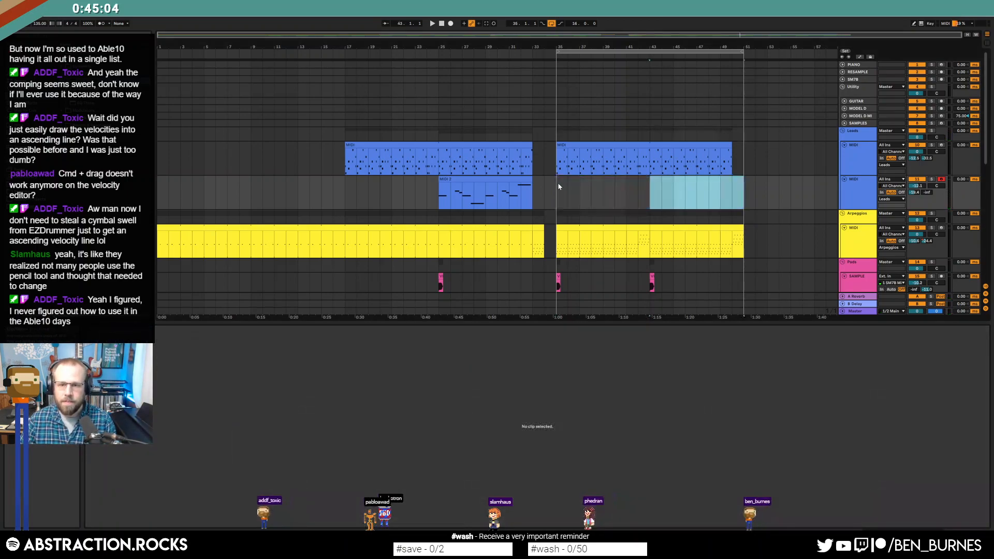
- Record a new lead melody on the lower lead track from bar 35 to bar 51 and open the recorded clip's notes
click(557, 191)
key(F9)
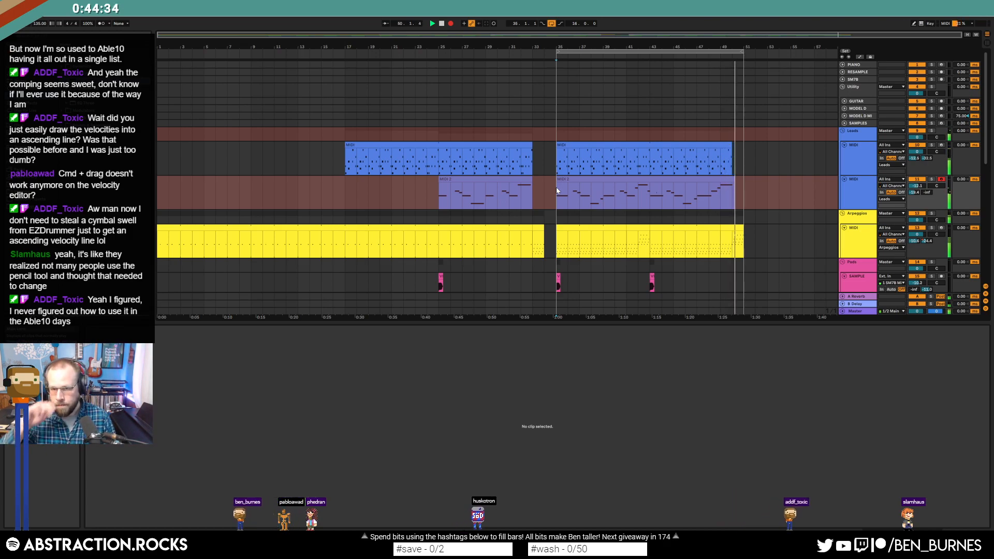
key(space)
click(652, 187)
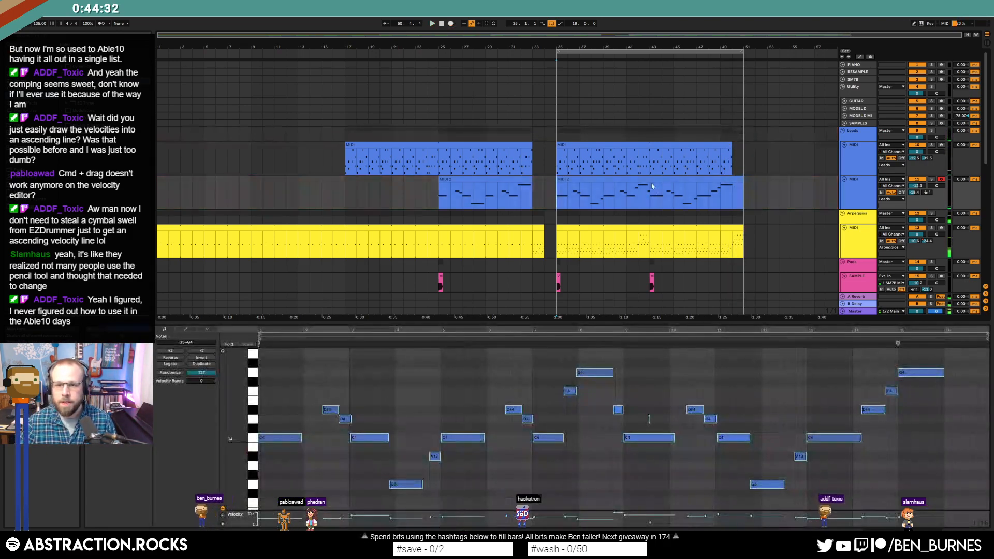
click(339, 466)
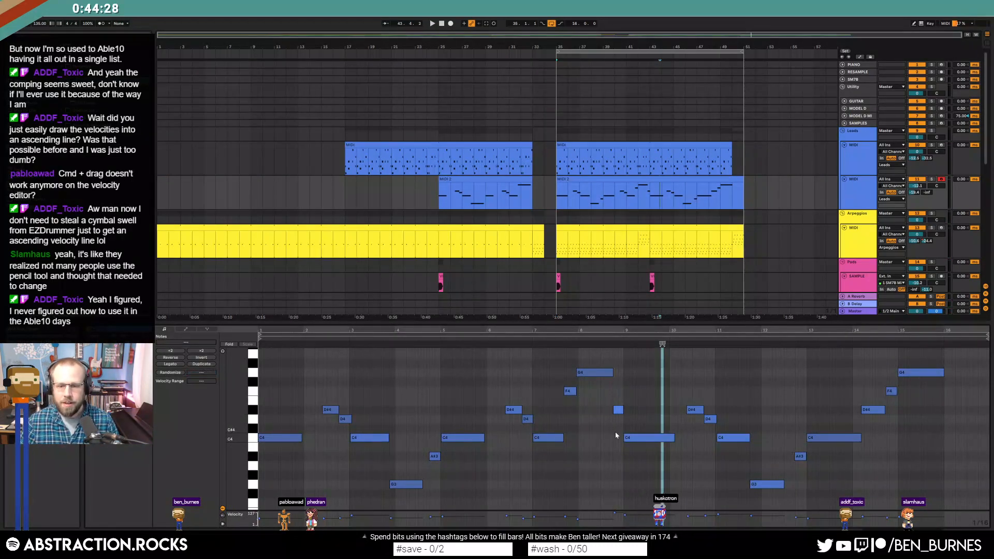
- Raise the C4 note at bar 7 of the new lead melody to D#4, and quantize all of the clip's notes
drag(887, 438, 258, 445)
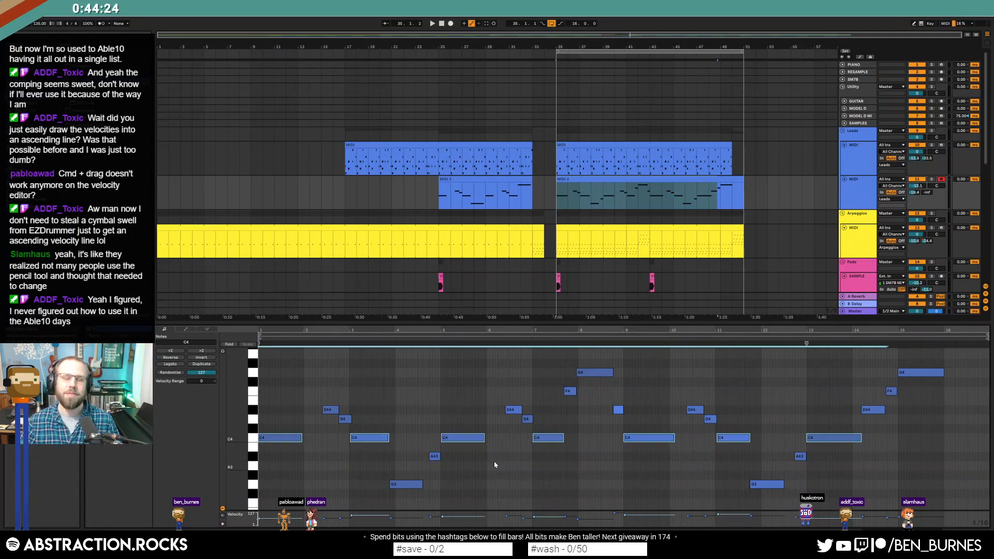
click(551, 438)
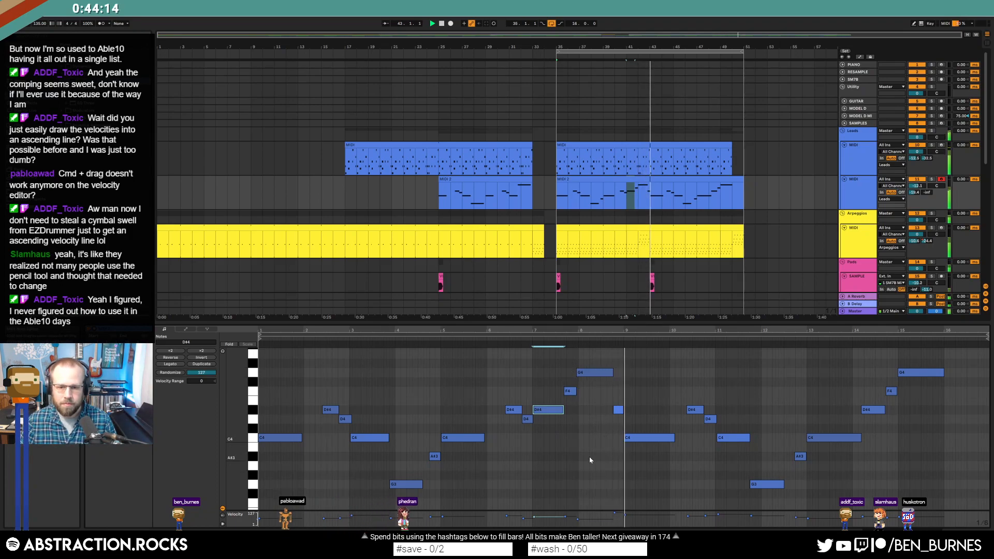
key(ctrl+a)
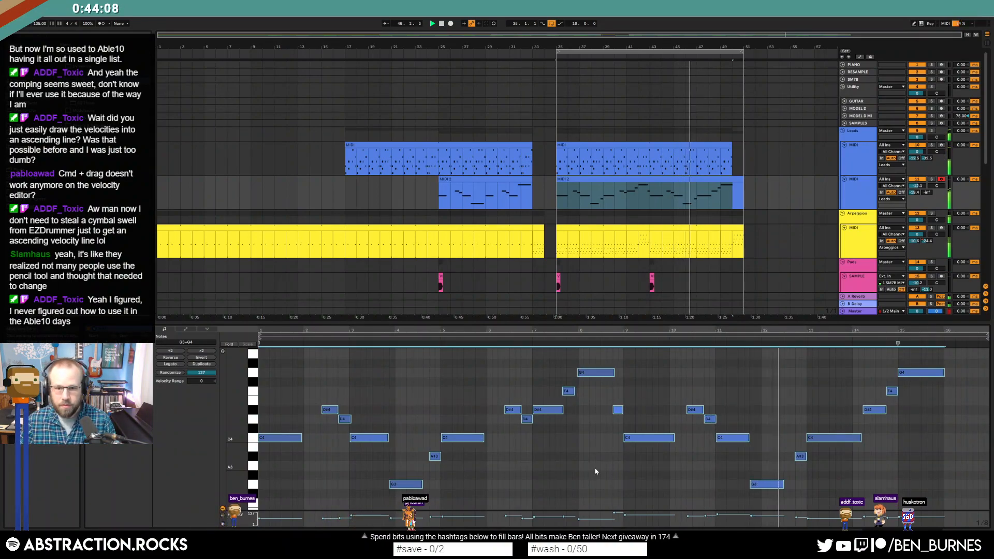
click(596, 466)
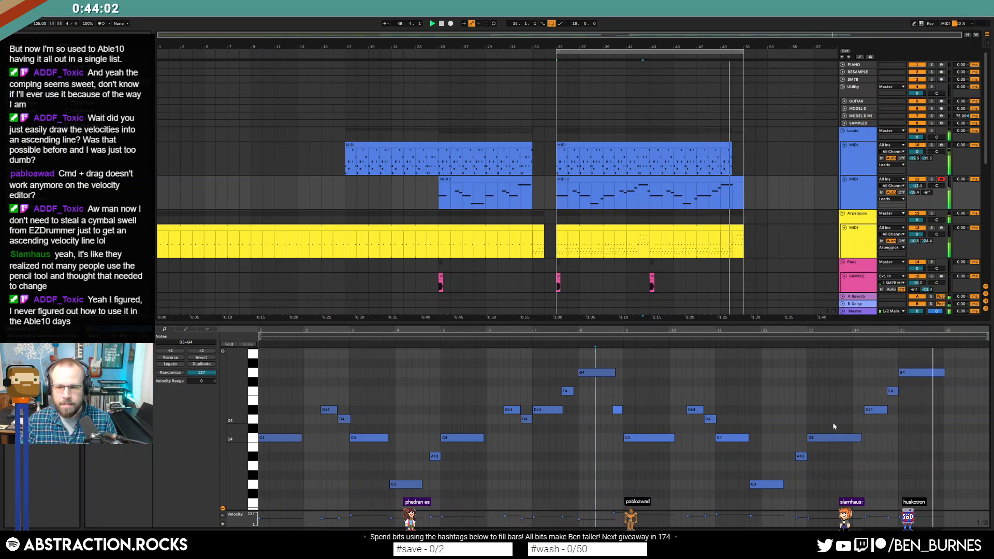
- Raise the C4 note at bar 3 of the lead melody to G4 and the D4 note just before it to F4
drag(358, 437, 359, 373)
drag(344, 418, 344, 392)
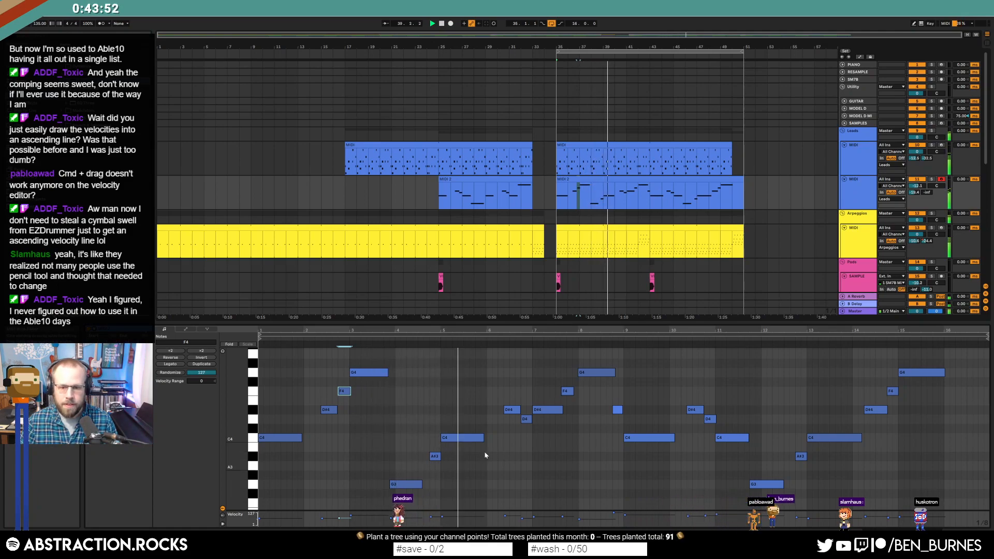
drag(884, 444, 261, 436)
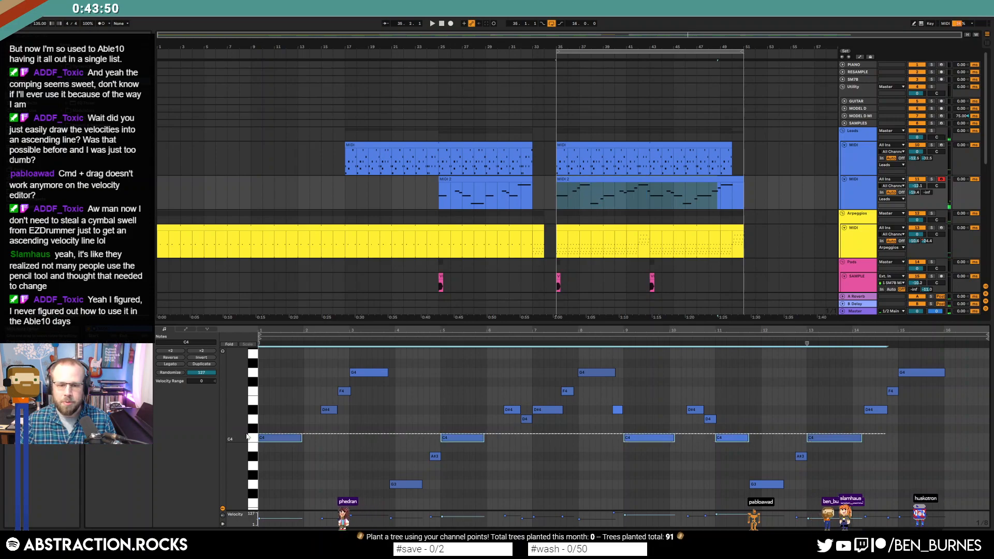
key(space)
key(space)
- Raise the C4 note at bar 11 of the lead melody to D#4 and the D#4 note in bar 10 to F4
click(738, 441)
drag(738, 441, 735, 412)
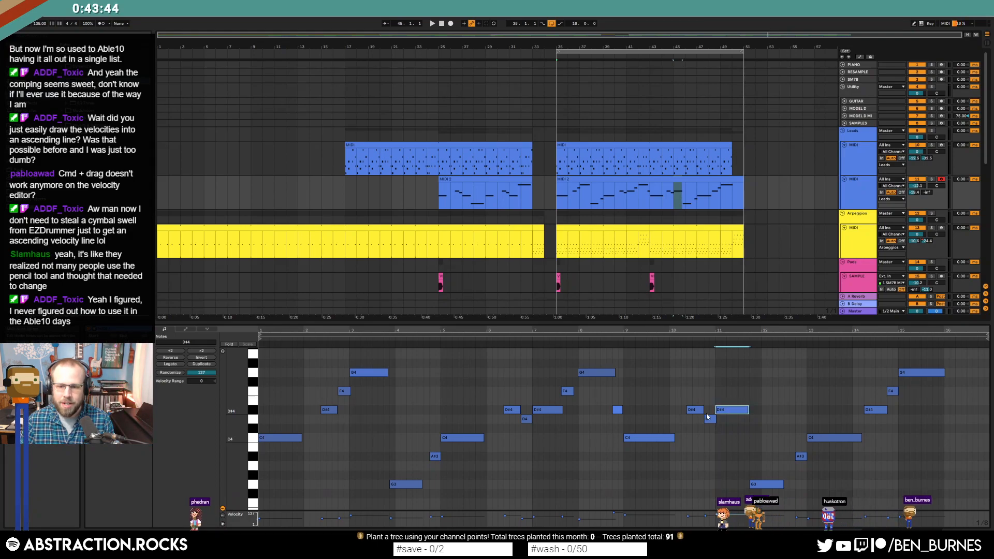
double_click(692, 372)
key(Down)
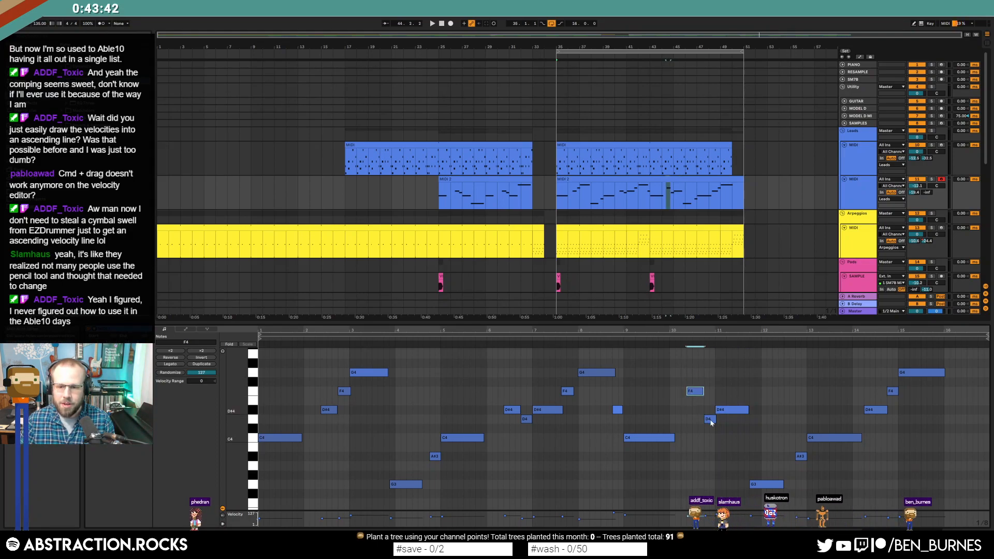
- Play the edited melody and shift the D#4 note at bar 11 slightly earlier, over the end of the preceding D4 note
click(710, 419)
click(612, 344)
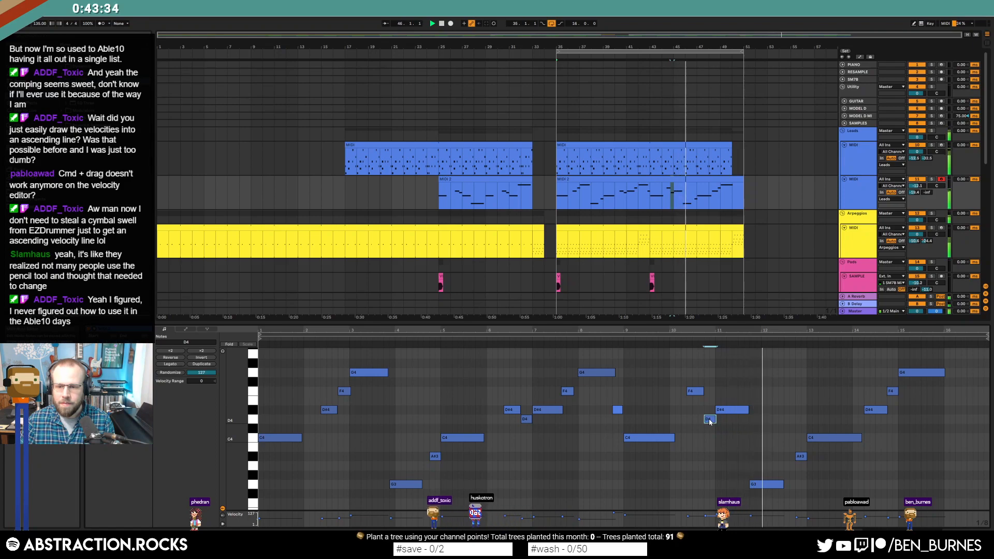
drag(726, 410, 709, 420)
click(734, 434)
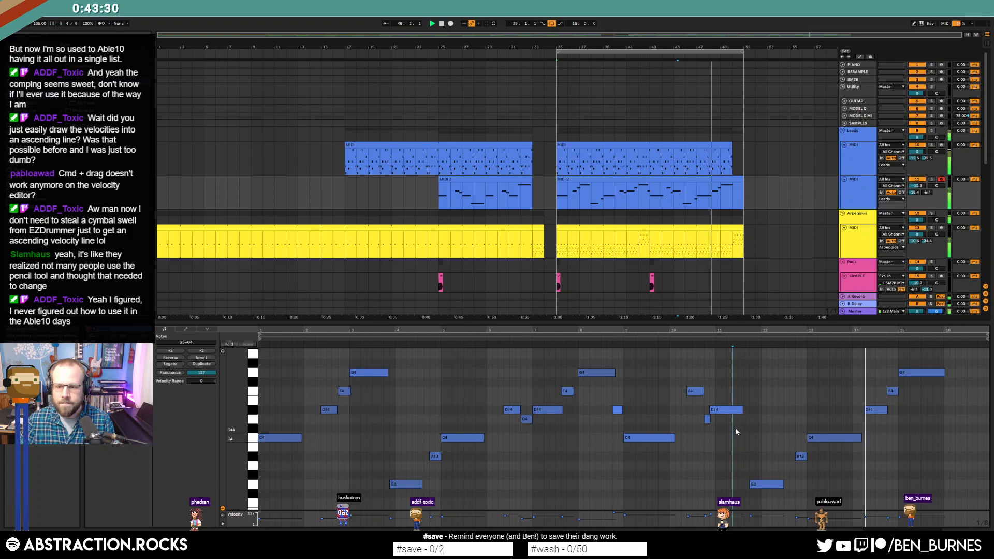
- Move the arrangement section from bar 35 onward on all tracks eight bars later, so it starts at bar 43
key(shift+Tab)
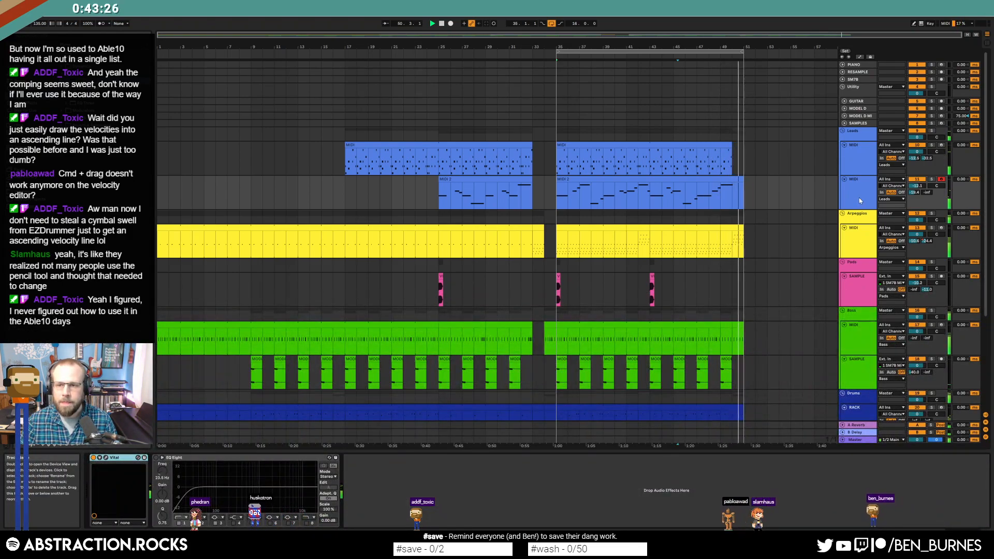
scroll(786, 218, down, 5)
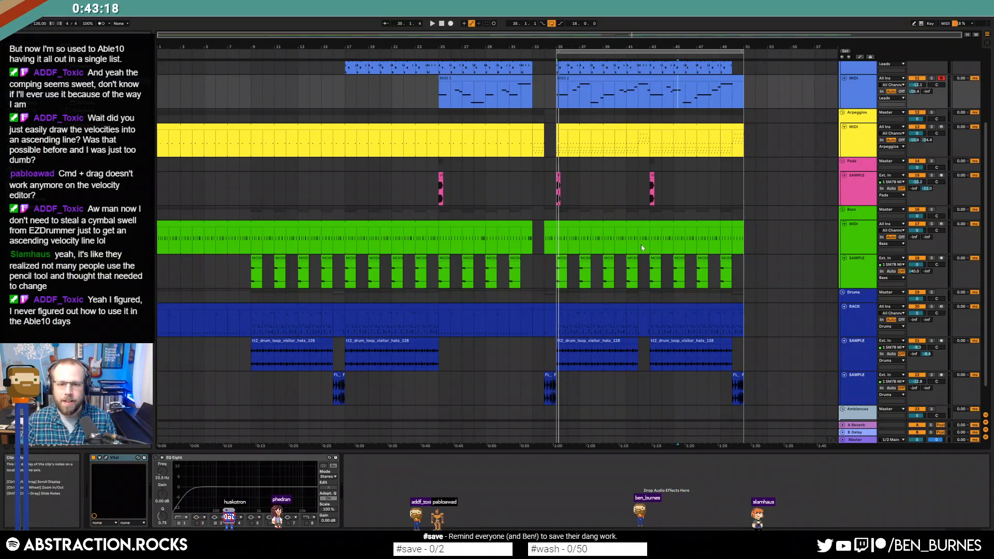
scroll(641, 244, up, 5)
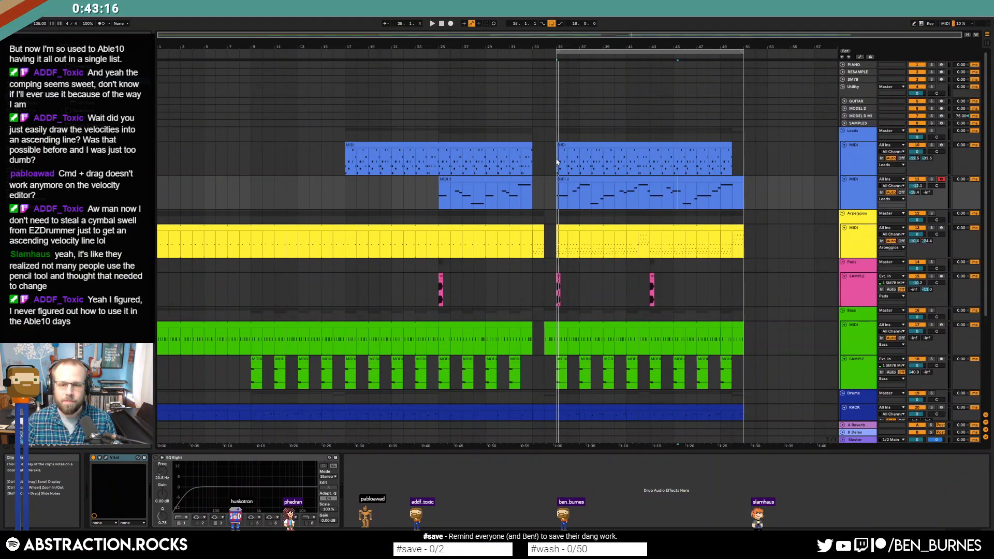
scroll(589, 203, down, 2)
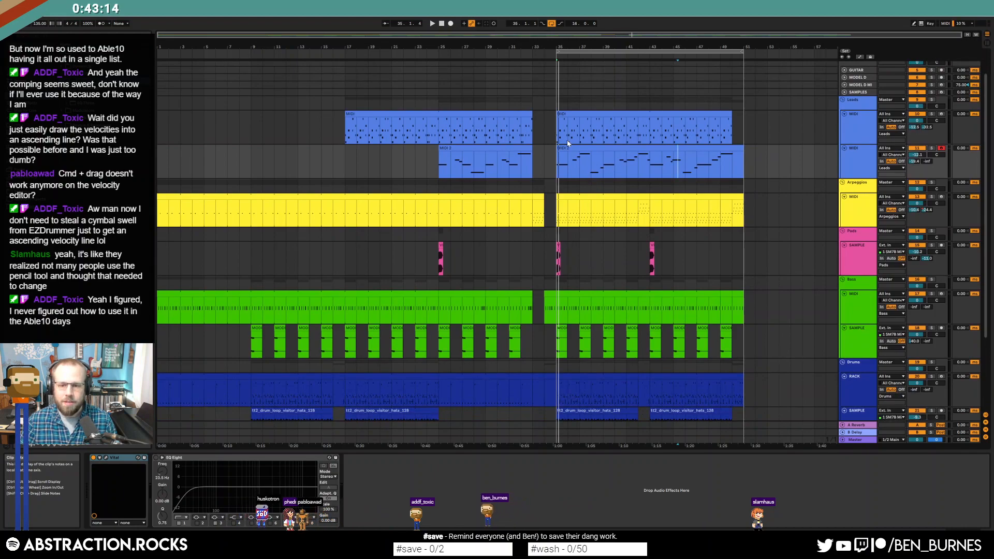
scroll(570, 148, down, 2)
drag(554, 100, 802, 443)
drag(569, 84, 666, 95)
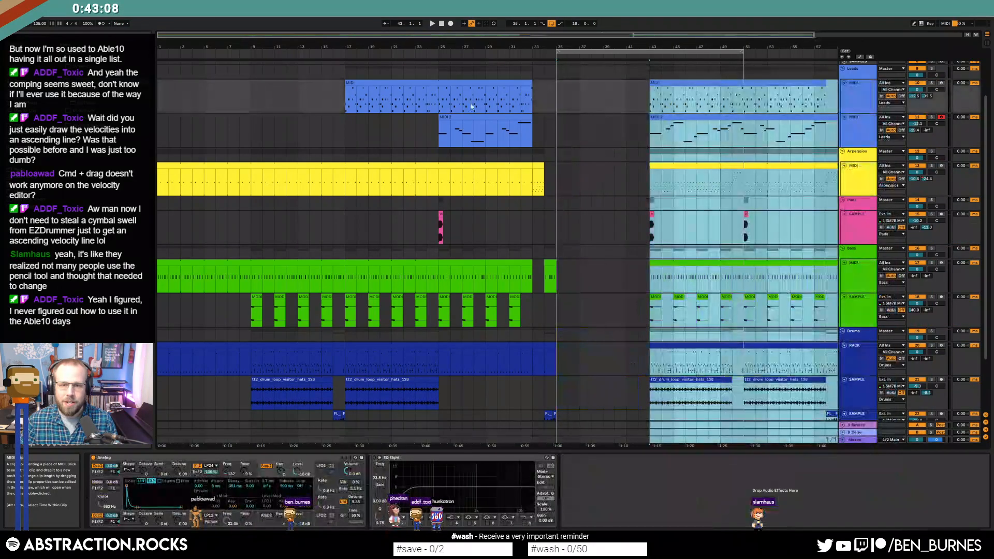
- Move the two-bar transition at bars 33 to 35 on all tracks to bars 41 to 43
drag(438, 94, 558, 427)
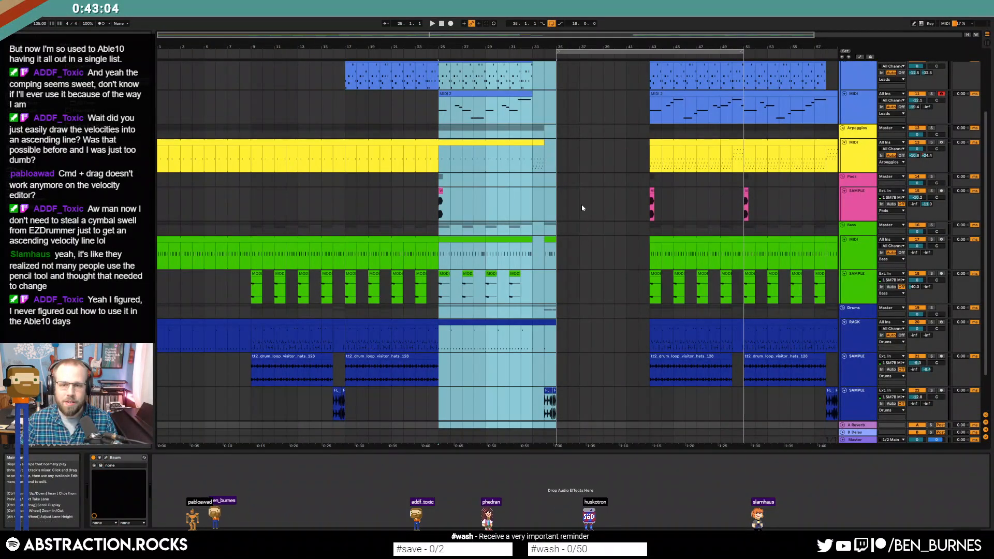
click(580, 180)
drag(533, 157, 558, 429)
drag(539, 132, 629, 134)
click(591, 160)
- Duplicate bars 25 to 33 from the leads through the drum rack to fill the gap from bar 33 to bar 41
scroll(539, 213, up, 2)
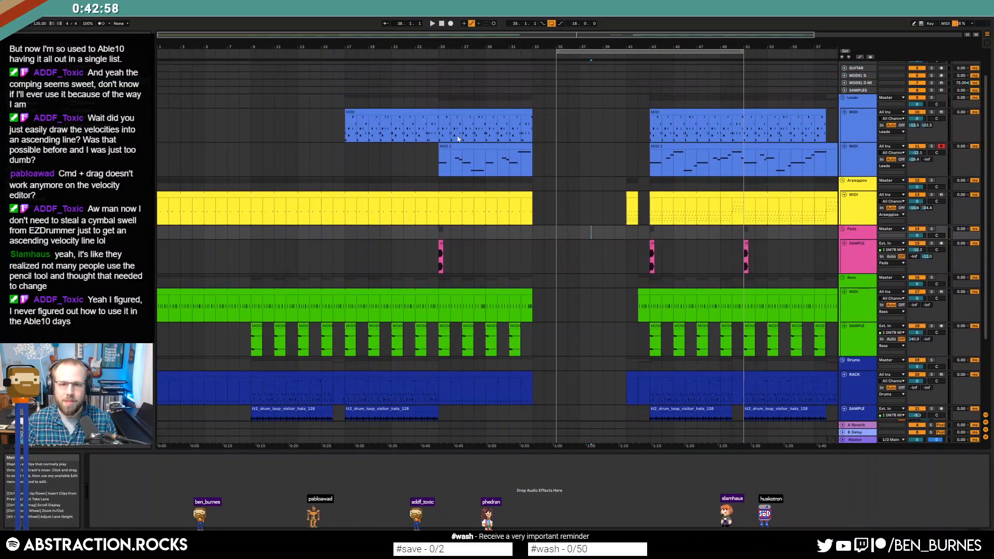
drag(440, 119, 535, 393)
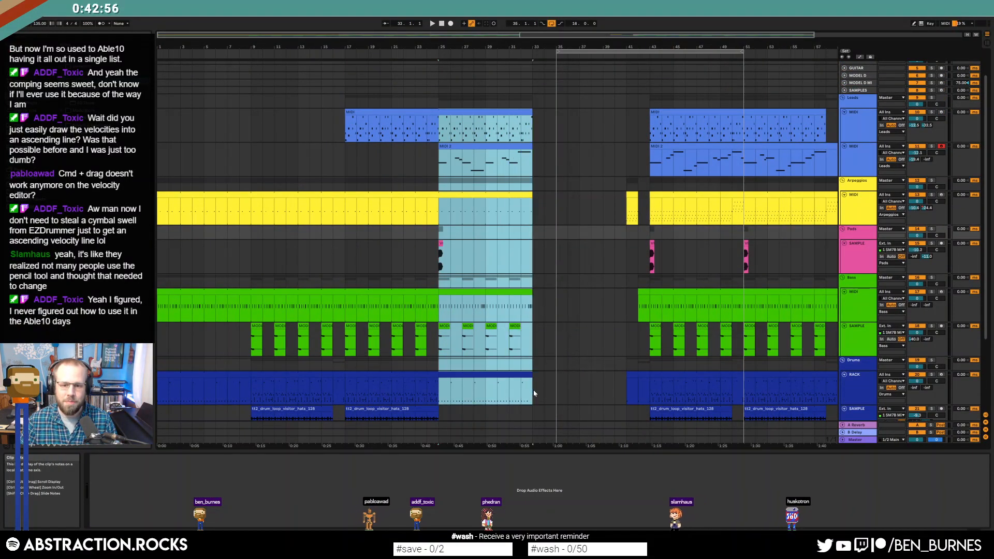
key(ctrl+d)
click(617, 254)
- Play the arrangement from bar 17 and move the loop region to bars 43 to 59
key(space)
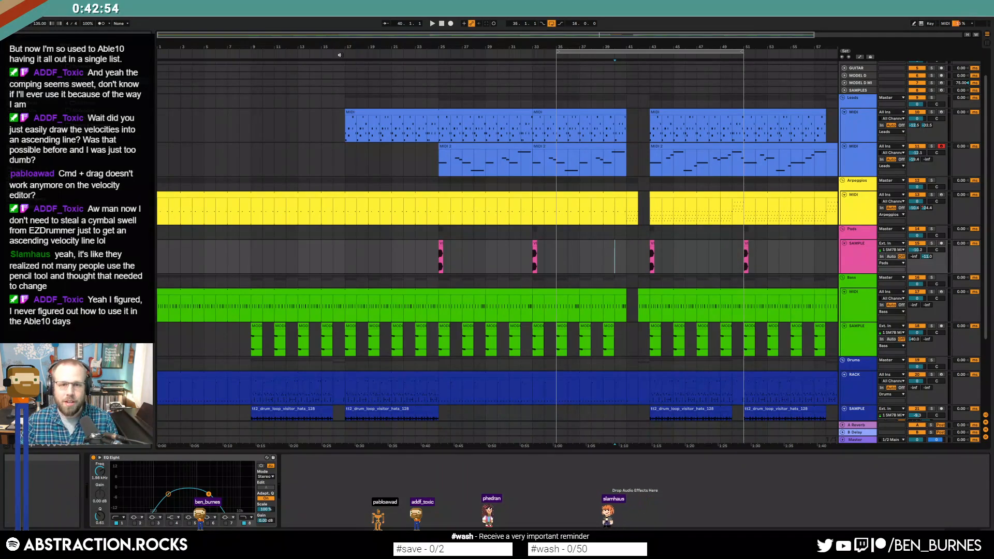
drag(601, 52, 697, 65)
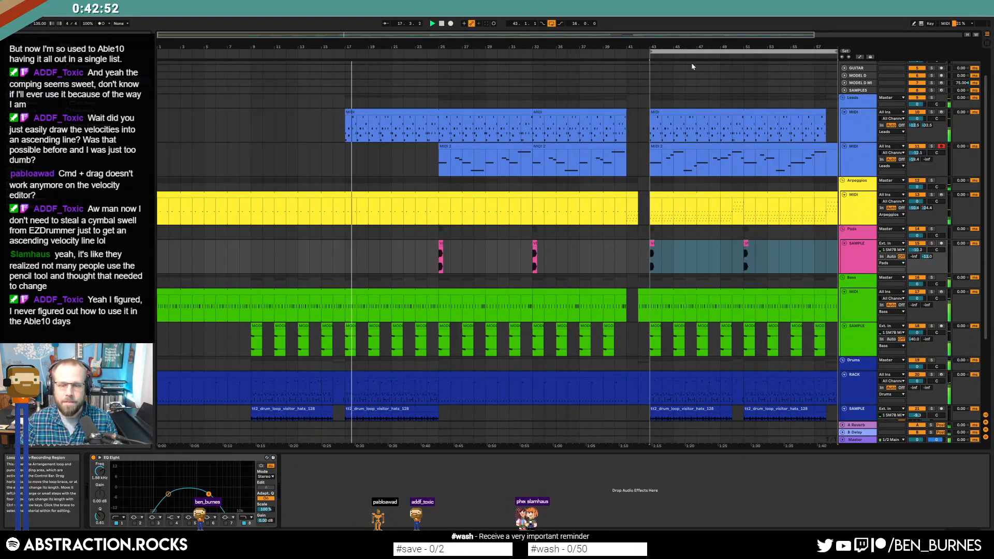
key(shift+Tab)
key(shift+Tab)
scroll(644, 250, down, 3)
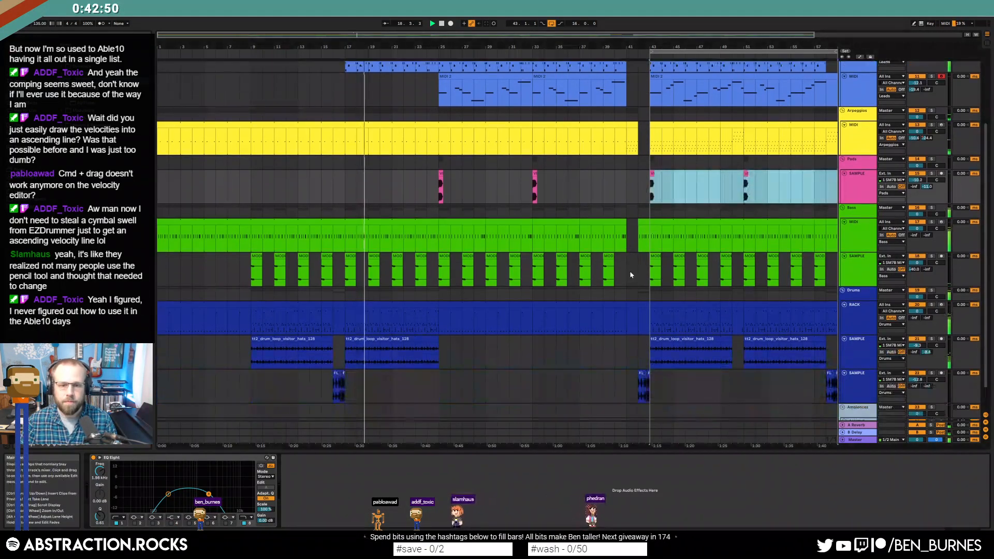
- Place the VFX1 Downlifter sample at bar 25 on the Ambiences group's sample track and set that track's volume to -7.0 dB
click(491, 304)
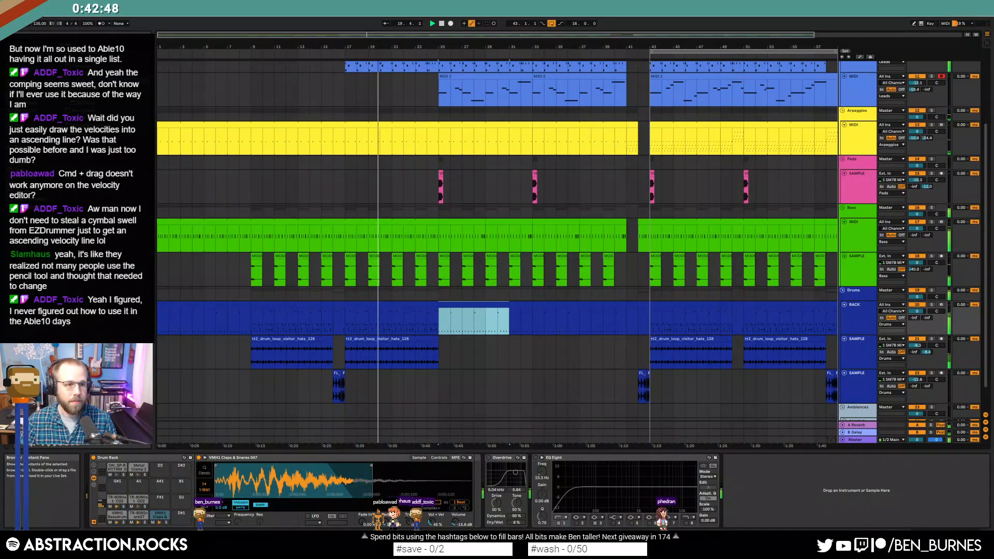
click(56, 38)
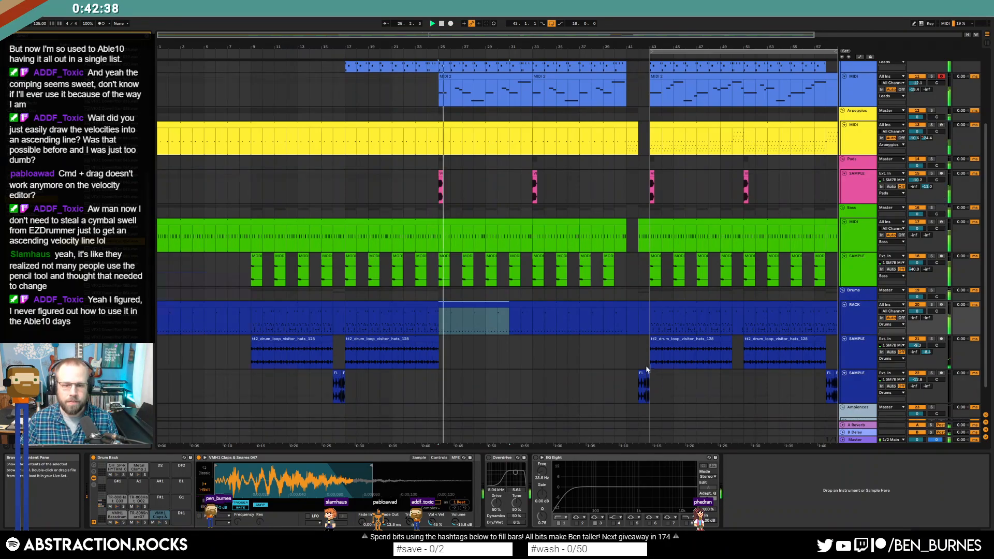
scroll(780, 380, down, 2)
click(844, 392)
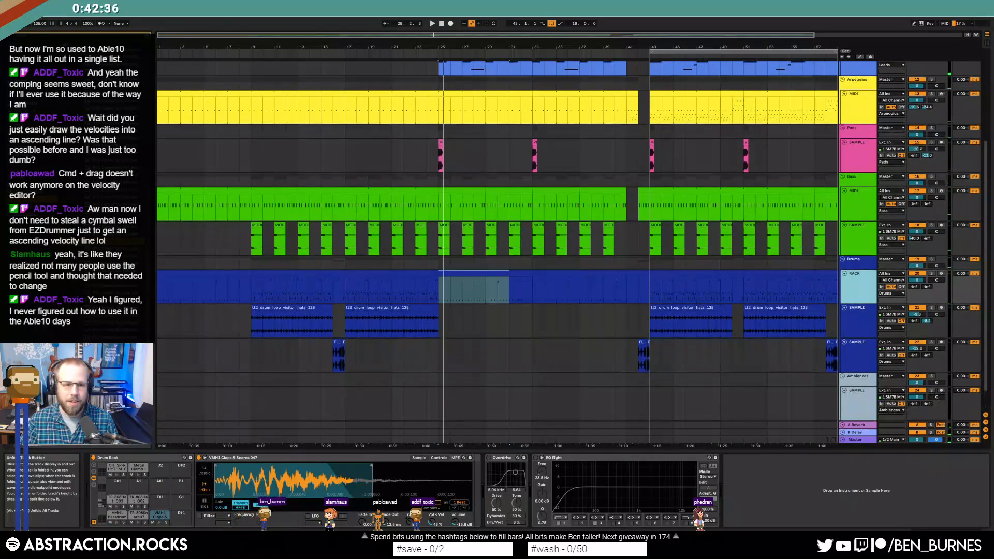
drag(114, 242, 440, 401)
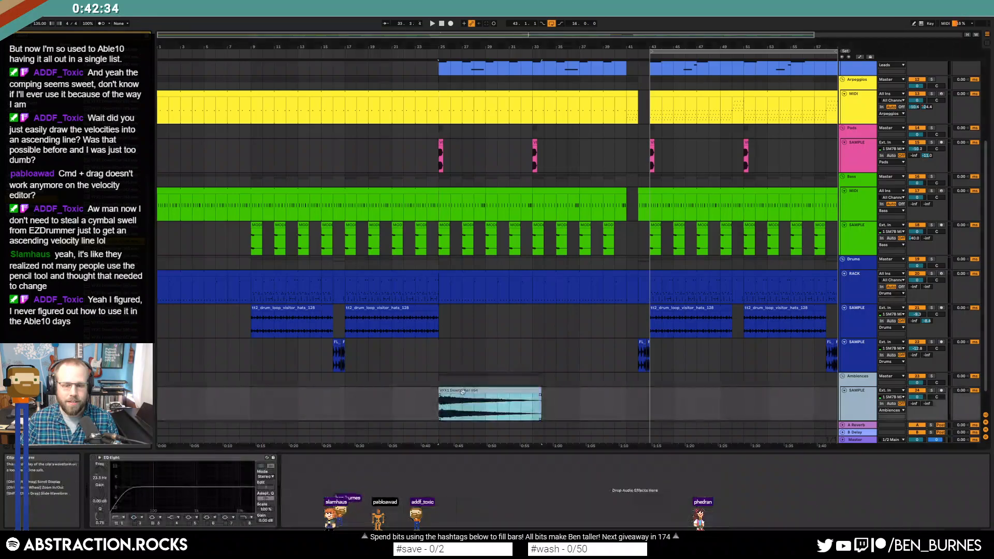
drag(917, 398, 918, 409)
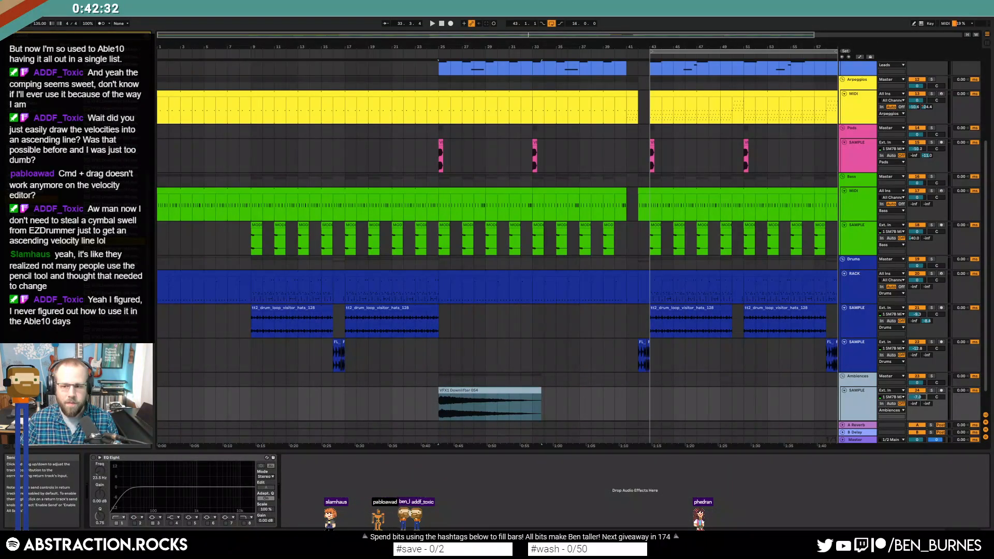
- Automate the Ambiences sample track's B-Delay send to ramp up over the downlifter's opening bars and play back from just before the clip
key(a)
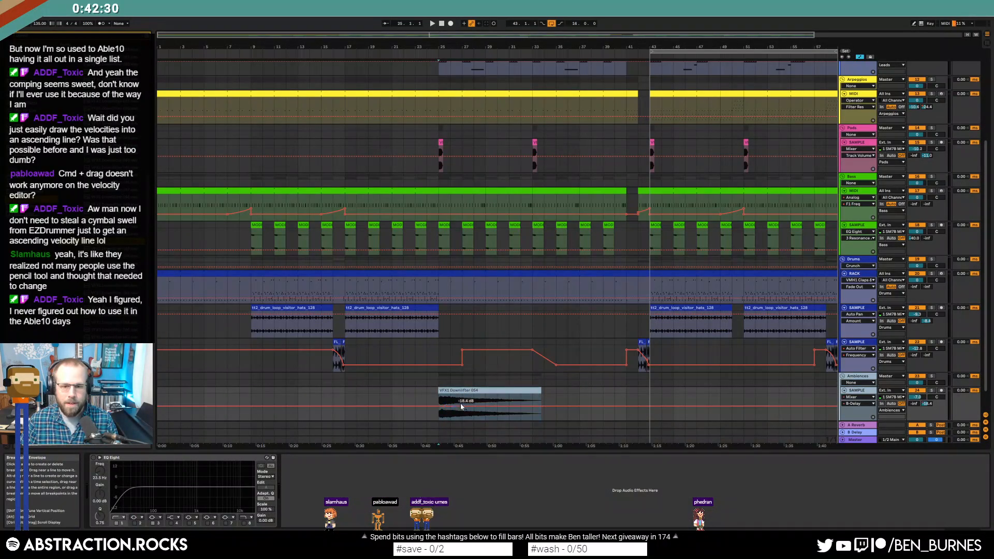
drag(458, 407, 470, 415)
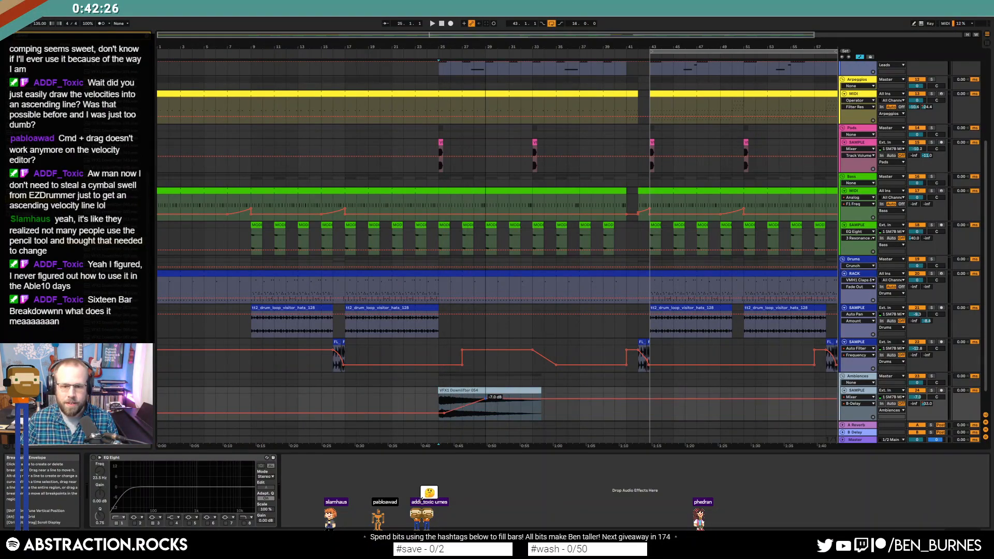
click(426, 398)
key(space)
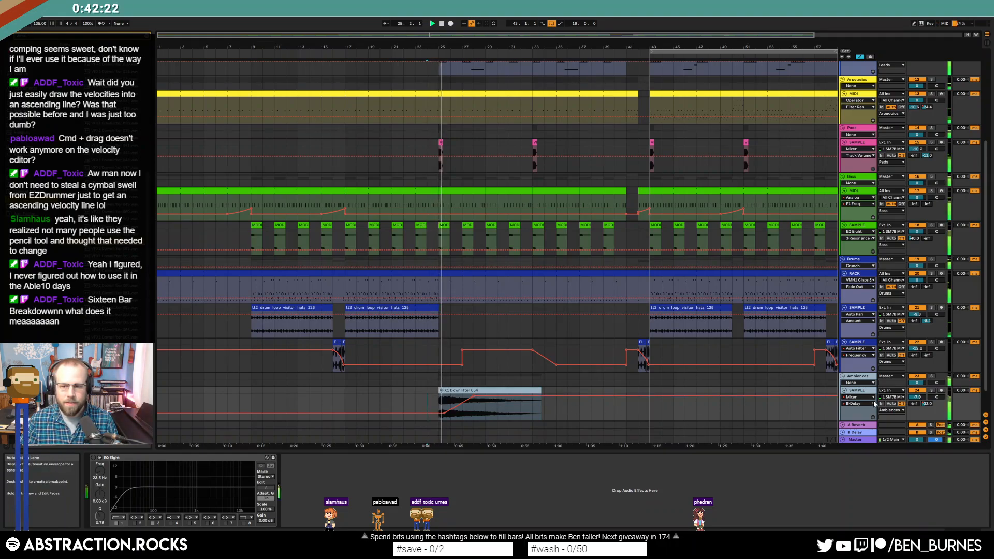
- Lower the Ambiences sample track's volume to about -22 dB while auditioning the downlifter's entrance at bar 25
drag(917, 397, 917, 404)
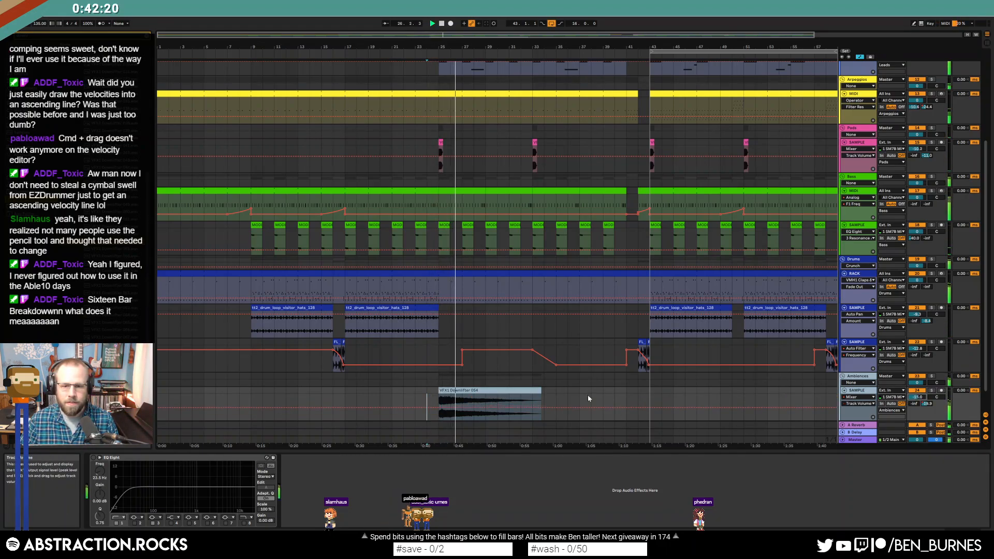
key(a)
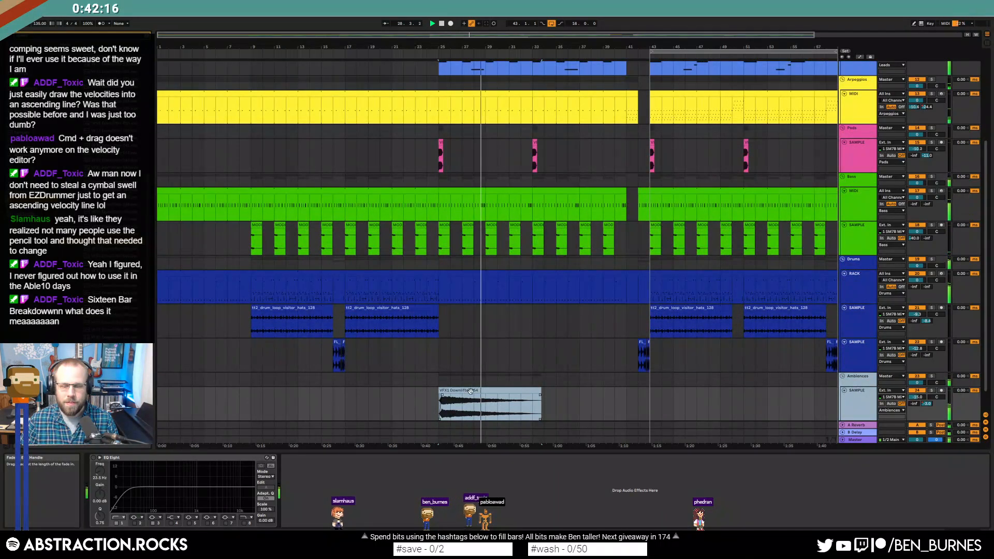
key(space)
drag(917, 397, 917, 403)
click(419, 401)
key(space)
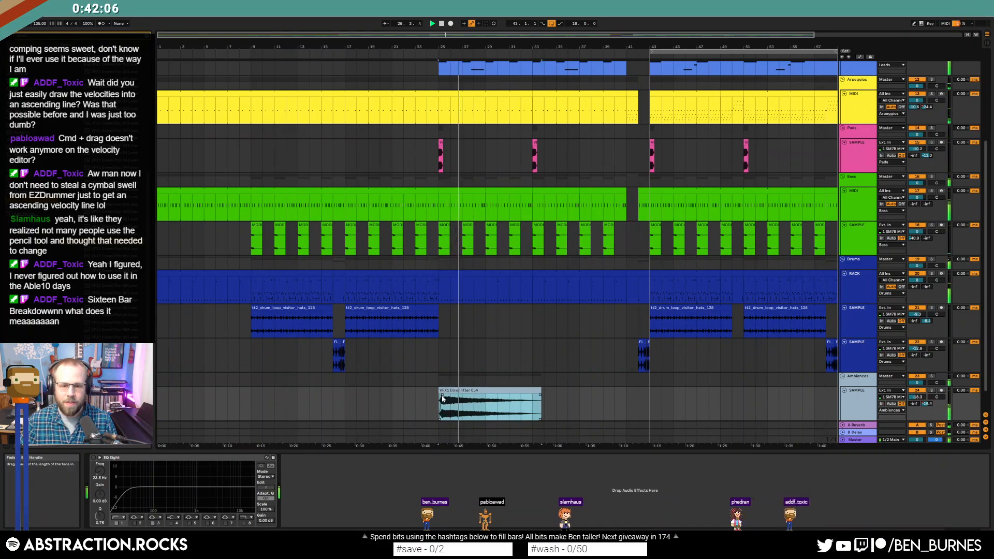
scroll(442, 398, up, 5)
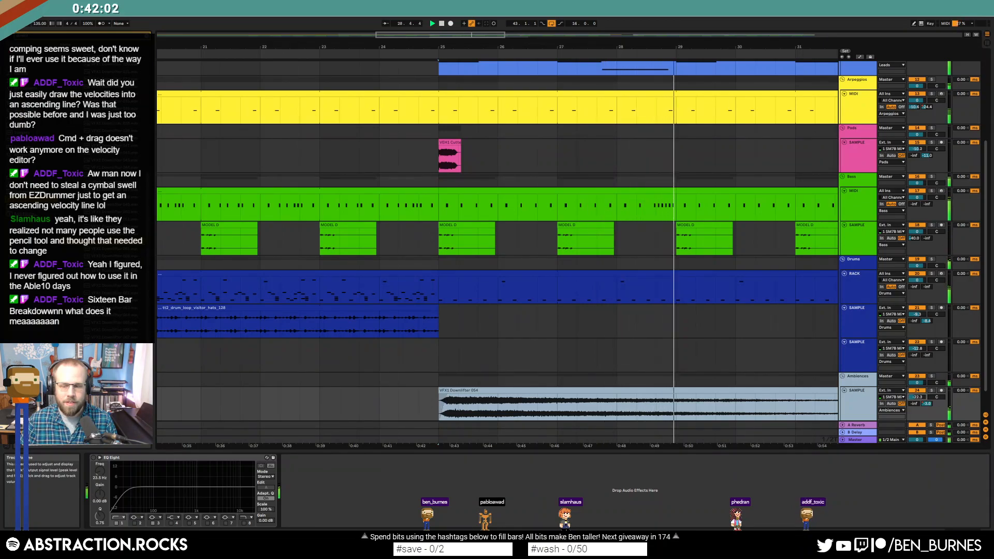
scroll(749, 390, down, 5)
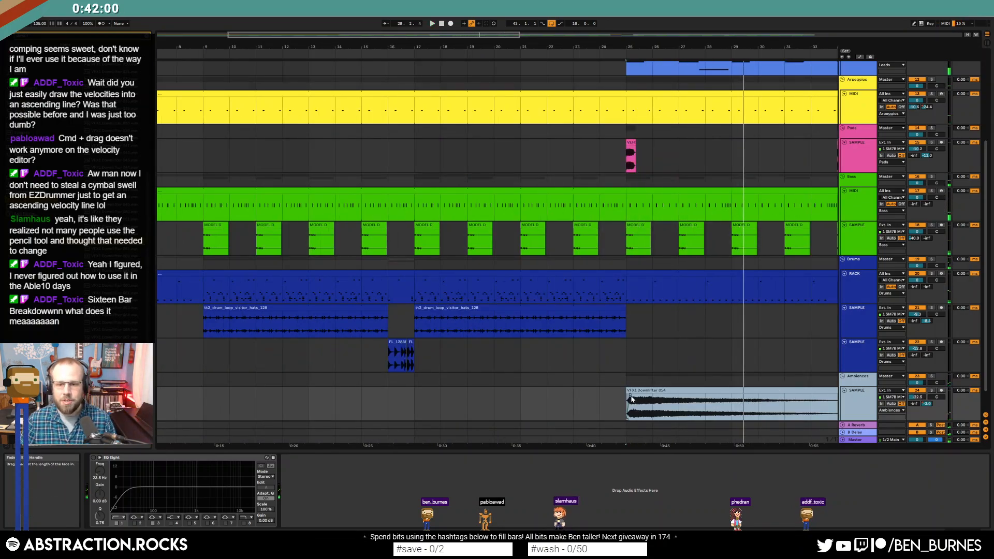
- Duplicate the downlifter, reverse the copy, and fit it between bars 37 and 43 so it leads into the next section
scroll(680, 406, down, 5)
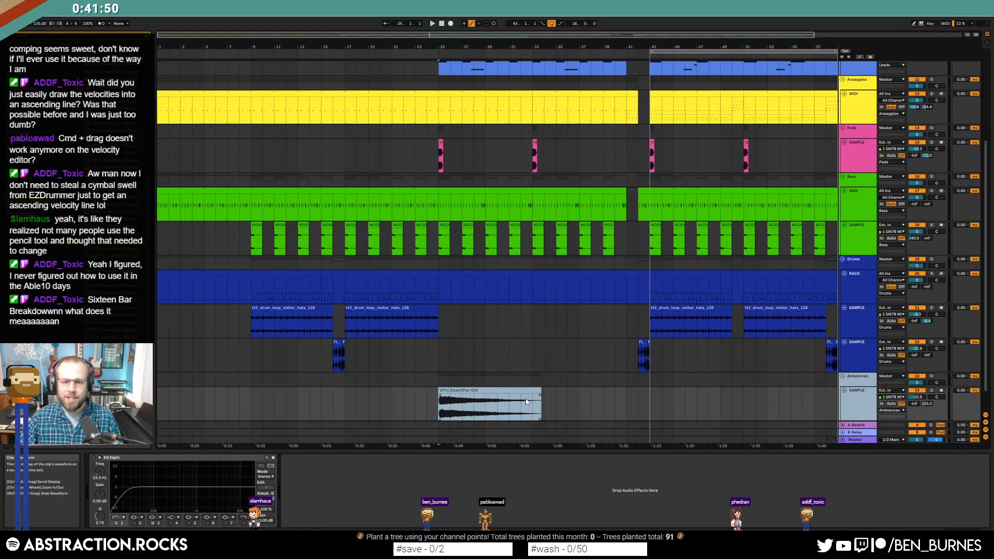
key(ctrl+d)
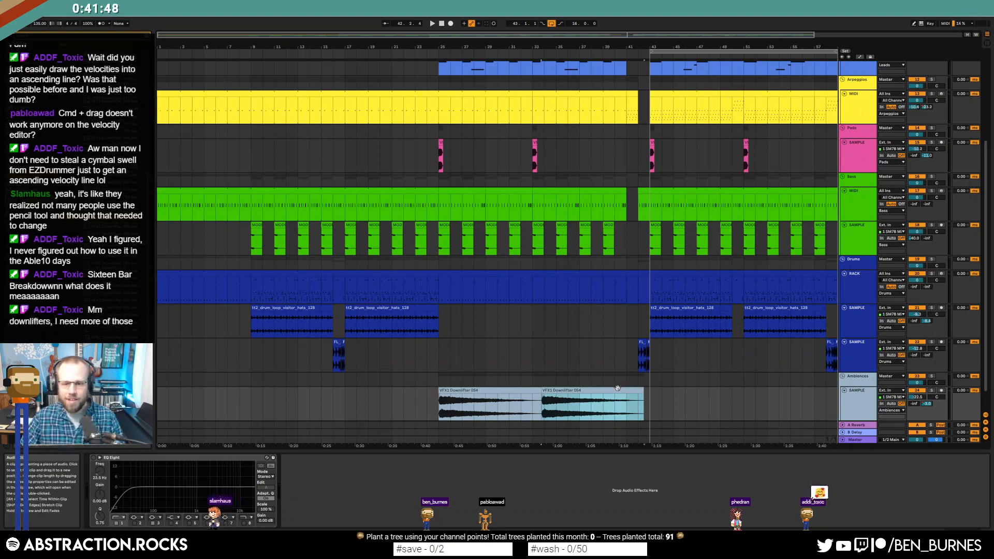
scroll(633, 403, up, 3)
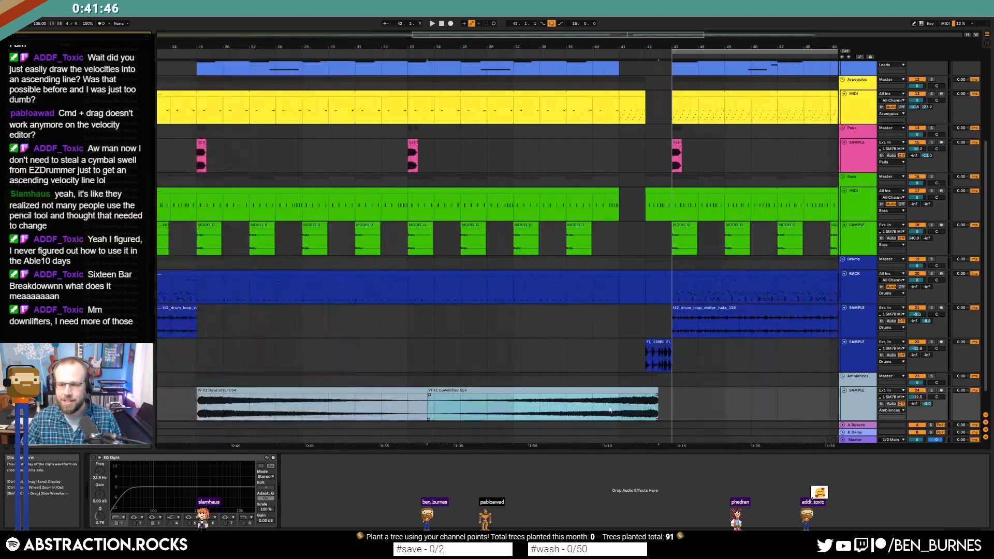
drag(613, 390, 639, 391)
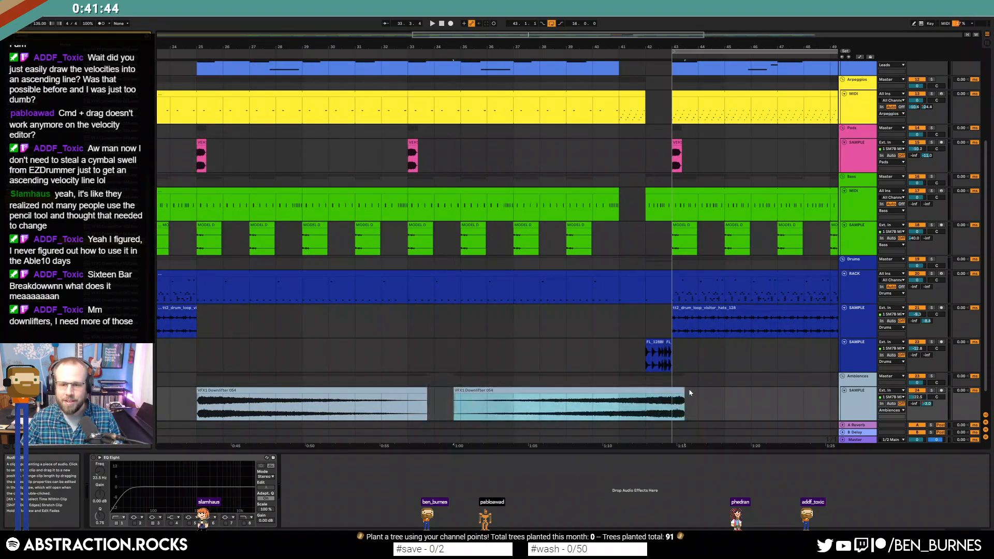
drag(456, 390, 642, 409)
- Give the reversed downlifter a long curved fade-in reaching almost to its end, and audition it from bar 36
double_click(654, 388)
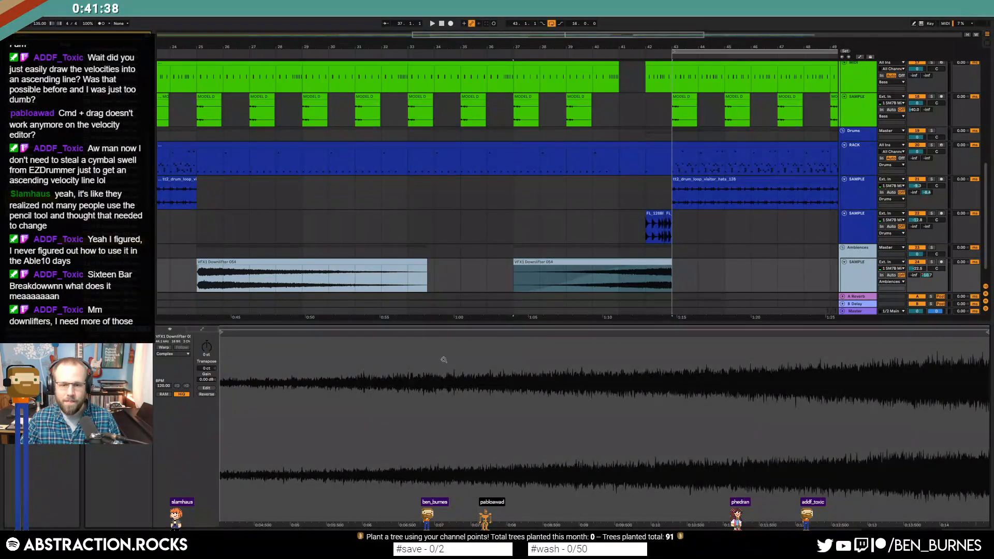
click(628, 276)
drag(641, 271, 659, 270)
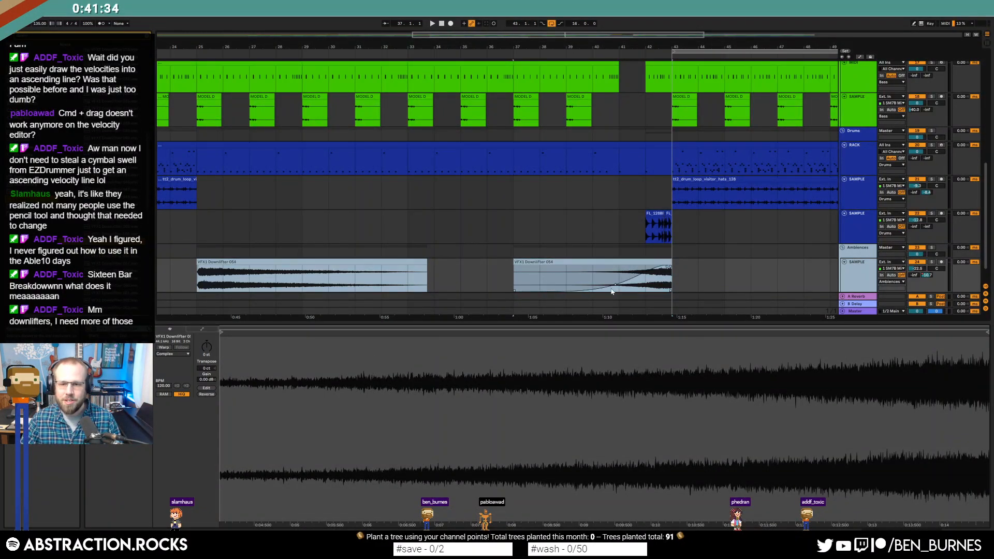
click(475, 283)
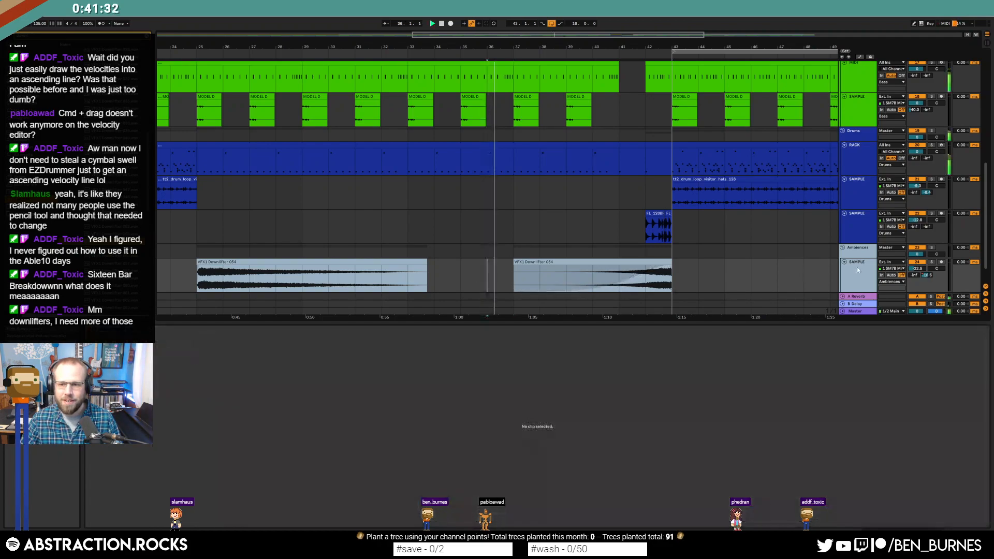
scroll(614, 272, down, 2)
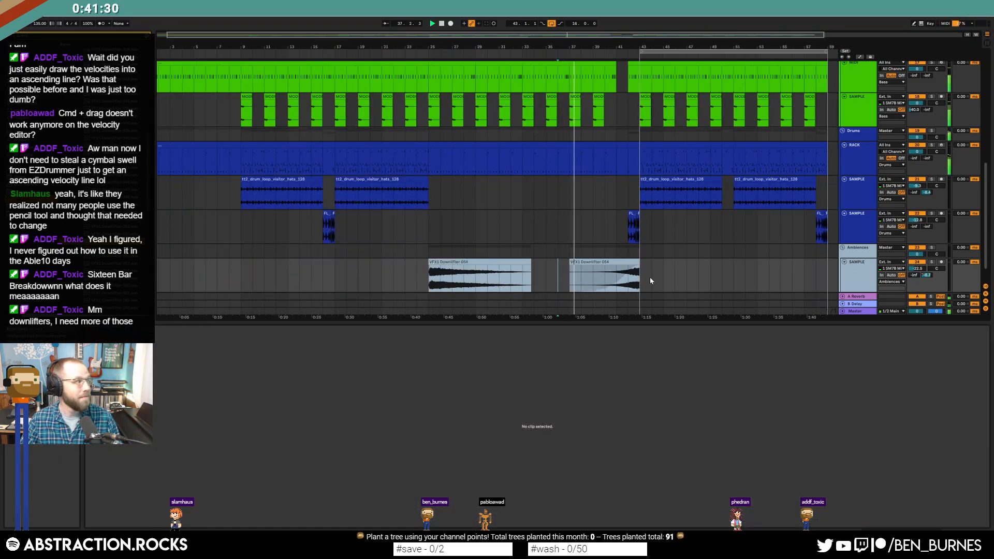
key(a)
key(a)
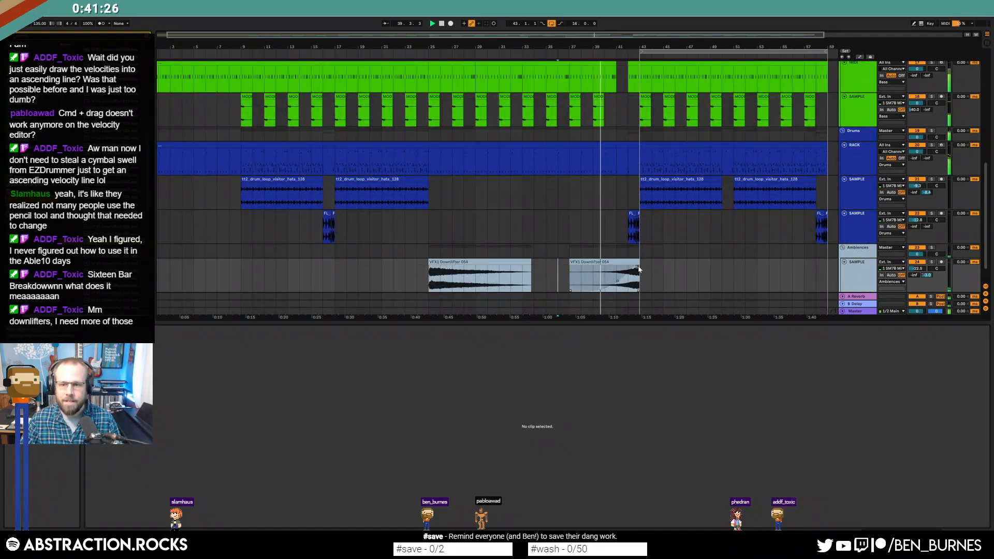
key(shift+Tab)
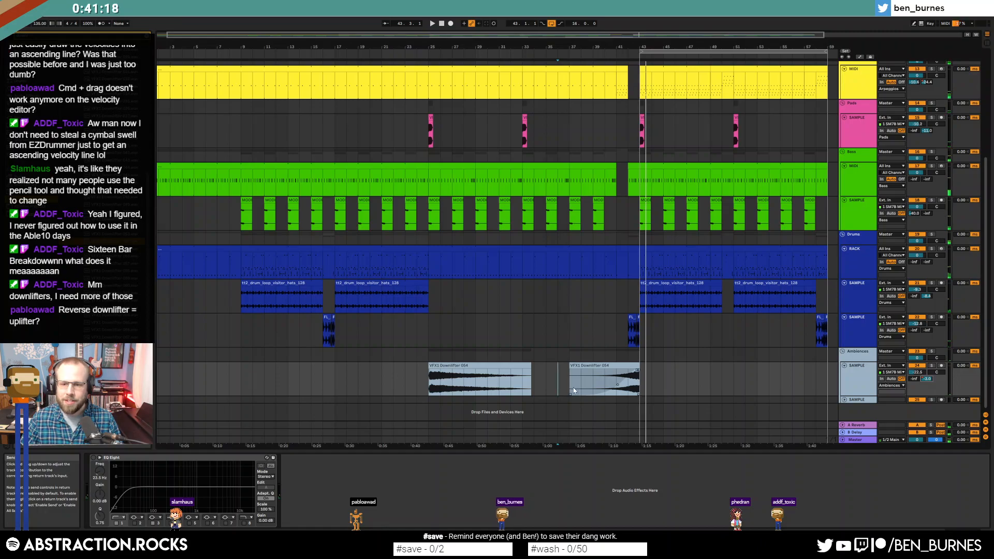
- Shape the B-Delay send automation to dip between the two downlifters, rise steadily to bar 43, and drop sharply there
key(a)
drag(646, 372, 646, 383)
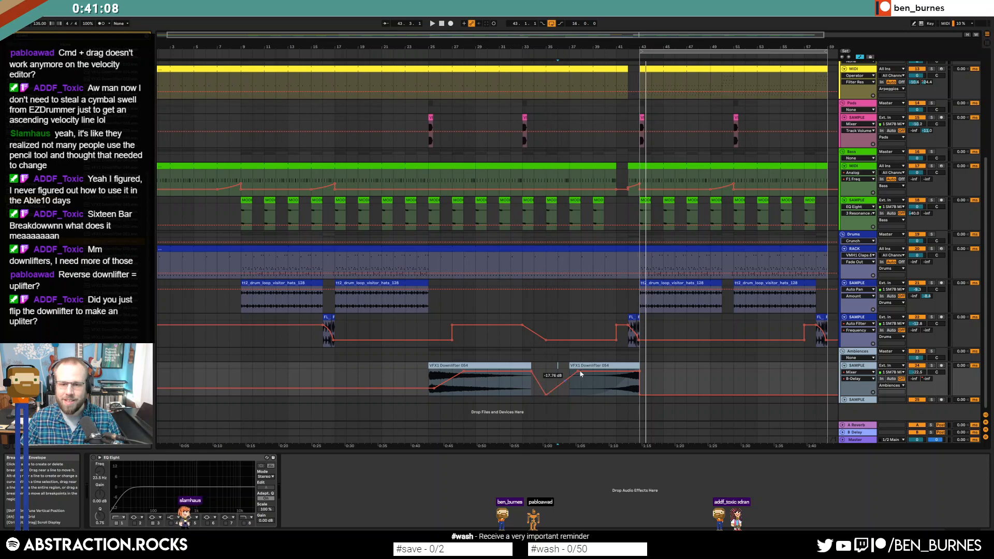
click(640, 371)
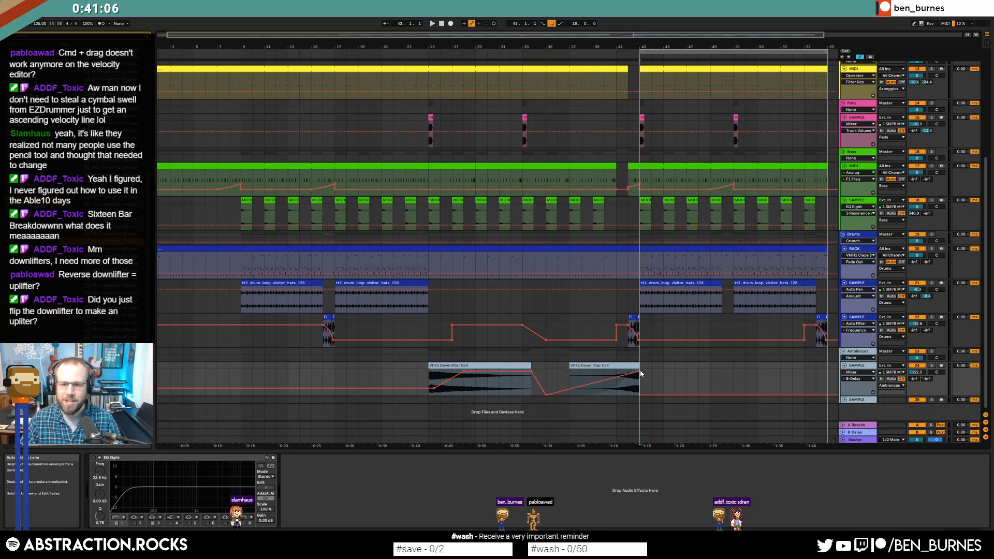
- Audition both downlifter clips and raise the Ambiences sample track's volume to about -15 dB
key(a)
click(461, 368)
key(space)
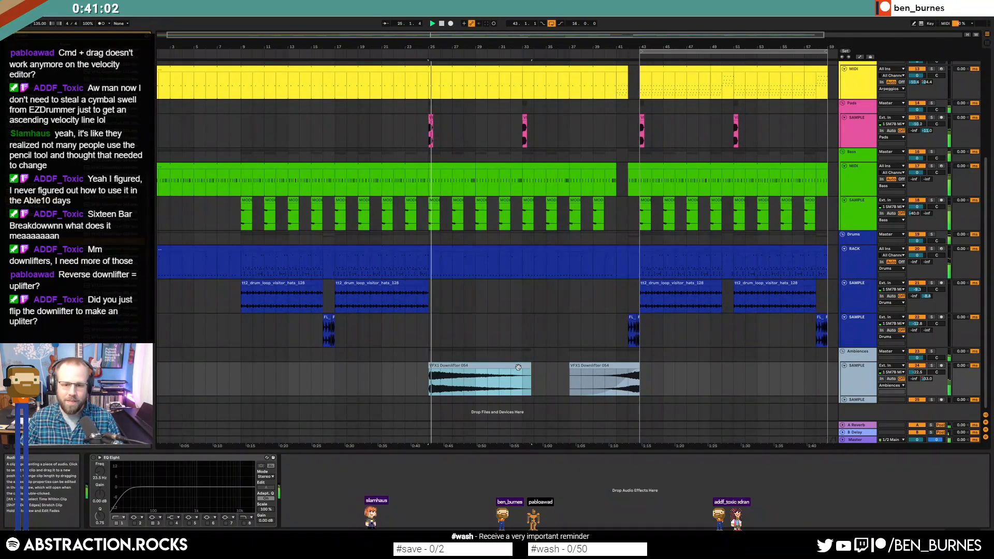
key(space)
click(586, 365)
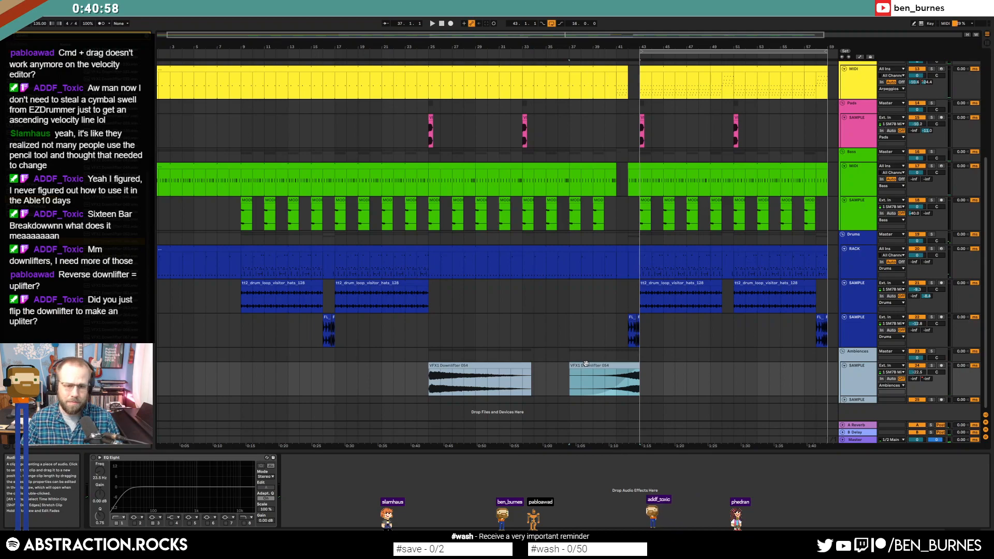
key(space)
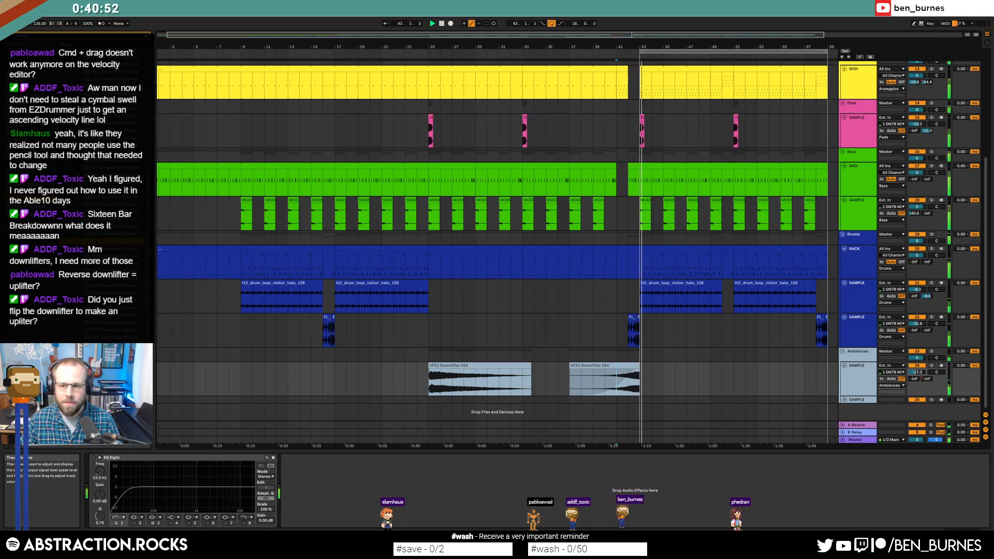
double_click(619, 368)
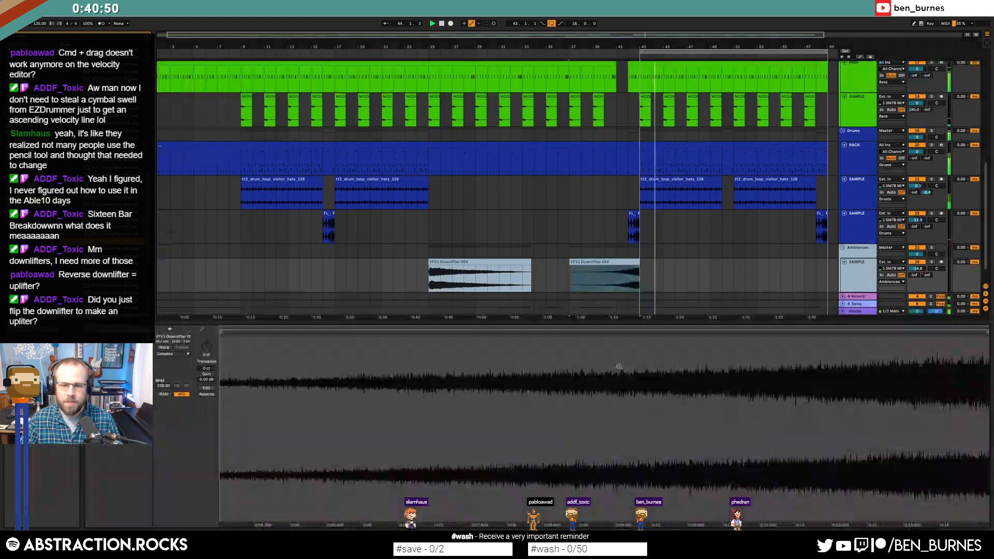
key(shift+Tab)
scroll(715, 405, up, 1)
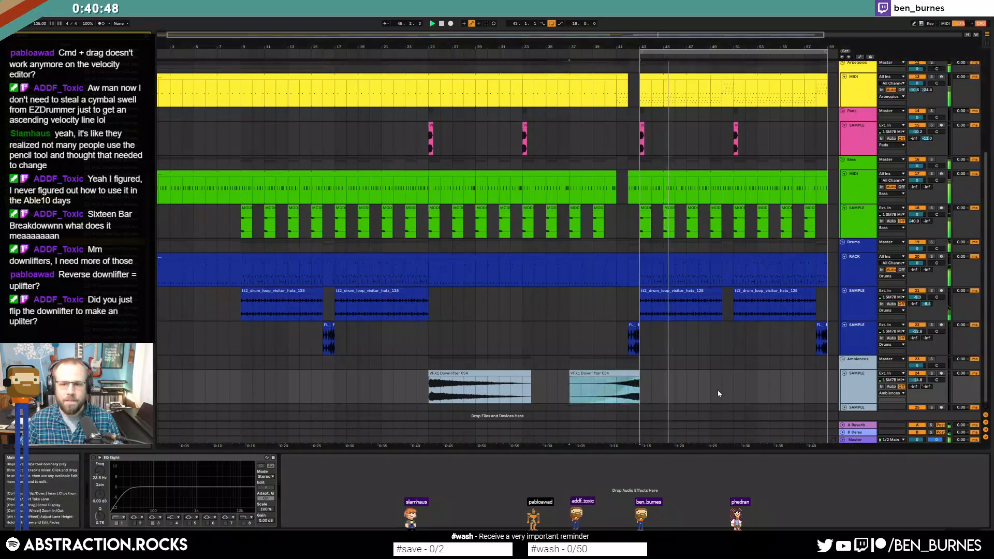
- Insert a new MIDI track below the second lead track and copy that lead's bar 43 clip onto it
scroll(718, 390, down, 2)
scroll(707, 384, up, 3)
click(847, 145)
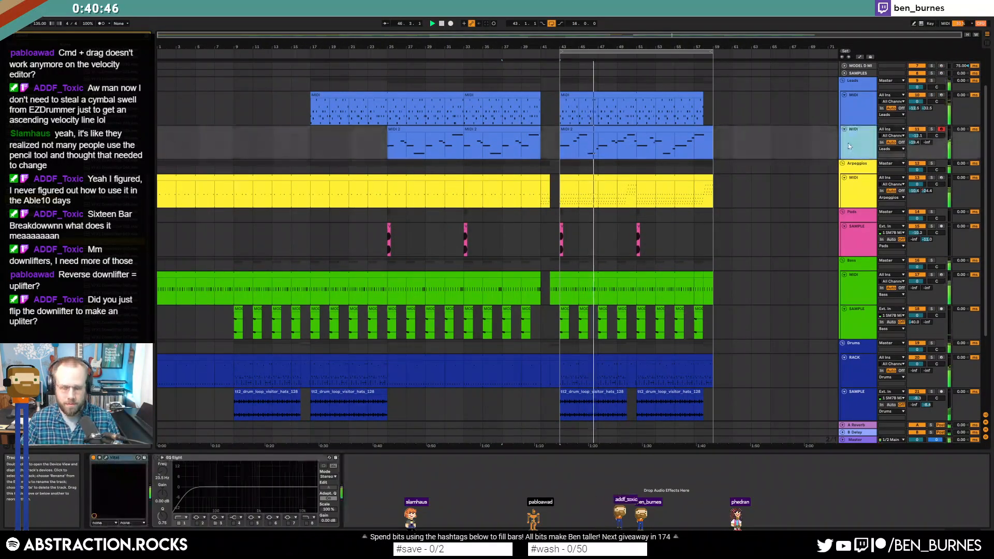
key(ctrl+shift+t)
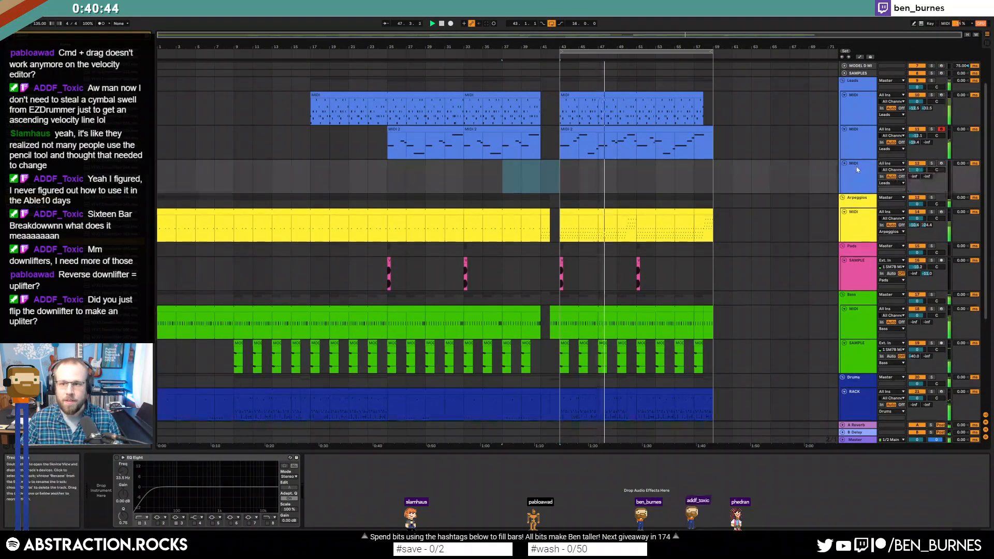
drag(621, 136, 627, 166)
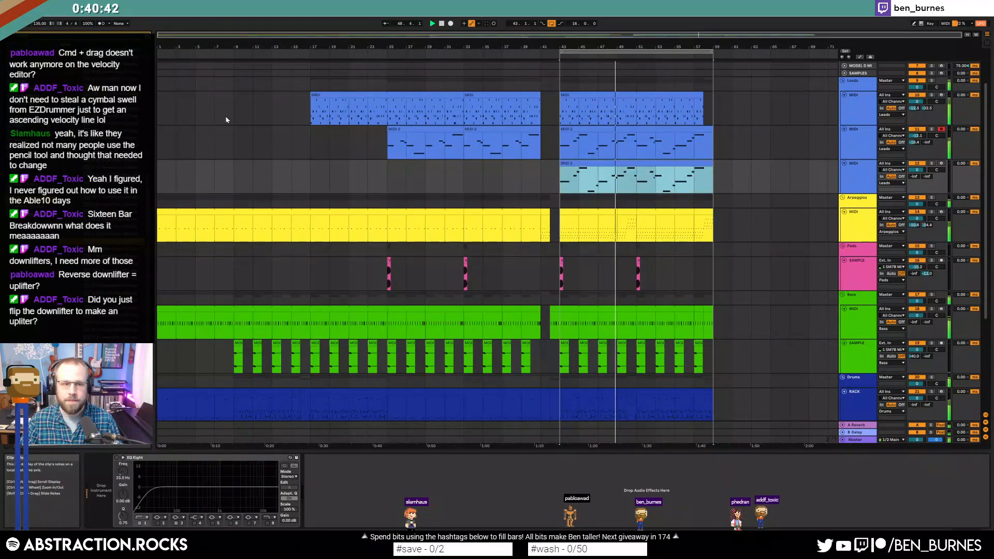
click(26, 106)
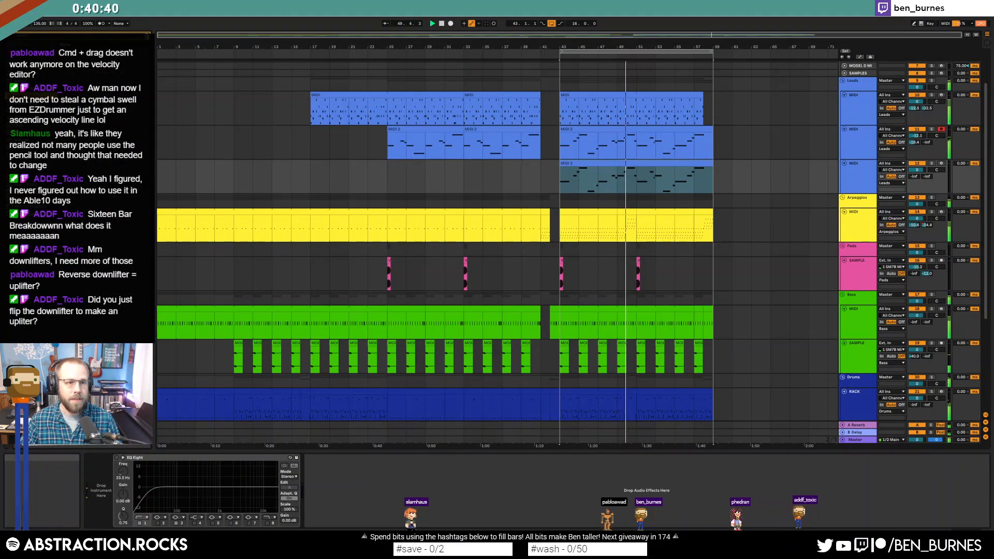
double_click(585, 129)
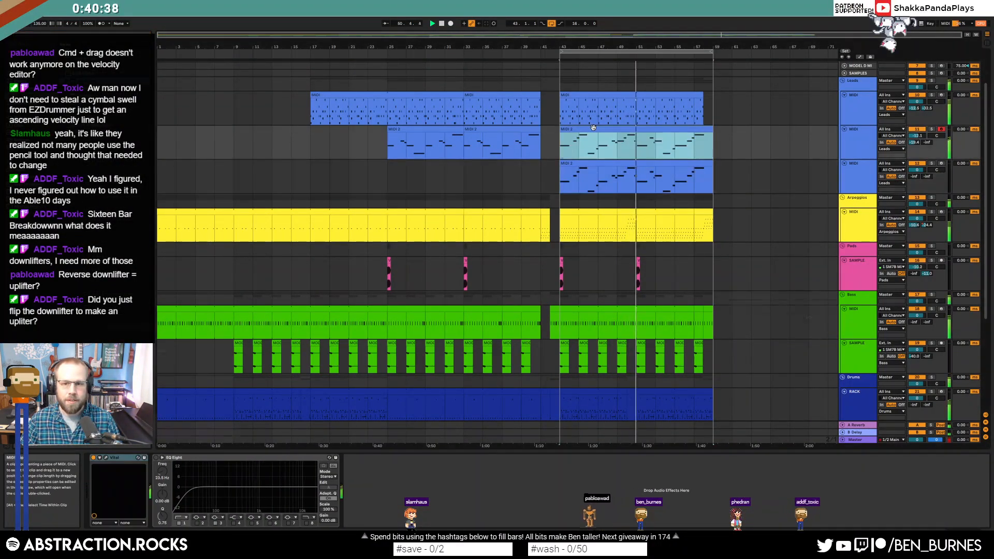
- Adjust the G4 note around bar 8 of the second lead's clip, and copy the edited clip onto the new lead track
click(593, 389)
scroll(592, 388, up, 5)
key(space)
drag(561, 373, 532, 376)
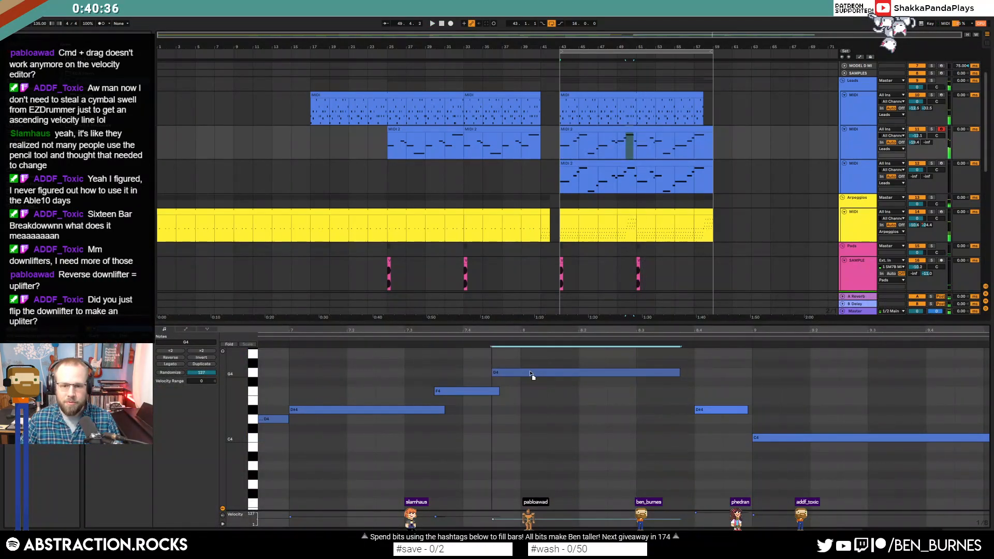
scroll(579, 376, down, 3)
drag(634, 129, 647, 185)
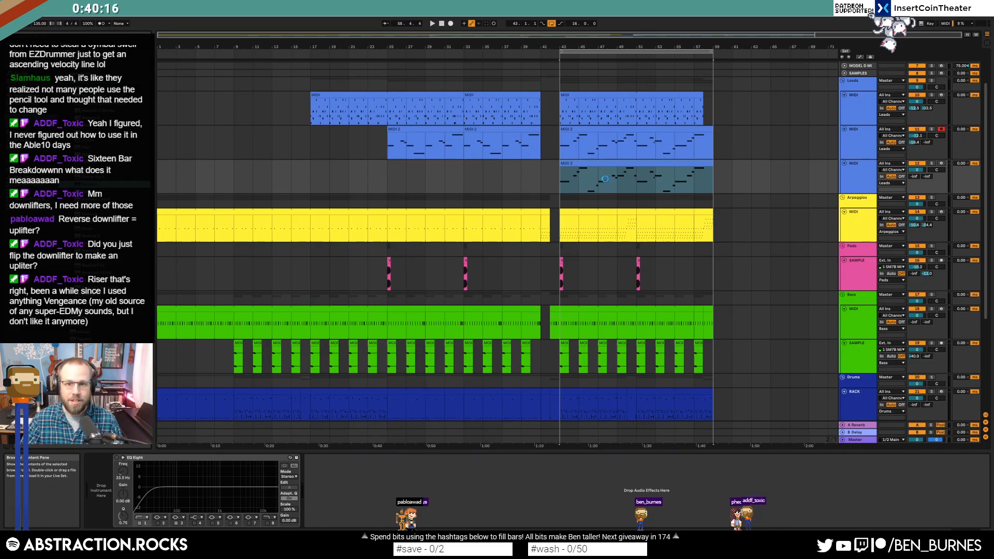
- Load Kontakt with the BB_Pocket Friend instrument on the new lead track, and raise the track's B-Delay send during playback
click(476, 188)
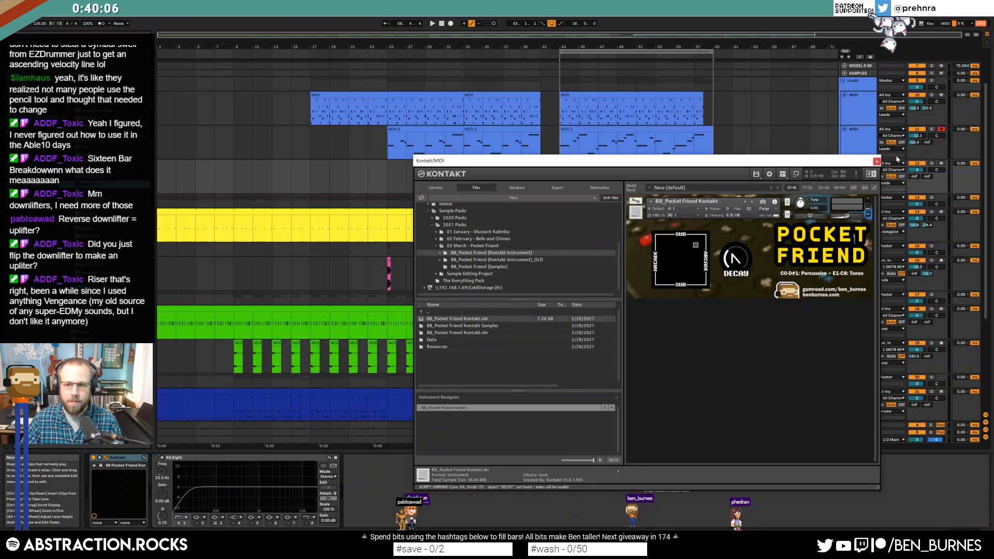
click(877, 161)
key(space)
mouse_move(928, 177)
mouse_down()
mouse_move(928, 166)
mouse_move(926, 179)
mouse_up()
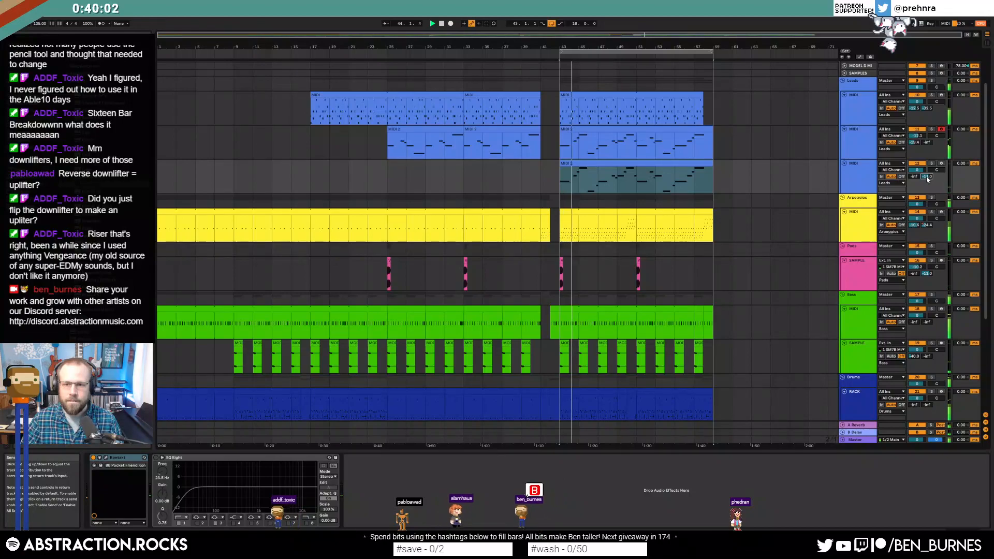
- Transpose all notes of the new lead's bar 43 clip up an octave, and raise the track's A-Reverb send
double_click(624, 164)
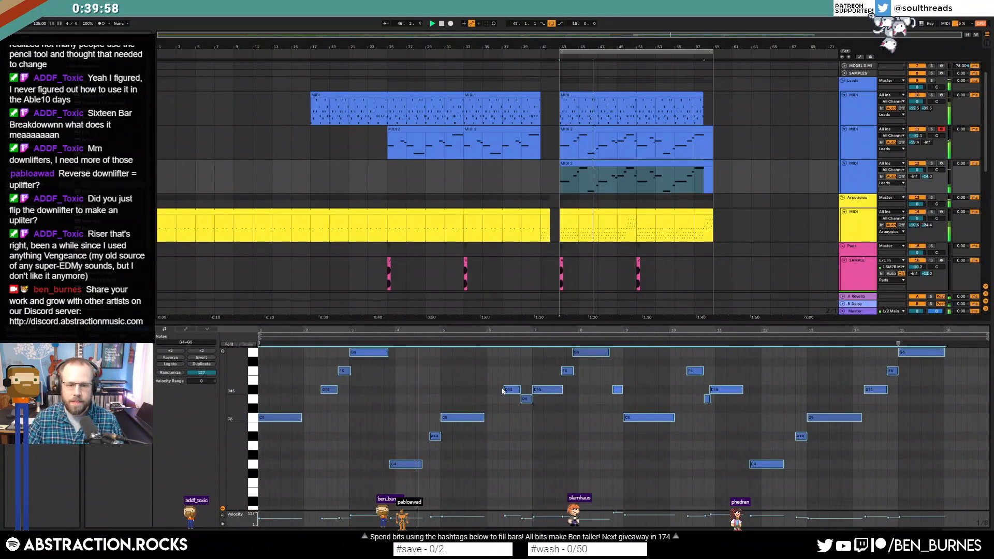
key(shift+Tab)
click(662, 163)
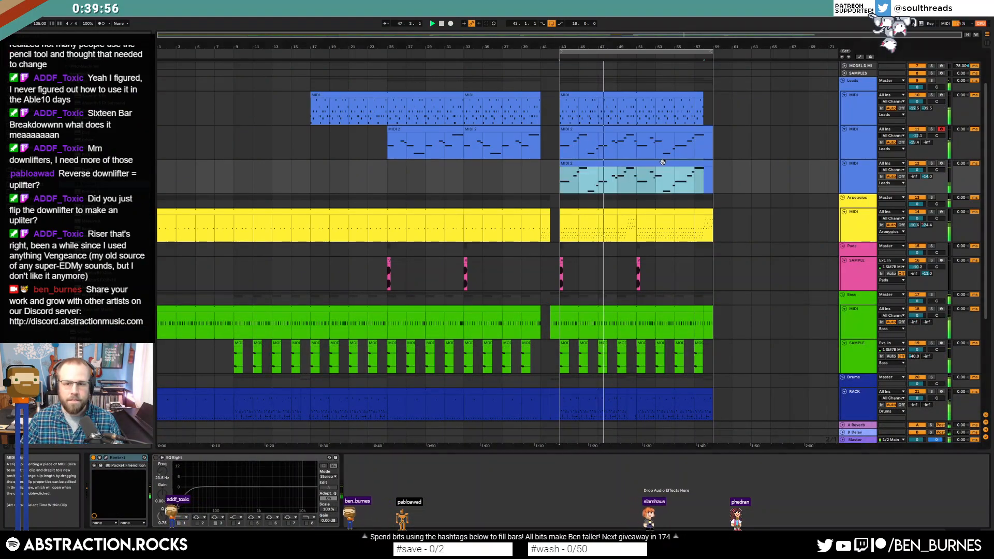
key(ctrl+z)
click(676, 163)
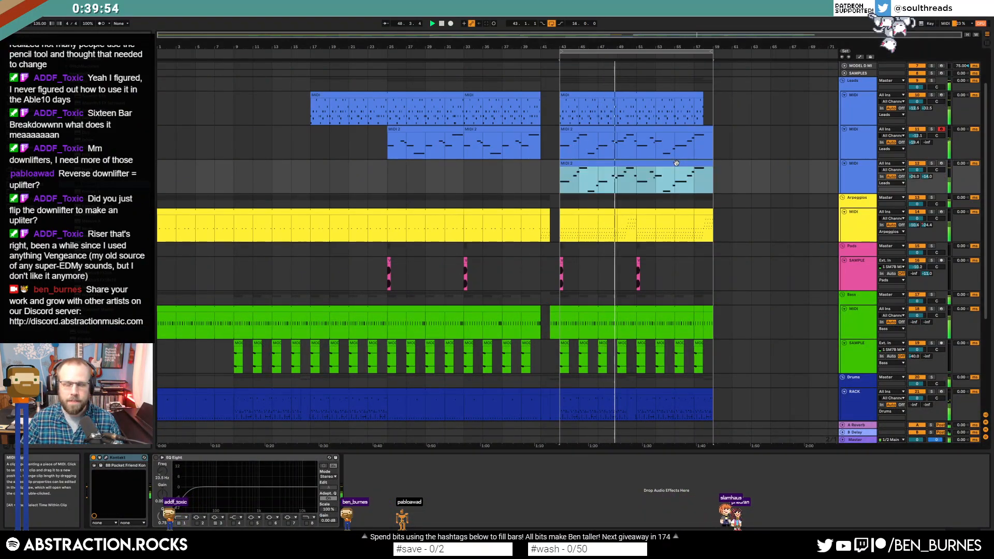
- Blend the Pocket Friend sound by moving its XY pad handle slightly left of and below the centre while the section plays
key(ctrl+alt+p)
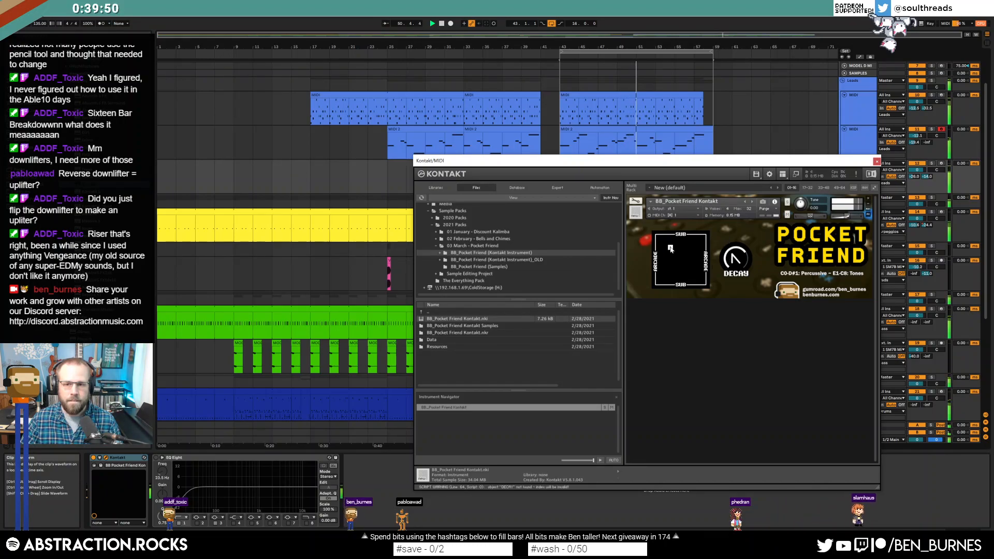
drag(671, 250, 696, 249)
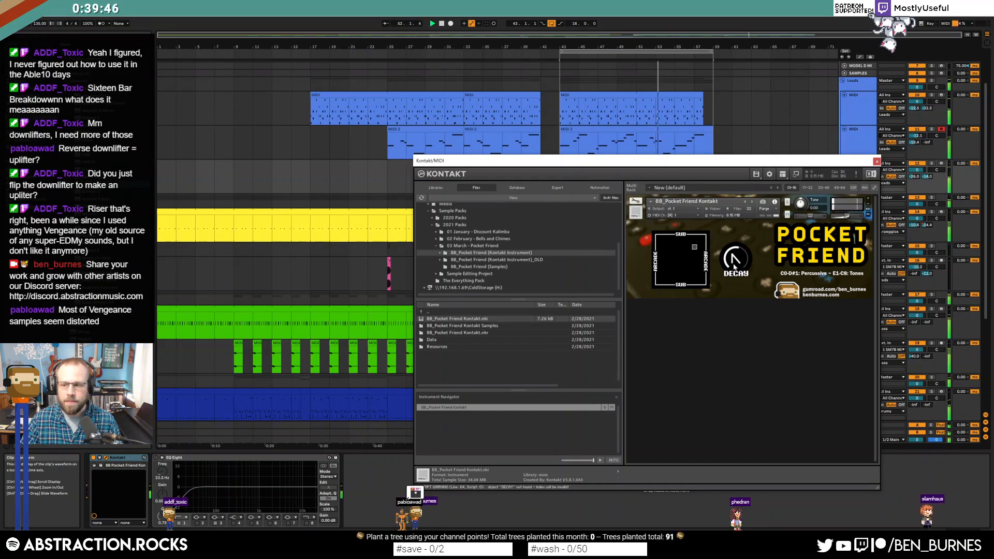
drag(695, 249, 694, 254)
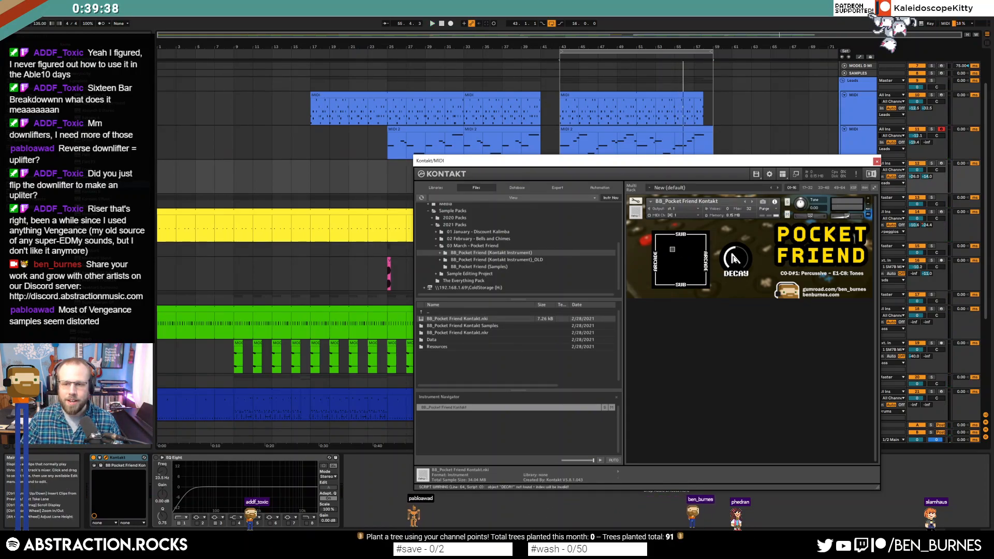
key(space)
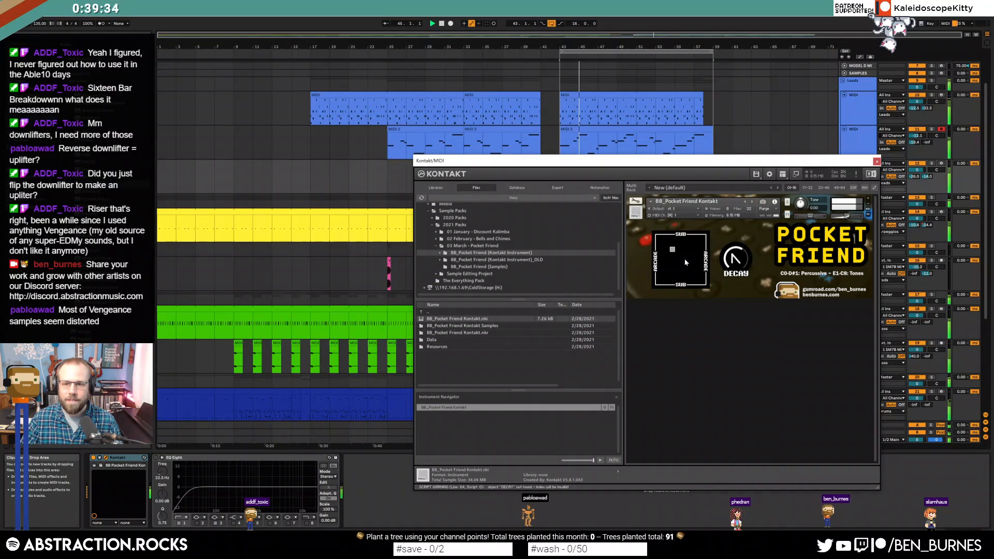
mouse_move(673, 251)
mouse_down()
mouse_move(691, 266)
mouse_move(673, 266)
mouse_up()
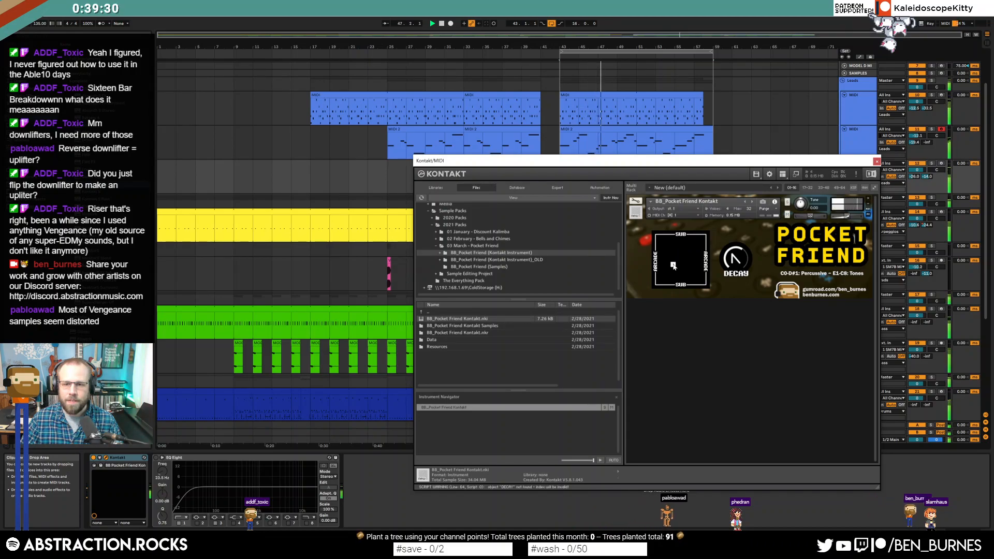
click(877, 161)
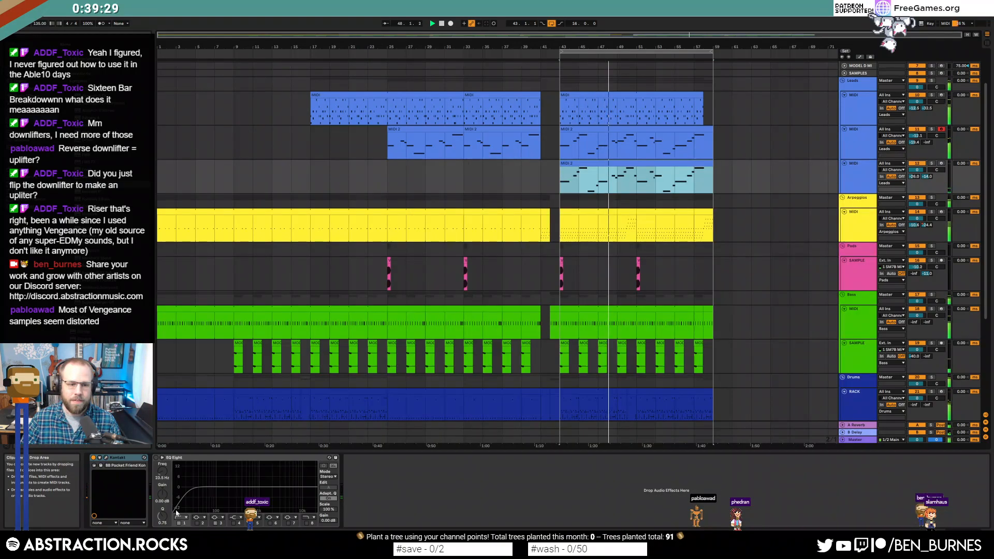
- Raise the new lead's EQ Eight low cut to about 158 Hz with a gentle slope, and lower the track's volume
click(156, 458)
drag(189, 487, 224, 503)
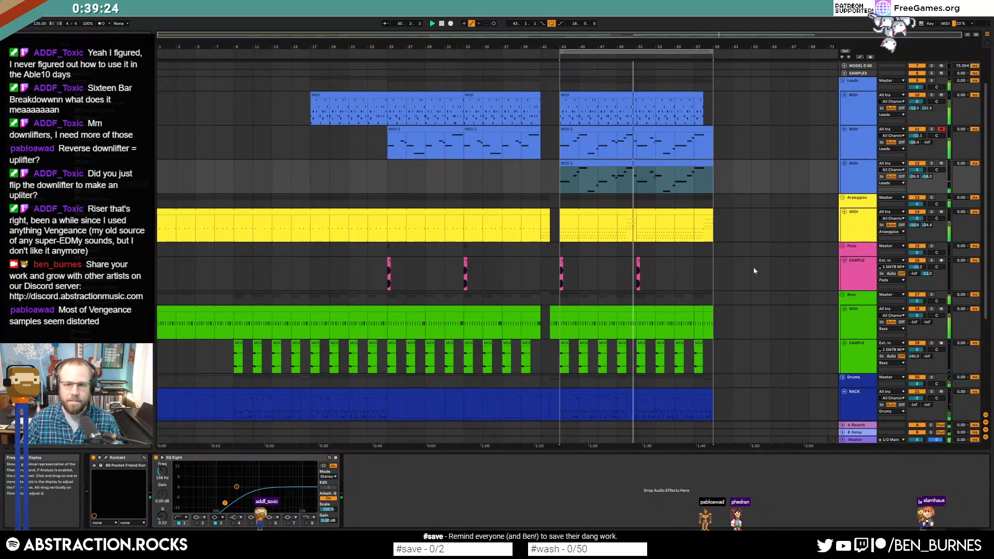
drag(923, 170, 924, 175)
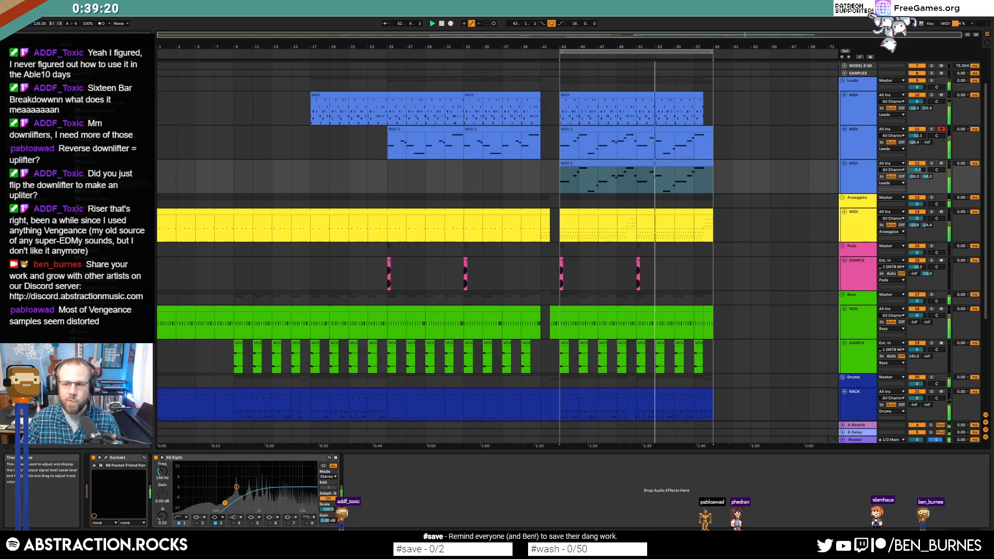
- Add a short F3 pickup note just before the G3 near bar 12 of the second lead's bar 43 clip
double_click(679, 129)
click(723, 414)
key(ctrl+d)
key(shift+Down)
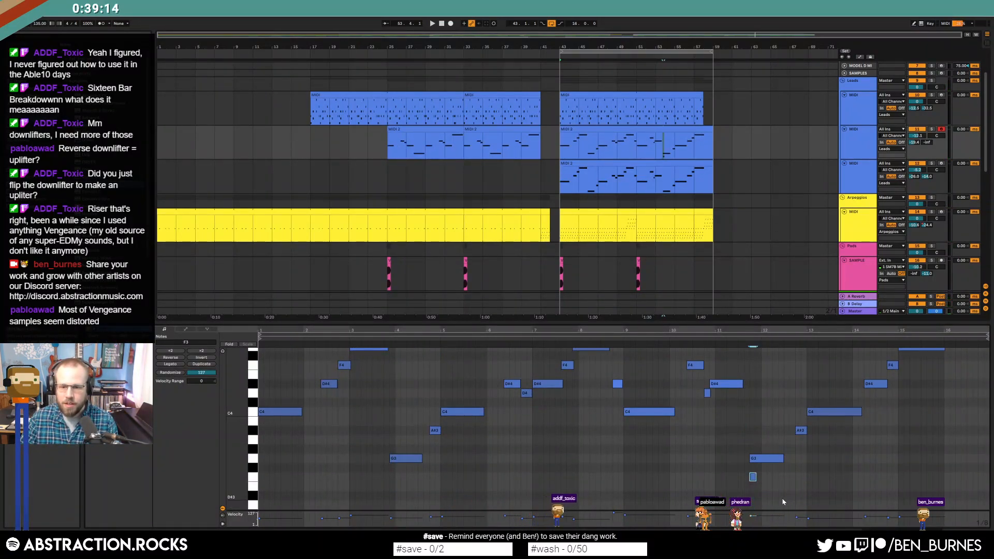
key(space)
key(Down)
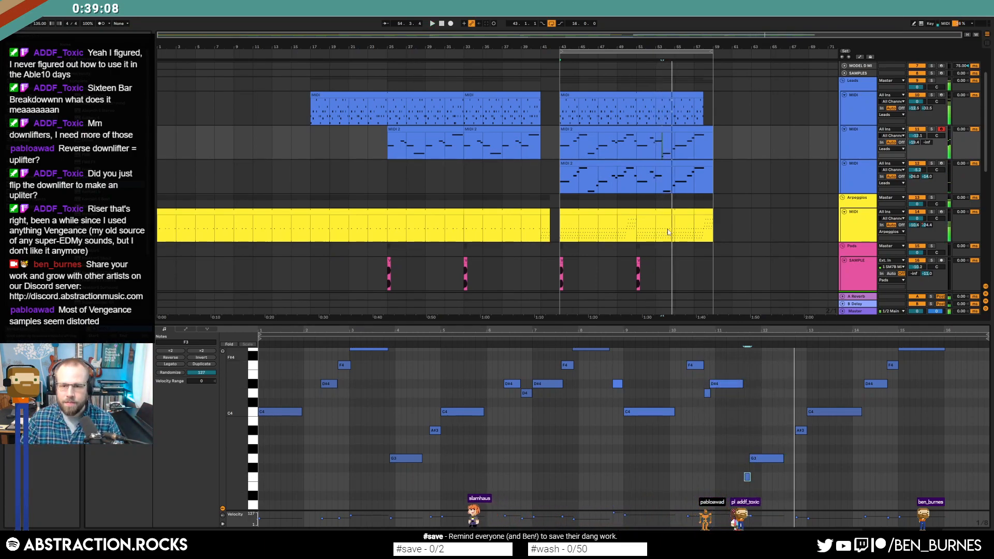
- Copy the second lead's edited bar 43 clip over the third lead's clip, and audition the passage with the pickup note
drag(675, 131, 667, 167)
click(657, 153)
key(space)
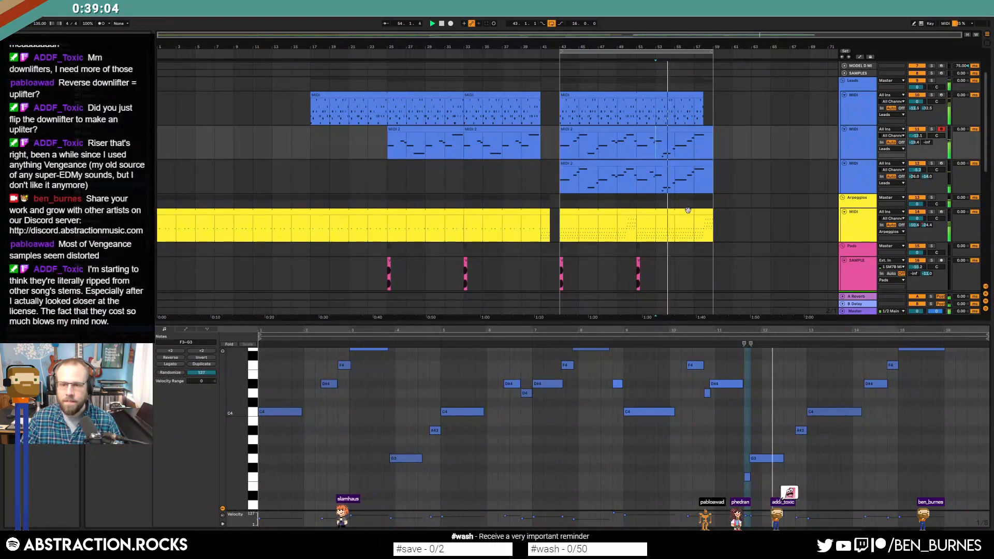
key(shift+Tab)
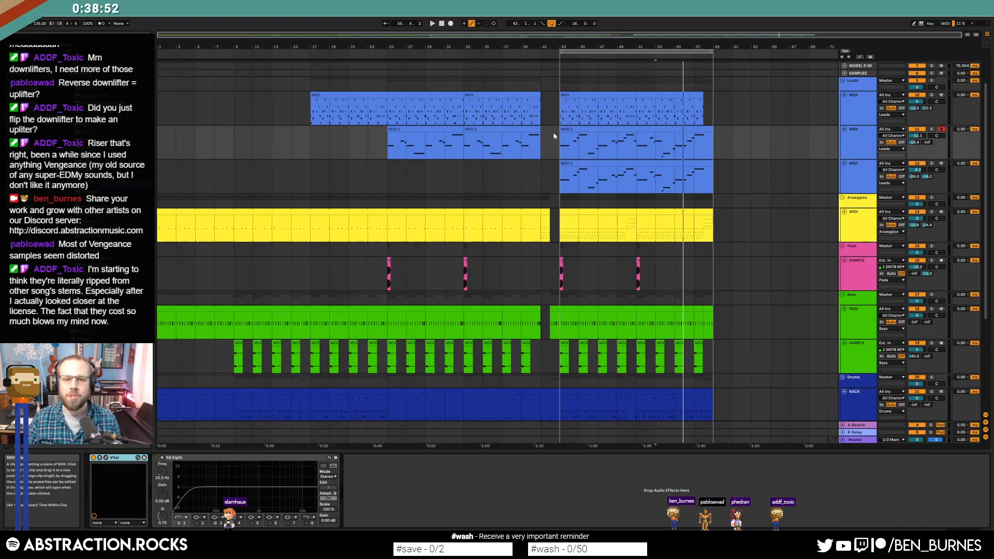
- Audition the arrangement from bar 25, where the second lead enters
click(465, 141)
key(space)
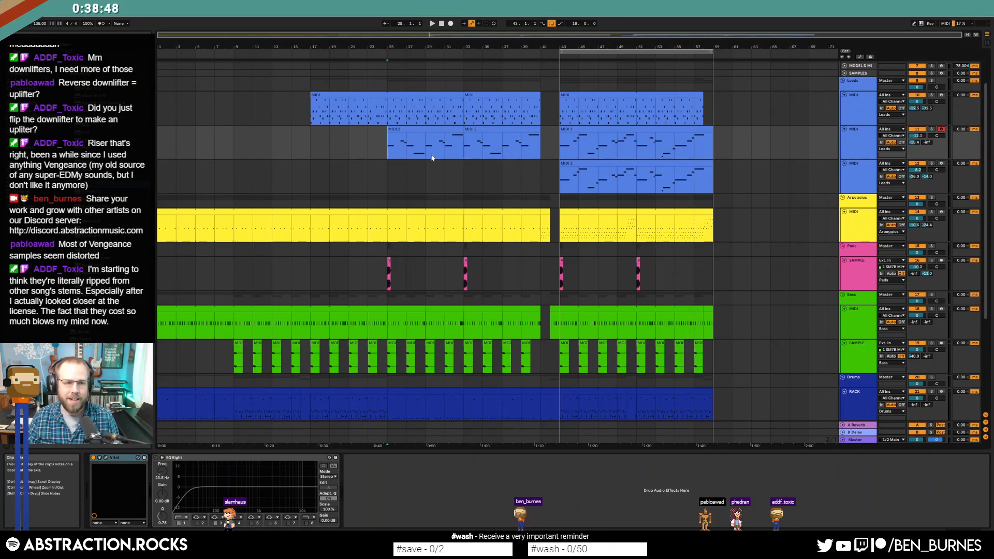
click(391, 148)
scroll(492, 172, down, 2)
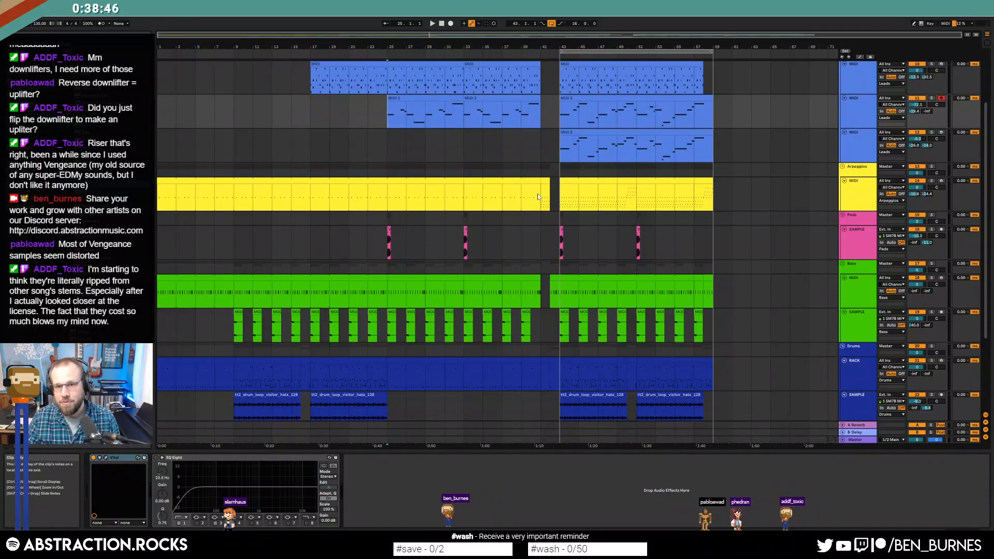
drag(541, 198, 550, 199)
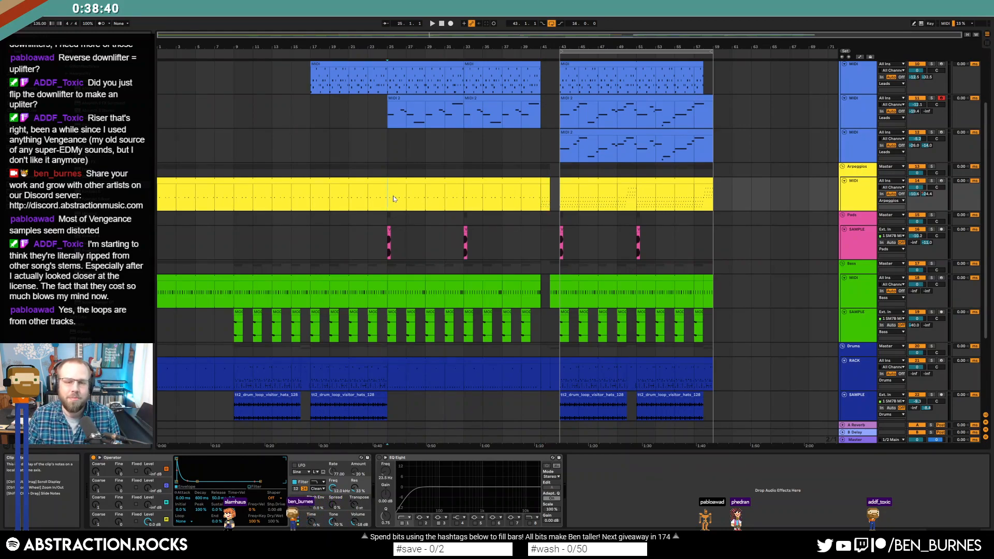
scroll(451, 228, down, 7)
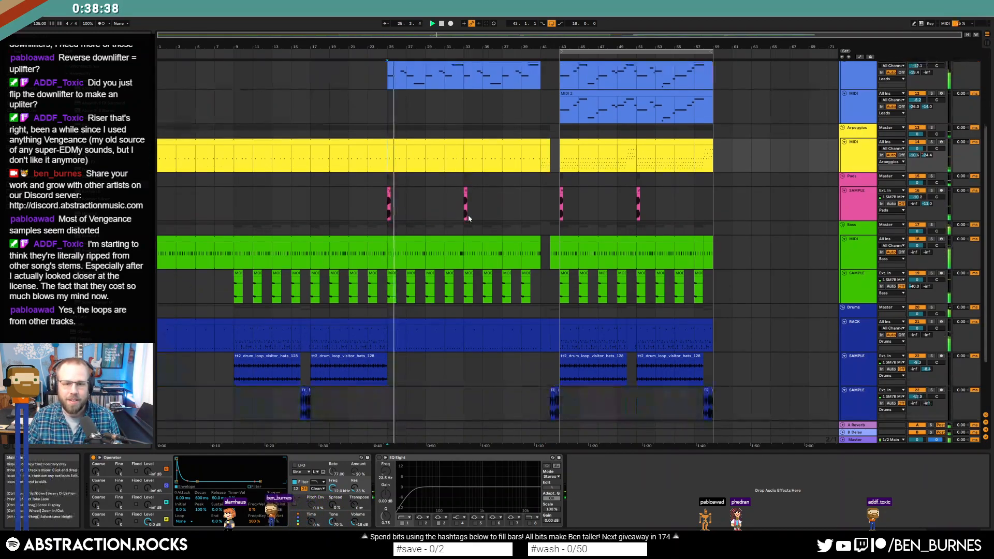
- Lower the gain of the first downlifter clip to about -5 dB, and audition it from bar 25
double_click(513, 367)
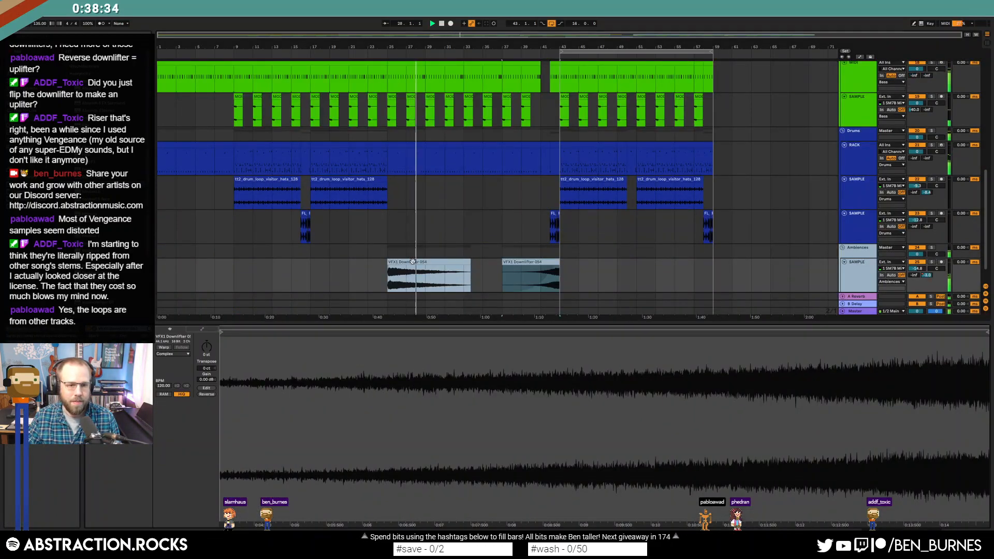
click(412, 261)
drag(205, 381, 205, 384)
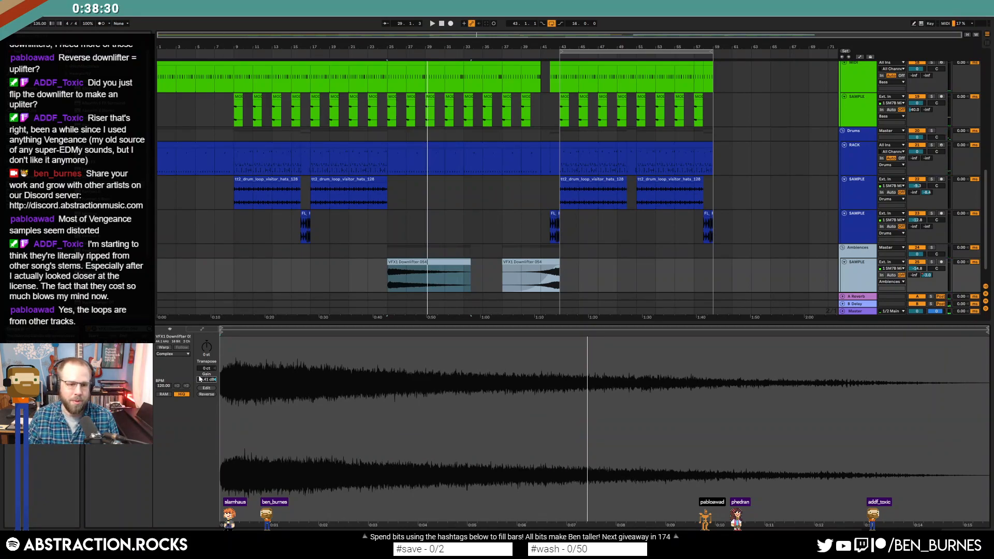
drag(206, 383, 206, 386)
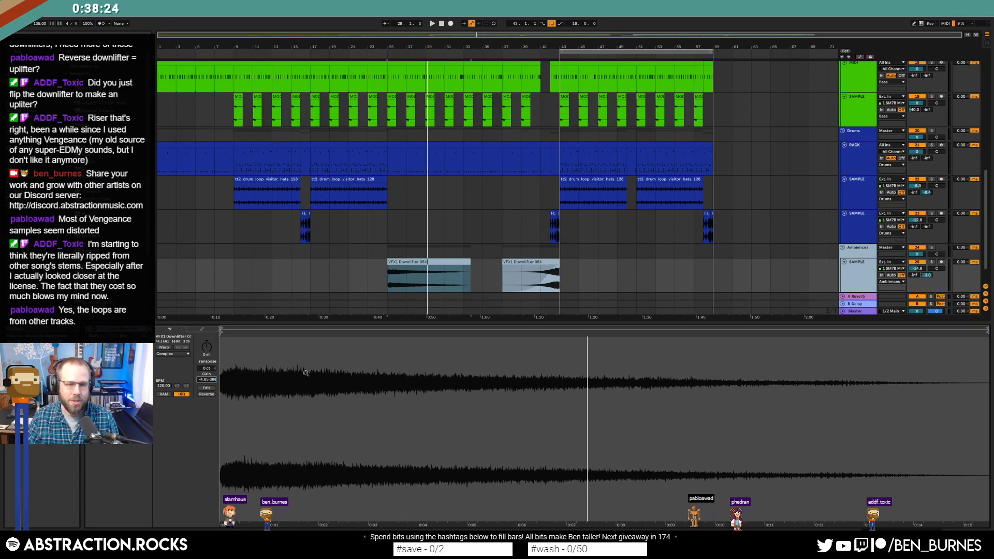
click(385, 278)
key(space)
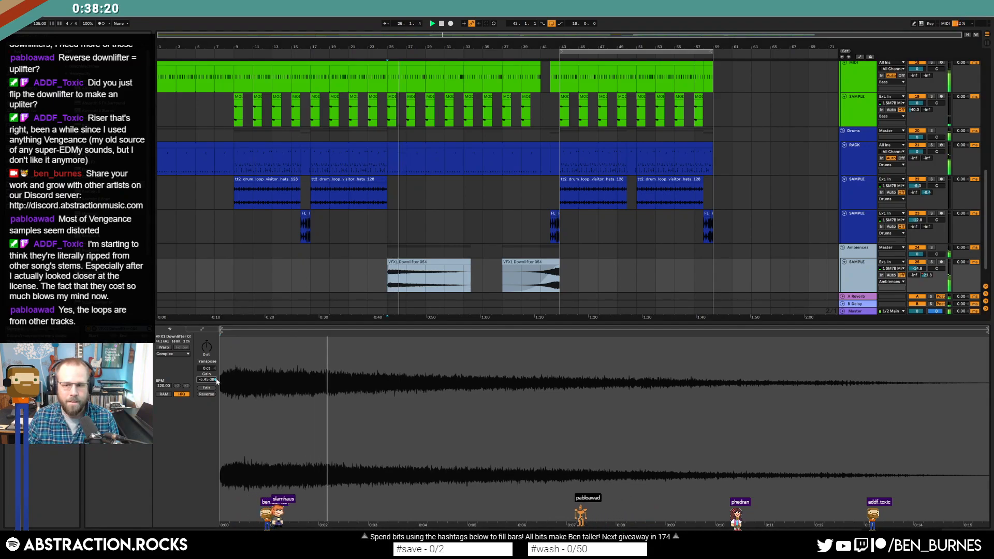
- Inspect the effects and advanced settings of the second lead's Vital patch Synthetic Quartet, and set its glide to 0.193 secs
key(shift+Tab)
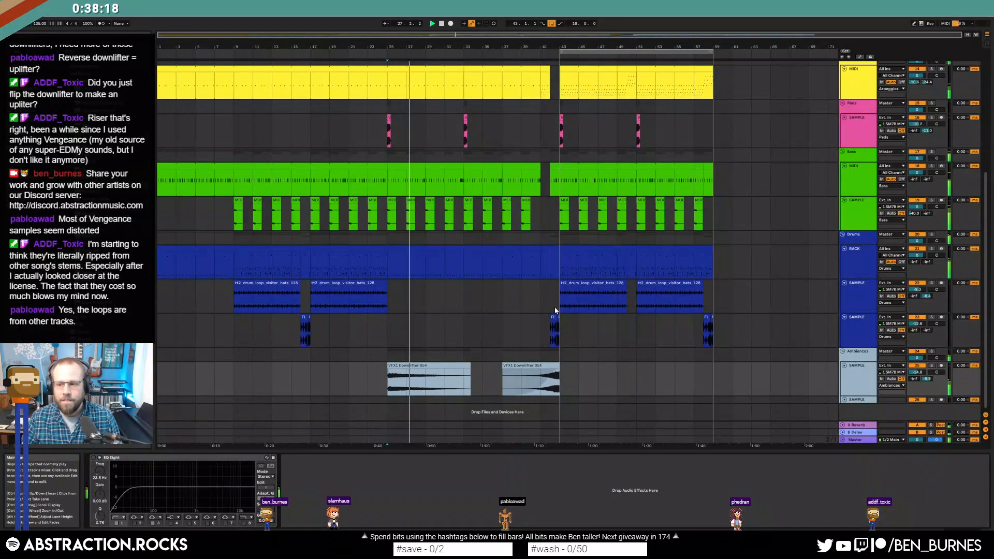
scroll(610, 337, up, 5)
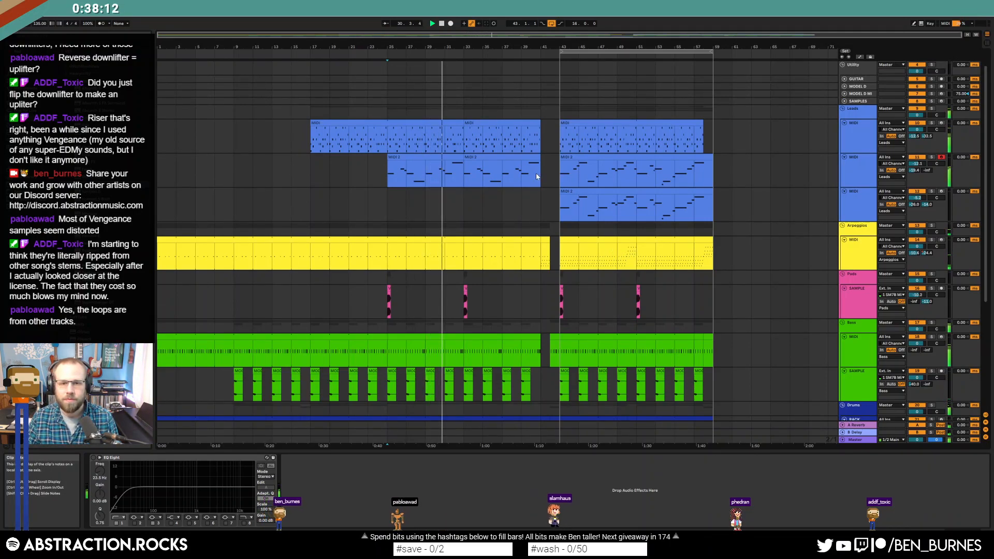
click(458, 157)
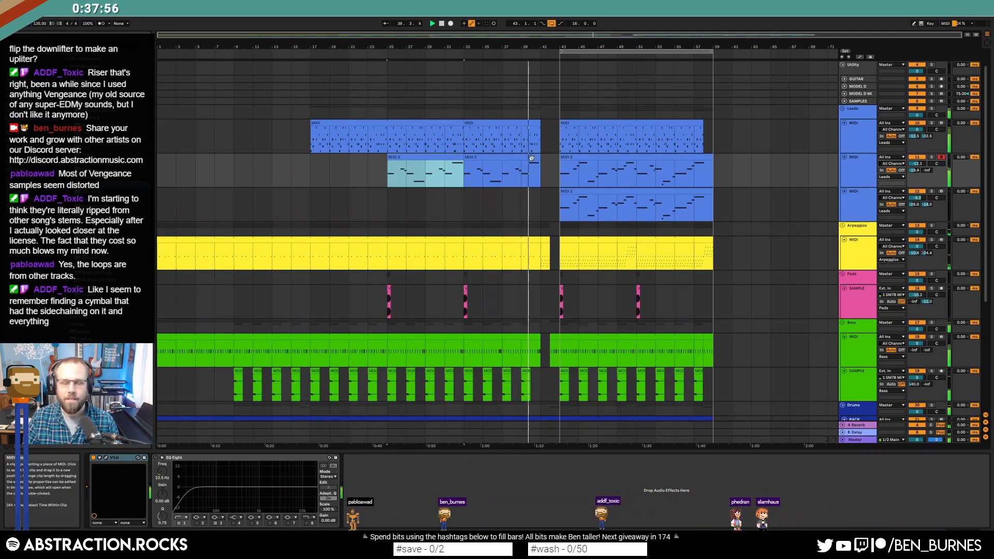
click(106, 458)
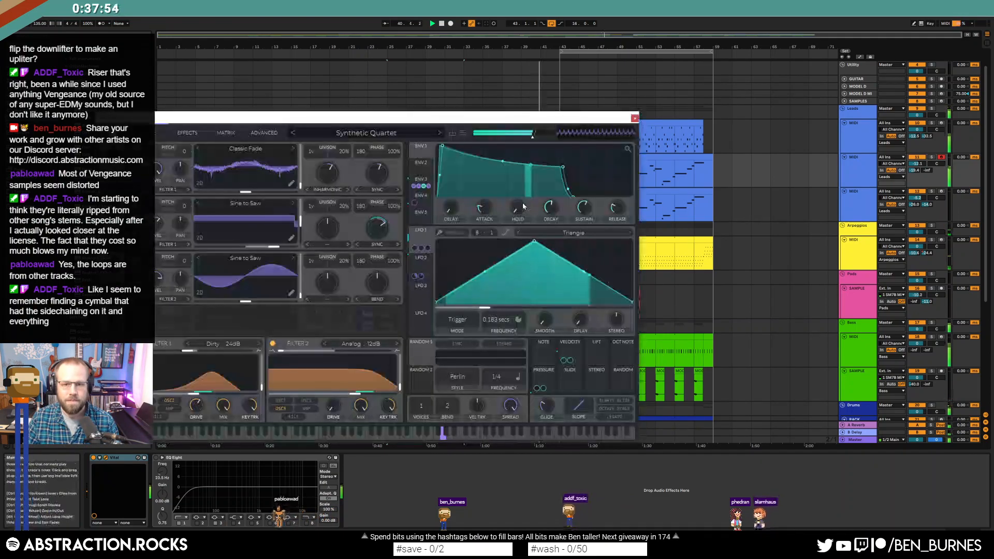
drag(486, 122, 503, 150)
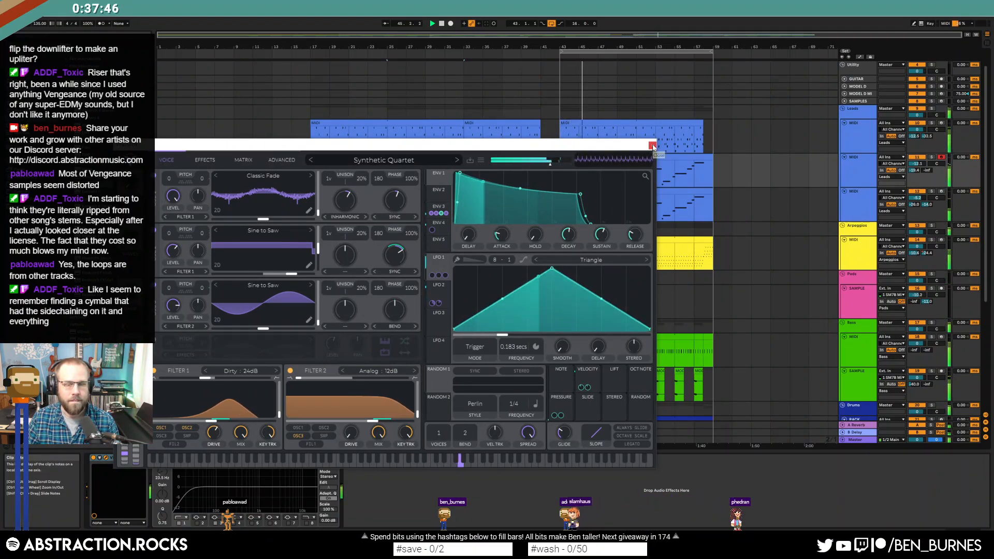
click(200, 163)
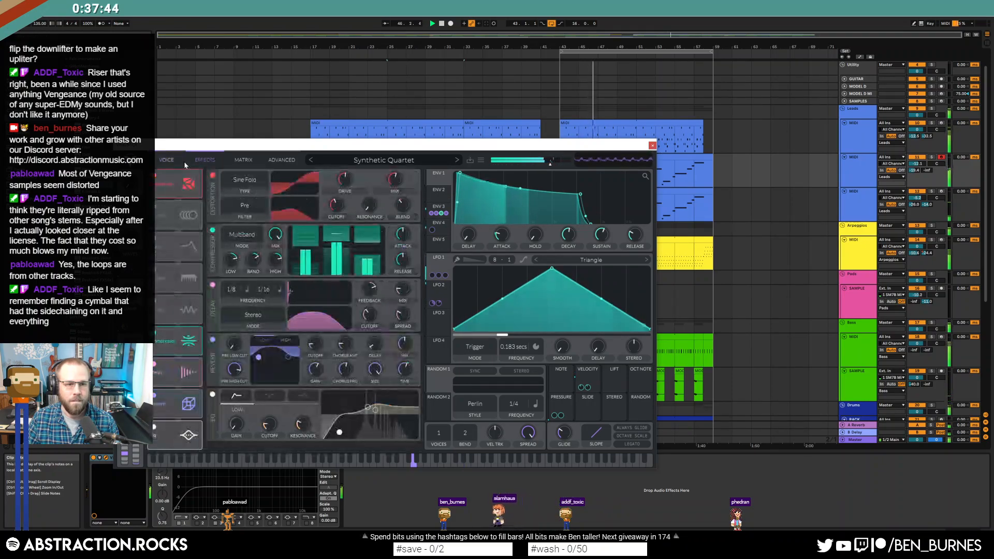
click(169, 160)
click(285, 160)
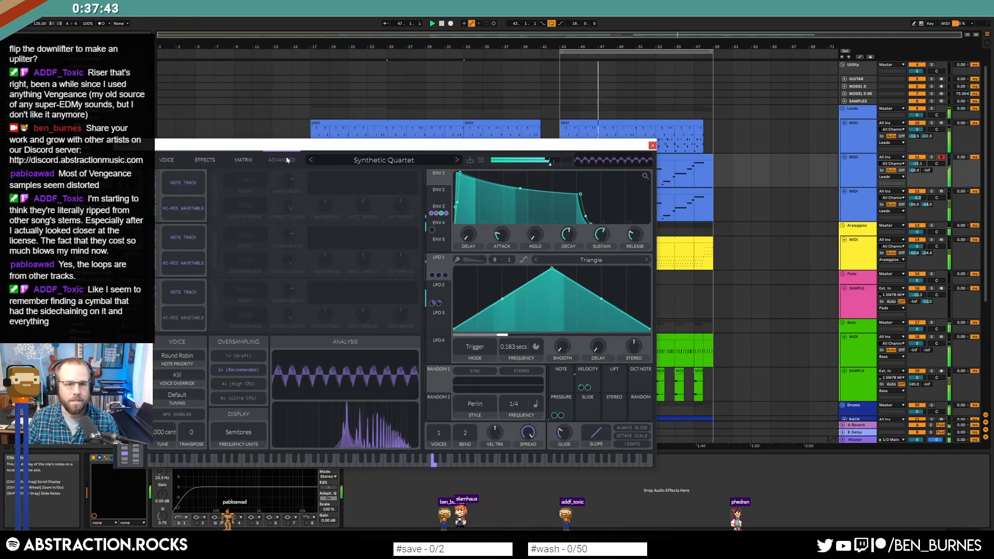
click(162, 163)
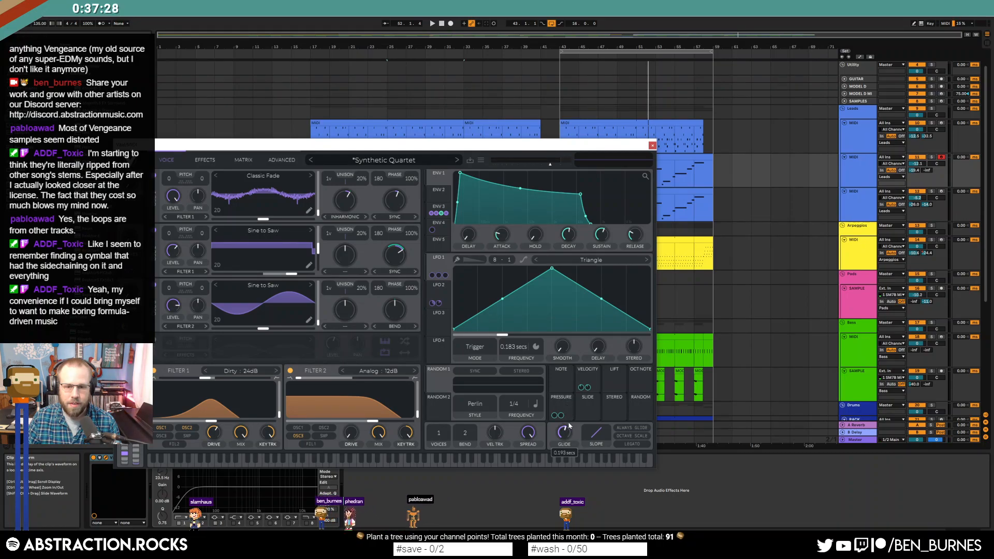
- Audition the second lead's glide from bar 25 and from around bar 45, keeping the synth window clear of the clips
key(space)
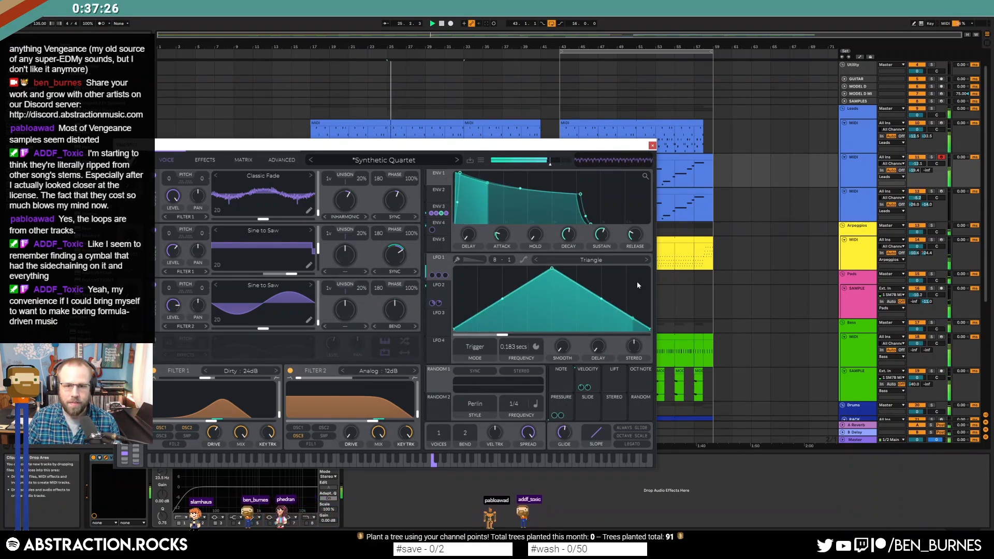
drag(556, 145, 580, 221)
click(564, 179)
key(space)
key(space)
click(573, 179)
key(space)
key(space)
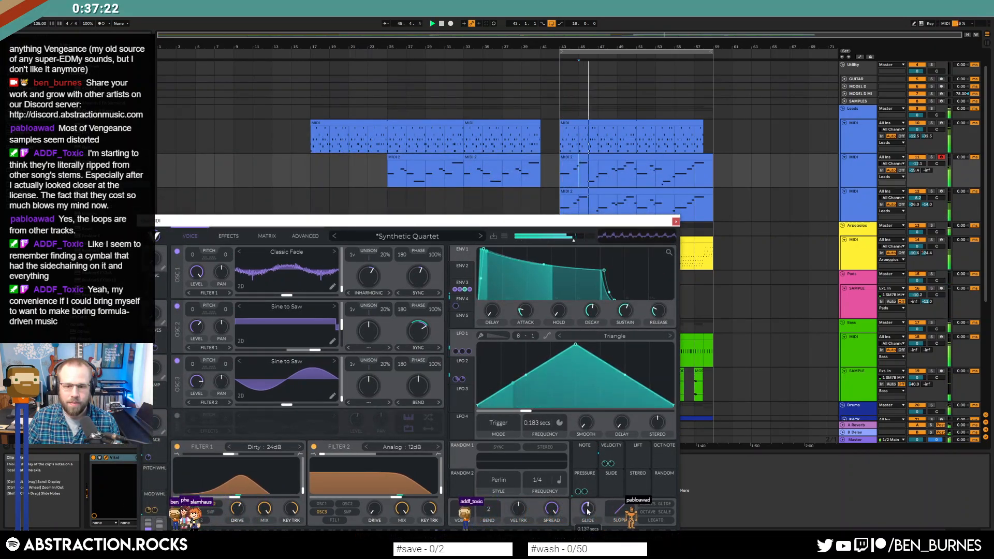
- Raise the Vital patch's glide to about 0.223 secs during playback, and close the synth window
drag(587, 511, 587, 507)
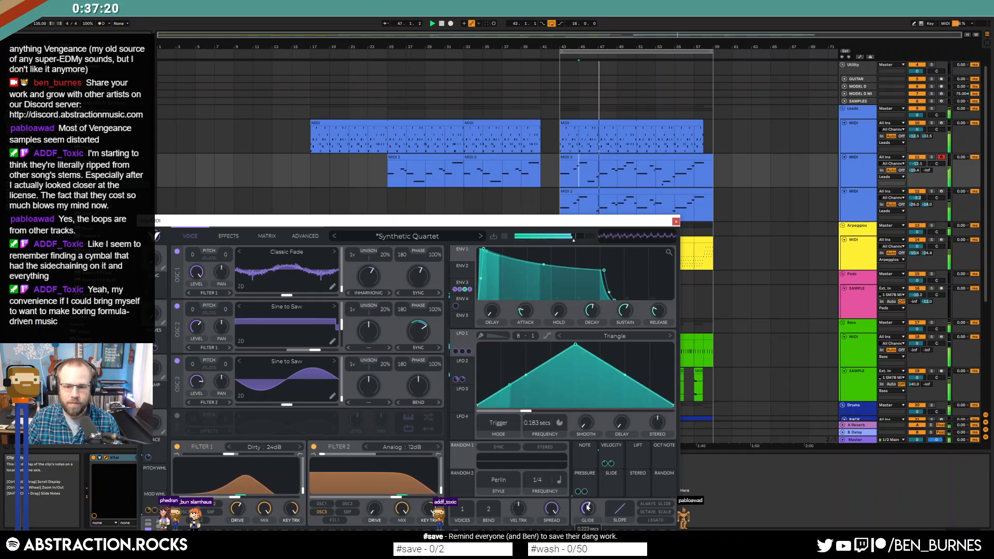
key(space)
click(676, 222)
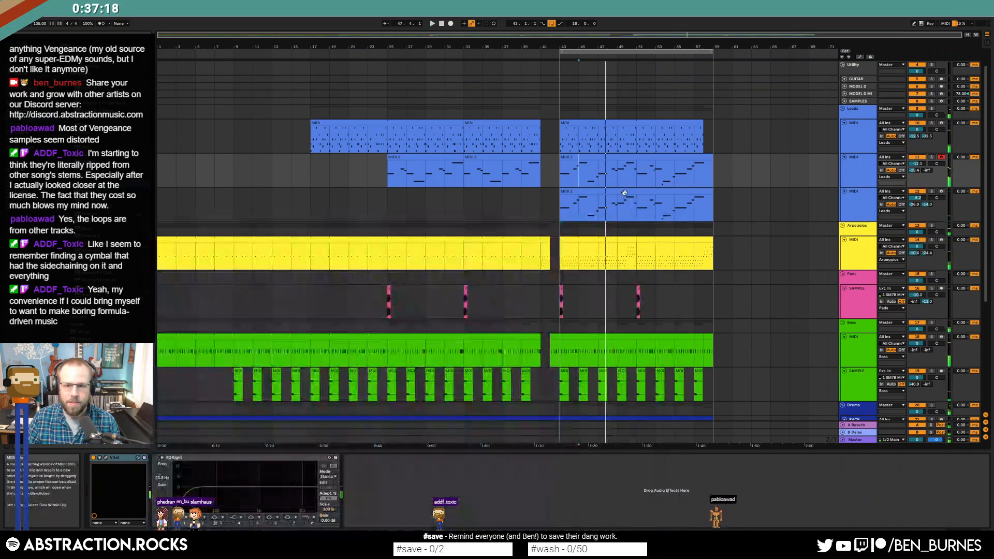
- Inspect the notes of the third and second leads' bar 43 clips in the piano roll
double_click(624, 192)
drag(529, 449, 529, 327)
click(615, 155)
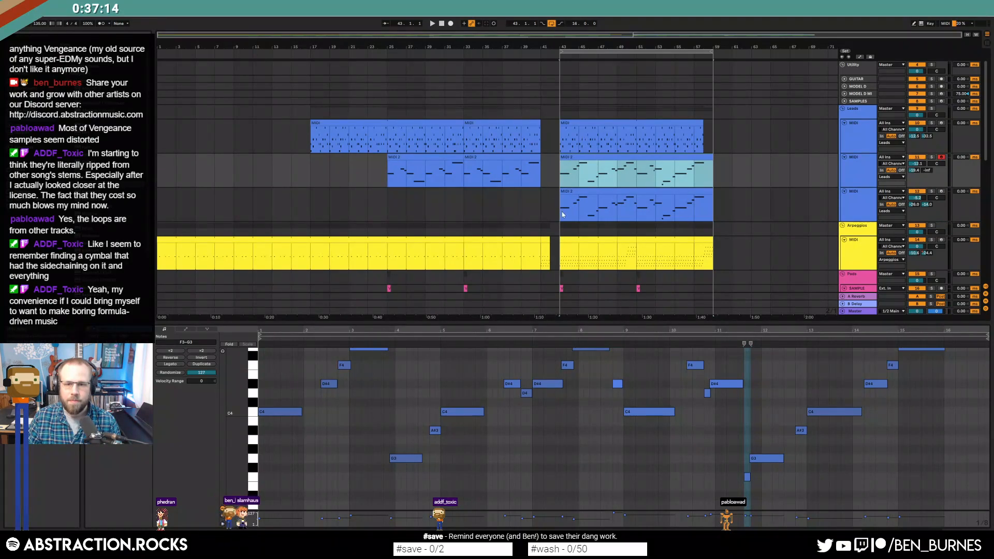
scroll(562, 212, down, 4)
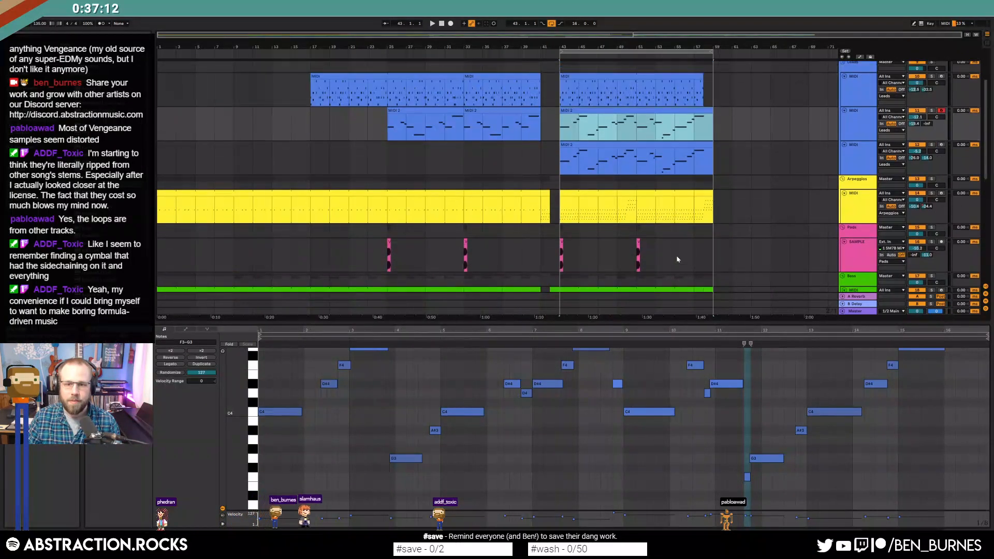
key(shift+Tab)
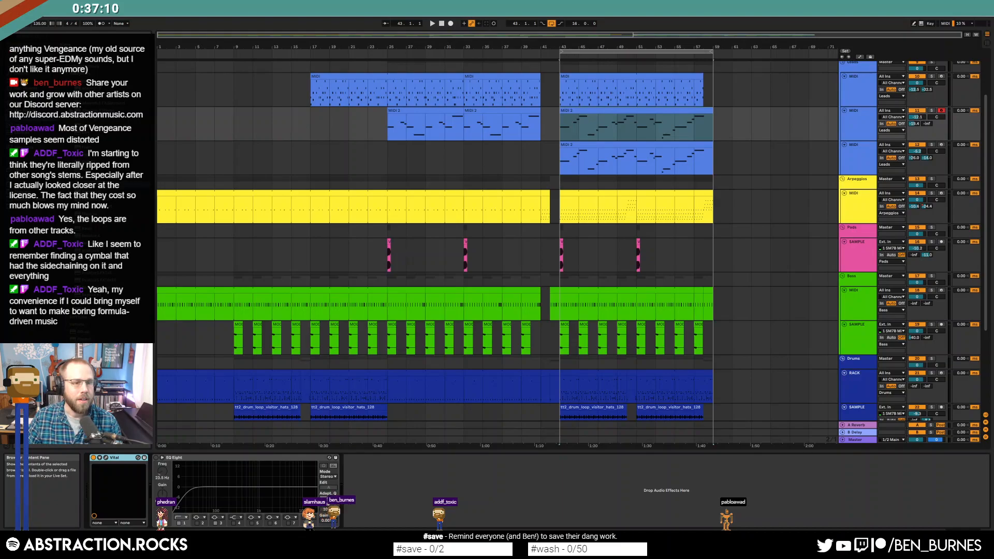
- Insert a Utility device between Vital and EQ Eight on the second lead, and show the arrangement's automation lanes
scroll(569, 123, up, 5)
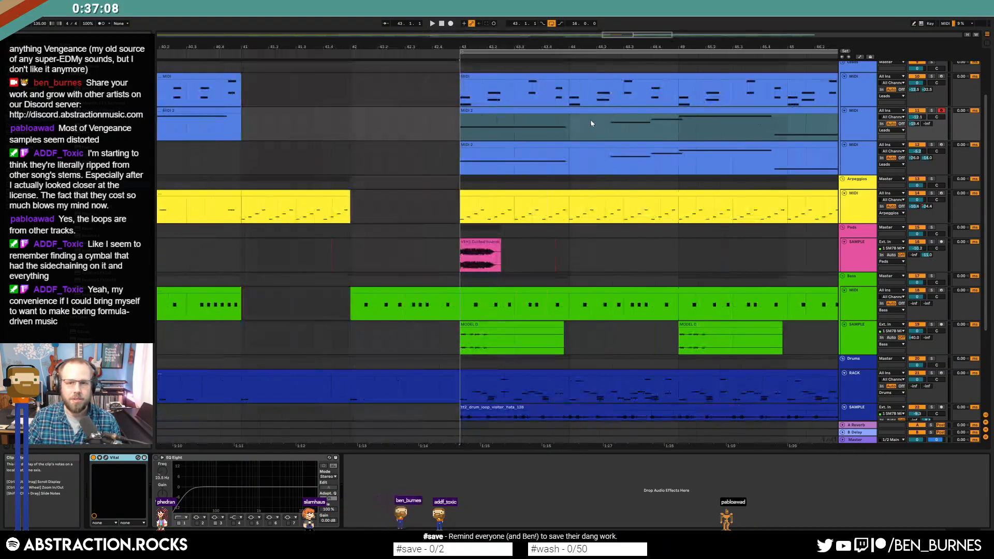
drag(624, 35, 632, 34)
click(364, 127)
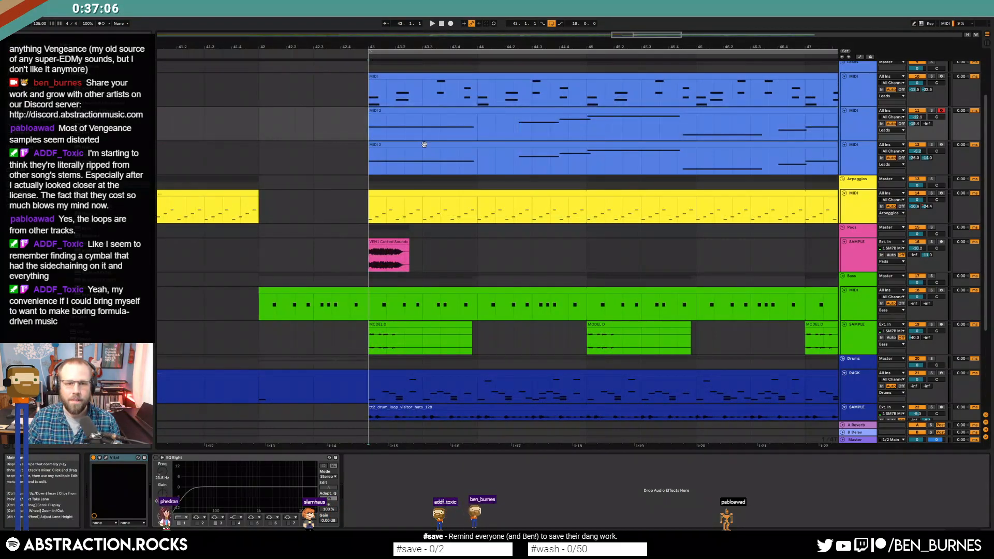
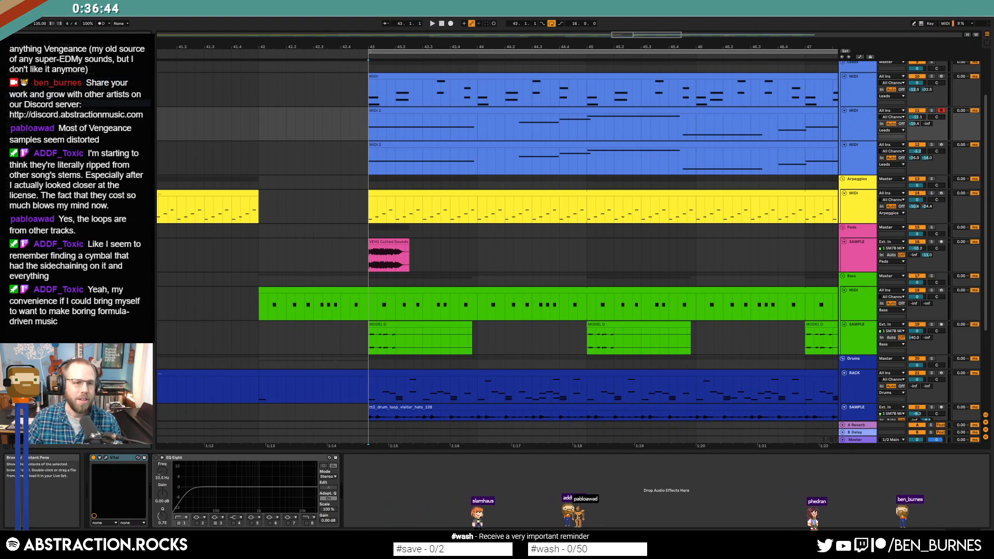
drag(104, 103, 151, 482)
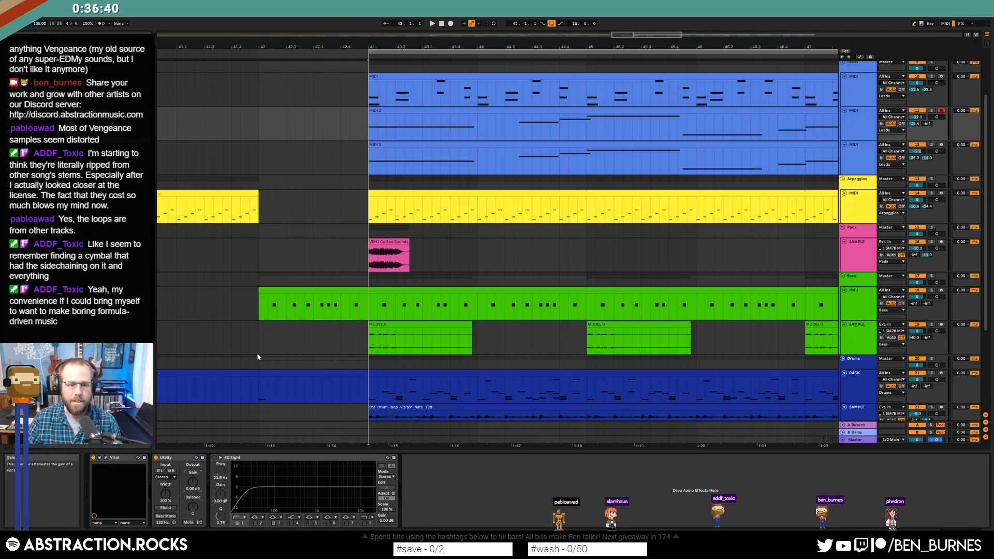
key(a)
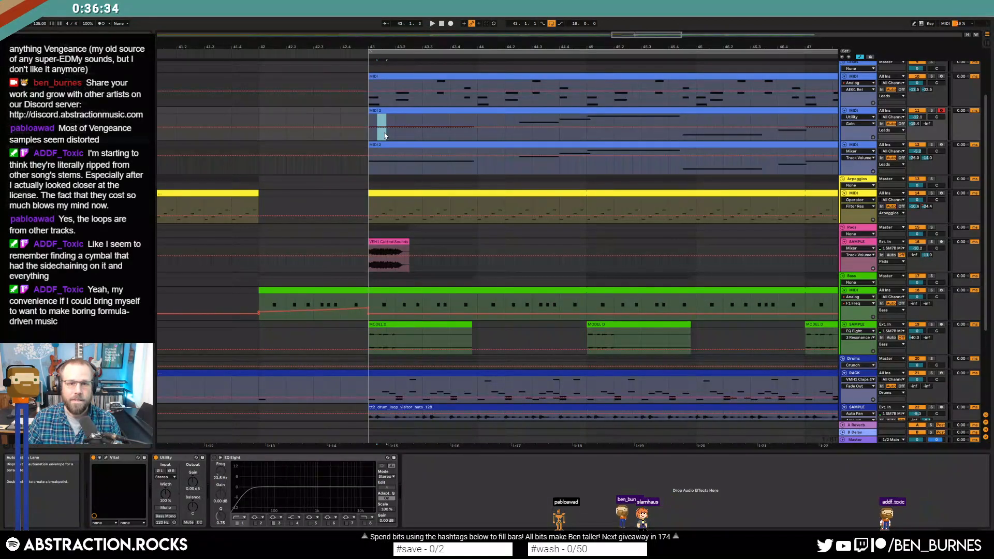
- Shape two gating cuts down to -inf dB in the second lead's Utility Gain automation at the beginning of bar 43
scroll(385, 135, up, 3)
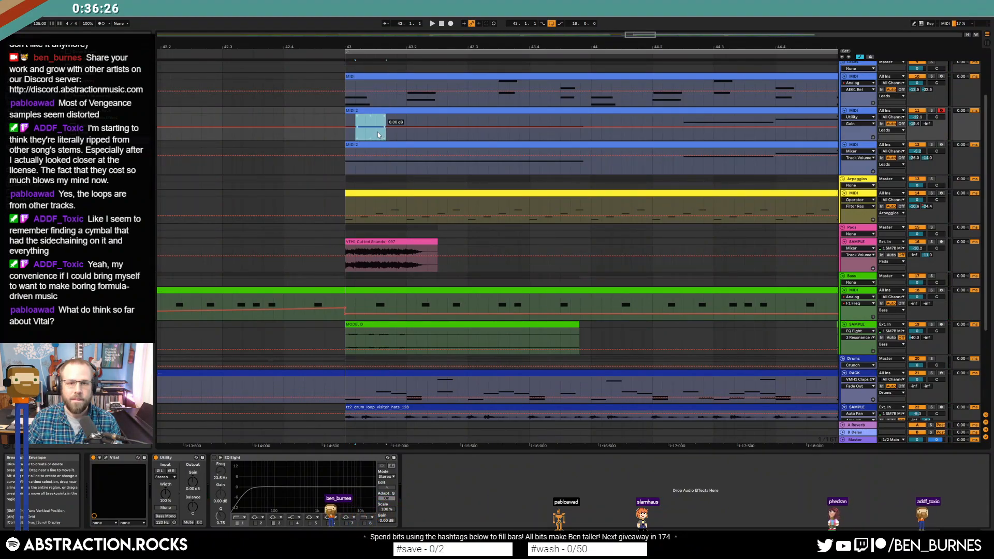
click(402, 136)
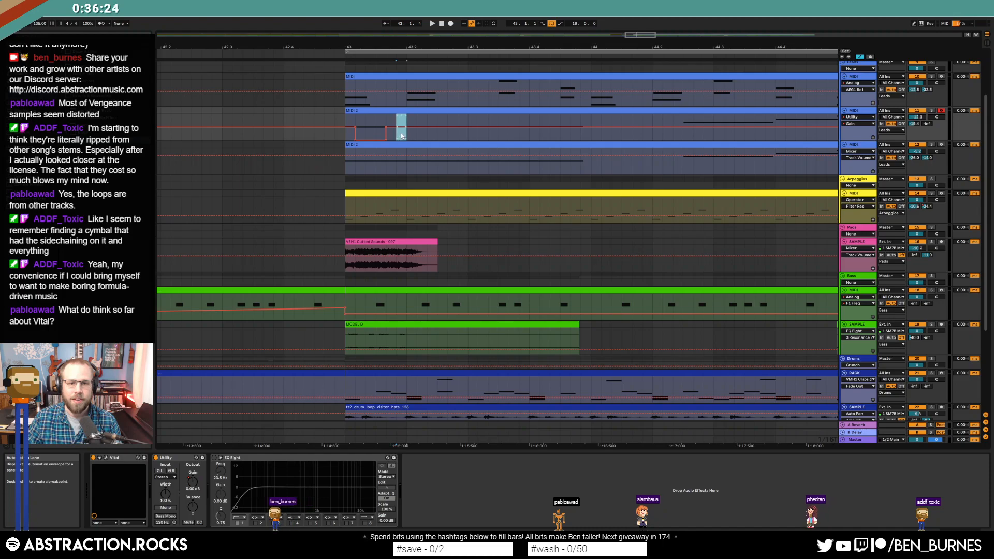
click(401, 135)
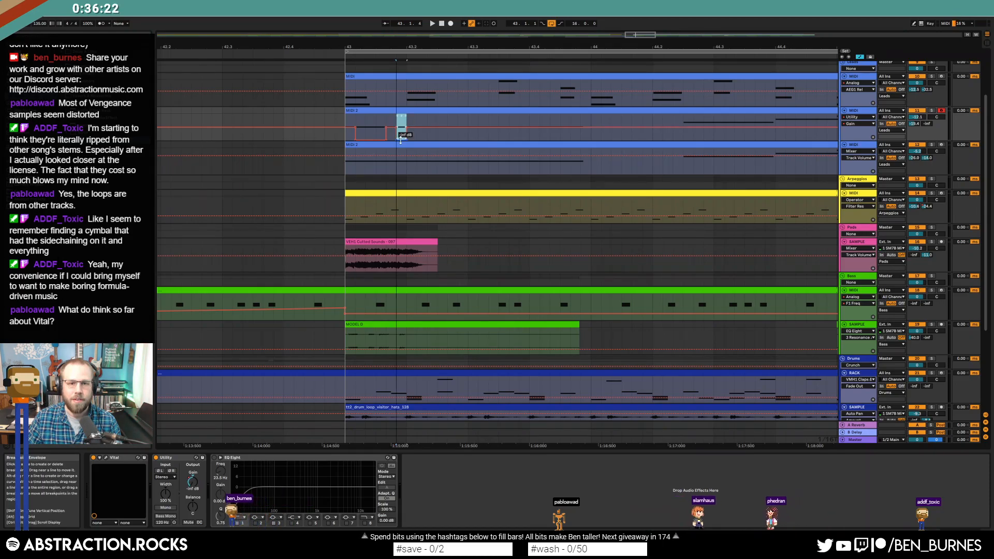
drag(403, 119, 357, 127)
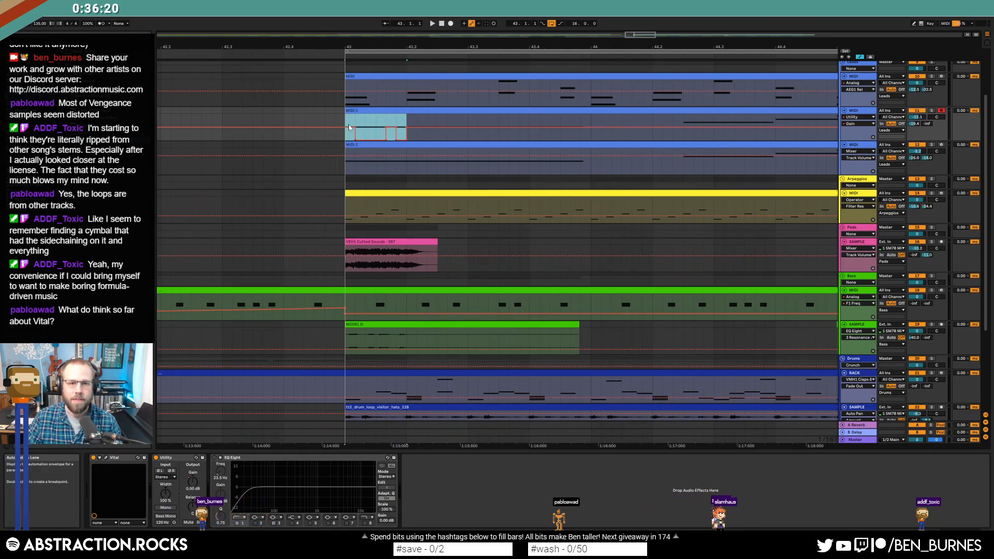
- Duplicate the one-beat gating pattern five times along the second lead's gain automation, and audition it
key(ctrl+d)
key(ctrl+d)
key(ctrl+d)
key(ctrl+d)
key(ctrl+d)
click(325, 116)
key(space)
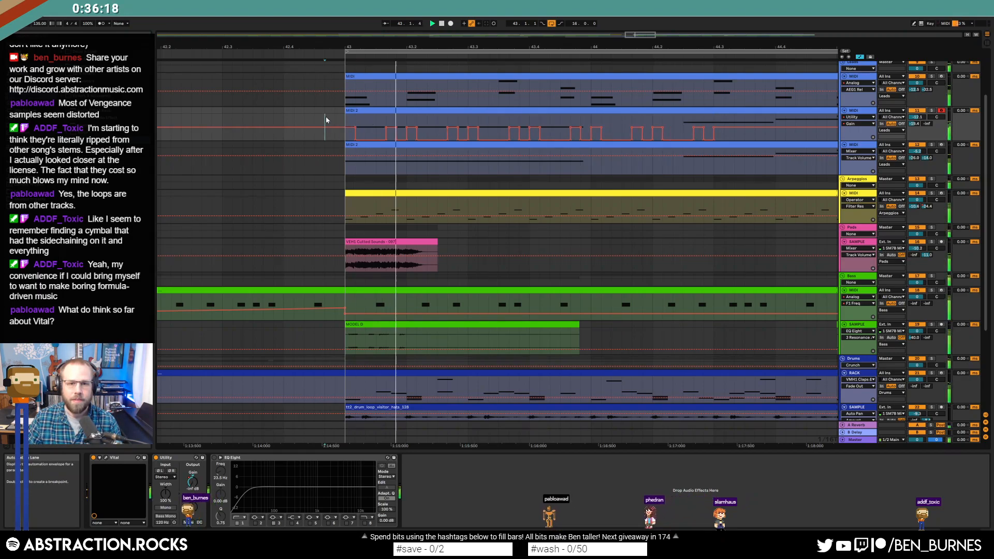
key(space)
- Audition the gated second lead again from the start of bar 43, examining the pulse timing up close
click(375, 119)
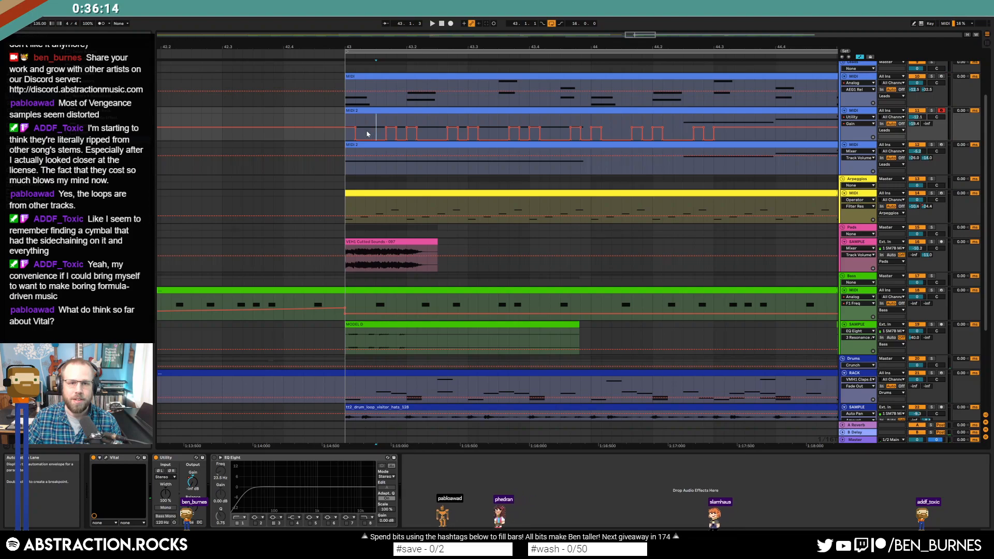
scroll(371, 133, up, 2)
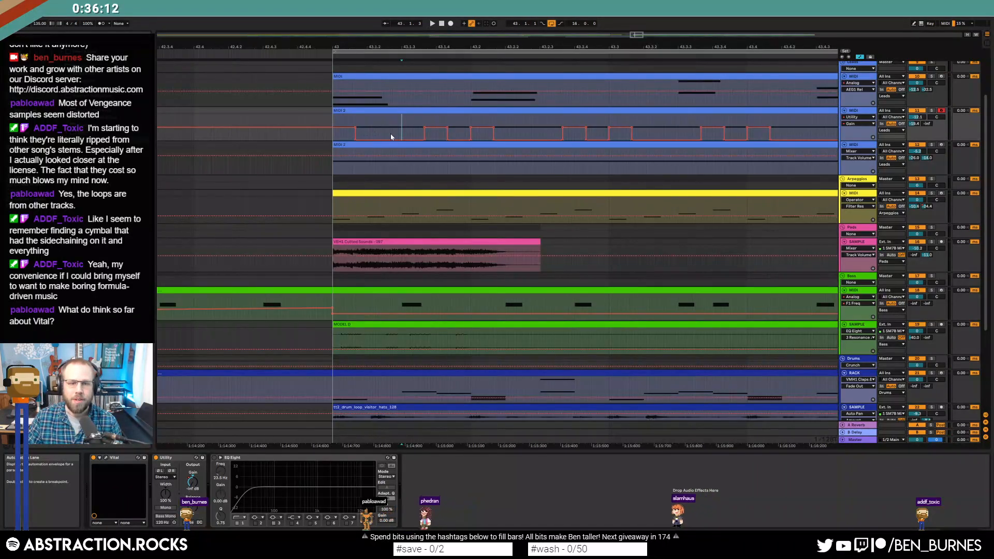
key(space)
click(331, 122)
key(space)
key(space)
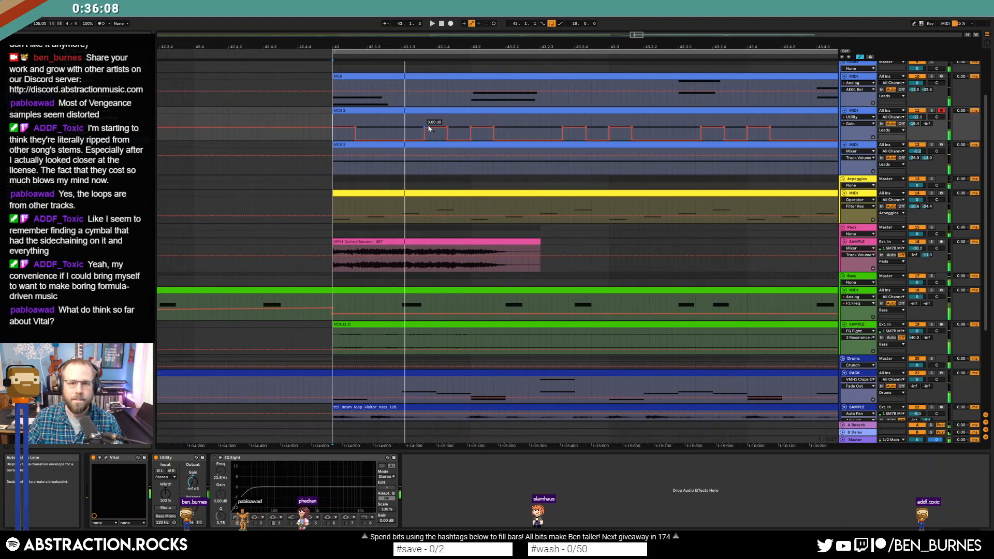
- Clear the gain pulses after the first cut, shape a shorter 0 dB pulse within bar 43's opening beat, and audition it
click(414, 133)
drag(467, 134, 745, 132)
key(Delete)
click(557, 130)
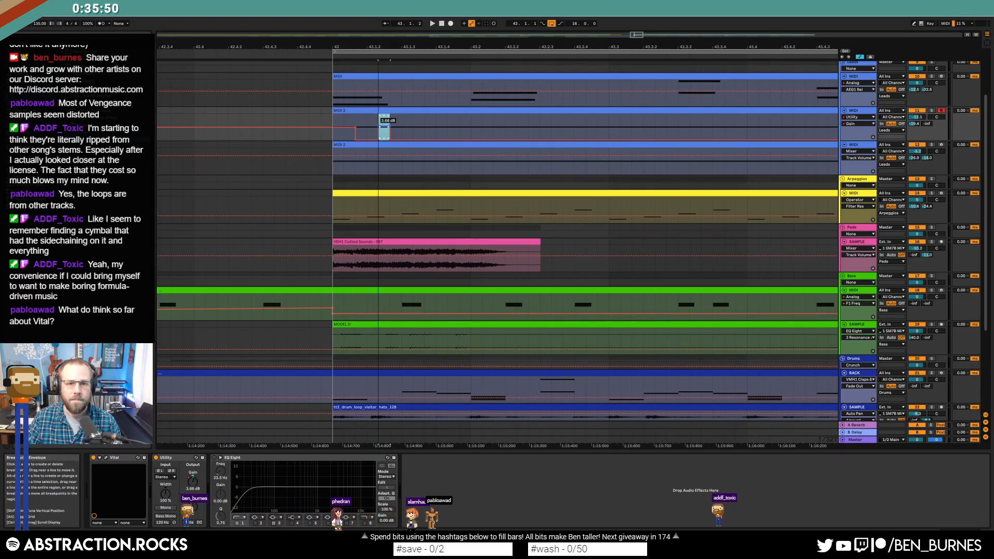
key(ctrl+z)
key(ctrl+z)
click(378, 125)
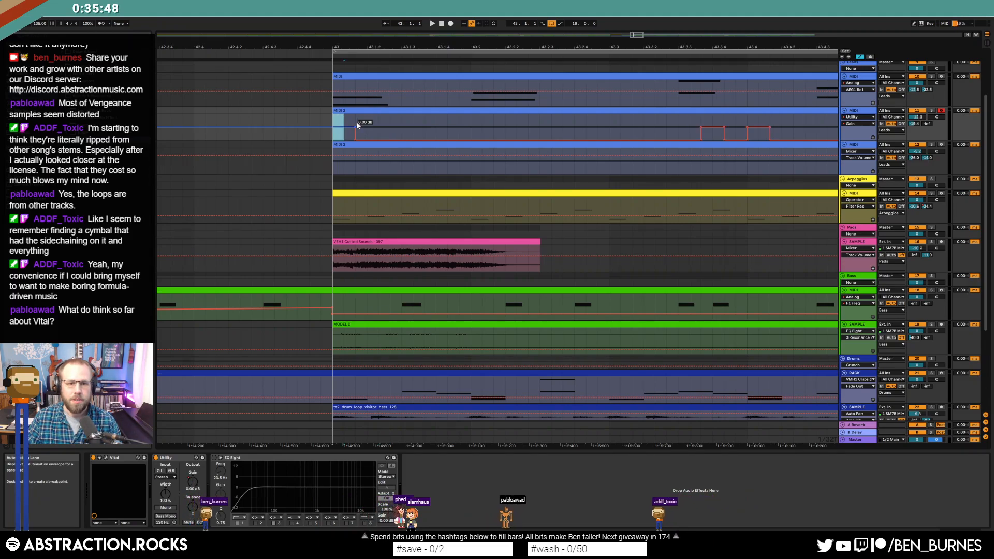
click(310, 122)
key(space)
key(space)
- Duplicate the reworked gating pattern from the start of bar 43 three times, and audition the result
click(397, 122)
click(333, 127)
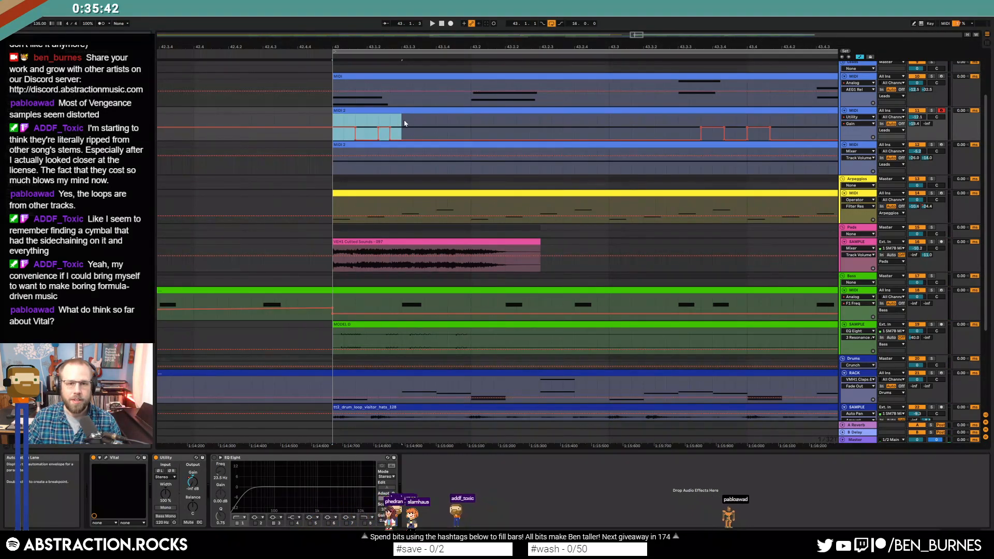
key(ctrl+d)
key(ctrl+d)
key(ctrl+d)
click(309, 128)
key(space)
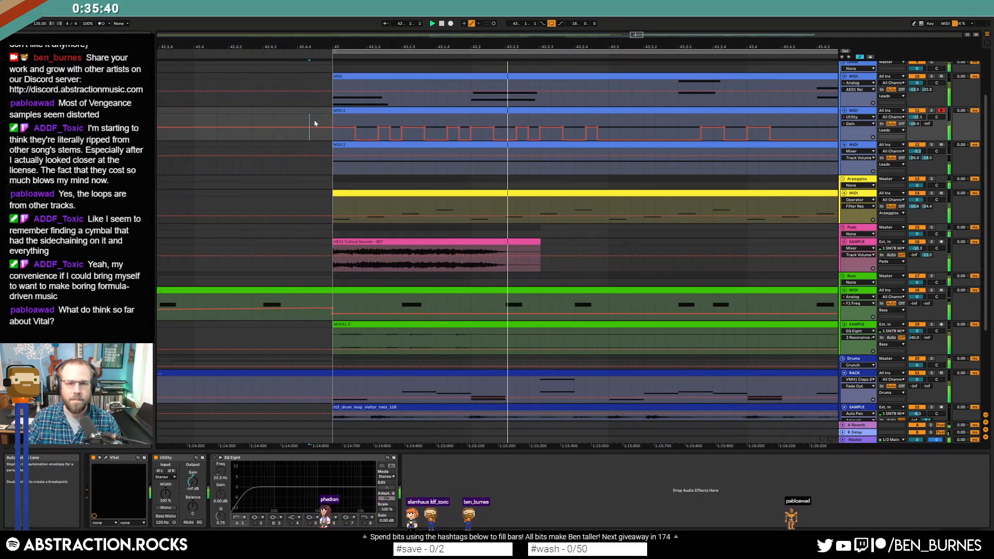
key(space)
- Delete the leftover gain automation after the new gating pattern, up to about bar 45
scroll(659, 127, down, 4)
drag(652, 127, 831, 127)
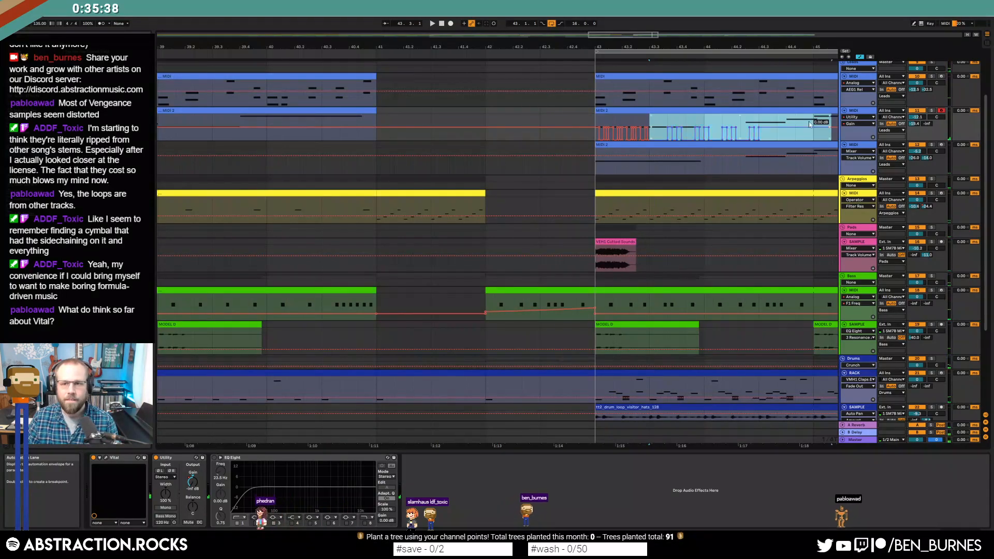
key(Delete)
- Repeat the first two beats of bar 43's gating automation along the second lead until the middle of bar 58
drag(630, 38, 661, 32)
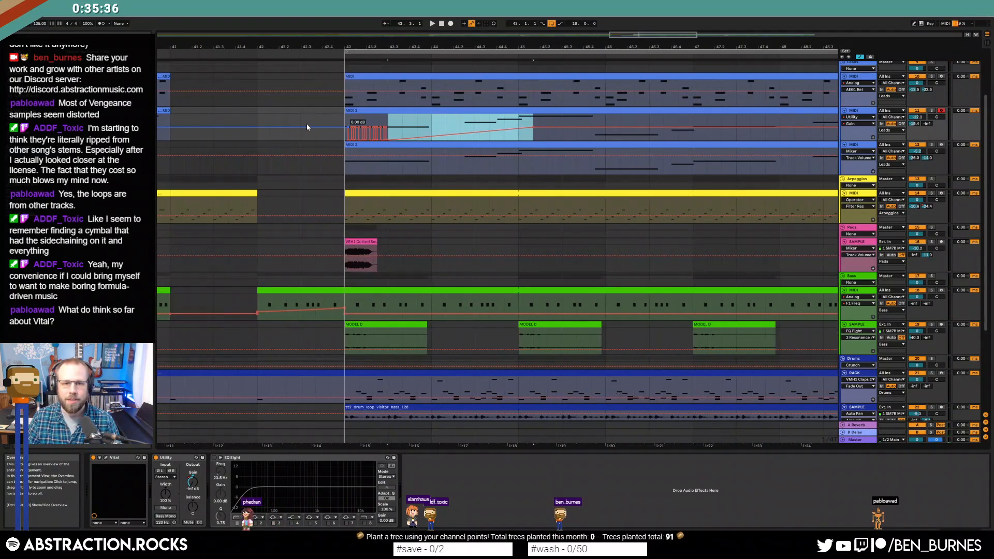
drag(346, 125, 389, 126)
key(ctrl+d)
key(ctrl+d)
key(ctrl+d)
key(ctrl+d)
key(ctrl+d)
key(ctrl+d)
key(ctrl+d)
key(ctrl+d)
key(ctrl+d)
key(ctrl+d)
key(ctrl+d)
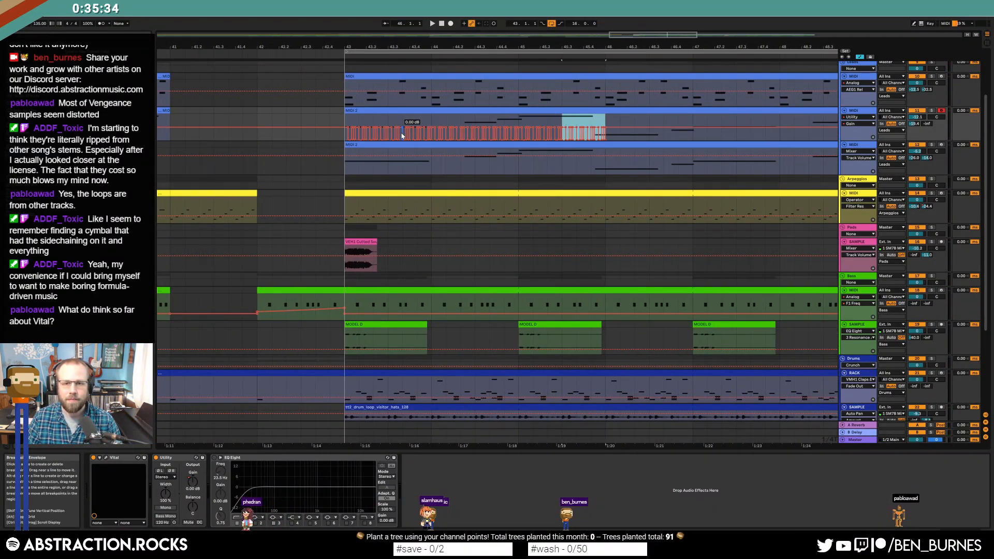
key(ctrl+d)
key(ctrl+d)
key(ctrl+d)
key(ctrl+d)
key(ctrl+d)
key(ctrl+d)
key(ctrl+d)
key(ctrl+d)
key(ctrl+d)
key(ctrl+d)
key(ctrl+d)
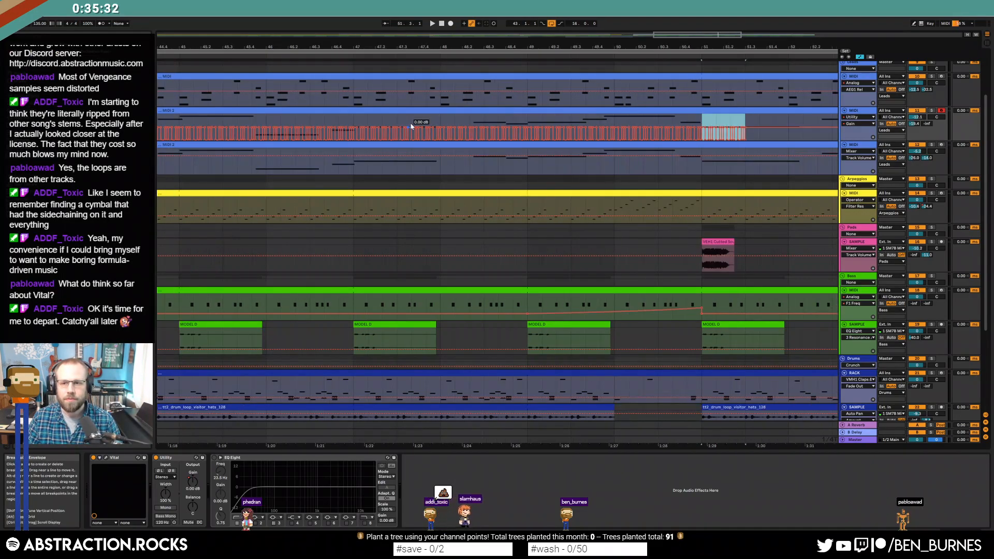
key(ctrl+d)
key(ctrl+d)
key(ctrl+d)
key(ctrl+d)
key(ctrl+d)
key(ctrl+d)
key(ctrl+d)
key(ctrl+d)
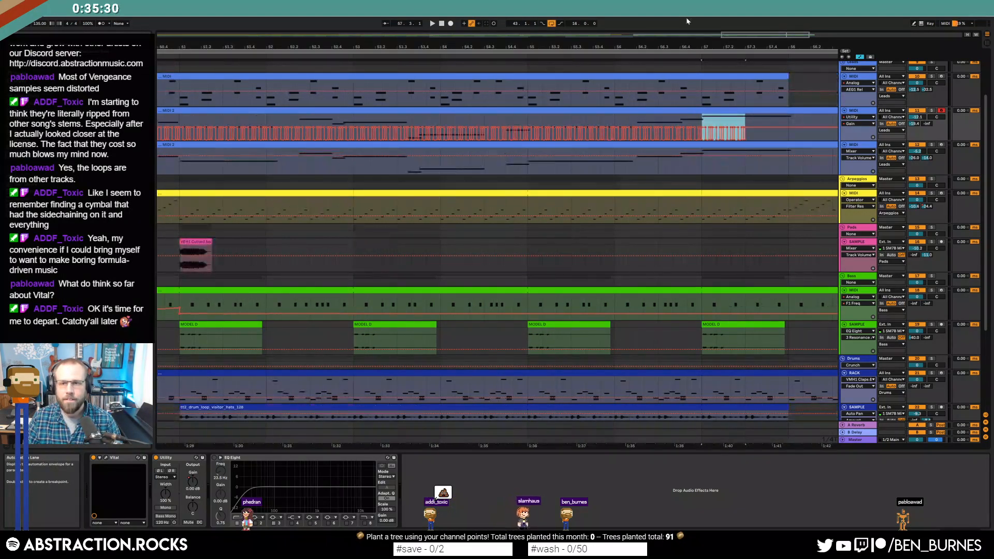
drag(765, 35, 765, 15)
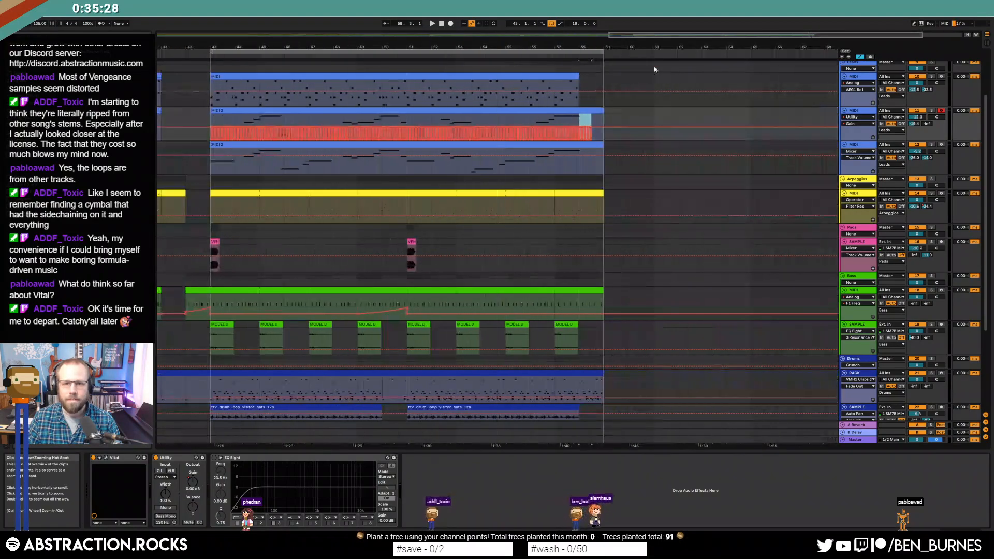
- Audition the arrangement from bar 43 with the second lead's full gating automation
click(210, 119)
key(space)
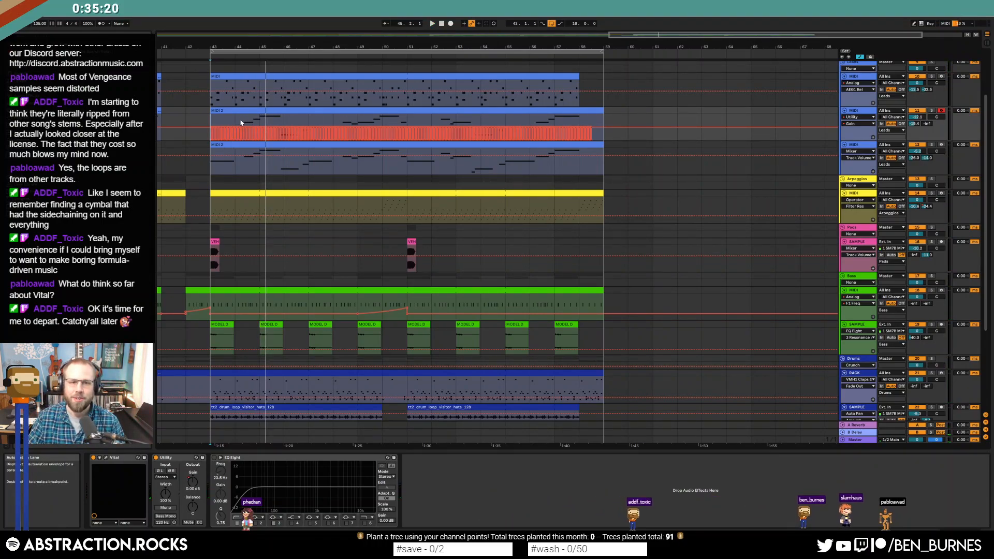
key(space)
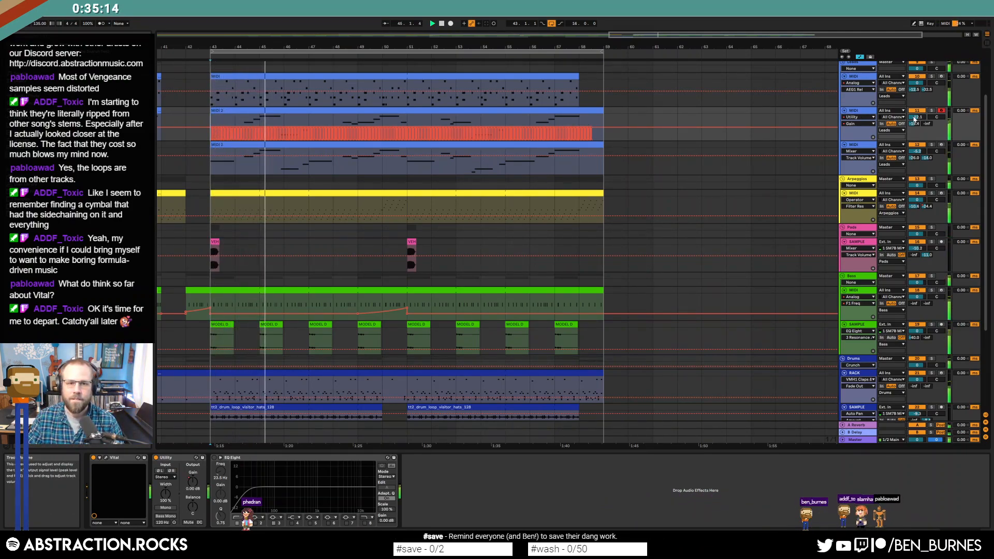
- Delete the third lead track with the Kontakt Pocket Friend patch, and select the second lead's bar 43 clip
click(833, 153)
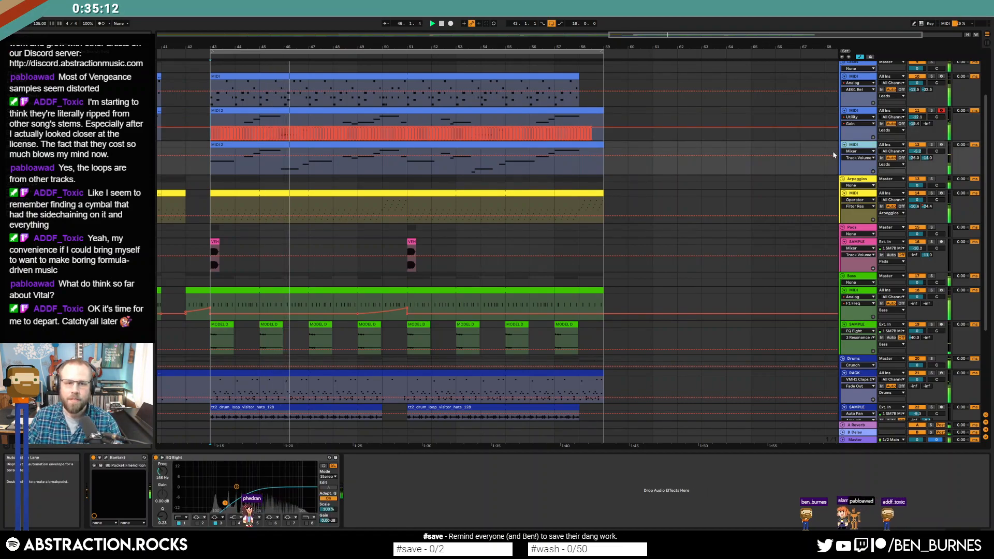
key(Delete)
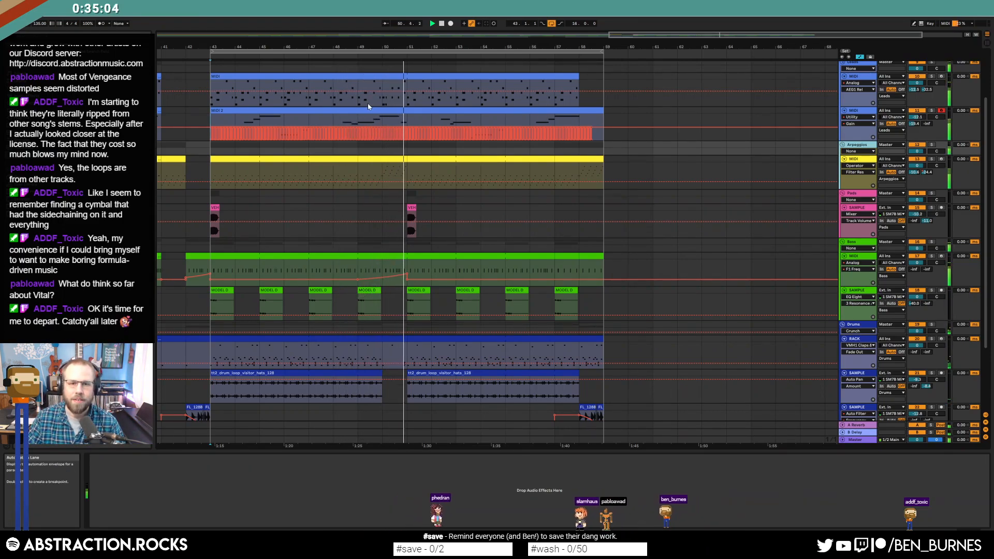
click(435, 110)
click(710, 126)
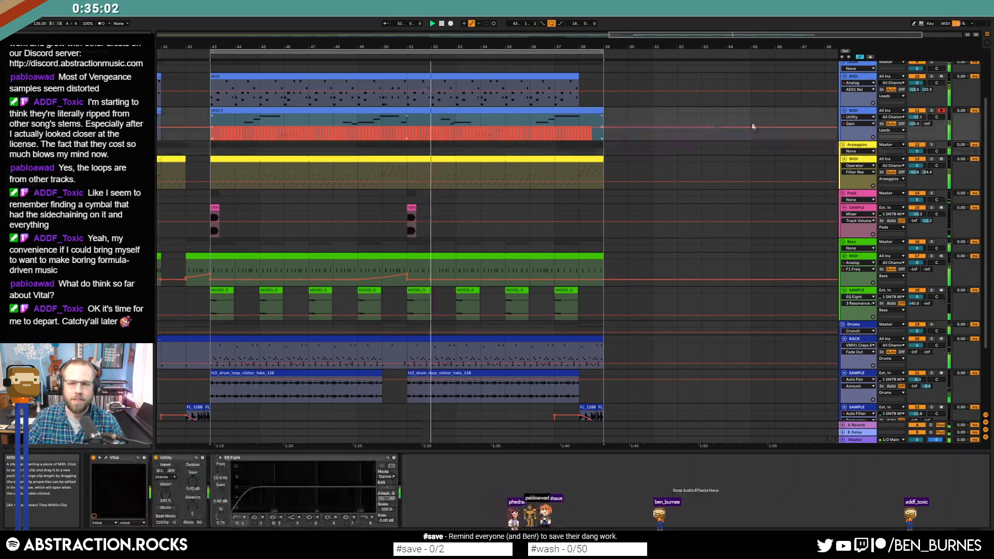
- Raise the low points of the second lead's gain gating across the bar 43 clip so they sit above silence
double_click(586, 112)
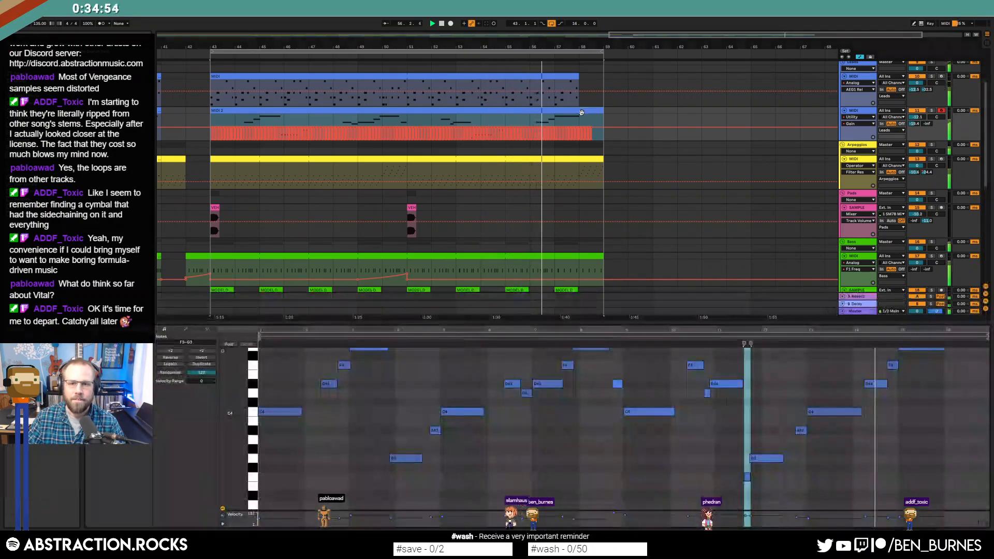
scroll(223, 138, up, 3)
drag(178, 141, 291, 122)
click(296, 112)
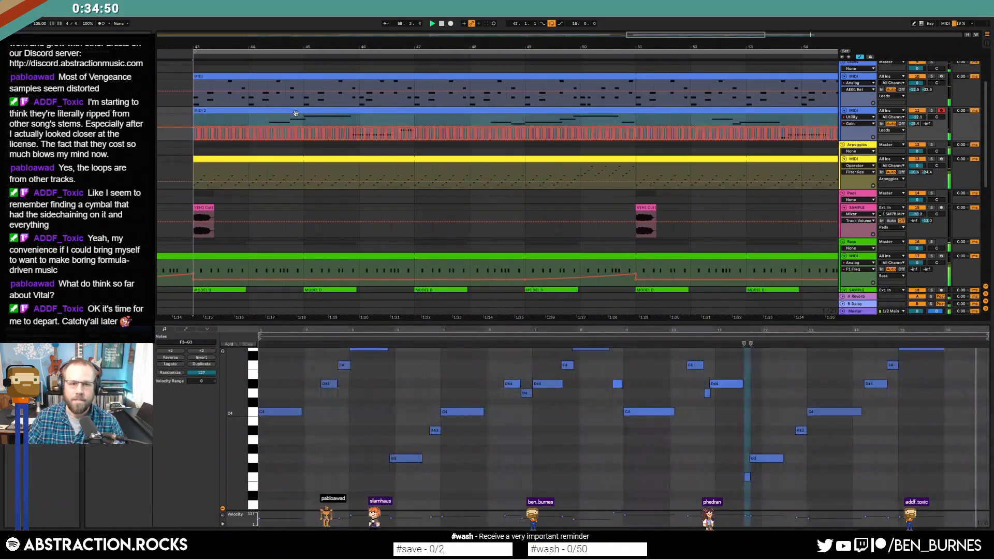
scroll(358, 137, down, 3)
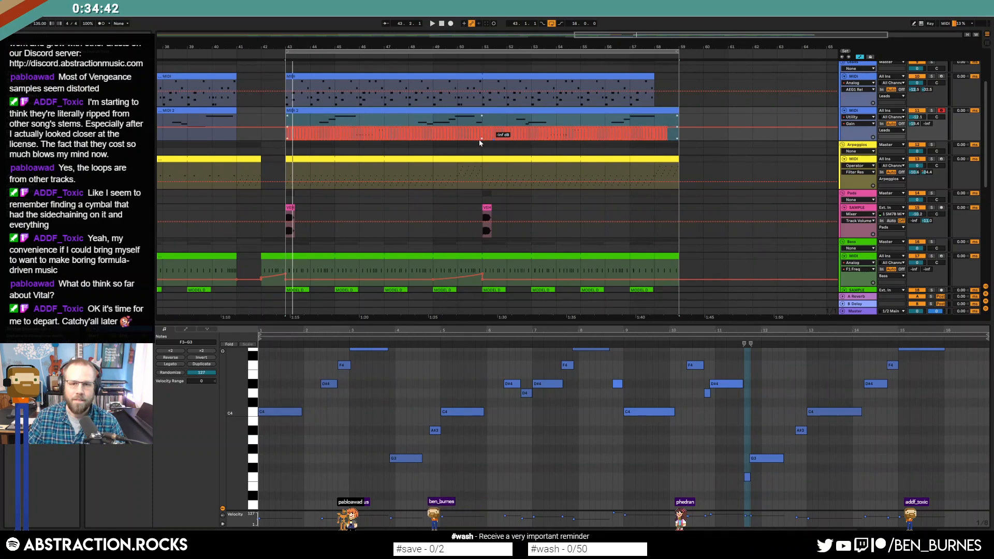
drag(481, 138, 481, 119)
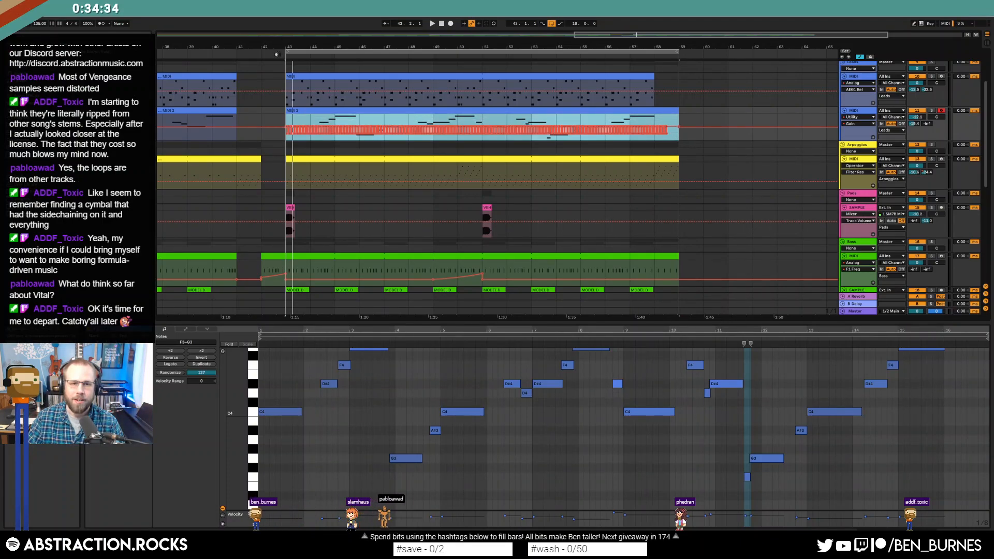
- Inspect and audition the softened gain gating on the second lead from bar 43
scroll(294, 110, up, 5)
scroll(320, 116, down, 1)
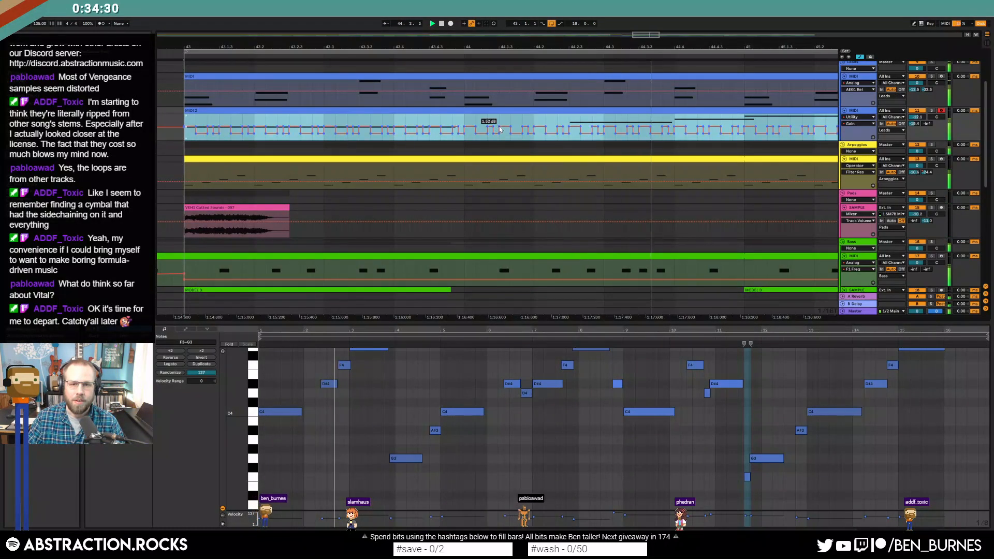
scroll(569, 130, down, 3)
scroll(682, 133, down, 3)
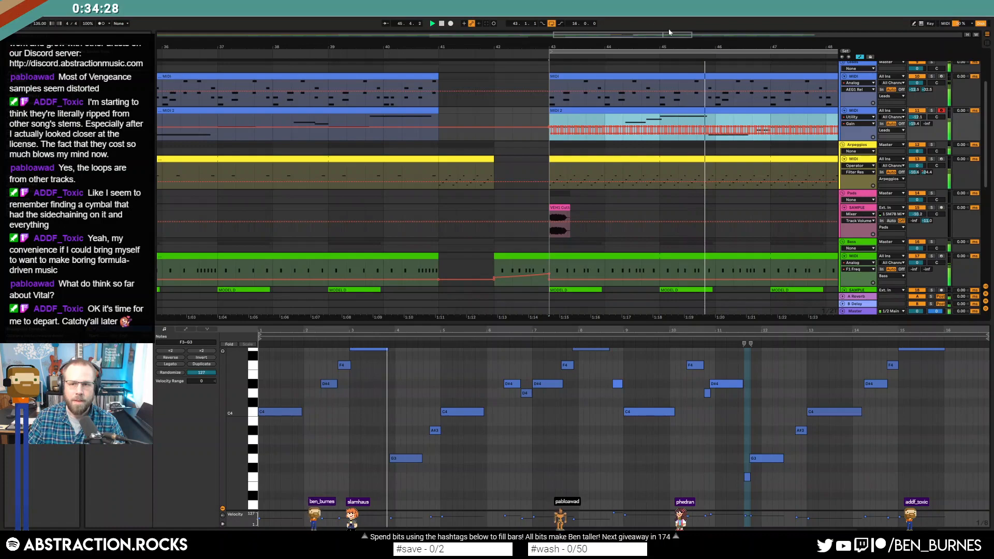
drag(738, 47, 668, 47)
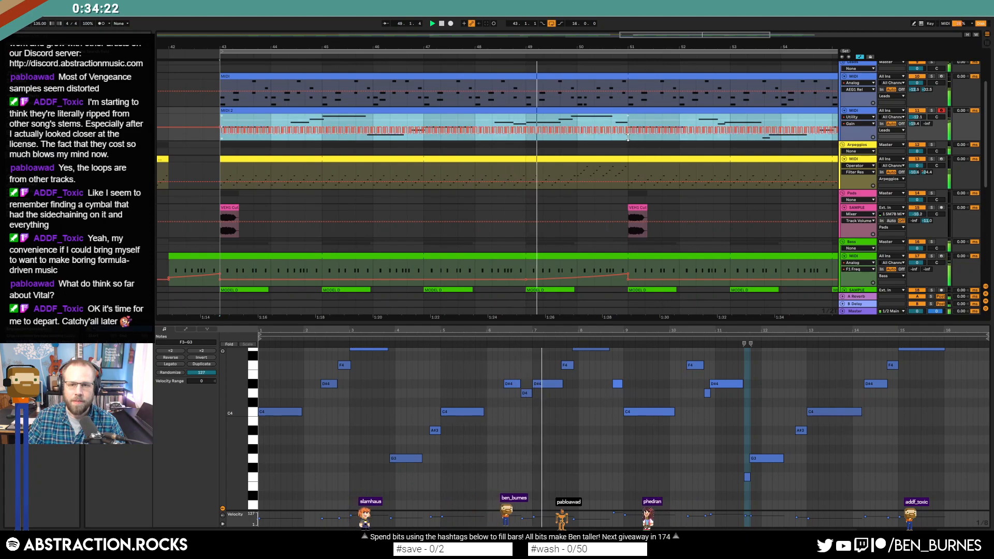
drag(679, 36, 676, 5)
- Open the second lead's Vital synth and set its glide time to about 0.299 secs
key(shift+Tab)
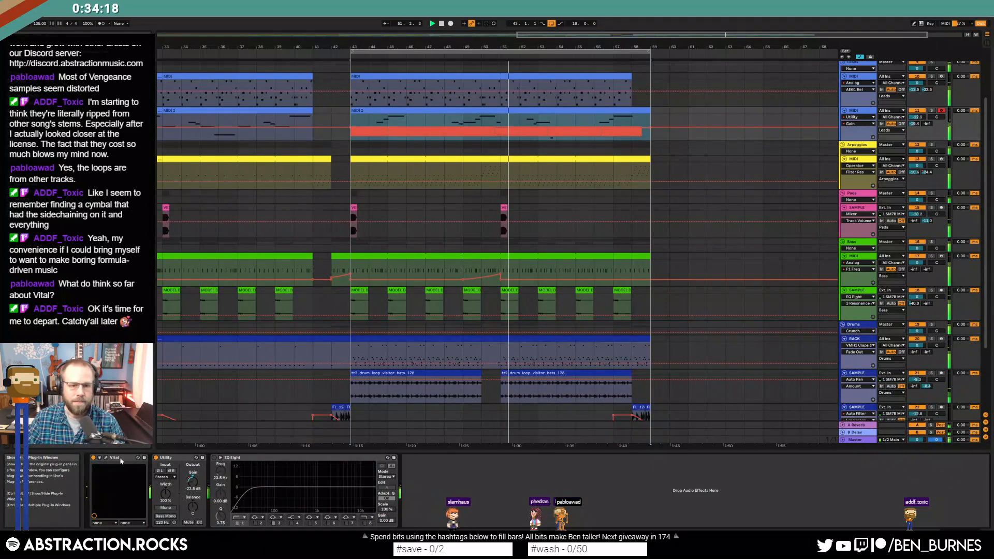
click(106, 458)
key(a)
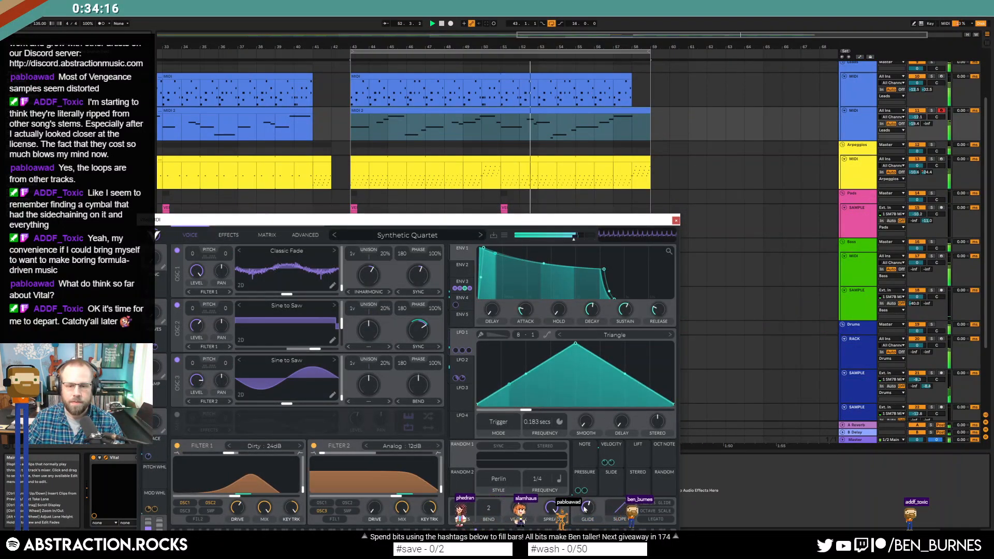
scroll(588, 508, up, 3)
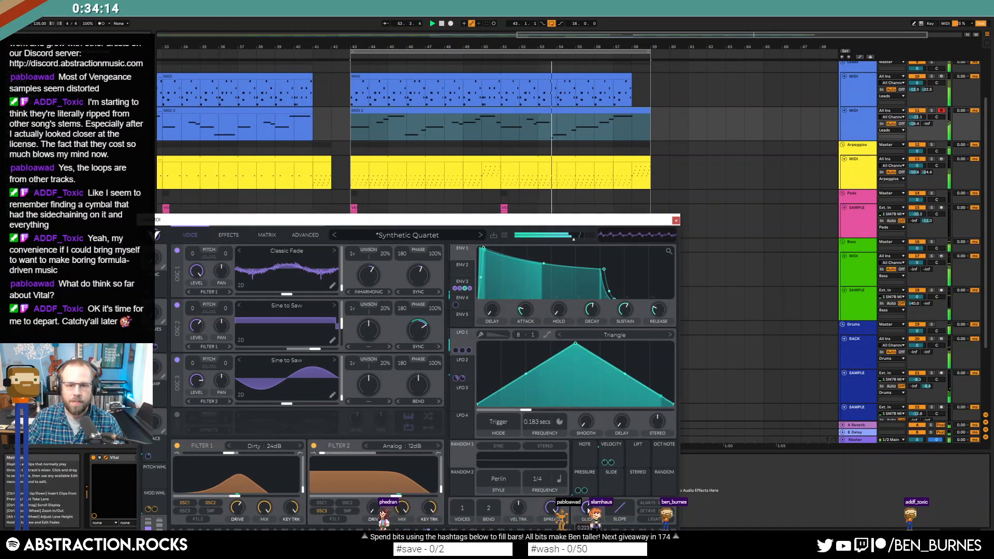
scroll(588, 508, down, 2)
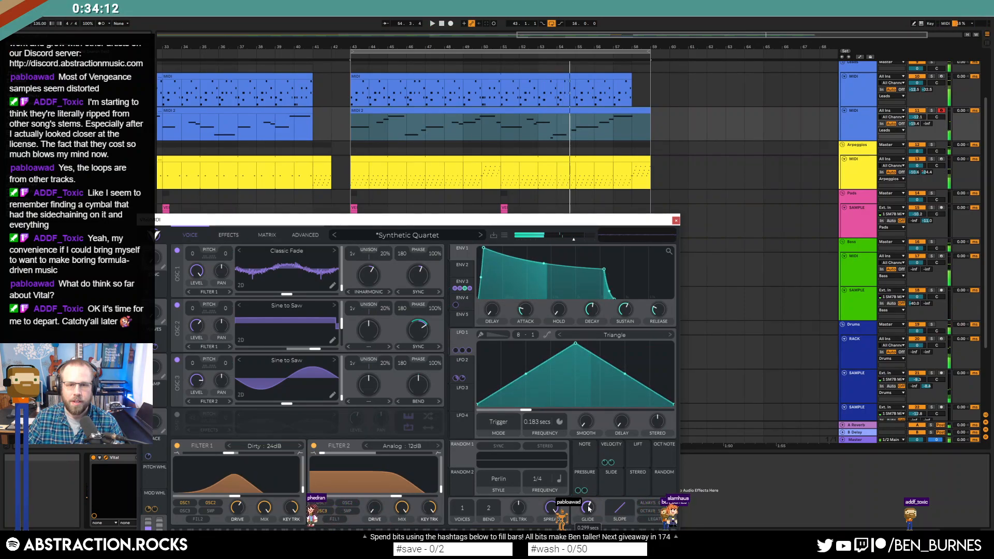
- Adjust the second lead's Vital portamento automation just before bar 43, audition it, and close the synth window
key(a)
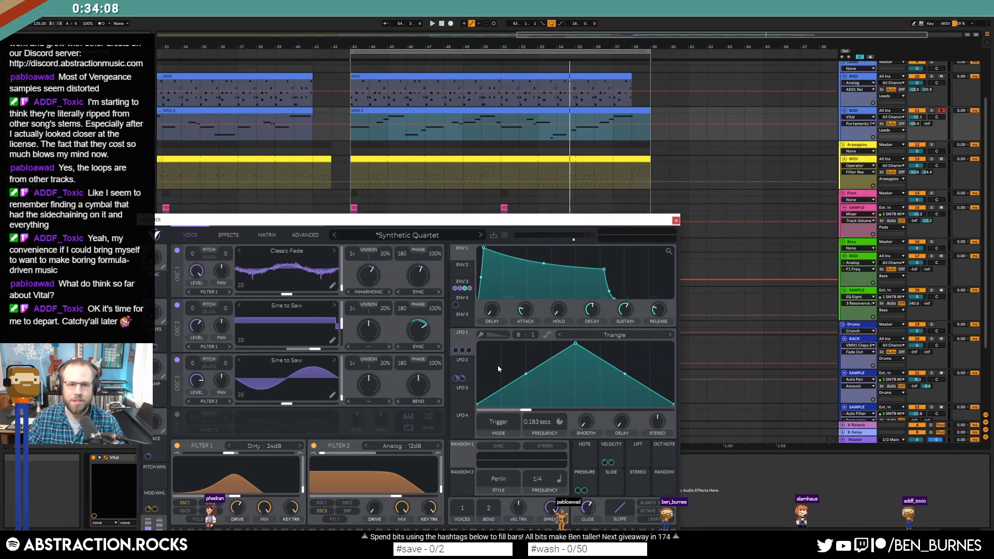
click(331, 124)
drag(339, 124, 332, 130)
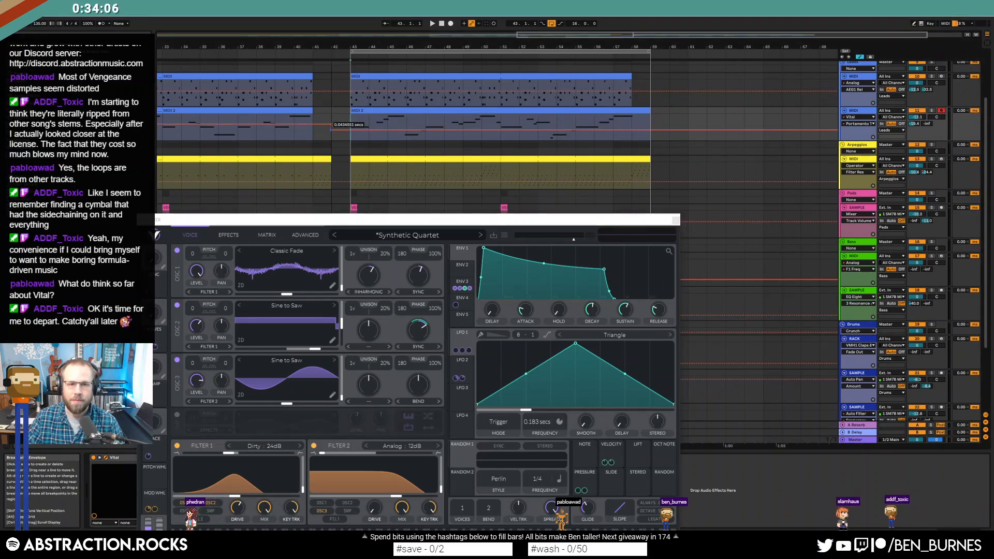
key(space)
key(a)
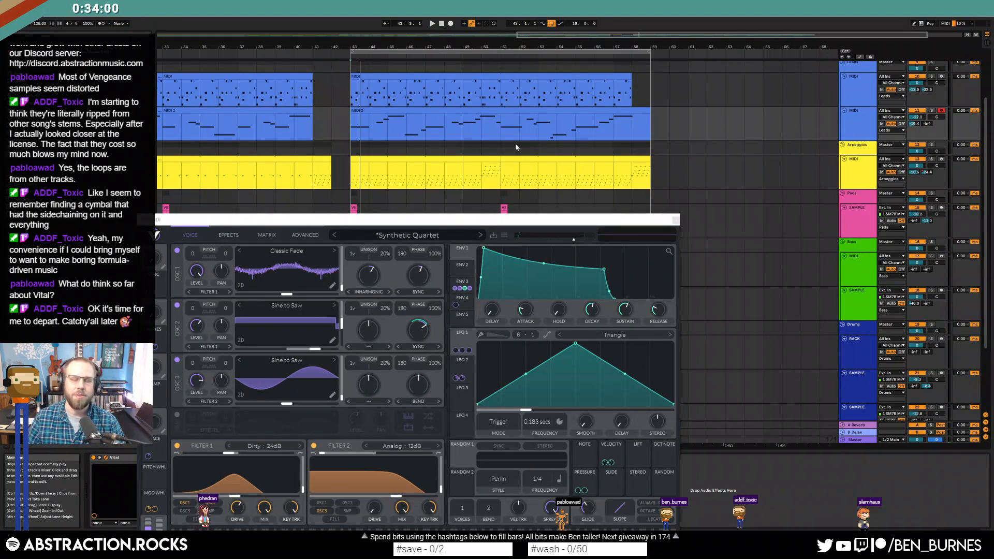
click(676, 221)
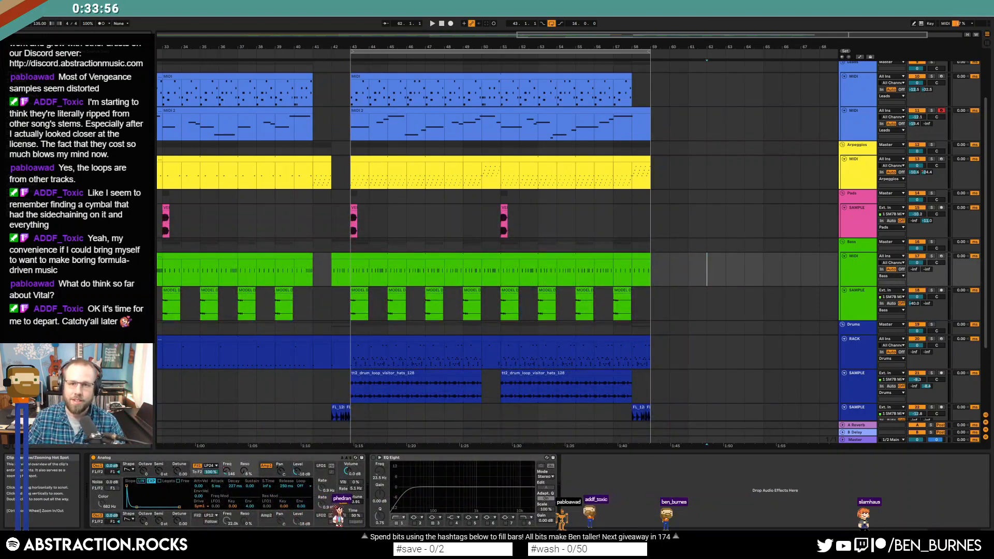
- Play the arrangement from near its start and open the Sample Crate folder from the desktop
drag(595, 36, 311, 37)
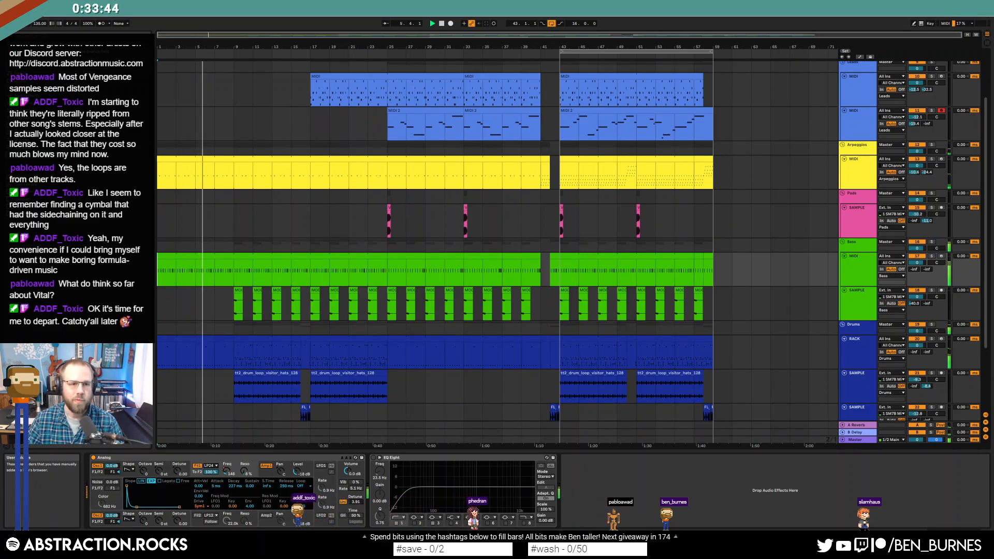
key(space)
drag(248, 6, 225, 56)
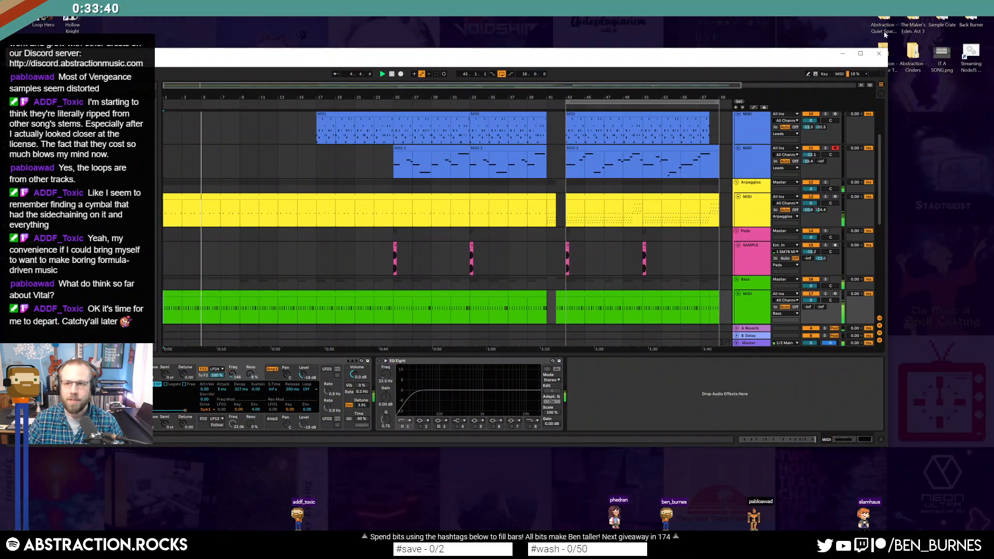
drag(818, 54, 845, 68)
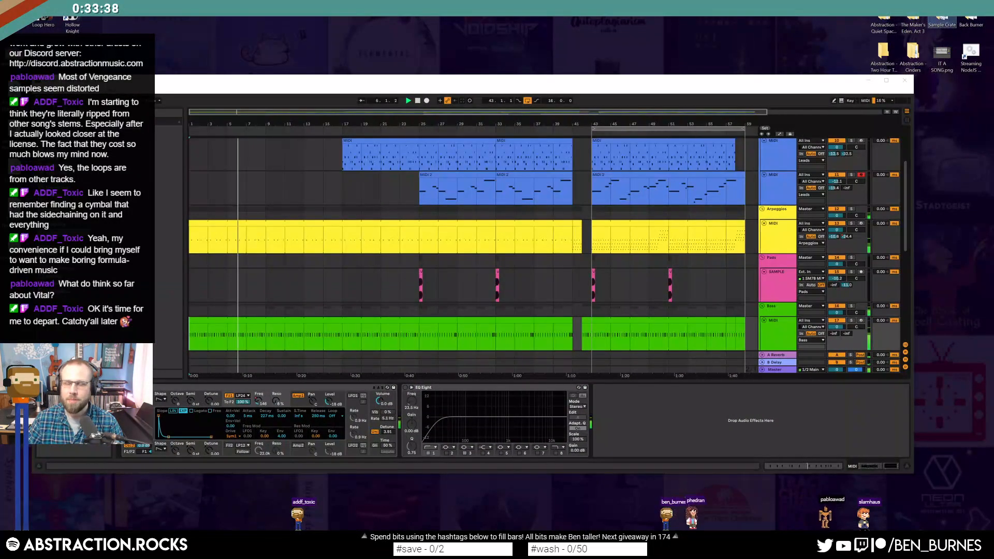
drag(266, 67, 483, 69)
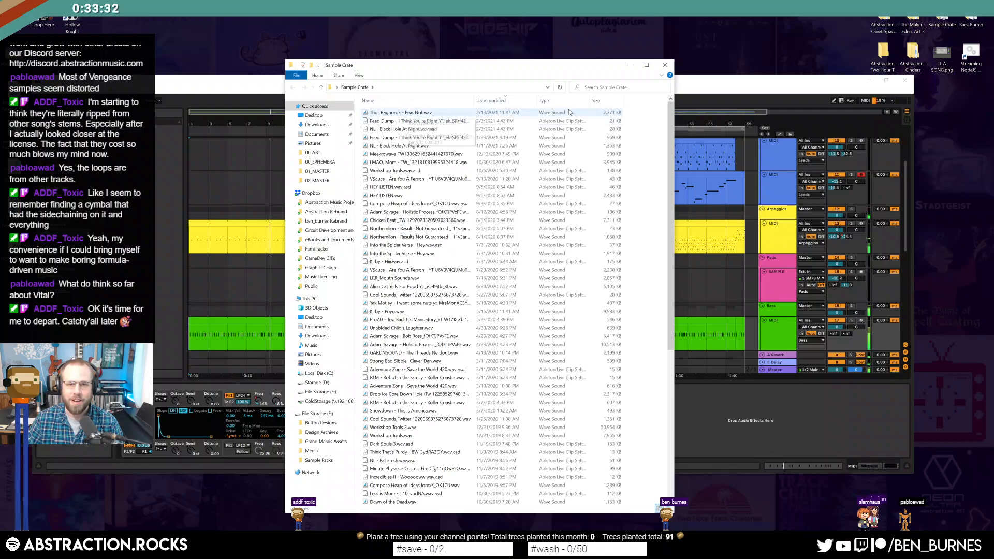
- Preview the Thor Ragnorok - Fear Not and Feed Dump - I Think You're Right samples in the media player
click(432, 113)
double_click(434, 114)
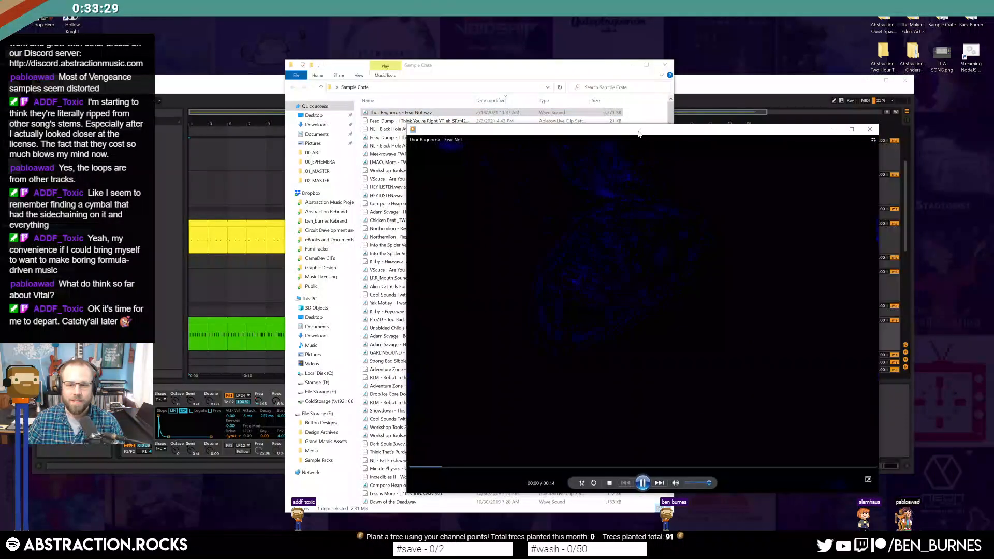
click(647, 477)
click(869, 129)
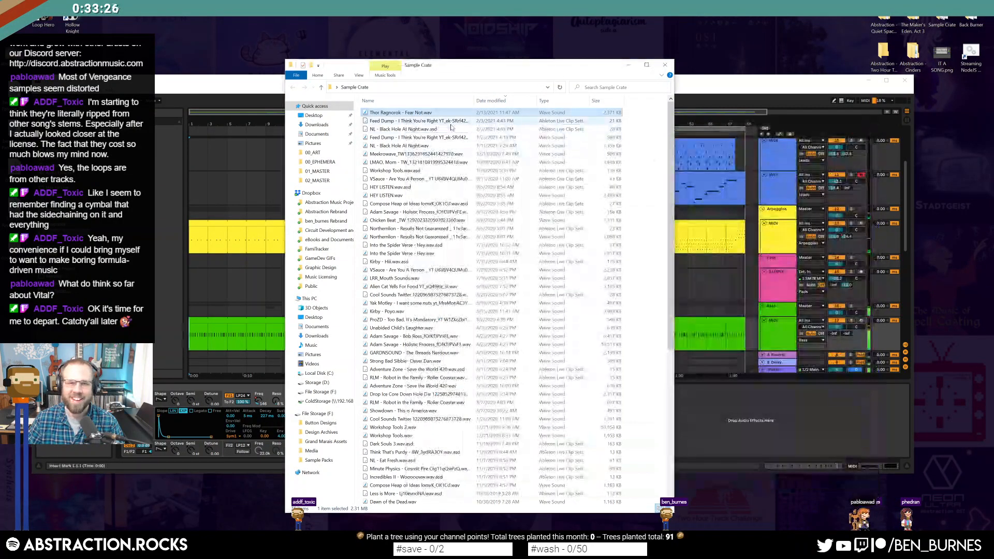
double_click(454, 139)
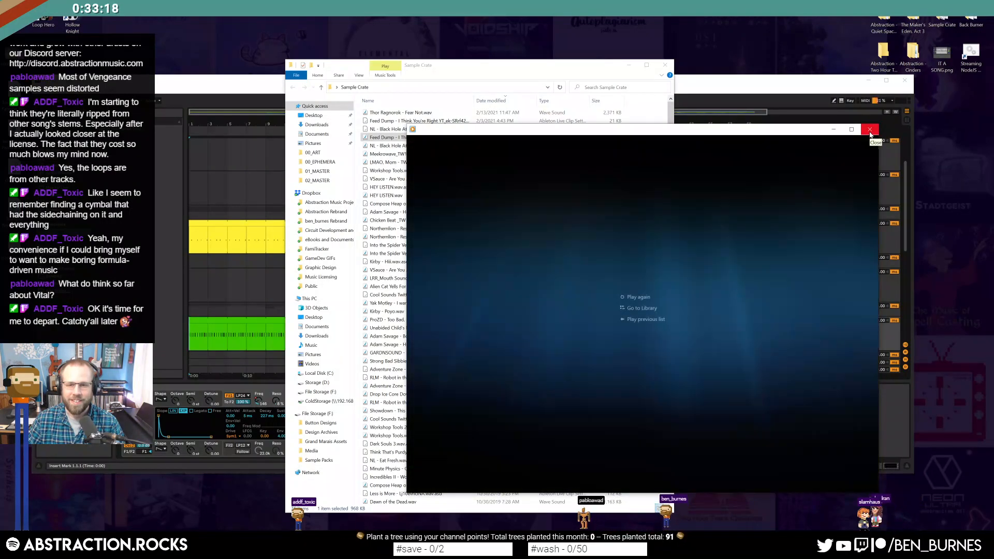
click(870, 130)
- Try the NL - Black Hole At Night sample on the first Ambiences sample track at bar 53 and delete it
click(414, 145)
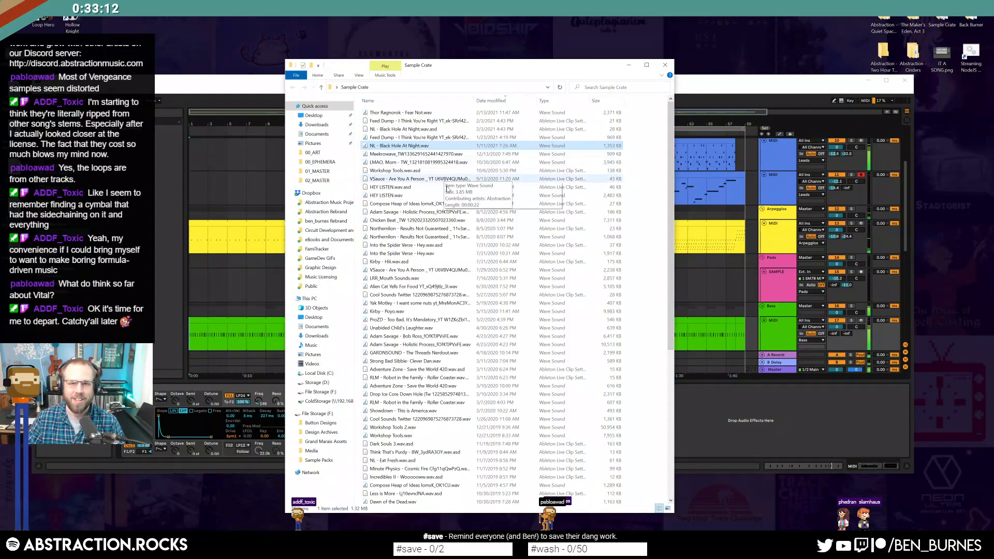
scroll(422, 233, down, 9)
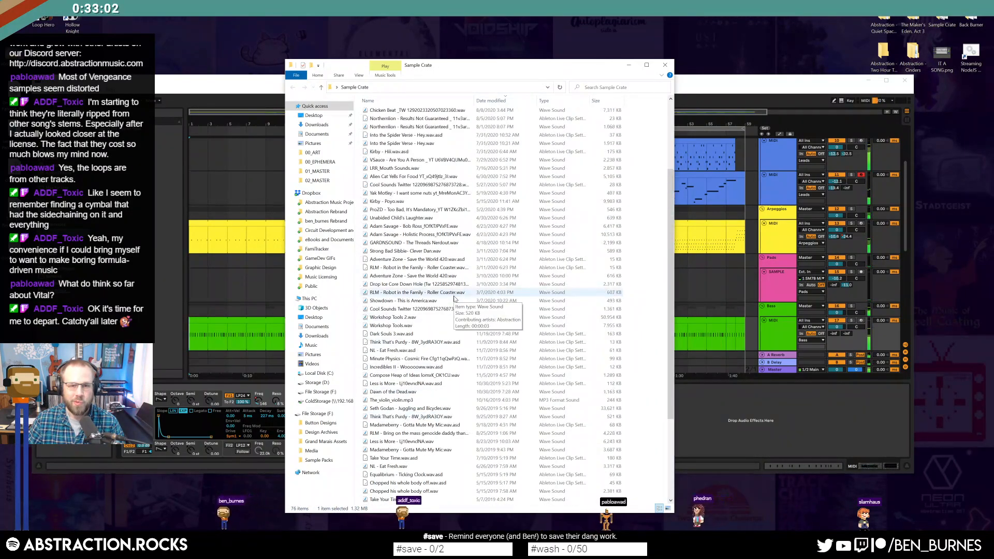
scroll(454, 299, up, 9)
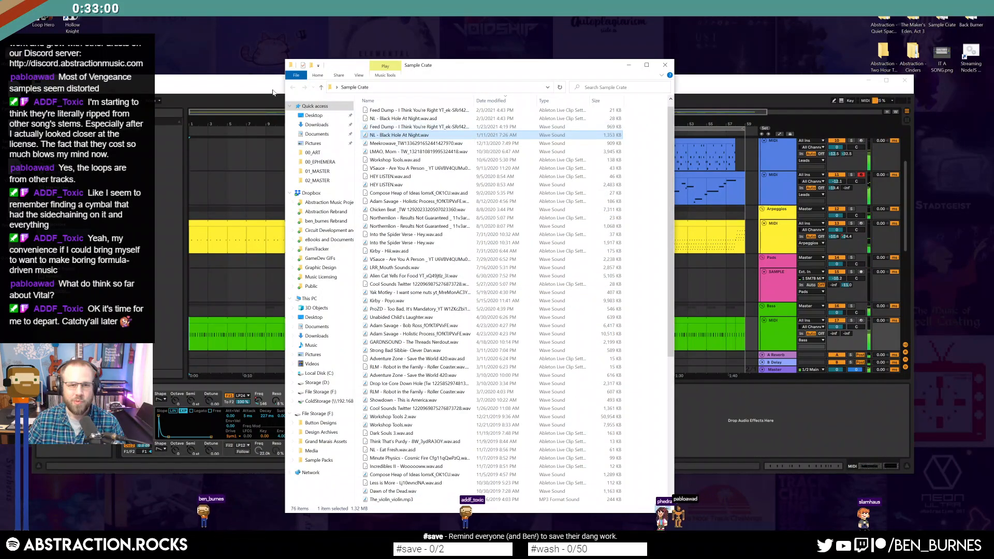
scroll(709, 250, down, 8)
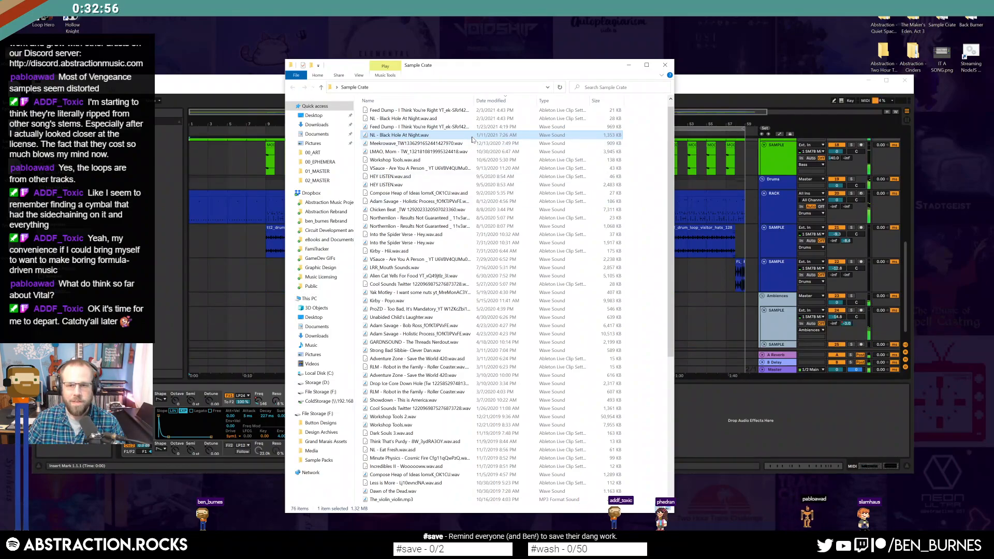
drag(609, 267, 692, 326)
double_click(695, 83)
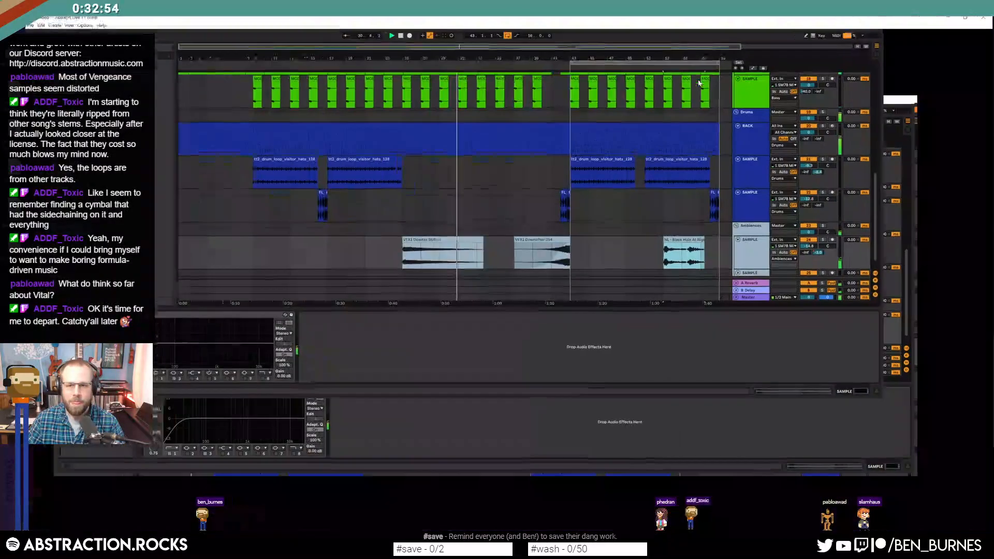
scroll(617, 377, up, 3)
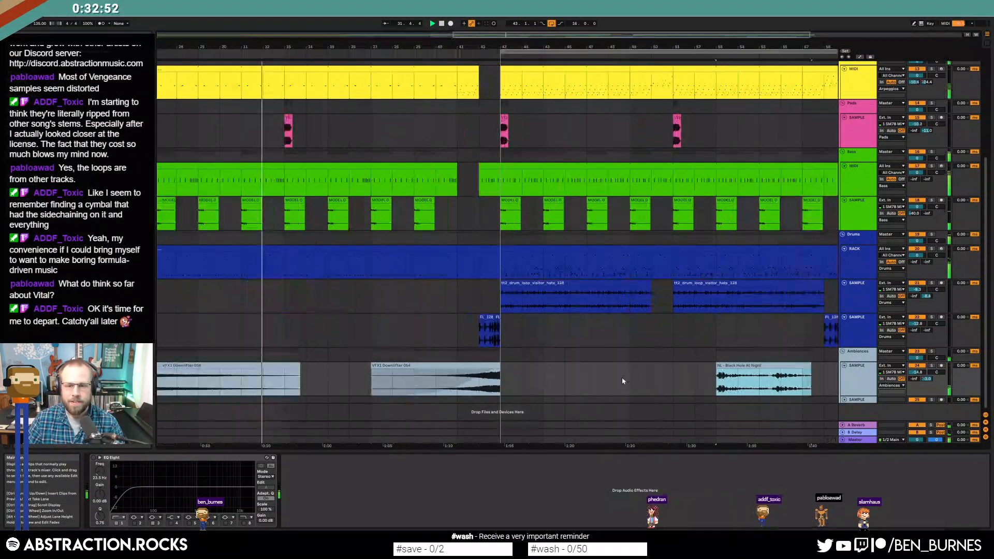
key(Delete)
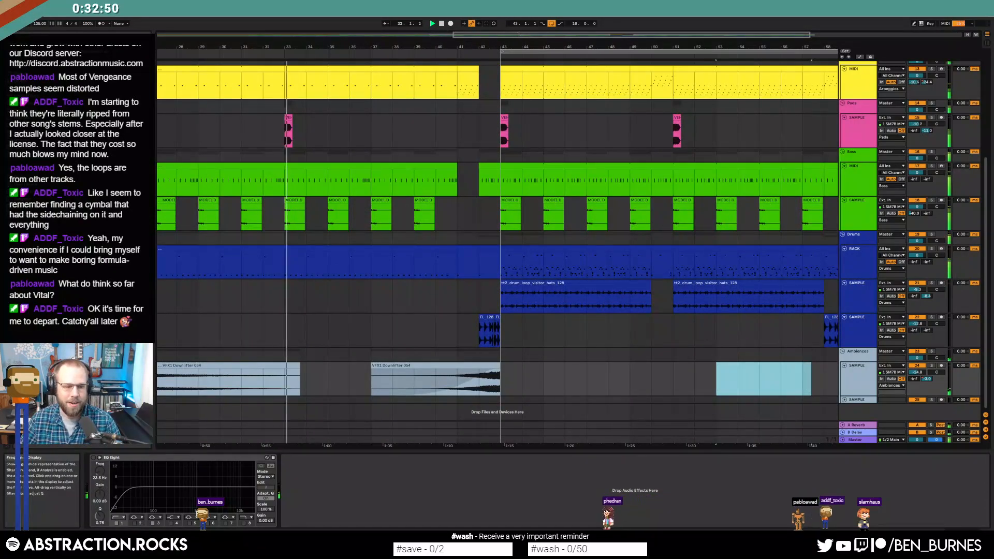
- Place the Feed Dump - I Think You're Right sample at bar 40 on the second Ambiences track and trim its end to about bar 42.2
key(alt+Tab)
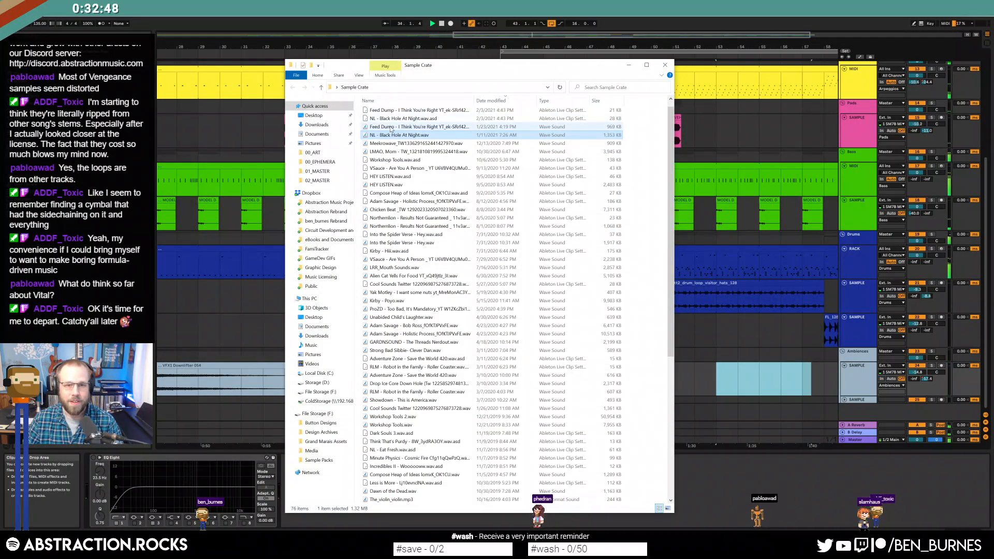
click(414, 126)
drag(748, 355, 474, 401)
scroll(476, 409, up, 5)
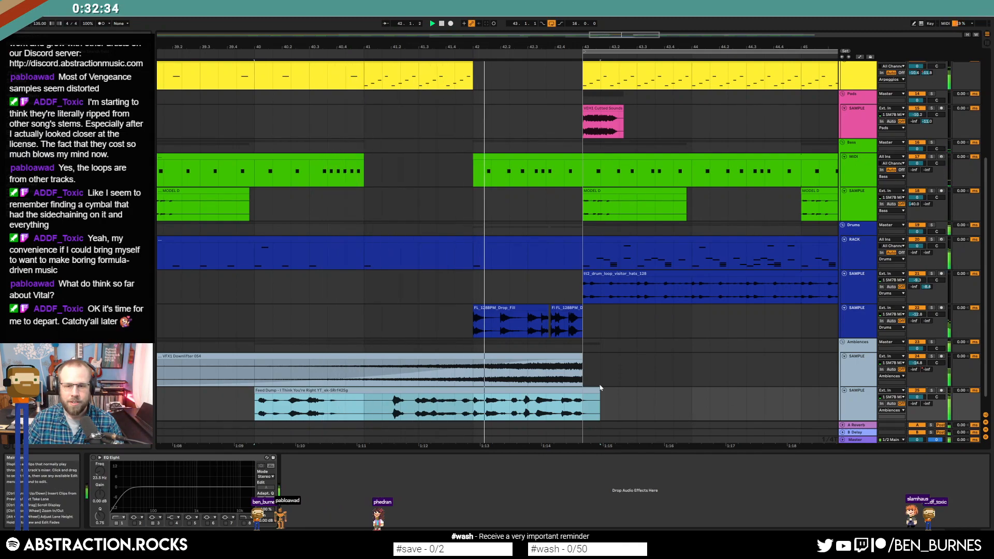
drag(599, 387, 508, 395)
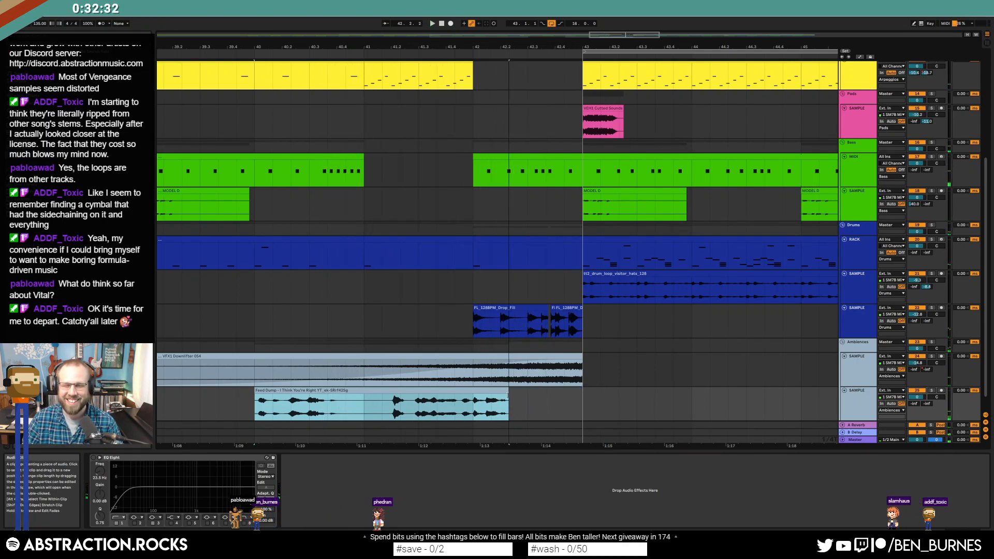
- Enable EQ Eight on the Feed Dump sample's track and shape a low cut
click(492, 397)
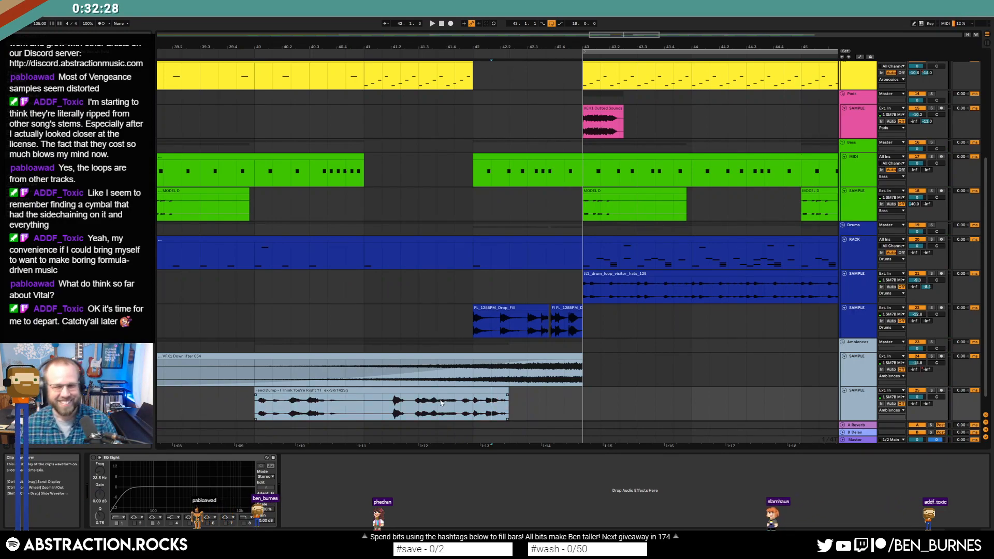
click(394, 391)
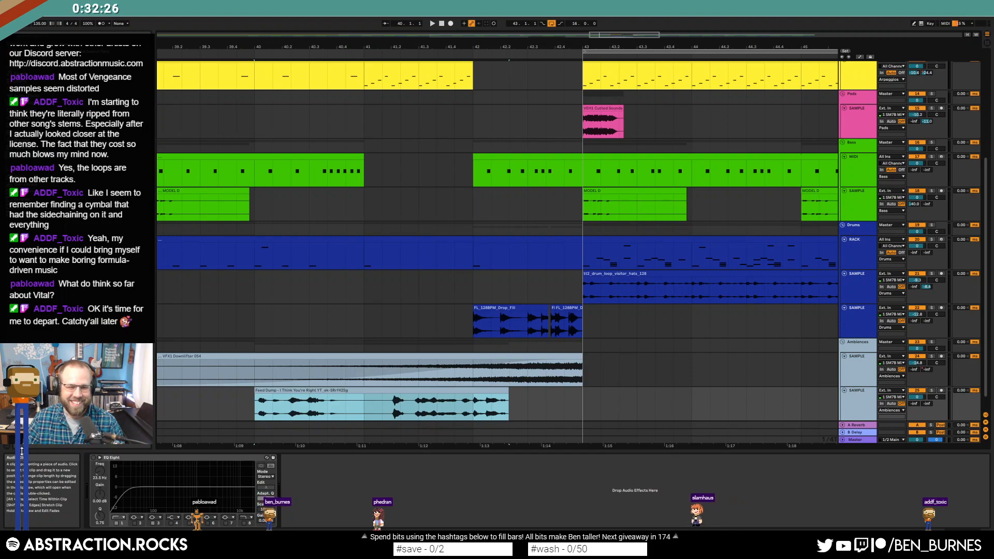
click(93, 458)
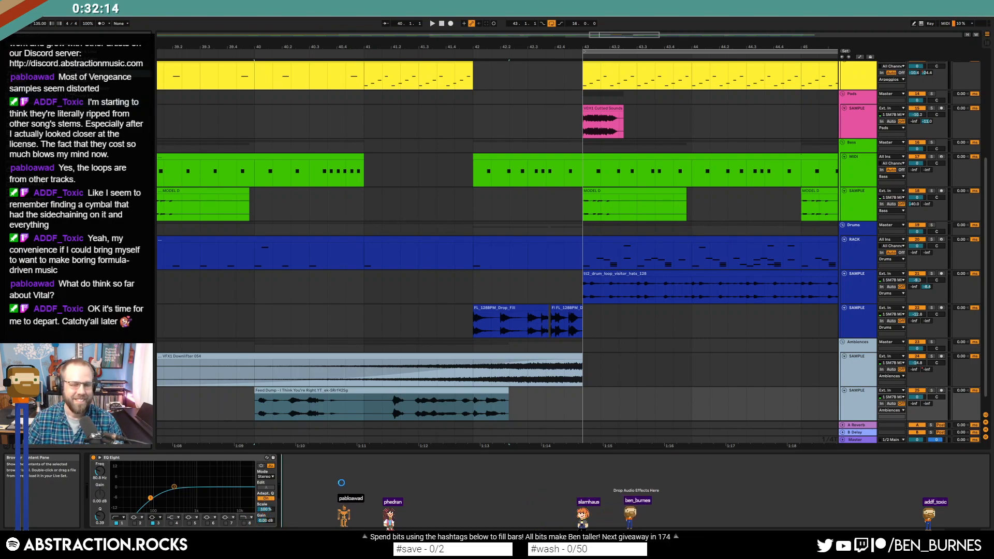
- Add a Compressor after EQ Eight on the Feed Dump sample's track, audition it before bar 40, and adjust the track's volume
drag(340, 483, 337, 484)
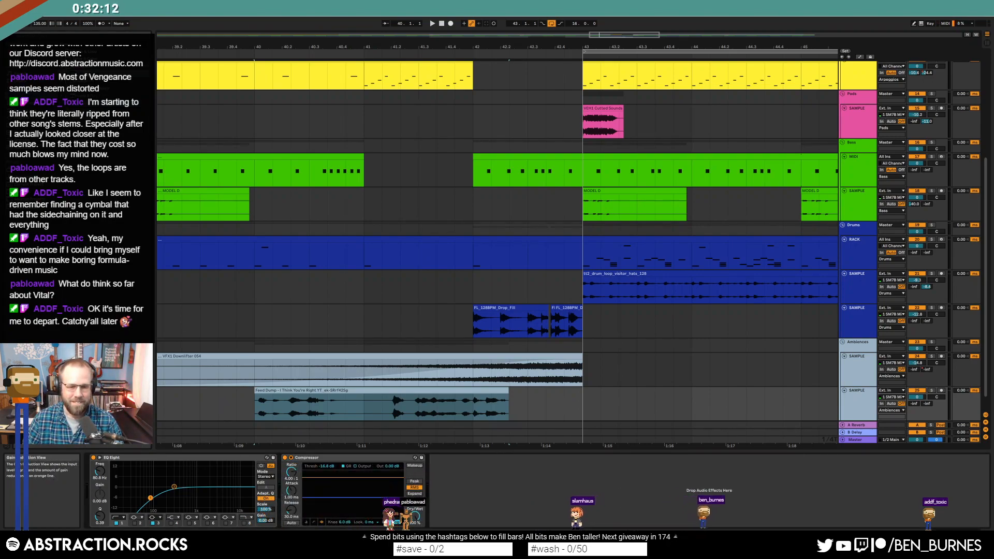
click(202, 415)
key(space)
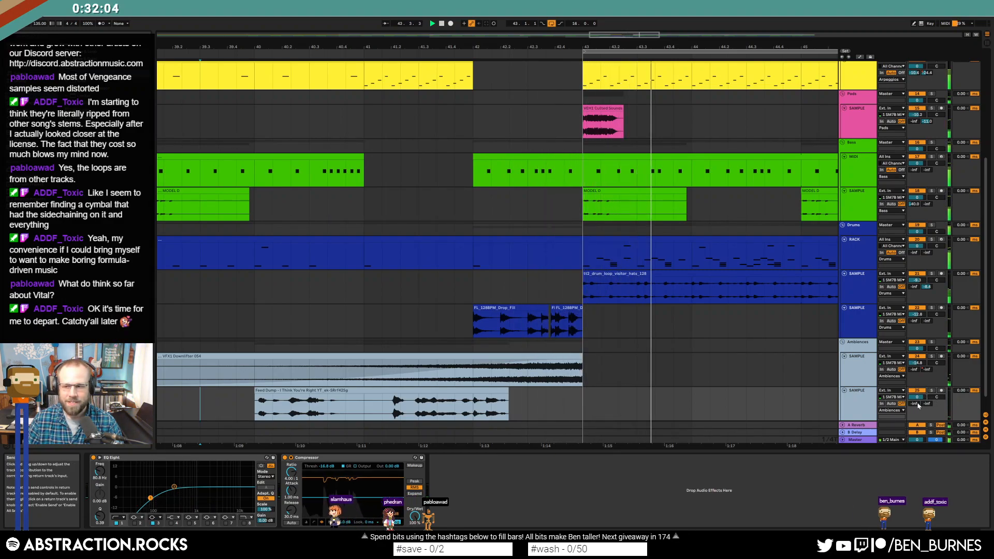
scroll(600, 402, down, 5)
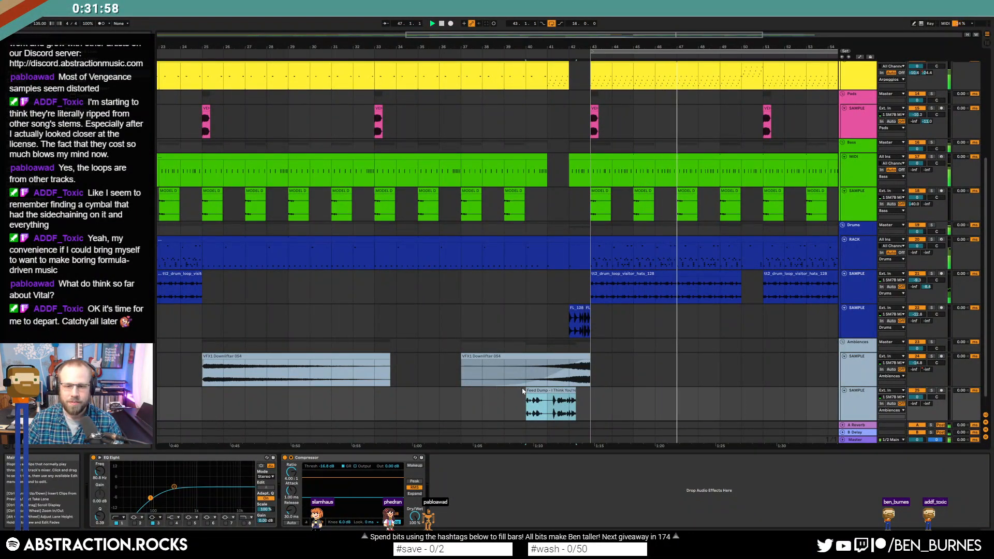
drag(917, 400, 917, 407)
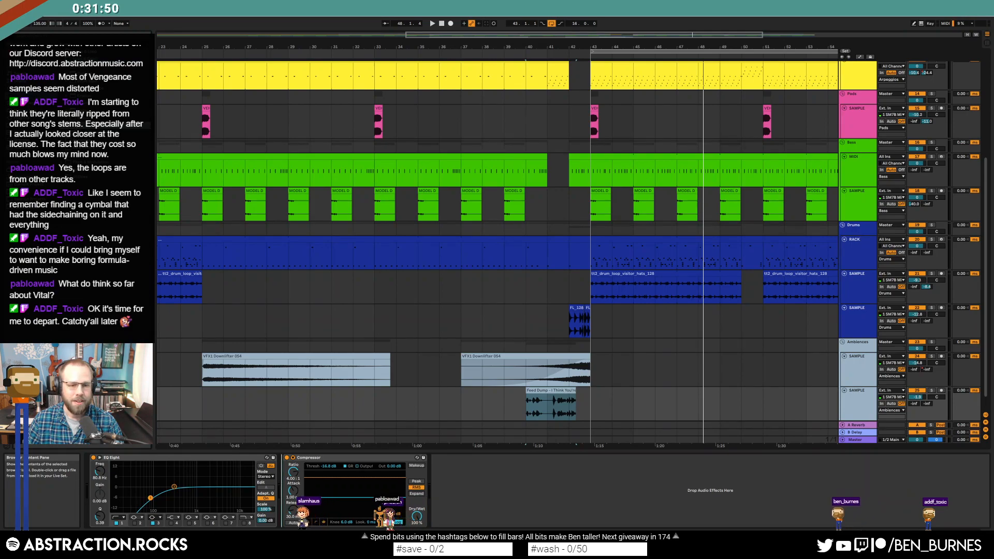
- Insert a Saturator between EQ Eight and the Compressor, and shift the low cut higher in frequency during playback
drag(296, 516, 296, 512)
drag(294, 478, 294, 470)
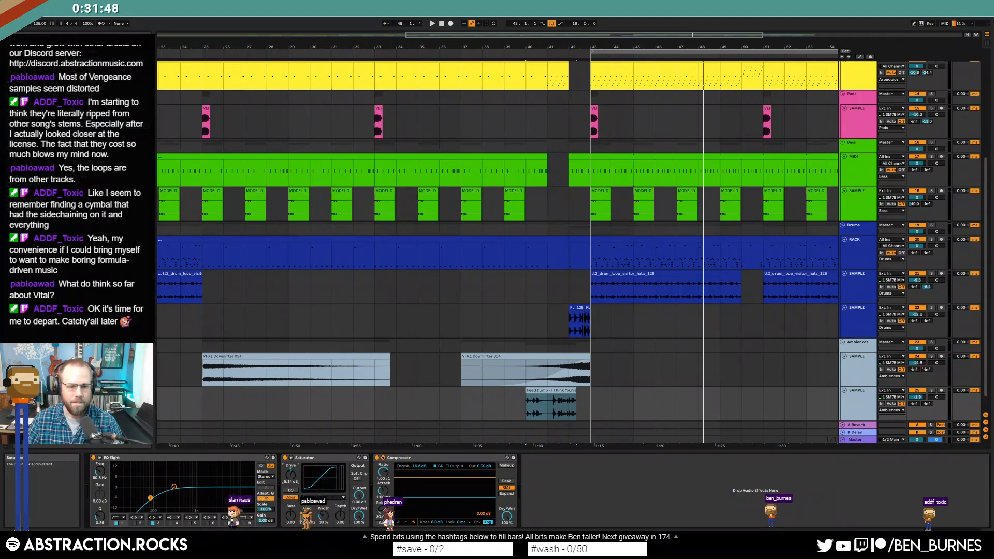
key(space)
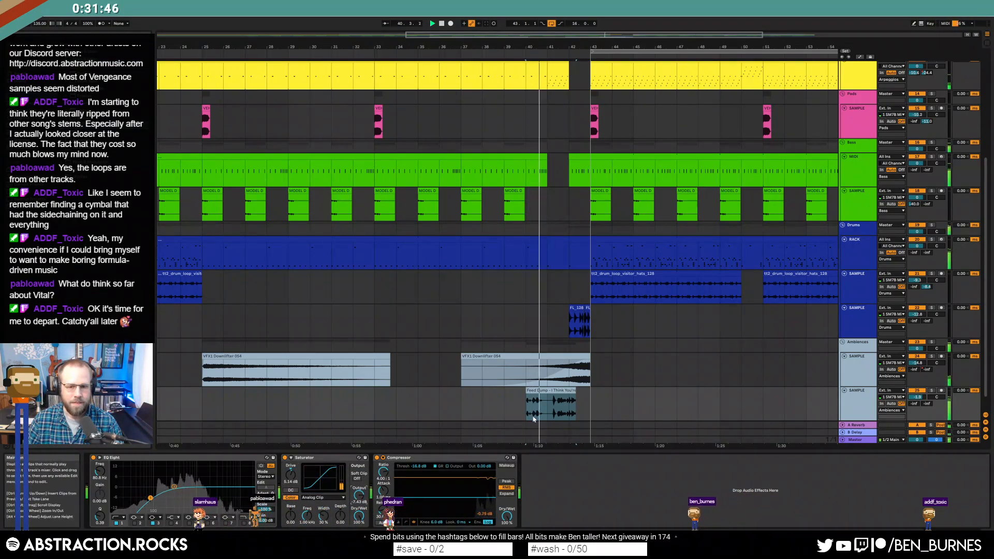
drag(150, 498, 155, 497)
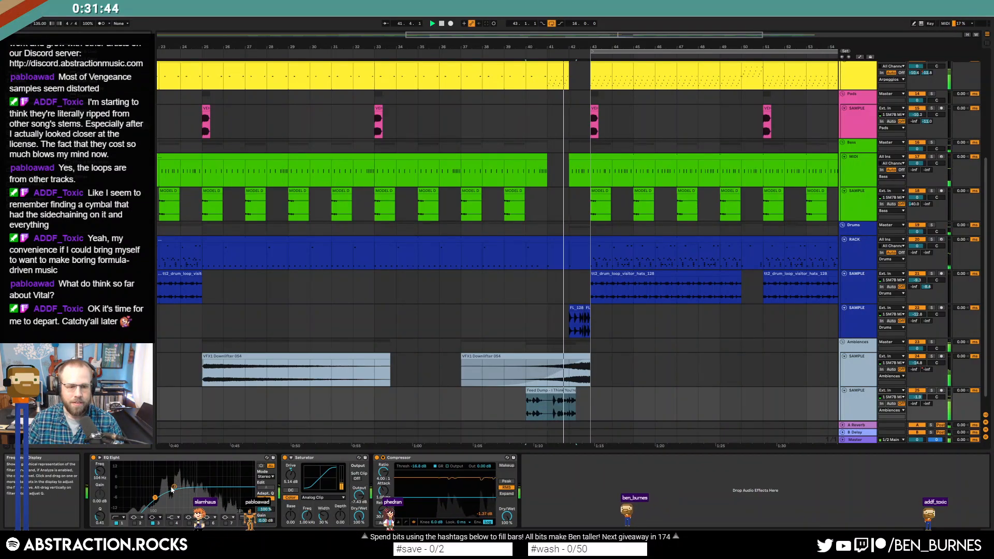
click(175, 486)
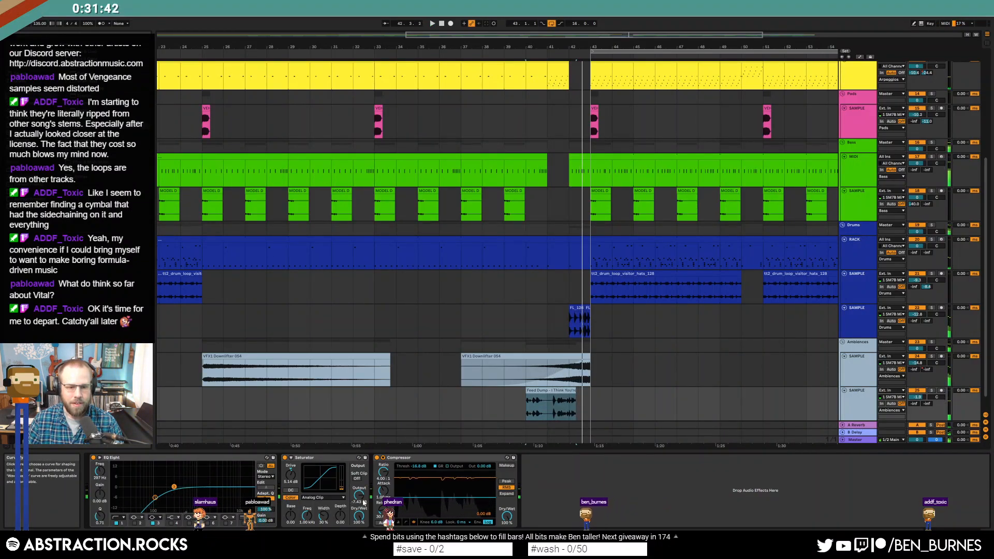
- Set the Saturator to Soft Sine with 4 dB drive, audition the vocal sample soloed and in the mix, and lower its track volume
click(312, 498)
click(303, 502)
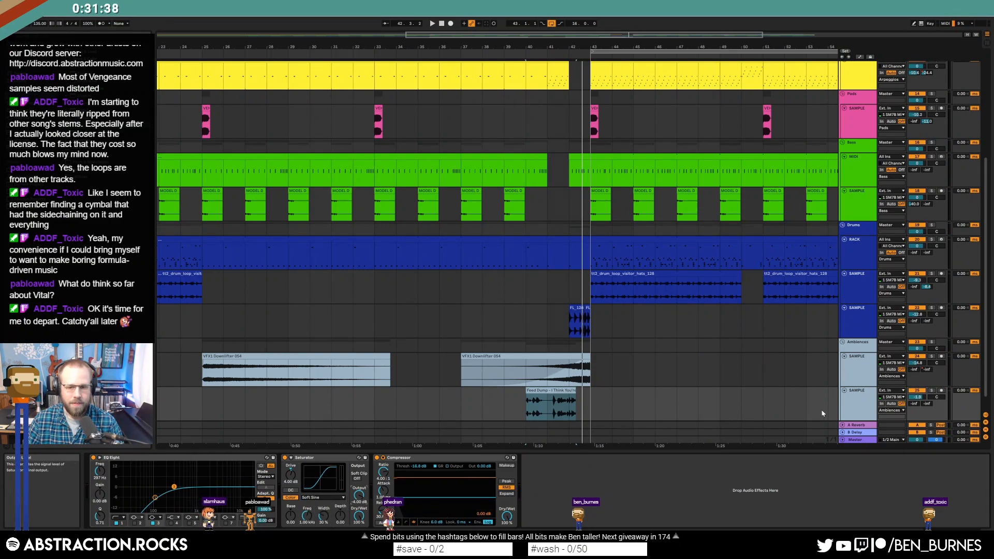
click(932, 391)
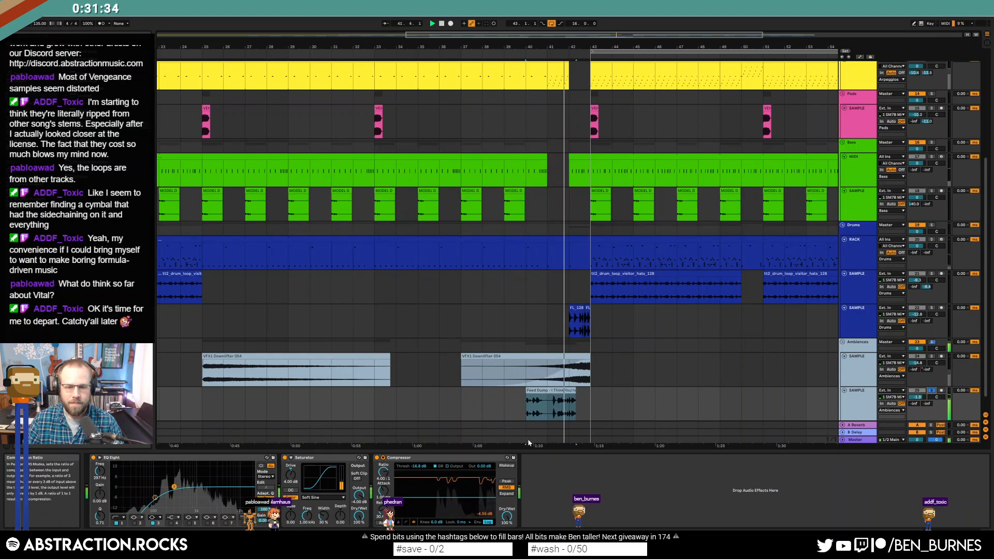
click(503, 419)
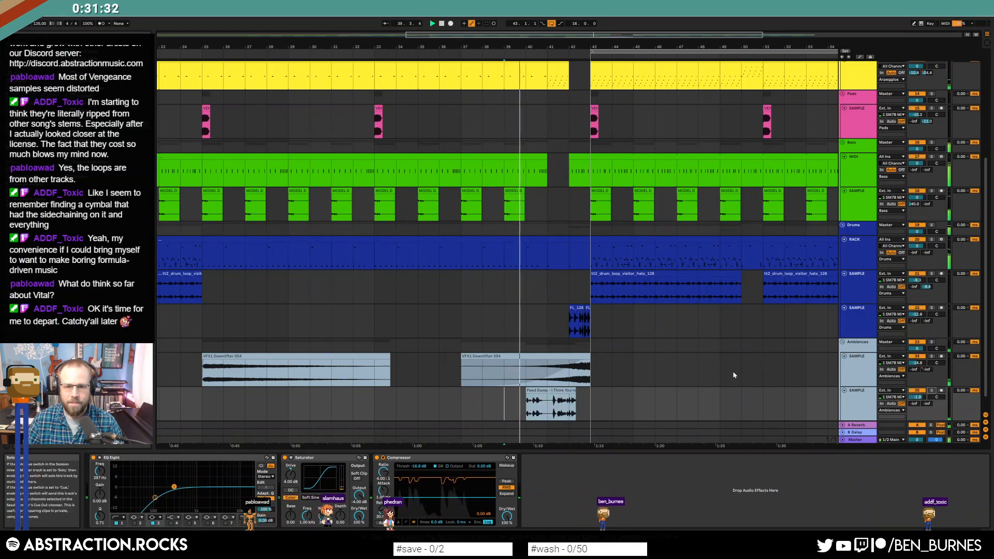
drag(918, 397, 915, 405)
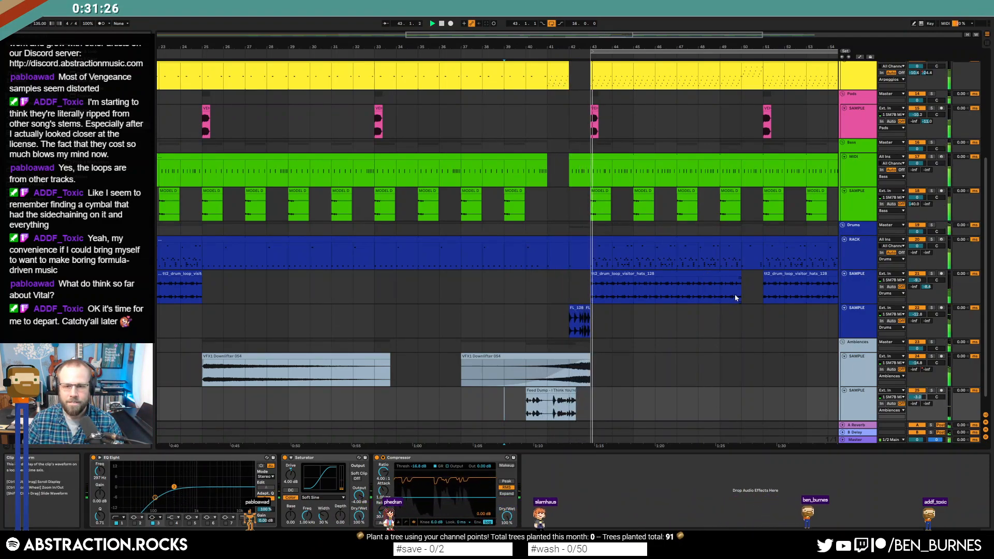
- Review the section from bar 43 during playback, checking the two lead MIDI clips
drag(622, 47, 422, 32)
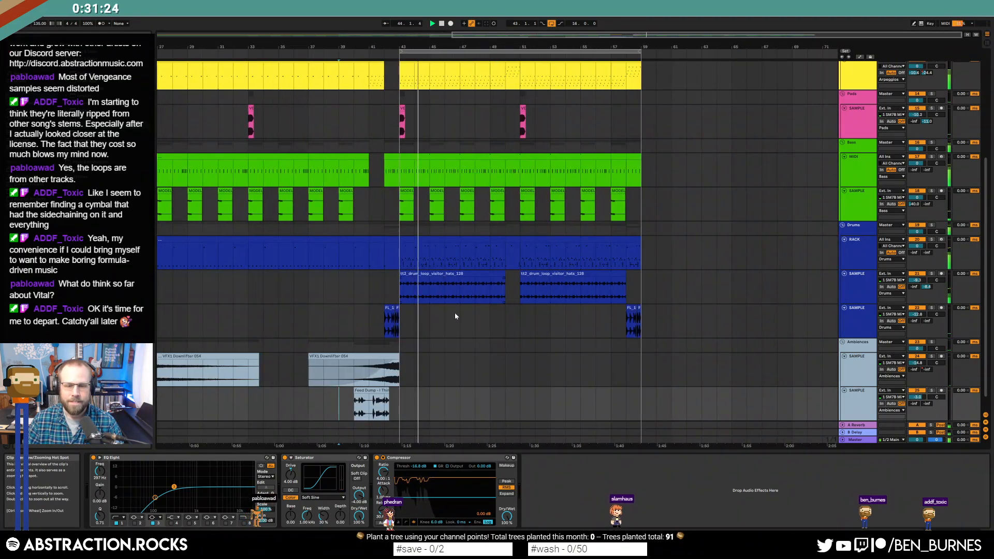
scroll(455, 313, up, 1)
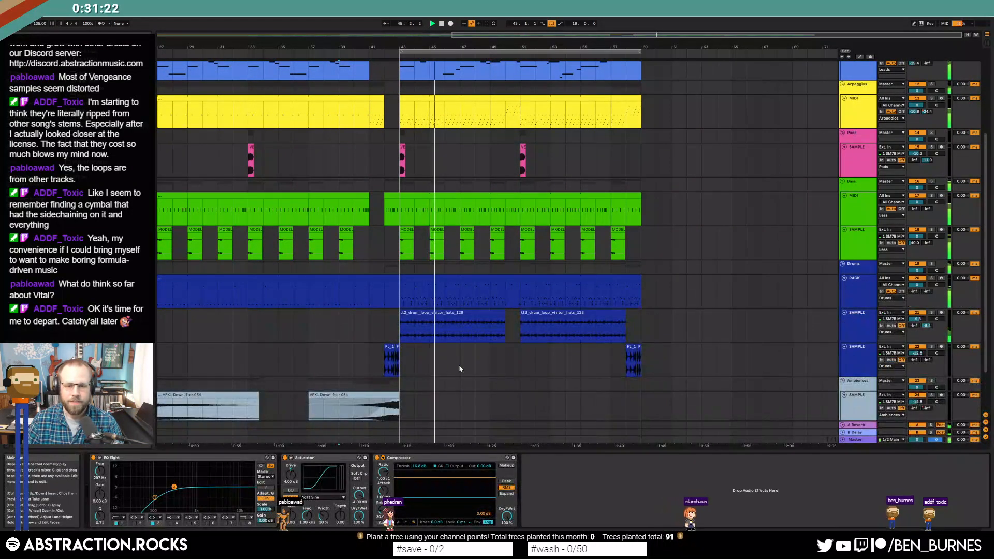
scroll(455, 365, up, 1)
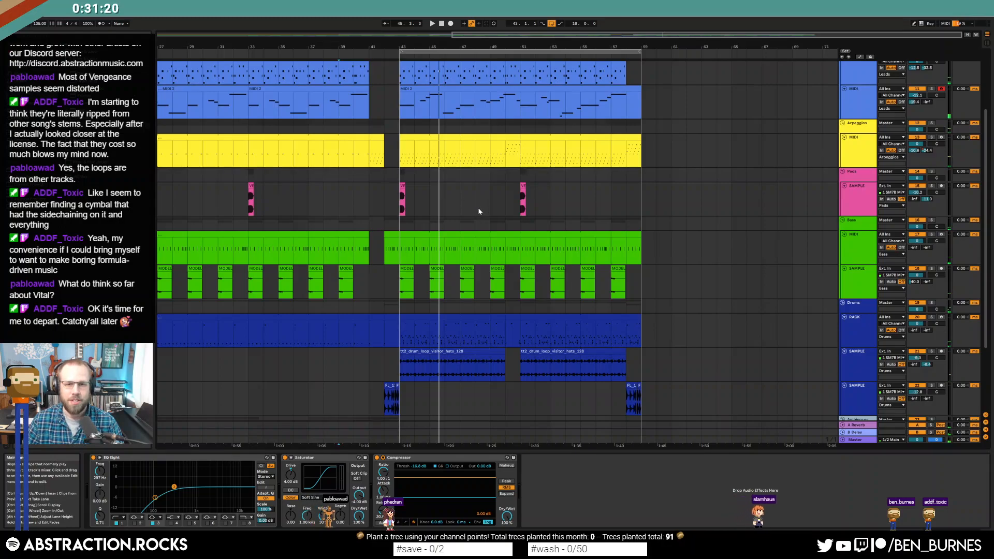
scroll(477, 211, up, 2)
click(418, 122)
key(space)
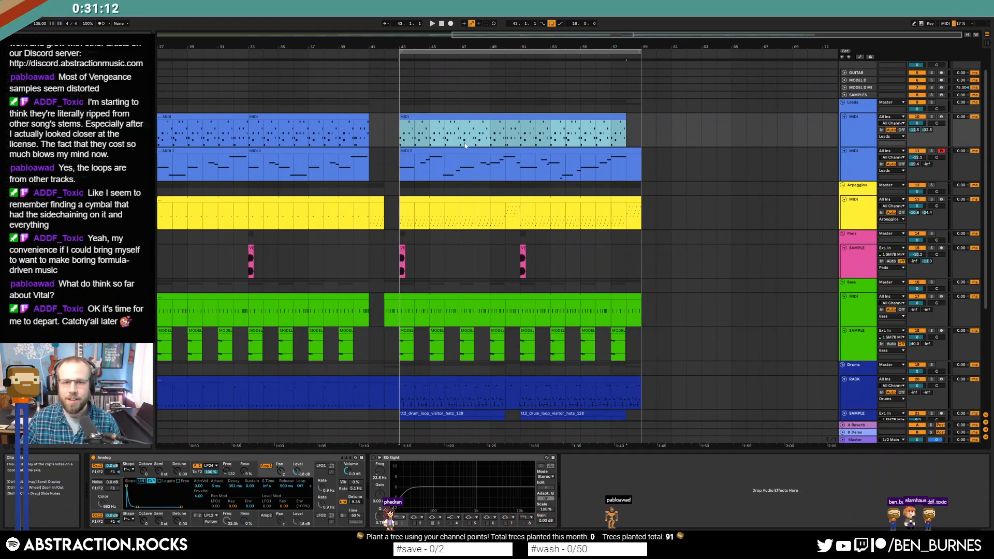
click(400, 163)
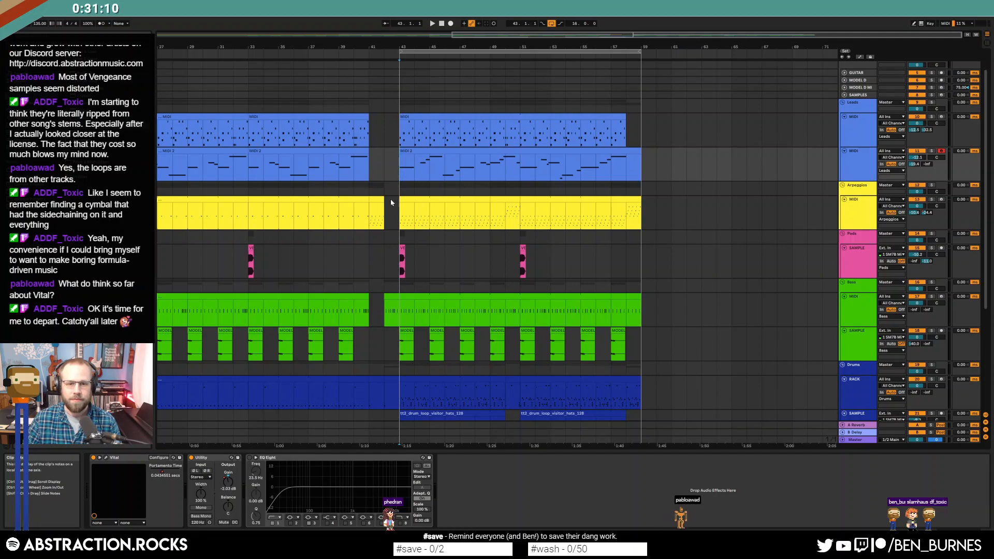
- Create a new MIDI track below the existing bass MIDI track inside the Bass group
drag(399, 312, 611, 307)
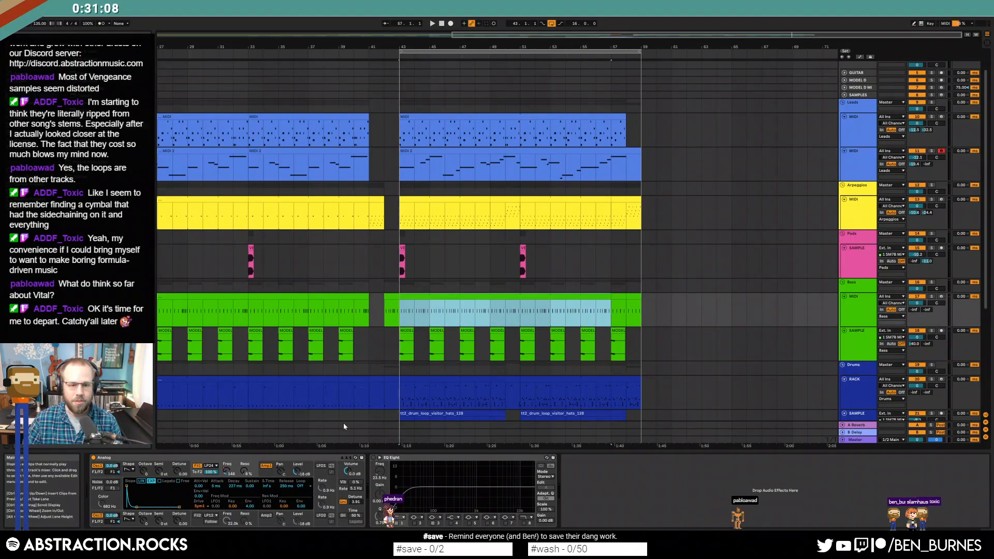
scroll(438, 310, down, 1)
click(864, 263)
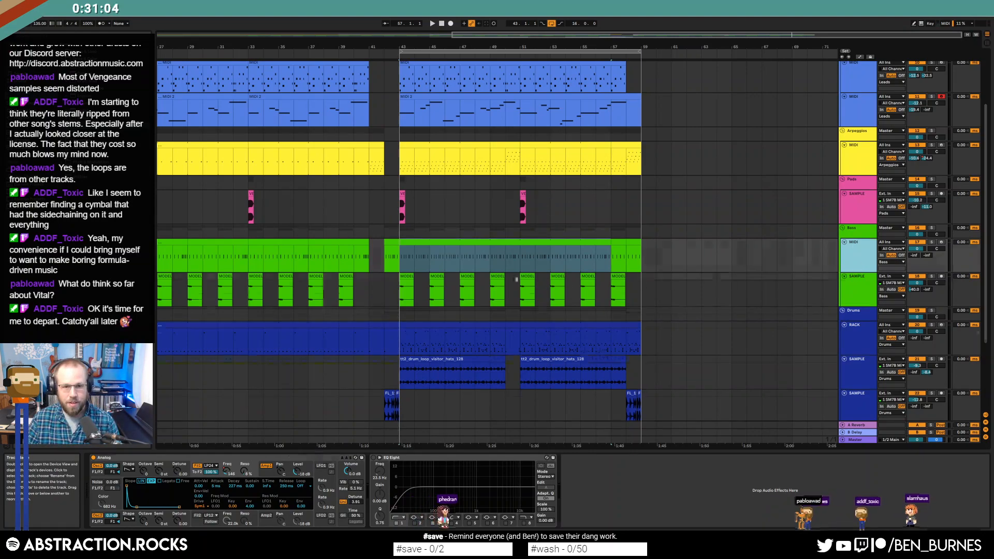
key(ctrl+shift+t)
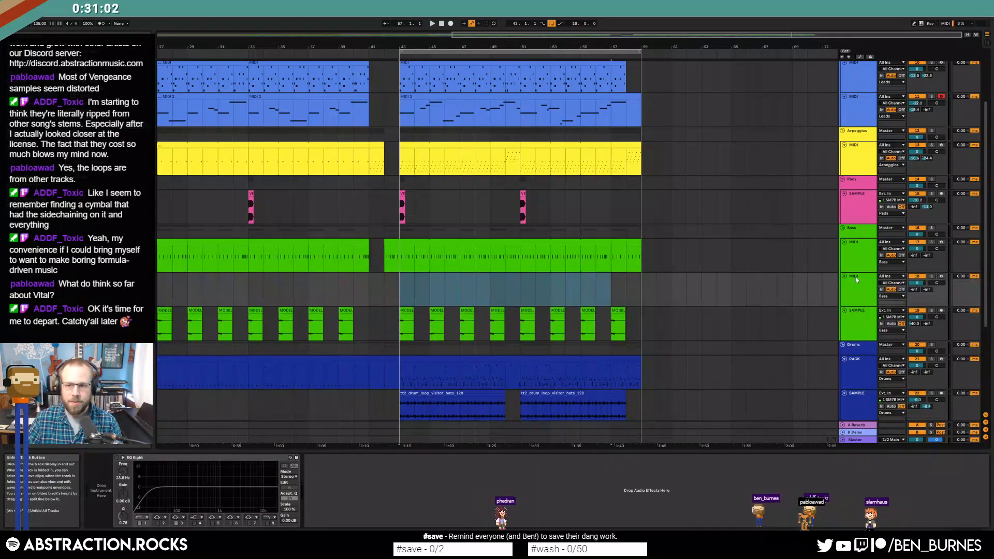
click(854, 278)
- Copy the four-bar bass MIDI section starting at bar 33 and paste it on the new bass track at bar 43
click(407, 291)
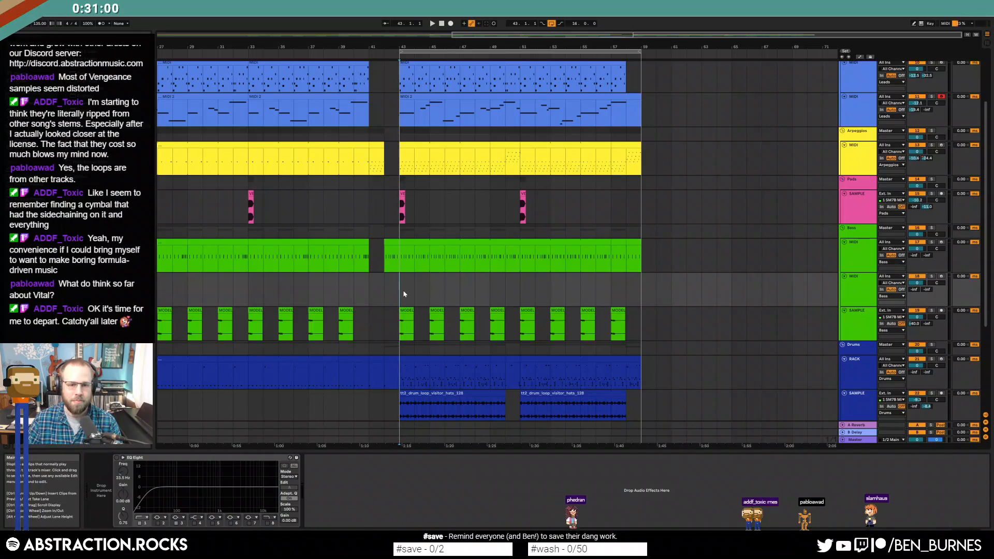
key(space)
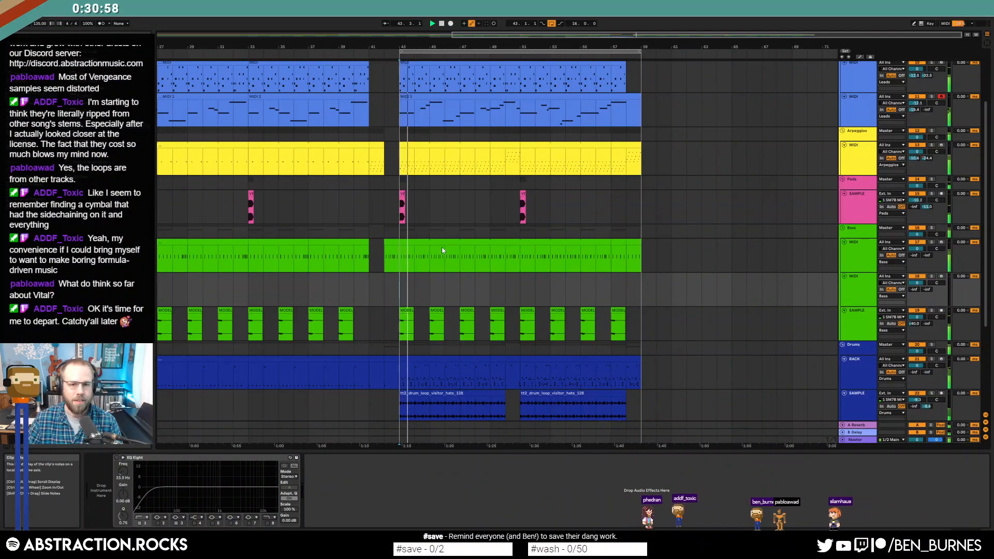
click(441, 250)
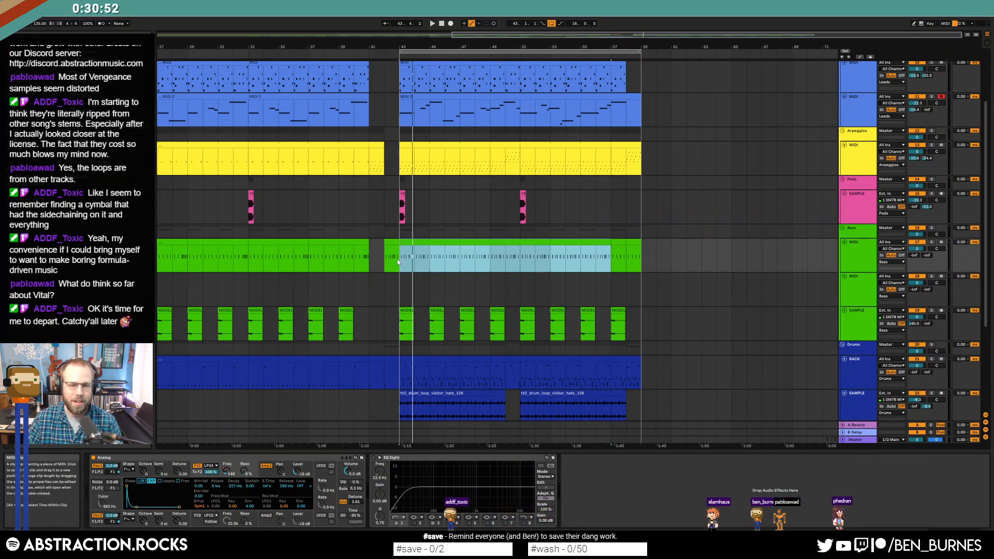
click(266, 243)
key(ctrl+c)
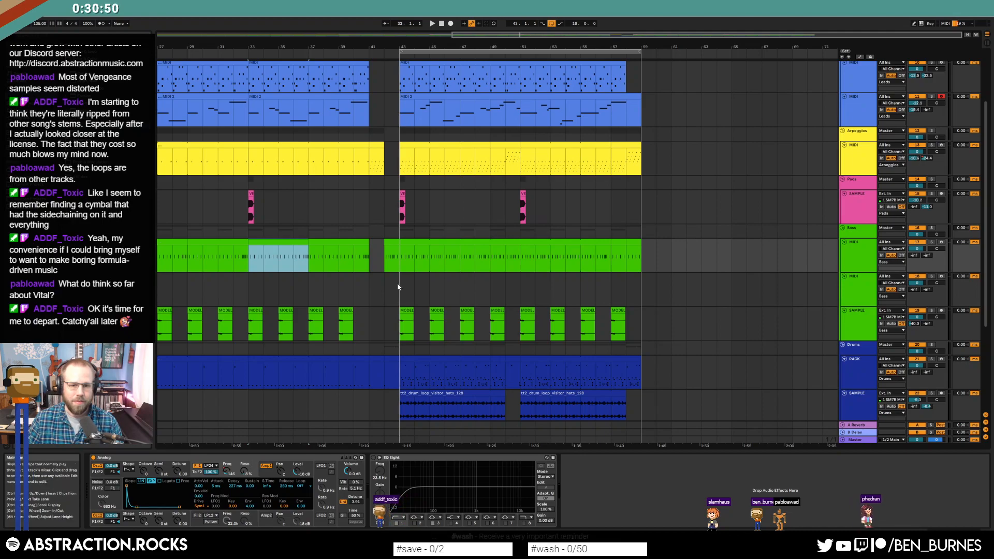
click(400, 287)
key(ctrl+v)
- Delete the extra fill notes at the end of the pasted bass clip, keeping only the evenly spaced notes
double_click(458, 276)
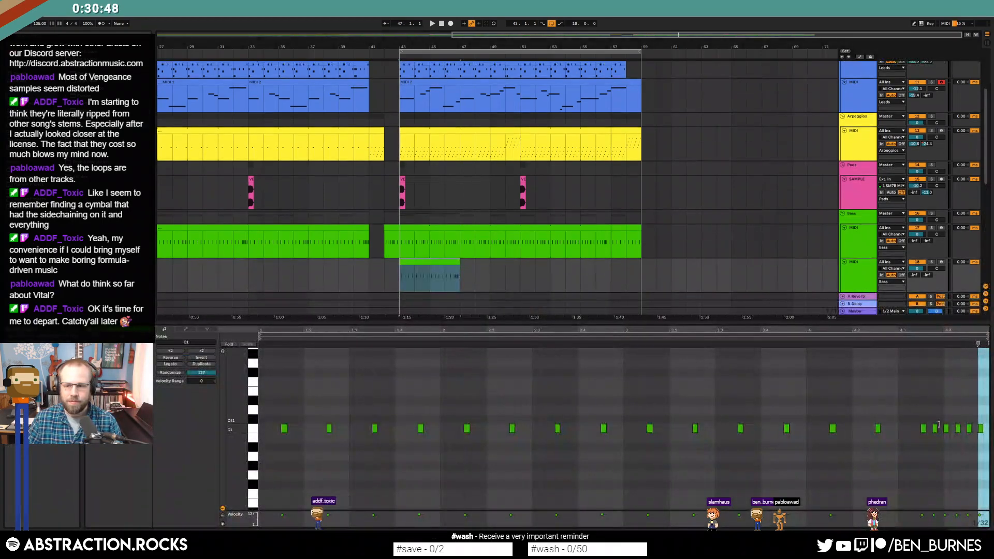
click(941, 426)
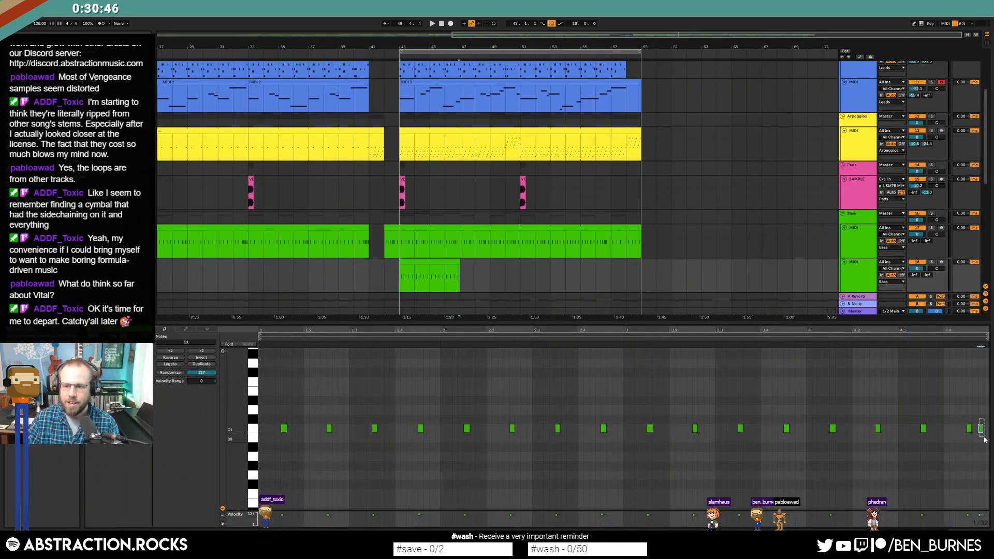
key(shift+Tab)
- Extend the new bass clip to bar 59 and loop its four-bar pattern across that length
drag(457, 264, 632, 272)
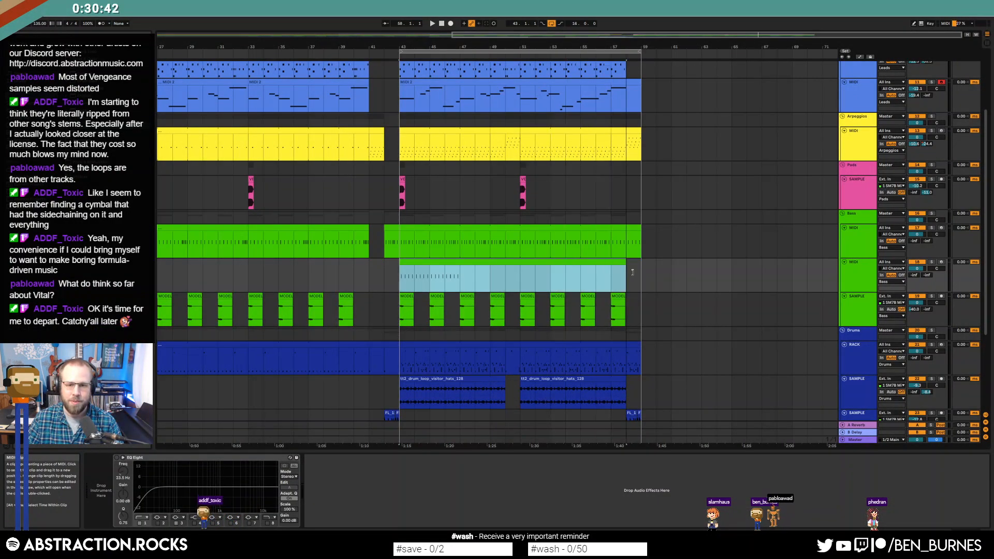
key(shift+Tab)
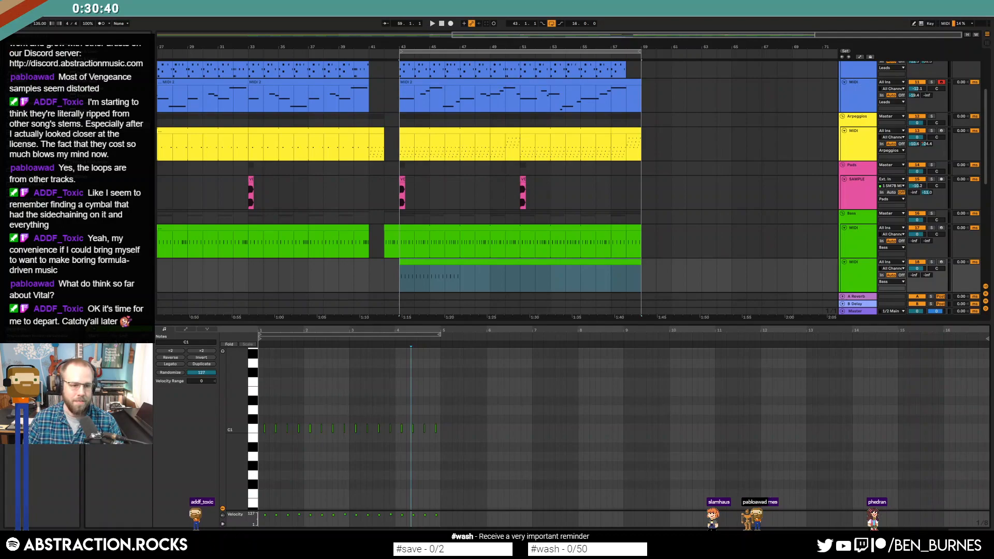
key(shift+Tab)
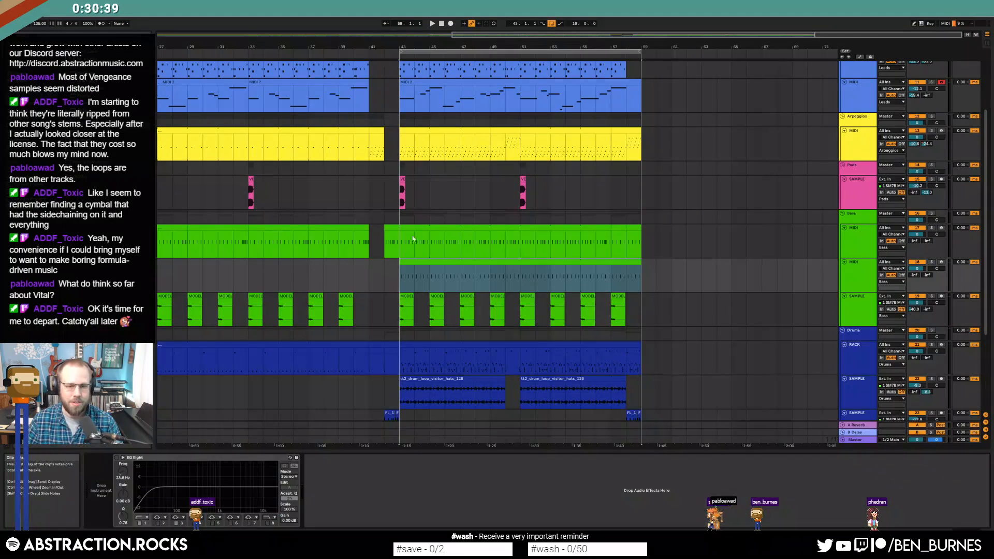
- Load Operator before EQ Eight on the new bass MIDI track and choose the waveform for its active oscillator
click(439, 260)
click(25, 95)
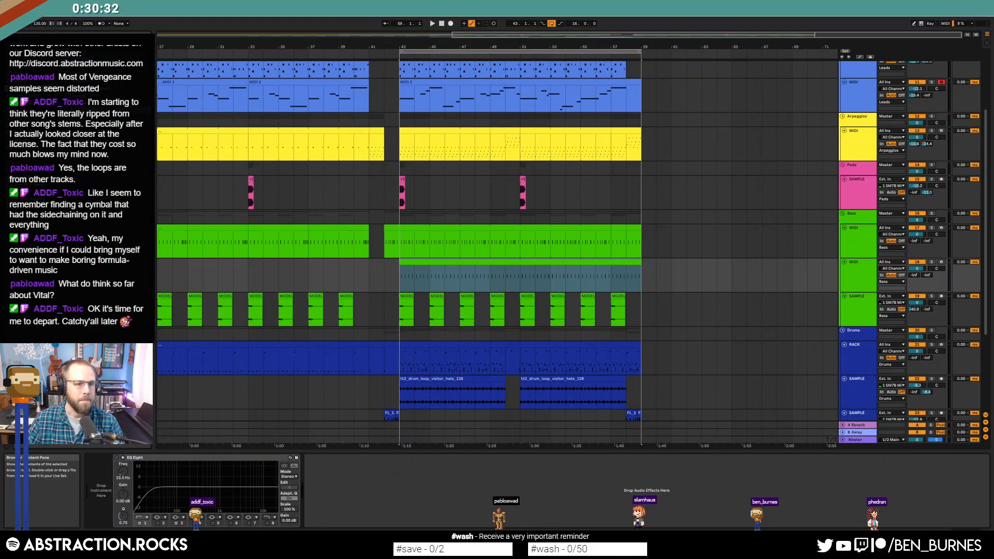
drag(110, 530, 134, 523)
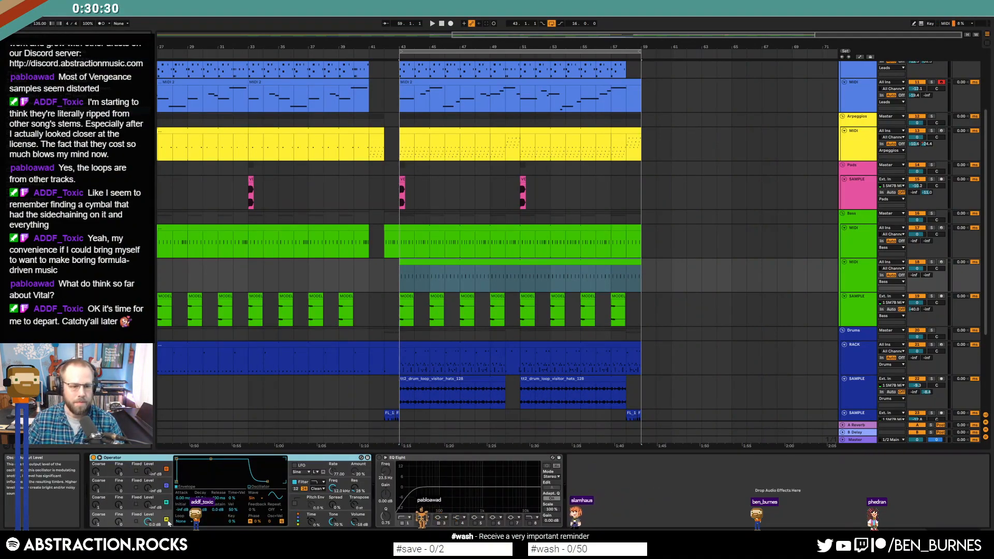
click(261, 500)
click(262, 456)
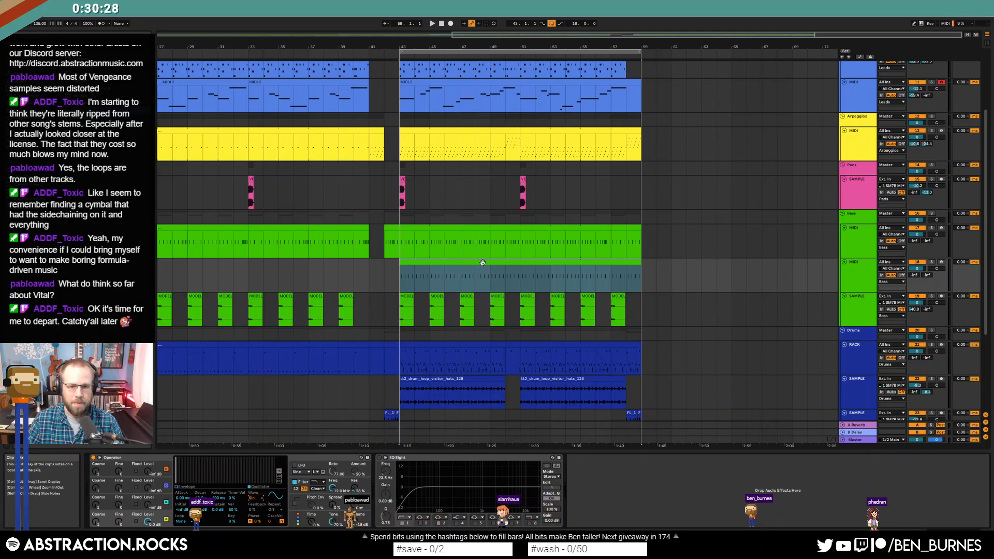
- Check the new bass clip's notes, then add a Saturator after Operator with a changed curve and about 10 dB drive
double_click(404, 275)
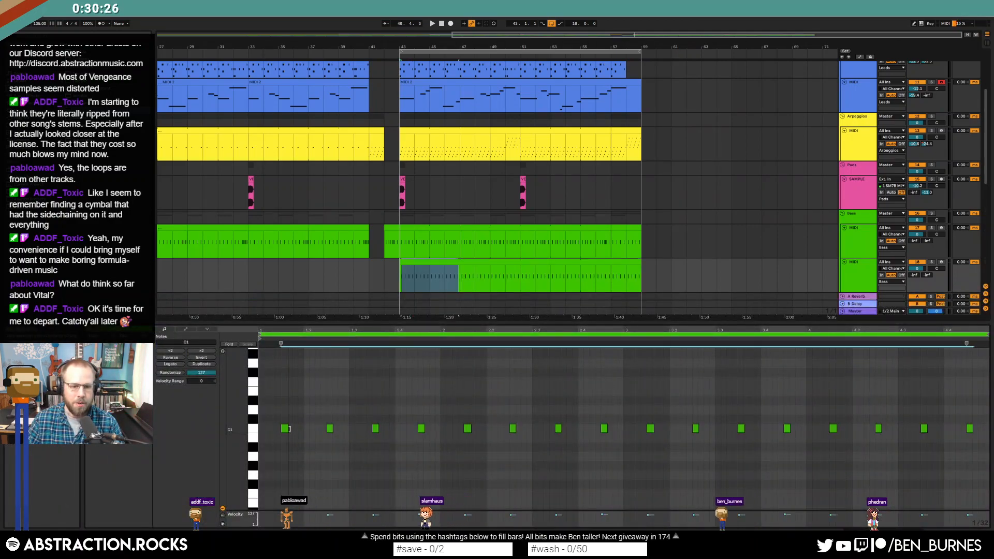
key(shift+Tab)
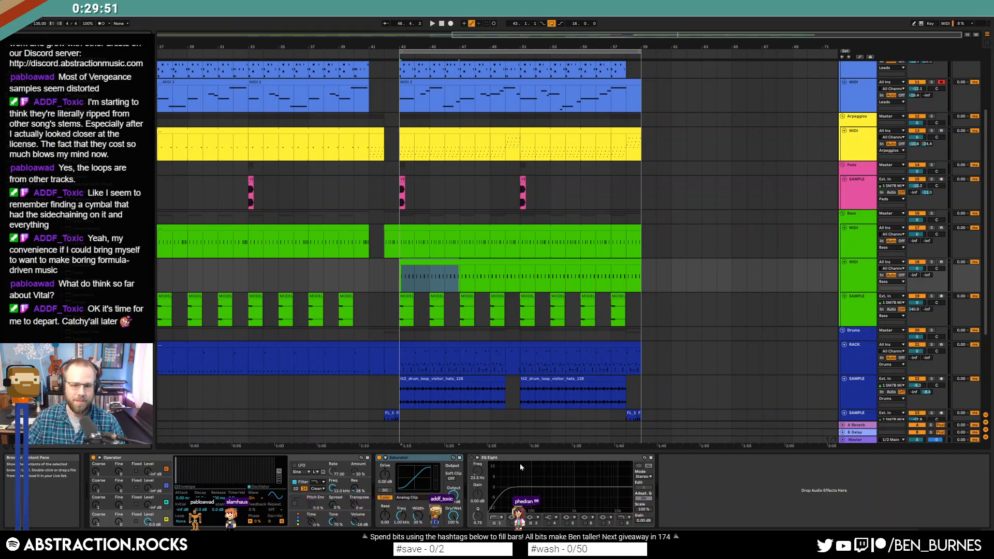
click(432, 465)
click(411, 498)
click(413, 518)
drag(385, 475, 384, 425)
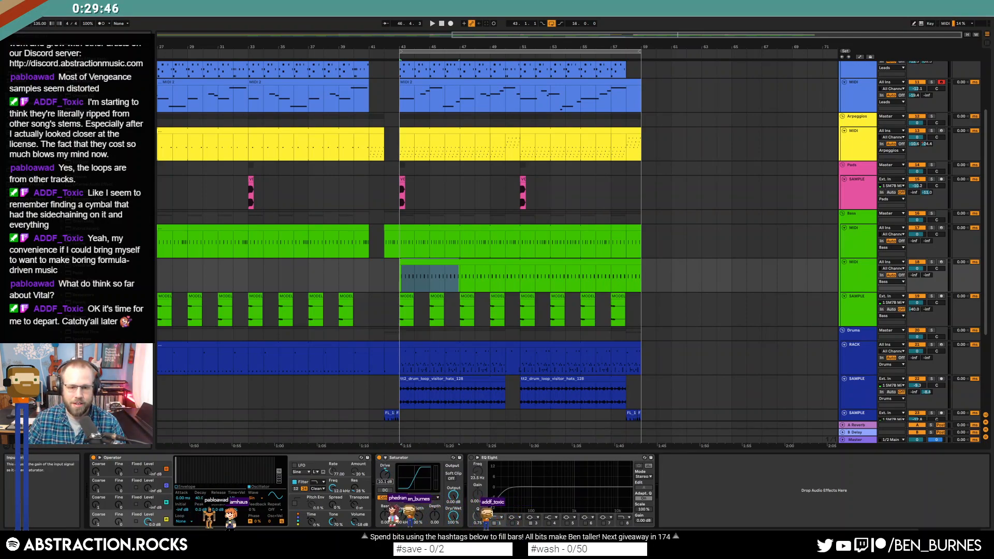
- Lower the Saturator's output level to about -7 dB and audition the new bass layer from bar 43
drag(453, 496, 454, 516)
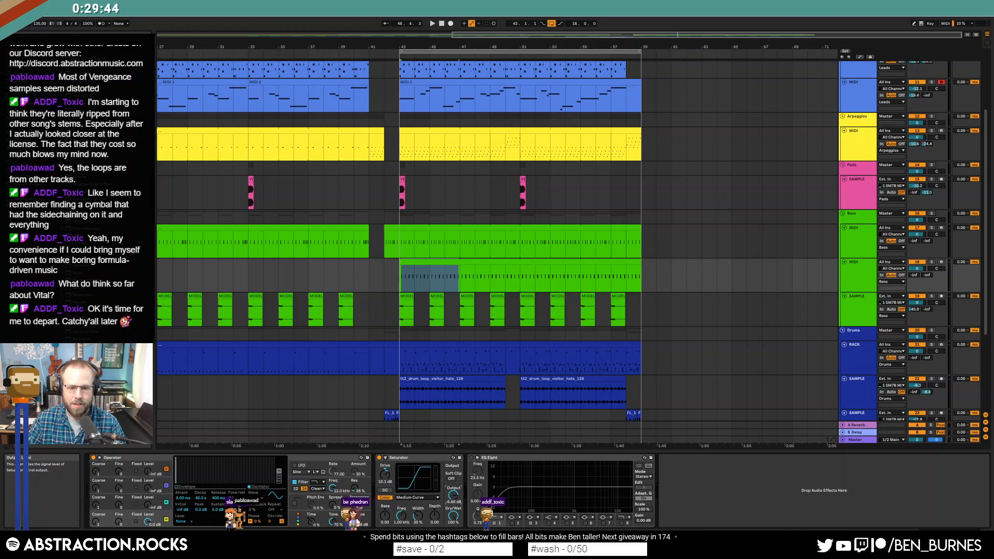
click(398, 277)
key(space)
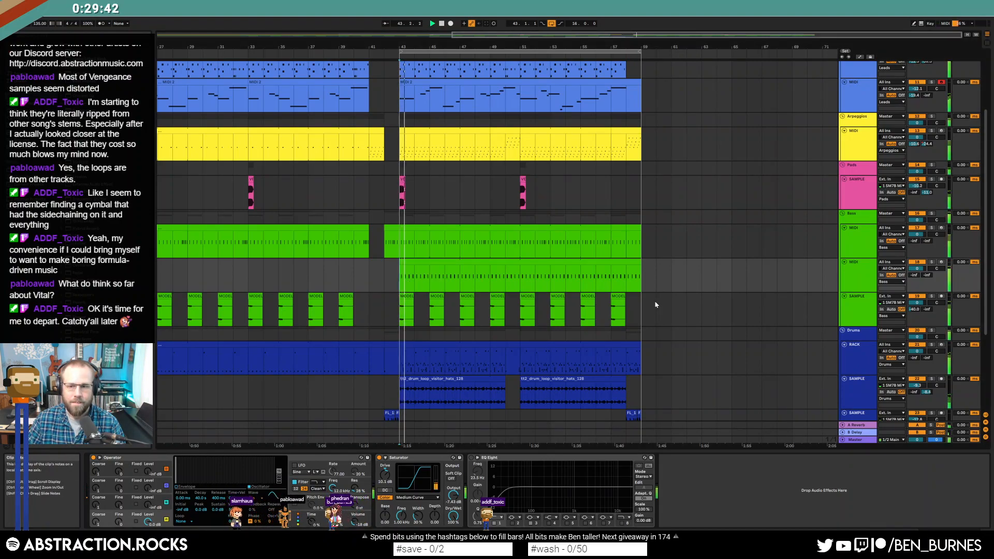
- Shorten all C1 notes in the new bass clip, play the section and lower that track's volume
double_click(449, 271)
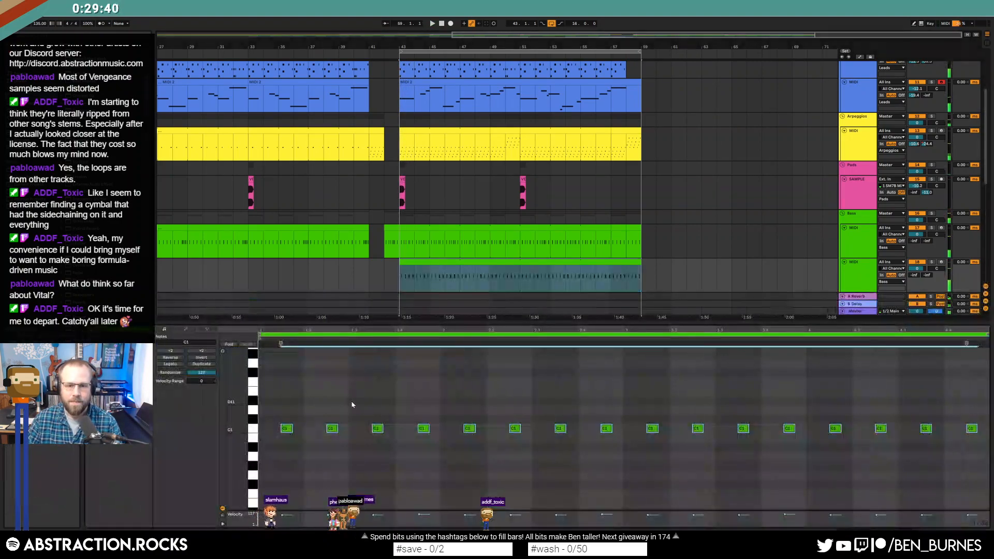
drag(293, 429, 287, 429)
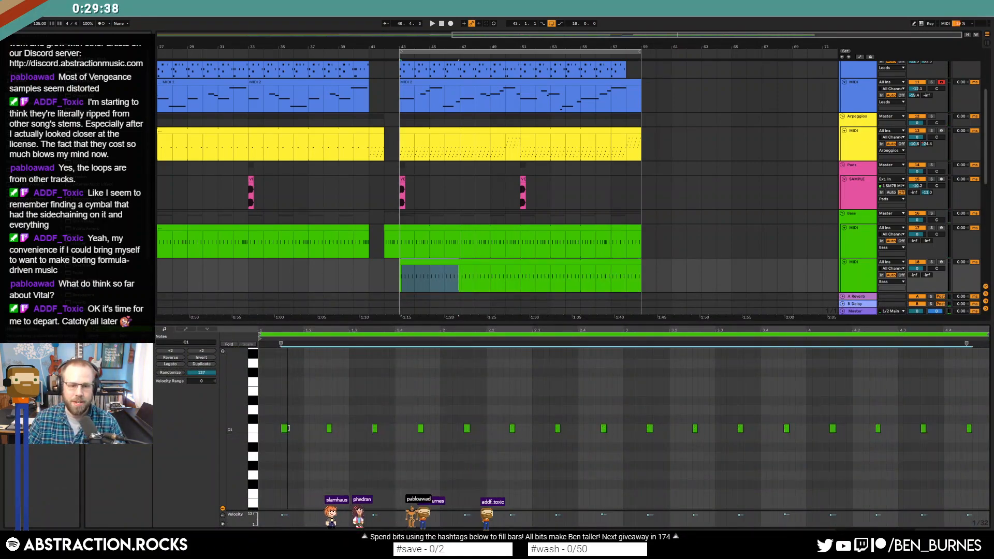
key(space)
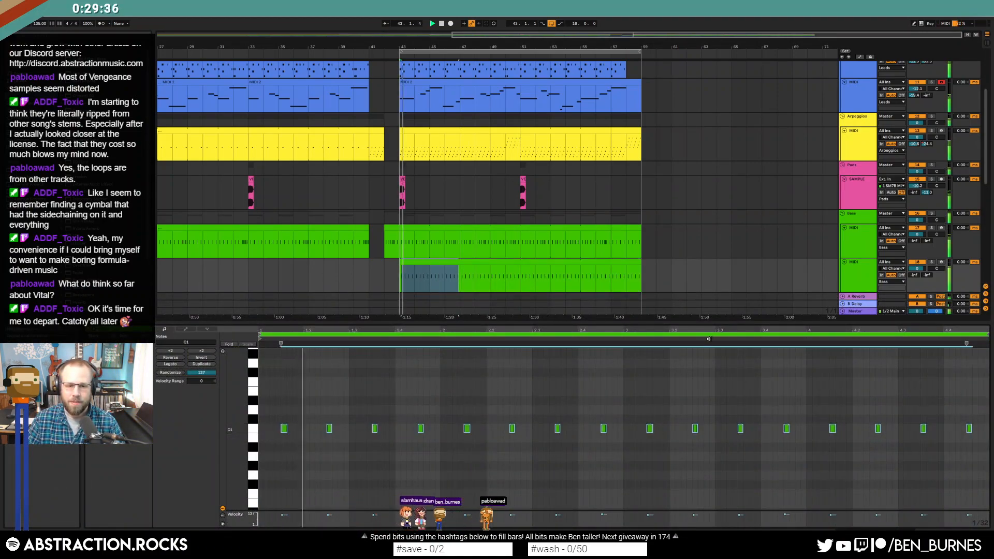
mouse_move(917, 269)
mouse_down()
mouse_move(917, 280)
mouse_move(924, 273)
mouse_up()
- Shorten the release in the Operator's amplitude envelope on the new bass track
key(shift+Tab)
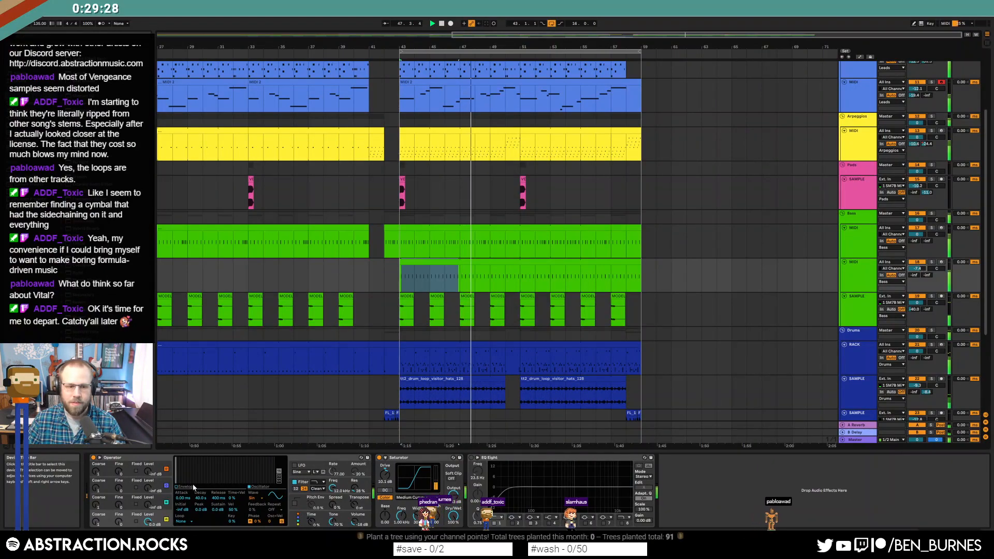
click(192, 486)
drag(267, 481, 258, 482)
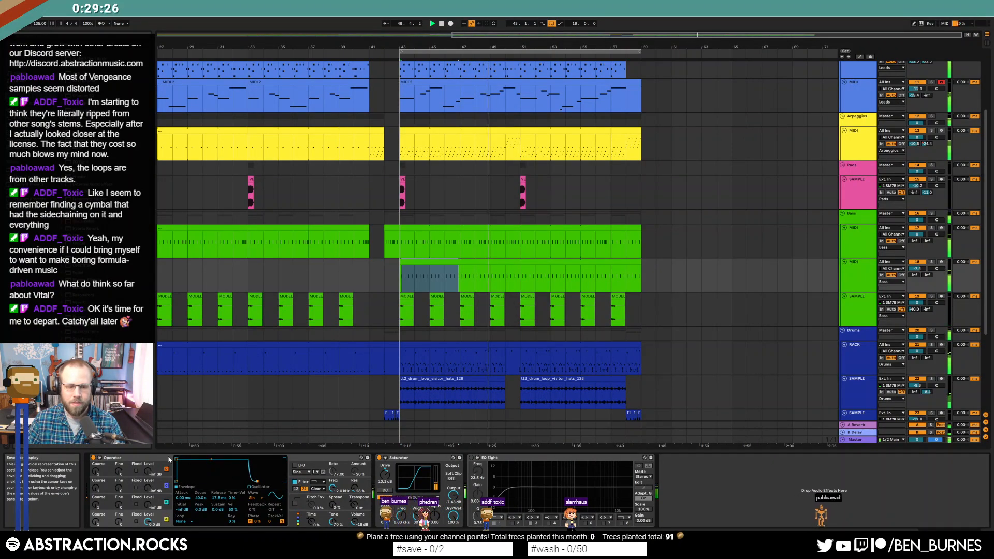
- Lengthen all C1 notes in the new bass clip slightly and return to the track's device chain
double_click(610, 266)
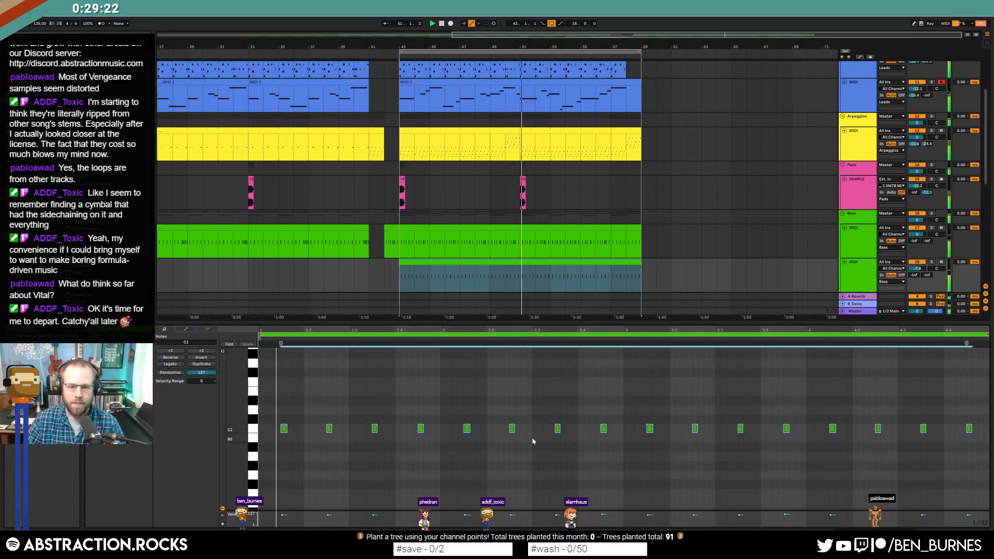
key(ctrl+a)
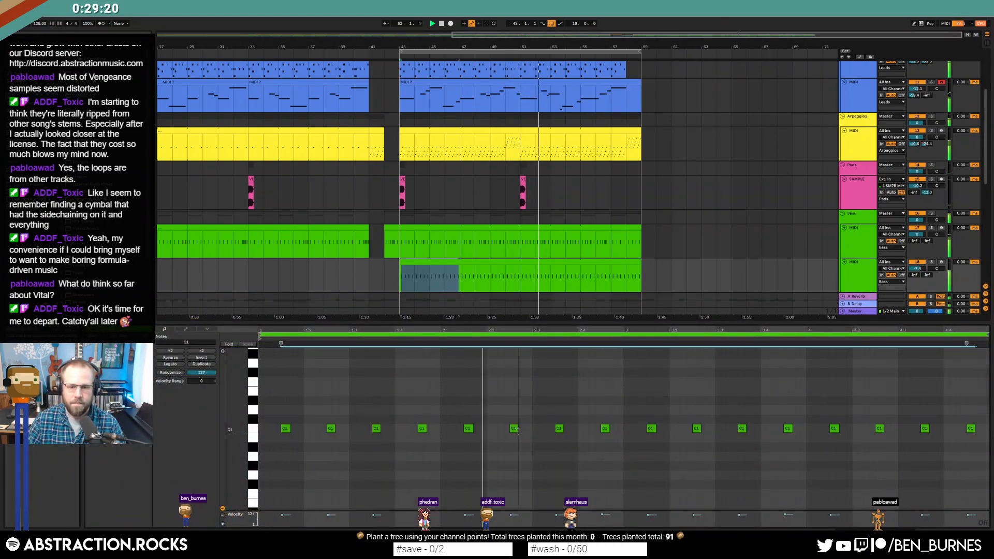
key(shift+Tab)
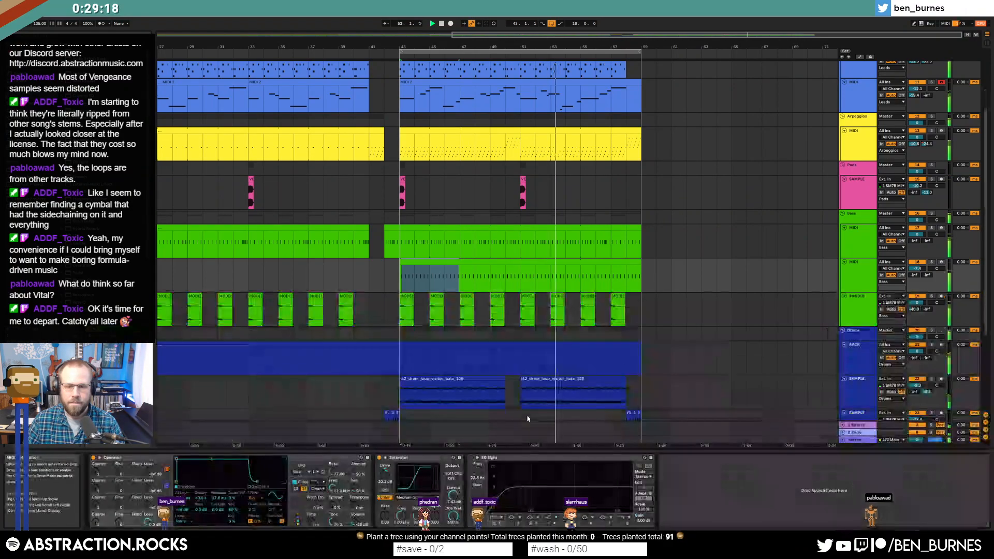
- Compare the clips and devices of the two bass MIDI layers up to bar 59 while the section plays
click(645, 304)
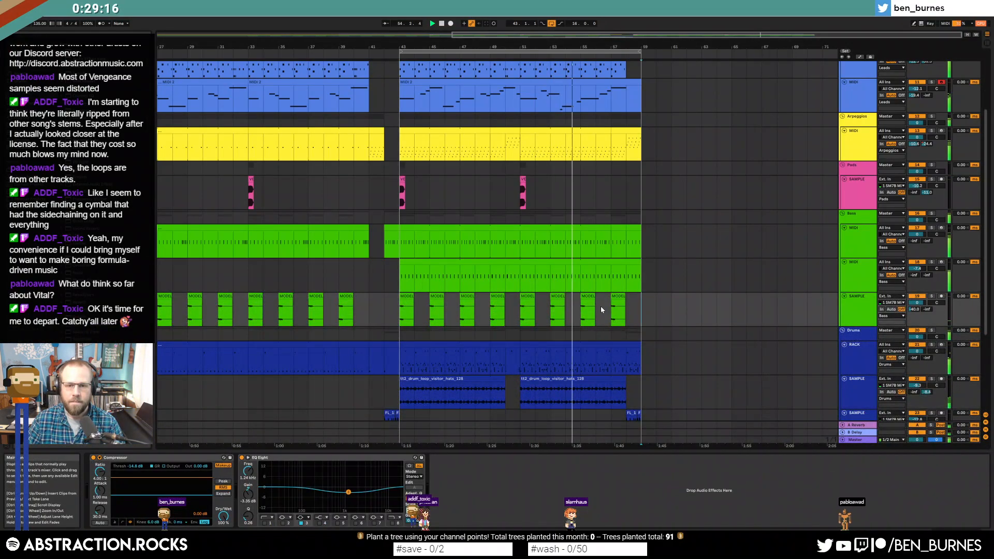
click(467, 235)
click(468, 260)
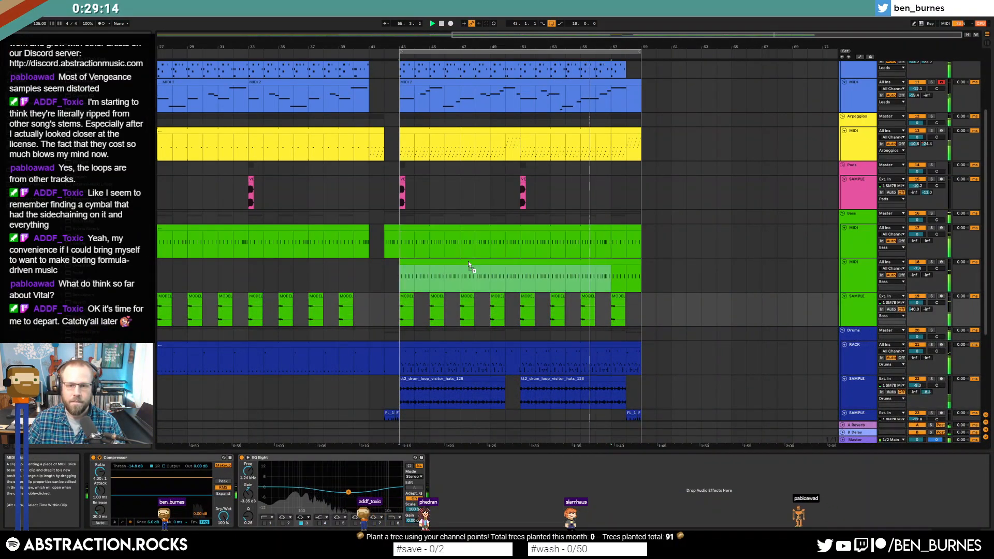
click(619, 235)
click(617, 264)
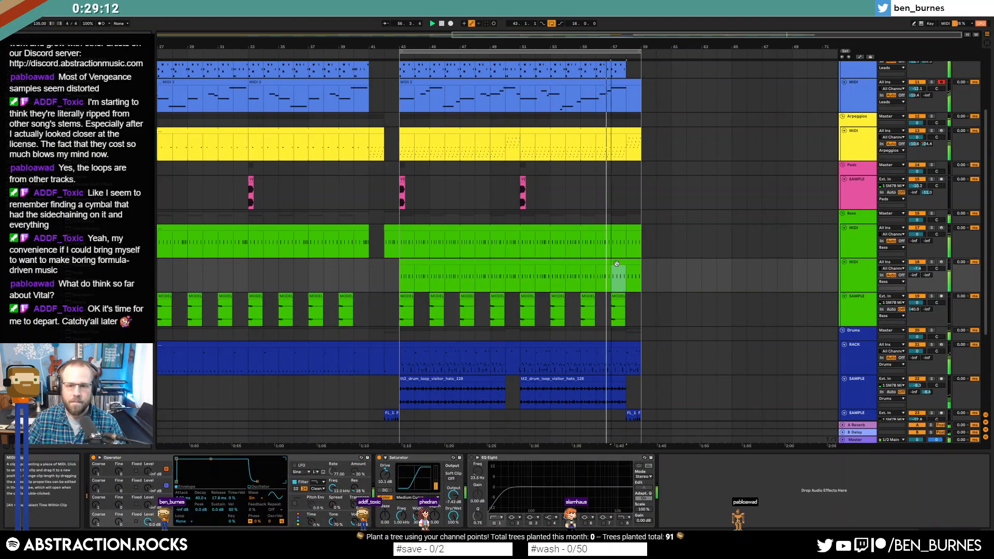
click(621, 229)
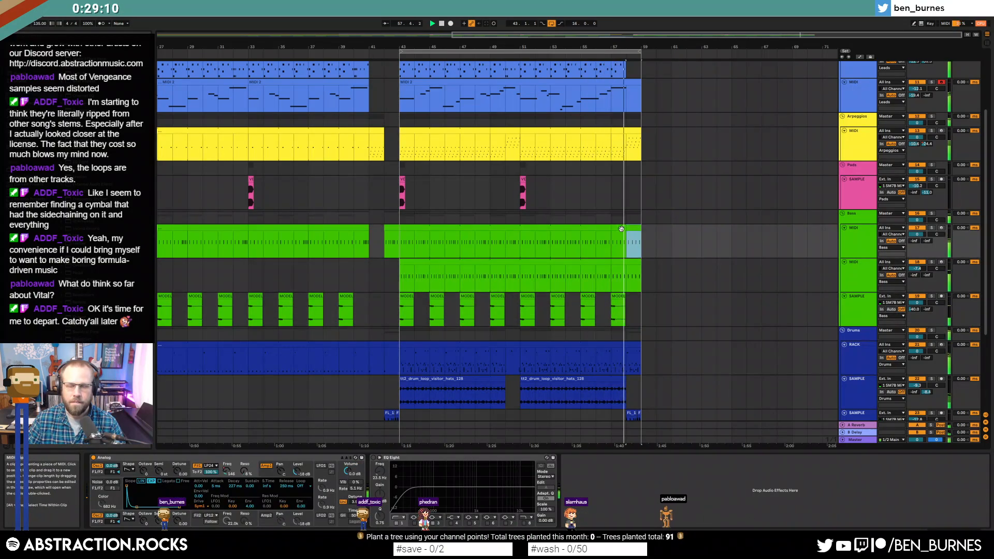
drag(621, 231, 633, 240)
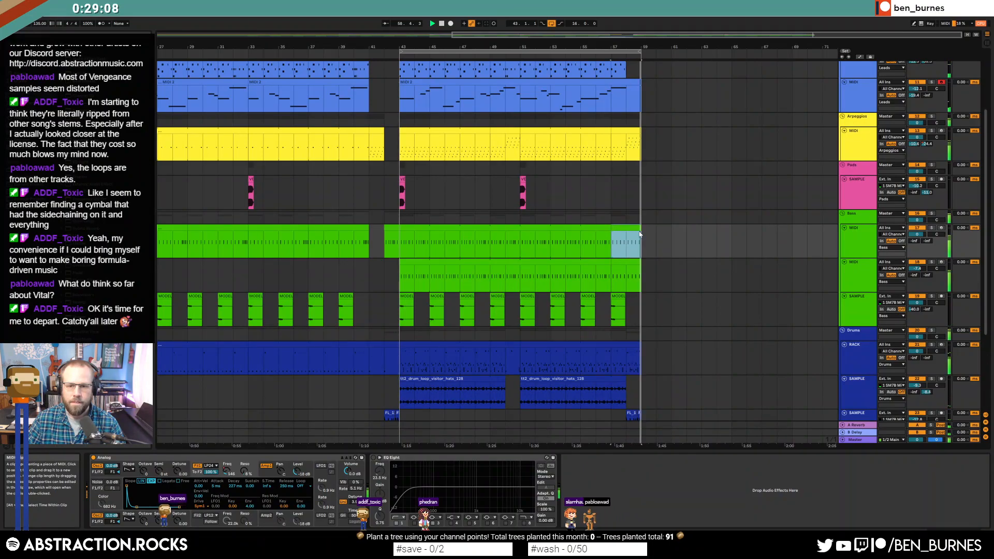
key(Down)
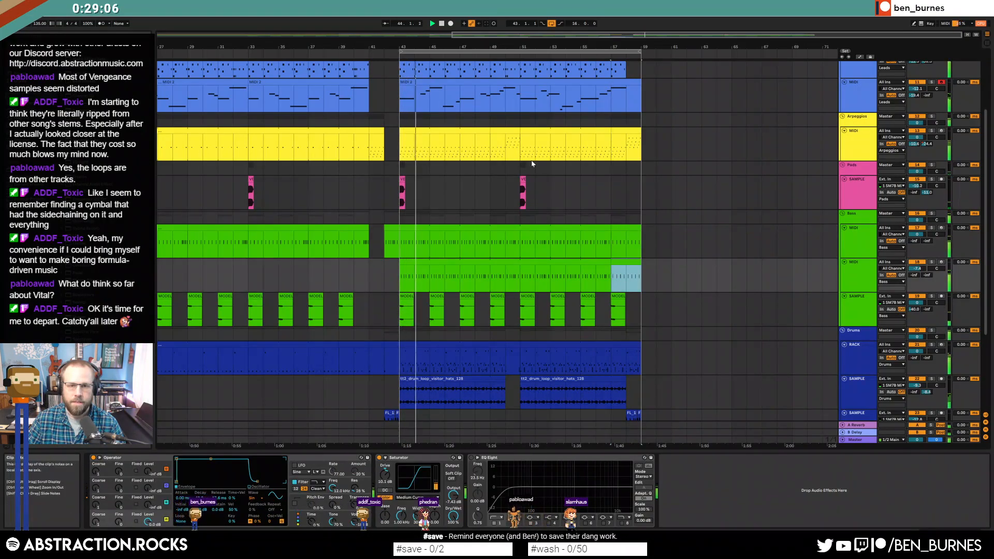
- Solo the Operator bass track and shape its tone with oscillator B's coarse ratio and level and a shorter envelope decay
drag(520, 43, 522, 35)
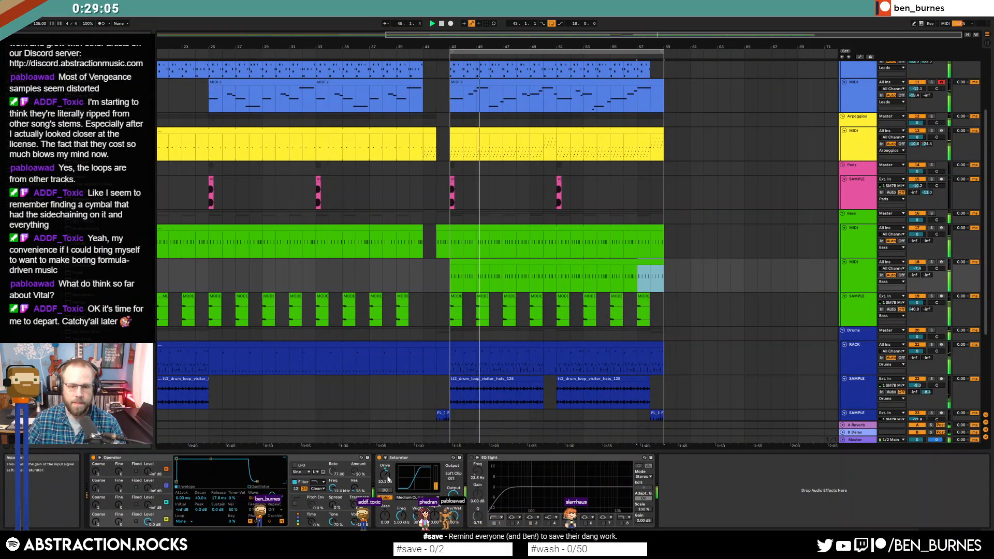
drag(96, 505, 96, 468)
drag(196, 474, 196, 482)
click(932, 262)
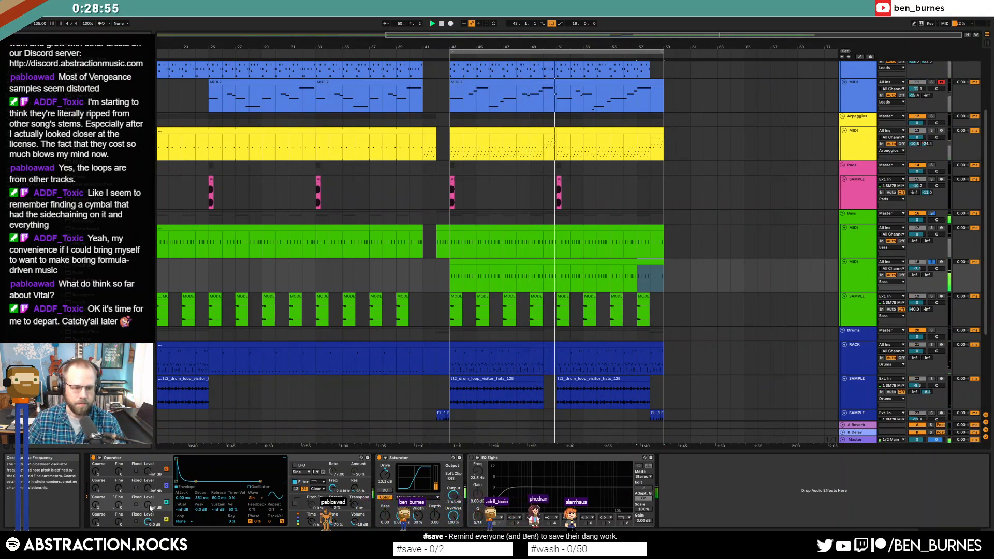
drag(148, 504, 148, 479)
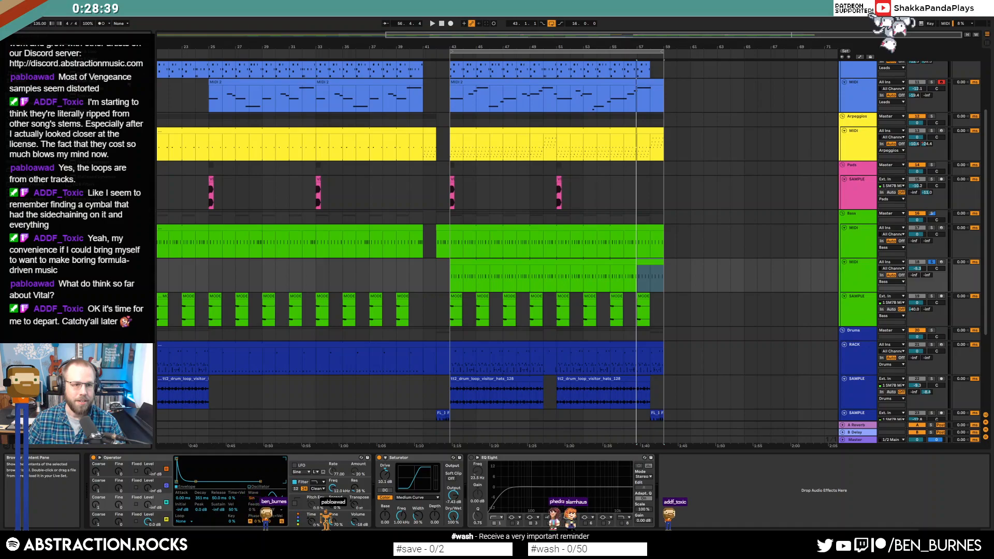
- Capture a screenshot of the context menu on the audio effects folder in the browser
right_click(134, 77)
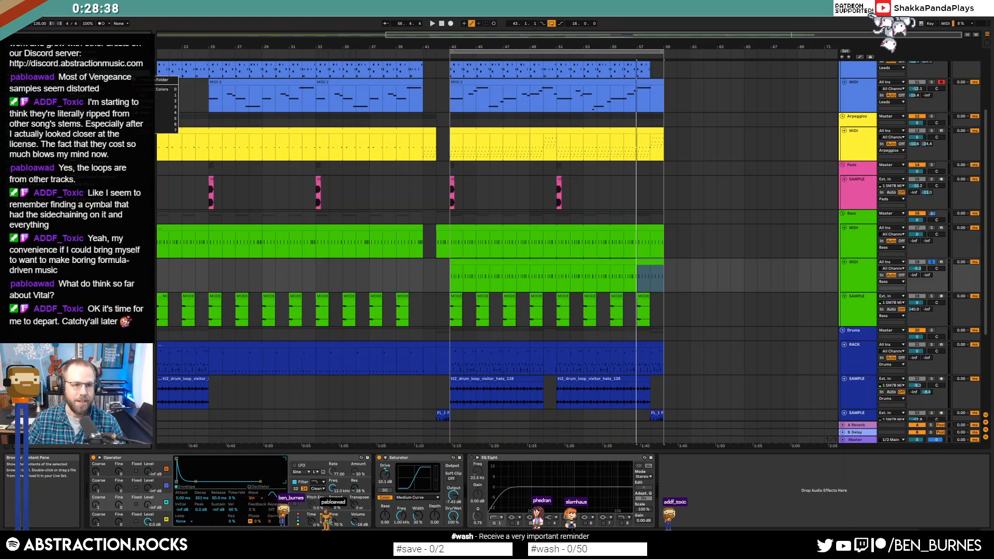
click(143, 83)
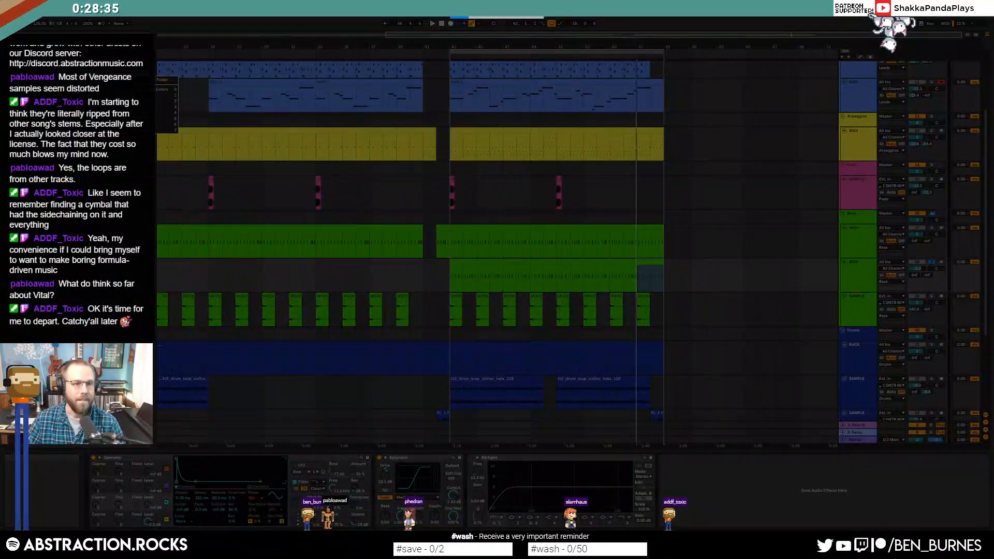
drag(20, 46, 185, 228)
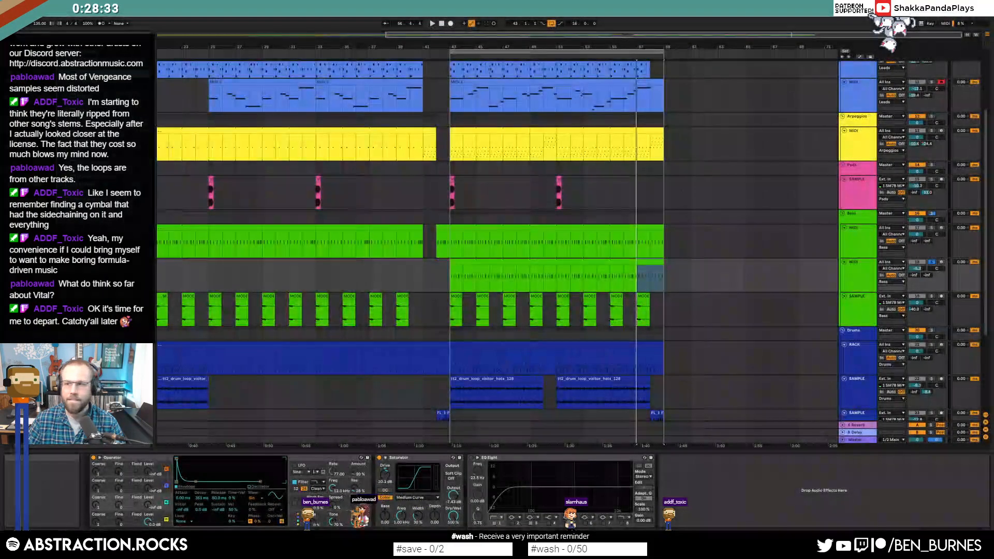
mouse_move(993, 91)
mouse_down()
mouse_move(715, 85)
mouse_move(993, 110)
mouse_up()
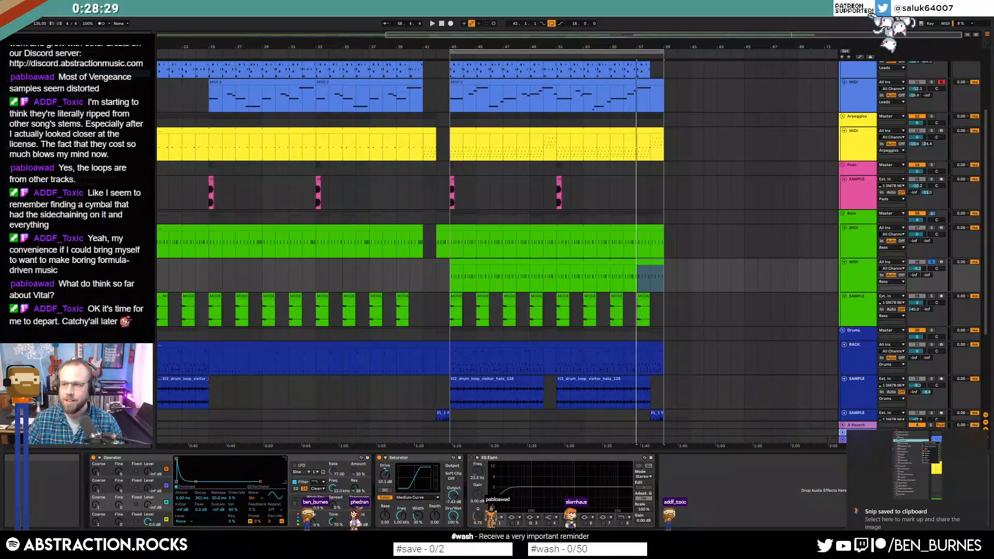
- Switch to Twitter, tweet "you can turn off effect groupings!" mentioning the viewer with the screenshot attached, and return to Ableton Live
drag(993, 86, 616, 58)
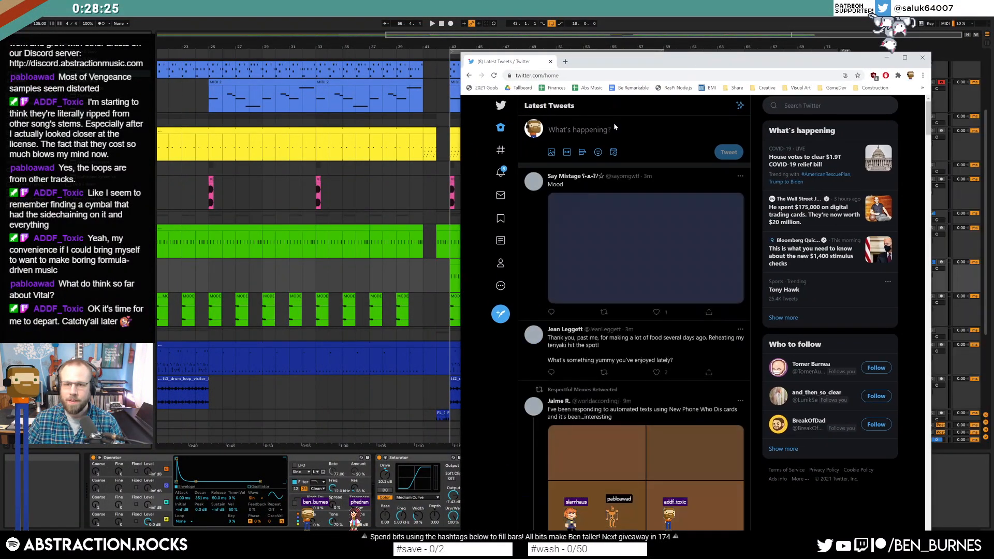
click(613, 124)
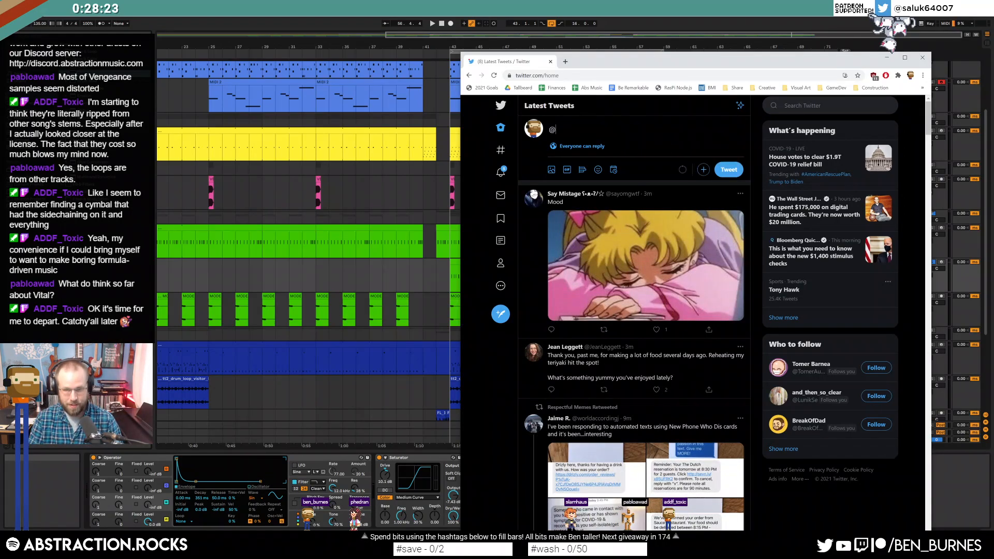
key(Return)
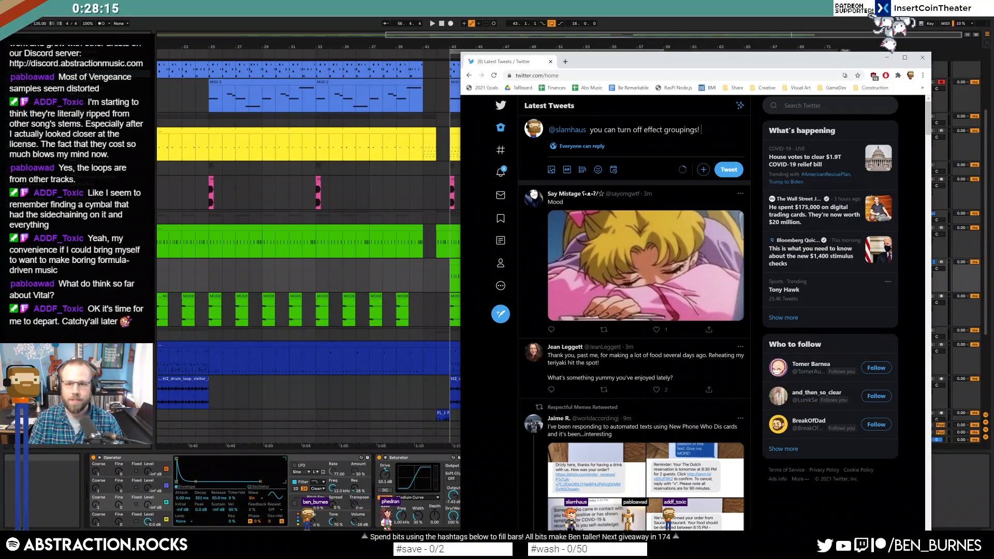
key(ctrl+v)
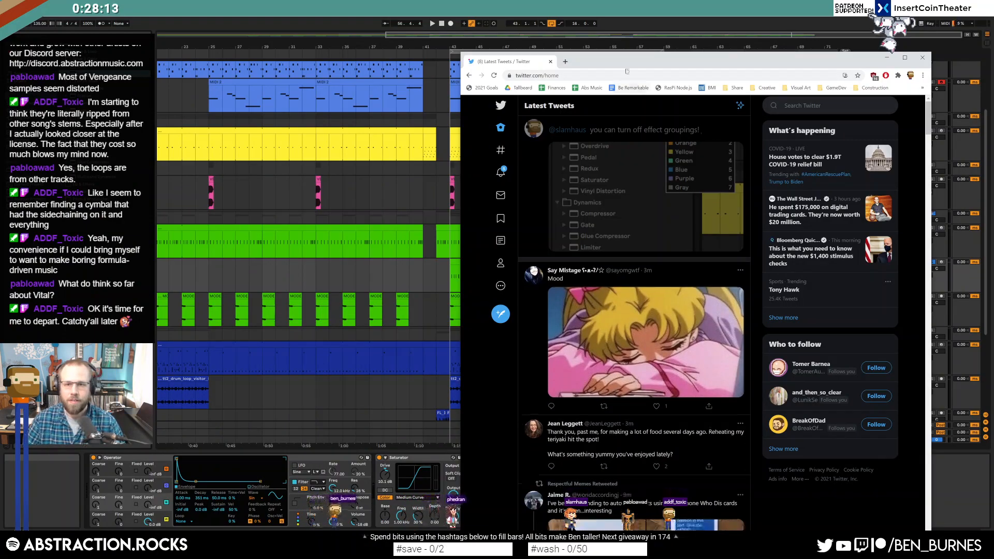
key(alt+Tab)
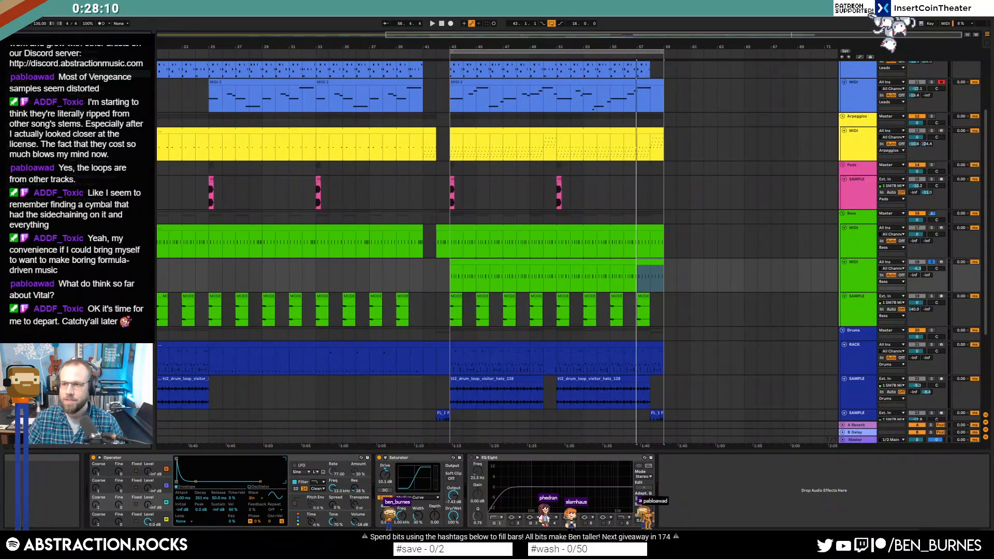
- Unsolo the Operator bass track and play the song from the start with the whole arrangement in view
double_click(442, 24)
key(space)
click(931, 261)
drag(621, 35, 621, 15)
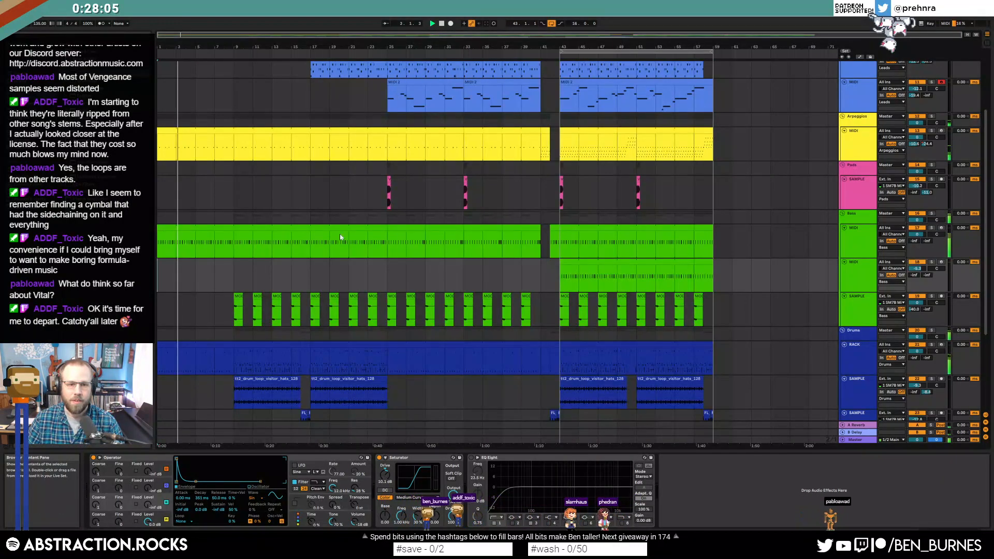
- Extend the Operator bass layer back to bar 9, leaving bar 41 empty like the main bass track
click(702, 261)
shift+click(567, 261)
click(554, 226)
shift+click(178, 226)
mouse_move(179, 226)
mouse_down()
mouse_move(207, 275)
mouse_move(162, 262)
mouse_move(234, 263)
mouse_up()
click(207, 275)
click(219, 275)
- Show automation and duplicate the main bass track's F1 Freq sweeps from bars 1–17 onto bars 17–33
click(226, 238)
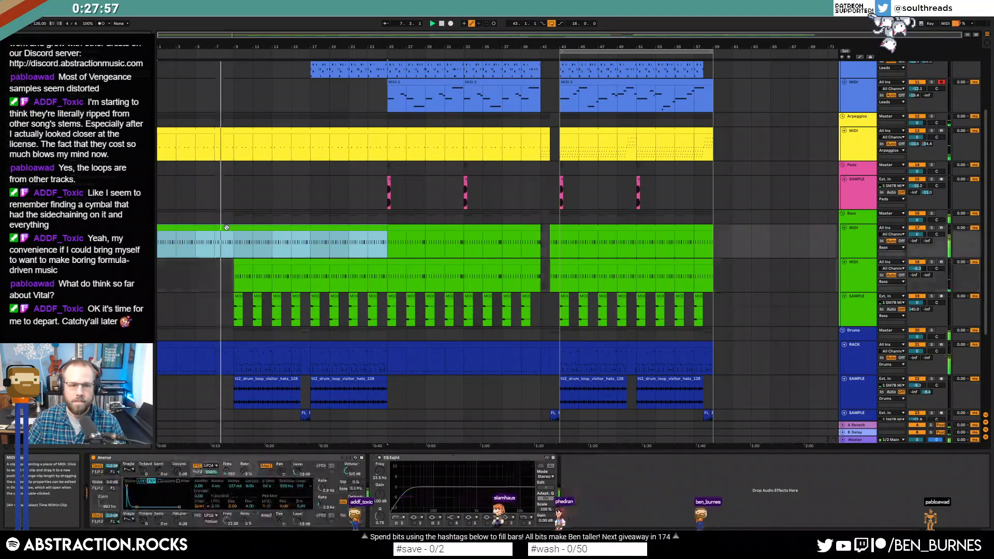
key(a)
drag(311, 240, 160, 243)
key(ctrl+d)
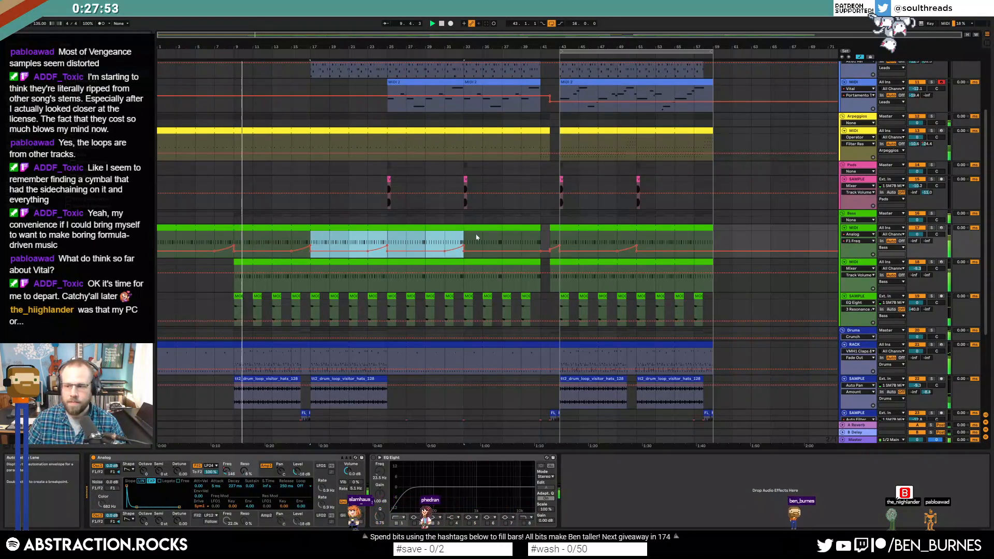
- Duplicate the F1 Freq sweep from bars 25–33 onto bars 33–41 and adjust the automation leading into bar 43
click(425, 240)
drag(386, 238, 464, 241)
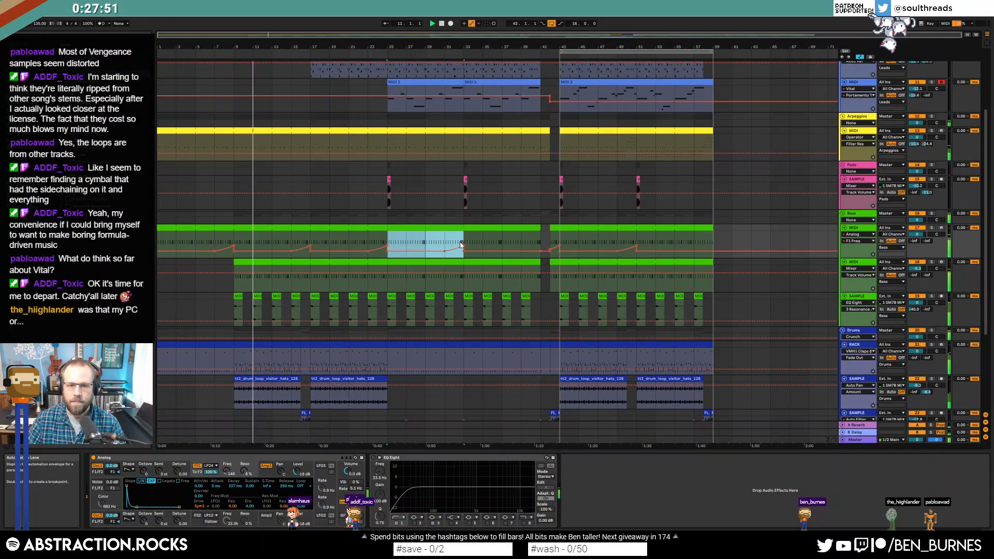
key(ctrl+d)
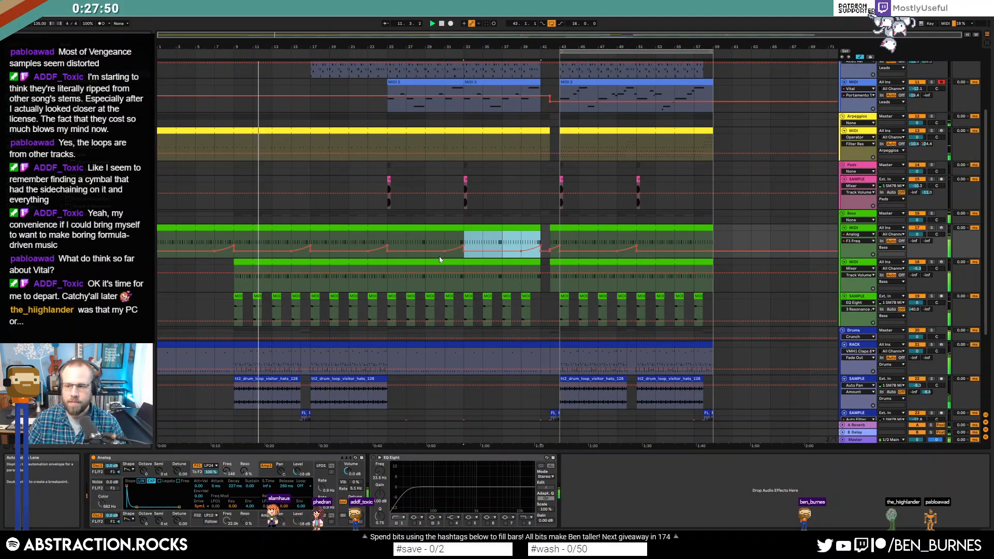
click(547, 239)
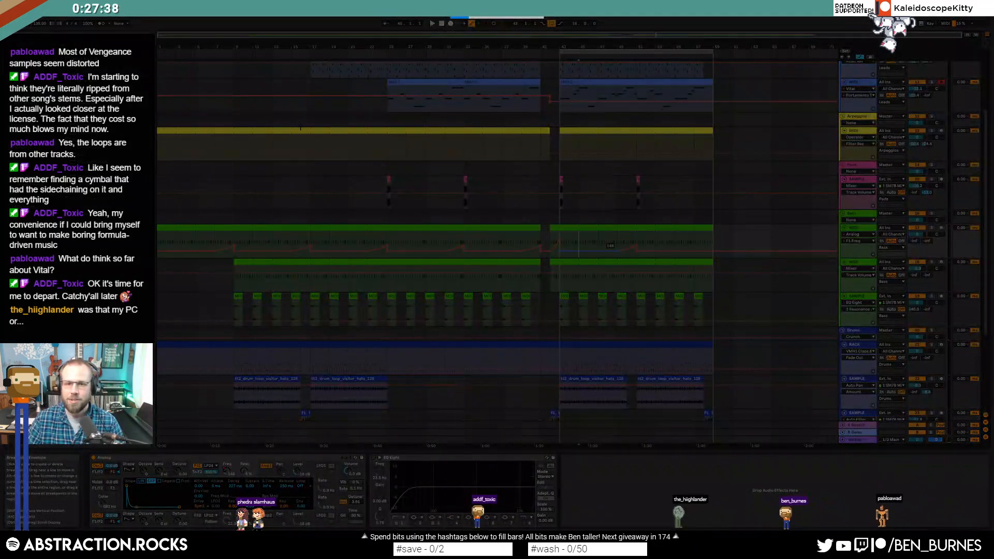
- Capture a screenshot of the arrangement area showing the bass automation and neighbouring tracks
drag(249, 101, 628, 344)
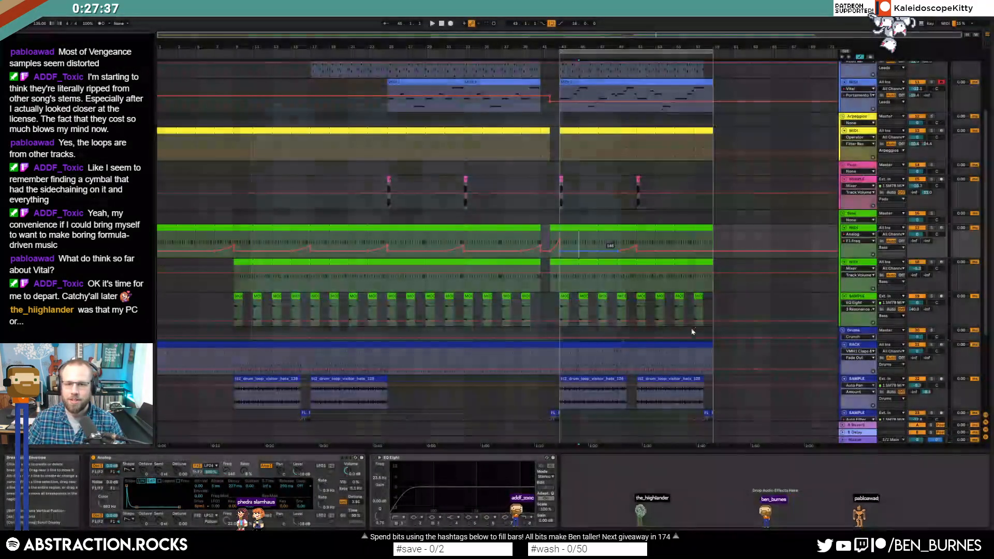
- View the captured arrangement screenshot, return to the arrangement and play the song from the beginning
click(911, 474)
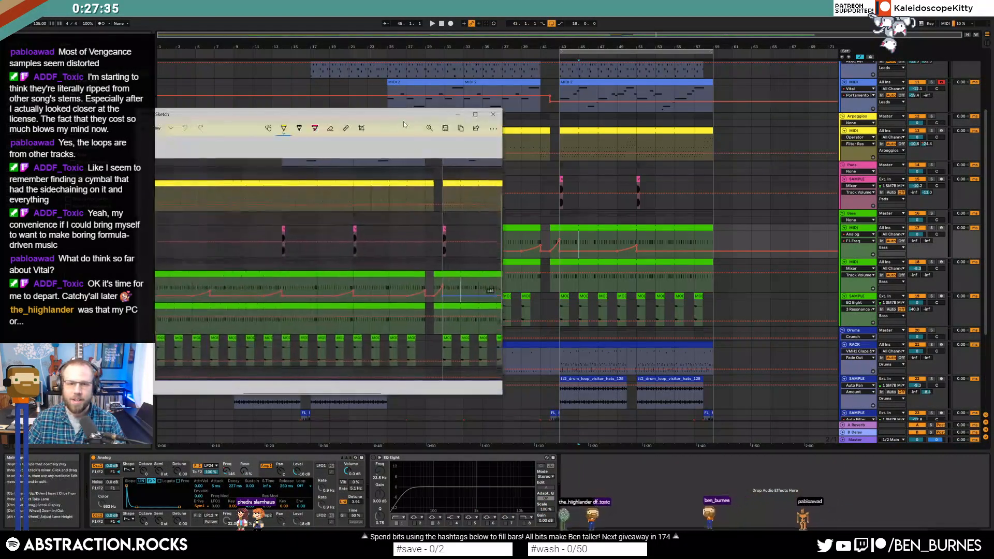
click(595, 126)
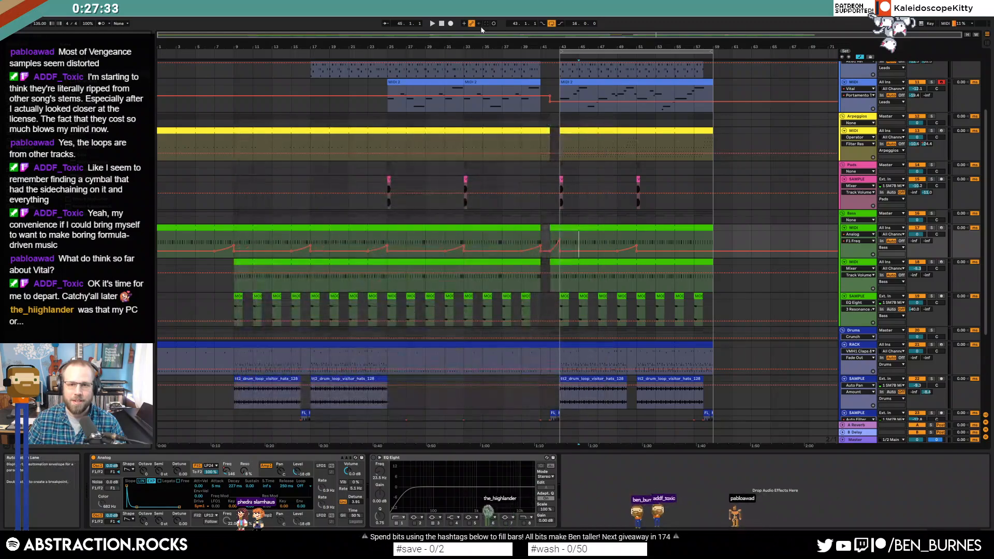
click(432, 24)
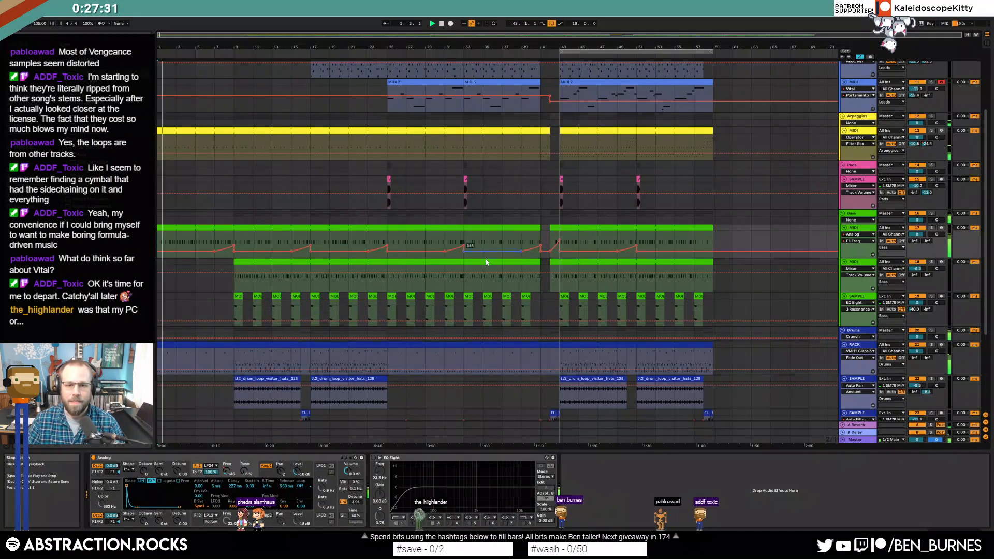
- Duplicate the main bass track's F1 Freq automation from bars 43–51 onto bars 51–59 and hide automation
drag(634, 241, 561, 243)
key(ctrl+d)
click(744, 238)
key(a)
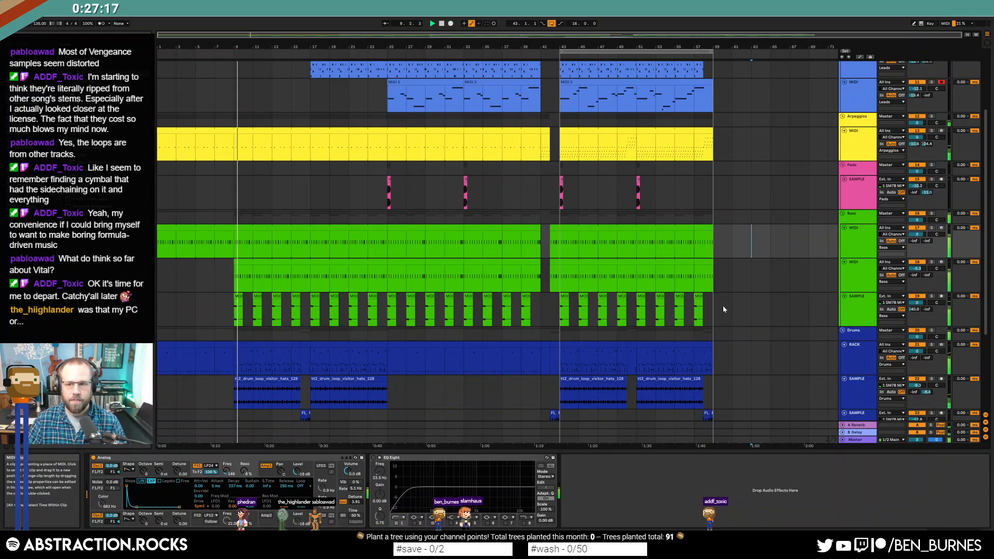
- Set the Operator bass layer's volume to -7.2 dB and bring up the main bass's Analog filter settings
click(855, 281)
click(916, 268)
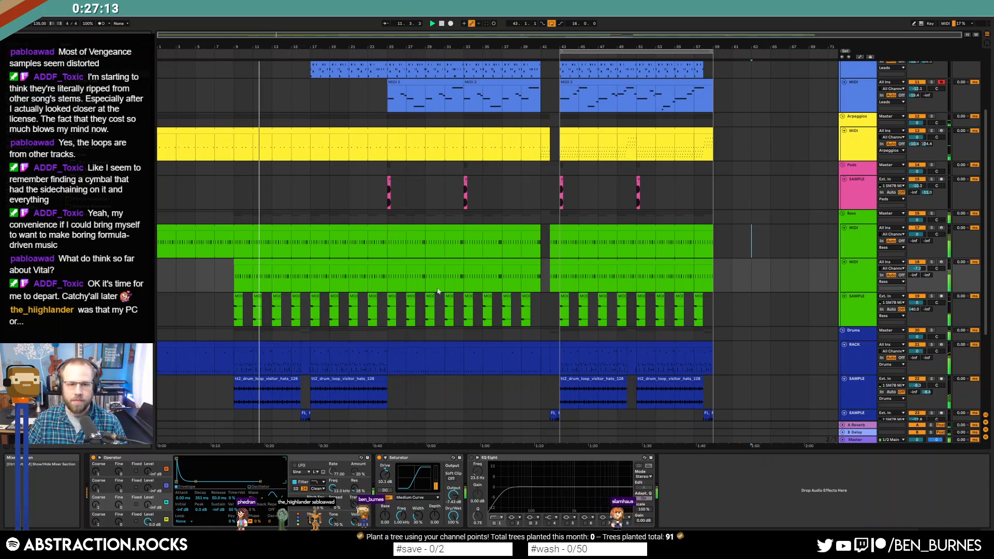
click(280, 230)
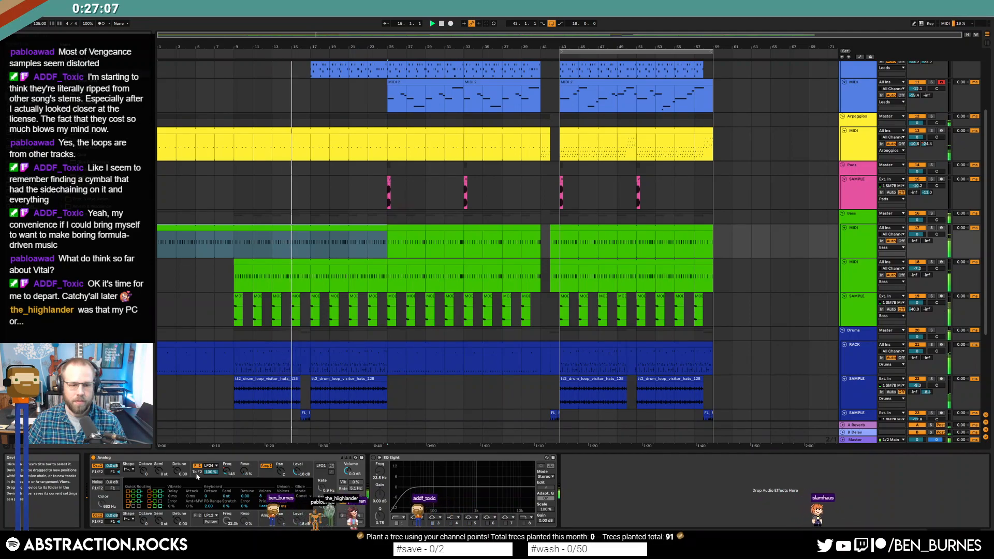
click(221, 473)
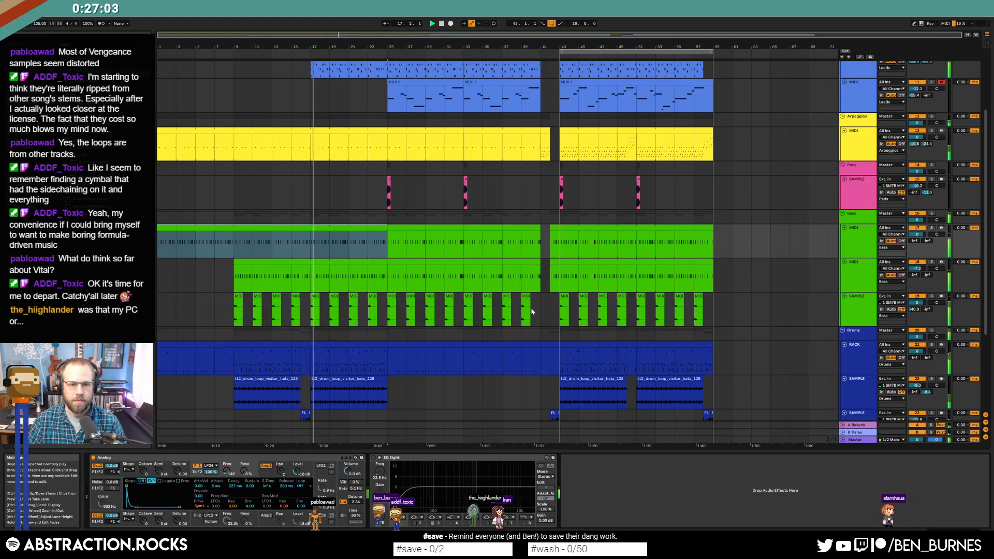
- Adjust the first Leads track's A Reverb send and raise its B Delay send during playback
scroll(535, 336, down, 3)
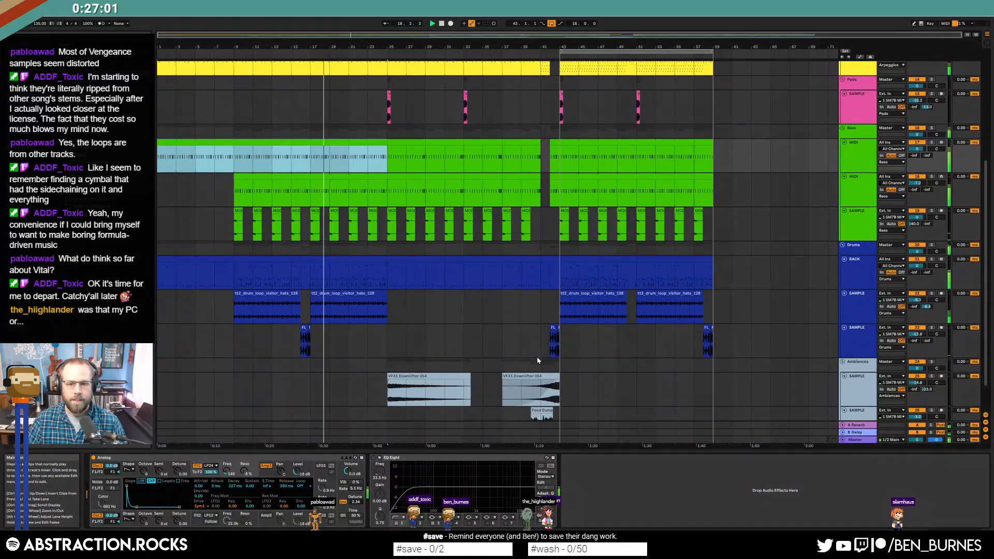
scroll(503, 371, down, 1)
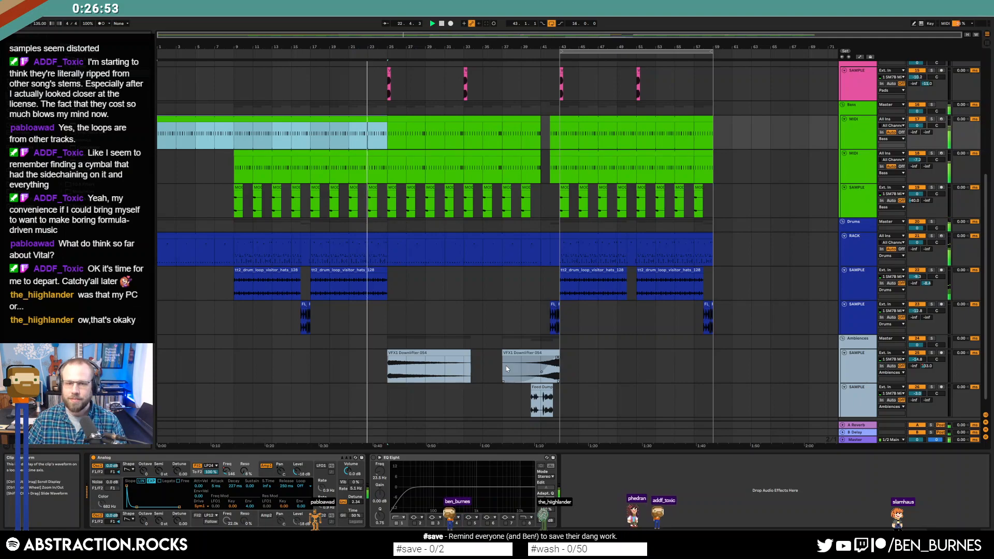
scroll(528, 358, up, 8)
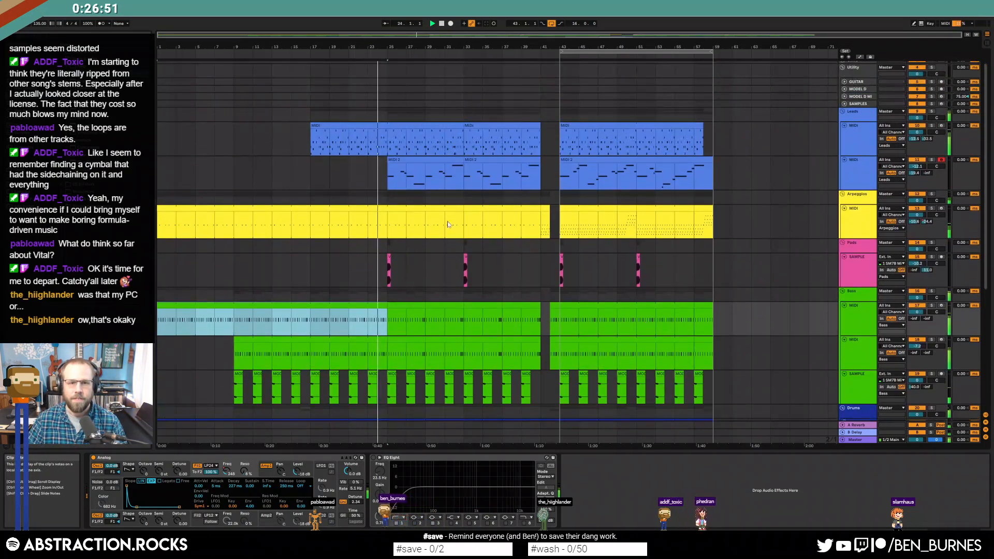
click(378, 125)
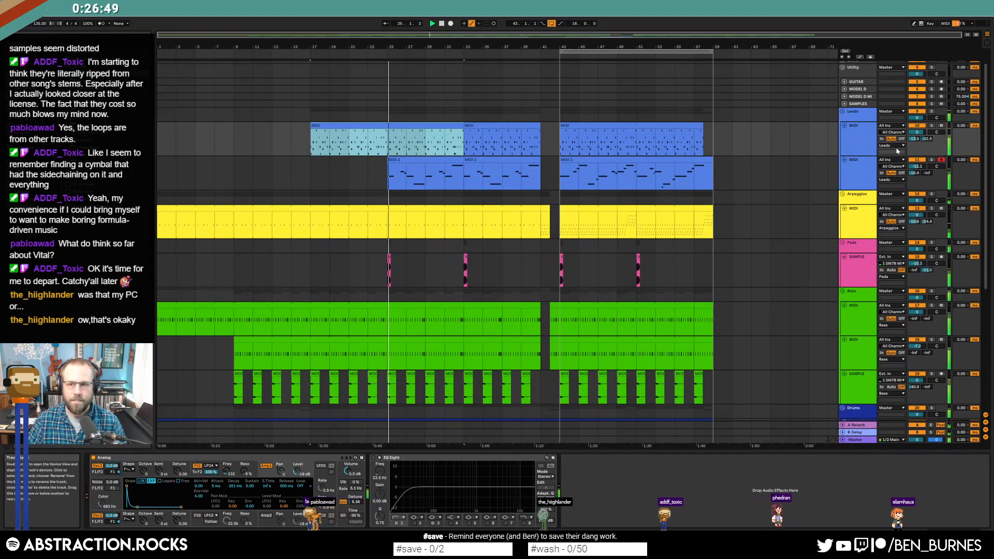
mouse_move(915, 139)
mouse_down()
mouse_move(915, 148)
mouse_move(923, 141)
mouse_up()
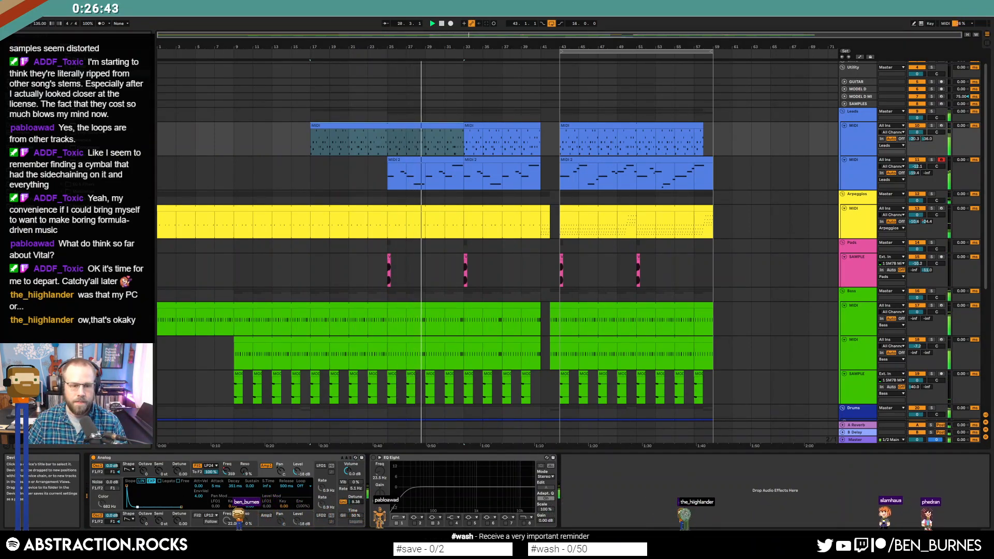
drag(925, 140, 925, 120)
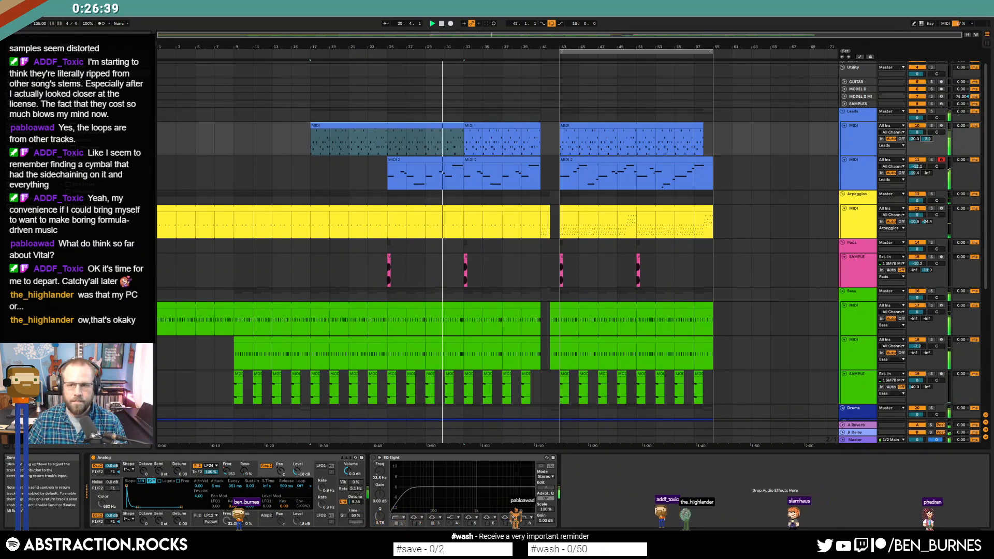
- Show automation and shape a B-Delay send swell on the first Leads track, peaking at bar 31 and ending by bar 33
key(a)
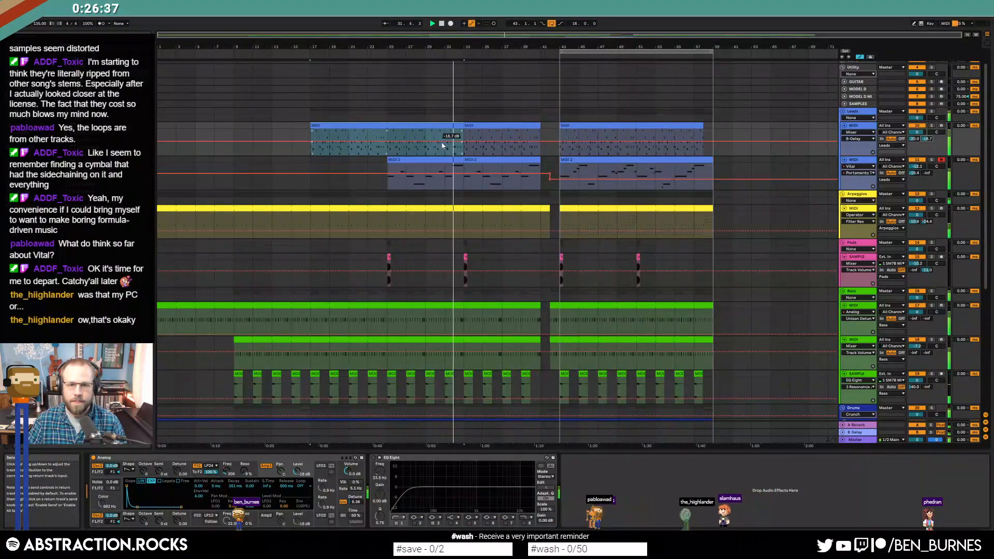
mouse_move(443, 146)
mouse_down()
mouse_move(465, 152)
mouse_move(444, 131)
mouse_move(435, 146)
mouse_up()
click(465, 151)
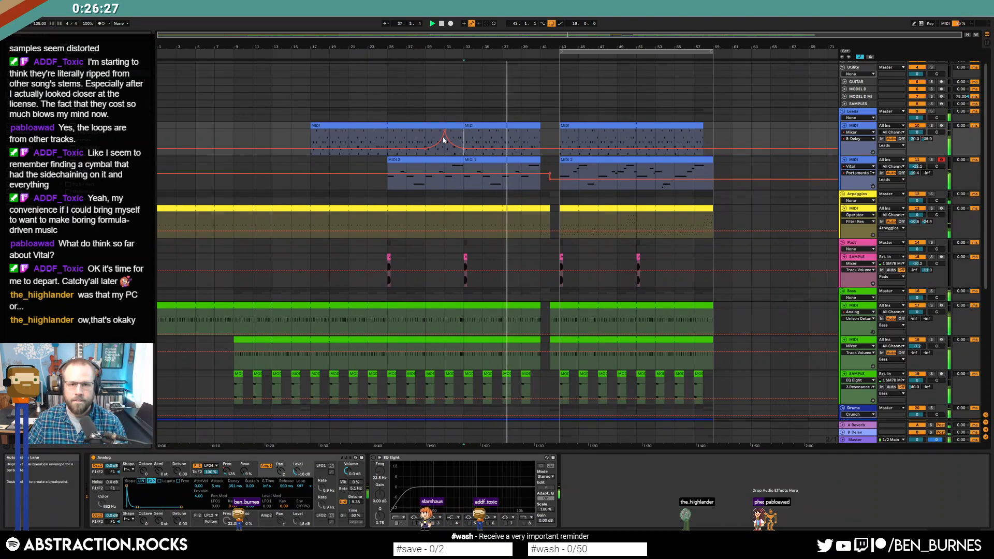
- Add a second B-Delay swell on the first Leads track, peaking at bar 41 and fading out by bar 43
click(534, 135)
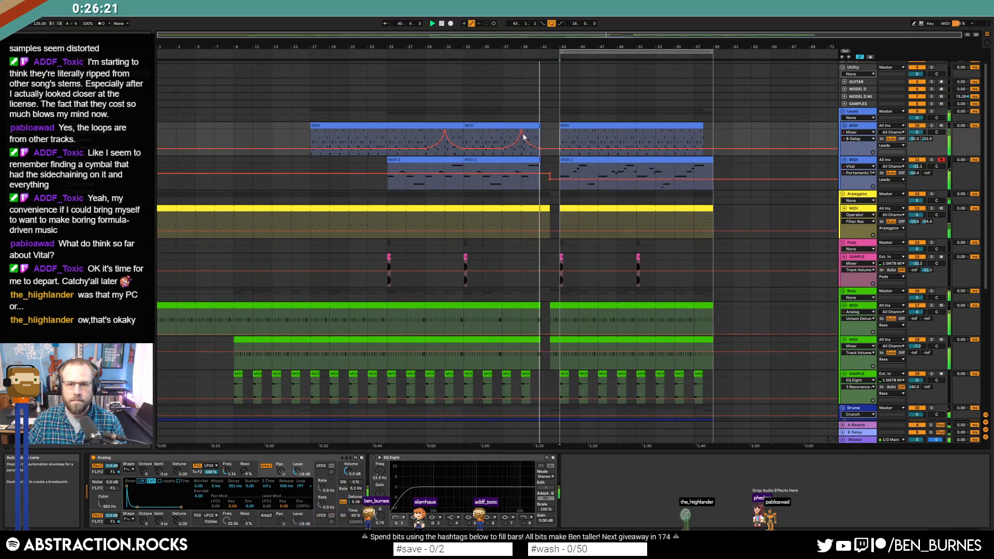
click(521, 133)
click(529, 149)
mouse_move(541, 149)
mouse_down()
mouse_move(540, 136)
mouse_move(559, 148)
mouse_up()
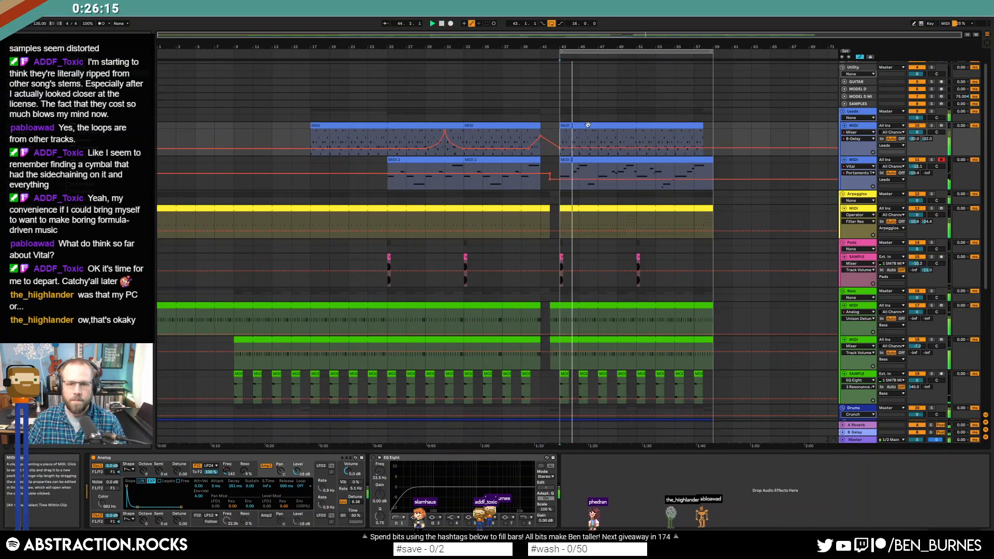
- Show the first Leads track's F1 Freq automation and repeat the sweep from bars 43–47 across bars 47–59
click(587, 125)
click(227, 470)
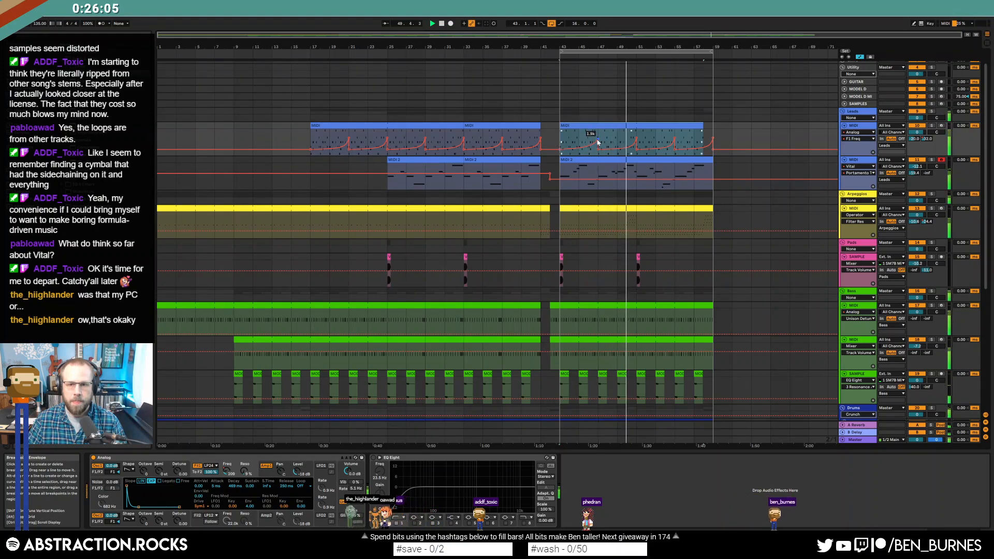
drag(560, 144, 602, 144)
key(ctrl+d)
key(ctrl+d)
key(ctrl+d)
click(739, 140)
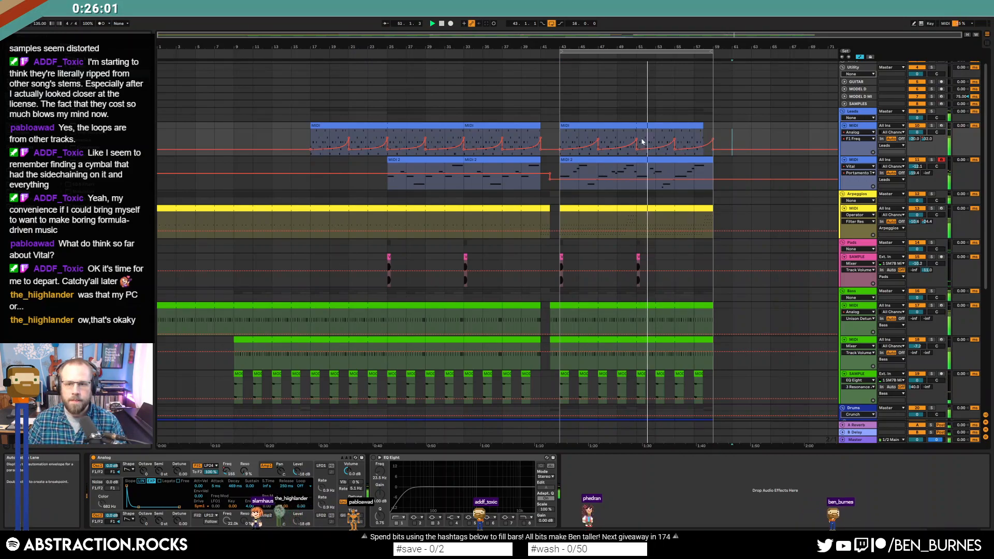
- Reshape the lead's F1 Freq automation to rise until bar 47 and fall to bar 51, and duplicate it onto bars 51–59
click(598, 149)
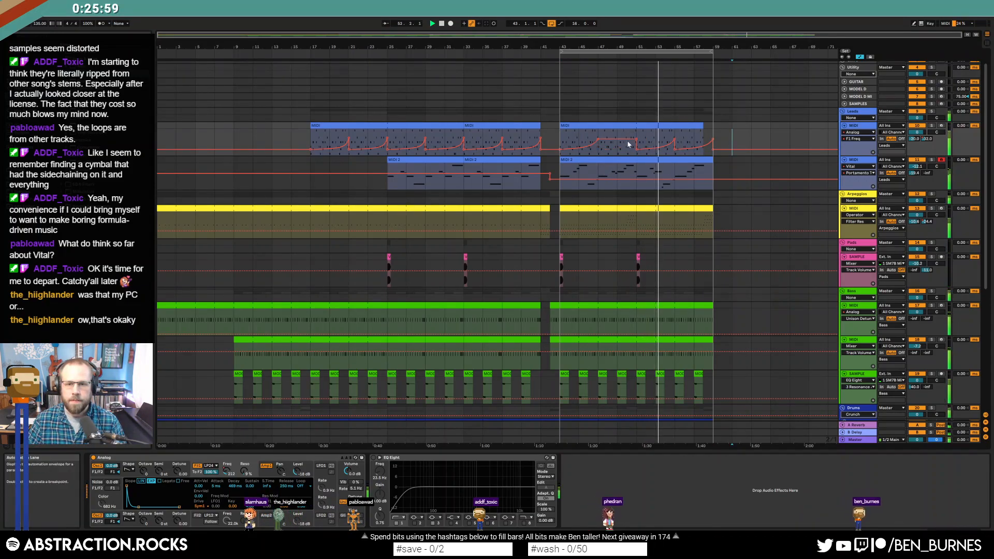
drag(636, 139, 636, 146)
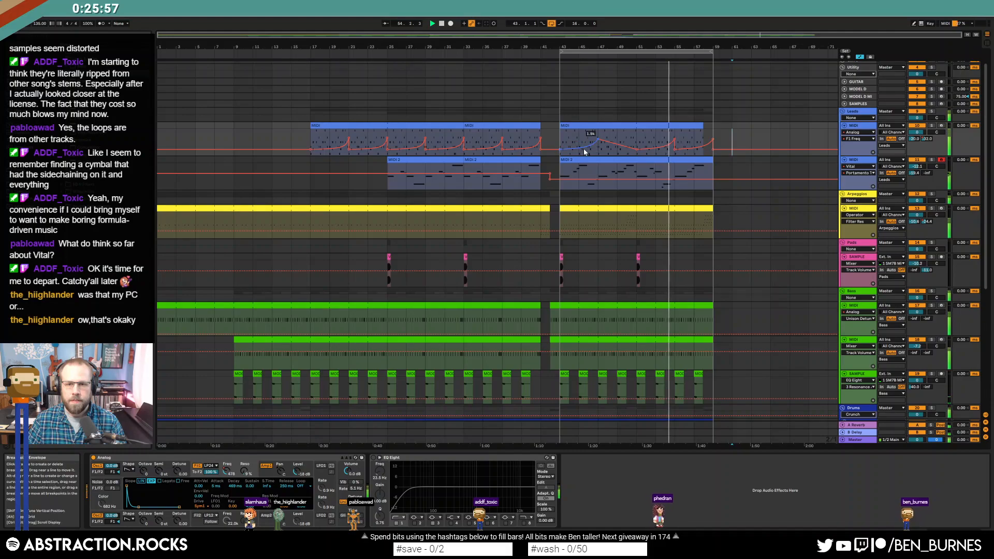
drag(561, 141, 637, 139)
key(ctrl+d)
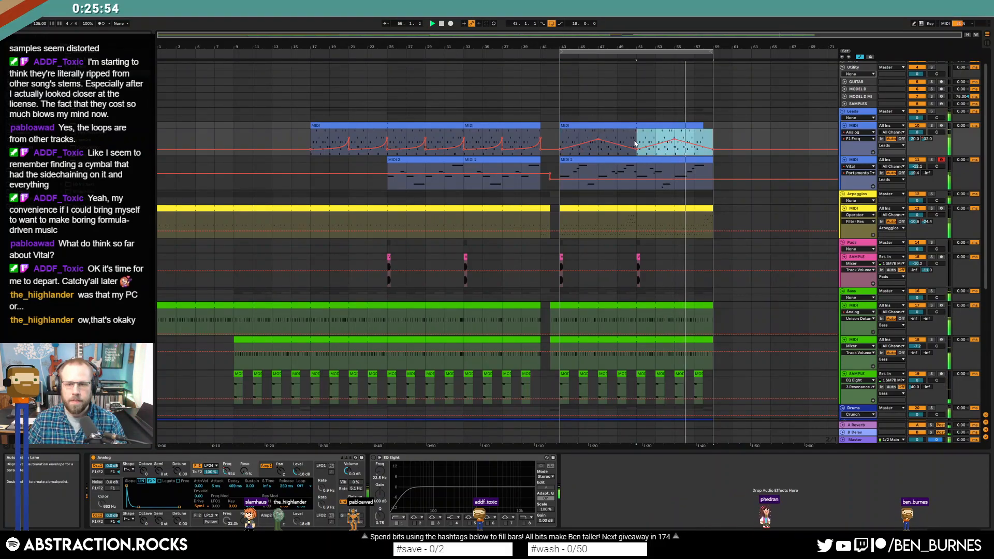
click(731, 140)
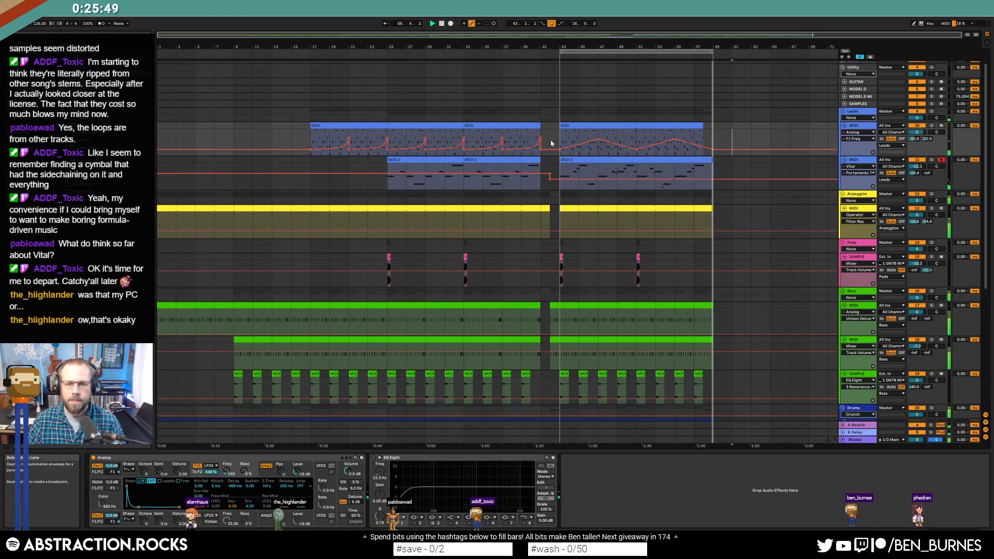
- Extend the first Leads clip to bar 59 and split off bar 58 as its own clip
click(698, 125)
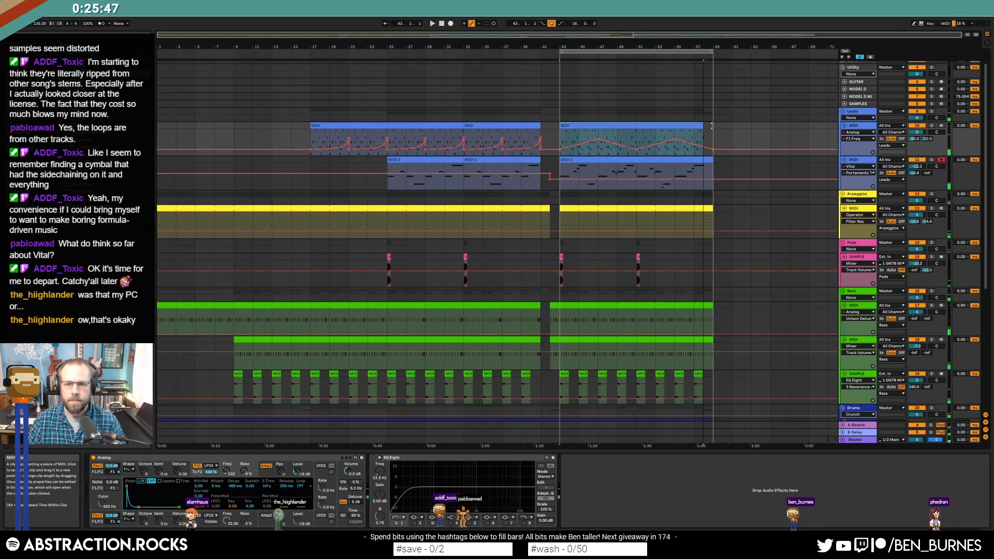
scroll(740, 134, up, 3)
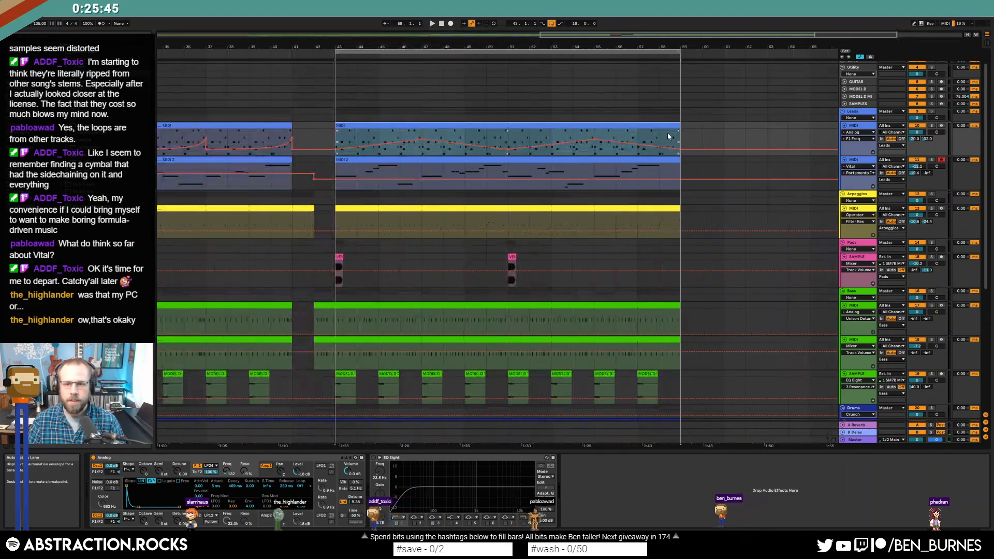
click(661, 139)
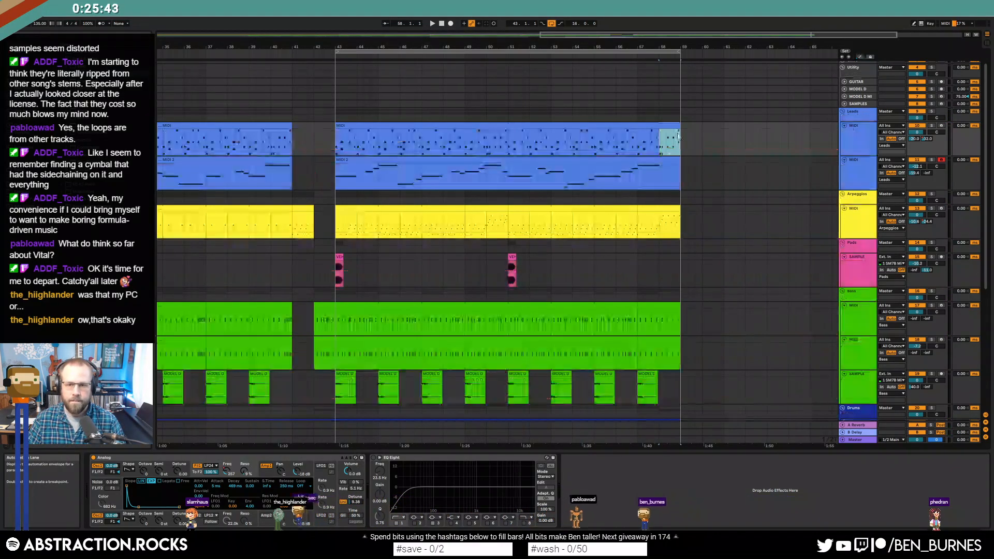
key(a)
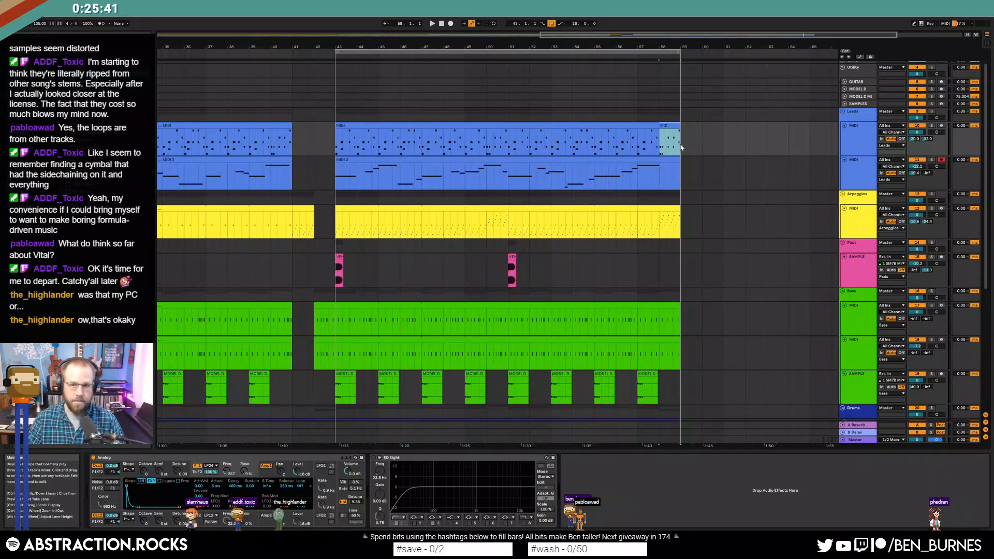
- In the lead's bar 58 clip, delete the notes after the second C3–D#3 pair and shift that pair onto beat 2
double_click(670, 141)
drag(905, 328, 921, 332)
key(Delete)
drag(344, 374, 440, 483)
key(Right)
key(Right)
key(Right)
key(Right)
key(Right)
key(Right)
key(Right)
key(Right)
key(Right)
key(Right)
key(Right)
key(Right)
key(Right)
key(Right)
key(Right)
key(Right)
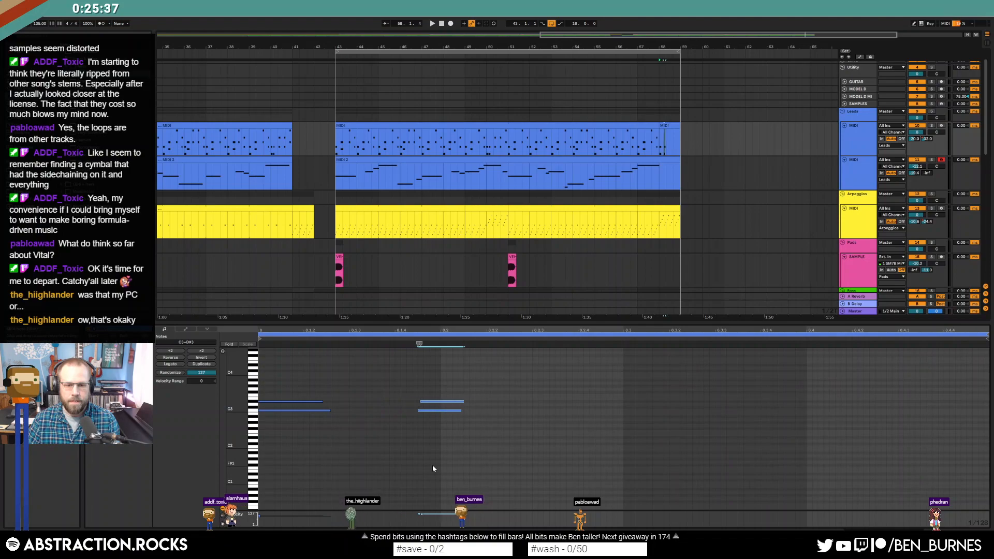
key(Left)
key(Left)
- Duplicate both note pairs onto beats 3 and 4 of bar 58, start playback, and return to the full arrangement with automation shown
drag(623, 390, 295, 438)
key(ctrl+d)
key(space)
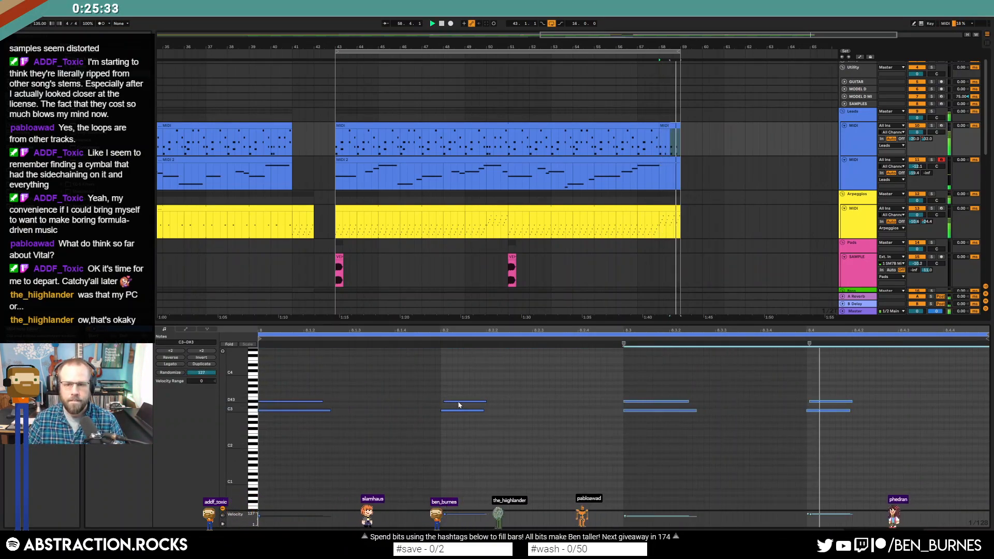
key(shift+Tab)
key(a)
click(703, 142)
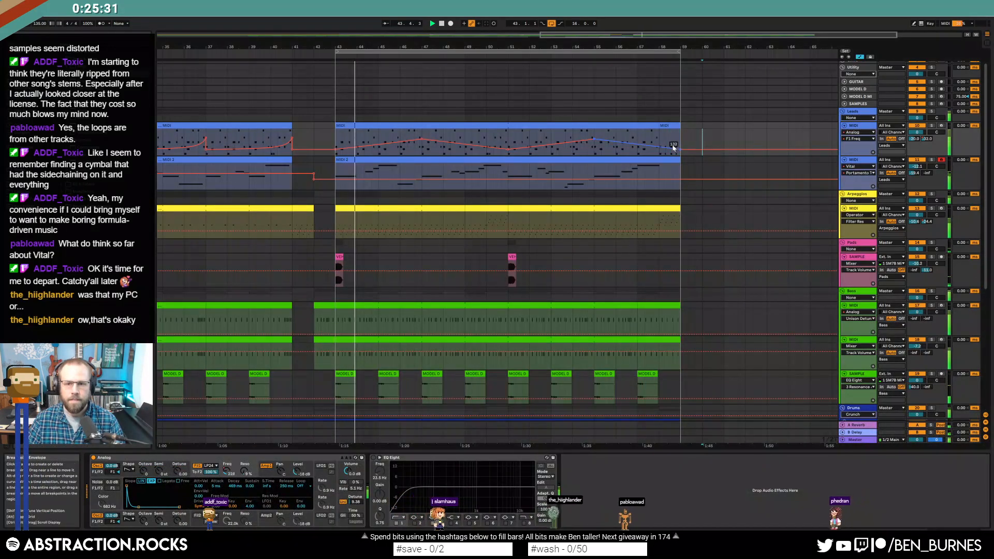
key(w)
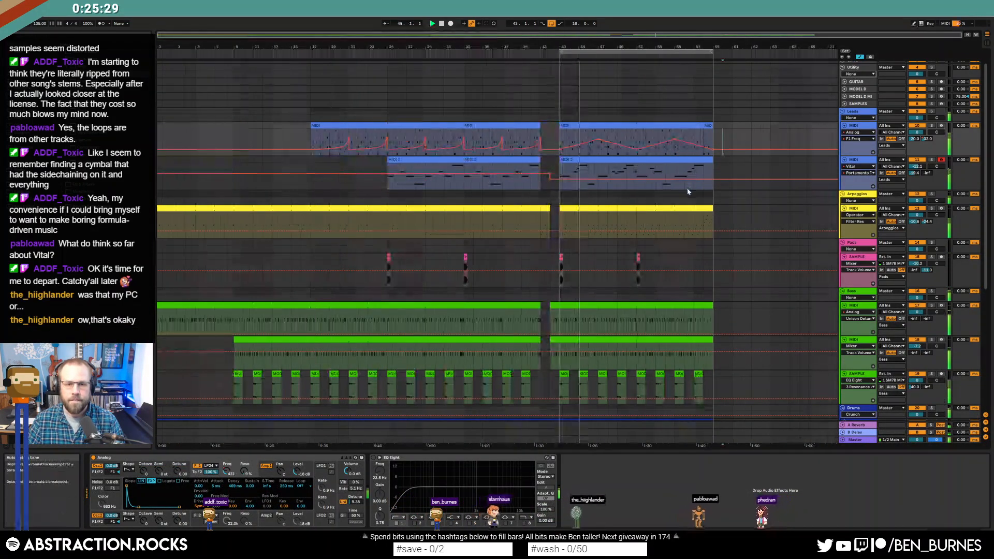
- Stop playback and adjust the Drive and Transients amounts of the Drum Buss on the Drums group
scroll(690, 215, down, 2)
key(shift+Tab)
key(shift+Tab)
scroll(713, 231, down, 5)
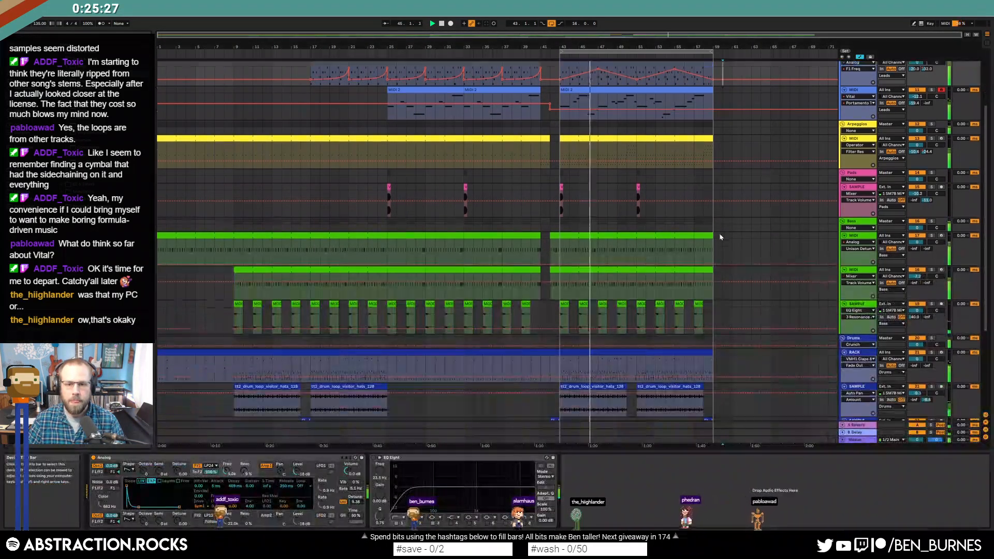
click(584, 305)
key(space)
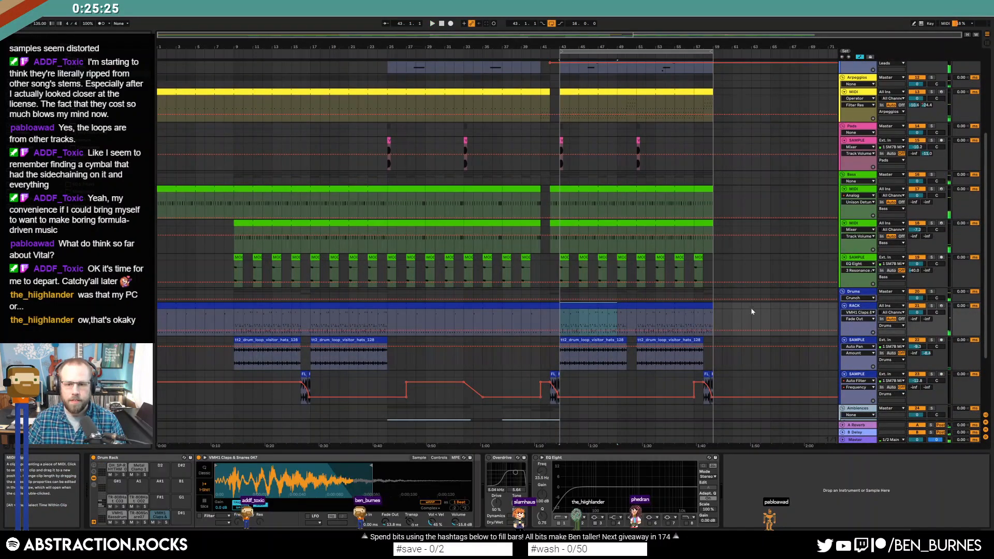
click(855, 296)
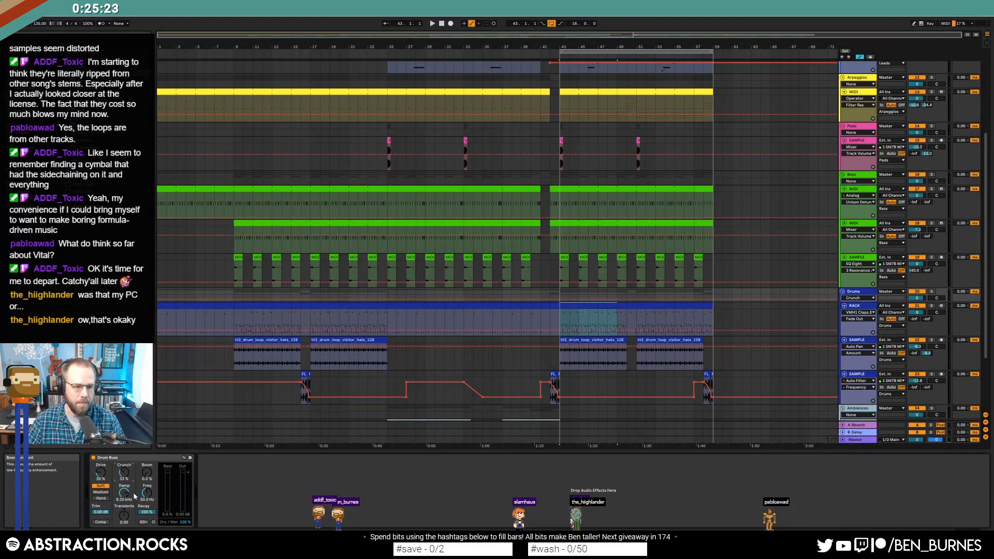
click(100, 472)
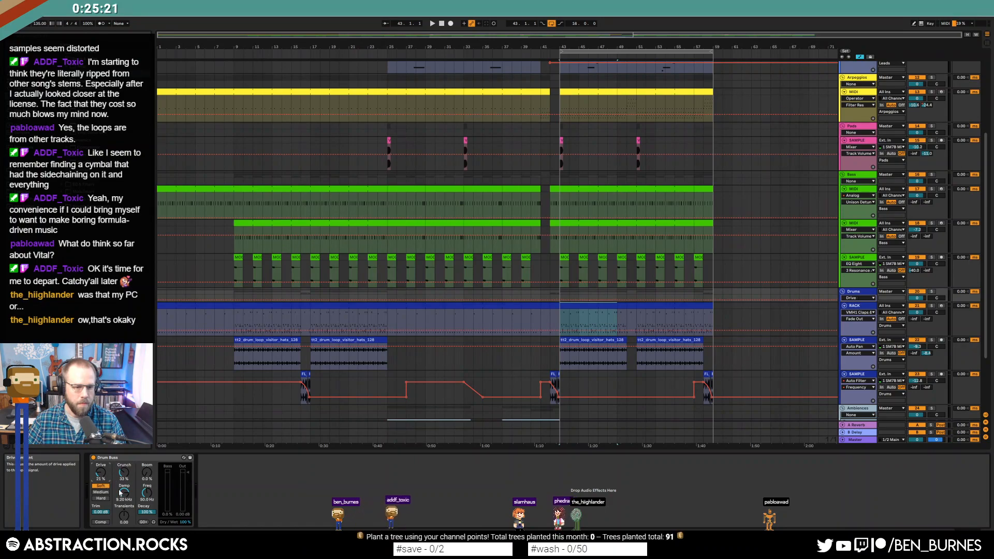
scroll(569, 353, down, 3)
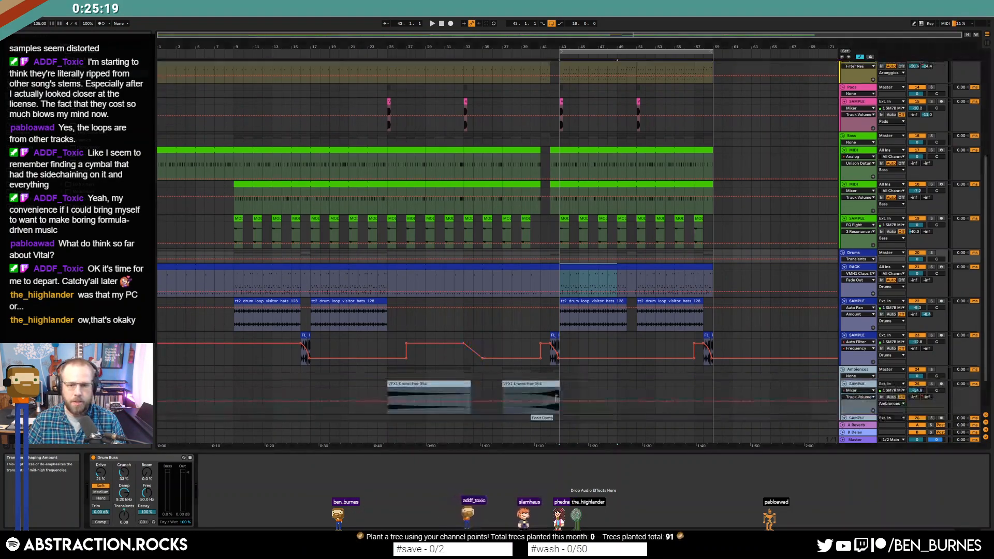
- Add Transient Master to the drum fill sample track, turn its sustain down to -79.0%, and close the plug-in window
click(658, 324)
key(a)
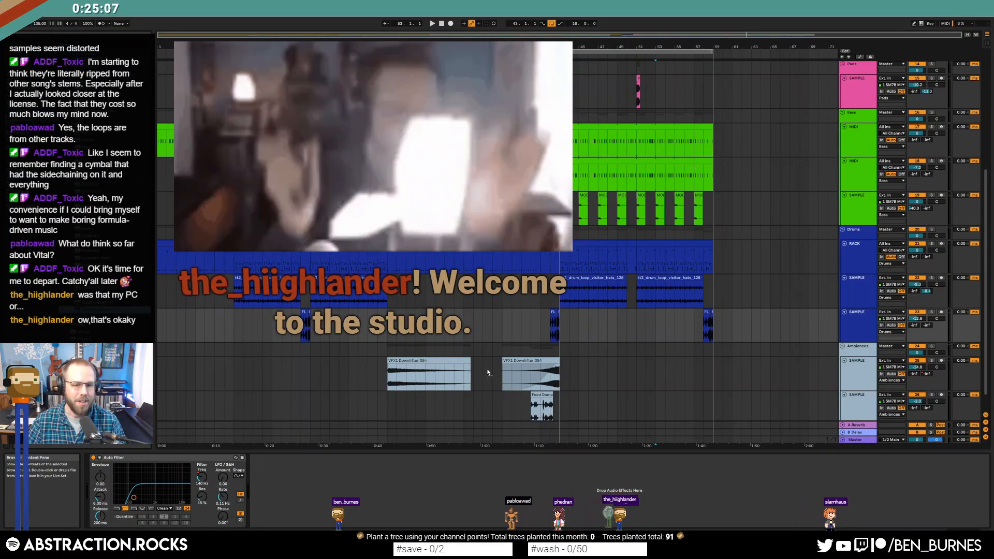
drag(598, 348, 588, 339)
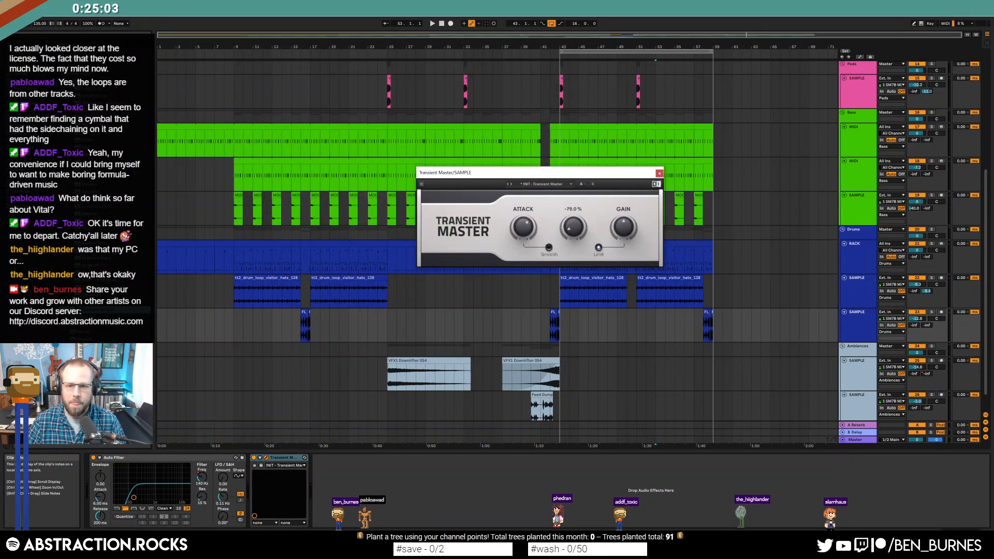
click(660, 173)
click(538, 322)
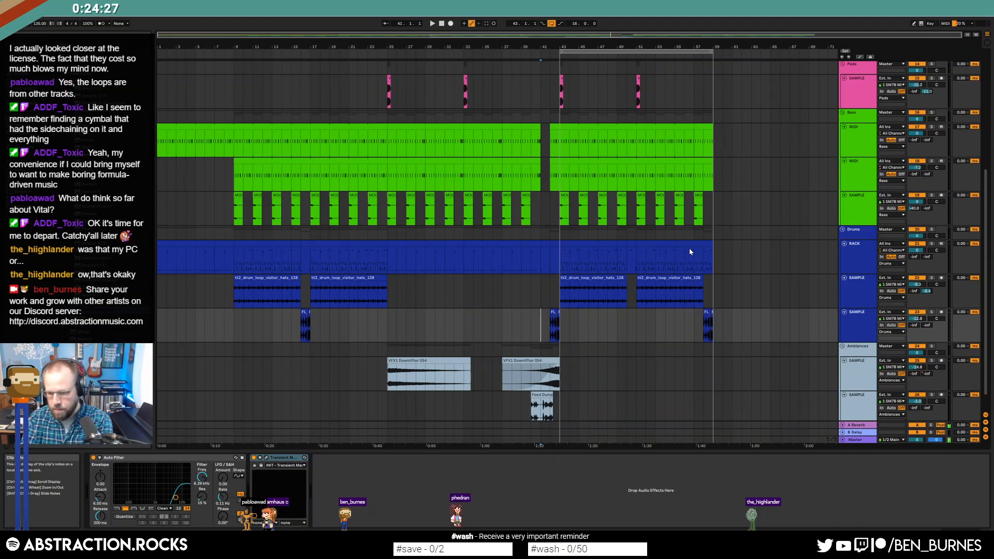
- Play from about bar 36 and set the last Ambiences sample track's Compressor threshold to -7.01 dB and Saturator drive to 4.57 dB
click(491, 49)
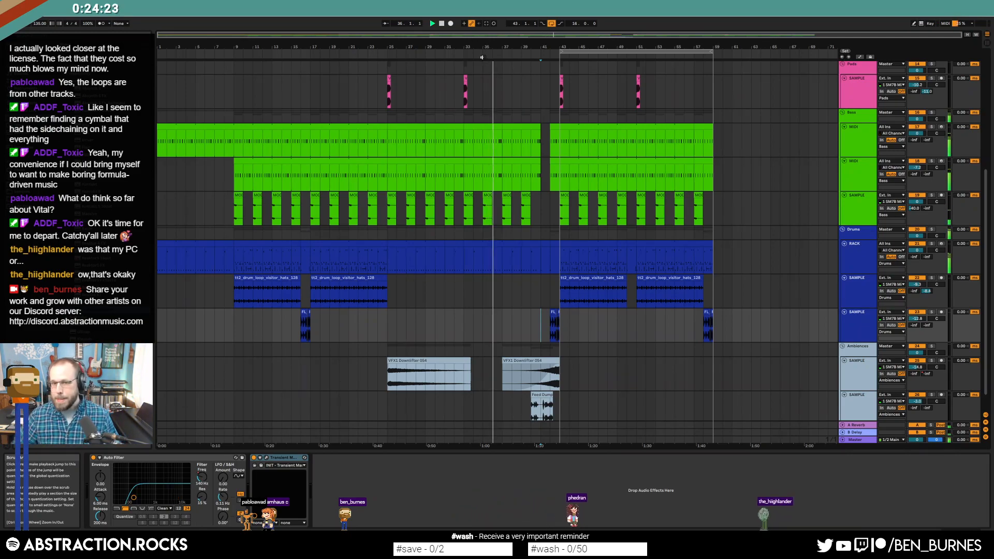
click(857, 409)
scroll(559, 399, down, 1)
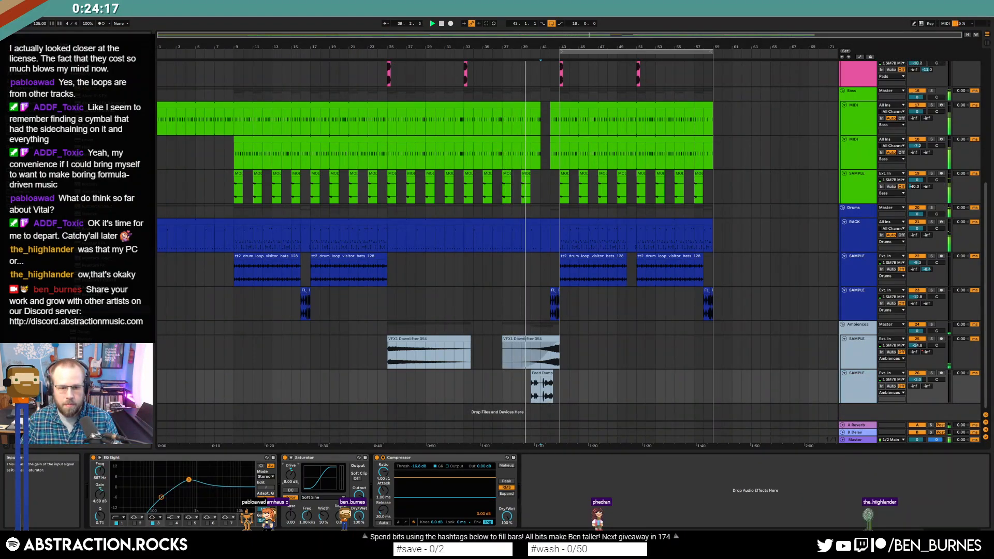
drag(409, 498, 409, 486)
drag(290, 474, 290, 488)
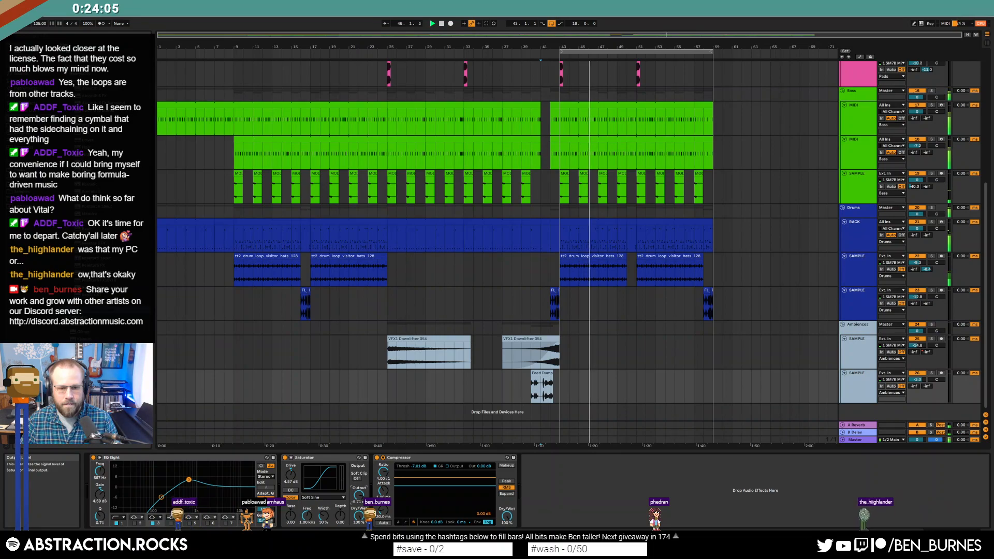
- Replay the transition from bar 41, remove the Saturator from the last Ambiences sample track, and resume playback
key(space)
key(space)
key(space)
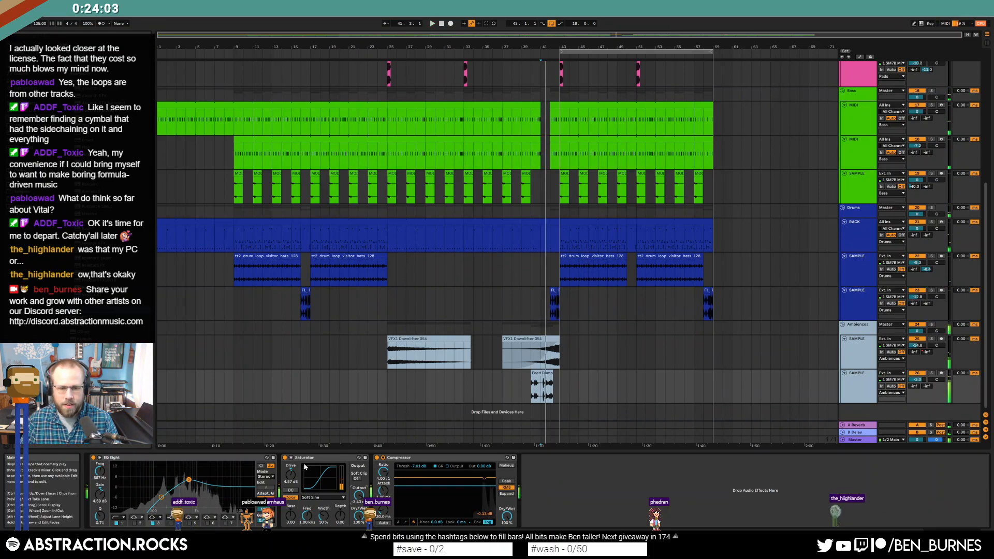
click(314, 458)
key(Delete)
key(space)
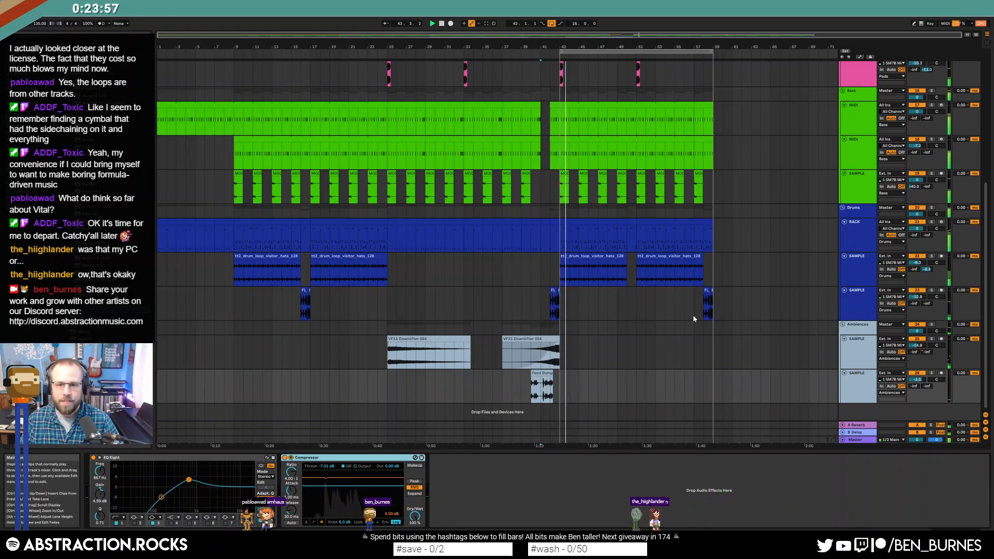
- Show the Utility Gain automation of the second Leads track and raise it across bars 43–59
scroll(691, 321, up, 2)
scroll(692, 325, up, 4)
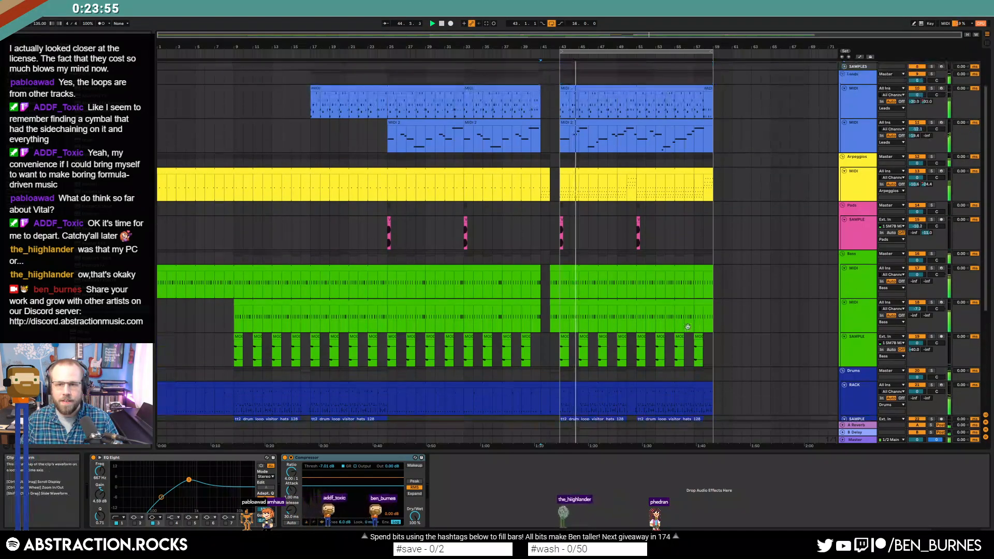
click(655, 146)
scroll(659, 160, up, 4)
scroll(659, 160, down, 2)
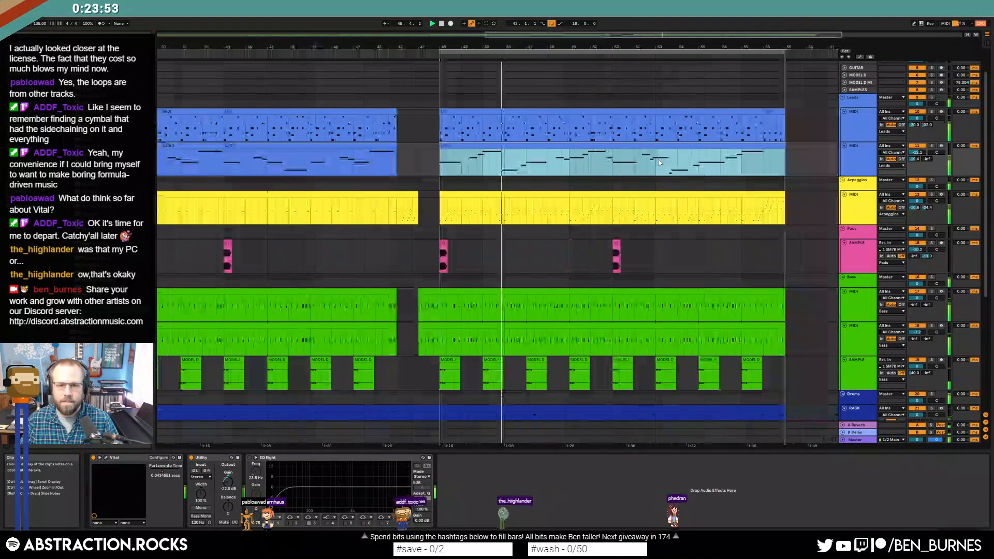
key(a)
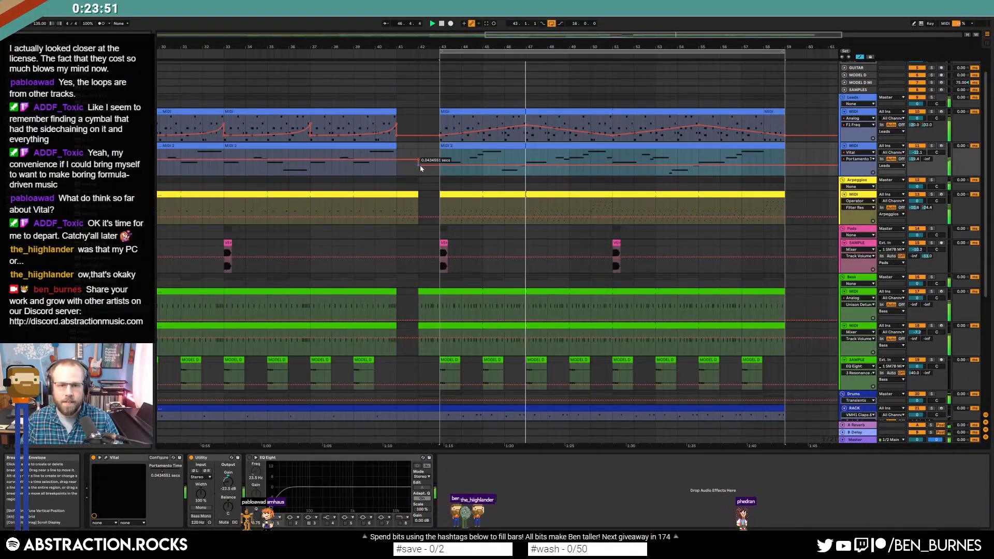
right_click(227, 483)
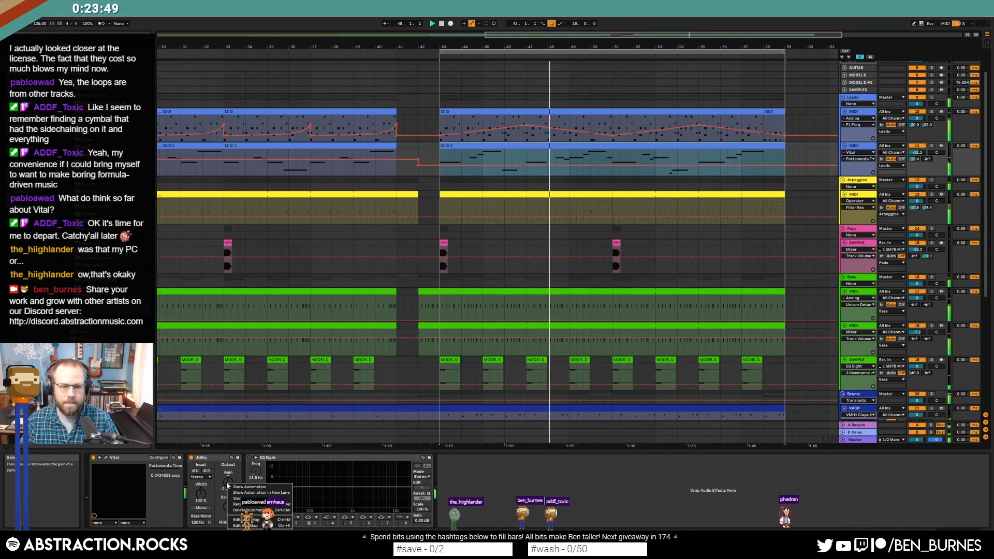
click(249, 487)
drag(786, 158, 440, 163)
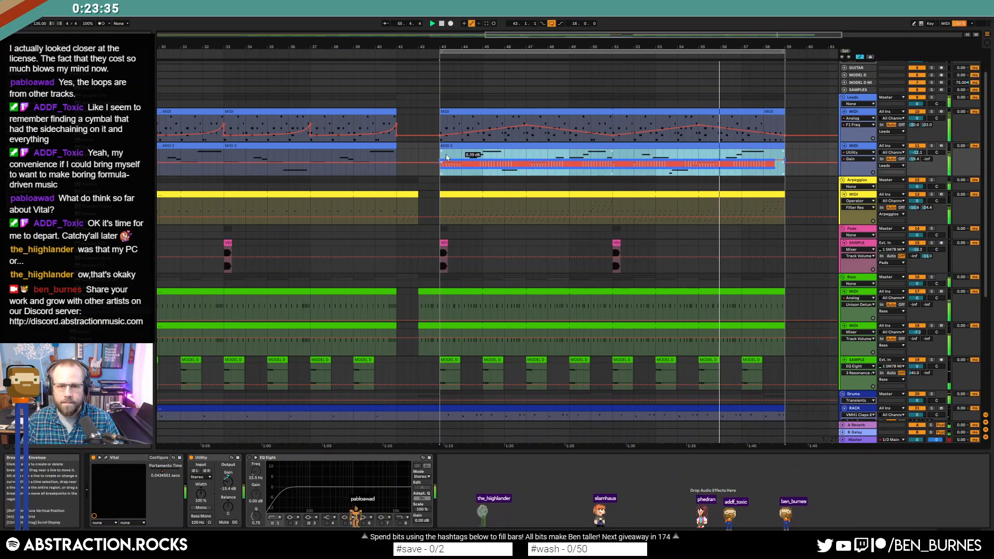
- Lower the first Leads track's F1 Freq automation peaks at bars 47 and 55
key(a)
key(a)
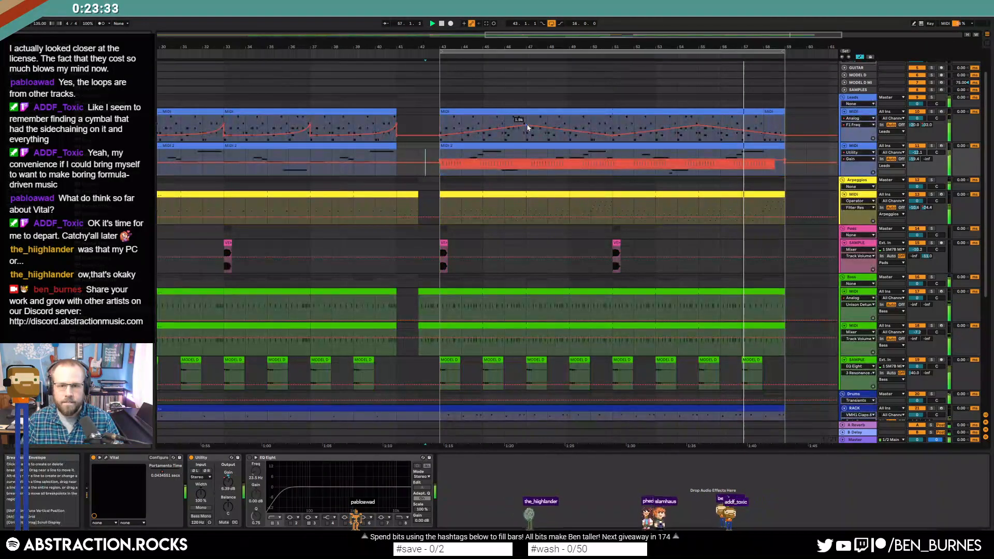
drag(527, 125, 527, 128)
drag(698, 125, 698, 130)
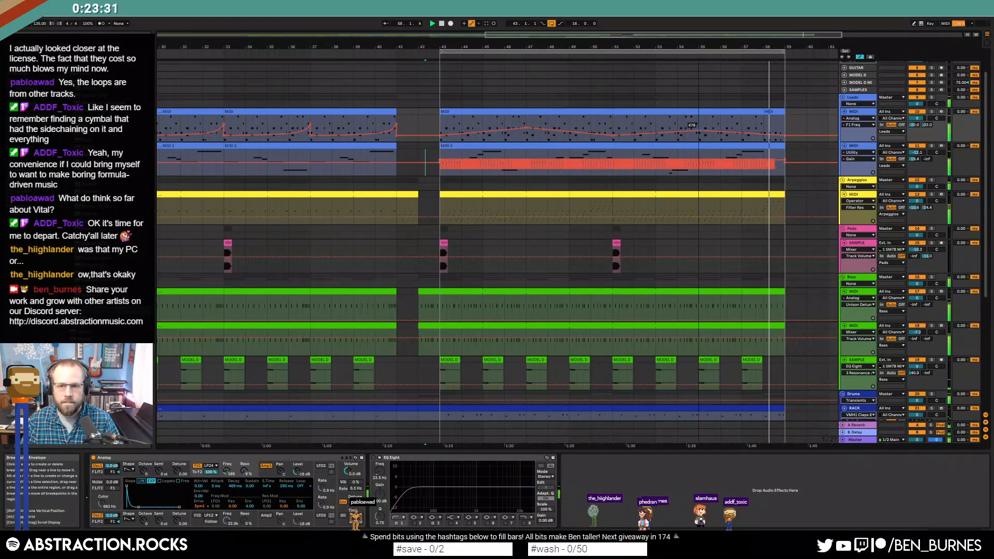
click(727, 124)
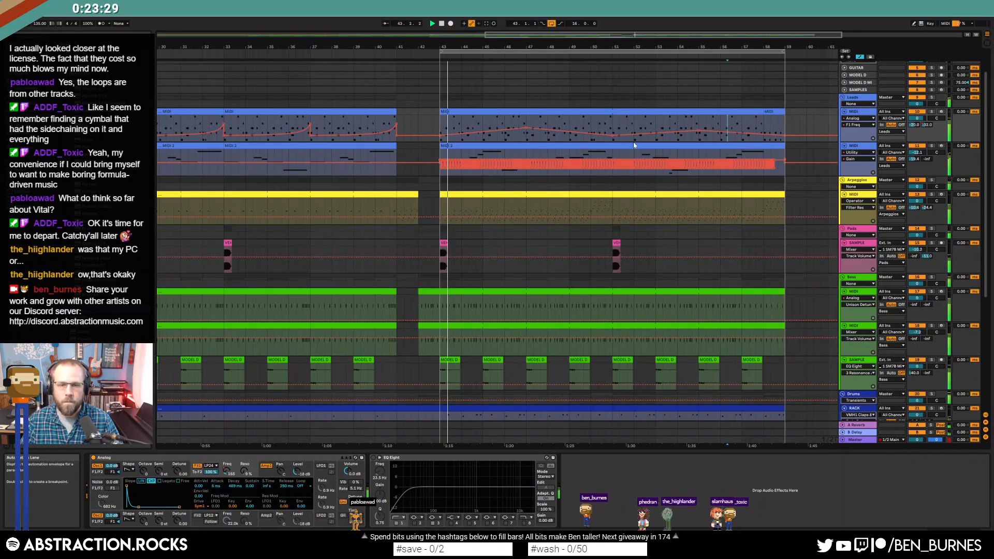
- Hide automation, stop playback, and duplicate the bars 43–59 bass sample clips and the first bass MIDI clip past bar 59
key(a)
drag(746, 35, 654, 81)
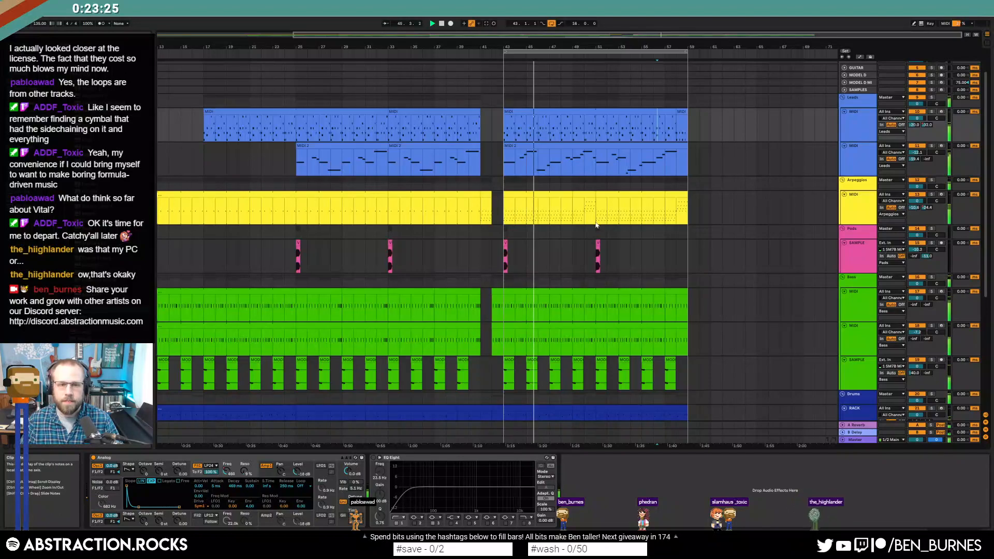
scroll(597, 213, down, 4)
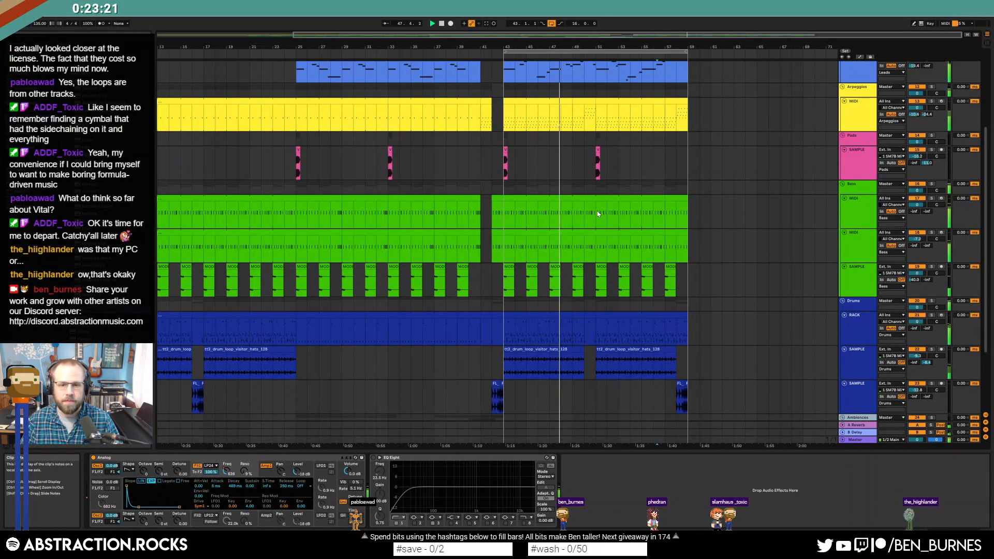
scroll(598, 211, down, 1)
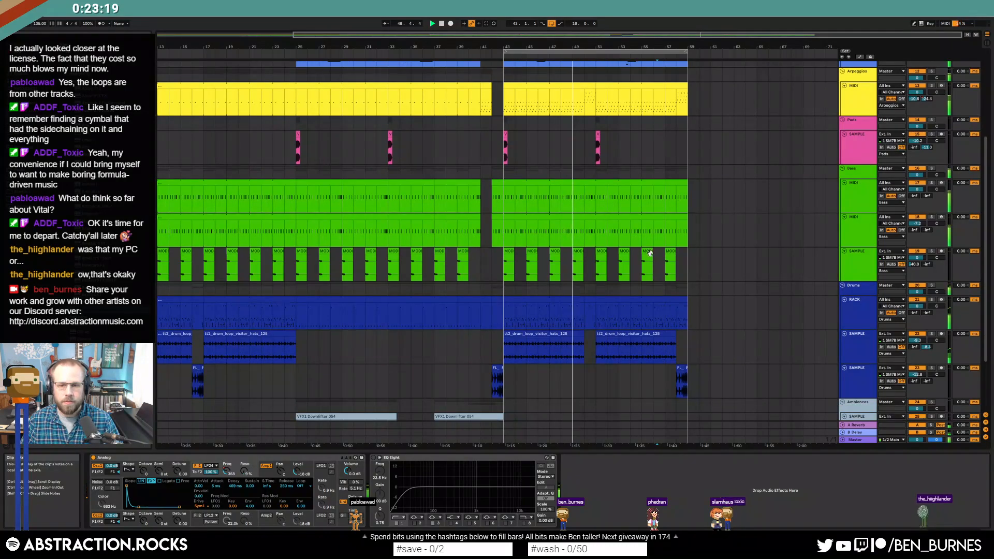
key(space)
drag(687, 259, 507, 273)
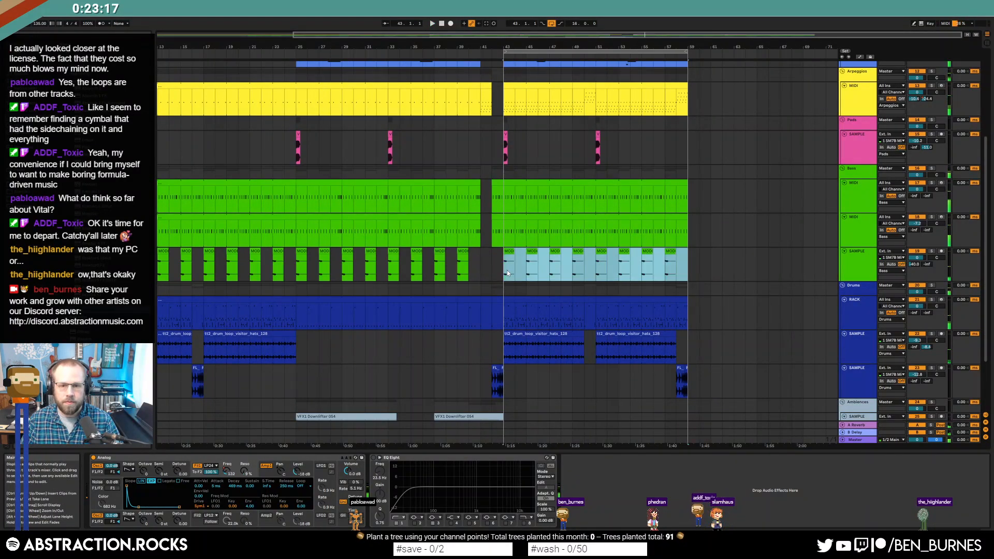
key(ctrl+d)
click(539, 190)
key(ctrl+d)
- Duplicate eight bars of the drum rack clip onto bars 59–67 and copy the hat drum loop to bar 59
drag(477, 300, 514, 297)
key(ctrl+d)
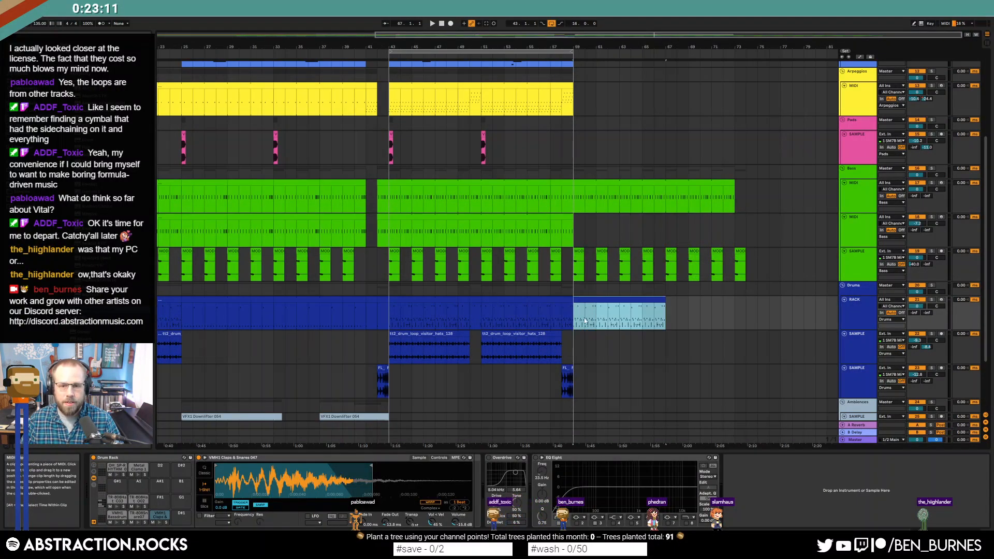
click(576, 345)
click(437, 334)
key(ctrl+c)
click(576, 339)
key(ctrl+v)
- In the bars 59–67 drum rack clip, deactivate everything except the bass drum, then reactivate the OH_SP-RHYTHM notes
click(656, 302)
double_click(656, 302)
drag(290, 403, 983, 349)
key(0)
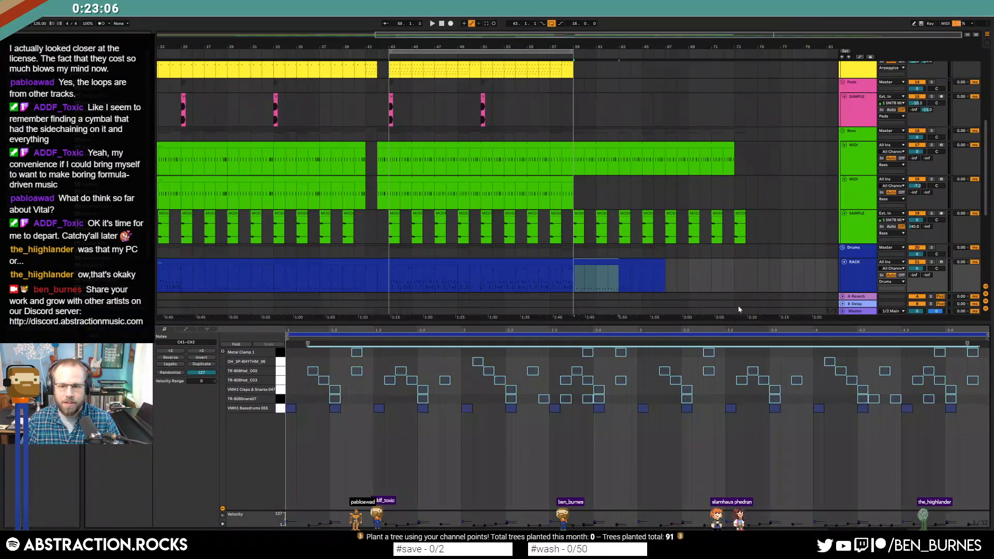
click(615, 366)
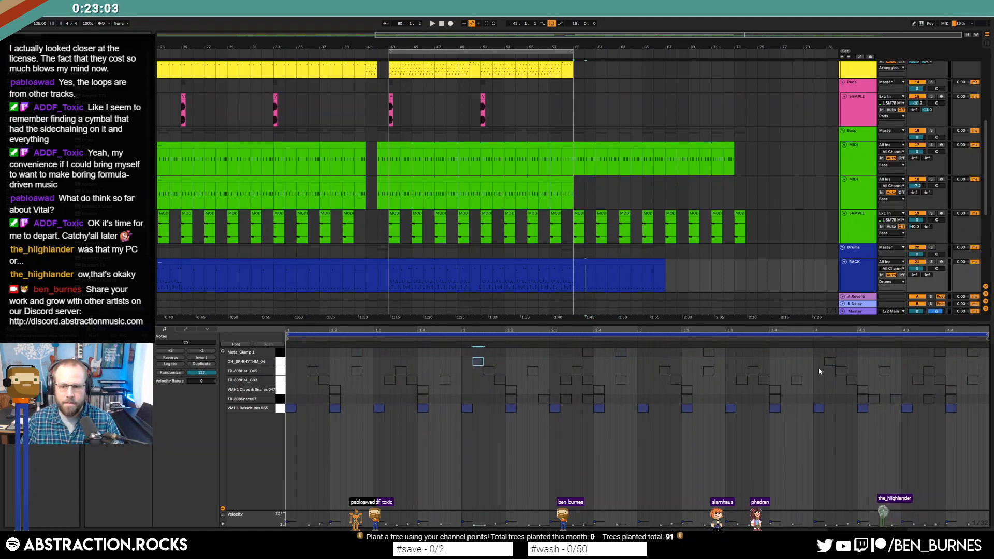
- Loop bars 59–67 over the new drum rack clip and play the section
click(608, 260)
key(space)
key(ctrl+l)
scroll(617, 271, down, 4)
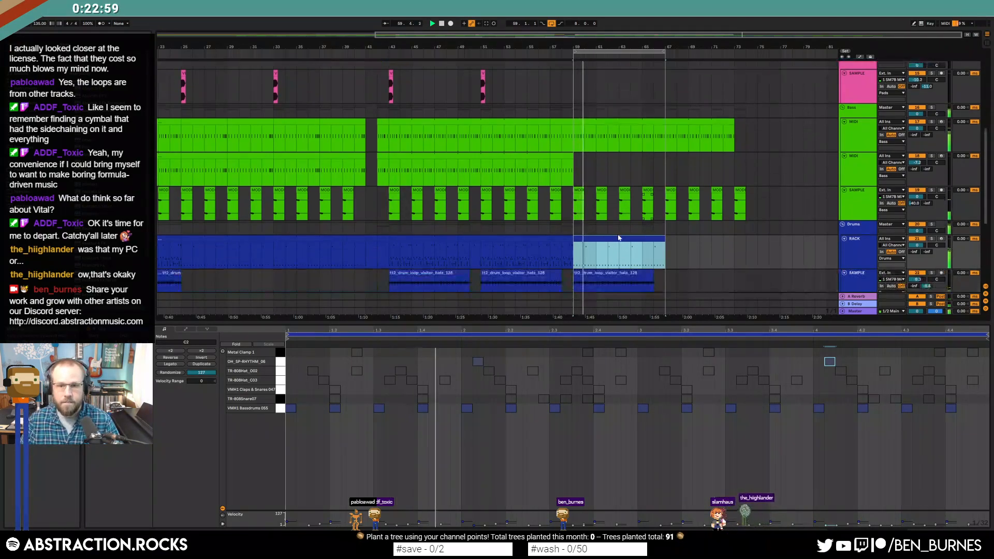
scroll(707, 248, up, 4)
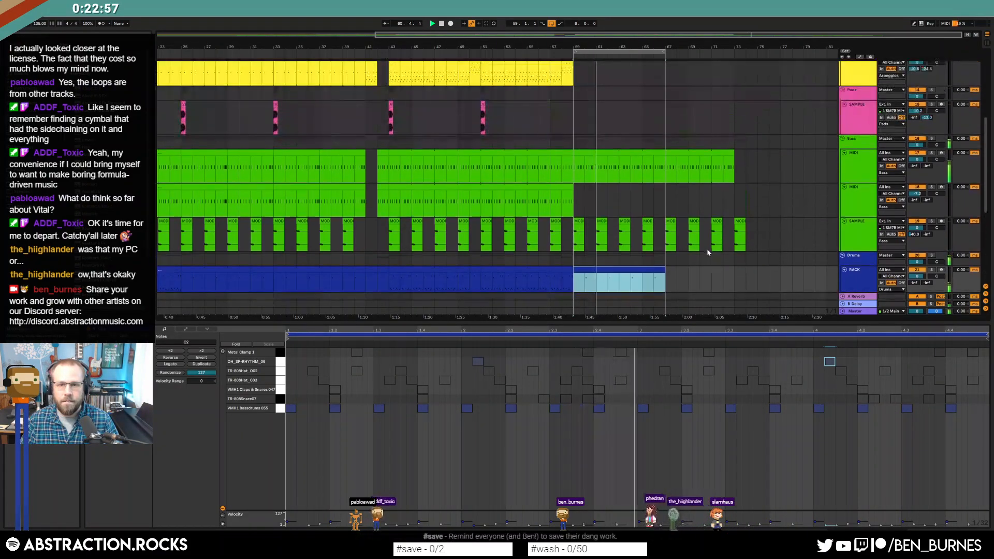
scroll(708, 251, up, 3)
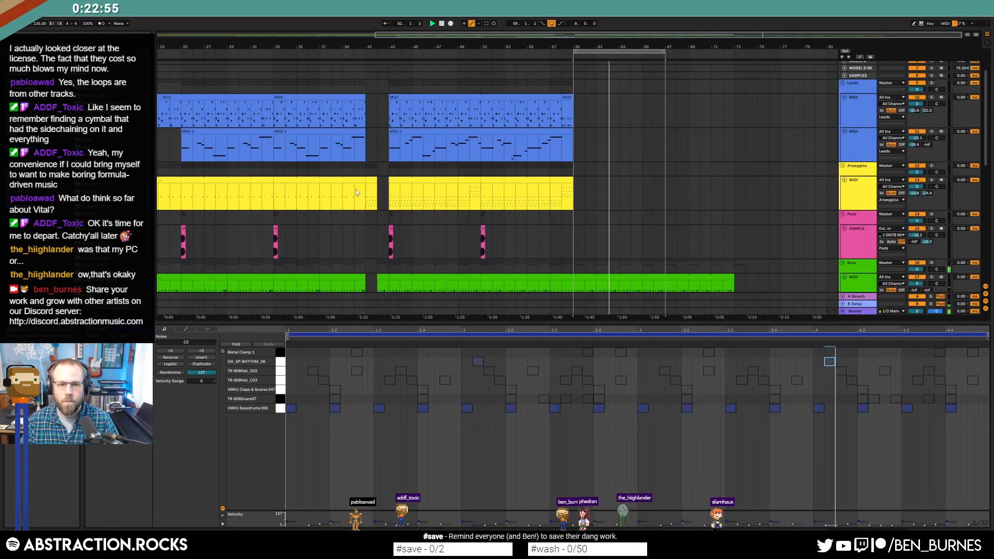
- Copy the Arpeggios clip that ends before the bar 43 drop and paste it at bar 59
click(353, 183)
key(ctrl+c)
click(573, 194)
key(ctrl+v)
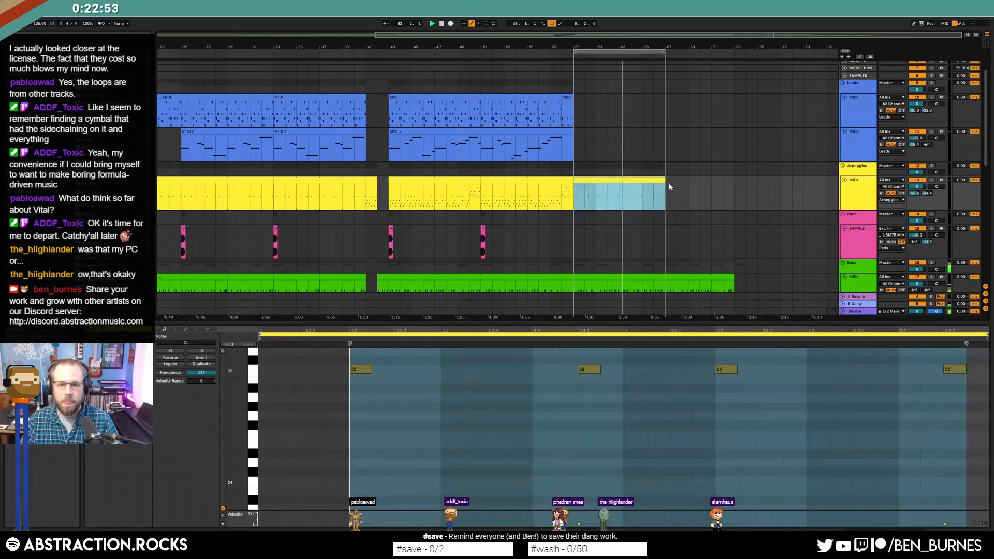
- Copy the first Leads track's bar 58 clip and paste it at bar 59
click(571, 105)
key(ctrl+c)
click(577, 109)
key(ctrl+v)
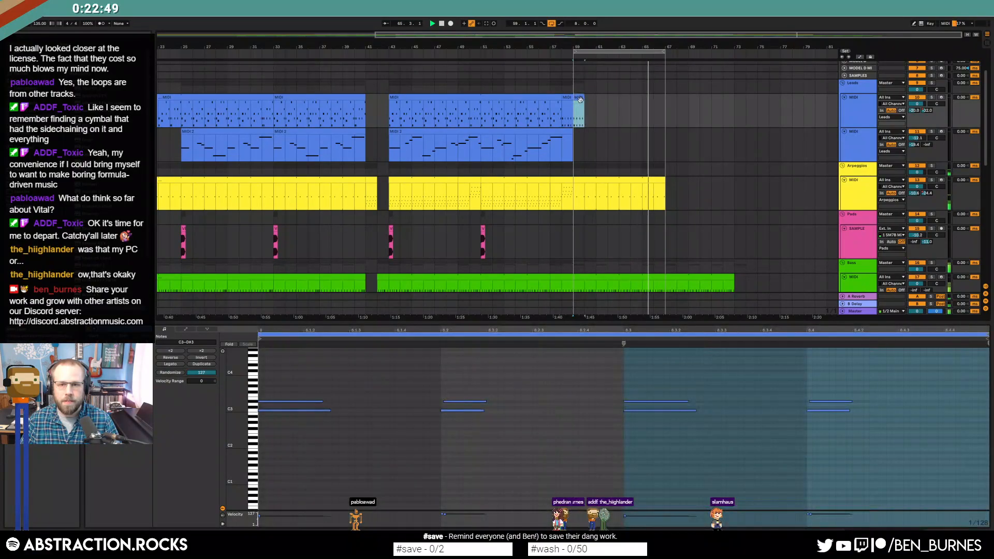
mouse_move(583, 98)
mouse_down()
mouse_move(665, 98)
mouse_move(585, 102)
mouse_up()
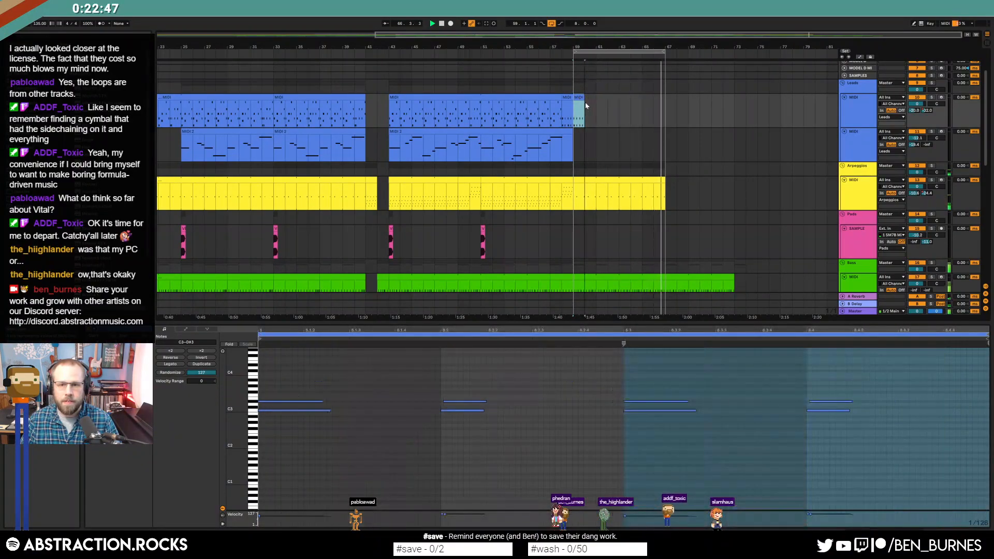
- Delete all notes after the first C3–D#3 pair in the lead's bar 59 clip
drag(453, 373, 906, 454)
key(Delete)
click(583, 98)
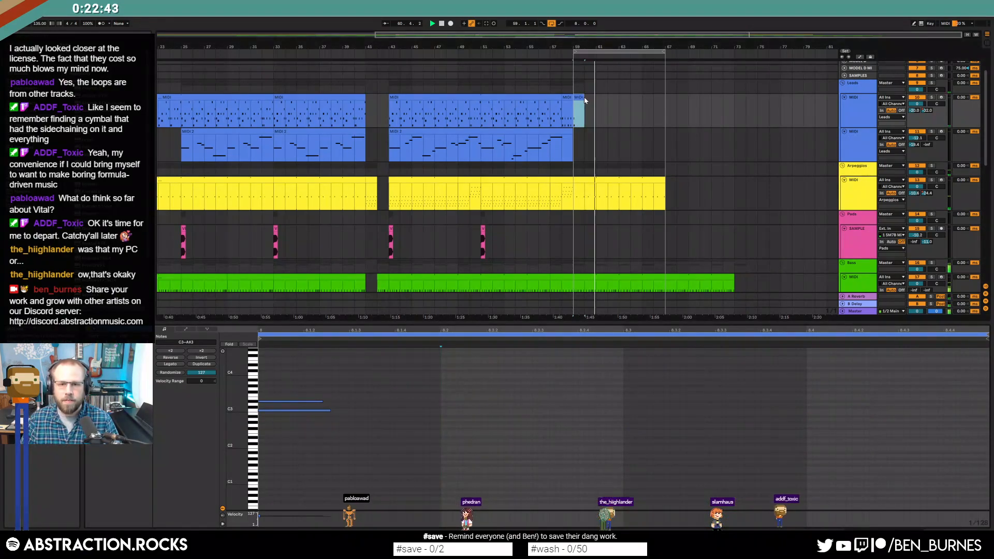
- Consolidate the first Leads track's bar 59 clip and extend it as a repeating clip to bar 67
key(ctrl+j)
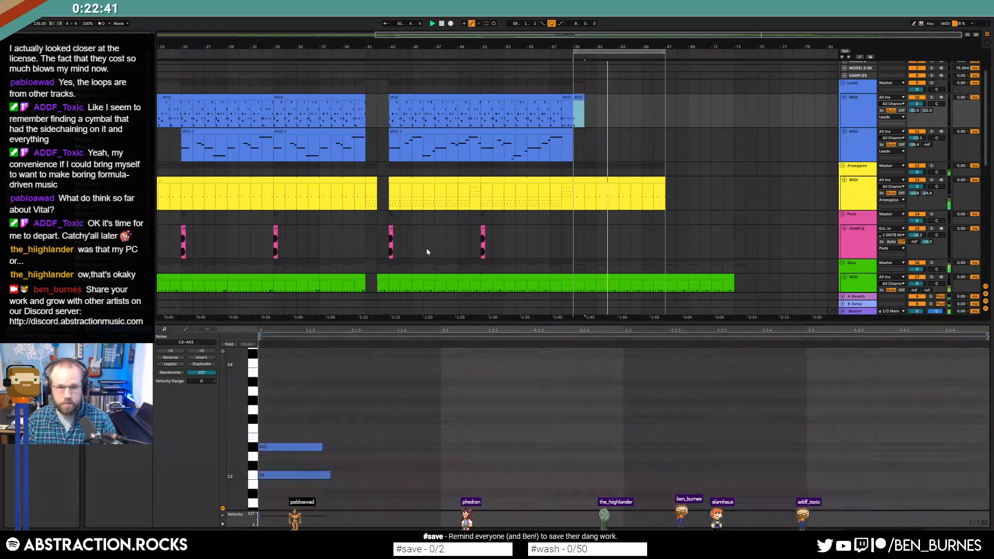
click(118, 363)
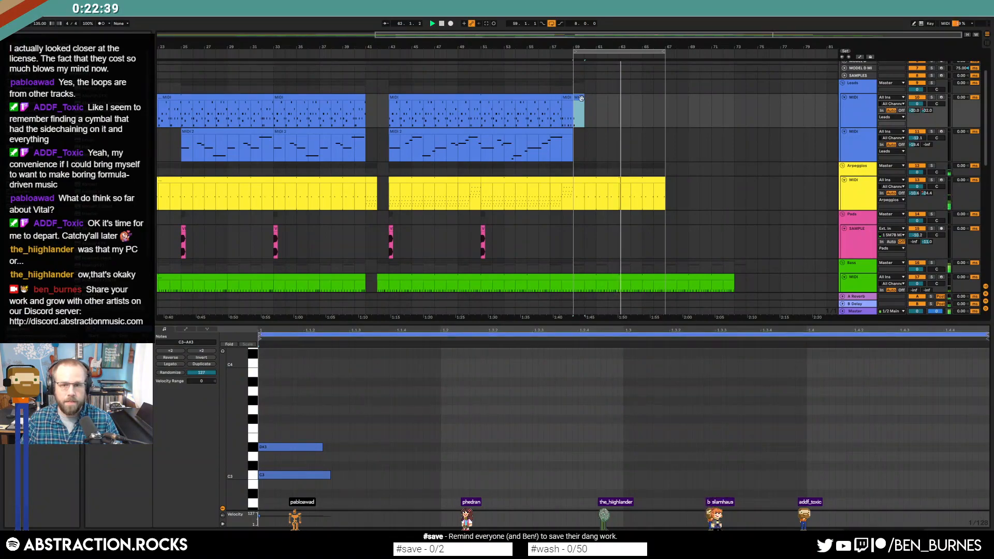
drag(584, 97, 666, 108)
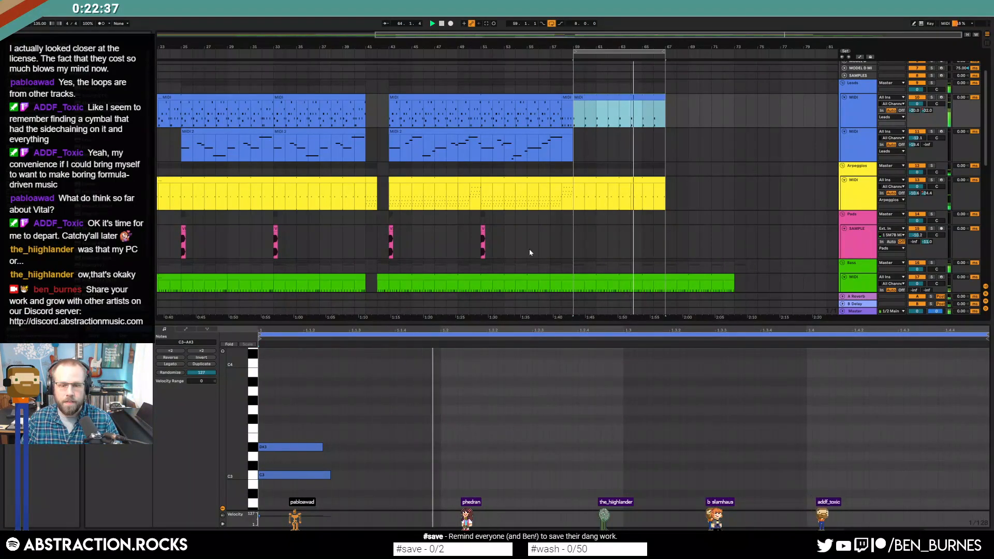
- Shift the lead clip's C3–D#3 note pair half a beat later and return to the track's devices
drag(290, 400, 328, 505)
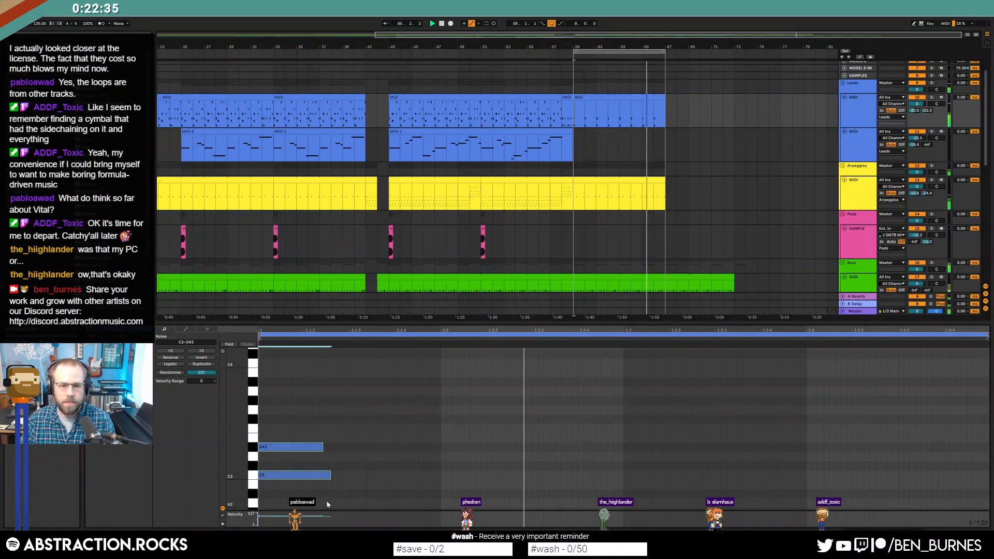
key(Right)
key(Right)
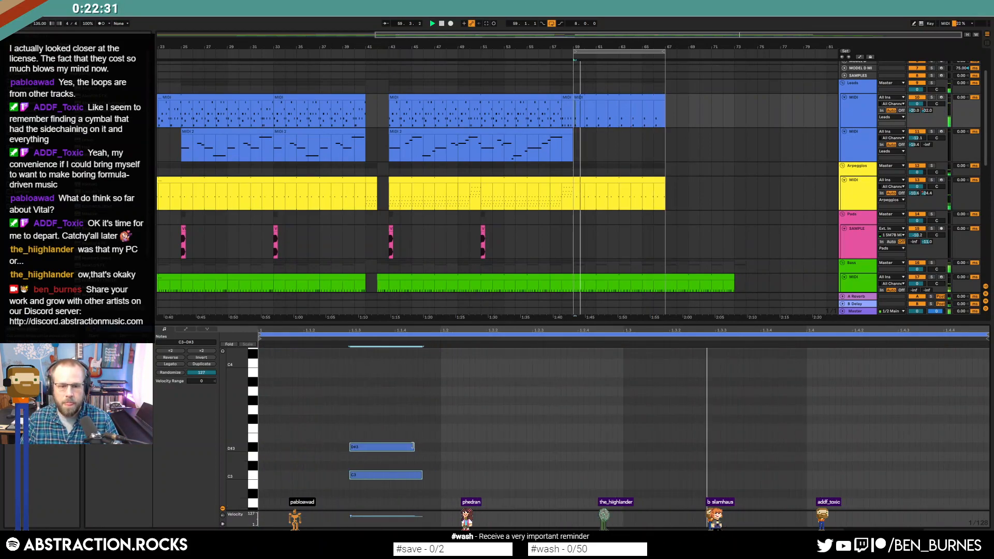
key(shift+Tab)
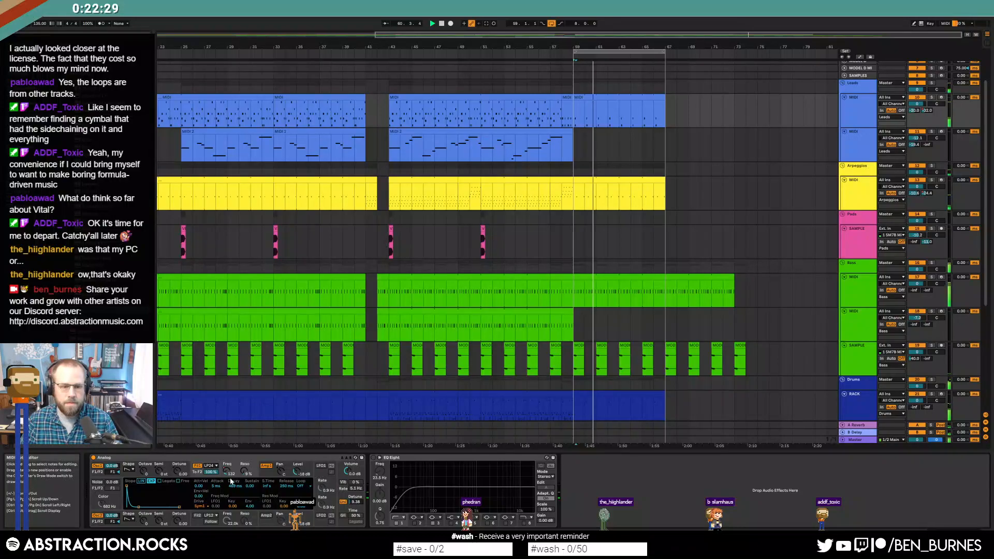
- Extend the first lead's bar 59 clip to bar 77 and draw a rising F1 Freq automation ramp across the section
key(a)
drag(585, 124, 782, 105)
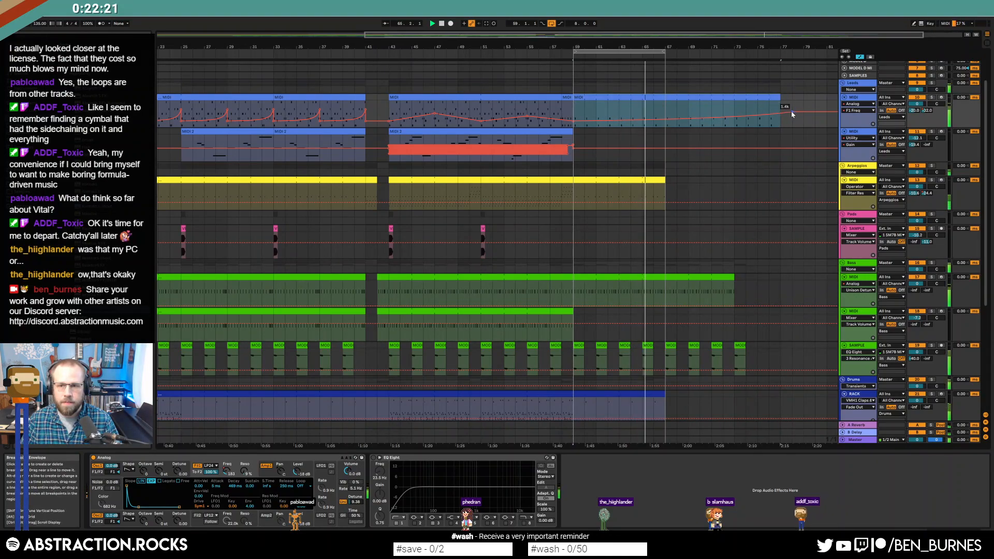
click(668, 124)
- Duplicate the bar 59 Arpeggios clip to bar 67 and trim the first lead's clip to end at bar 75
click(637, 179)
key(ctrl+d)
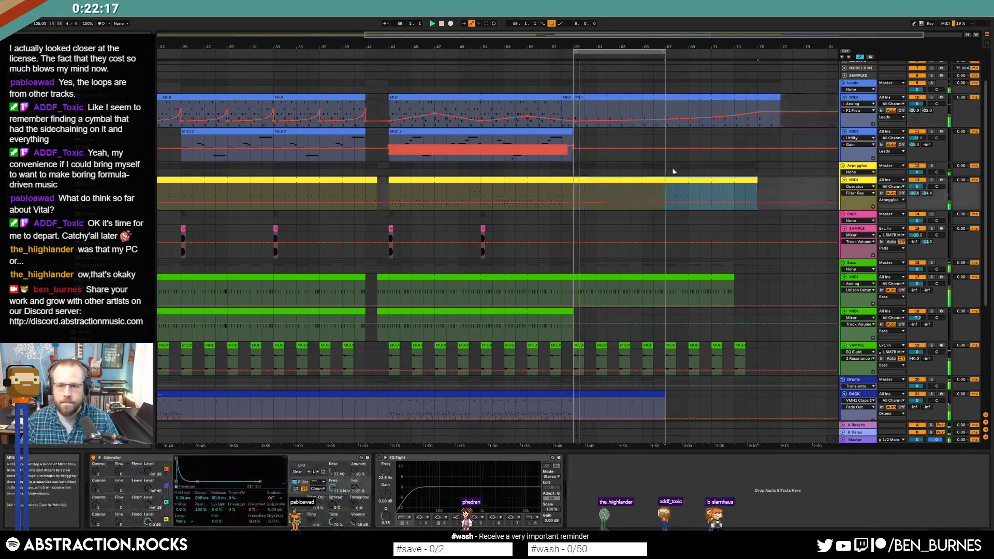
drag(779, 98, 757, 100)
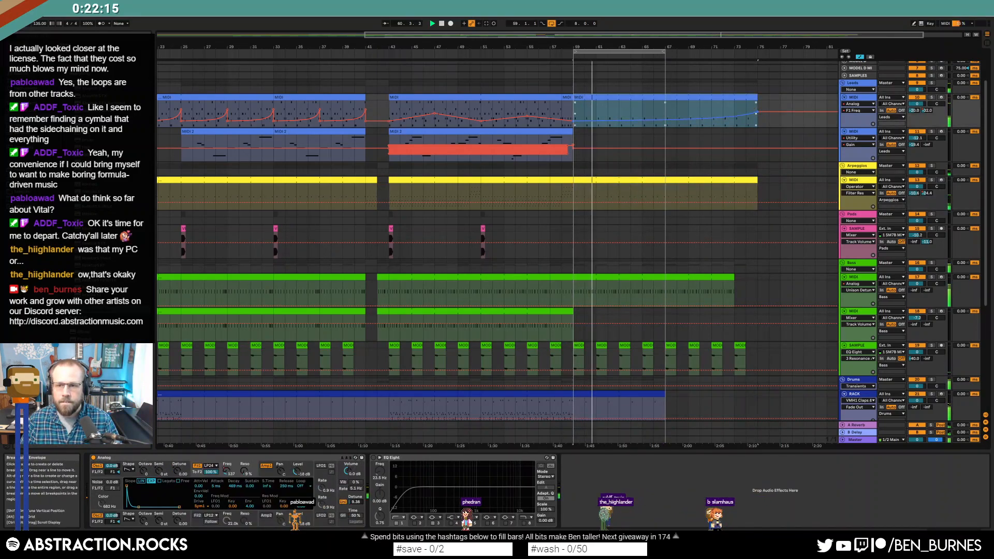
- Extend the arrangement loop and the first Bass track's clip to bar 75
drag(663, 52, 755, 66)
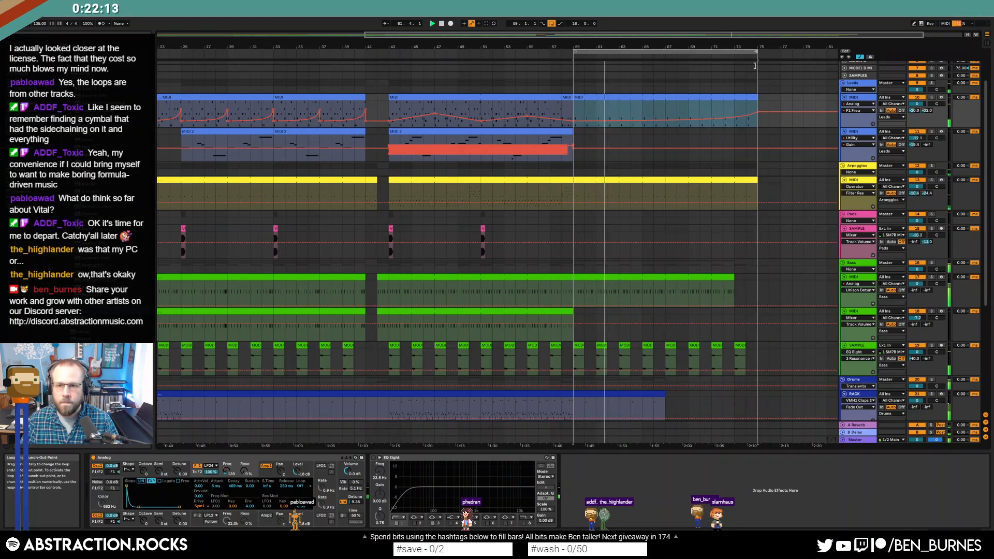
scroll(777, 236, down, 2)
drag(731, 229, 762, 229)
scroll(673, 259, down, 3)
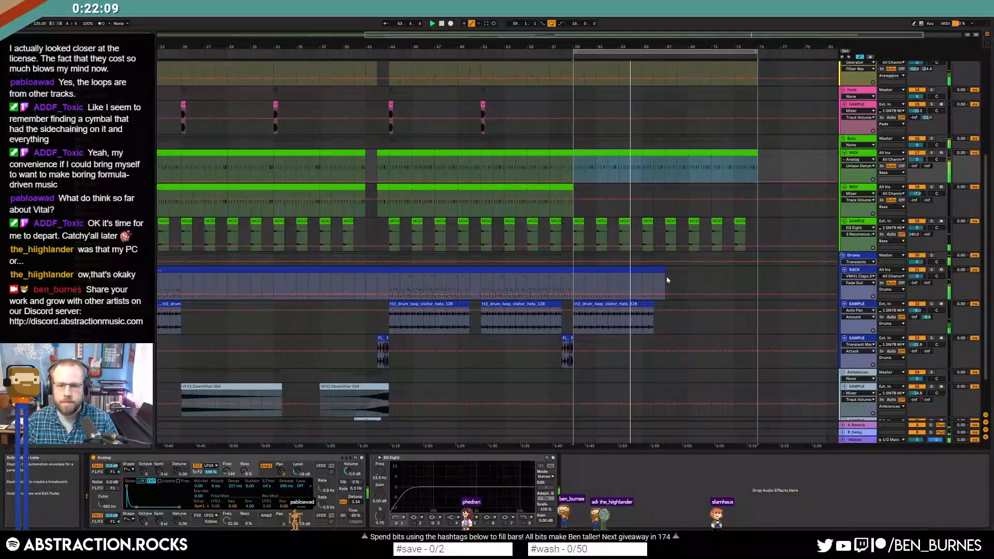
- Extend the drum rack clip to bar 75 and duplicate the eight-bar visitor hats loop section to bar 67
click(661, 271)
drag(661, 271, 756, 271)
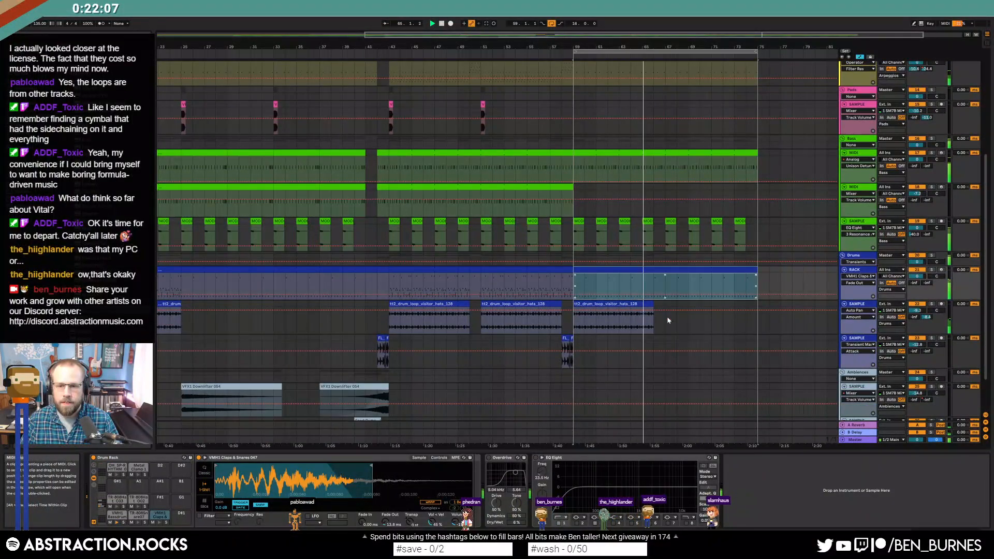
drag(665, 305, 582, 310)
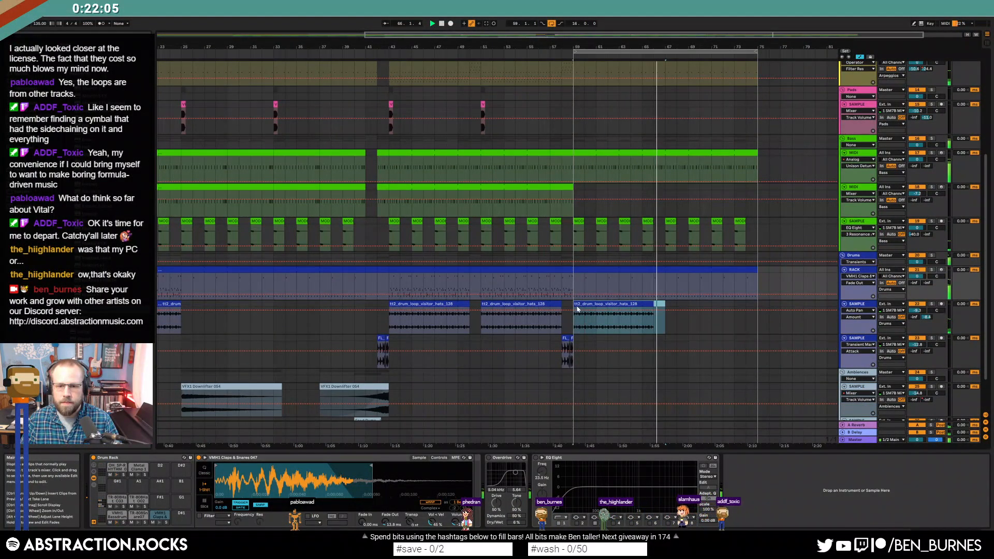
key(ctrl+d)
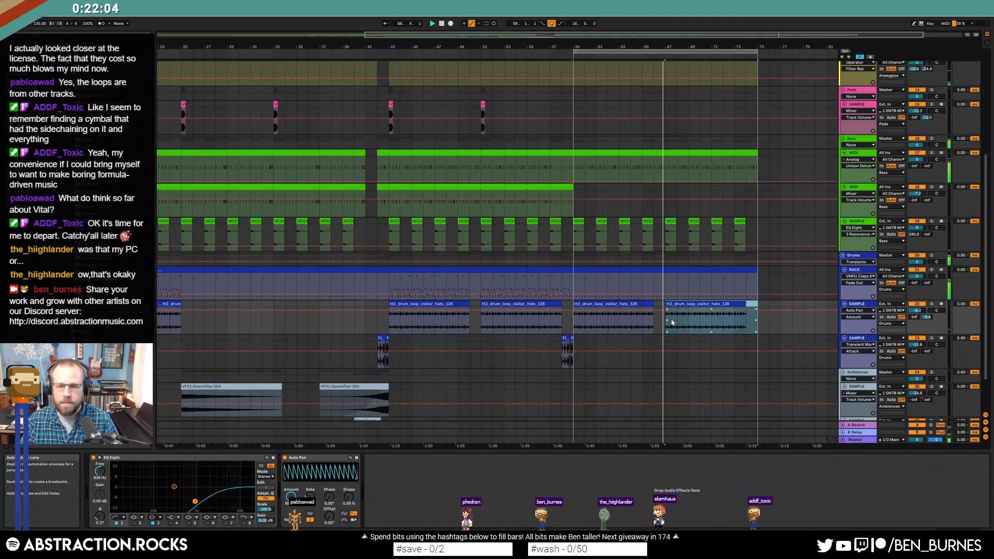
- Find the SP-RHYTHM pad in the drum rack and add an Echo effect to its chain
click(594, 270)
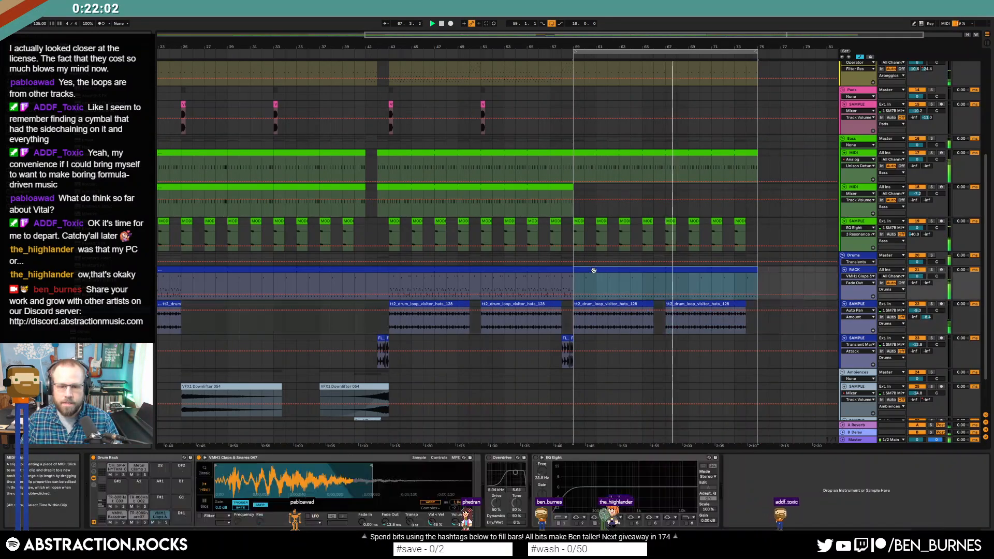
click(117, 500)
click(136, 469)
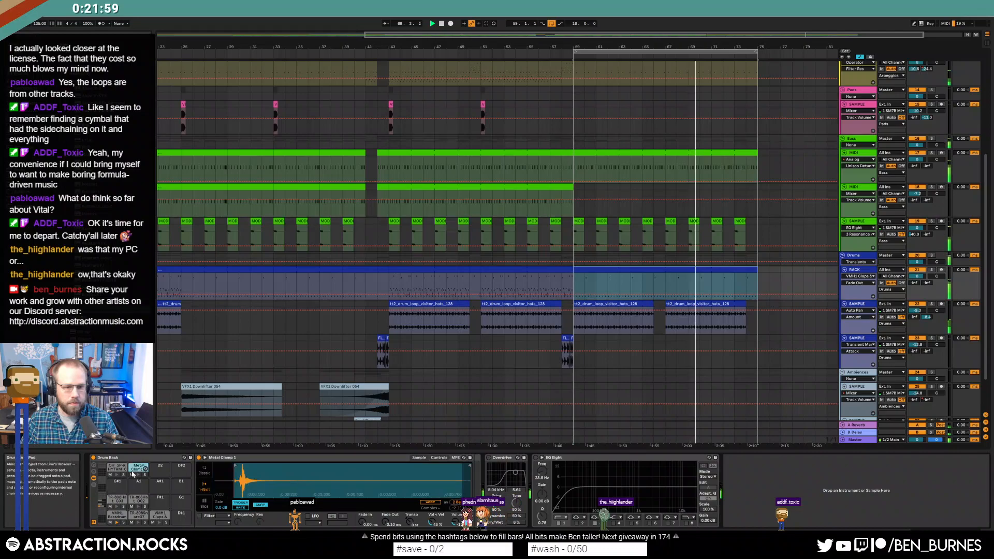
click(117, 469)
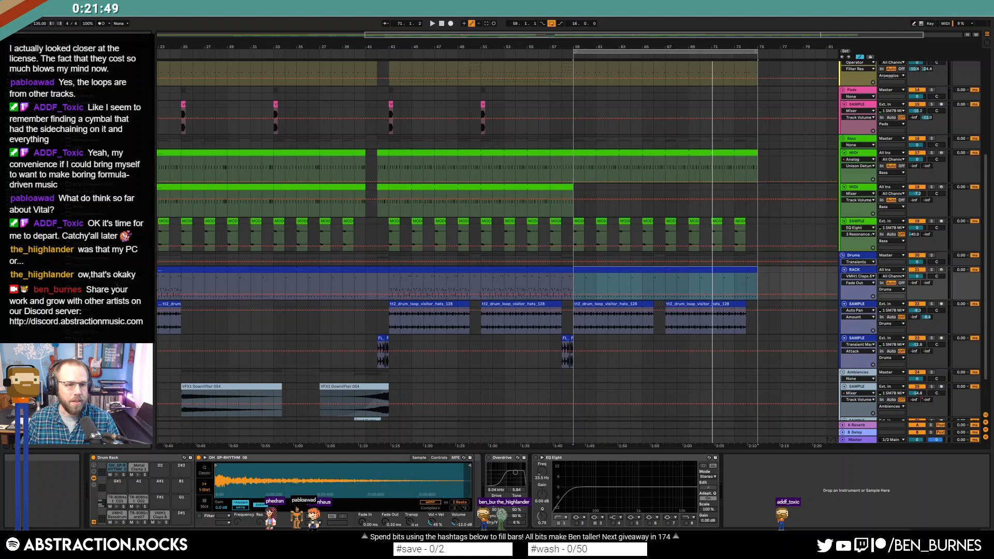
drag(104, 147, 475, 484)
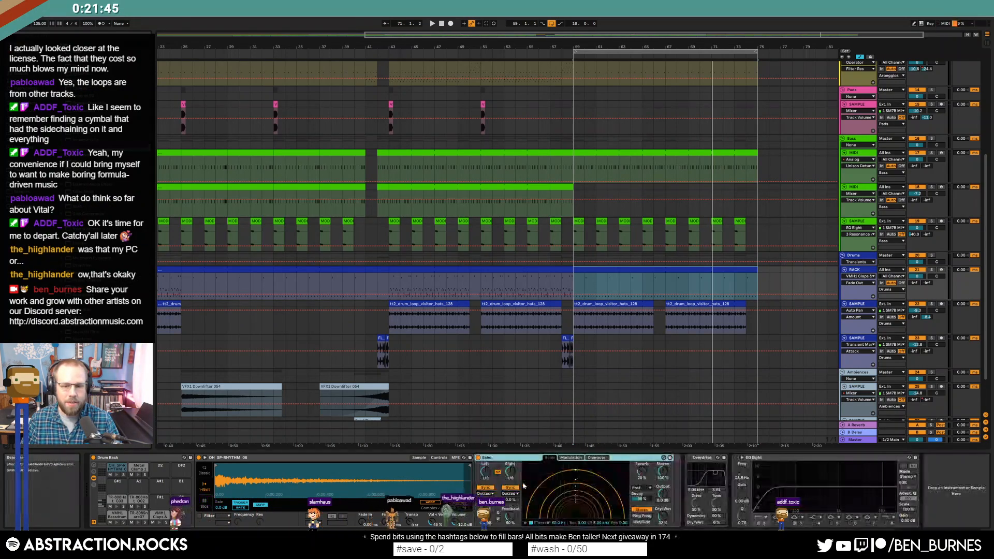
- Automate the pad's Echo to switch on at bar 59 and set its feedback to 74% with 1/4 delay times
click(639, 463)
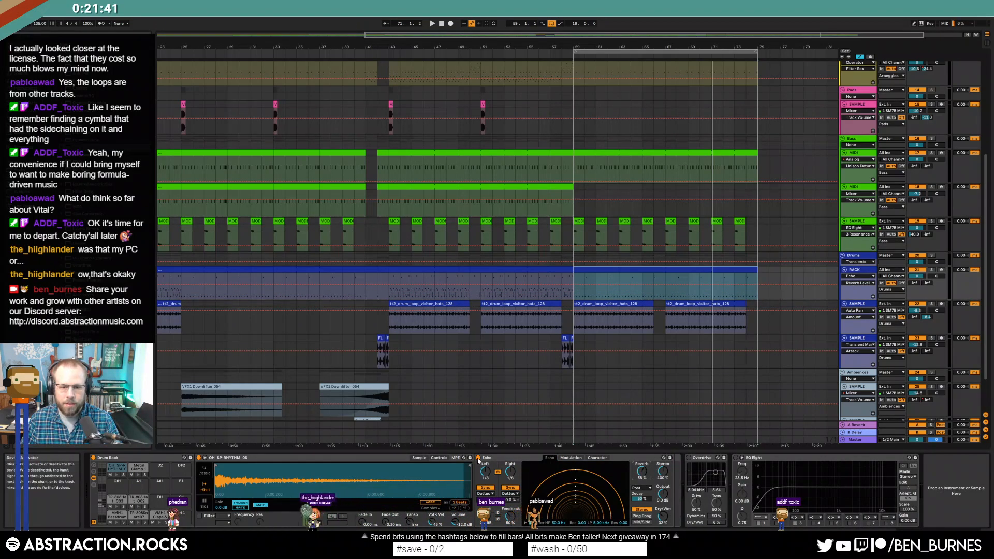
drag(575, 295, 574, 279)
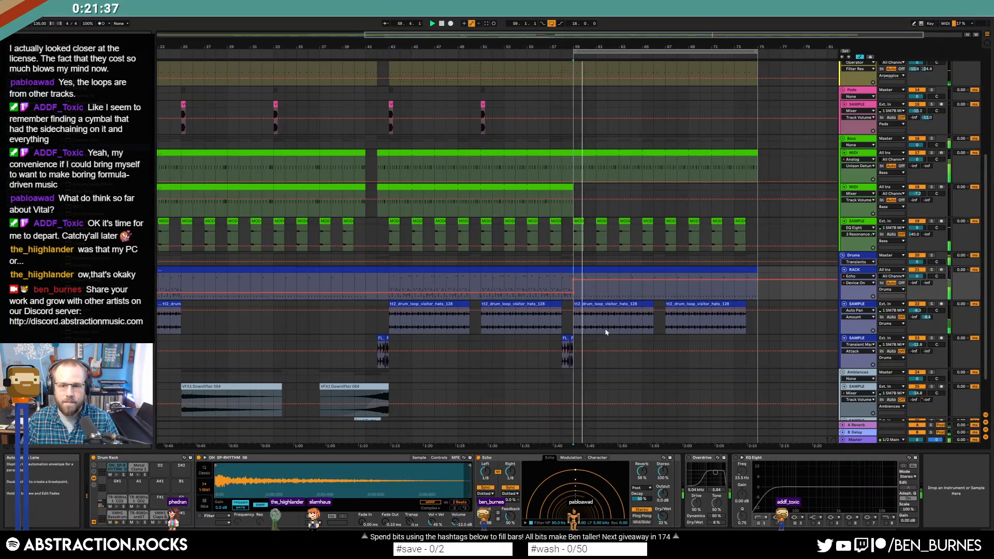
click(663, 516)
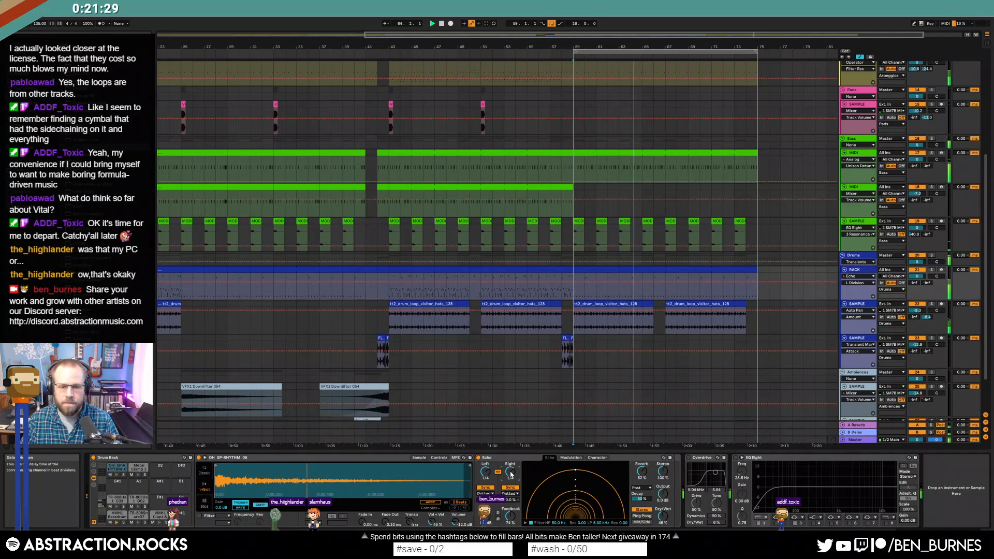
- Compare the Echo's Time and Sync delay modes while playing the section from bar 59
click(512, 489)
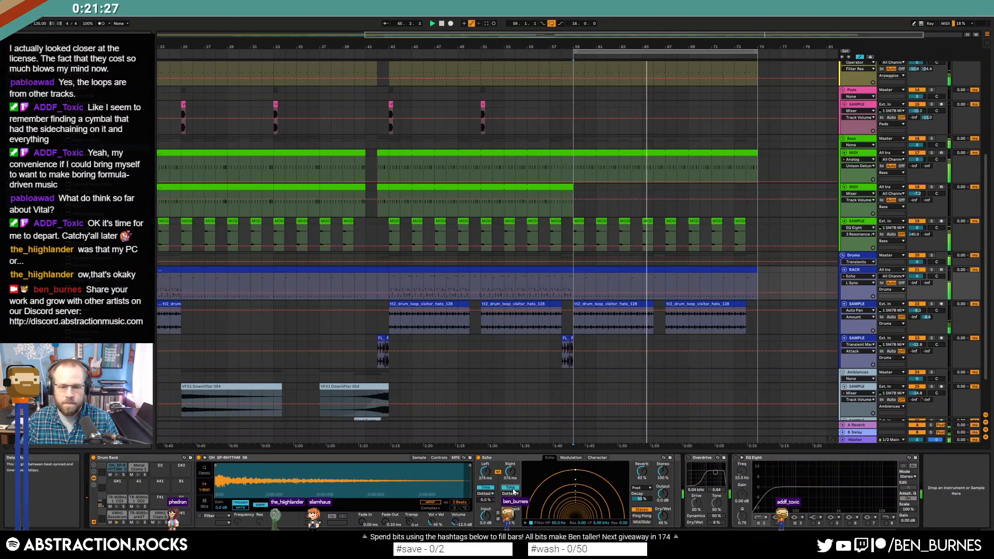
click(513, 488)
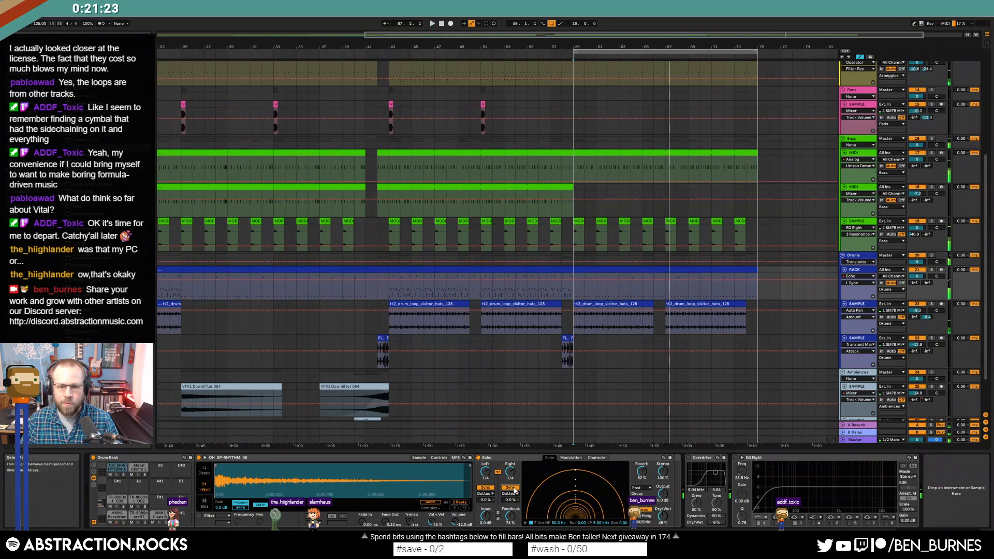
click(515, 488)
key(space)
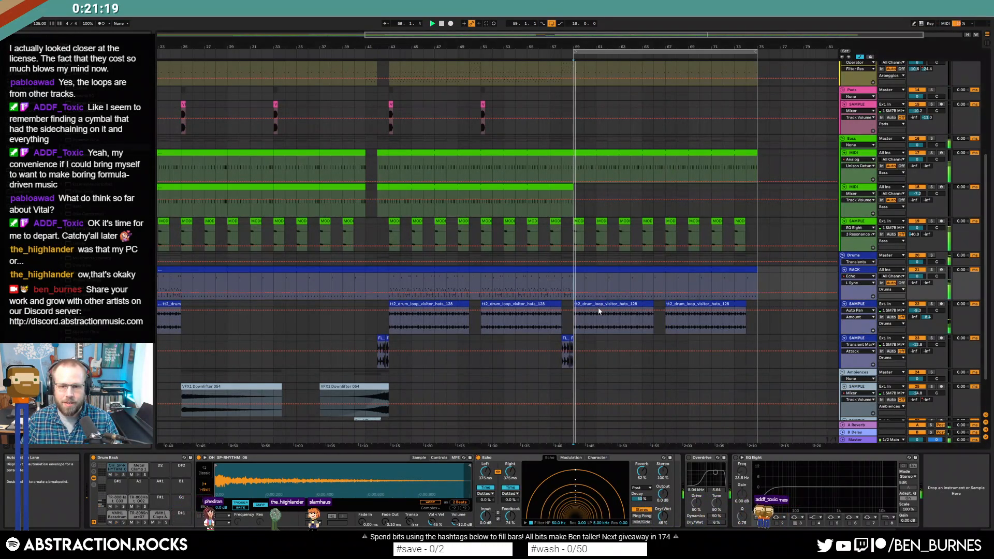
click(515, 488)
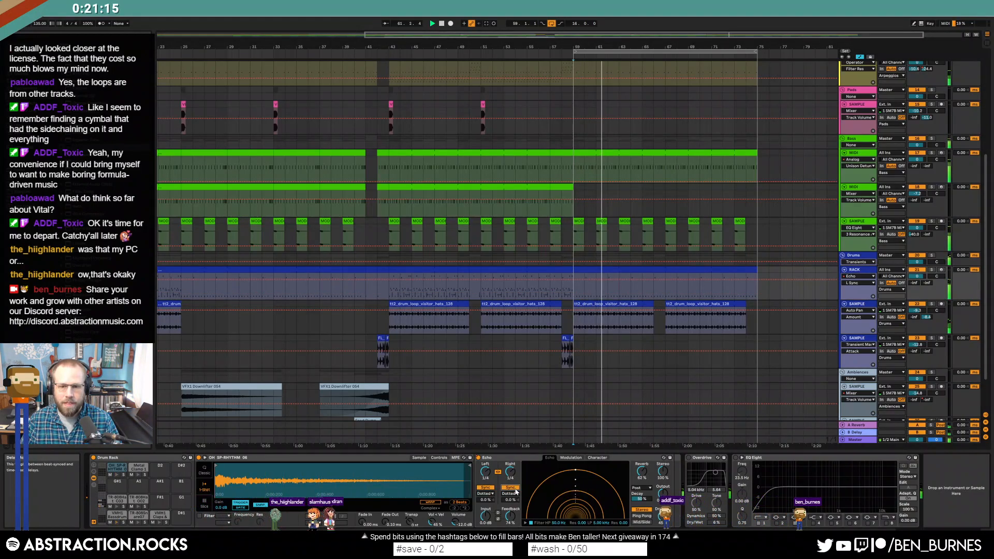
- Automate the Echo's L Sync off from about midway through bar 62 to bar 66, and hide the automation
click(615, 279)
mouse_move(617, 279)
mouse_down()
mouse_move(615, 292)
mouse_move(655, 279)
mouse_up()
click(653, 293)
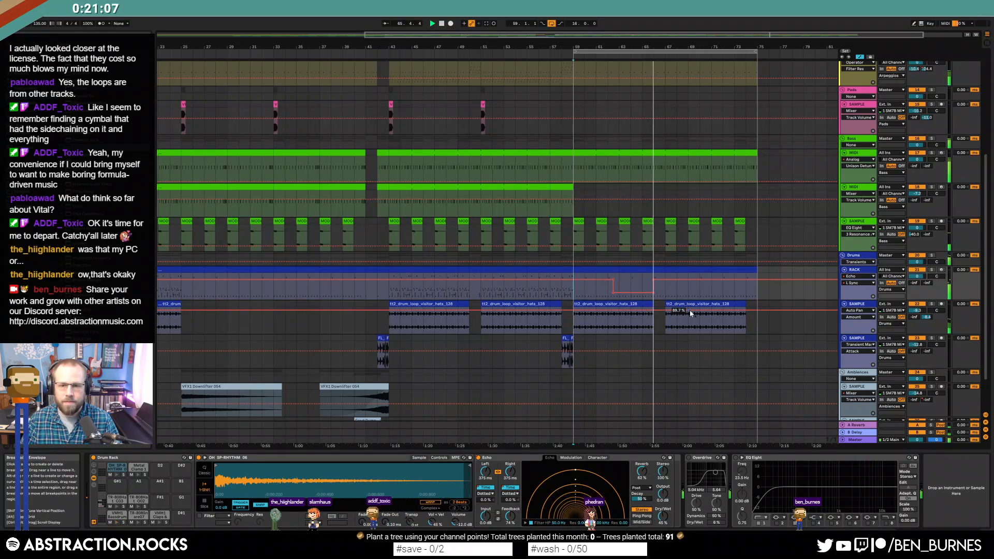
key(a)
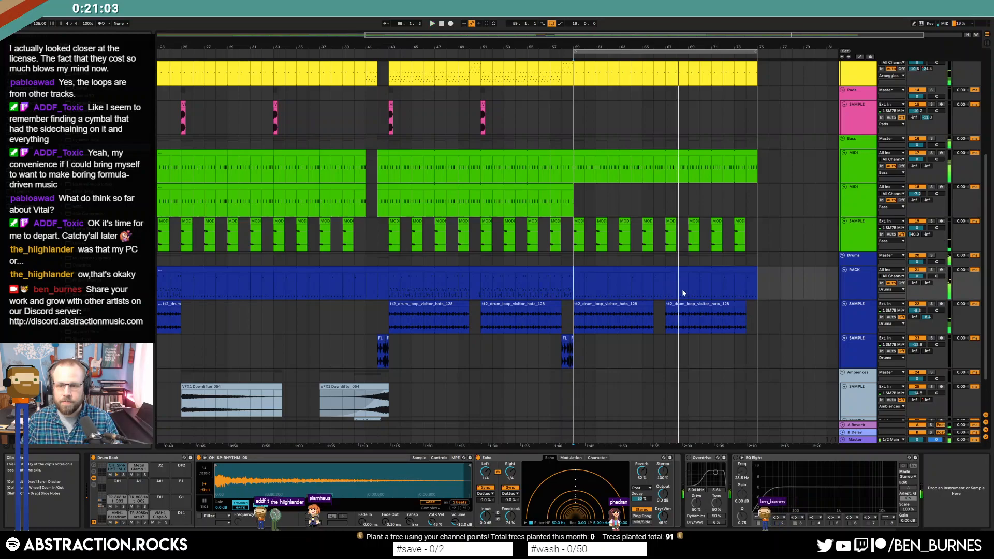
scroll(682, 293, up, 3)
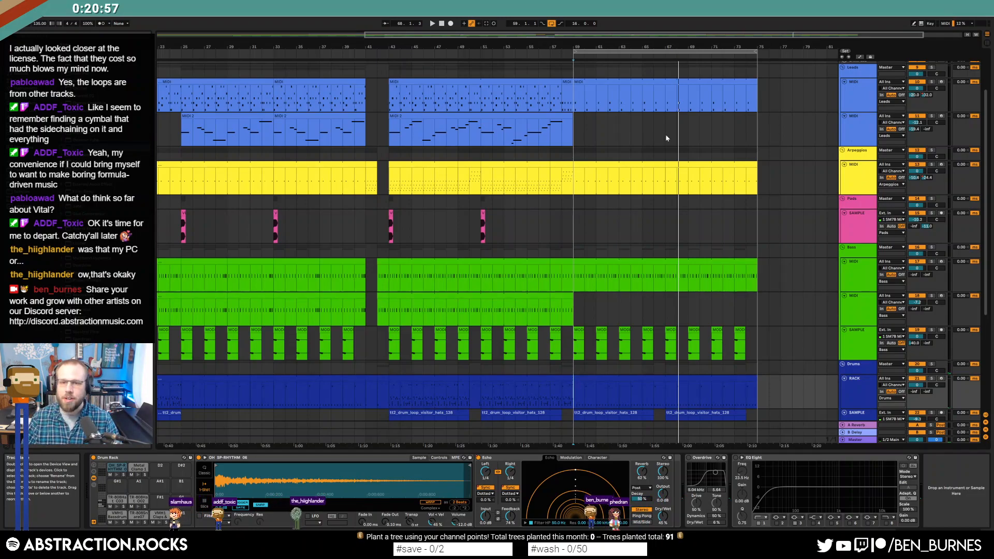
drag(623, 34, 624, 16)
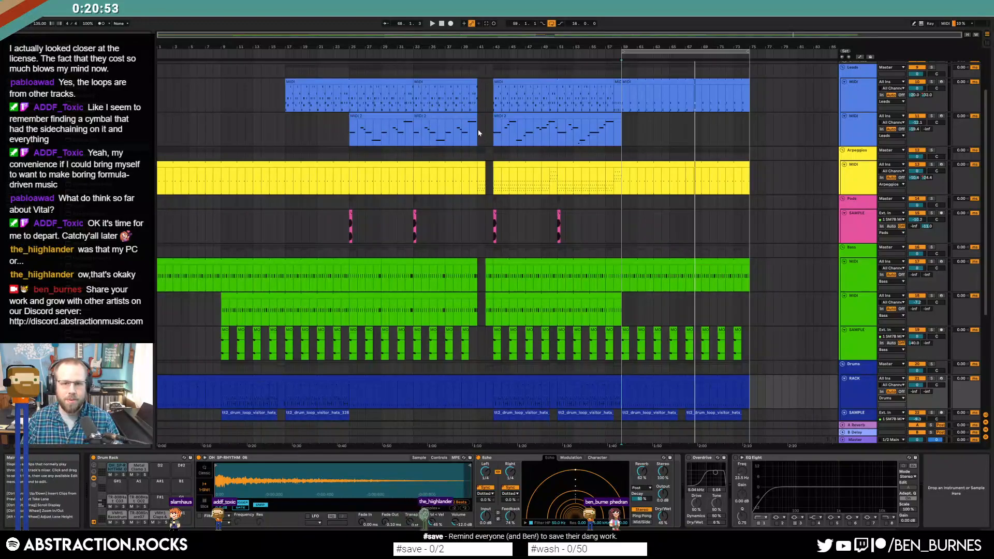
drag(477, 129, 625, 130)
click(623, 135)
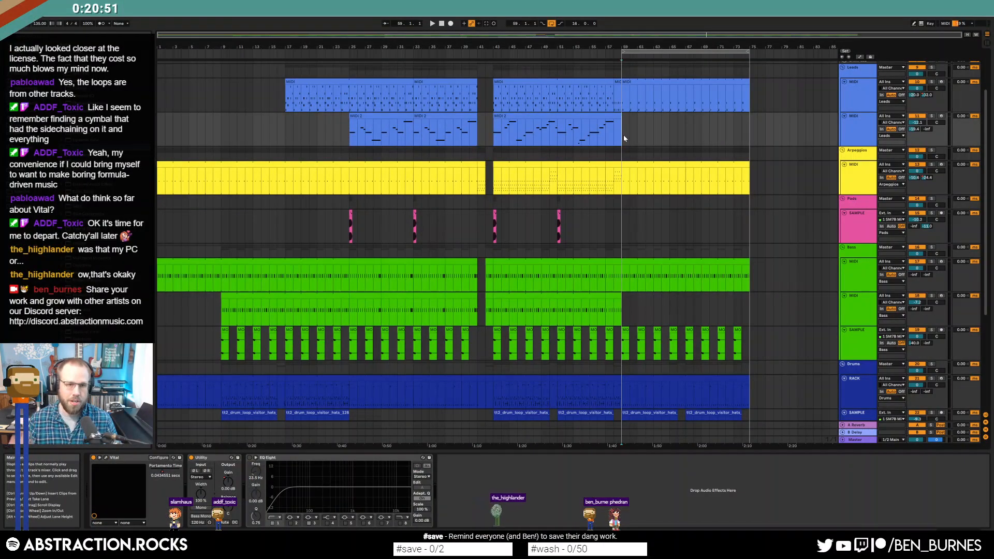
drag(625, 88, 748, 167)
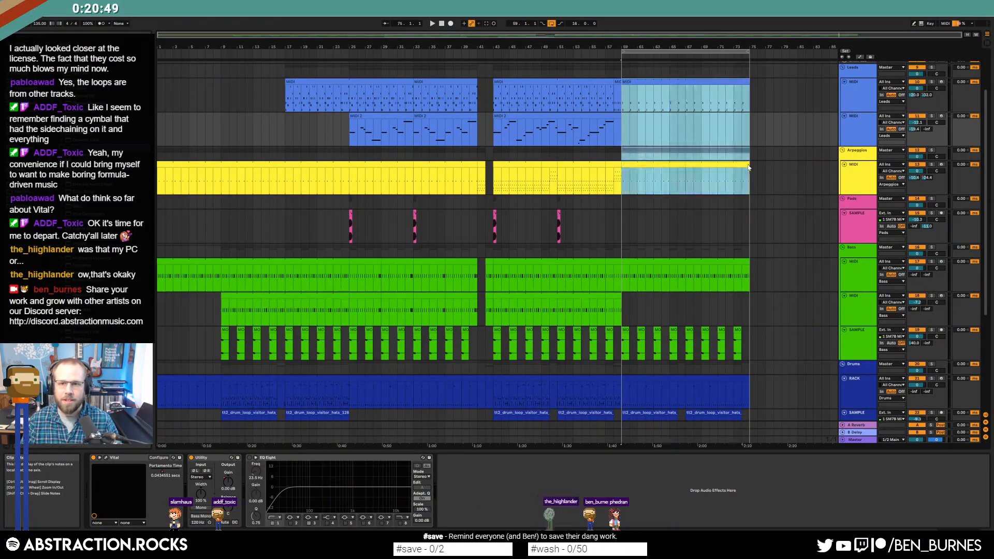
click(759, 133)
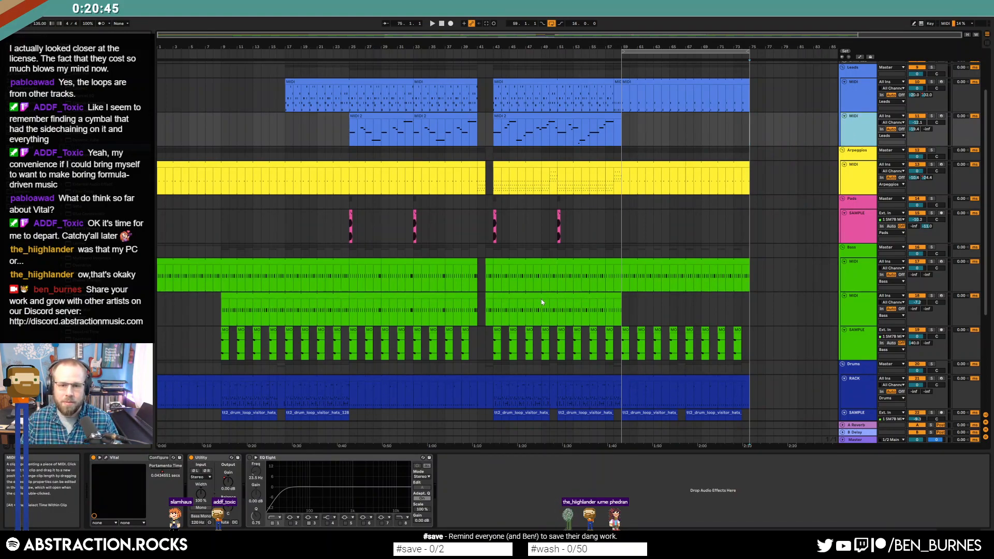
- Copy the second Bass track's last eight bars to bar 67 and shorten the copied clip's loop to its first two bars
click(618, 300)
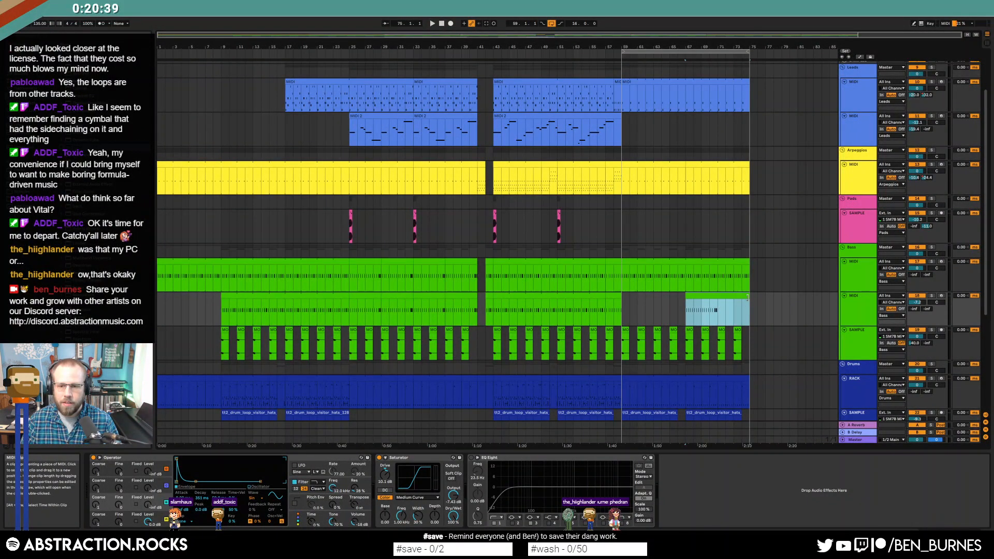
double_click(745, 306)
drag(621, 334, 454, 351)
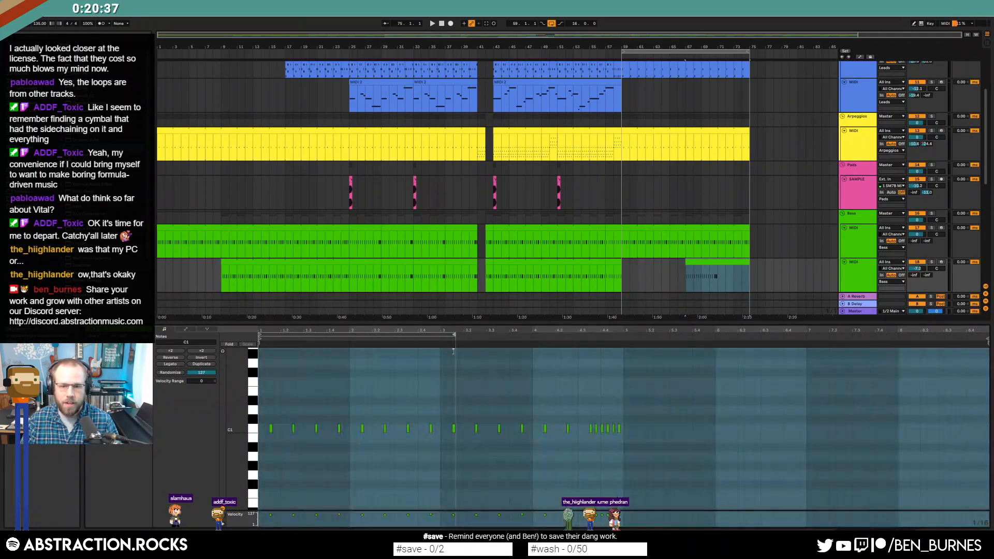
key(space)
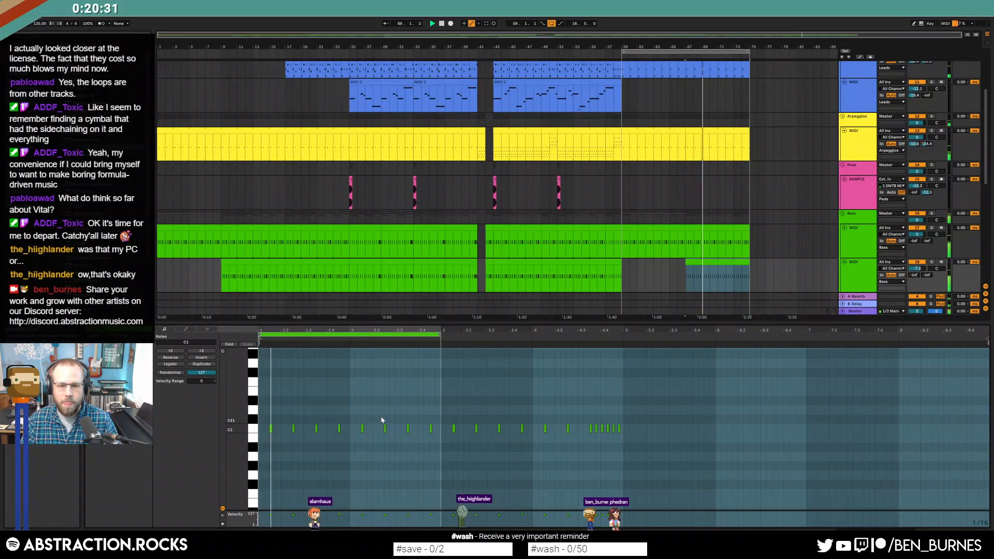
- Delete the notes beyond the two-bar loop in the second Bass track's clip at bar 67 and close its note editor
drag(448, 405, 674, 455)
key(Delete)
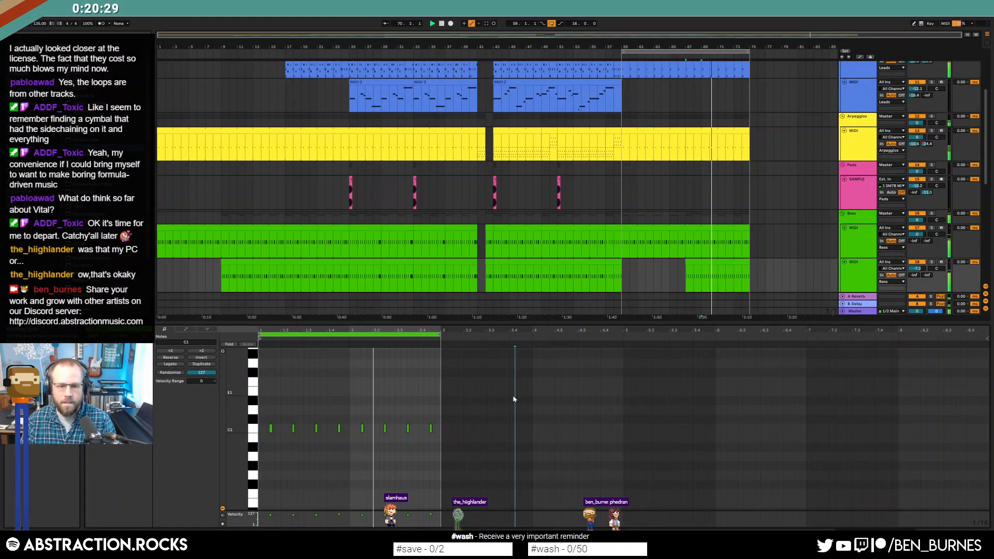
click(385, 429)
key(shift+Tab)
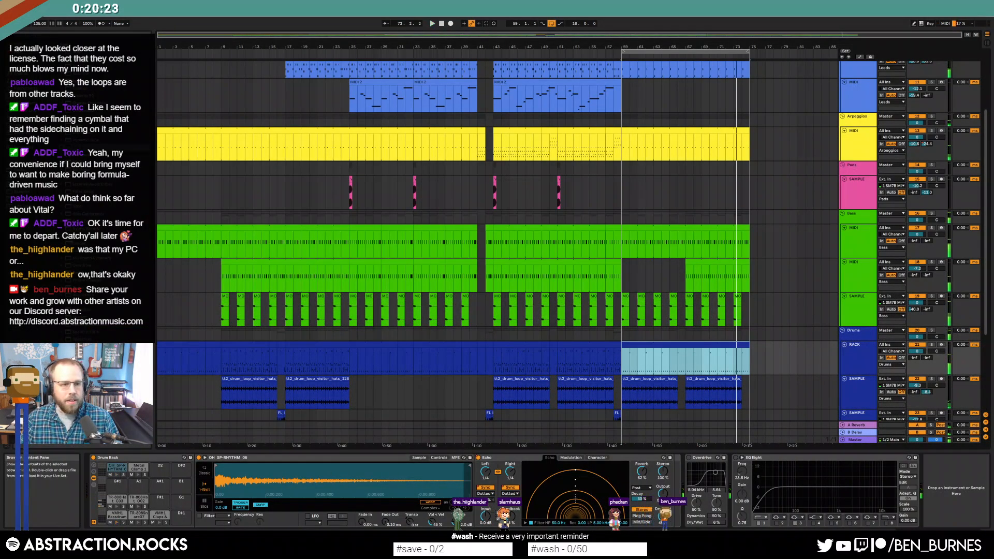
- Open the ADSR Sample Manager on the SAMPLES track and audition random samples from the recent files
click(32, 192)
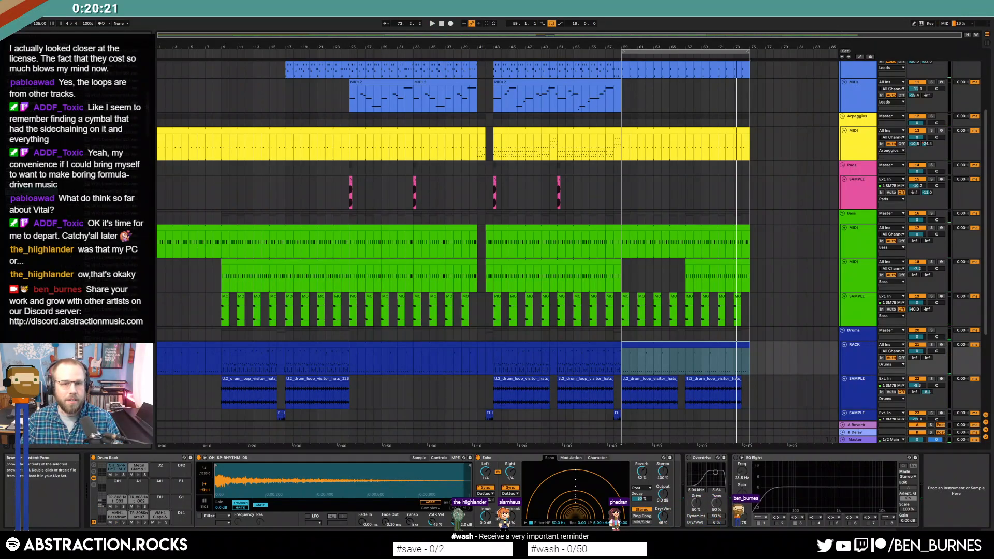
scroll(548, 160, up, 2)
click(857, 123)
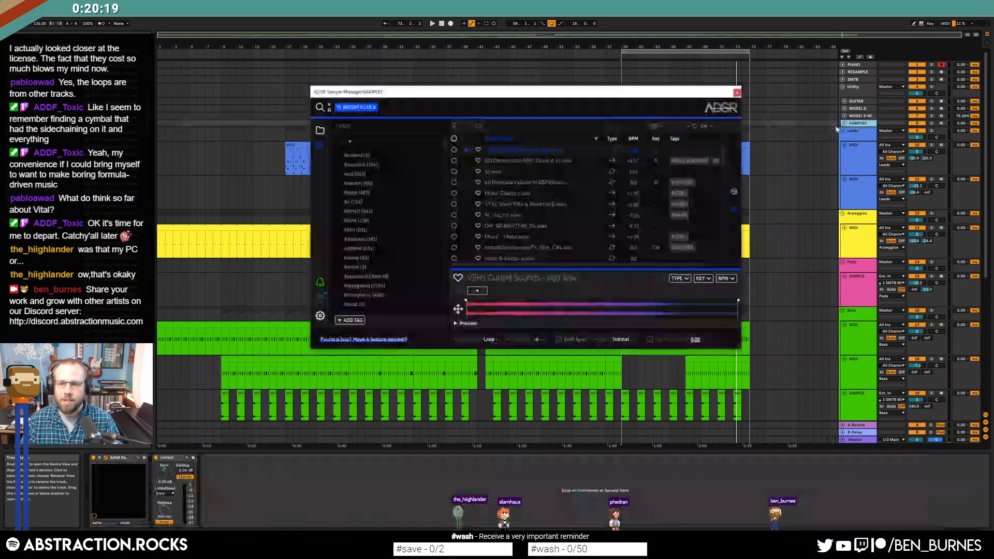
click(736, 192)
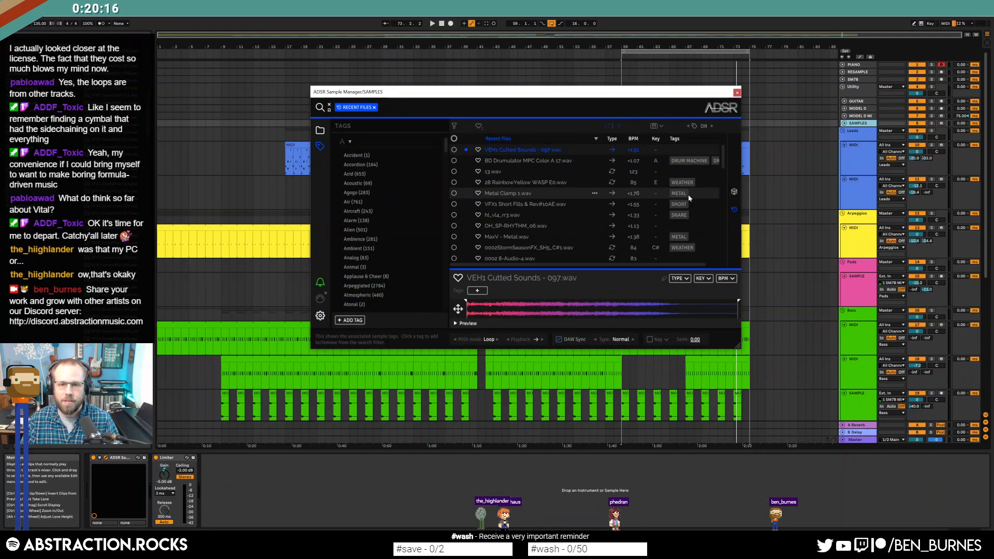
click(735, 193)
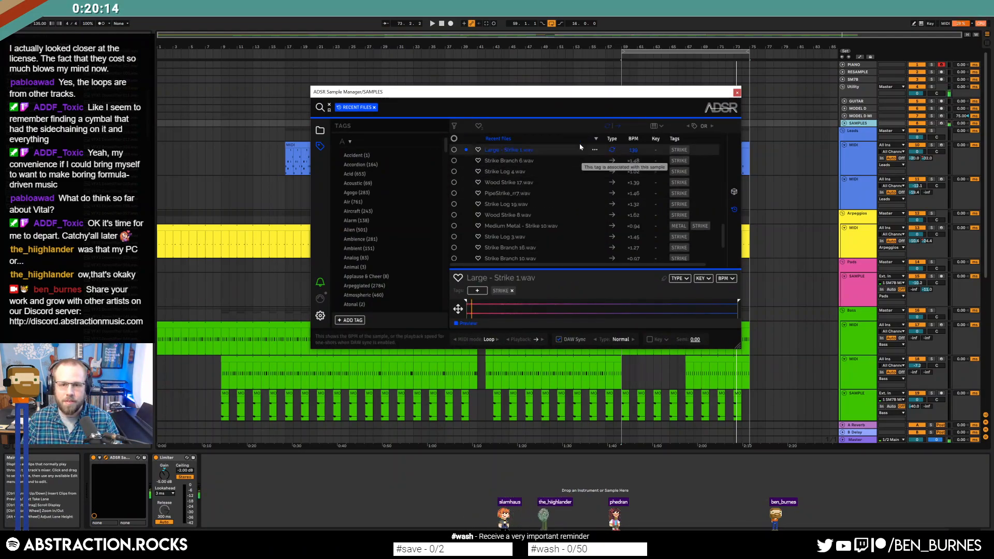
- Clear the Recent Files filter and audition random samples from the whole library until SNARE_01_04.WAV is picked
click(376, 108)
click(735, 192)
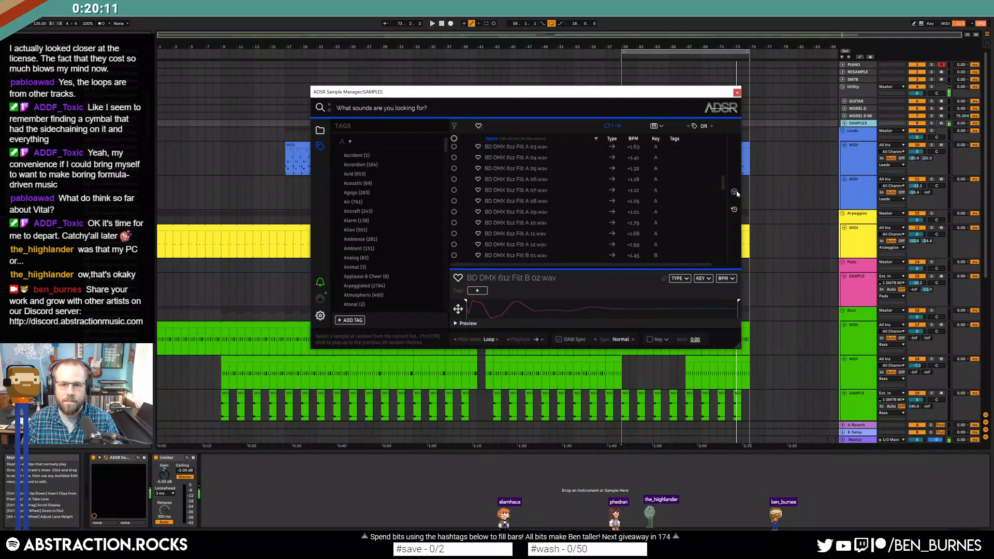
click(735, 193)
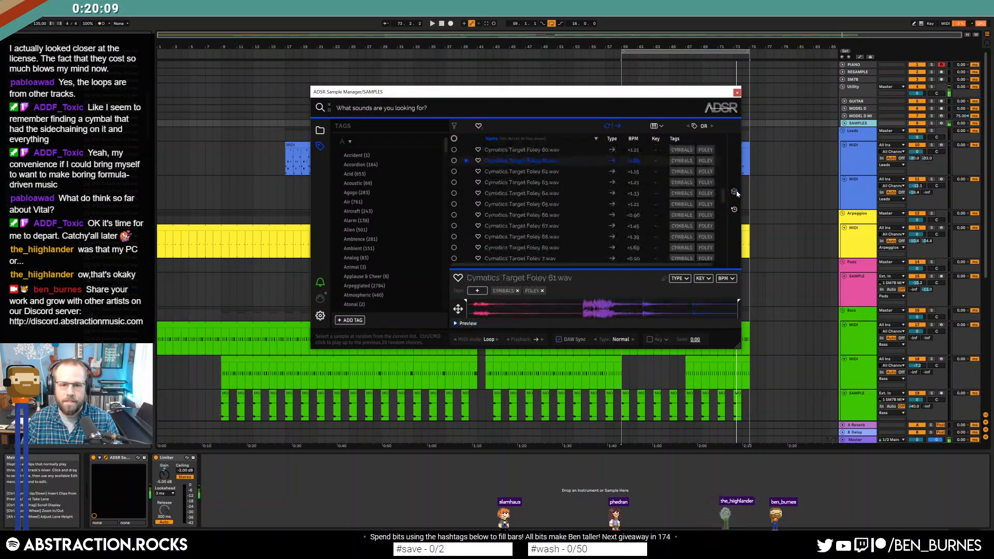
click(735, 192)
click(735, 193)
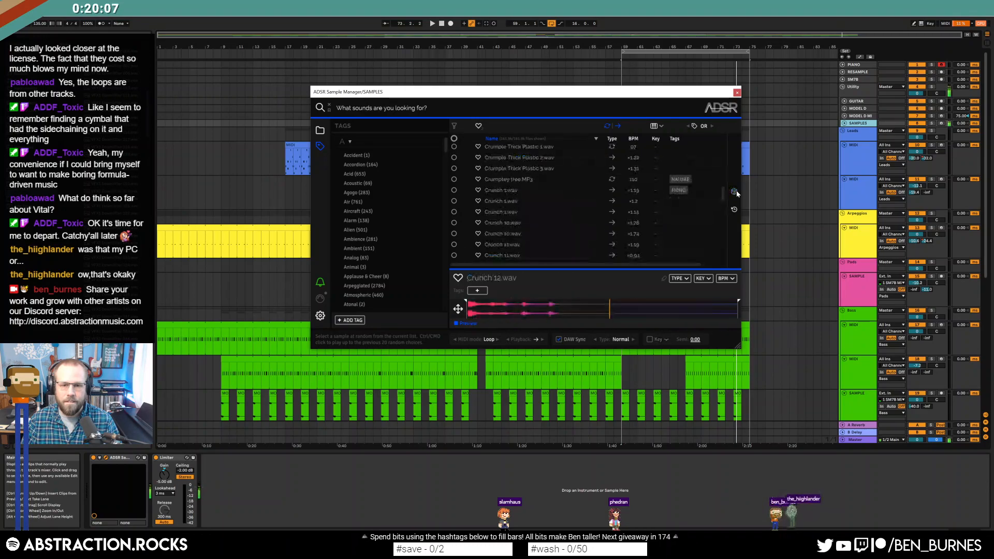
click(735, 192)
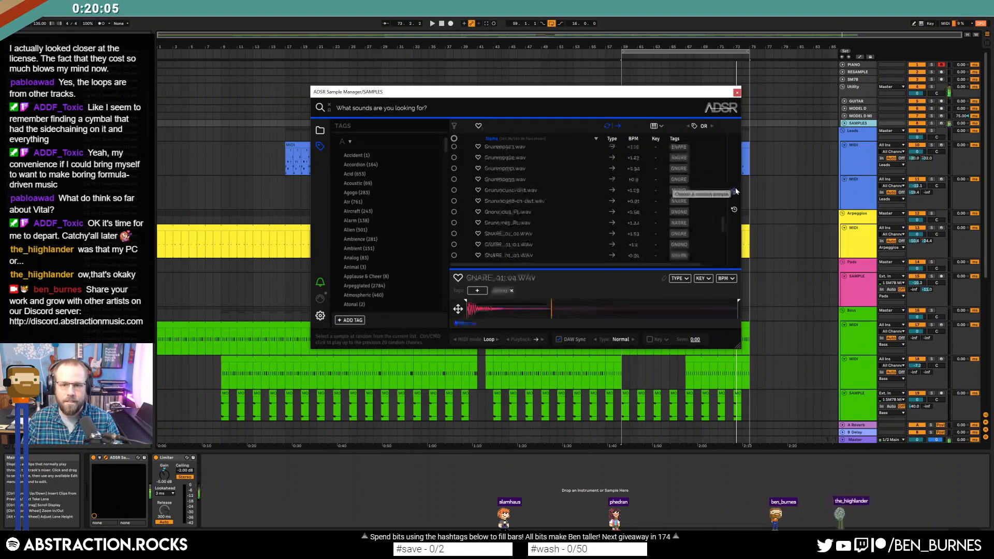
- Load SNARE_01_04.WAV into the drum rack on the Drums group's RACK track and show that track's devices
scroll(586, 213, down, 3)
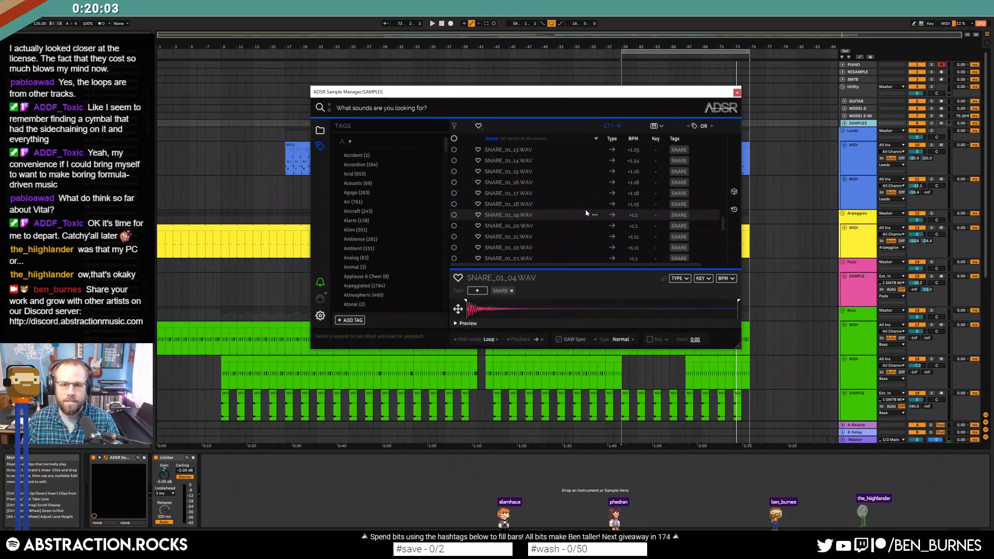
scroll(773, 243, down, 1)
scroll(772, 244, down, 5)
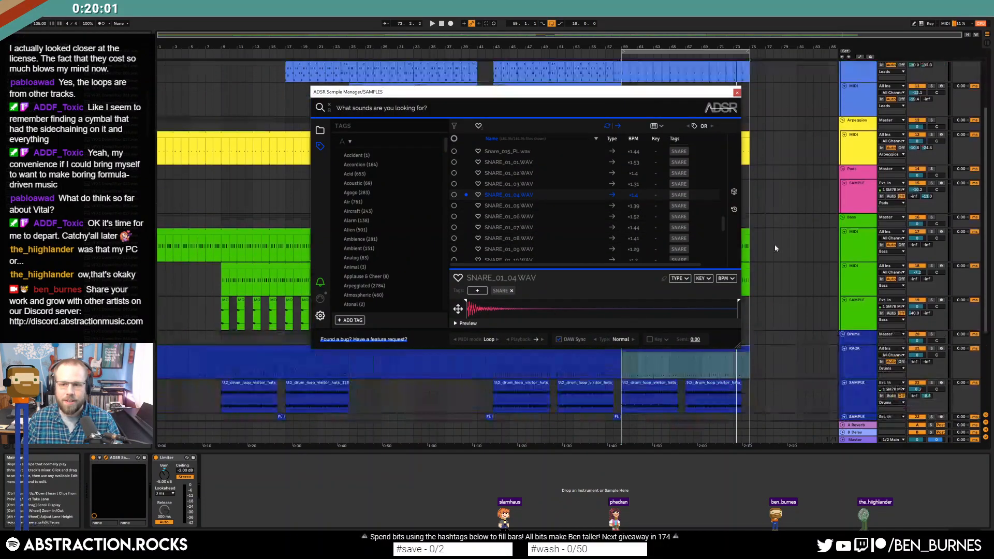
drag(845, 315, 846, 315)
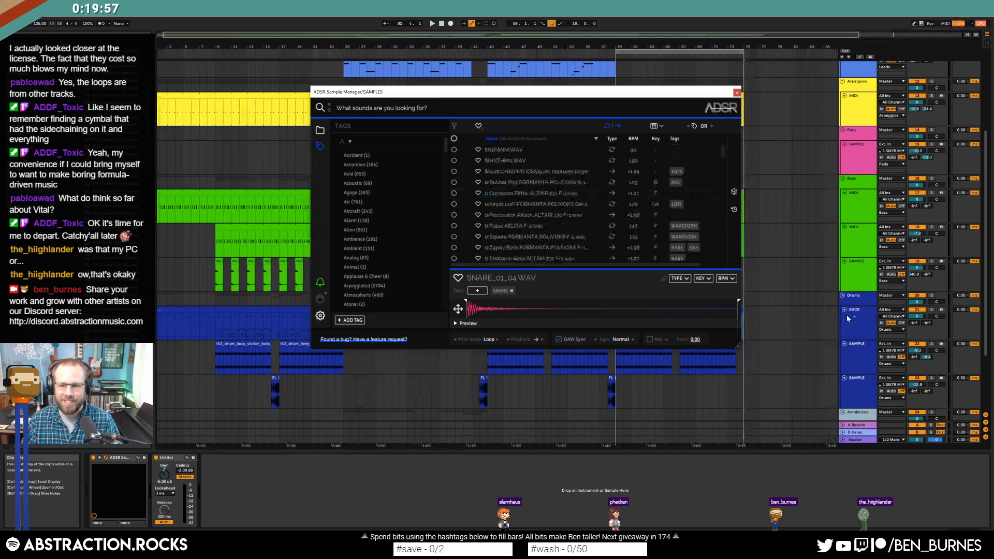
click(846, 314)
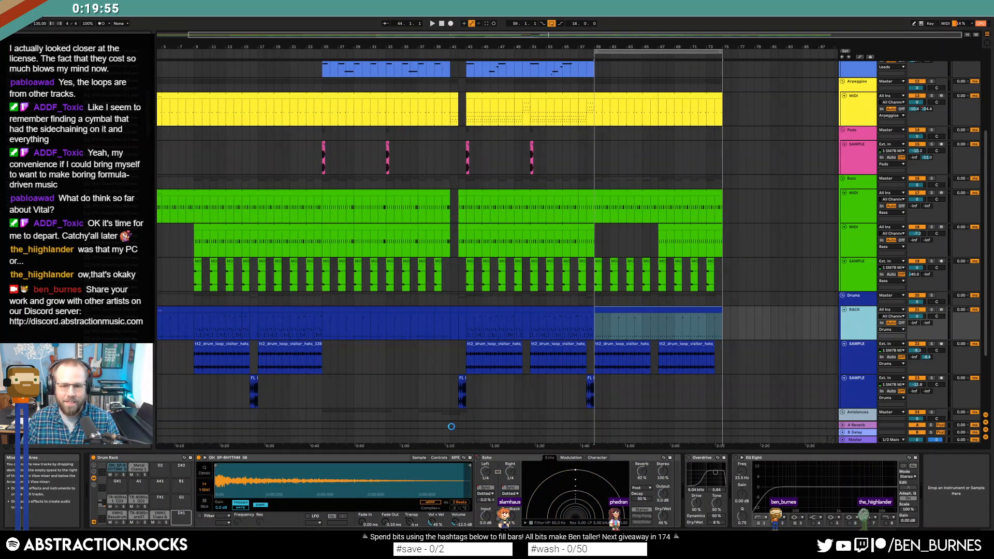
- Split the RACK drum clip at bar 67 and add SNARE_01_04 notes on beats 2 and 4 of its first four bars
double_click(708, 328)
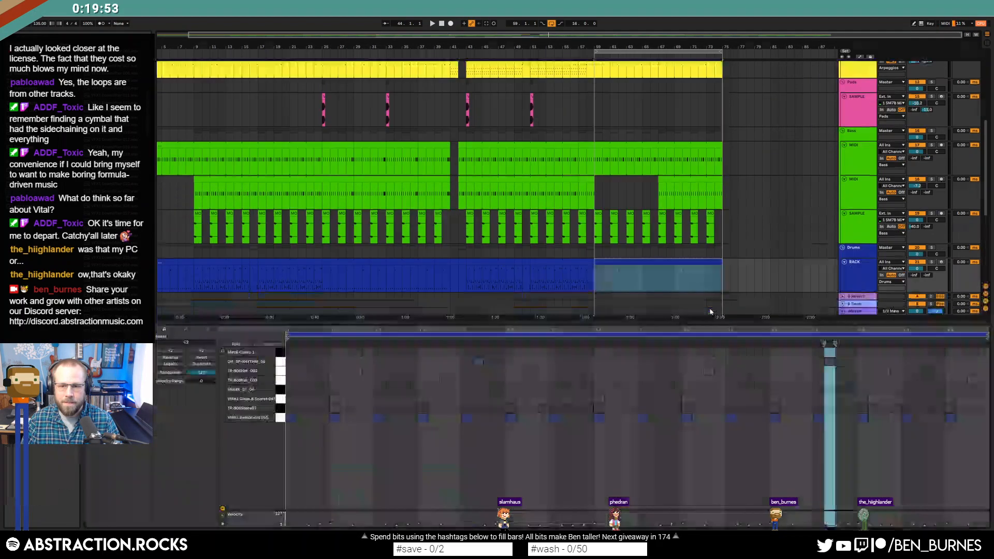
scroll(660, 281, up, 3)
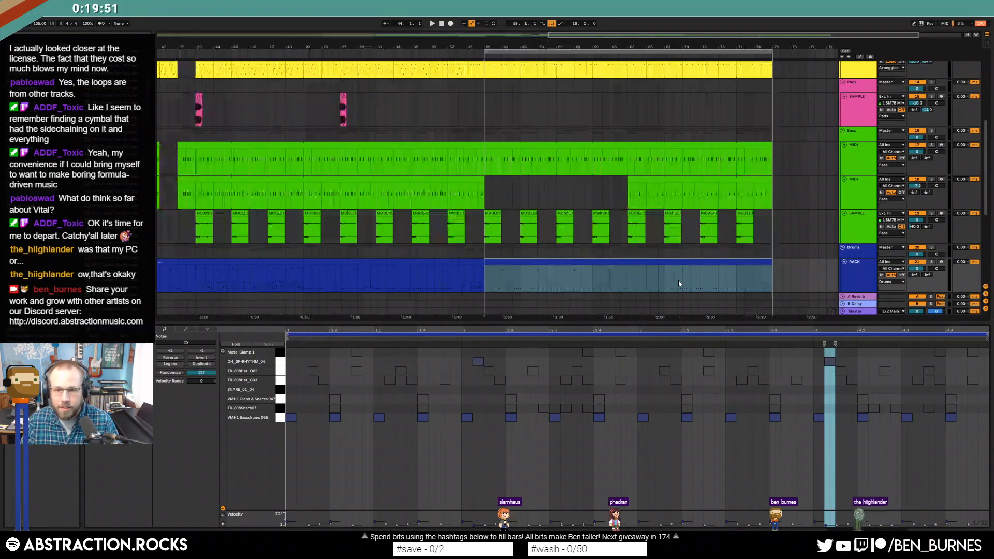
drag(628, 276, 768, 276)
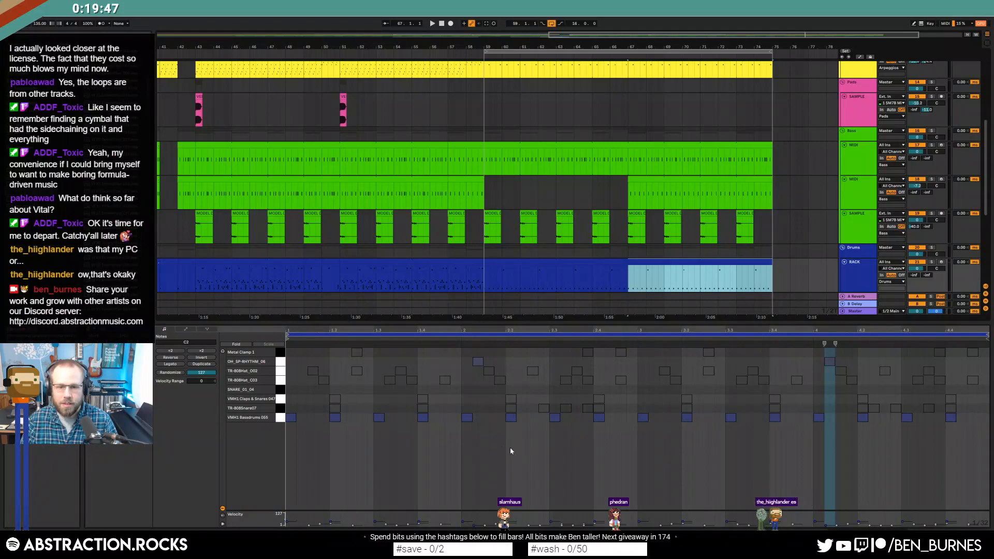
double_click(332, 389)
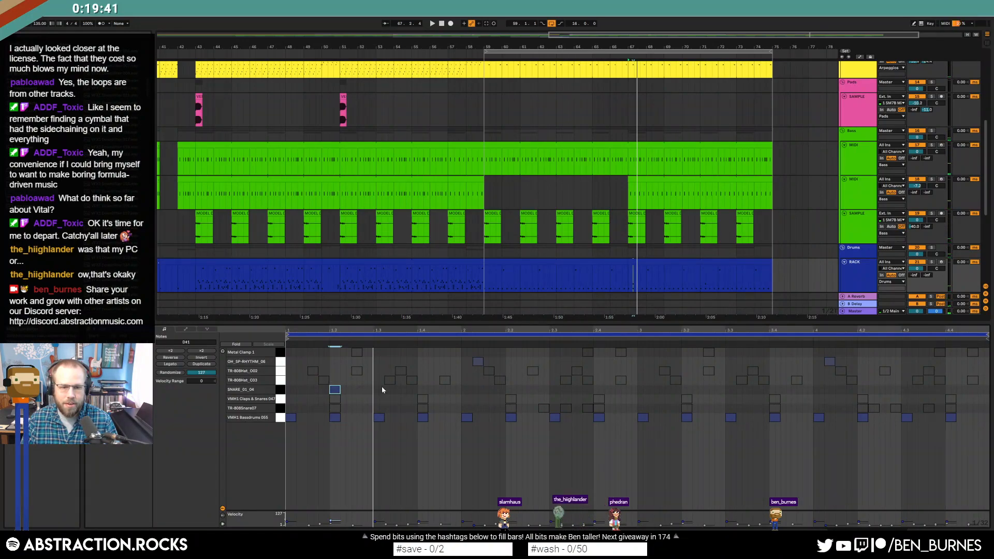
drag(374, 391, 291, 395)
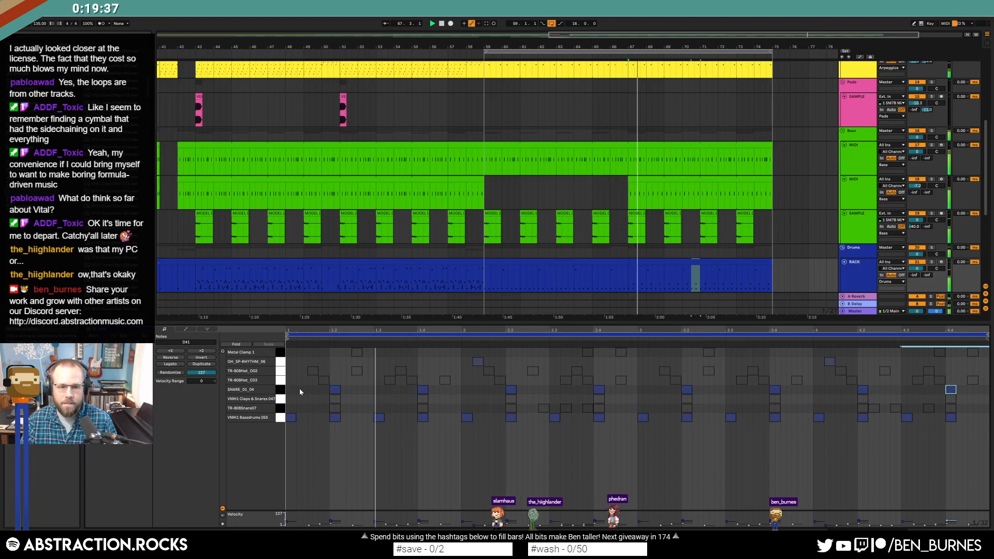
- Inspect the SNARE_01_04 pad's sampler settings during playback from bar 67, stop, and reopen the drum clip's notes
click(281, 389)
key(shift+Tab)
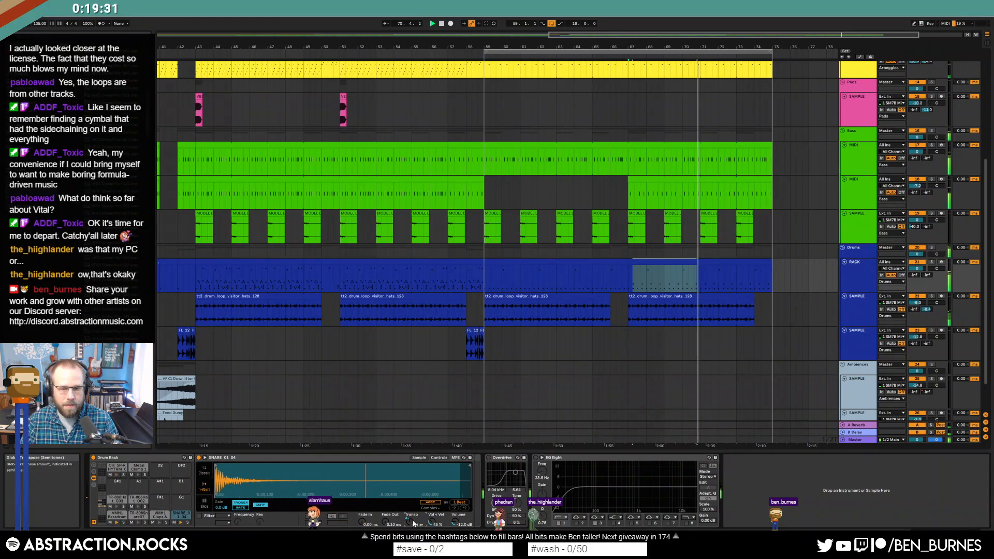
key(space)
double_click(705, 262)
click(841, 463)
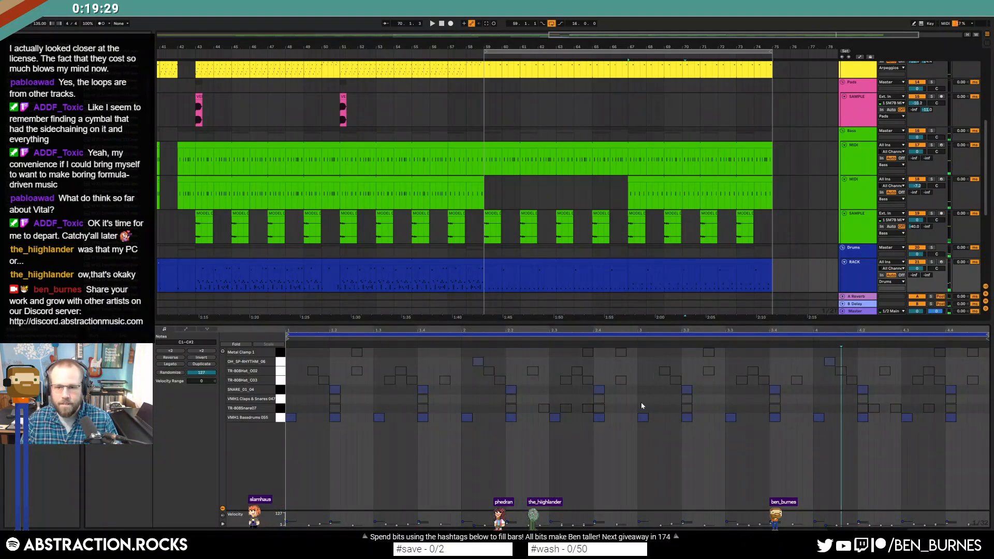
- Add a SNARE_01_04 hit just before bar 3 and a run of sixteenth-note hits over the last beat of bar 4
click(572, 443)
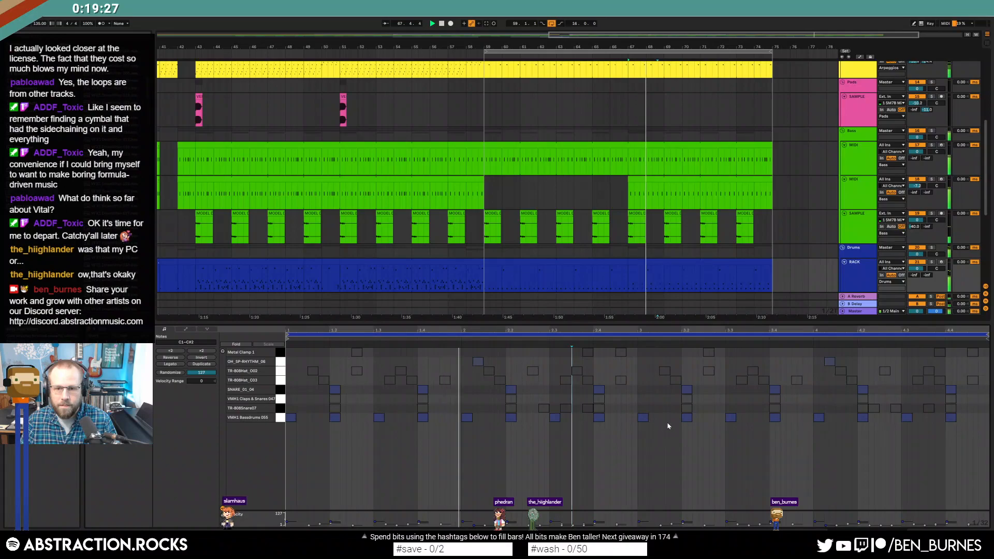
drag(623, 394, 633, 394)
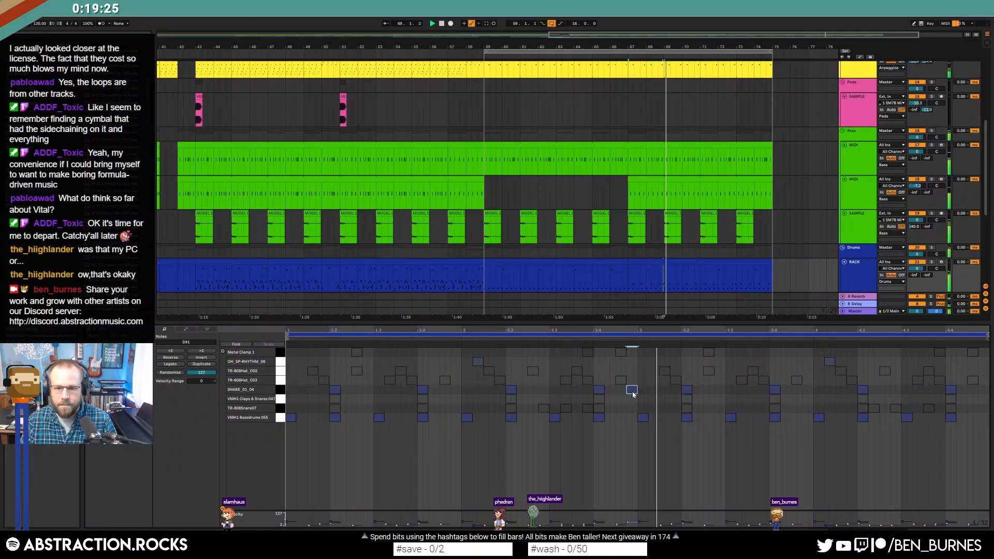
click(950, 392)
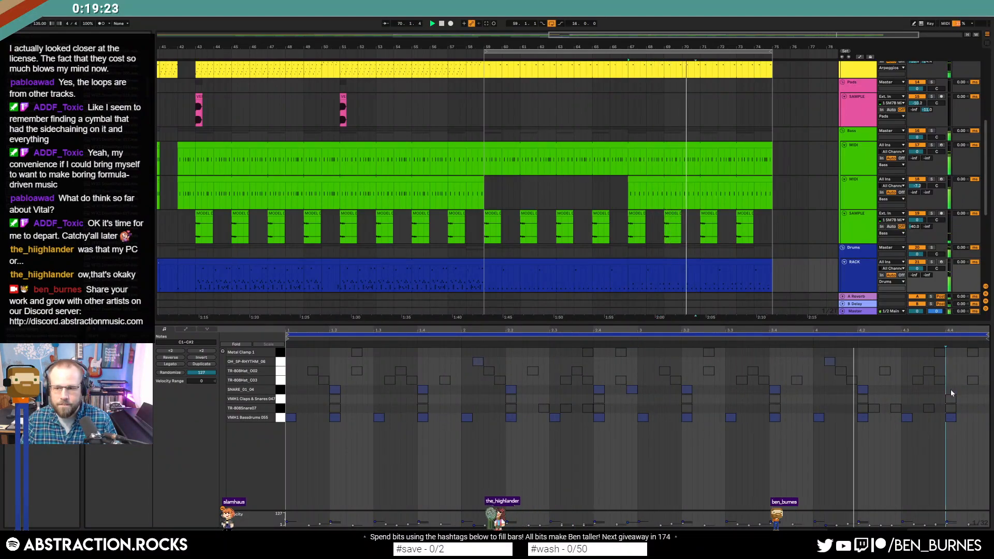
double_click(967, 389)
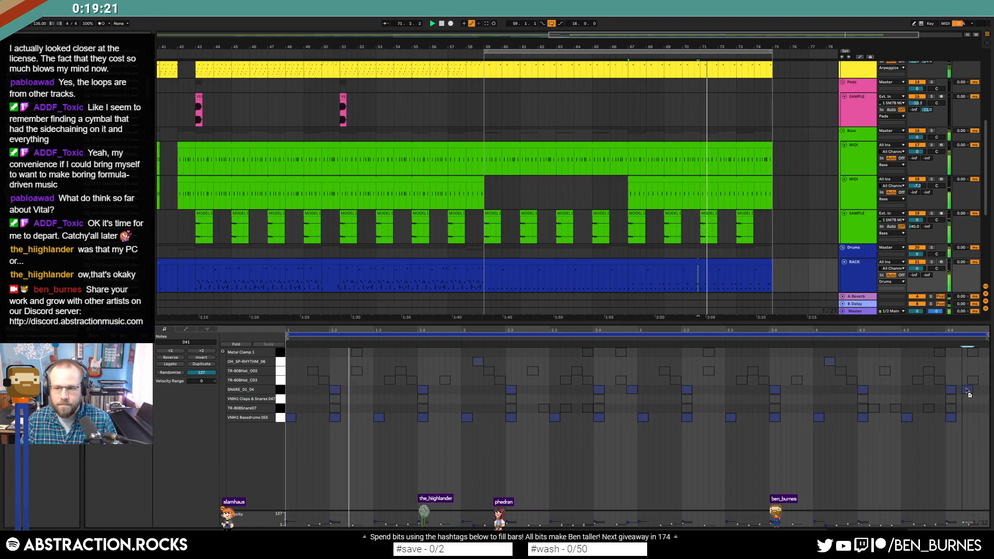
drag(972, 390, 978, 391)
double_click(970, 392)
double_click(983, 391)
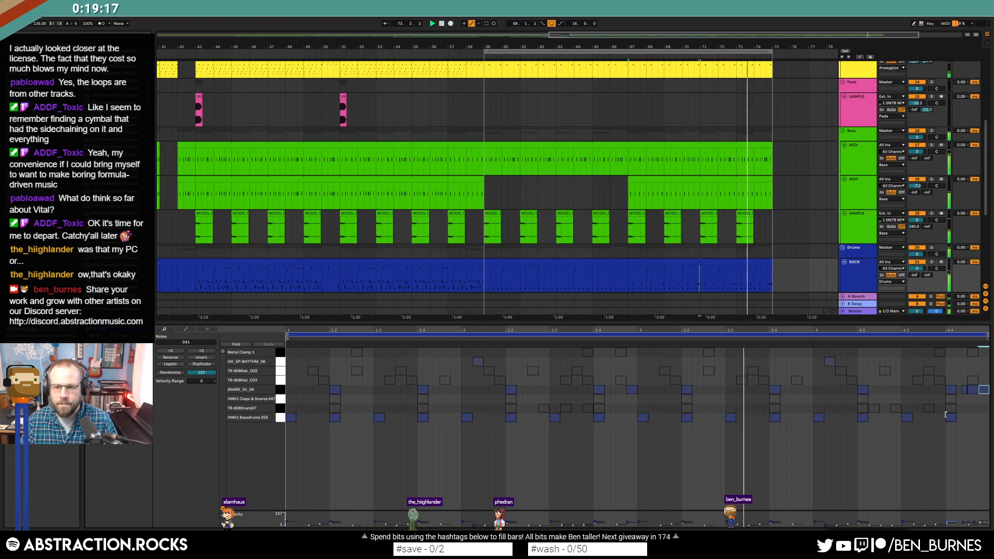
- Reopen the drum rack clip starting at bar 67 and fill the remaining gap in its closing SNARE_01_04 roll
click(793, 260)
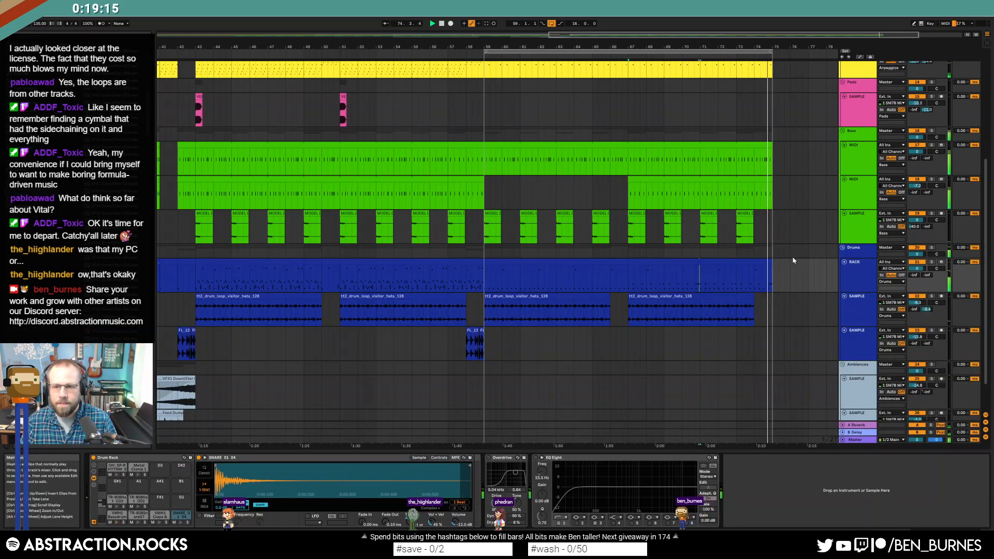
double_click(765, 263)
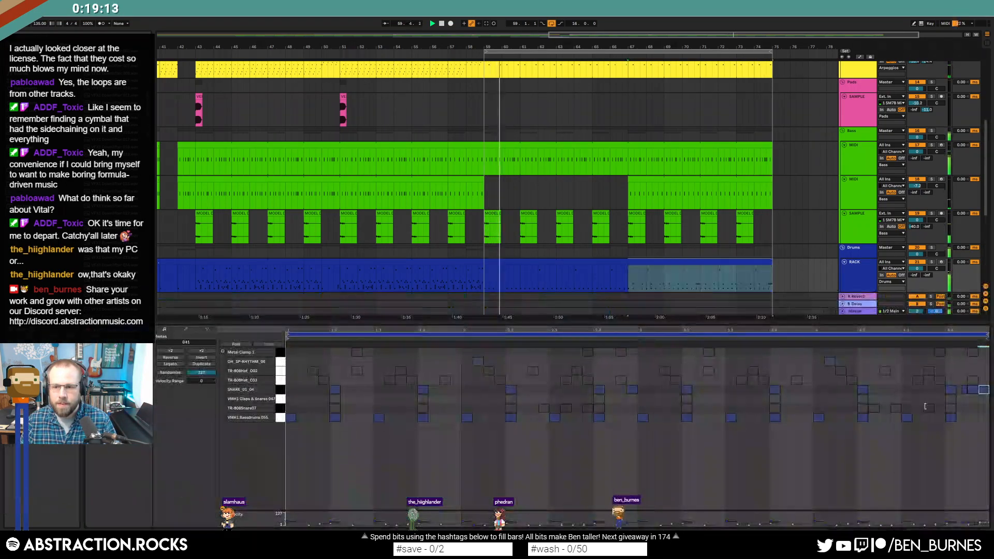
click(965, 389)
drag(961, 389, 967, 390)
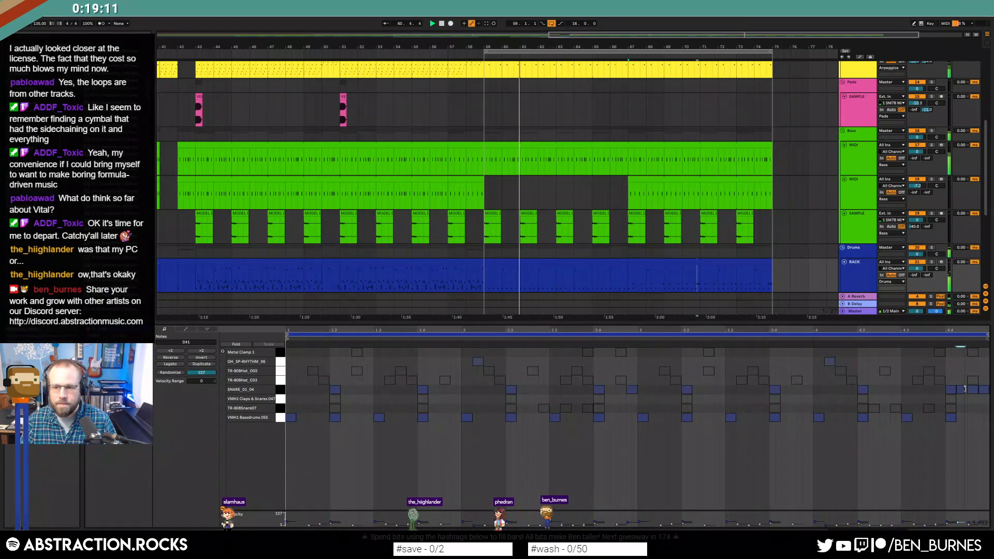
click(966, 416)
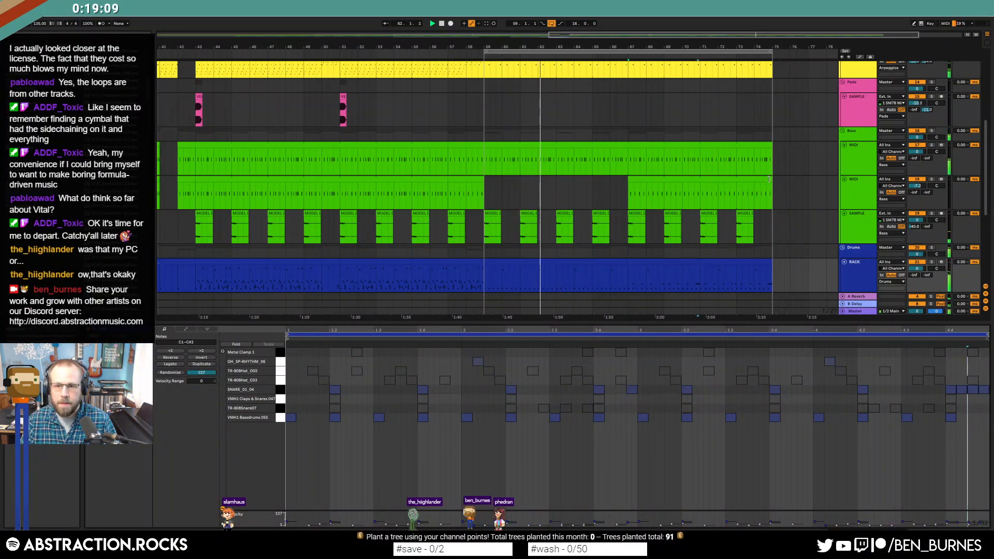
- Shorten both bass MIDI clips to end at bar 73 and deactivate the last bass sample clip
drag(772, 144, 736, 148)
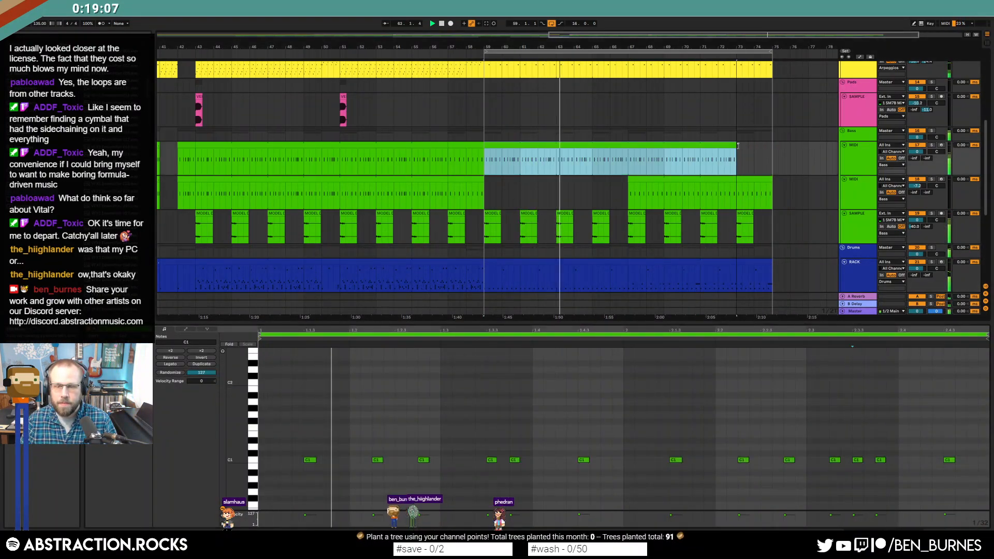
drag(771, 179, 736, 180)
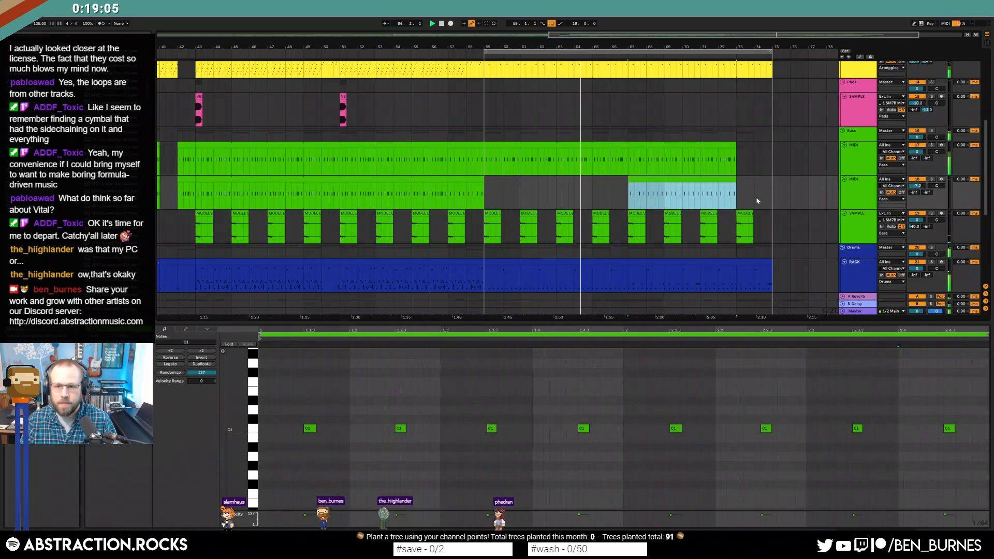
scroll(759, 206, up, 3)
scroll(750, 213, down, 4)
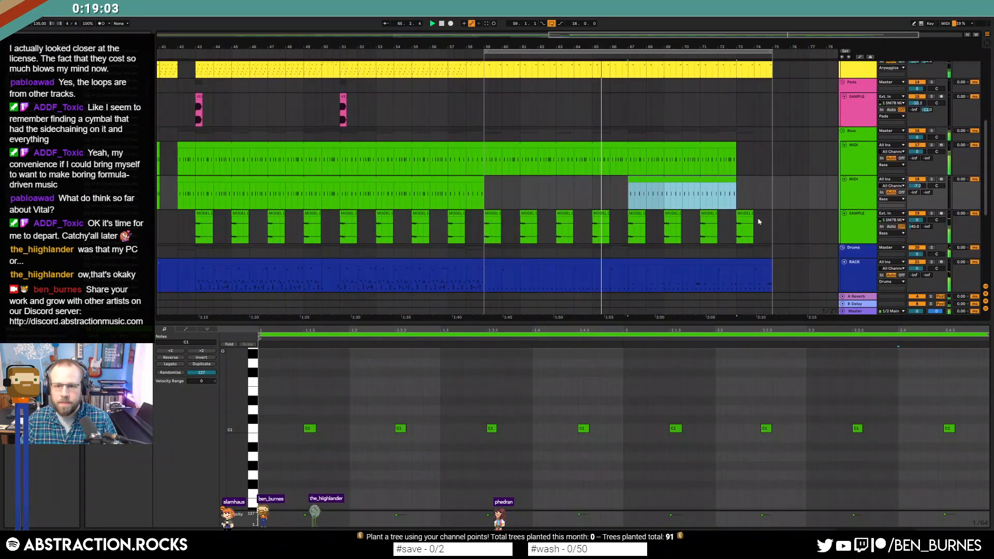
click(745, 216)
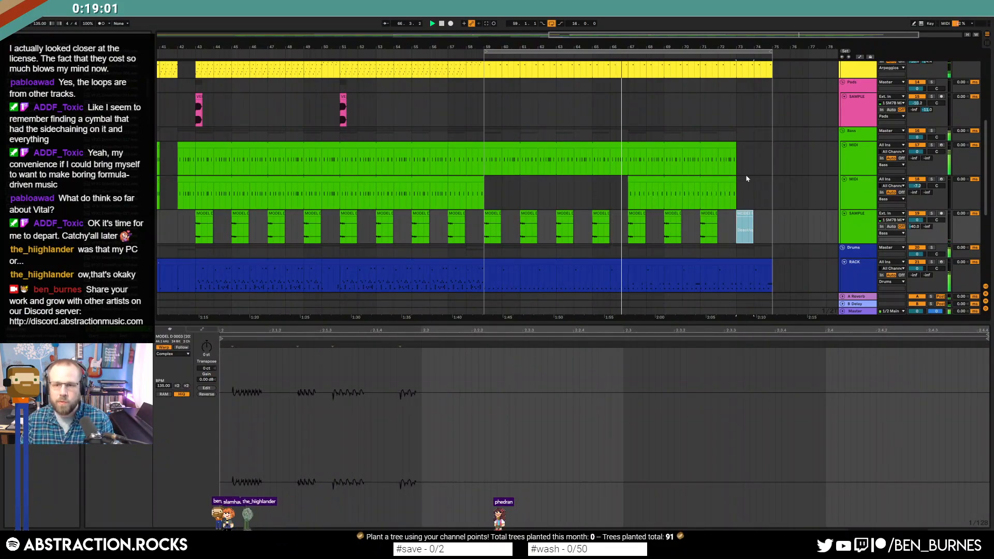
- Shorten the upper lead MIDI clip to end at bar 73 and the arpeggio clip to end at bar 74
scroll(740, 201, up, 3)
scroll(741, 199, up, 3)
scroll(772, 109, up, 3)
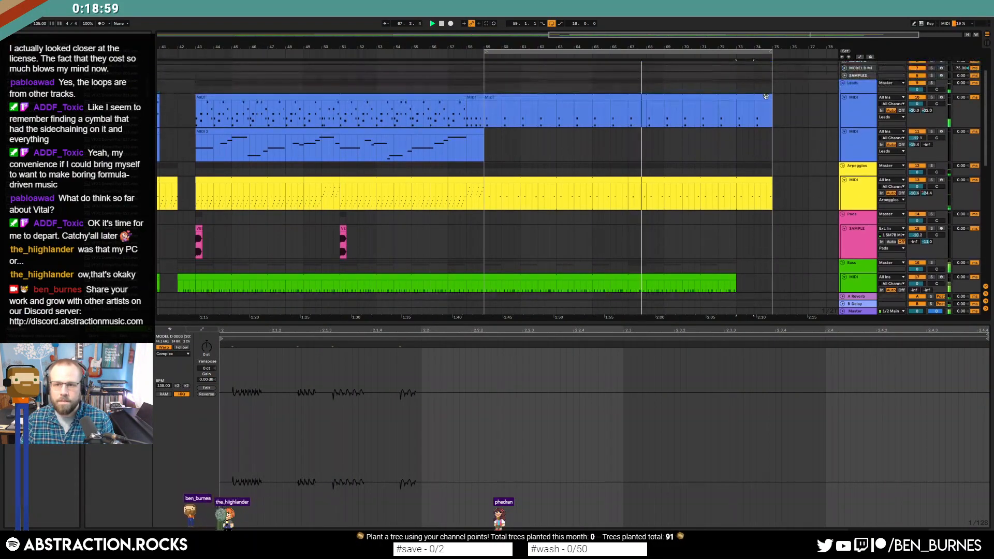
drag(768, 97, 736, 102)
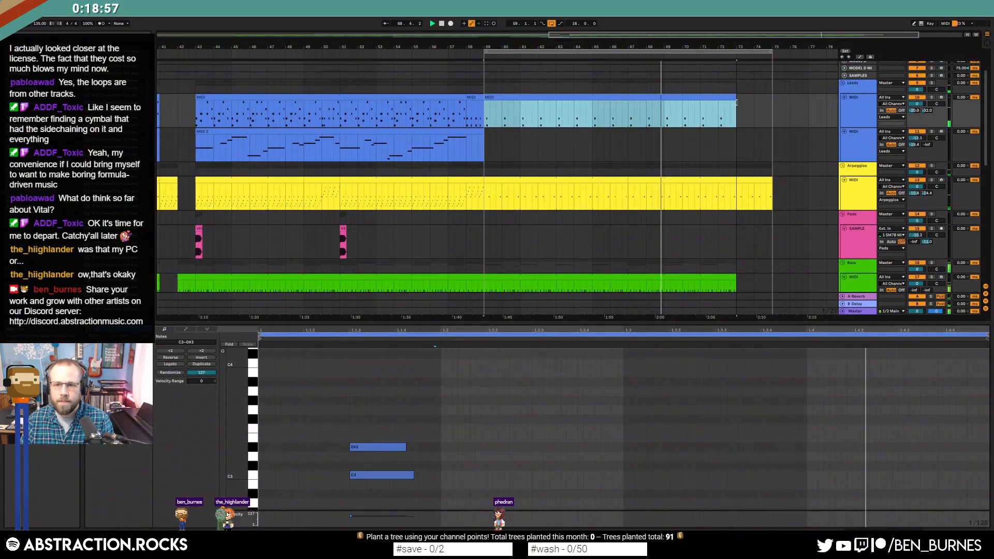
drag(771, 182, 754, 183)
- Place a one-bar copy of the Feed Dump sample at bar 66 on the lower Ambiences sample track
scroll(771, 232, down, 6)
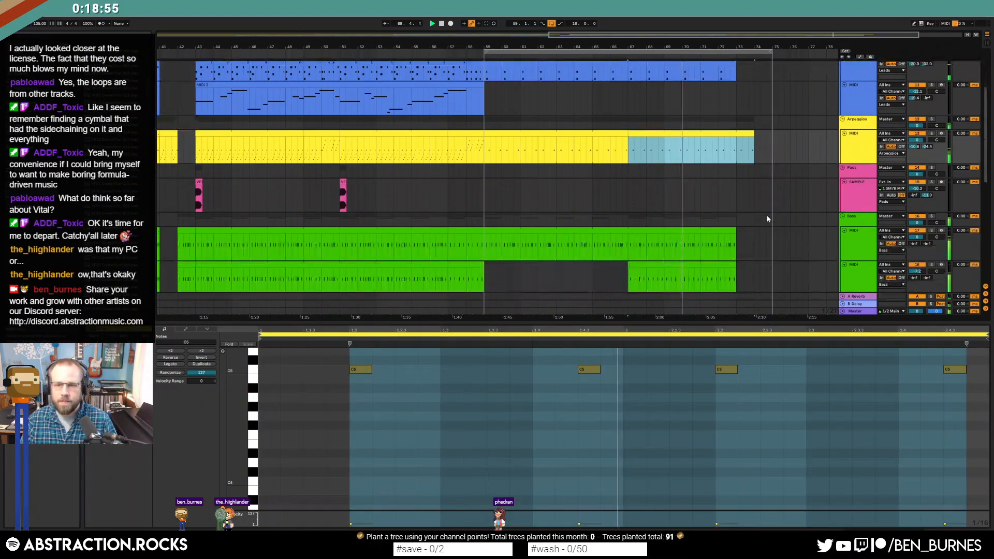
scroll(770, 232, down, 10)
key(shift+Tab)
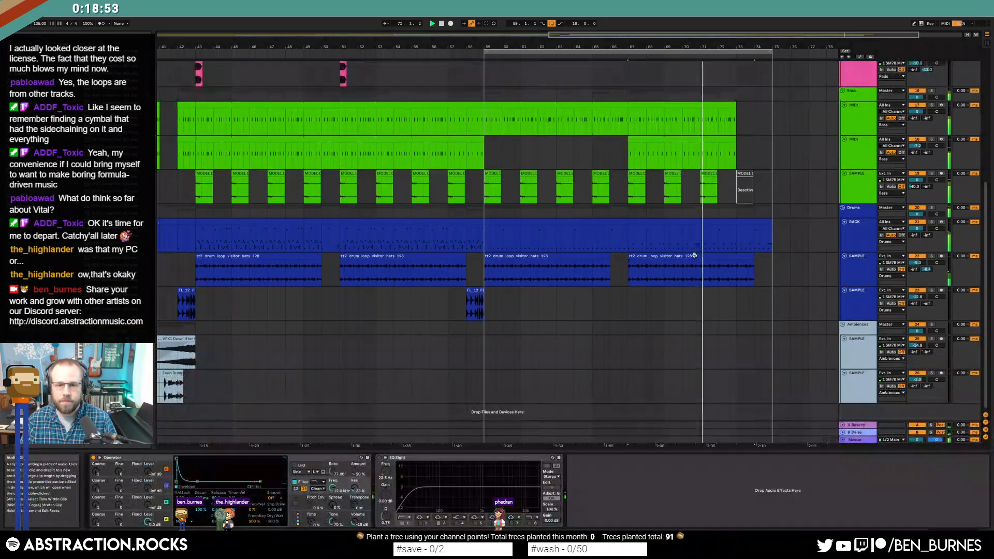
click(710, 224)
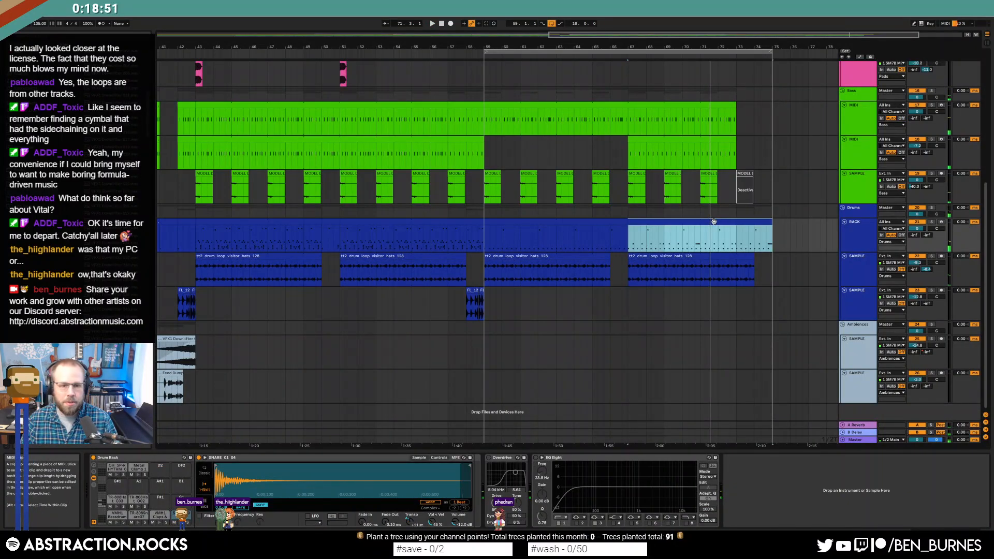
key(shift+Tab)
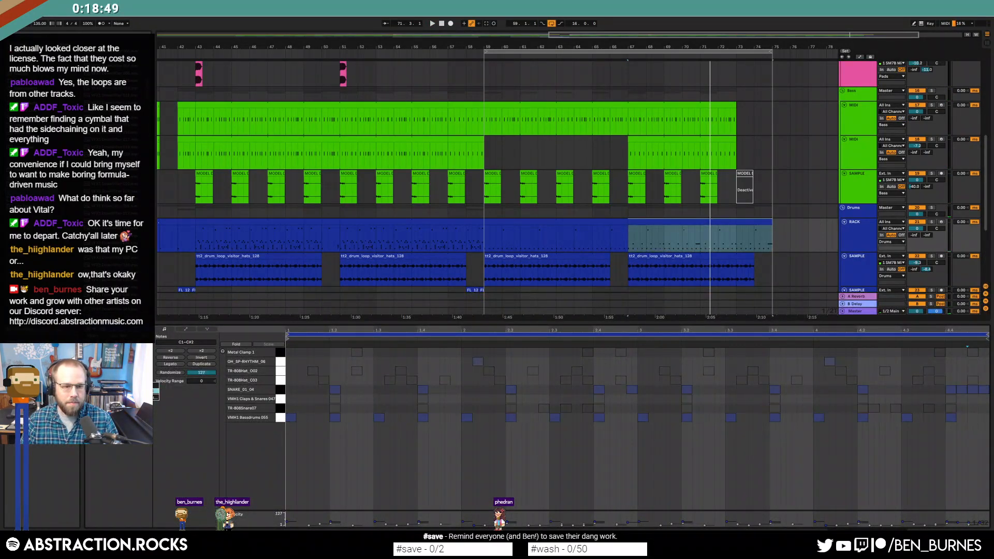
scroll(756, 240, down, 5)
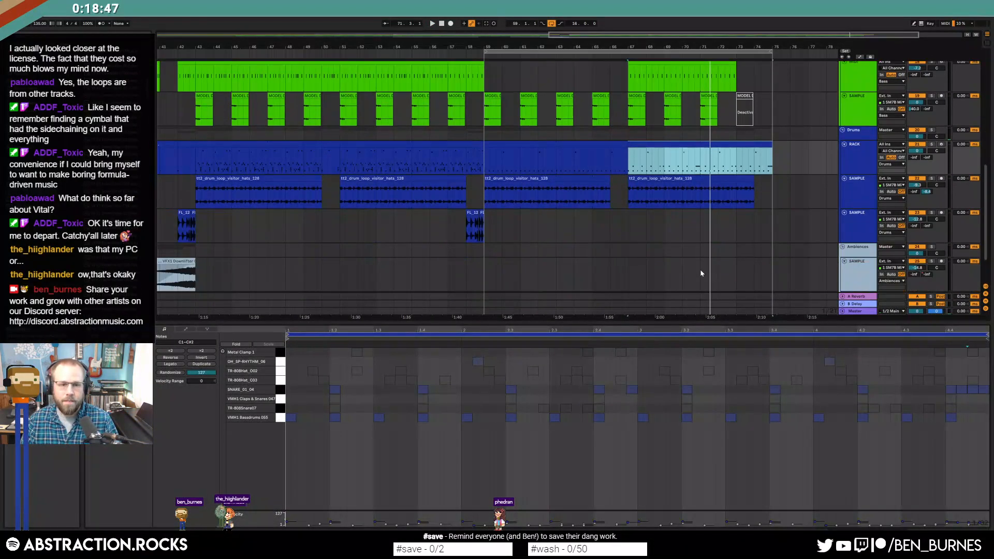
drag(173, 240, 628, 246)
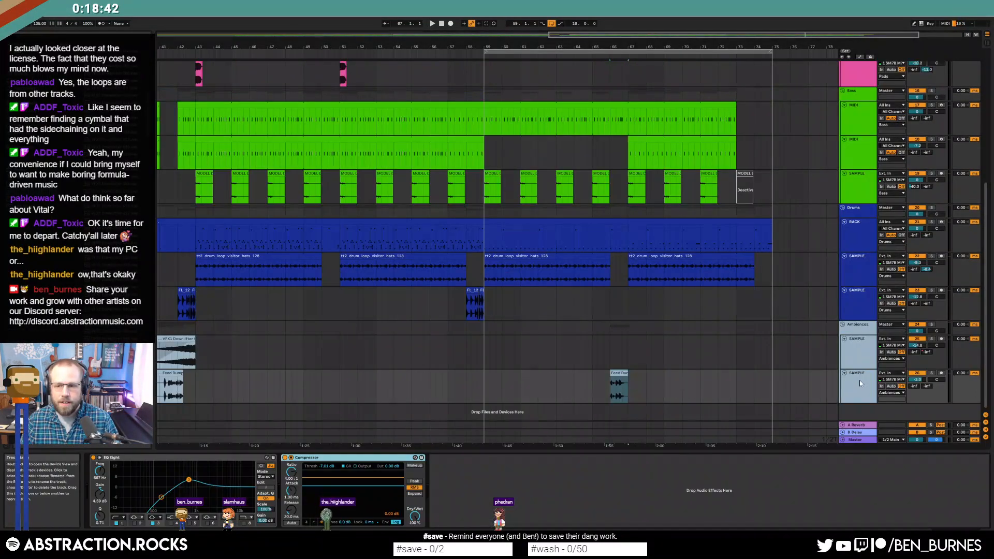
- Add a Delay after the lower Ambiences sample track's Compressor and automate it to switch on just before bar 66
click(861, 383)
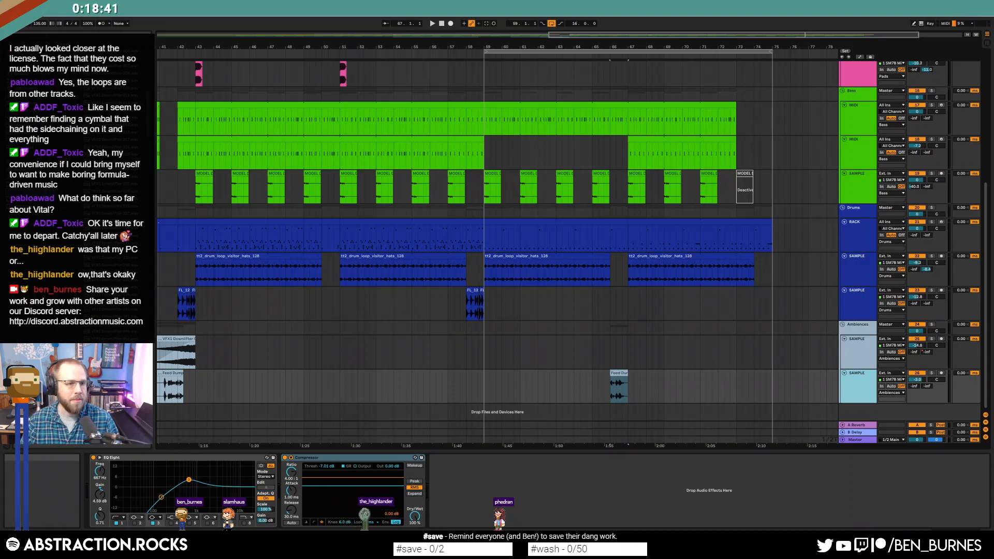
click(25, 84)
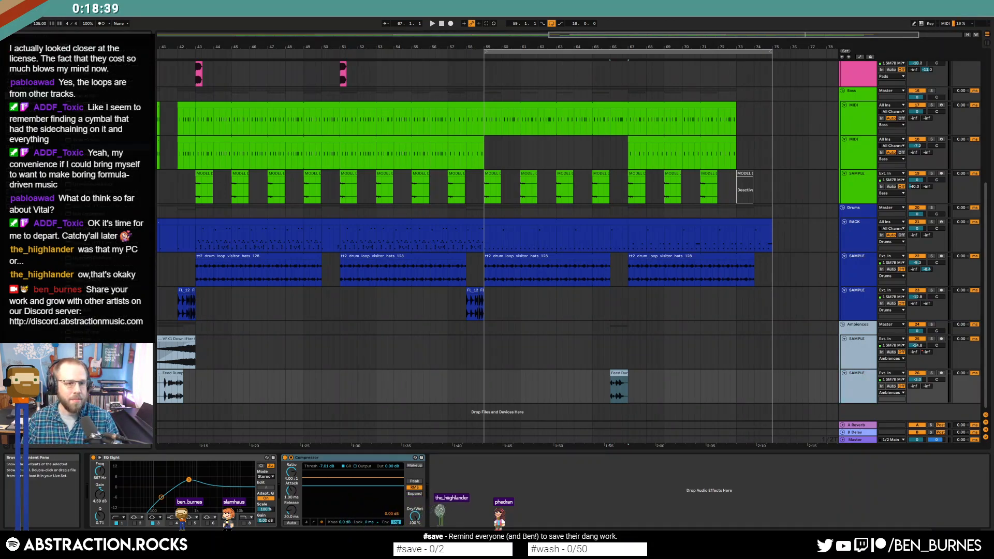
key(a)
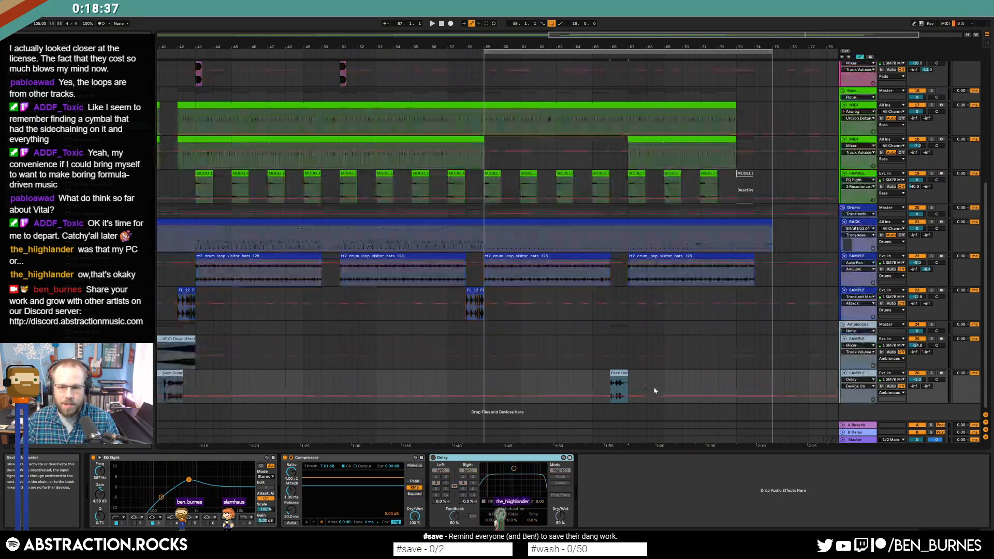
drag(606, 395, 606, 383)
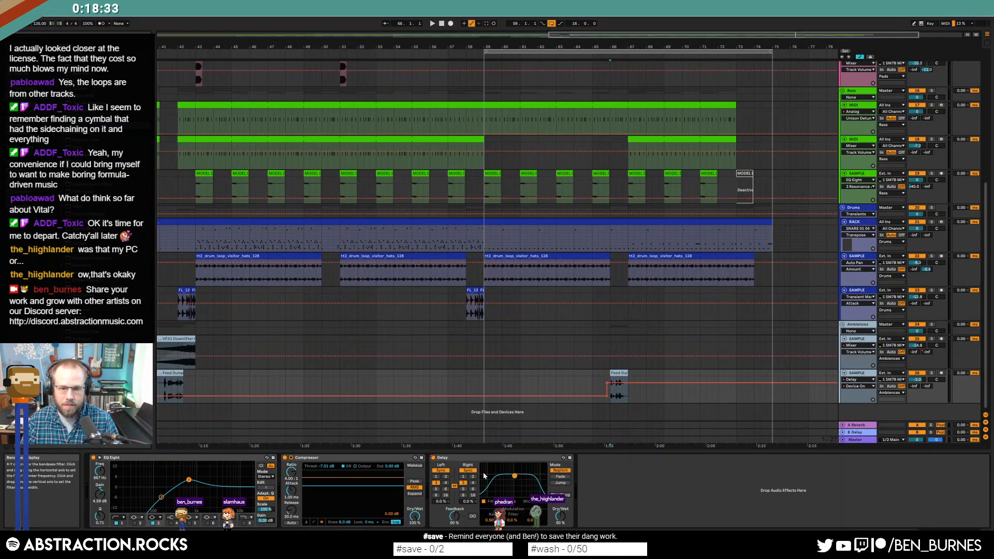
- Switch both Delay channels to unsynced time and automate the left time to fall from about bar 67 to bar 69
click(465, 472)
click(470, 487)
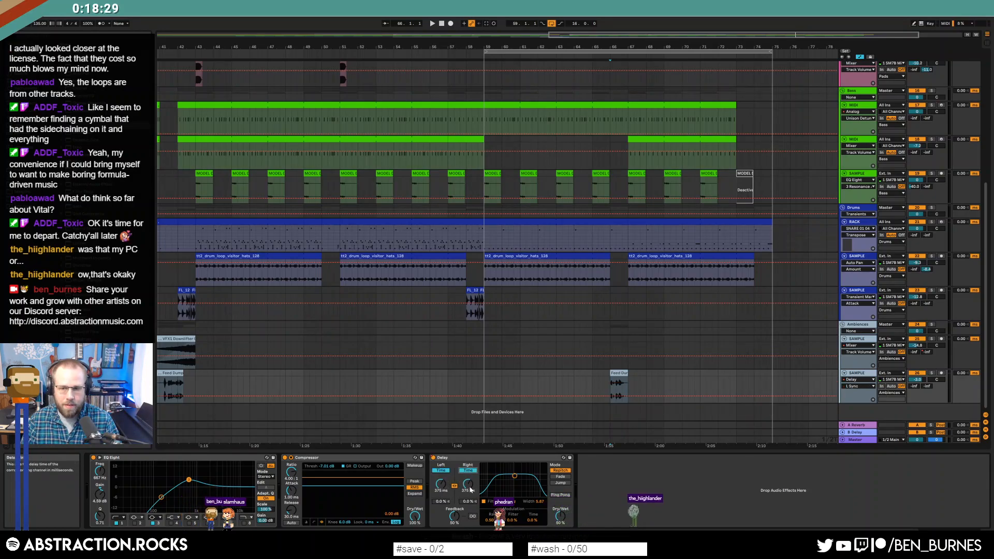
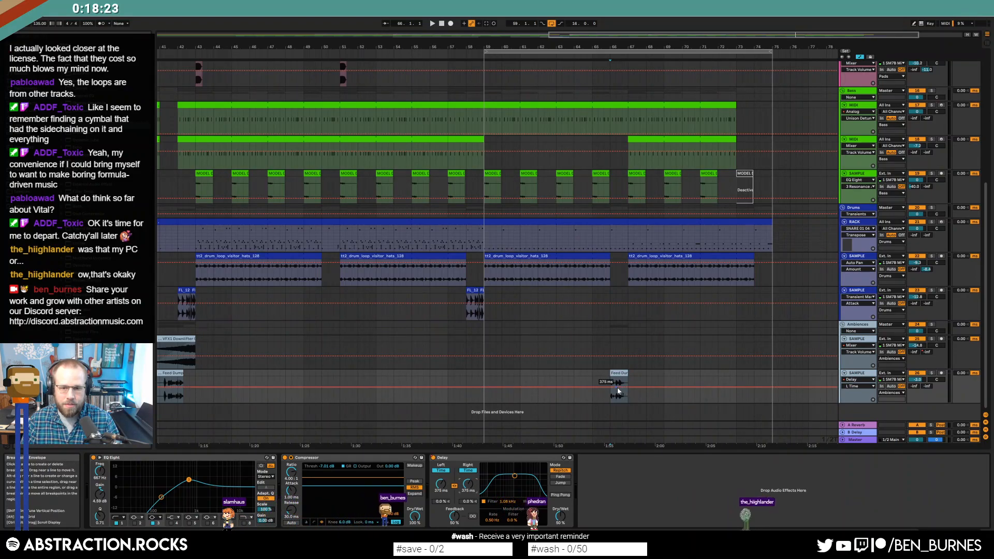
drag(639, 386, 670, 390)
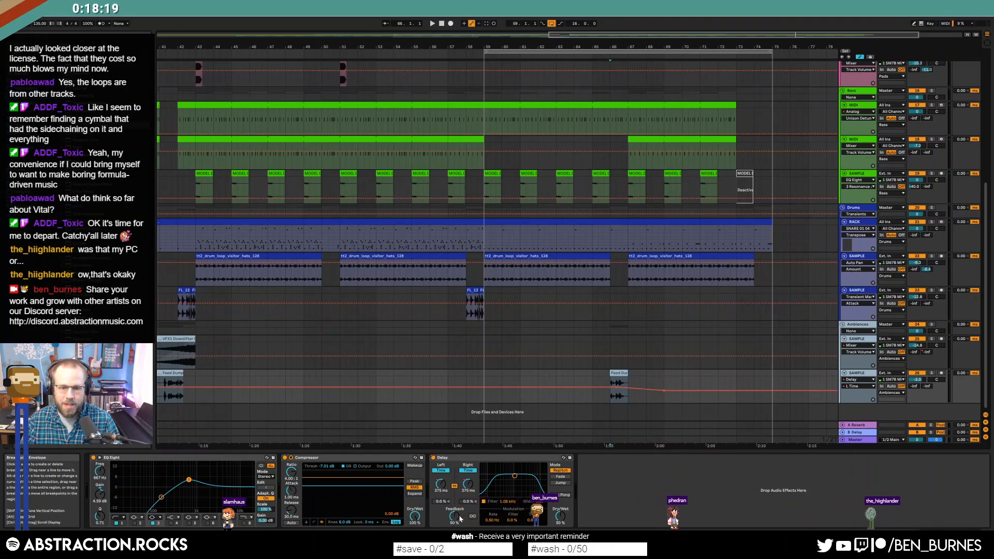
- Raise the Delay's feedback to 90%, increase the starting level of the left time automation and audition it
drag(455, 516, 454, 501)
key(space)
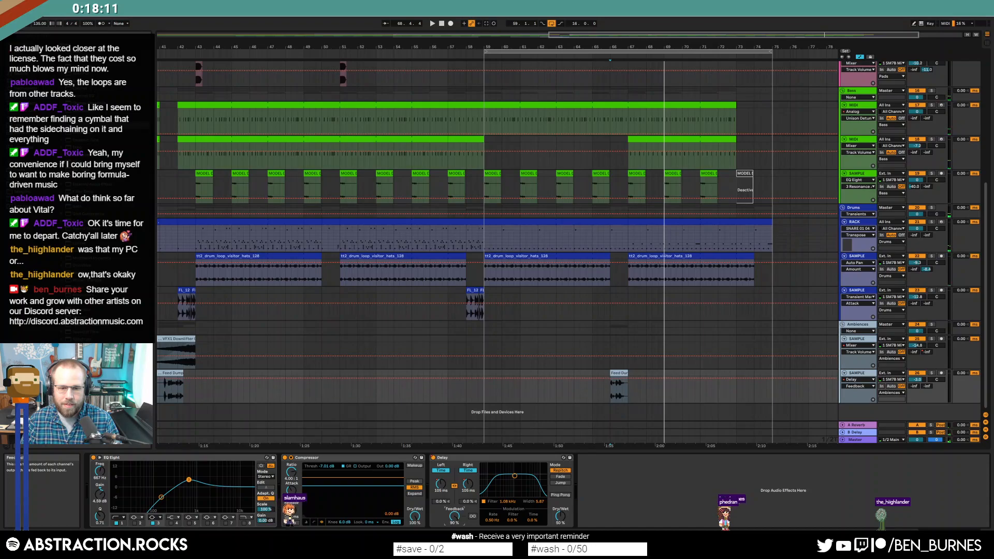
drag(595, 386, 596, 381)
key(space)
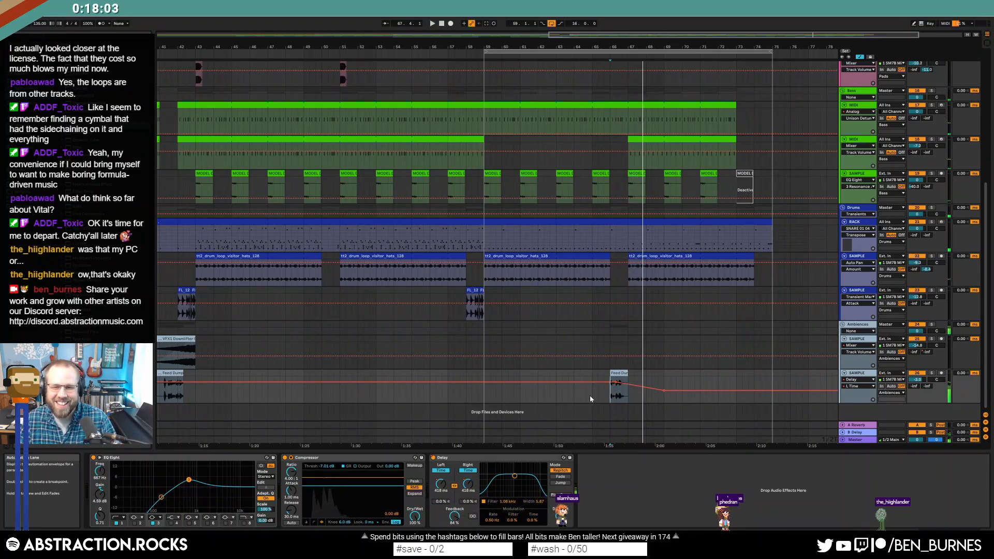
- Lower the starting level of the left time automation, and reduce the Delay's dry/wet to about 42% during playback
drag(583, 388, 584, 397)
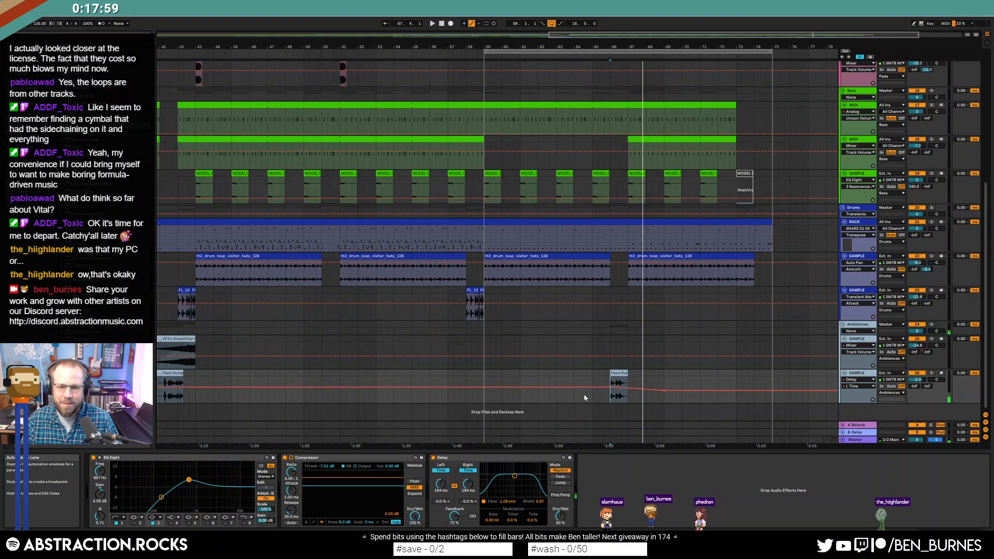
key(space)
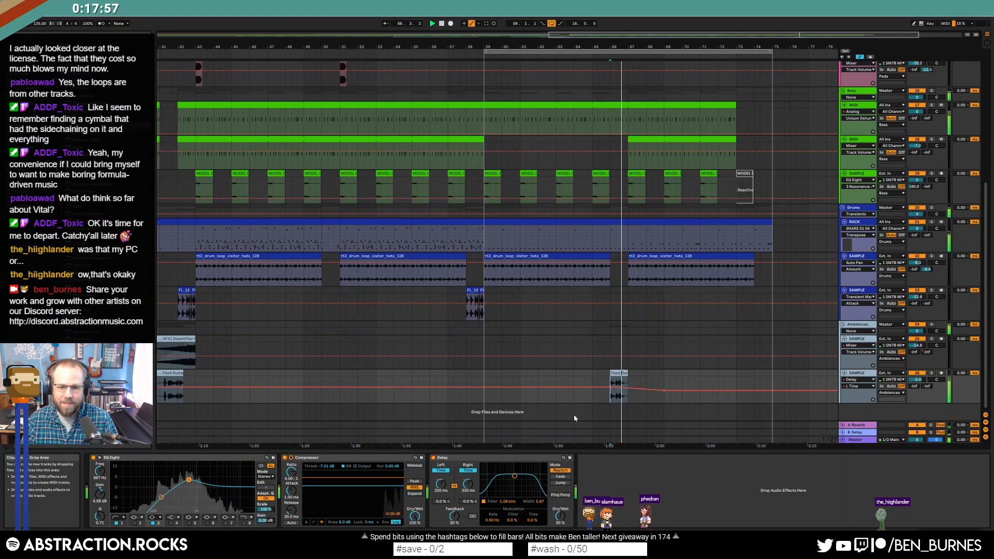
click(560, 517)
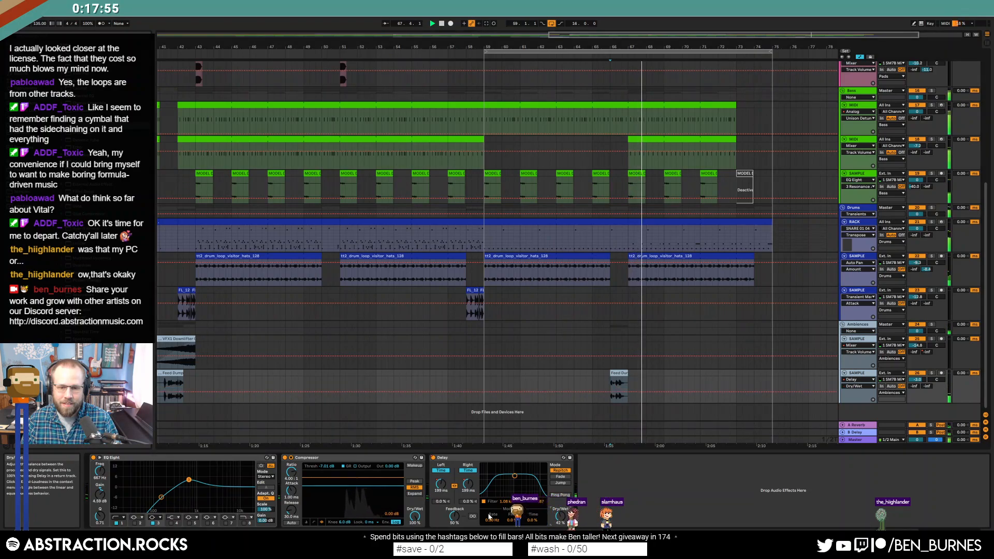
click(454, 517)
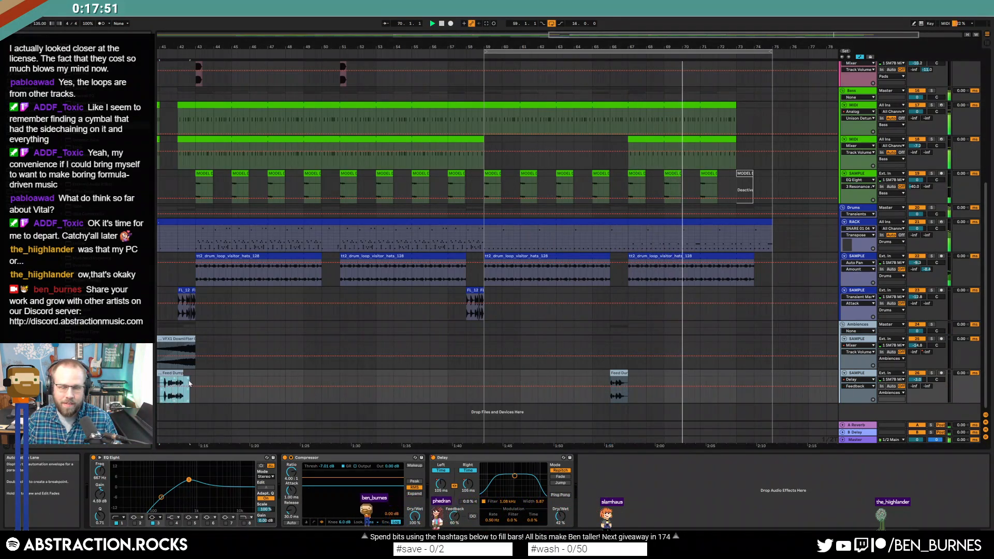
- Copy the Feed Dump clip section before bar 43, paste it just past bar 70 on the lower Ambiences sample track, and audition it
key(a)
key(ctrl+c)
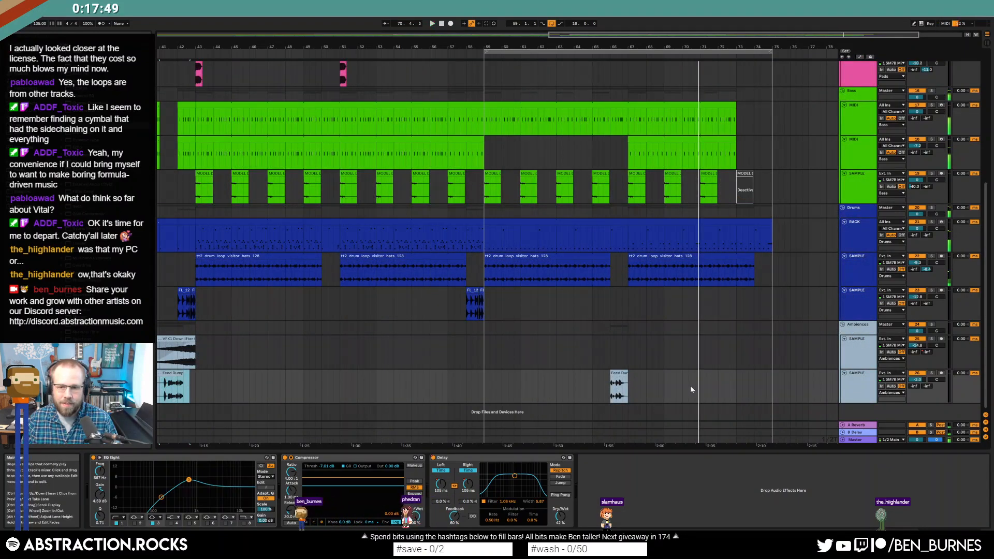
click(690, 388)
key(space)
key(ctrl+v)
key(space)
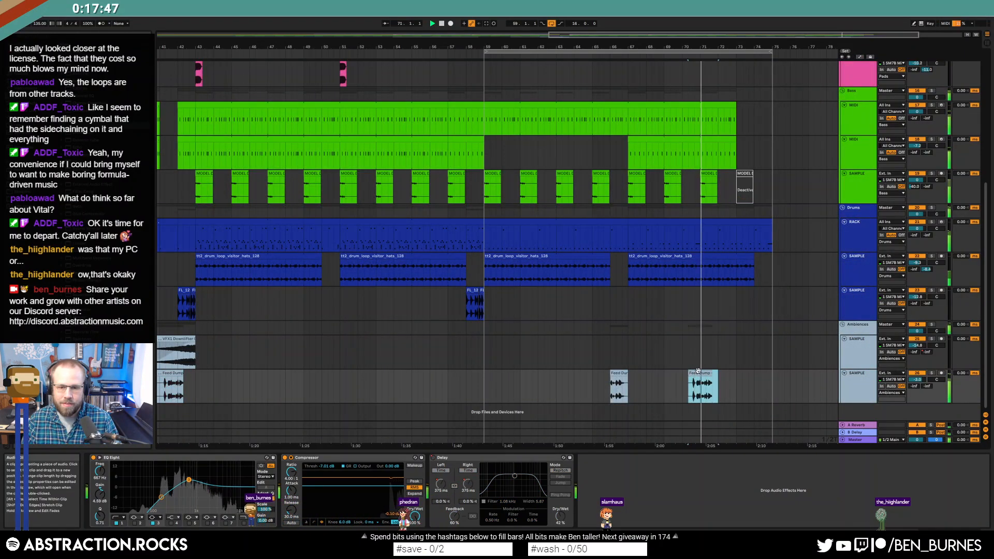
- Keep the Delay on through the pasted clip, automate its left time to fall from there to about bar 73, and audition it
key(a)
right_click(435, 460)
click(456, 462)
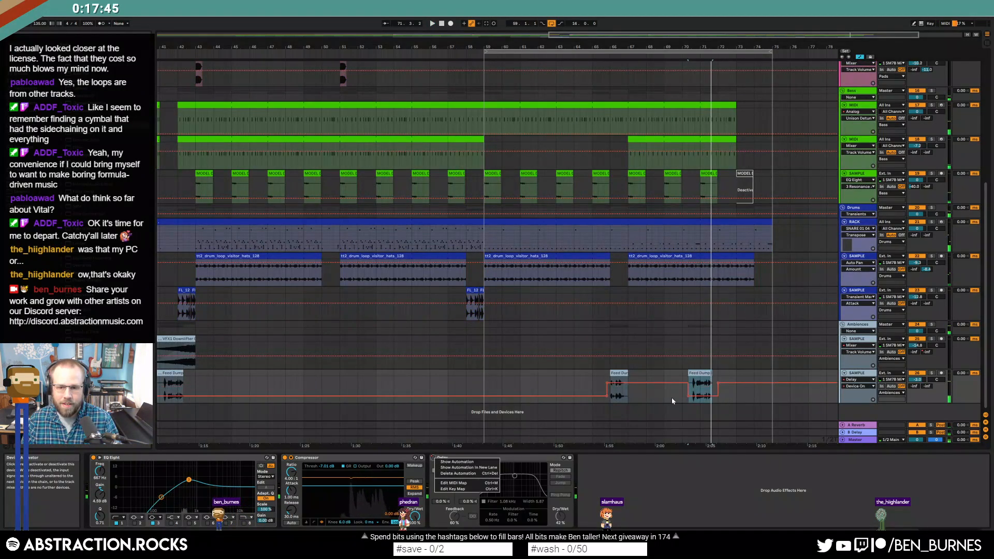
click(728, 376)
click(468, 484)
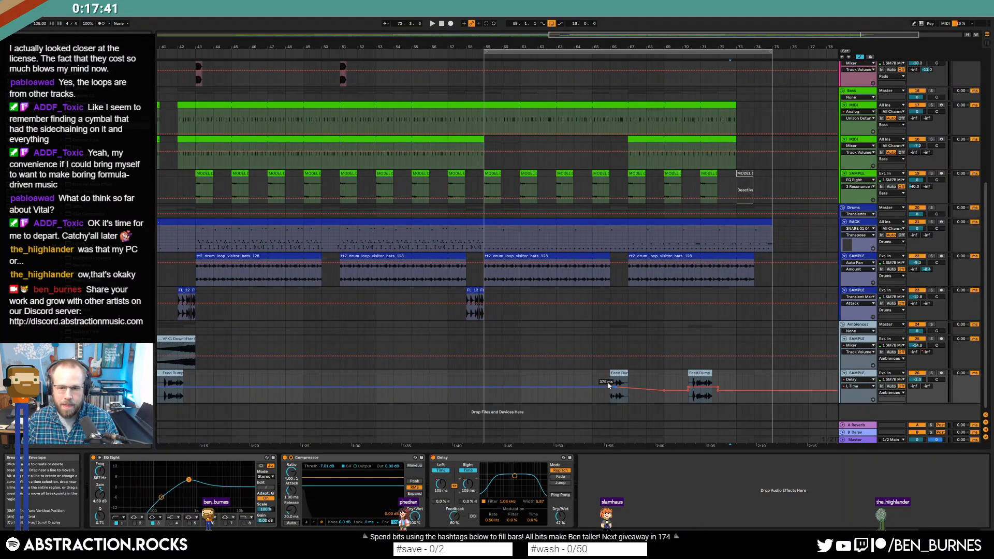
click(687, 391)
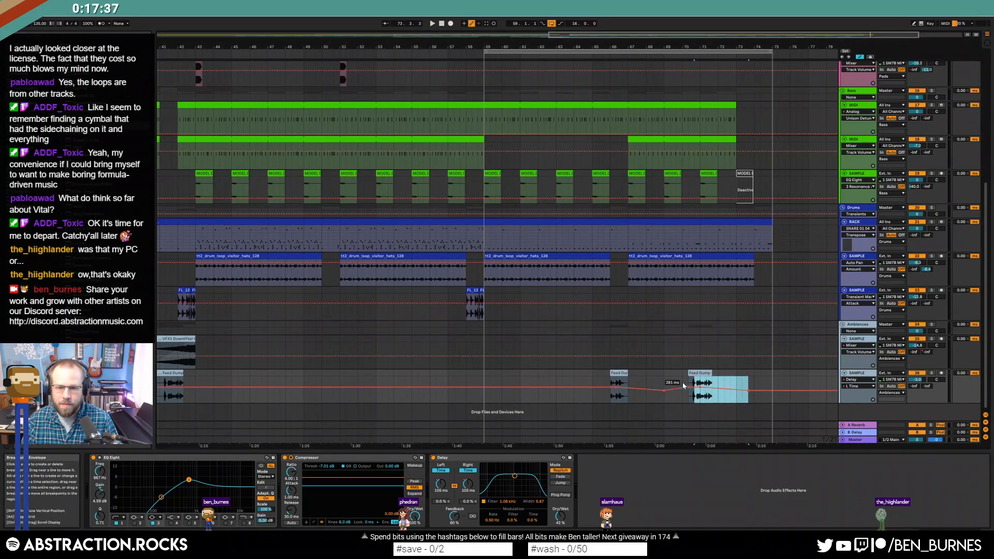
click(682, 379)
key(space)
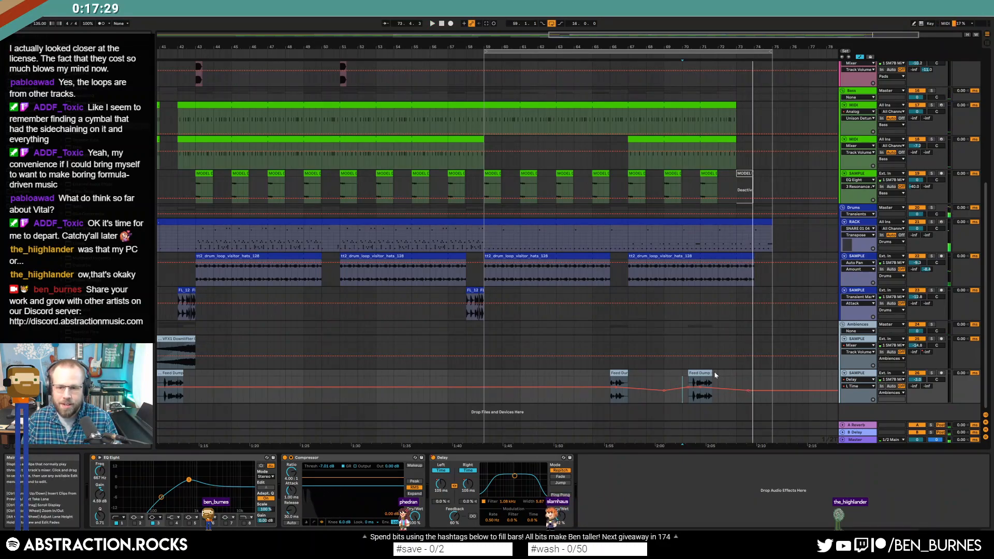
- Split off the last part of the pasted Feed Dump clip, move it to start at bar 74, and audition it
key(a)
scroll(735, 383, up, 2)
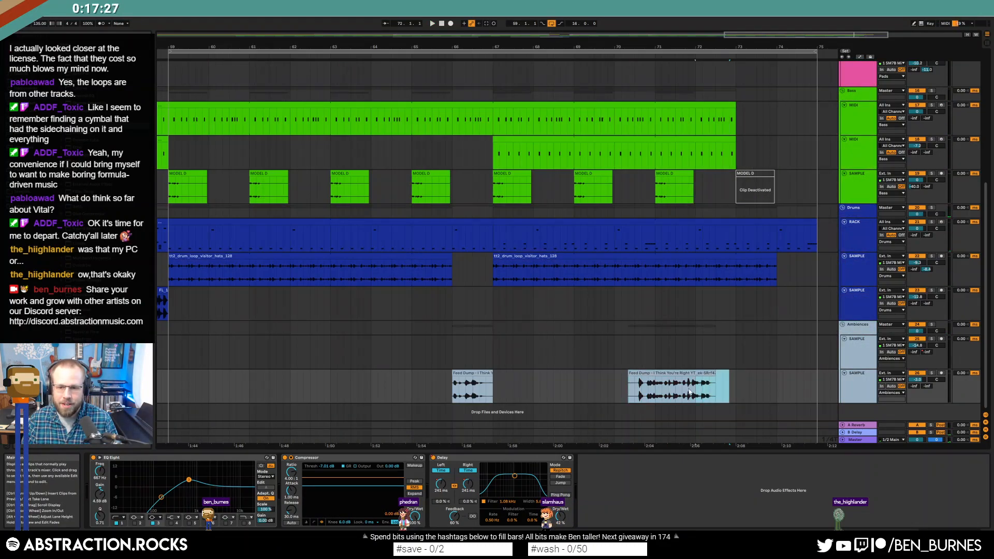
drag(702, 373, 811, 373)
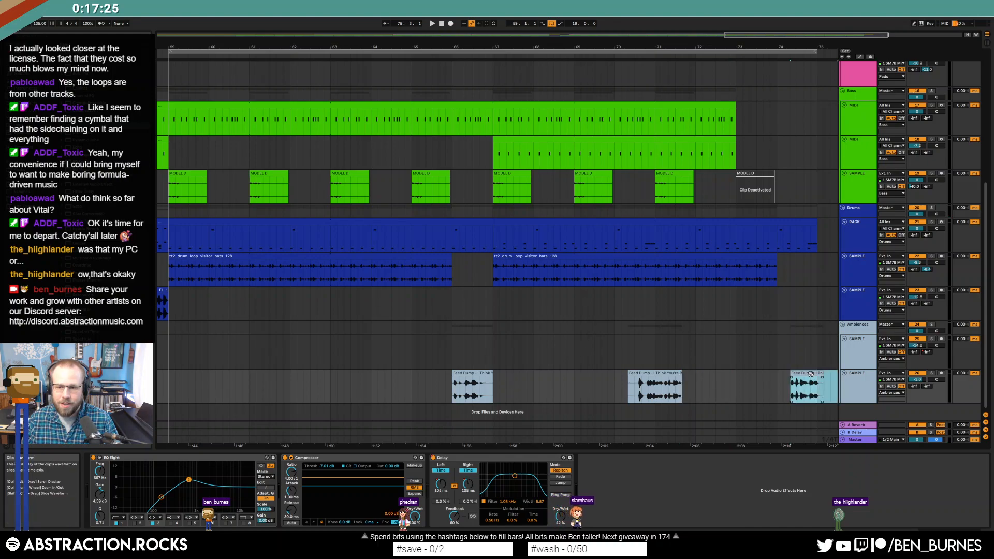
click(770, 386)
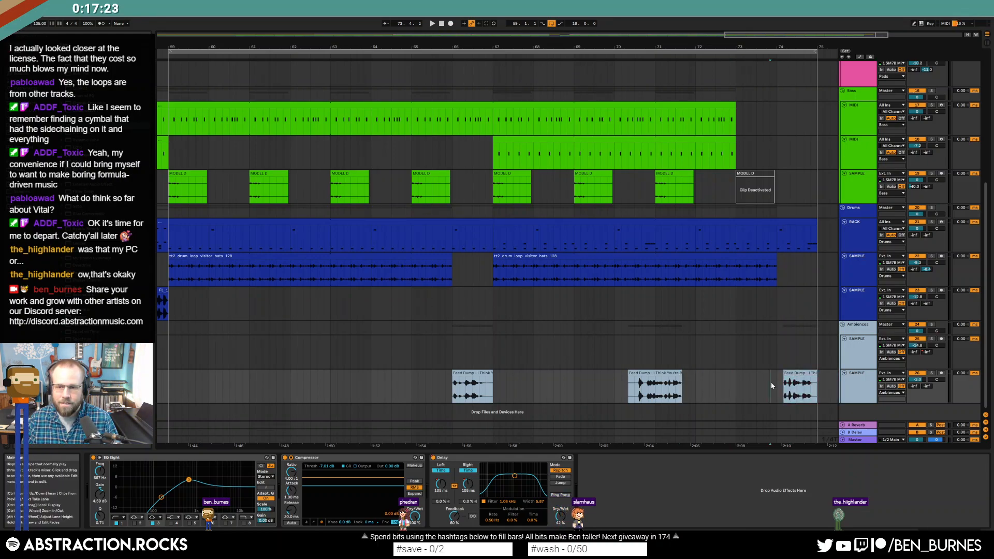
key(space)
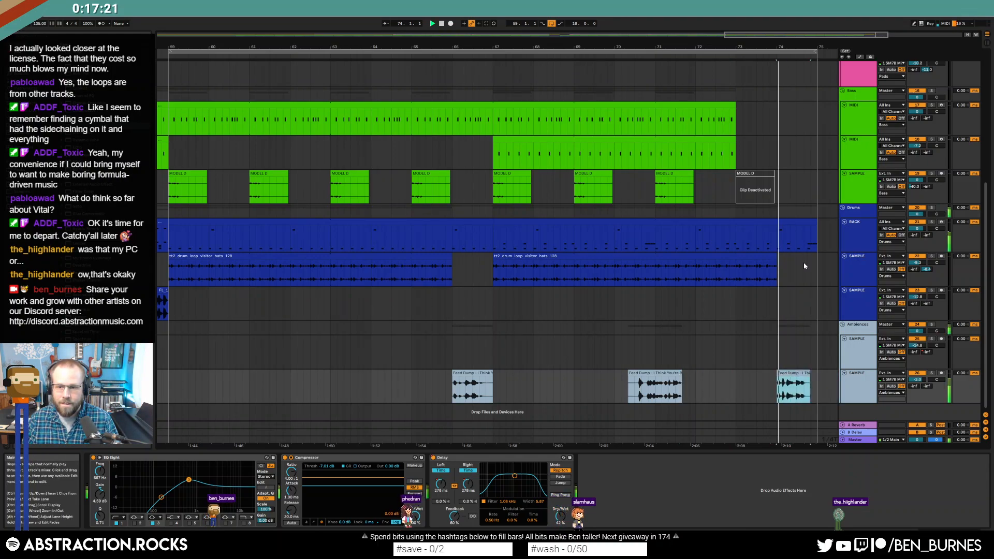
- Keep the Delay switched on at the bar 74 clip and automate the left time to fall again from there
key(a)
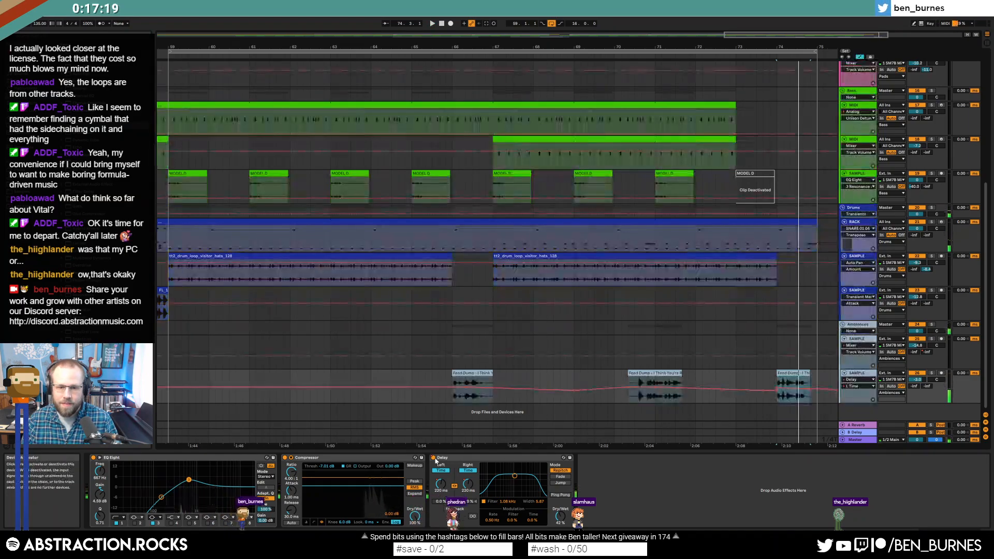
right_click(433, 457)
click(773, 386)
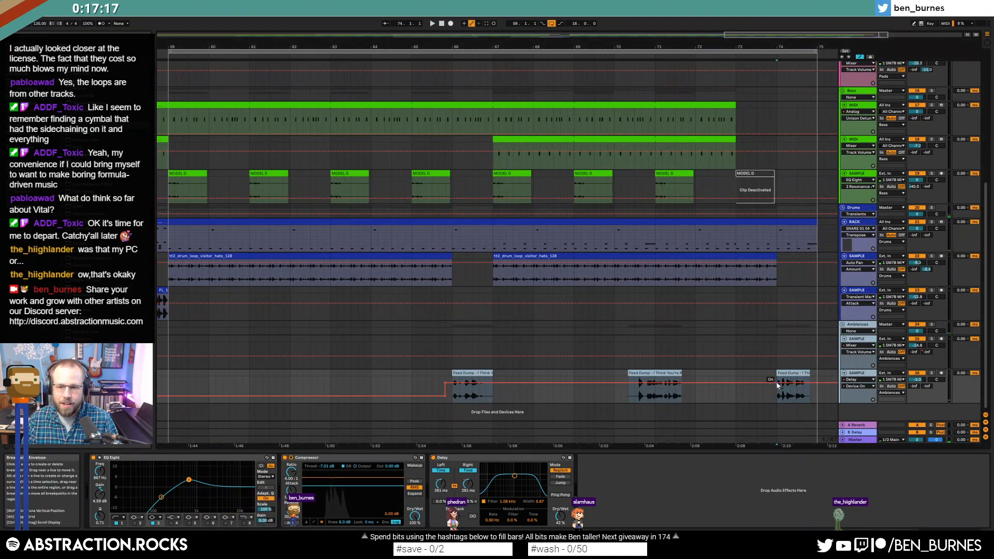
click(441, 484)
click(690, 386)
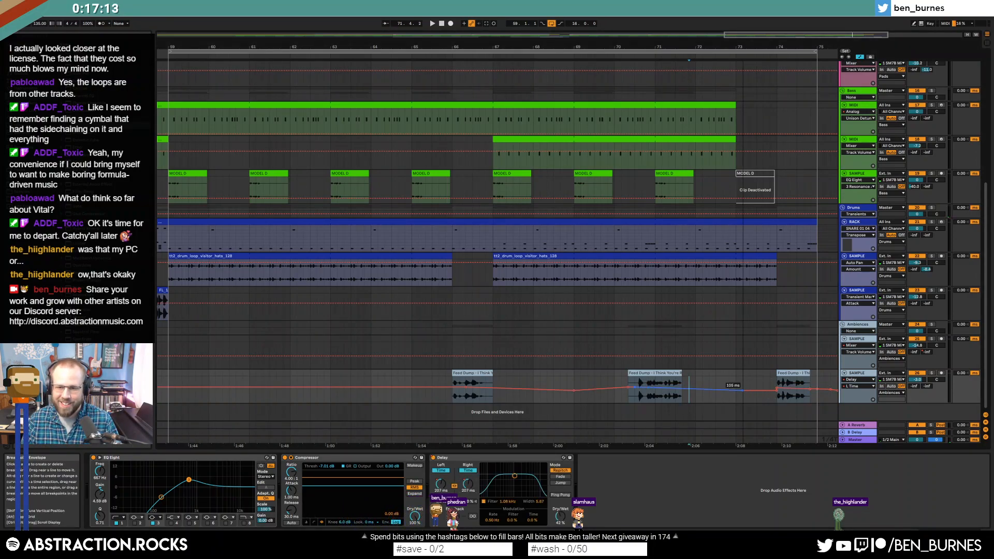
click(654, 381)
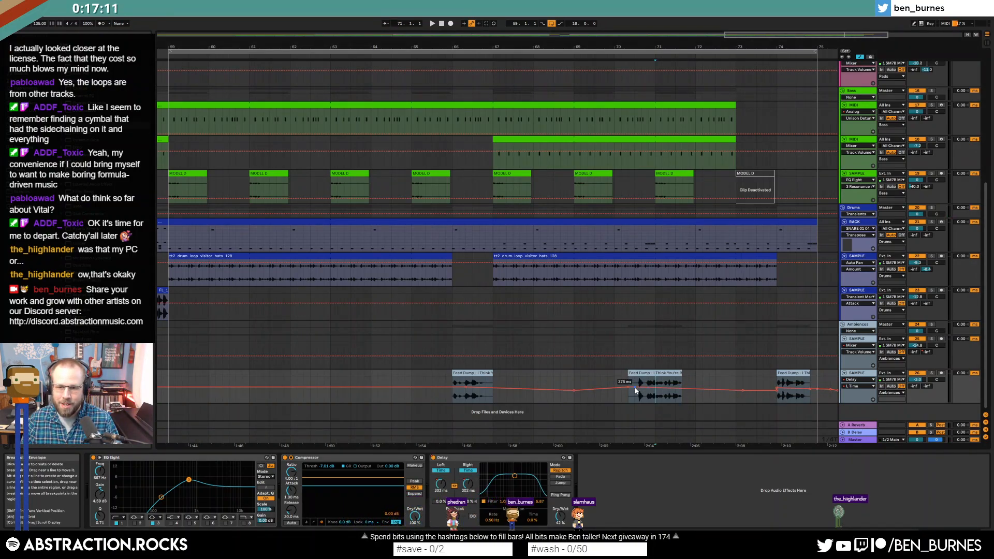
- Lower the Delay's dry/wet to 28% and automate it to rise to about 53% by bar 69
click(561, 517)
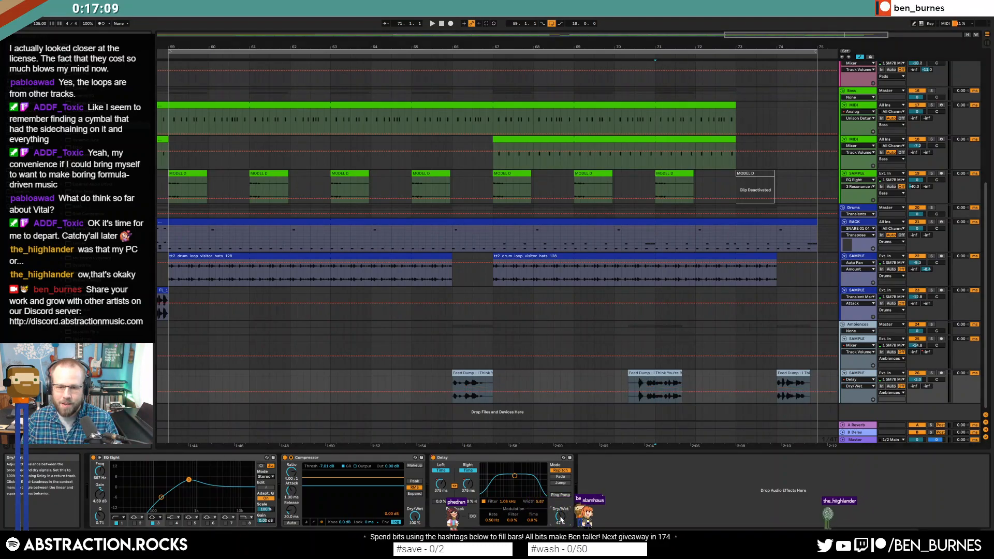
drag(560, 517, 560, 519)
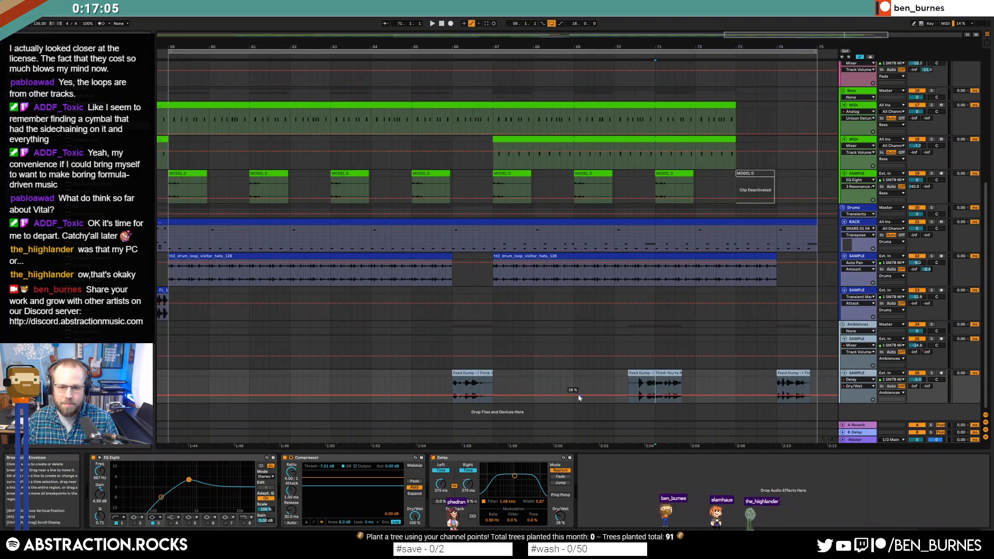
drag(566, 388, 580, 388)
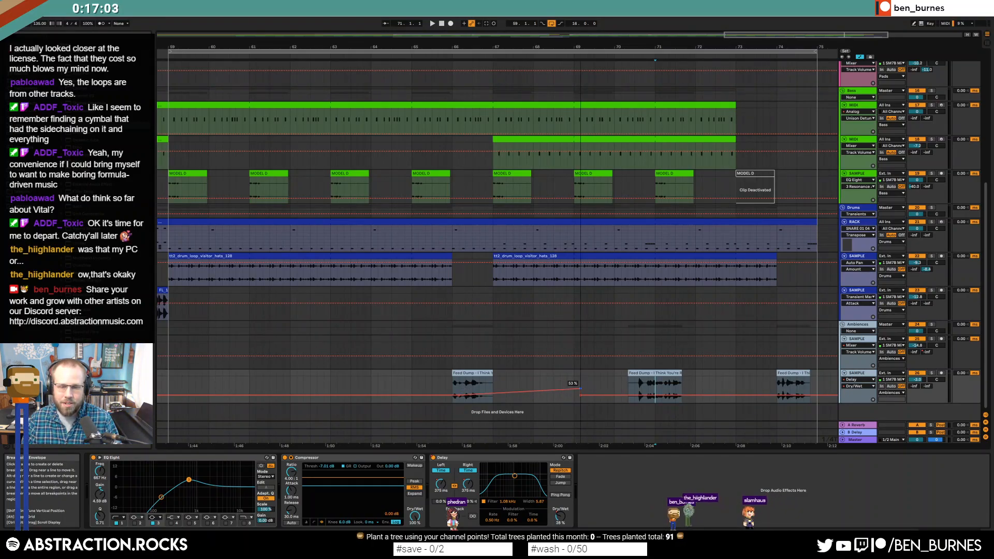
- Make the dry/wet automation ramp back down around bar 69 and add a similar rise and fall between about bars 70 and 74
drag(455, 386, 577, 392)
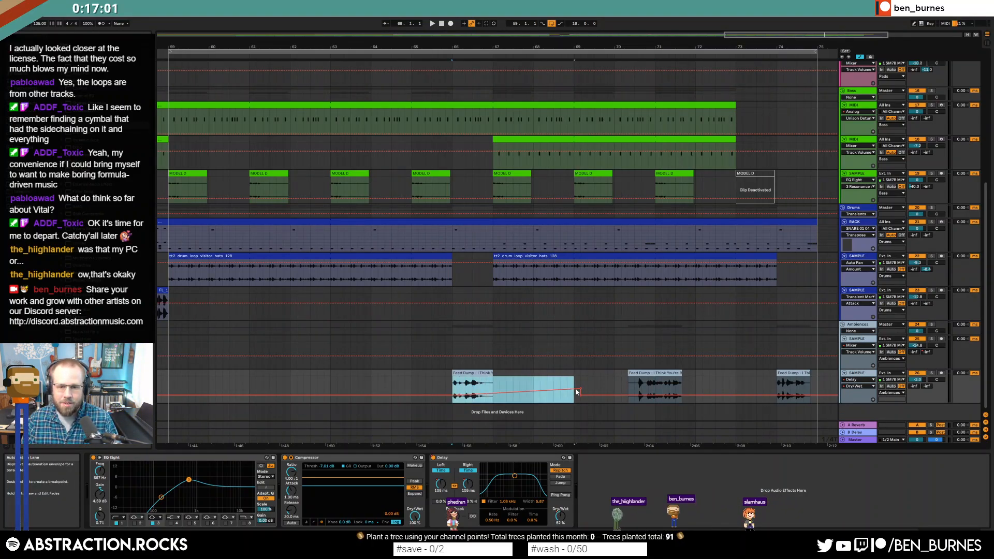
click(593, 388)
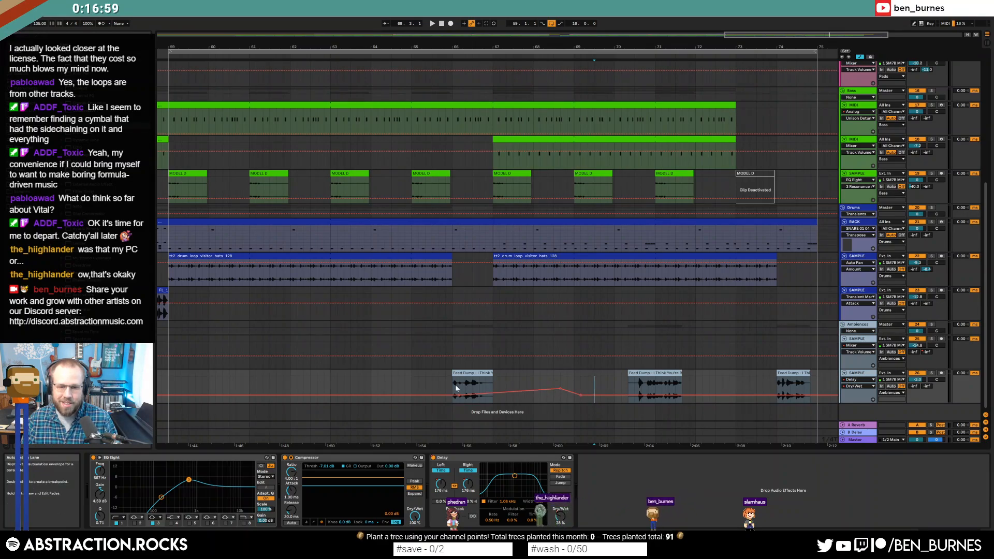
drag(635, 389, 742, 390)
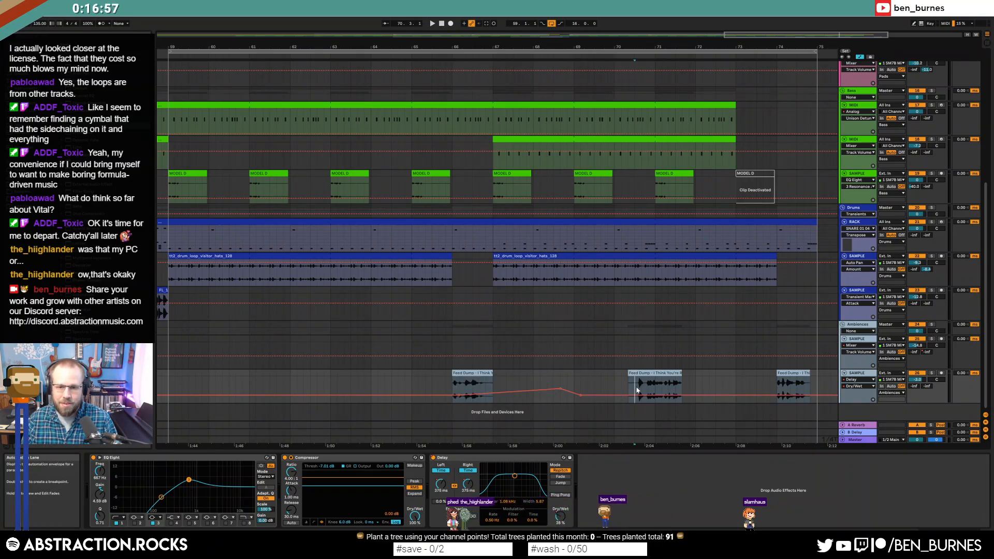
click(755, 392)
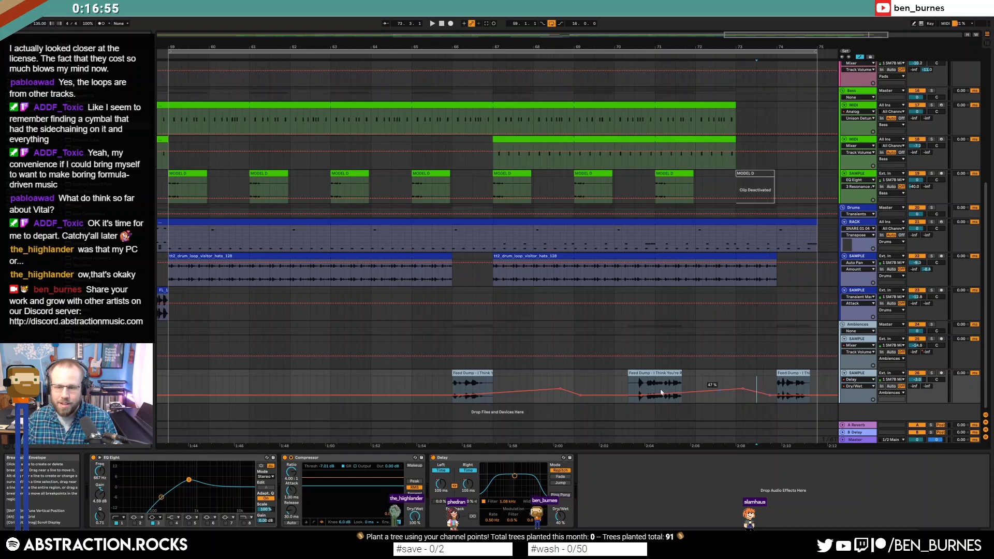
- Play the arrangement from bar 59 and extend the loop's start back to bar 43
click(170, 379)
key(a)
key(space)
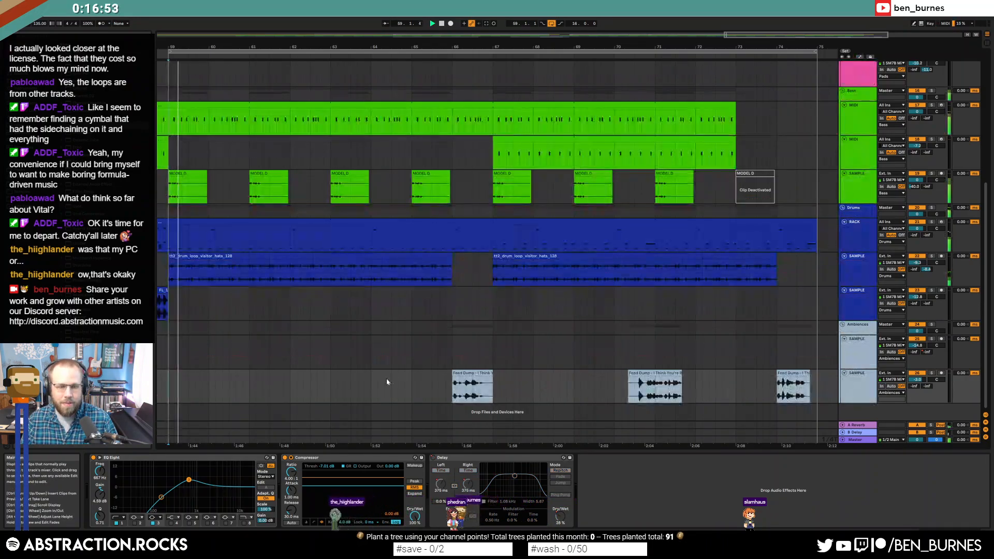
key(w)
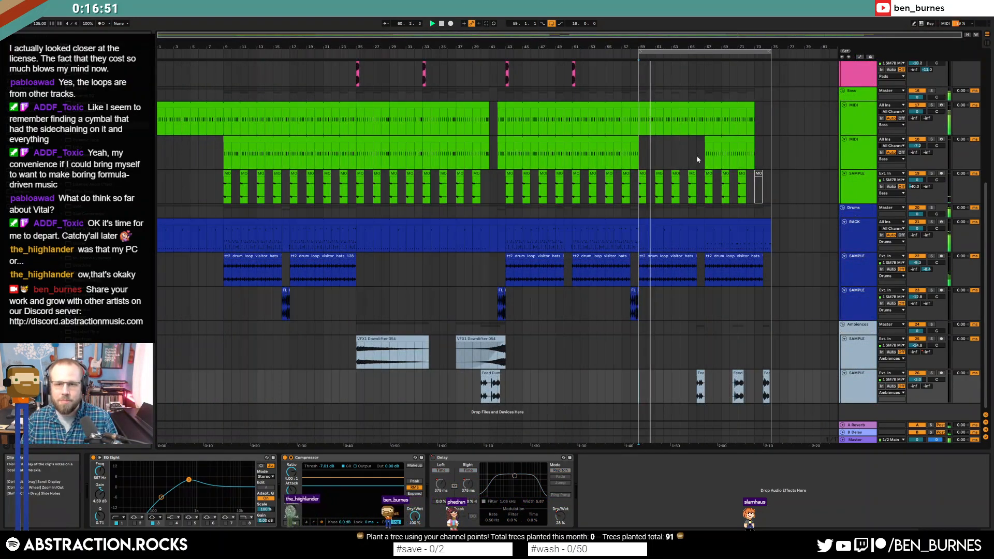
scroll(696, 157, up, 5)
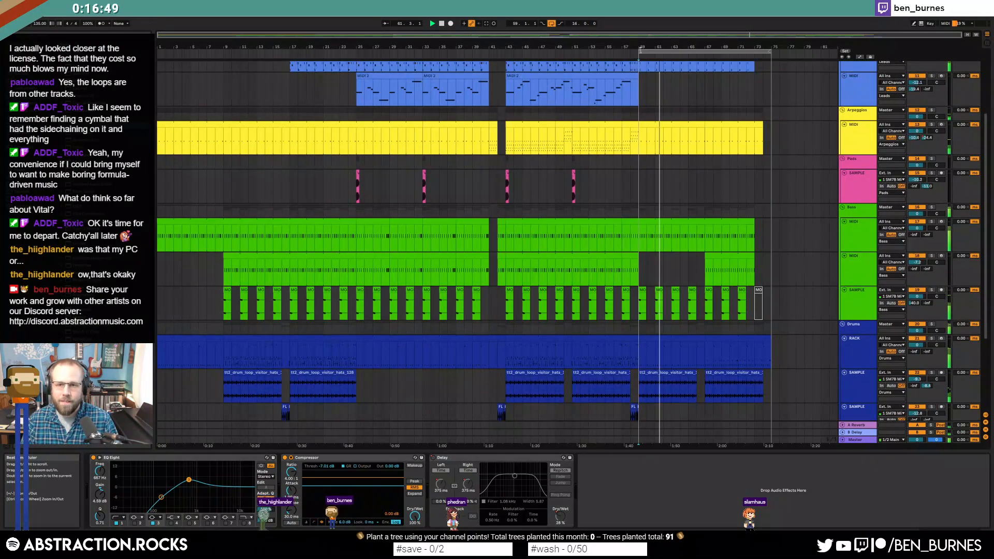
drag(641, 50, 508, 59)
- Copy the drum fill clips before bar 43 to bar 74 on the same Drums sample track
scroll(497, 304, down, 5)
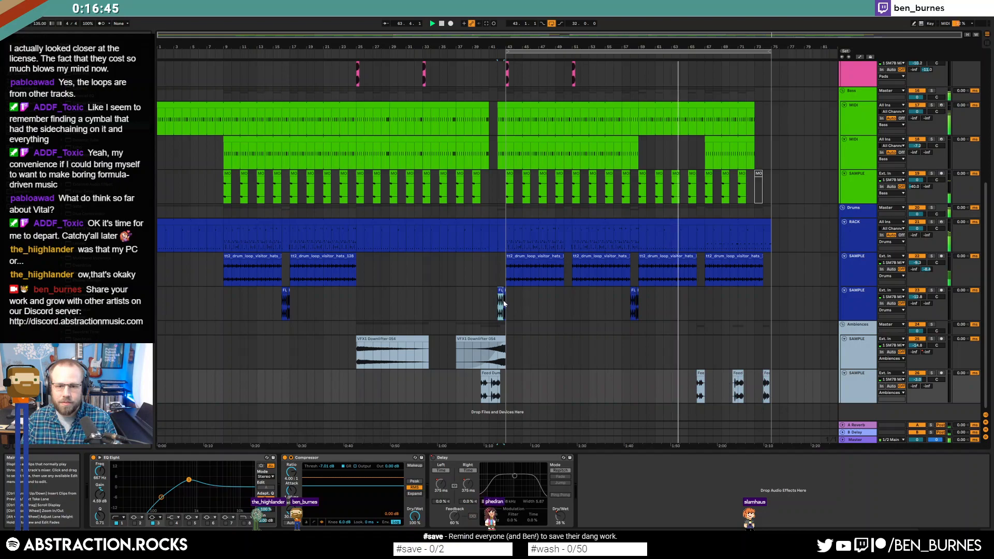
click(502, 303)
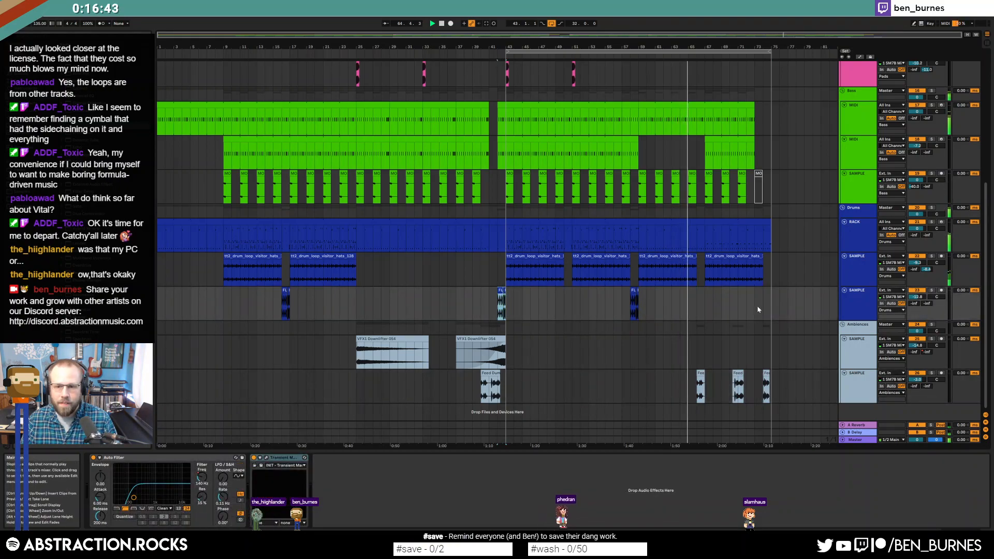
scroll(789, 351, up, 3)
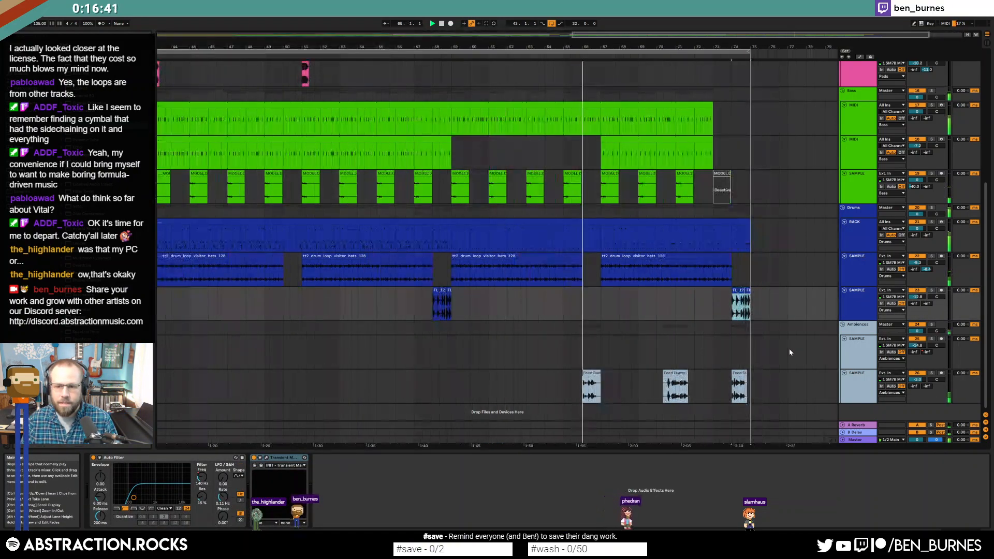
scroll(790, 351, up, 3)
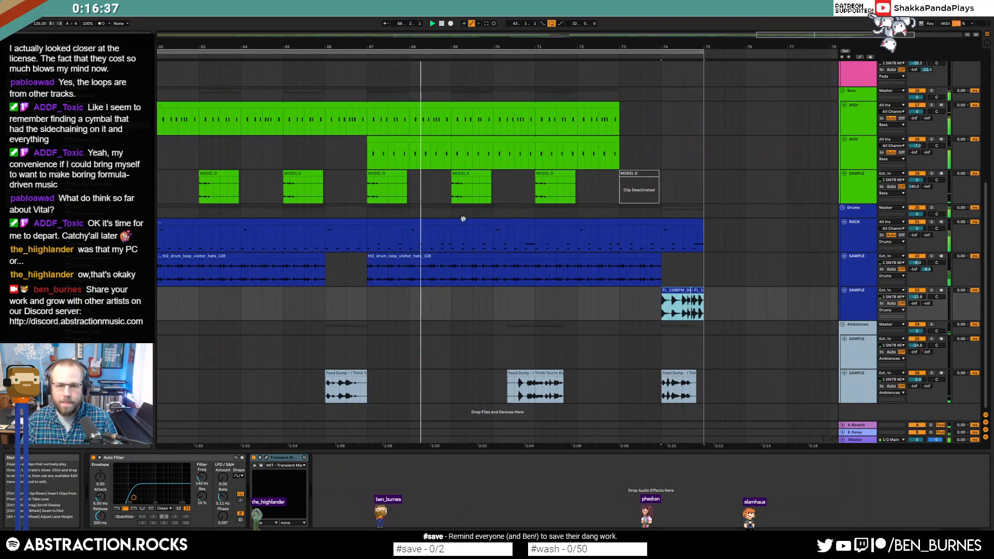
- Review the Drums rack clip starting at bar 67 and its snare sample settings
click(440, 231)
drag(410, 521, 432, 519)
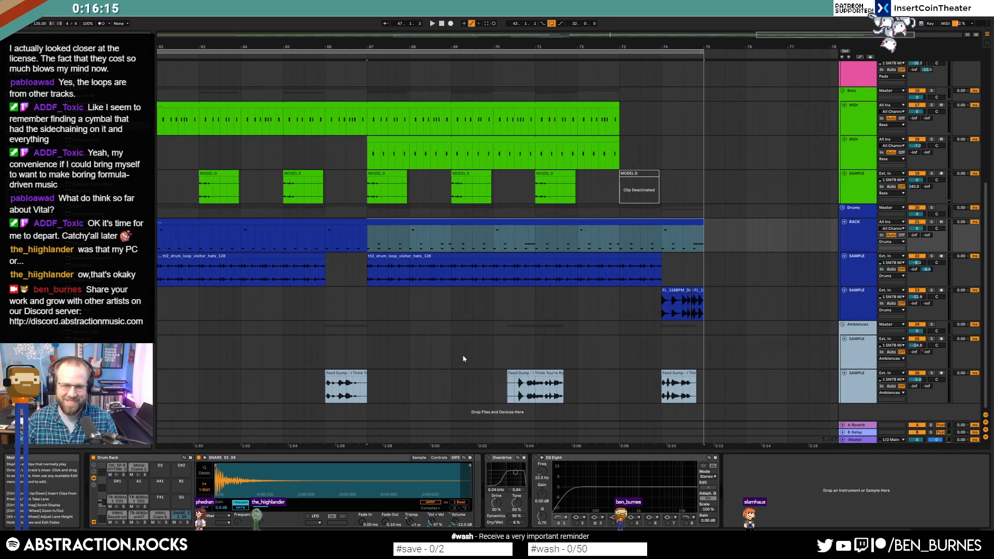
key(super)
- Copy the VFX1 Downlifter clip that leads into bar 43 and place the copy from bar 69 to bar 75
click(417, 349)
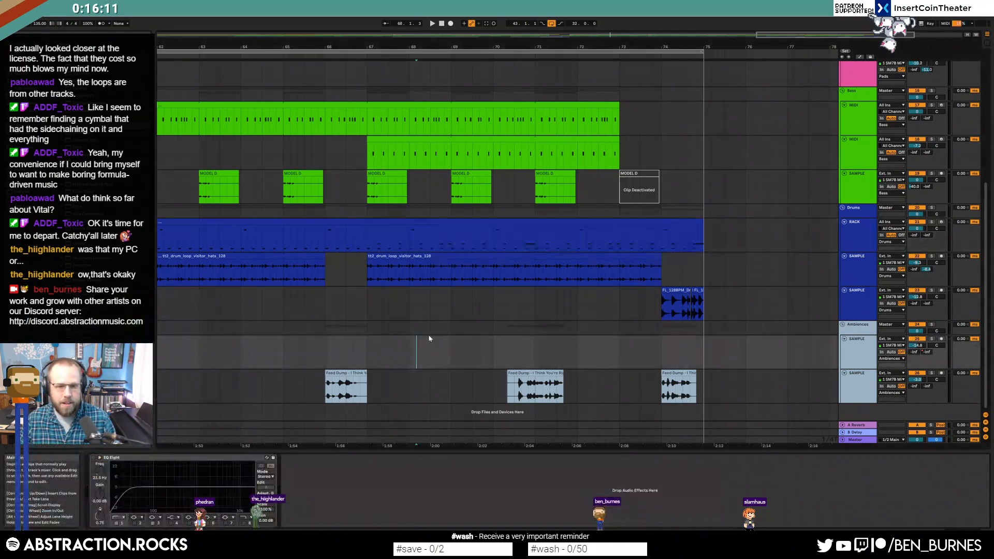
key(w)
drag(455, 353, 496, 351)
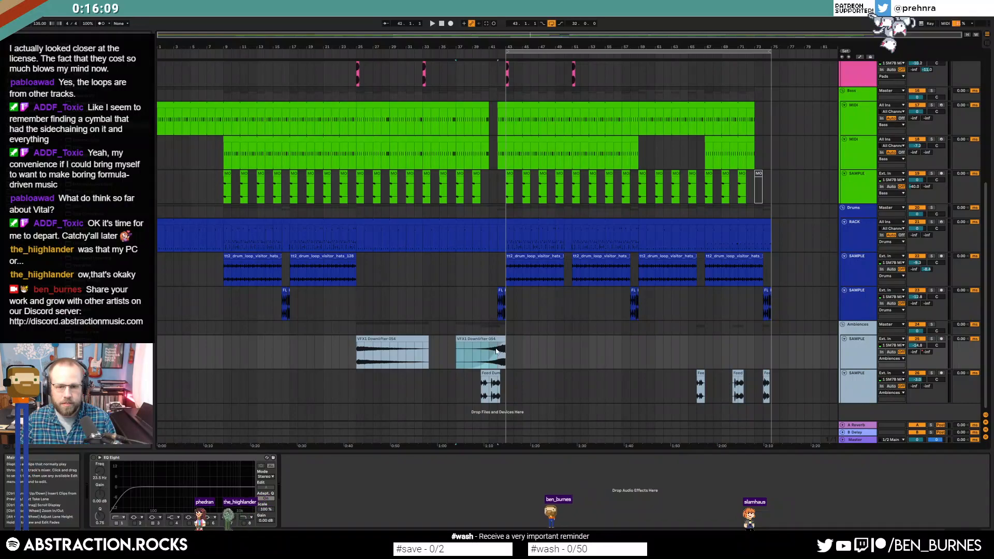
click(726, 354)
key(ctrl+v)
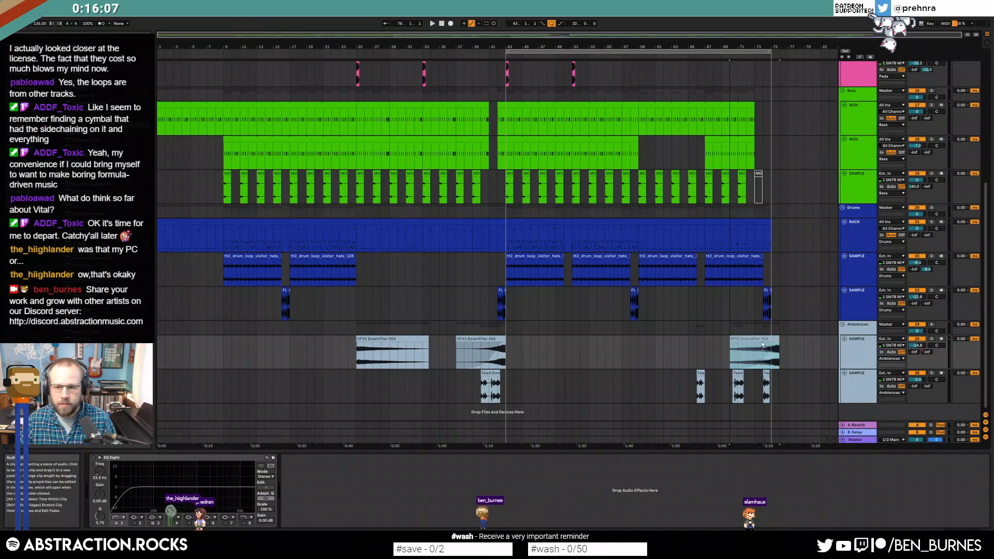
- Copy the VFX1 Downlifter clip at bar 25 to about bar 58 and play the song from just before the original
click(409, 338)
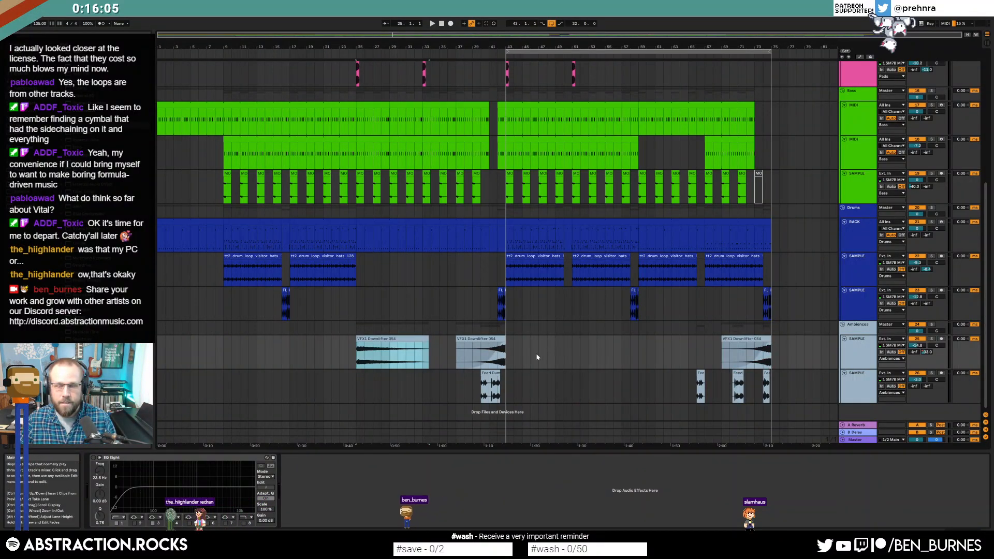
click(629, 356)
key(ctrl+v)
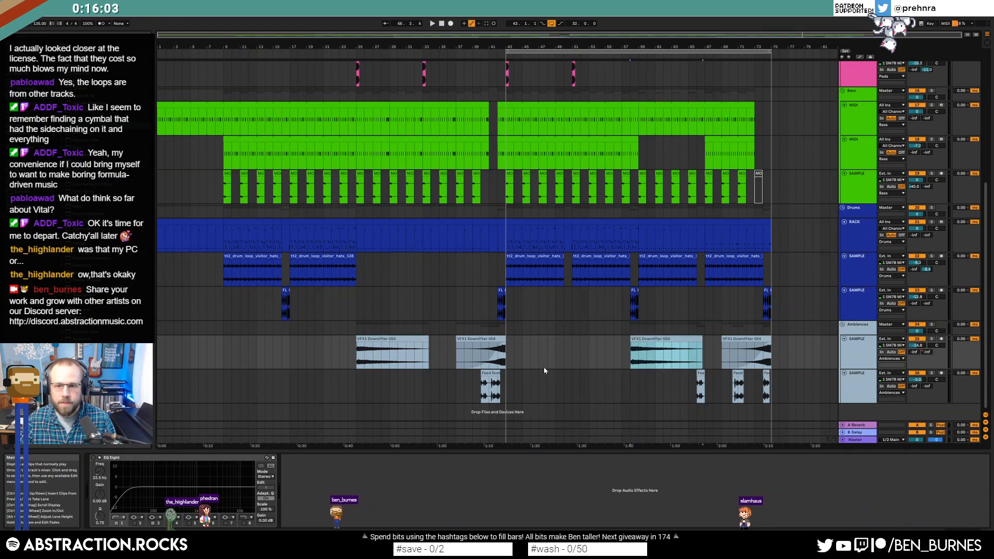
click(348, 355)
key(space)
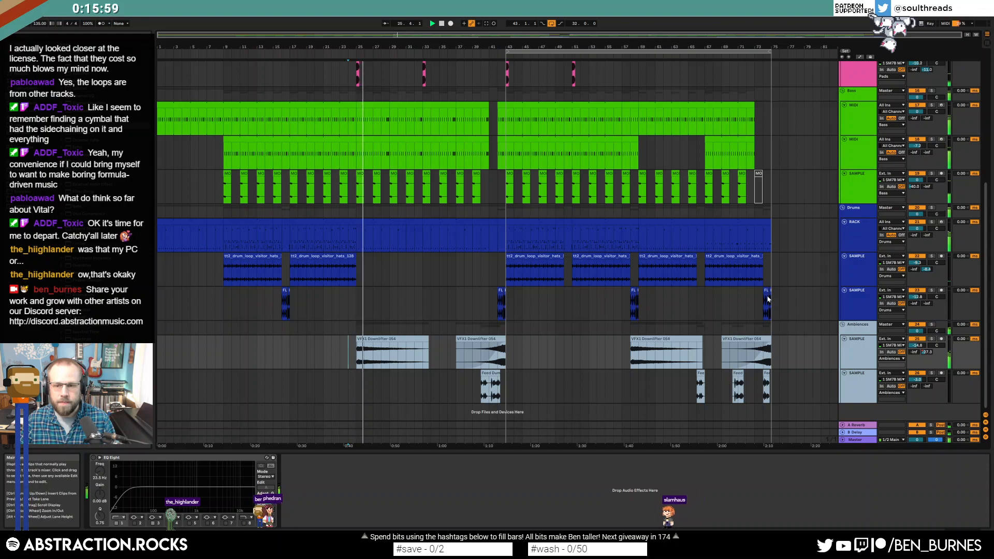
- Move the last drum fill and the final VFX1 Downlifter clip one bar later and extend the loop region to bar 76
scroll(784, 306, up, 5)
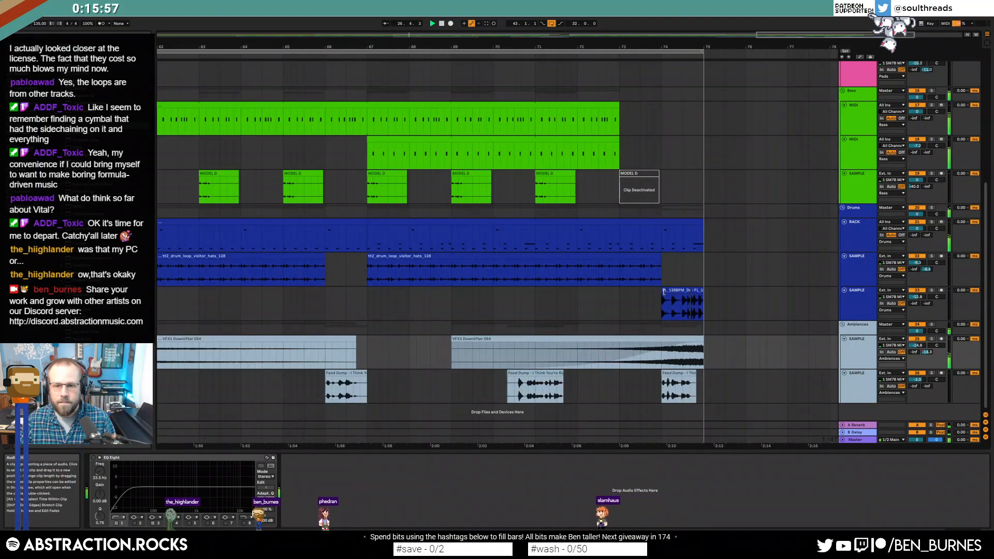
drag(661, 300, 721, 297)
mouse_move(678, 338)
mouse_down()
mouse_move(714, 337)
mouse_move(719, 325)
mouse_up()
drag(704, 50, 743, 55)
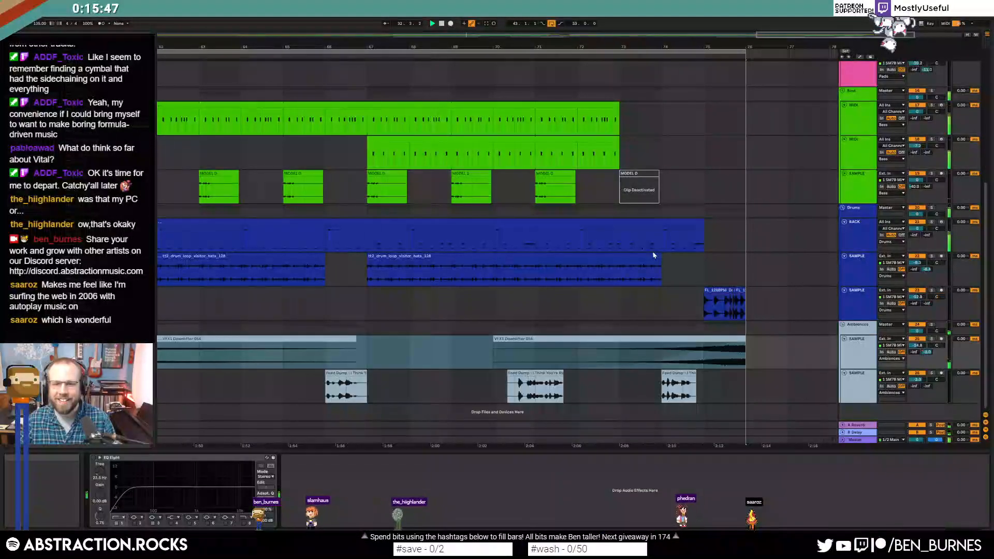
- Duplicate the Pads sample clip at bar 51 with its eight-bar spacing to bars 59 and 67
scroll(656, 266, up, 3)
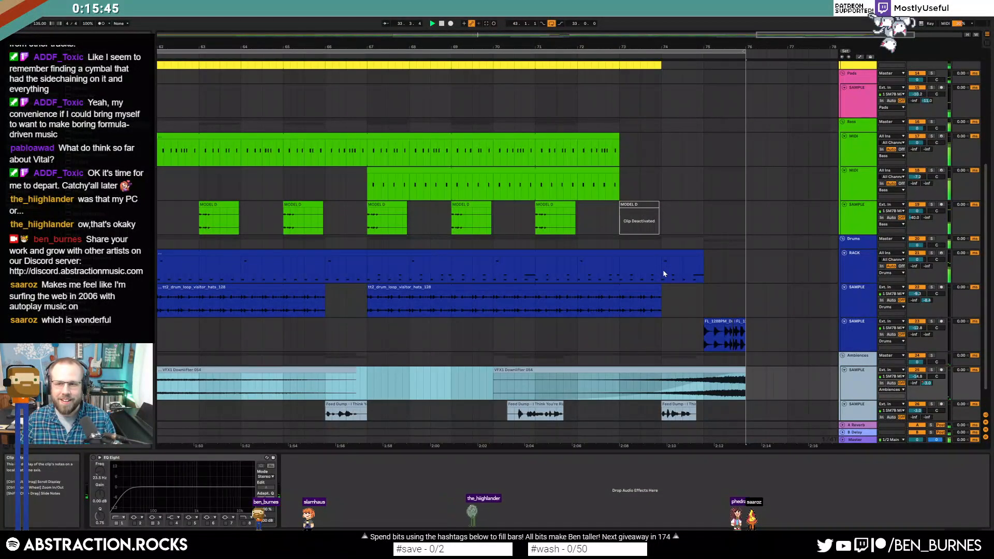
scroll(663, 270, up, 1)
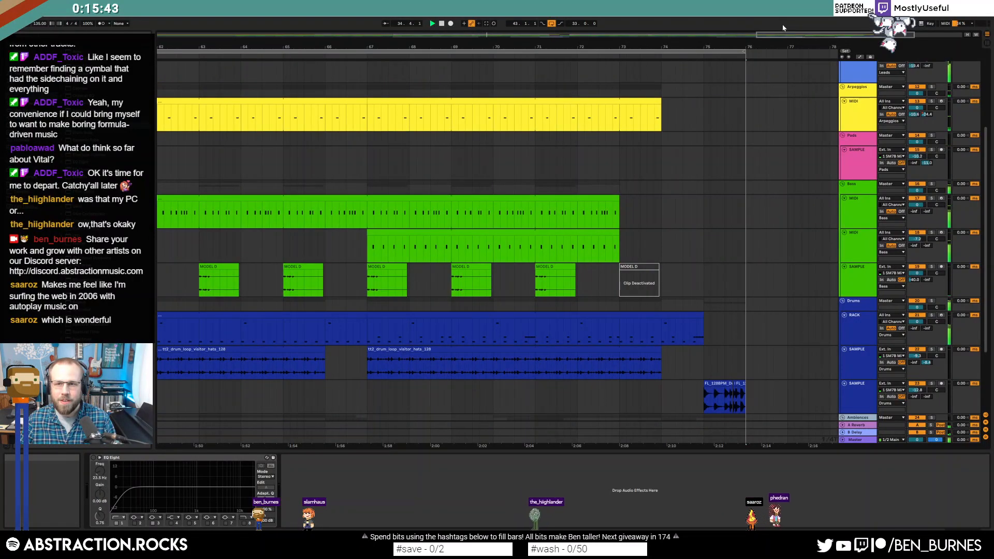
scroll(359, 176, down, 5)
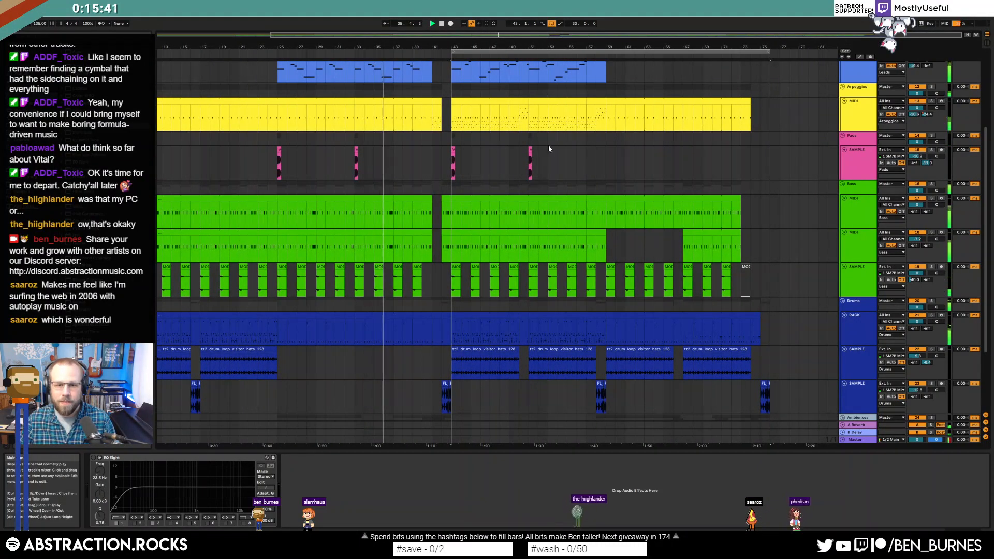
drag(605, 160, 526, 167)
key(ctrl+d)
key(ctrl+d)
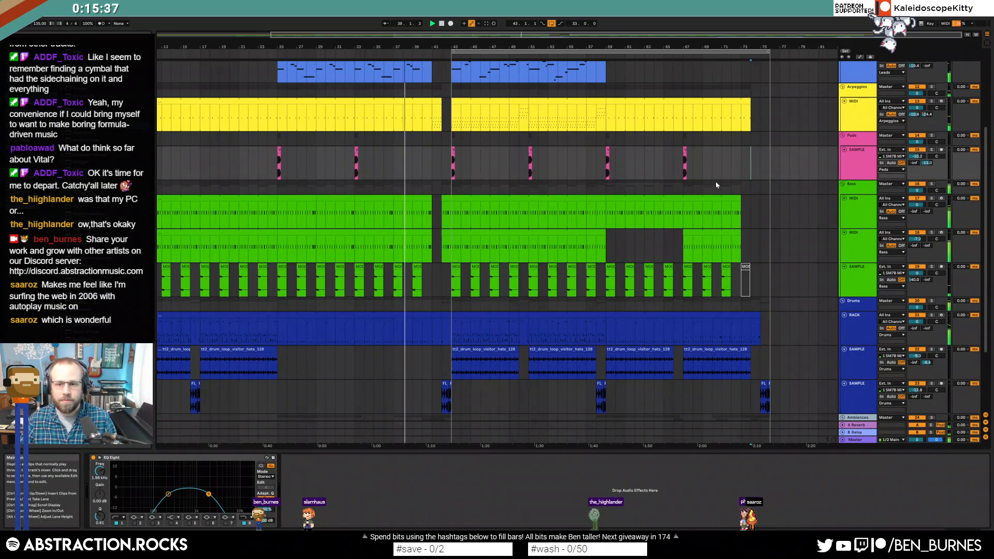
- Open the two-bar clip at bar 67 on the upper Bass MIDI track and inspect its notes
scroll(751, 309, up, 5)
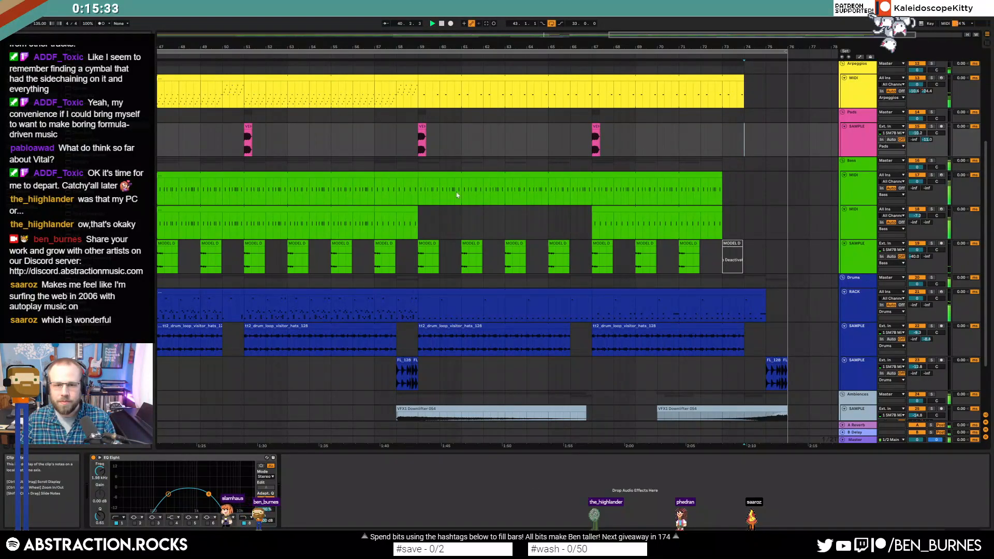
click(398, 175)
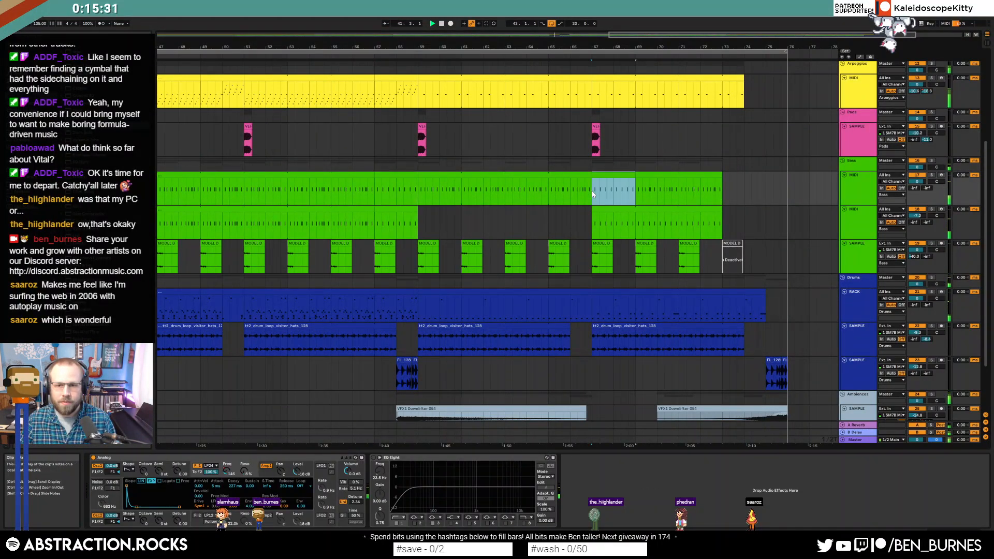
drag(592, 181, 641, 177)
double_click(631, 176)
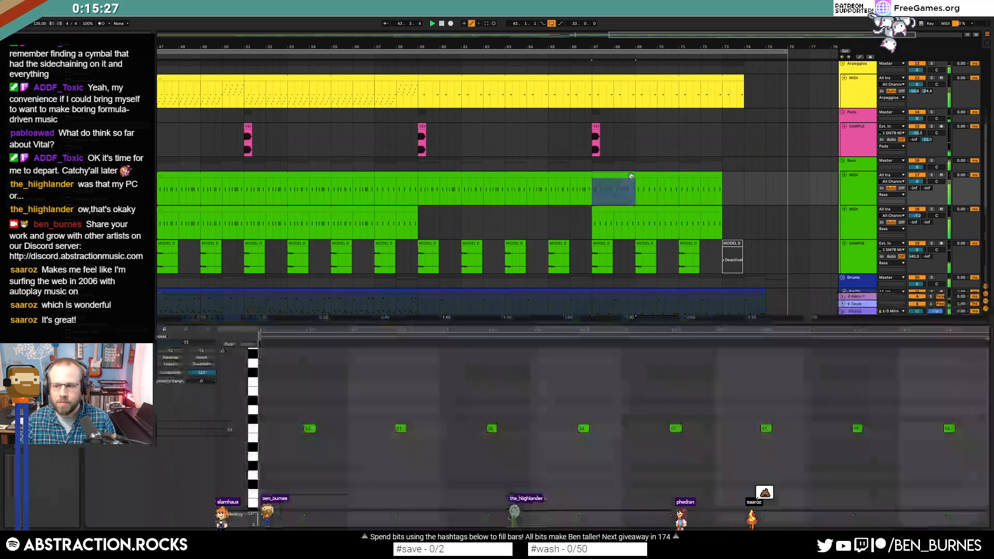
drag(455, 327, 455, 313)
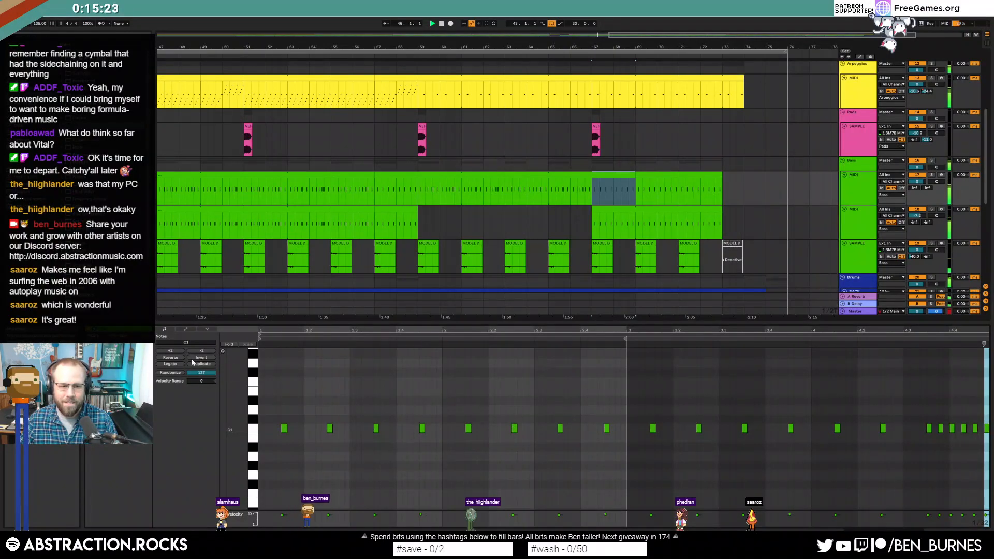
- Examine the Utility gain automation on the second Leads MIDI track from bar 43 to bar 59
scroll(496, 147, down, 3)
scroll(581, 147, up, 5)
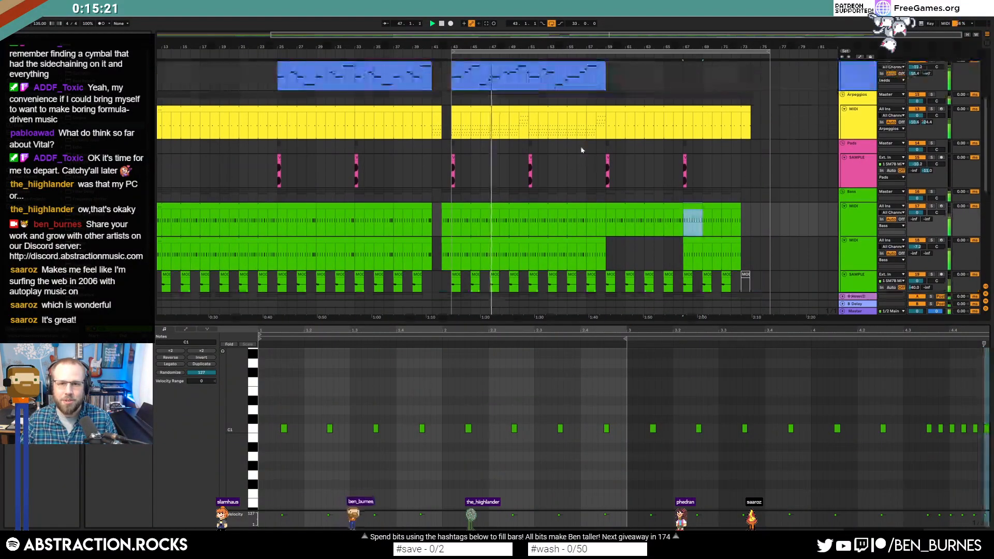
click(567, 160)
key(a)
scroll(565, 188, up, 3)
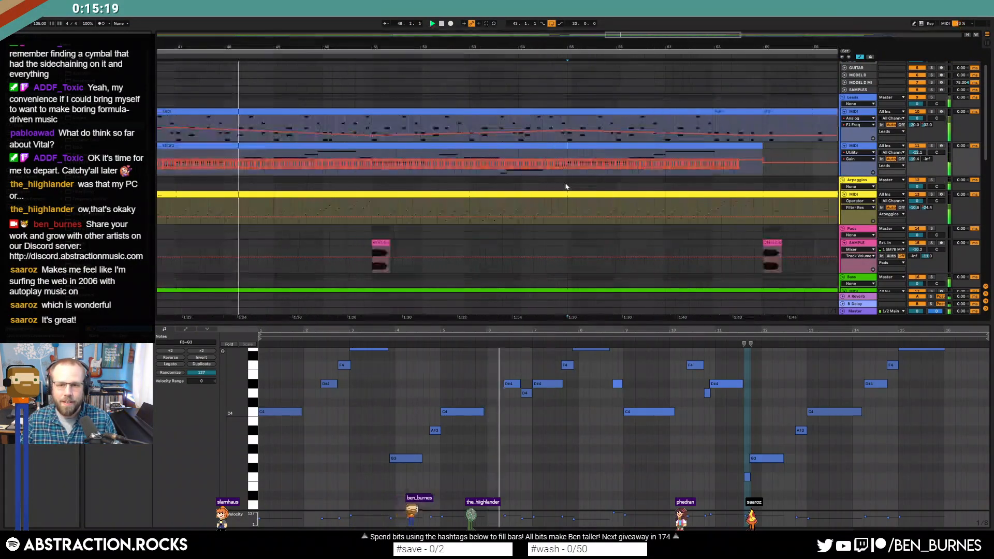
drag(683, 154, 338, 163)
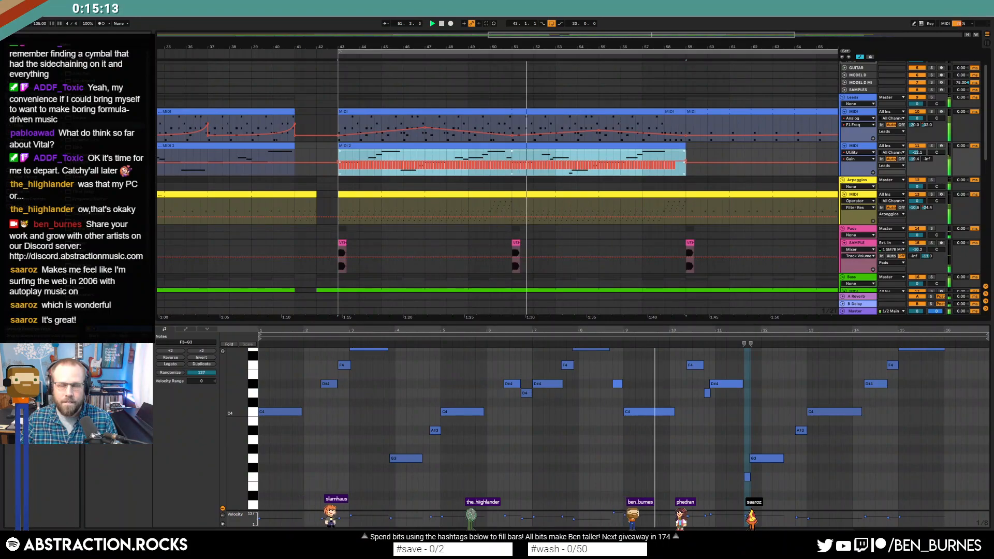
key(a)
click(693, 169)
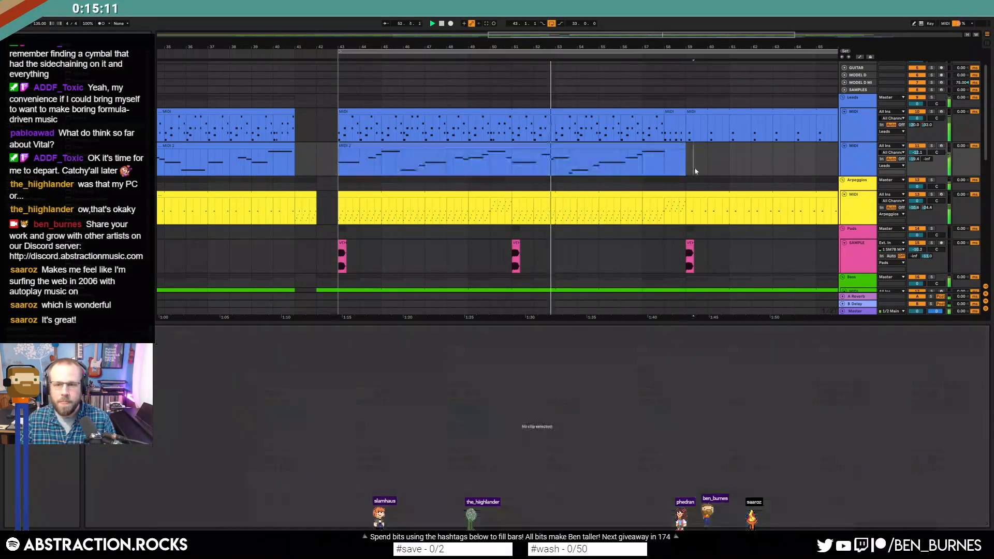
key(shift+Tab)
- Move the VFX1 Downlifter clip from bar 58 to bar 59, end it at bar 67 and give it a long fade-out
scroll(707, 192, down, 3)
drag(778, 47, 678, 47)
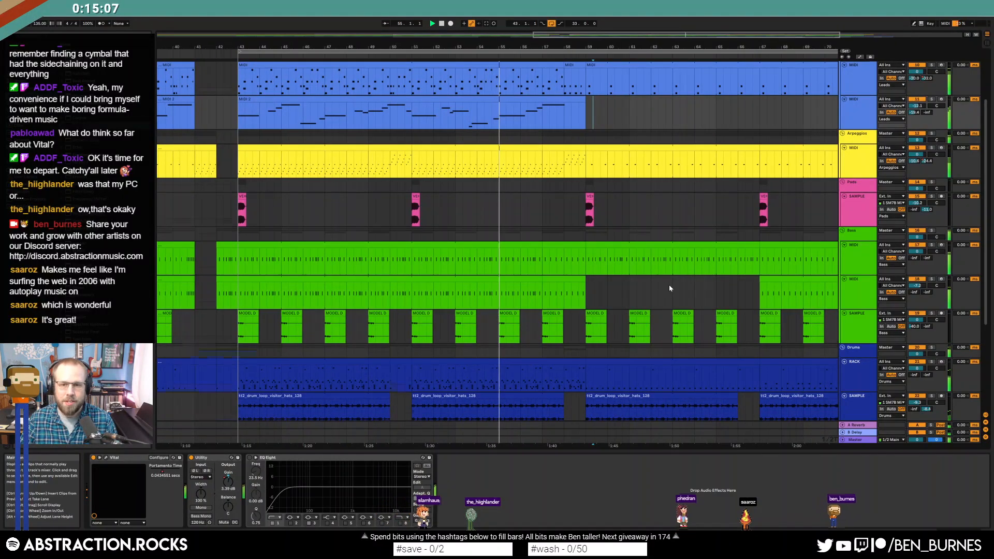
scroll(669, 285, down, 5)
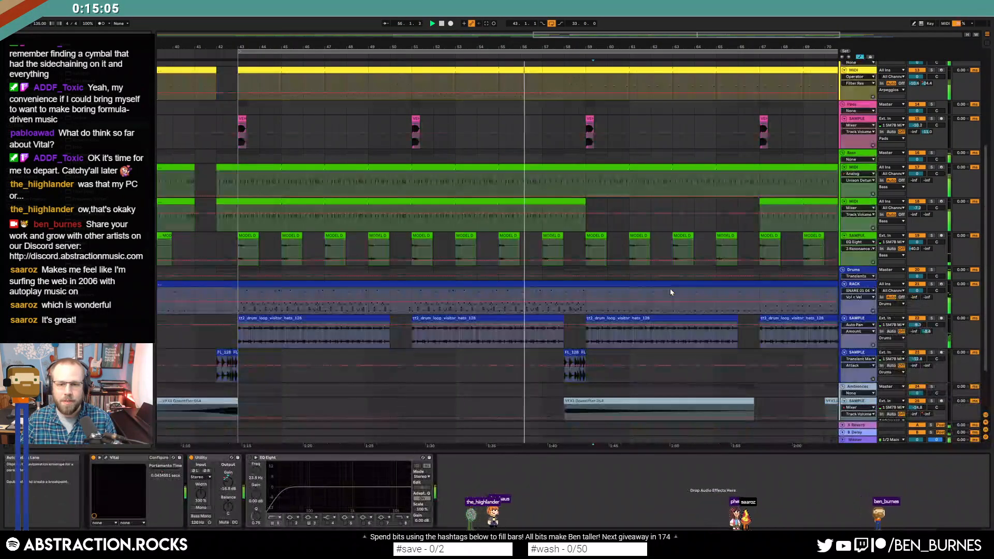
scroll(682, 291, down, 2)
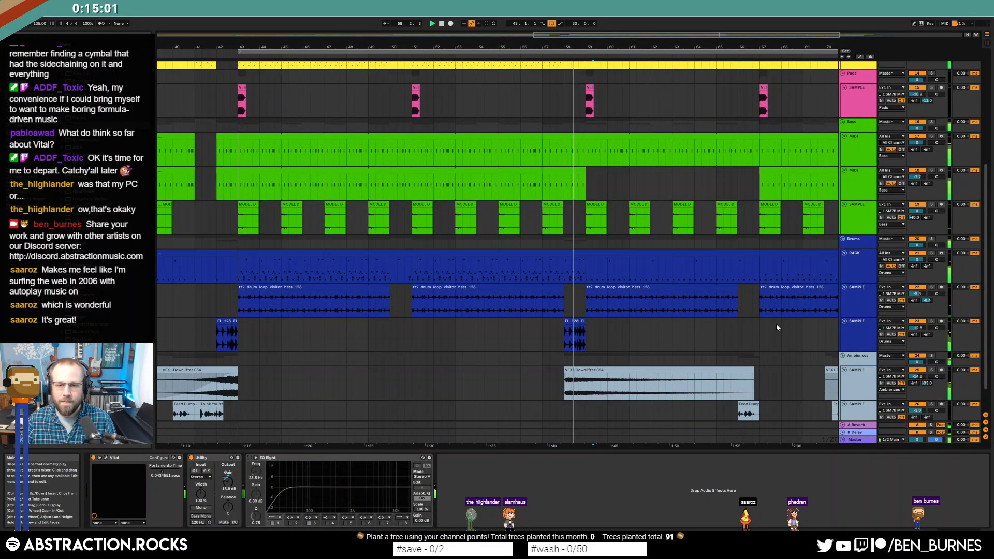
scroll(776, 325, down, 2)
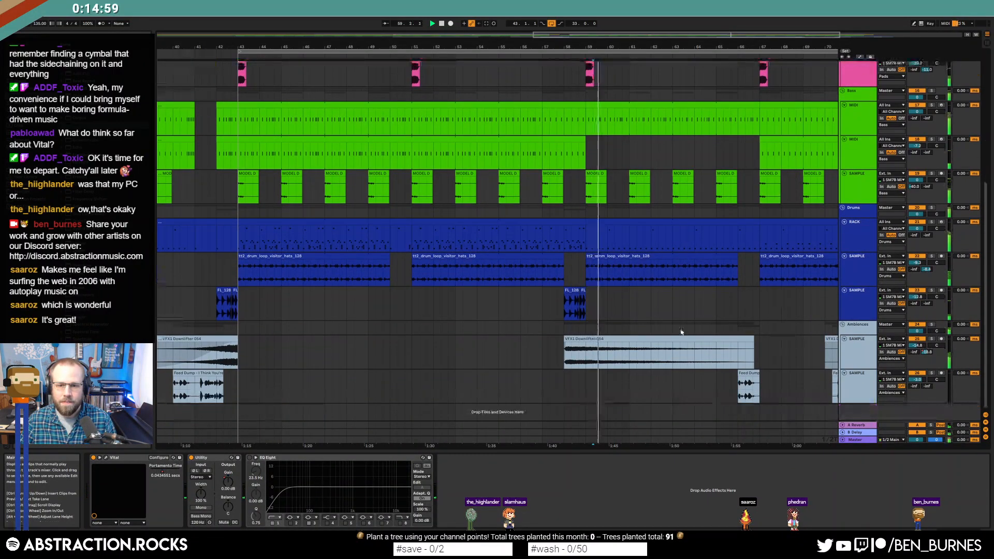
drag(590, 337, 612, 339)
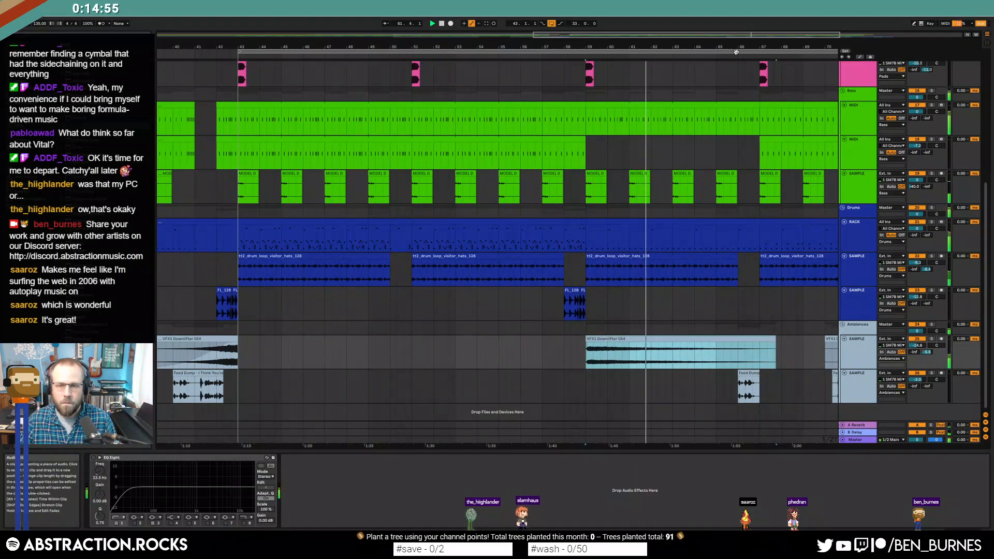
drag(604, 339, 568, 344)
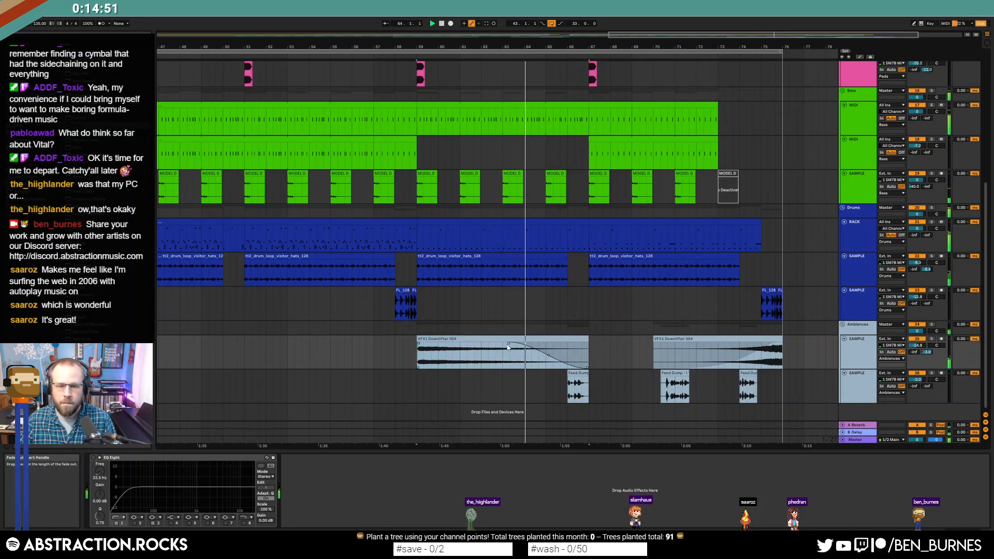
click(618, 354)
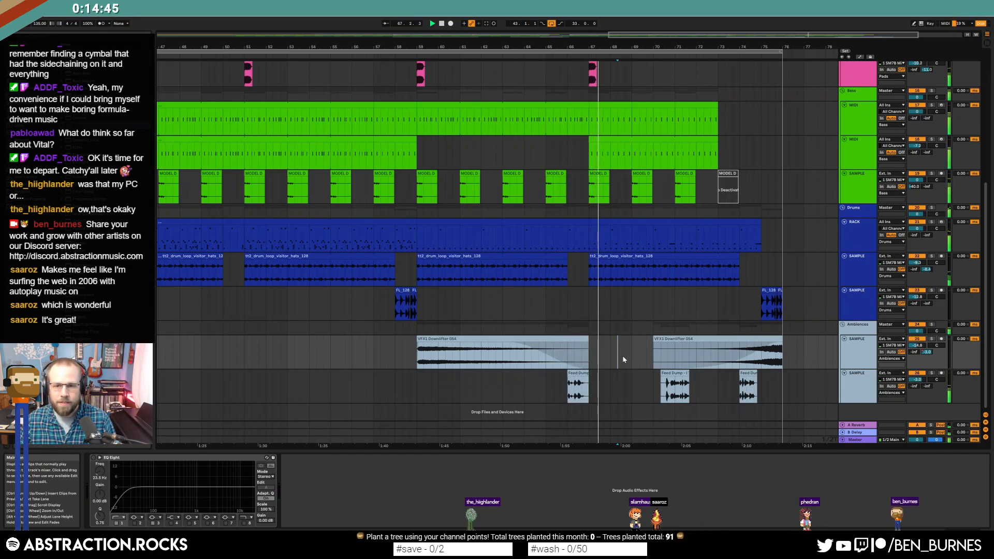
click(619, 393)
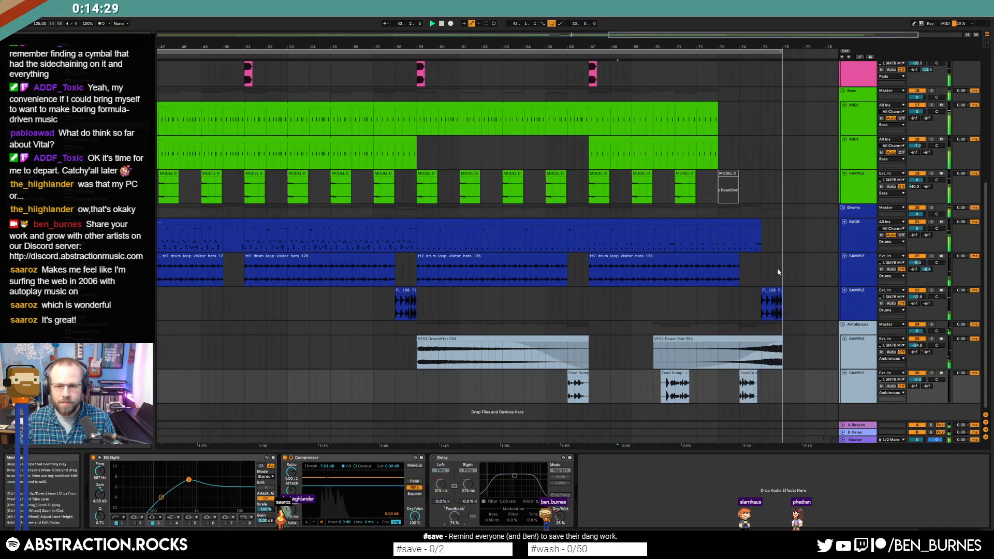
- Move the last drum fill and final VFX1 Downlifter clip back one bar and end the loop region at bar 75
click(769, 290)
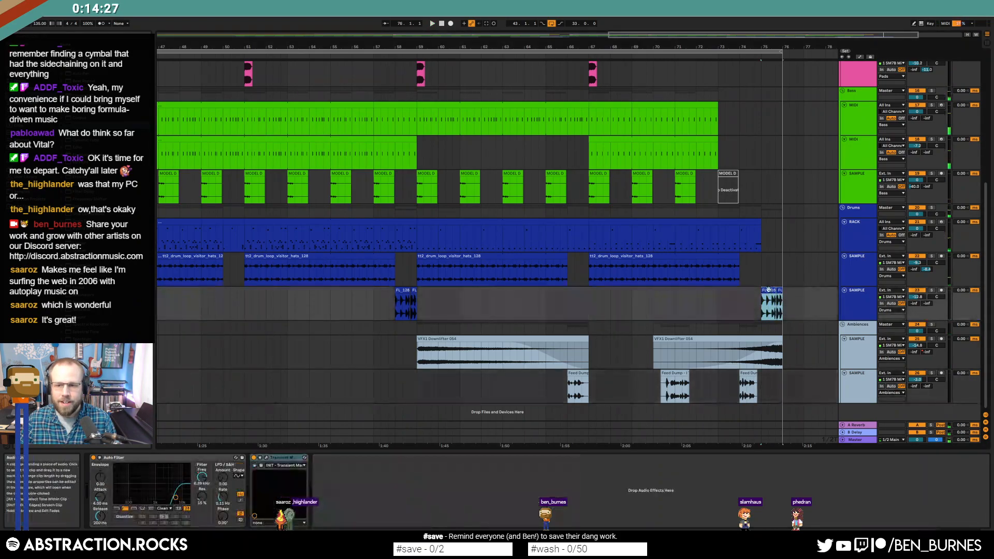
drag(756, 293, 745, 293)
drag(750, 338, 734, 336)
drag(781, 52, 759, 52)
click(718, 56)
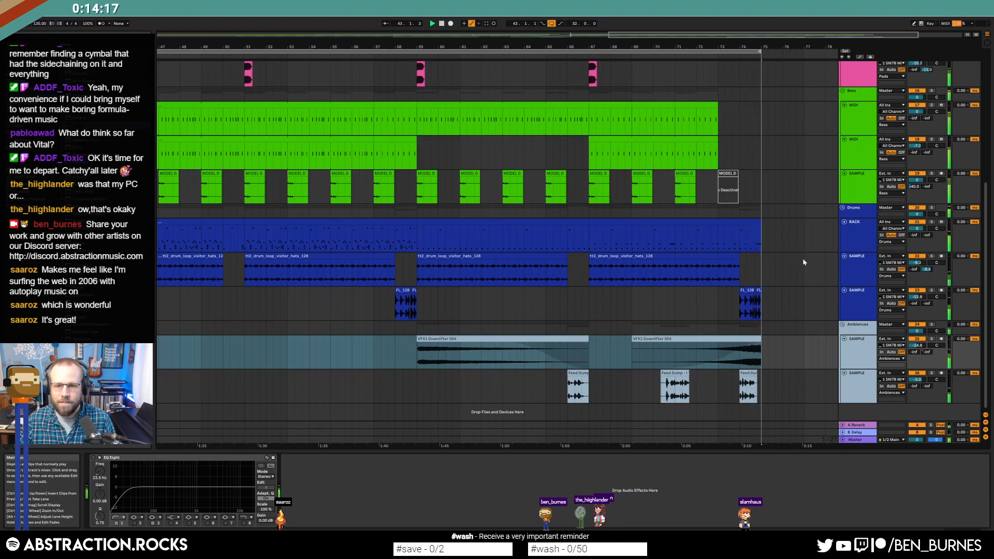
- Select the SNARE_01_04 notes in the Drums rack clip at bar 67 and raise the snare's Transpose automation before it to about +8 st
click(619, 221)
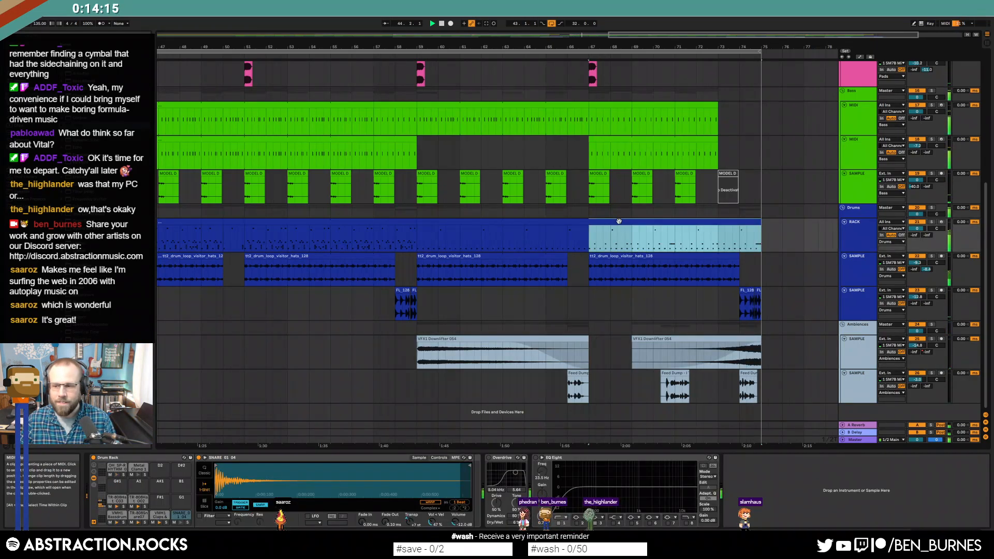
double_click(639, 224)
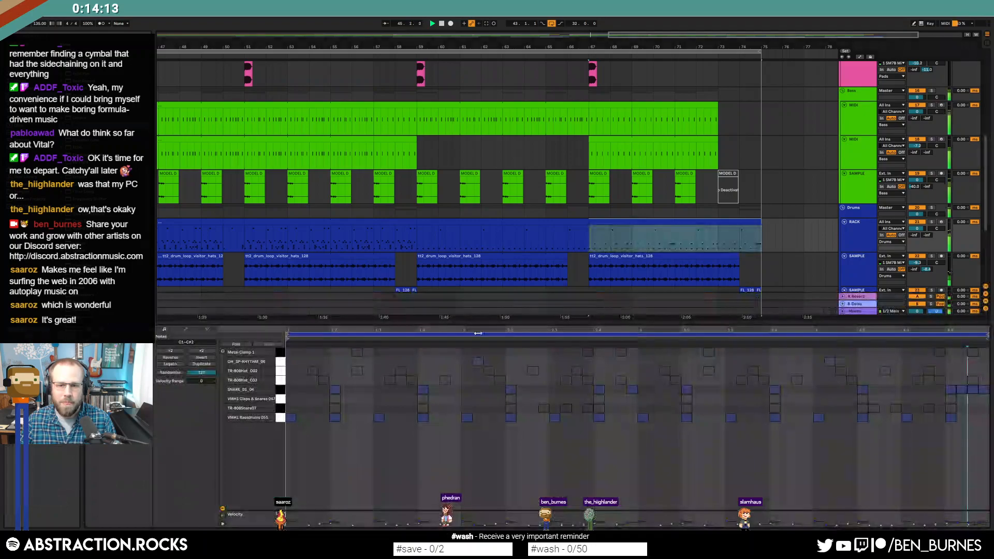
click(280, 390)
key(a)
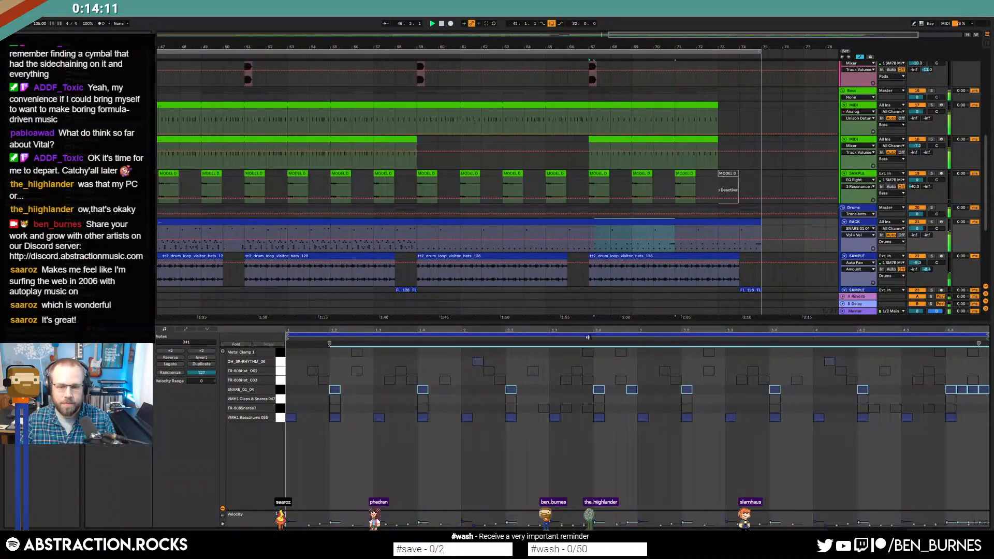
key(shift+Tab)
click(413, 521)
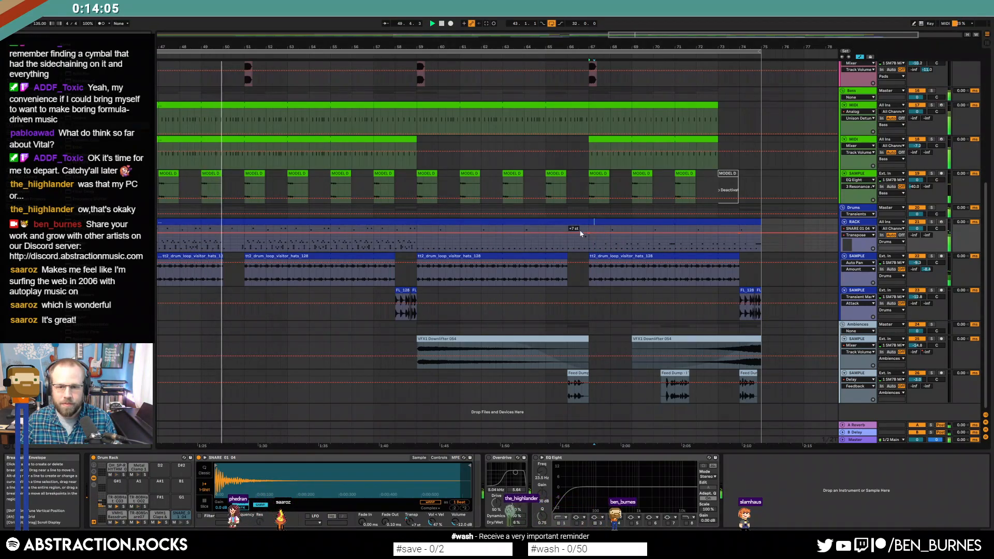
drag(581, 234, 580, 230)
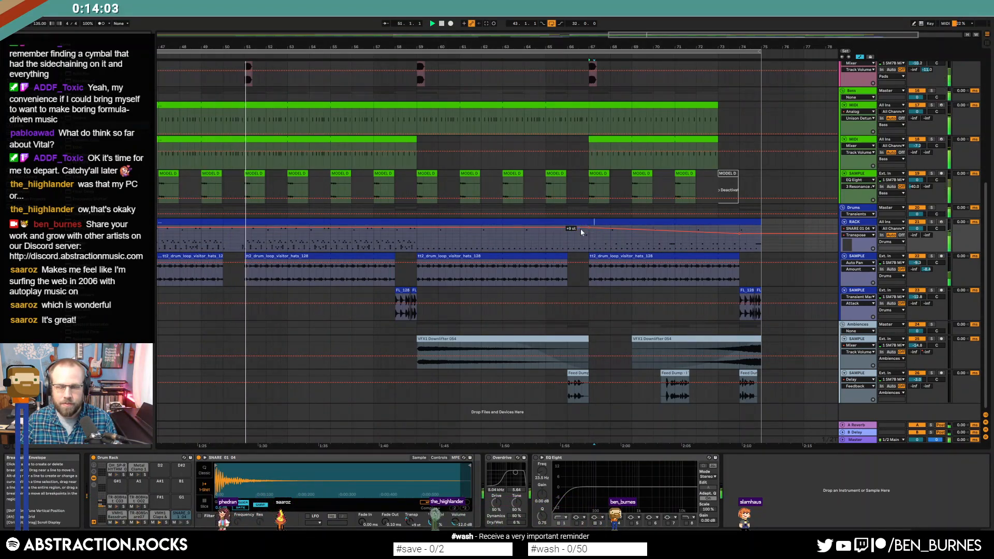
- Raise the SNARE_01_04 and TR-808Snare07 note velocities in the bar 67 drum clip and delete several extra 808 snare hits
click(625, 221)
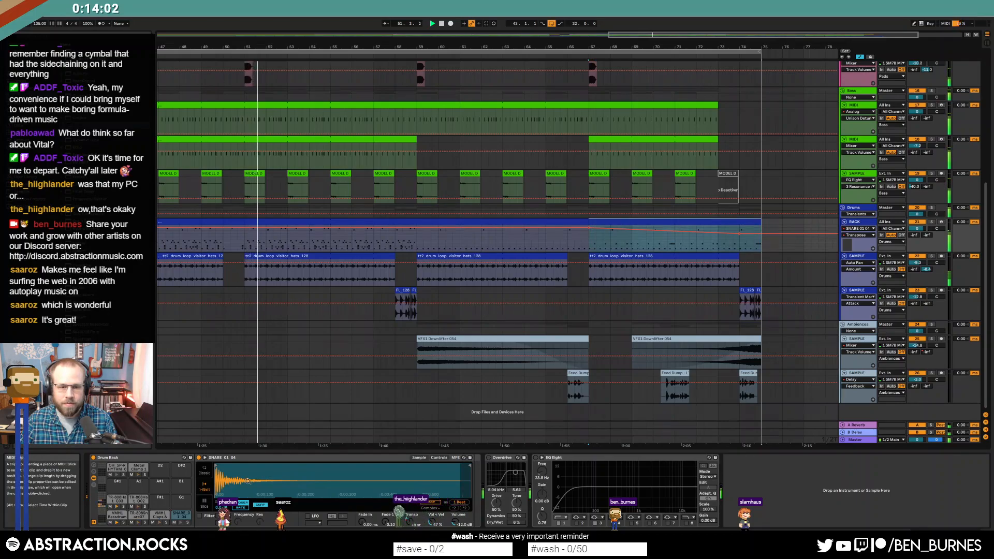
double_click(678, 218)
drag(335, 389, 335, 383)
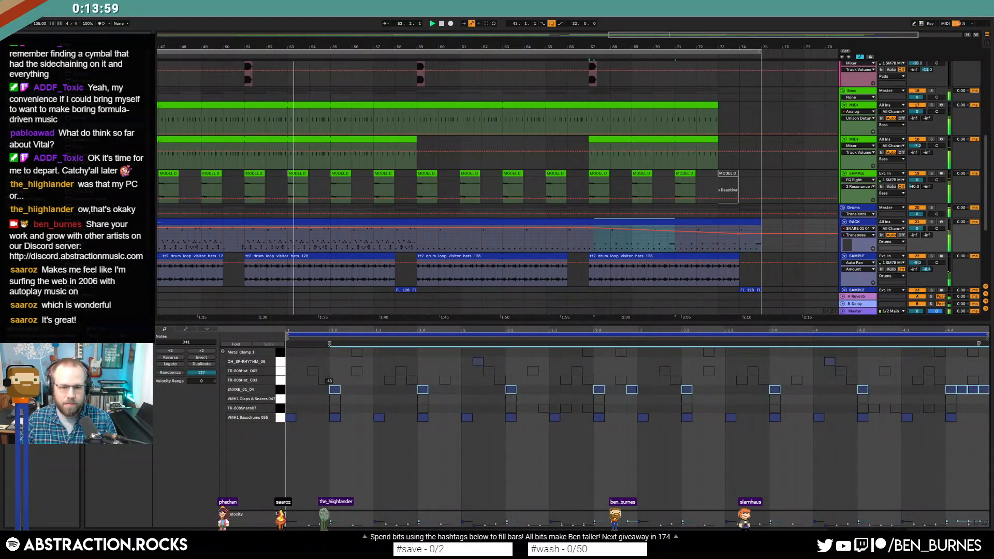
click(290, 409)
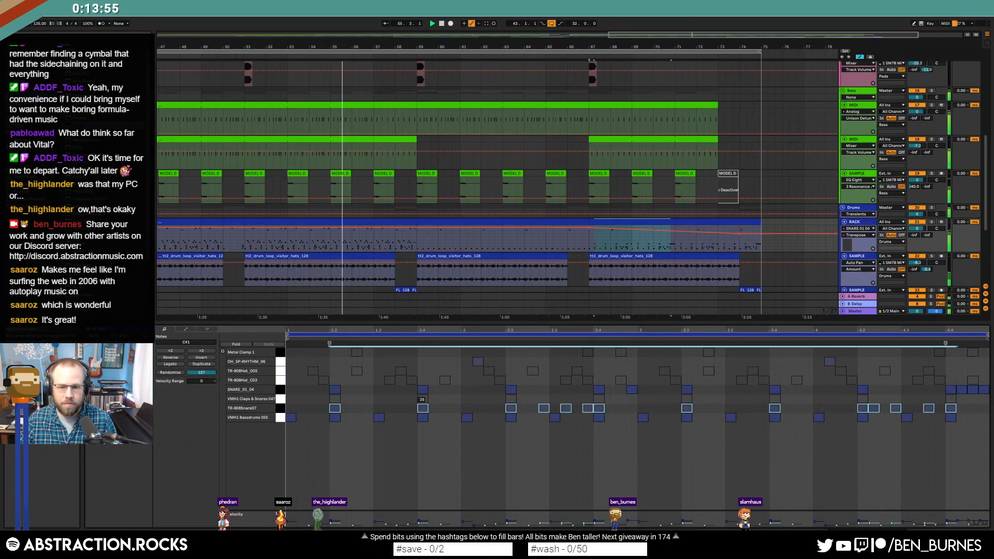
click(552, 417)
double_click(544, 410)
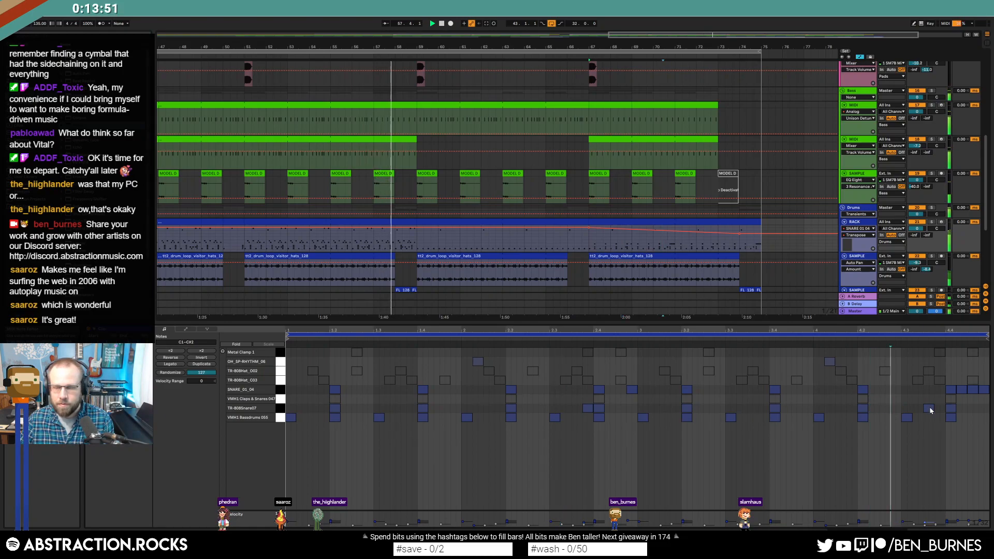
key(shift+Tab)
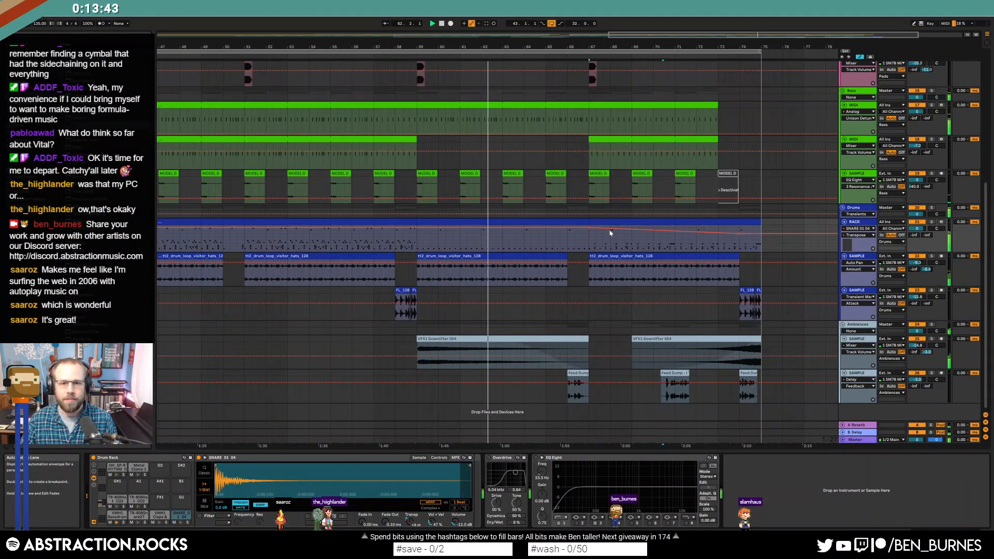
ctrl+scroll(462, 186, up, 5)
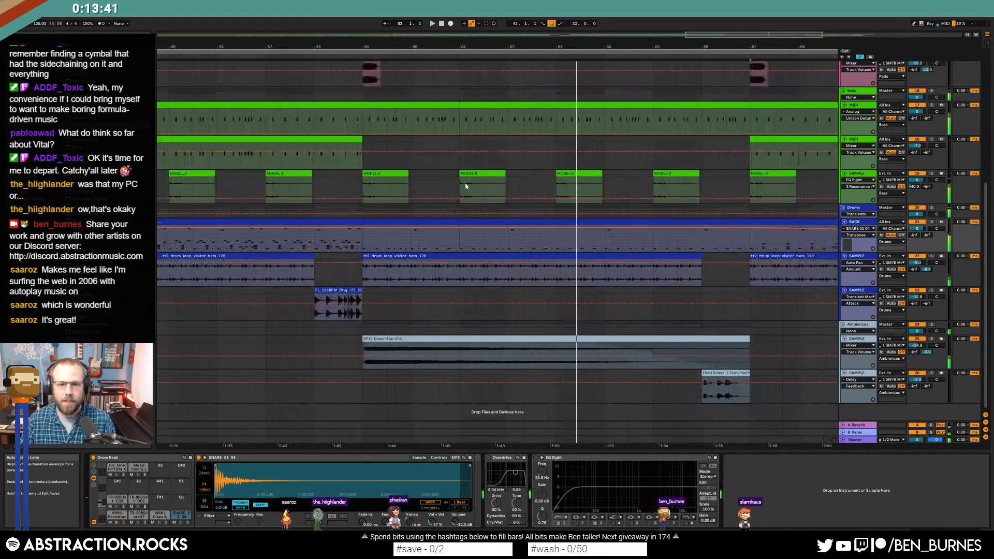
- Copy the short first note of the bar 61 MODEL D clip to bar 62 and audition it from just before bar 61
click(445, 191)
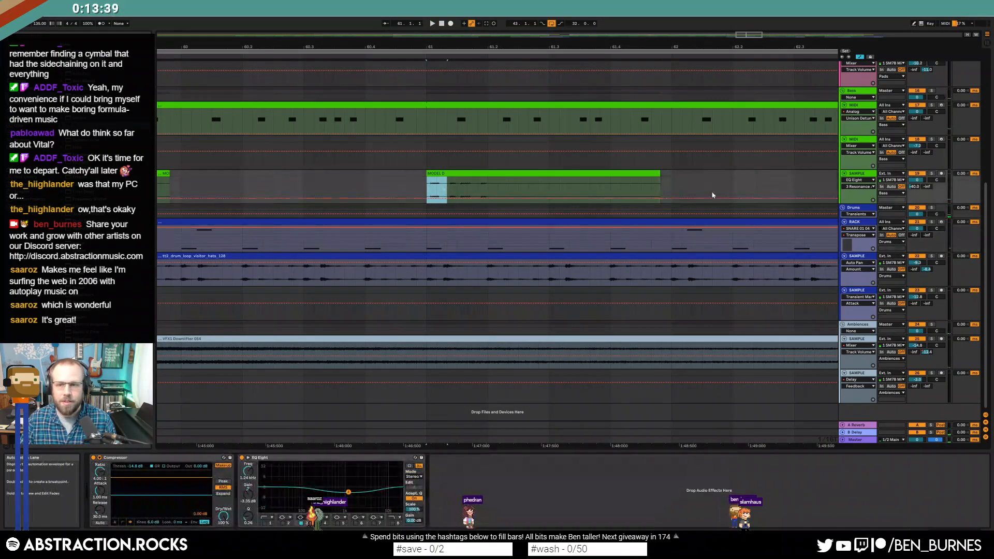
click(673, 181)
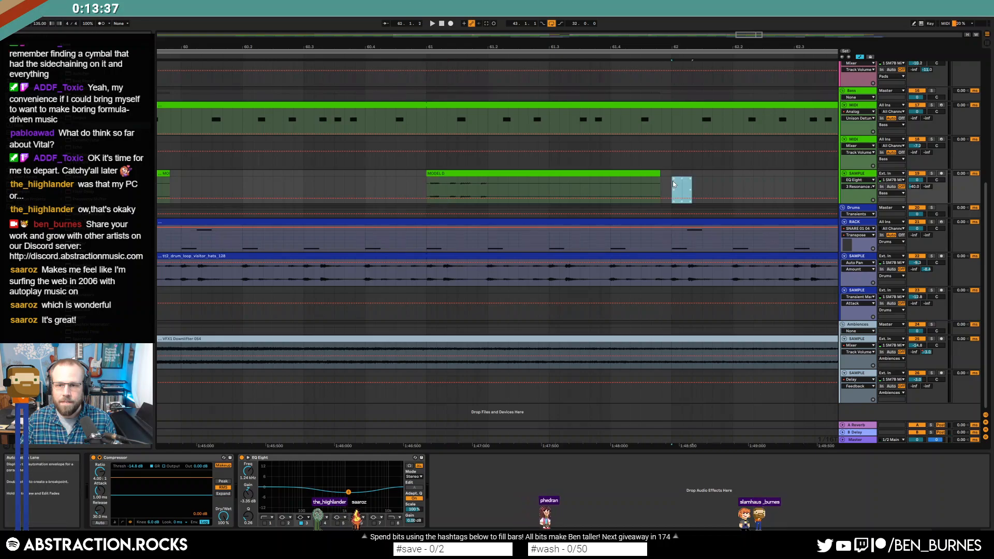
key(a)
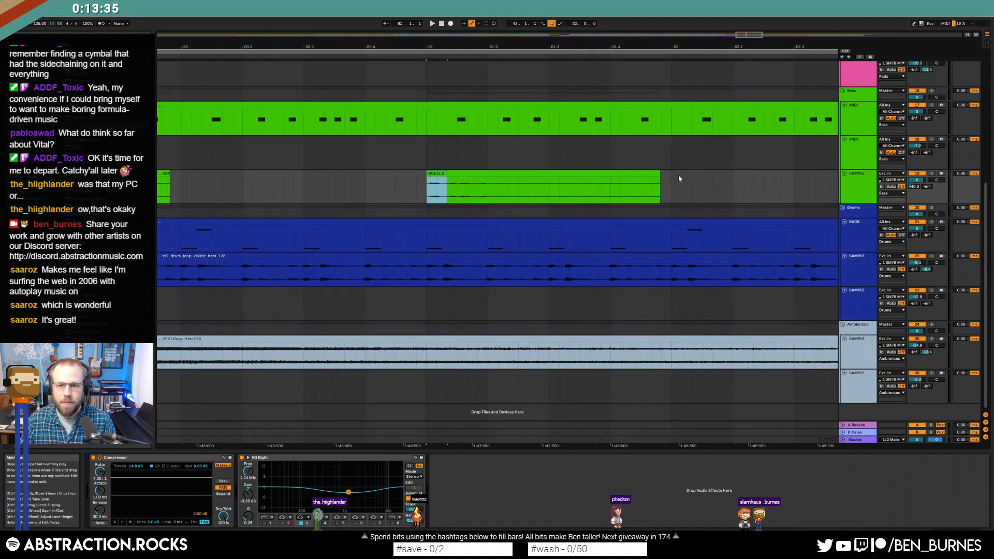
click(386, 187)
key(space)
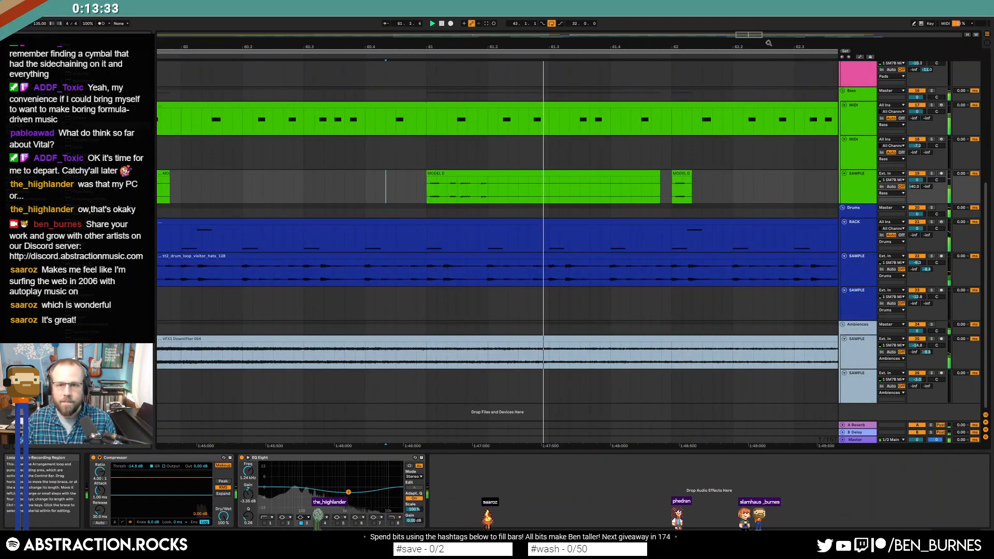
drag(767, 118, 659, 118)
key(space)
- Shift the short MODEL D slice an eighth note after bar 62, repeat it on each following beat up to bar 63, and audition the result
drag(568, 174, 598, 175)
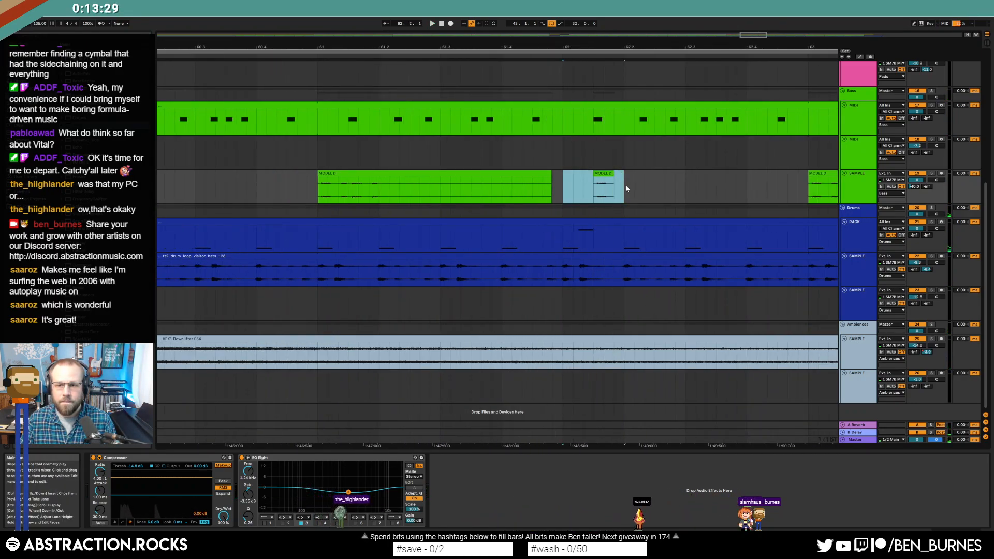
key(ctrl+d)
key(ctrl+d)
key(ctrl+d)
key(space)
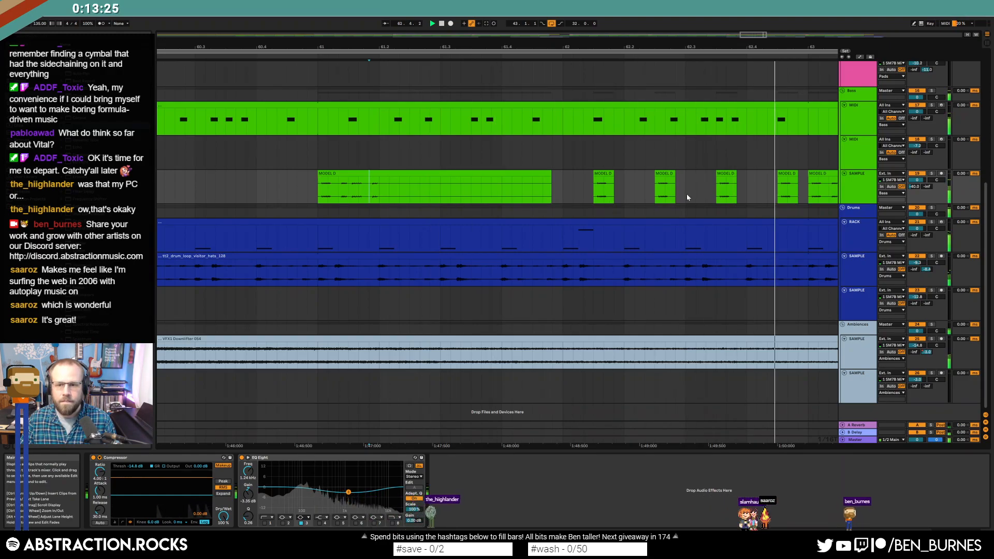
key(space)
- Trim the silence before the first short MODEL D slice in bar 62 by moving its start marker to the transient
scroll(717, 159, down, 1)
drag(717, 160, 638, 162)
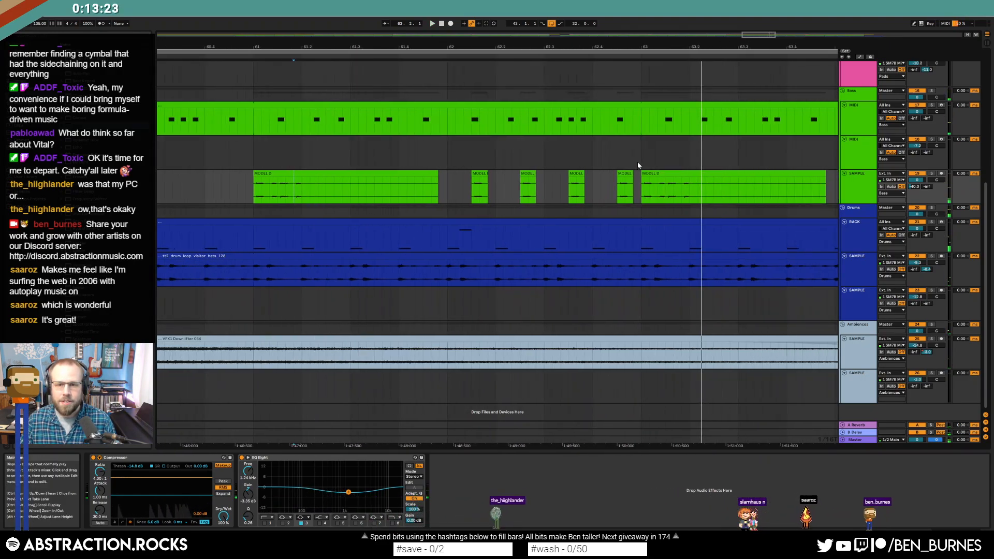
click(624, 174)
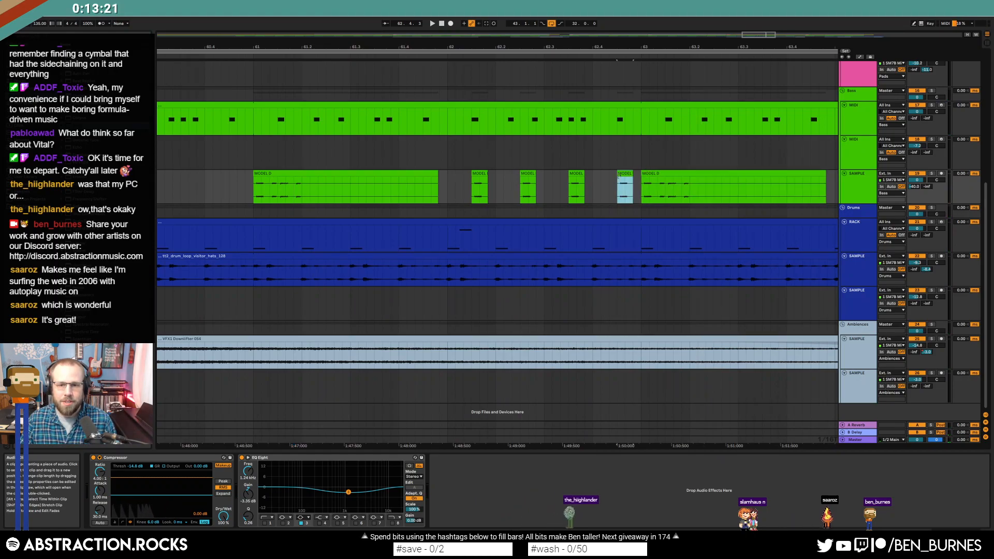
shift+click(479, 174)
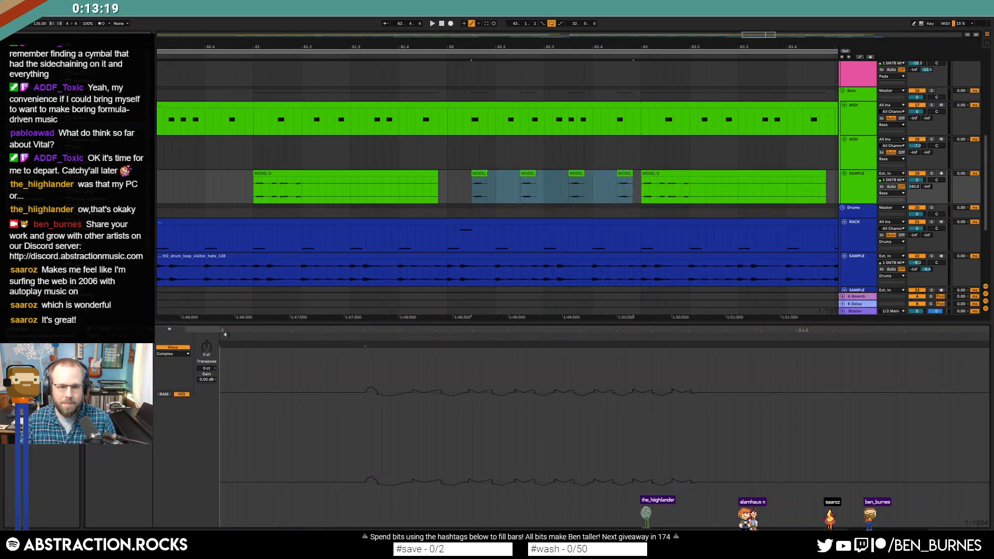
drag(222, 330, 523, 258)
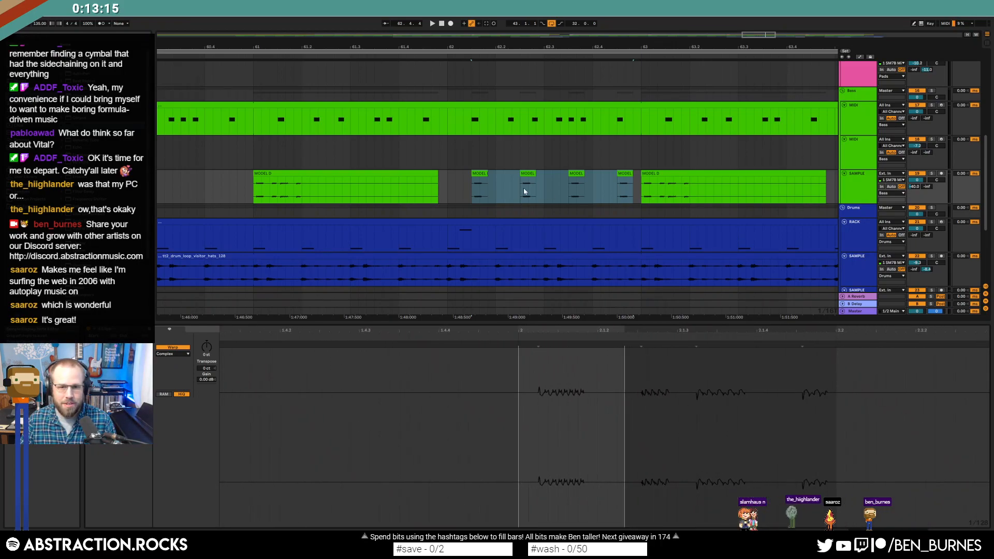
click(475, 174)
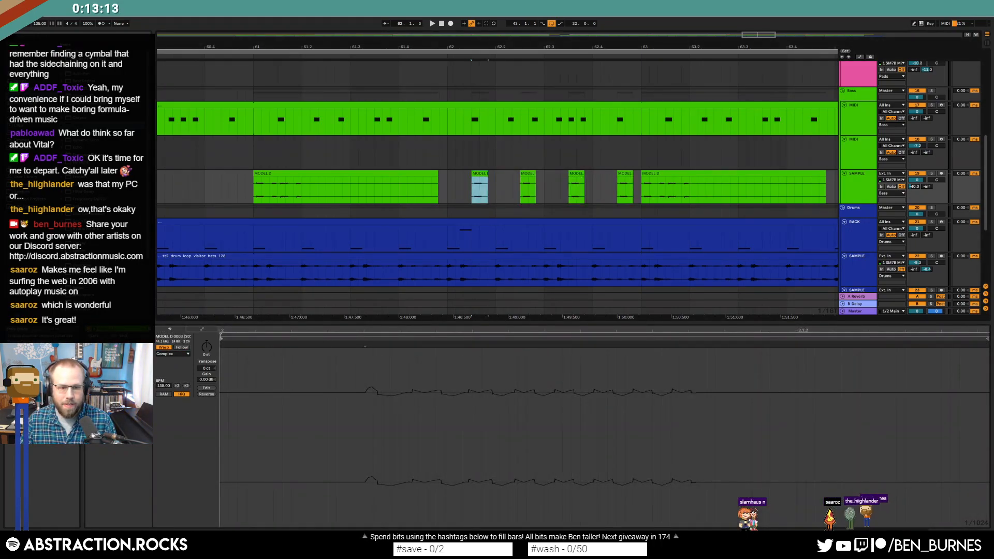
drag(221, 338, 365, 362)
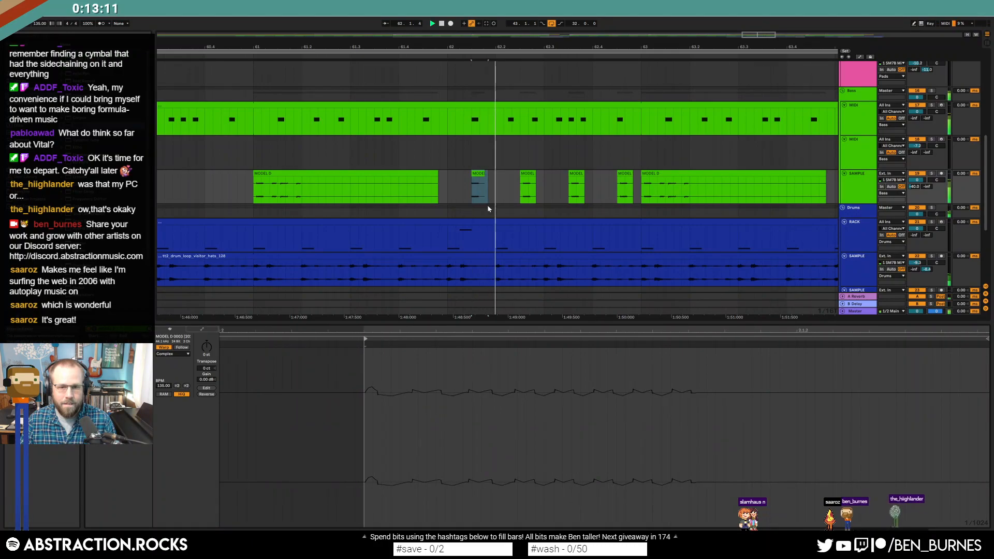
key(ctrl+z)
- Move the start markers of the other three bar 62 slices and the bar 63 MODEL D clip to their first transients
click(528, 174)
click(576, 174)
click(629, 175)
click(645, 174)
mouse_move(221, 340)
mouse_down()
mouse_move(377, 329)
mouse_move(343, 339)
mouse_move(351, 339)
mouse_up()
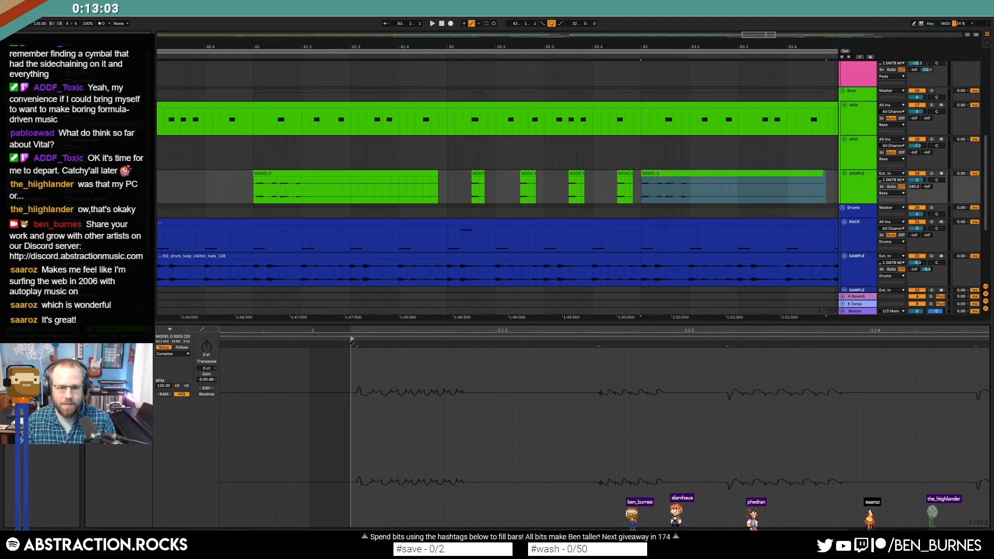
- Replace the MODEL D clips on every second bar from bar 61 through bar 71 with the trimmed version
click(422, 173)
scroll(539, 175, down, 5)
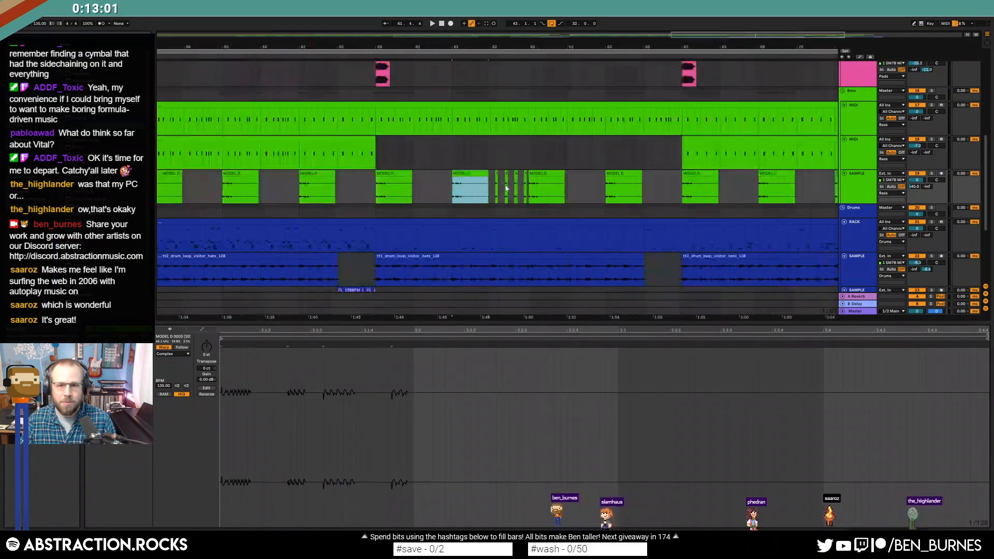
click(552, 175)
key(ctrl+v)
click(585, 174)
key(ctrl+v)
click(619, 173)
key(ctrl+v)
click(652, 173)
key(ctrl+v)
click(687, 174)
key(ctrl+v)
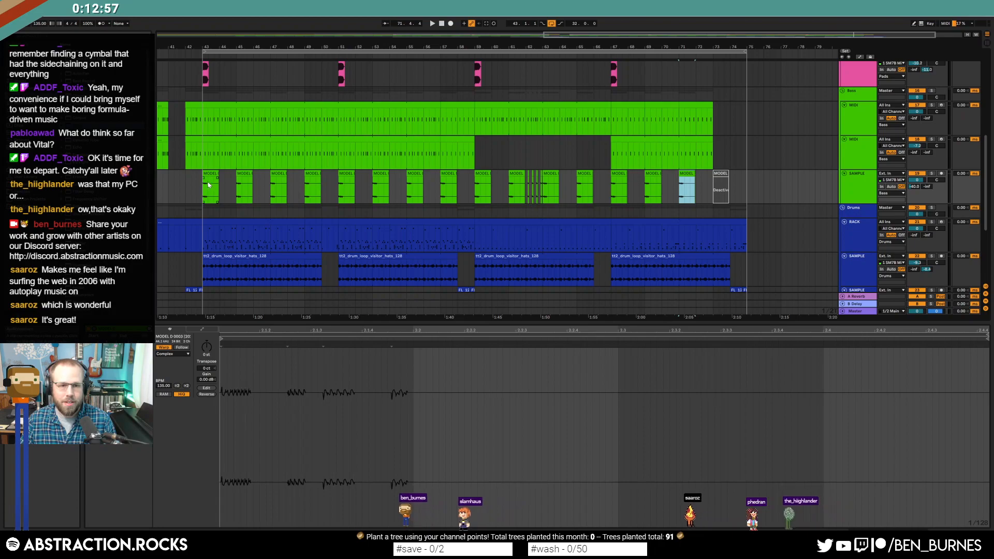
- Put the trimmed MODEL D clip at bar 43 and duplicate its two-bar section over the old clips through bar 59
click(483, 172)
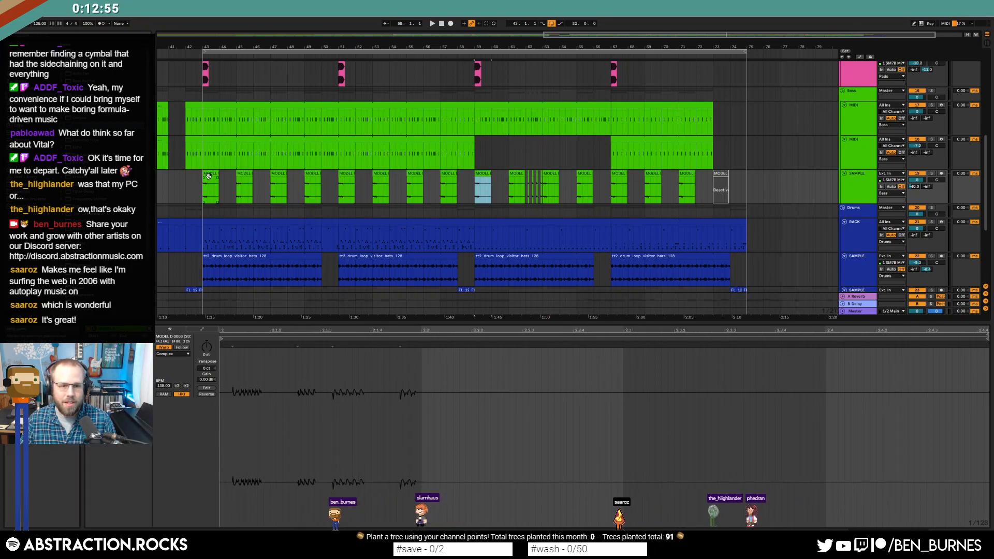
click(513, 172)
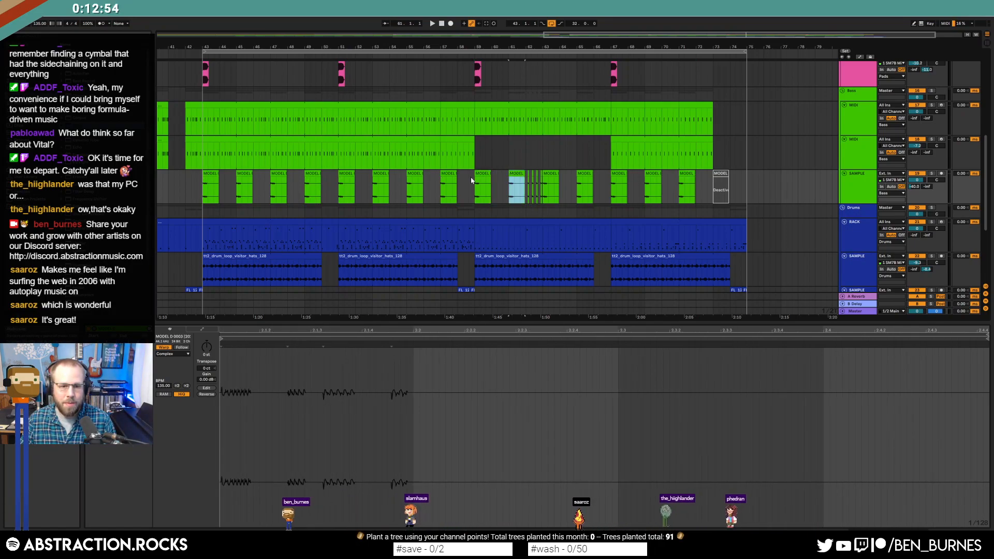
click(210, 174)
click(546, 173)
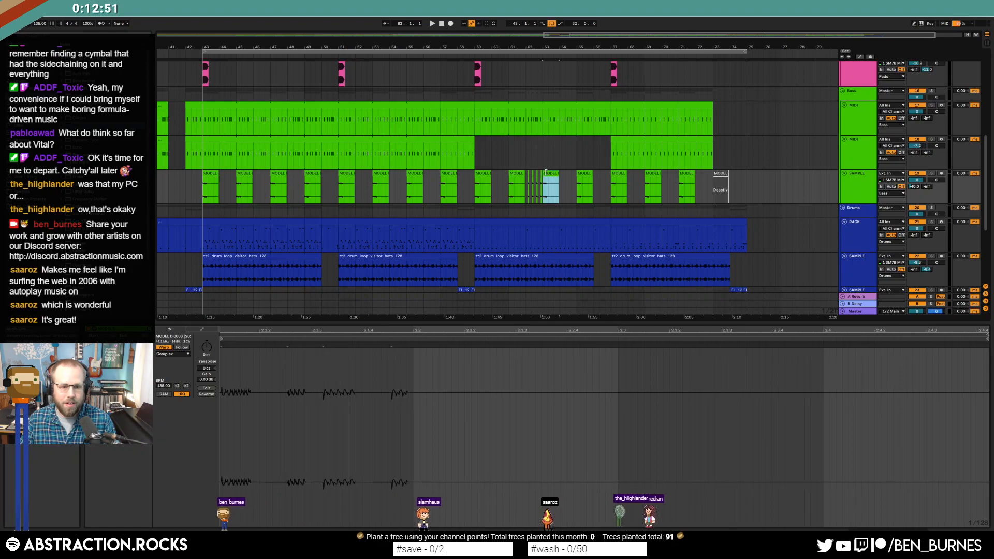
click(213, 173)
drag(237, 181, 201, 182)
key(ctrl+d)
key(ctrl+d)
key(ctrl+d)
key(ctrl+d)
key(ctrl+d)
key(ctrl+d)
key(ctrl+d)
key(ctrl+d)
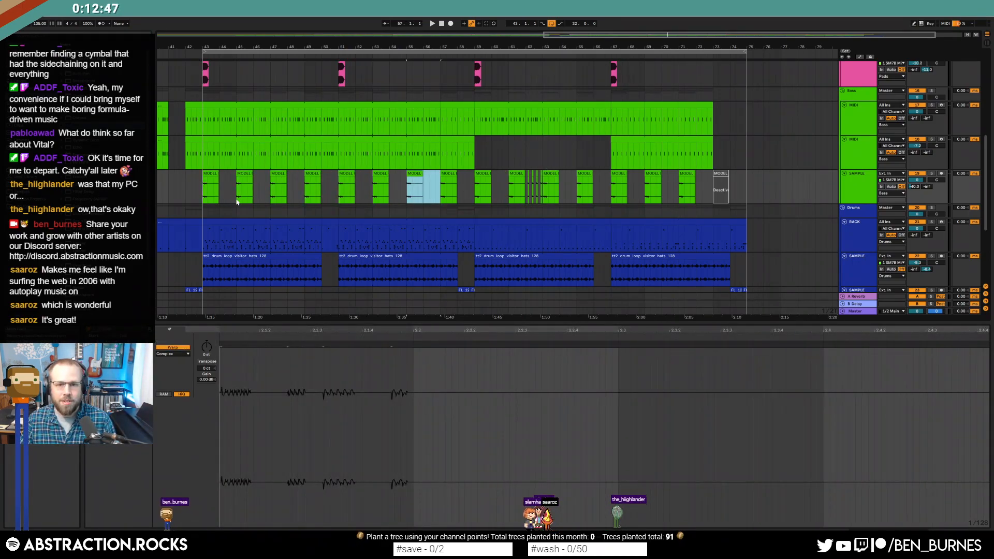
key(minus)
key(minus)
key(minus)
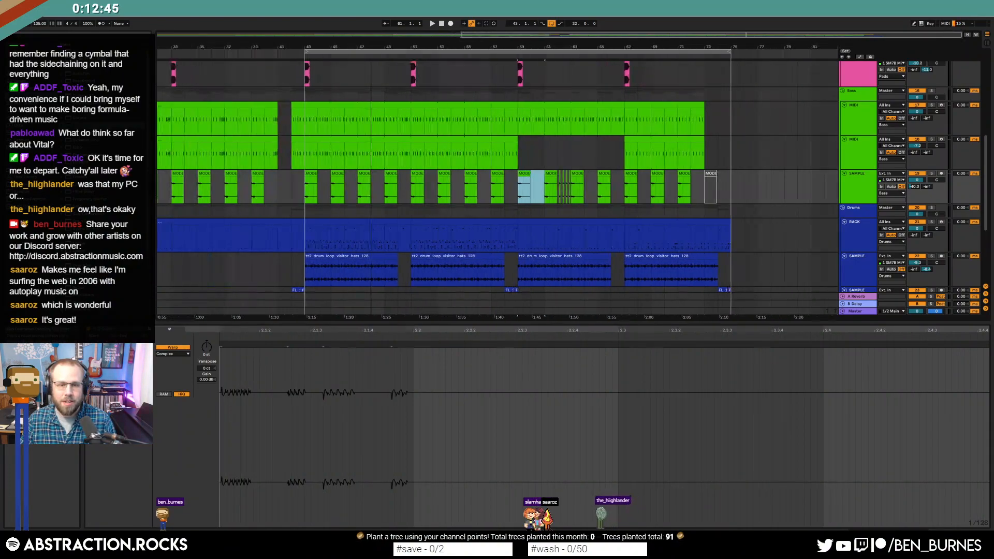
- Put the trimmed MODEL D clip at bar 9, duplicate its two-bar section through bar 39, and play from bar 9
click(229, 193)
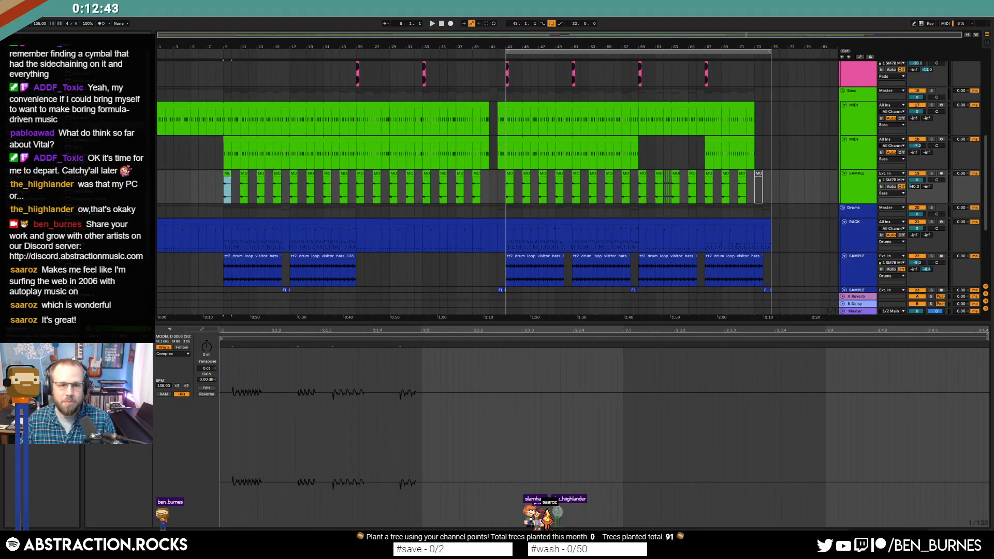
key(ctrl+d)
key(ctrl+d)
key(ctrl+d)
key(ctrl+d)
key(ctrl+d)
key(ctrl+d)
key(ctrl+d)
key(ctrl+d)
key(ctrl+d)
key(ctrl+d)
key(ctrl+d)
key(ctrl+d)
key(ctrl+d)
key(ctrl+d)
key(ctrl+d)
key(ctrl+d)
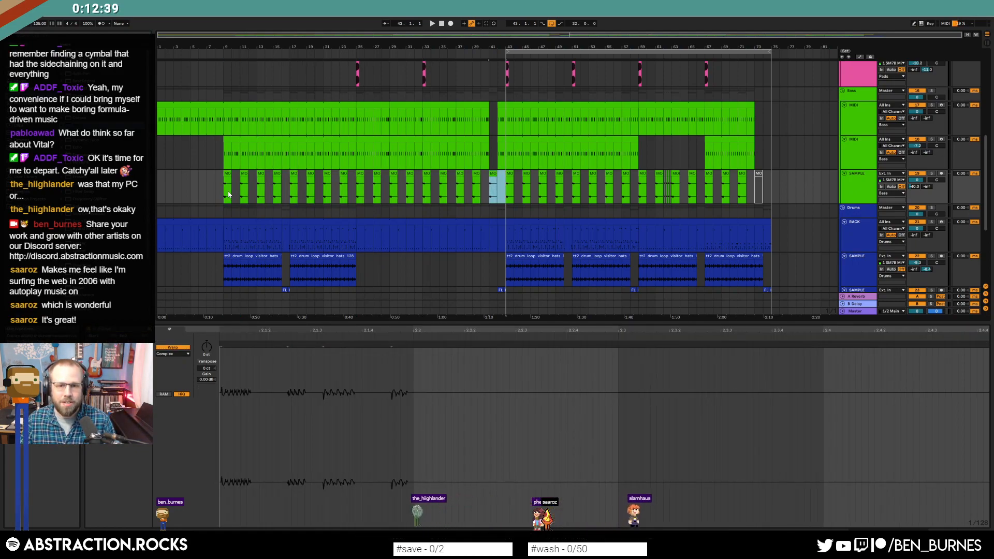
key(ctrl+z)
click(221, 185)
key(space)
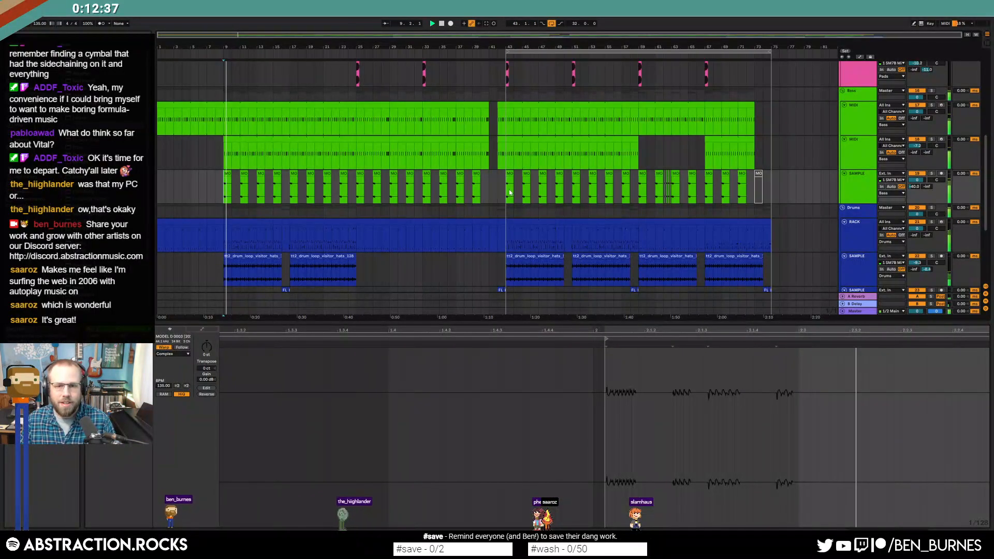
- Copy the four short MODEL D slices from bar 62 into bars 70, 74 and 66
key(shift+Tab)
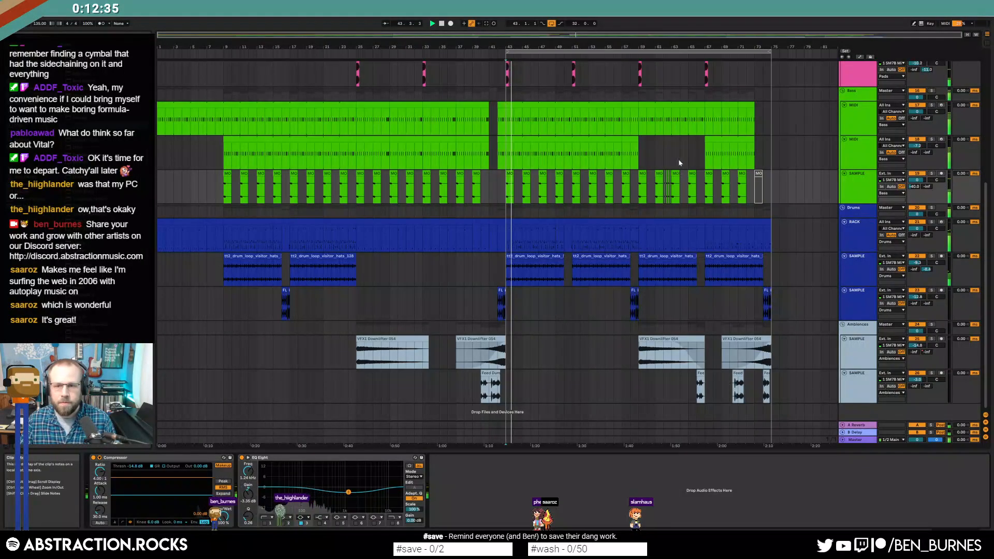
drag(671, 46, 338, 106)
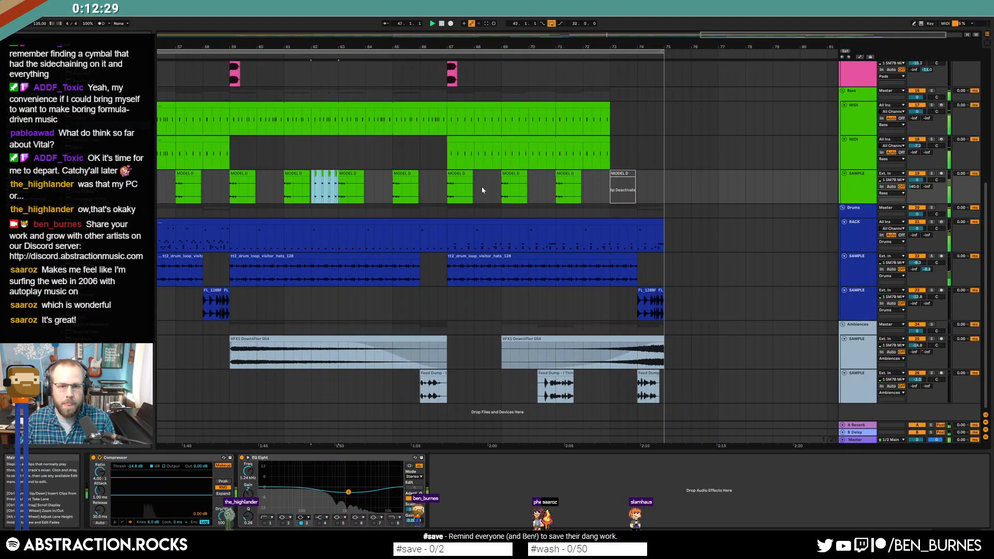
click(531, 190)
key(ctrl+v)
click(641, 189)
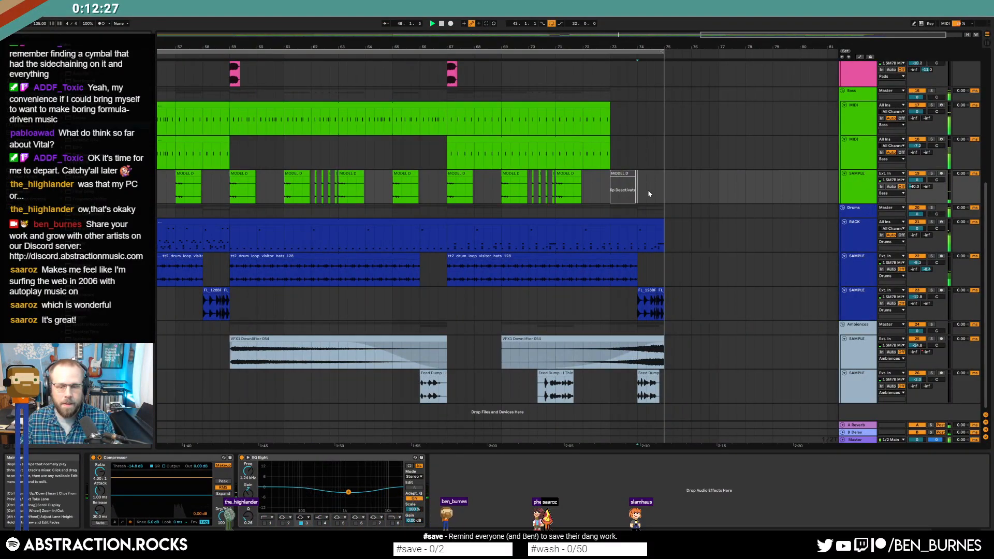
key(ctrl+v)
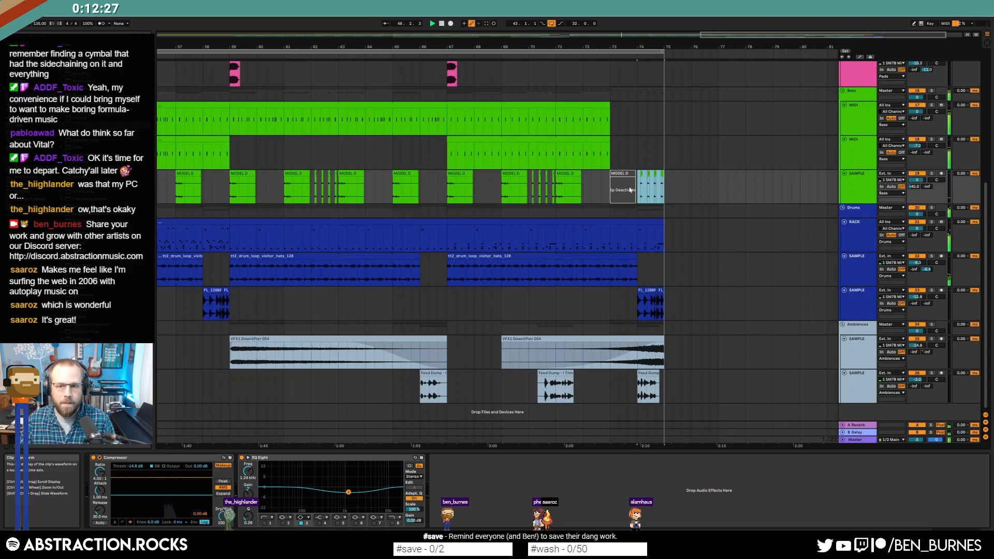
click(420, 189)
key(ctrl+v)
click(438, 271)
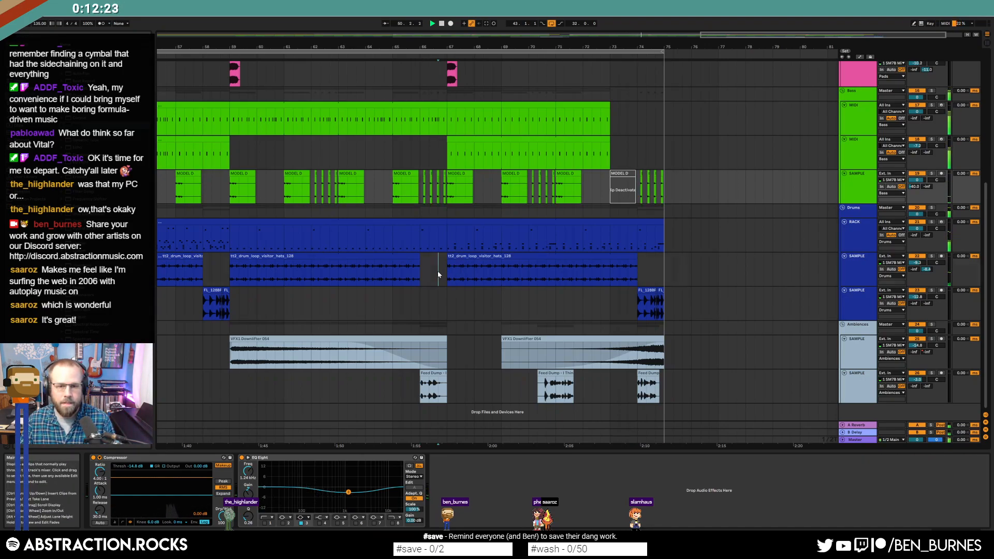
drag(430, 47, 429, 33)
key(shift+Tab)
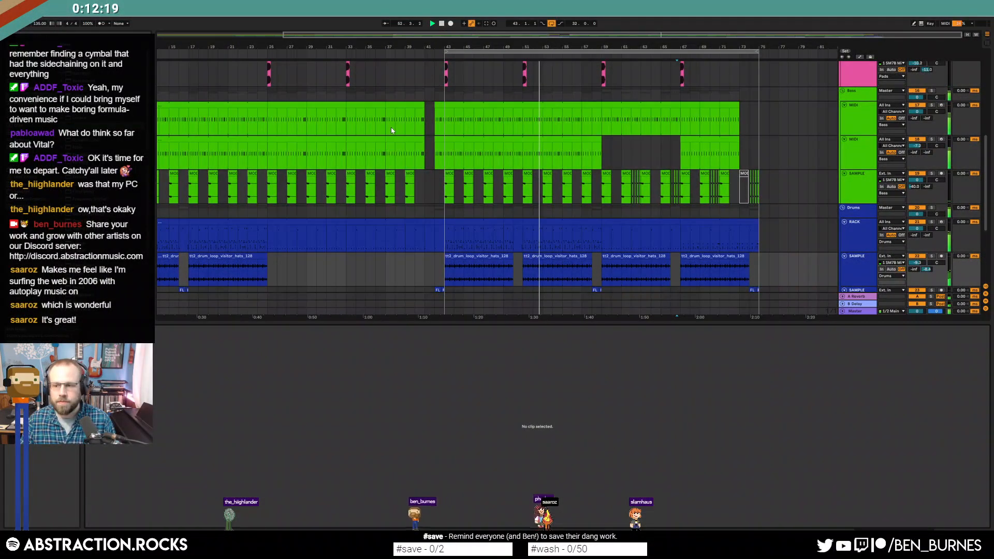
key(shift+Tab)
key(a)
key(a)
key(shift+Tab)
key(shift+Tab)
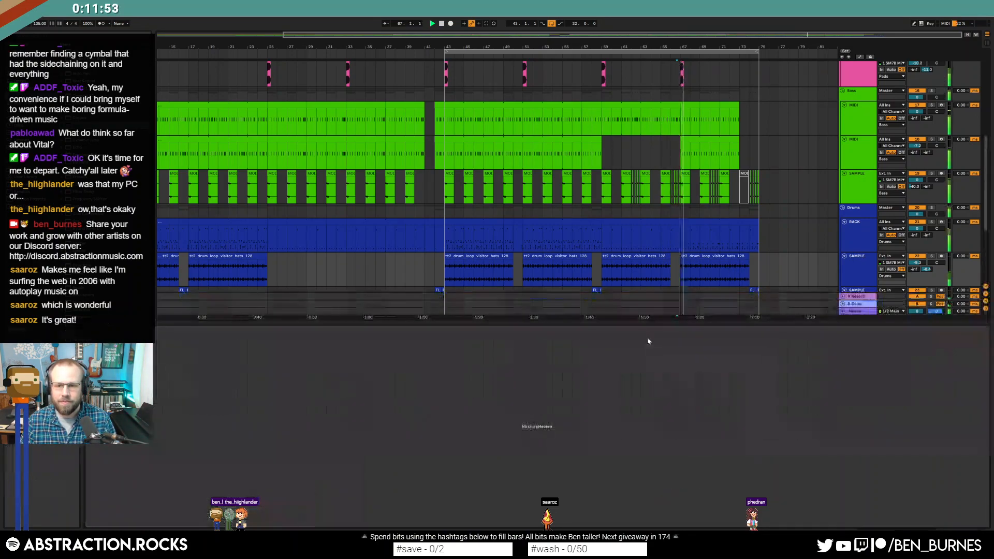
- Check the Delay Dry/Wet automation around the Feed Dump clips on the Ambiences sample track
click(676, 371)
key(a)
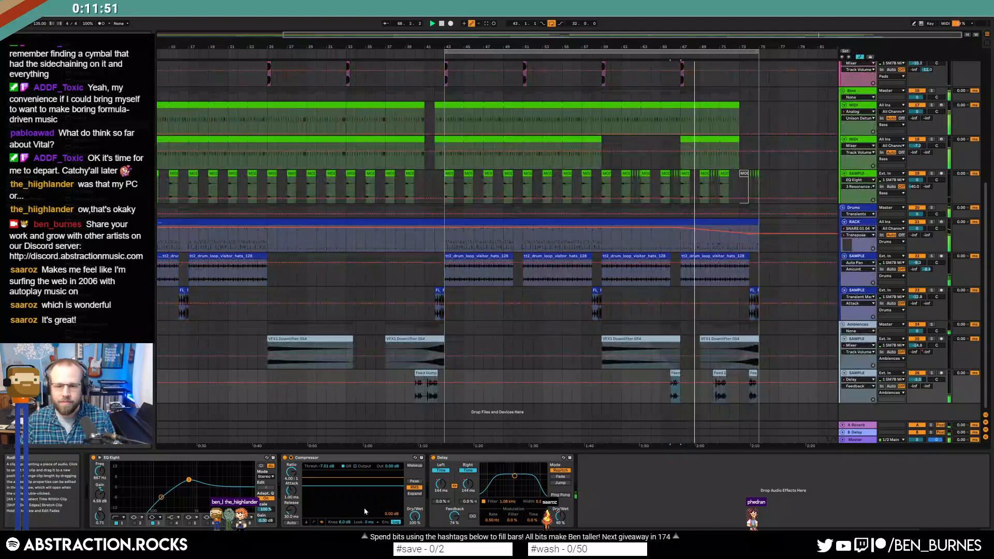
click(568, 524)
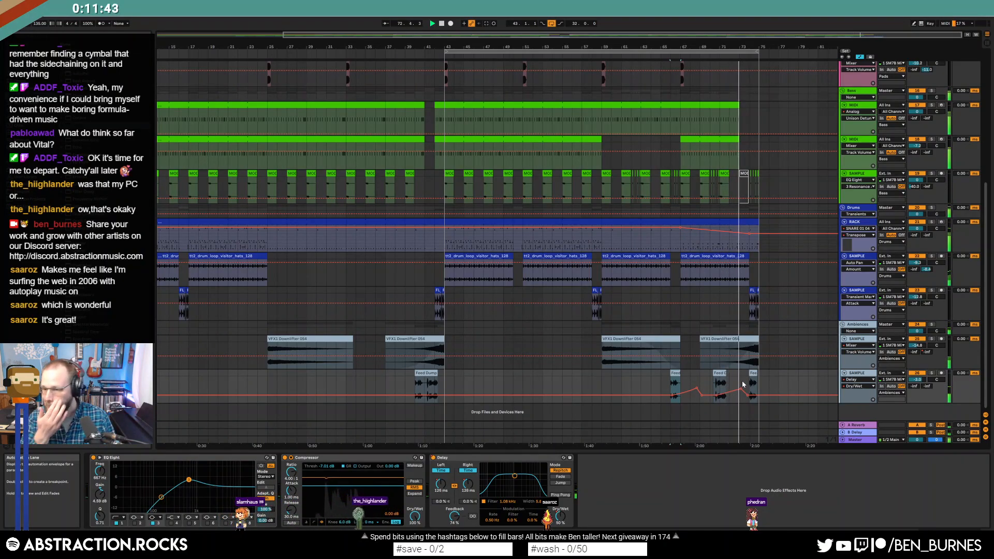
key(a)
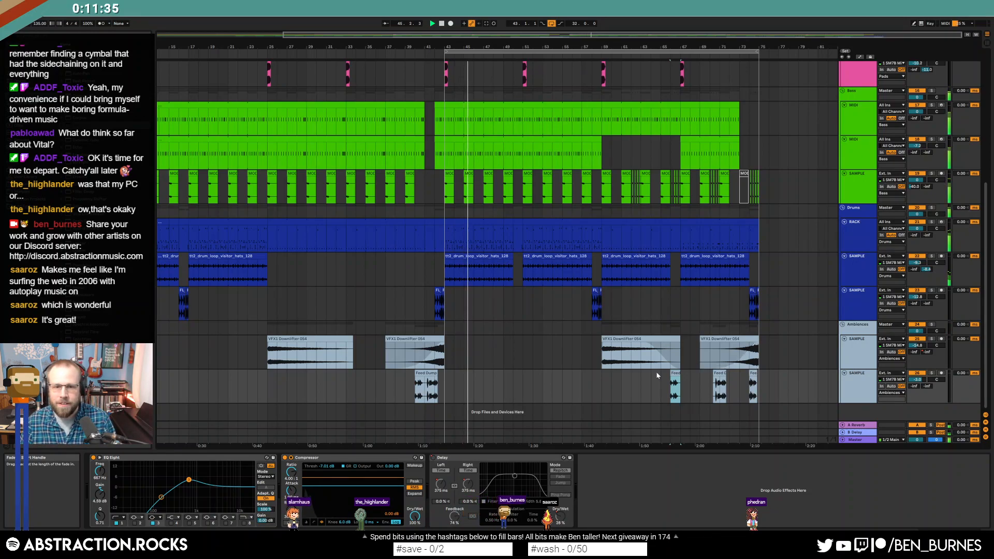
scroll(549, 373, up, 5)
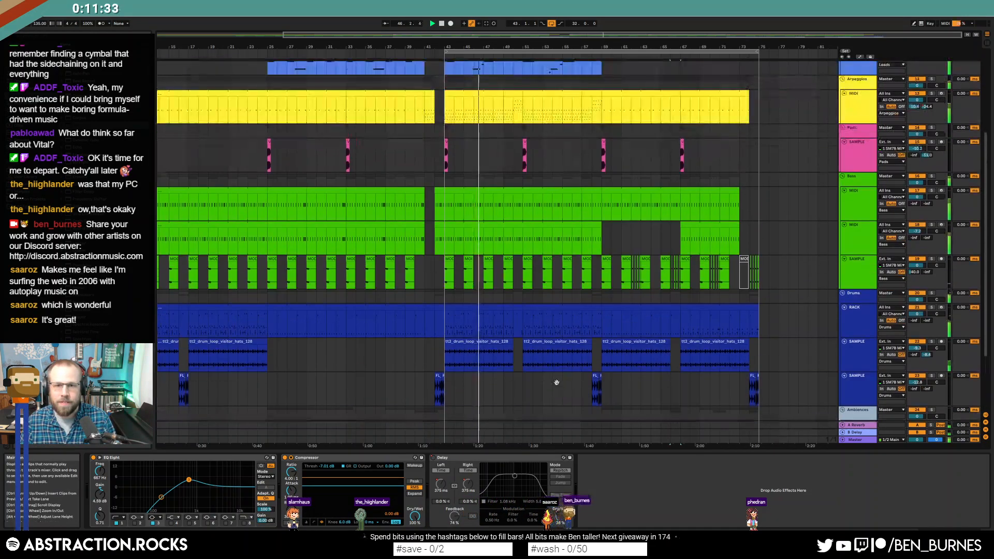
scroll(555, 387, up, 1)
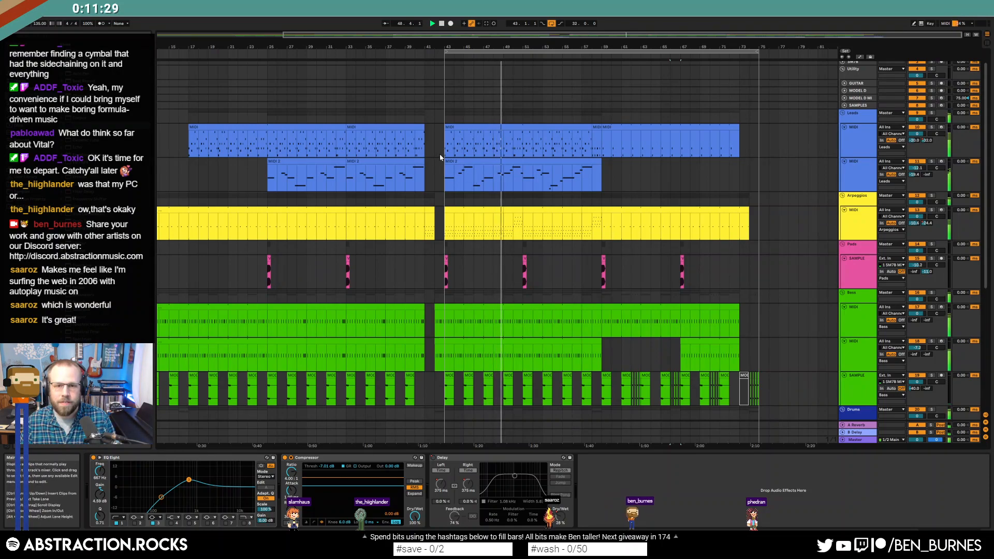
- Copy the eight-bar section from bar 25 to bar 33 across the tracks and paste it at bar 75
drag(267, 145, 346, 441)
key(space)
key(ctrl+c)
click(760, 123)
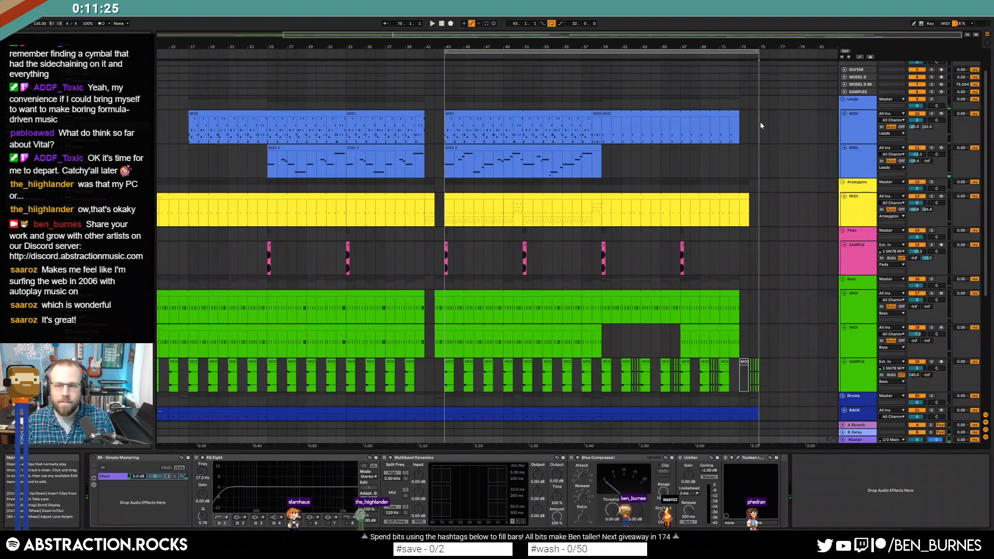
key(ctrl+v)
- Duplicate the pad hit at bar 75 one beat later and shorten the first hit to half a beat
click(767, 253)
scroll(767, 253, up, 6)
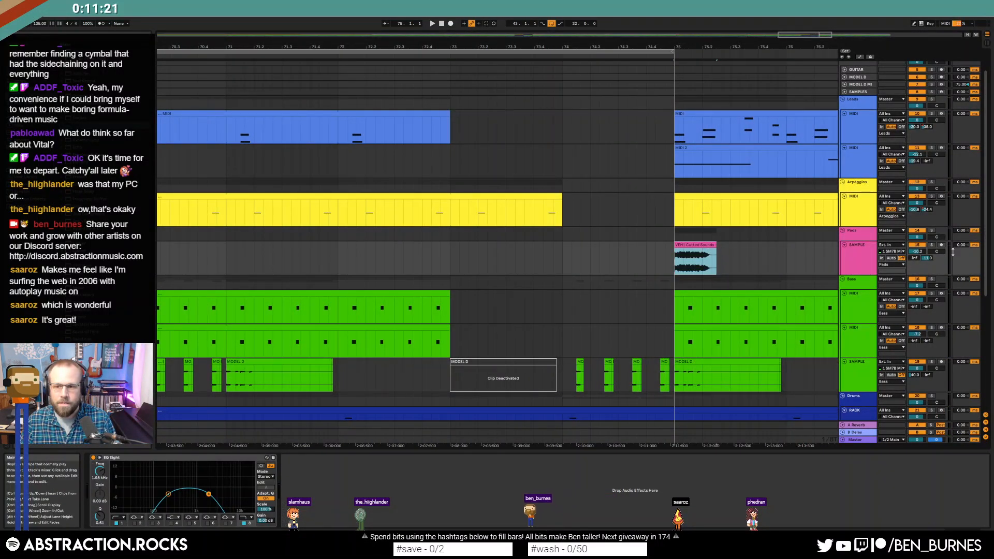
drag(700, 243, 732, 243)
click(689, 244)
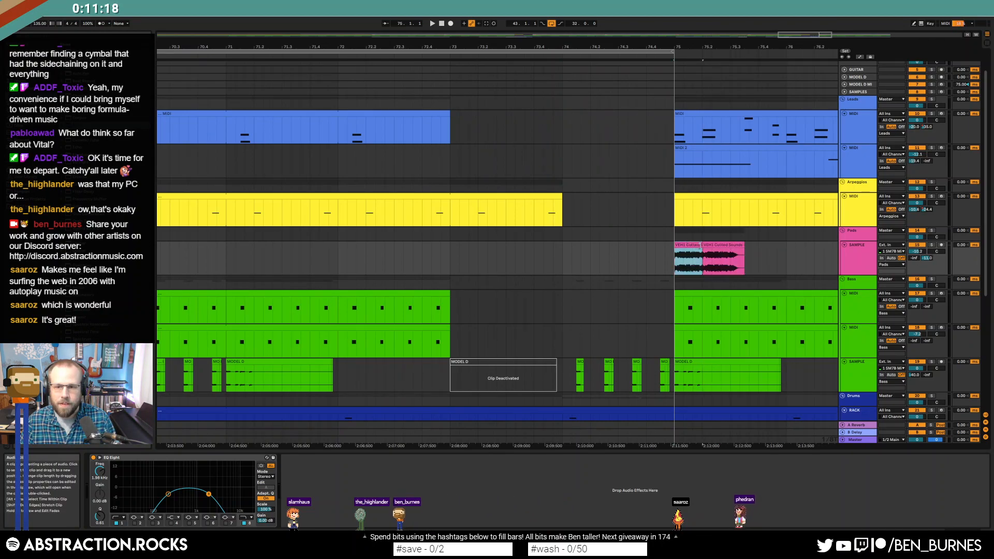
click(692, 249)
click(681, 256)
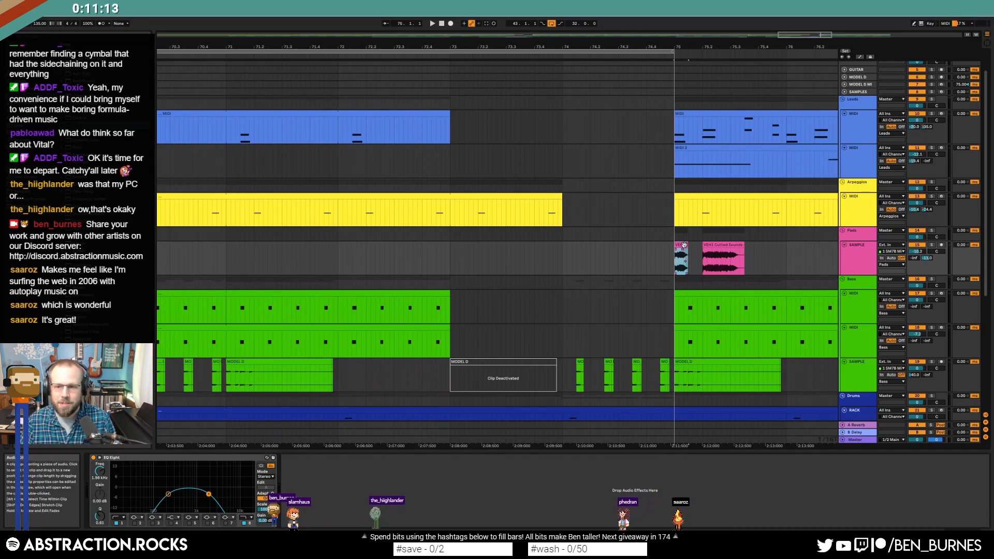
- Drop the Pads sample track's B-Delay send automation under the short hit at bar 75, and play the passage with looping off
key(a)
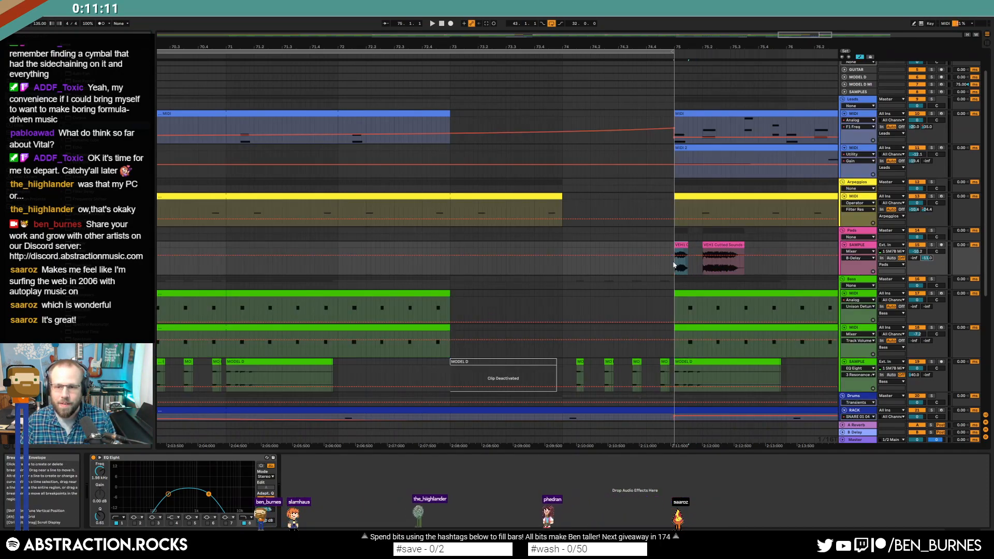
click(641, 248)
key(space)
click(551, 23)
key(space)
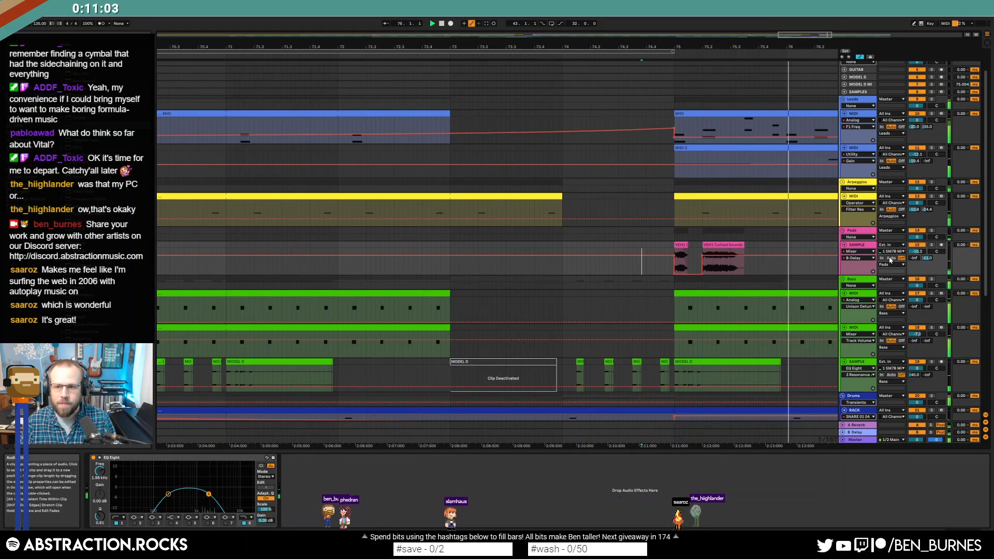
key(space)
- Try raising the Pads sample track's volume automation just before bar 75, and undo the change
click(917, 252)
key(a)
key(a)
drag(661, 258, 668, 251)
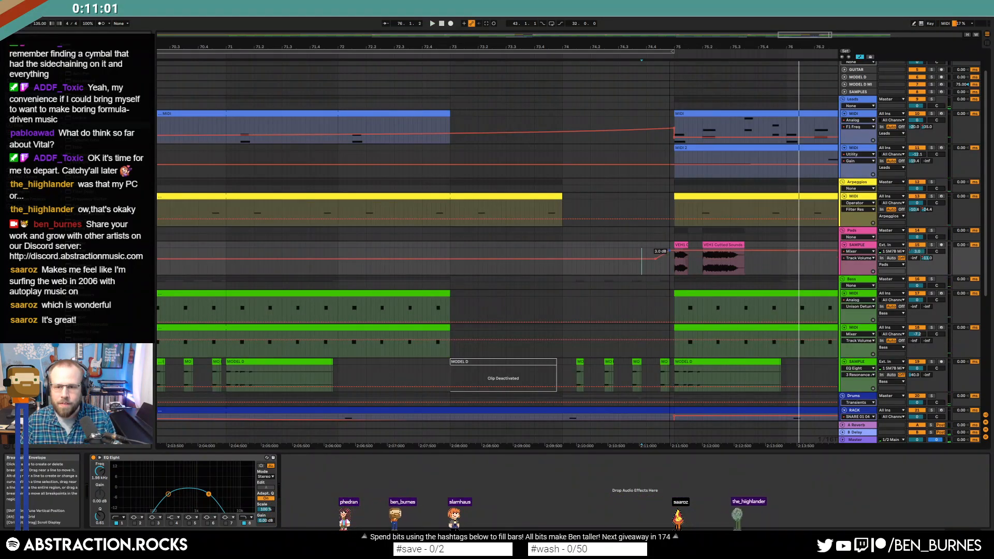
key(ctrl+z)
key(ctrl+z)
- Raise the clip gain of both pad hits at bar 75 and play them back
click(681, 245)
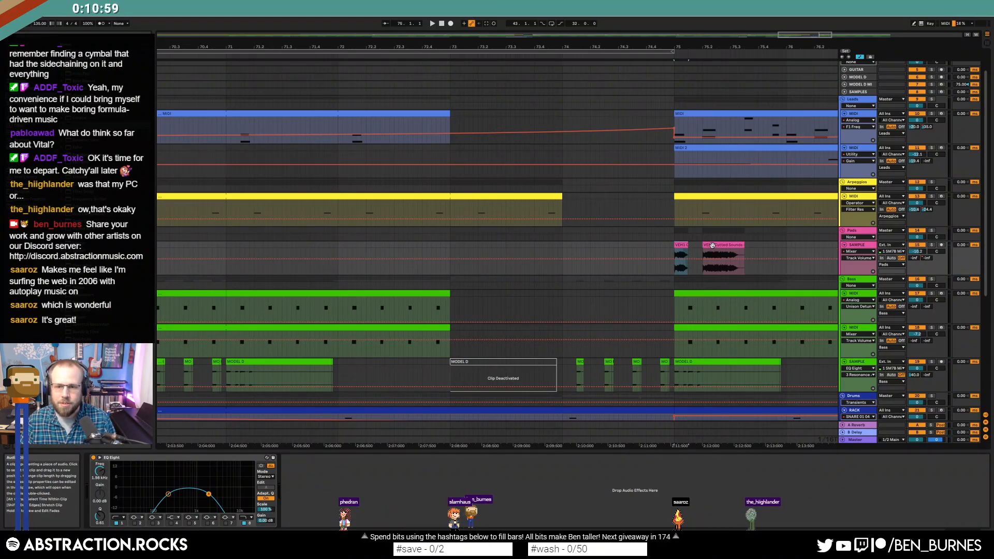
double_click(713, 246)
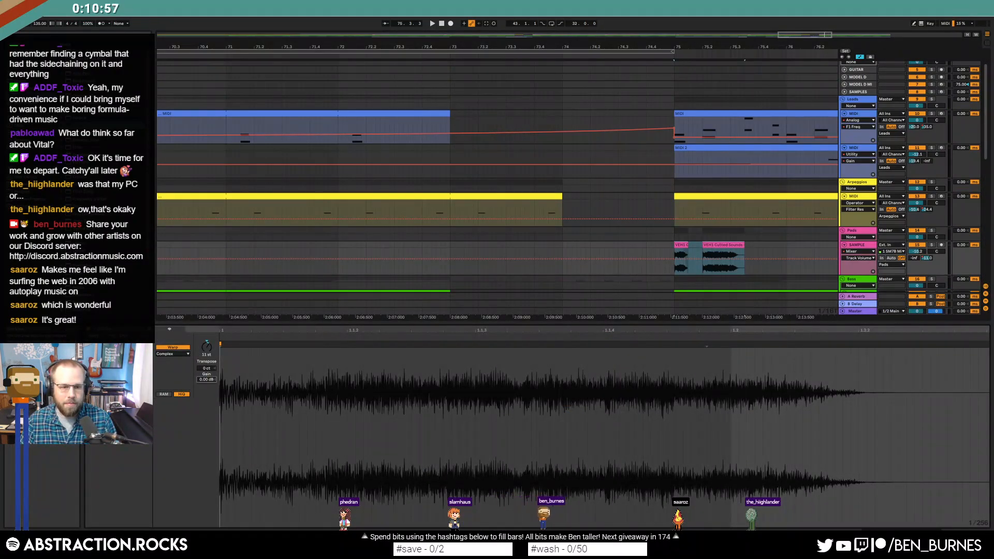
drag(206, 380, 206, 365)
key(space)
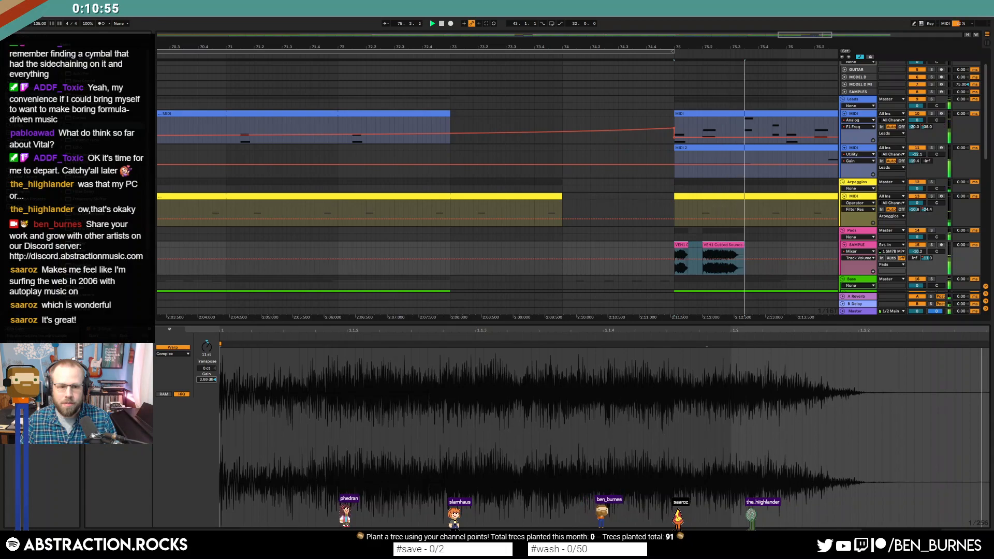
key(shift+Tab)
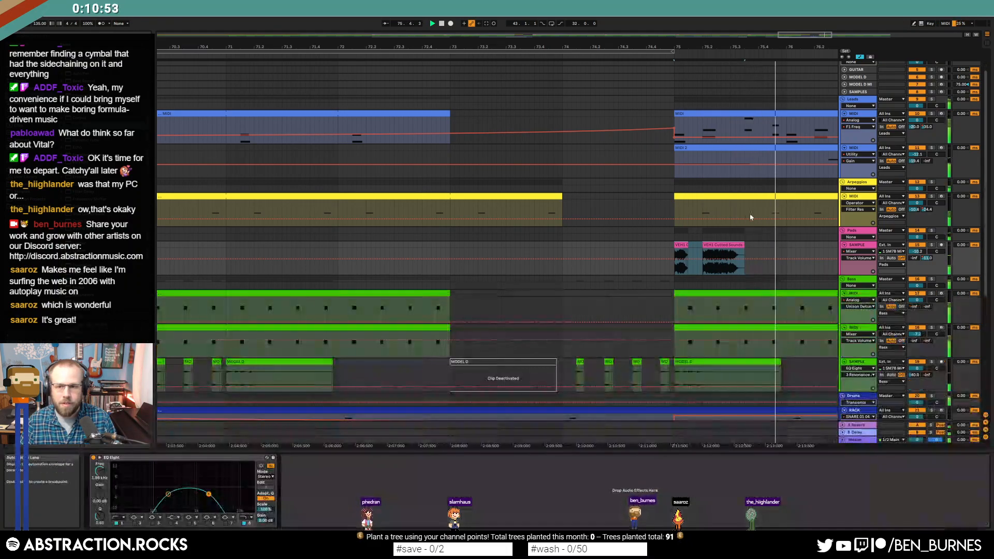
- Delete the upper Leads track's MIDI clip spanning bars 75 to 83
scroll(758, 220, down, 4)
key(a)
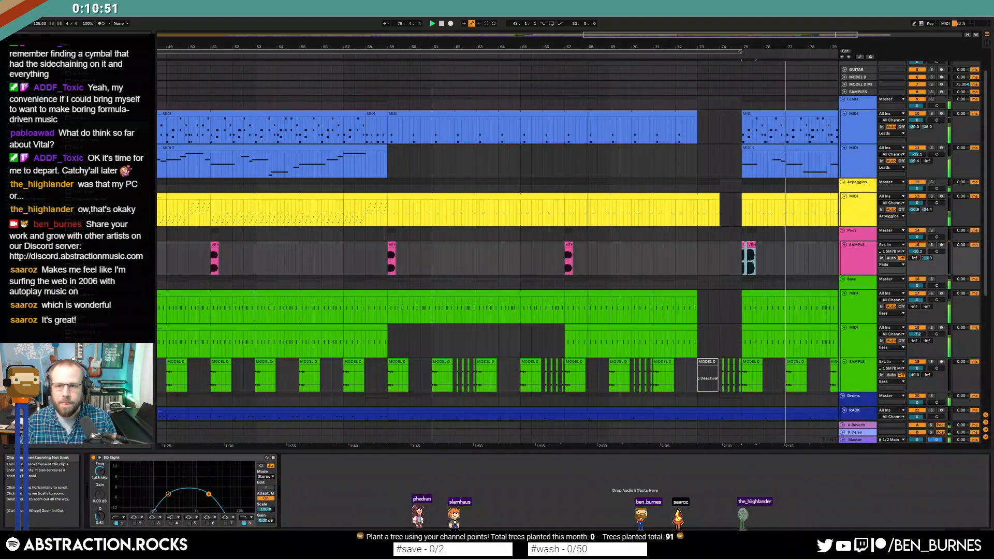
scroll(676, 113, right, 5)
click(652, 114)
key(Delete)
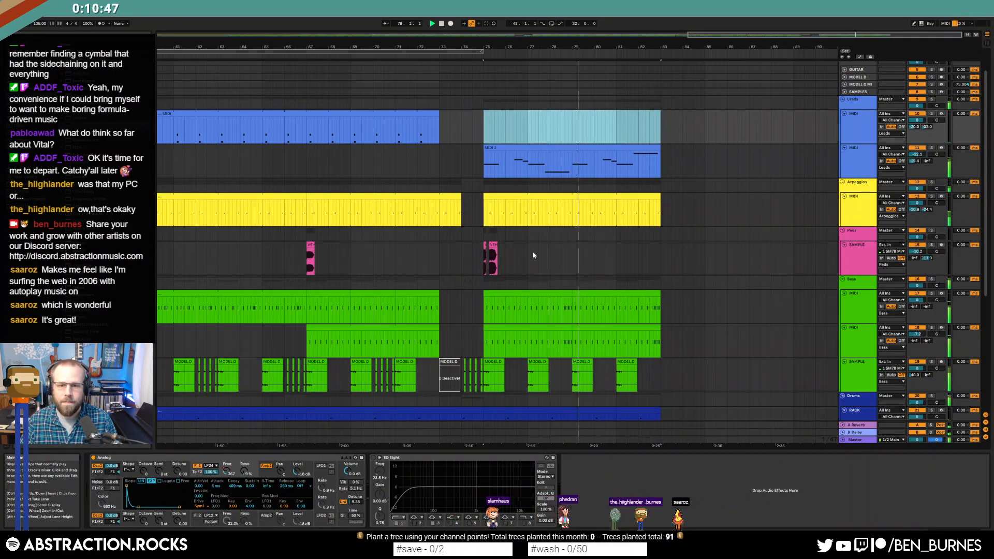
- Duplicate the four-bar pad section with the double hit from bar 75 to bar 79
drag(571, 253, 480, 256)
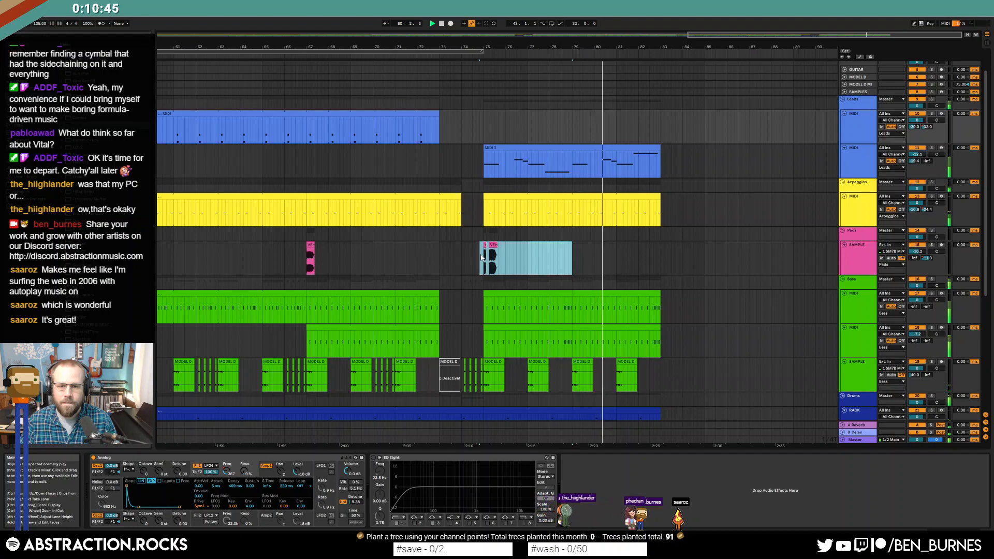
key(ctrl+d)
- Loop the MIDI 2 lead clip at bars 75 to 83 and compare playback with it deactivated and active
key(a)
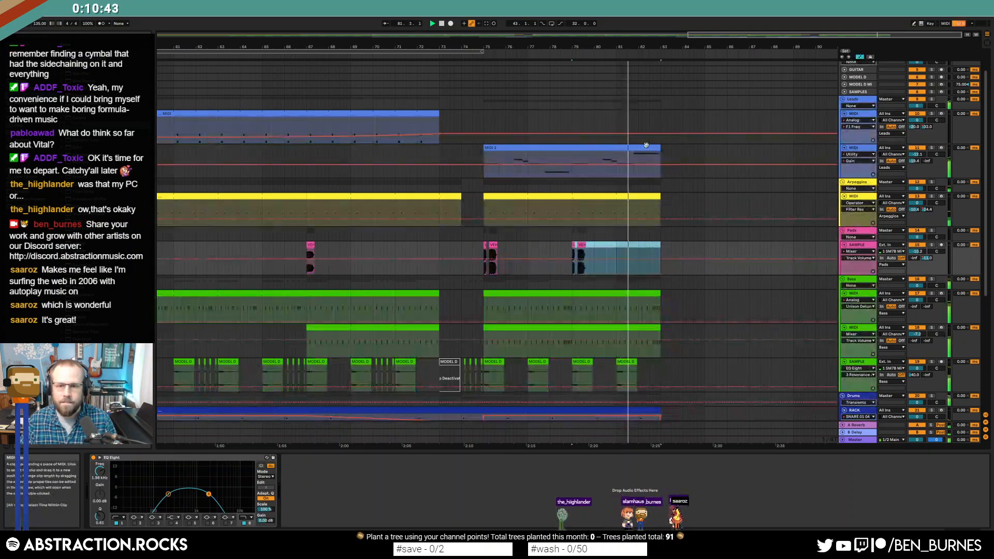
click(646, 146)
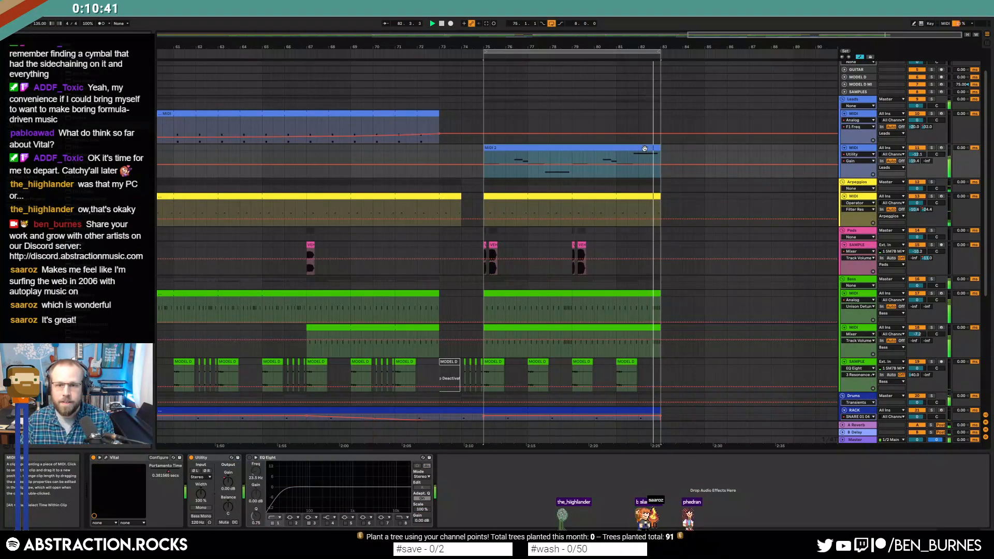
key(0)
key(0)
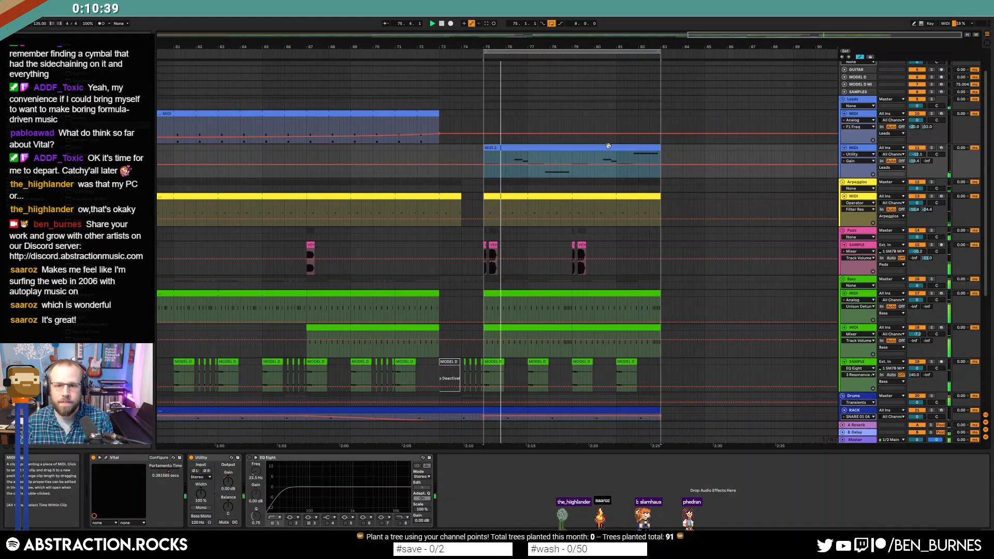
double_click(563, 149)
key(shift+Tab)
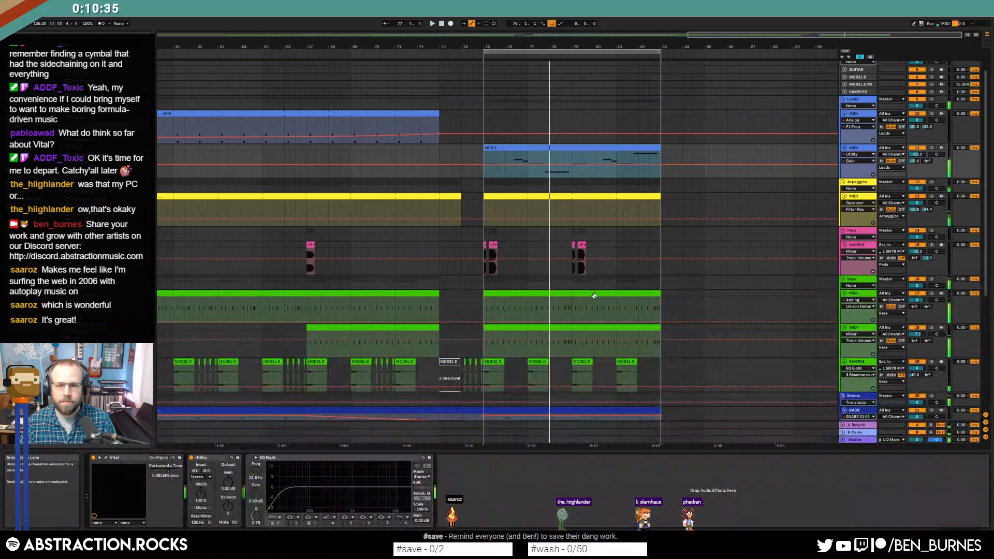
- Extend the loop end far past bar 83 and delete the downlifter clip that starts at bar 75
scroll(601, 301, down, 4)
scroll(606, 234, down, 6)
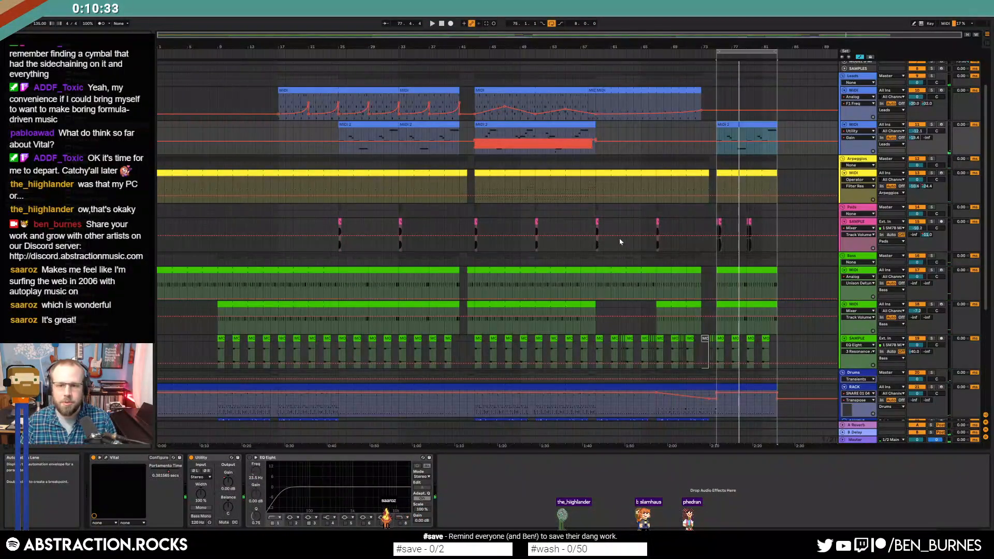
scroll(615, 275, down, 1)
key(a)
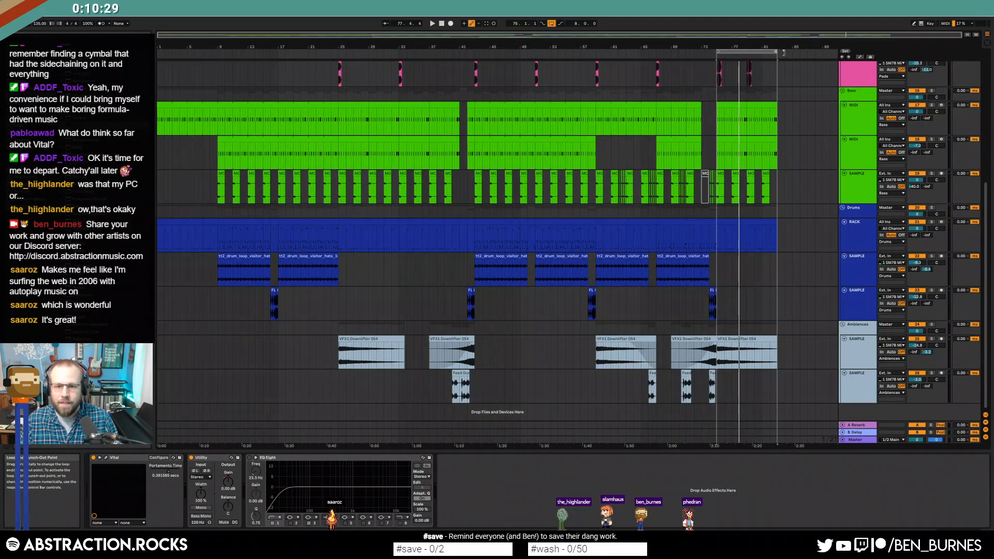
drag(778, 52, 942, 54)
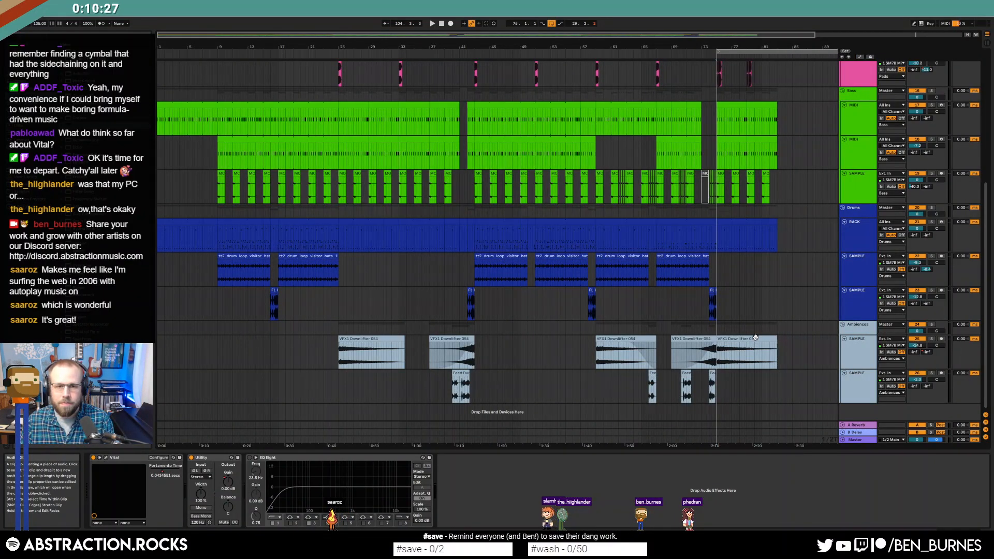
click(755, 338)
key(Delete)
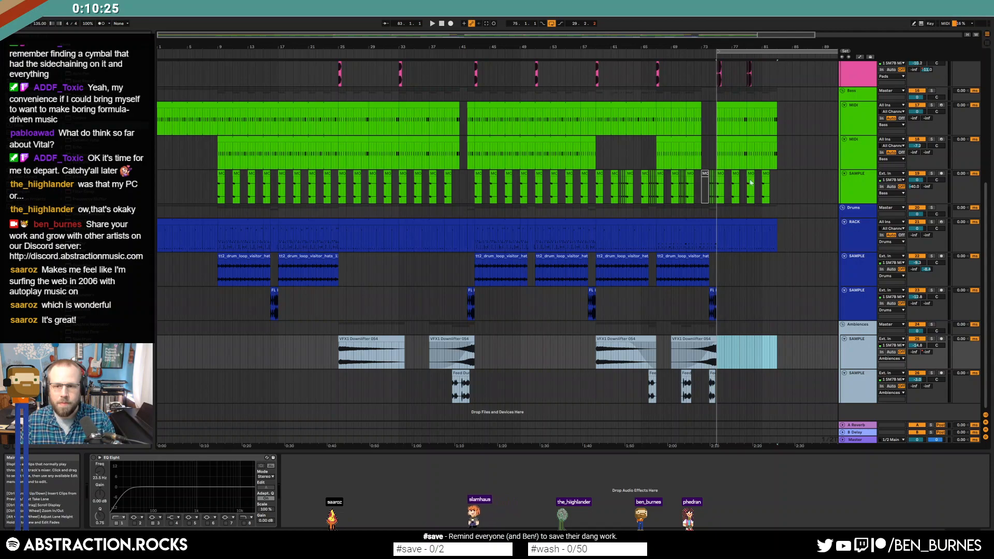
- Play from bar 73 and replace the drum rack clip at bars 75 to 83 with a copy of the one at bars 9 to 17
click(720, 114)
key(space)
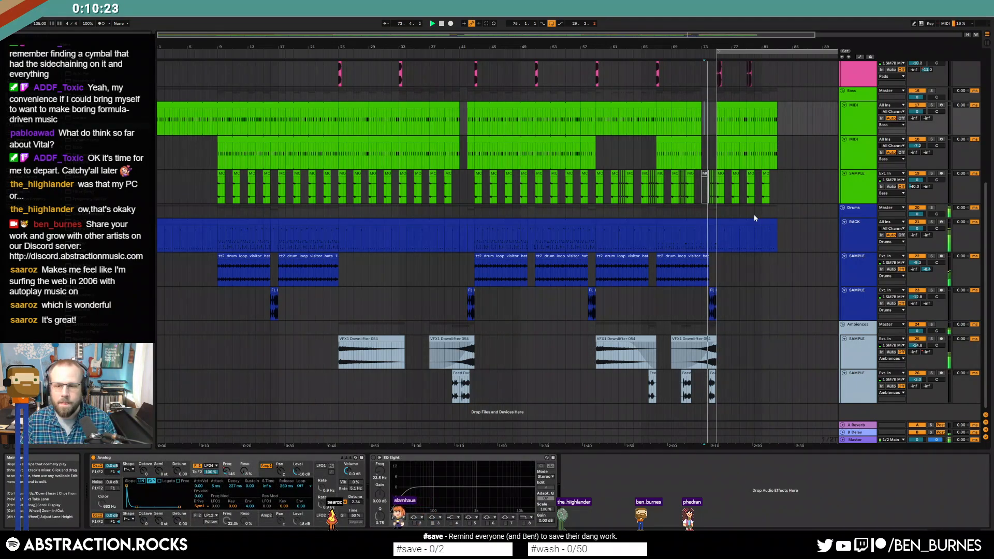
click(642, 223)
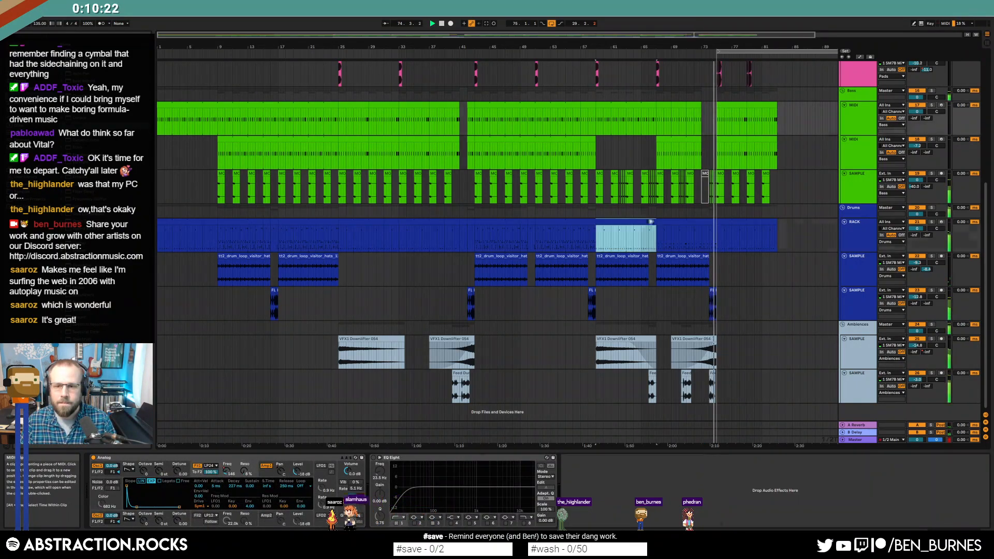
click(726, 228)
click(726, 222)
drag(218, 228, 278, 227)
click(736, 220)
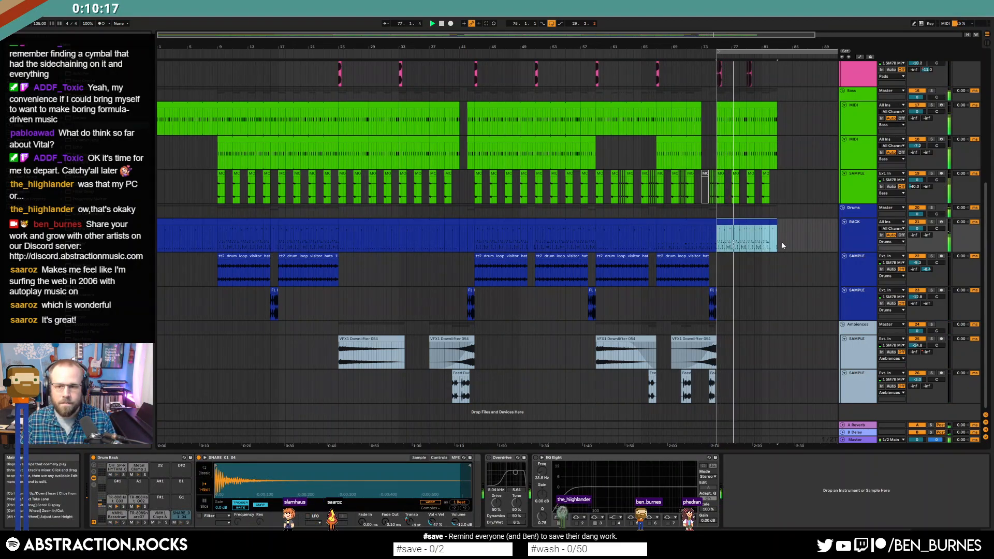
- Copy the visitor hats drum loop from bar 43 to bar 75 on the same track
click(500, 271)
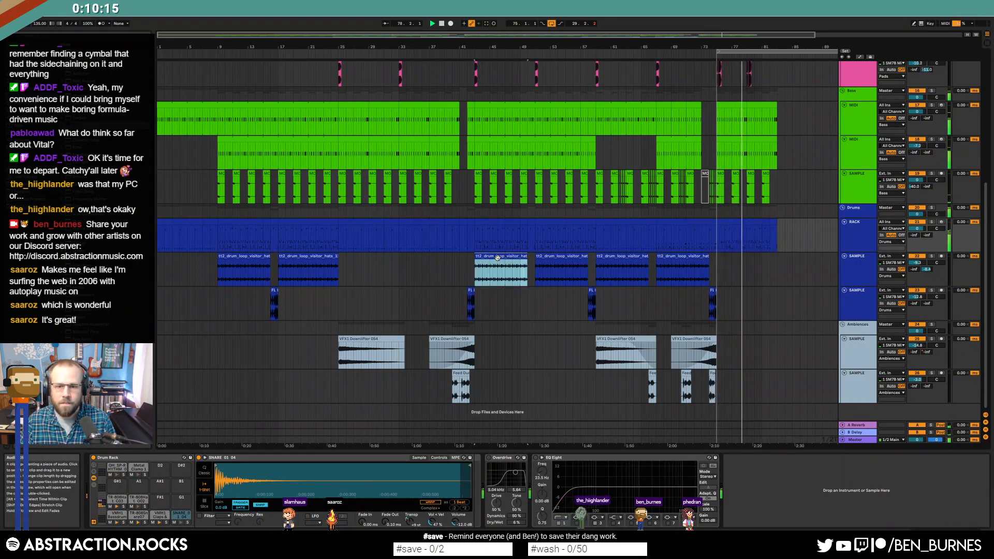
click(716, 267)
key(ctrl+v)
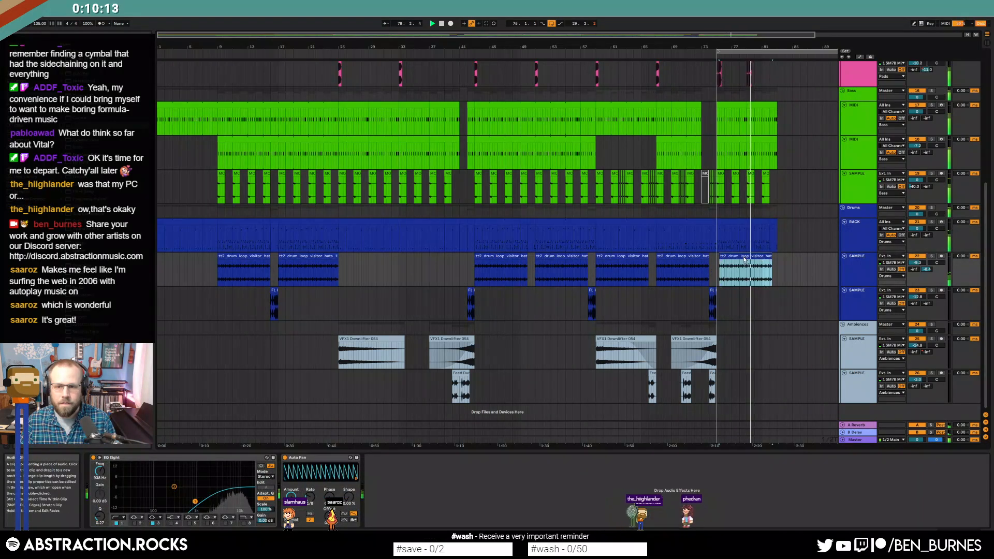
- Cut half-bar gaps out of the hats loop in every bar from 75 to 83, leaving half-bar slices
scroll(742, 258, up, 4)
drag(714, 268, 772, 271)
key(Delete)
key(Delete)
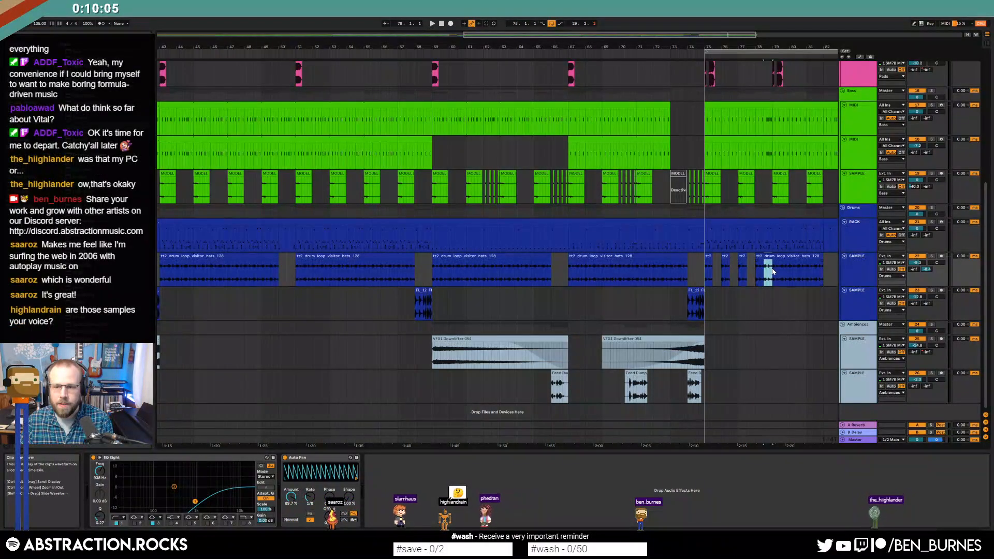
click(785, 268)
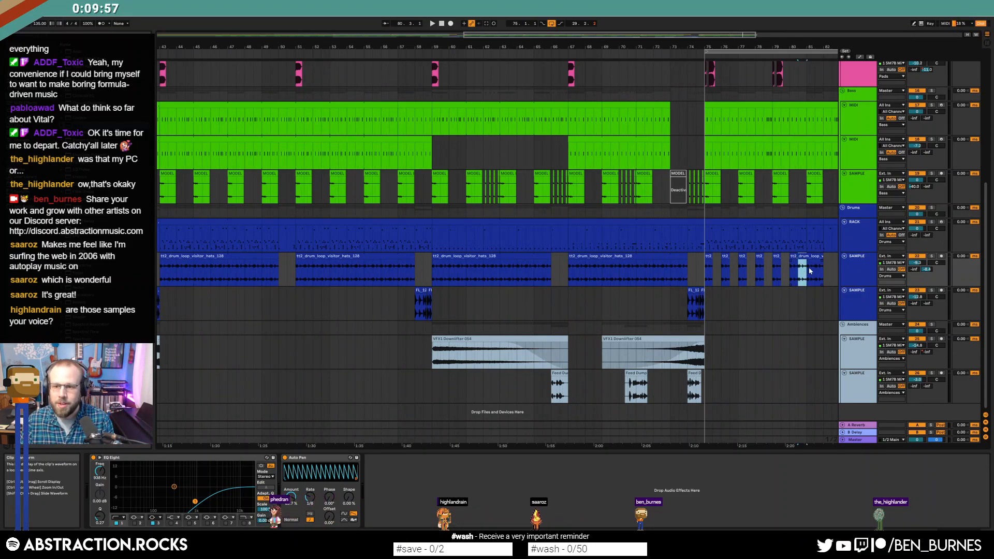
drag(734, 35, 814, 29)
key(ctrl+d)
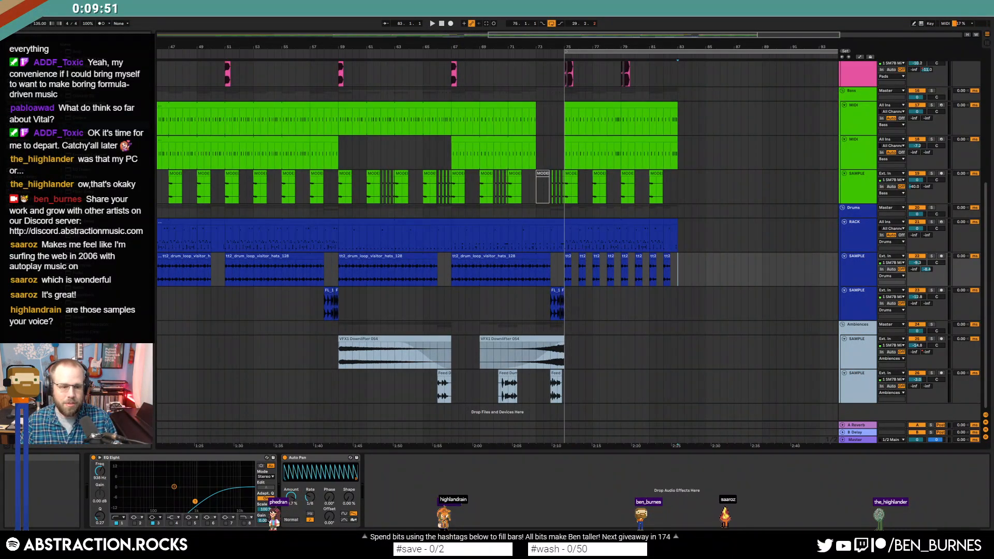
- Switch to the Sample Crate folder in File Explorer and copy the video ID from the Feed Dump sample's file name
key(alt+Tab)
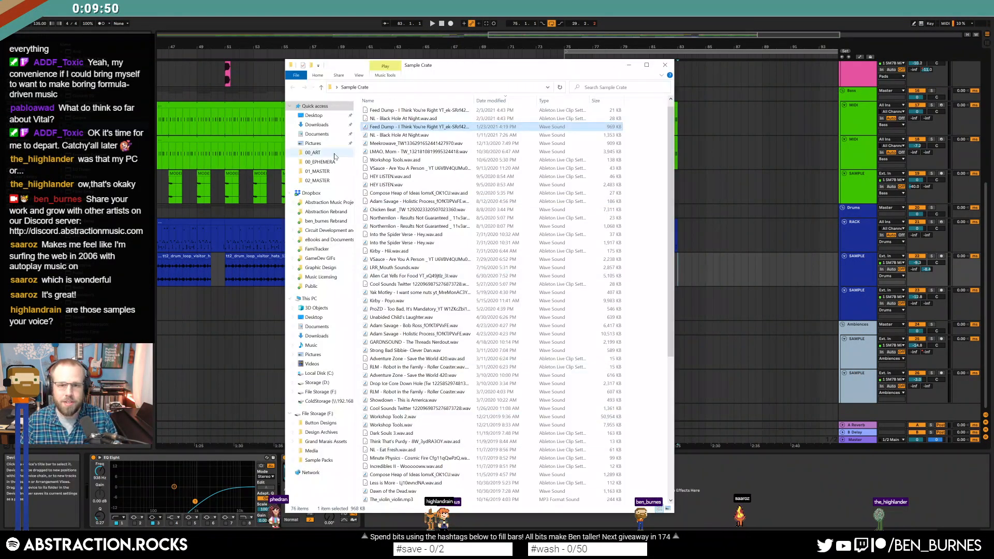
click(450, 129)
drag(445, 127, 469, 127)
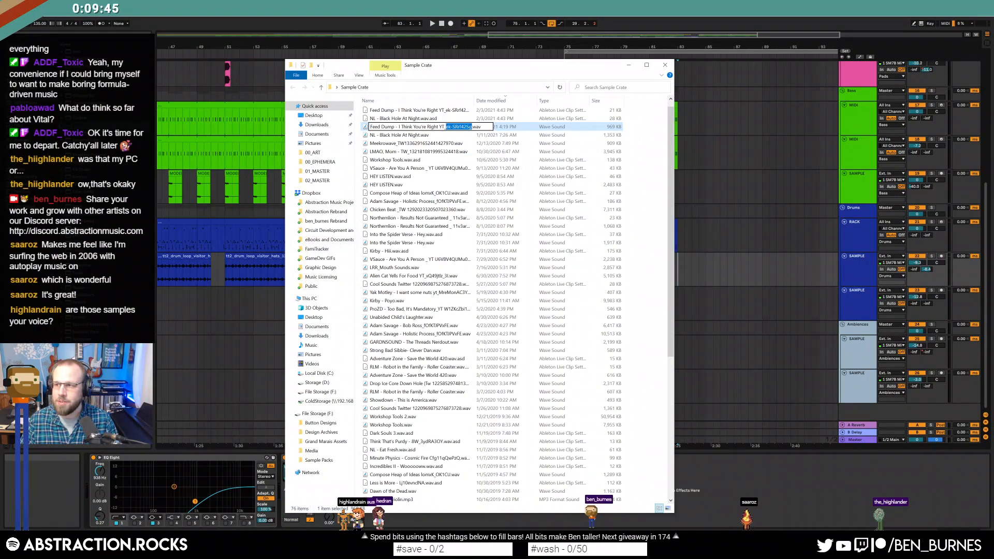
- Switch to the browser, search YouTube for ek-SRrf42Sg and open the Feed Dump 335 - Nuts! video
key(alt+Tab)
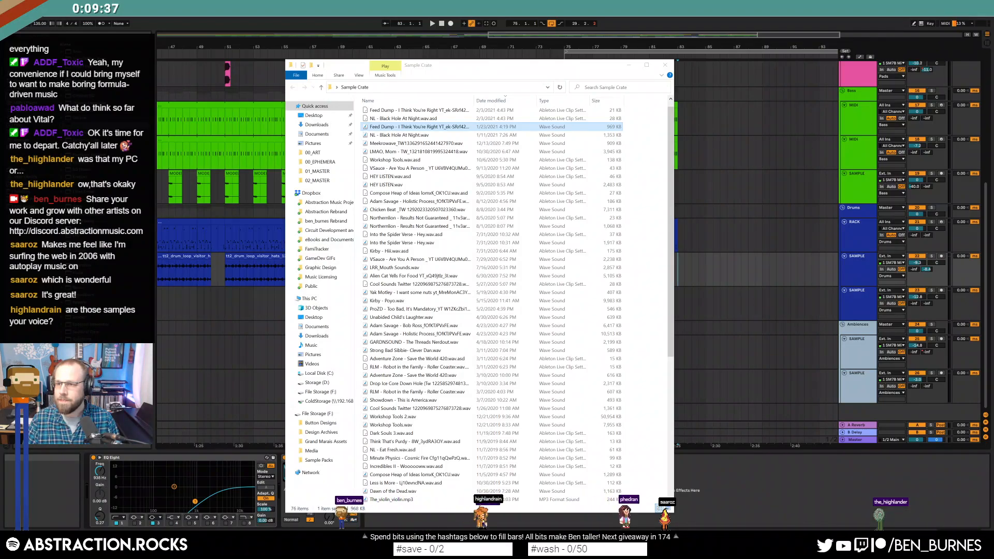
drag(972, 123, 603, 111)
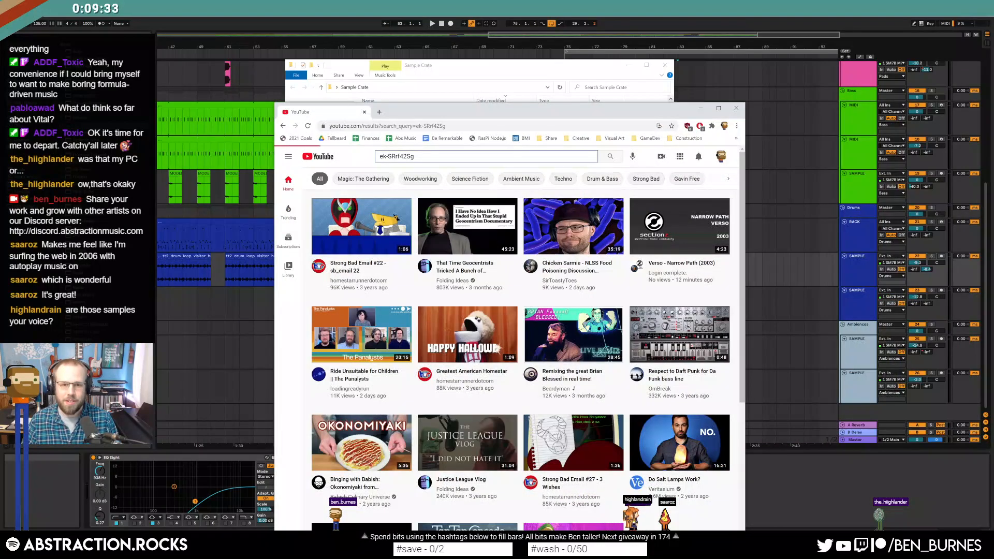
click(498, 204)
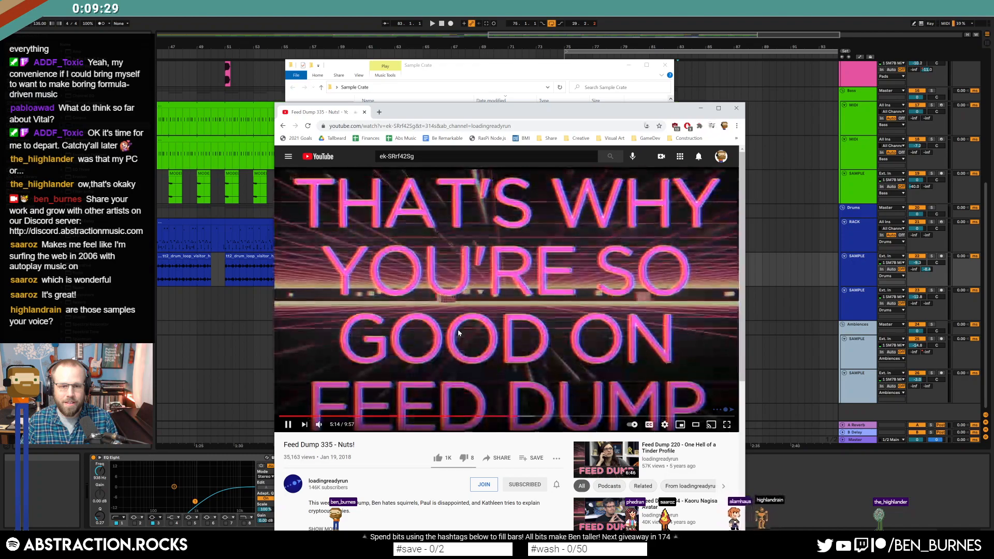
- Replay the moment around 5:14 in the Feed Dump 335 video and pause it
click(502, 396)
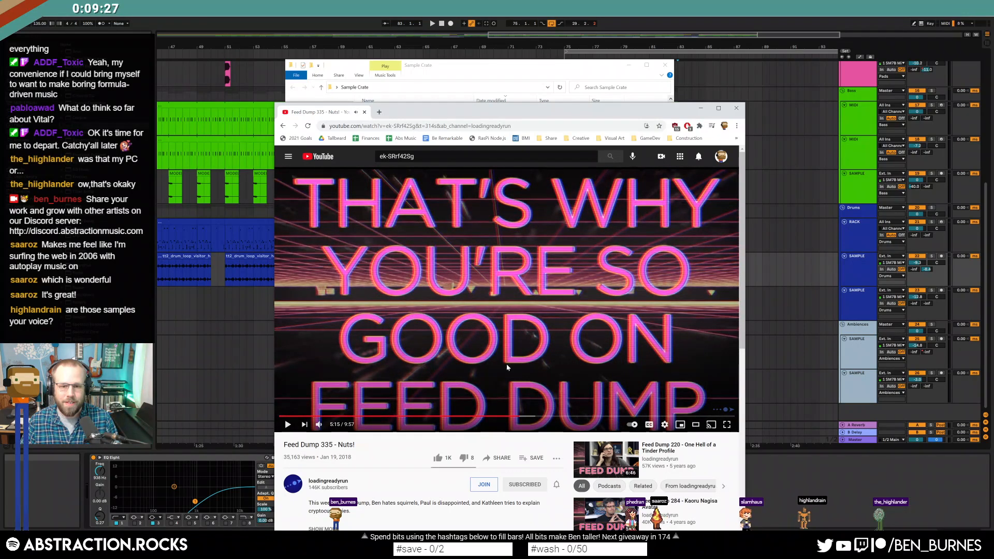
click(514, 415)
click(557, 303)
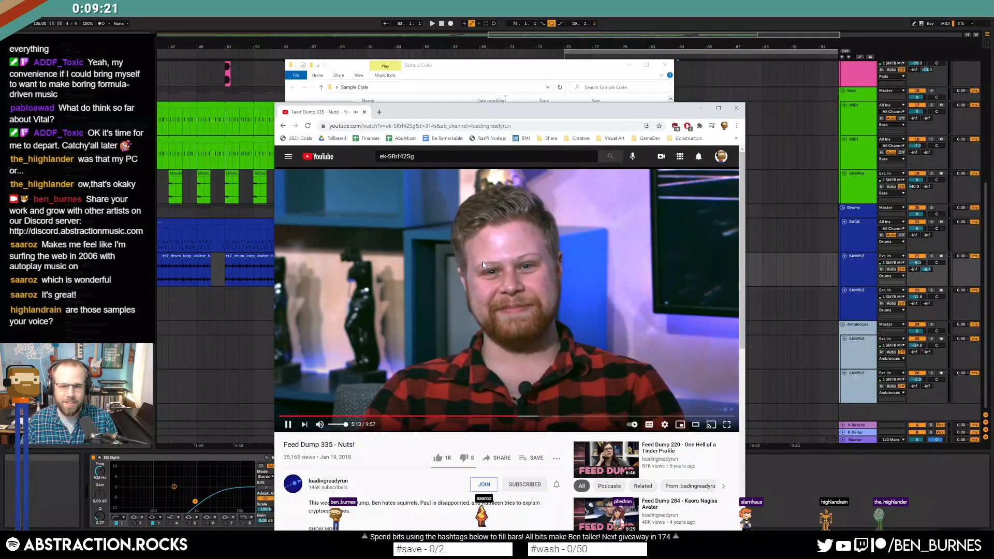
click(483, 265)
- Share the video's link up to t=314s in the stream chat, and close the video tab and the Sample Crate window
click(424, 126)
click(425, 126)
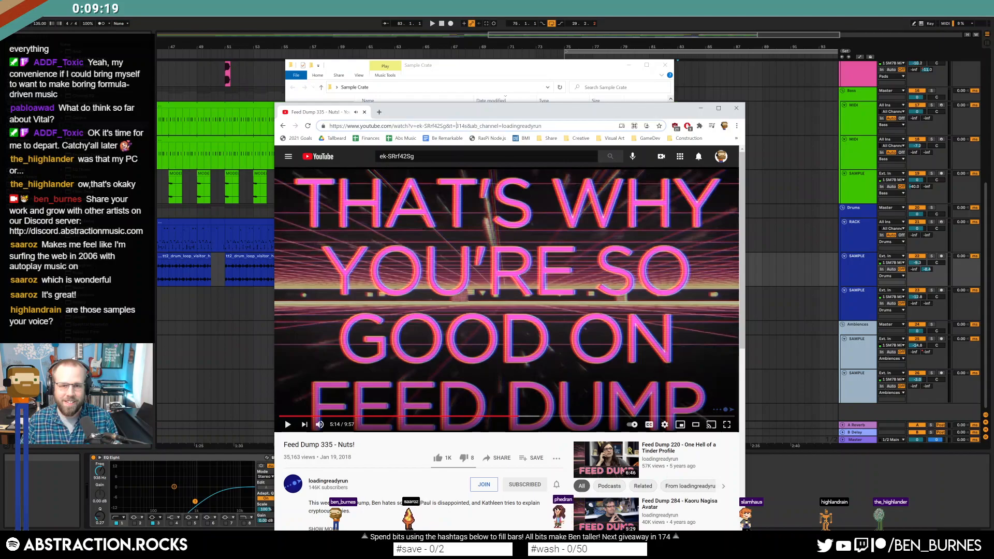
drag(467, 126, 327, 125)
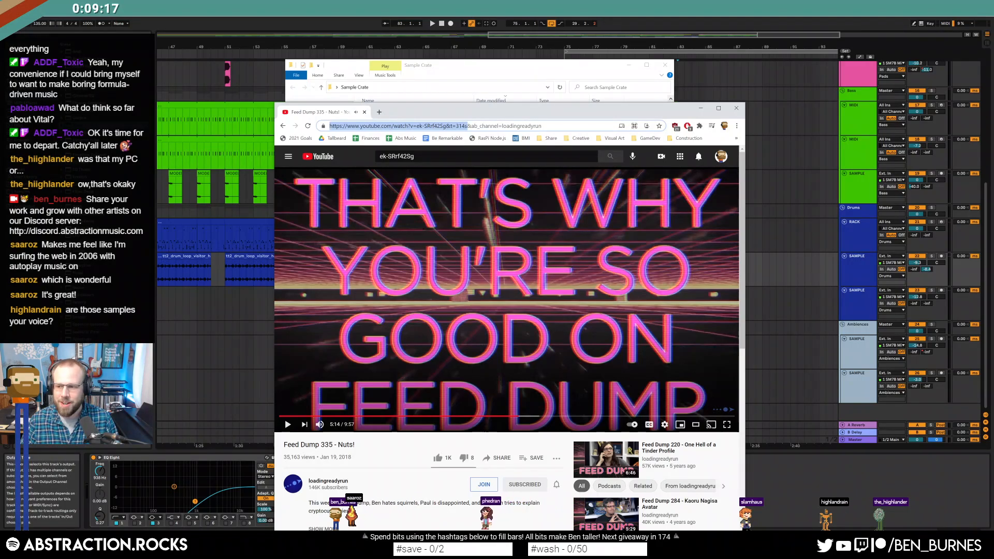
key(alt+Tab)
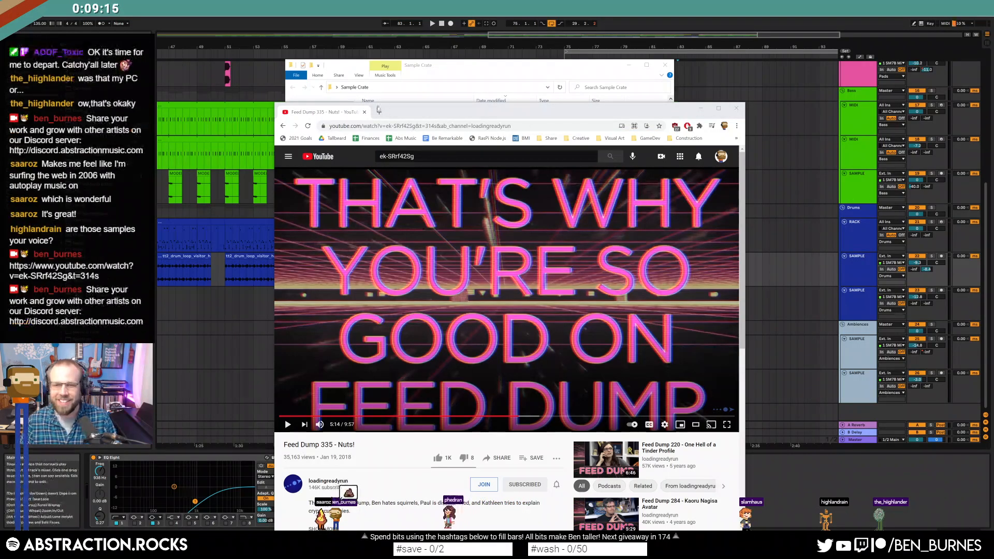
click(365, 112)
click(665, 65)
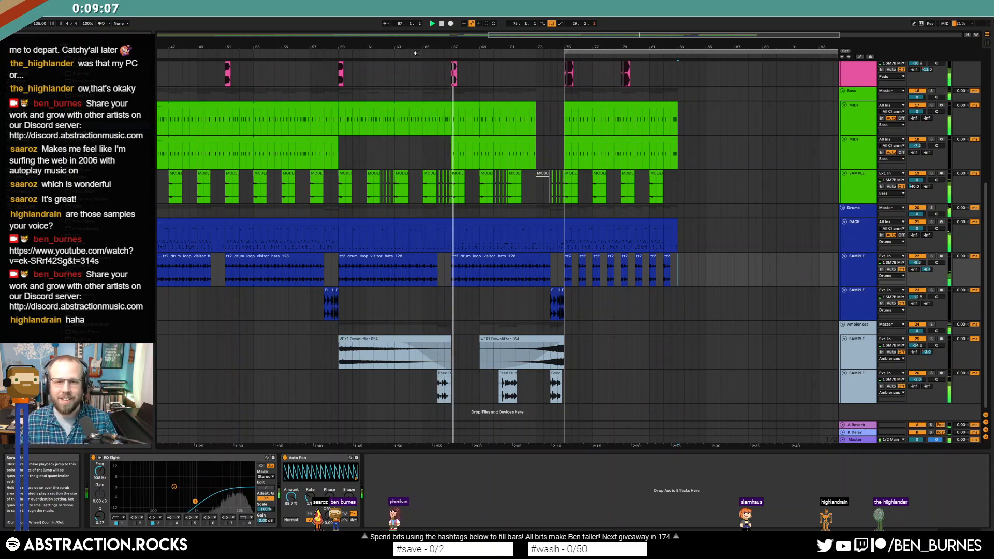
- Select the pad hits from bar 67 back to bar 25 and check their clip settings during playback
scroll(517, 154, up, 2)
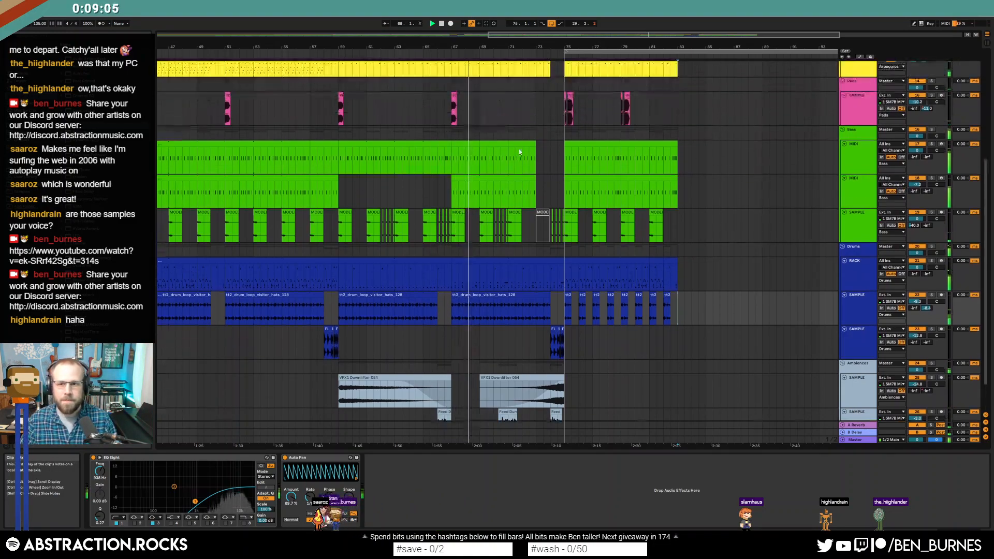
click(454, 95)
drag(564, 37, 564, 13)
shift+click(306, 96)
key(shift+Tab)
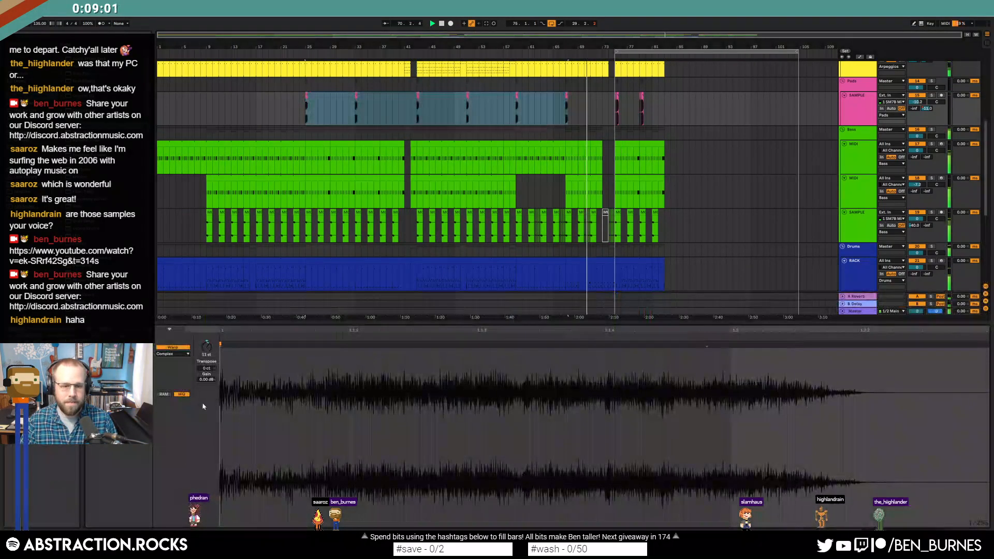
key(shift+Tab)
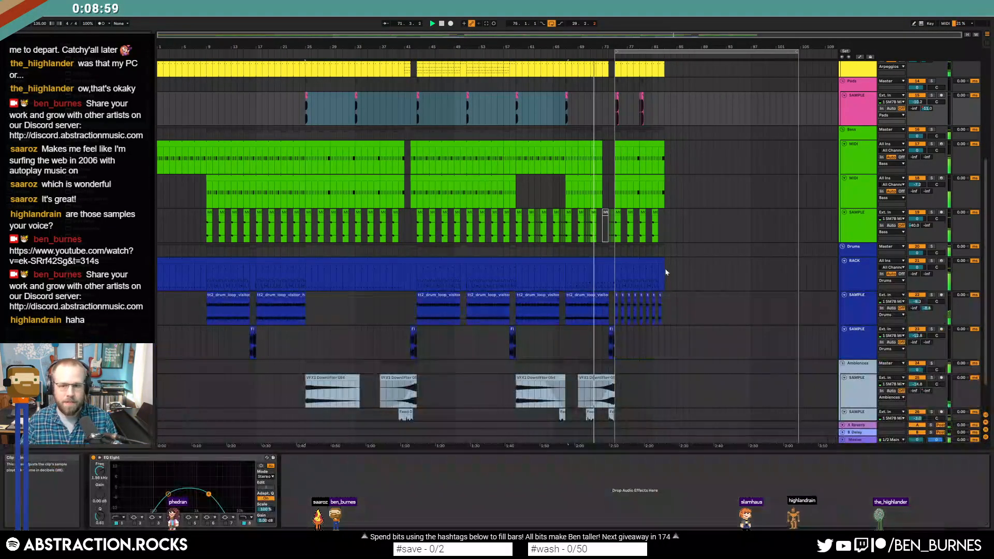
scroll(686, 265, down, 2)
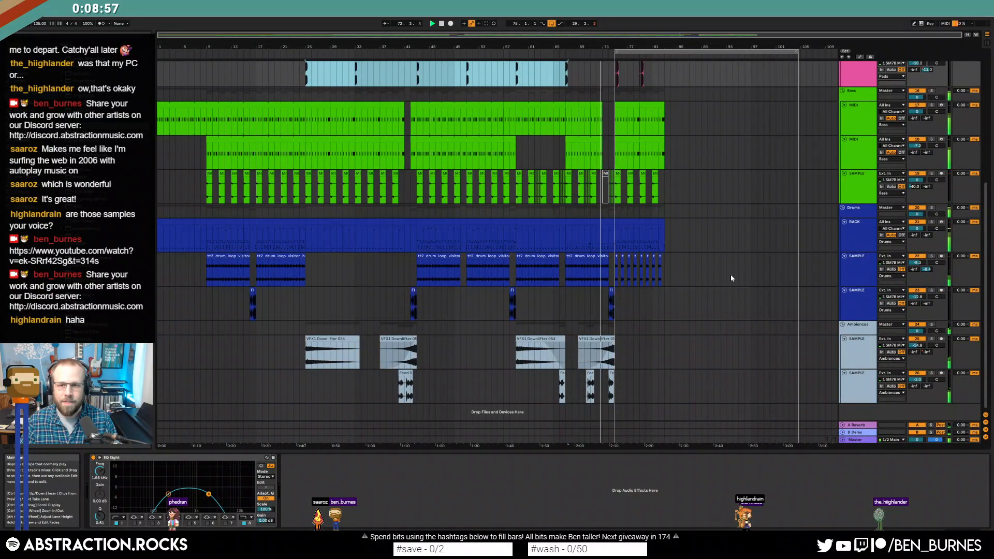
- Shorten the playback loop to cover bars 75 to 83
scroll(730, 279, up, 4)
drag(798, 52, 668, 62)
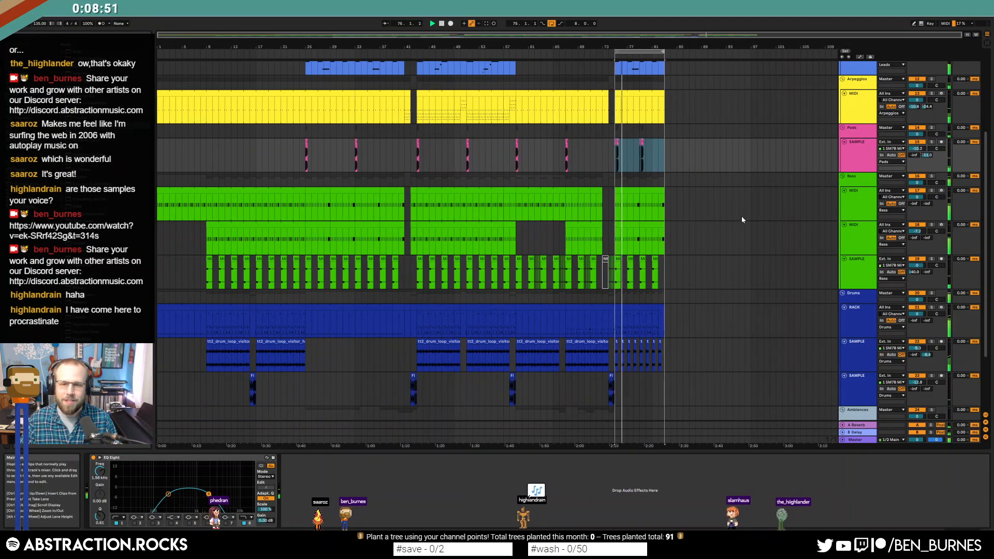
ctrl+scroll(746, 238, up, 3)
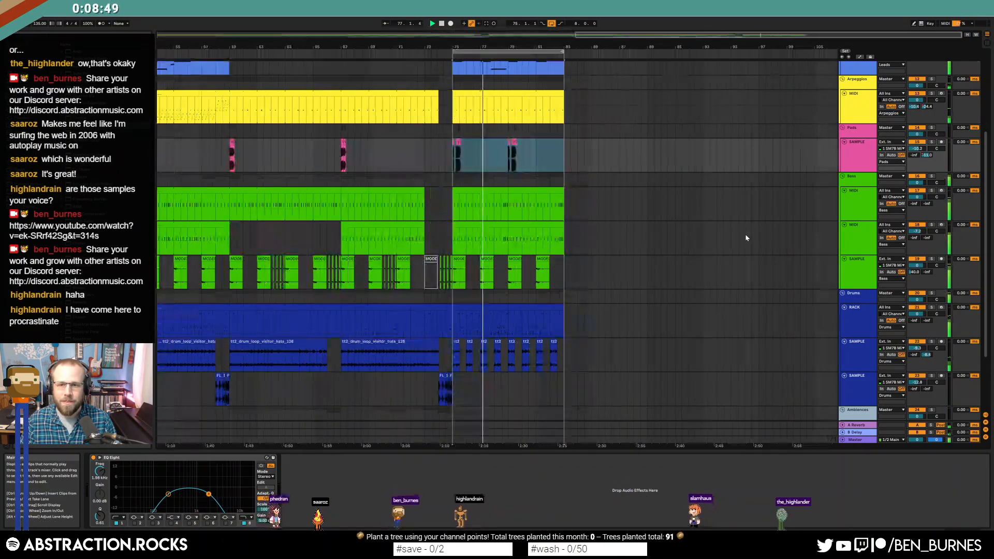
- Delete the second lead track's clip from bar 75 to 83 and listen back from bar 75
scroll(746, 238, up, 2)
key(space)
click(489, 107)
key(Delete)
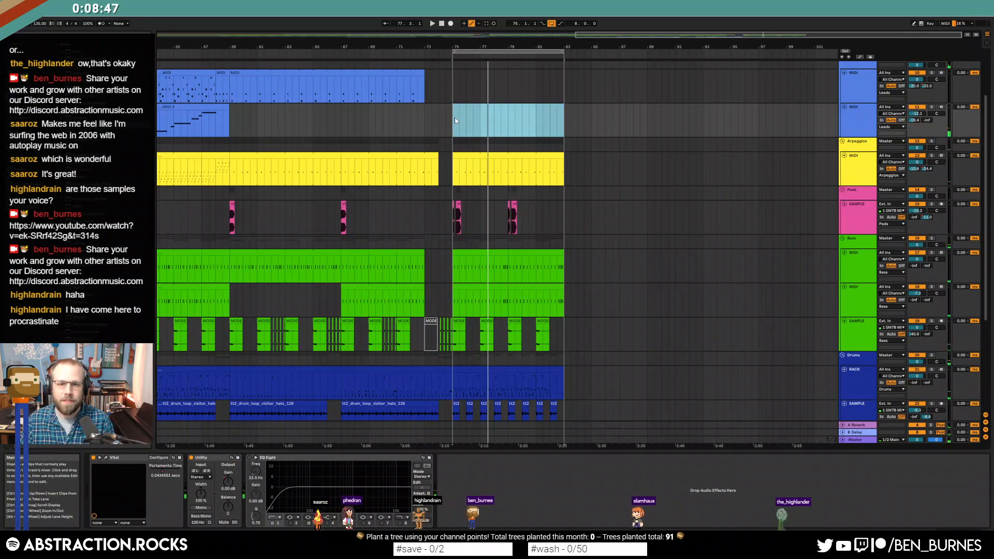
click(455, 121)
scroll(518, 162, up, 1)
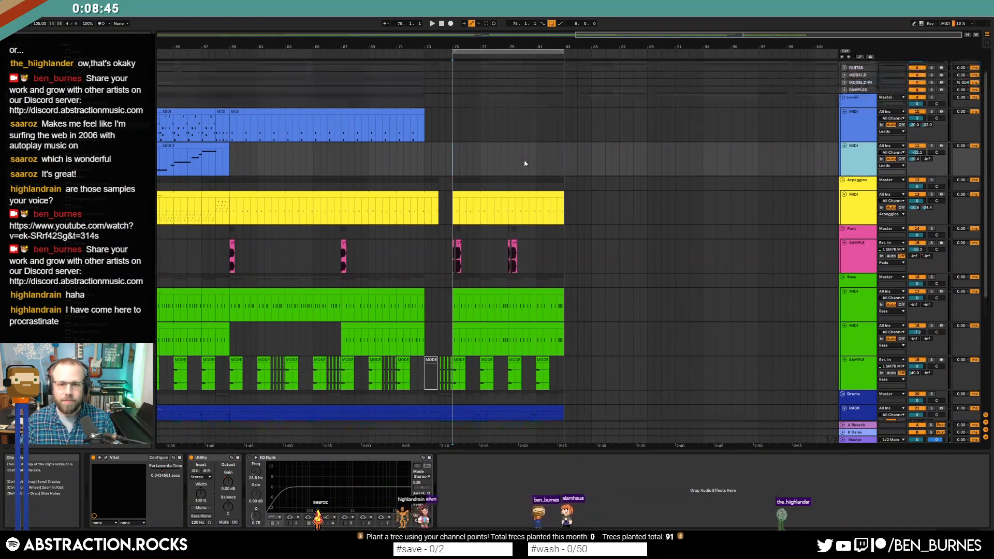
click(852, 260)
click(454, 159)
key(space)
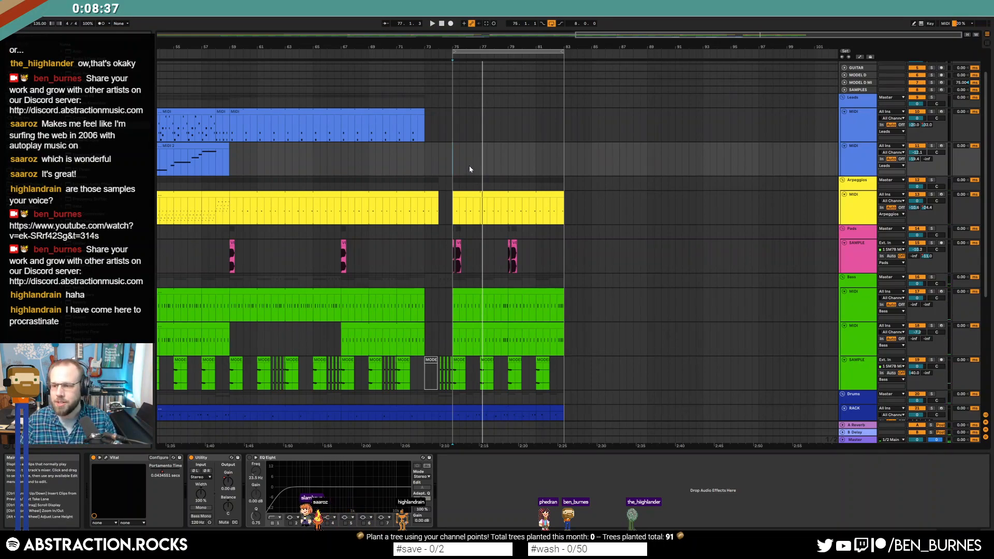
- Copy the first lead track's last clip to bar 75 and trim it to end at bar 83
key(minus)
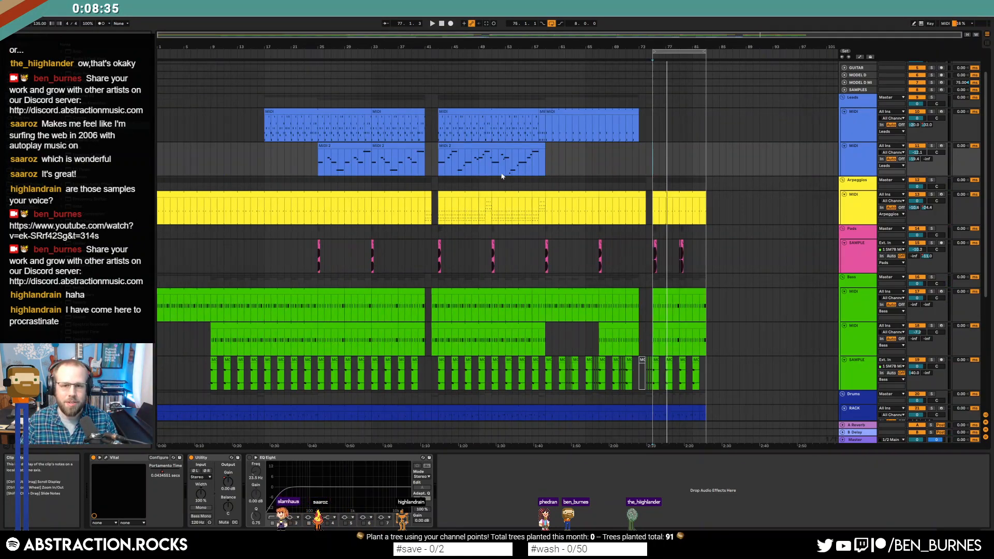
click(588, 113)
key(ctrl+c)
click(651, 126)
key(ctrl+v)
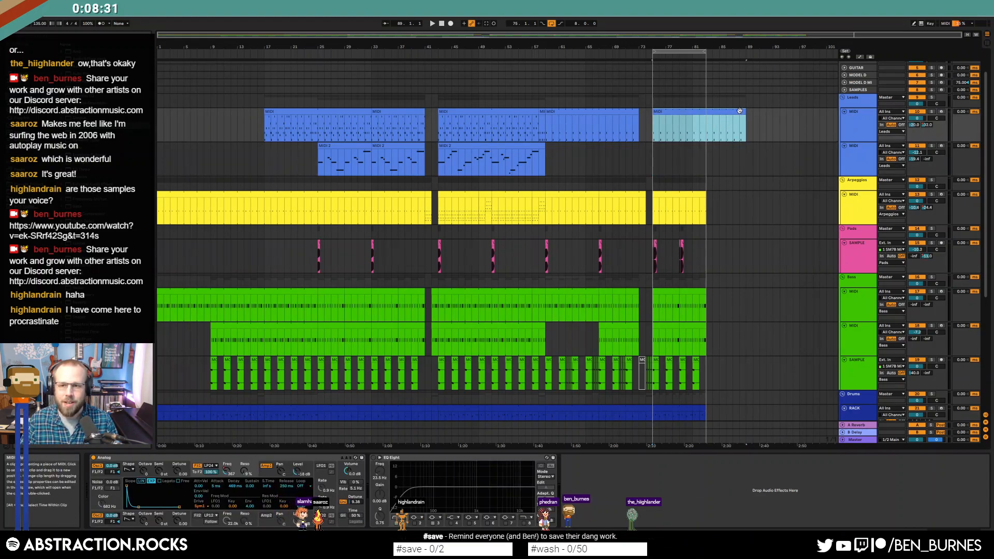
click(647, 126)
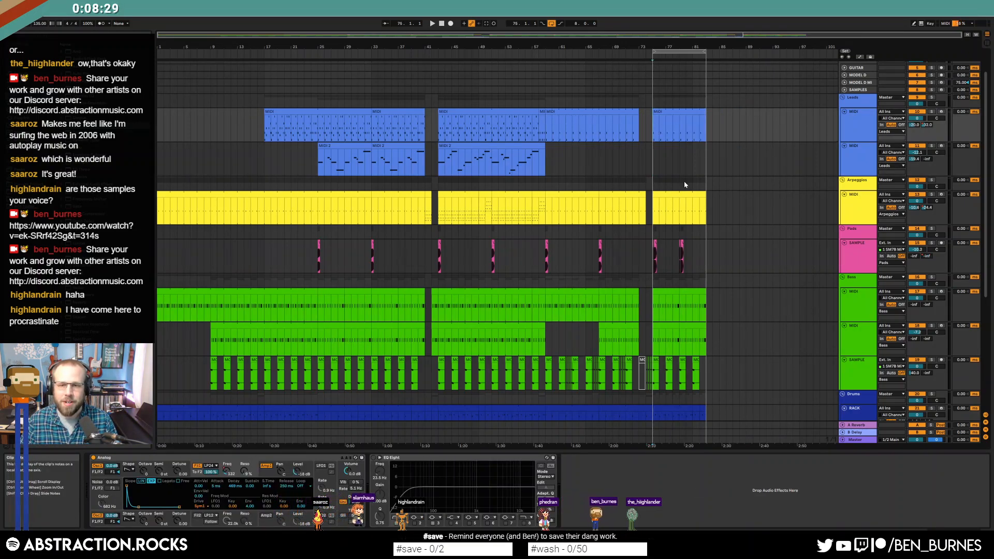
- Listen to the arrangement from around bar 65, and play the new section with the copied lead from bar 75
drag(314, 160, 730, 203)
click(586, 162)
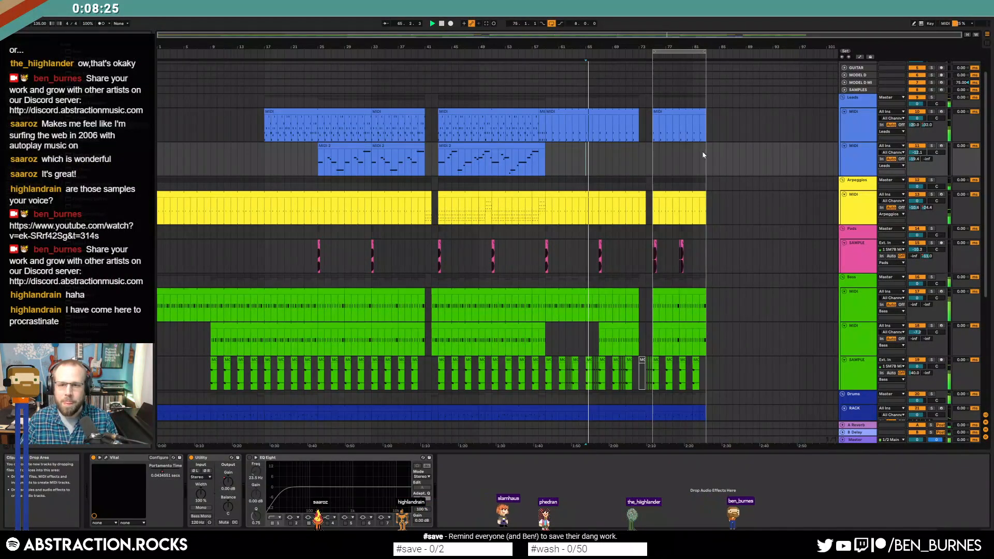
click(654, 128)
key(space)
key(space)
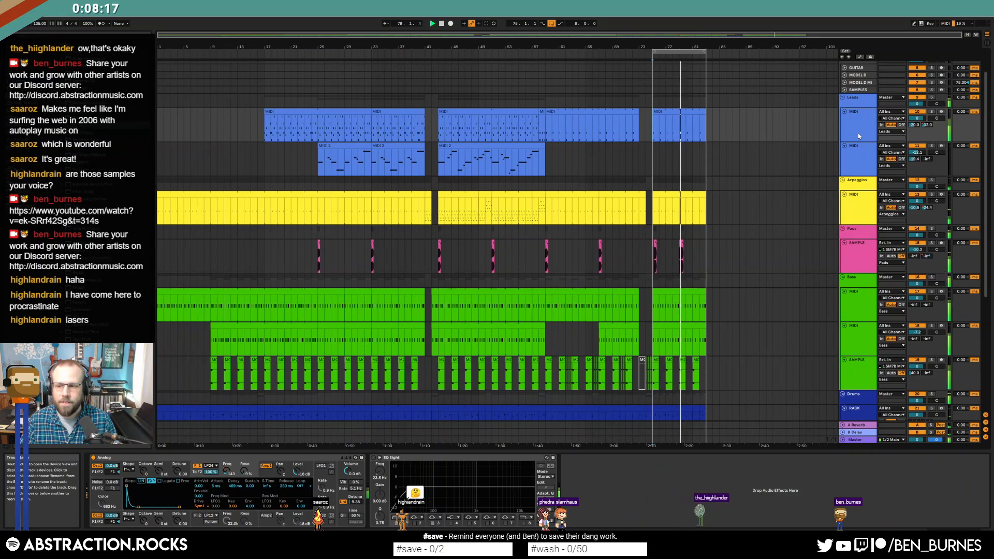
key(space)
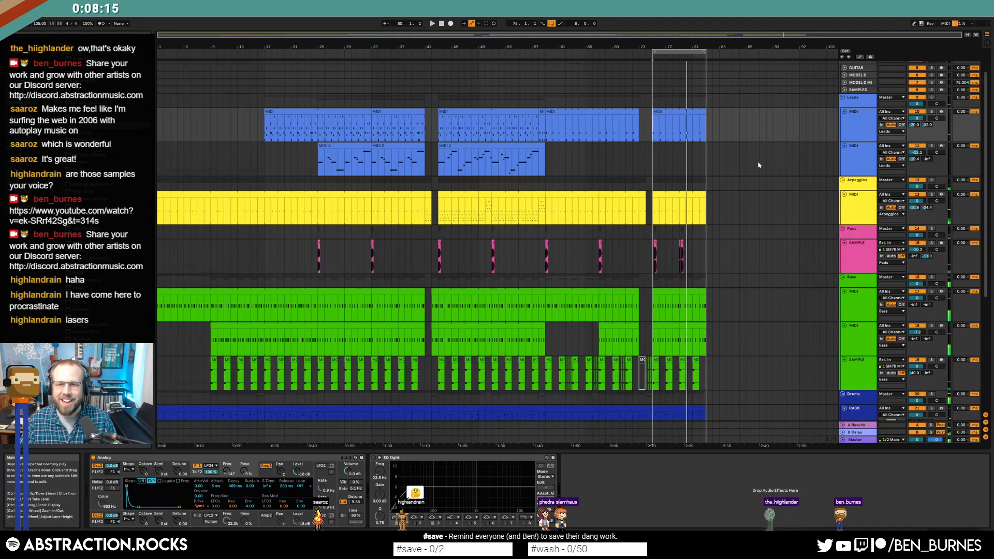
- Import the AmbiWAV track with its laser samples from the browser into the Ambiences group, above the existing sample tracks
scroll(757, 166, down, 1)
key(shift+Tab)
key(shift+Tab)
scroll(741, 215, down, 2)
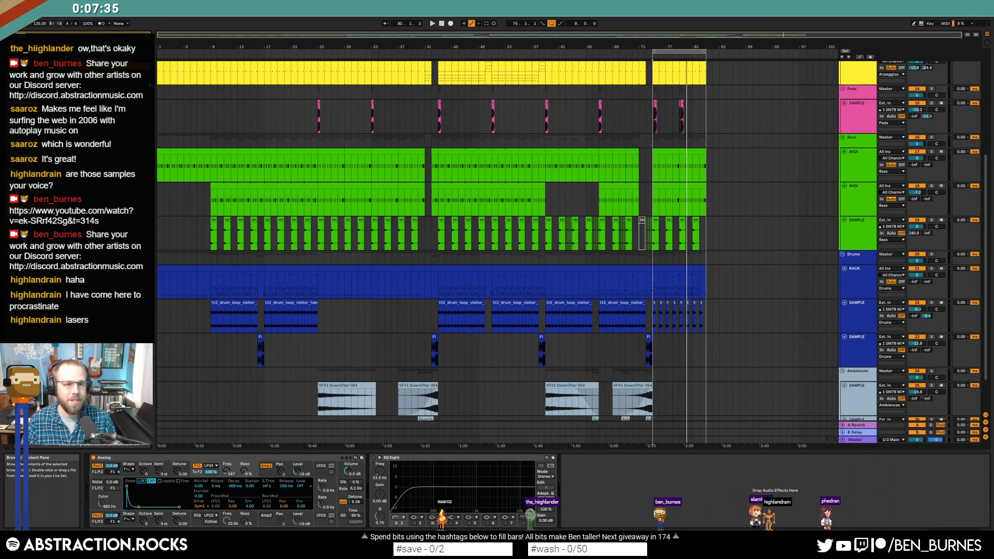
mouse_move(155, 82)
mouse_down()
mouse_move(315, 84)
mouse_move(172, 88)
mouse_up()
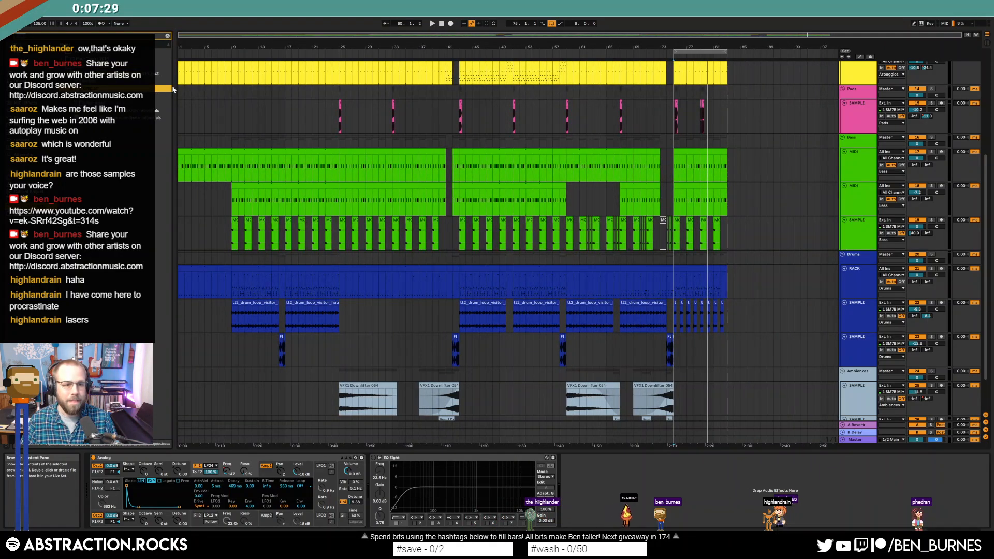
drag(173, 86, 156, 86)
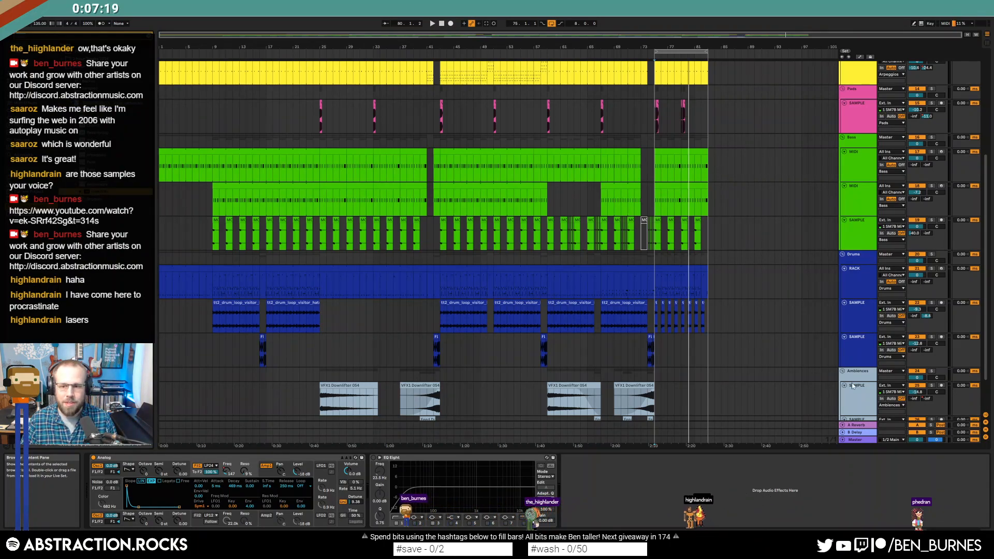
drag(852, 383, 852, 381)
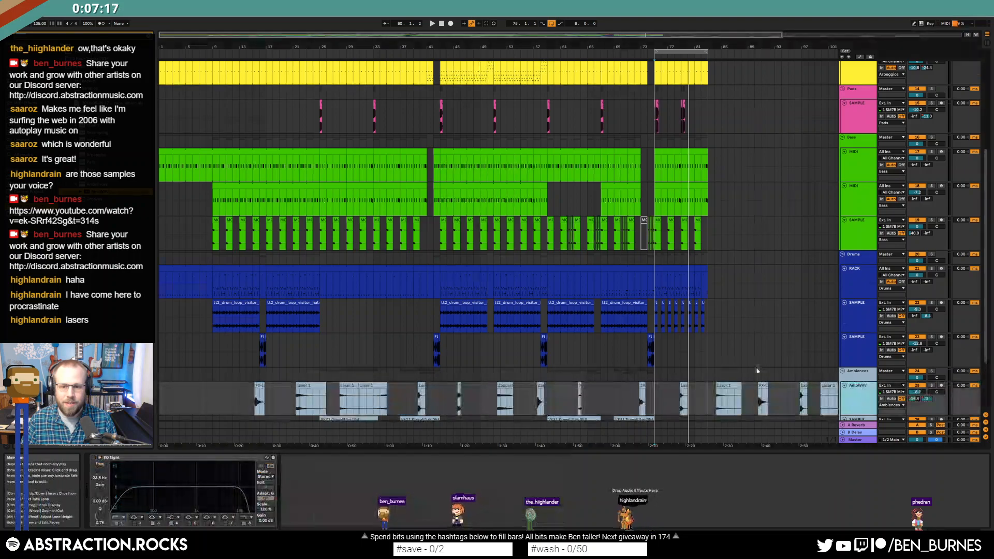
- Delete the imported clips on the AmbiWAV track before bar 75
scroll(600, 379, down, 2)
scroll(595, 379, down, 1)
drag(247, 322, 660, 326)
key(Delete)
- Move the Laser 1 clip to bar 75 on the AmbiWAV track and delete the clip near bar 91
drag(719, 305, 654, 308)
key(space)
click(761, 303)
key(Delete)
click(803, 305)
key(Delete)
click(827, 305)
key(Delete)
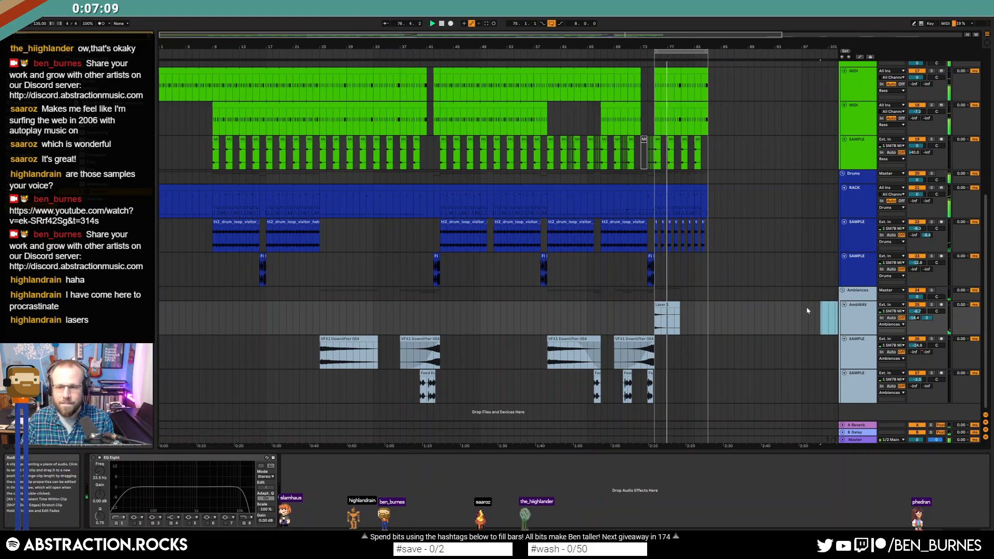
key(ctrl+z)
key(ctrl+z)
- Move the short laser clip to bar 79, lower its gain and trim the silence off its start
click(788, 313)
drag(803, 311, 681, 313)
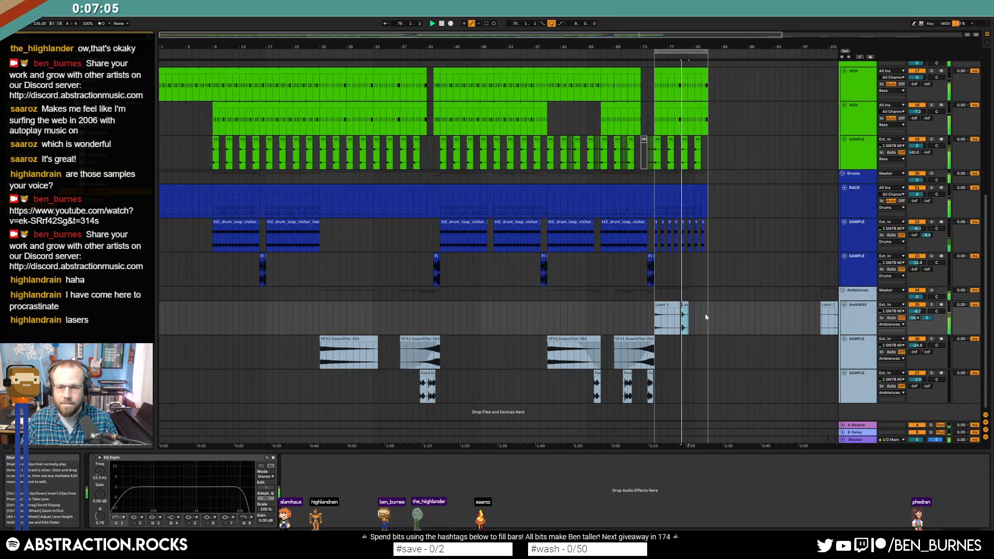
double_click(681, 314)
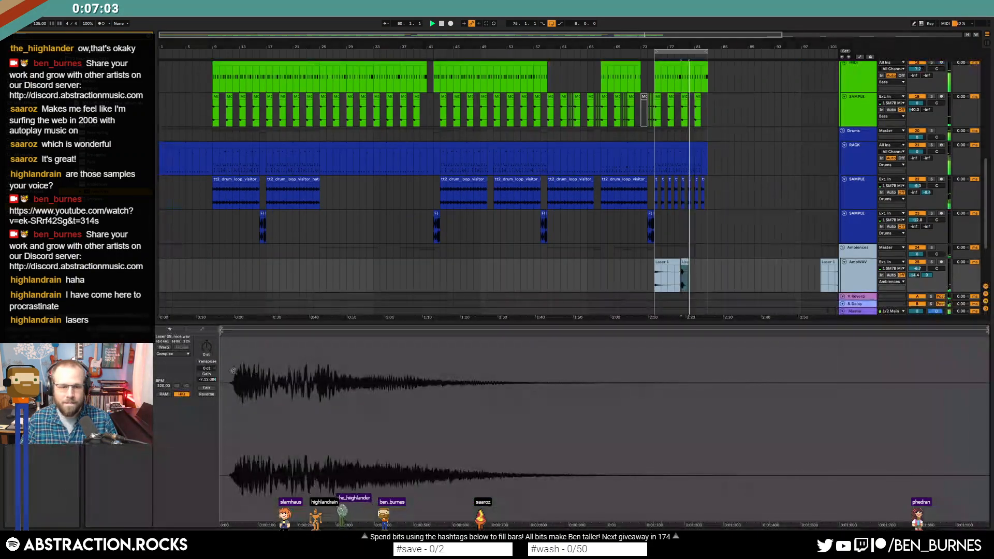
drag(206, 382, 206, 396)
drag(221, 332, 234, 333)
- Move the next laser clip to bar 81 and delete the part that extends past bar 83
click(770, 277)
drag(828, 262, 701, 266)
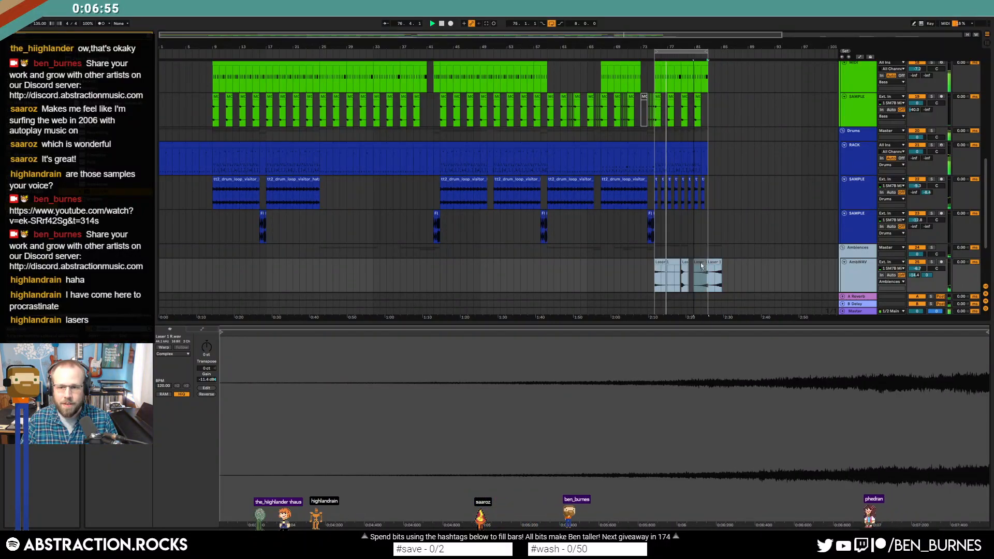
click(735, 269)
click(715, 263)
key(Delete)
click(734, 268)
key(shift+Tab)
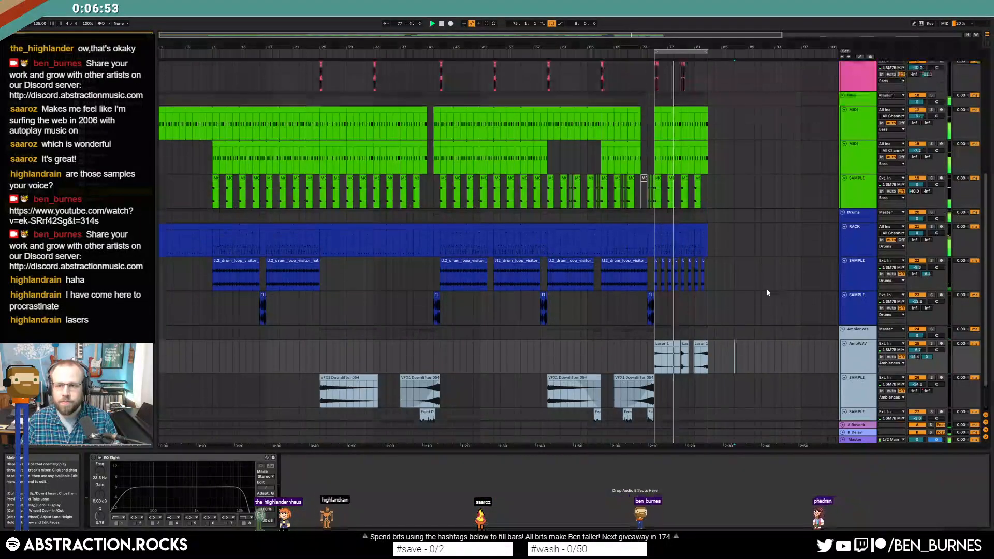
- Delete the leftover content on the AmbiWAV track from bar 85 to bar 127
scroll(770, 292, up, 8)
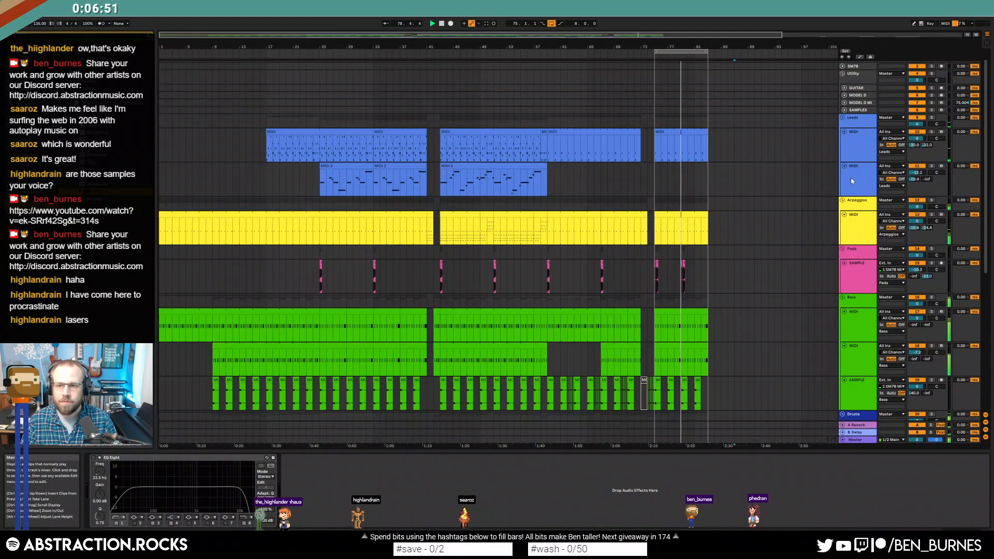
click(850, 178)
scroll(757, 318, down, 2)
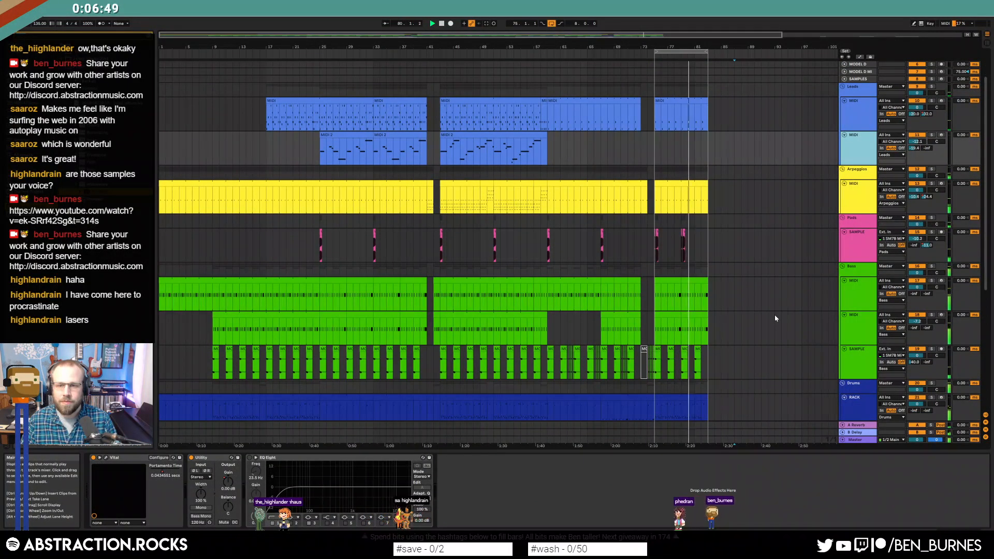
scroll(775, 316, down, 1)
key(shift+Tab)
scroll(746, 293, down, 2)
key(shift+Tab)
scroll(704, 279, down, 2)
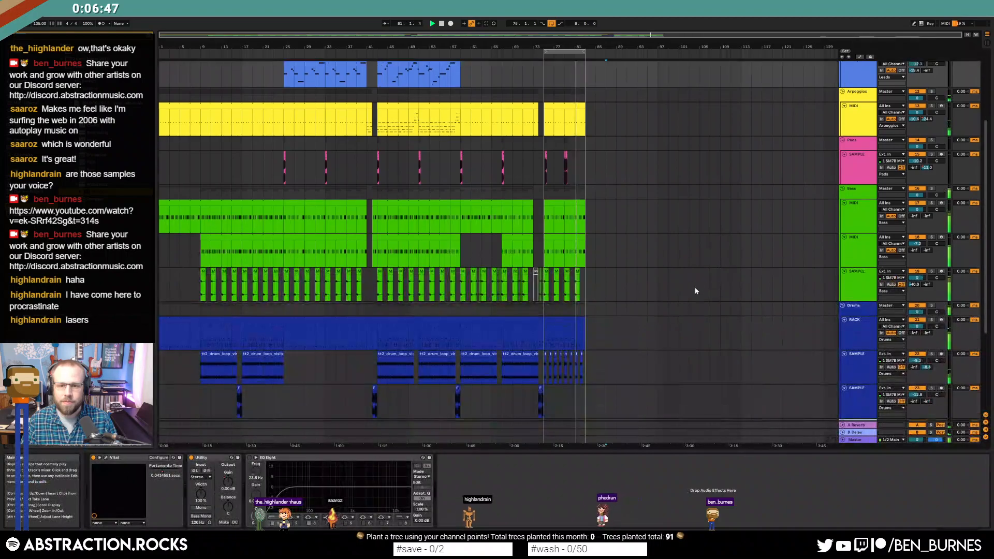
scroll(694, 295, down, 3)
drag(595, 372, 800, 371)
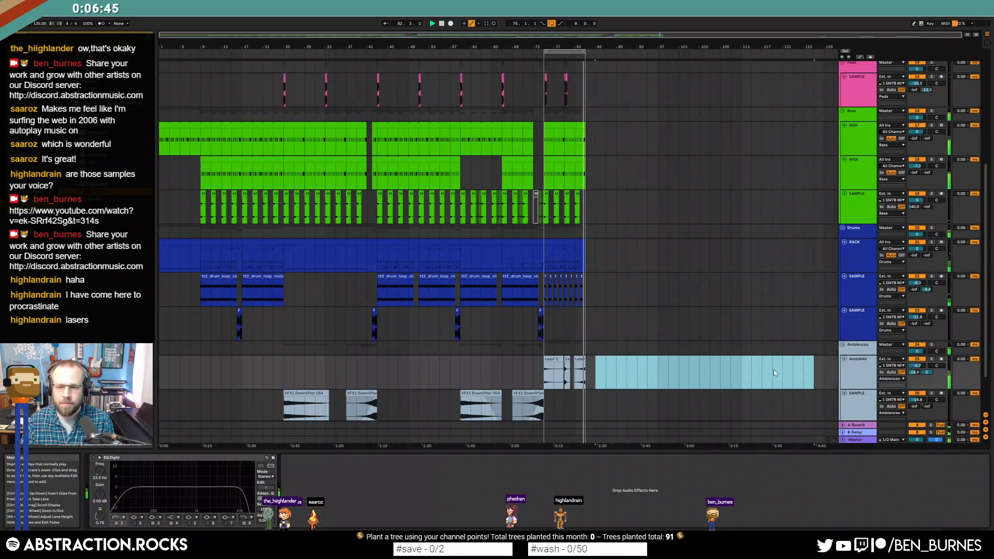
key(Delete)
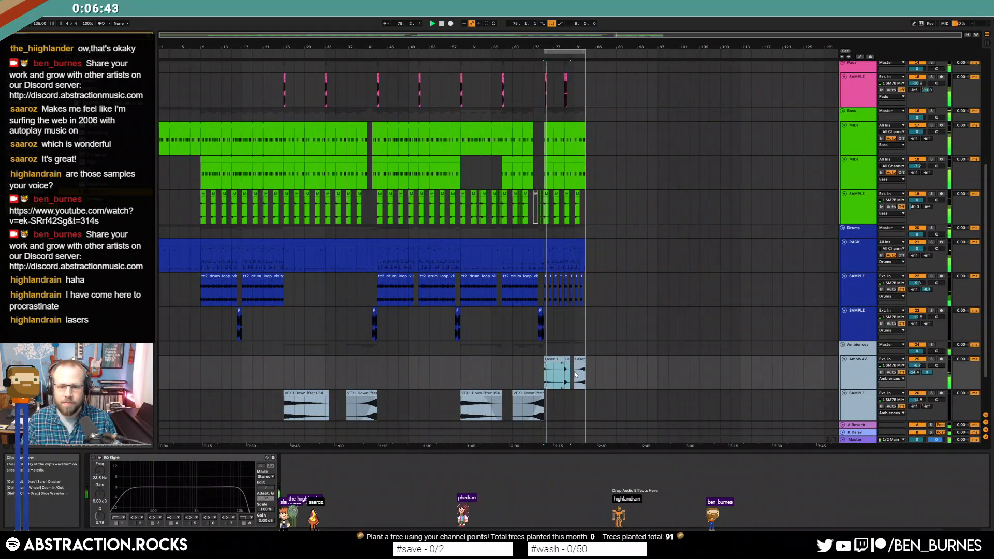
- Duplicate the laser clips and then the lead, arpeggio, pad, bass and drum section of bars 75–83 to start at bar 83
key(ctrl+d)
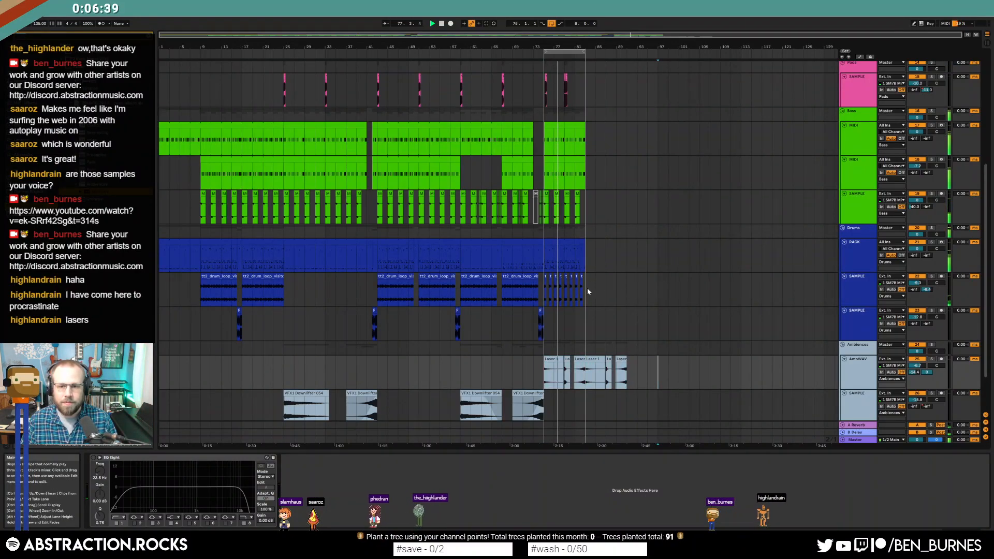
drag(586, 291, 542, 39)
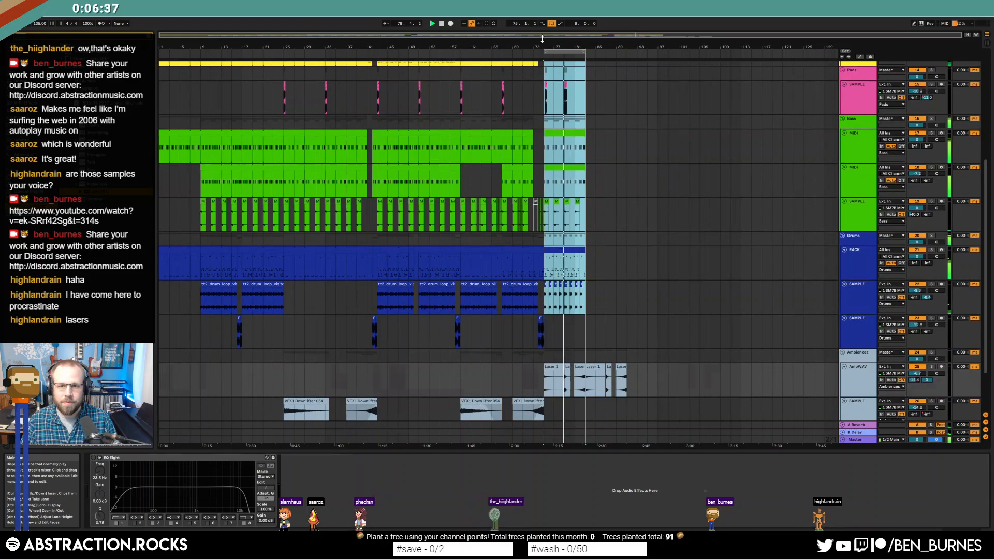
key(ctrl+d)
- Delete the laser clip at bar 81 and extend the last laser clip on the AmbiWAV track to about bar 95
scroll(579, 305, down, 3)
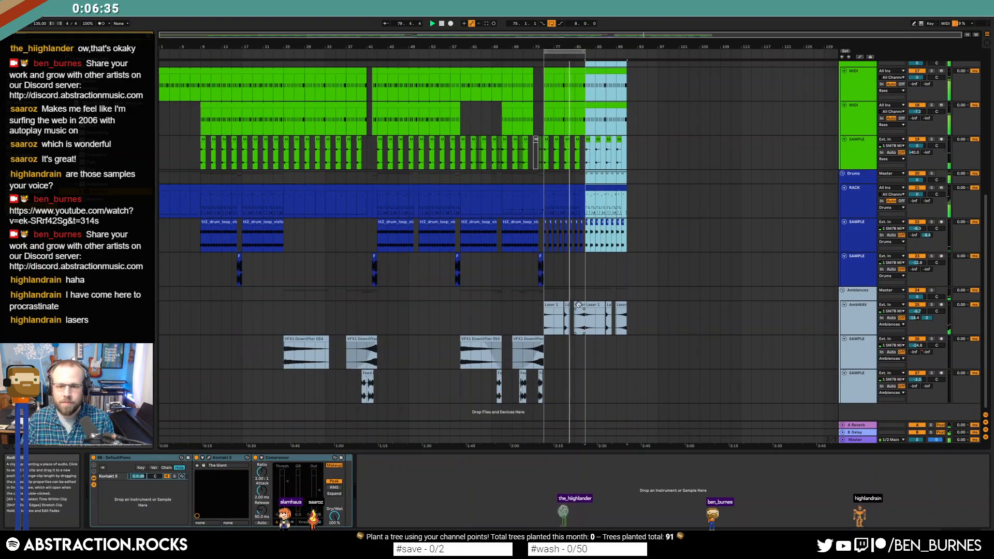
click(579, 305)
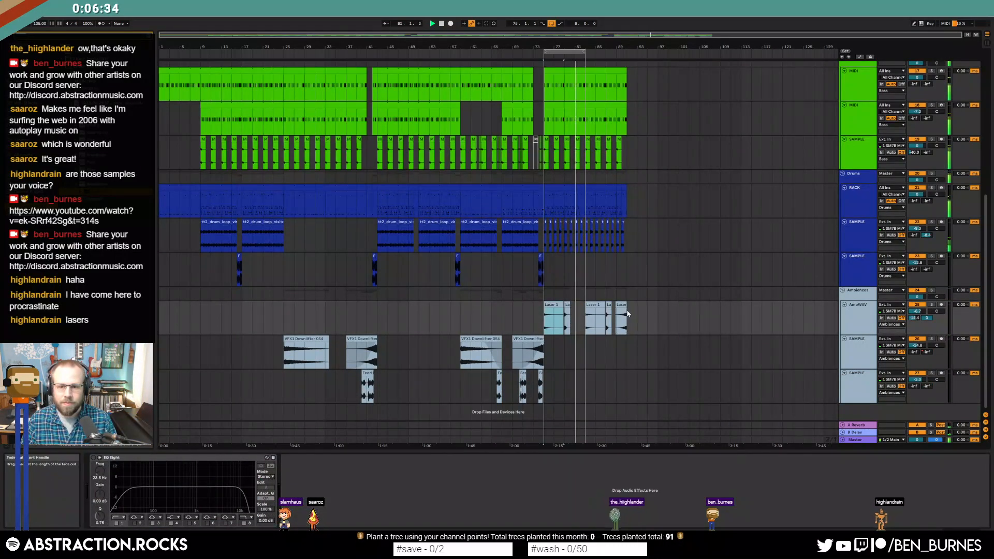
drag(627, 312, 646, 314)
scroll(646, 363, up, 5)
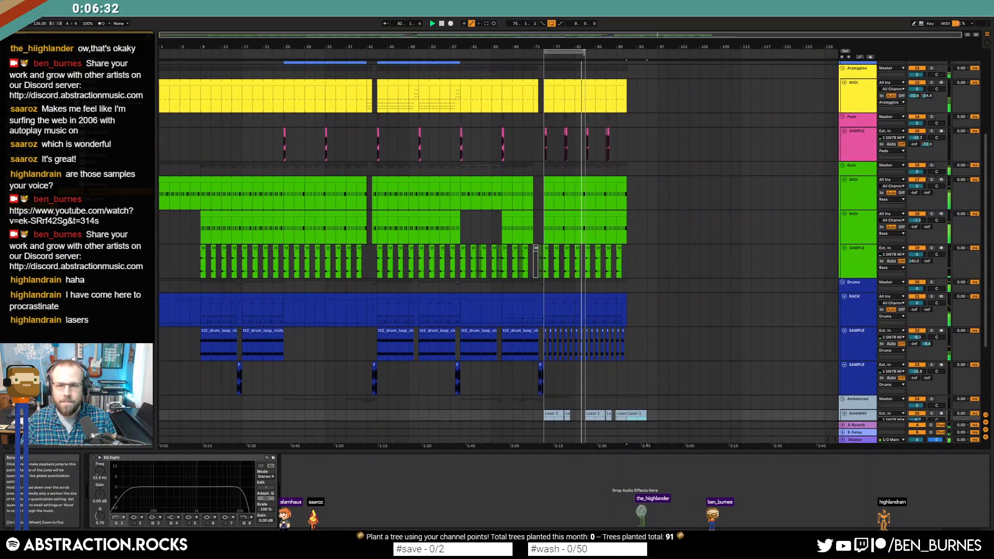
- Extend the arrangement loop to bar 93 and duplicate the final double pad hit to bar 91
drag(584, 51, 635, 59)
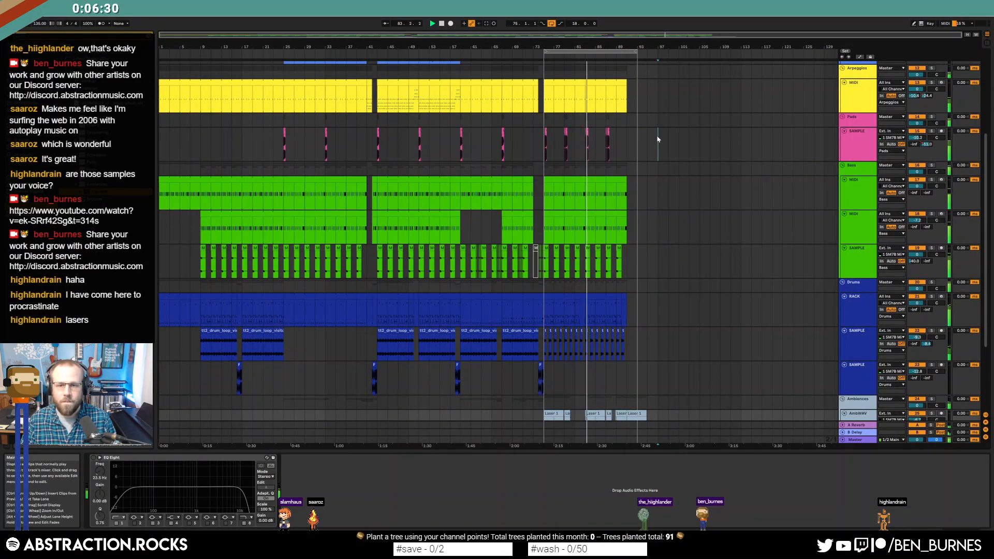
drag(544, 96, 618, 93)
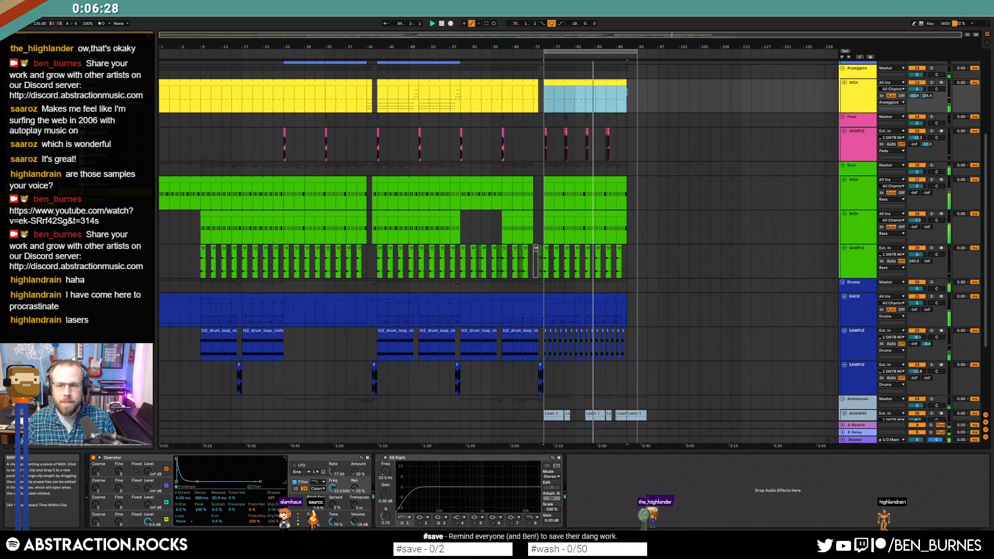
drag(625, 147, 606, 147)
key(ctrl+d)
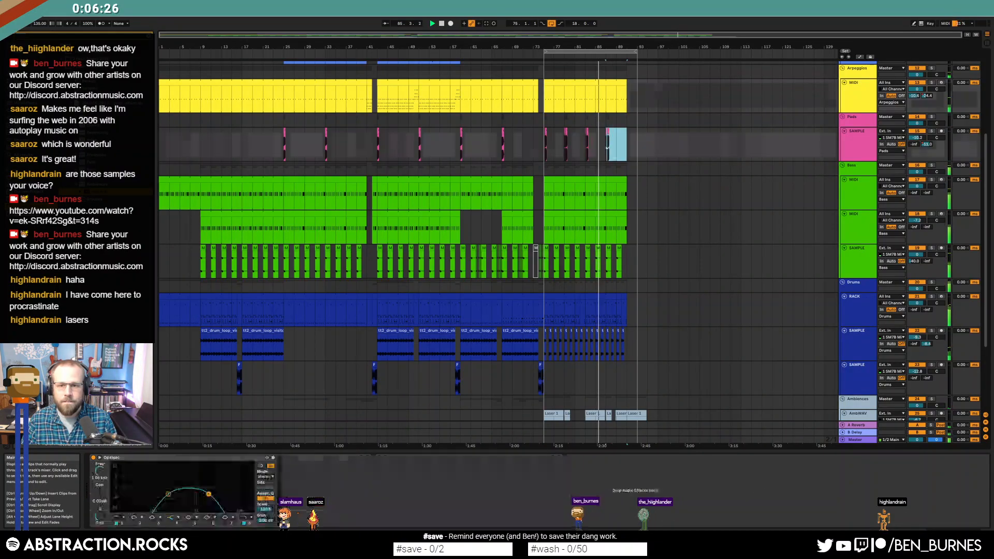
- Copy the drum fill clip from bar 74 to bar 90 on the same drum sample track
scroll(637, 215, down, 2)
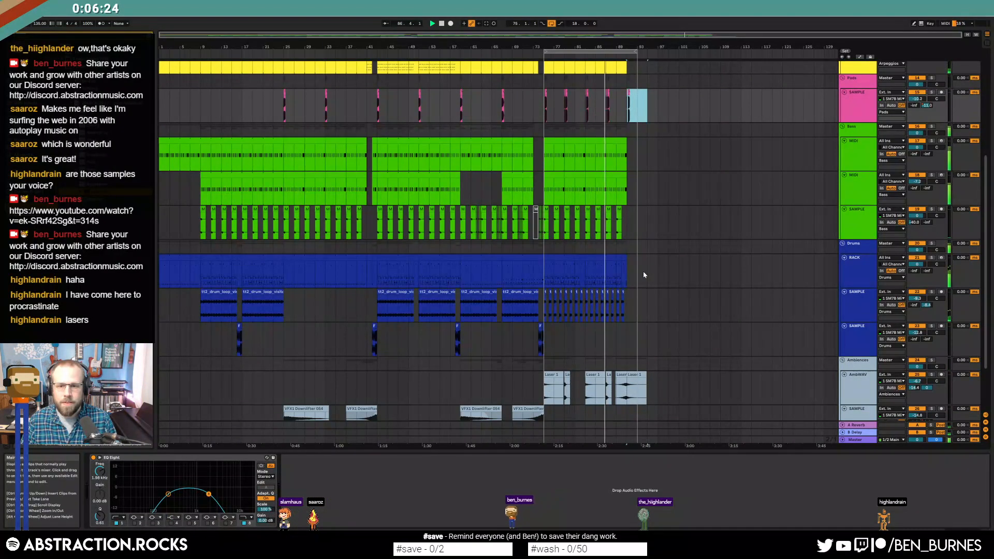
scroll(643, 271, up, 3)
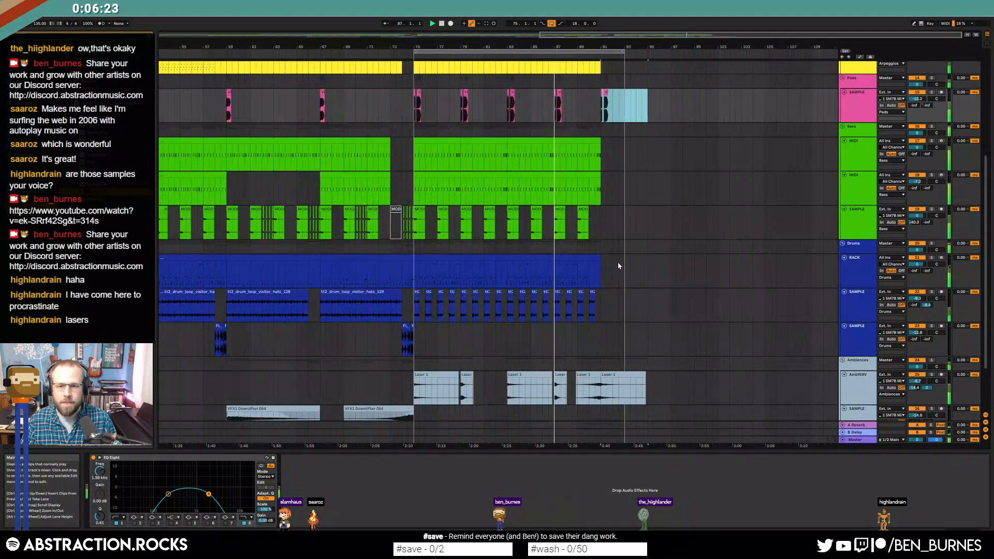
click(410, 329)
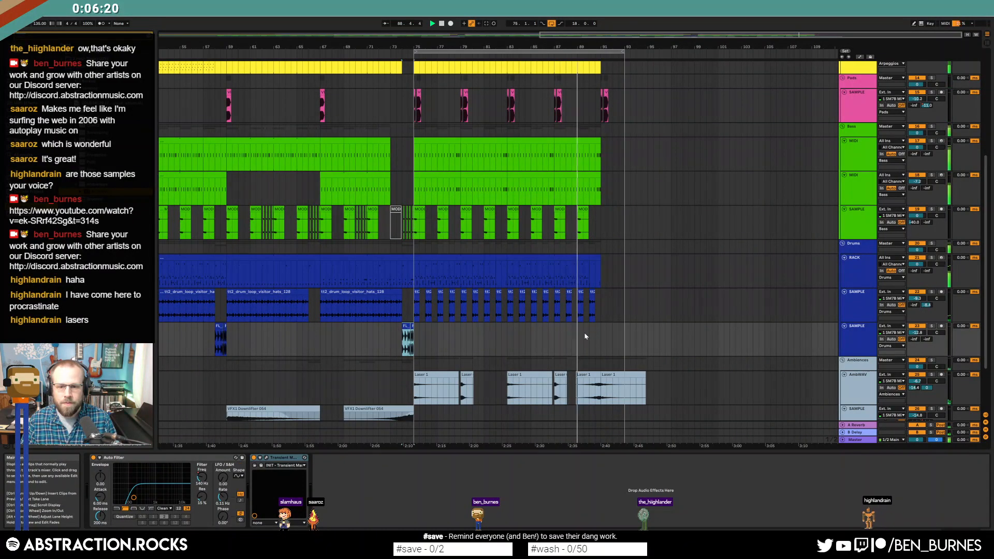
click(590, 334)
key(ctrl+v)
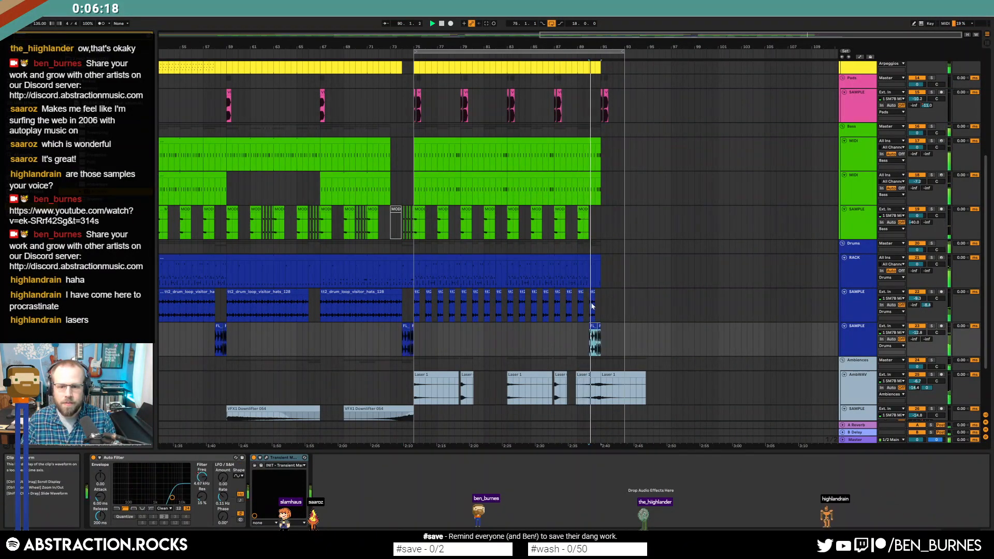
- Turn off arrangement looping and undo the last cuts to the hats and drum rack clips at bar 90
click(593, 306)
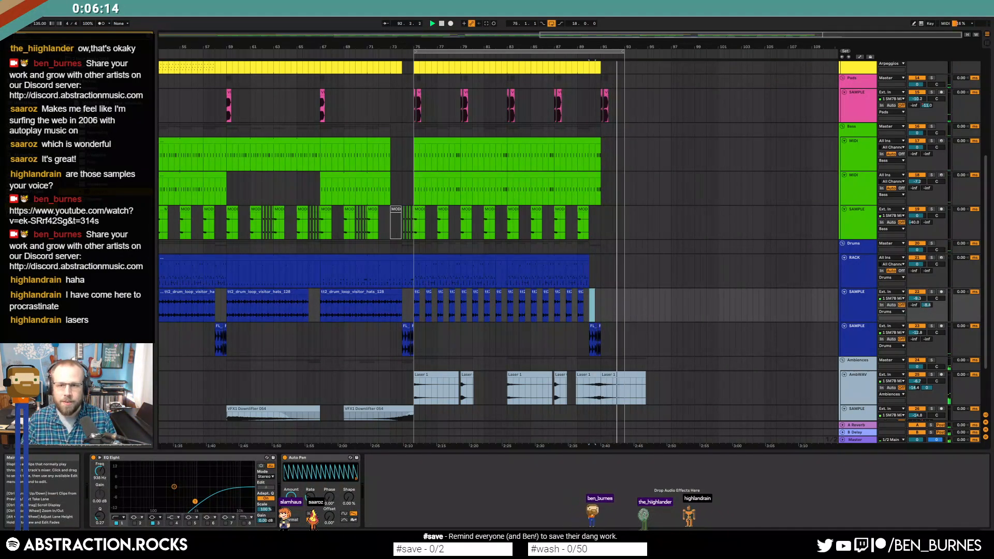
click(552, 24)
key(ctrl+z)
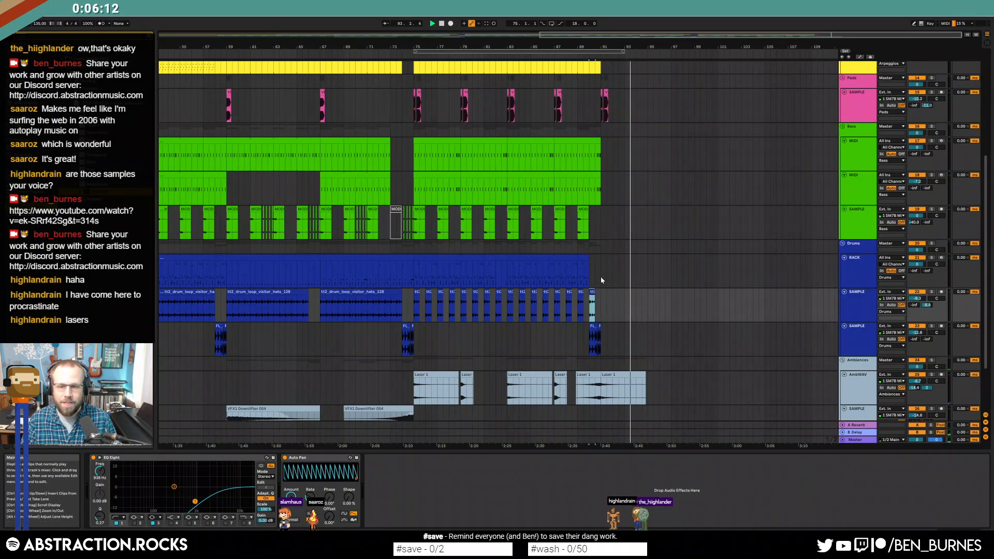
key(ctrl+z)
- Delete the last hat clip at bar 90 and shorten the drum rack clip to end halfway through bar 90
click(592, 292)
key(Delete)
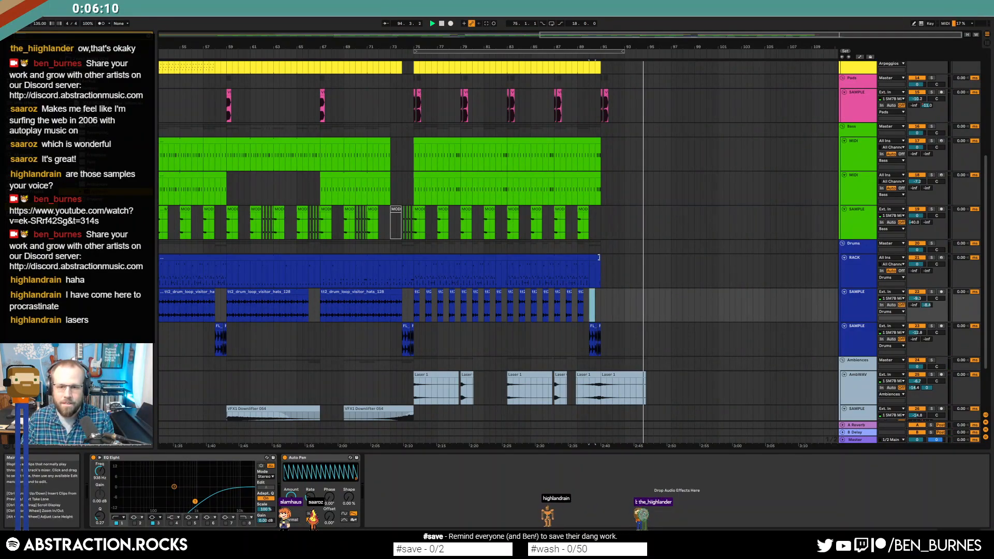
drag(600, 258, 594, 259)
click(617, 267)
scroll(595, 265, up, 5)
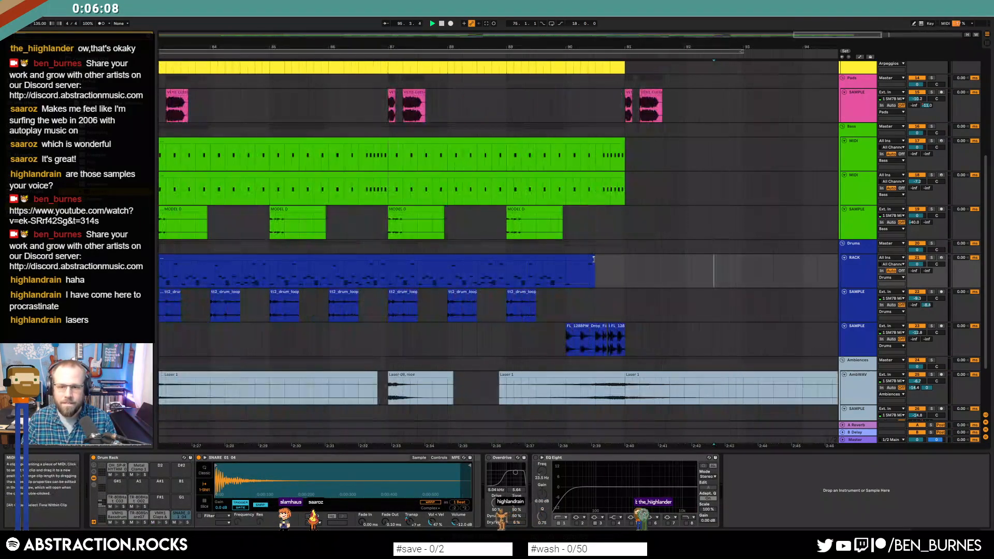
scroll(694, 291, down, 5)
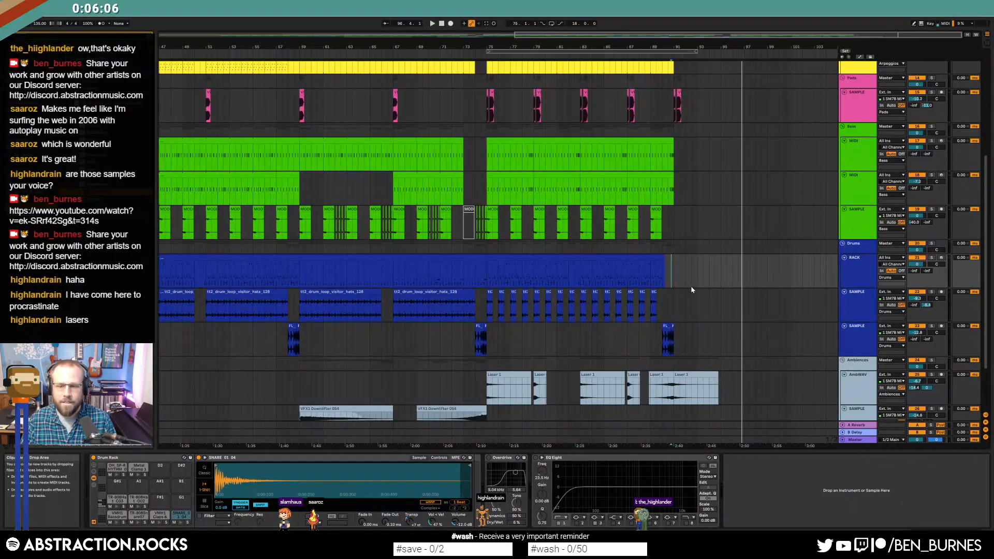
- Play back the arrangement leading into bar 75 and save the project
scroll(672, 287, down, 3)
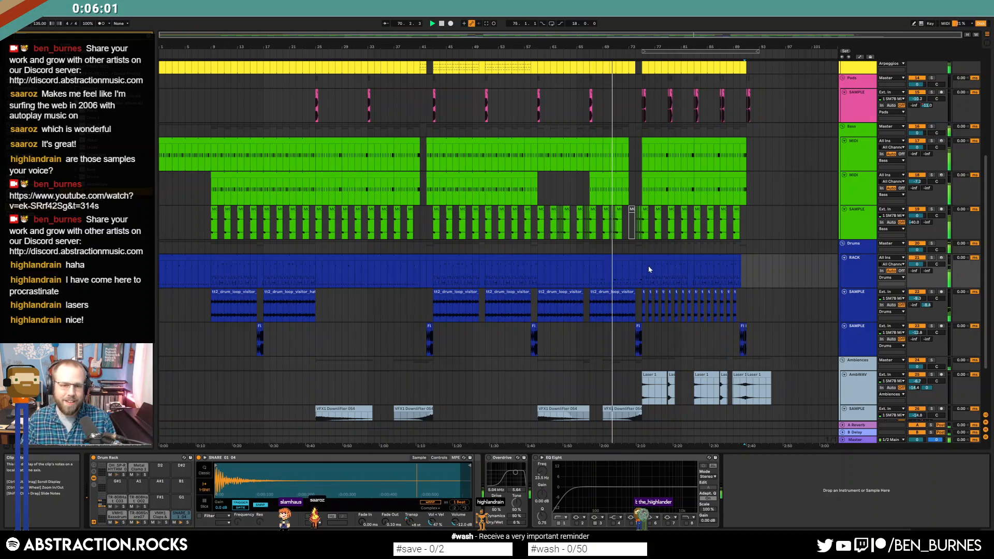
scroll(597, 296, down, 2)
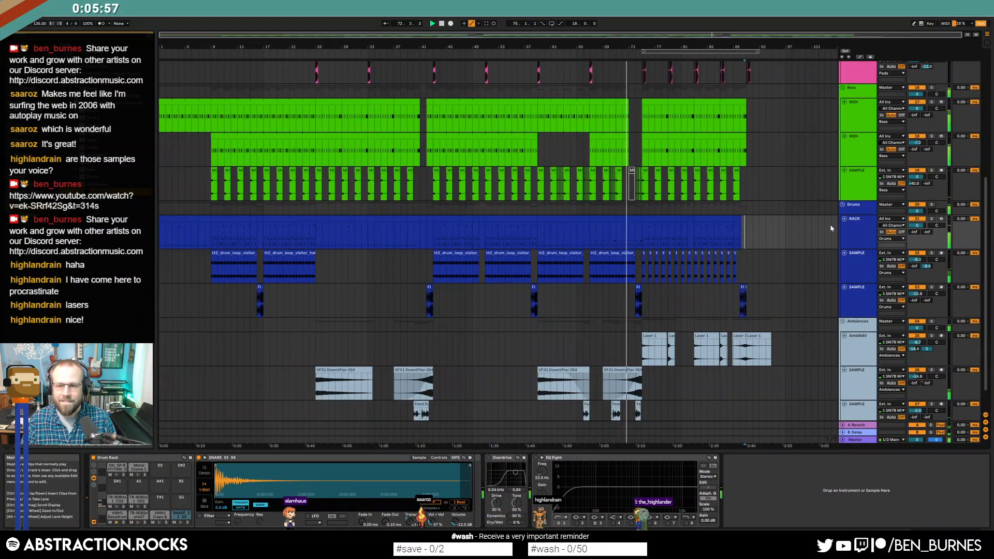
key(ctrl+s)
click(602, 322)
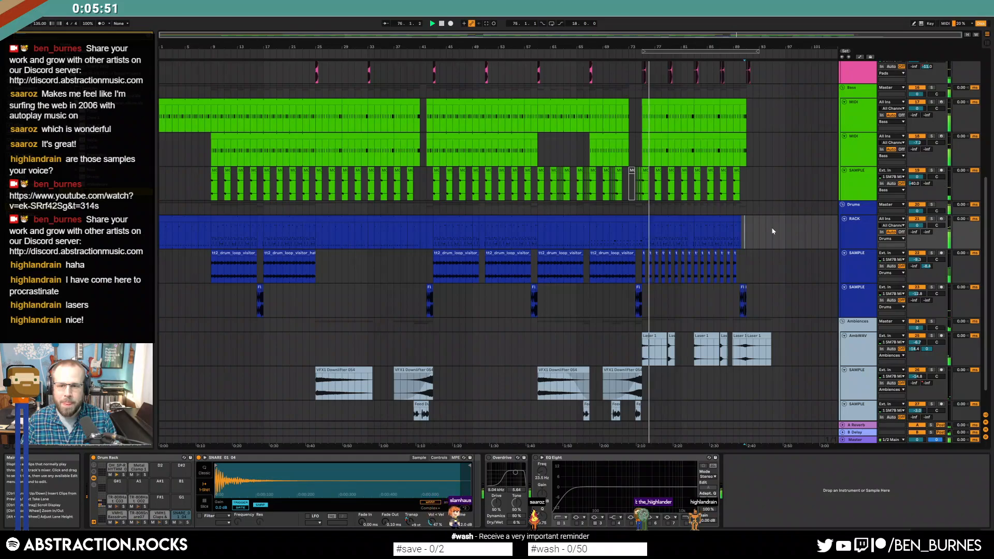
- Try recording a take from bar 75 with the PIANO track armed, then stop the recording
scroll(770, 238, up, 5)
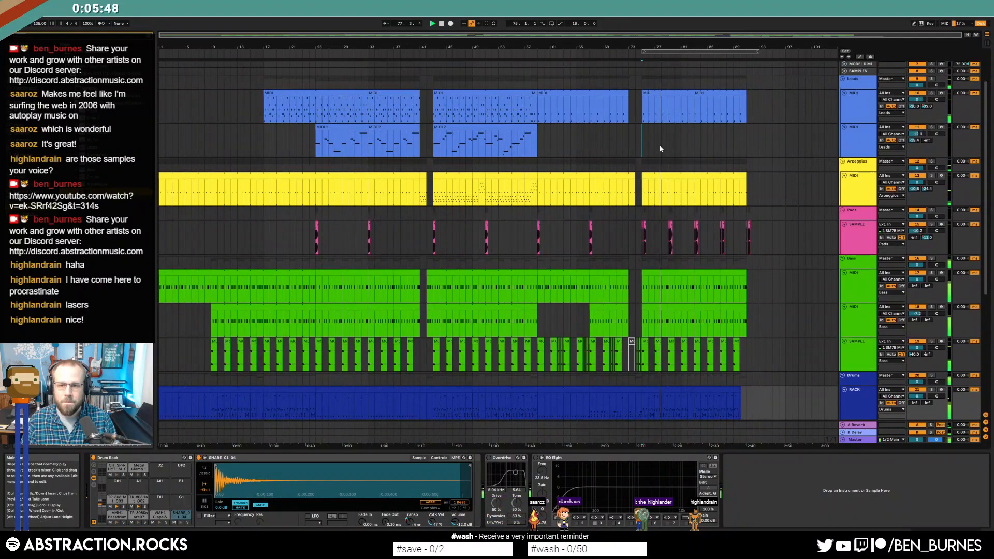
click(857, 145)
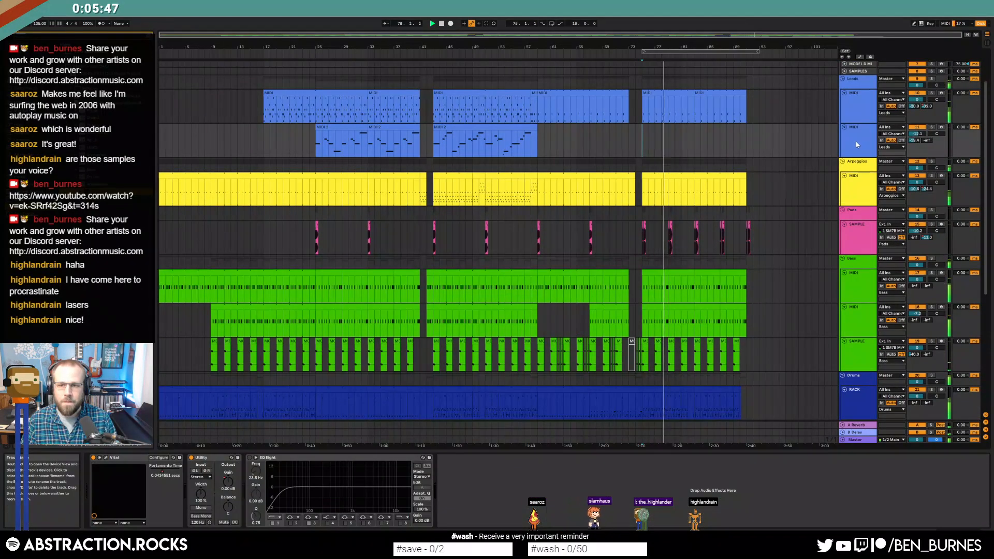
scroll(857, 73, up, 3)
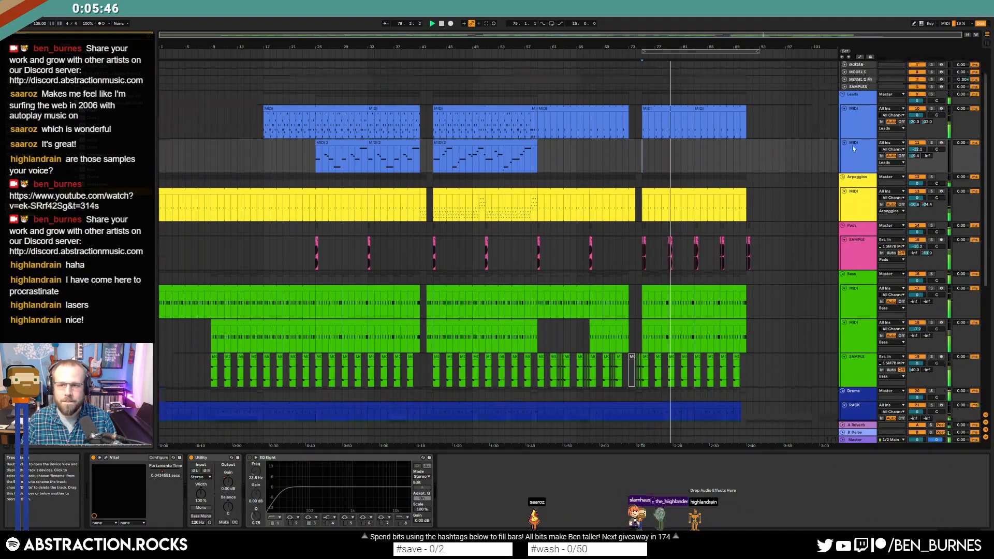
click(855, 66)
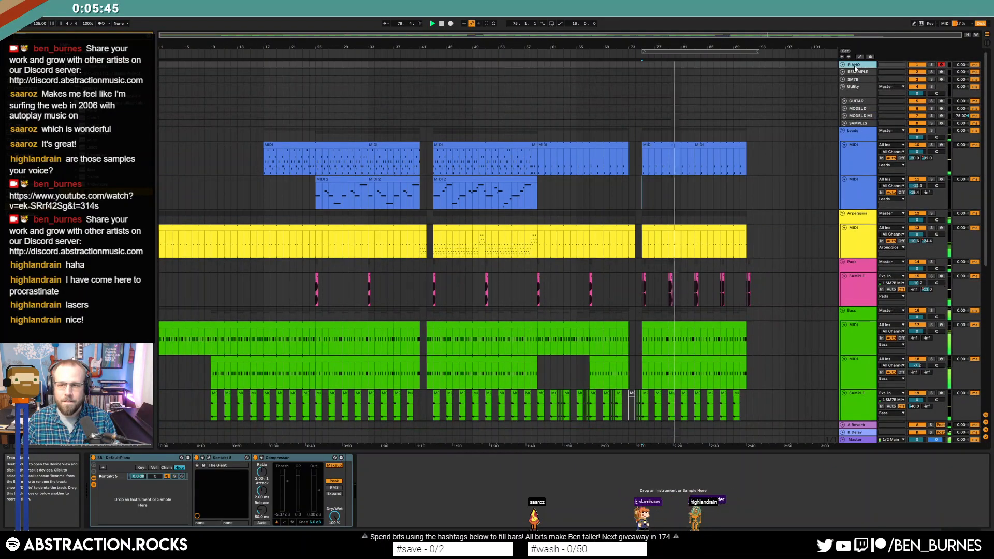
click(645, 196)
key(F9)
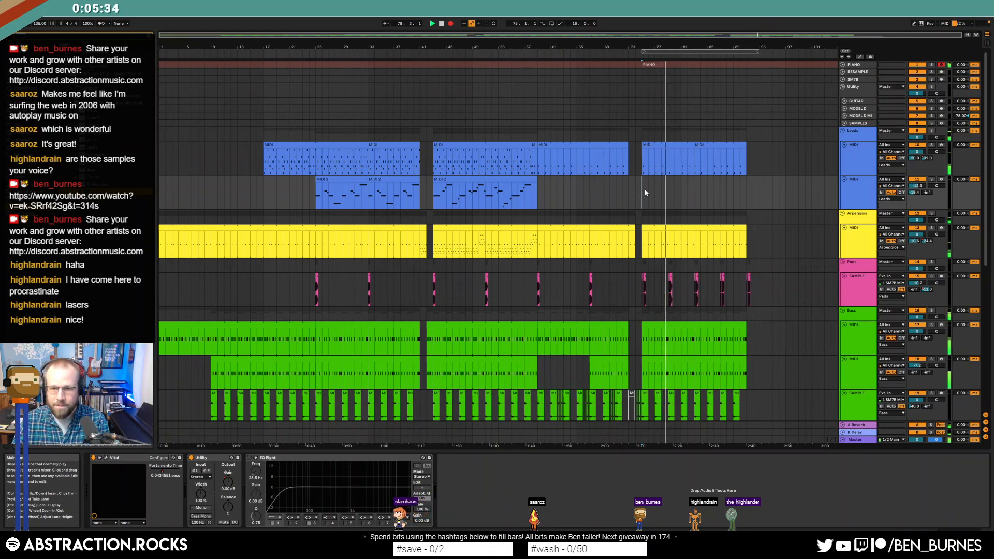
key(ctrl+z)
key(space)
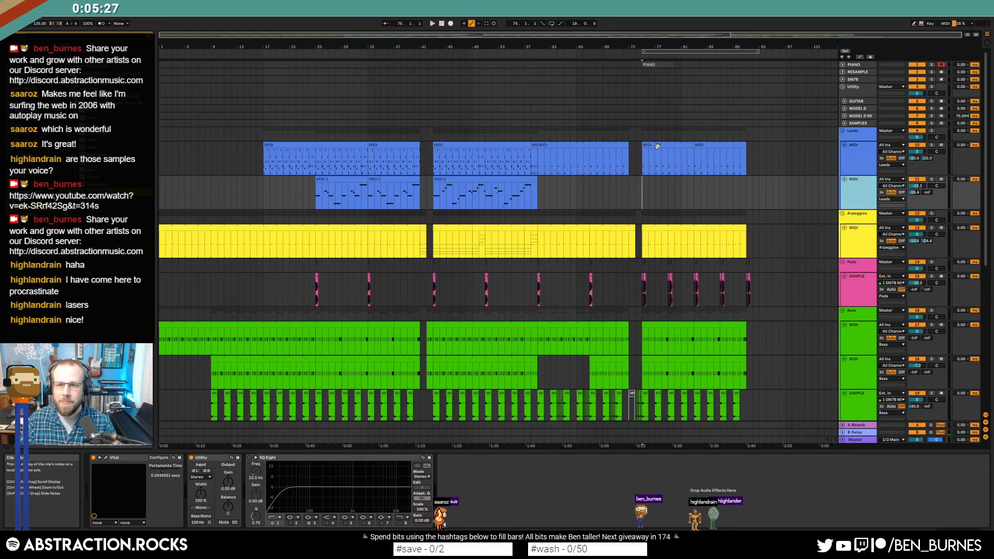
- Arm the first lead track, try a short take from bar 75 and enable MIDI Arrangement Overdub
click(862, 148)
click(940, 146)
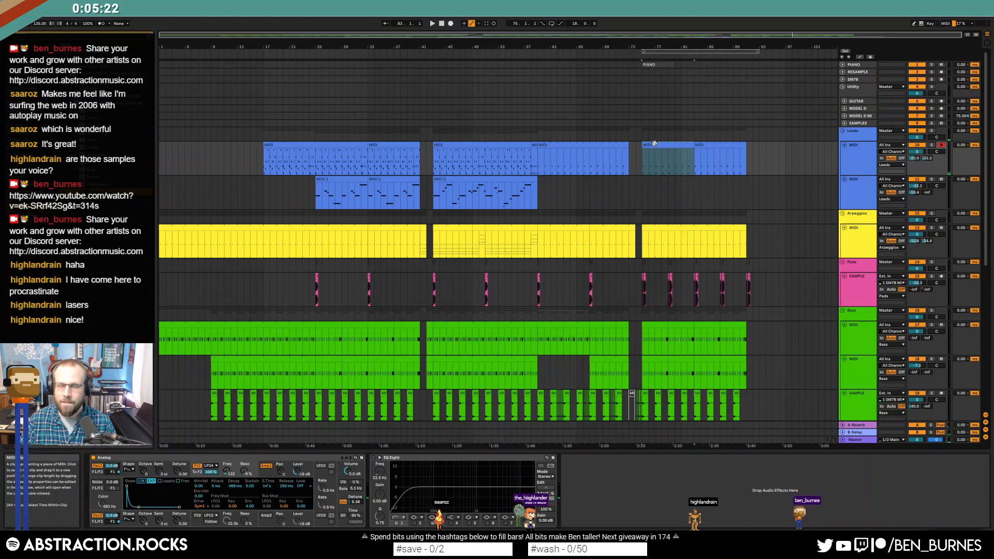
key(Left)
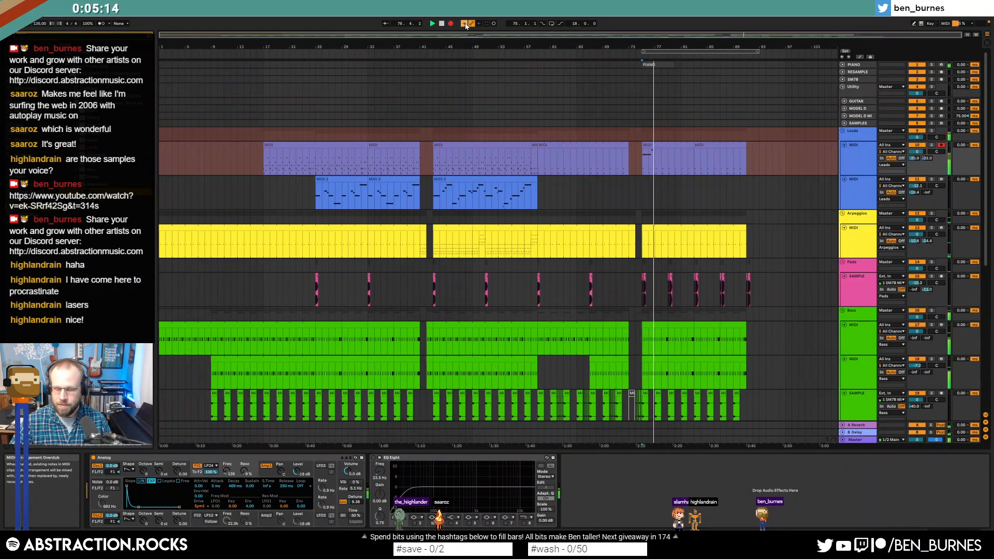
key(space)
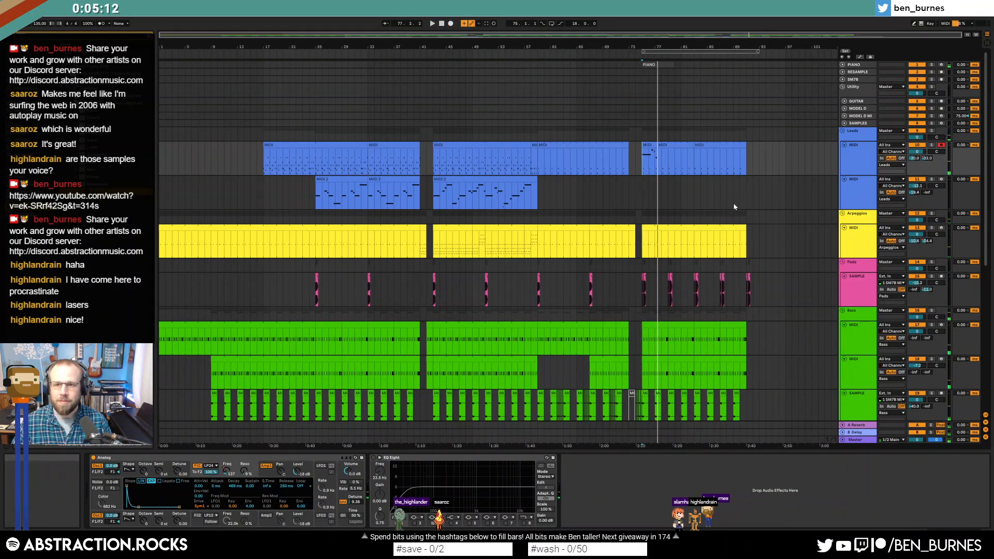
- Undo the trial lead and piano takes and record an overdubbed melody on the first lead track from bar 75 past bar 91
key(ctrl+z)
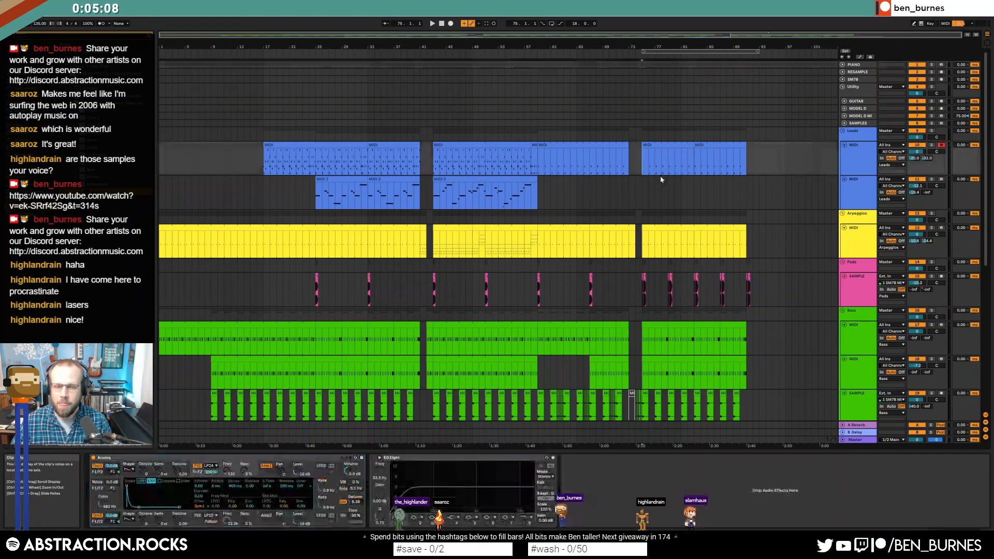
key(ctrl+z)
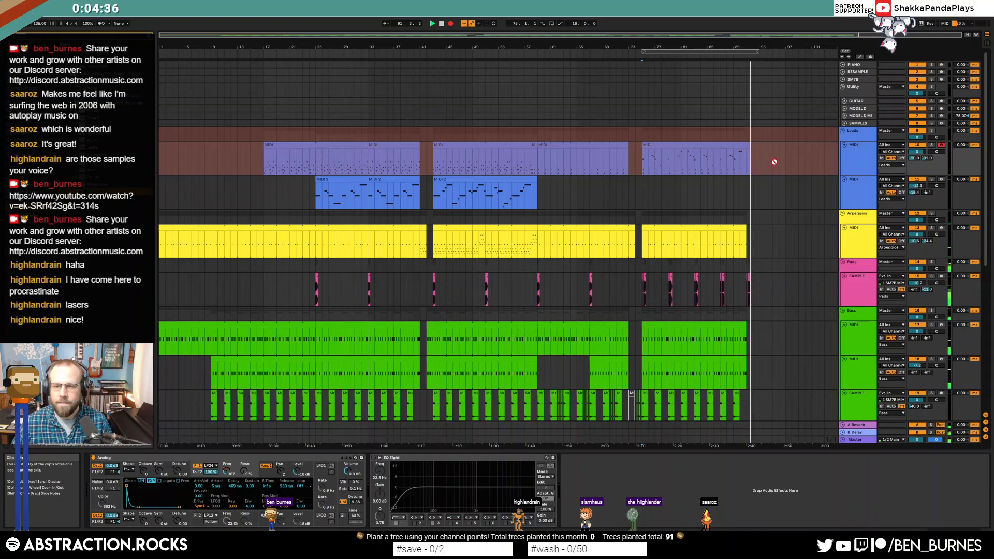
key(space)
- Delete the stray note just below C4 near bar 9 of the recorded lead clip, and play it with the C3–D#3 notes selected
click(739, 146)
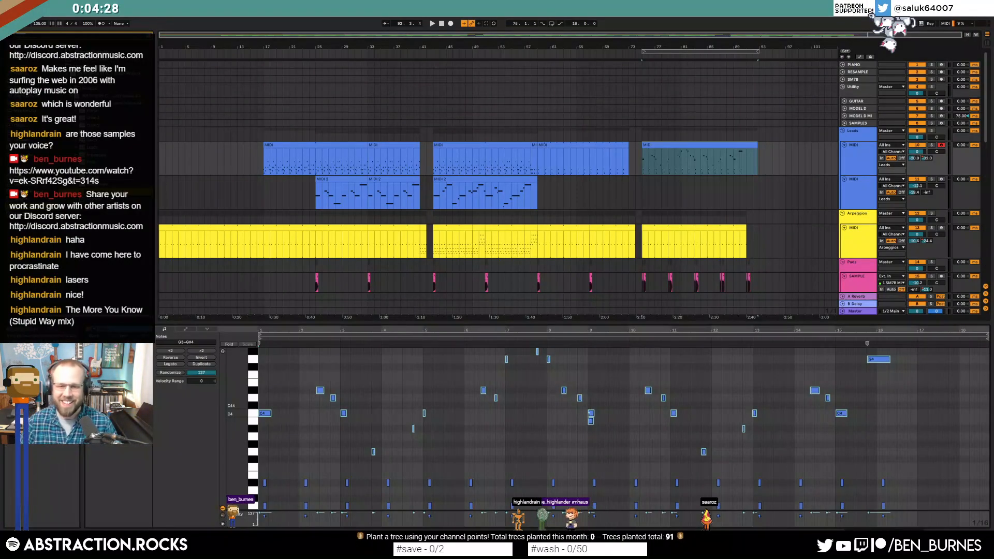
click(580, 416)
double_click(591, 413)
scroll(690, 464, down, 3)
drag(783, 464, 259, 498)
key(space)
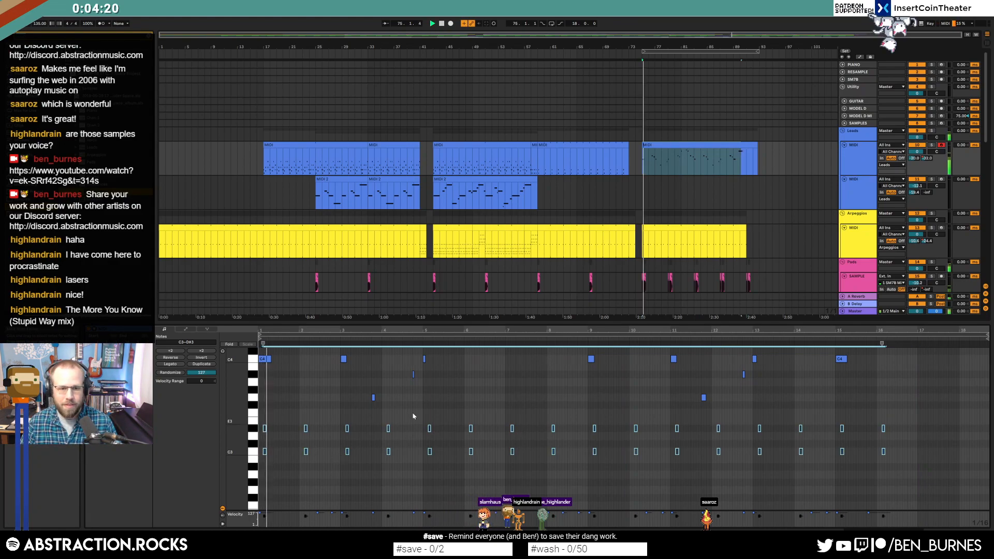
- Automate Analog's AEG1 Decay on the first lead track, raising it to about 1.28 s at bar 75
key(shift+Tab)
click(264, 467)
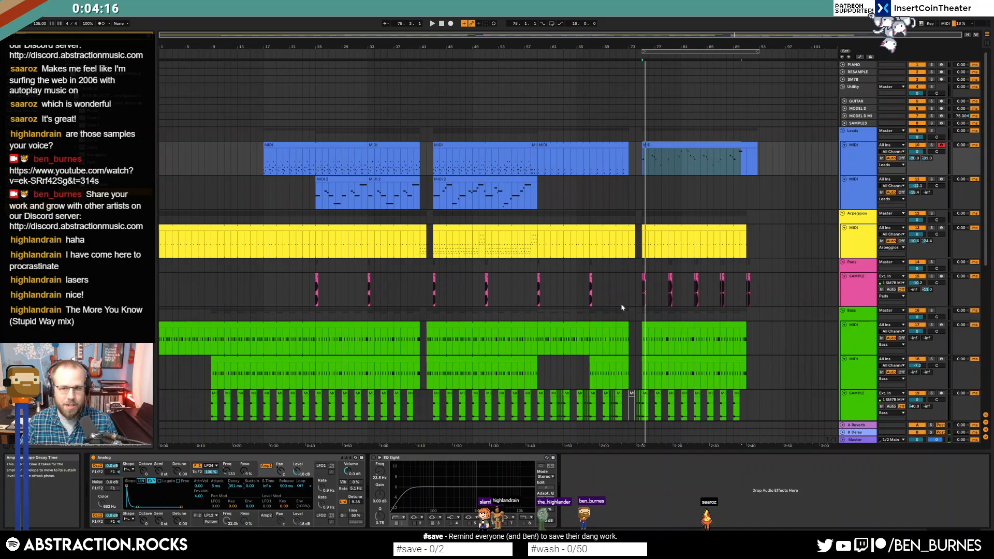
key(a)
click(636, 161)
drag(642, 161, 642, 159)
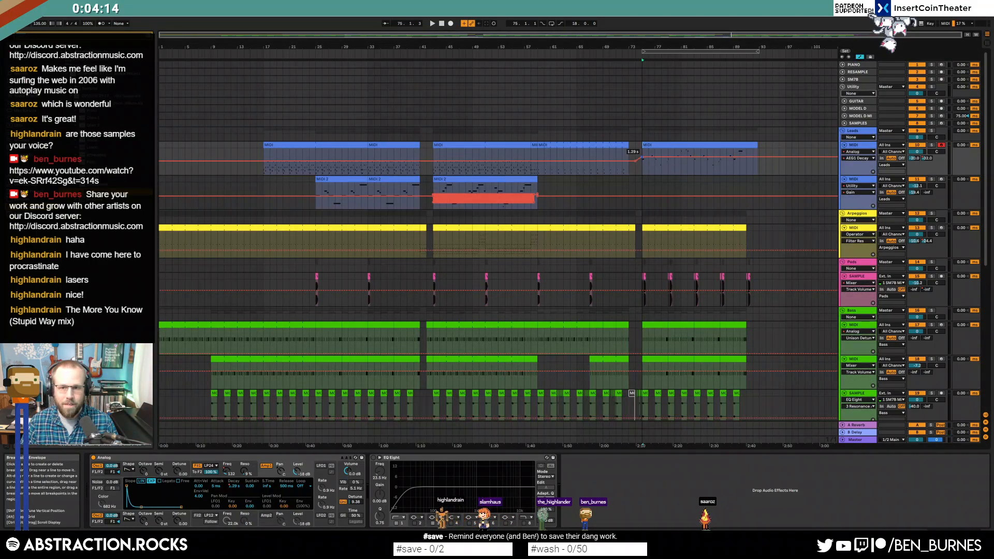
- Play from bar 75 and automate Analog's FEG1 Decay on the first lead track, raising it to about 848 ms at bar 75
key(space)
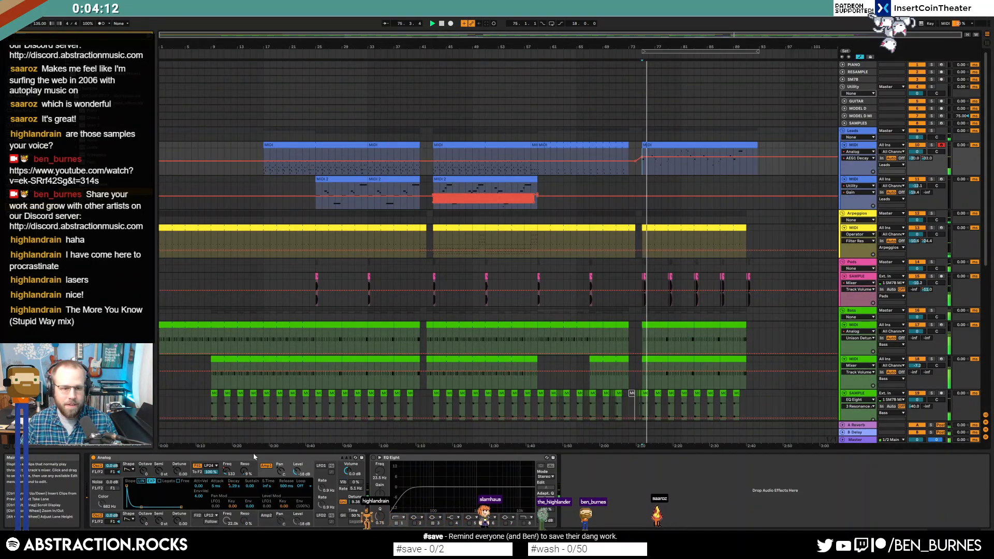
click(198, 468)
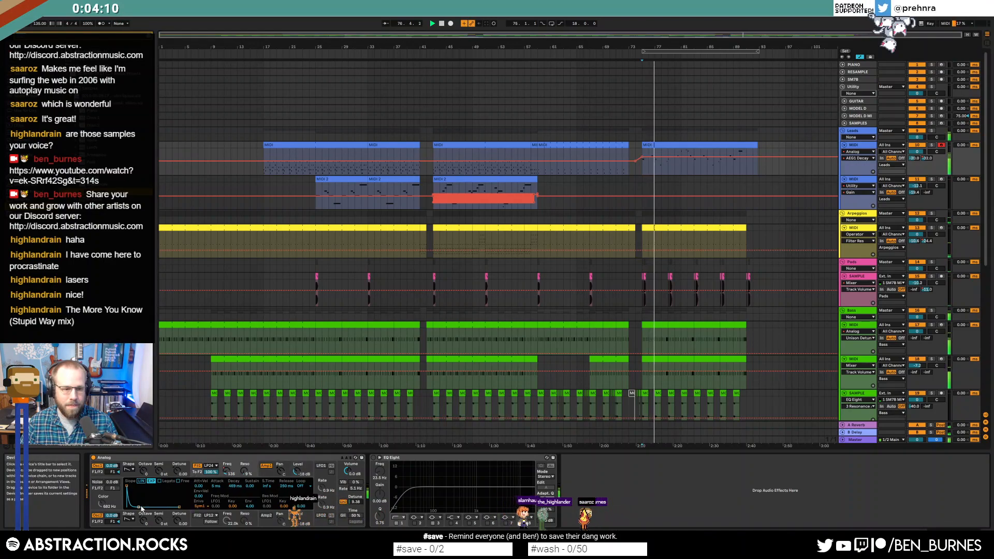
click(235, 486)
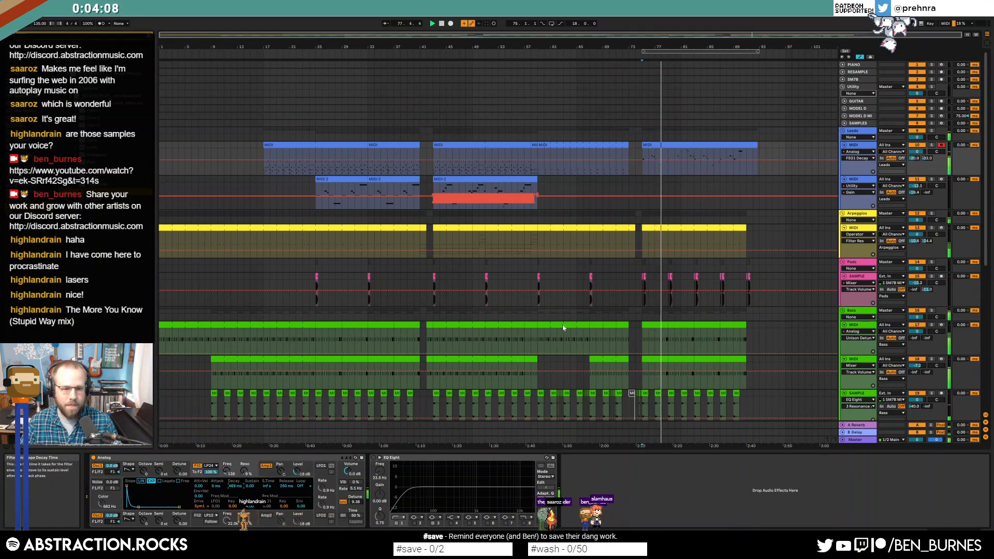
click(635, 160)
drag(642, 160, 636, 159)
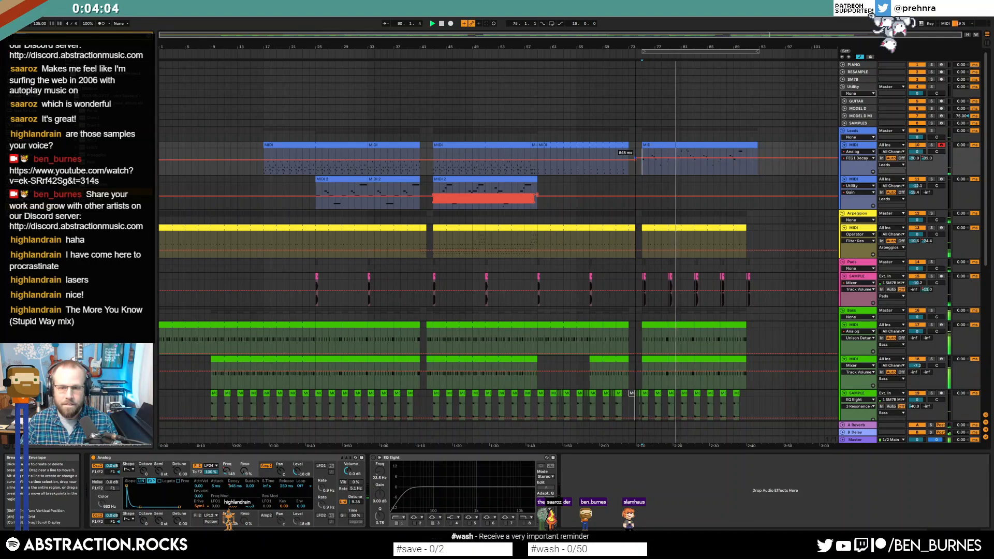
- Return to Analog's AEG1 Decay automation on the first lead track and set it to about 715 ms from bar 75
click(272, 473)
click(234, 486)
drag(642, 157, 636, 157)
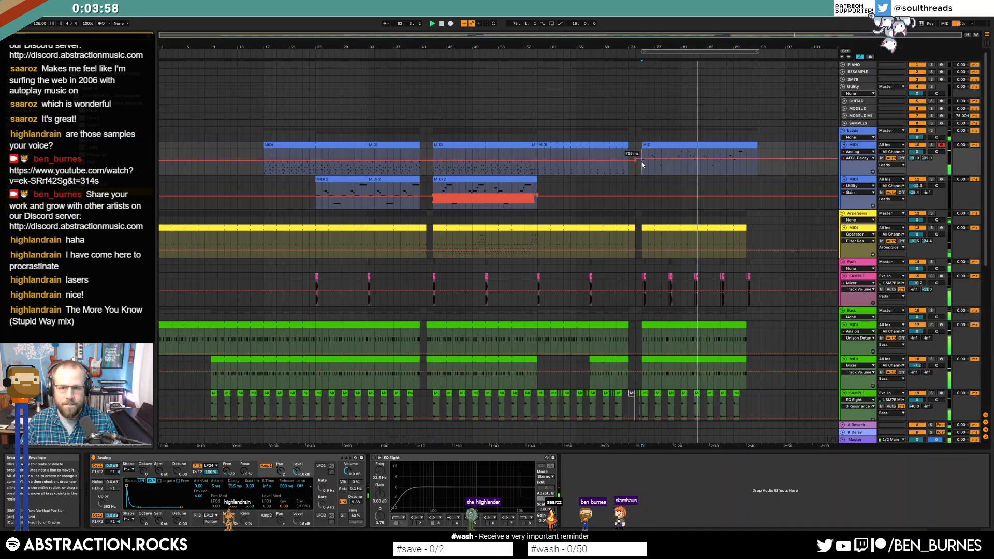
- Open the recorded lead clip starting at bar 75 for note editing
click(668, 146)
double_click(668, 146)
click(591, 429)
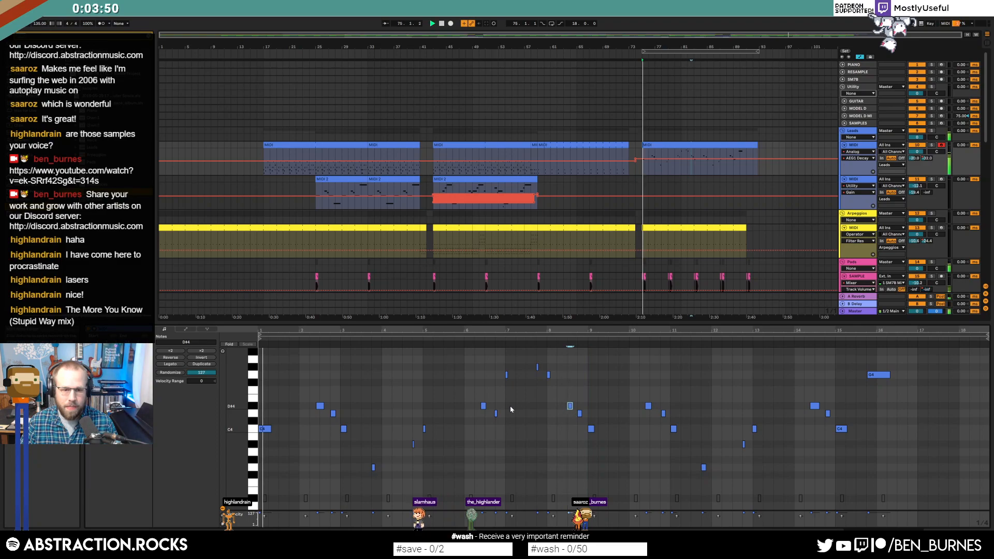
- Try shifting the D#4 and D4 notes in clip bars 2 and 6 and the G#4–G4 pair near bar 8 in time
click(320, 406)
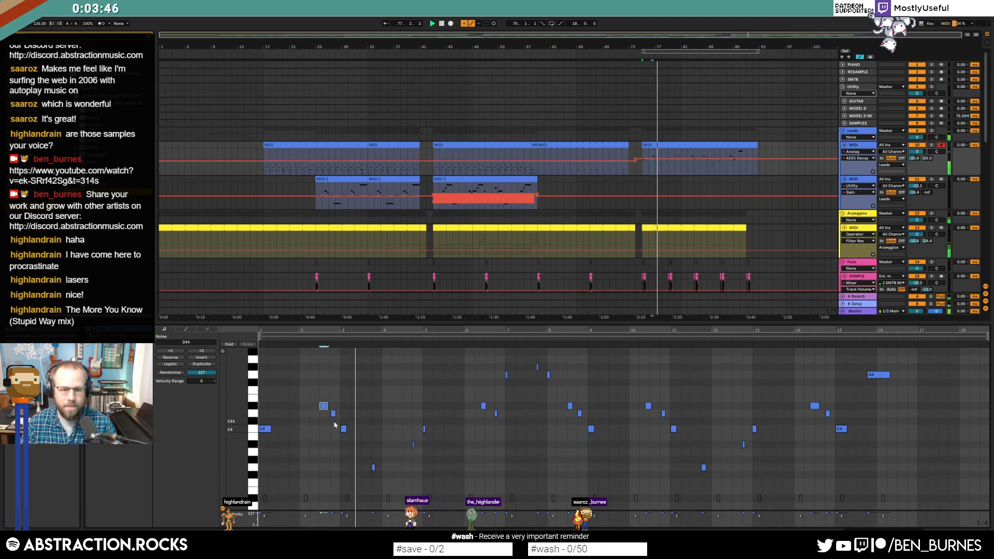
click(487, 406)
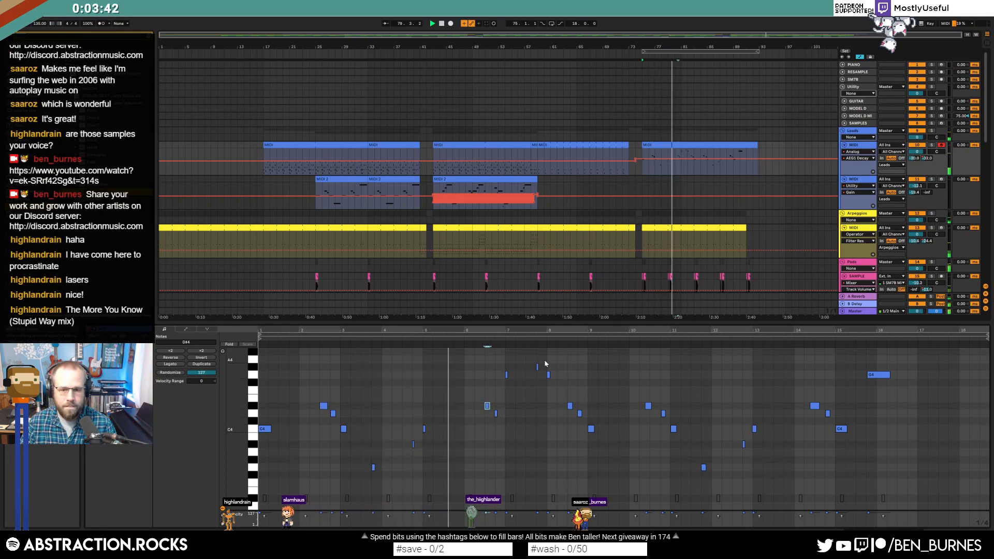
drag(532, 361, 554, 380)
key(Left)
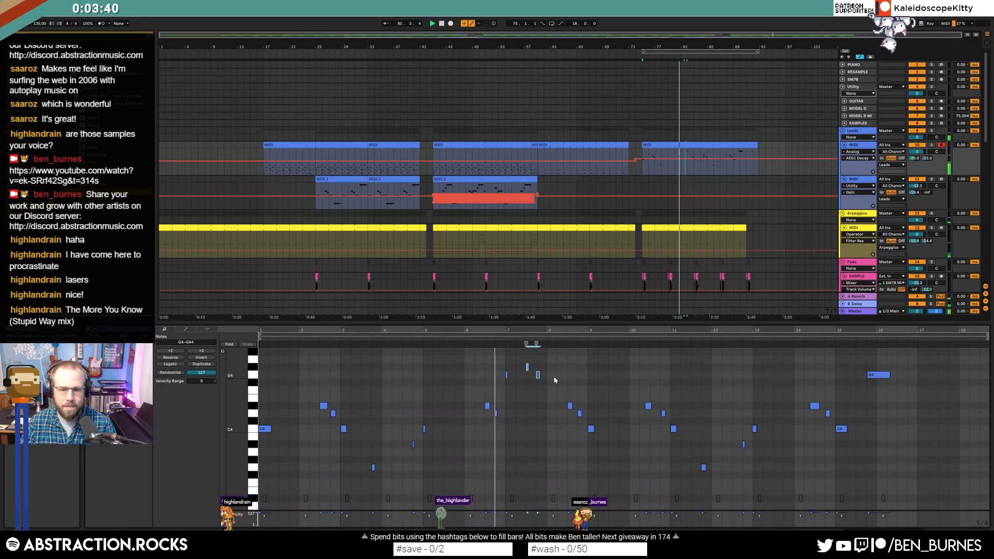
key(Right)
key(space)
drag(481, 394, 509, 418)
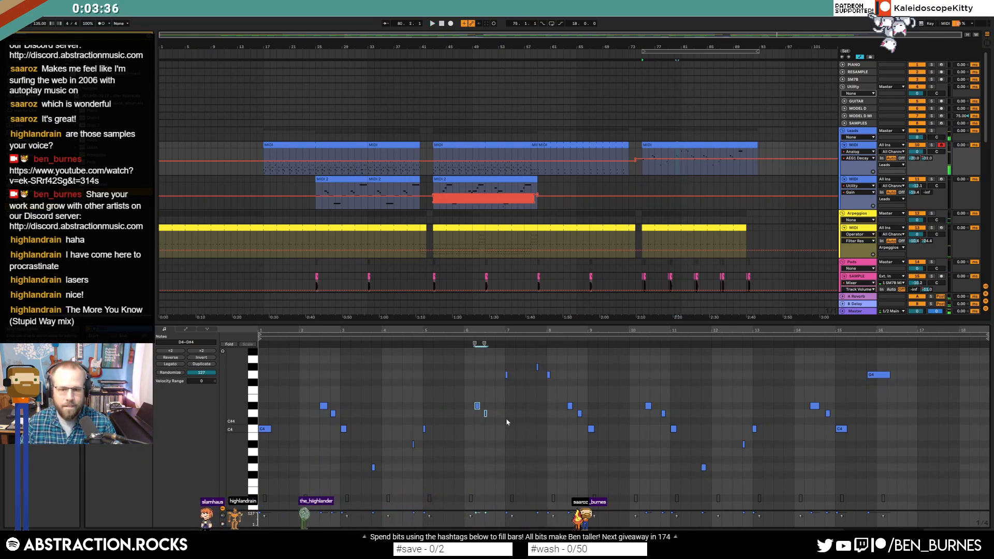
key(space)
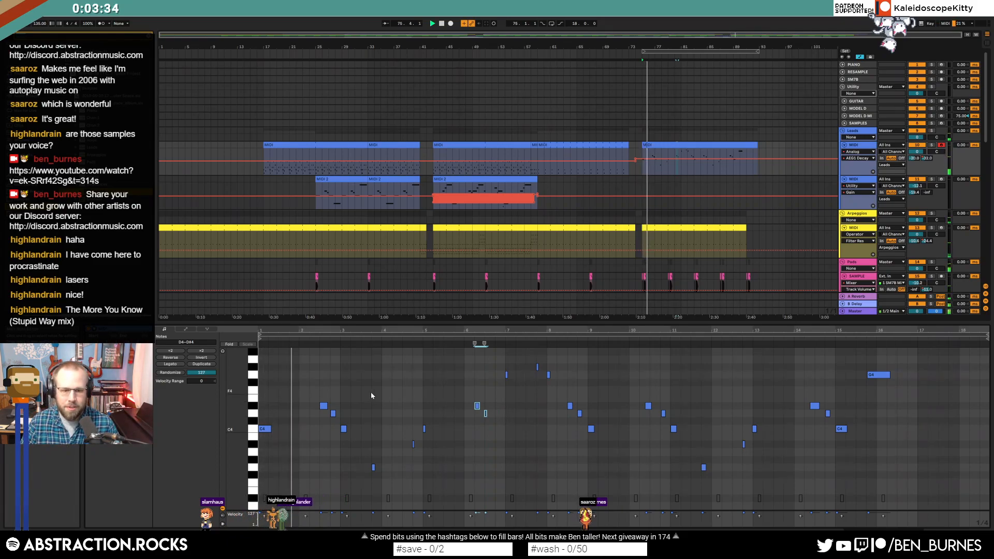
key(space)
drag(314, 388, 342, 412)
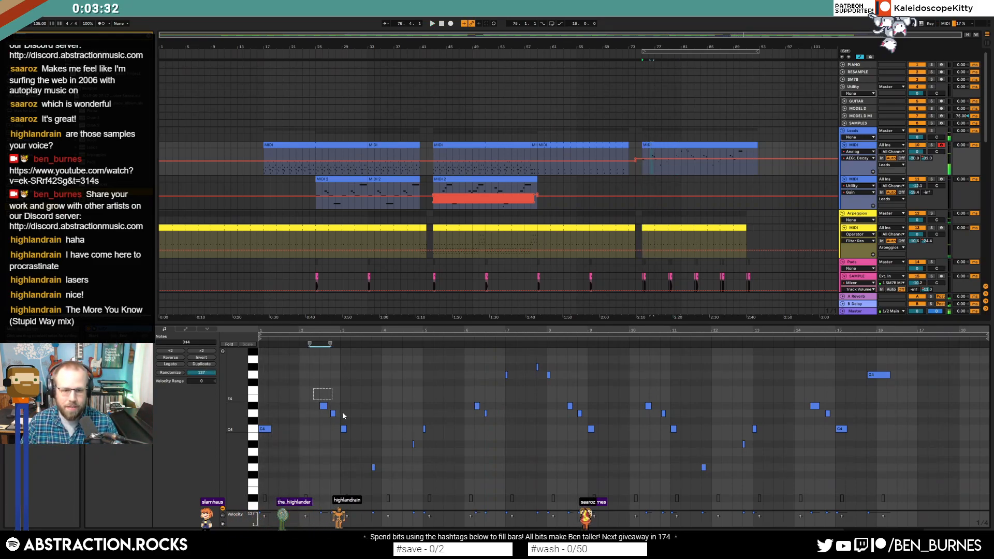
- Undo the trial timing shifts of the lead clip's notes
key(ctrl+z)
key(ctrl+z)
key(ctrl+z)
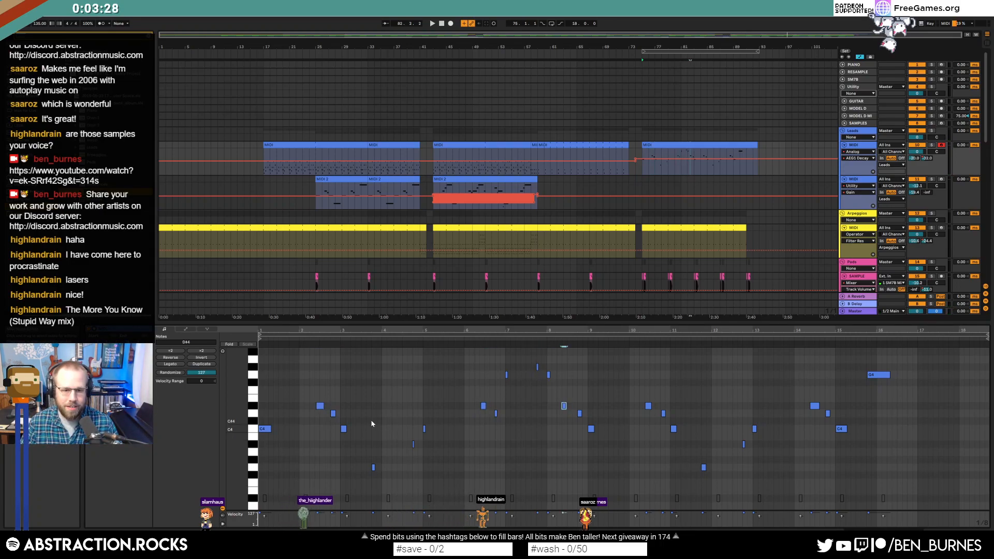
key(ctrl+z)
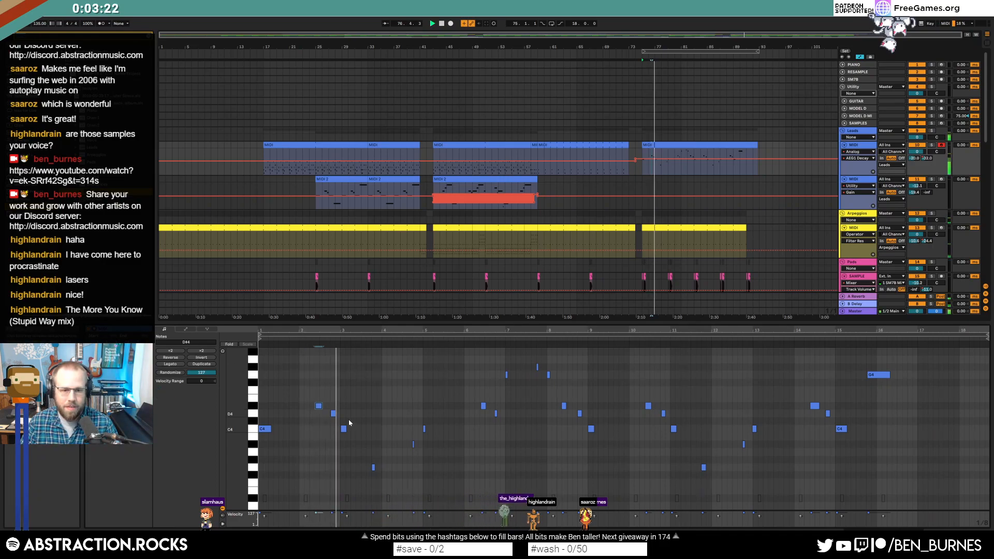
- Tighten the lead melody's timing by nudging off-beat notes slightly earlier, including the G#4 before clip bar 8 and the notes around bar 11
drag(367, 444, 384, 472)
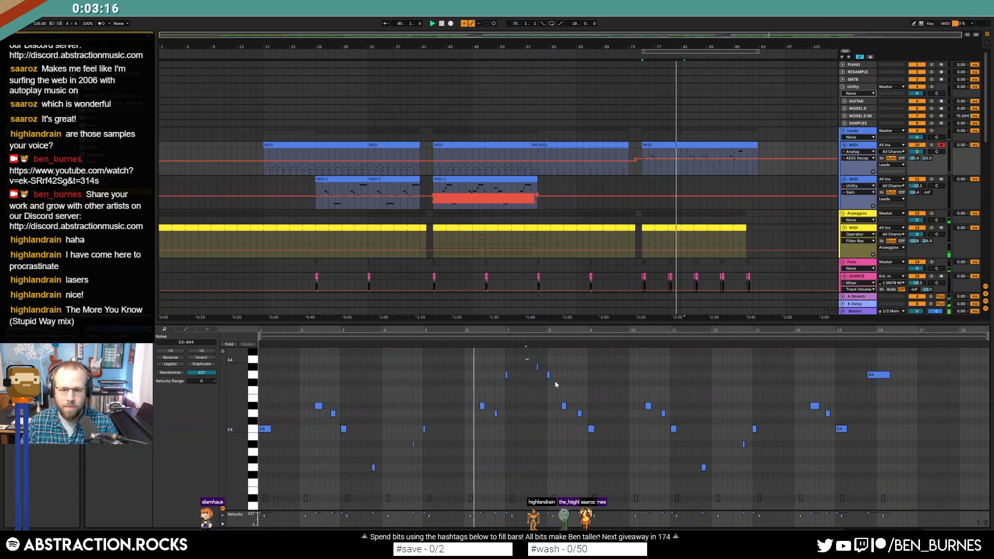
drag(539, 364, 552, 384)
key(Right)
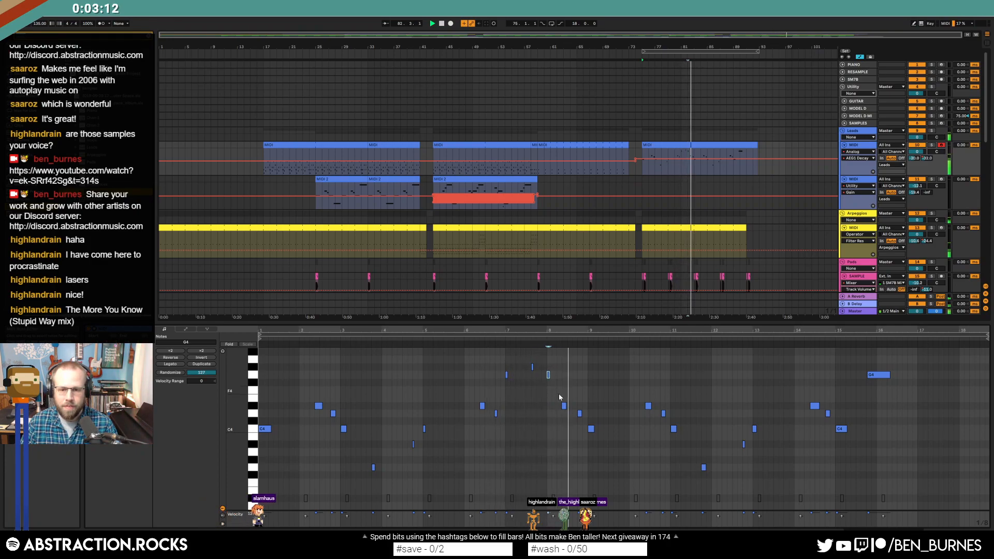
click(648, 406)
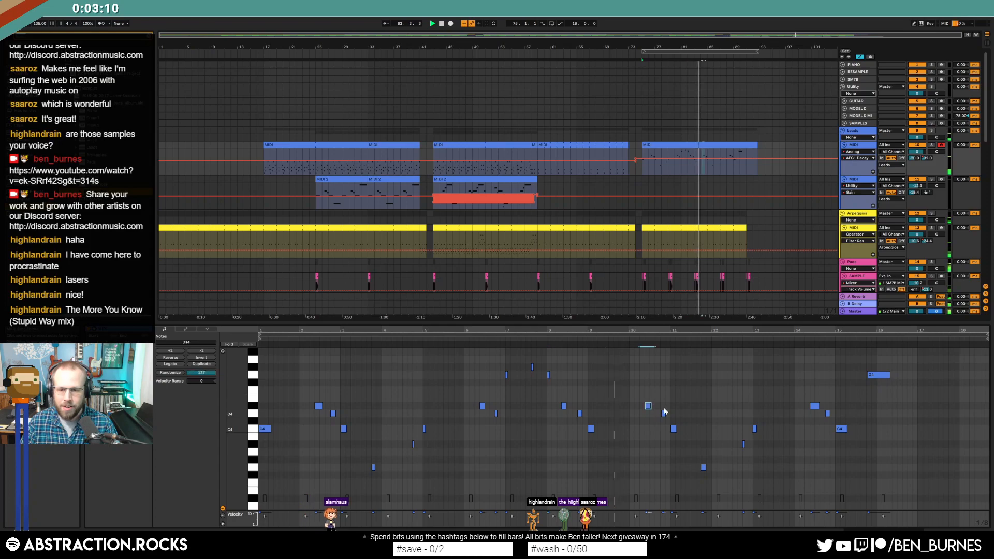
click(703, 467)
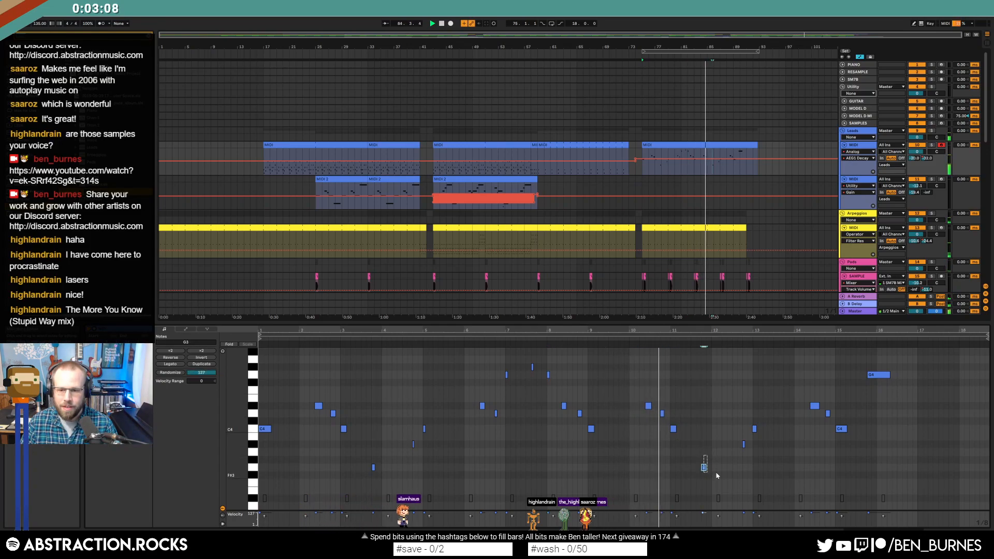
click(743, 444)
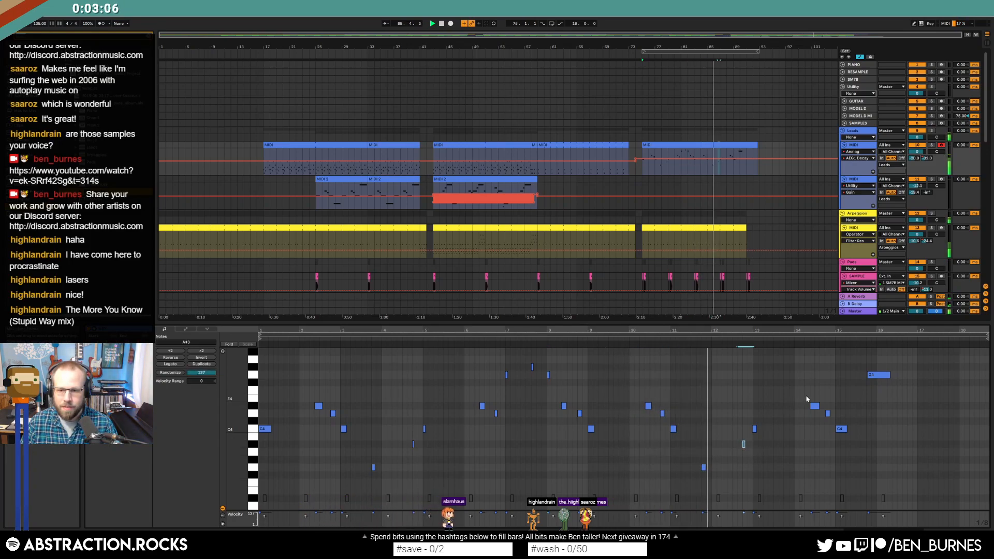
click(839, 429)
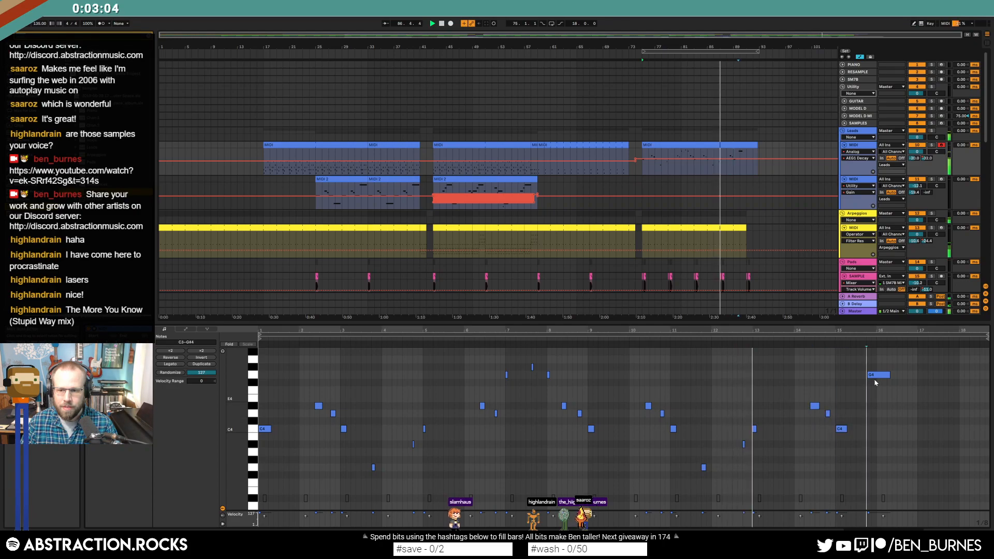
click(877, 376)
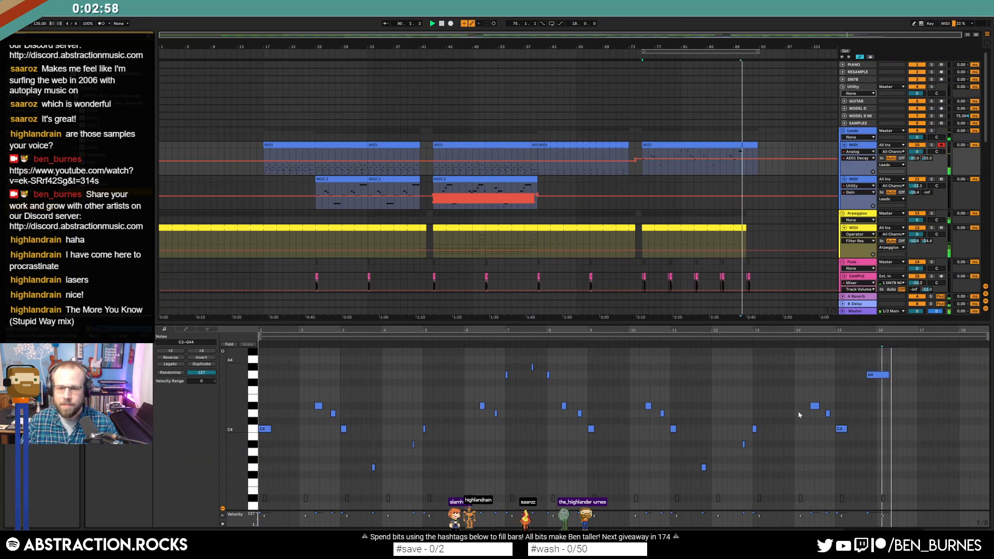
- Select all notes in the lead clip, double the melody an octave lower and return to the track's devices
key(ctrl+a)
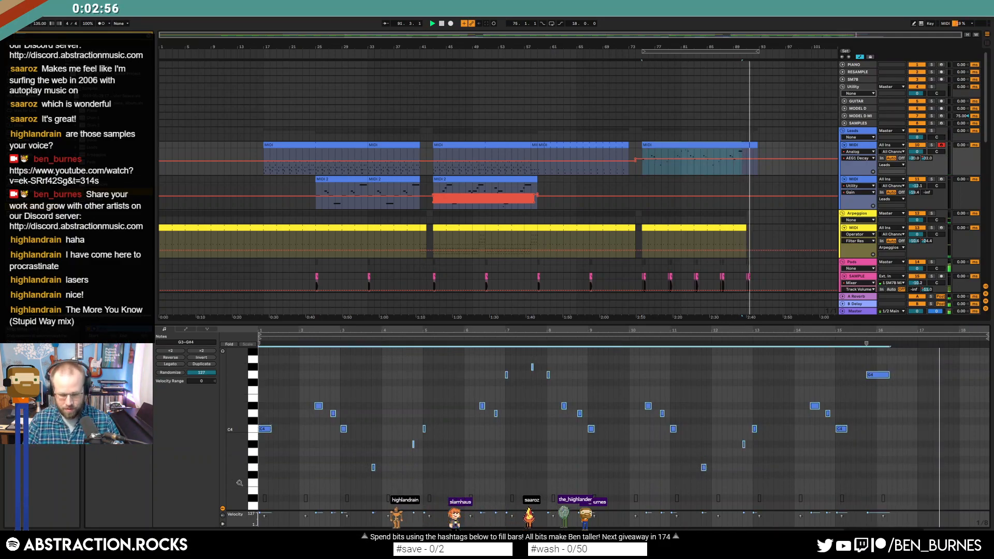
key(shift+Tab)
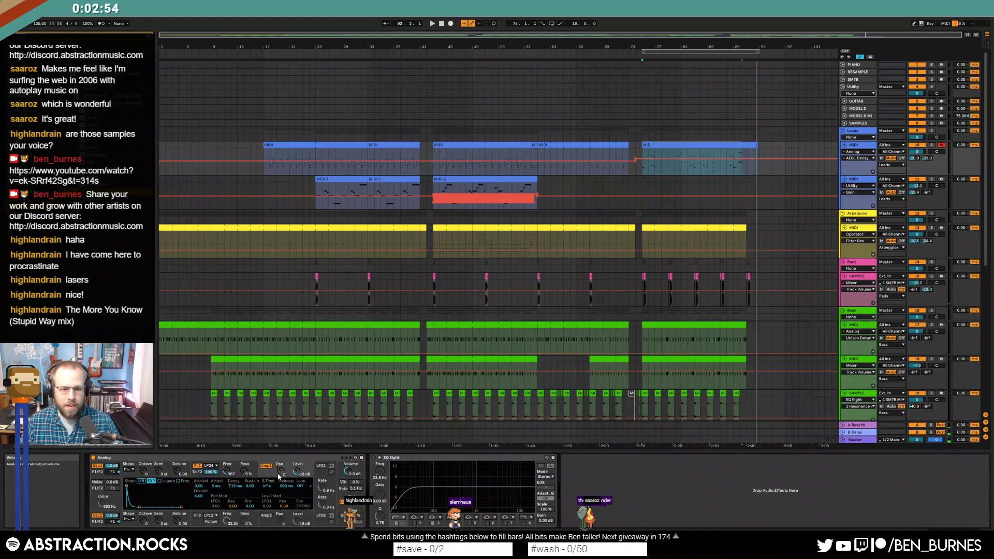
- Automate Analog's F1 Freq on the first lead track, setting it to about 200 at bar 75, and play the section
click(200, 475)
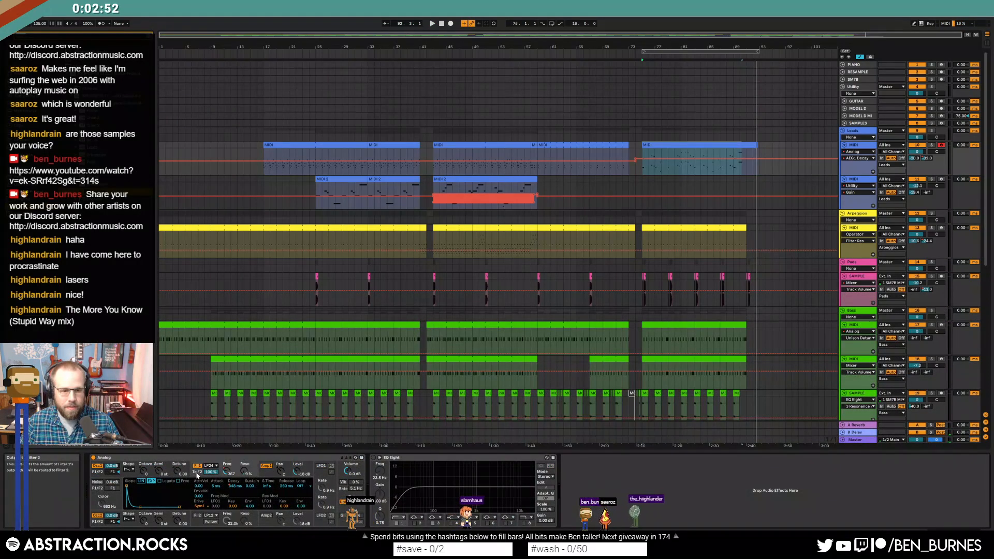
click(226, 471)
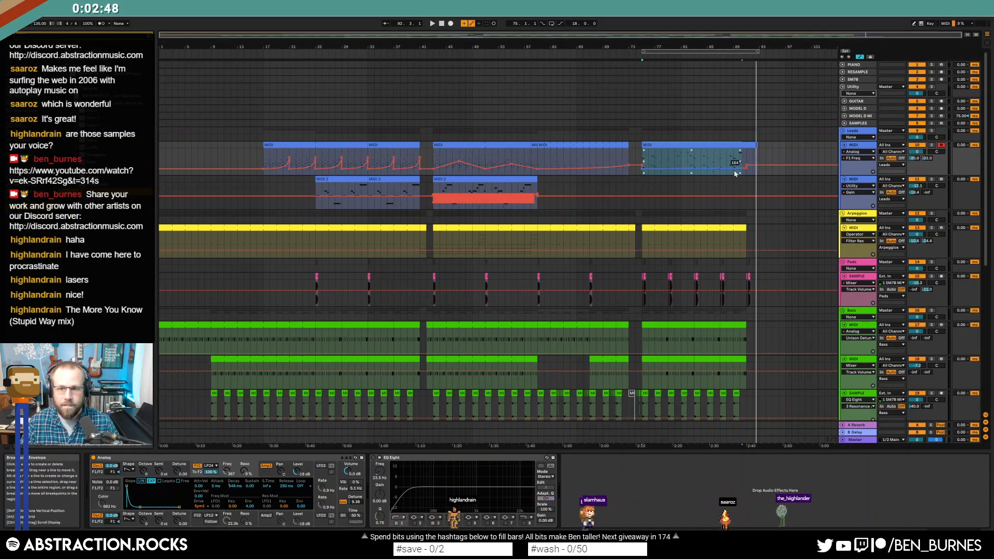
click(779, 160)
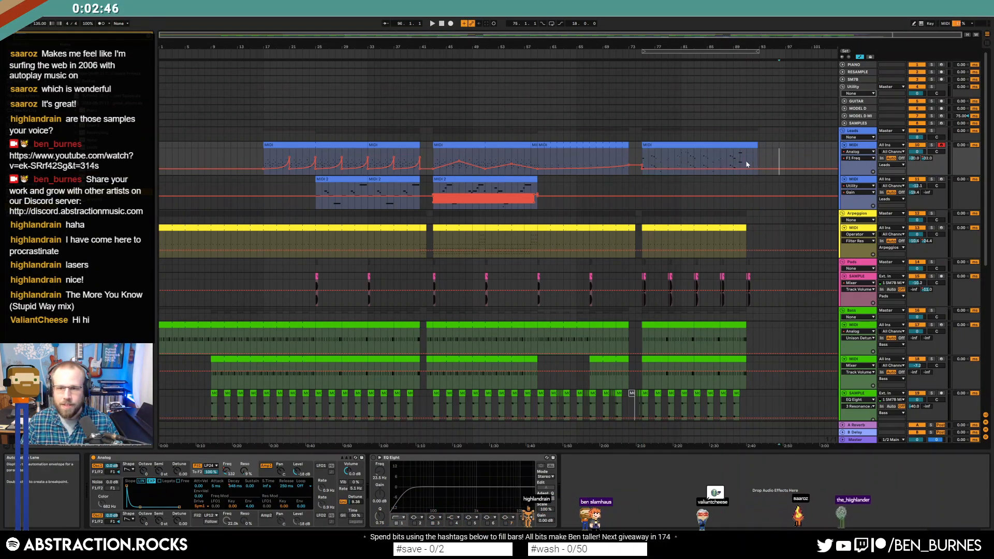
drag(645, 170, 641, 159)
key(space)
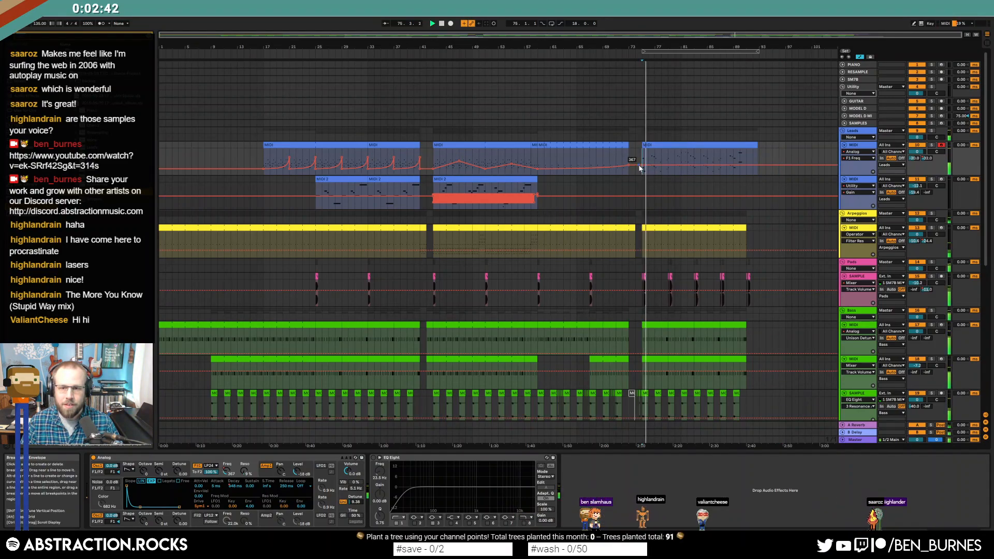
drag(642, 165, 642, 164)
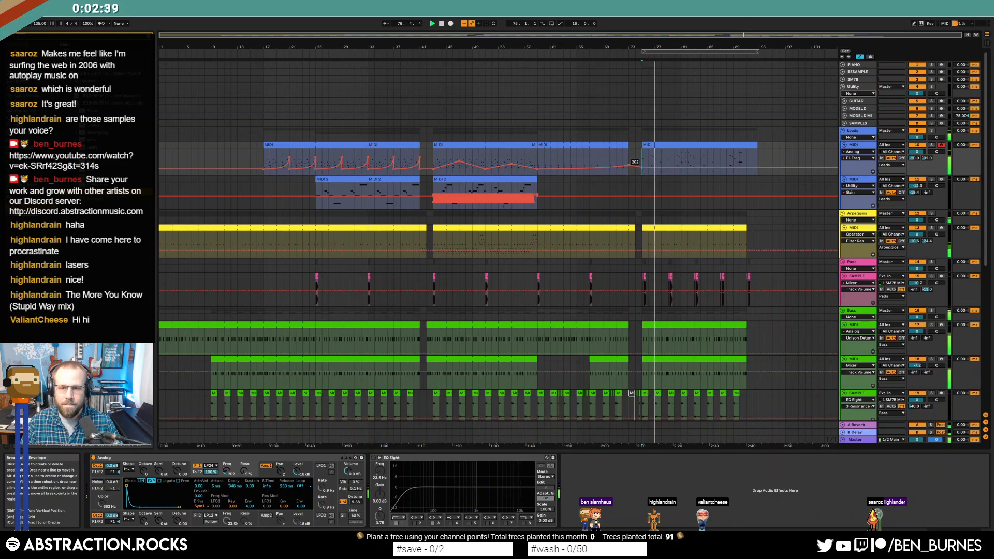
- Reopen the lead clip and select its lower-octave notes from G2 to D#3 during playback
double_click(664, 147)
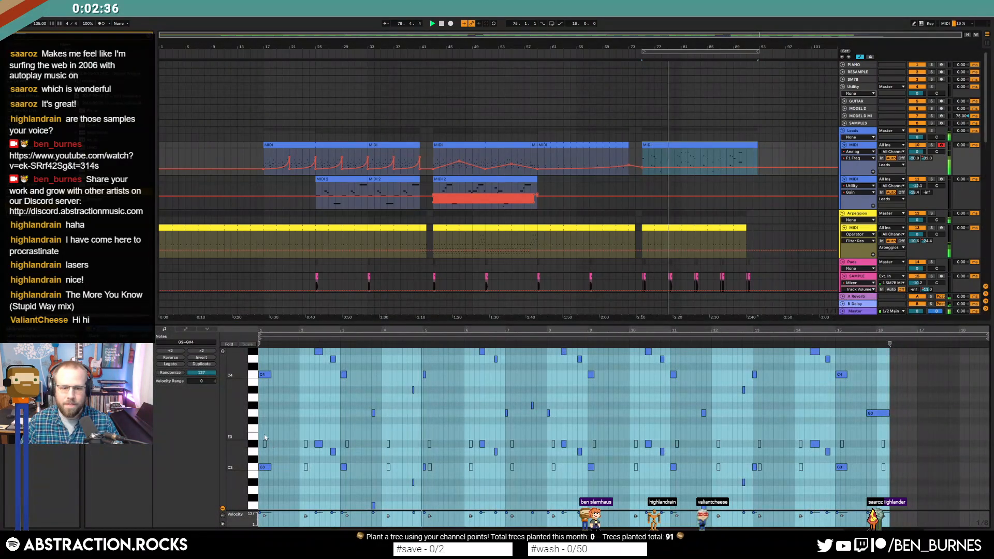
drag(264, 434, 961, 507)
drag(814, 444, 814, 495)
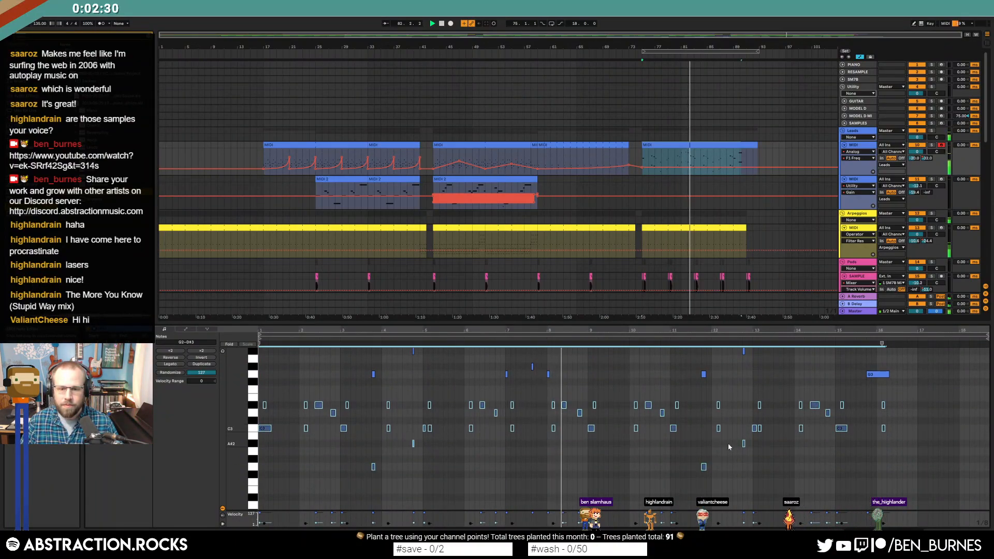
scroll(697, 450, down, 2)
click(624, 389)
scroll(620, 392, down, 1)
scroll(617, 393, up, 4)
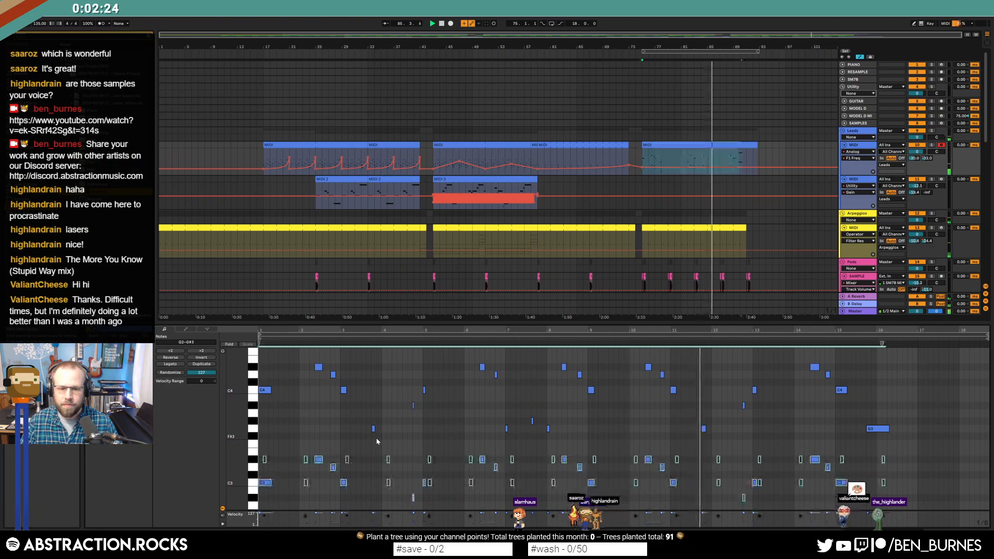
- Clear and restore the selection of the lower-octave notes, return to the lead track's devices and stop playback
click(448, 450)
scroll(459, 450, down, 3)
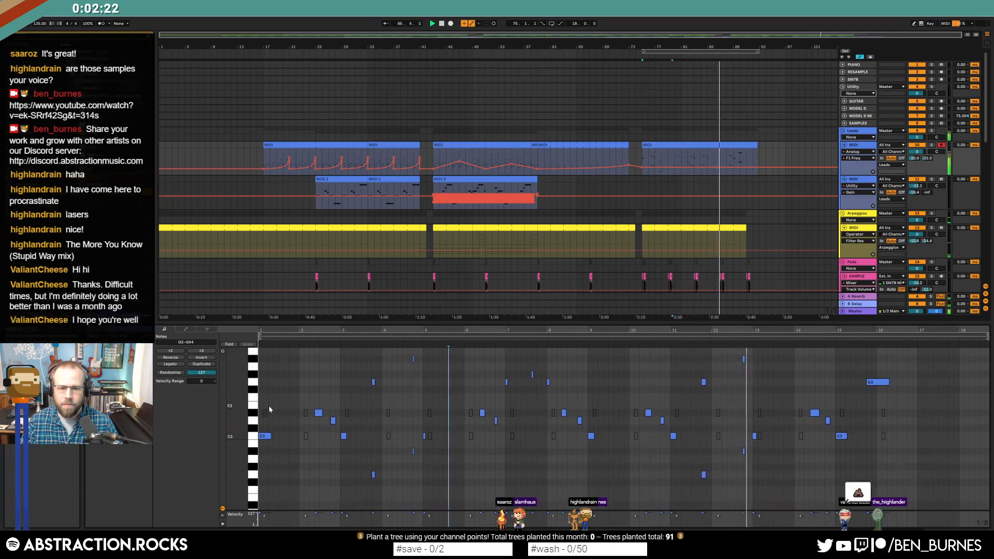
key(ctrl+z)
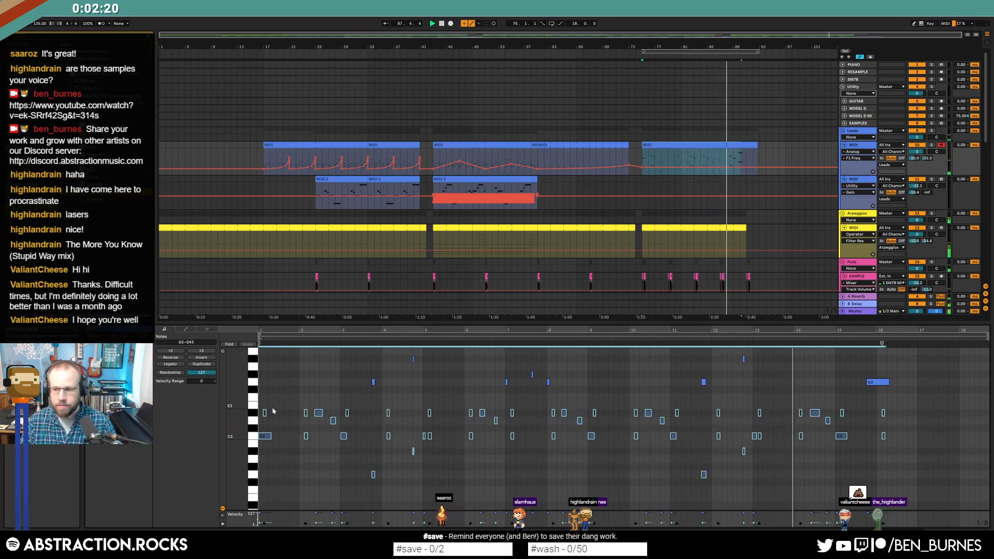
key(shift+Tab)
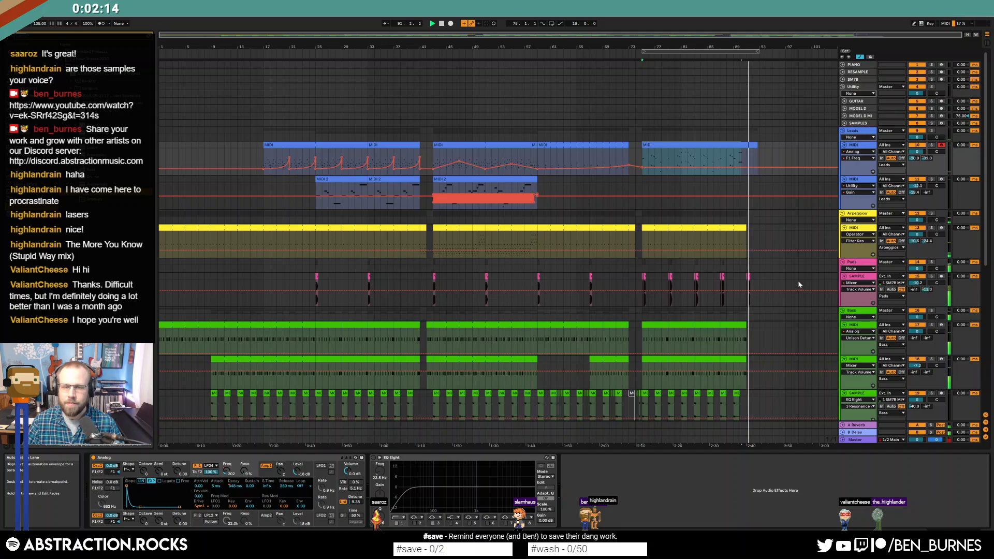
key(space)
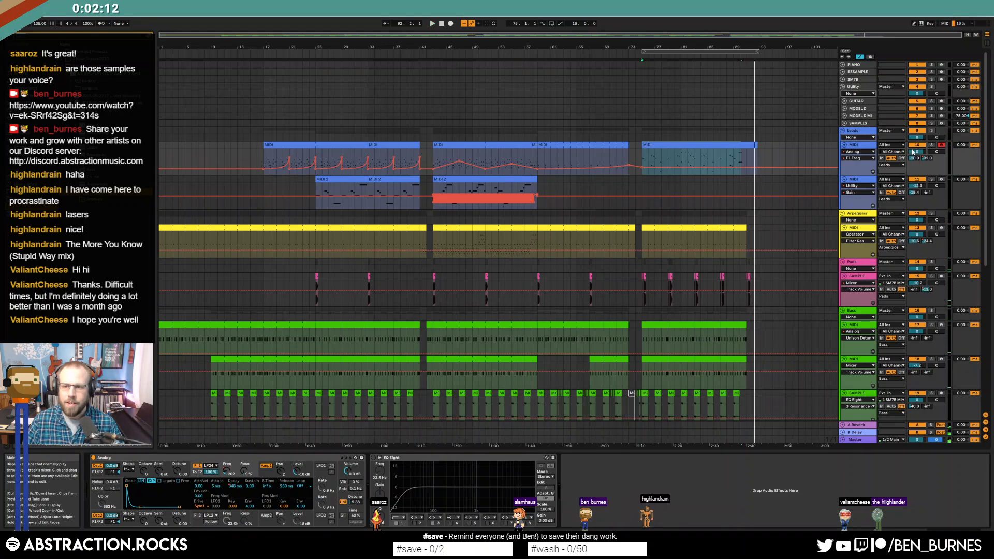
- Edit the first lead track's B-Delay and A-Reverb send automation at bar 75, raising the reverb send, and turn off MIDI overdub
click(926, 157)
key(a)
key(a)
click(642, 171)
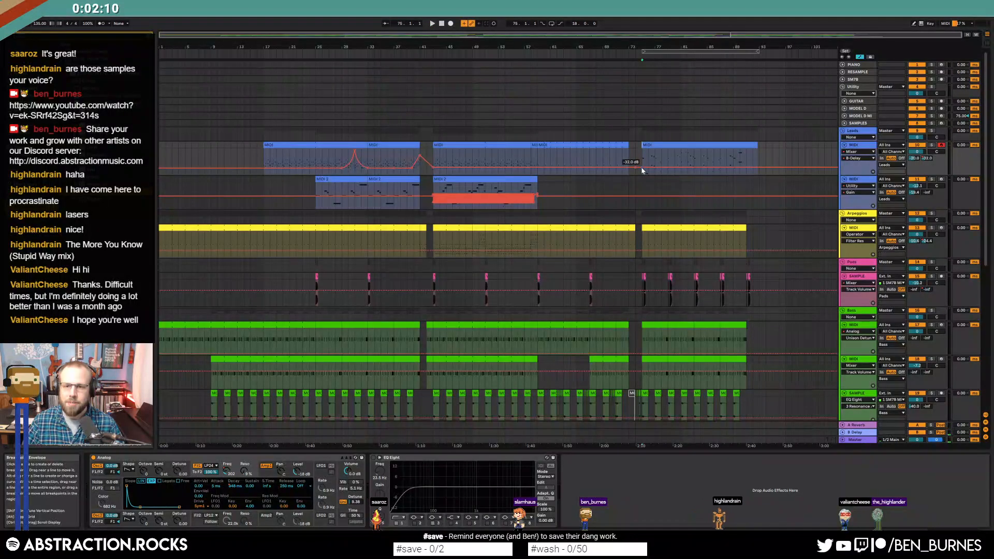
click(914, 158)
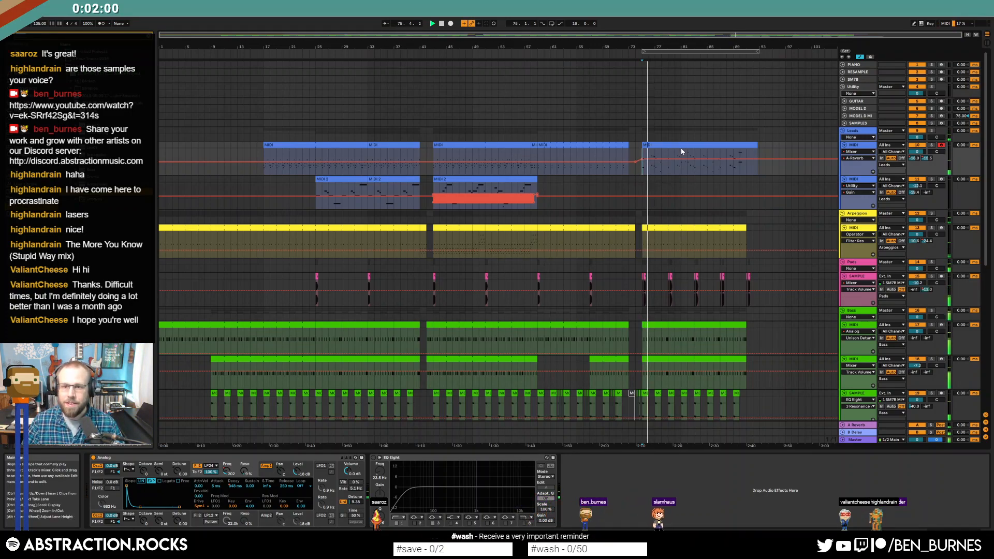
click(465, 24)
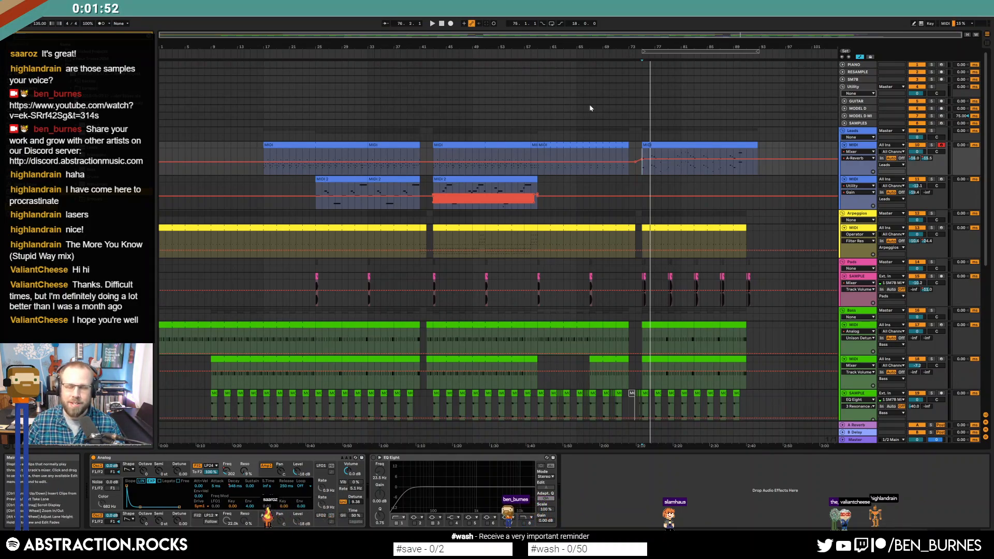
- Save the Live Set in the 2 Hour Tracks 2021 folder as "2021-03-10 That's My Brand, Baby"
scroll(592, 109, down, 6)
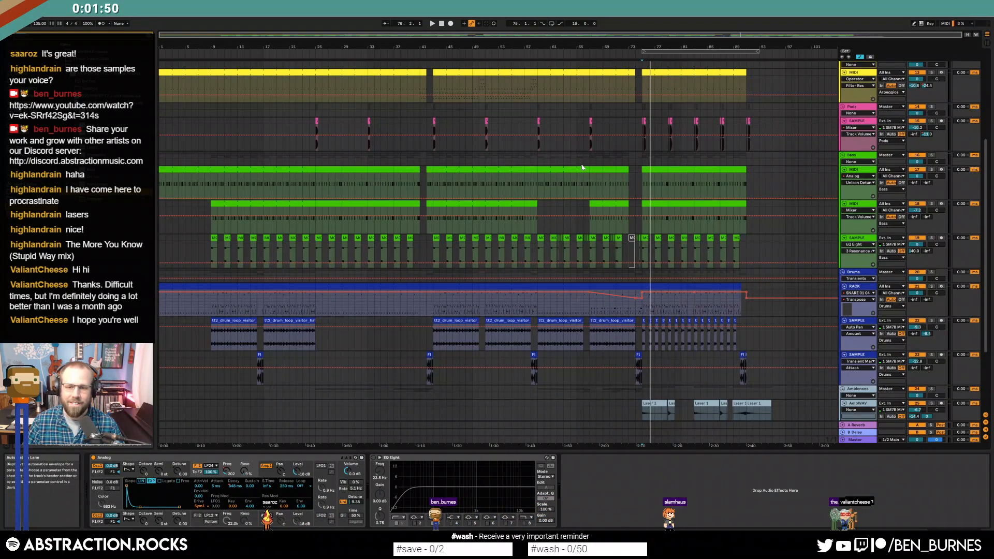
key(ctrl+s)
click(412, 120)
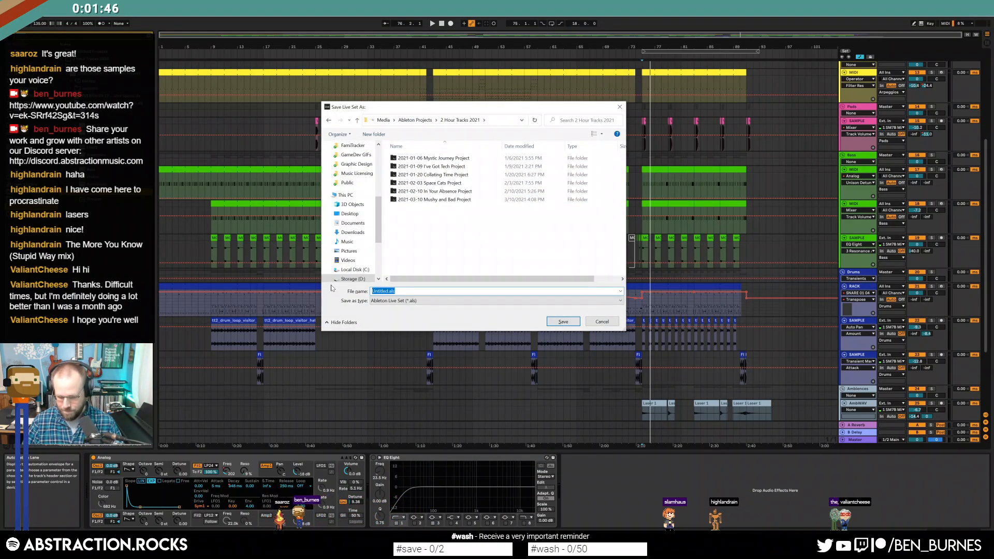
text(2021-03)
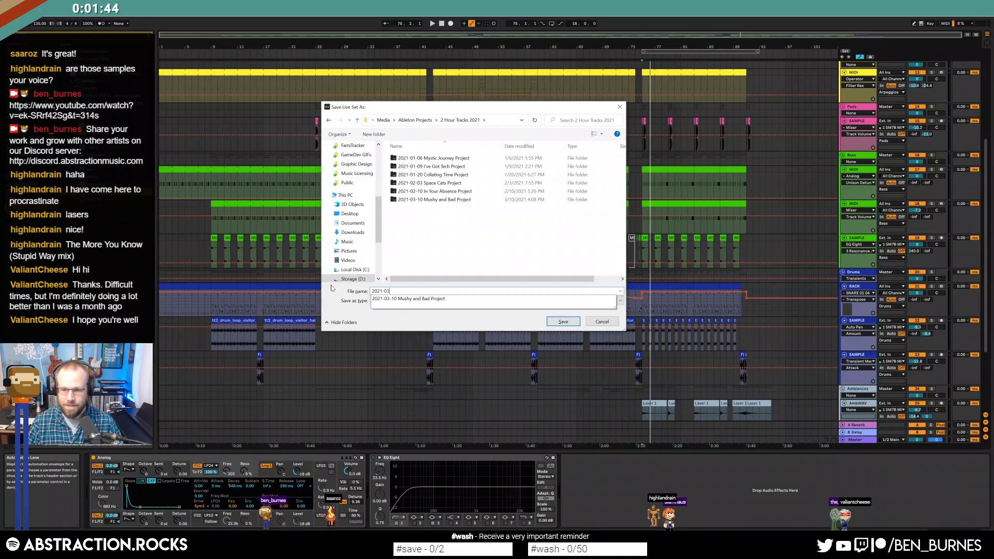
text(-10 That's My Brand, Baby)
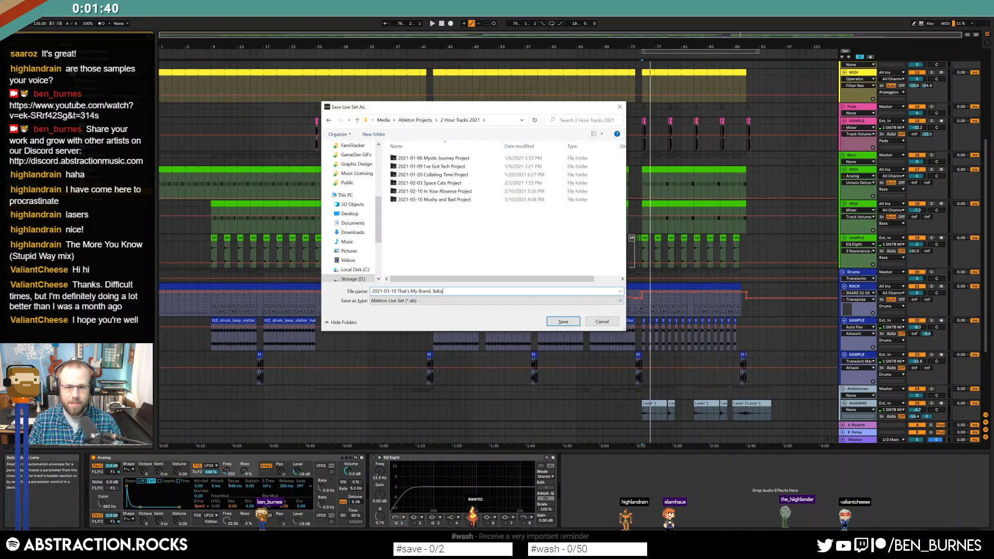
key(Return)
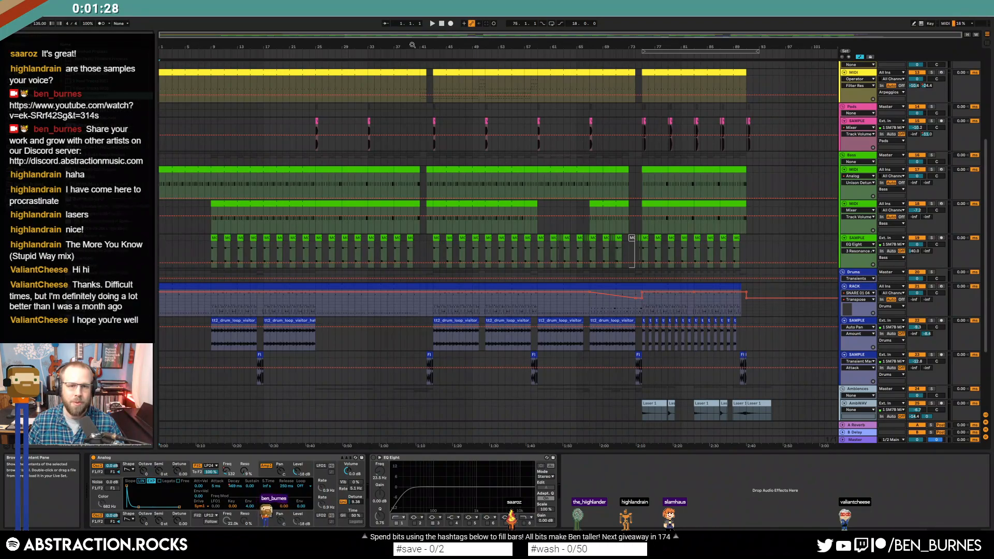
- Hide the automation in the arrangement and fold the arpeggio, pad and bass tracks
click(390, 86)
key(ctrl+a)
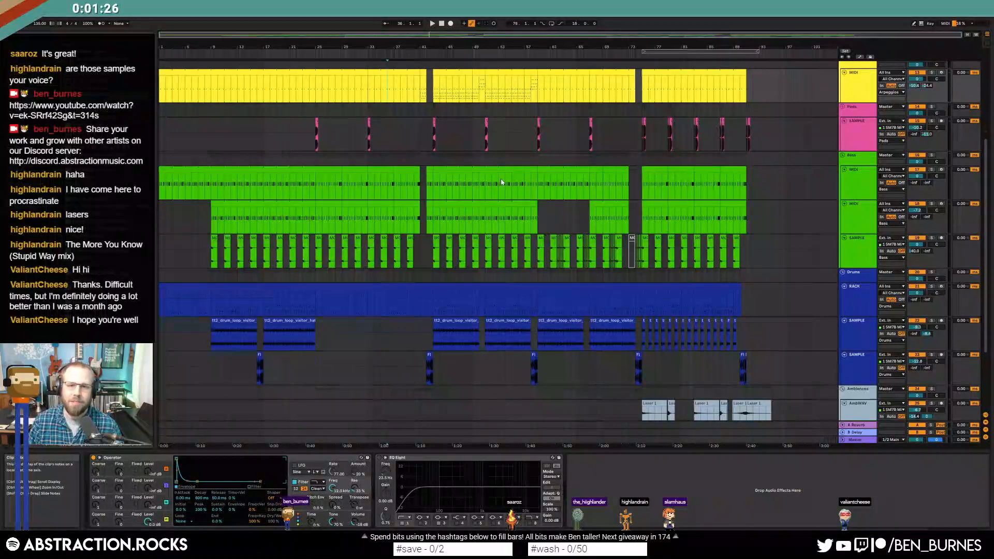
scroll(501, 182, up, 2)
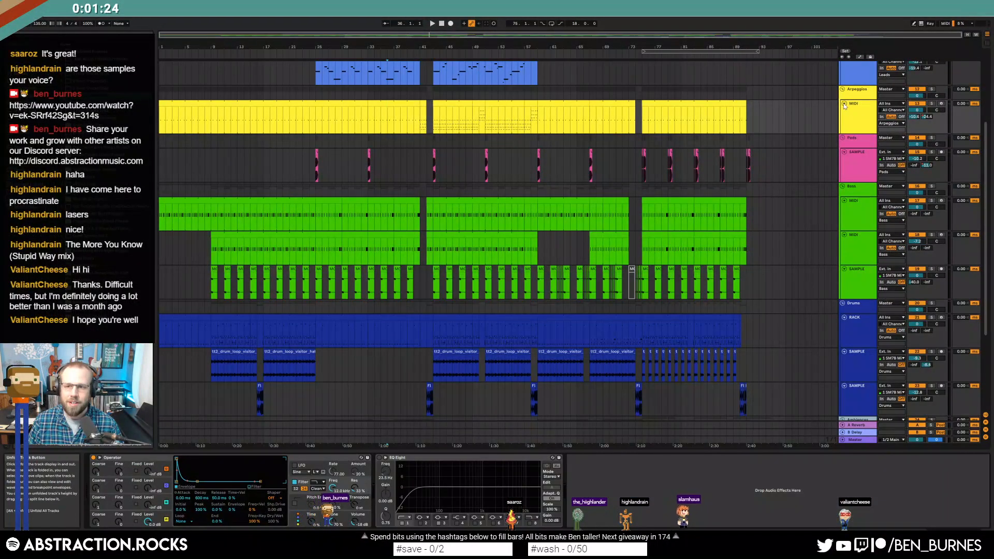
click(844, 103)
click(845, 124)
click(855, 212)
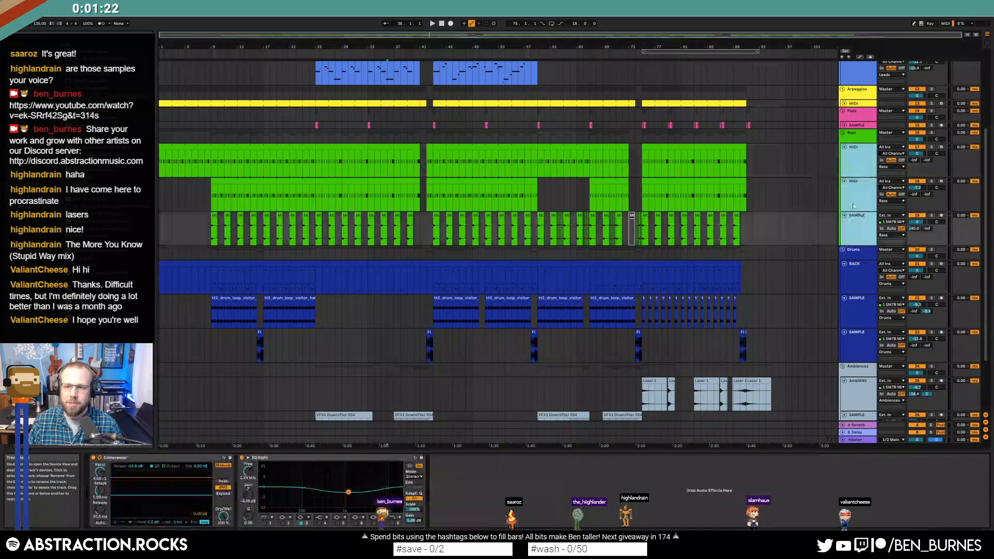
click(844, 215)
click(846, 191)
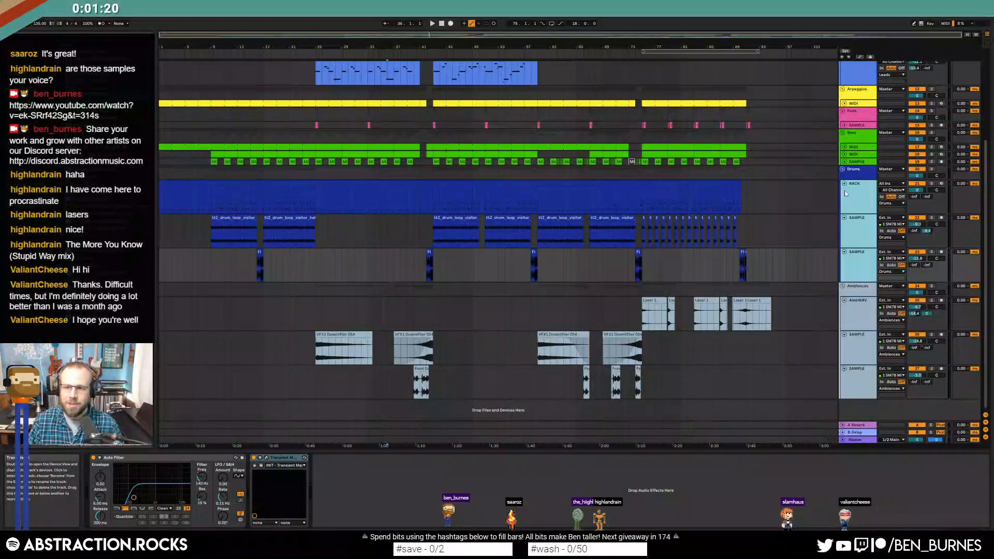
- Fold the drum, ambience and lead tracks and return to the start of the song
click(845, 183)
click(857, 238)
shift+click(859, 300)
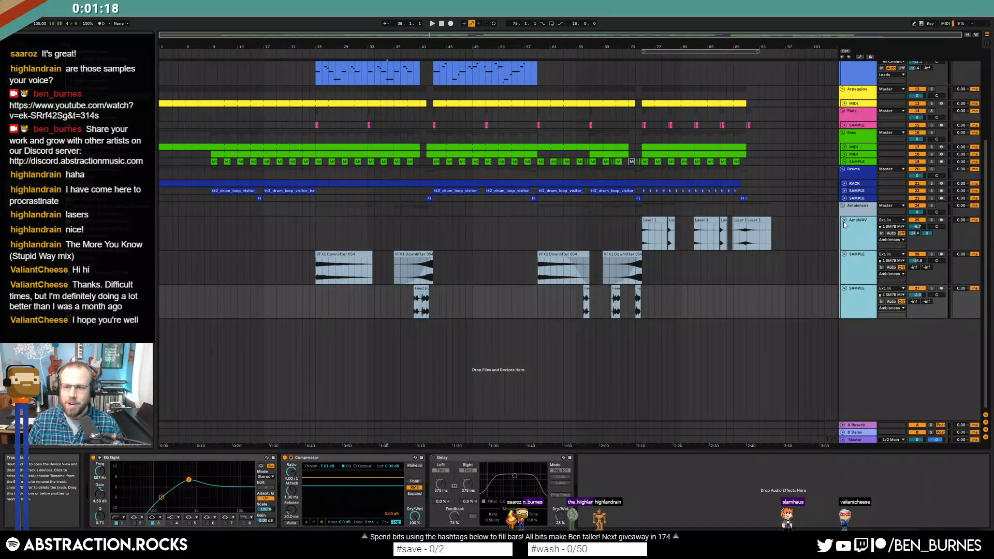
click(844, 221)
click(857, 167)
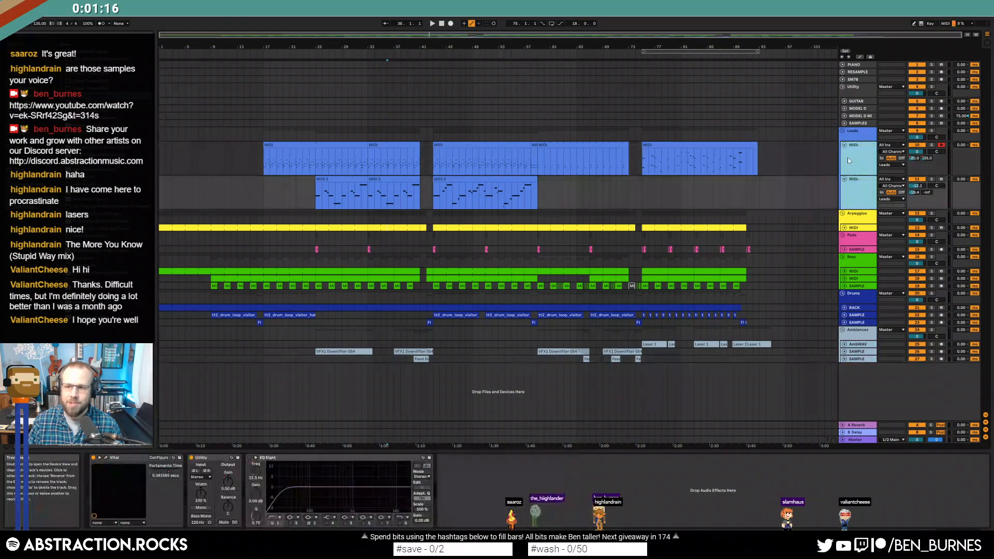
click(844, 146)
key(Home)
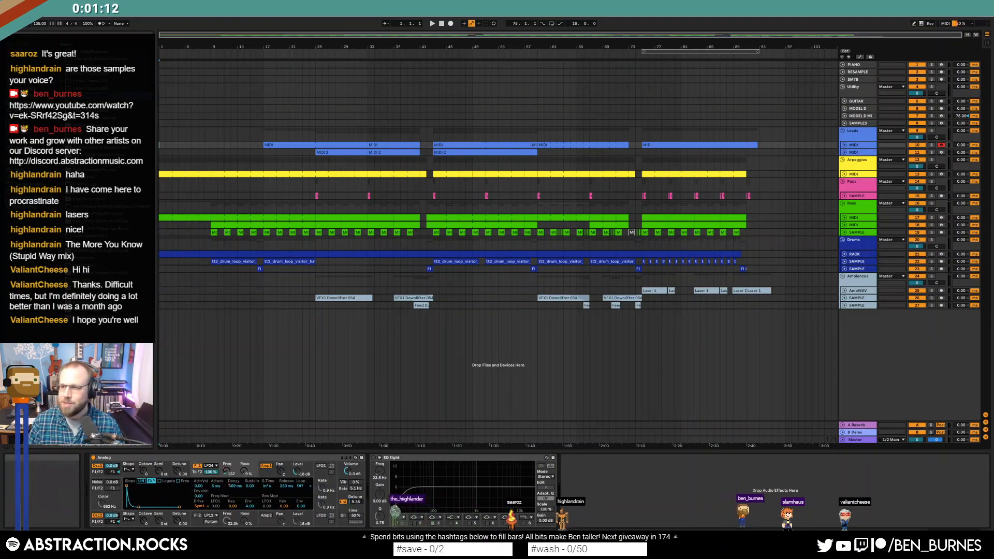
- Play the song from the start and shape the master's EQ Eight curve, including a slight boost near 4.35 kHz
key(space)
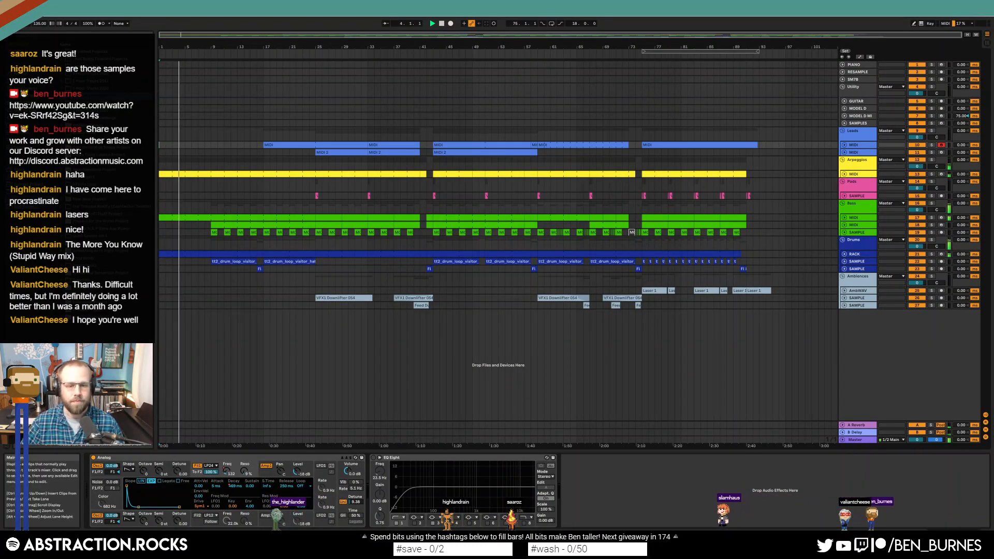
click(862, 440)
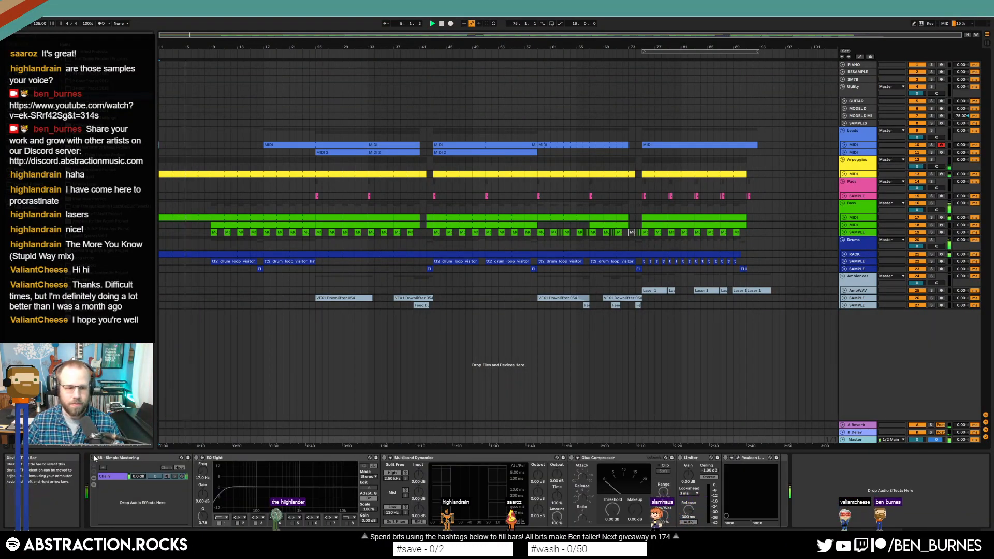
drag(264, 485, 328, 485)
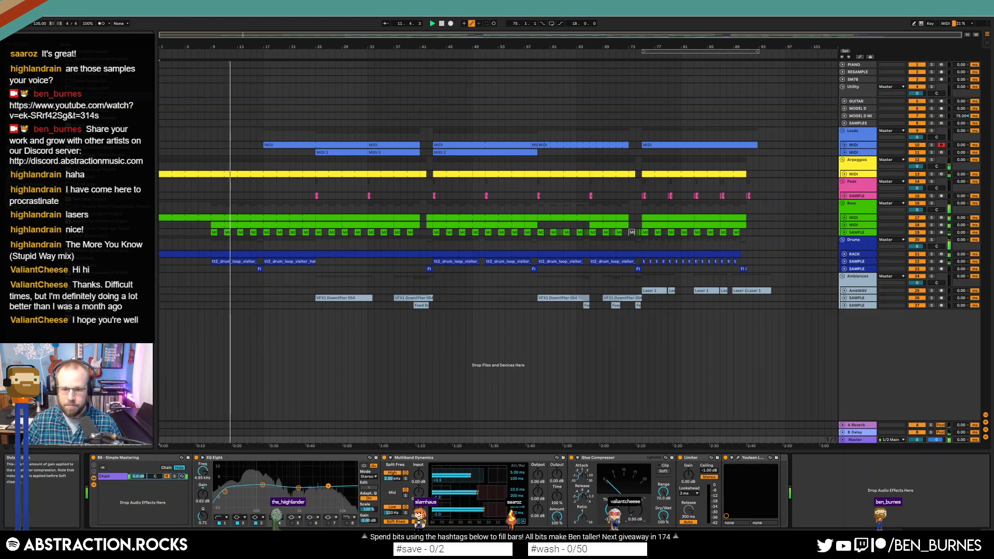
- Check the mix in Youlean Loudness Meter 2 while adjusting the master Glue Compressor's makeup gain, and close the meter
click(737, 459)
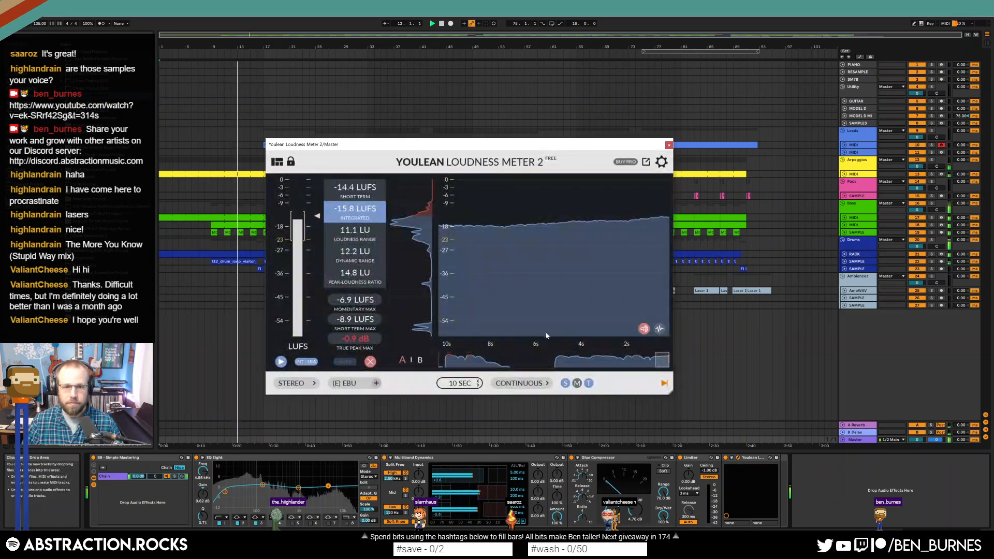
click(641, 514)
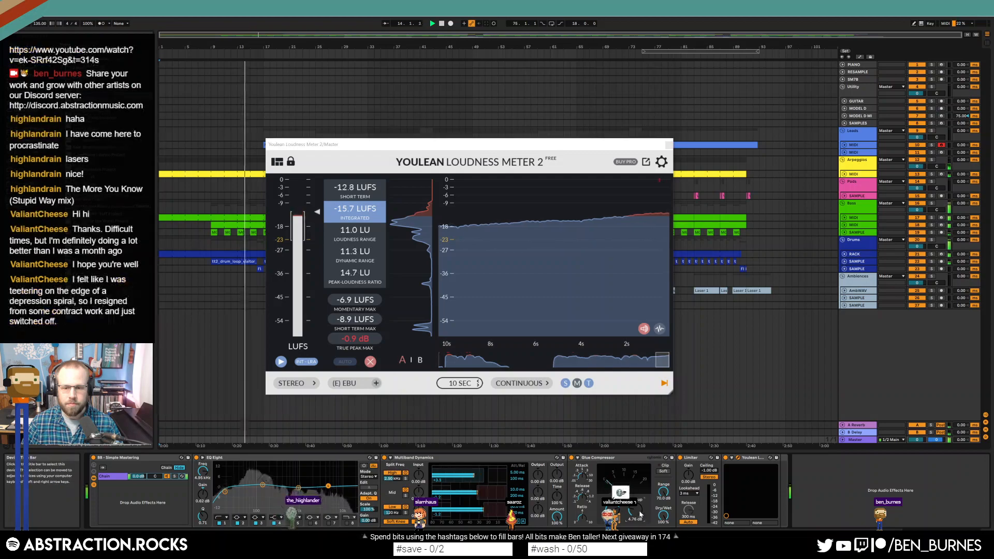
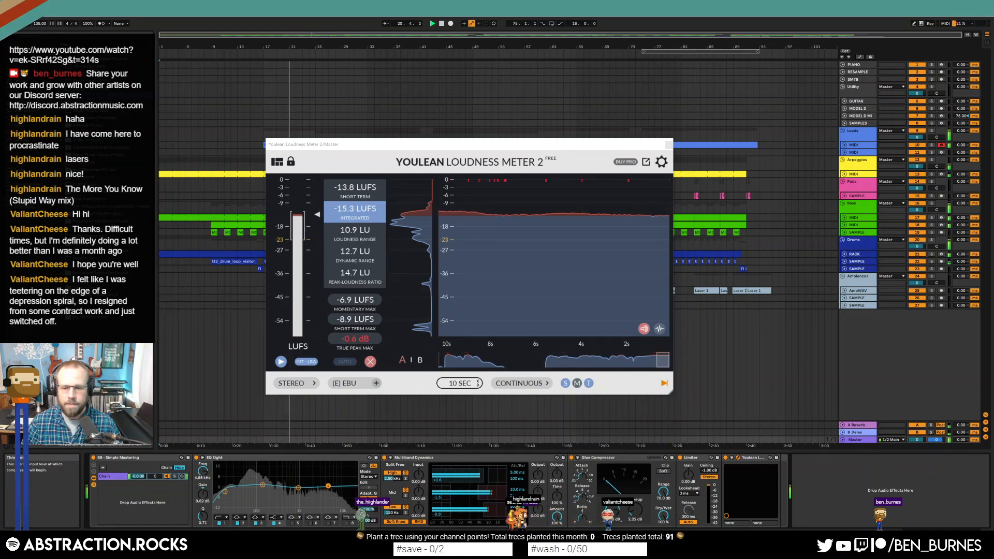
click(668, 145)
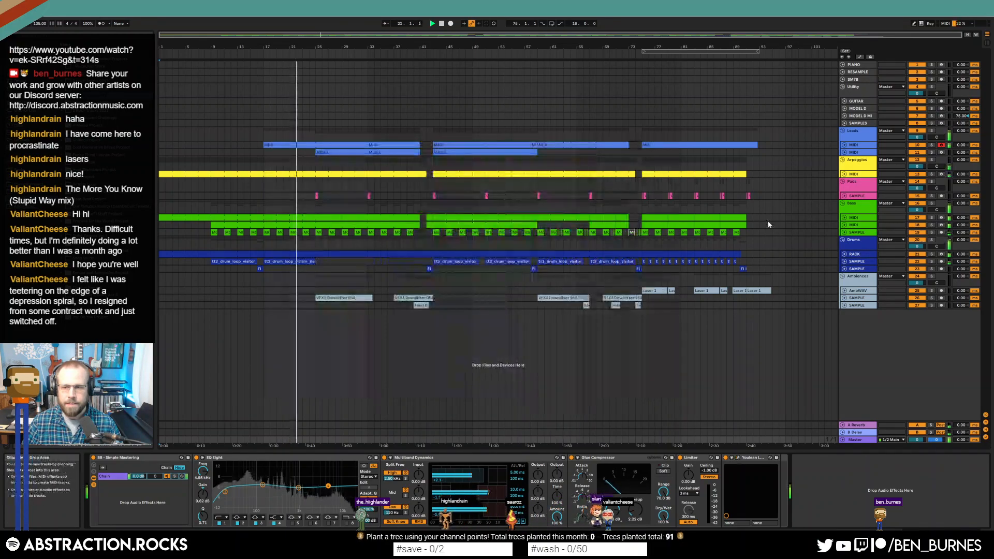
- Unfold the first lead track and shape its EQ Eight curve with a boost around 2.40 kHz
click(844, 147)
click(845, 146)
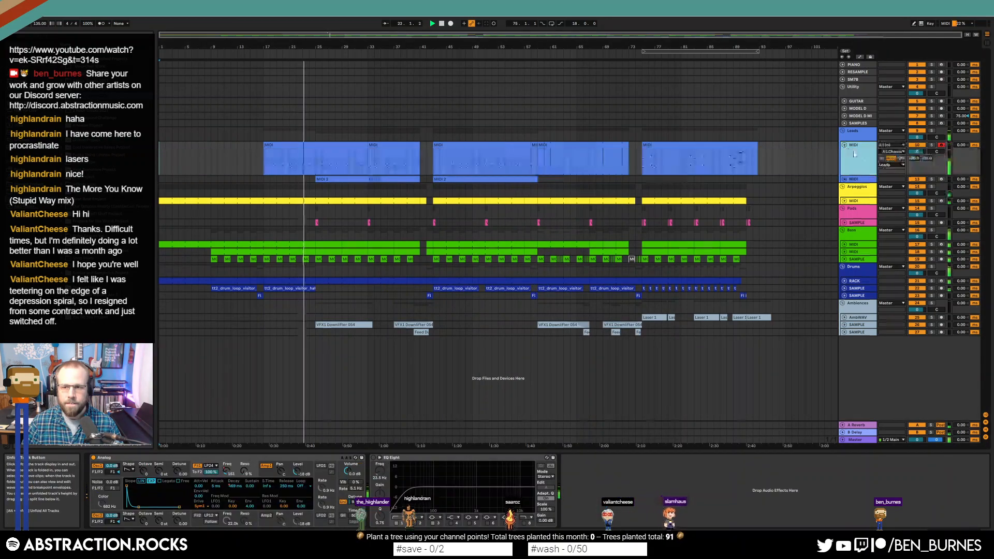
click(378, 458)
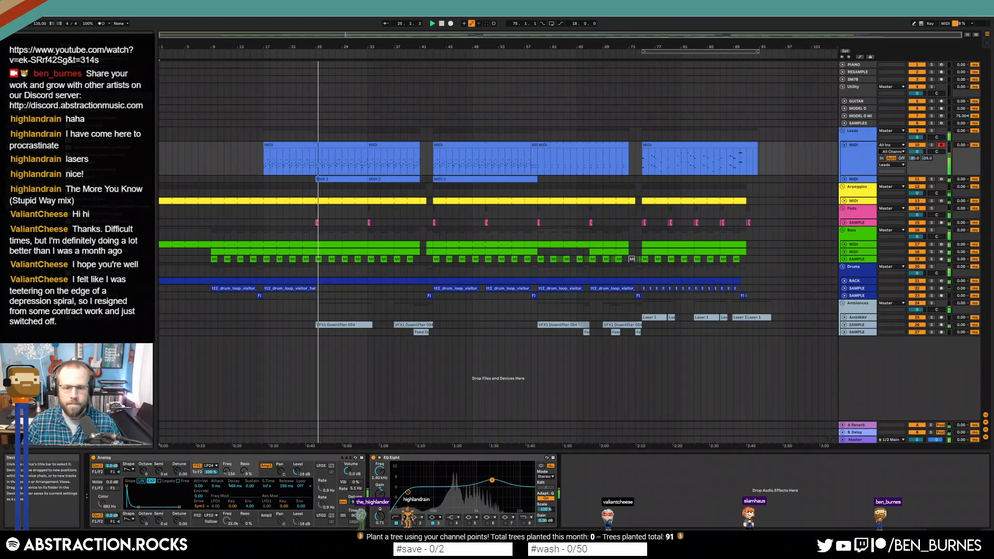
drag(408, 492, 436, 491)
- Boost the second lead track's EQ Eight near 1 kHz and fine-tune the volumes of both lead tracks
click(782, 185)
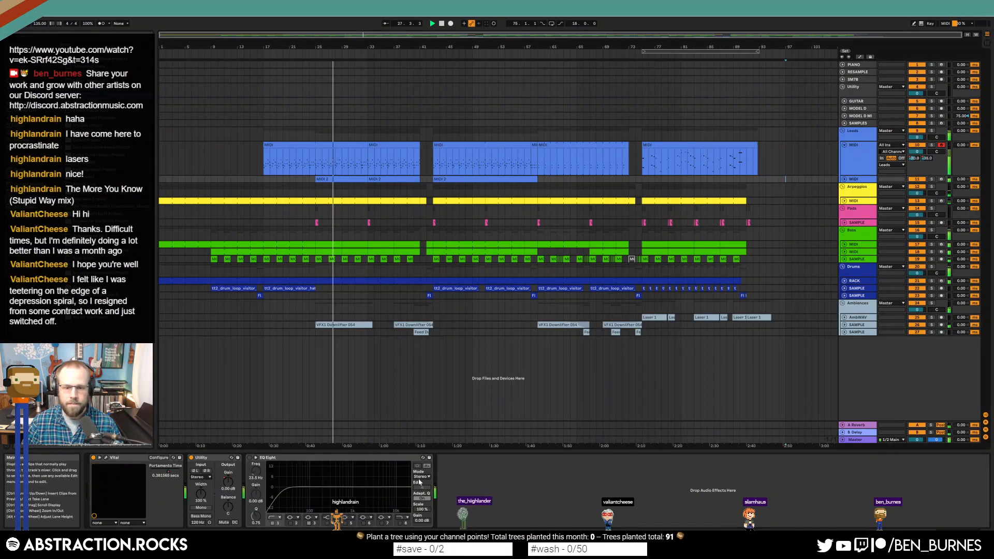
drag(283, 491, 352, 484)
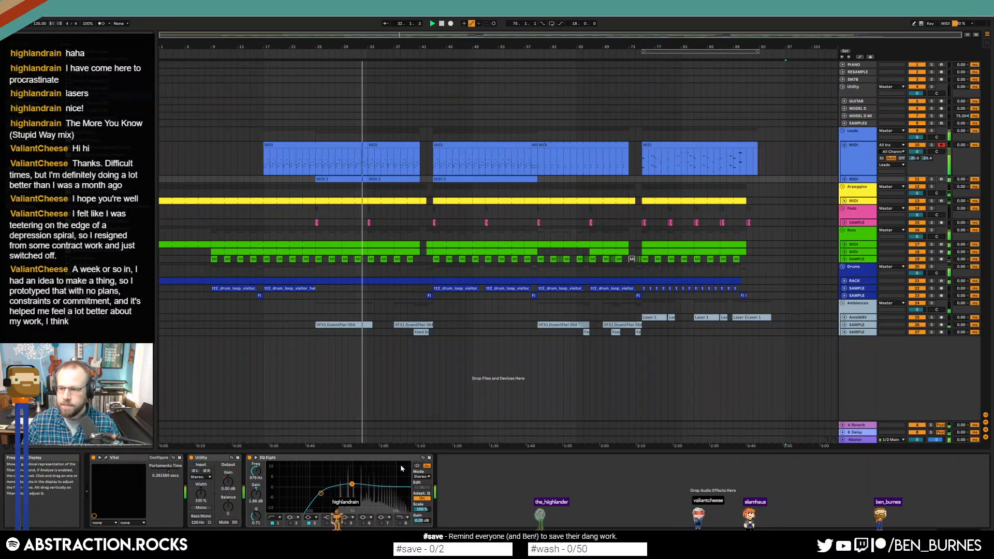
drag(917, 152, 917, 154)
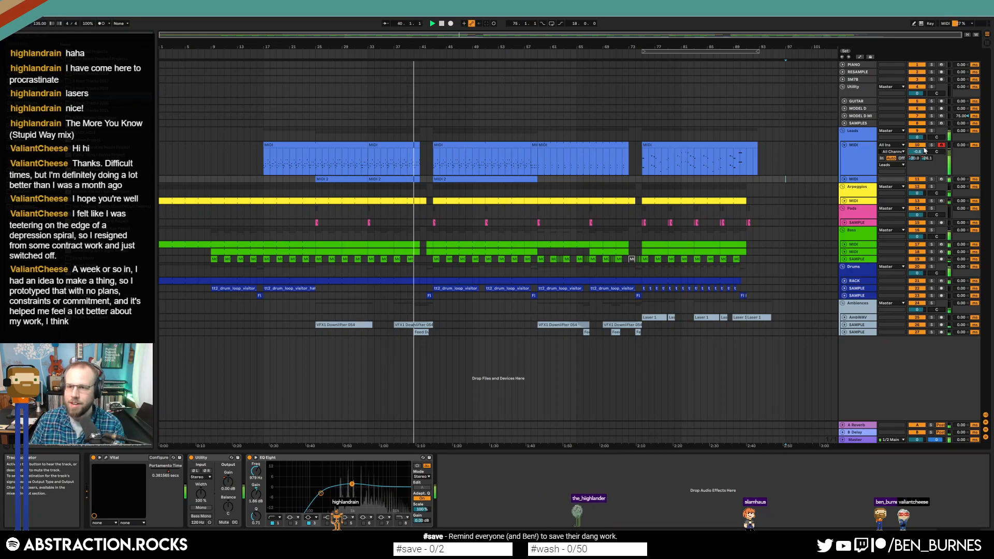
click(850, 182)
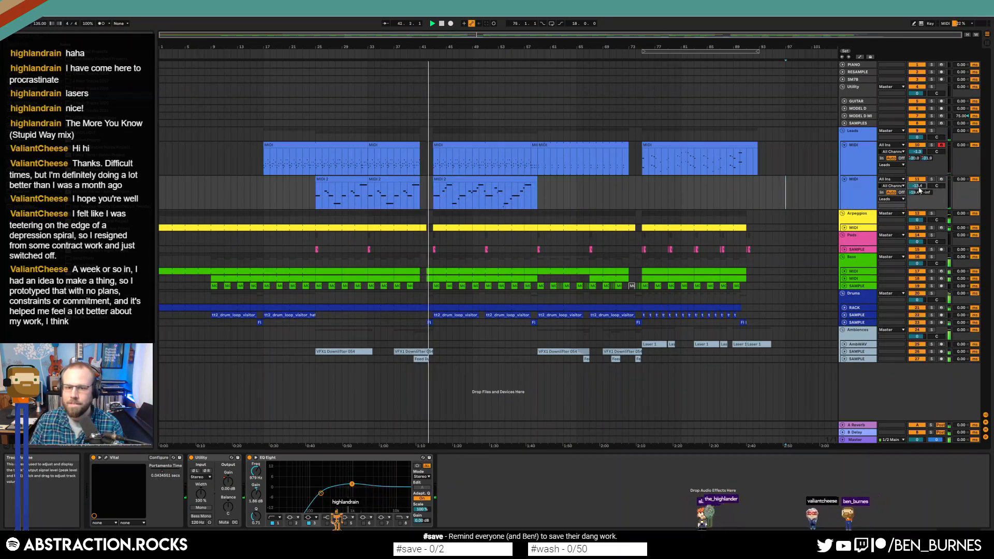
click(844, 181)
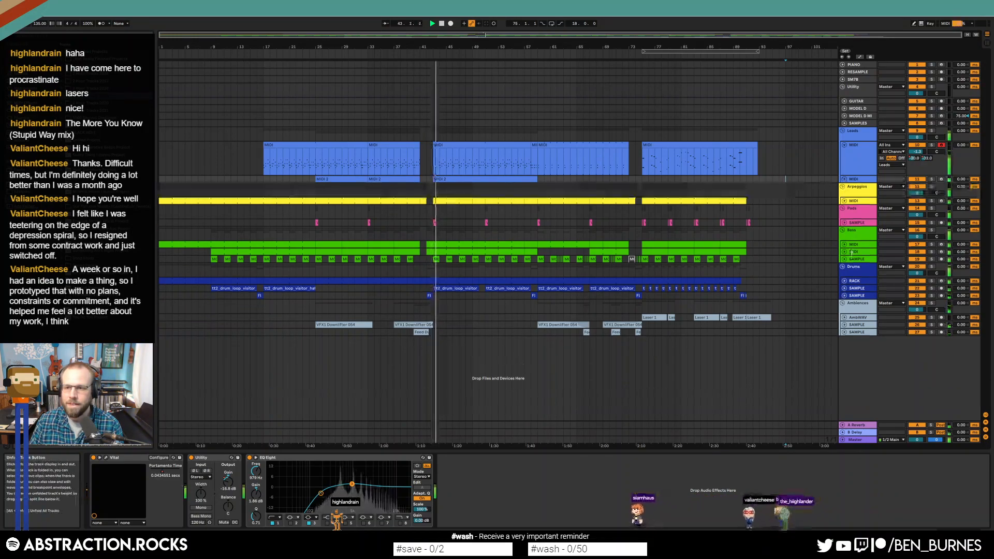
- Set Transient Master on the drum fill sample track to 27% attack and -65% sustain, and close the plug-in
click(844, 296)
click(844, 296)
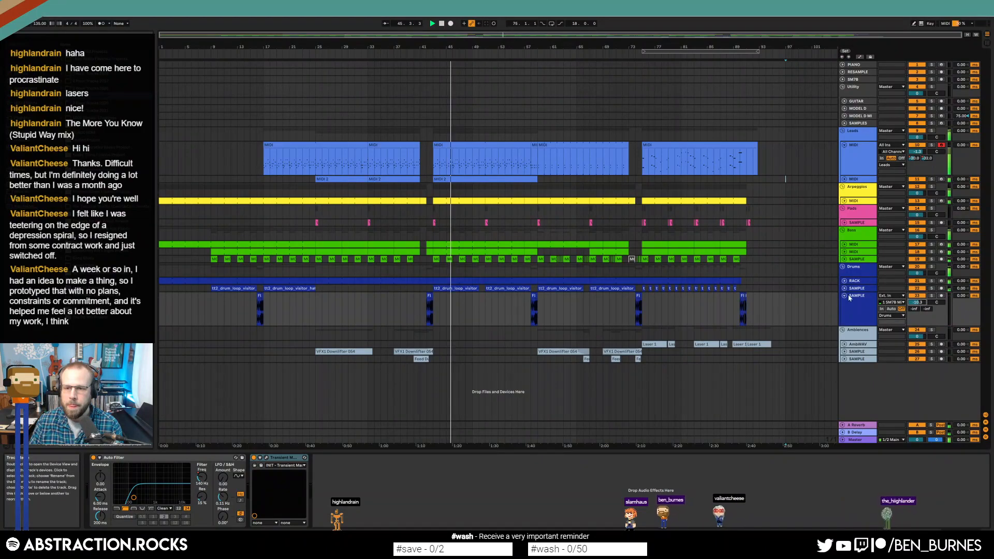
click(266, 458)
drag(574, 227, 574, 232)
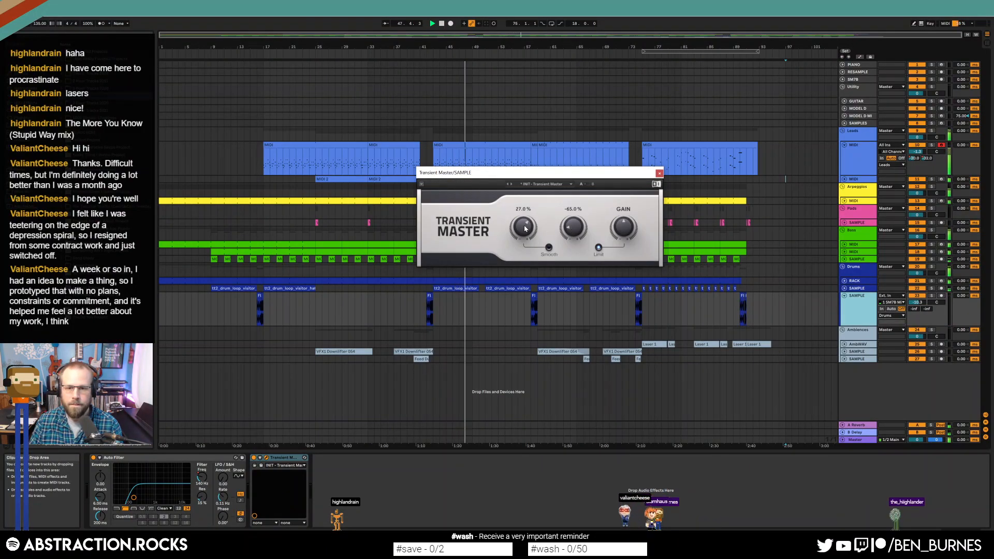
click(659, 173)
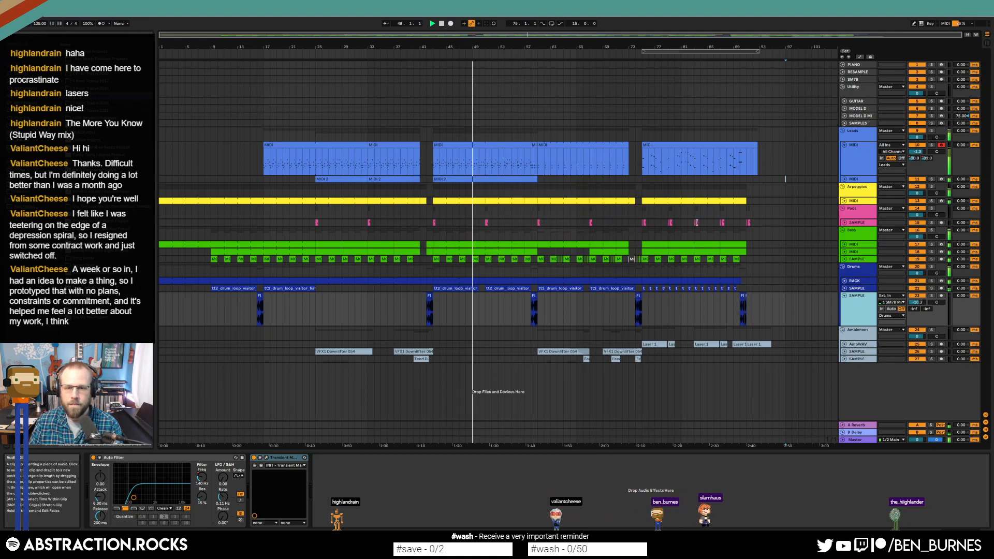
- Increase the drive and crunch of the Drums group's Drum Buss and set its transients to 0.27
click(852, 289)
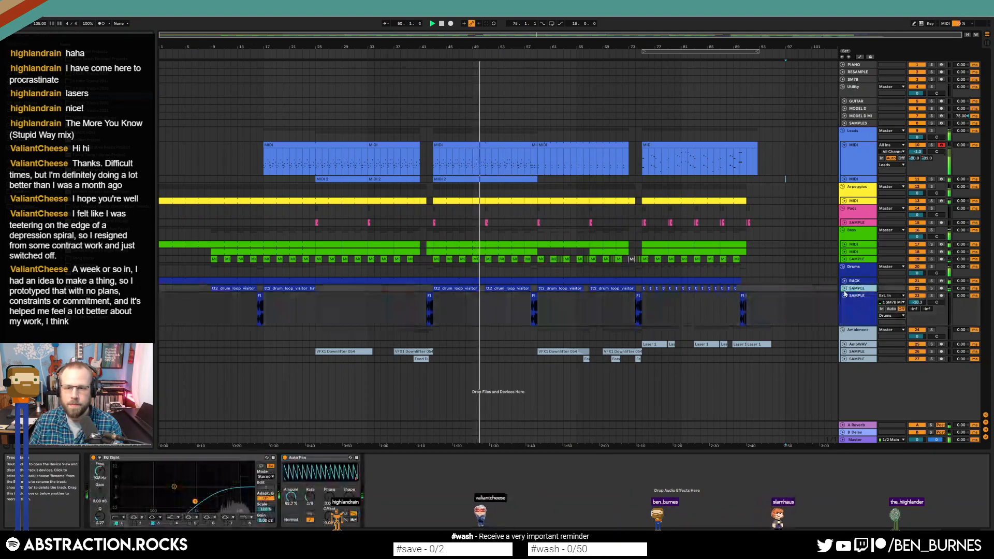
click(854, 268)
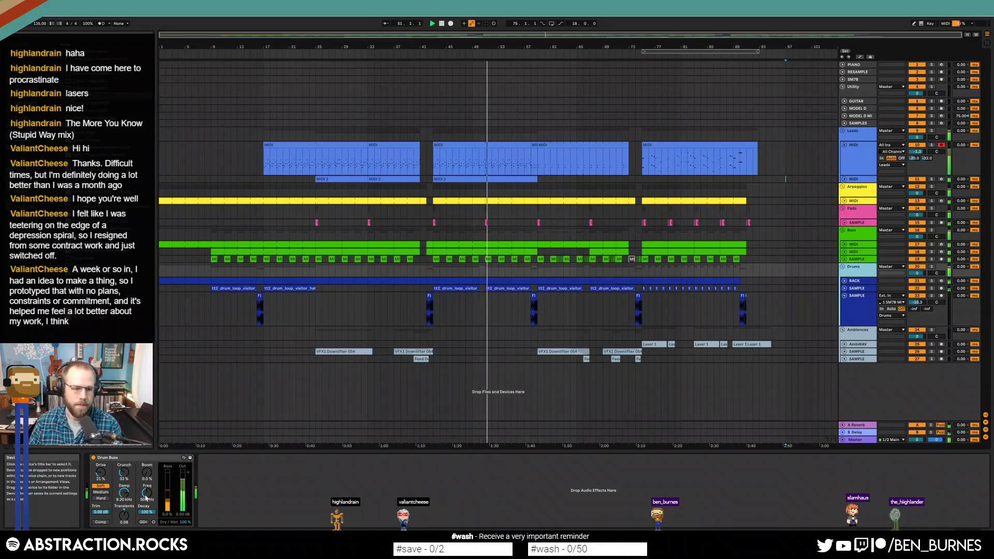
mouse_move(123, 473)
mouse_down()
mouse_move(124, 462)
mouse_move(124, 493)
mouse_move(124, 473)
mouse_up()
drag(124, 515, 124, 510)
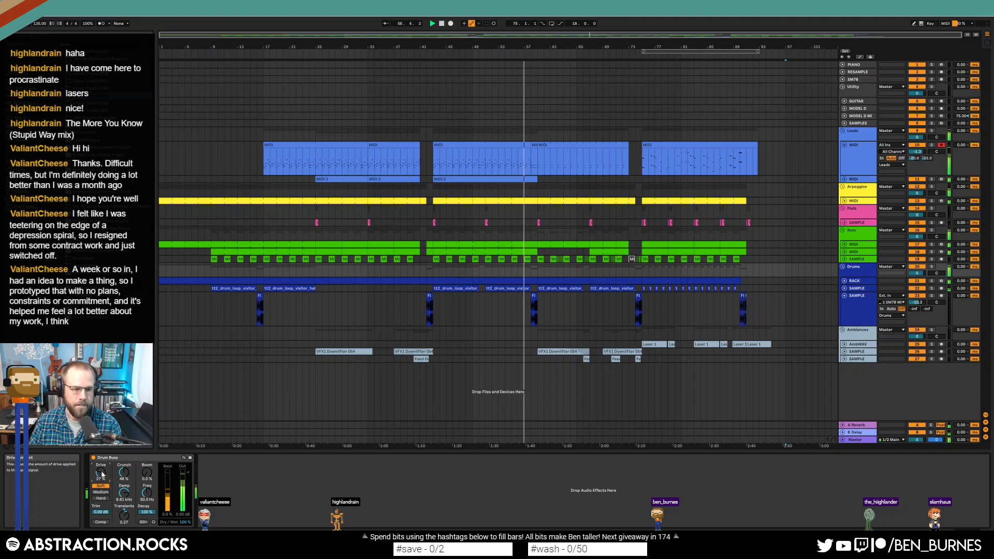
- Set the Drums group's Drum Buss trim to -1.20 dB, lower its crunch to 32%, and reduce its drive
drag(101, 512, 101, 517)
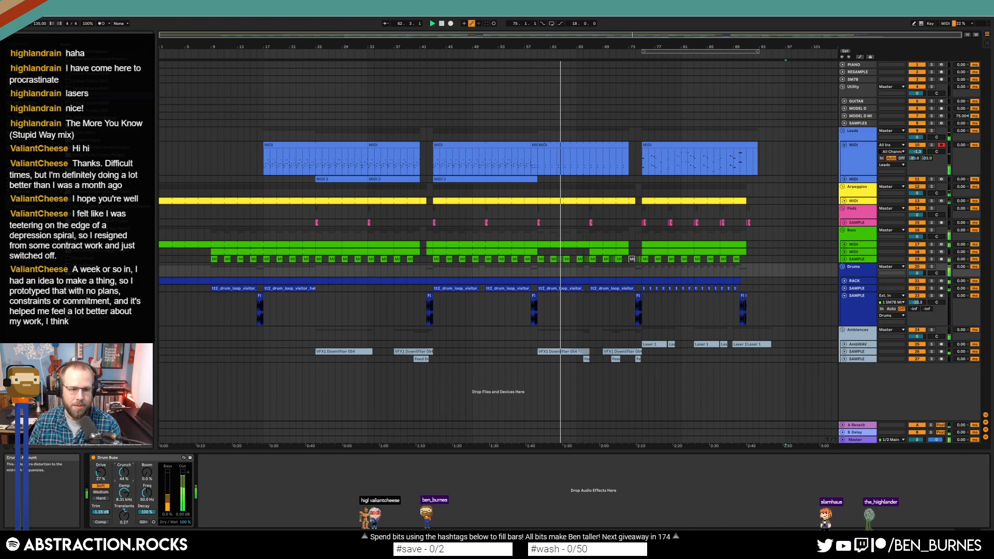
drag(124, 475, 100, 471)
click(101, 473)
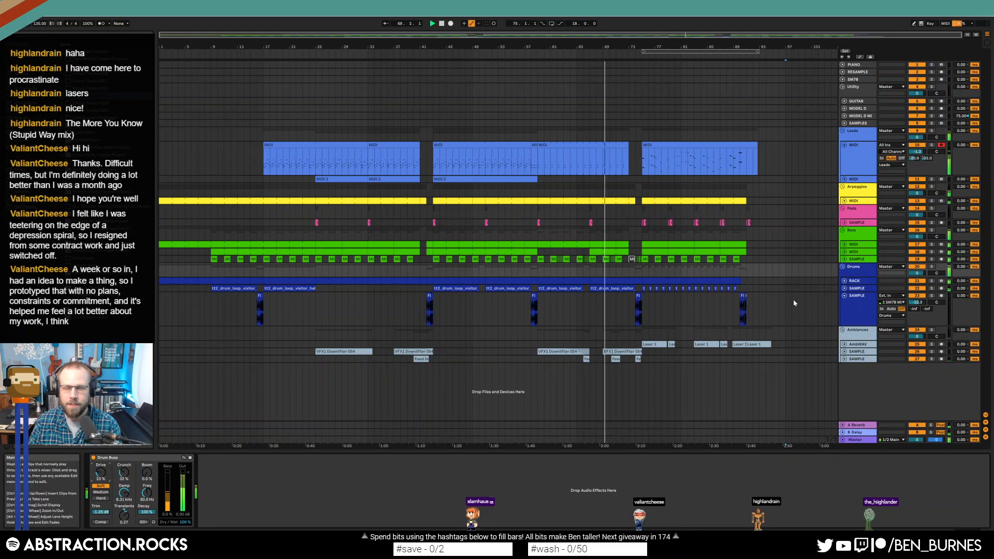
- Examine the notes in the final MIDI clip of the first lead track, and close the note editor
mouse_move(759, 161)
mouse_down()
mouse_move(258, 161)
mouse_move(736, 162)
mouse_up()
click(770, 164)
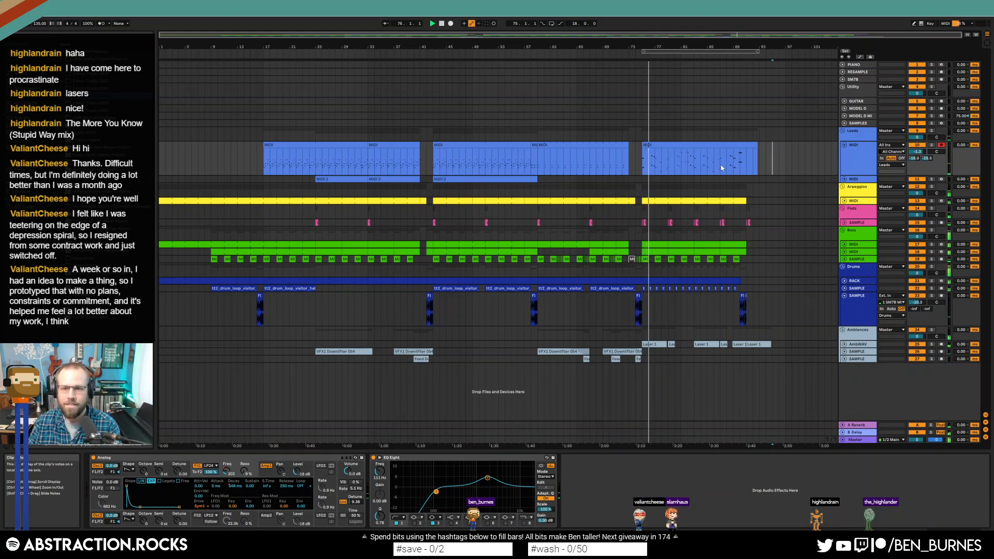
drag(637, 180, 647, 180)
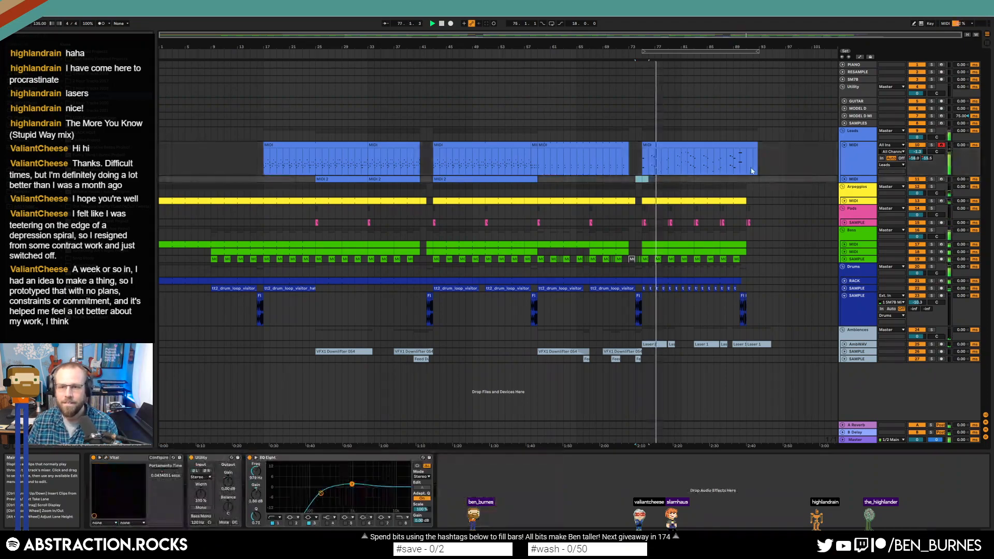
click(720, 145)
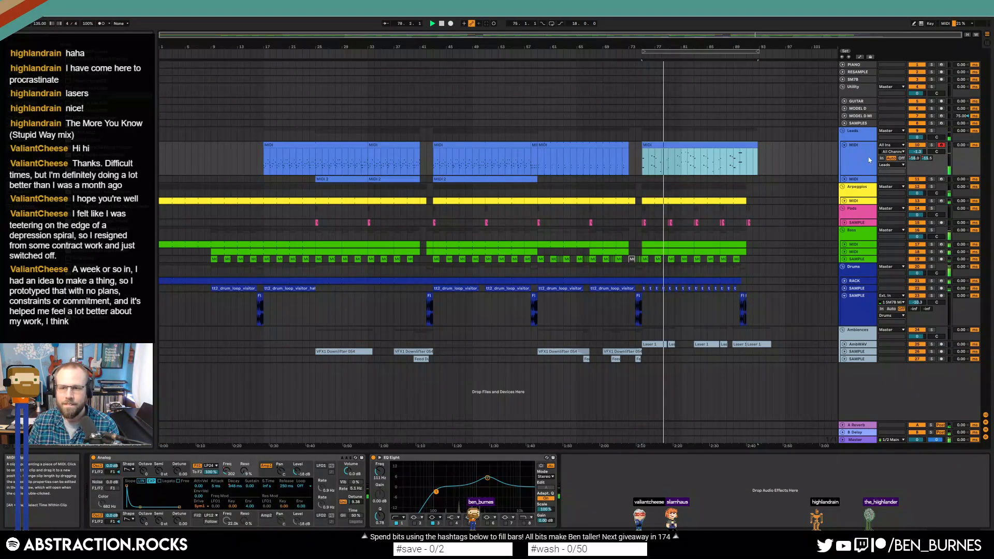
key(shift+Tab)
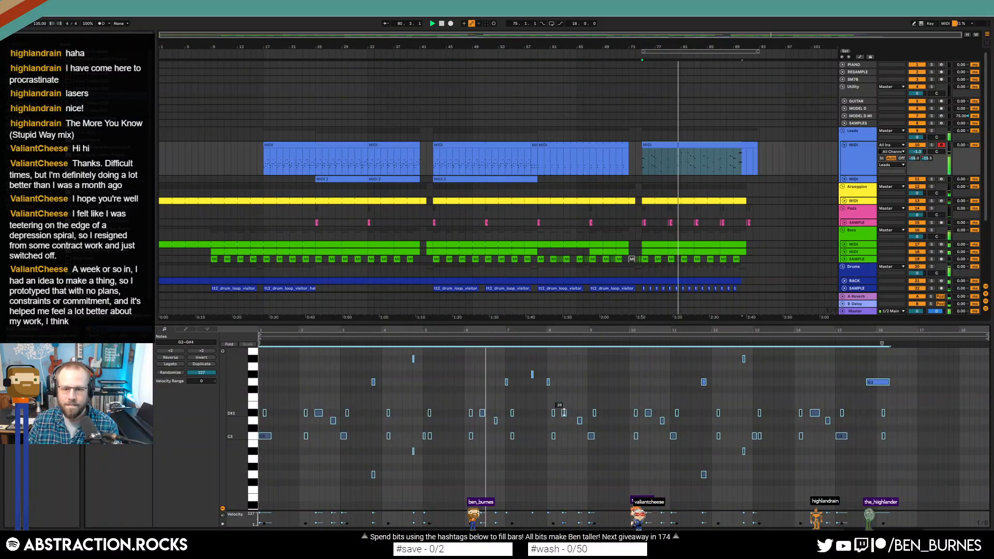
click(580, 383)
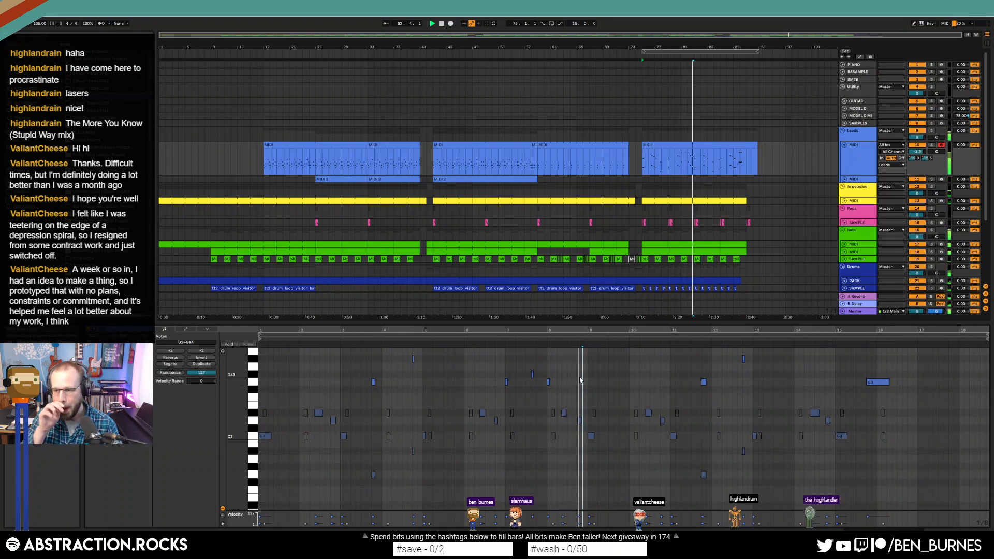
key(shift+Tab)
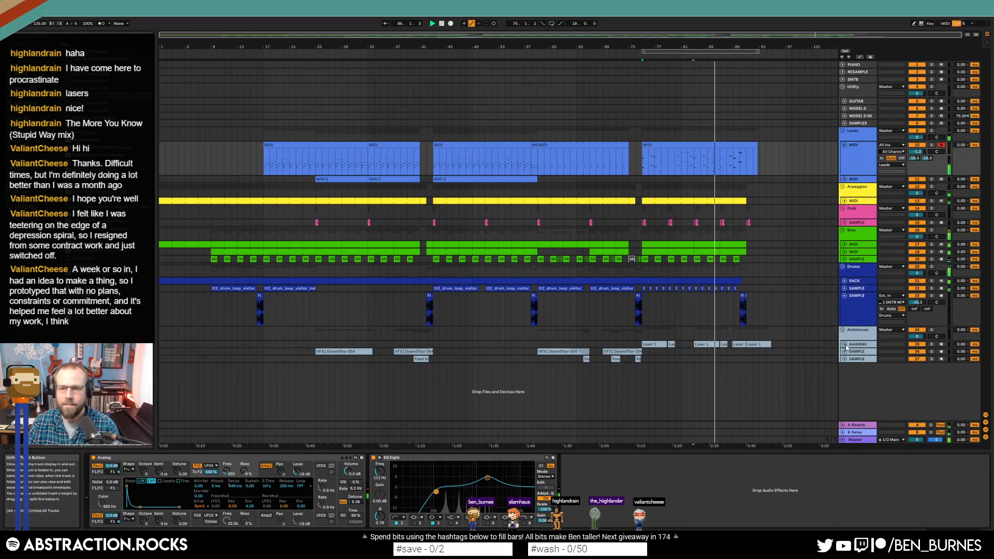
- Unfold the drum RACK track and examine the OH_SP-RHYTHM_06 notes in its closing section
click(844, 281)
click(728, 283)
drag(662, 281, 731, 282)
double_click(731, 282)
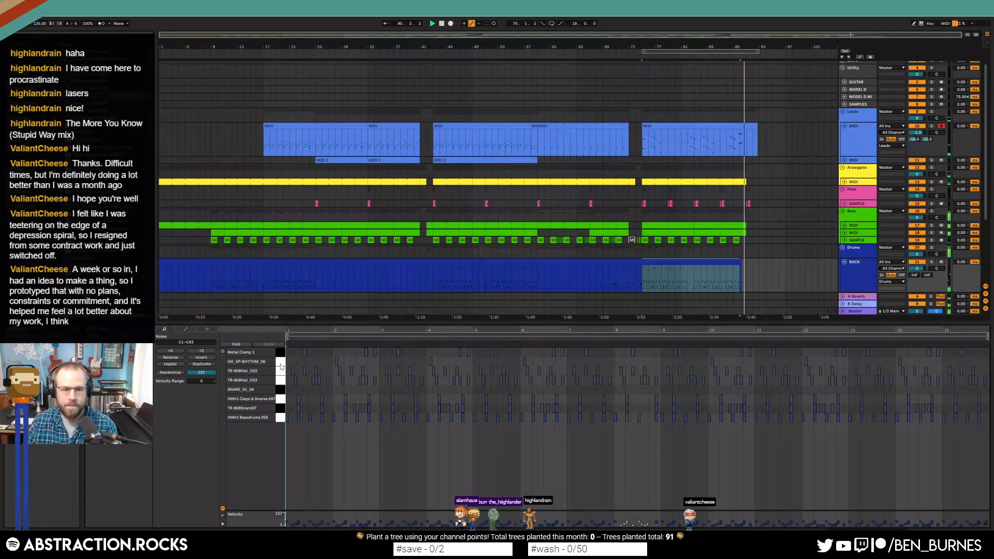
click(280, 365)
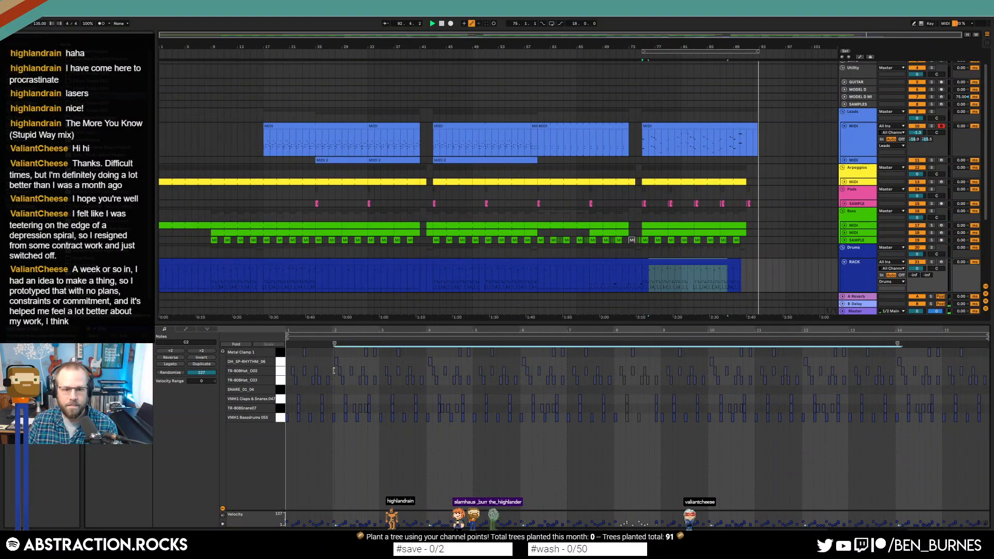
ctrl+scroll(335, 374, up, 5)
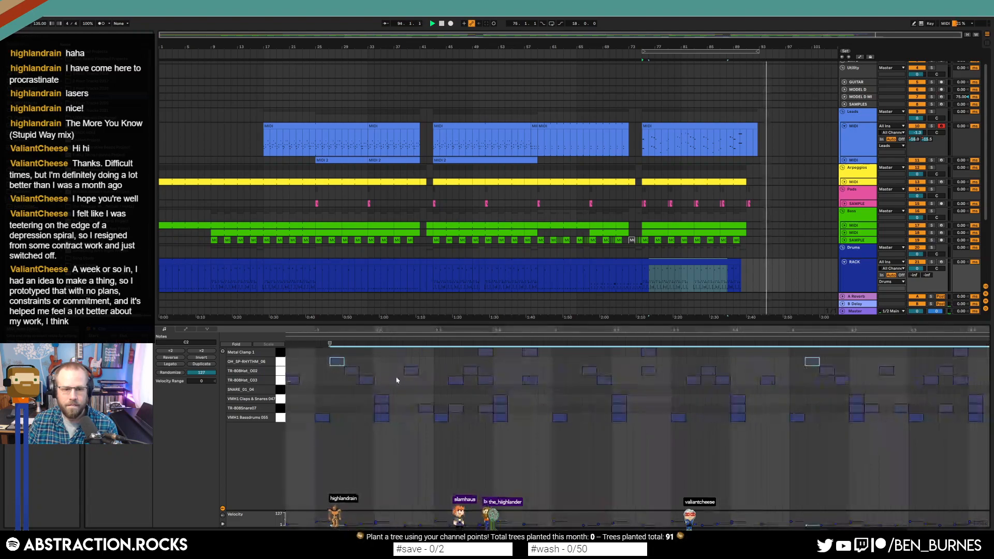
key(shift+Tab)
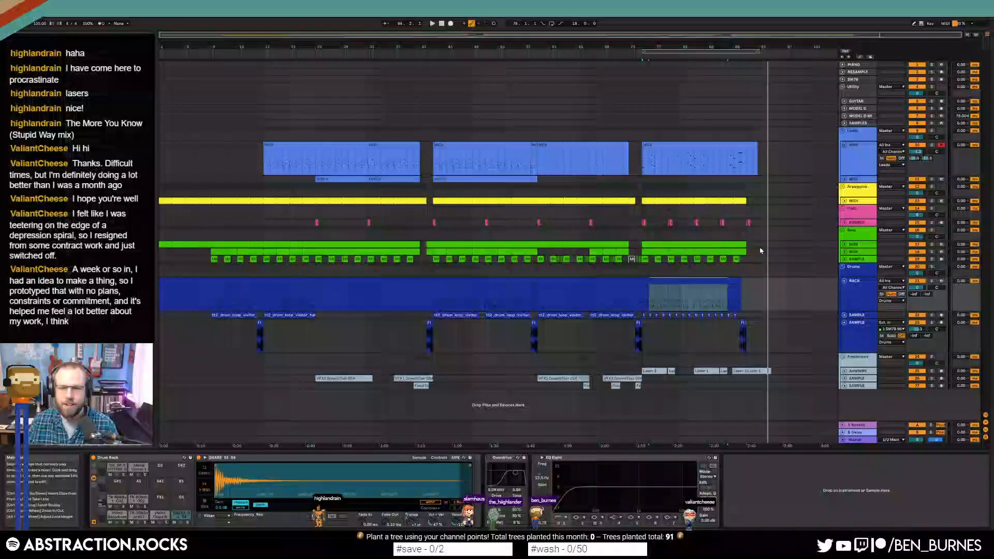
- Examine the clip endings at the end of the arrangement, and reset the playback position to the start
click(736, 279)
click(745, 282)
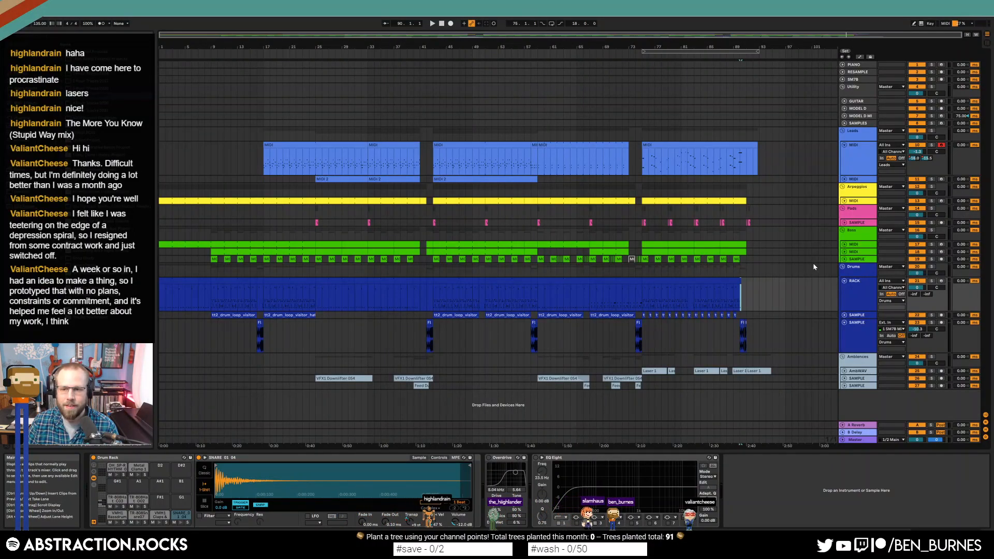
ctrl+scroll(753, 227, up, 5)
click(683, 223)
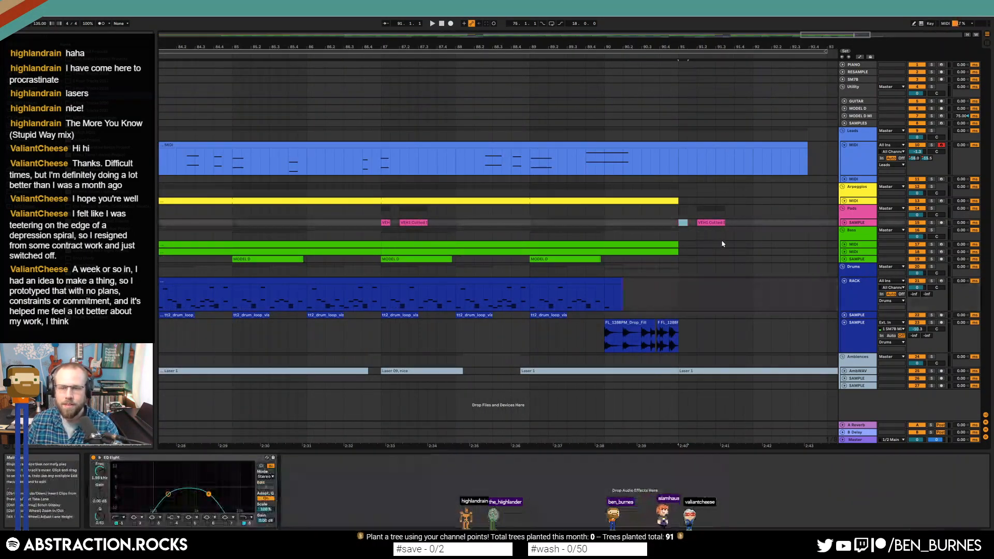
scroll(630, 301, down, 10)
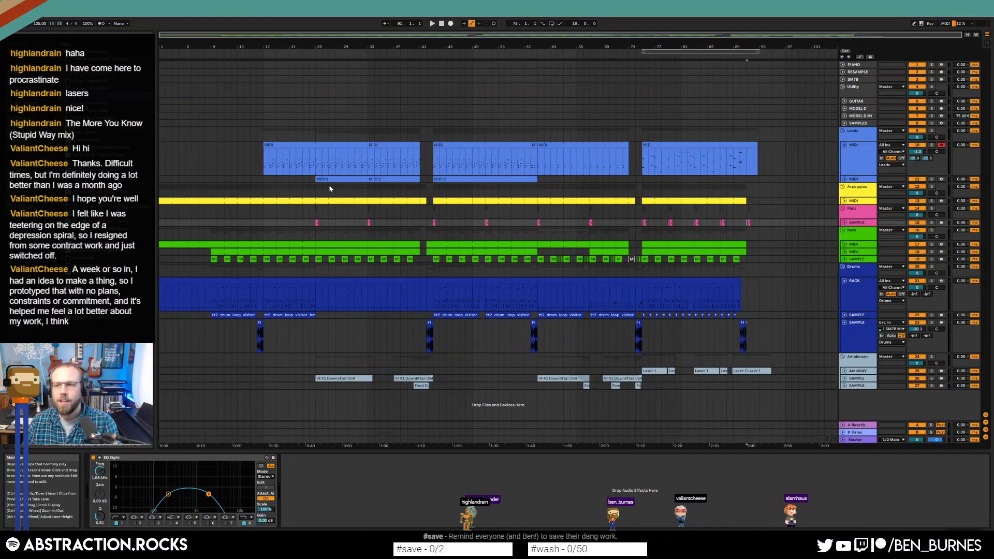
click(442, 24)
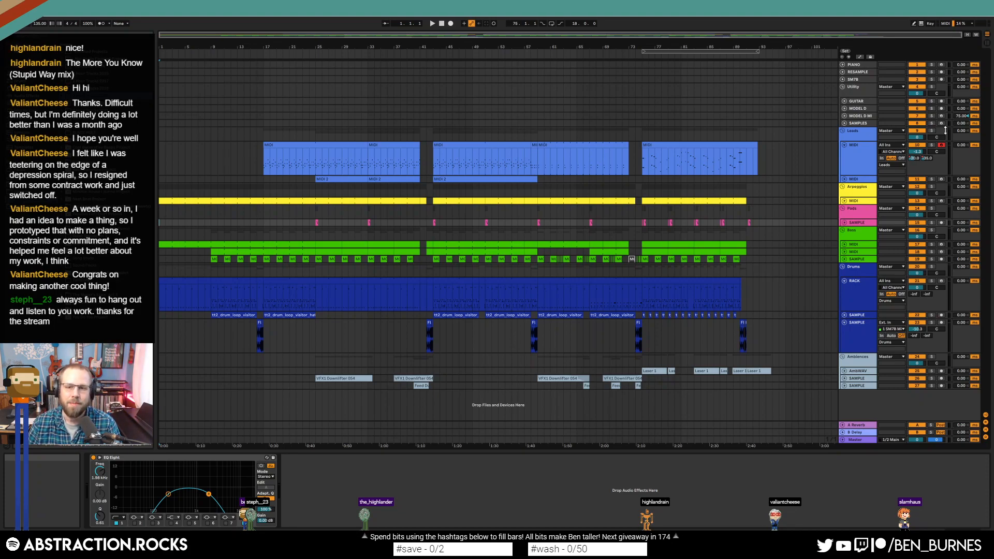
drag(786, 120, 158, 388)
drag(179, 162, 766, 316)
drag(786, 169, 155, 405)
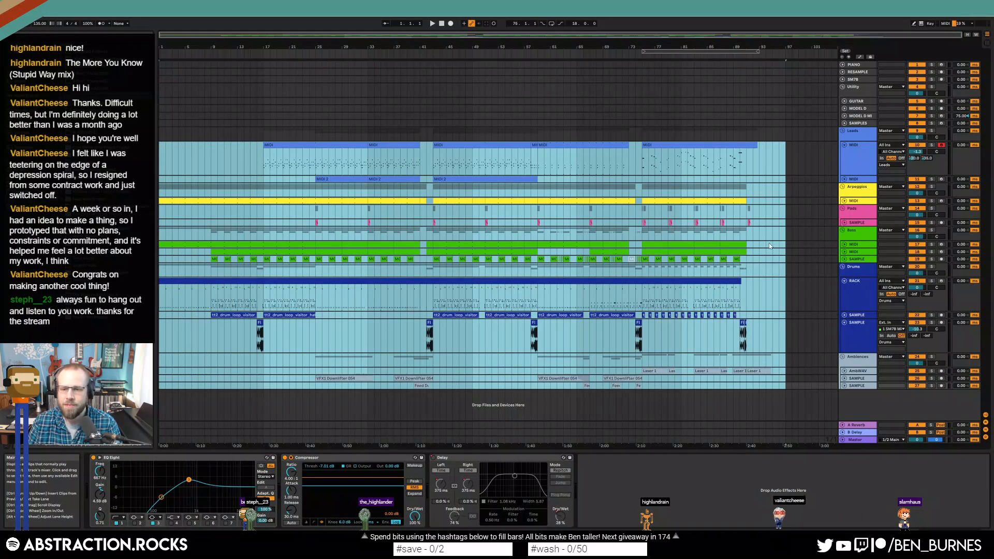
click(784, 167)
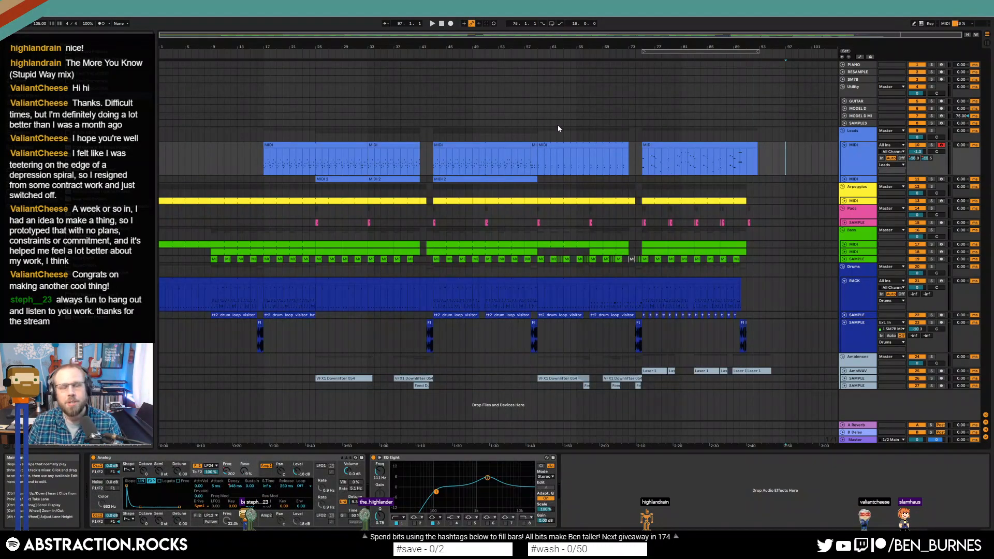